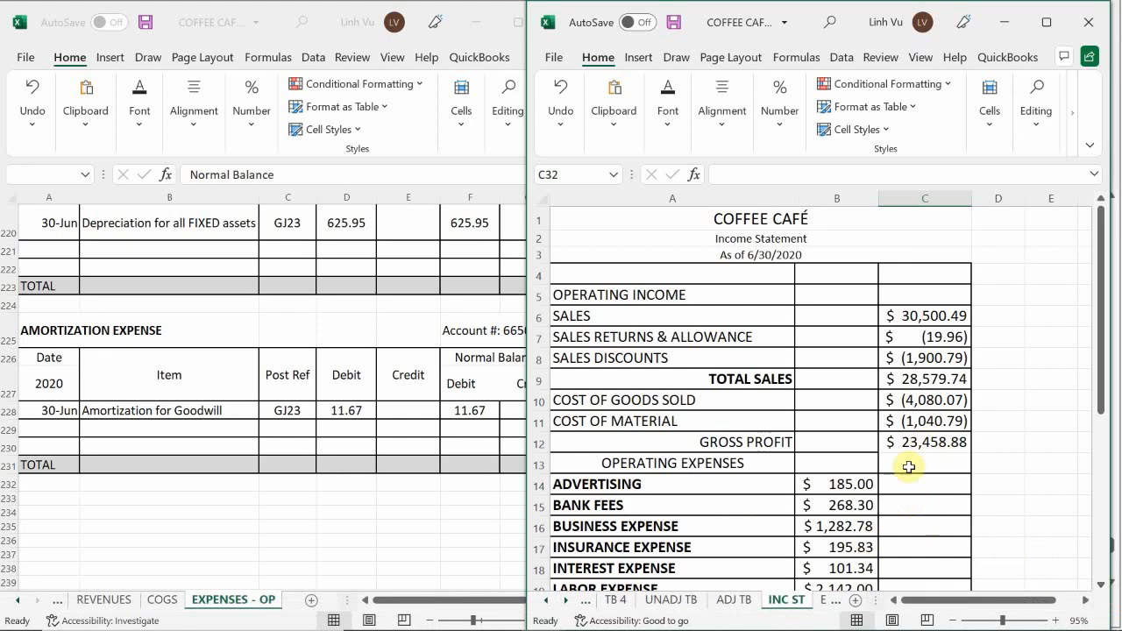
Examine the café's income statement, statement of owner's equity, balance sheet and cash flow statement, ending back on the income statement.
{"action": "left_click", "coordinate": [1032, 409]}
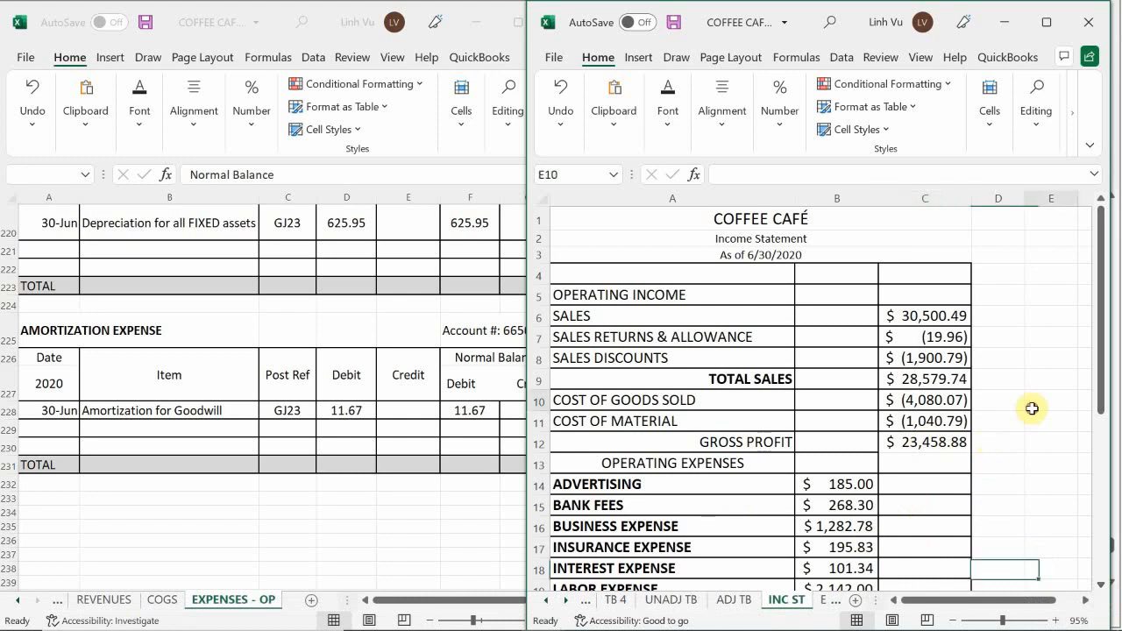
{"action": "scroll", "coordinate": [1031, 409], "scroll_direction": "down", "scroll_amount": 5}
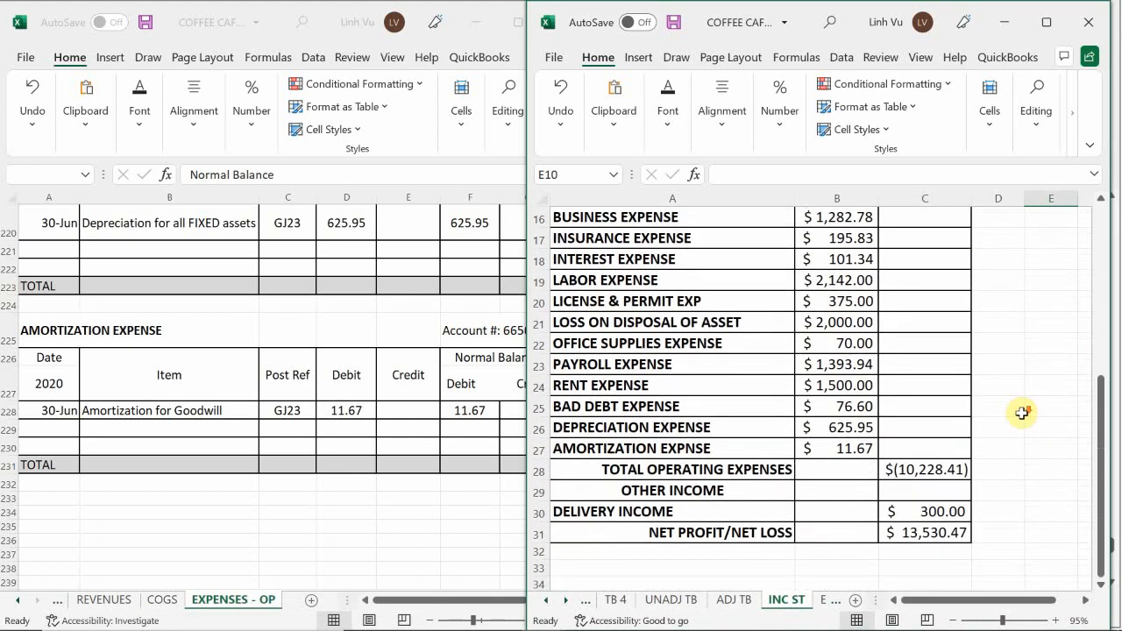
{"action": "scroll", "coordinate": [1022, 409], "scroll_direction": "down", "scroll_amount": 1}
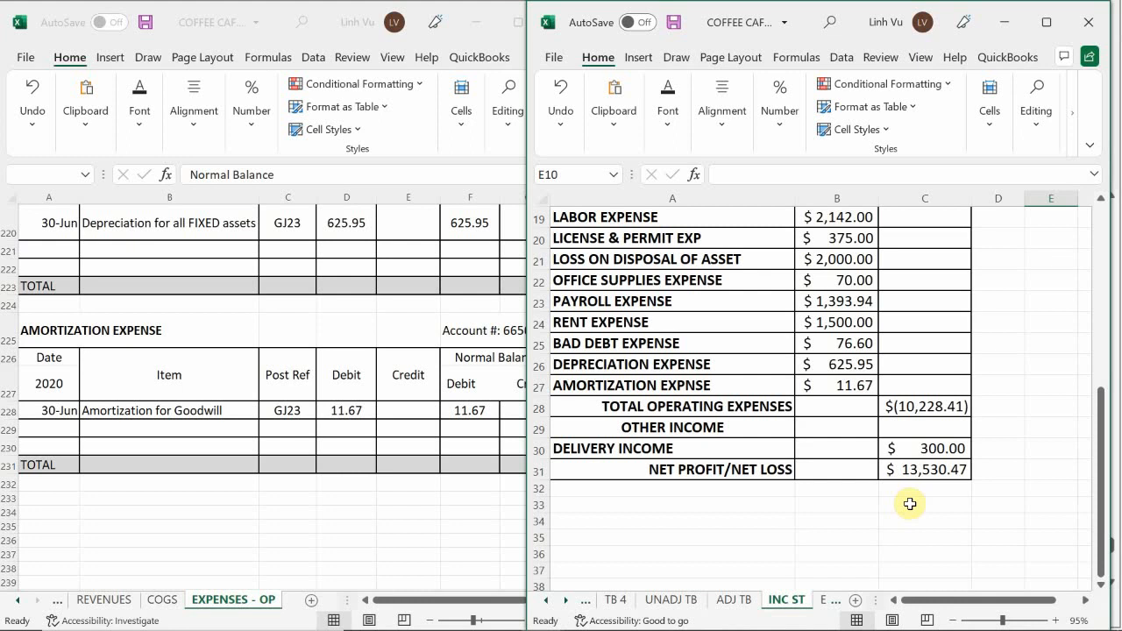
{"action": "scroll", "coordinate": [910, 504], "scroll_direction": "up", "scroll_amount": 1}
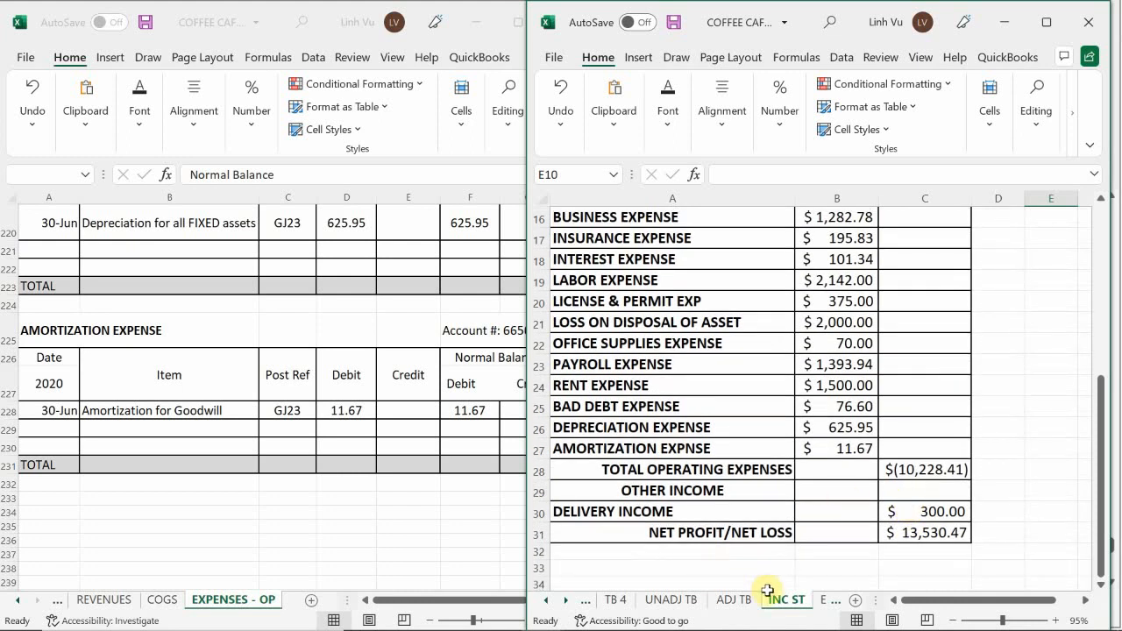
{"action": "left_click", "coordinate": [817, 605]}
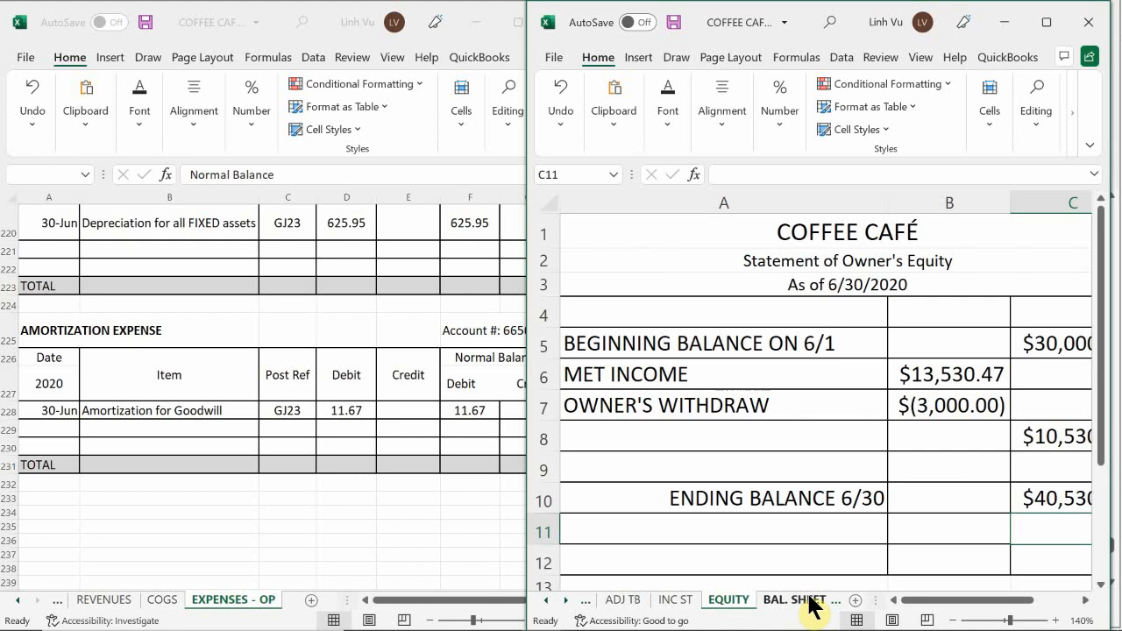
{"action": "left_click", "coordinate": [787, 612]}
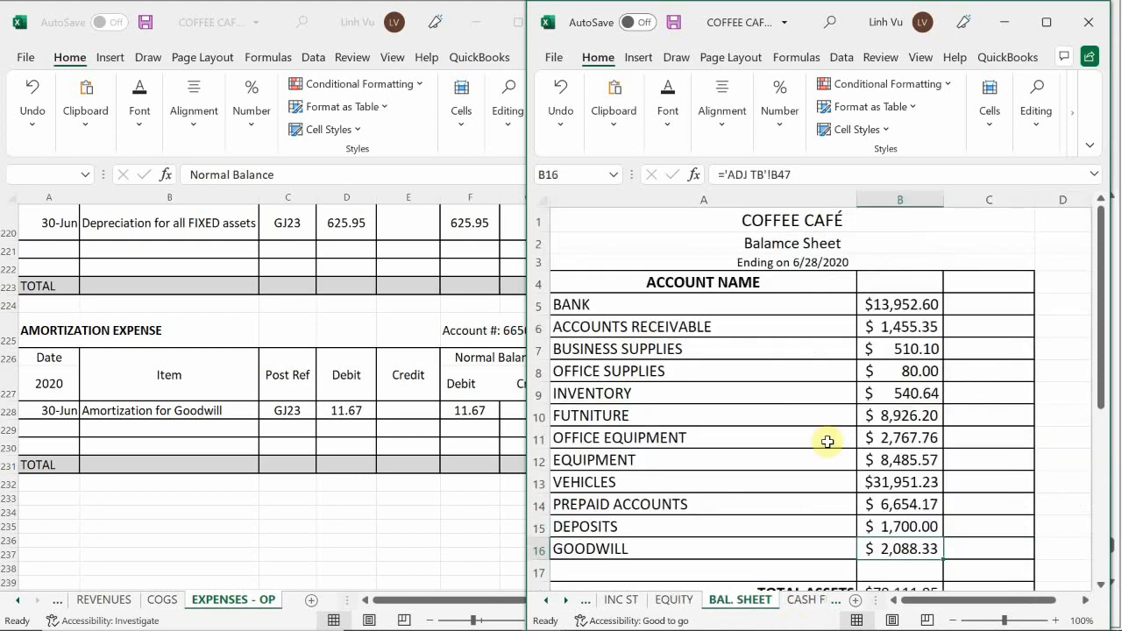
{"action": "scroll", "coordinate": [689, 421], "scroll_direction": "down", "scroll_amount": 4}
{"action": "scroll", "coordinate": [693, 424], "scroll_direction": "down", "scroll_amount": 2}
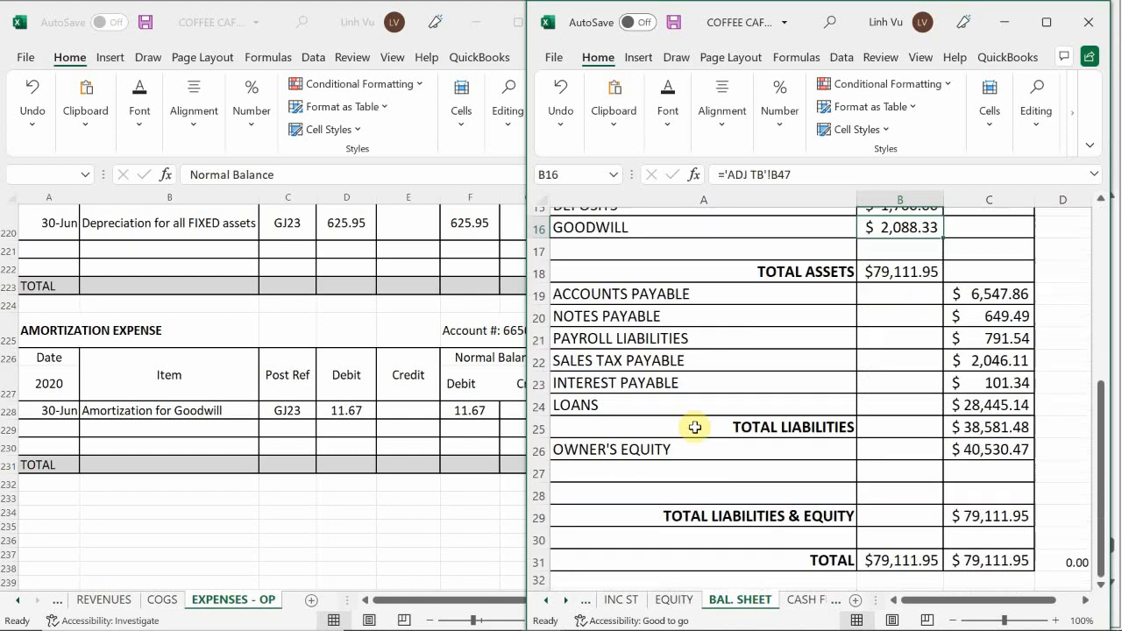
{"action": "scroll", "coordinate": [695, 426], "scroll_direction": "up", "scroll_amount": 5}
{"action": "scroll", "coordinate": [695, 428], "scroll_direction": "up", "scroll_amount": 2}
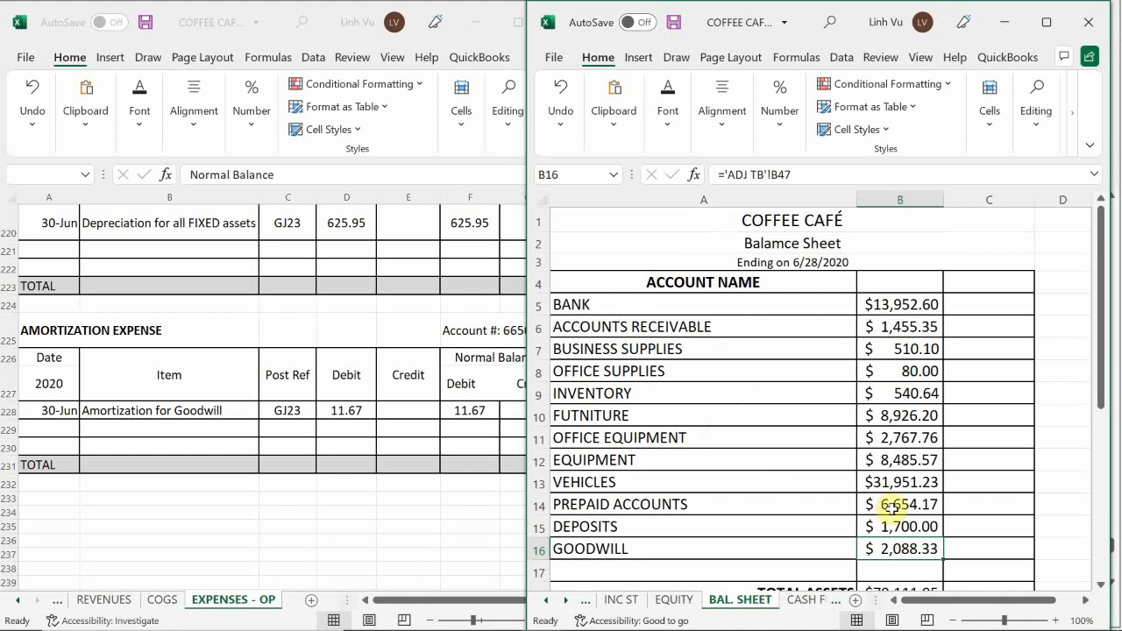
{"action": "left_click", "coordinate": [799, 601]}
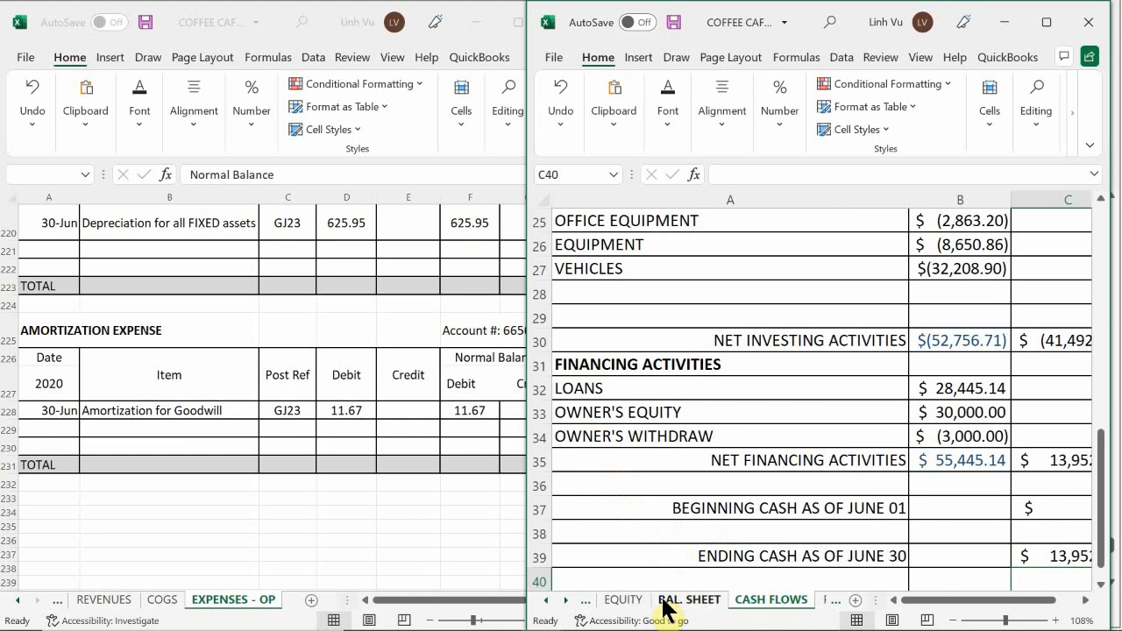
{"action": "left_click", "coordinate": [619, 600]}
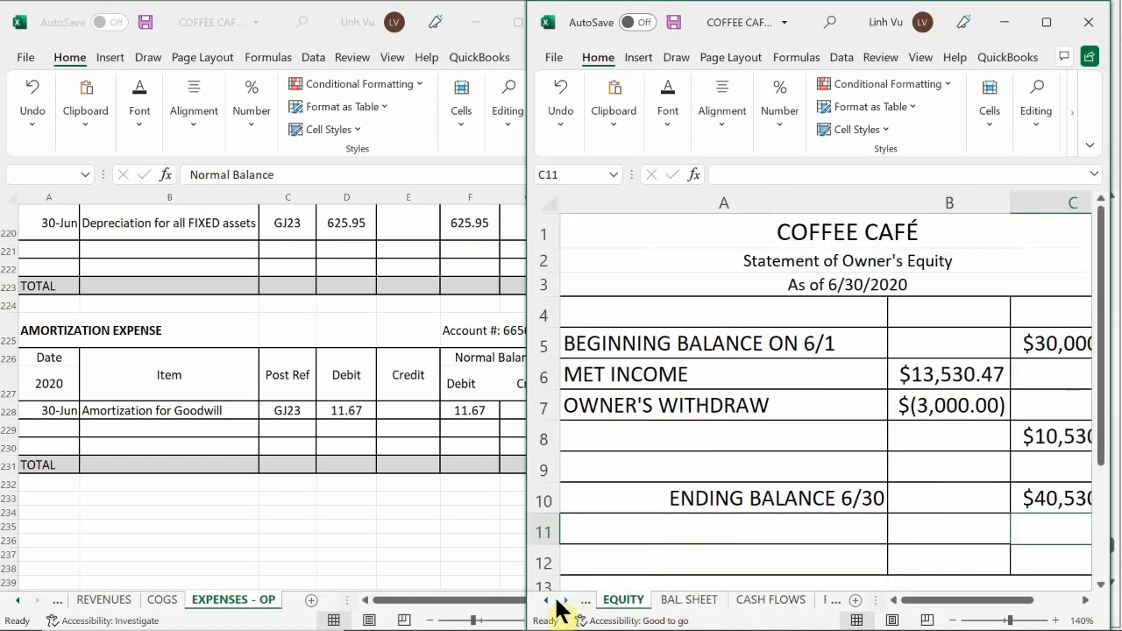
{"action": "left_click", "coordinate": [549, 601]}
{"action": "left_click", "coordinate": [619, 600]}
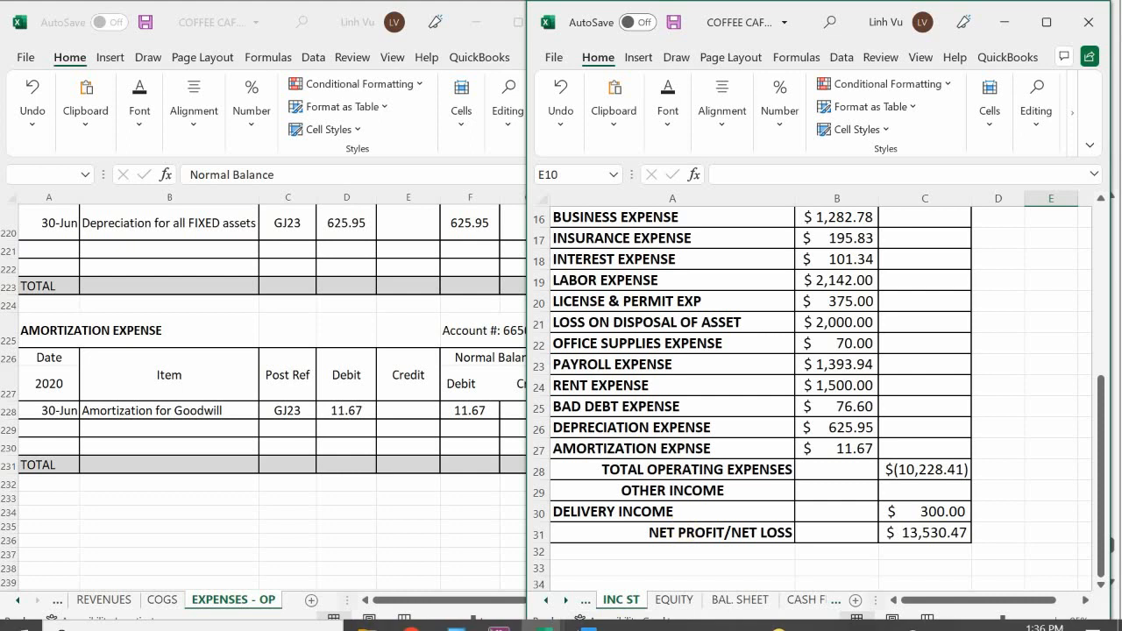
Switch to Word to read the remaining closing tasks, and open the general journal workbook at the blank rows below ADJUSTED TRIAL BALANCE.
{"action": "left_click", "coordinate": [590, 618]}
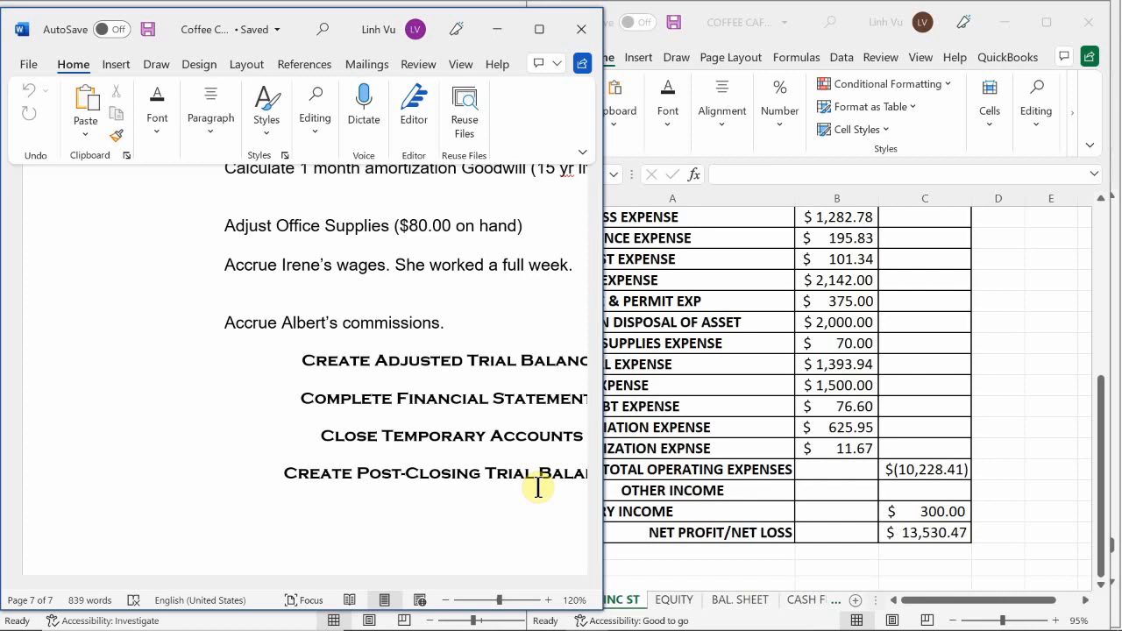
{"action": "left_click_drag", "start_coordinate": [341, 583], "coordinate": [432, 603]}
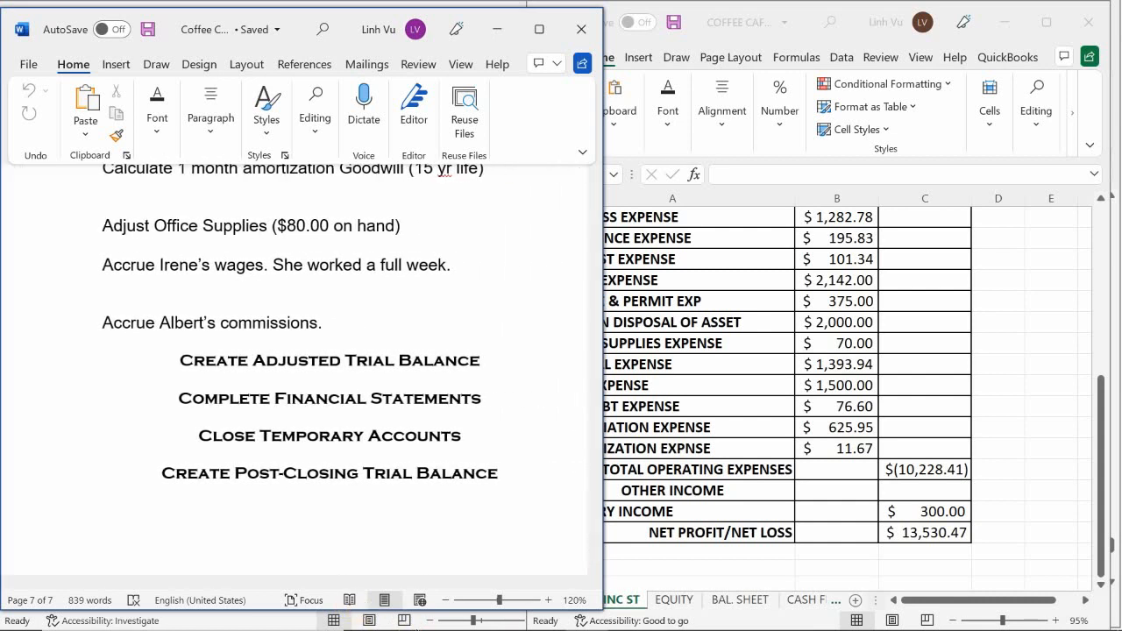
{"action": "mouse_move", "coordinate": [591, 628]}
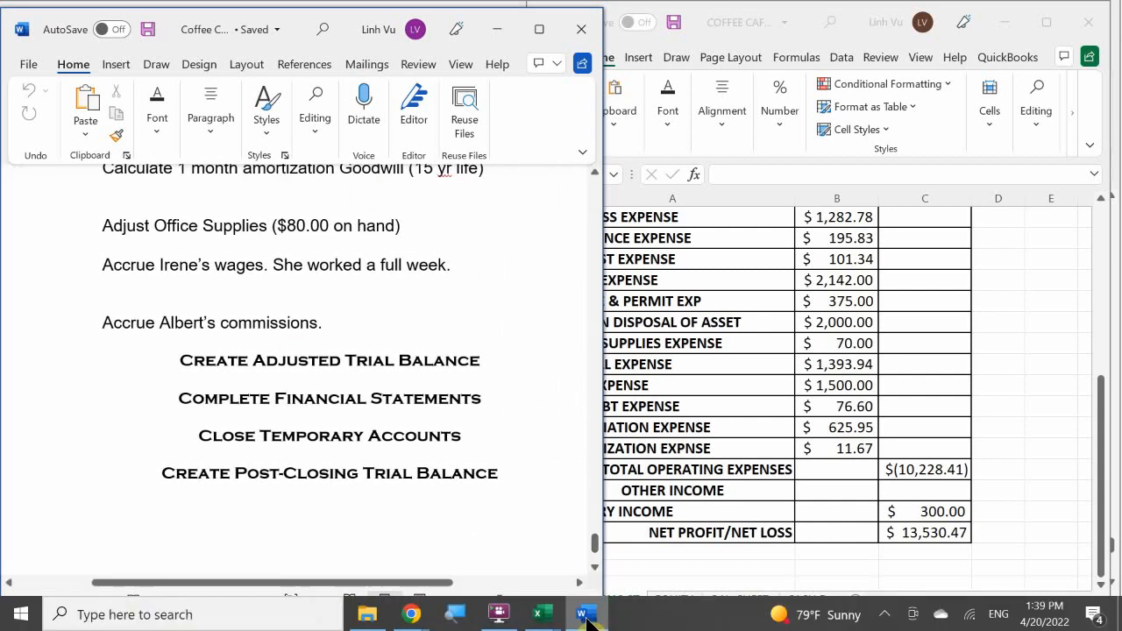
{"action": "mouse_move", "coordinate": [543, 611]}
{"action": "left_click", "coordinate": [437, 523]}
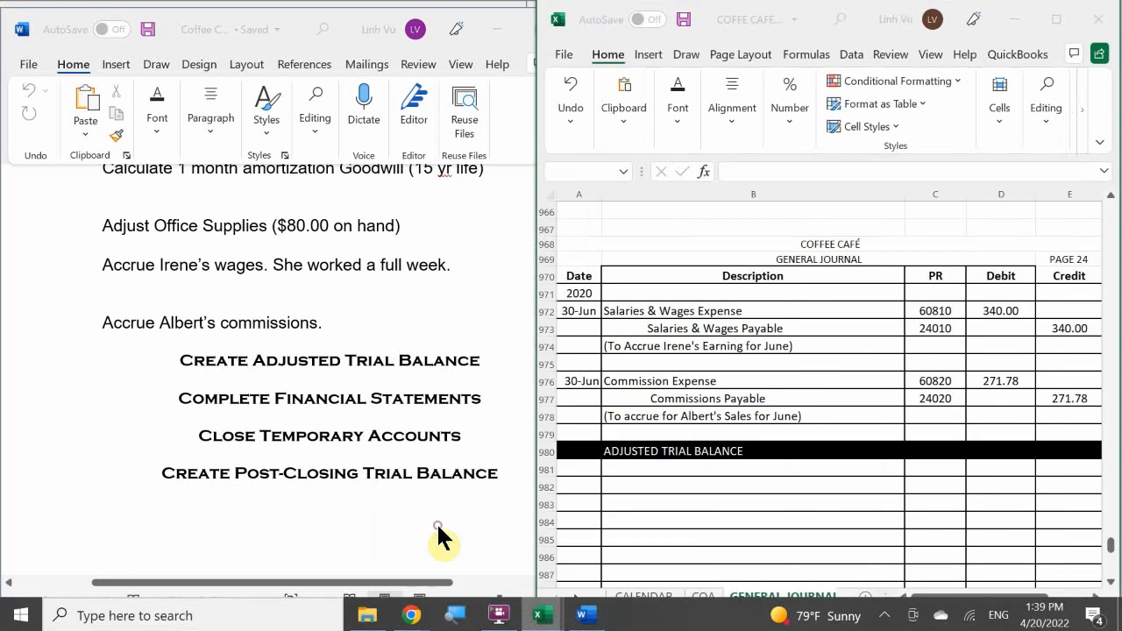
{"action": "left_click", "coordinate": [661, 537]}
{"action": "scroll", "coordinate": [662, 537], "scroll_direction": "down", "scroll_amount": 3}
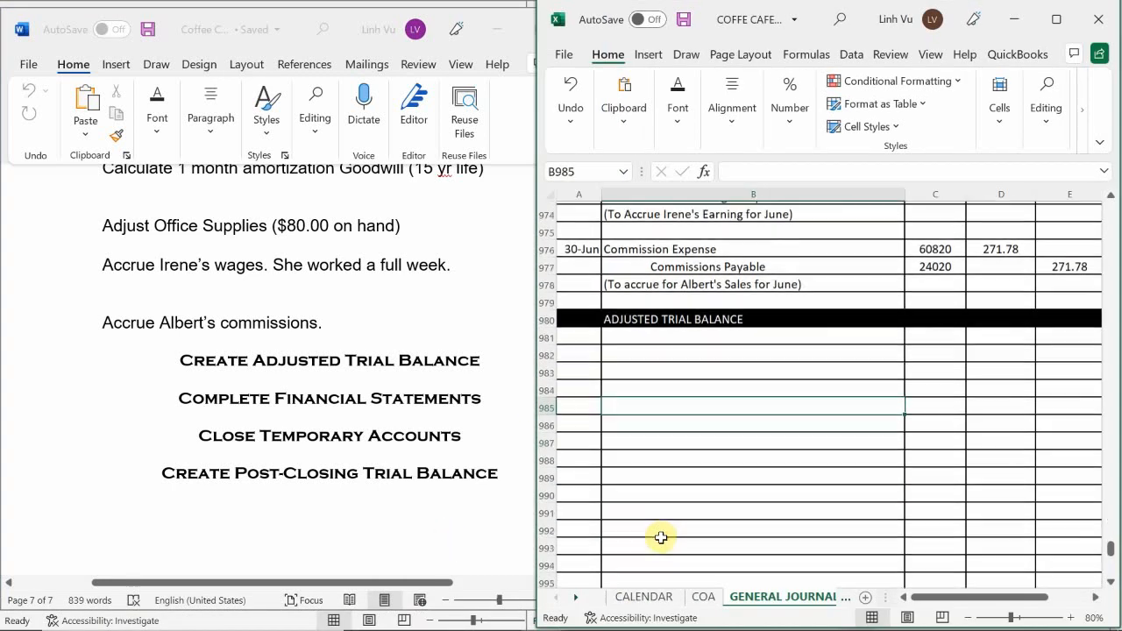
{"action": "scroll", "coordinate": [662, 537], "scroll_direction": "down", "scroll_amount": 2}
Bring up the ledger workbook and examine the revenue accounts plus the Owner's Withdraw and Income Summary accounts on the EQUITY sheet.
{"action": "mouse_move", "coordinate": [540, 617]}
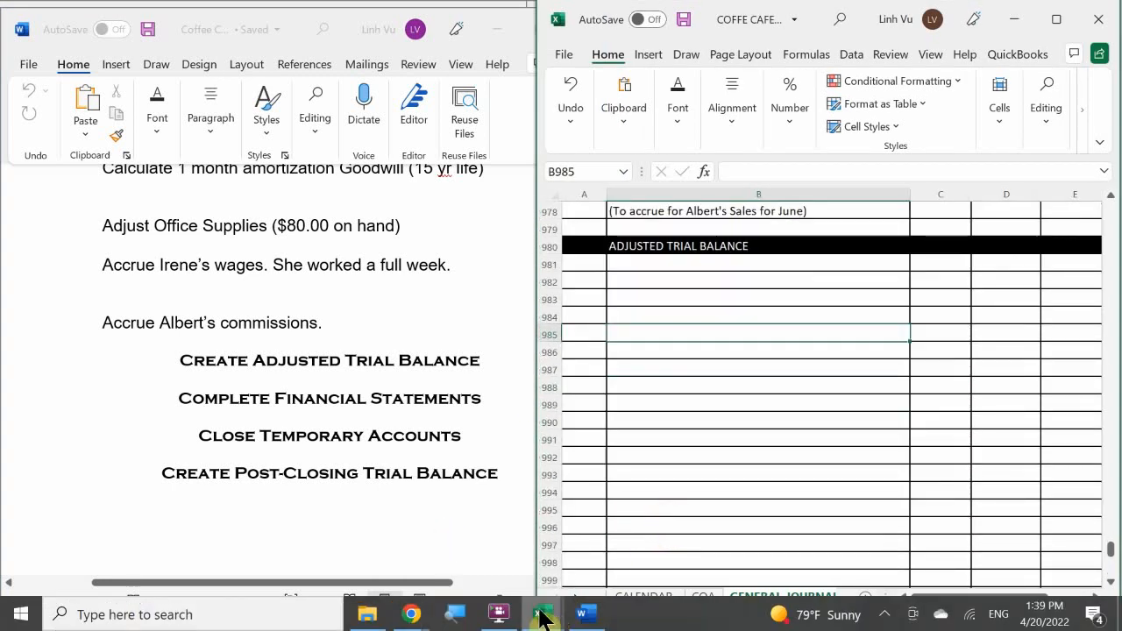
{"action": "left_click", "coordinate": [531, 534]}
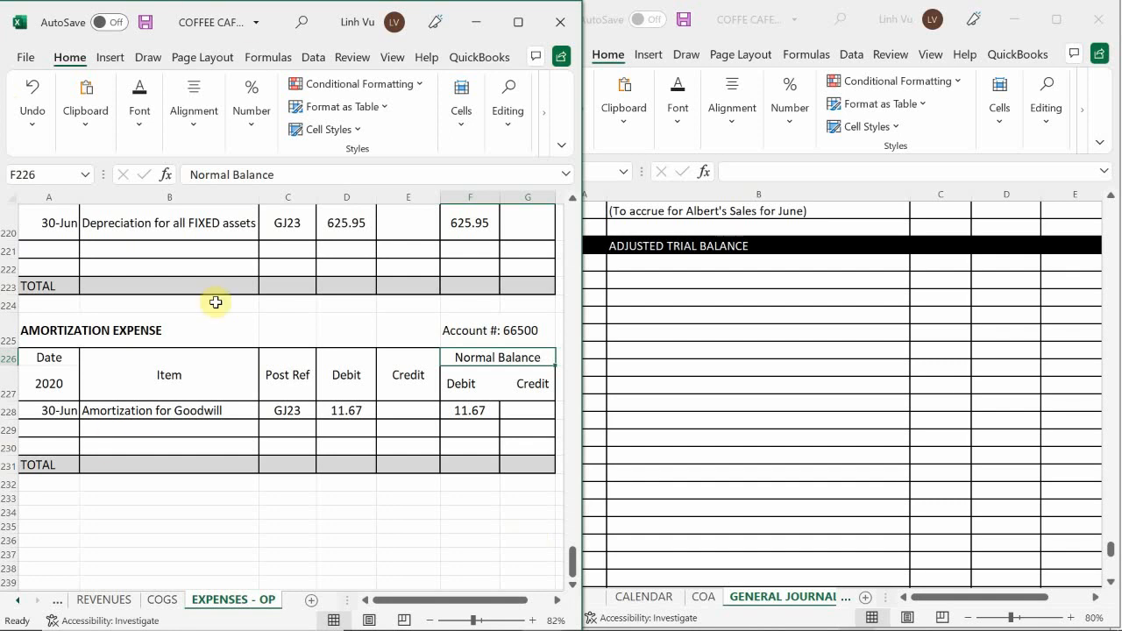
{"action": "left_click", "coordinate": [101, 601]}
{"action": "left_click", "coordinate": [153, 500]}
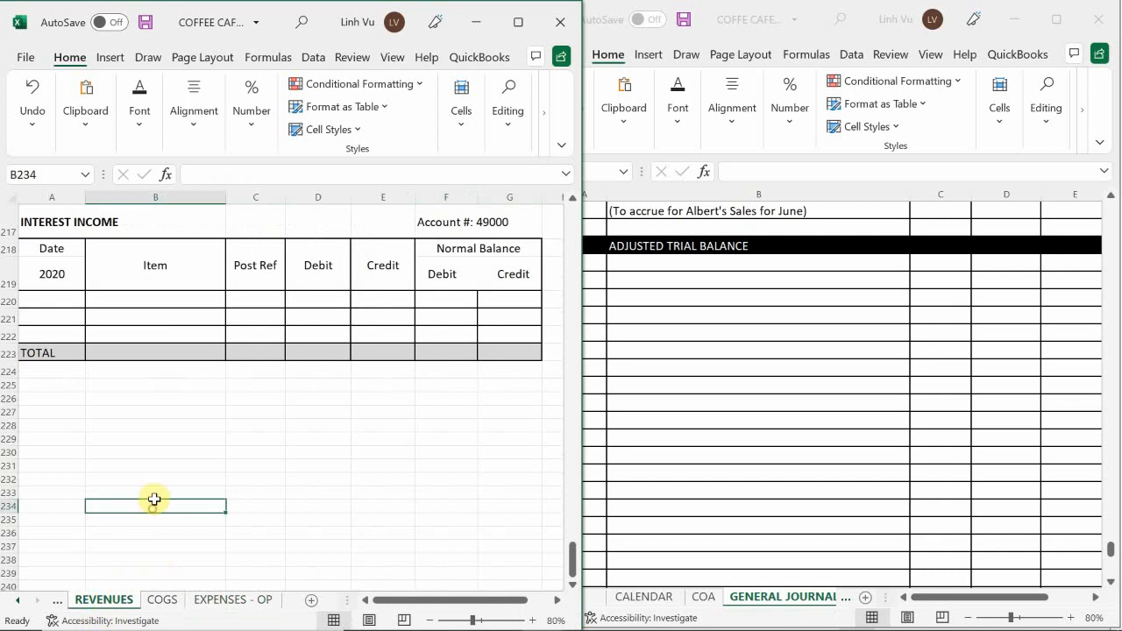
{"action": "scroll", "coordinate": [144, 477], "scroll_direction": "up", "scroll_amount": 15}
{"action": "scroll", "coordinate": [145, 477], "scroll_direction": "up", "scroll_amount": 20}
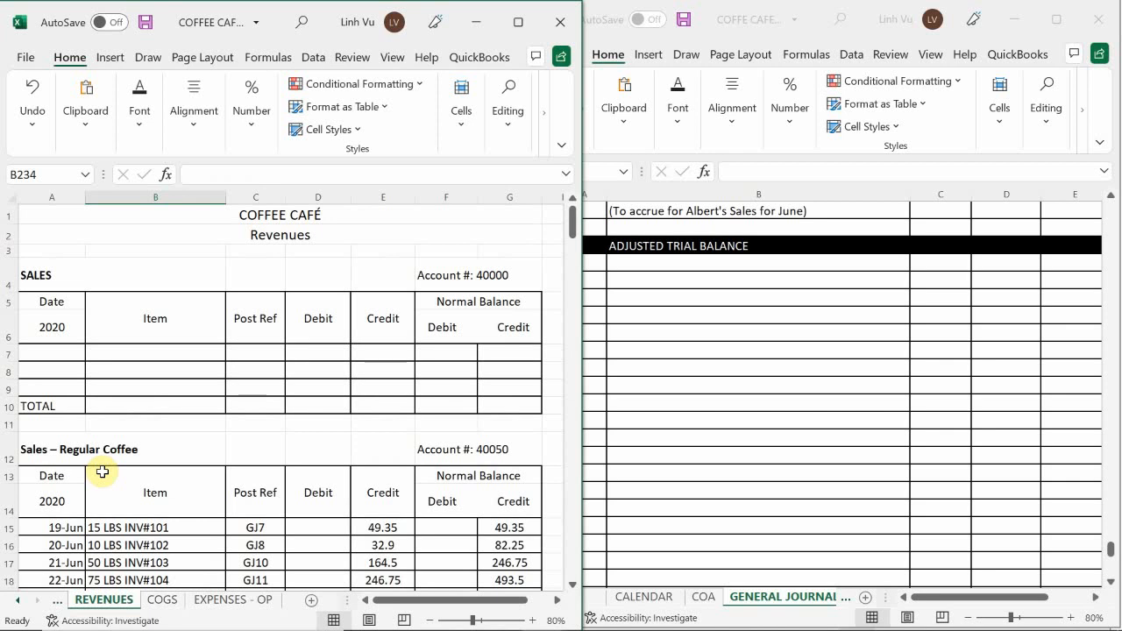
{"action": "left_click", "coordinate": [15, 601]}
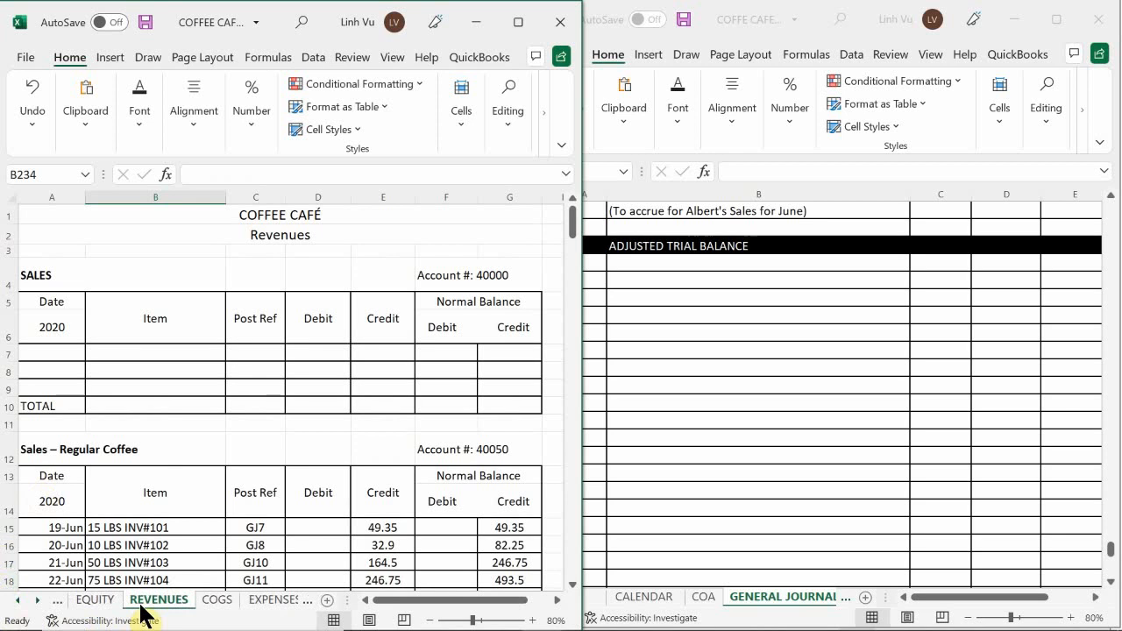
{"action": "left_click", "coordinate": [103, 601]}
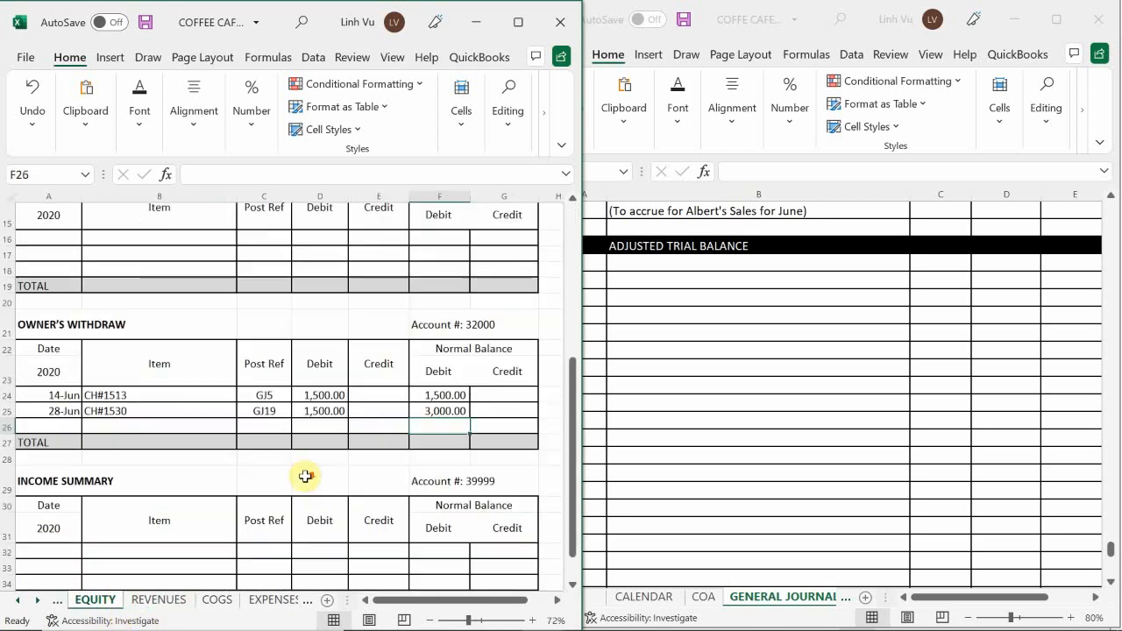
{"action": "scroll", "coordinate": [305, 476], "scroll_direction": "down", "scroll_amount": 4}
{"action": "scroll", "coordinate": [306, 476], "scroll_direction": "up", "scroll_amount": 2}
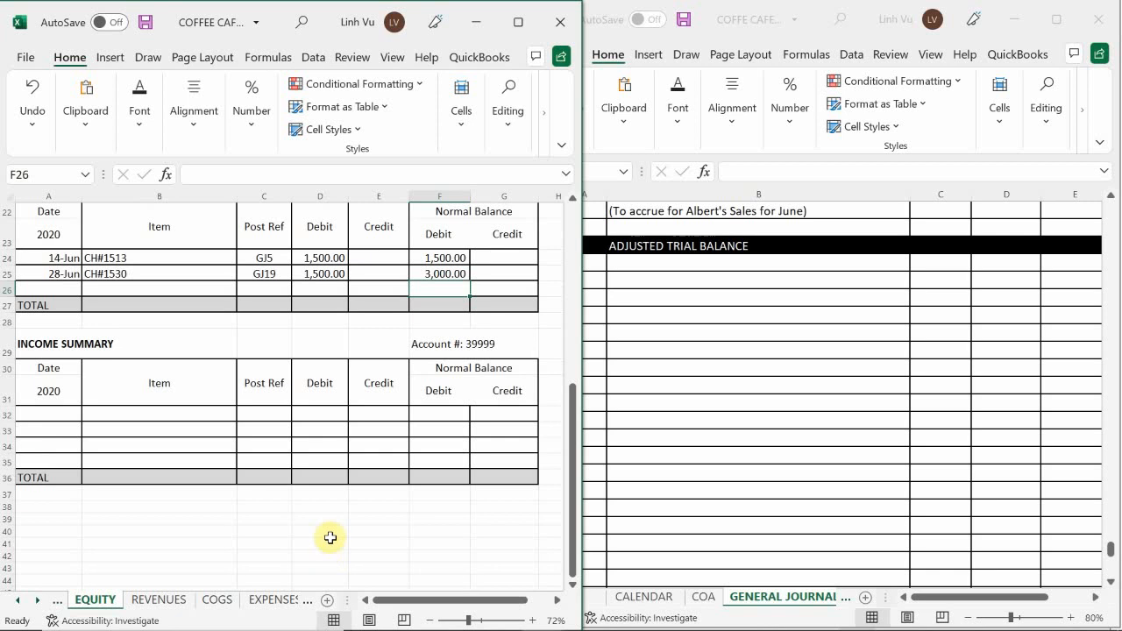
Examine the Sales – Regular Coffee account on the REVENUES sheet, including its postings and normal balance column.
{"action": "left_click", "coordinate": [152, 603]}
{"action": "left_click", "coordinate": [272, 475]}
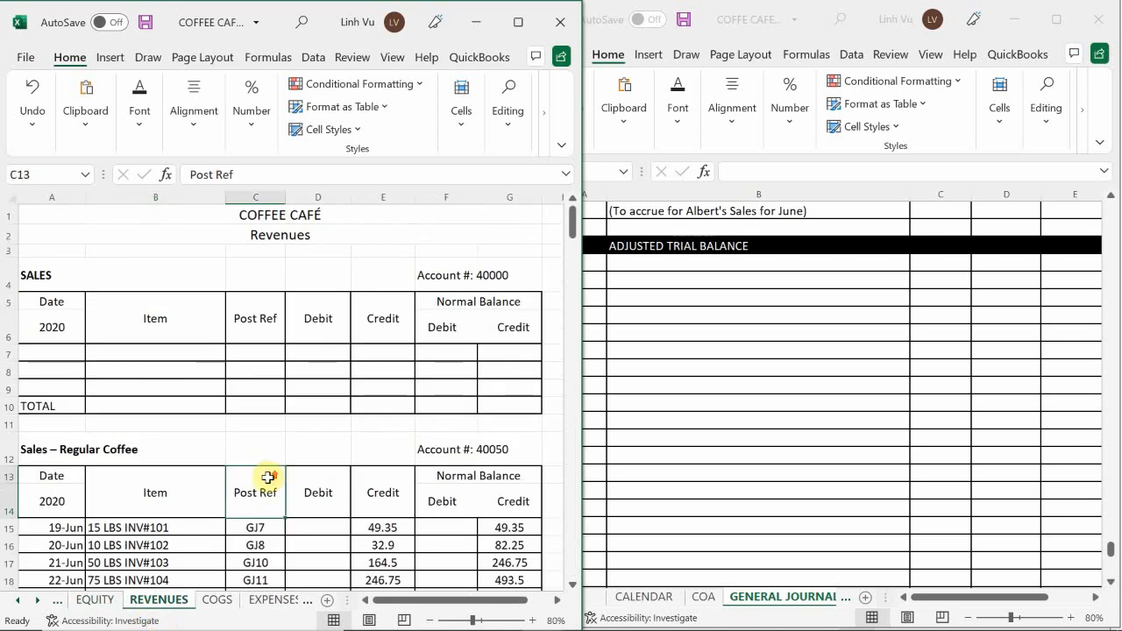
{"action": "scroll", "coordinate": [272, 433], "scroll_direction": "down", "scroll_amount": 1}
{"action": "scroll", "coordinate": [272, 433], "scroll_direction": "down", "scroll_amount": 1}
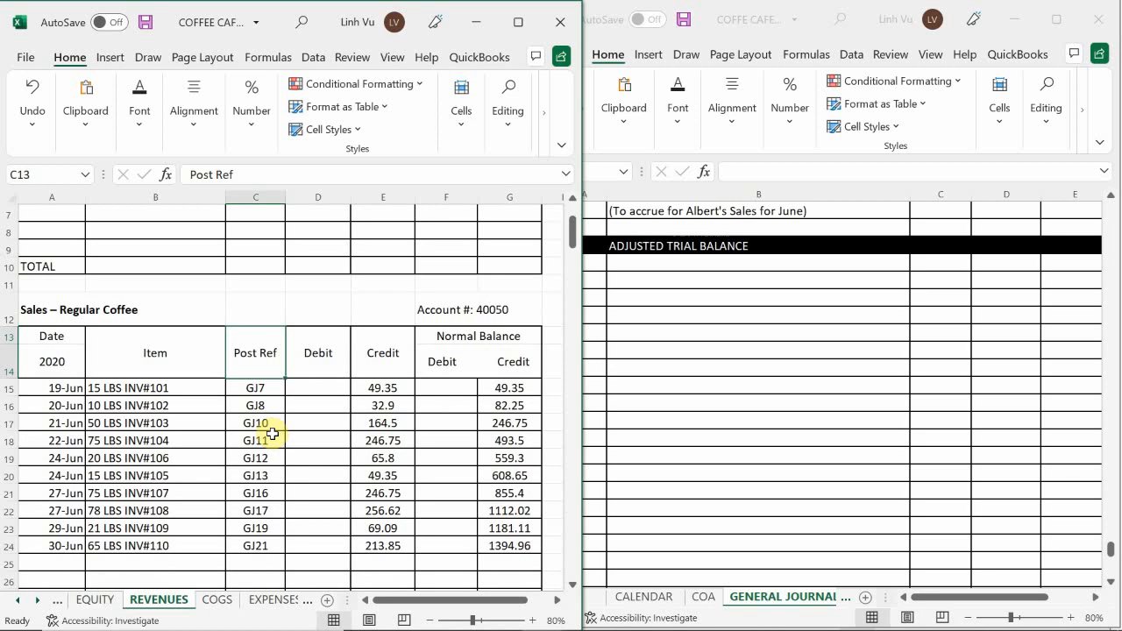
{"action": "scroll", "coordinate": [273, 433], "scroll_direction": "down", "scroll_amount": 3}
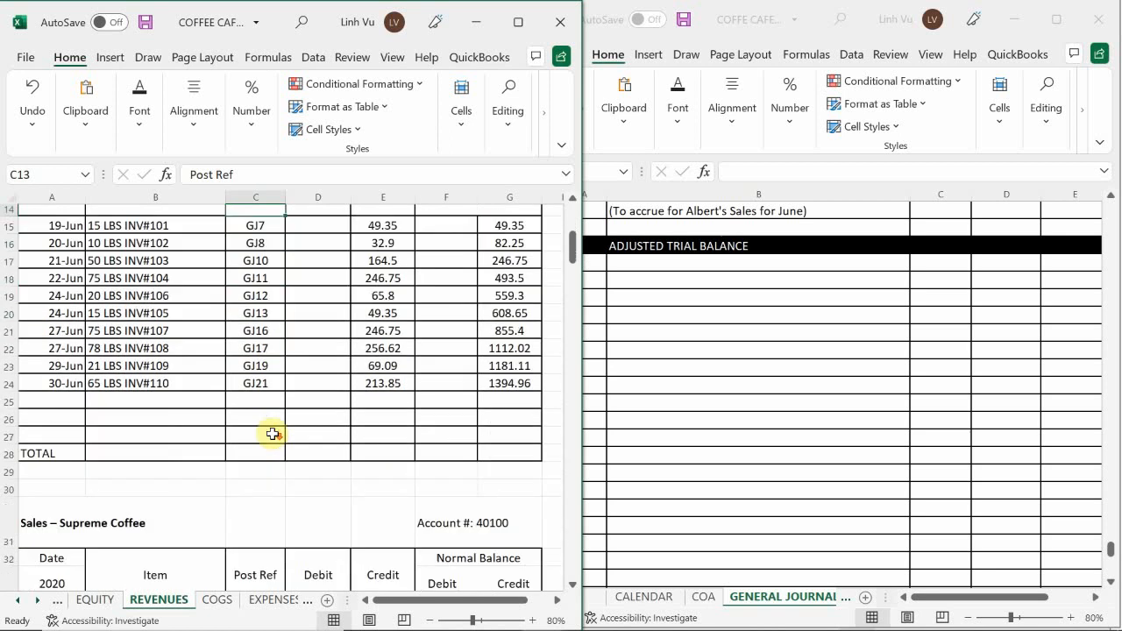
{"action": "scroll", "coordinate": [273, 433], "scroll_direction": "up", "scroll_amount": 1}
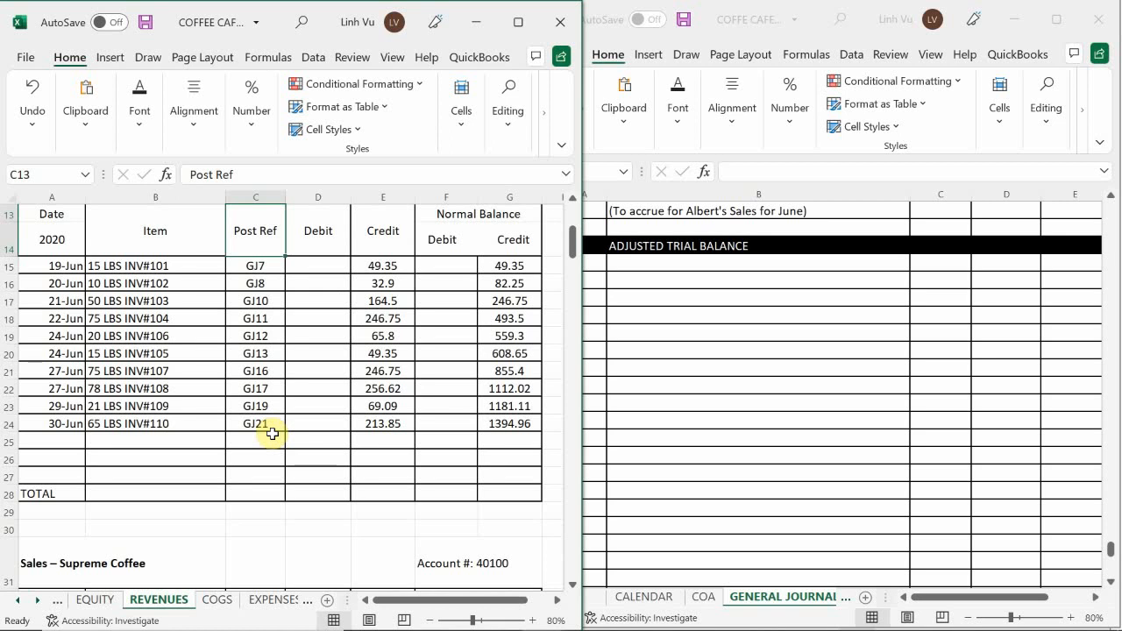
{"action": "scroll", "coordinate": [272, 434], "scroll_direction": "up", "scroll_amount": 1}
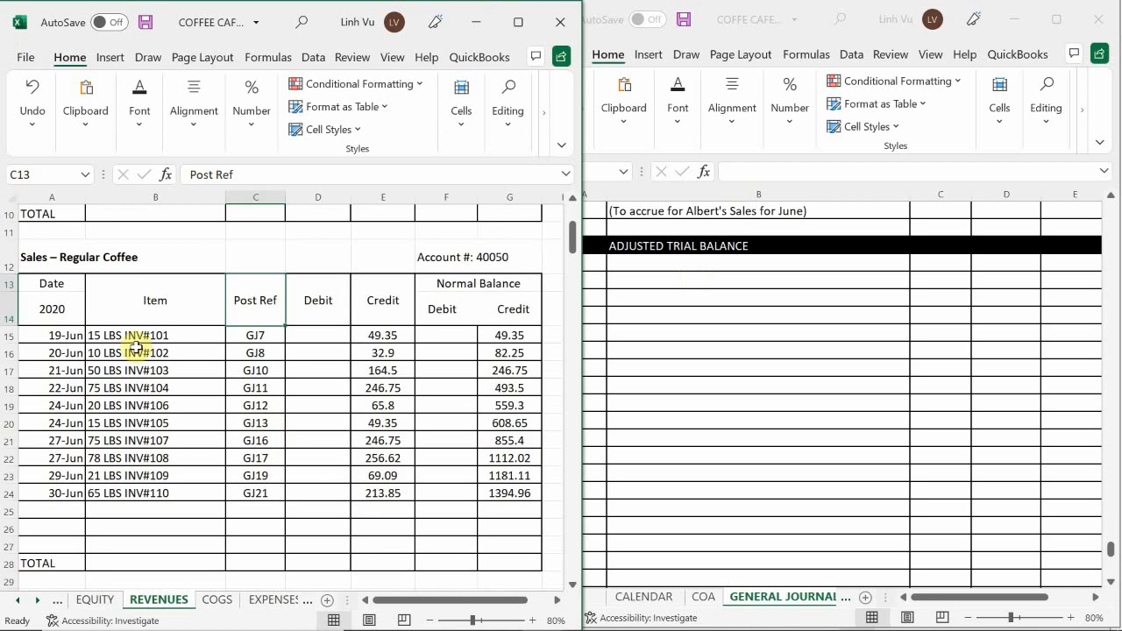
{"action": "left_click", "coordinate": [255, 388]}
{"action": "scroll", "coordinate": [256, 389], "scroll_direction": "up", "scroll_amount": 3}
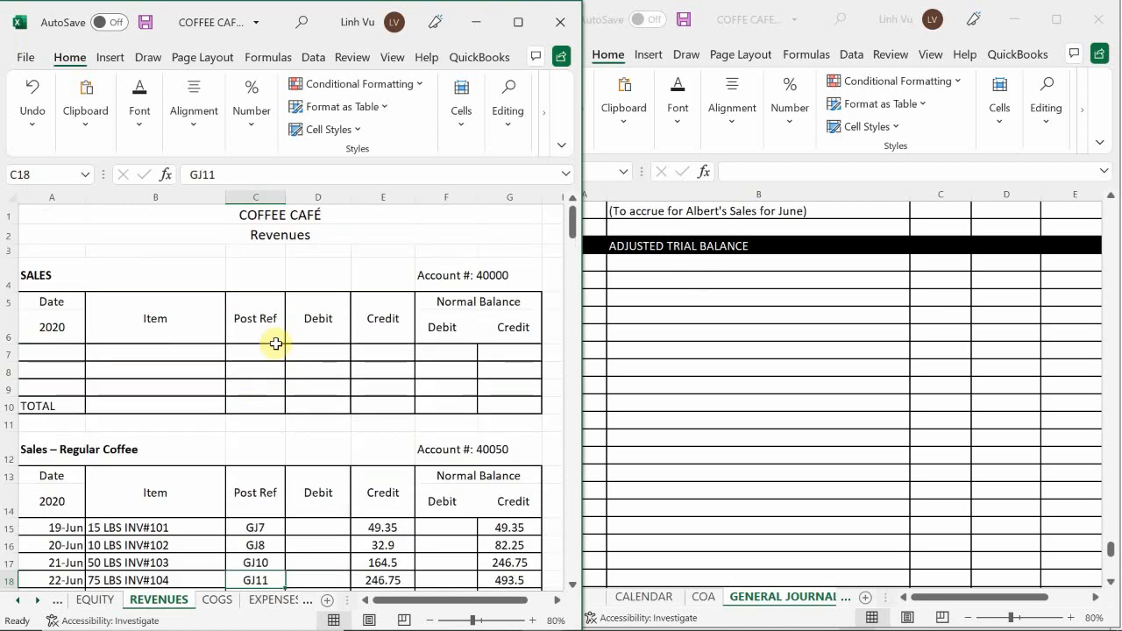
{"action": "scroll", "coordinate": [275, 340], "scroll_direction": "down", "scroll_amount": 3}
{"action": "scroll", "coordinate": [277, 344], "scroll_direction": "down", "scroll_amount": 1}
{"action": "scroll", "coordinate": [277, 344], "scroll_direction": "up", "scroll_amount": 4}
{"action": "scroll", "coordinate": [277, 343], "scroll_direction": "down", "scroll_amount": 3}
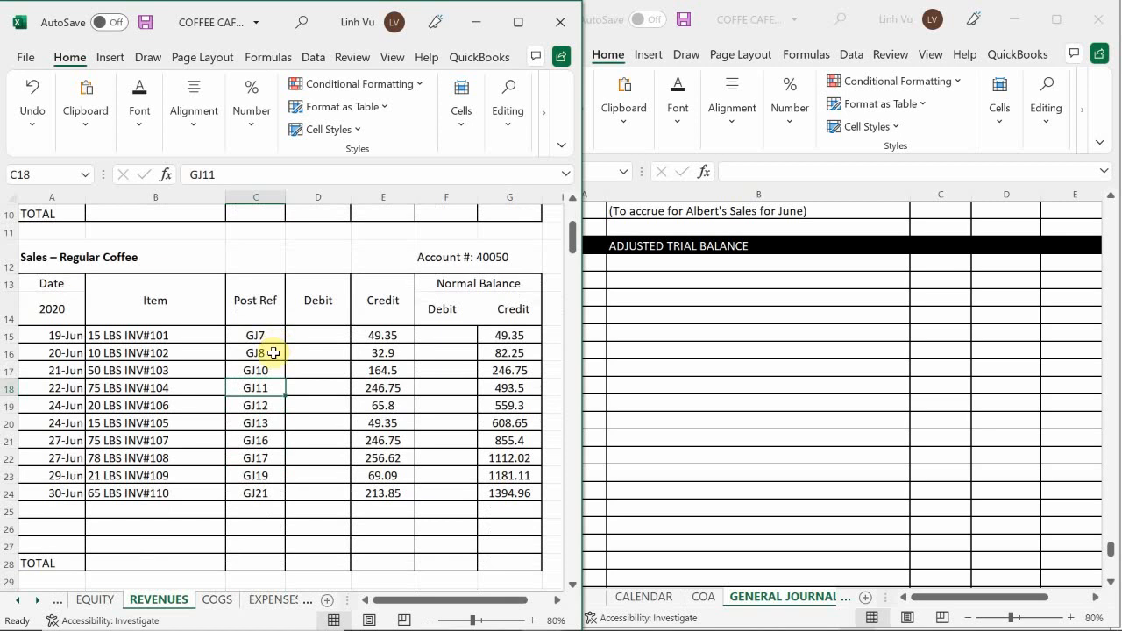
Enter the date 6/30 in cell A982 of the general journal and move to the description cell B982.
{"action": "left_click", "coordinate": [660, 298]}
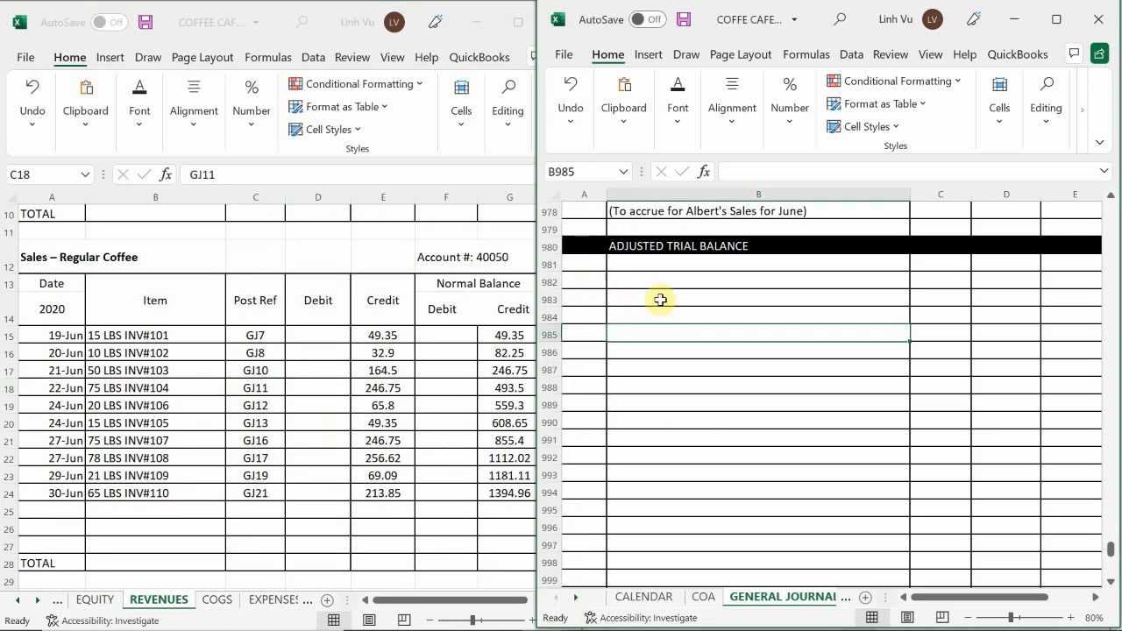
{"action": "left_click", "coordinate": [588, 282]}
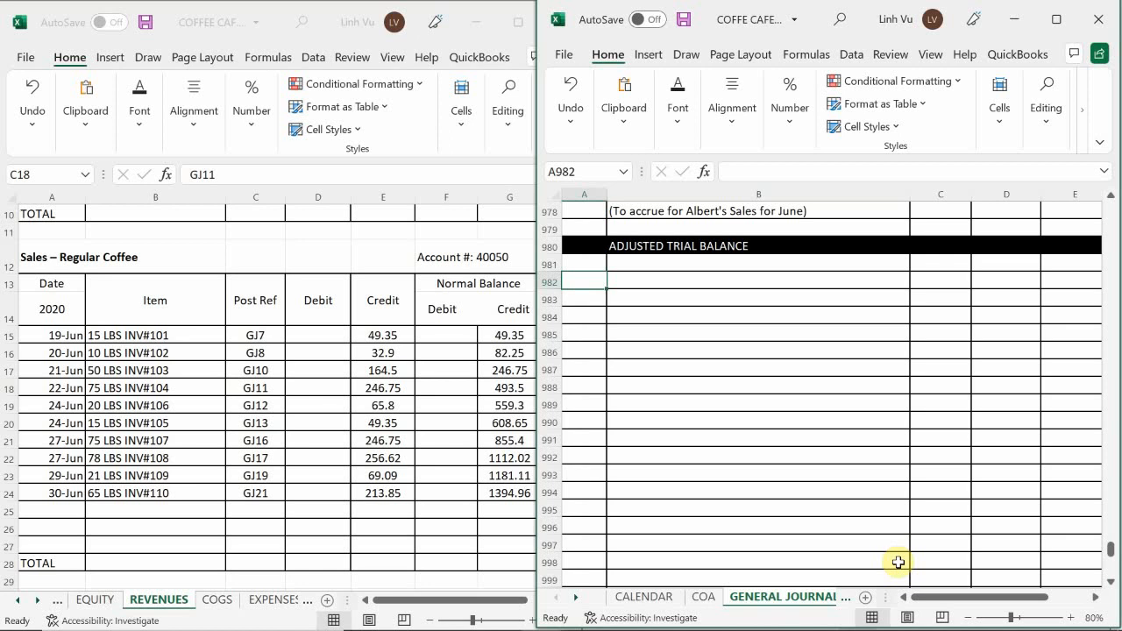
{"action": "type", "text": "6/30"}
{"action": "key", "text": "Return"}
{"action": "key", "text": "Tab"}
{"action": "key", "text": "Up"}
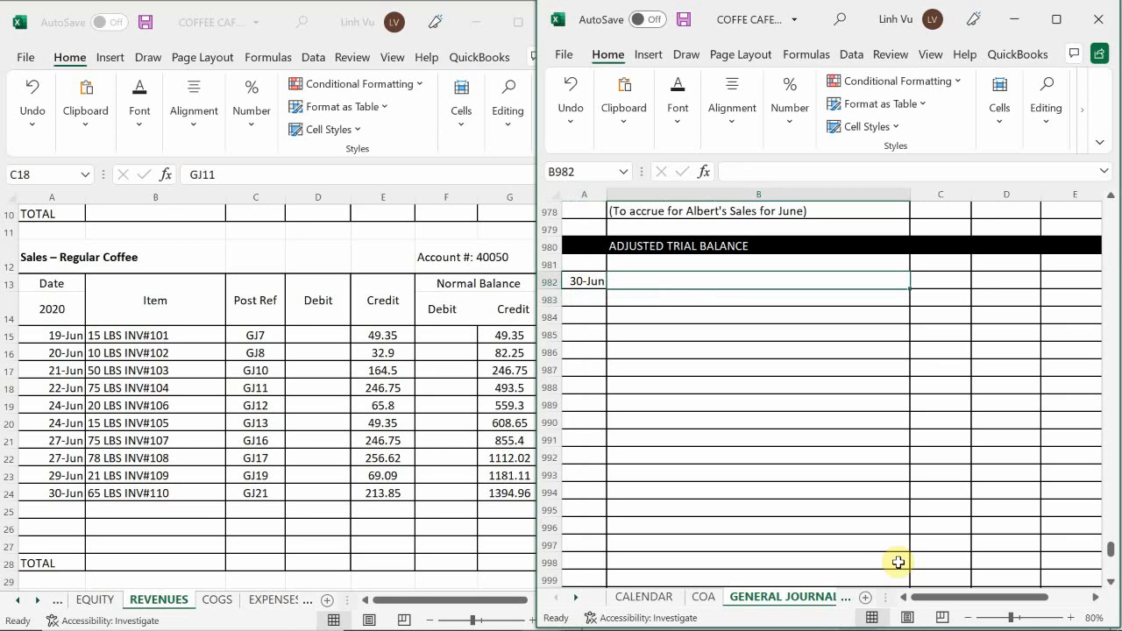
Check the Sales – Regular Coffee ledger account and enter "Sales - Regular Coffee" as the description in journal cell B982.
{"action": "left_click", "coordinate": [213, 385]}
{"action": "scroll", "coordinate": [215, 388], "scroll_direction": "up", "scroll_amount": 3}
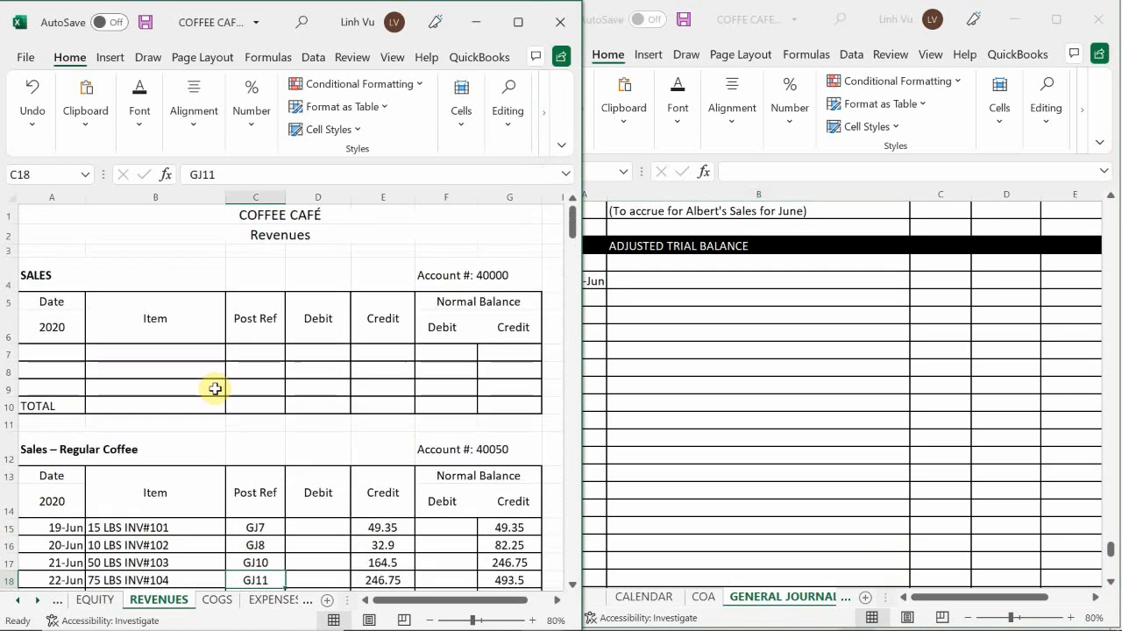
{"action": "scroll", "coordinate": [215, 388], "scroll_direction": "down", "scroll_amount": 2}
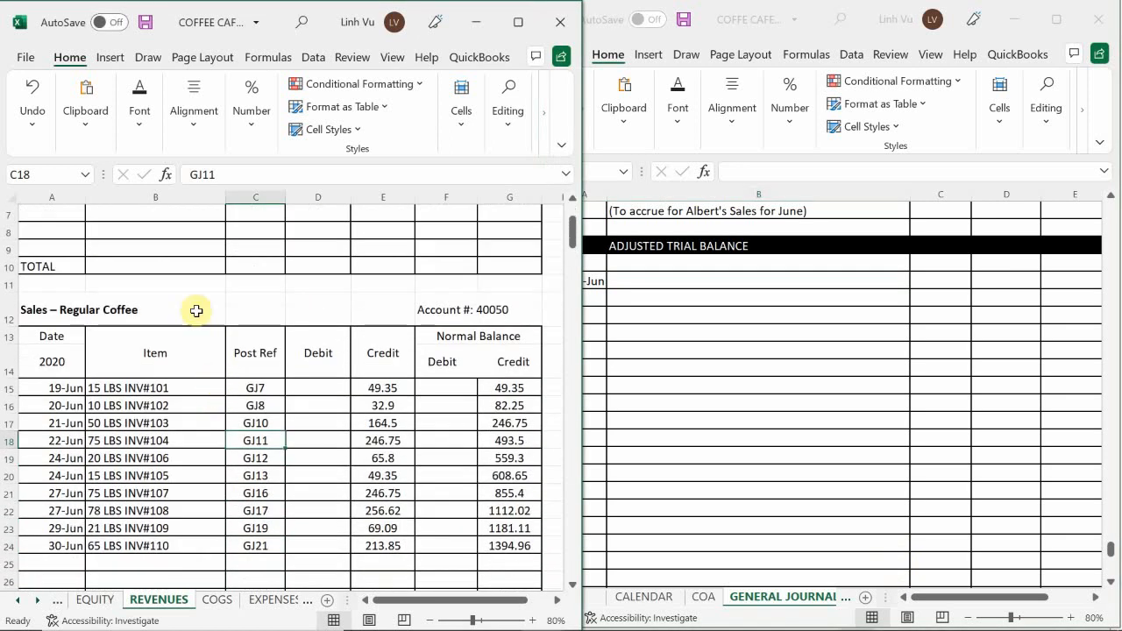
{"action": "scroll", "coordinate": [241, 352], "scroll_direction": "down", "scroll_amount": 1}
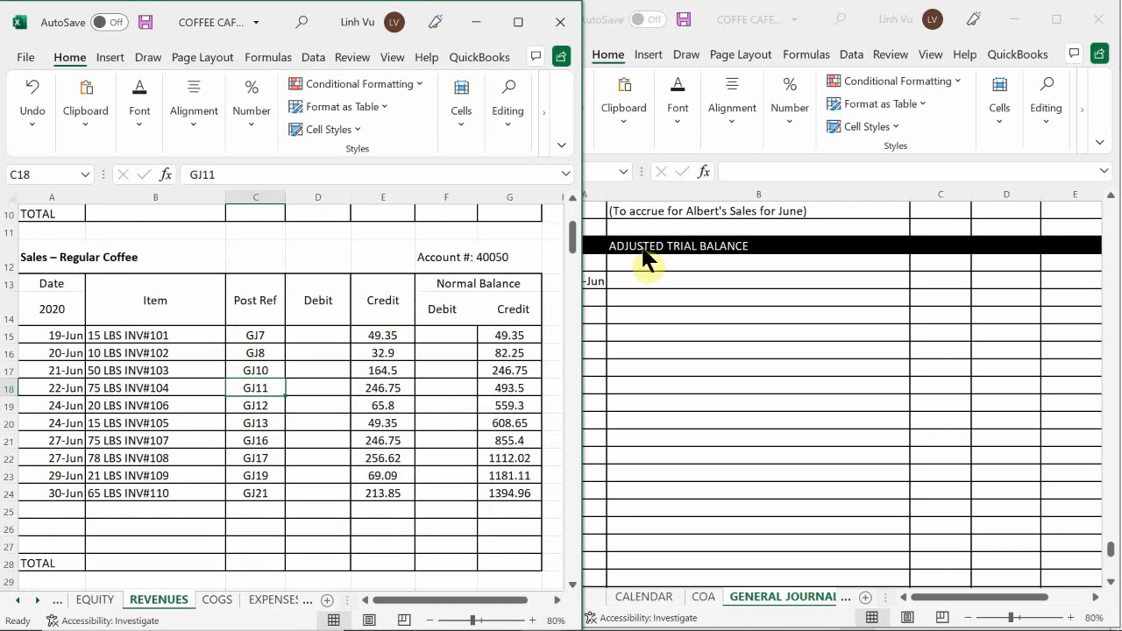
{"action": "left_click", "coordinate": [656, 286]}
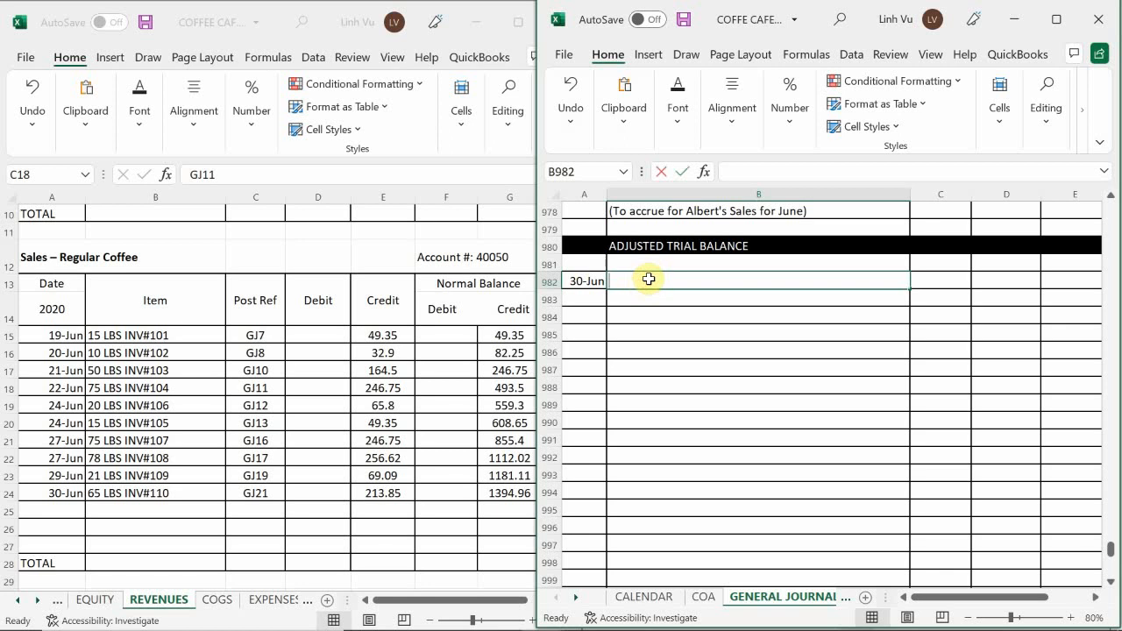
{"action": "type", "text": "Sales"}
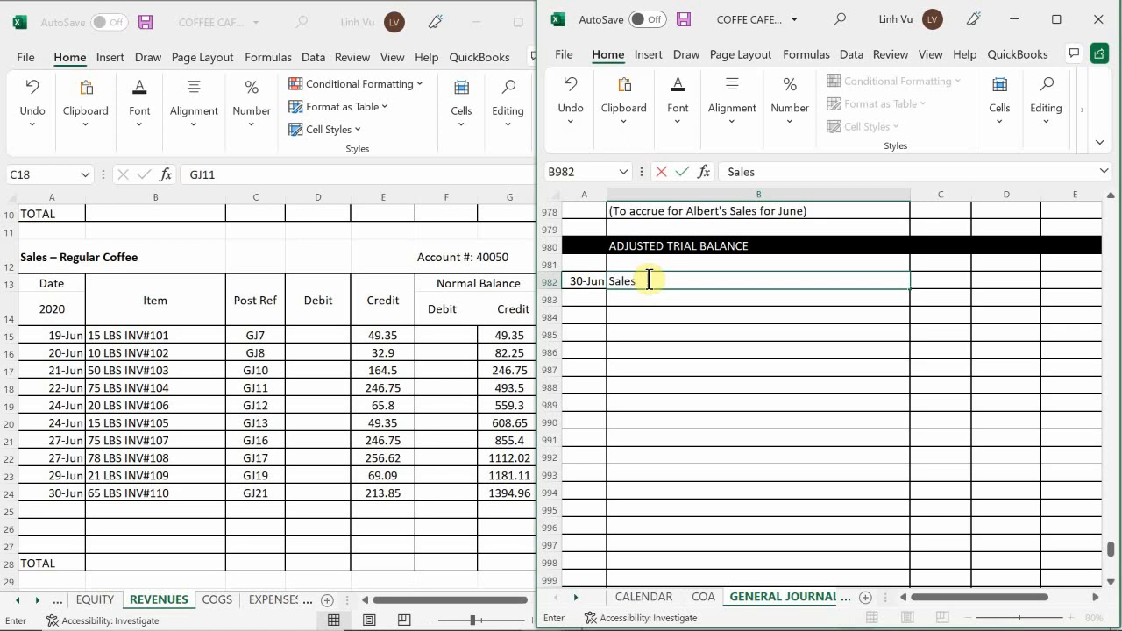
{"action": "type", "text": " - Regular Co"}
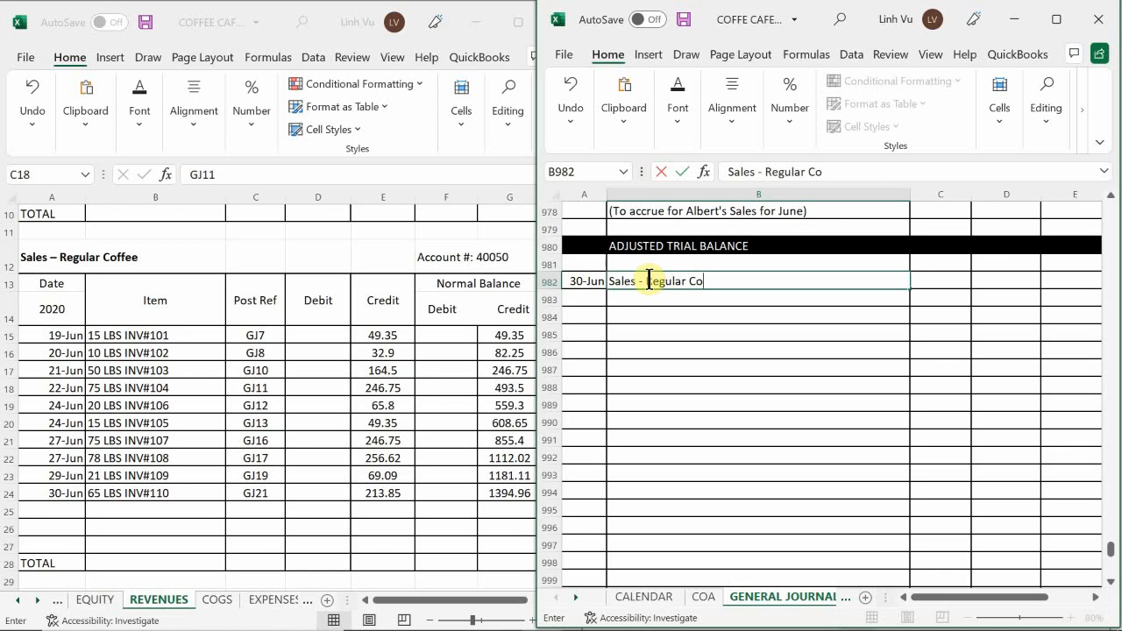
{"action": "type", "text": "ffee"}
{"action": "key", "text": "Tab"}
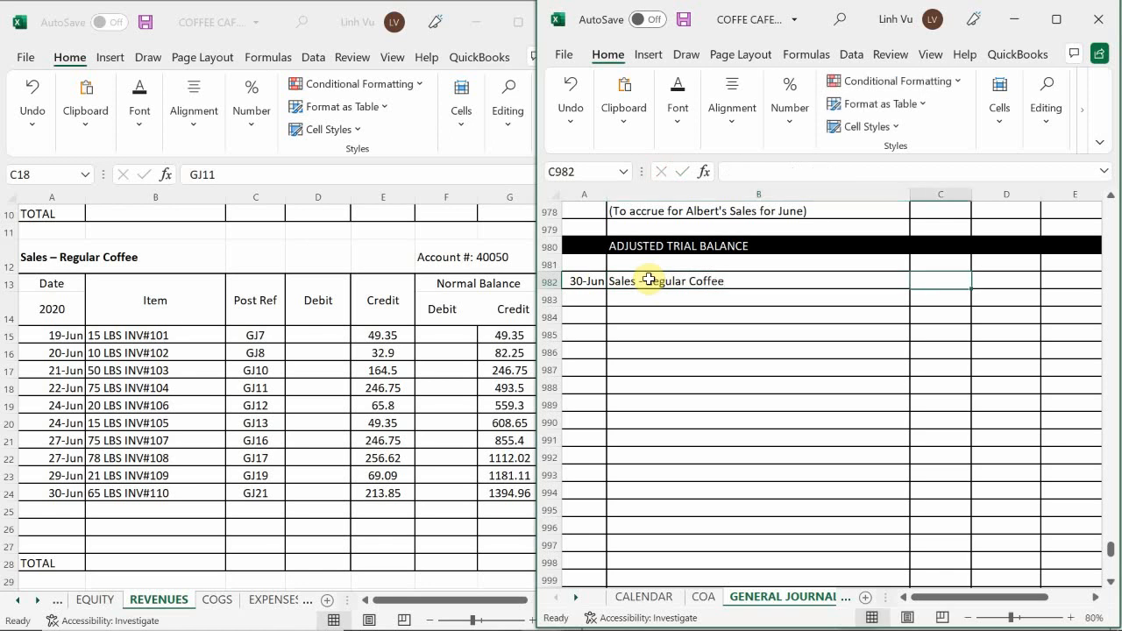
Complete the Sales - Regular Coffee journal line in row 982 with post reference 40050 and a debit of 1394.96.
{"action": "type", "text": "400"}
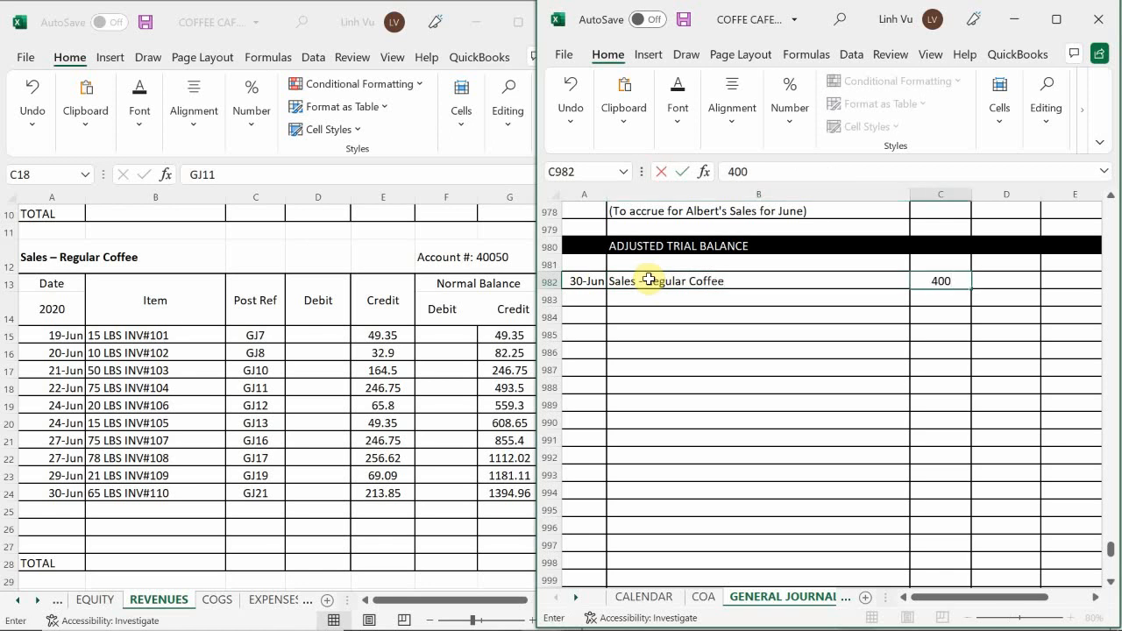
{"action": "type", "text": "50"}
{"action": "key", "text": "Return"}
{"action": "key", "text": "Right"}
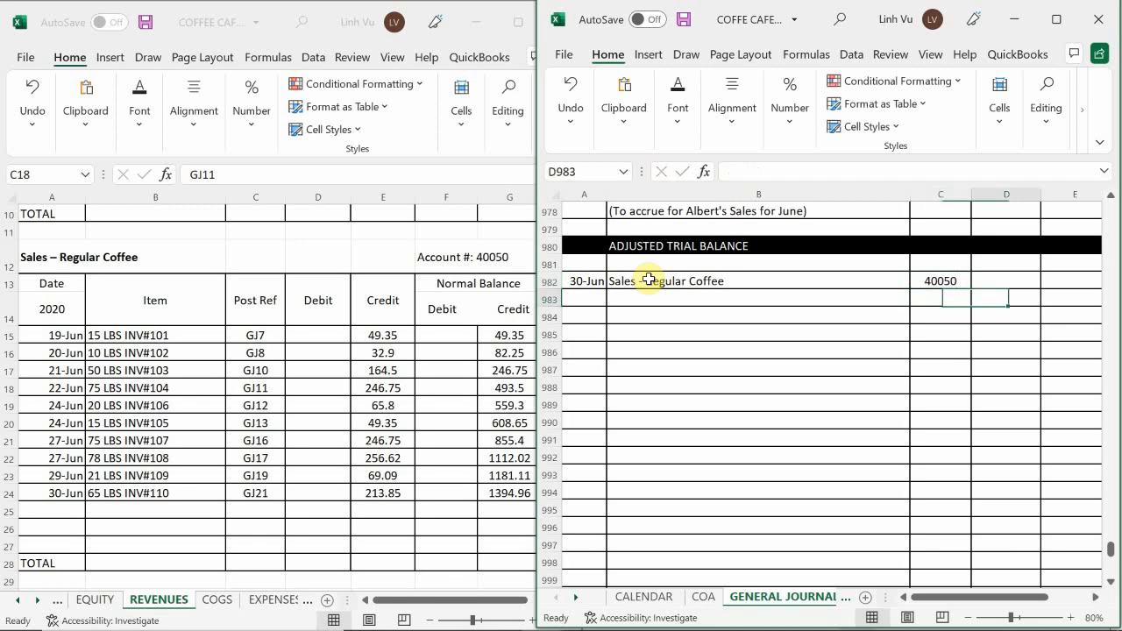
{"action": "key", "text": "Up"}
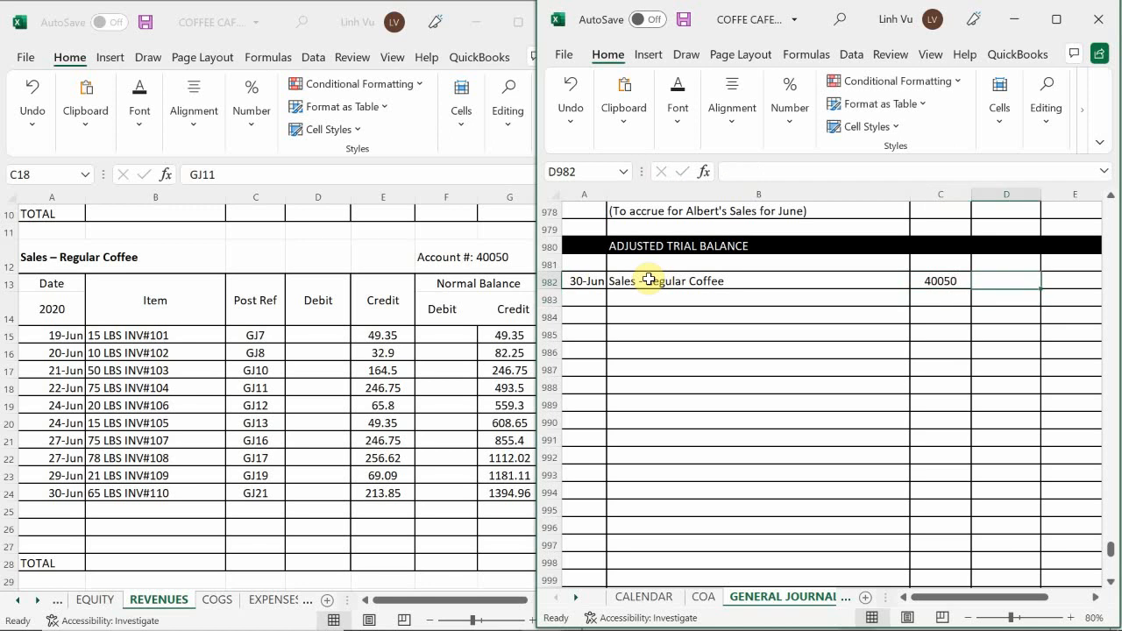
{"action": "type", "text": "13"}
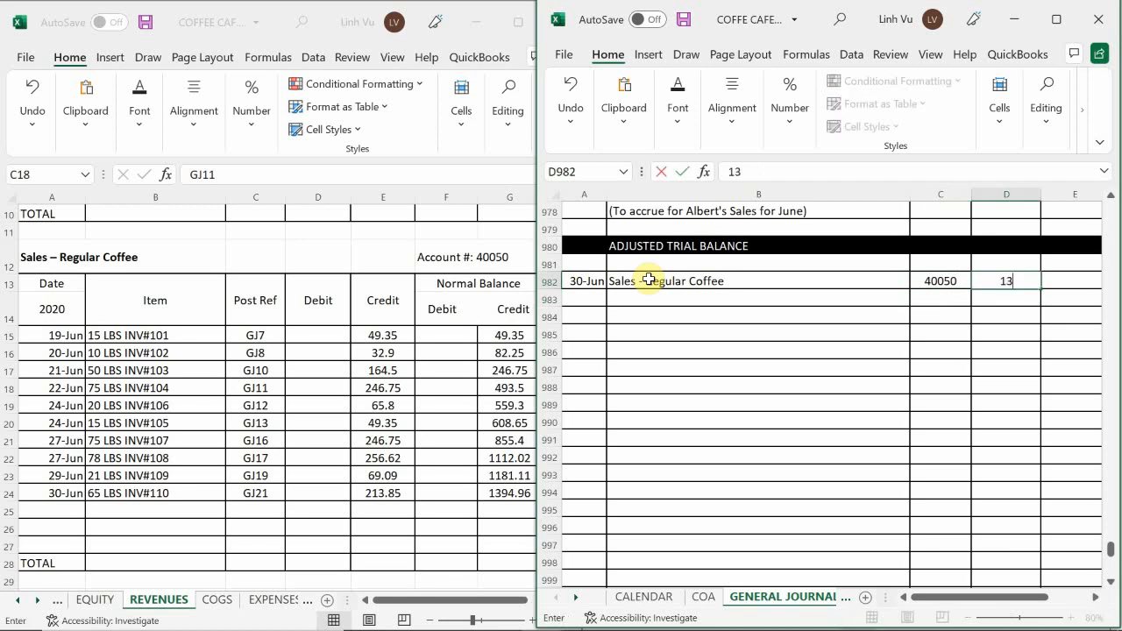
{"action": "type", "text": "94.96"}
{"action": "key", "text": "Return"}
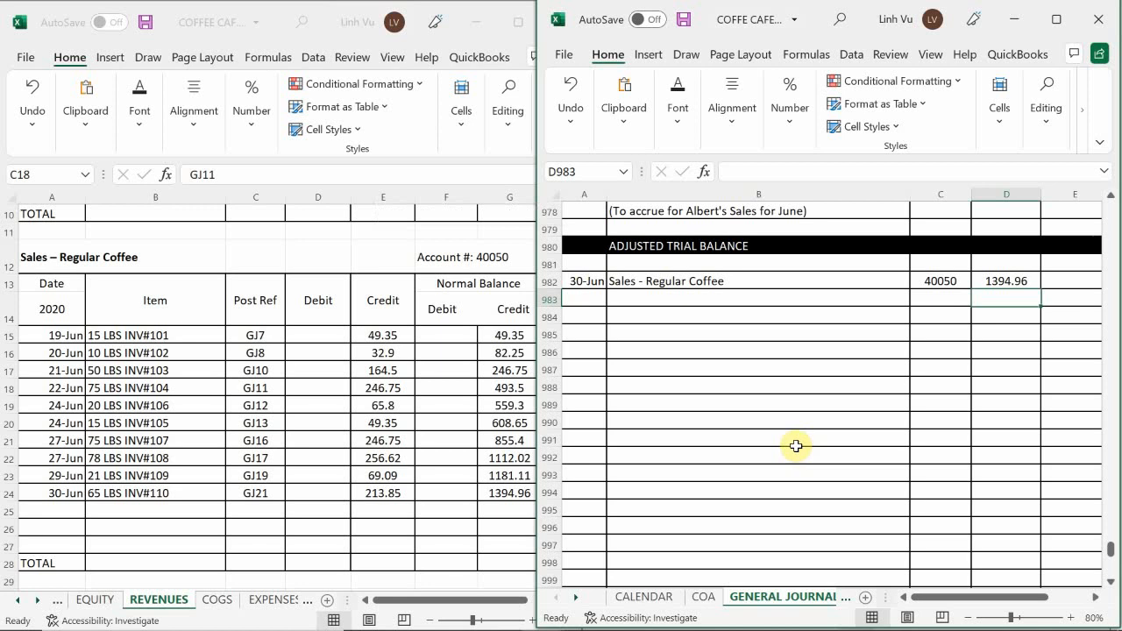
Start a closing row in row 25 of the Sales – Regular Coffee ledger account, dated 6/30 with the item CLOSE.
{"action": "left_click", "coordinate": [64, 506]}
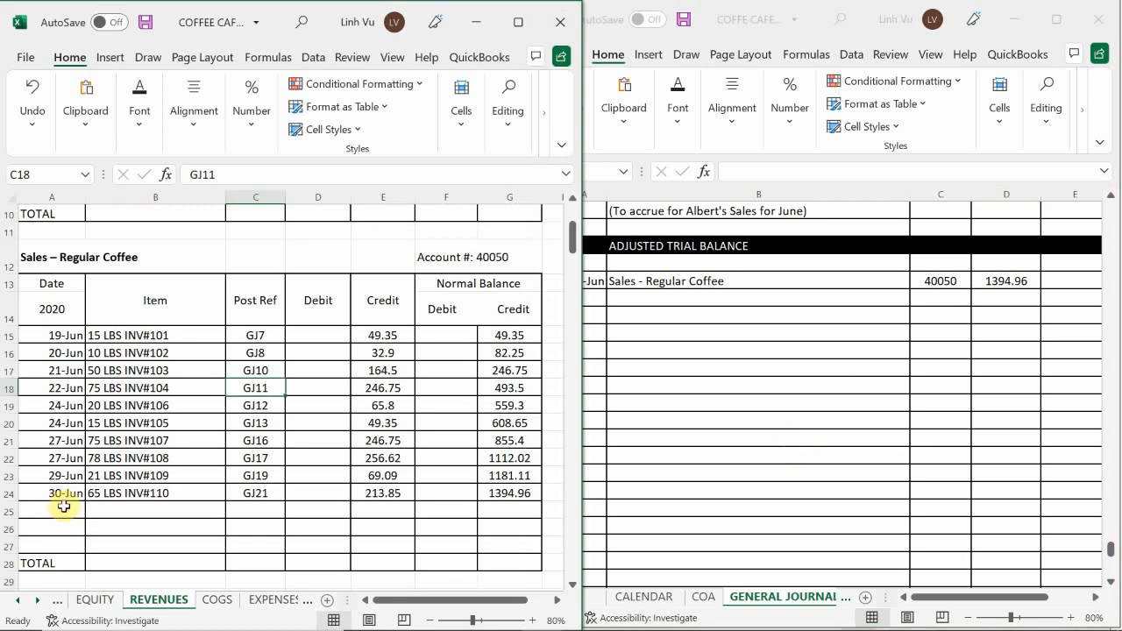
{"action": "left_click", "coordinate": [64, 506]}
{"action": "type", "text": "6/30"}
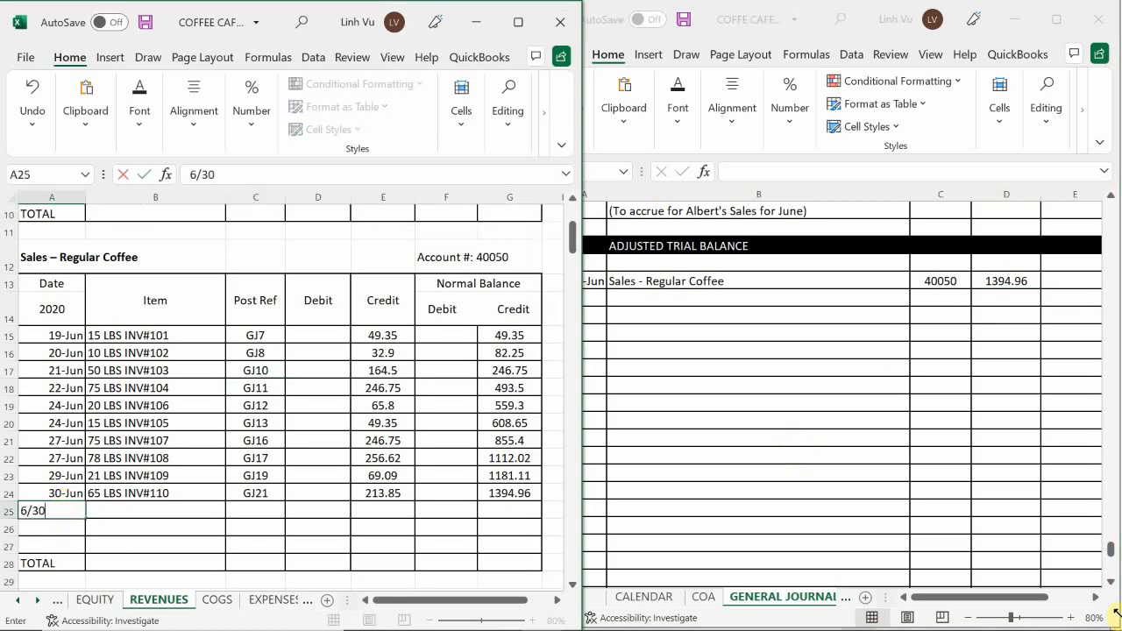
{"action": "key", "text": "Return"}
{"action": "key", "text": "Up"}
{"action": "key", "text": "Right"}
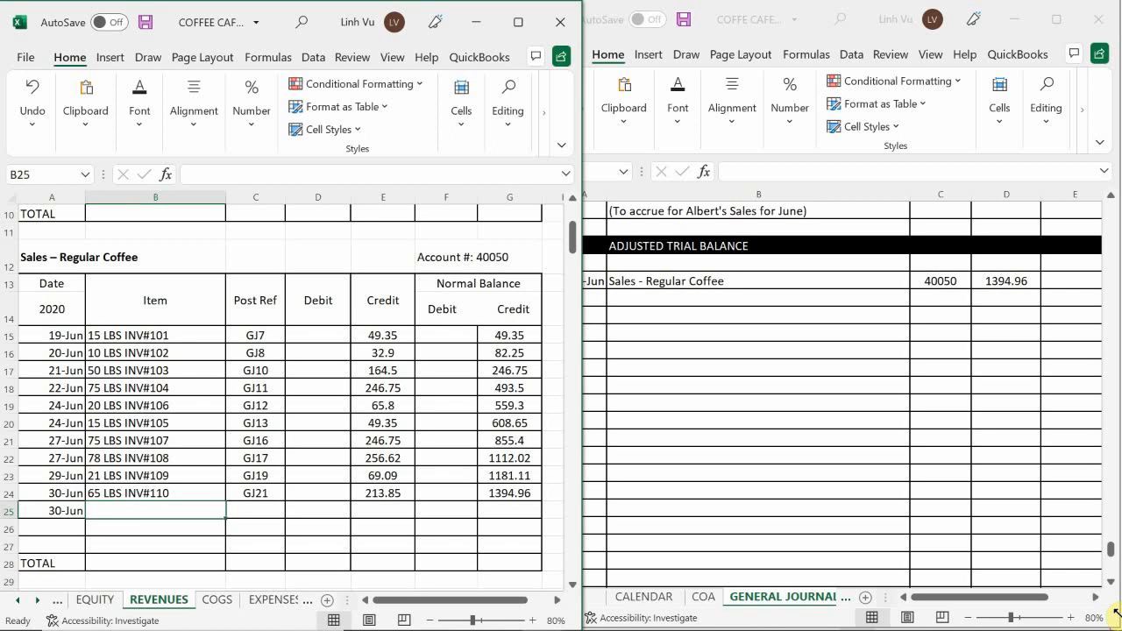
{"action": "type", "text": "CLO"}
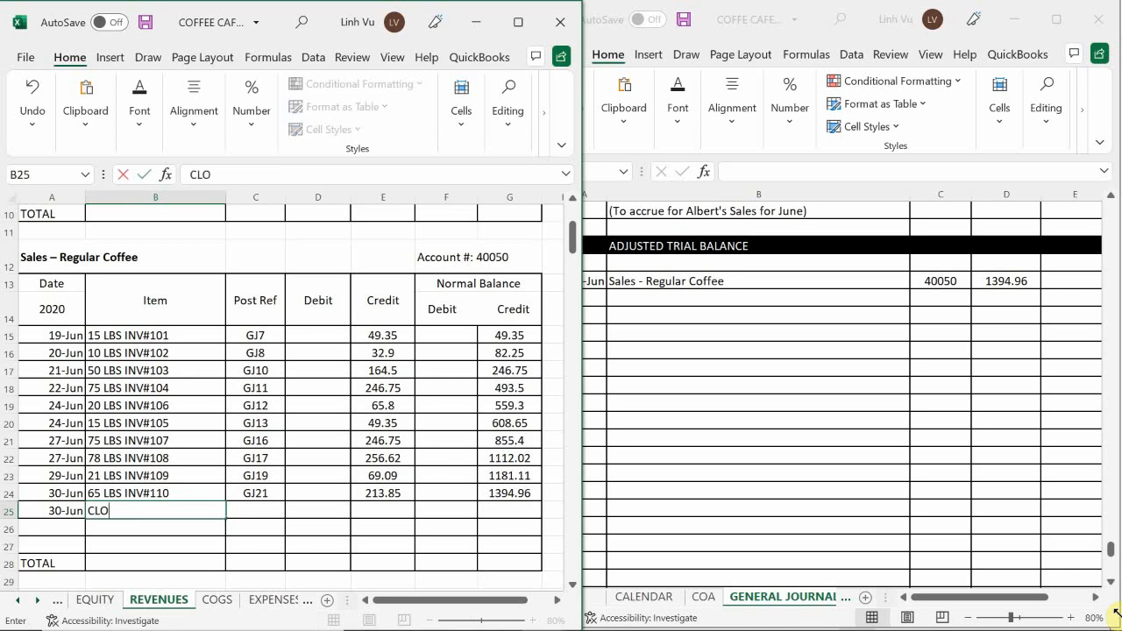
{"action": "type", "text": "SE"}
{"action": "key", "text": "Tab"}
Enter post reference GJ24 and a debit of 1394.96 in the CLOSE row of Sales – Regular Coffee.
{"action": "type", "text": "GJ"}
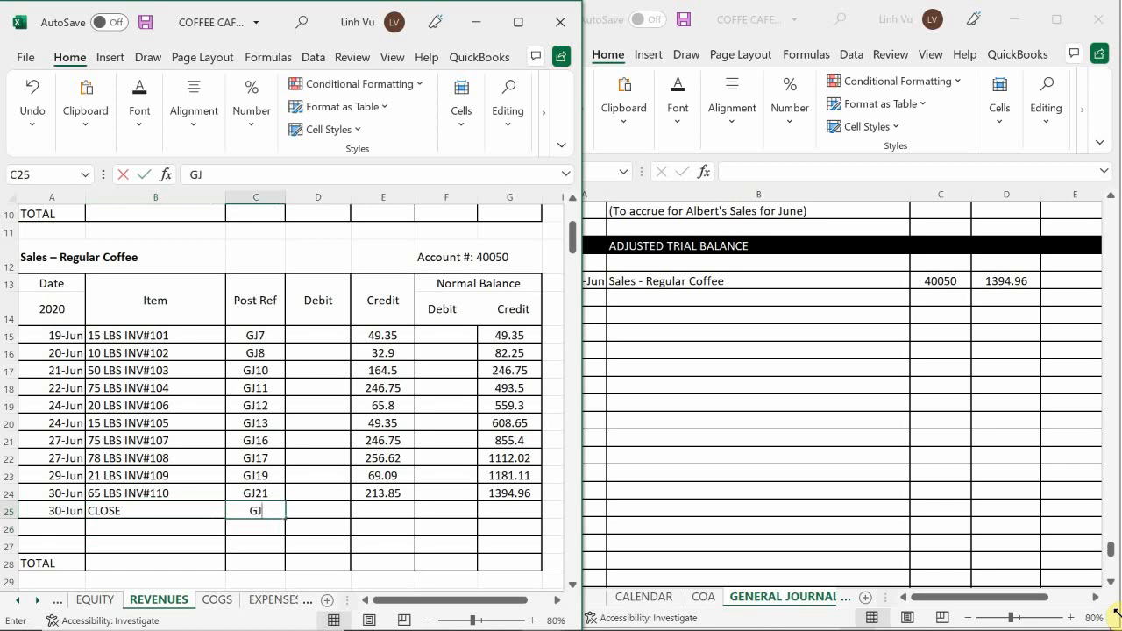
{"action": "type", "text": "24"}
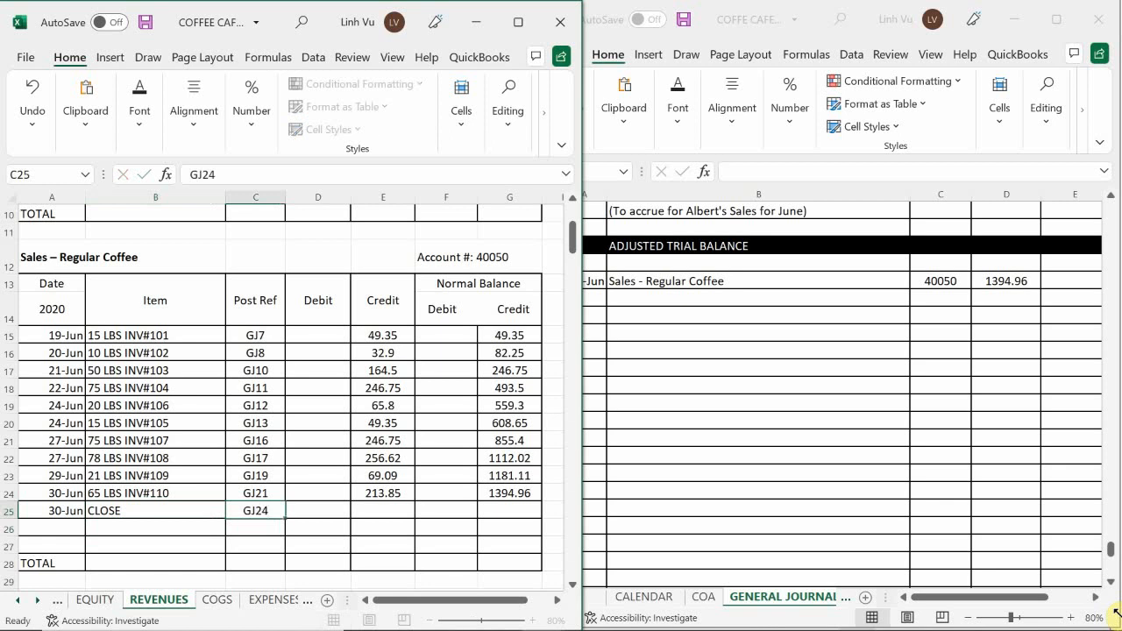
{"action": "key", "text": "Tab"}
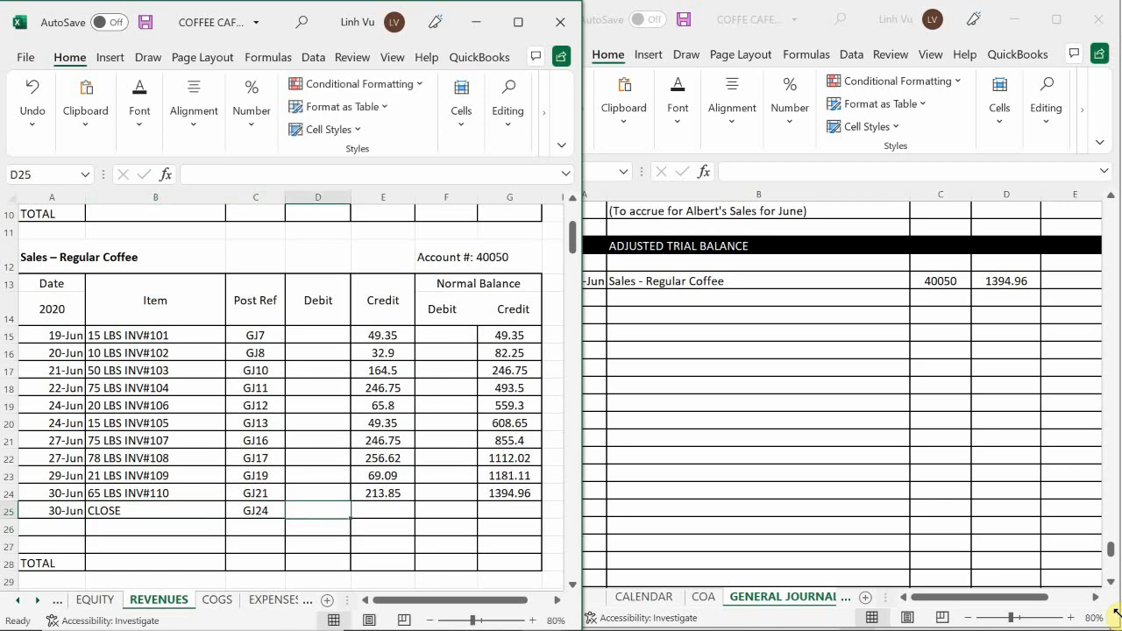
{"action": "type", "text": "1394.96"}
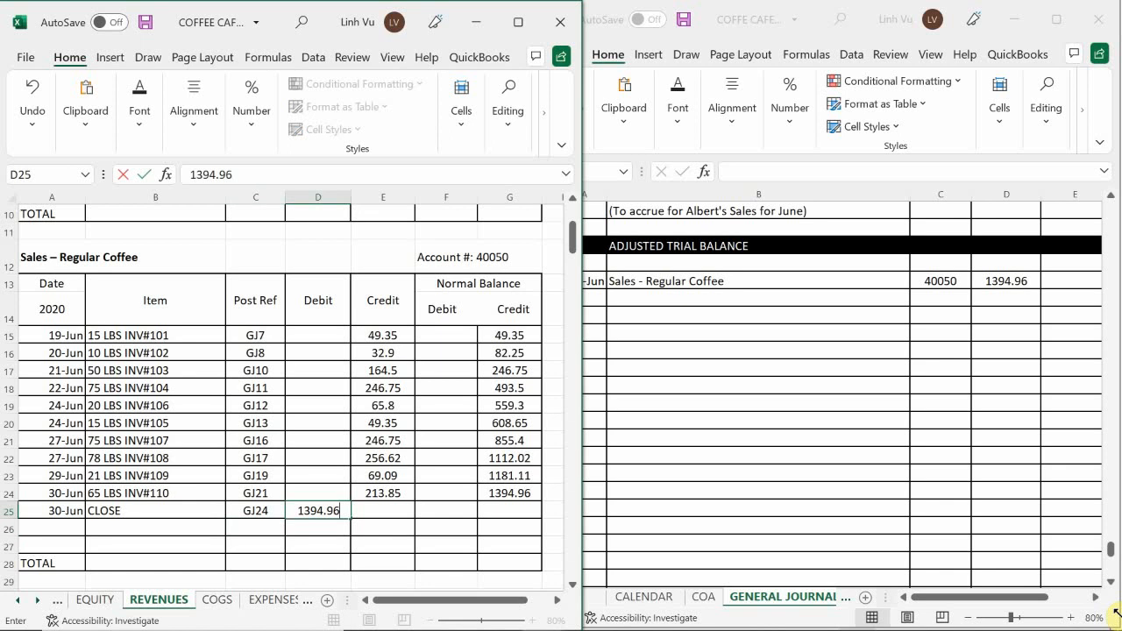
{"action": "key", "text": "Return"}
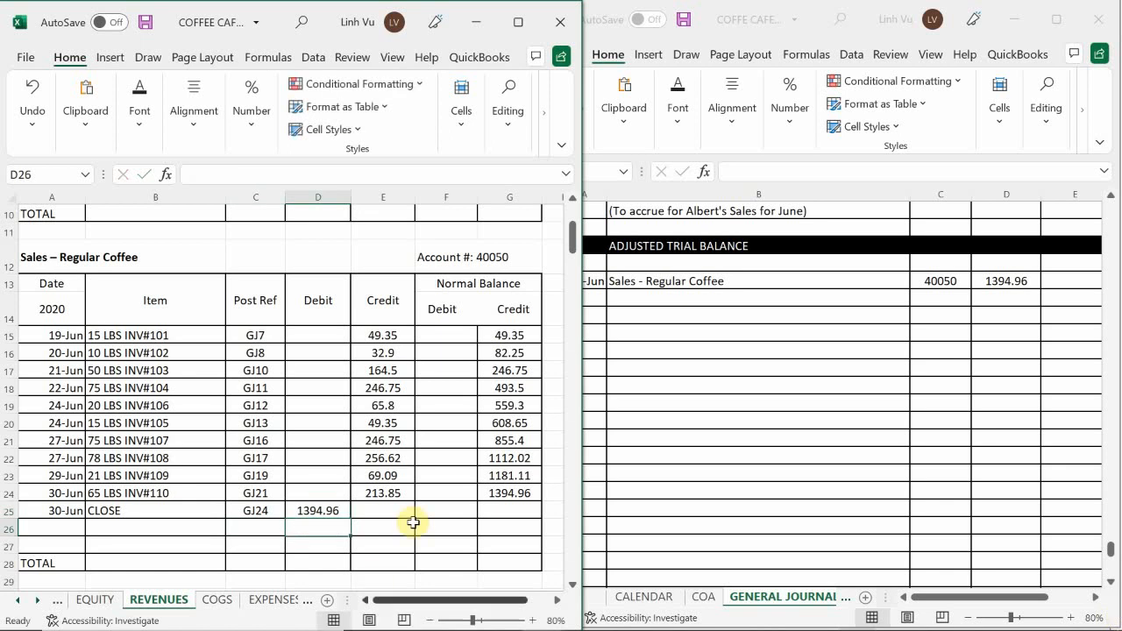
Extend the running credit balance formula from G24 to G25 in the Sales – Regular Coffee account.
{"action": "left_click", "coordinate": [510, 493]}
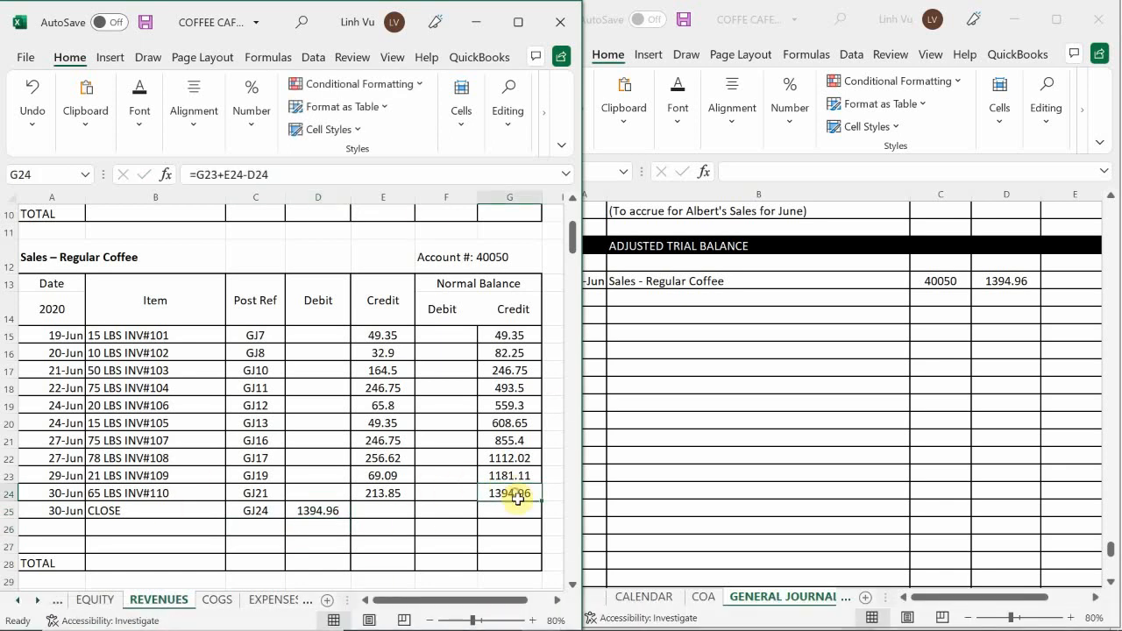
{"action": "left_click_drag", "start_coordinate": [541, 501], "coordinate": [543, 519]}
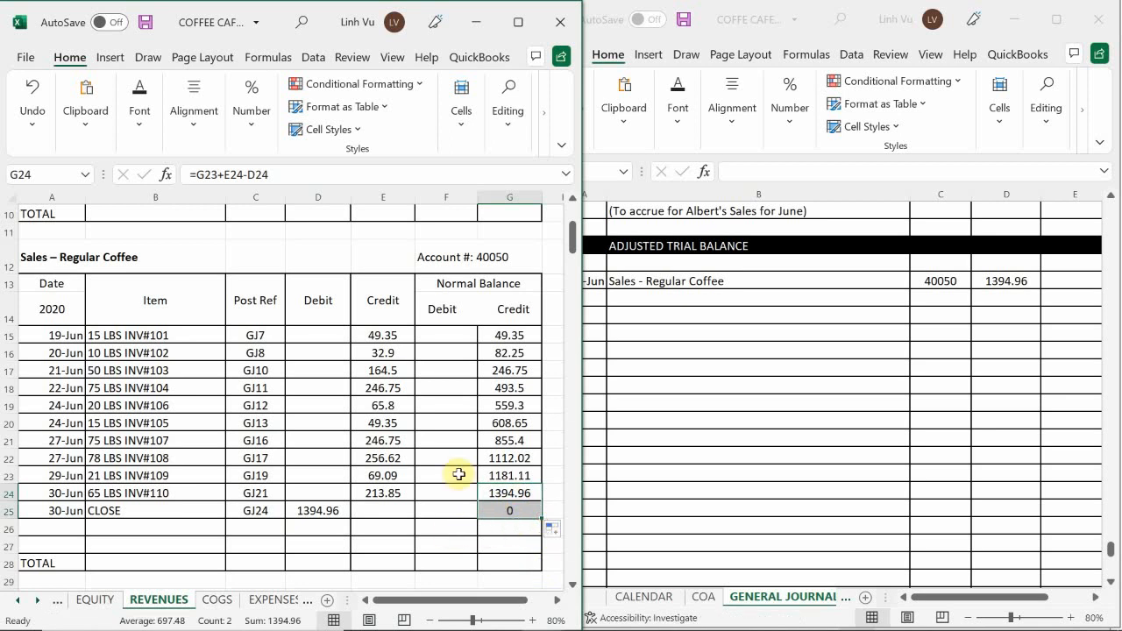
{"action": "left_click", "coordinate": [332, 403]}
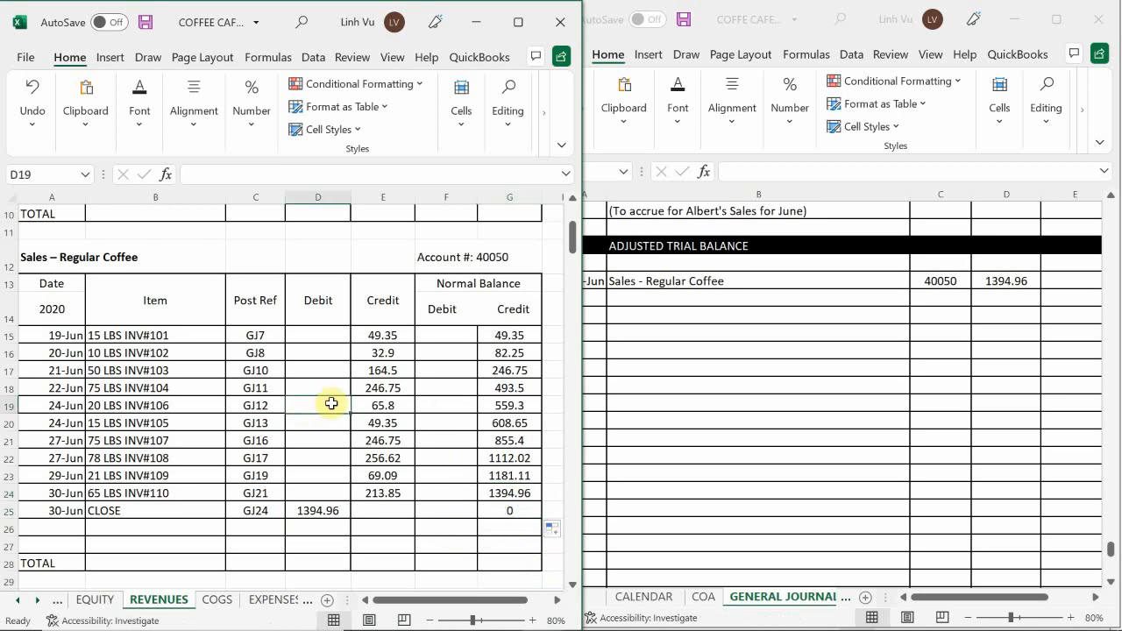
Bring the Sales – Supreme Coffee ledger account into view and enter "Sales - Supreme Coffee" in journal cell B983.
{"action": "scroll", "coordinate": [332, 403], "scroll_direction": "down", "scroll_amount": 2}
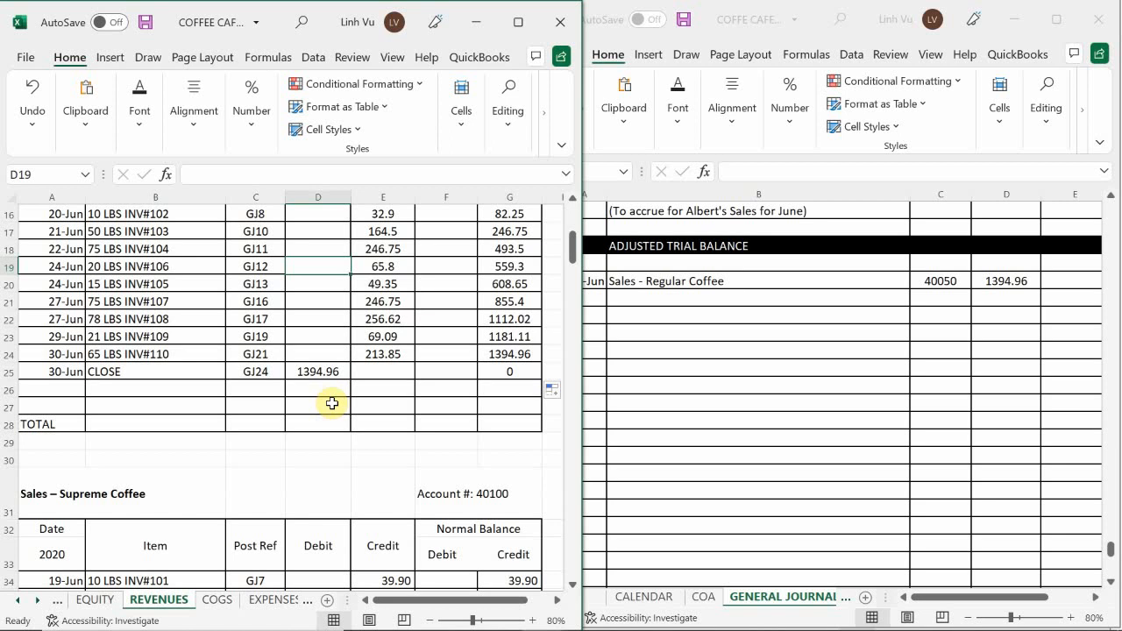
{"action": "scroll", "coordinate": [333, 404], "scroll_direction": "down", "scroll_amount": 4}
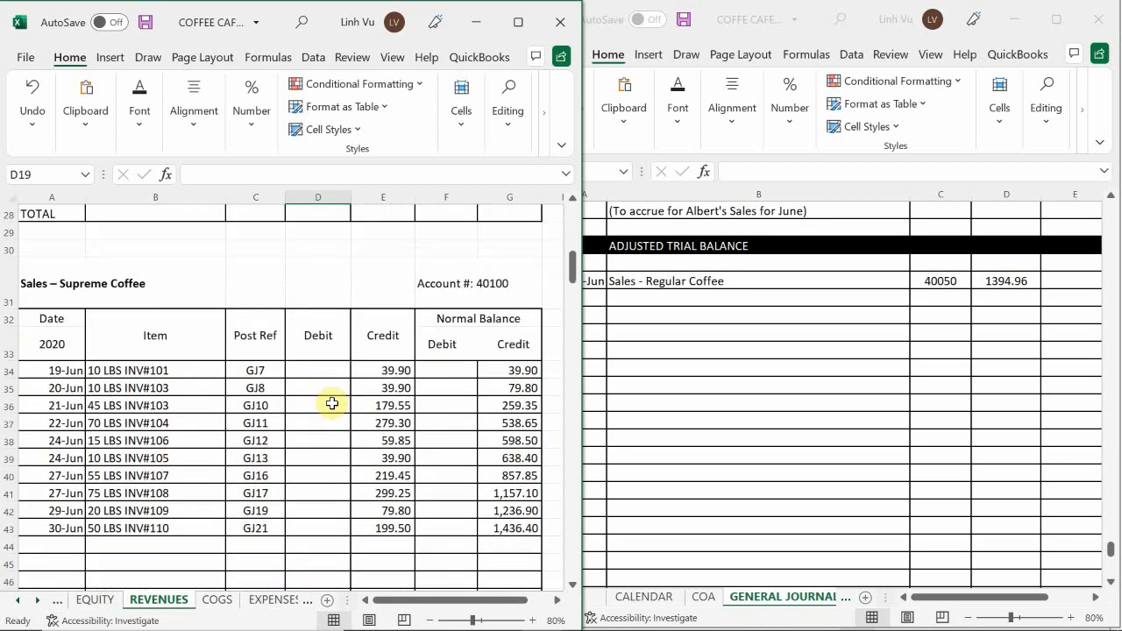
{"action": "scroll", "coordinate": [332, 404], "scroll_direction": "down", "scroll_amount": 1}
{"action": "left_click", "coordinate": [628, 296]}
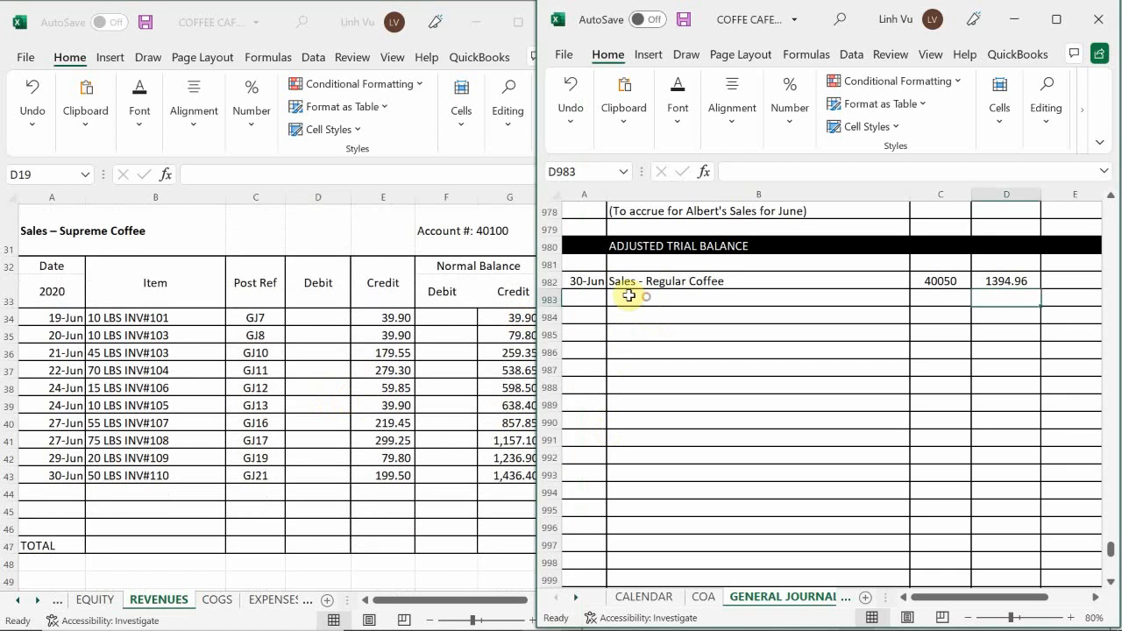
{"action": "left_click", "coordinate": [628, 296]}
{"action": "type", "text": "S"}
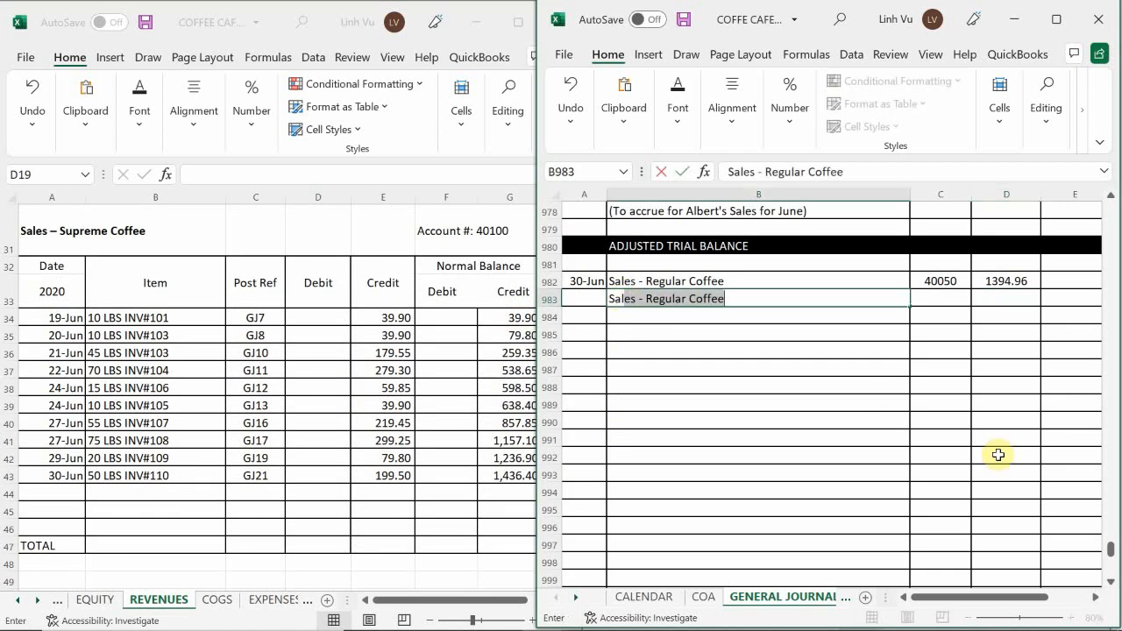
{"action": "type", "text": "ales - S"}
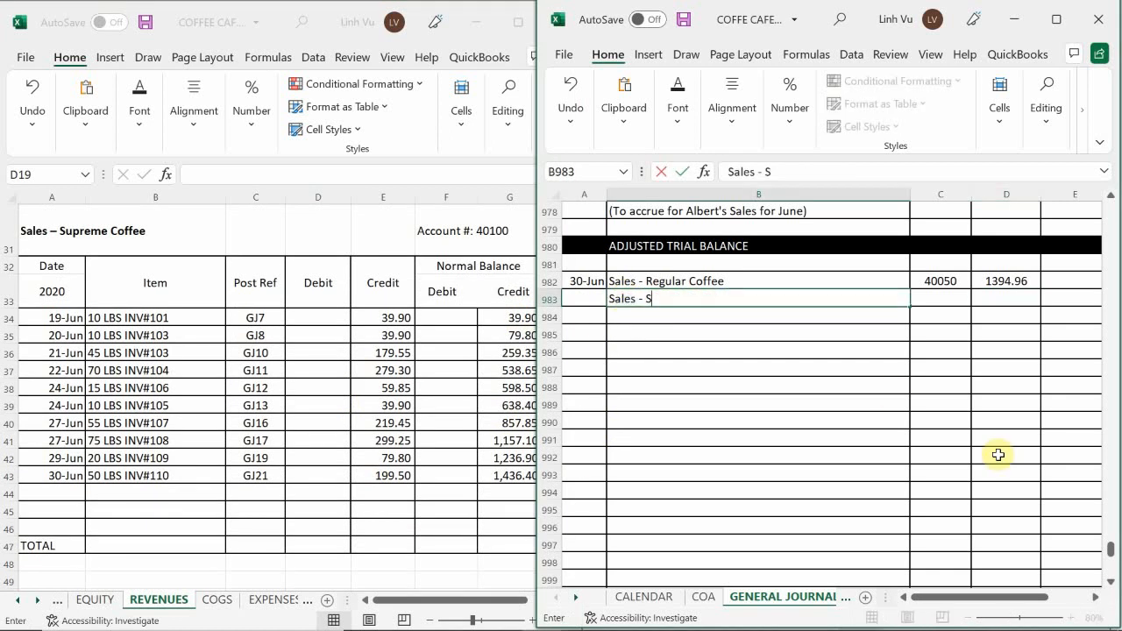
{"action": "type", "text": "upreme Coffee"}
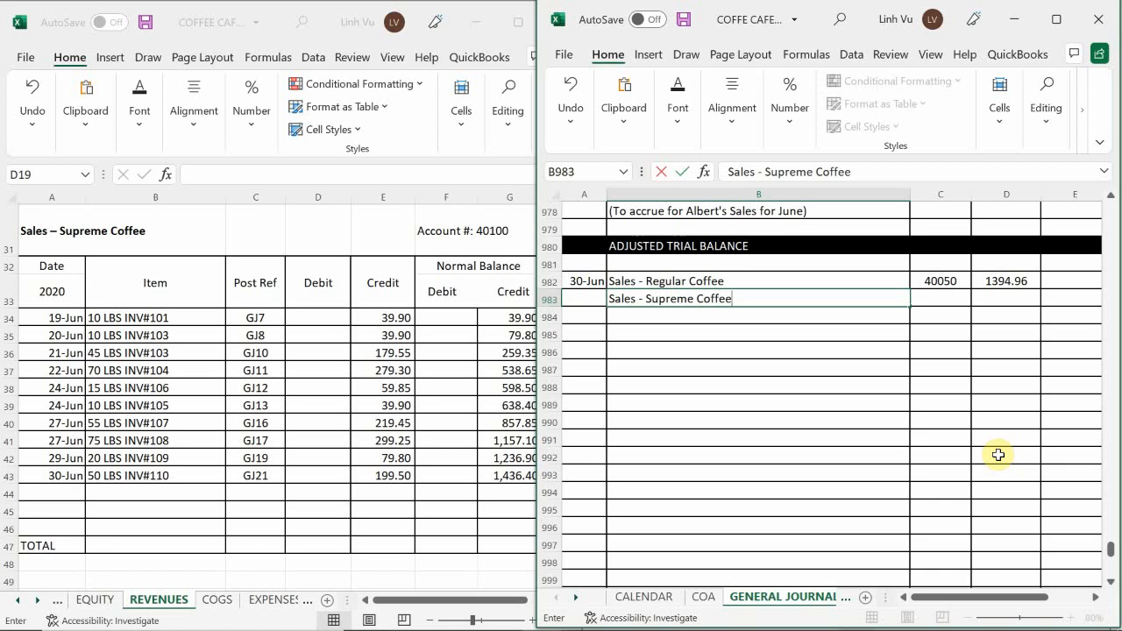
Enter post reference 40100 for the Sales - Supreme Coffee line in journal cell C983.
{"action": "key", "text": "Tab"}
{"action": "type", "text": "40100"}
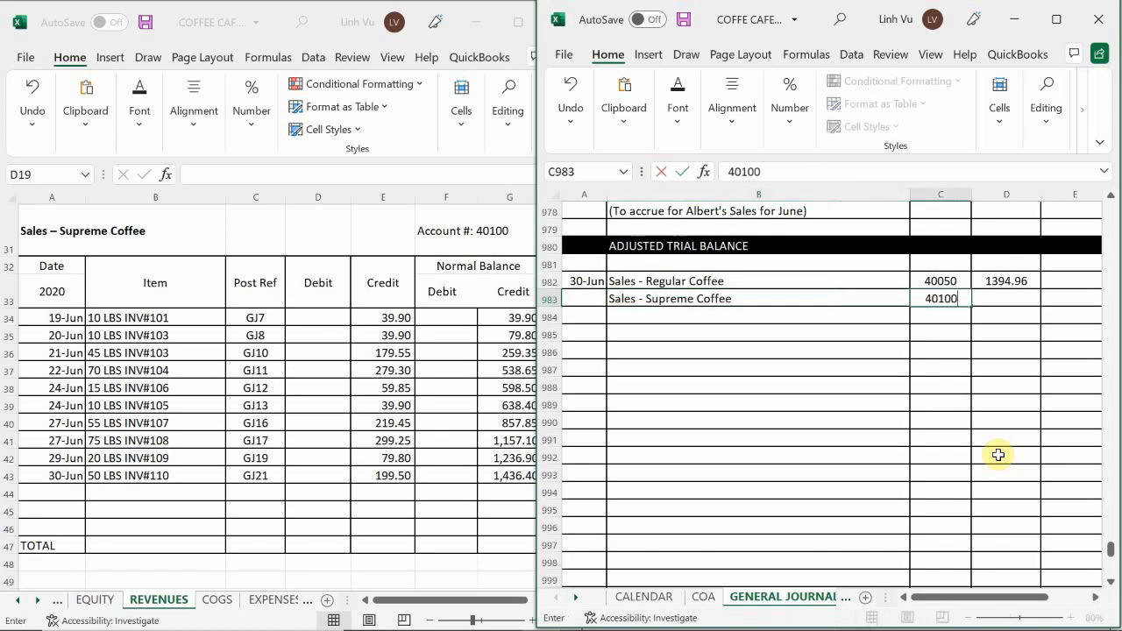
{"action": "key", "text": "Return"}
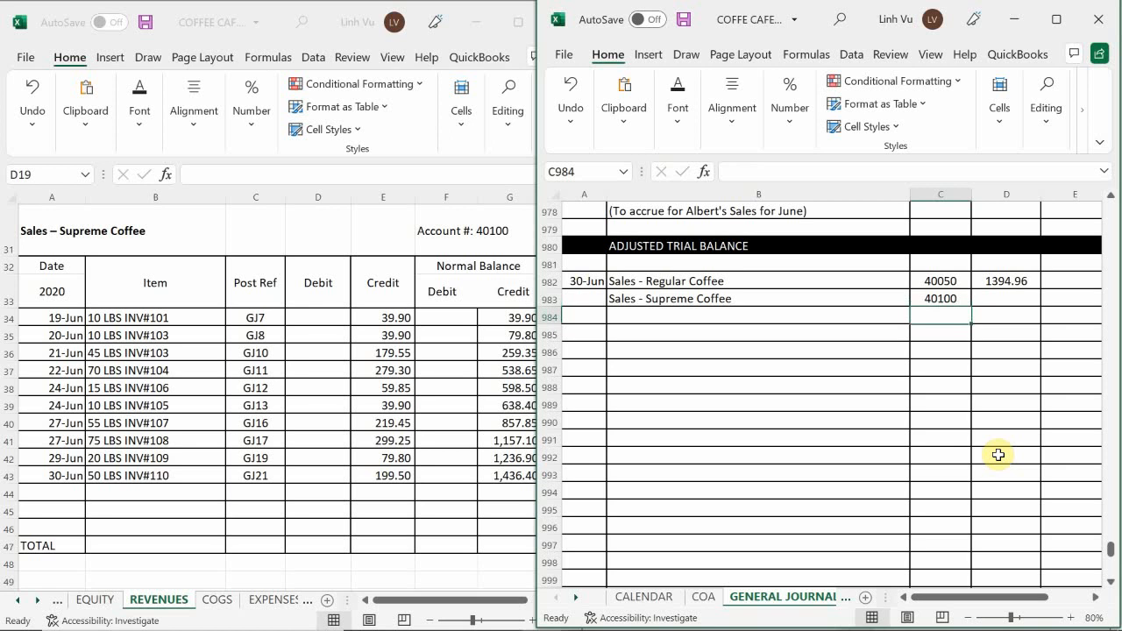
{"action": "key", "text": "Up"}
{"action": "key", "text": "Right"}
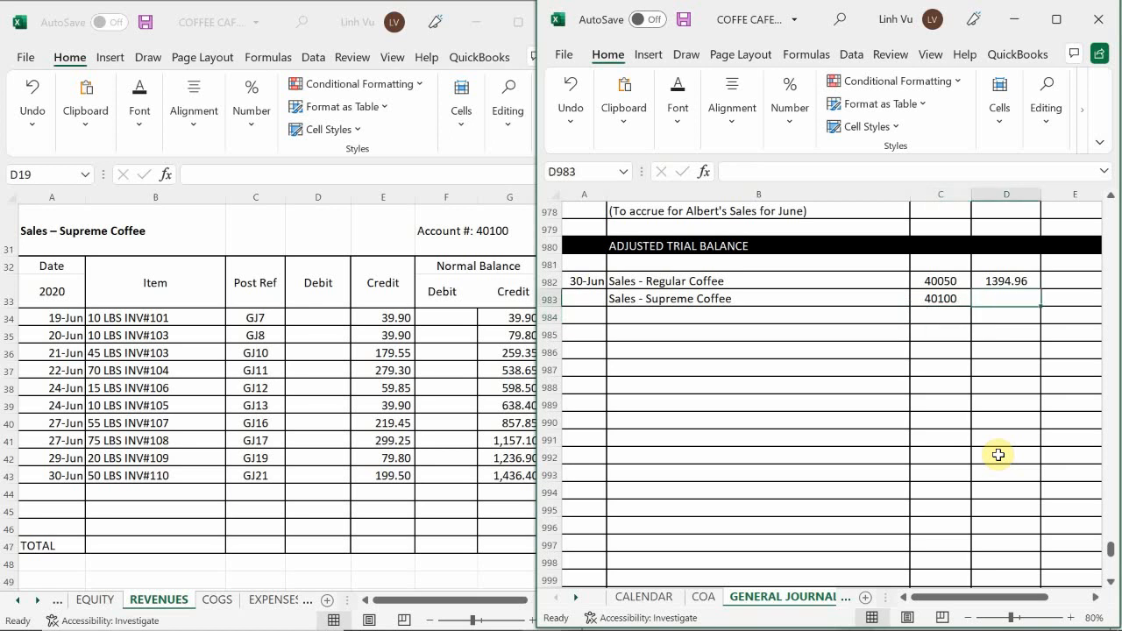
{"action": "type", "text": "1436"}
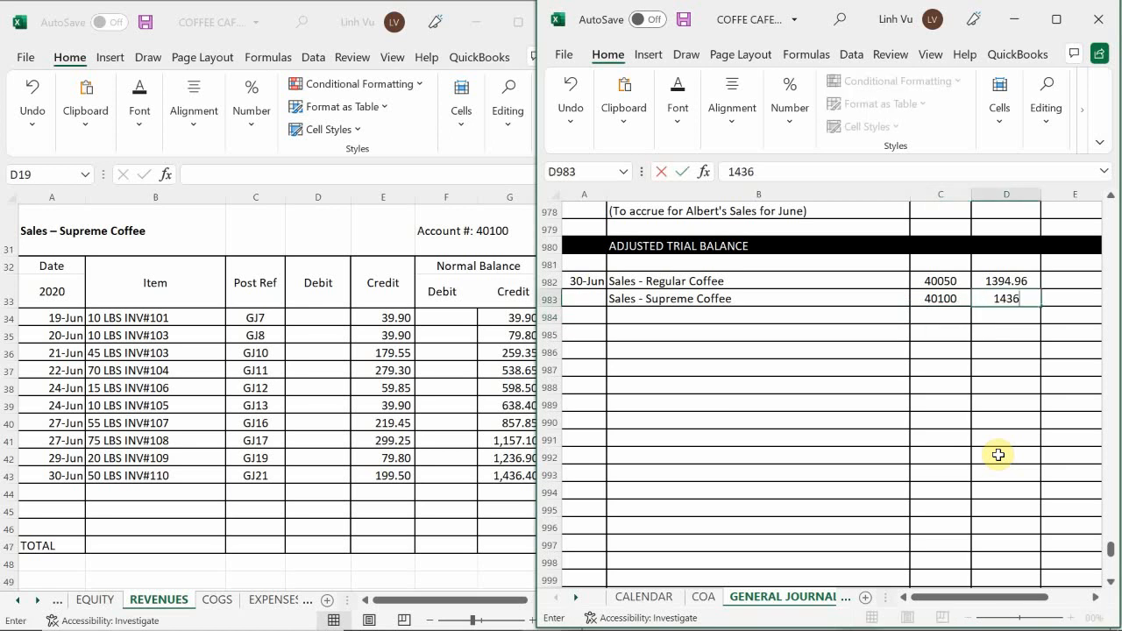
{"action": "type", "text": "3.40"}
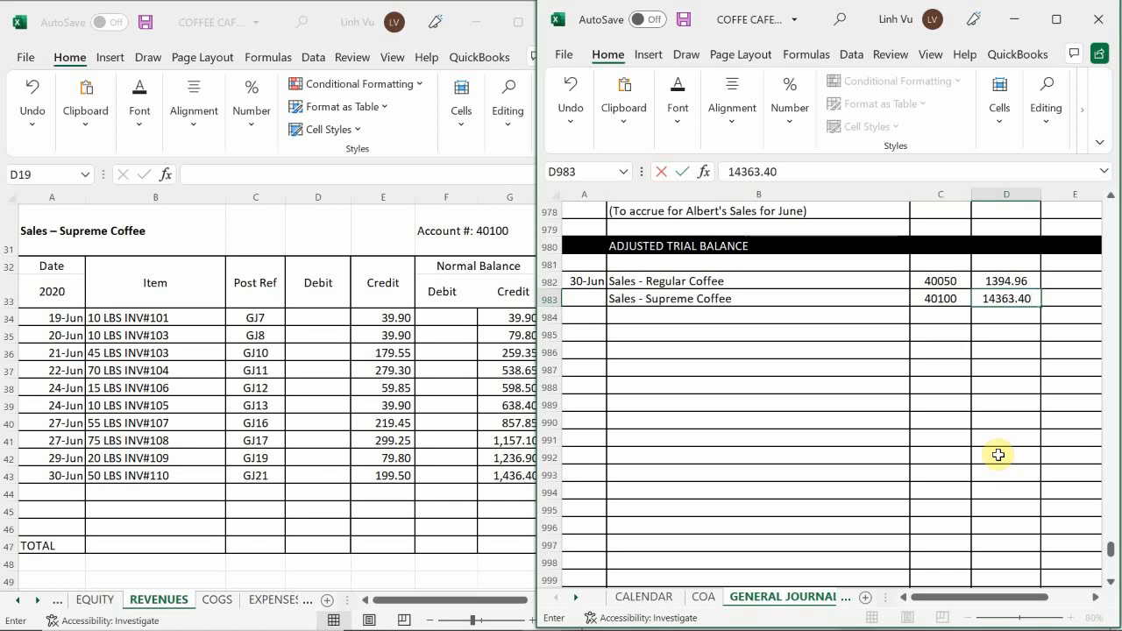
{"action": "key", "text": "Return"}
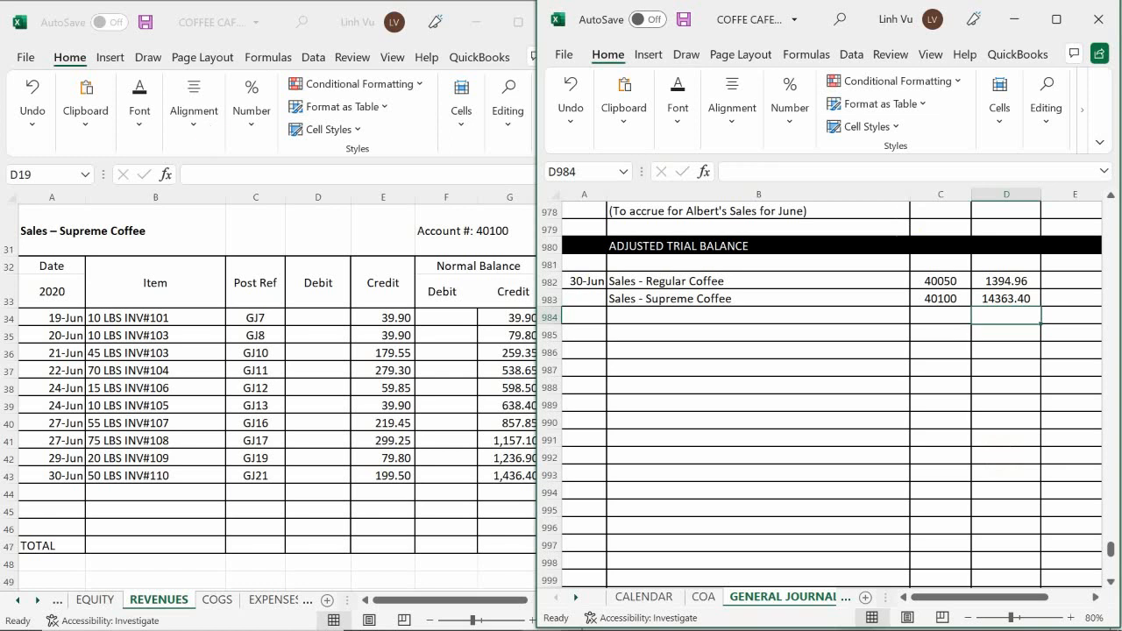
Set the debit for Sales - Supreme Coffee in journal cell D983 to 1436.40.
{"action": "left_click", "coordinate": [1009, 299]}
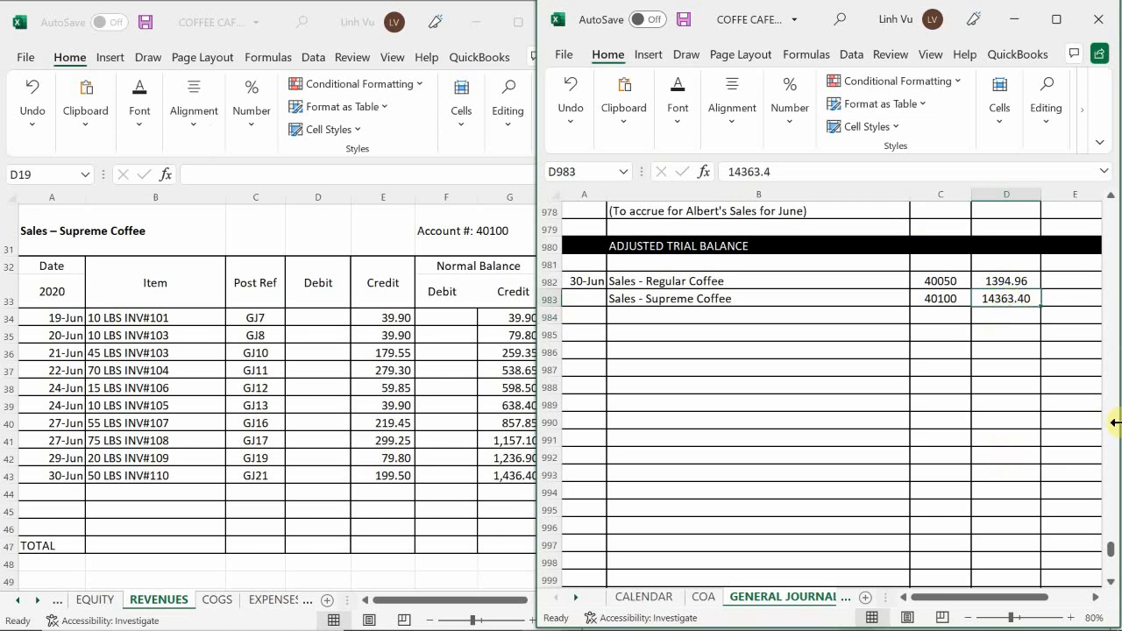
{"action": "type", "text": "1436"}
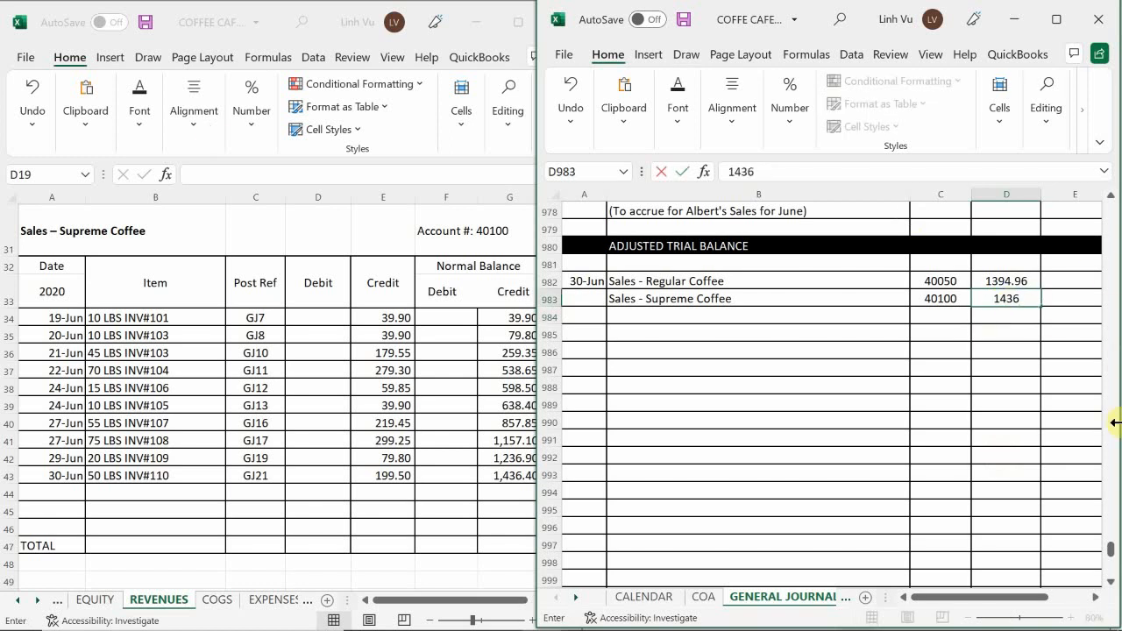
{"action": "type", "text": ".40"}
{"action": "key", "text": "Return"}
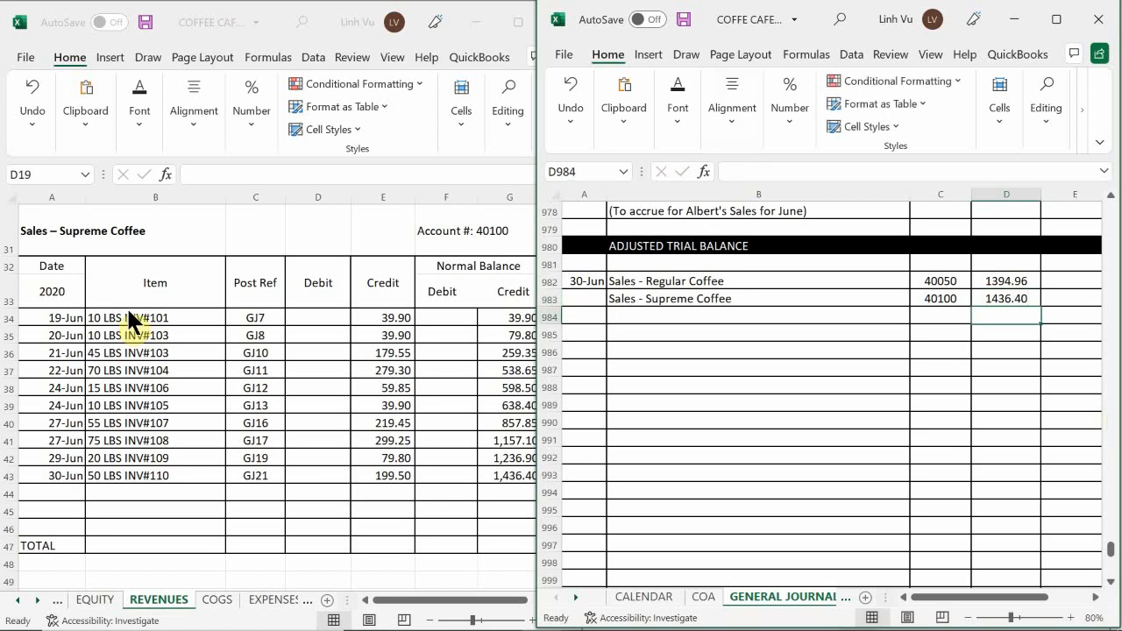
Start a closing row in row 44 of the Sales – Supreme Coffee ledger account, dated 6/30 with the item CLOSE.
{"action": "left_click", "coordinate": [106, 486]}
{"action": "left_click", "coordinate": [51, 494]}
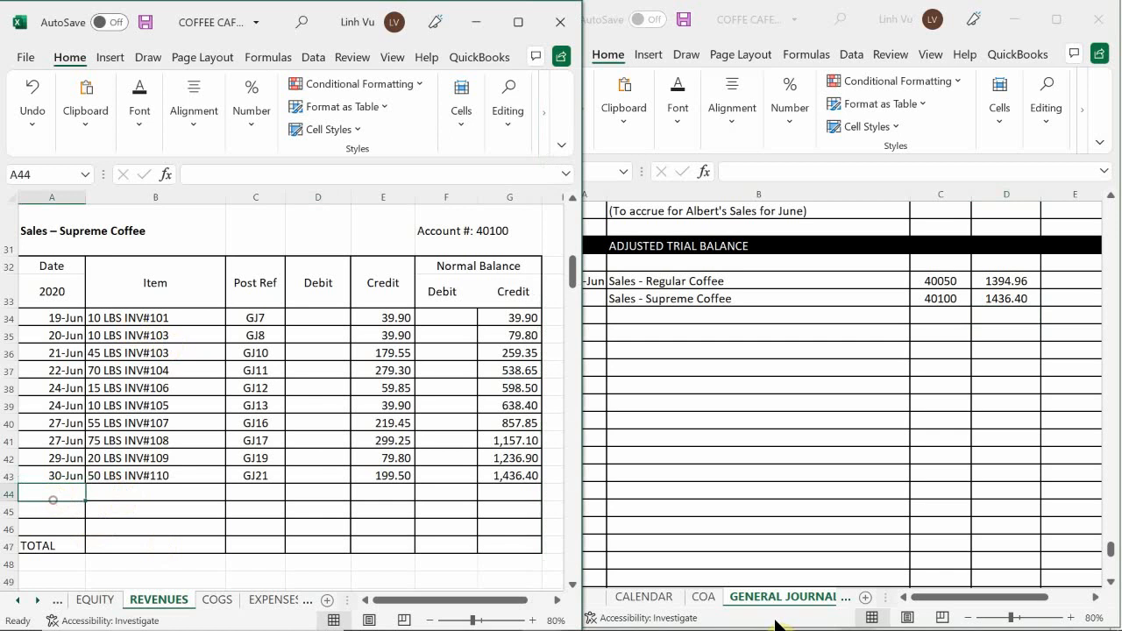
{"action": "type", "text": "6/30"}
{"action": "key", "text": "Return"}
{"action": "key", "text": "Up"}
{"action": "key", "text": "Right"}
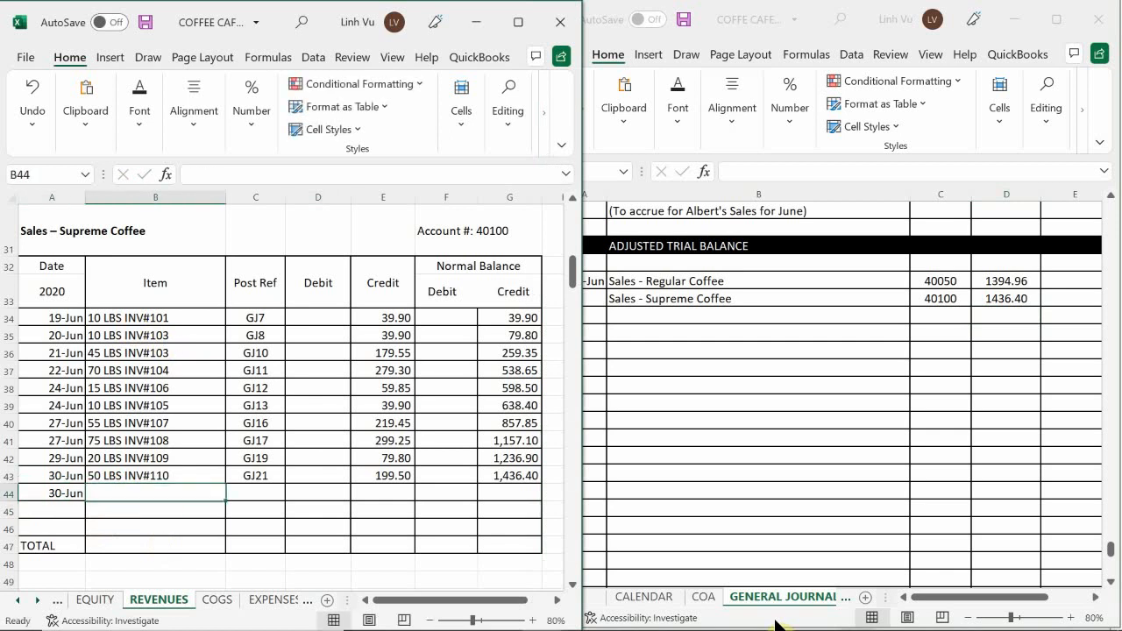
{"action": "type", "text": "CLOSE"}
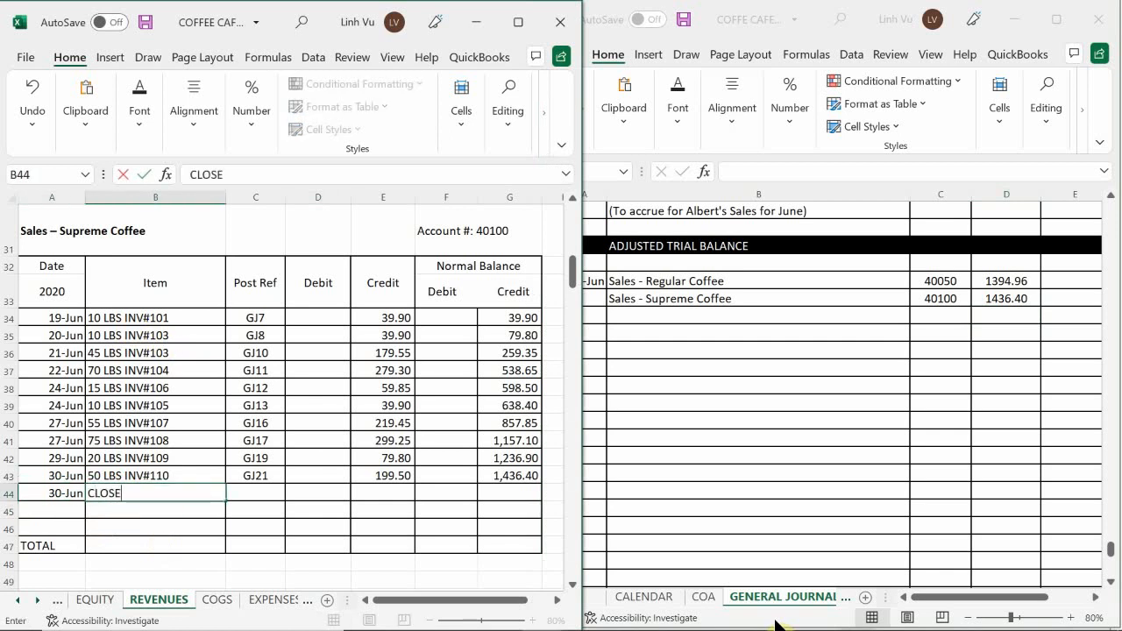
Enter post reference GJ24 and a debit of 1436.40 in the CLOSE row of Sales – Supreme Coffee.
{"action": "key", "text": "Tab"}
{"action": "type", "text": "GJ24"}
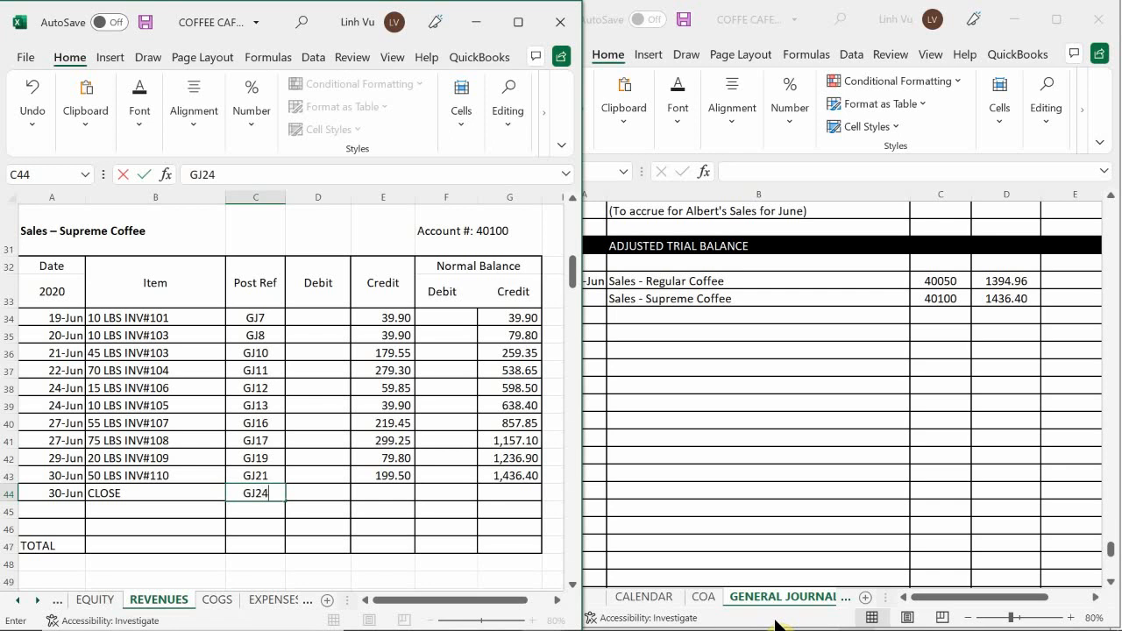
{"action": "key", "text": "Return"}
{"action": "key", "text": "Right"}
{"action": "key", "text": "Up"}
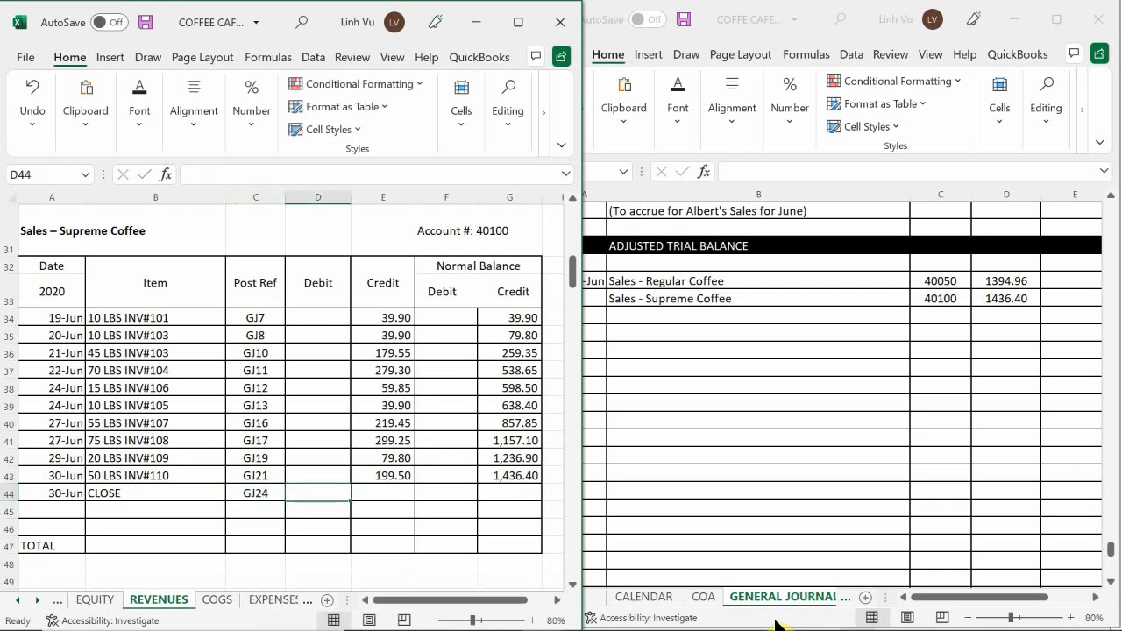
{"action": "type", "text": "1436.40"}
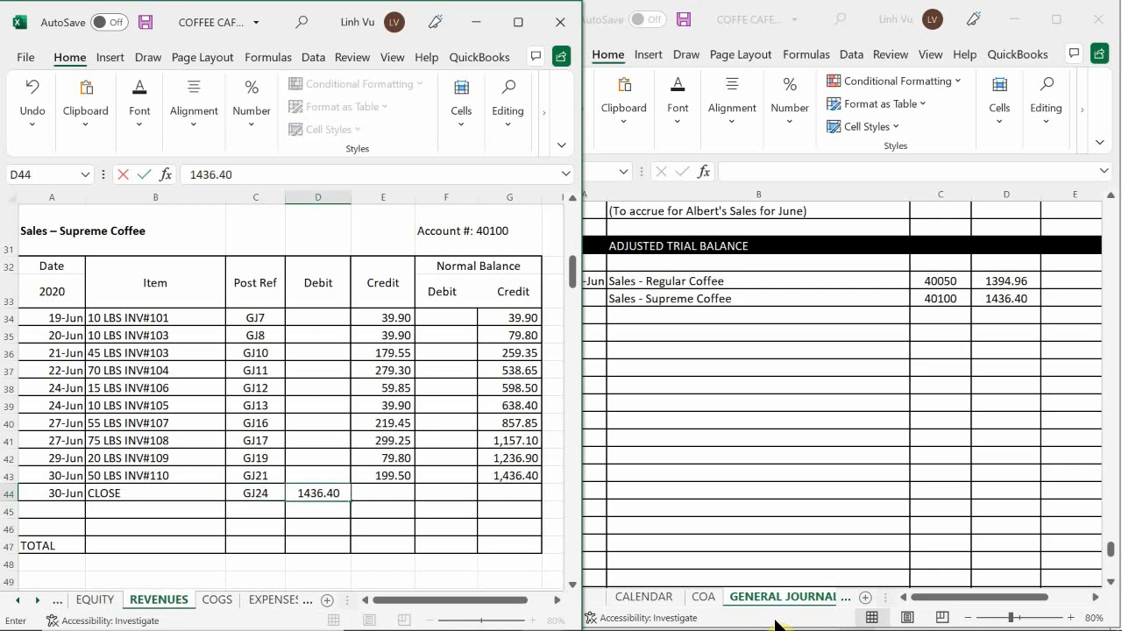
{"action": "key", "text": "Return"}
Extend the running credit balance formula from G43 to G44 in the Sales – Supreme Coffee account.
{"action": "left_click", "coordinate": [525, 476]}
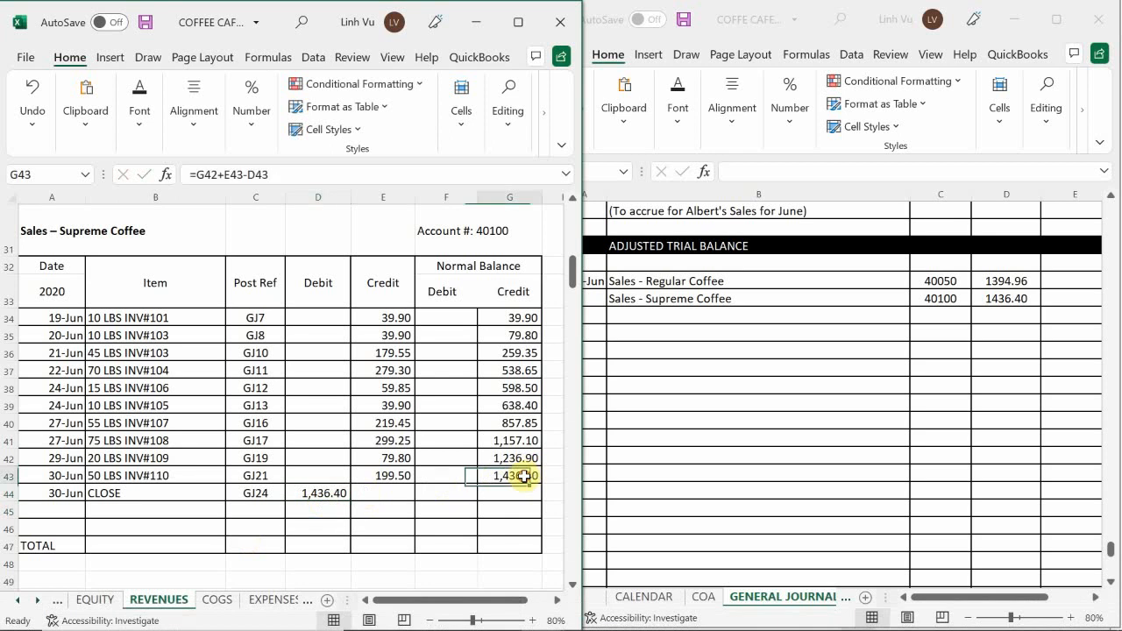
{"action": "left_click_drag", "start_coordinate": [542, 485], "coordinate": [541, 500]}
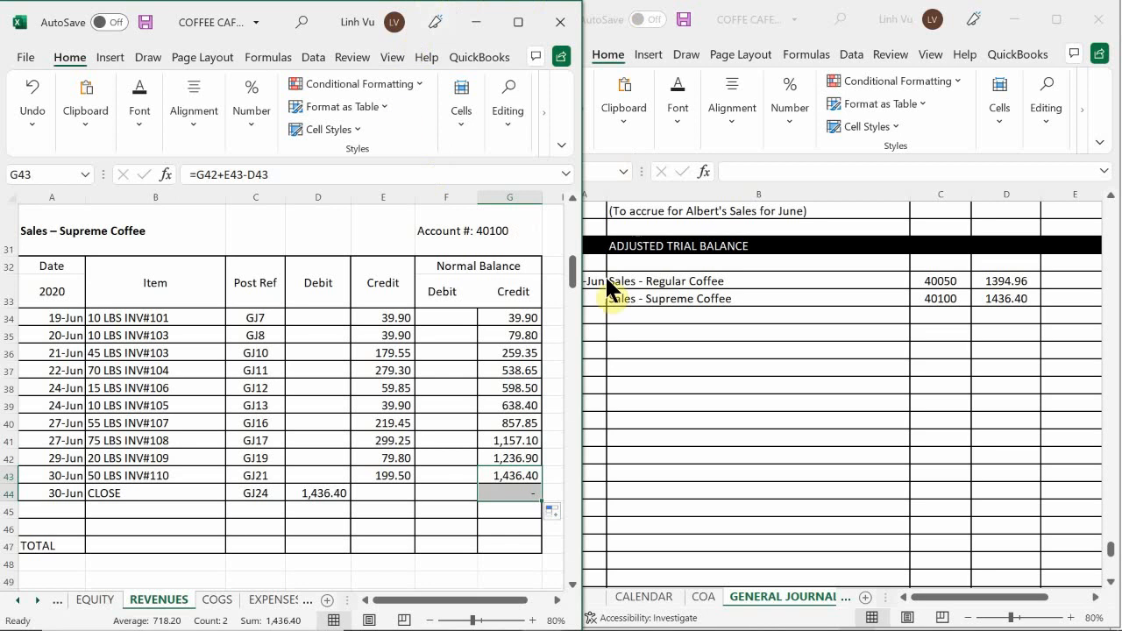
{"action": "left_click", "coordinate": [442, 367]}
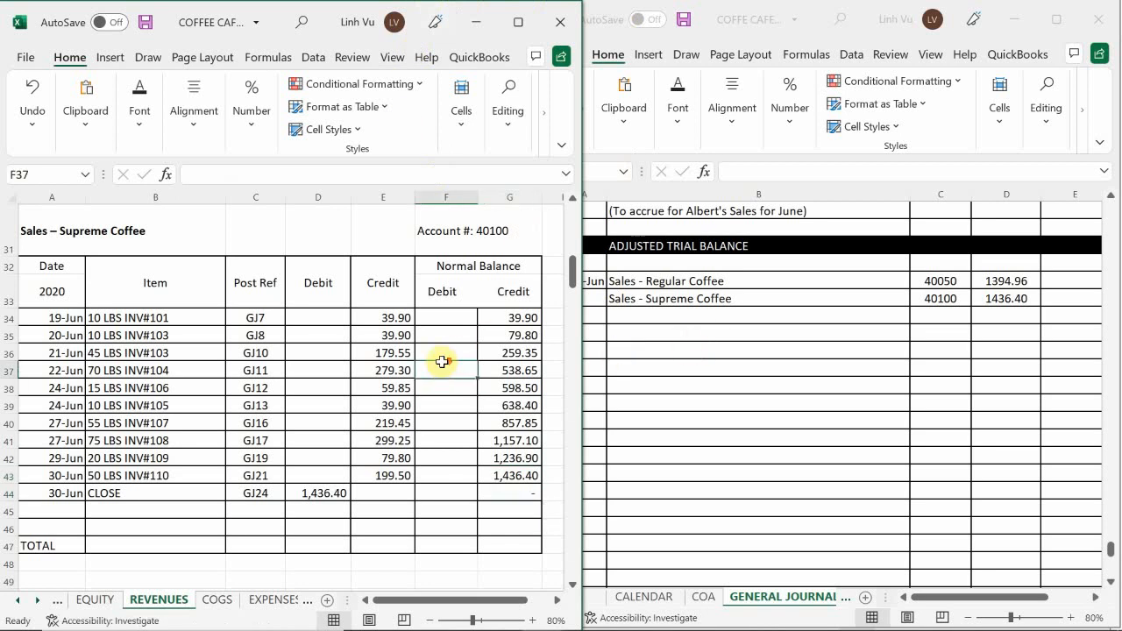
Enter "Sales - Ceramic Coffee Mugs" as the next account to close in journal cell B984.
{"action": "scroll", "coordinate": [443, 367], "scroll_direction": "down", "scroll_amount": 2}
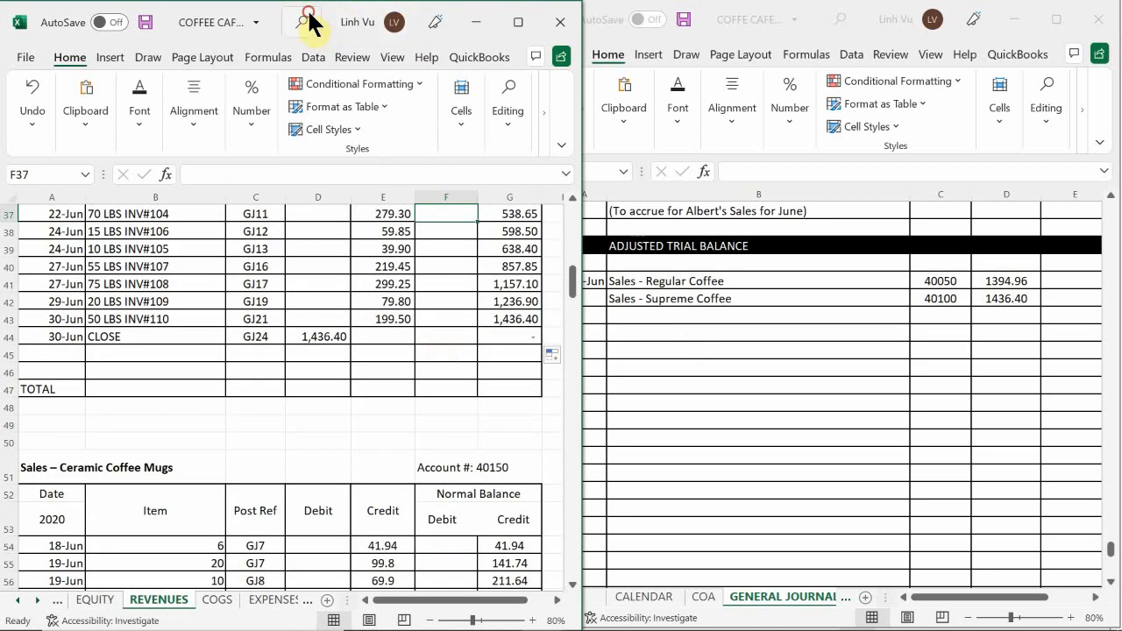
{"action": "left_click_drag", "start_coordinate": [308, 23], "coordinate": [301, 21]}
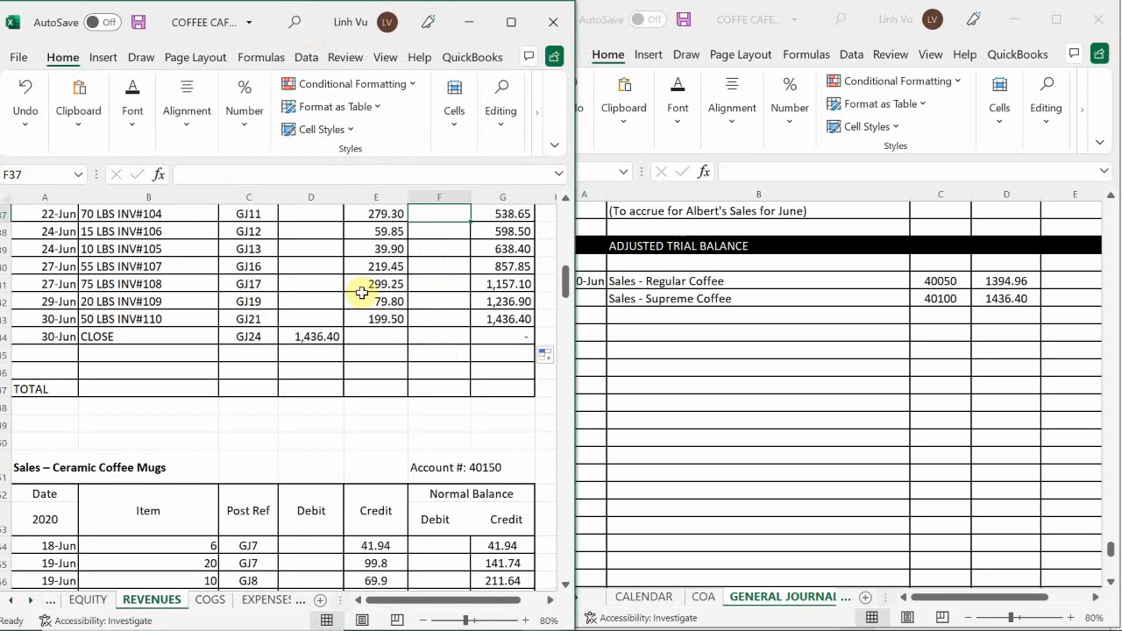
{"action": "left_click", "coordinate": [311, 369]}
{"action": "scroll", "coordinate": [316, 364], "scroll_direction": "down", "scroll_amount": 2}
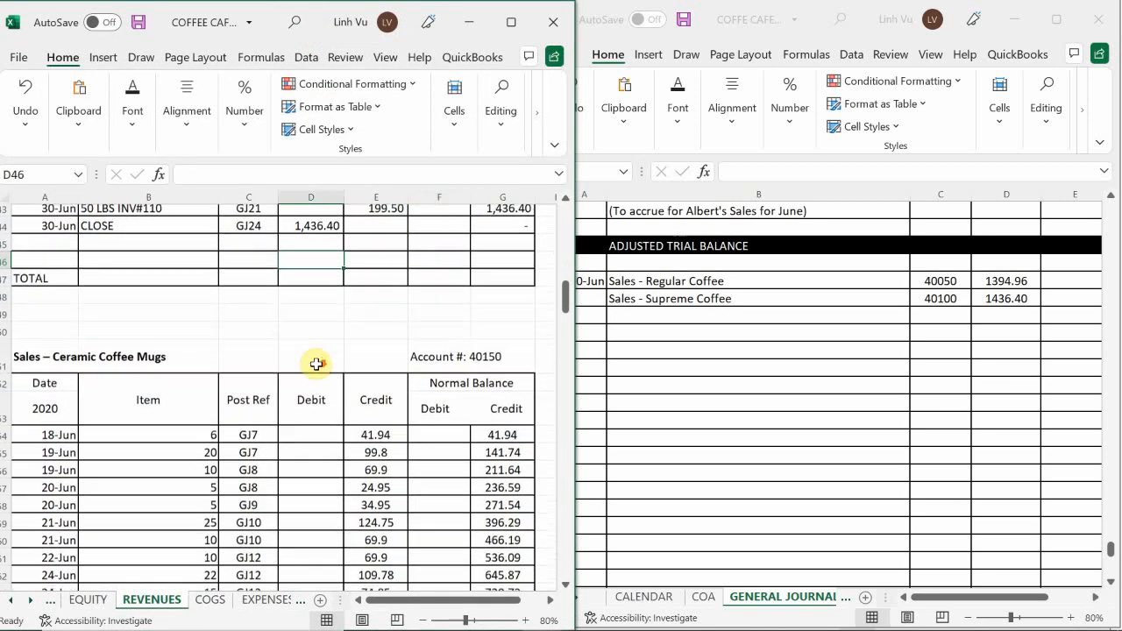
{"action": "scroll", "coordinate": [317, 364], "scroll_direction": "down", "scroll_amount": 2}
{"action": "scroll", "coordinate": [317, 364], "scroll_direction": "down", "scroll_amount": 2}
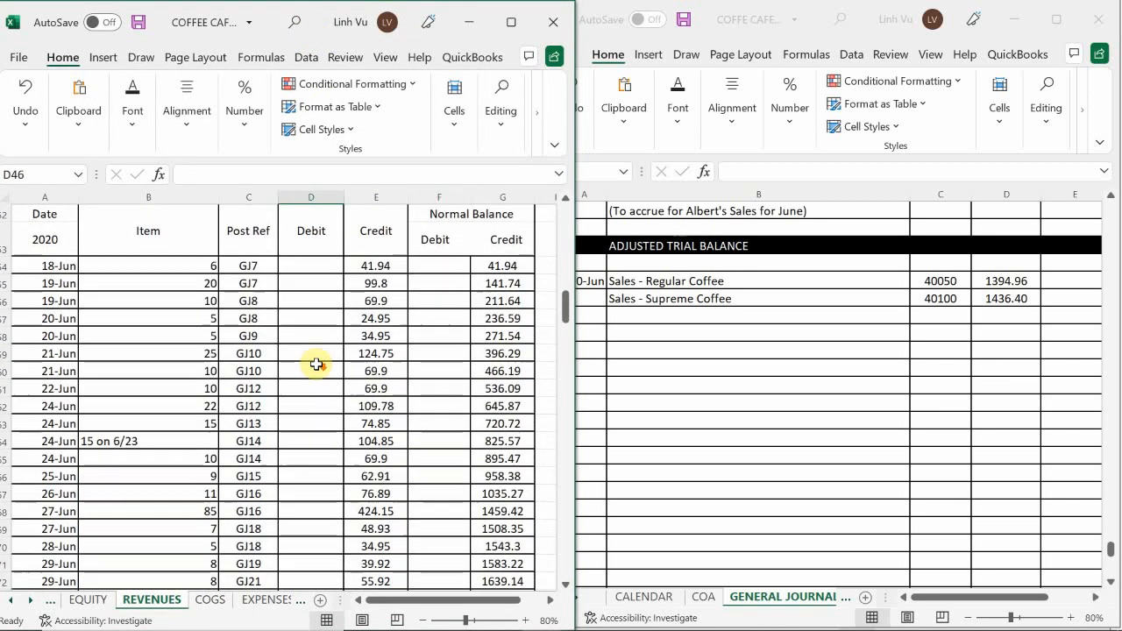
{"action": "scroll", "coordinate": [317, 364], "scroll_direction": "up", "scroll_amount": 2}
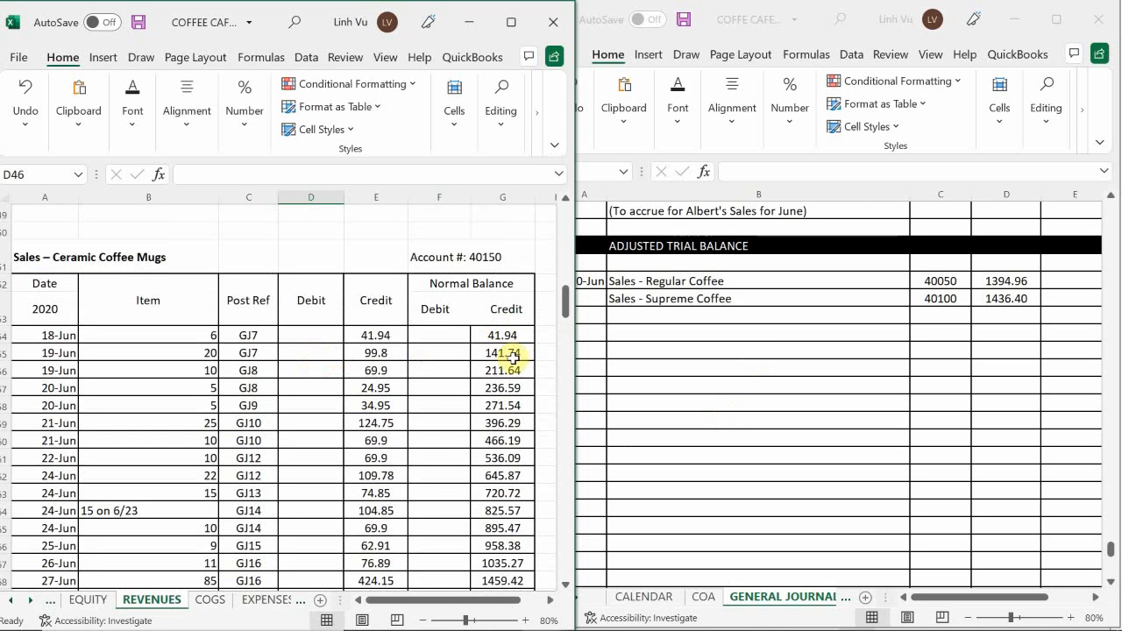
{"action": "double_click", "coordinate": [623, 318]}
{"action": "type", "text": "Sal"}
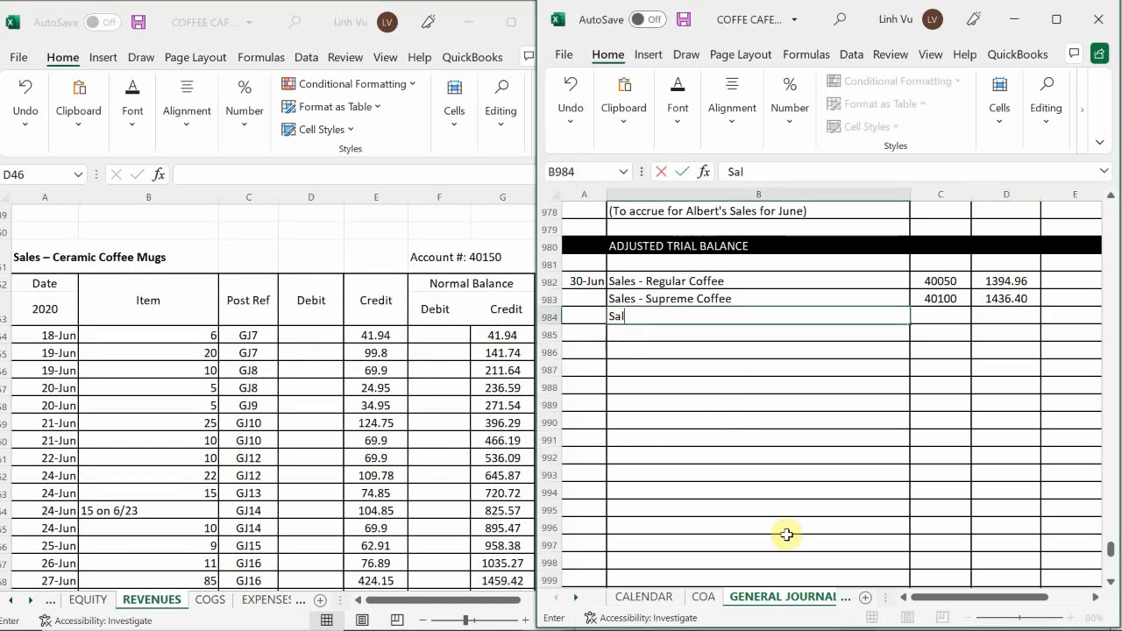
{"action": "type", "text": "es - Ceram"}
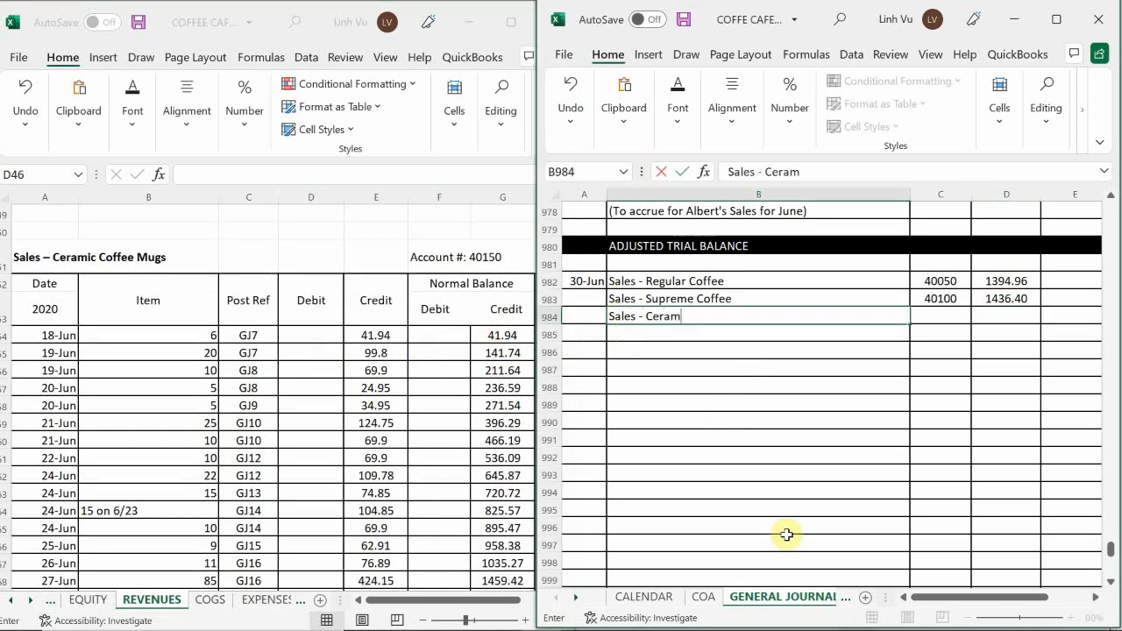
{"action": "type", "text": "ic Coffee Mugs"}
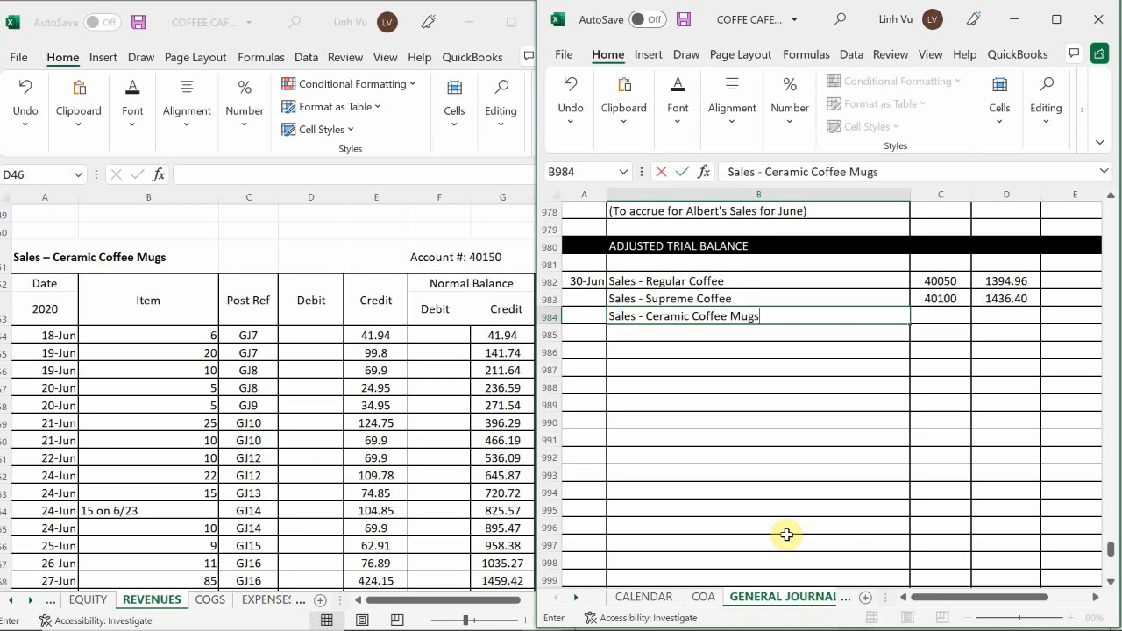
Enter post reference 40150 for the Sales - Ceramic Coffee Mugs line in journal cell C984.
{"action": "key", "text": "Tab"}
{"action": "type", "text": "4050"}
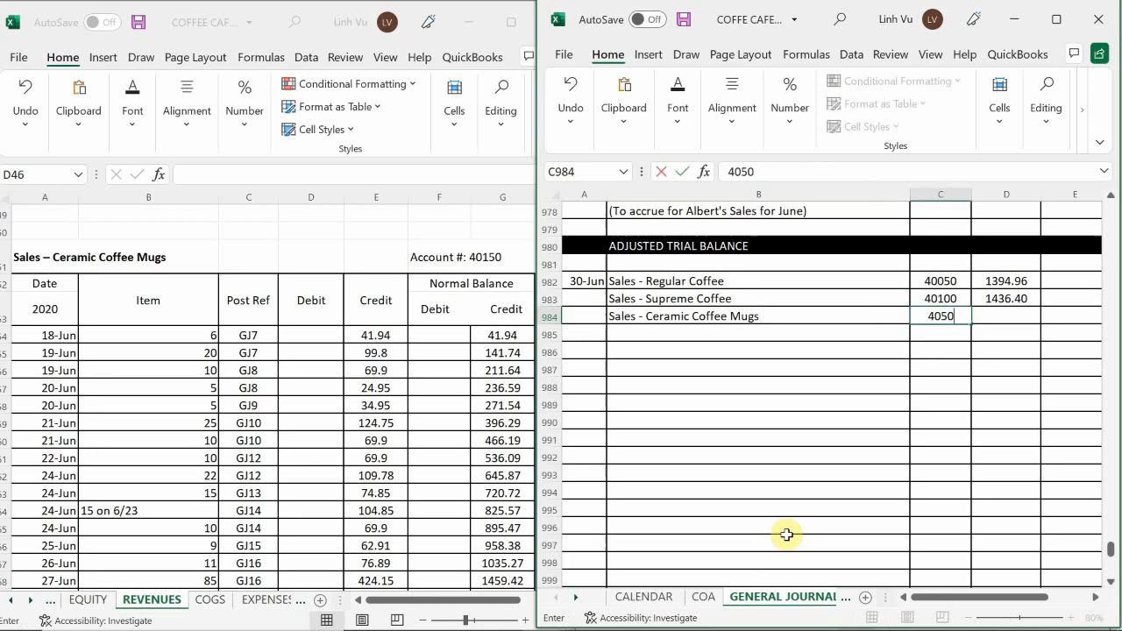
{"action": "key", "text": "Return"}
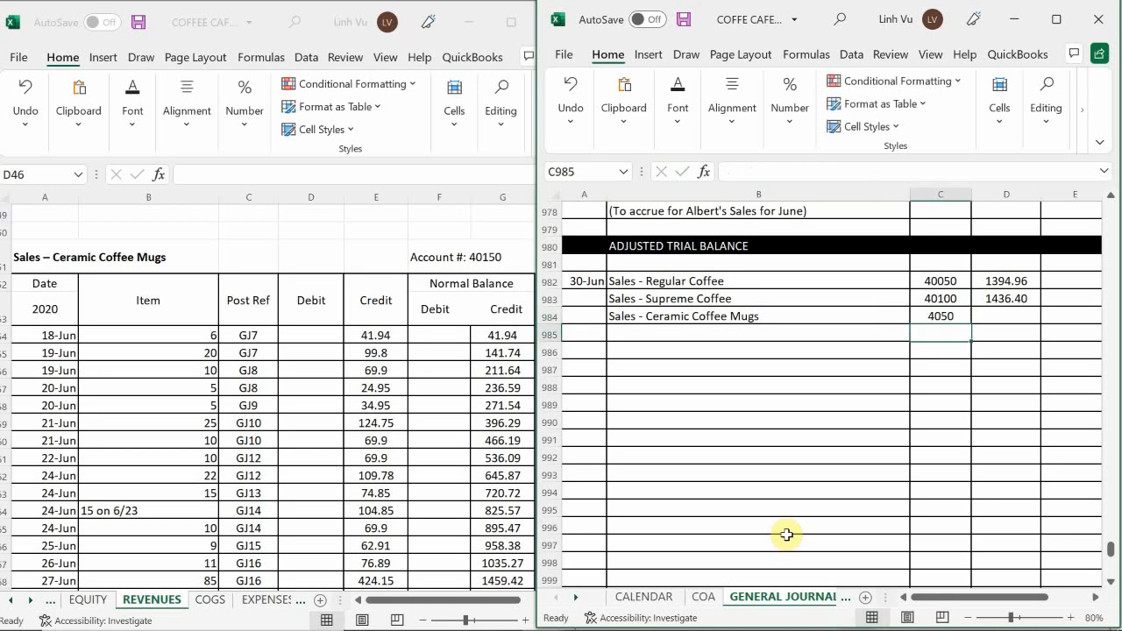
{"action": "key", "text": "Up"}
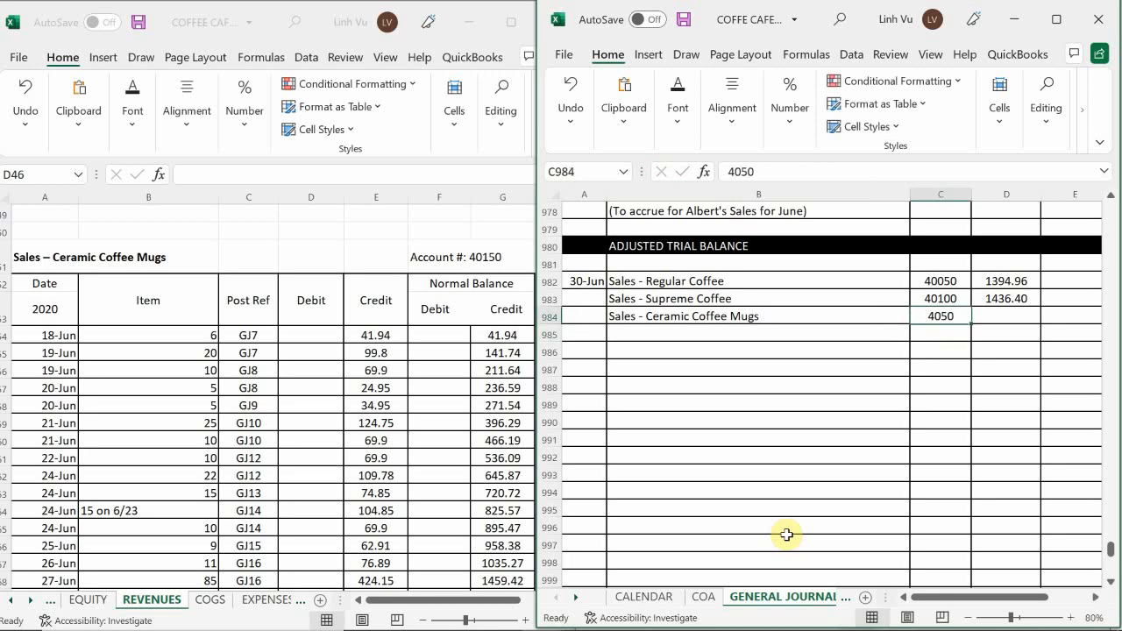
{"action": "type", "text": "40150"}
{"action": "key", "text": "Return"}
Enter the Ceramic Coffee Mugs account's ending balance, 1763.91, as its debit in journal cell D984.
{"action": "key", "text": "Up"}
{"action": "key", "text": "Right"}
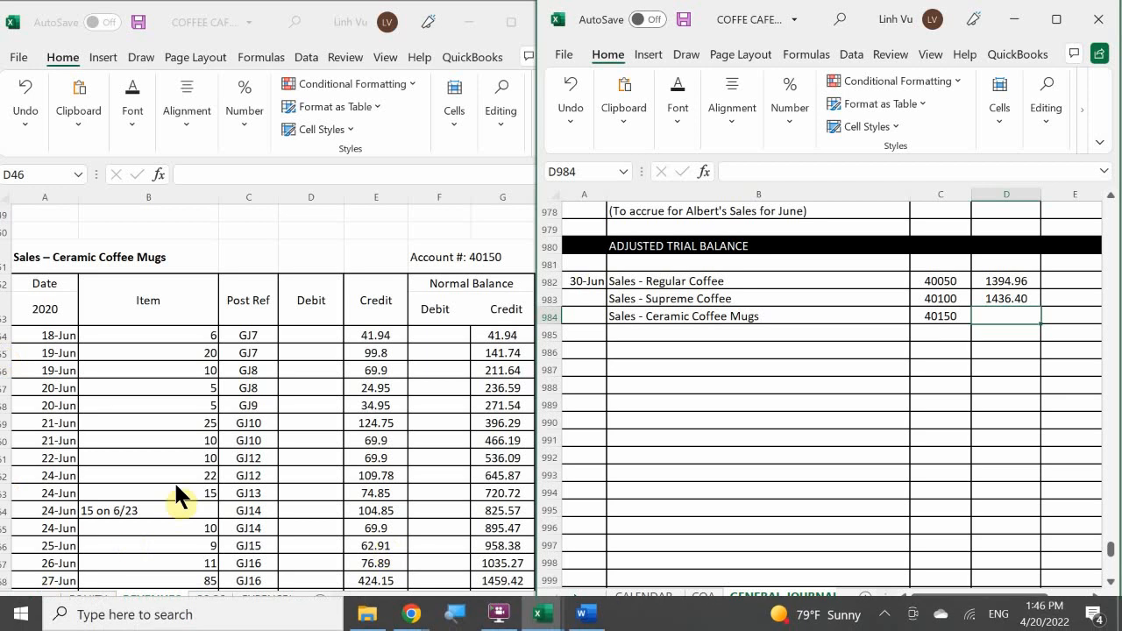
{"action": "left_click", "coordinate": [269, 411]}
{"action": "scroll", "coordinate": [269, 410], "scroll_direction": "down", "scroll_amount": 4}
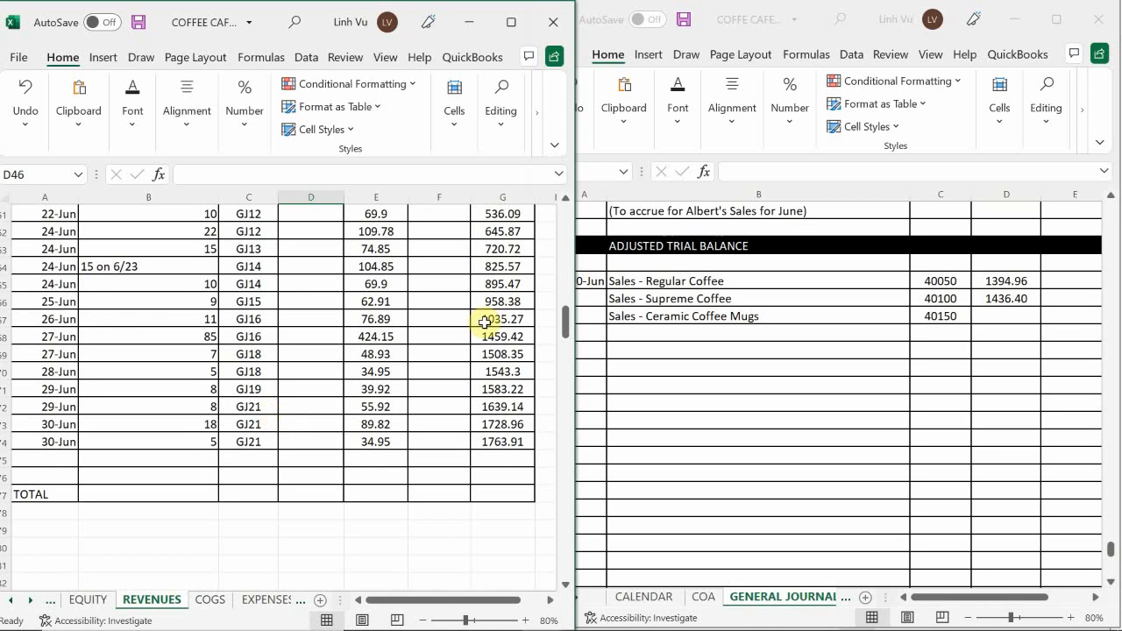
{"action": "left_click", "coordinate": [1014, 324]}
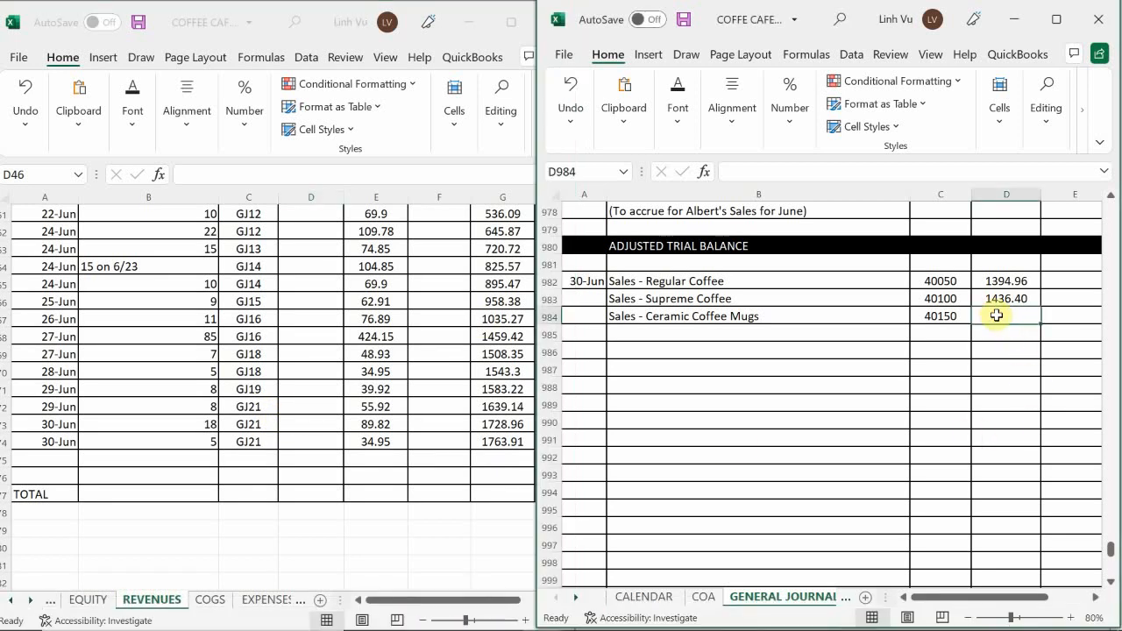
{"action": "type", "text": "17"}
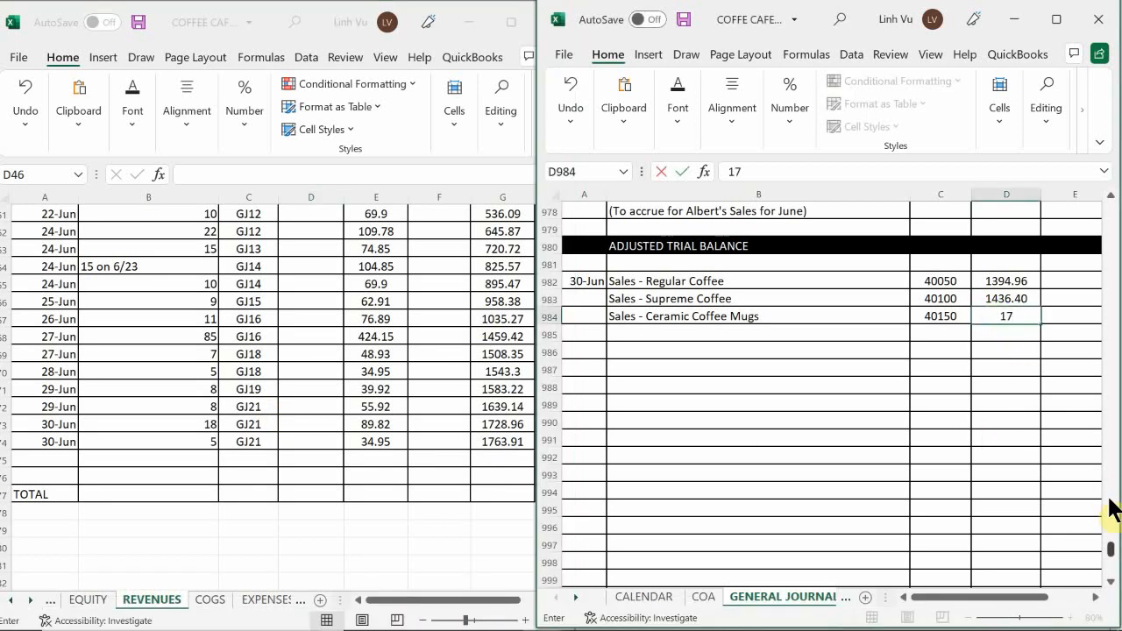
{"action": "type", "text": "63.91"}
{"action": "key", "text": "Return"}
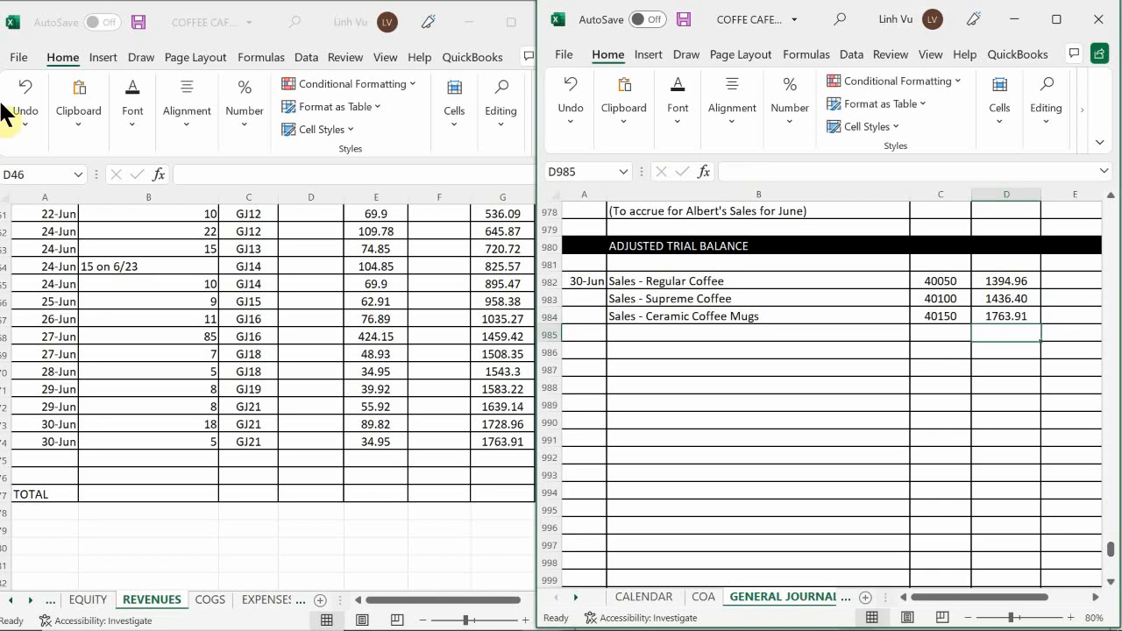
Add a closing row dated 6/30 with item CLOSE to row 75 of the Ceramic Coffee Mugs ledger account.
{"action": "left_click", "coordinate": [42, 462]}
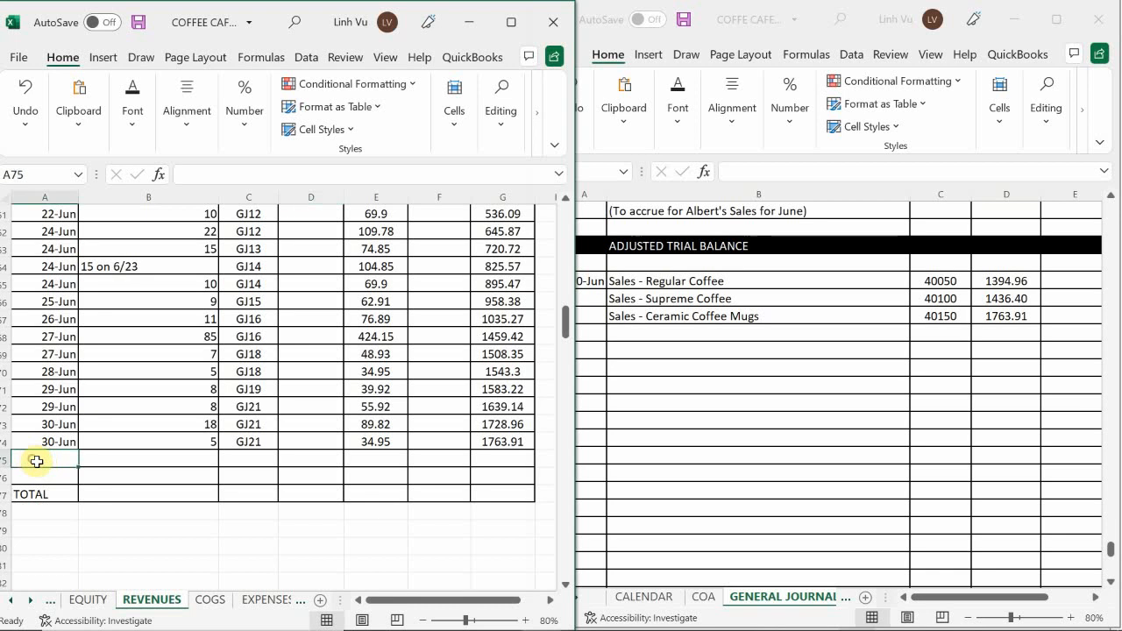
{"action": "type", "text": "6/"}
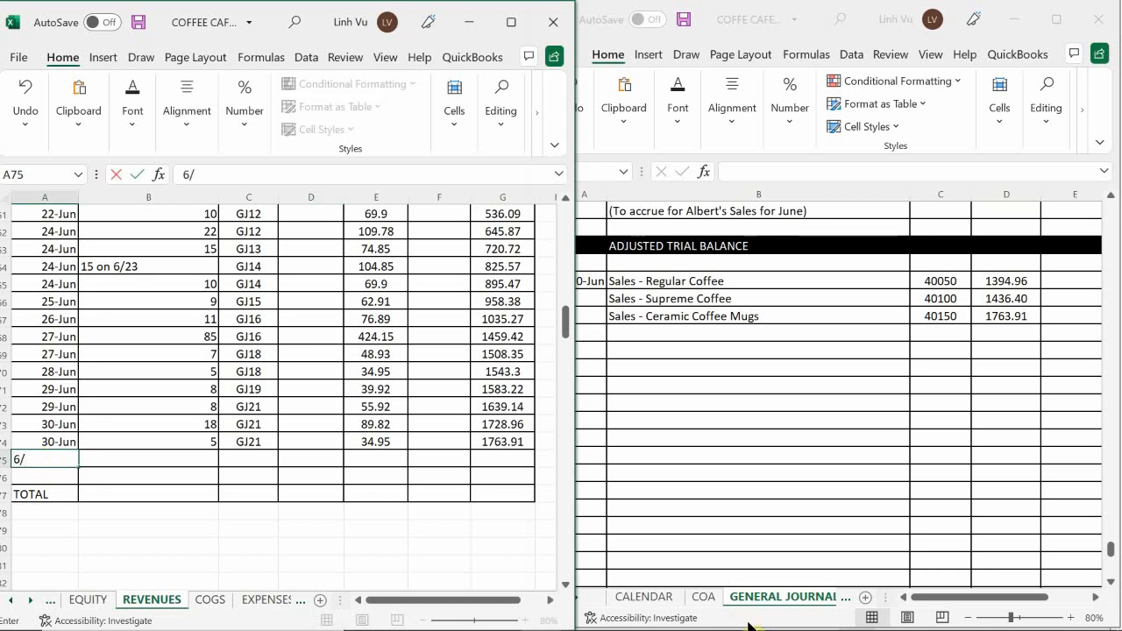
{"action": "type", "text": "30"}
{"action": "key", "text": "Return"}
{"action": "key", "text": "Up"}
{"action": "key", "text": "Right"}
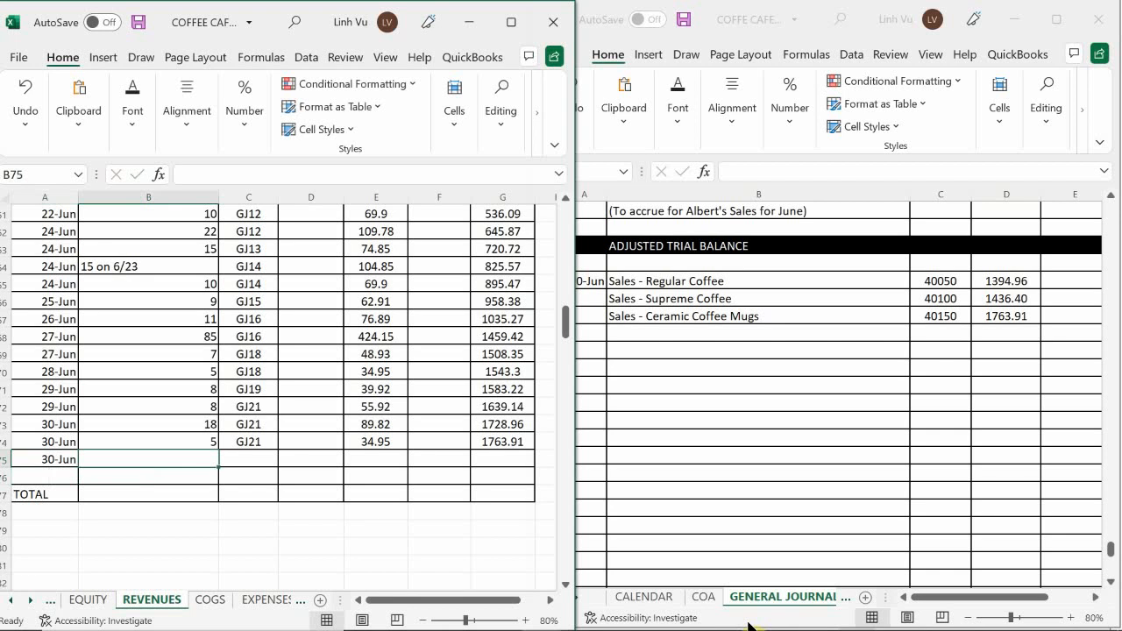
{"action": "type", "text": "CLOSE"}
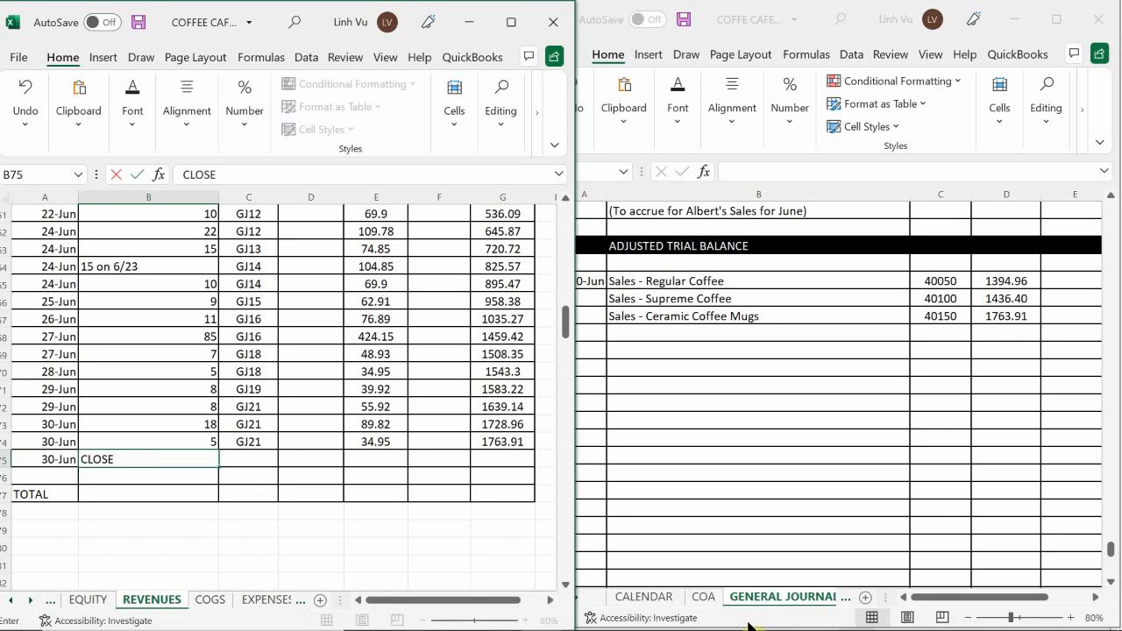
{"action": "key", "text": "Tab"}
Enter post reference GJ24 for the CLOSE row in ledger cell C75.
{"action": "type", "text": "GK"}
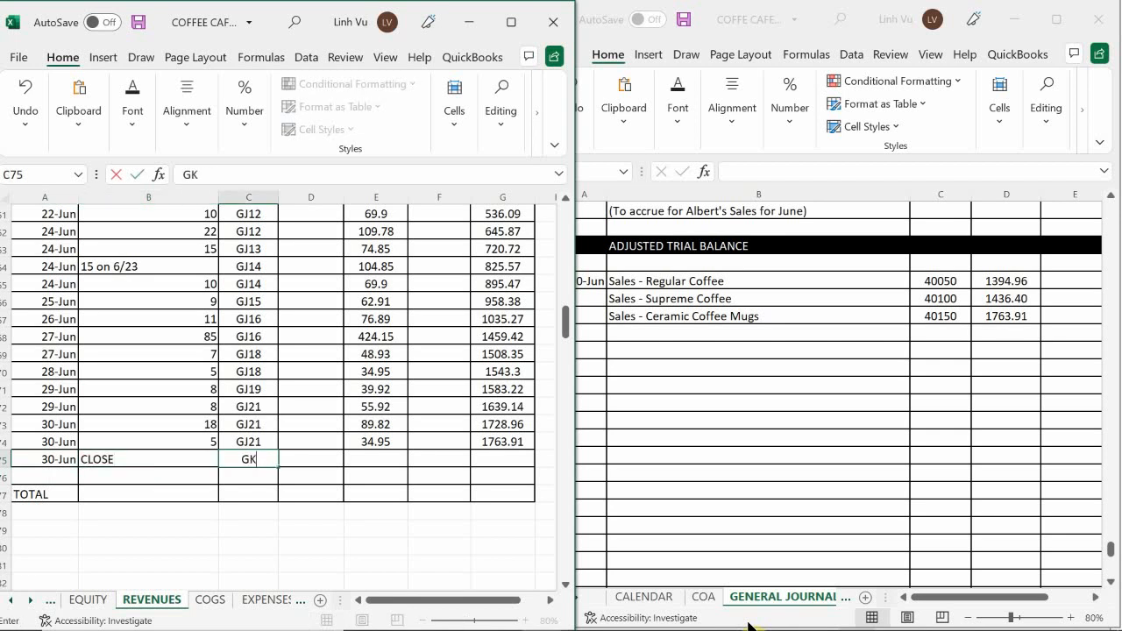
{"action": "key", "text": "BackSpace"}
{"action": "type", "text": "K"}
{"action": "key", "text": "BackSpace"}
{"action": "type", "text": "J24"}
{"action": "key", "text": "Return"}
{"action": "key", "text": "Up"}
{"action": "key", "text": "Right"}
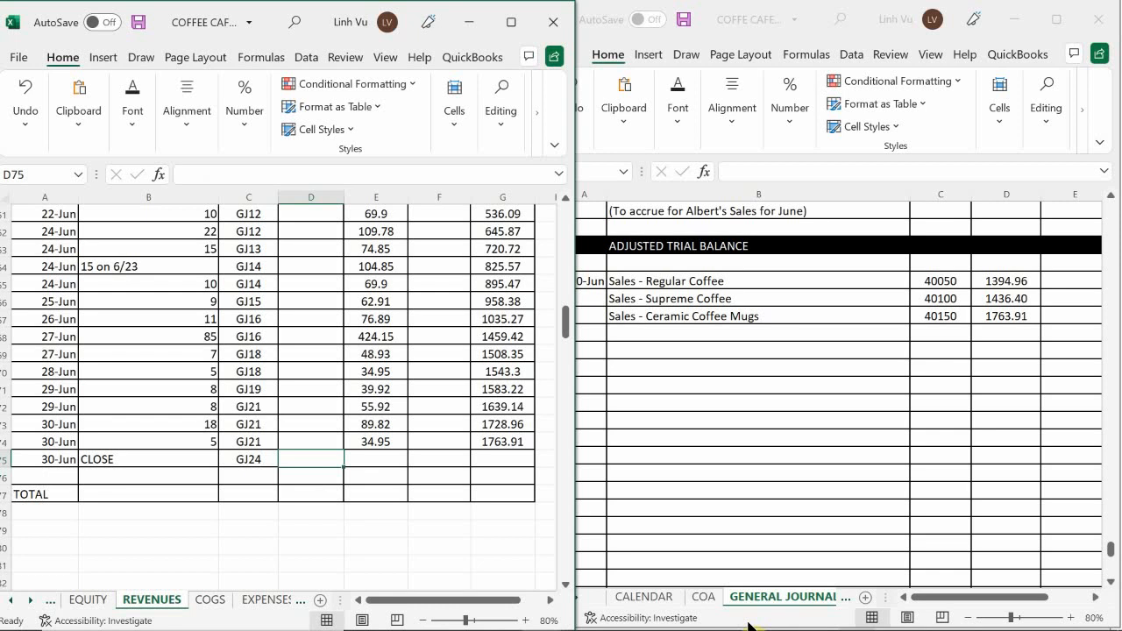
Enter 1763.91 as the closing debit in ledger cell D75 of the Ceramic Coffee Mugs account.
{"action": "type", "text": "1763."}
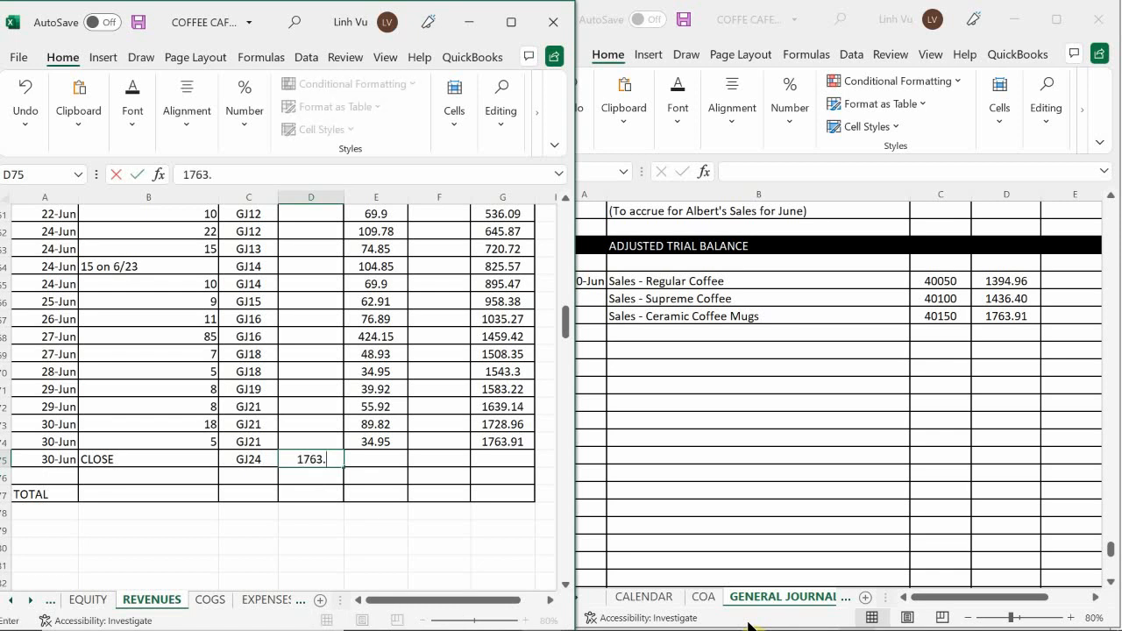
{"action": "type", "text": "91"}
{"action": "key", "text": "Return"}
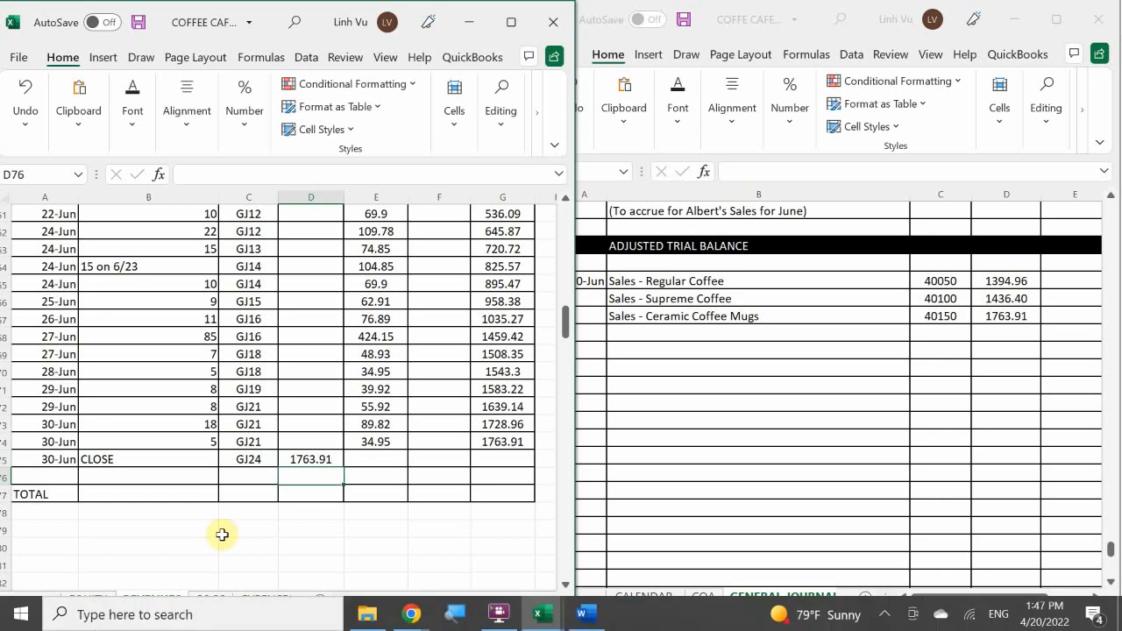
Extend the running credit balance formula from G74 to G75 in the Ceramic Coffee Mugs account.
{"action": "left_click", "coordinate": [498, 441]}
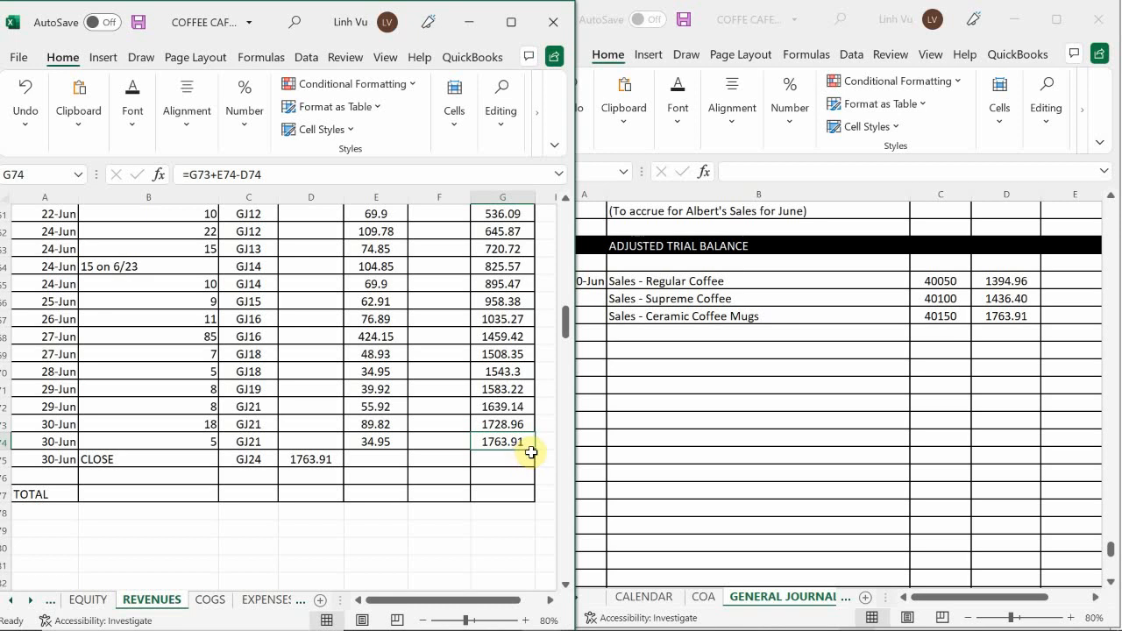
{"action": "left_click_drag", "start_coordinate": [534, 471], "coordinate": [533, 474]}
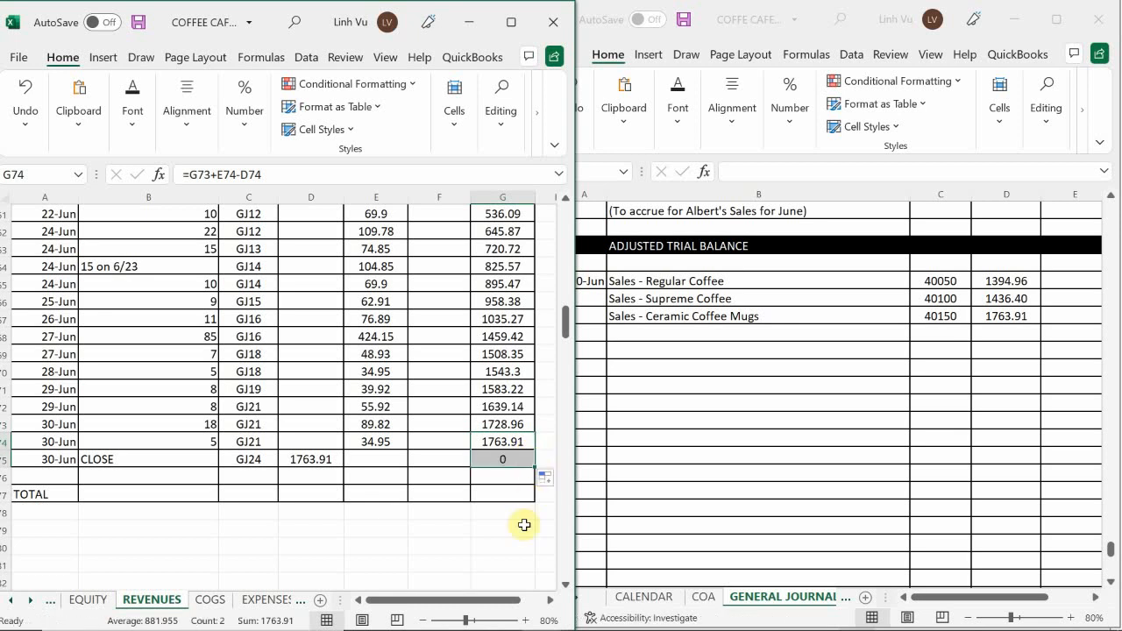
{"action": "left_click", "coordinate": [458, 441]}
Enter "Sale - Medium Regular Coffee" as the next account to close in journal cell B985.
{"action": "scroll", "coordinate": [453, 436], "scroll_direction": "down", "scroll_amount": 6}
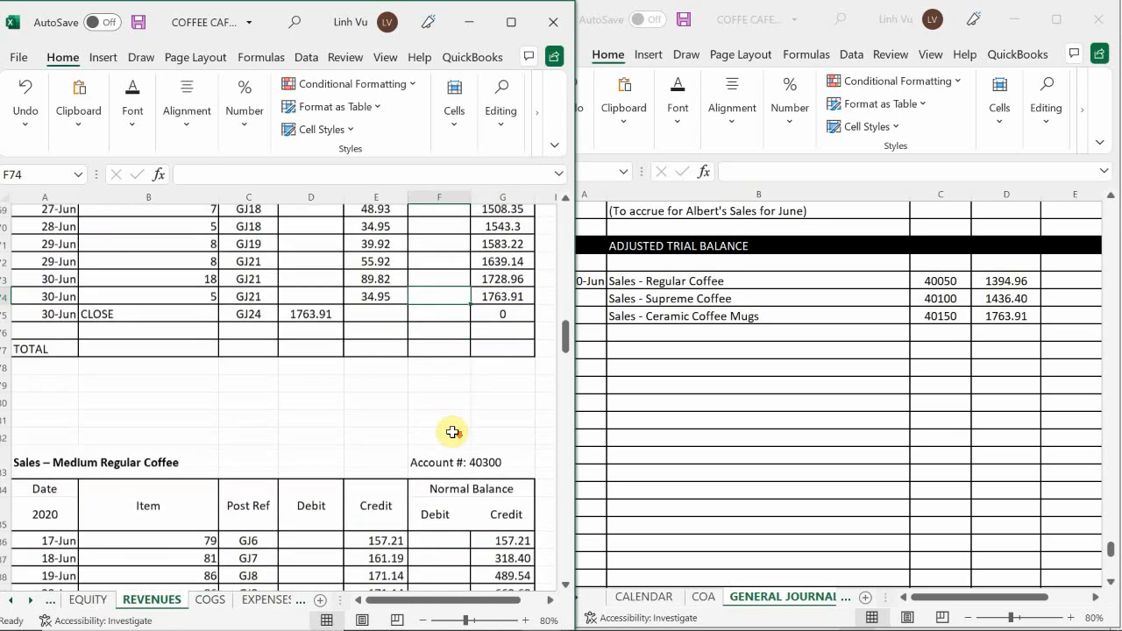
{"action": "scroll", "coordinate": [452, 432], "scroll_direction": "down", "scroll_amount": 1}
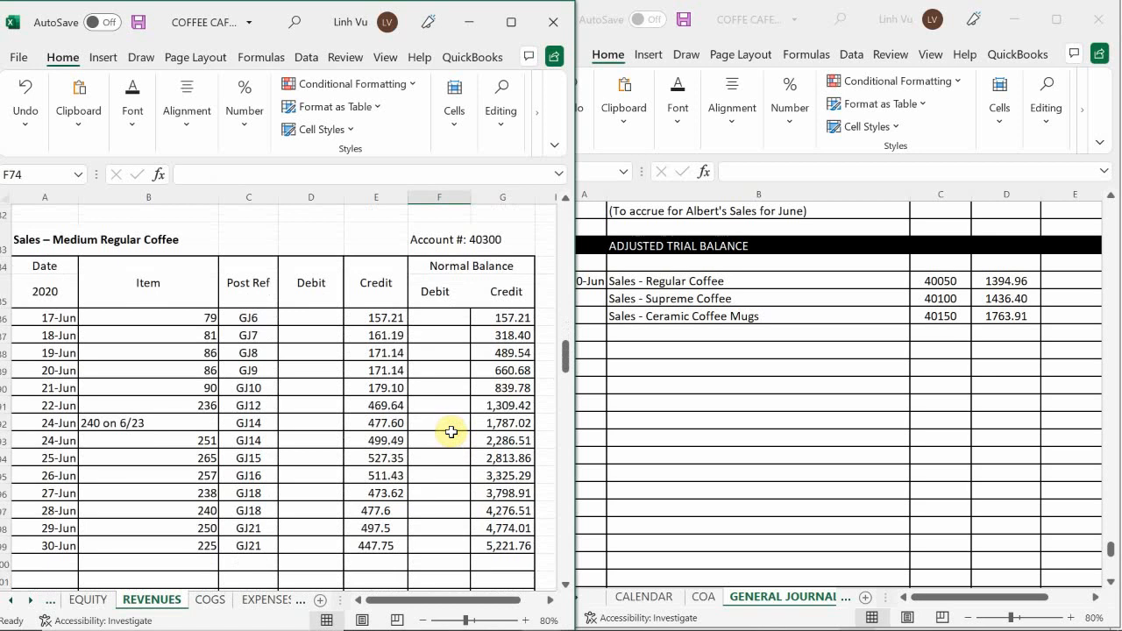
{"action": "left_click", "coordinate": [650, 338]}
{"action": "left_click", "coordinate": [650, 337]}
{"action": "type", "text": "Sal"}
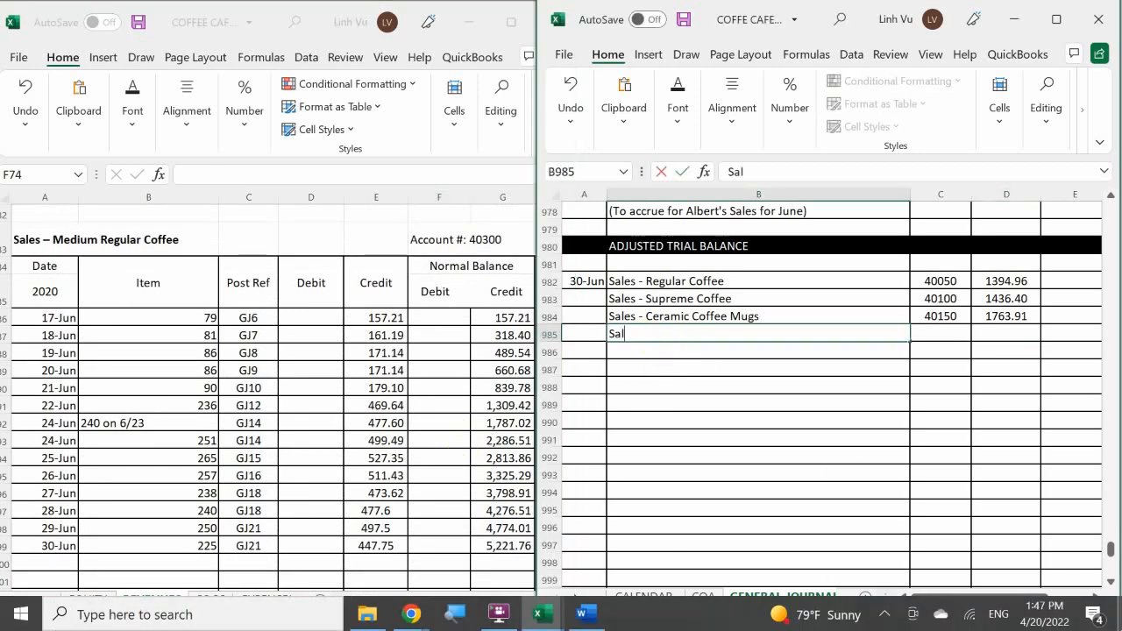
{"action": "type", "text": "e - Medium Regular"}
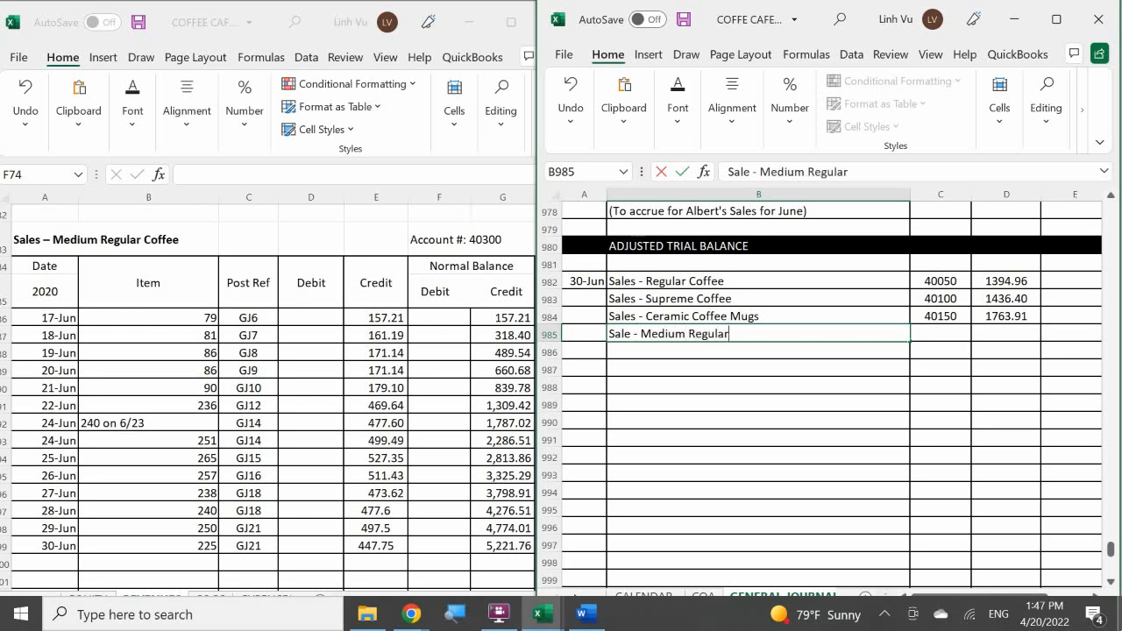
{"action": "type", "text": " Coffee"}
{"action": "key", "text": "Tab"}
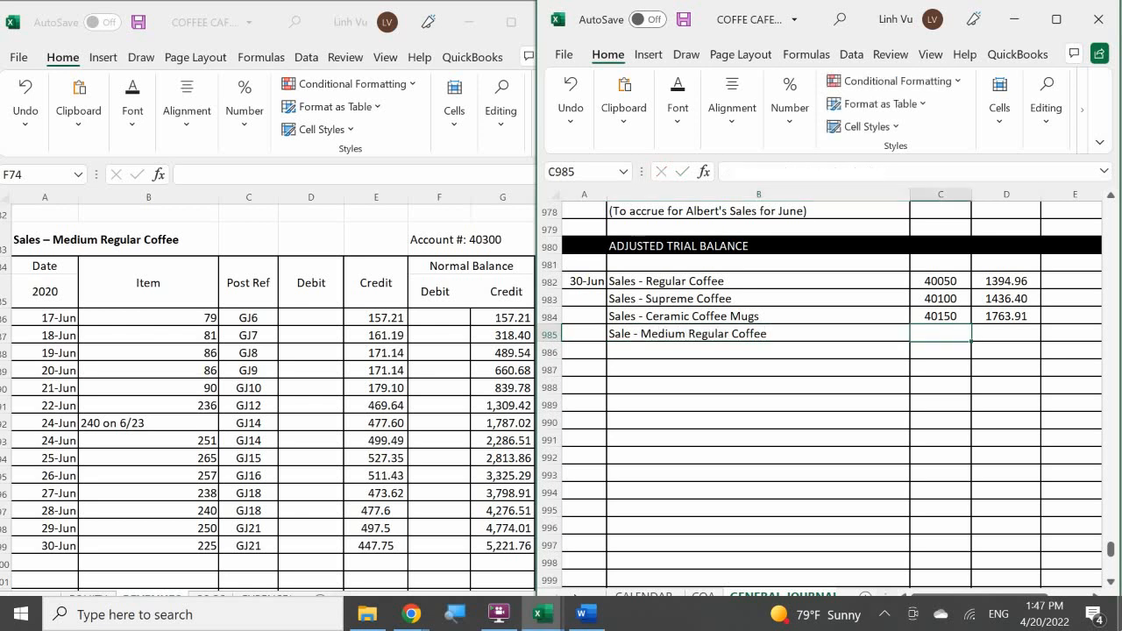
Enter post reference 40300 and debit 5221.76 for the Medium Regular Coffee line in journal cells C985 and D985.
{"action": "type", "text": "40"}
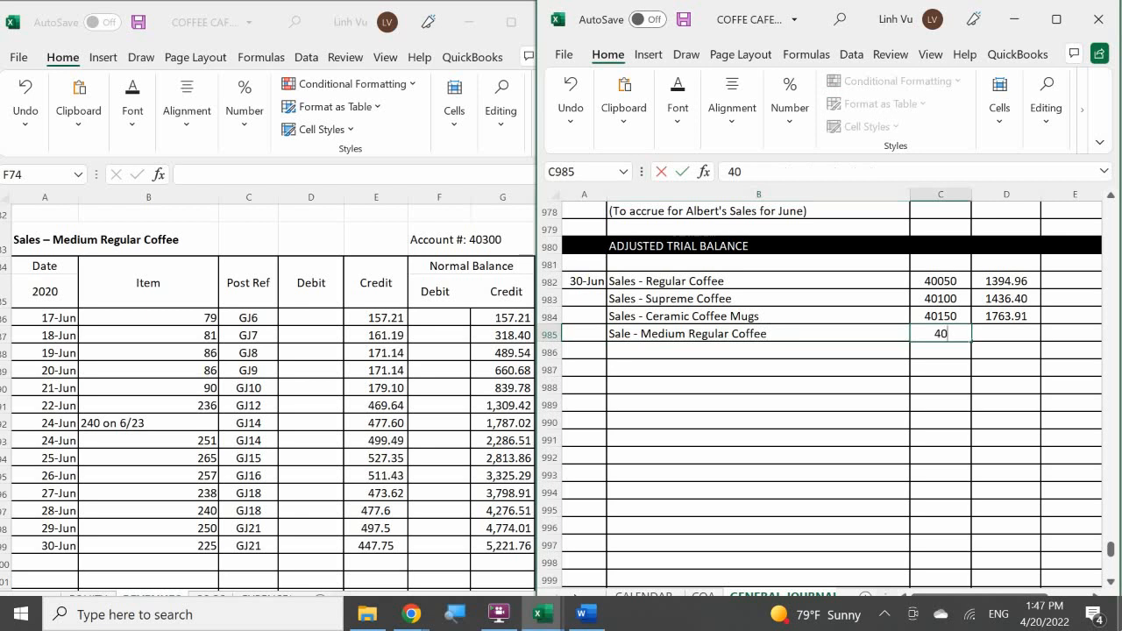
{"action": "type", "text": "300"}
{"action": "key", "text": "Tab"}
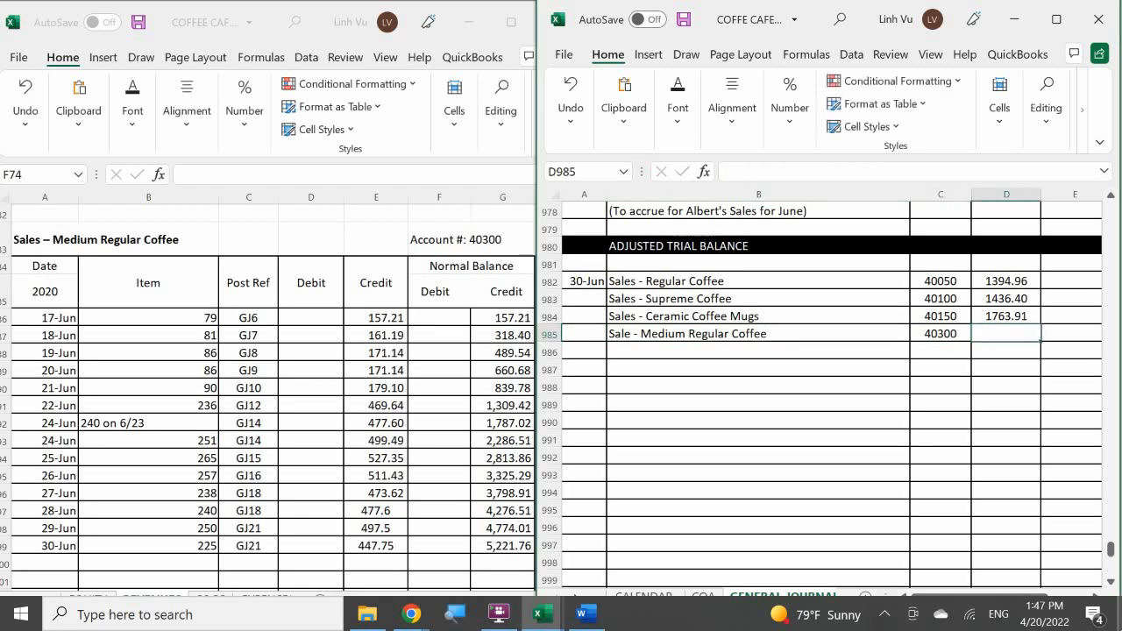
{"action": "type", "text": "52"}
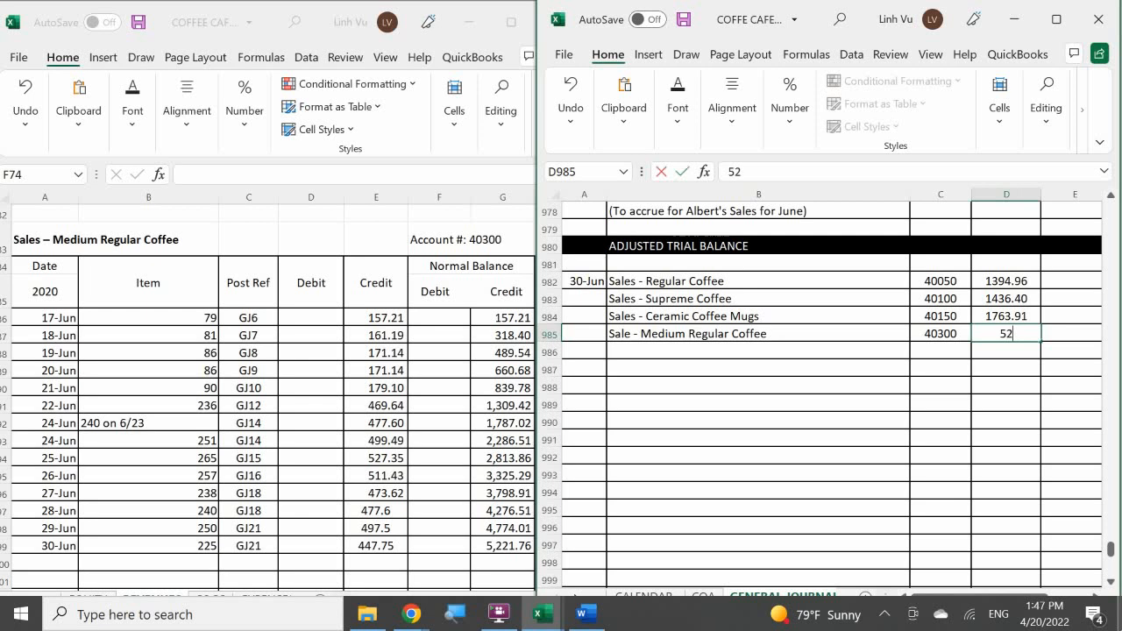
{"action": "type", "text": "21.76"}
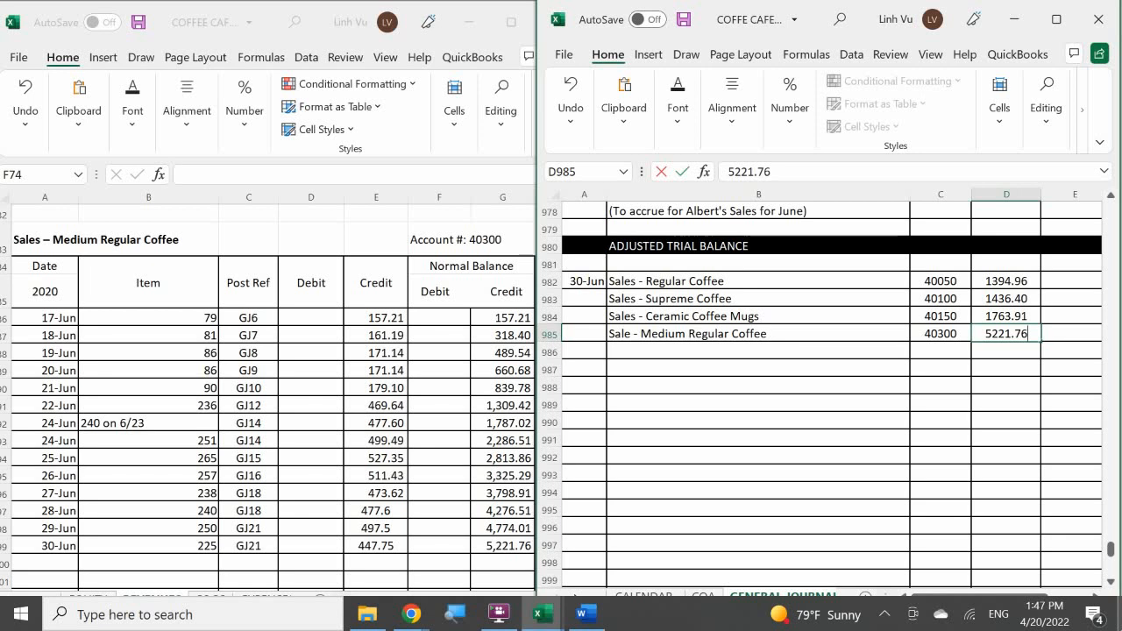
{"action": "key", "text": "Return"}
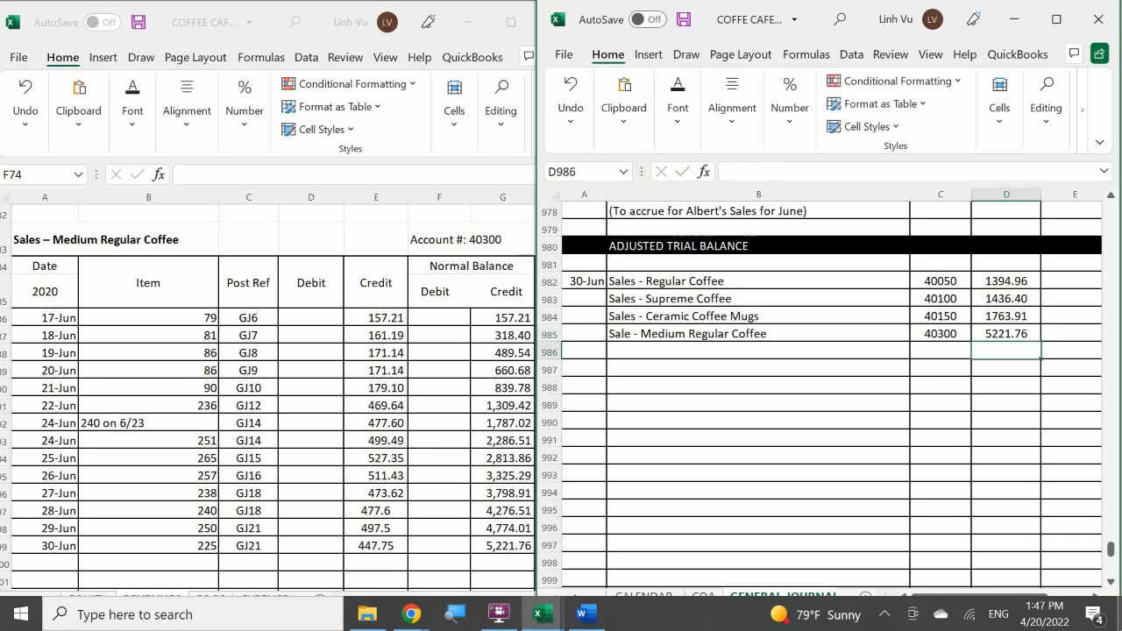
Add a closing row dated 6/30 with item CLOSE to row 100 of the Sales – Medium Regular Coffee ledger account.
{"action": "left_click", "coordinate": [38, 559]}
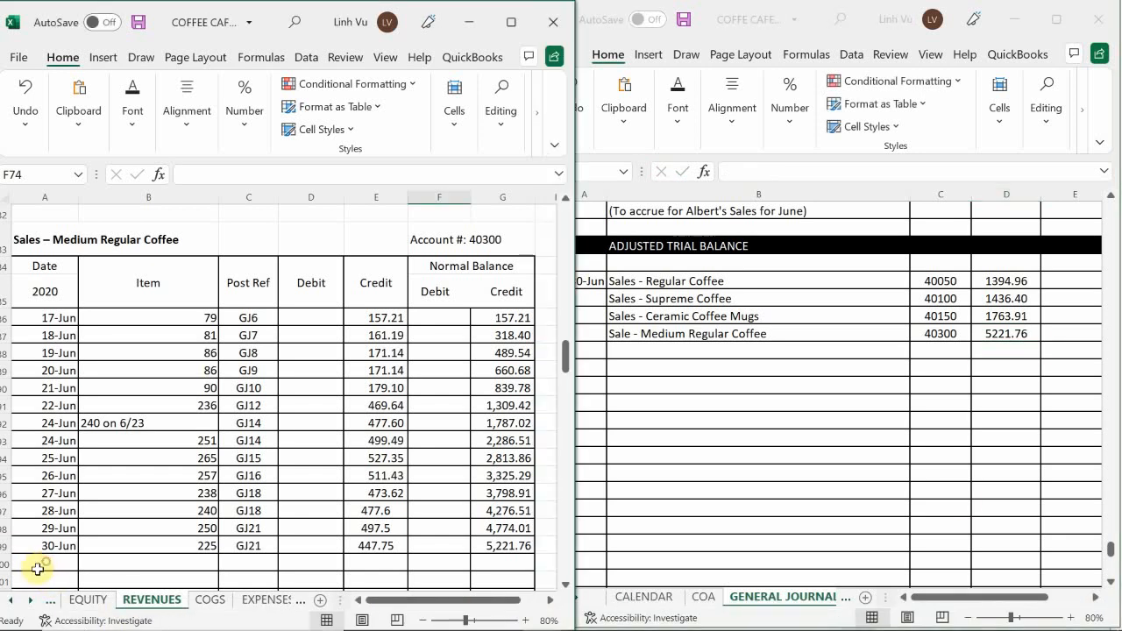
{"action": "left_click", "coordinate": [39, 562]}
{"action": "type", "text": "6/30"}
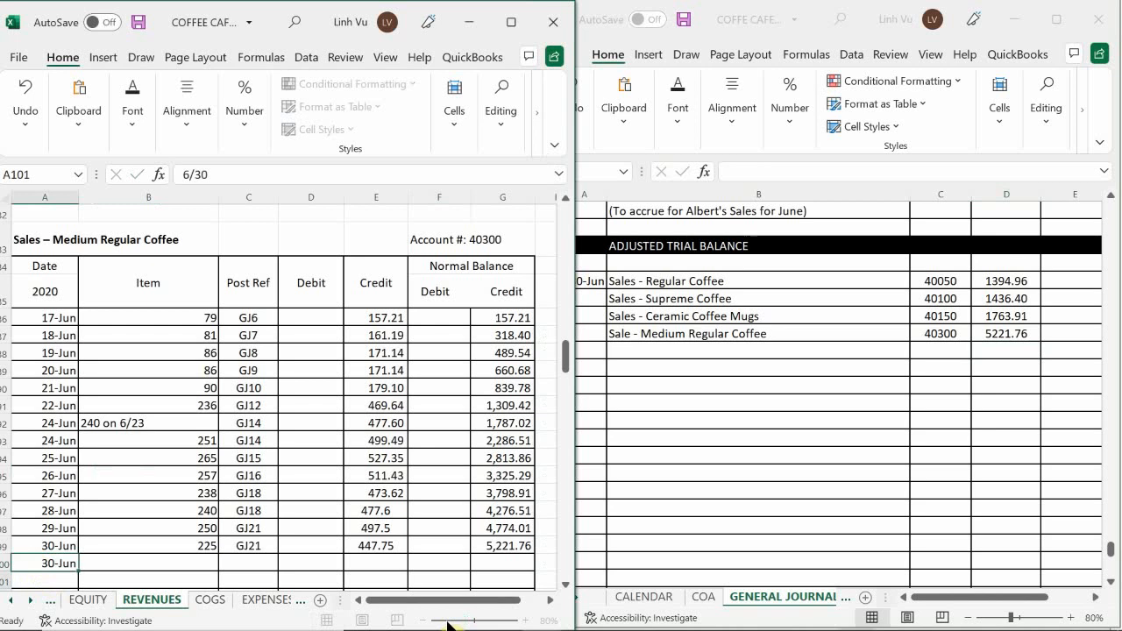
{"action": "key", "text": "Tab"}
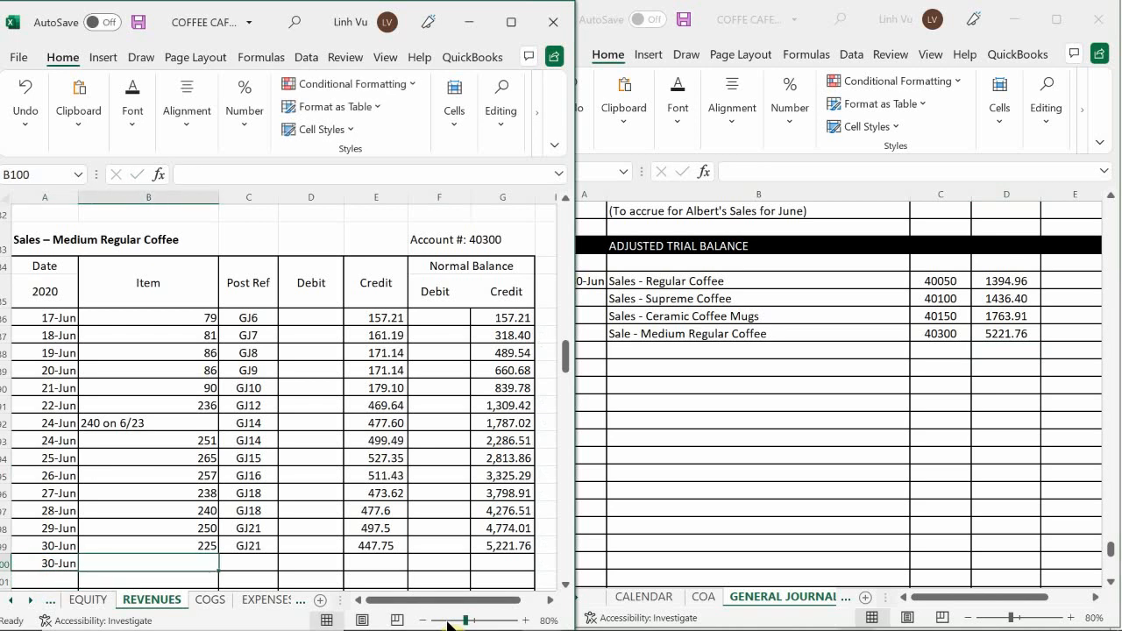
{"action": "type", "text": "CLOSE"}
{"action": "key", "text": "Tab"}
Enter post reference GJ24 and closing debit 5221.76 in ledger cells C100 and D100 of the Medium Regular Coffee account.
{"action": "type", "text": "GJ24"}
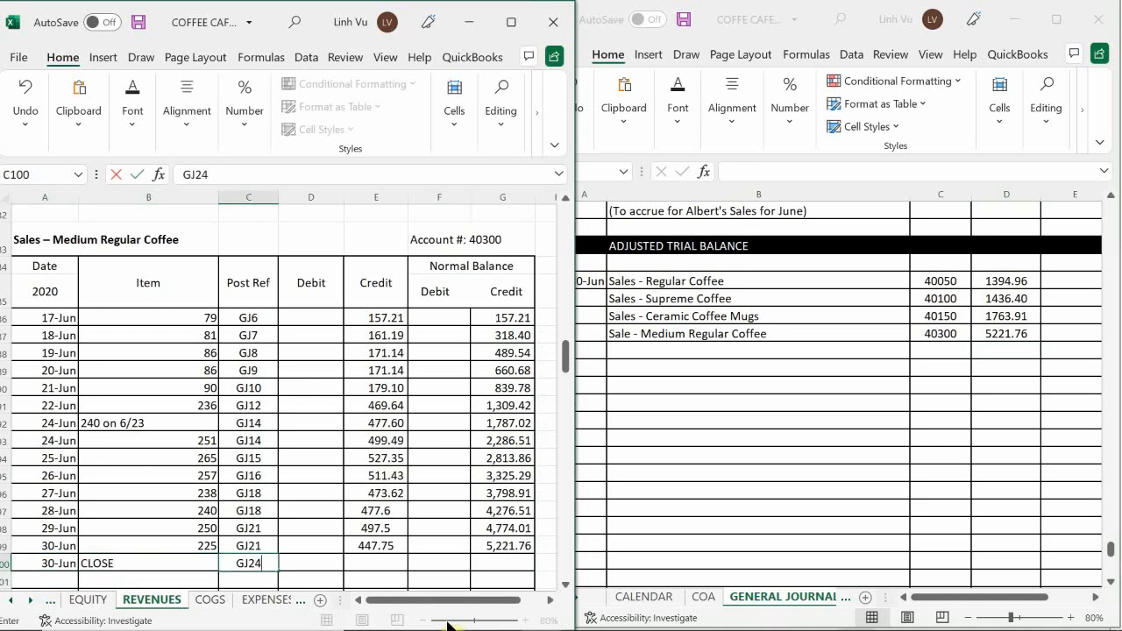
{"action": "key", "text": "Tab"}
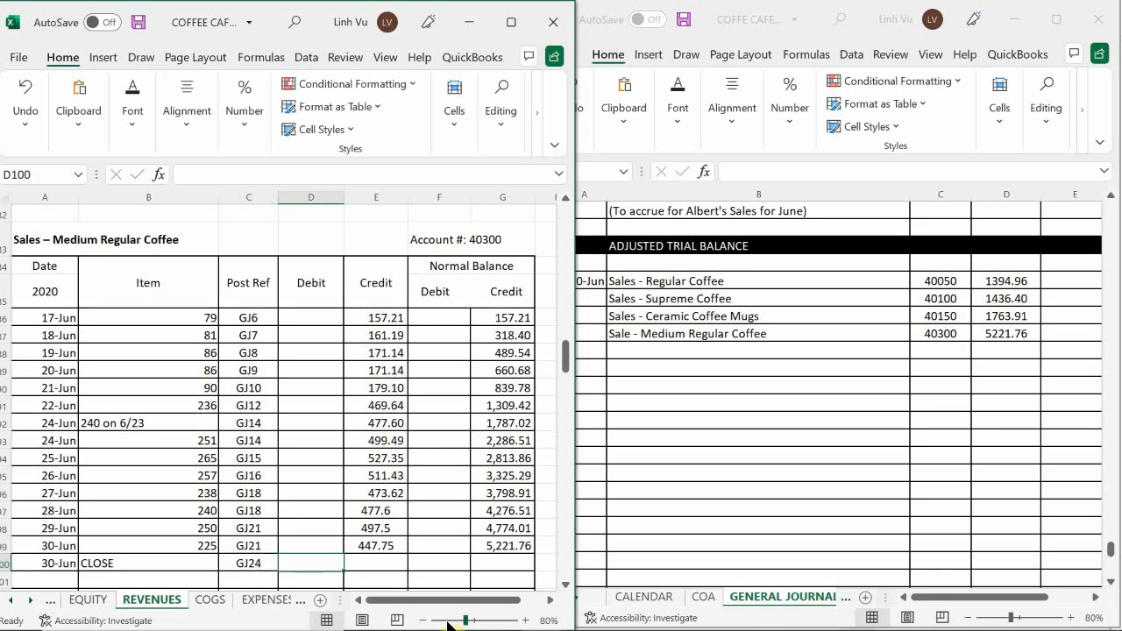
{"action": "type", "text": "522"}
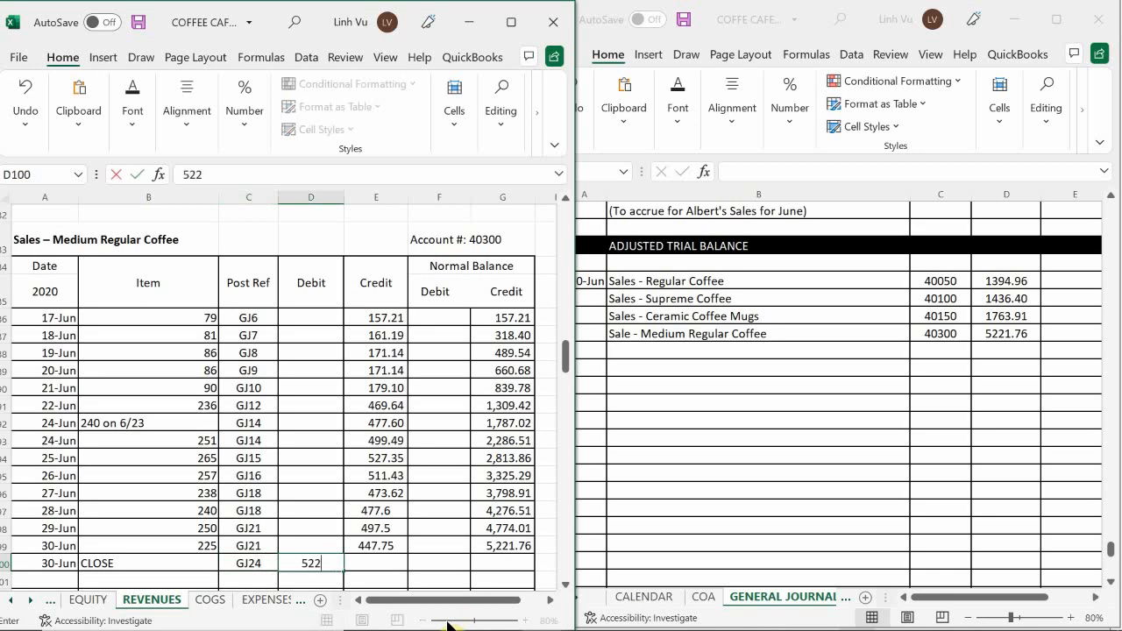
{"action": "type", "text": "1.76"}
{"action": "left_click", "coordinate": [282, 579]}
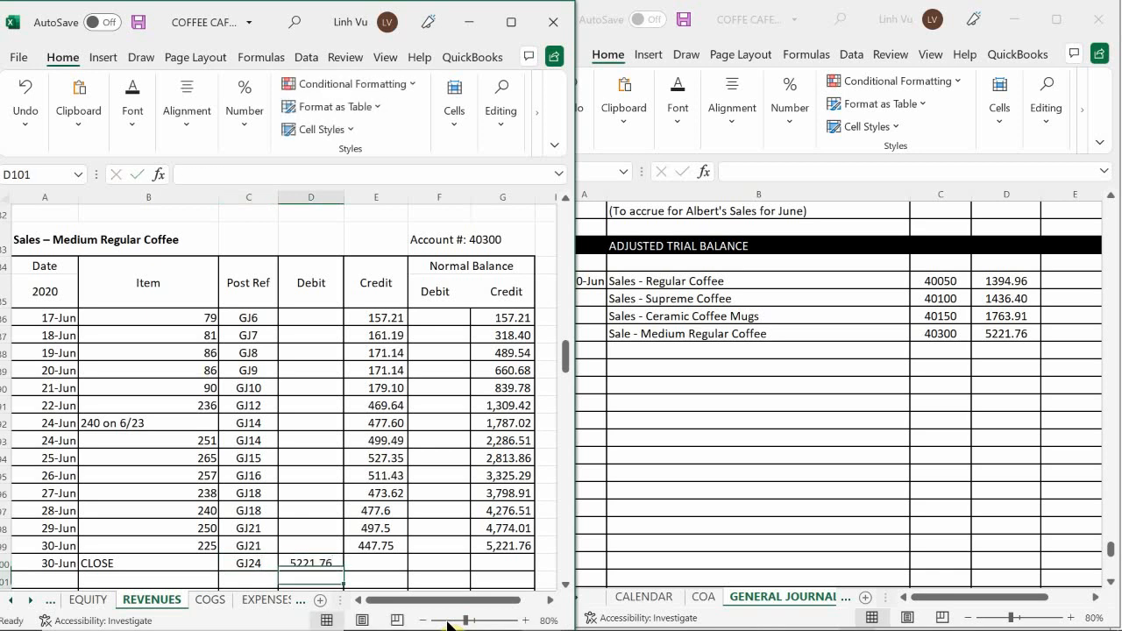
Extend the running credit balance formula from G99 to G100 in the Sales – Medium Regular Coffee account.
{"action": "left_click", "coordinate": [504, 545]}
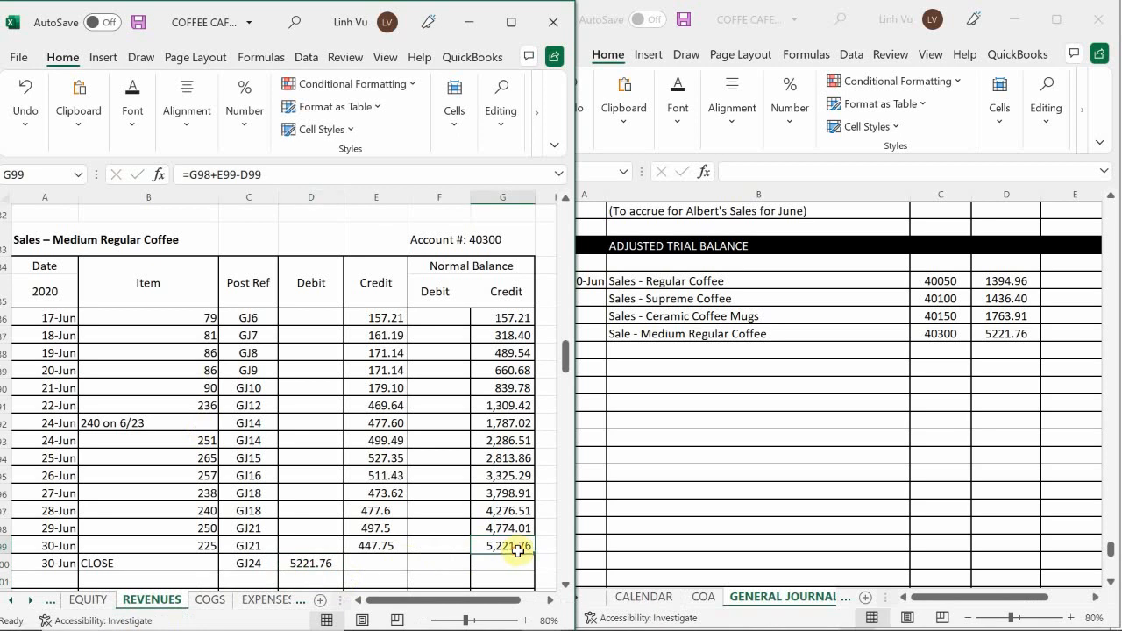
{"action": "left_click_drag", "start_coordinate": [537, 554], "coordinate": [532, 572]}
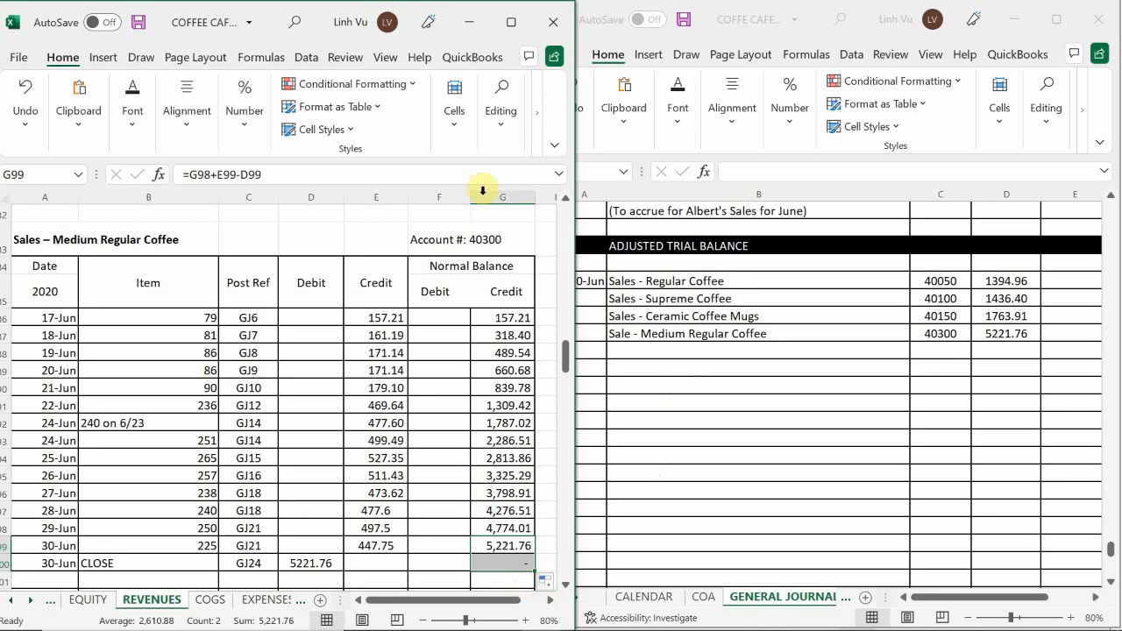
{"action": "left_click", "coordinate": [323, 433]}
Enter "Sales - Large Regular Coffee" as the next account to close in journal cell B986.
{"action": "scroll", "coordinate": [325, 432], "scroll_direction": "down", "scroll_amount": 3}
{"action": "scroll", "coordinate": [326, 432], "scroll_direction": "down", "scroll_amount": 4}
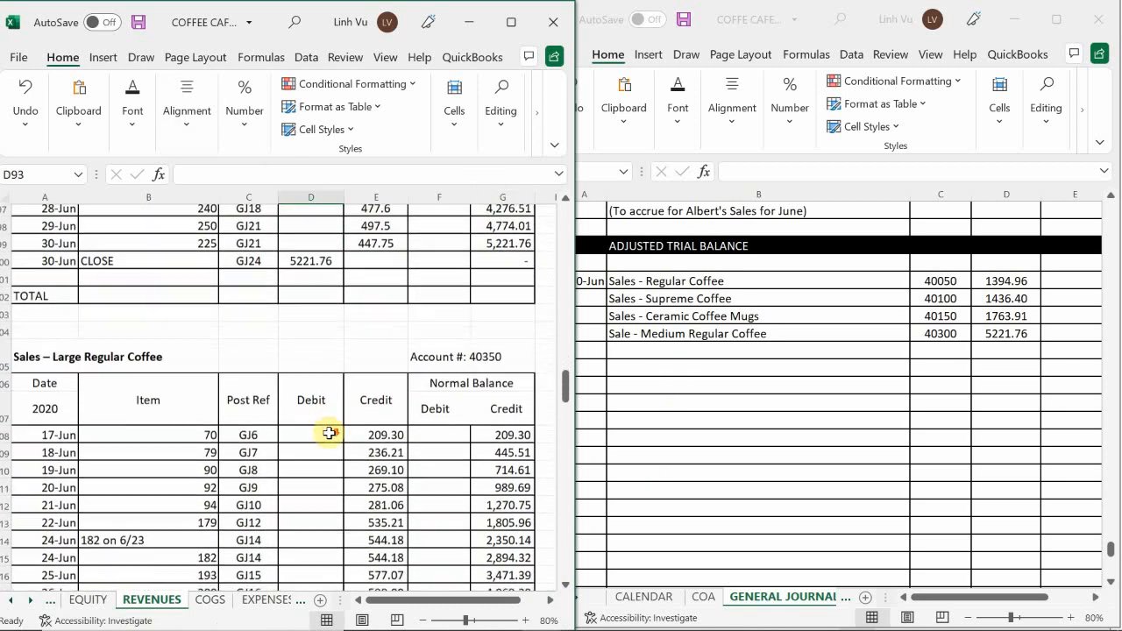
{"action": "scroll", "coordinate": [334, 433], "scroll_direction": "down", "scroll_amount": 1}
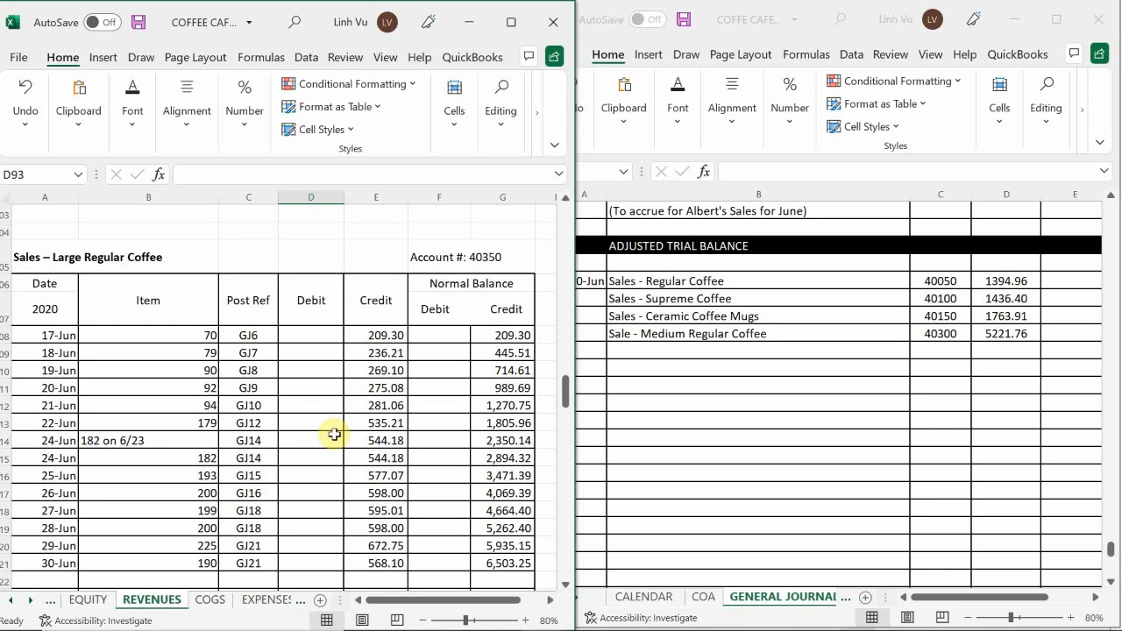
{"action": "left_click", "coordinate": [693, 392]}
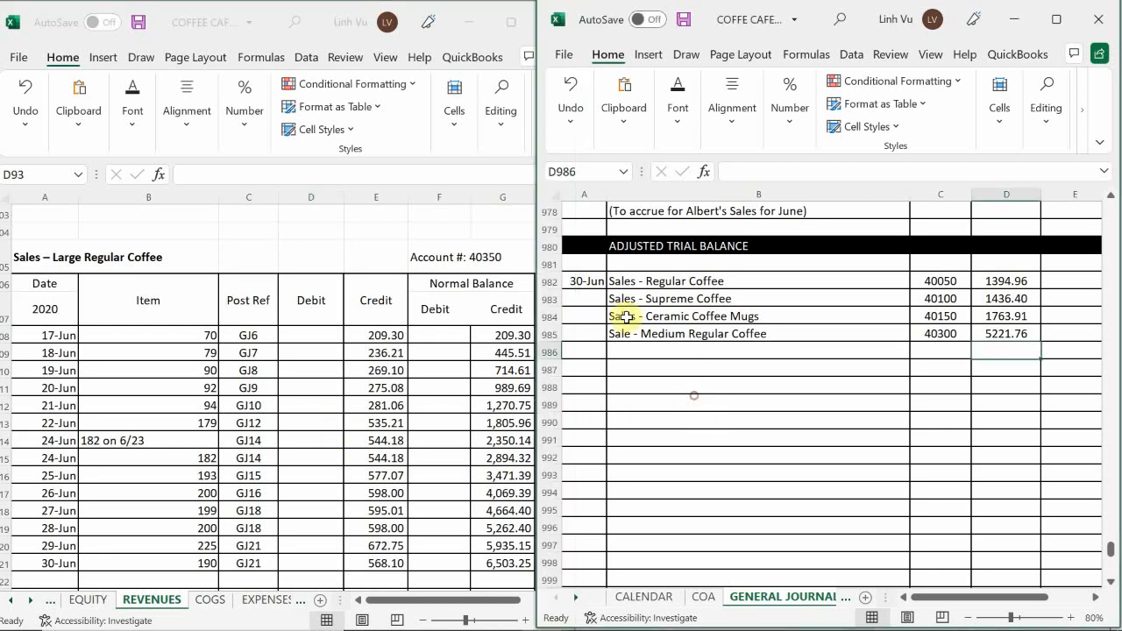
{"action": "left_click", "coordinate": [644, 350]}
{"action": "type", "text": "Sal"}
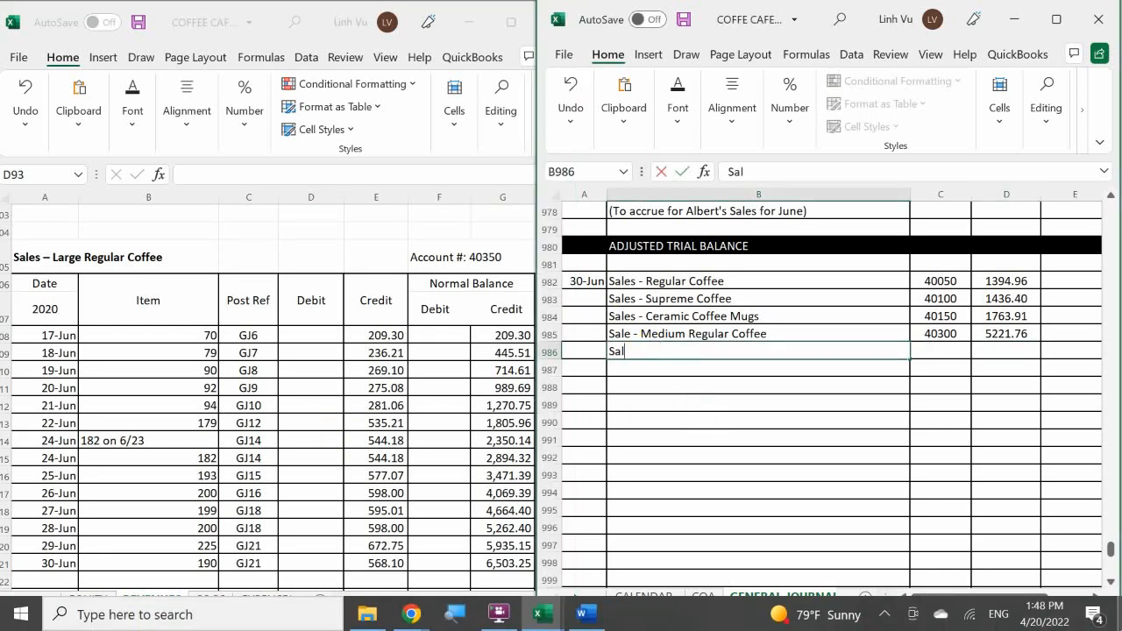
{"action": "type", "text": "es -lar"}
{"action": "key", "text": "BackSpace"}
{"action": "key", "text": "BackSpace"}
{"action": "key", "text": "BackSpace"}
{"action": "type", "text": "Large G"}
{"action": "key", "text": "BackSpace"}
{"action": "type", "text": "Regu"}
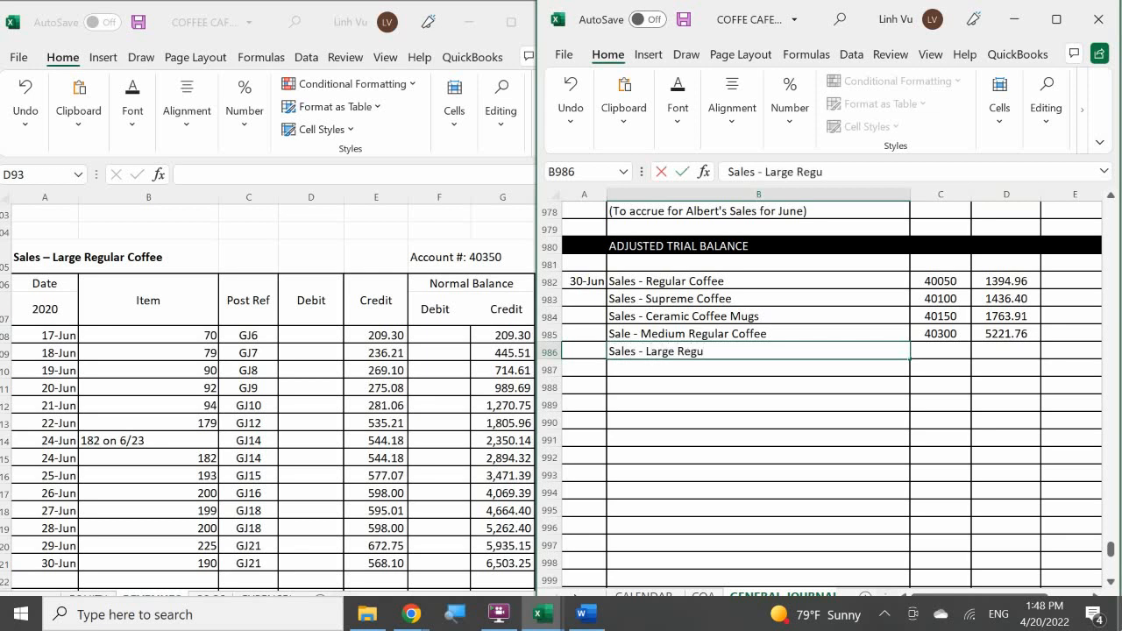
{"action": "type", "text": "lar Coffee"}
{"action": "key", "text": "ctrl+Return"}
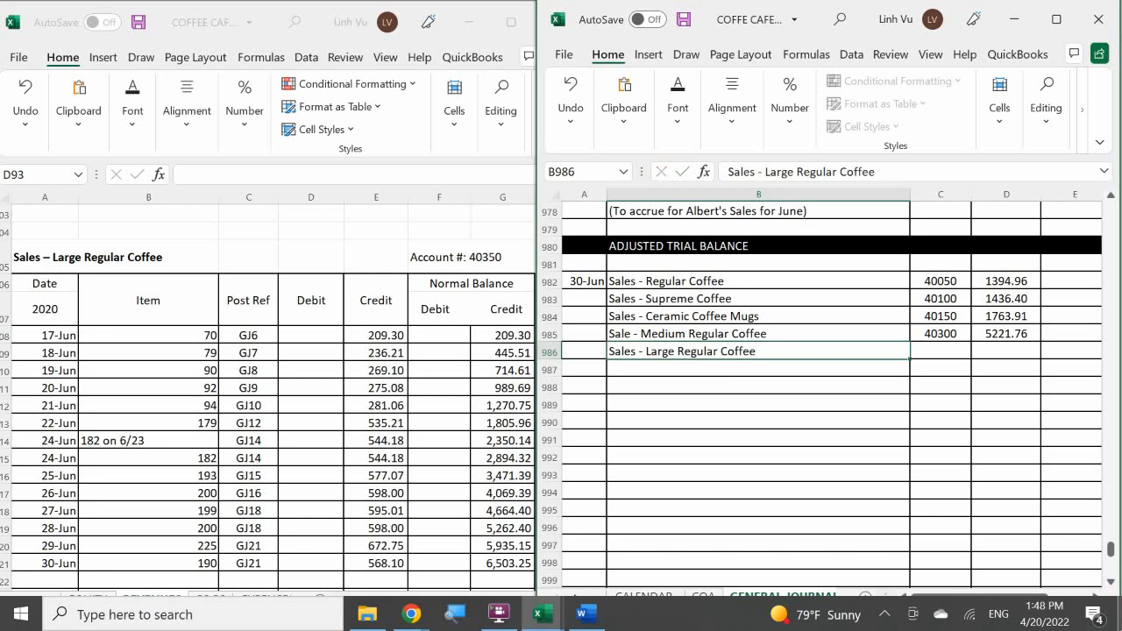
Enter post reference 40350 and debit 6503.25 for Sales - Large Regular Coffee in journal cells C986 and D986.
{"action": "key", "text": "Tab"}
{"action": "type", "text": "40"}
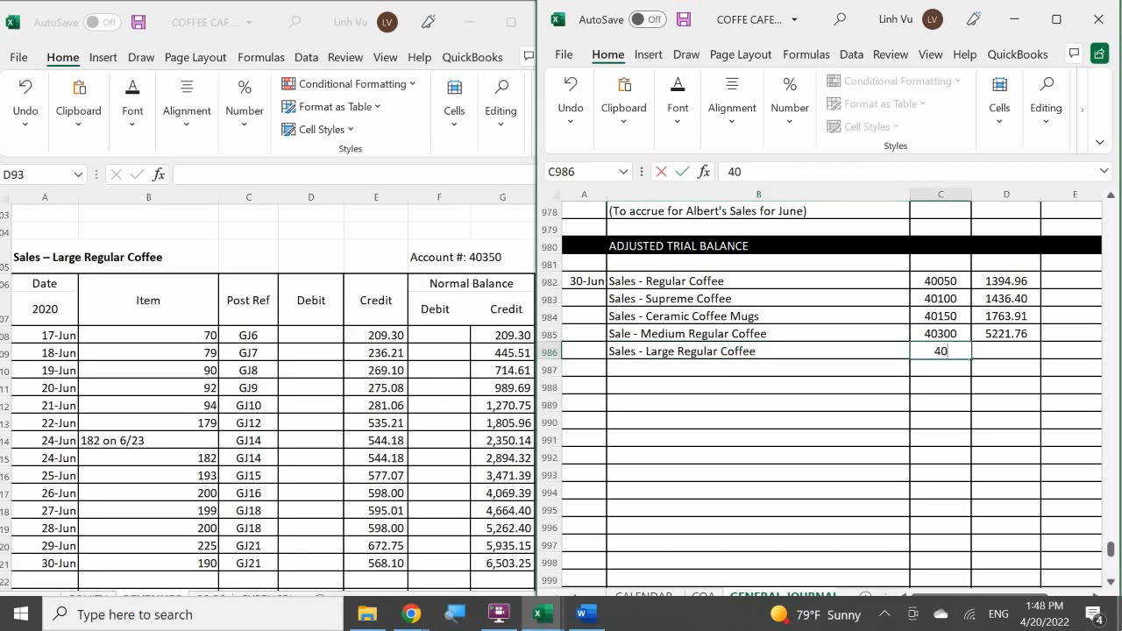
{"action": "type", "text": "350"}
{"action": "key", "text": "Return"}
{"action": "key", "text": "Right"}
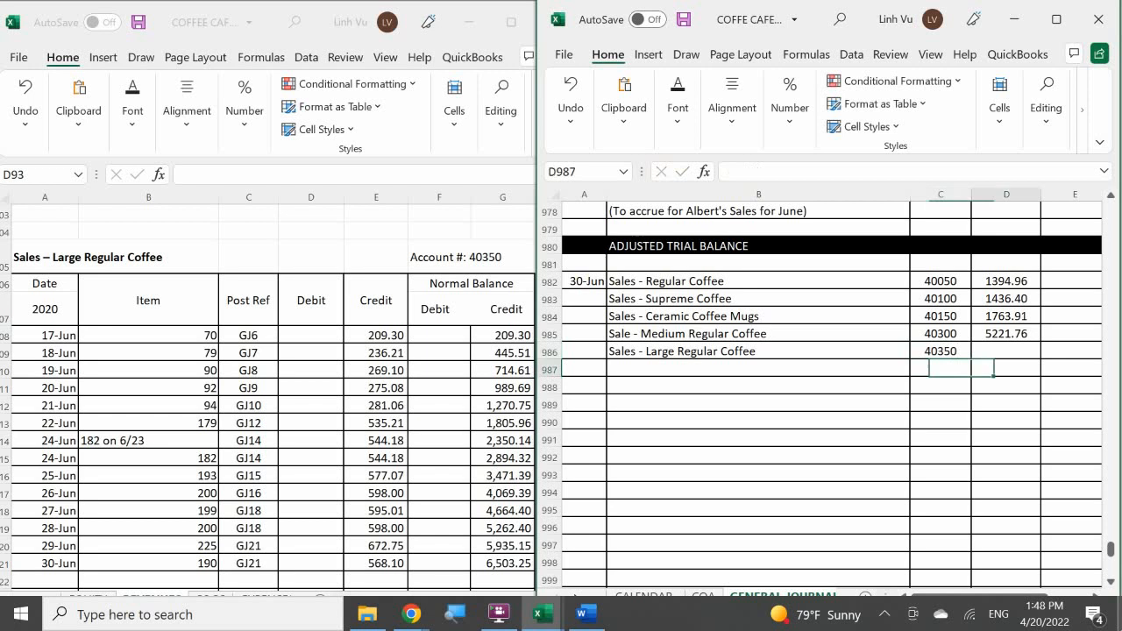
{"action": "key", "text": "Up"}
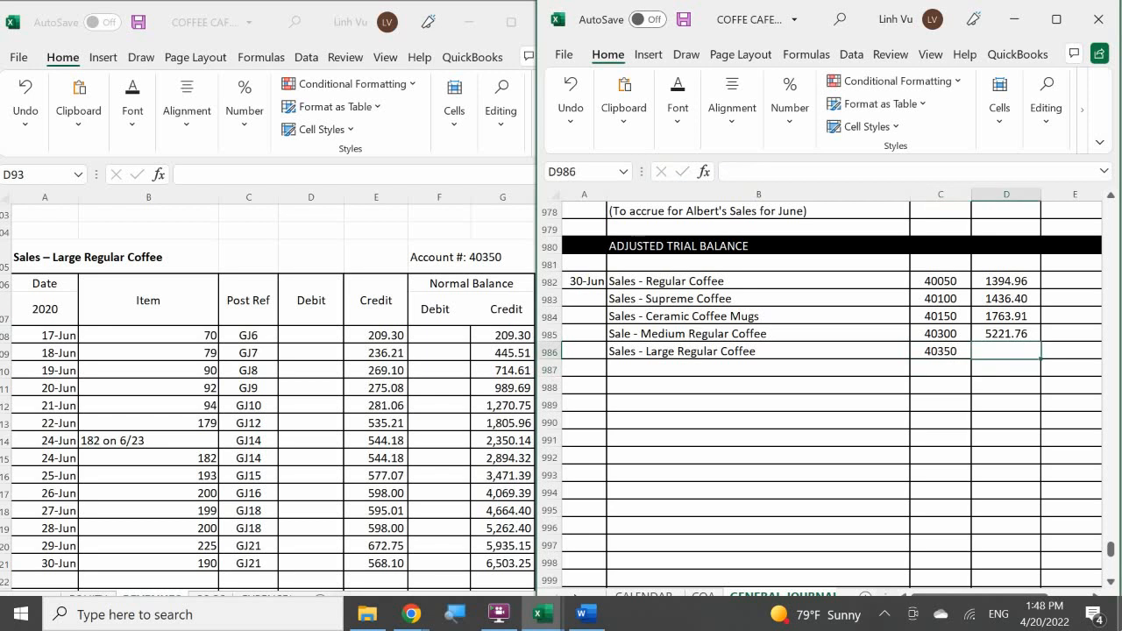
{"action": "type", "text": "60"}
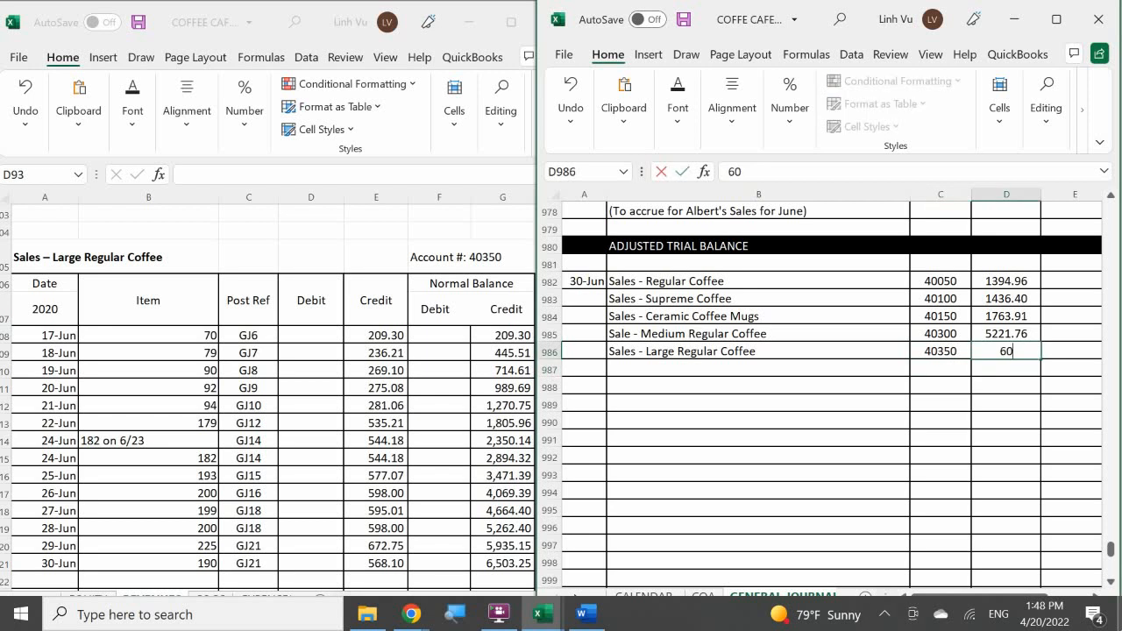
{"action": "key", "text": "BackSpace"}
{"action": "key", "text": "BackSpace"}
{"action": "type", "text": "6503.25"}
{"action": "key", "text": "Return"}
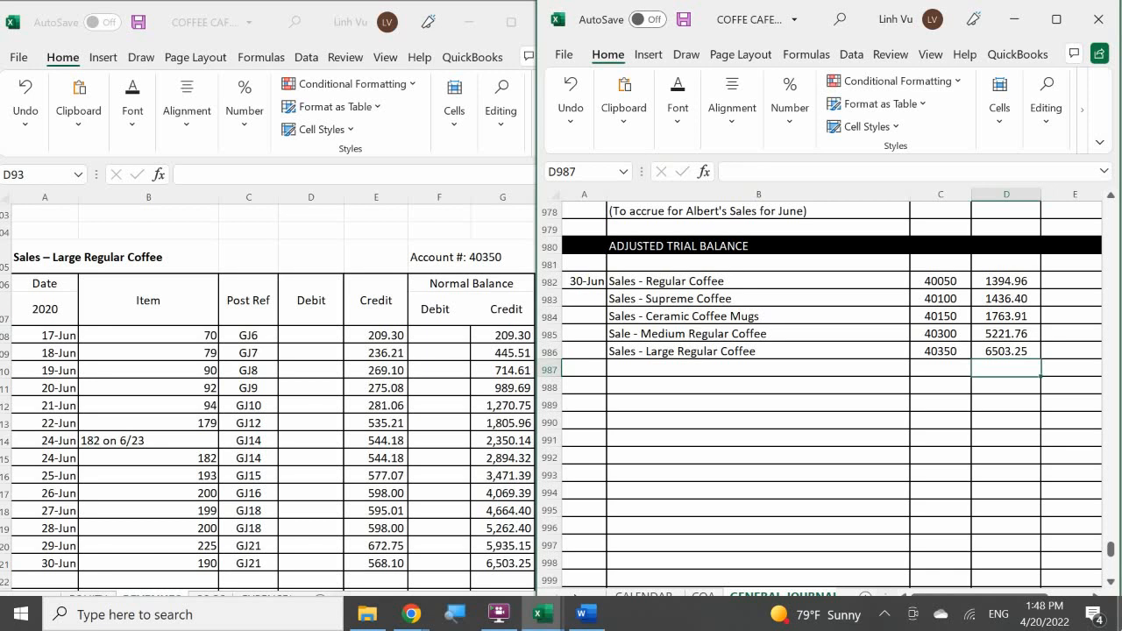
Add a closing row dated 6/30 with item CLOSE to row 122 of the Sales – Large Regular Coffee ledger account.
{"action": "left_click", "coordinate": [48, 582]}
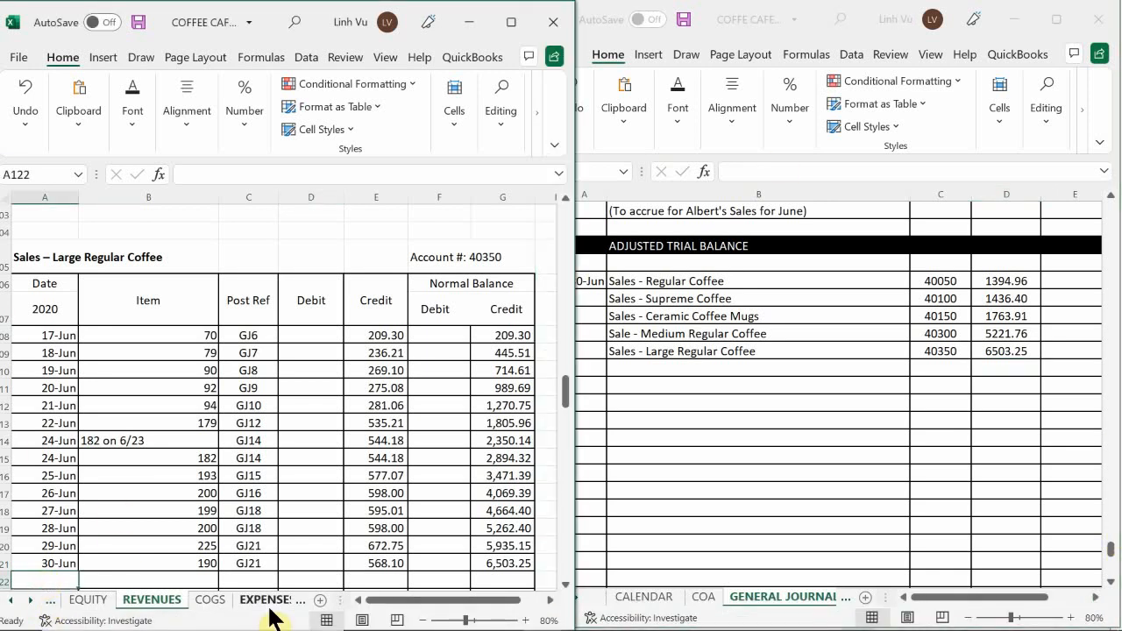
{"action": "scroll", "coordinate": [87, 442], "scroll_direction": "down", "scroll_amount": 1}
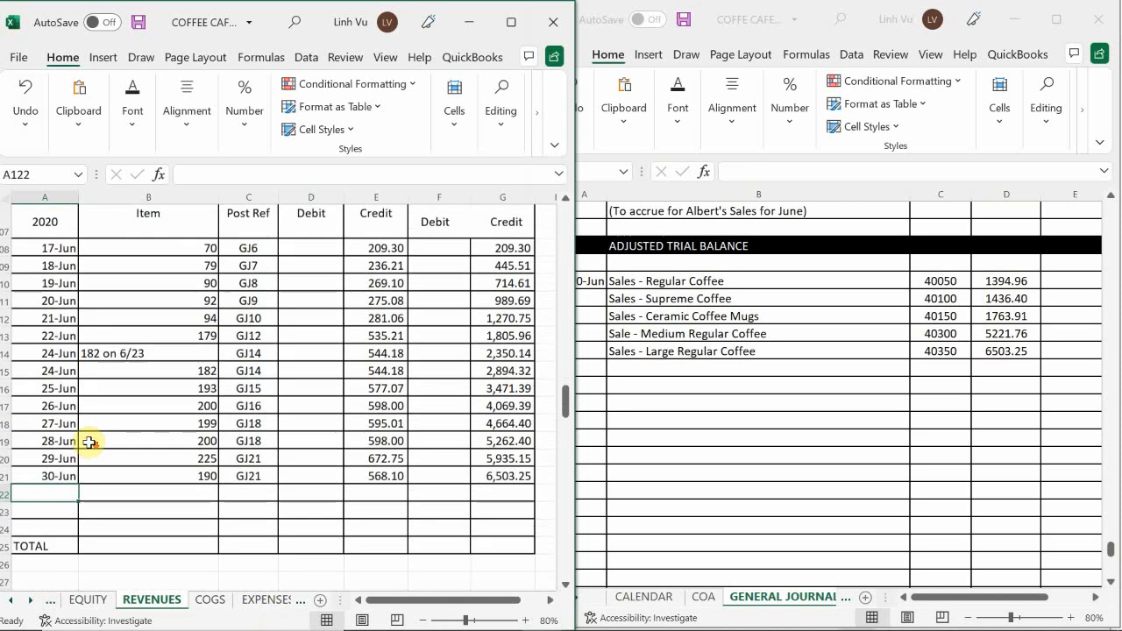
{"action": "scroll", "coordinate": [193, 517], "scroll_direction": "down", "scroll_amount": 1}
{"action": "type", "text": "38.30"}
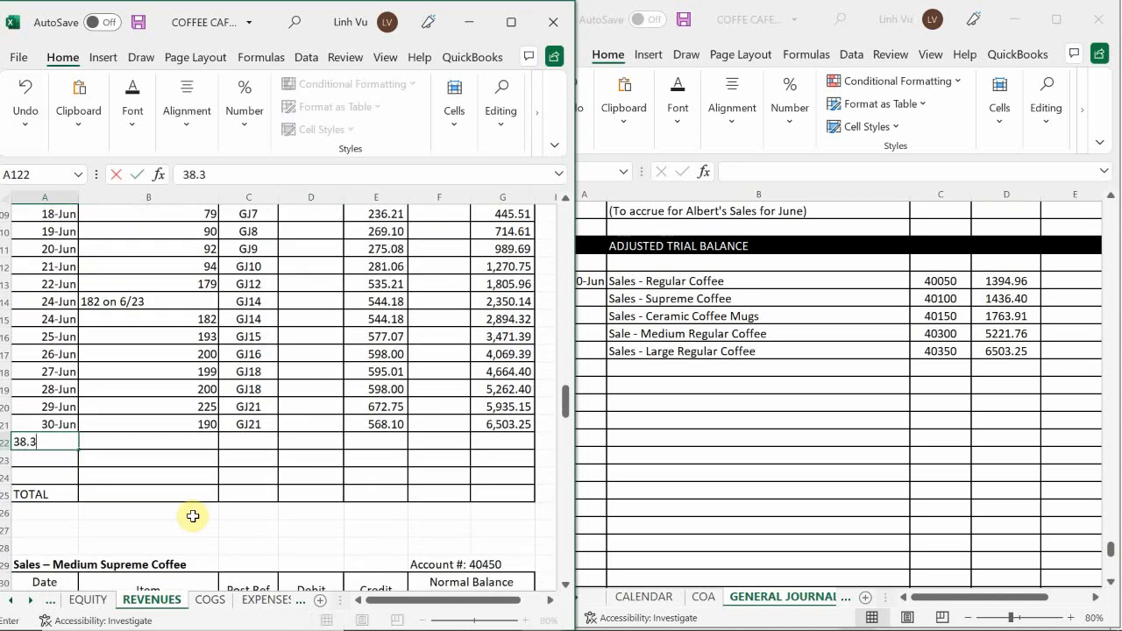
{"action": "key", "text": "BackSpace"}
{"action": "key", "text": "BackSpace"}
{"action": "key", "text": "BackSpace"}
{"action": "type", "text": "6/30"}
{"action": "key", "text": "Return"}
{"action": "key", "text": "Tab"}
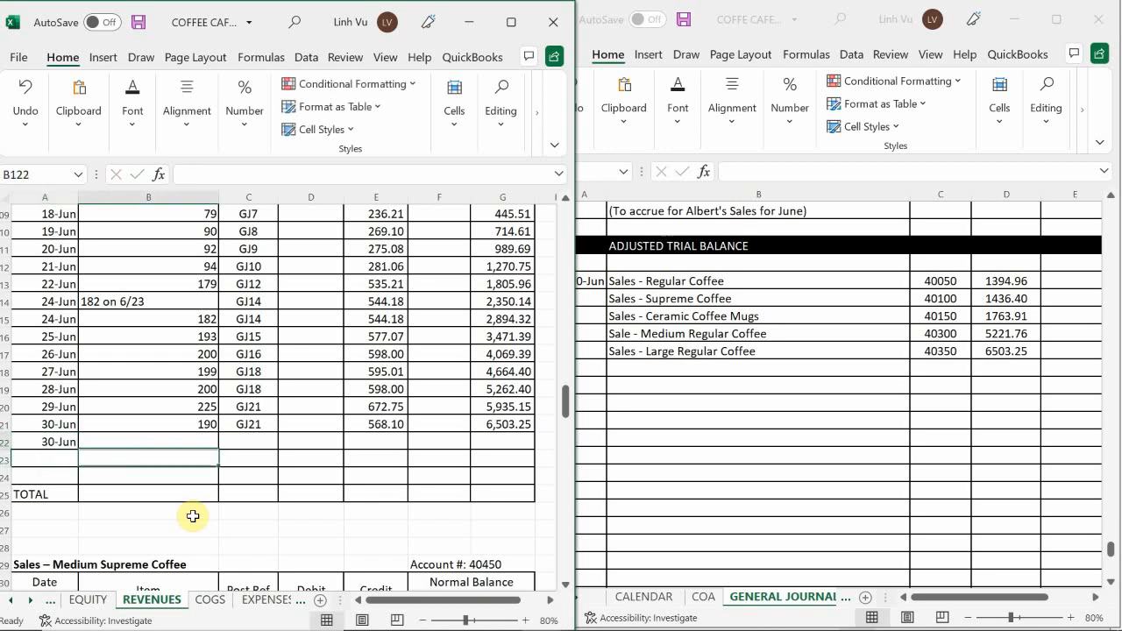
{"action": "key", "text": "Up"}
{"action": "type", "text": "CLO"}
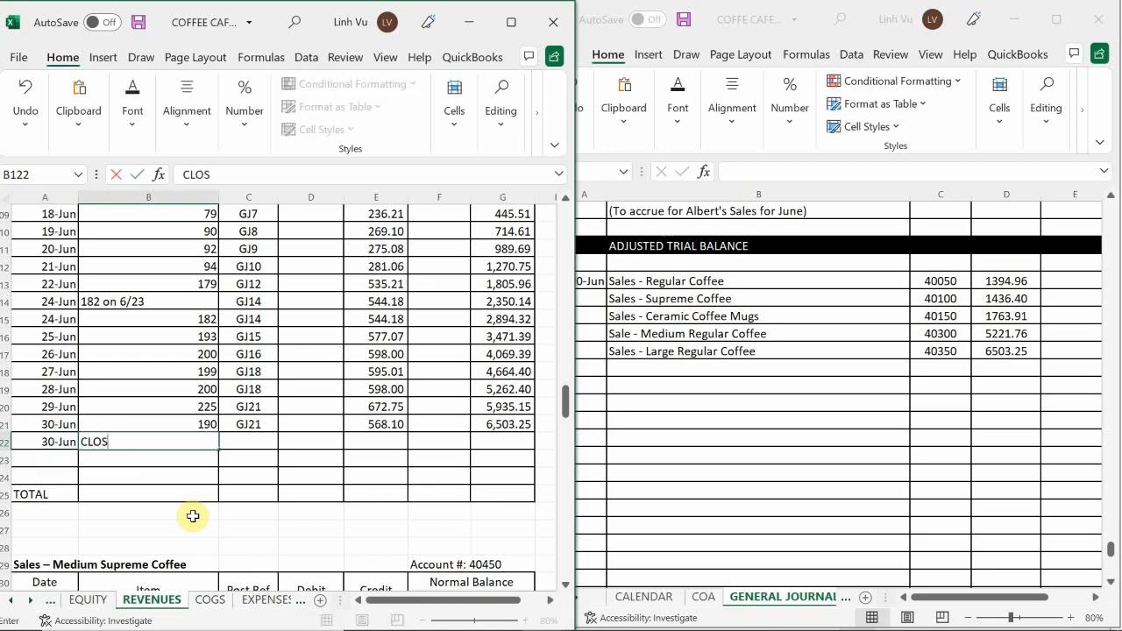
{"action": "key", "text": "Tab"}
Enter post reference GJ24 and closing debit 6503.25 in ledger cells C122 and D122 of the Large Regular Coffee account.
{"action": "type", "text": "GJ"}
{"action": "key", "text": "BackSpace"}
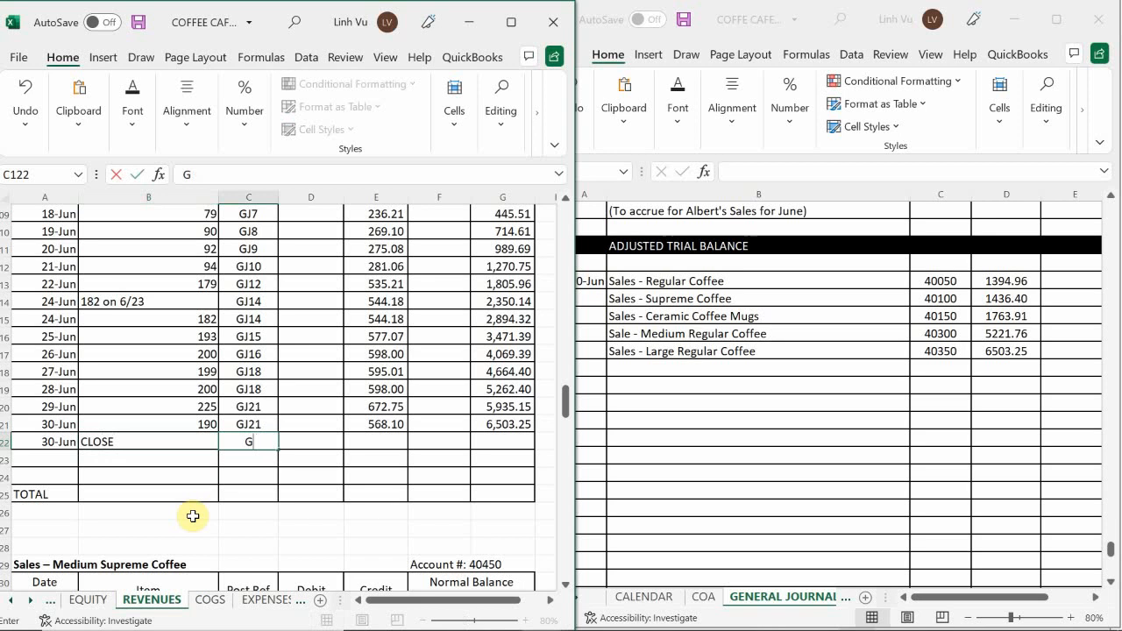
{"action": "type", "text": "J24"}
{"action": "key", "text": "Return"}
{"action": "key", "text": "Right"}
{"action": "key", "text": "Up"}
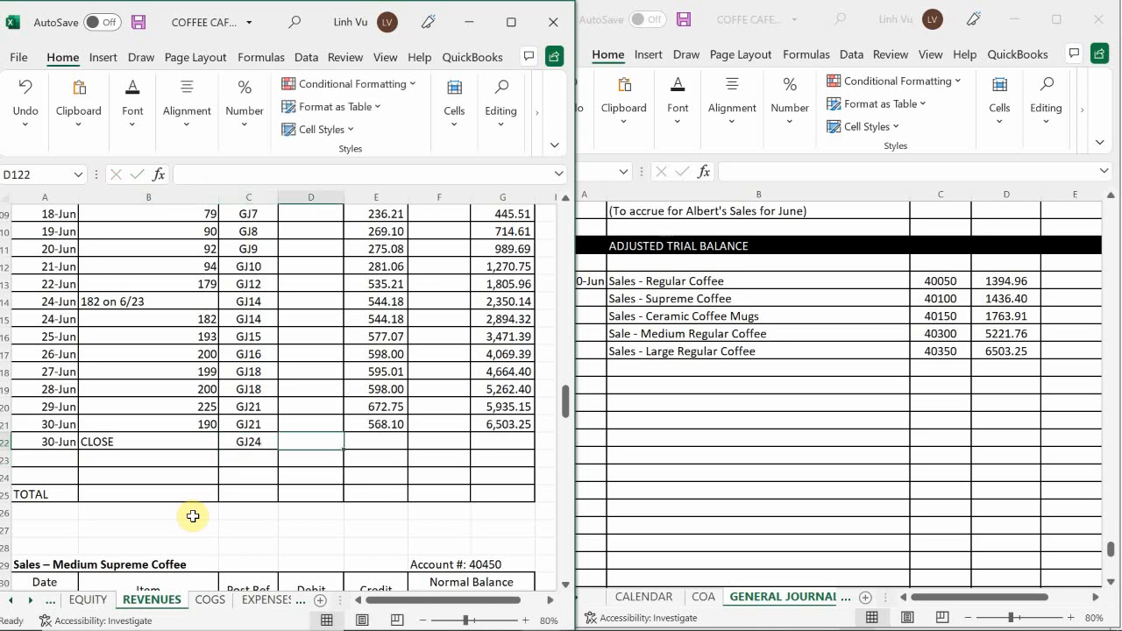
{"action": "type", "text": "6503."}
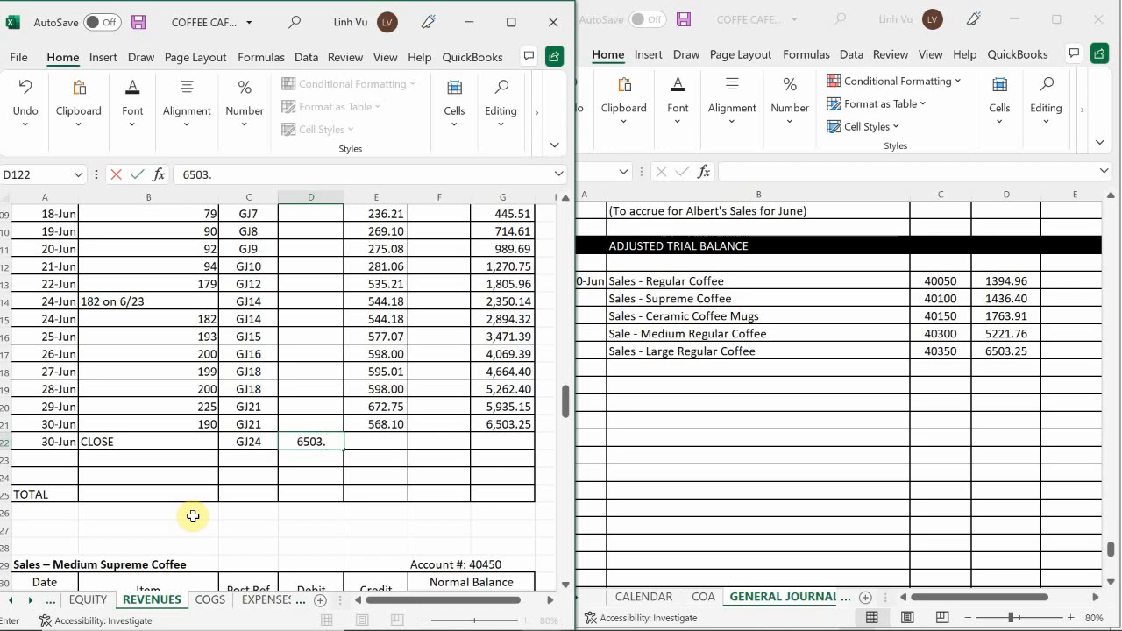
{"action": "type", "text": "25"}
{"action": "key", "text": "Return"}
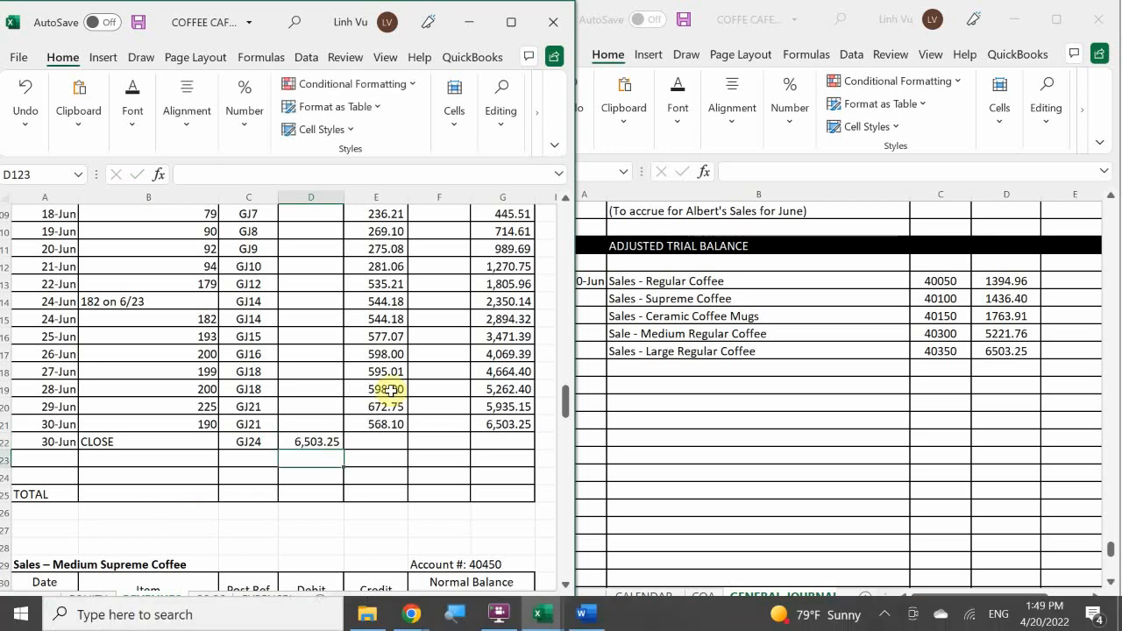
Extend the running credit balance formula from G121 to G122 in the Sales – Large Regular Coffee account.
{"action": "left_click", "coordinate": [520, 424]}
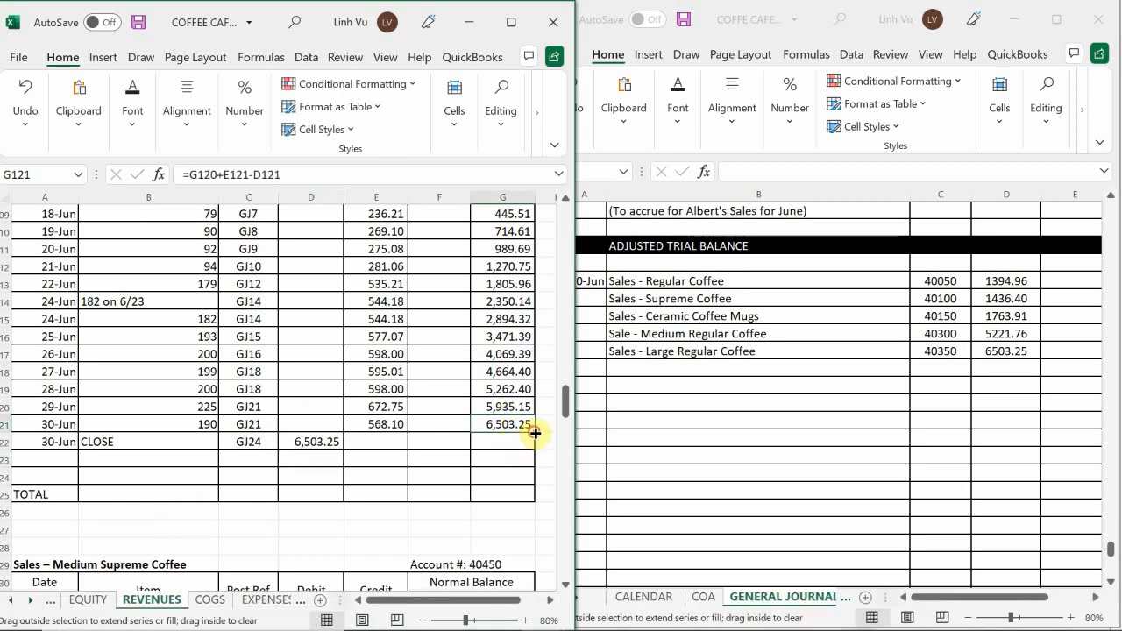
{"action": "left_click_drag", "start_coordinate": [533, 434], "coordinate": [533, 443]}
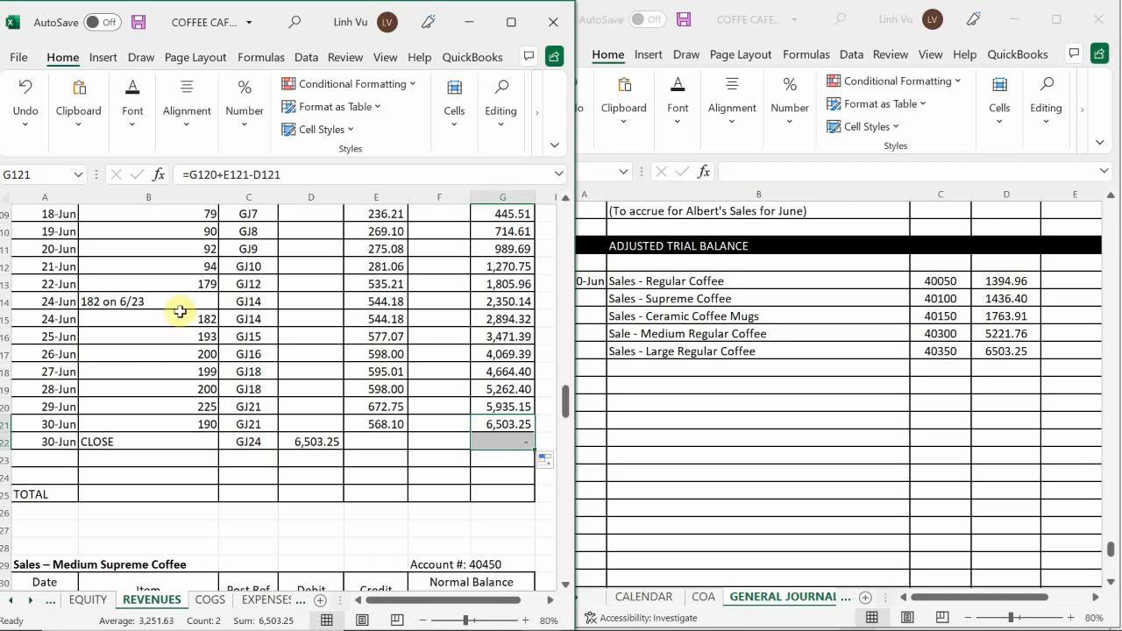
{"action": "left_click", "coordinate": [304, 426]}
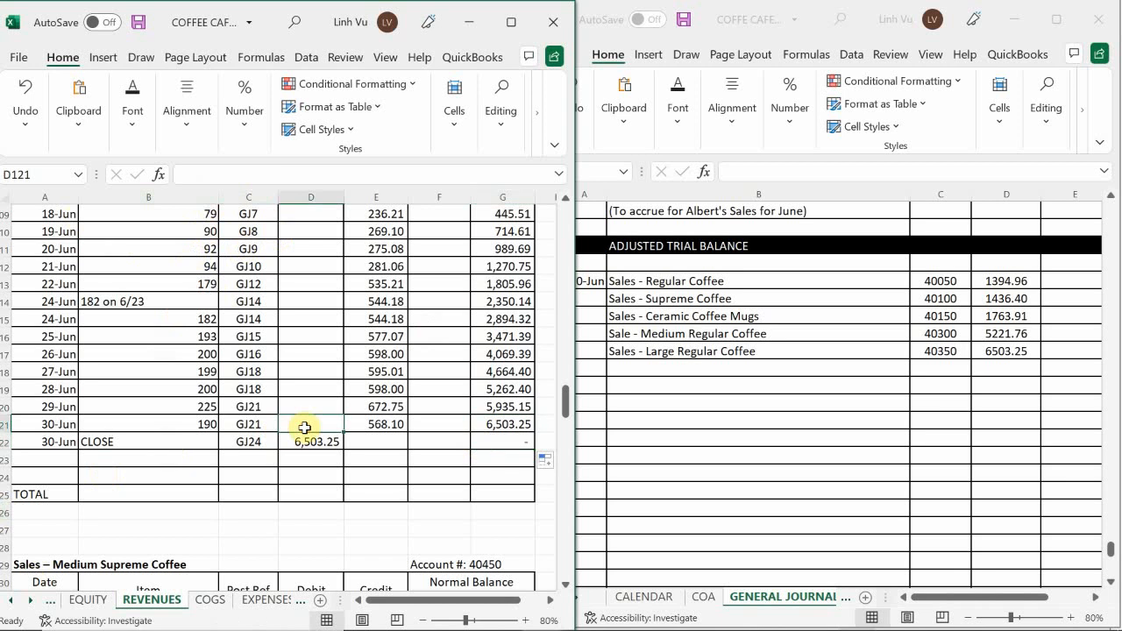
Enter "Sales - Medium Supreme Coffee" as the next account to close in journal cell B987.
{"action": "scroll", "coordinate": [304, 427], "scroll_direction": "down", "scroll_amount": 5}
{"action": "scroll", "coordinate": [305, 428], "scroll_direction": "down", "scroll_amount": 2}
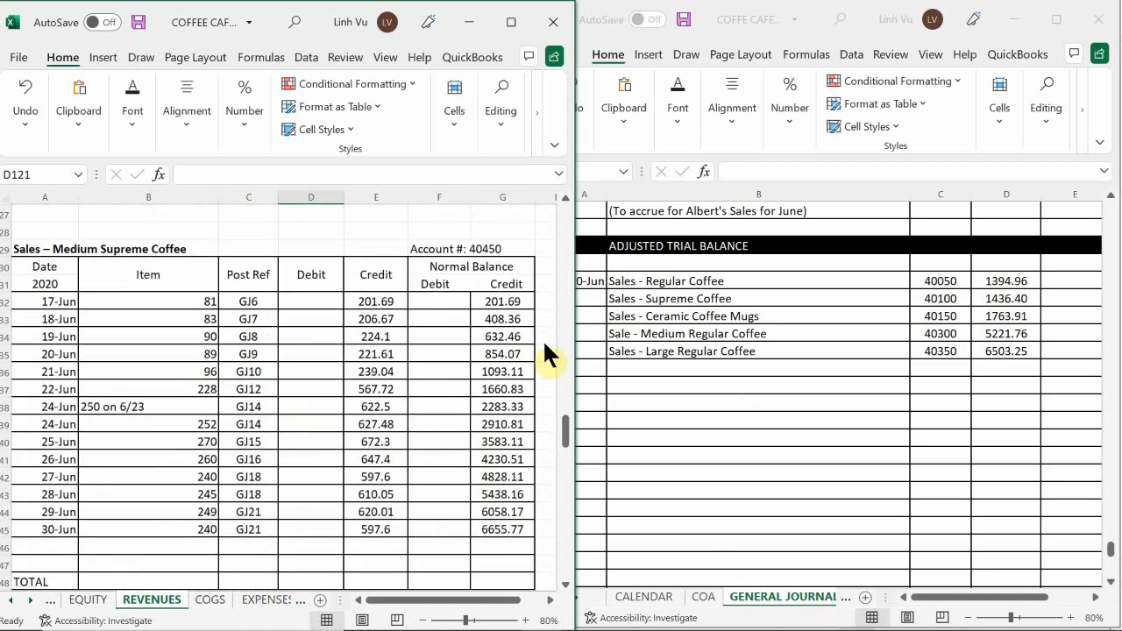
{"action": "left_click", "coordinate": [616, 365]}
{"action": "left_click", "coordinate": [617, 365]}
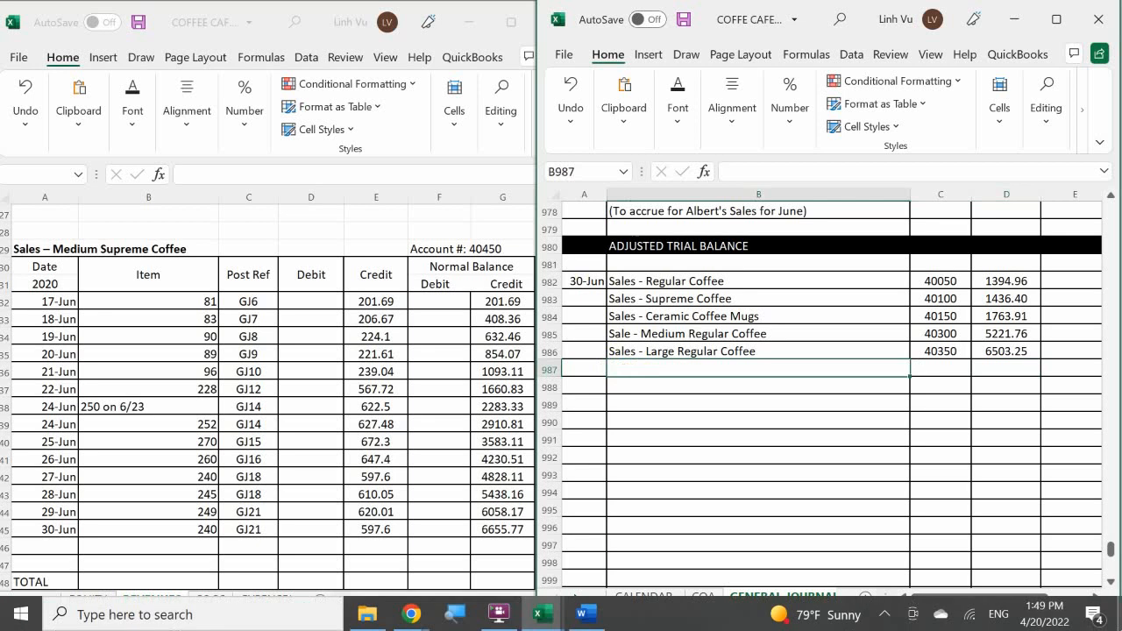
{"action": "type", "text": "Sales - <"}
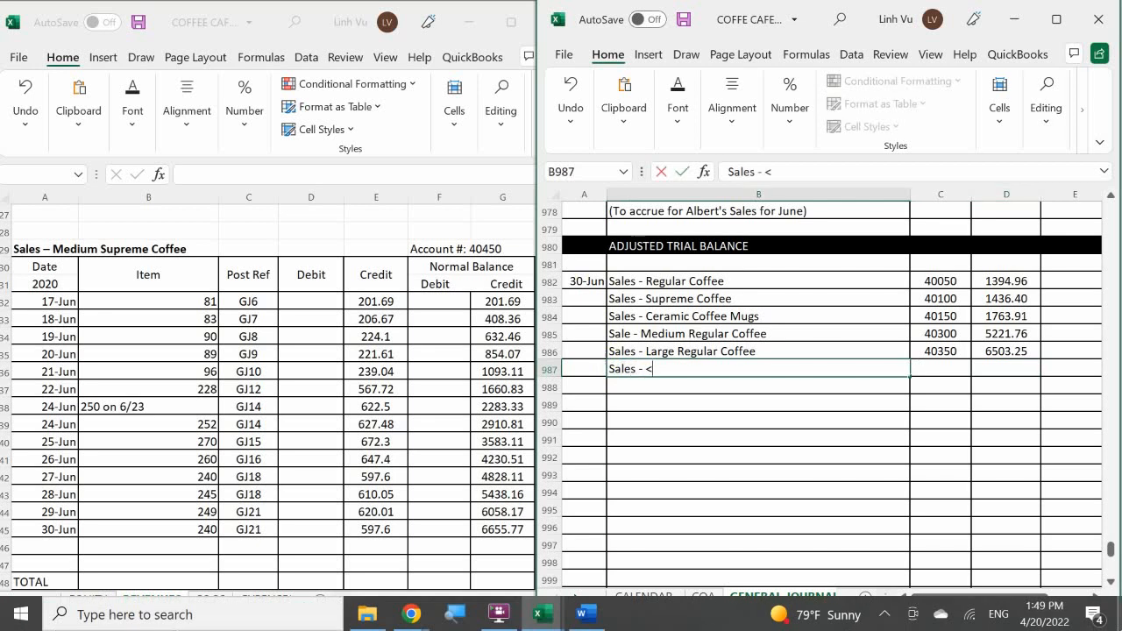
{"action": "key", "text": "BackSpace"}
{"action": "type", "text": "Medium "}
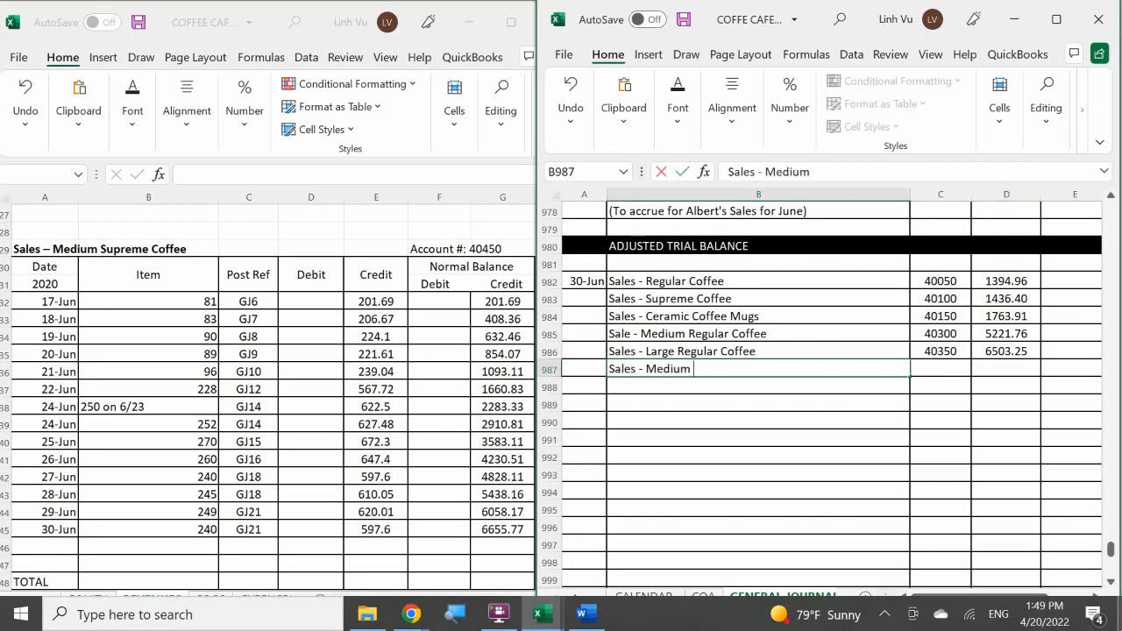
{"action": "type", "text": "Supreme Coffee"}
{"action": "key", "text": "Tab"}
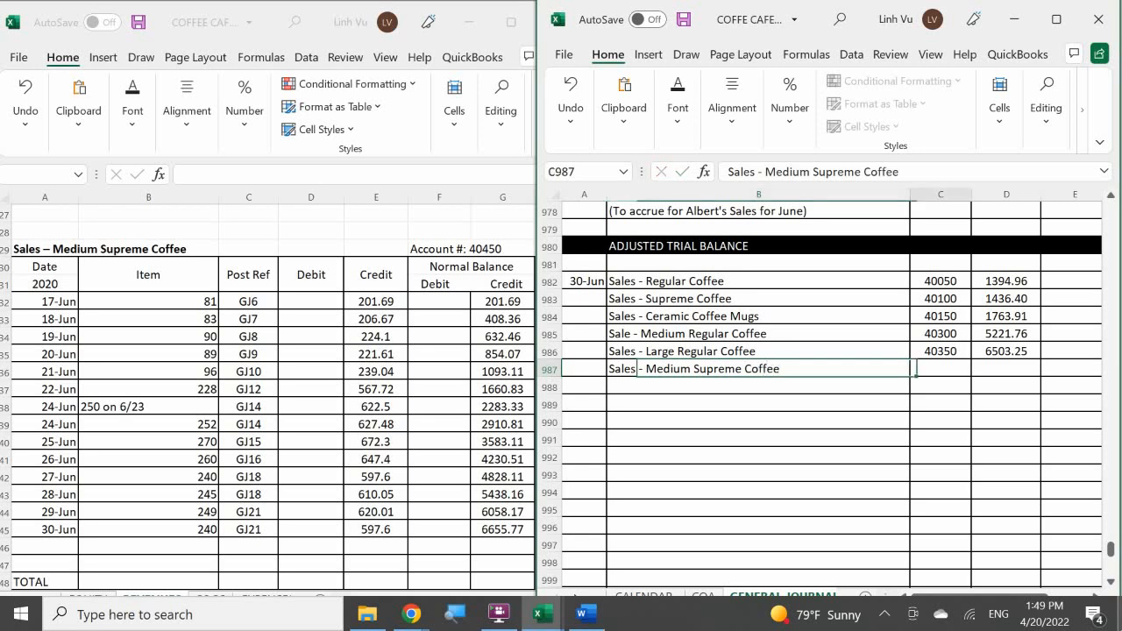
Enter post reference 40450 and debit 6655.77 for Sales - Medium Supreme Coffee in journal cells C987 and D987.
{"action": "type", "text": "4"}
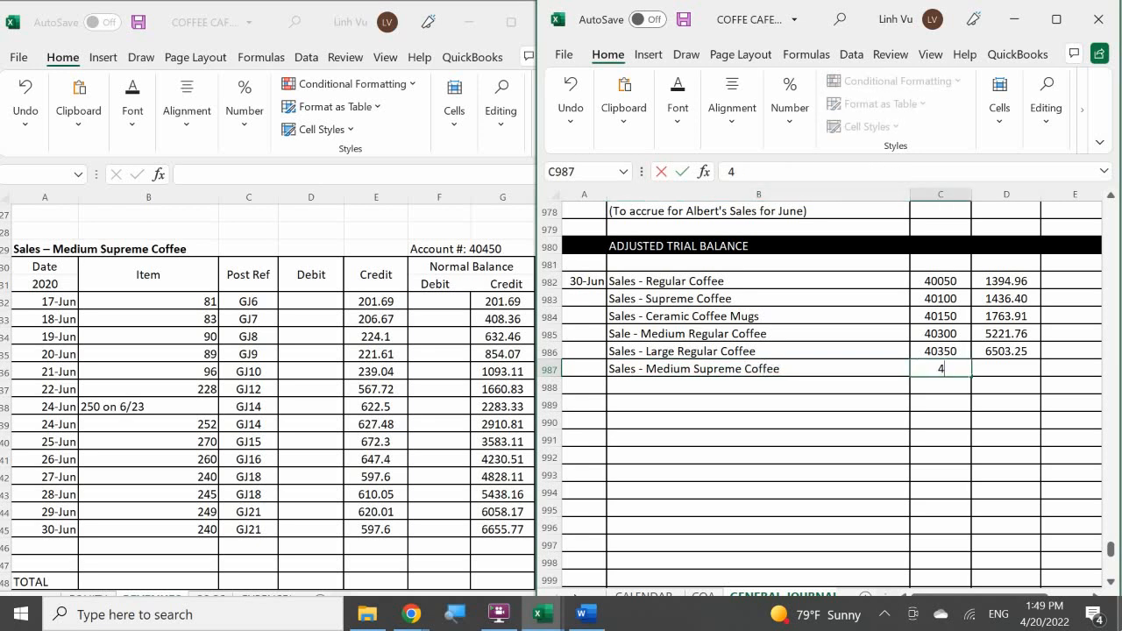
{"action": "type", "text": "0450"}
{"action": "key", "text": "Return"}
{"action": "key", "text": "Right"}
{"action": "key", "text": "Up"}
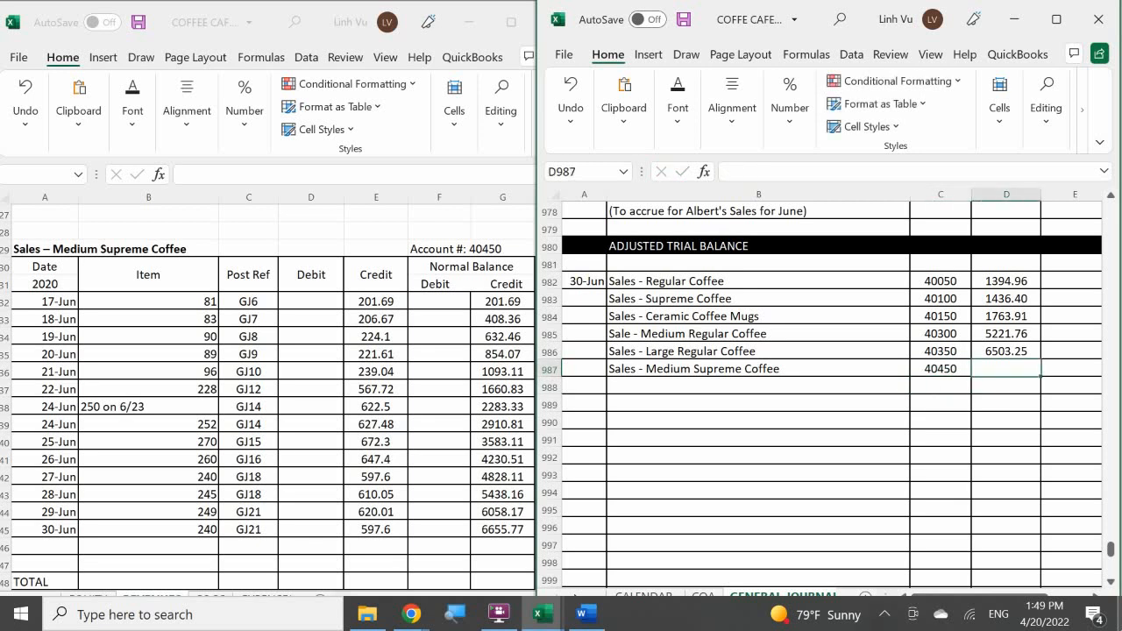
{"action": "type", "text": "6655."}
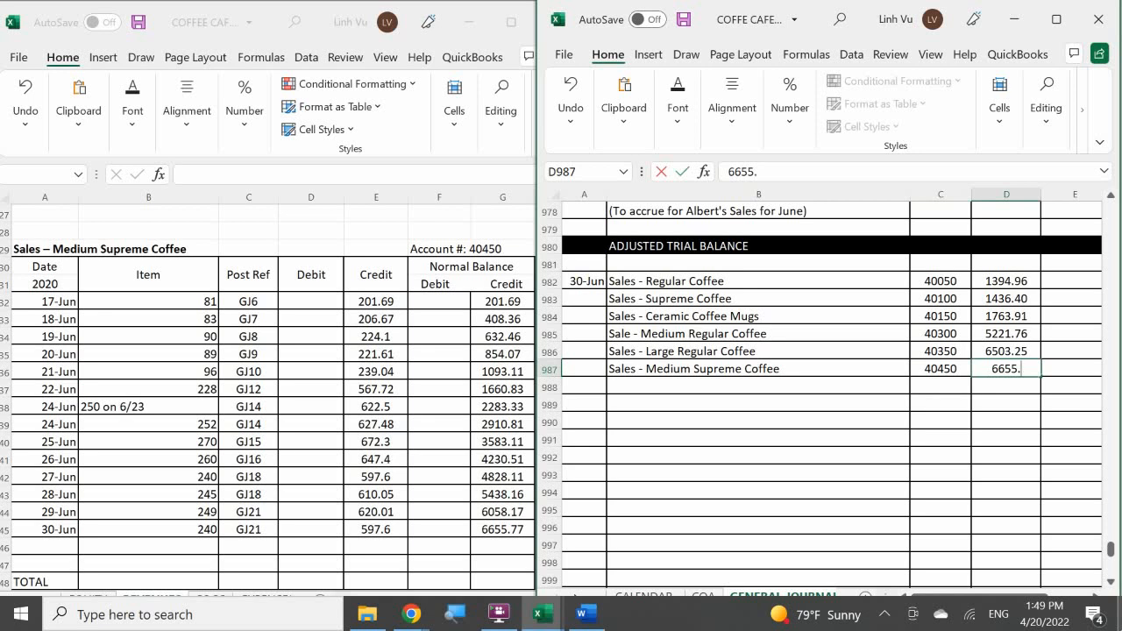
{"action": "type", "text": "77"}
{"action": "key", "text": "Return"}
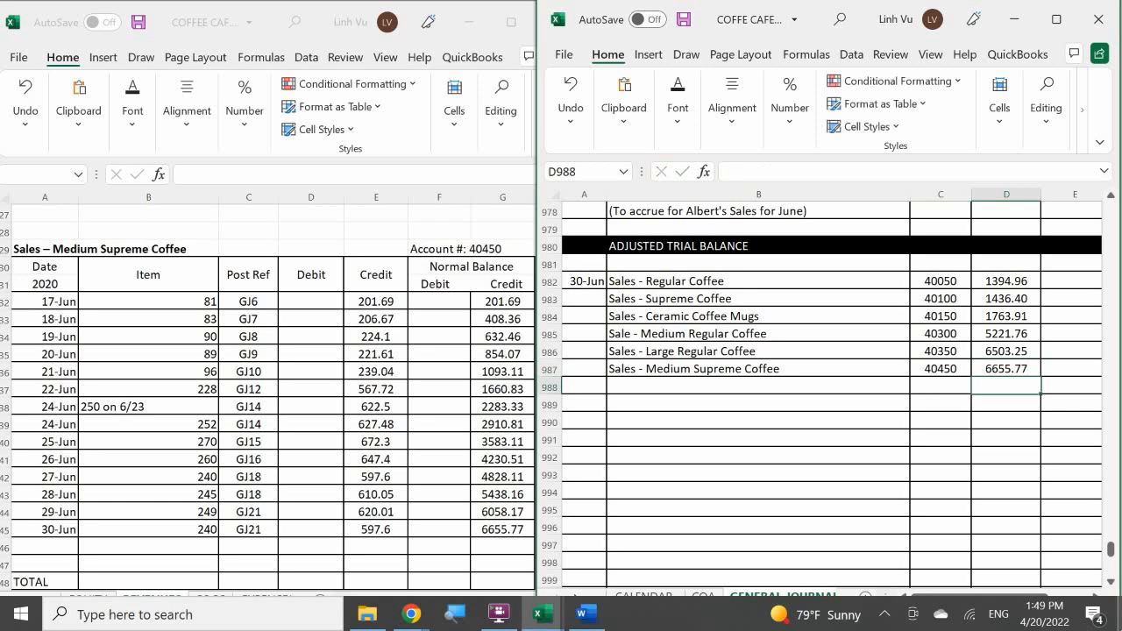
Add a closing row dated 6/30 with item CLOSE to row 146 of the Sales – Medium Supreme Coffee ledger account.
{"action": "left_click", "coordinate": [36, 557]}
{"action": "left_click", "coordinate": [36, 549]}
{"action": "type", "text": "6/30"}
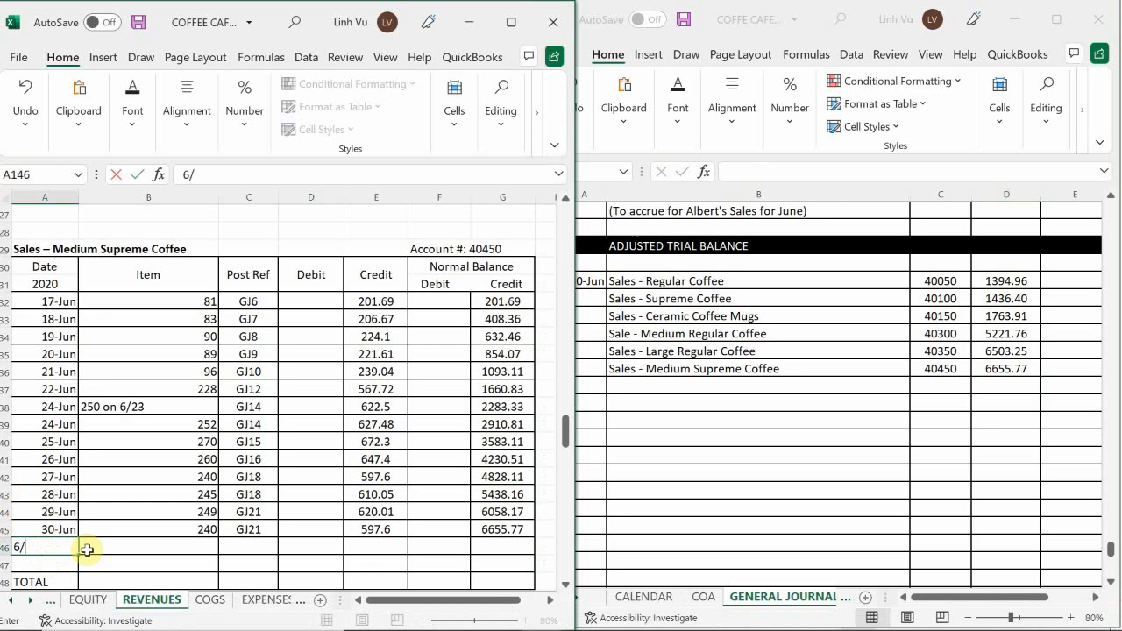
{"action": "key", "text": "Return"}
{"action": "left_click", "coordinate": [87, 549]}
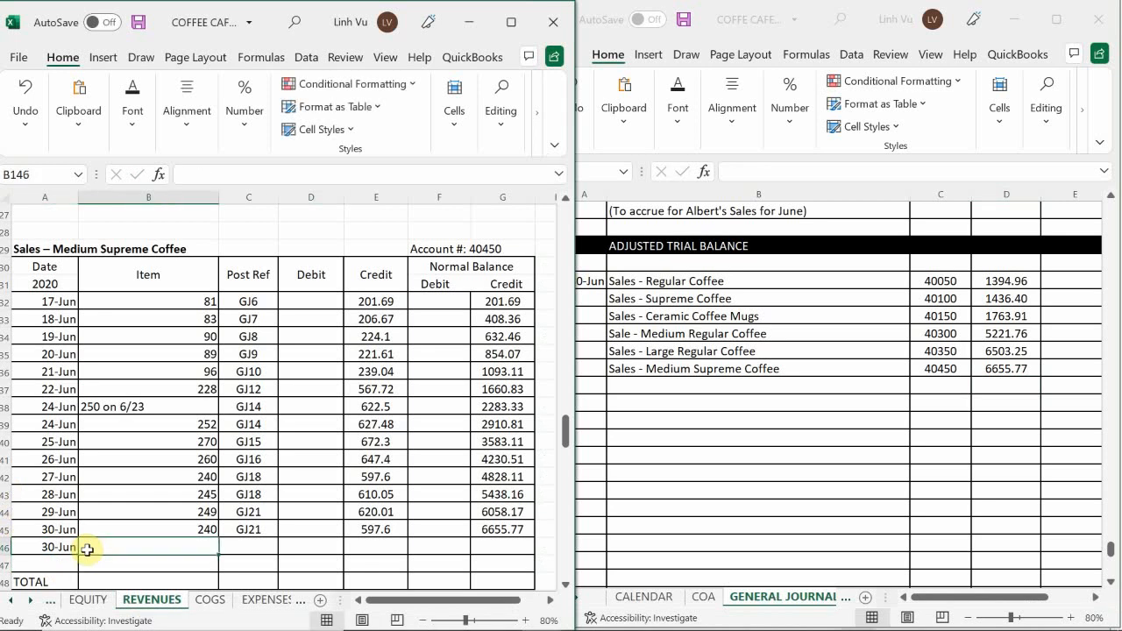
{"action": "type", "text": "CLOSE"}
{"action": "key", "text": "Tab"}
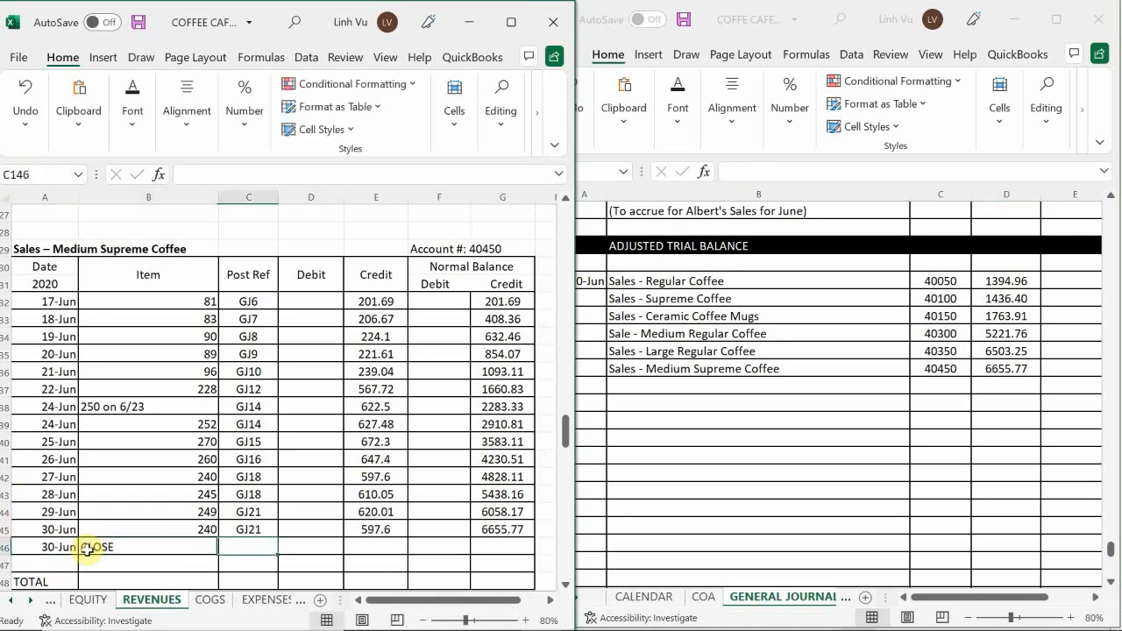
Enter post reference GJ24 and closing debit 6655.77 in ledger cells C146 and D146 of the Medium Supreme Coffee account.
{"action": "type", "text": "GK"}
{"action": "key", "text": "BackSpace"}
{"action": "type", "text": "J21"}
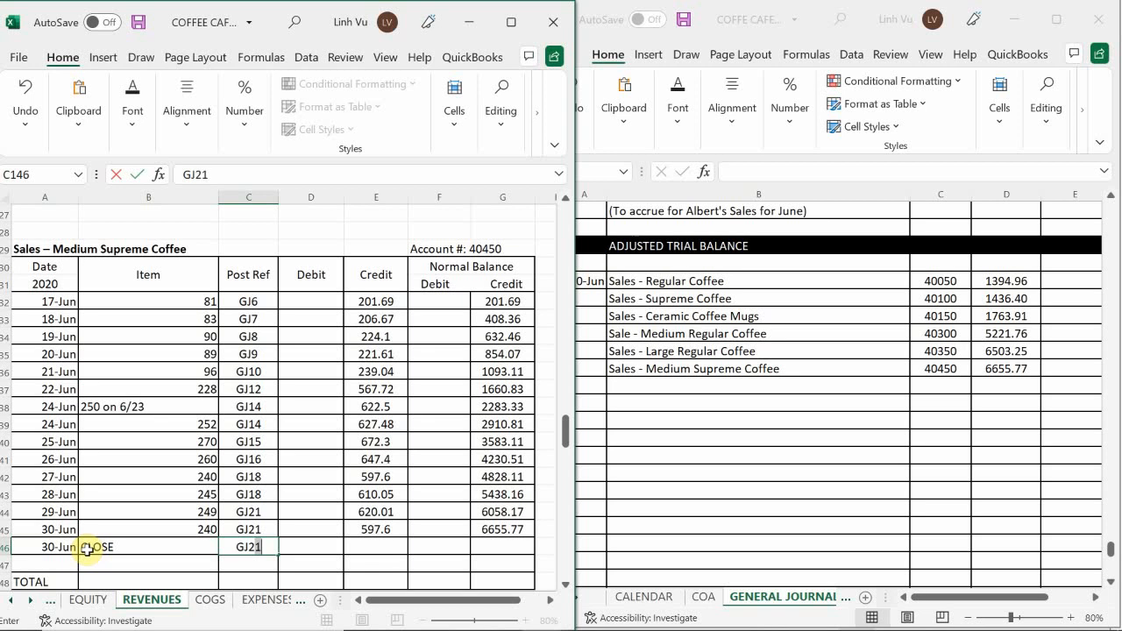
{"action": "key", "text": "BackSpace"}
{"action": "type", "text": "4"}
{"action": "key", "text": "Return"}
{"action": "key", "text": "Right"}
{"action": "key", "text": "Up"}
{"action": "type", "text": "6"}
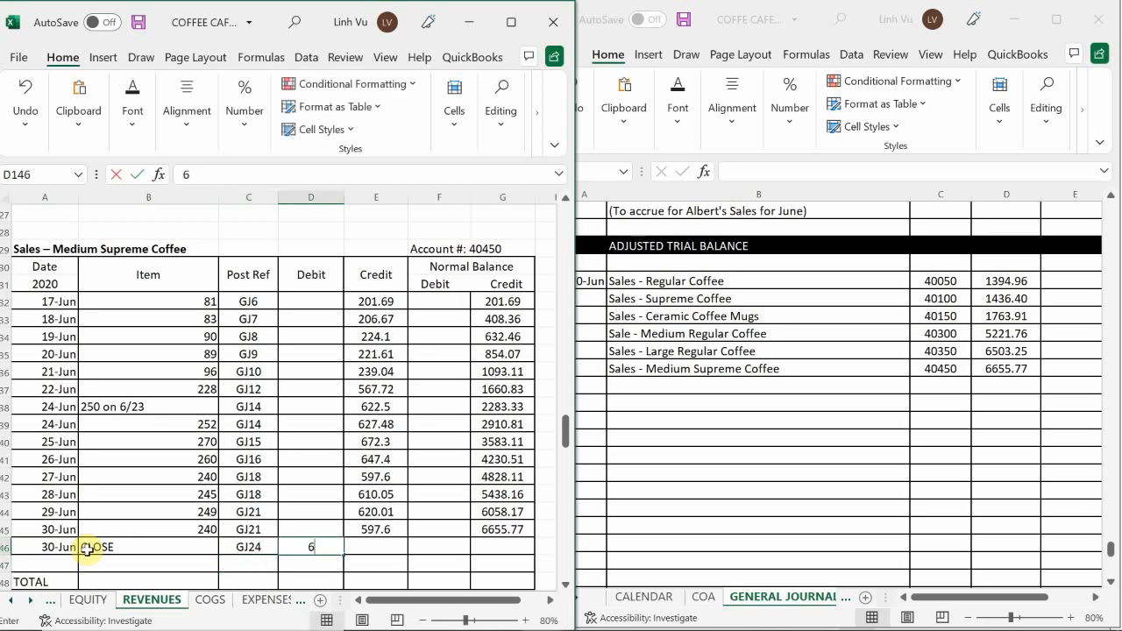
{"action": "type", "text": "655."}
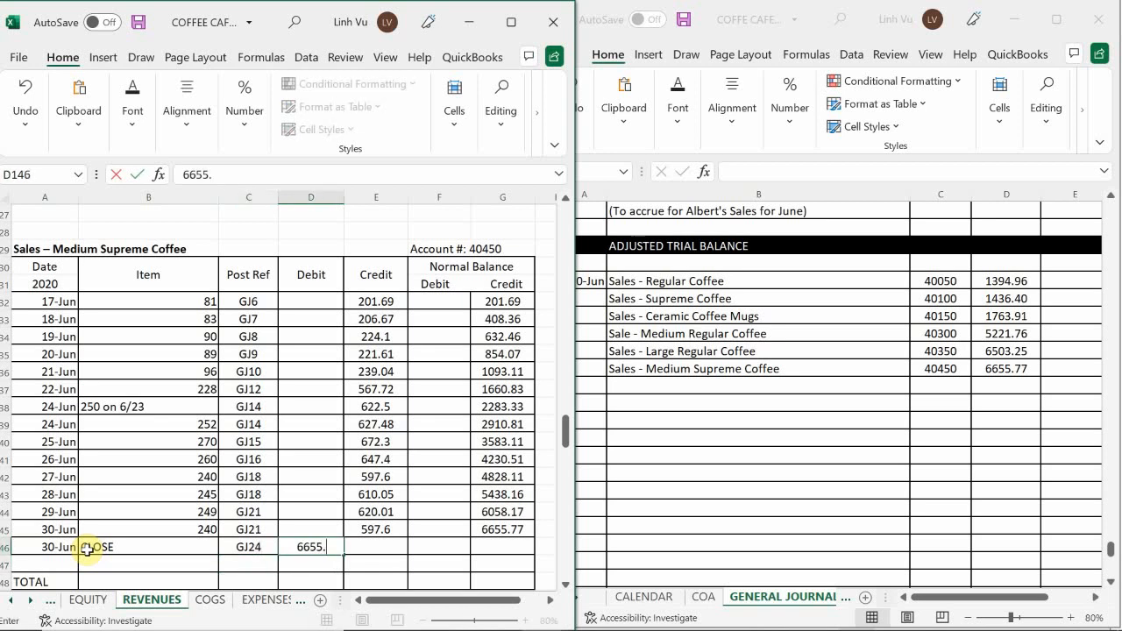
{"action": "type", "text": "77"}
{"action": "key", "text": "Return"}
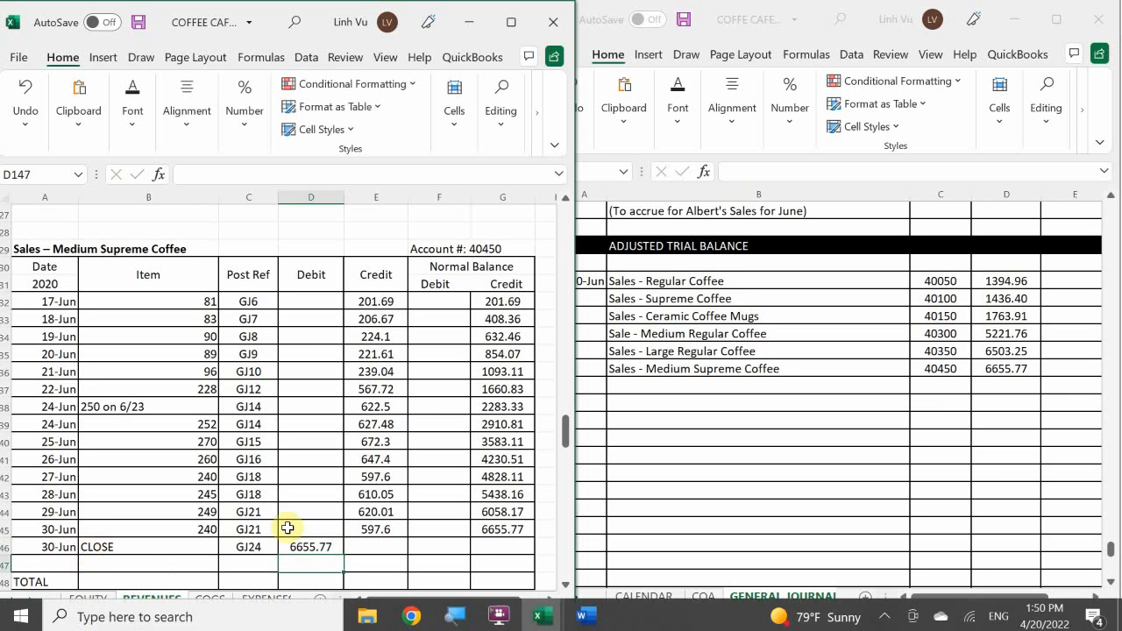
Extend the running credit balance formula from G145 to G146 in the Sales – Medium Supreme Coffee account.
{"action": "left_click", "coordinate": [508, 531]}
{"action": "left_click_drag", "start_coordinate": [533, 537], "coordinate": [533, 552]}
{"action": "left_click", "coordinate": [452, 479]}
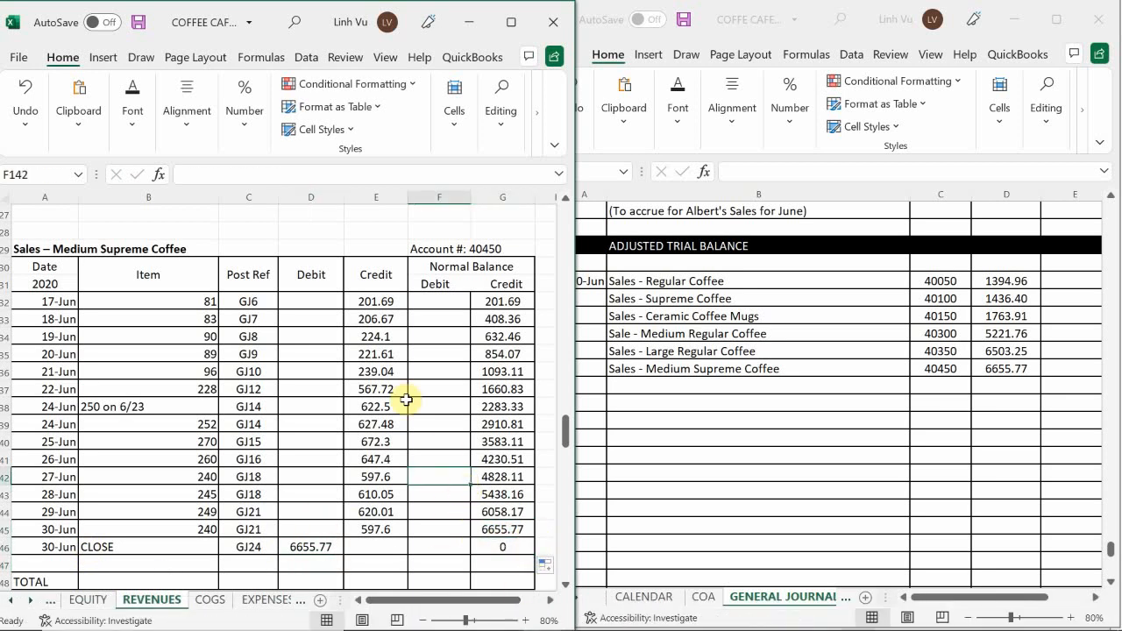
{"action": "scroll", "coordinate": [405, 400], "scroll_direction": "down", "scroll_amount": 1}
{"action": "scroll", "coordinate": [406, 400], "scroll_direction": "down", "scroll_amount": 5}
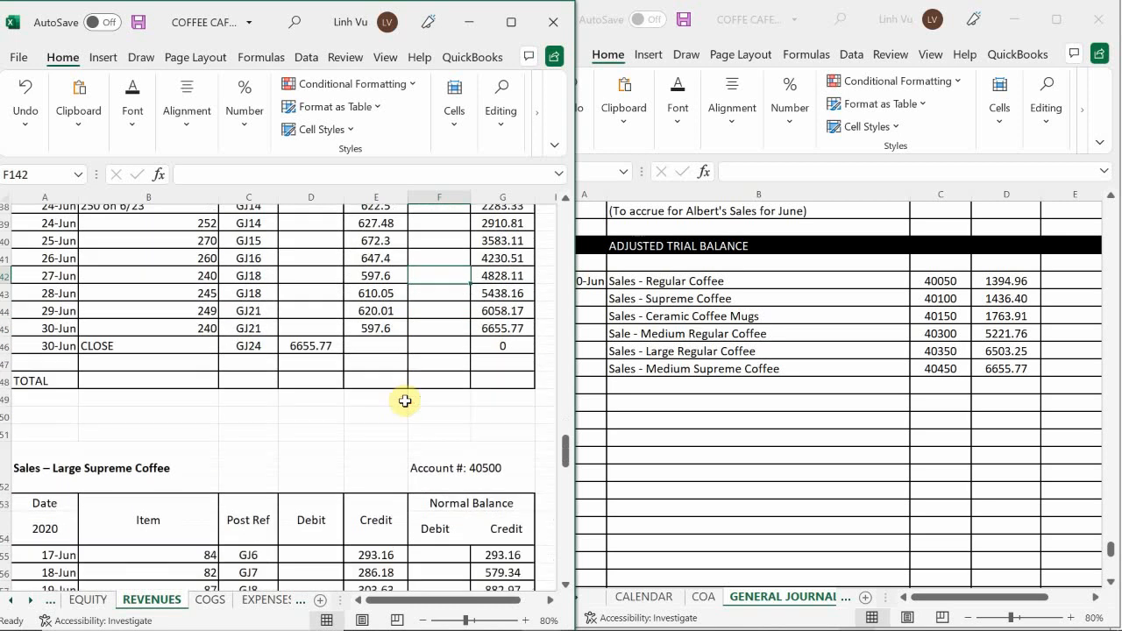
Enter the account title Sales - Large Supreme Coffee in cell B988 of the general journal.
{"action": "scroll", "coordinate": [406, 401], "scroll_direction": "down", "scroll_amount": 4}
{"action": "scroll", "coordinate": [406, 401], "scroll_direction": "up", "scroll_amount": 1}
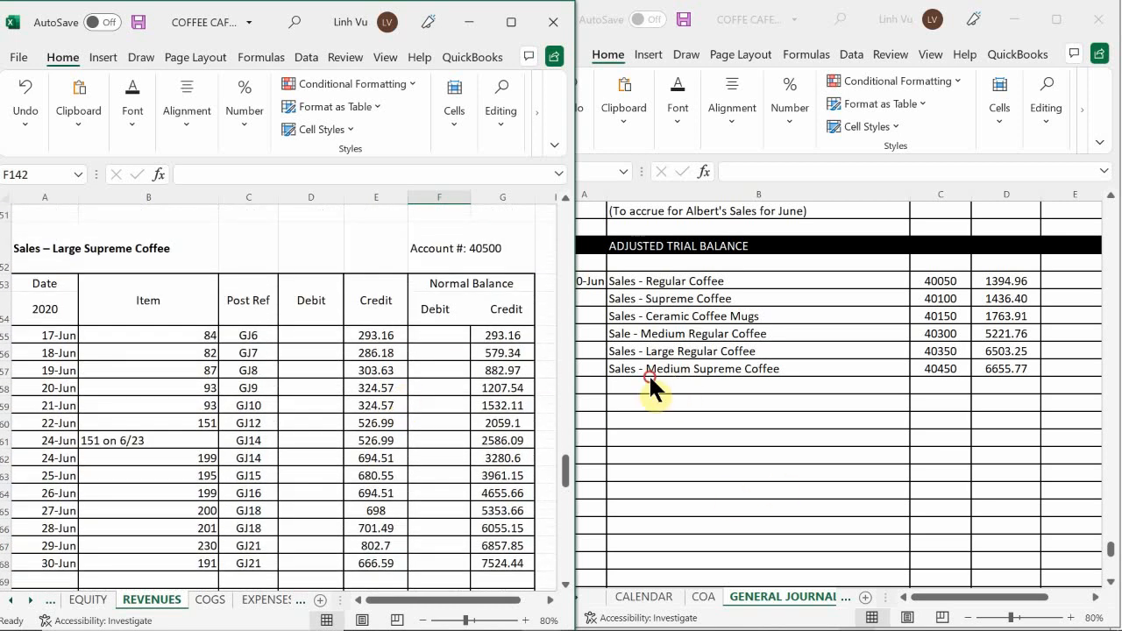
{"action": "left_click", "coordinate": [651, 380]}
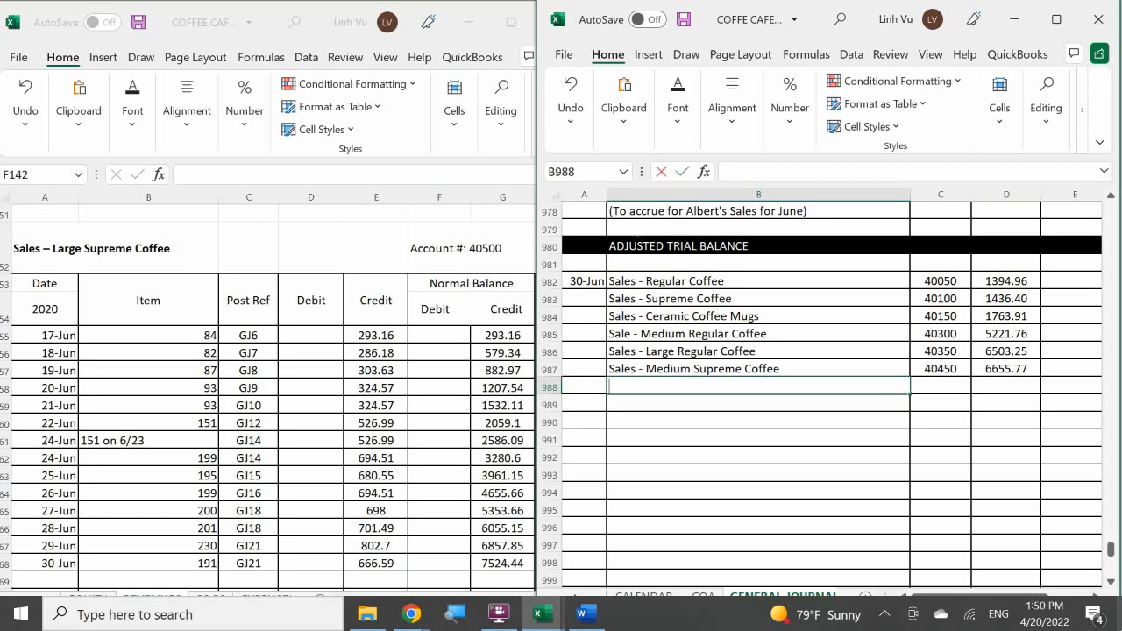
{"action": "type", "text": "Sales -"}
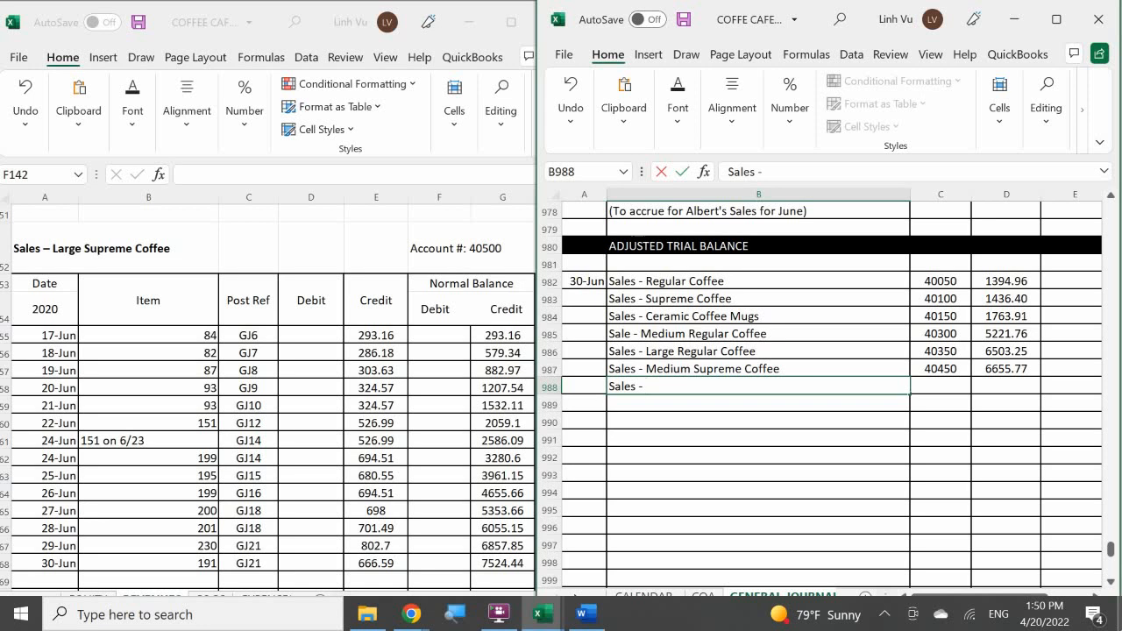
{"action": "type", "text": "La"}
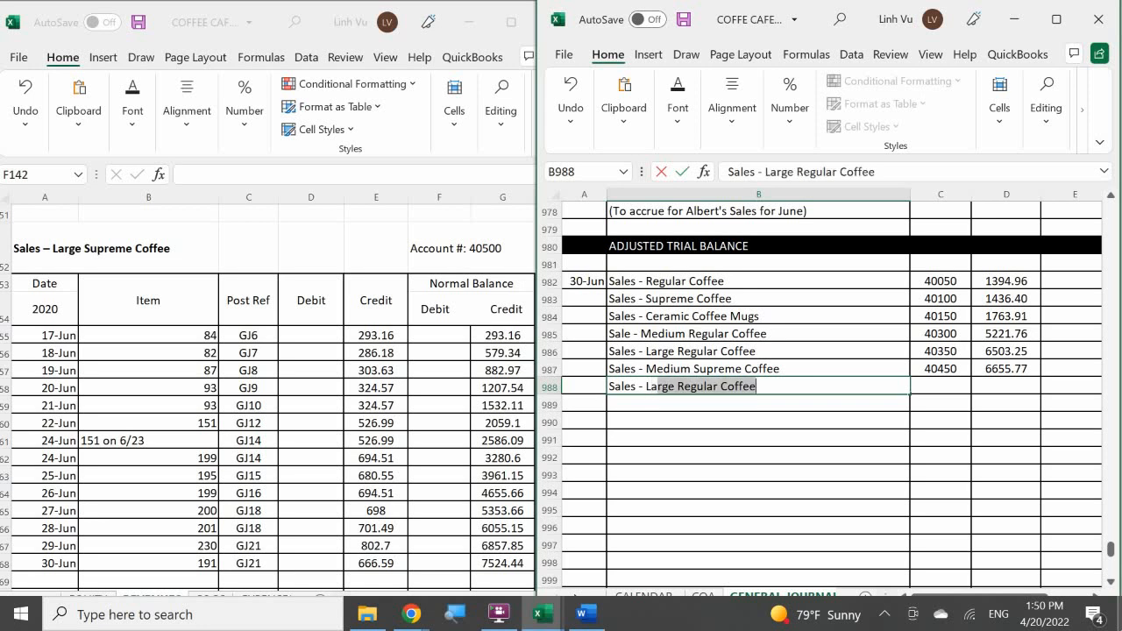
{"action": "type", "text": "rge Supreme Co"}
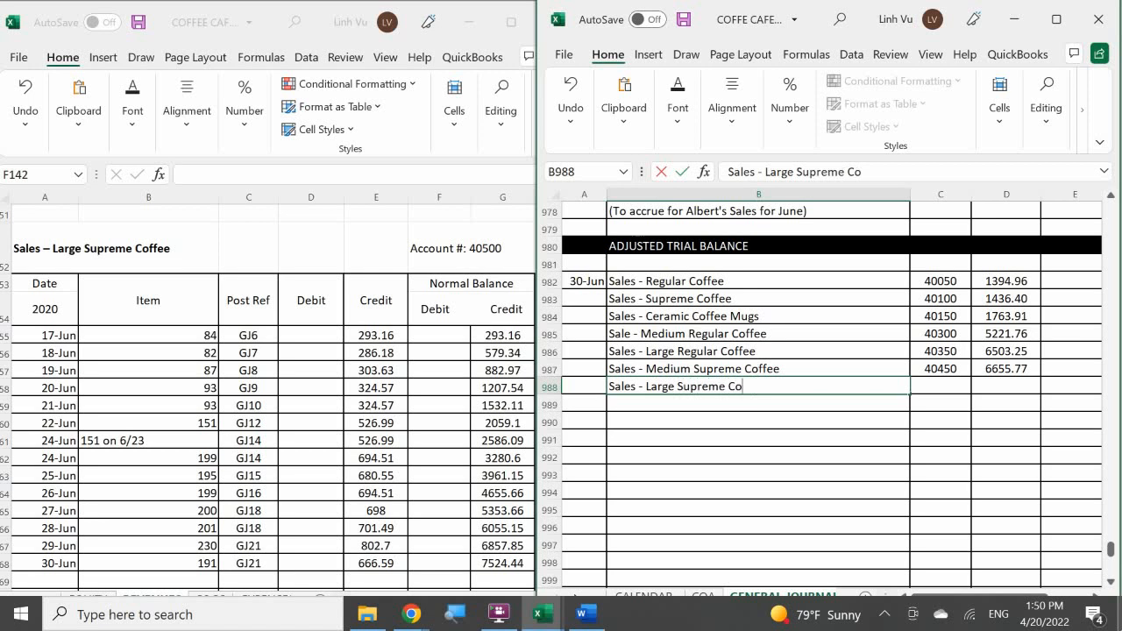
{"action": "type", "text": "ffee"}
{"action": "key", "text": "Tab"}
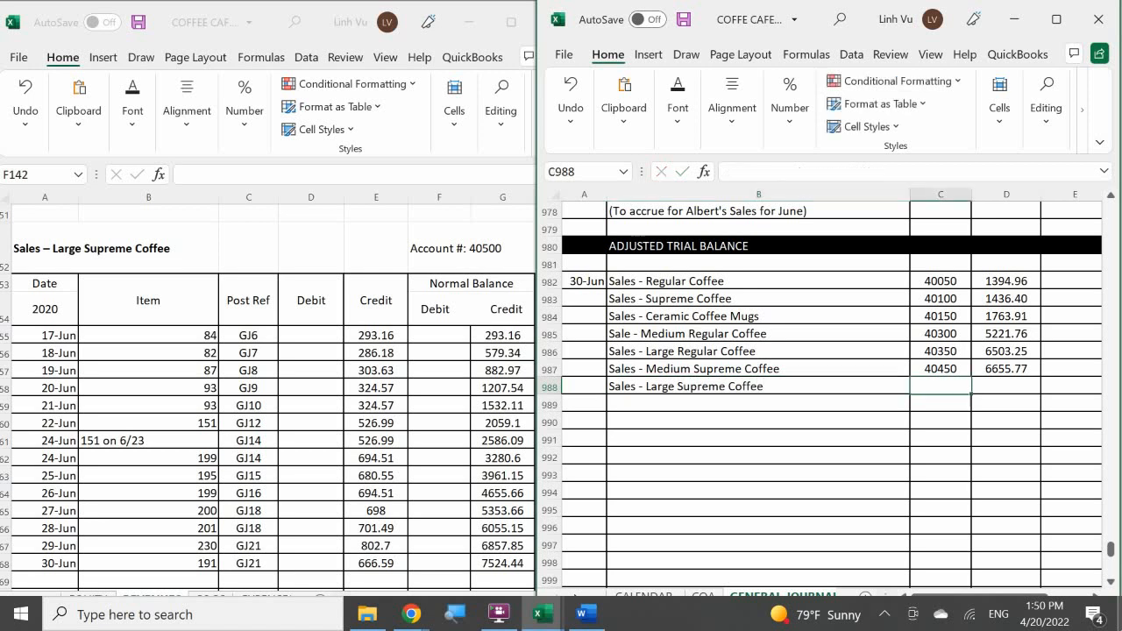
Enter post reference 40500 and debit 7524.44 for Sales - Large Supreme Coffee in journal cells C988 and D988.
{"action": "type", "text": "40500"}
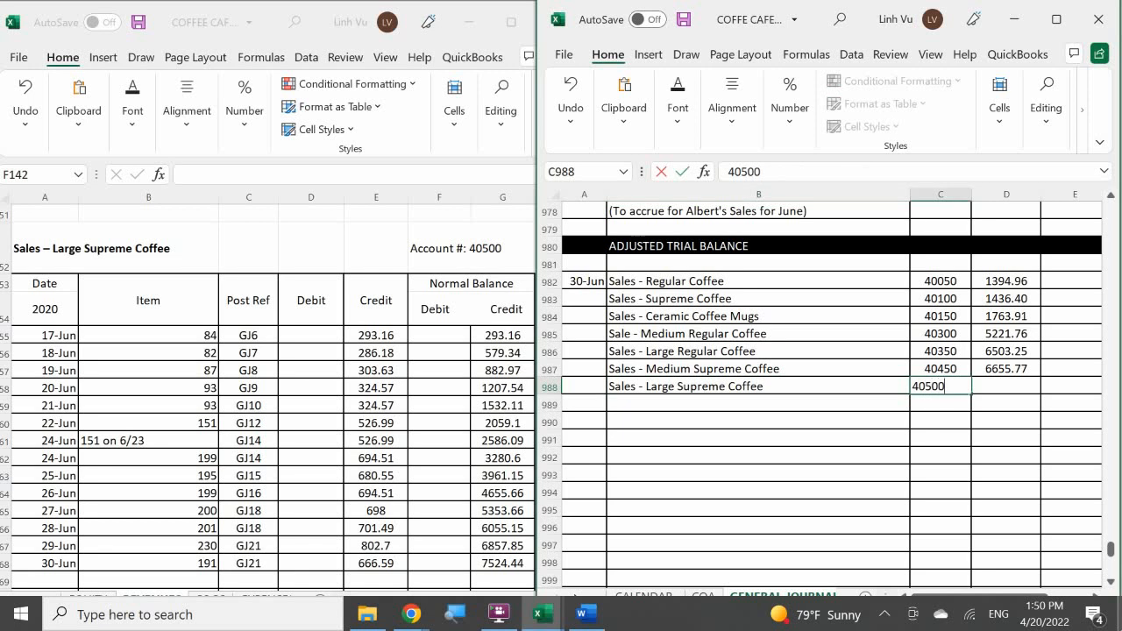
{"action": "key", "text": "Tab"}
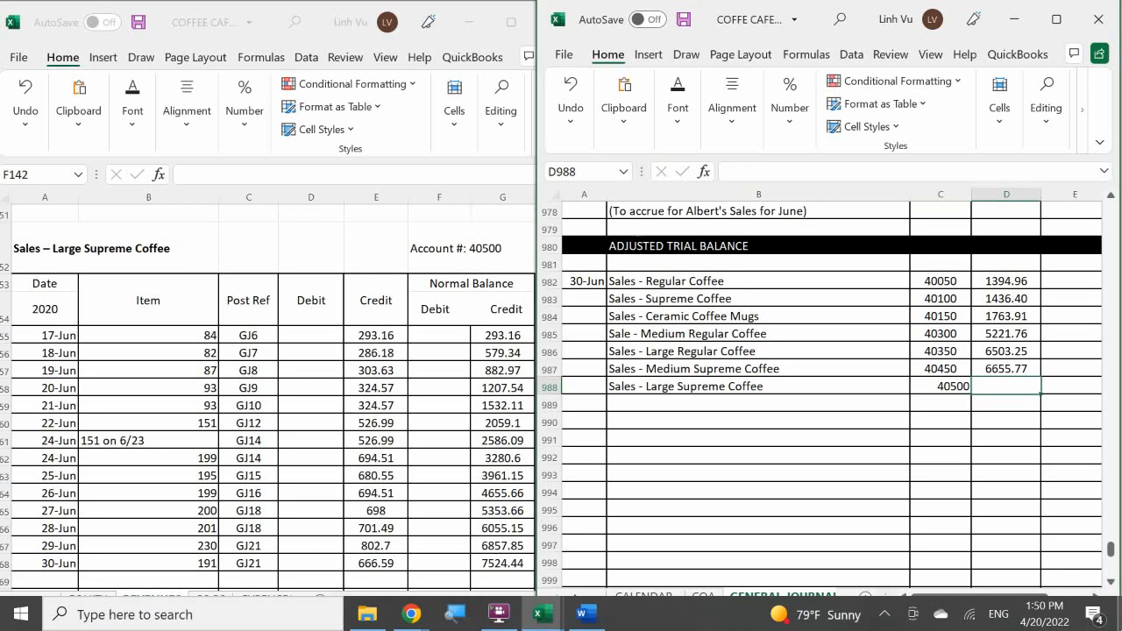
{"action": "type", "text": "75"}
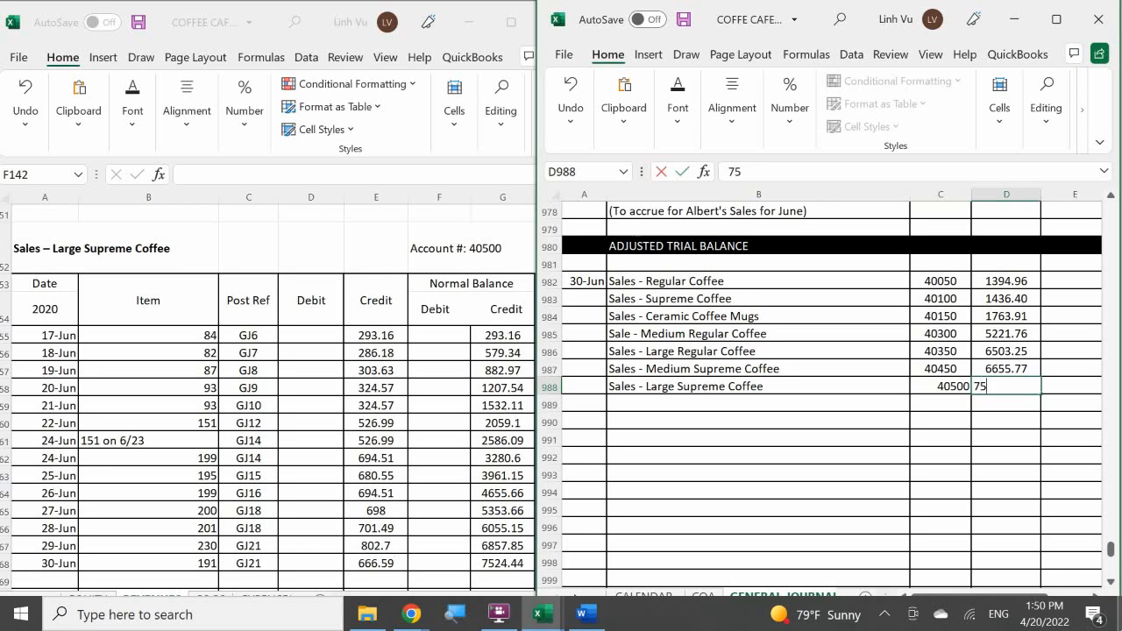
{"action": "type", "text": "24.44"}
{"action": "key", "text": "Return"}
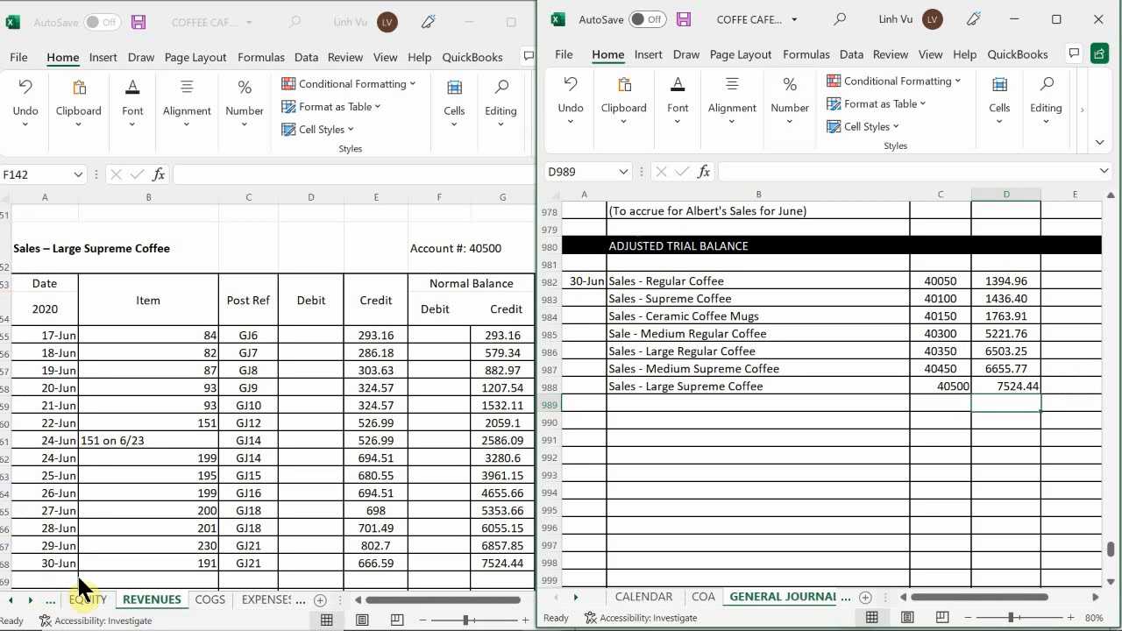
Add a closing row dated 6/30 with item CLOSE to row 169 of the Sales – Large Supreme Coffee ledger account.
{"action": "scroll", "coordinate": [92, 519], "scroll_direction": "down", "scroll_amount": 1}
{"action": "scroll", "coordinate": [89, 515], "scroll_direction": "up", "scroll_amount": 3}
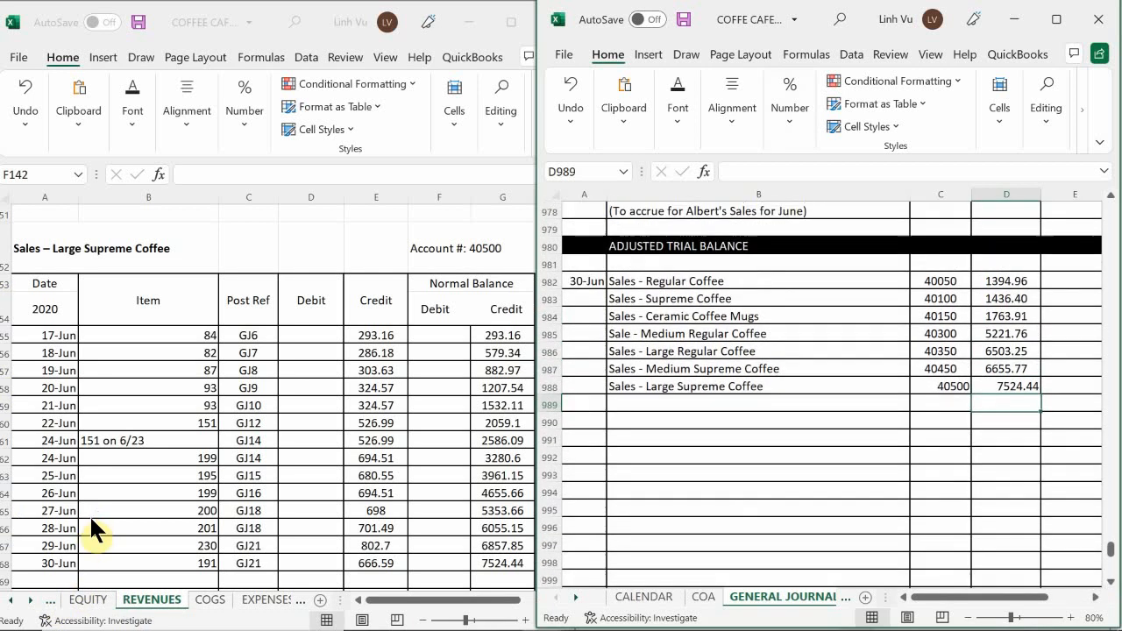
{"action": "left_click", "coordinate": [90, 514]}
{"action": "scroll", "coordinate": [90, 517], "scroll_direction": "down", "scroll_amount": 2}
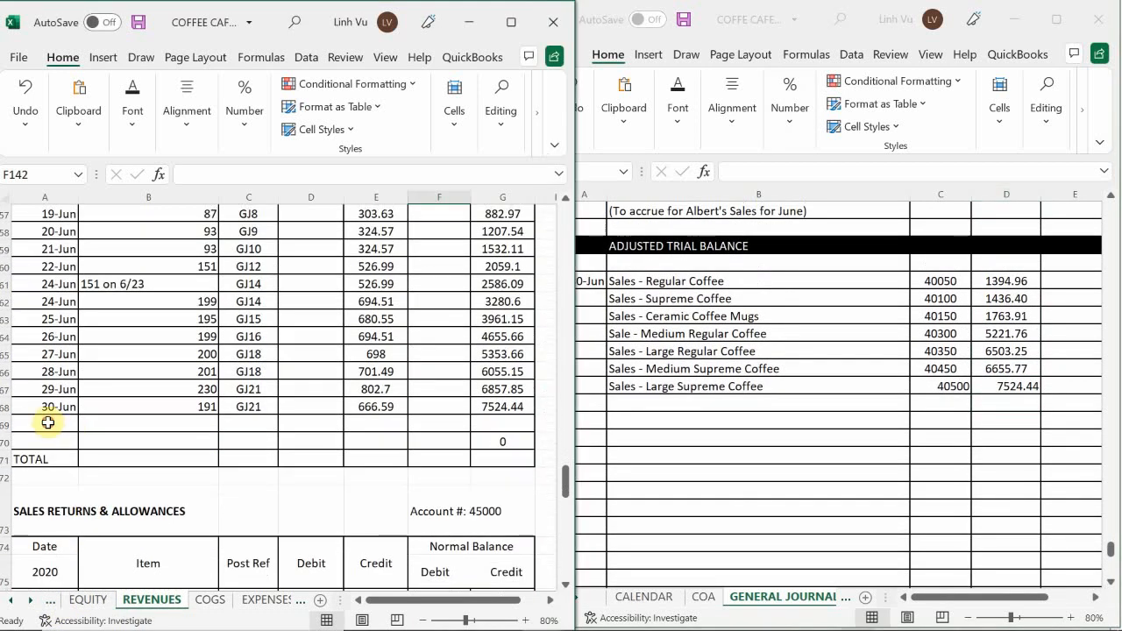
{"action": "left_click", "coordinate": [44, 425]}
{"action": "type", "text": "6/30"}
{"action": "key", "text": "Return"}
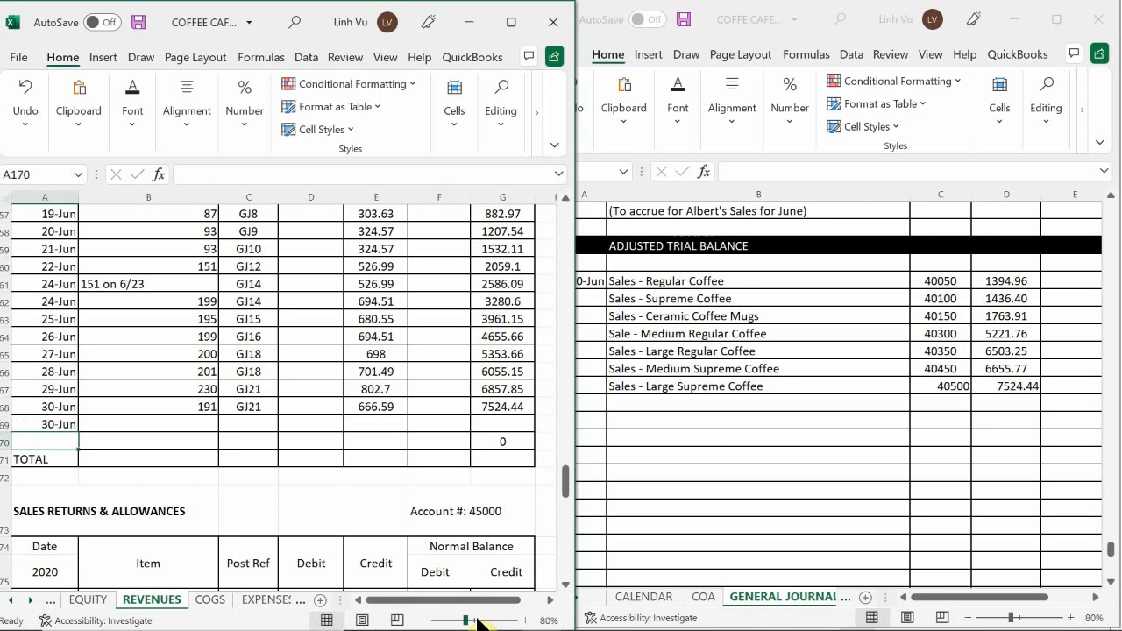
{"action": "key", "text": "Right"}
{"action": "key", "text": "Up"}
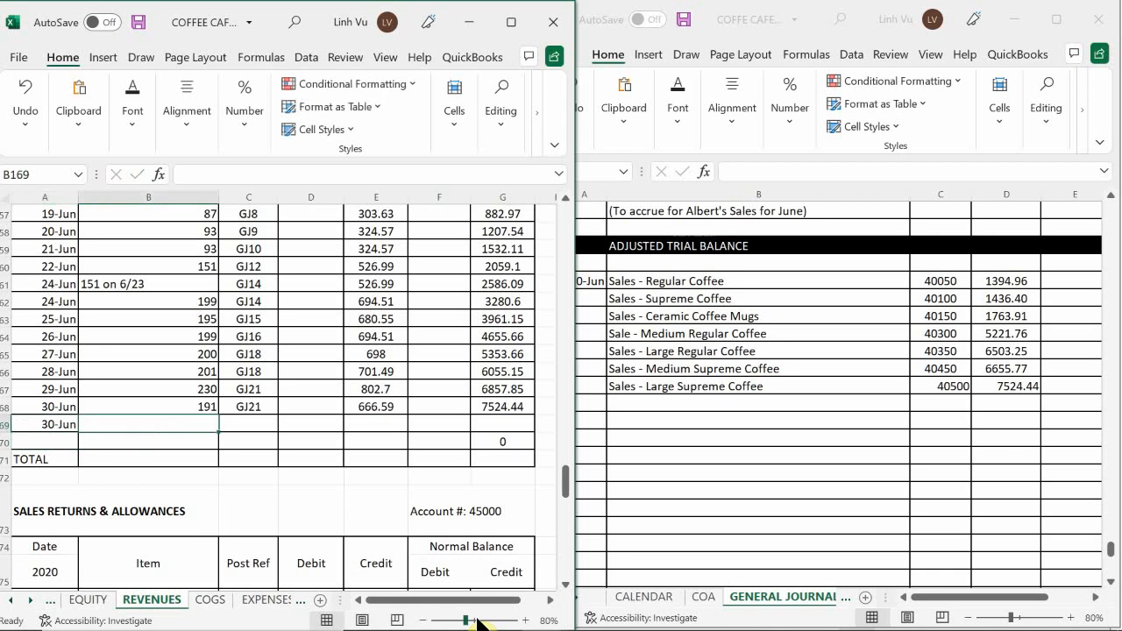
{"action": "type", "text": "CLOSE"}
{"action": "key", "text": "Tab"}
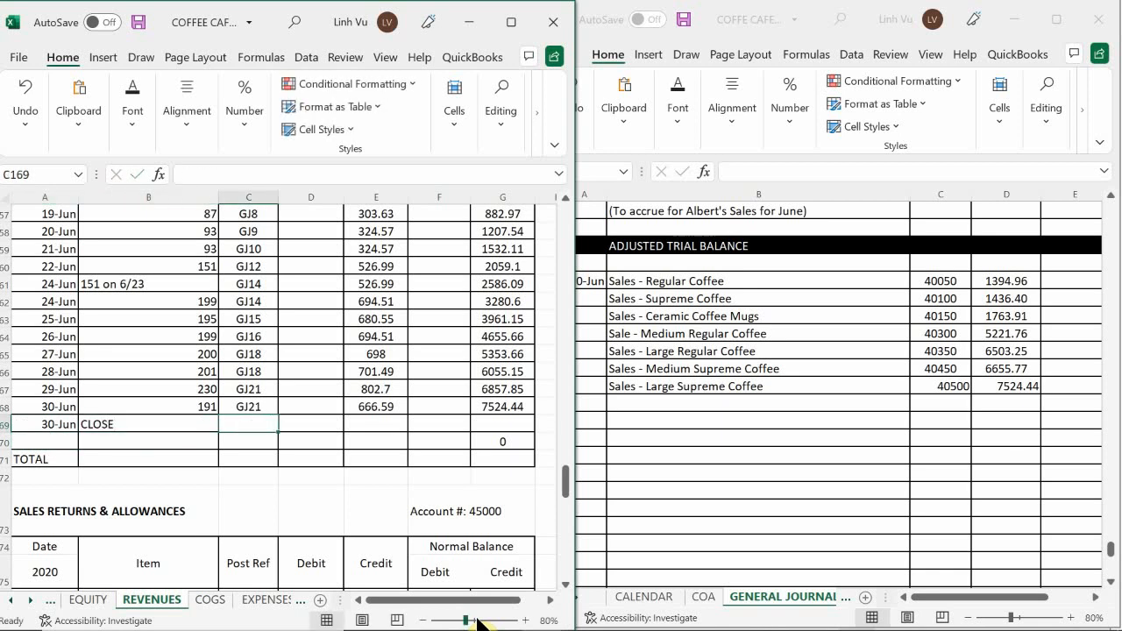
Enter post reference GJ24 and closing debit 7524.44 in ledger cells C169 and D169 of the Large Supreme Coffee account.
{"action": "type", "text": "GK2"}
{"action": "key", "text": "BackSpace"}
{"action": "key", "text": "BackSpace"}
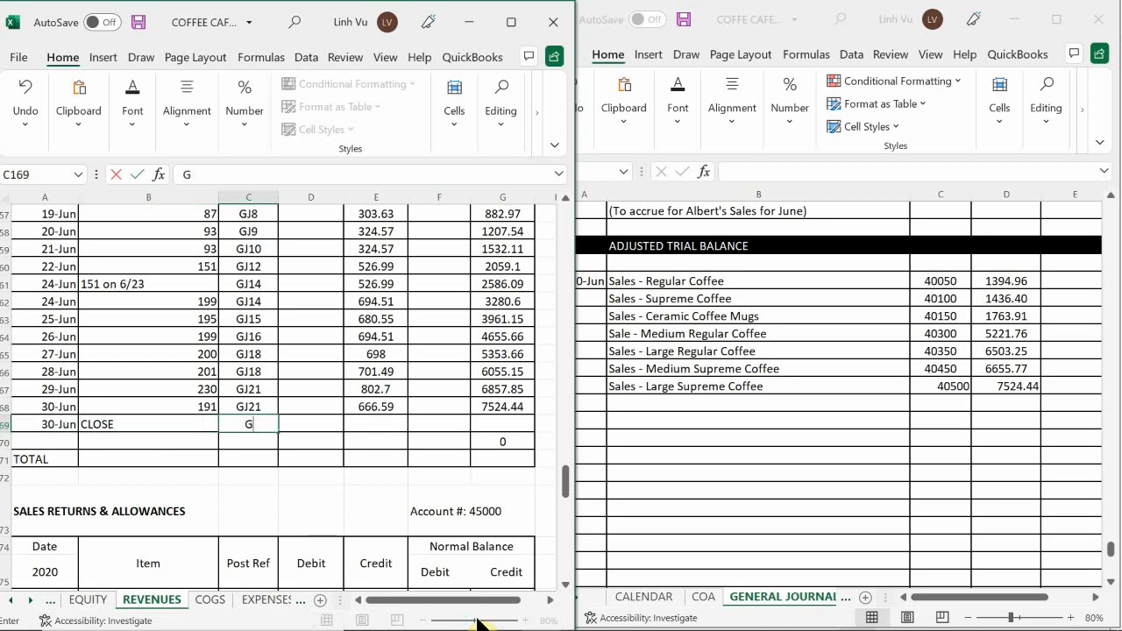
{"action": "type", "text": "J24"}
{"action": "key", "text": "Tab"}
{"action": "type", "text": "7524.44"}
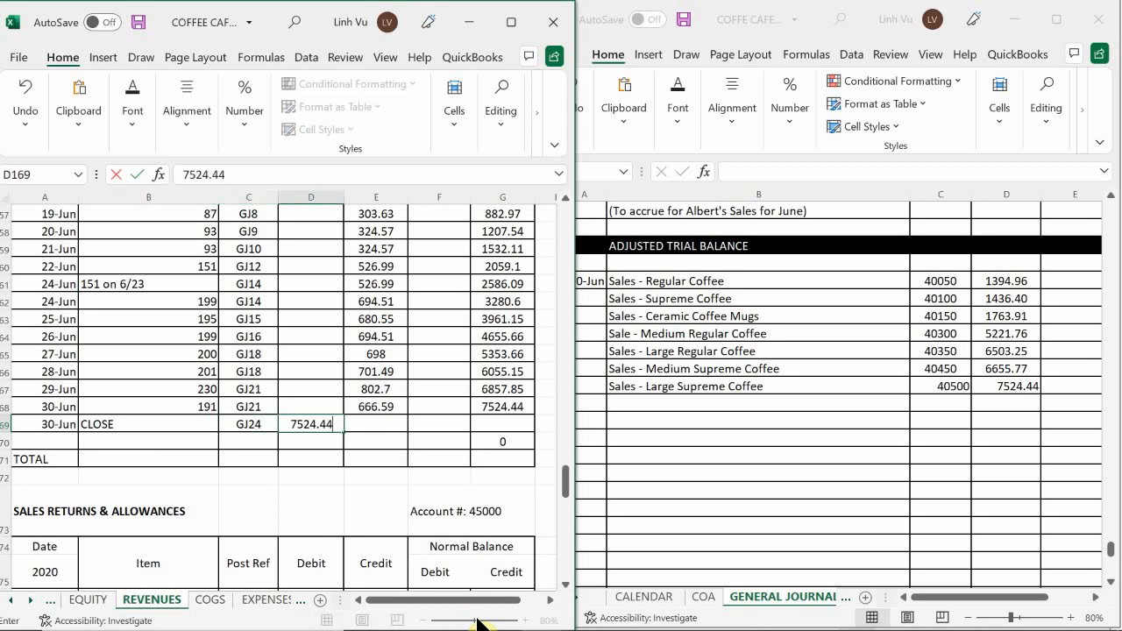
{"action": "key", "text": "Return"}
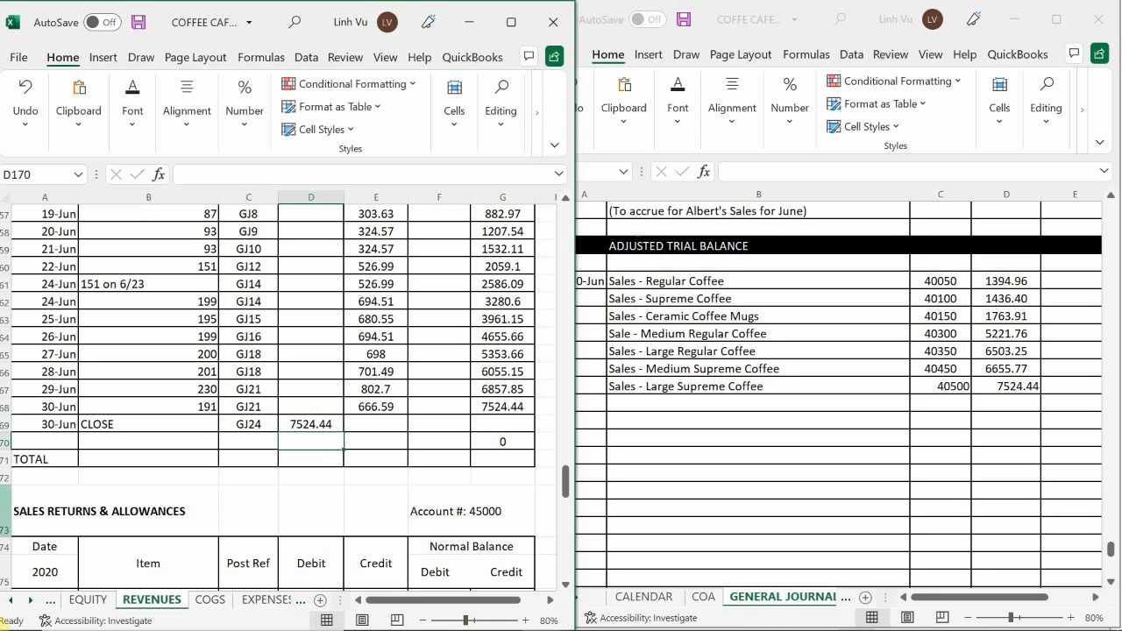
Extend the running credit balance formula from G168 to G169 in the Sales – Large Supreme Coffee account.
{"action": "left_click", "coordinate": [494, 406]}
{"action": "left_click_drag", "start_coordinate": [535, 415], "coordinate": [535, 431]}
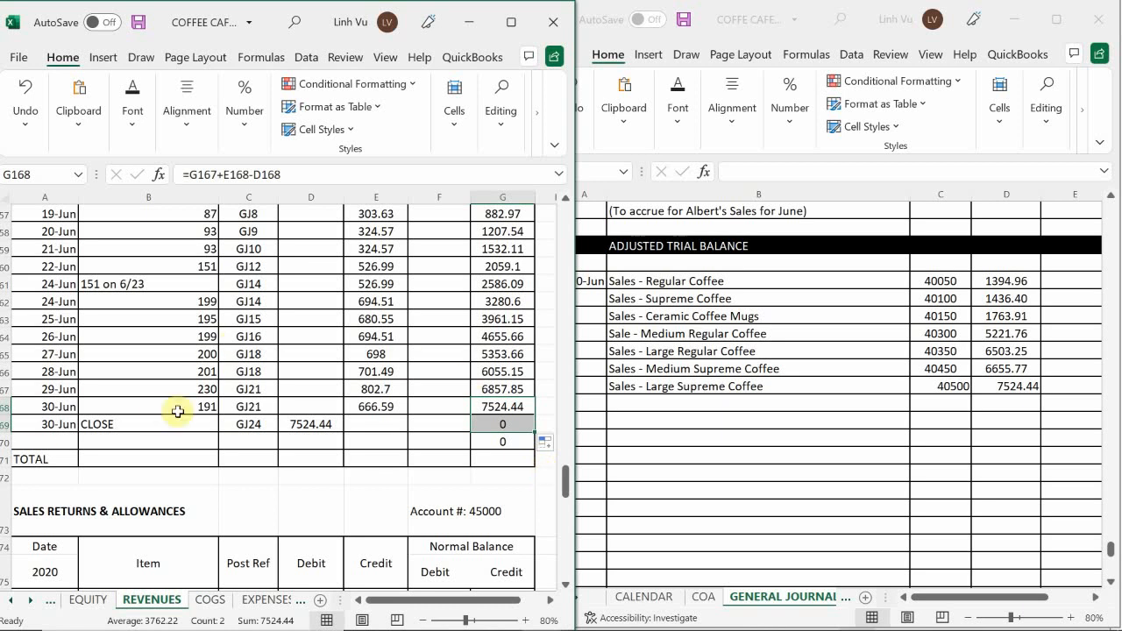
{"action": "left_click", "coordinate": [275, 459]}
Find the next revenue account with a credit balance and enter its title, Delivery Income, in journal cell B989.
{"action": "scroll", "coordinate": [276, 459], "scroll_direction": "down", "scroll_amount": 4}
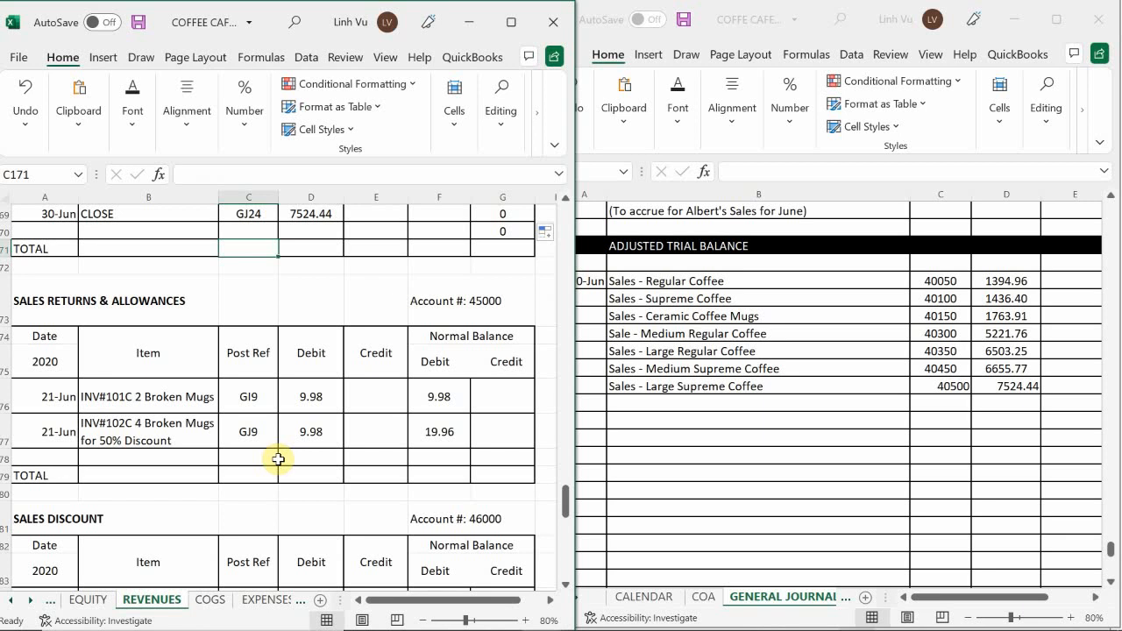
{"action": "scroll", "coordinate": [278, 443], "scroll_direction": "down", "scroll_amount": 3}
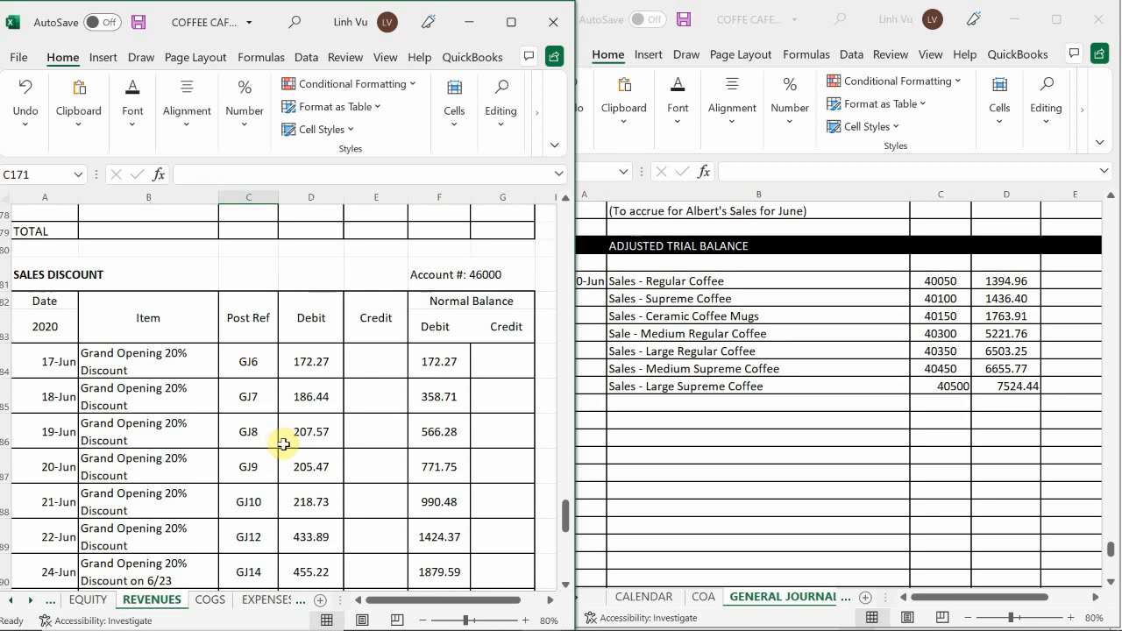
{"action": "scroll", "coordinate": [283, 444], "scroll_direction": "down", "scroll_amount": 5}
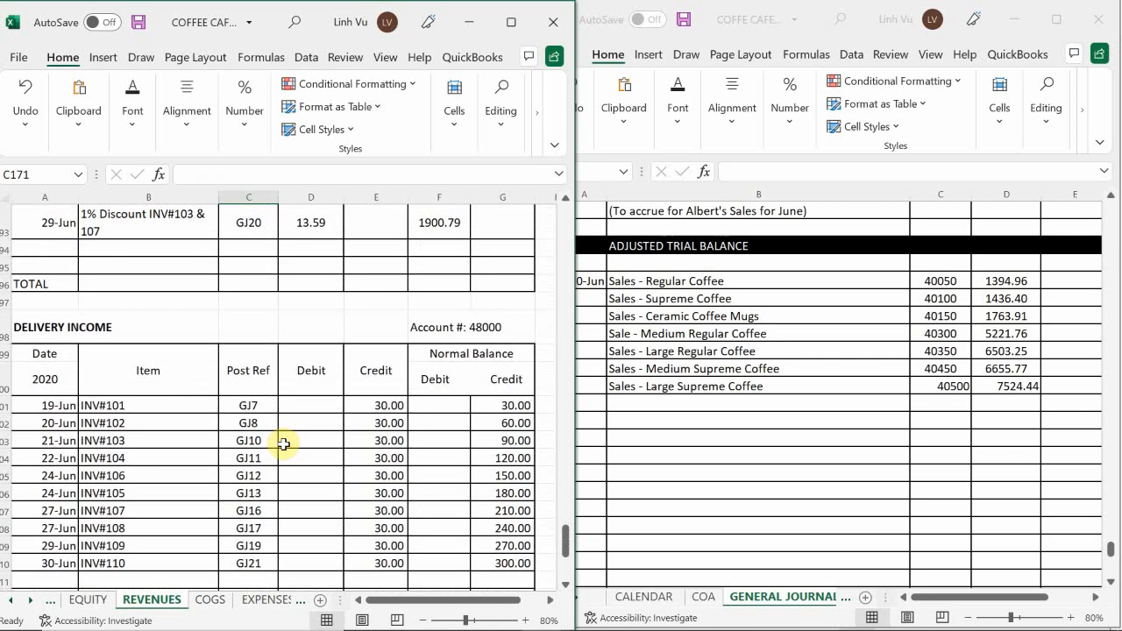
{"action": "scroll", "coordinate": [285, 446], "scroll_direction": "down", "scroll_amount": 1}
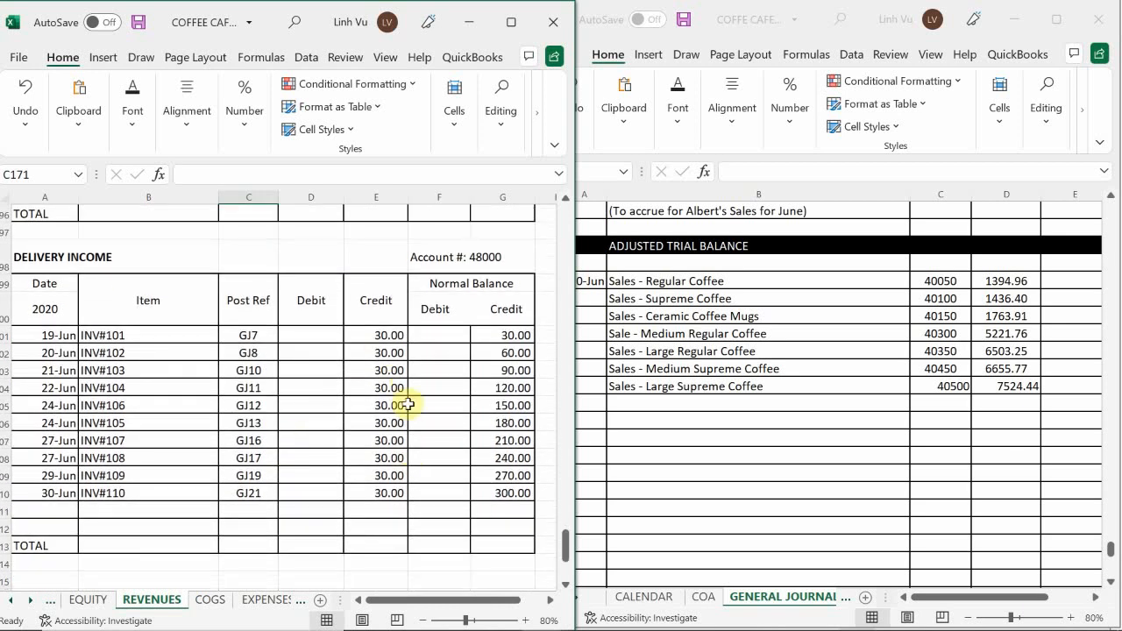
{"action": "scroll", "coordinate": [288, 426], "scroll_direction": "down", "scroll_amount": 1}
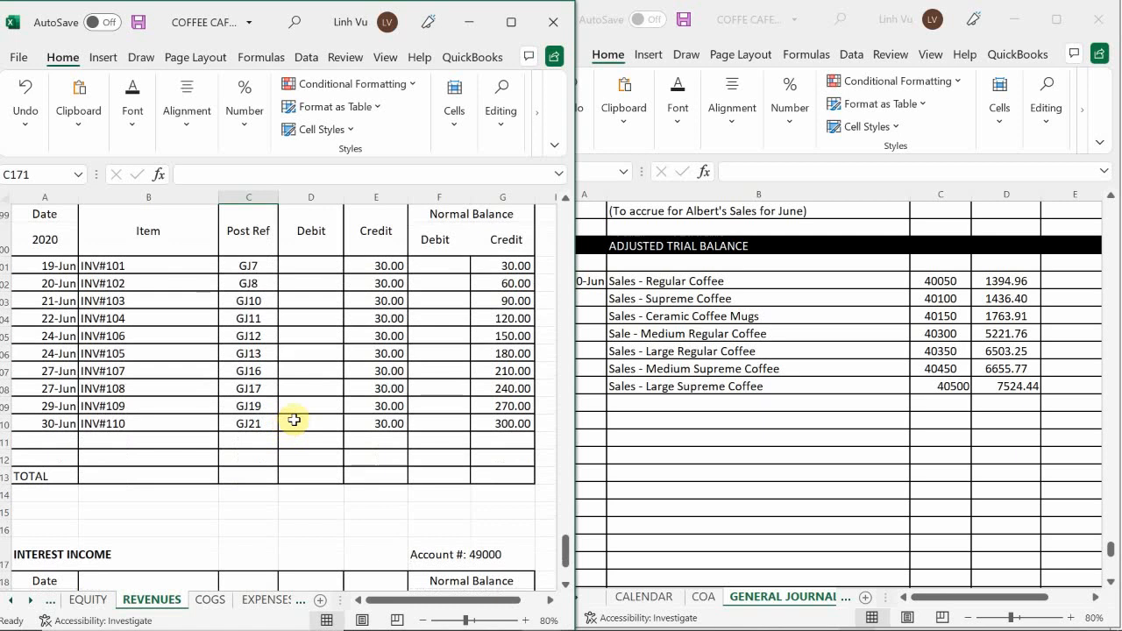
{"action": "left_click", "coordinate": [638, 403]}
{"action": "left_click", "coordinate": [638, 402]}
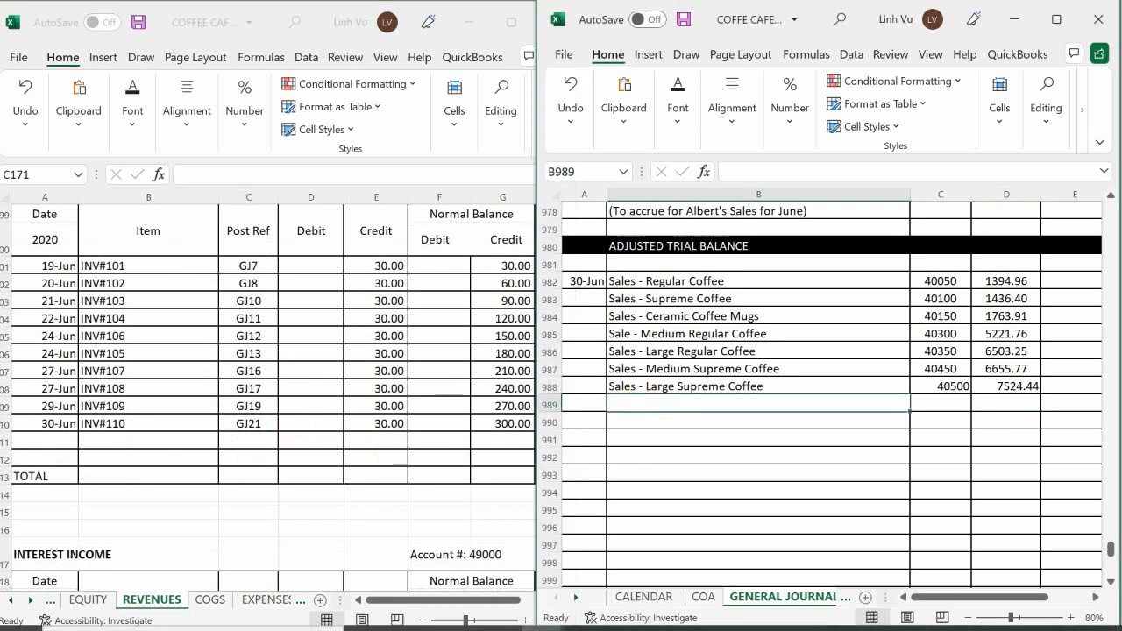
{"action": "type", "text": "Deliv"}
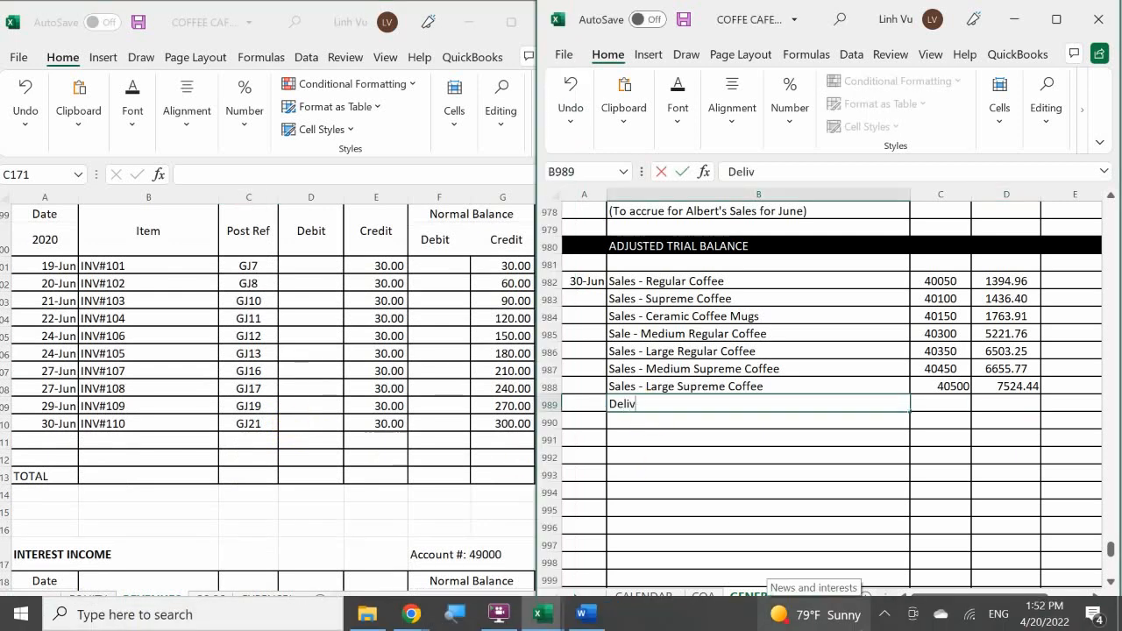
{"action": "type", "text": "ery Income"}
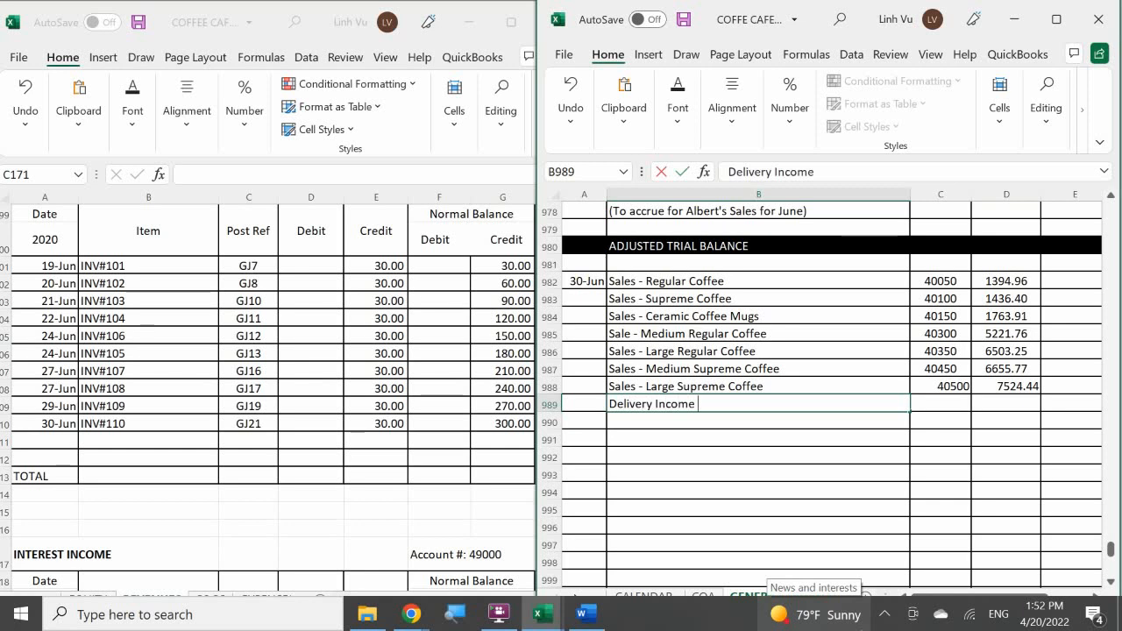
{"action": "key", "text": "Tab"}
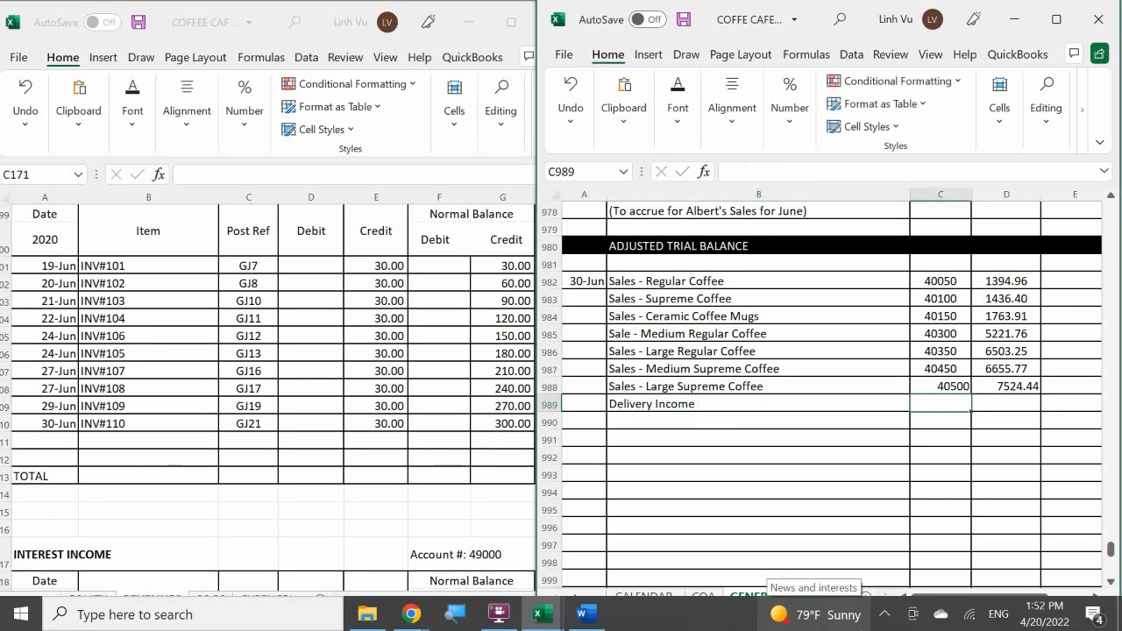
Enter post reference 48000 and debit 300 for Delivery Income in journal cells C989 and D989.
{"action": "left_click", "coordinate": [371, 376]}
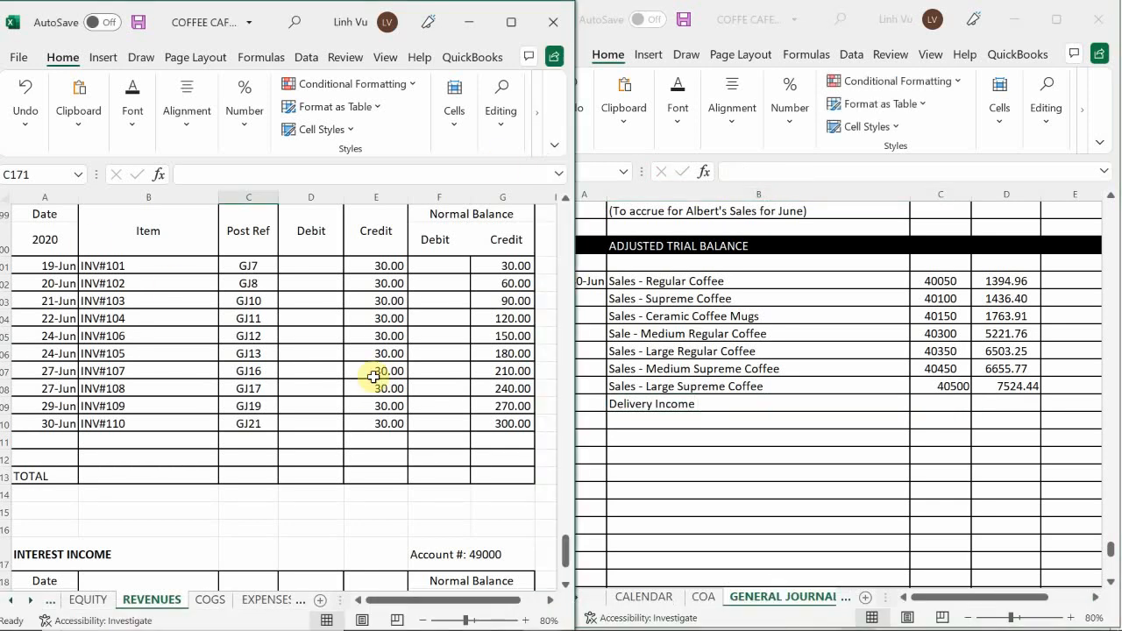
{"action": "scroll", "coordinate": [374, 377], "scroll_direction": "up", "scroll_amount": 1}
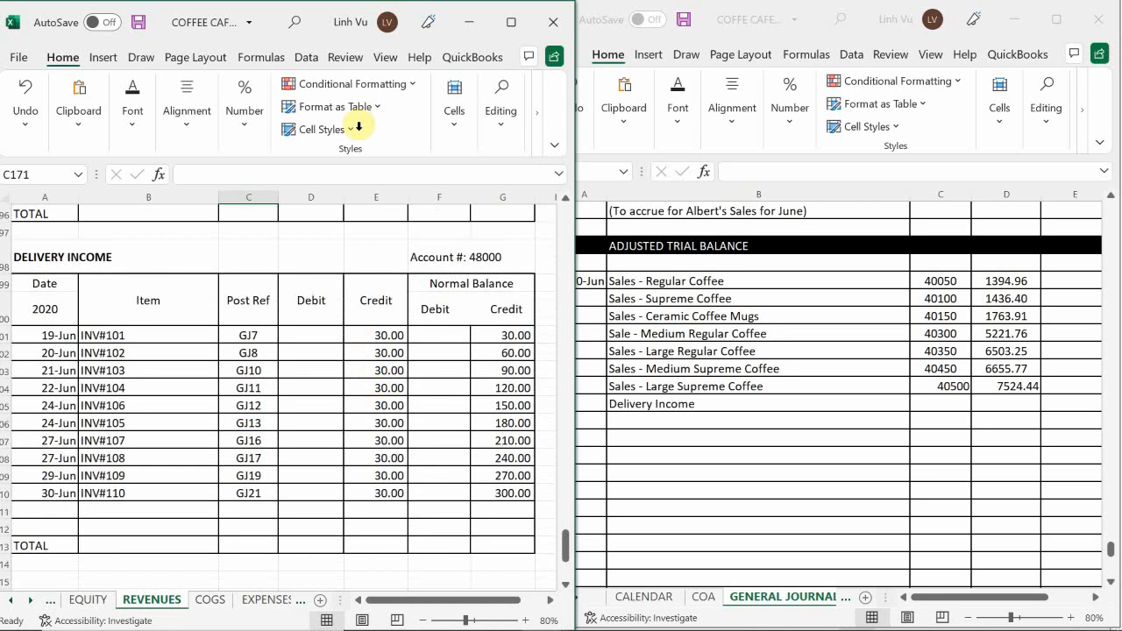
{"action": "left_click", "coordinate": [949, 404]}
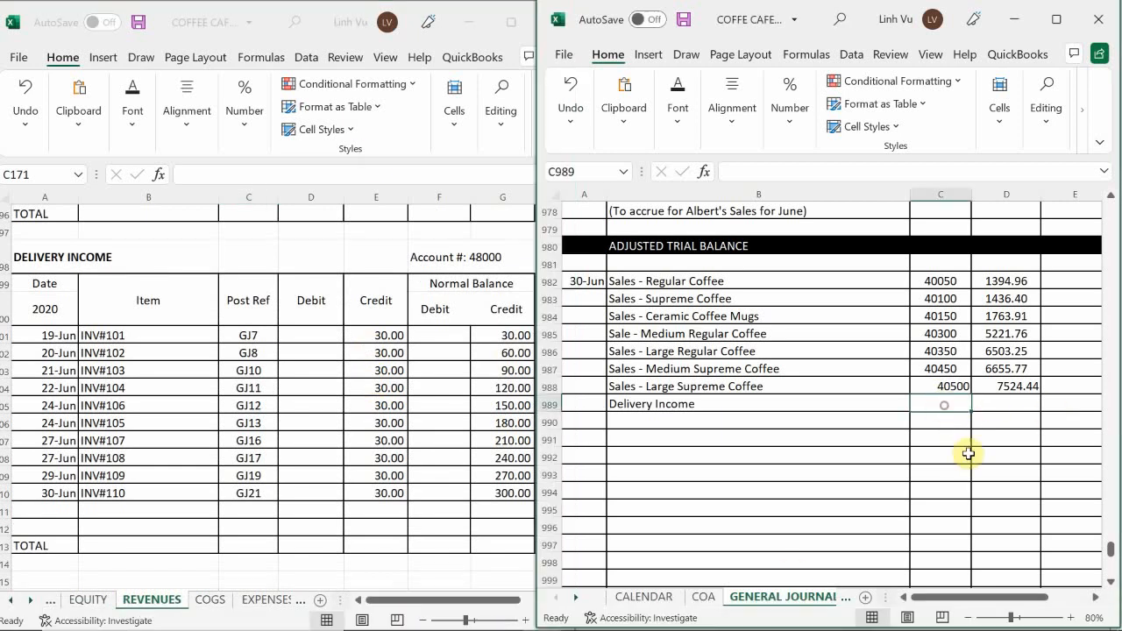
{"action": "type", "text": "48000"}
{"action": "key", "text": "Return"}
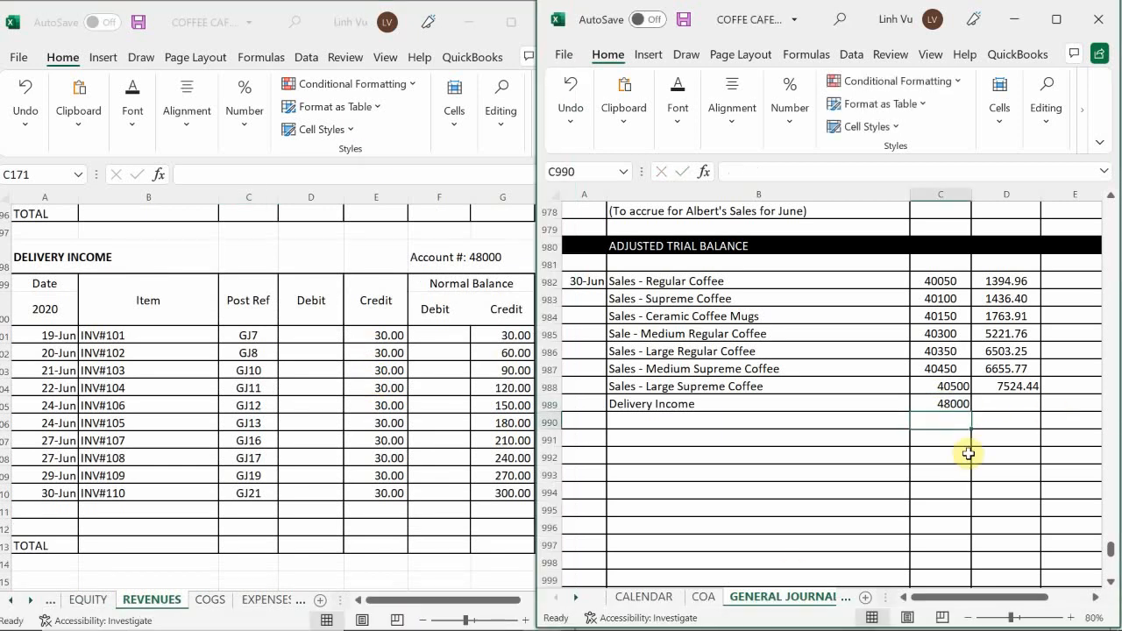
{"action": "key", "text": "Right"}
{"action": "key", "text": "Up"}
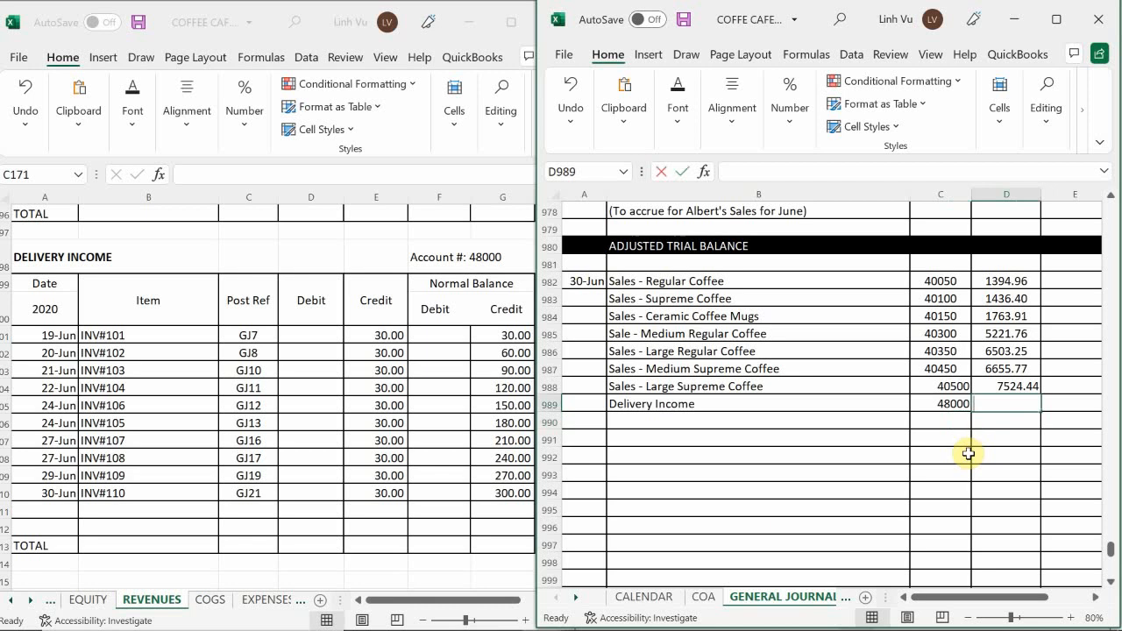
{"action": "type", "text": "300"}
{"action": "key", "text": "Return"}
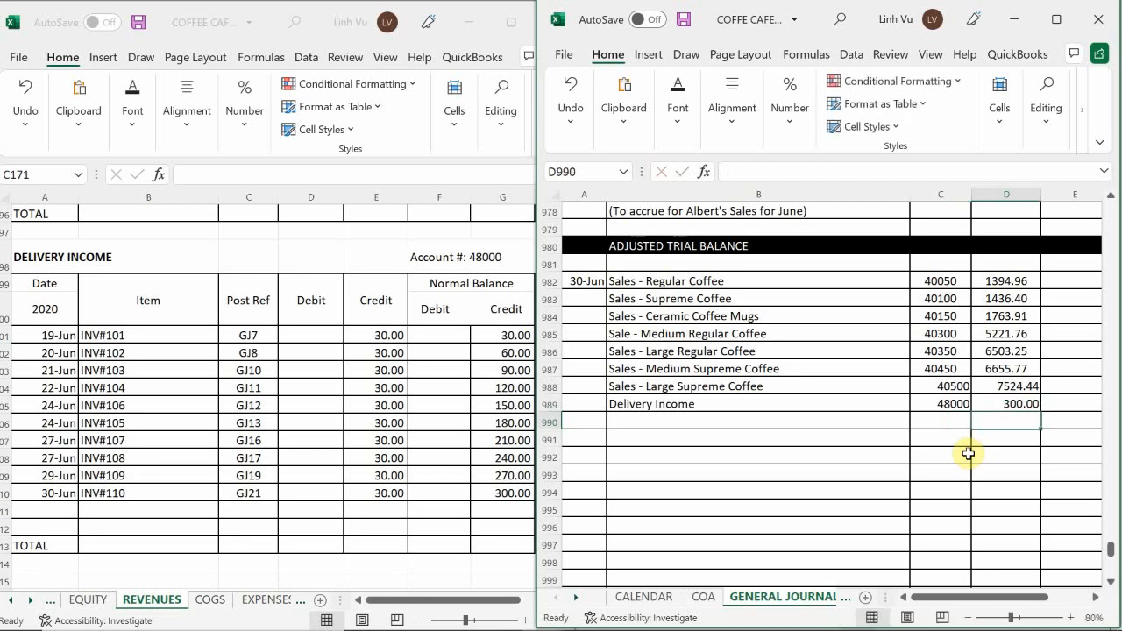
Enter the closing line's date 6/30, item CLOSE and post reference GJ24 in ledger cells A211 to C211 of the Delivery Income account.
{"action": "left_click", "coordinate": [46, 504]}
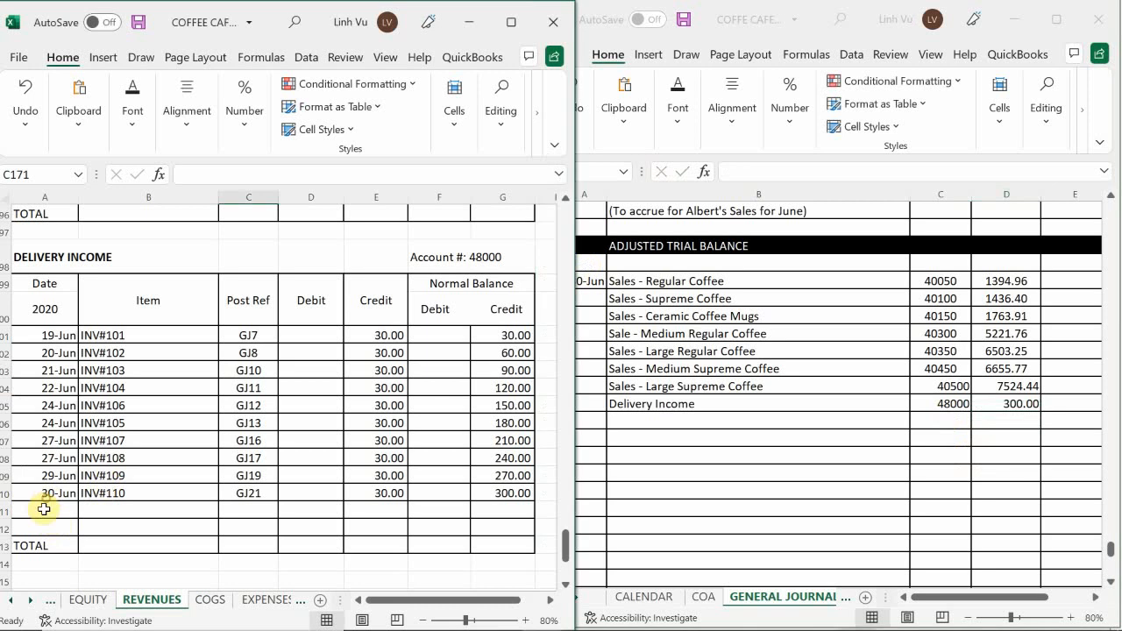
{"action": "left_click", "coordinate": [43, 508]}
{"action": "type", "text": "6/3"}
{"action": "type", "text": "0"}
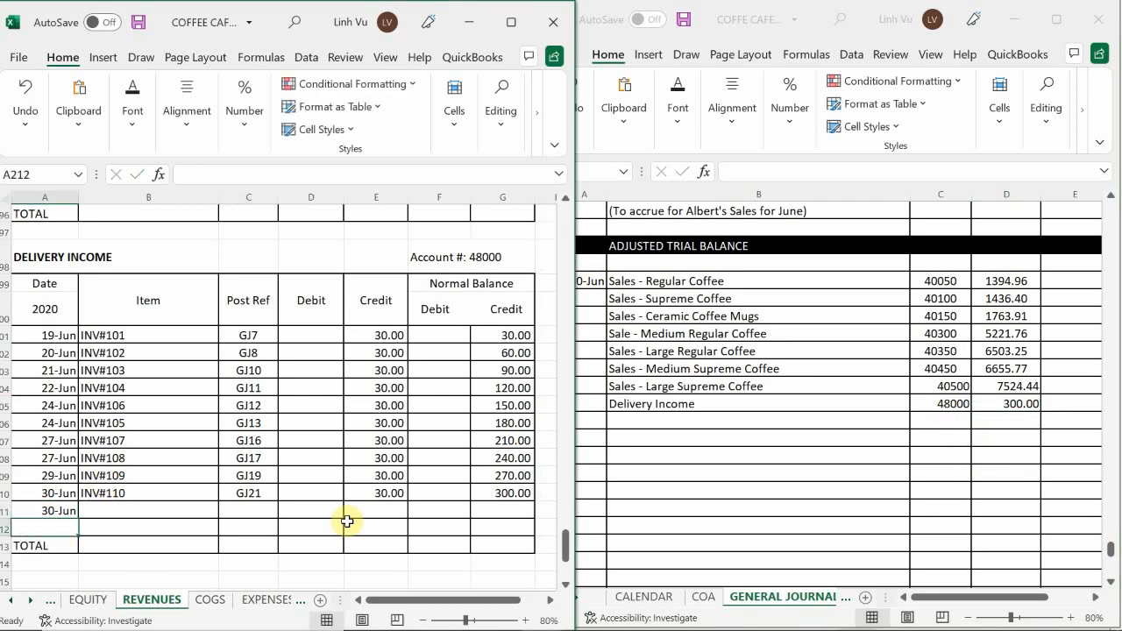
{"action": "key", "text": "Tab"}
{"action": "type", "text": "CLOSE"}
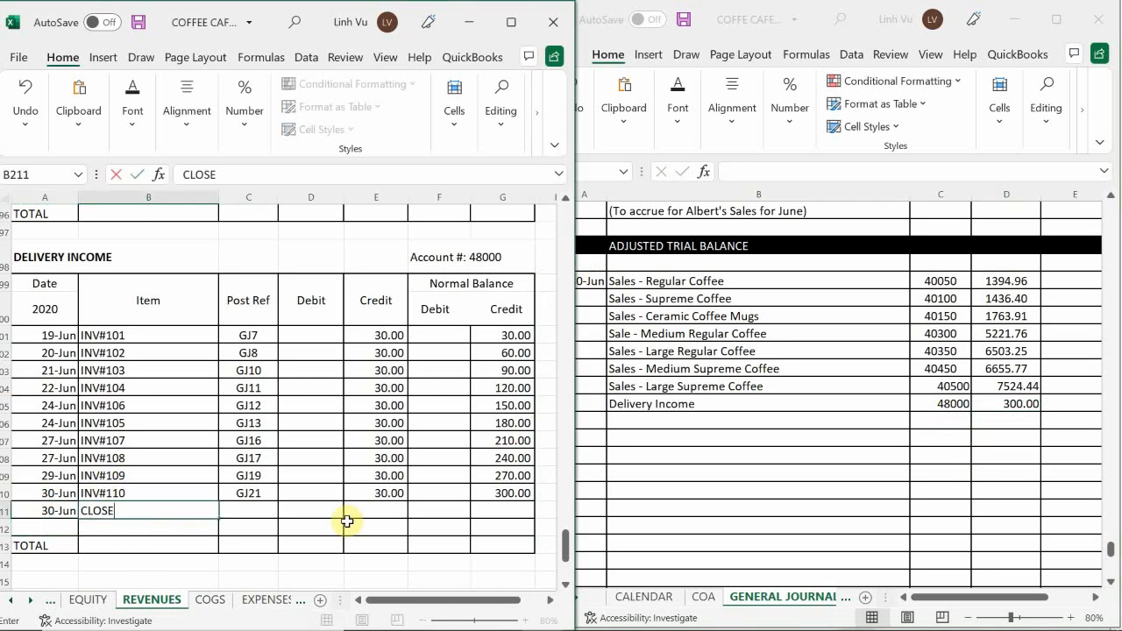
{"action": "key", "text": "Tab"}
{"action": "type", "text": "GJ"}
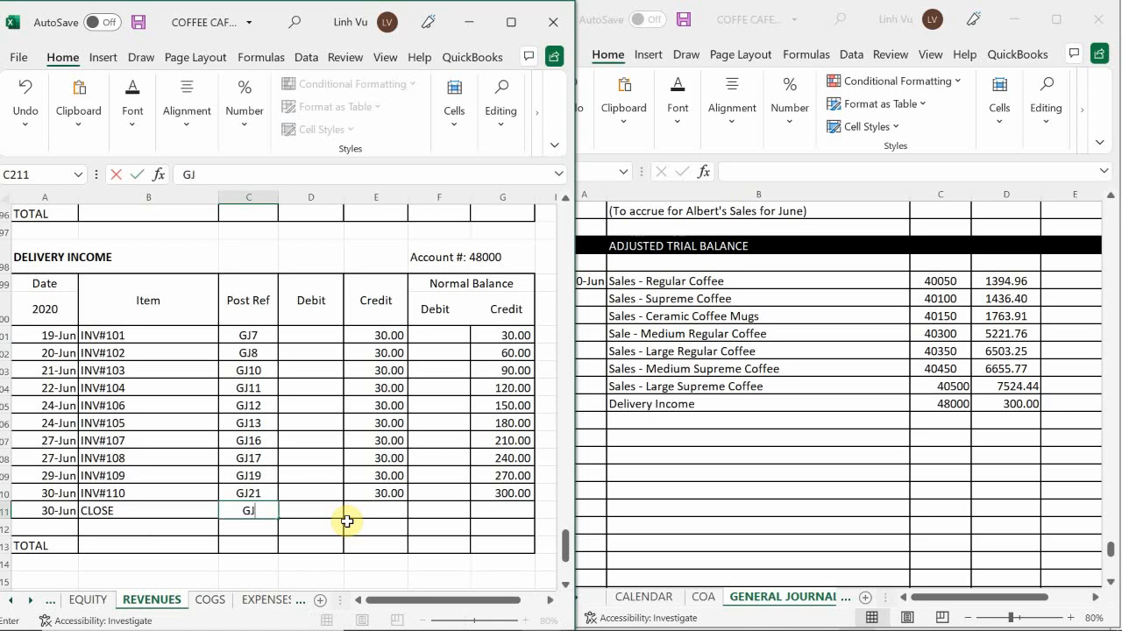
{"action": "type", "text": "24"}
{"action": "key", "text": "Tab"}
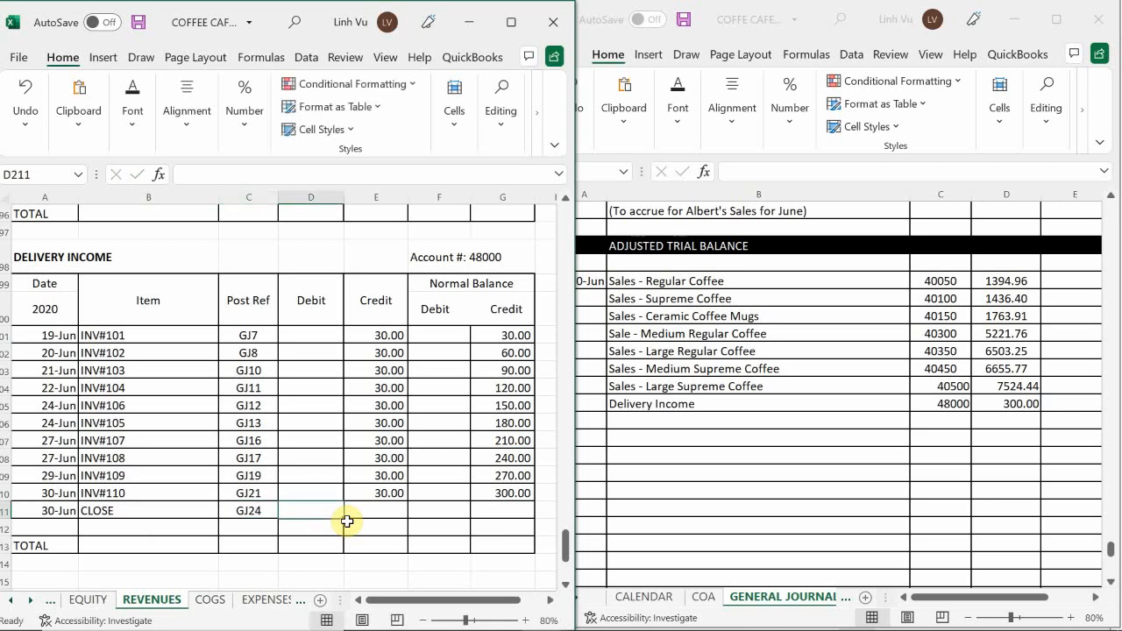
Enter the closing debit 300 in ledger cell D211 and extend the running credit balance formula from G210 to G211.
{"action": "type", "text": "300"}
{"action": "key", "text": "Return"}
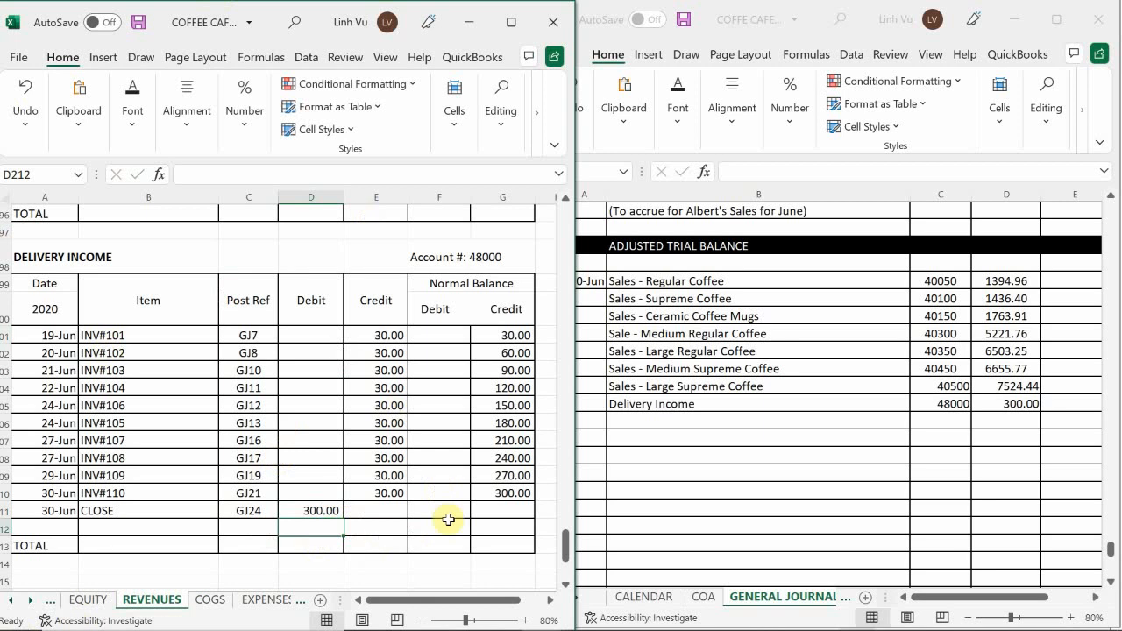
{"action": "left_click", "coordinate": [515, 493]}
{"action": "left_click_drag", "start_coordinate": [534, 503], "coordinate": [531, 514]}
Find the first revenue account with a debit balance and enter its indented title, Sales Returns & Allowances, in journal cell B990.
{"action": "scroll", "coordinate": [480, 441], "scroll_direction": "down", "scroll_amount": 4}
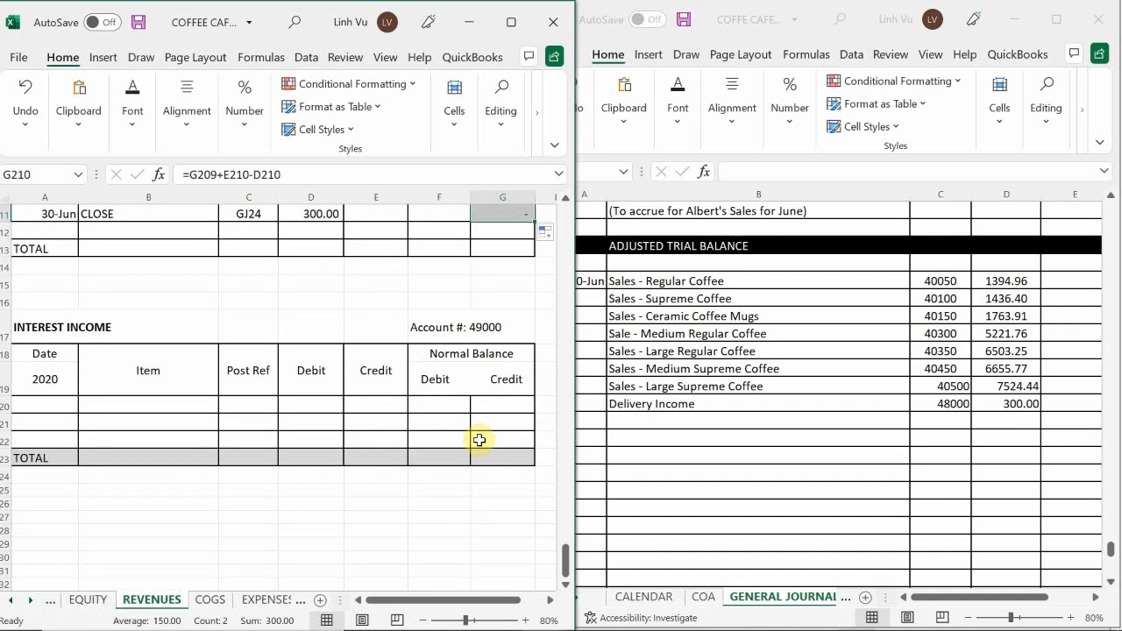
{"action": "scroll", "coordinate": [479, 440], "scroll_direction": "down", "scroll_amount": 5}
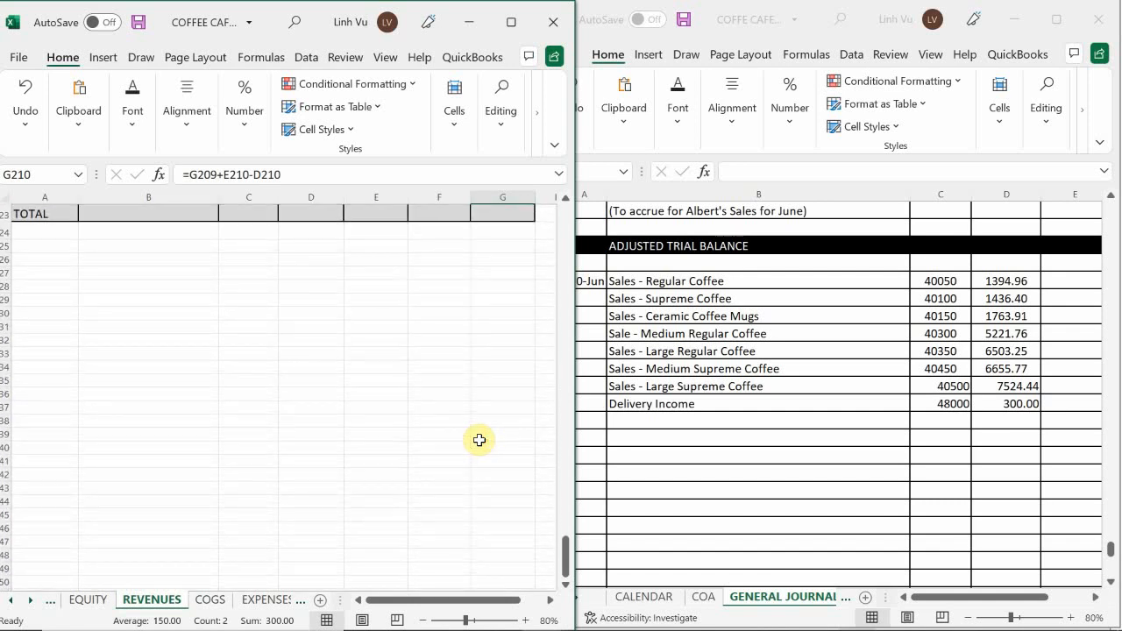
{"action": "scroll", "coordinate": [476, 441], "scroll_direction": "up", "scroll_amount": 4}
{"action": "scroll", "coordinate": [476, 441], "scroll_direction": "up", "scroll_amount": 8}
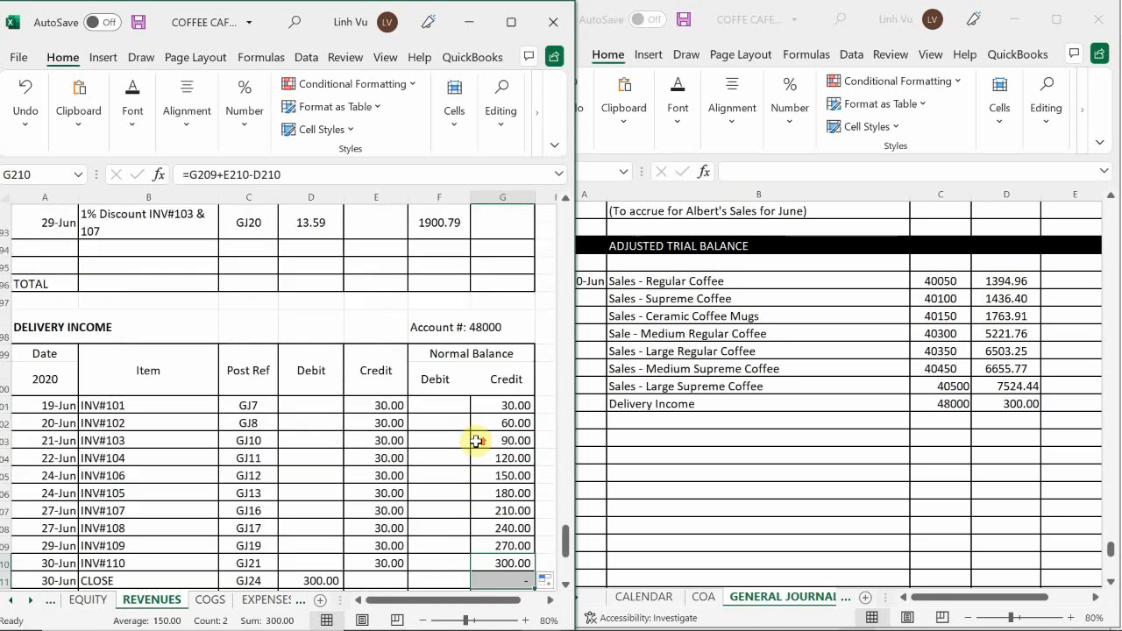
{"action": "scroll", "coordinate": [477, 441], "scroll_direction": "up", "scroll_amount": 7}
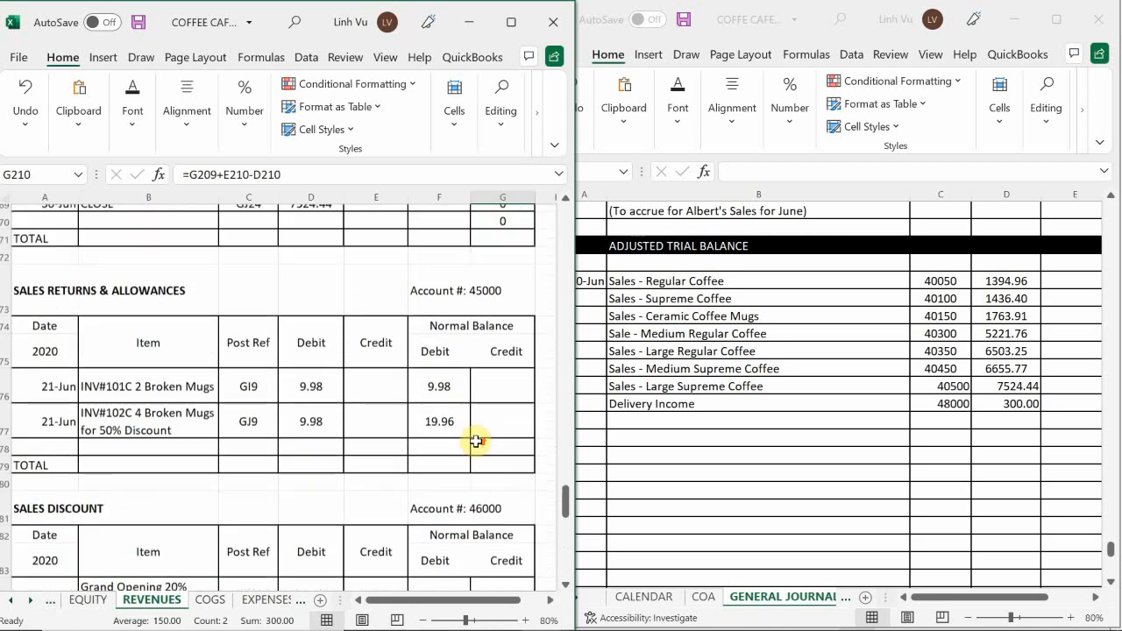
{"action": "scroll", "coordinate": [476, 441], "scroll_direction": "up", "scroll_amount": 1}
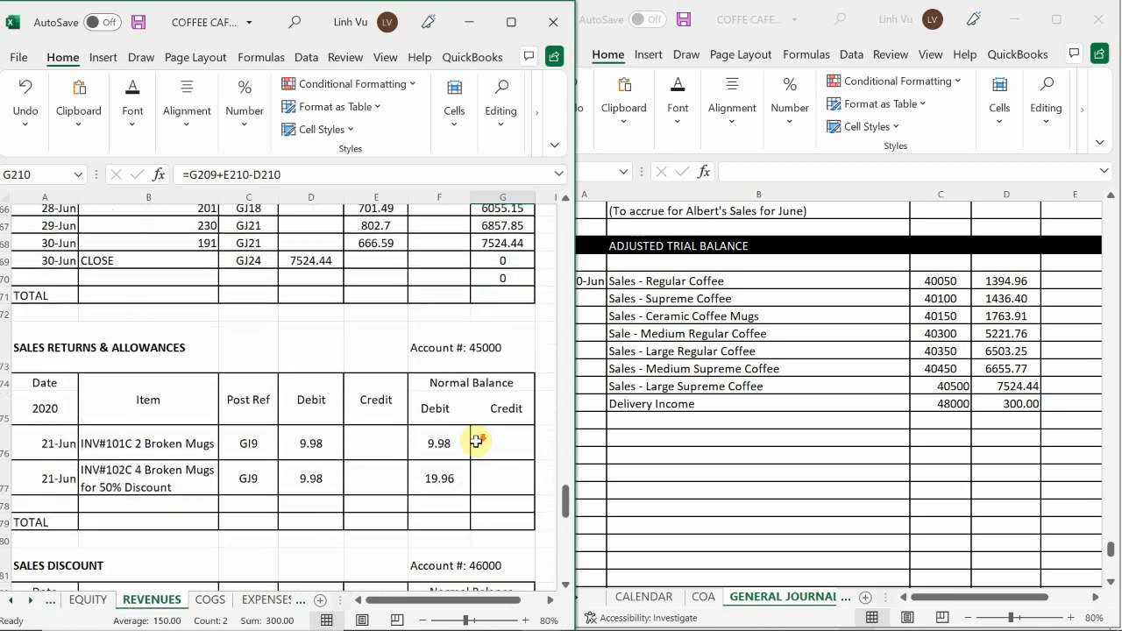
{"action": "scroll", "coordinate": [476, 441], "scroll_direction": "down", "scroll_amount": 1}
{"action": "left_click", "coordinate": [657, 426]}
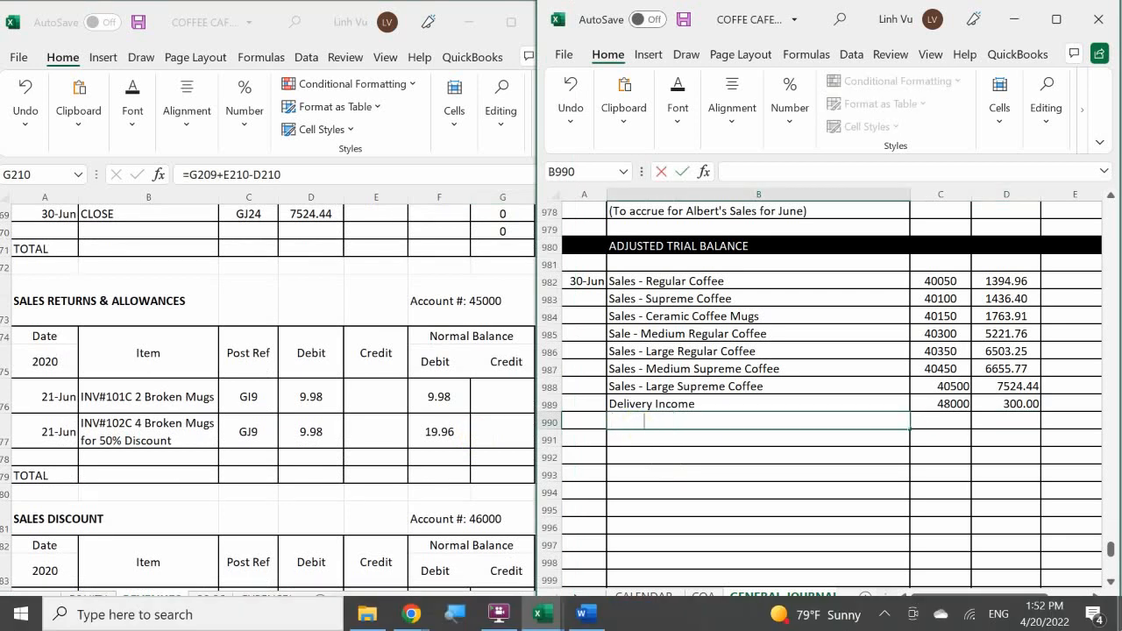
{"action": "type", "text": "Sales Returns"}
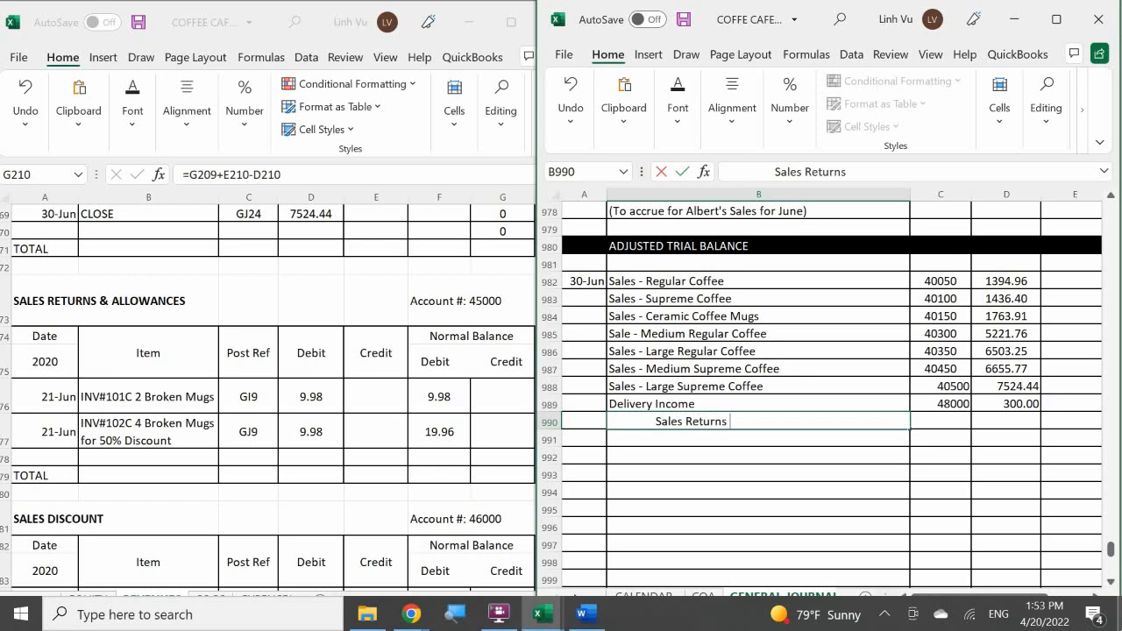
{"action": "type", "text": " & Allowances"}
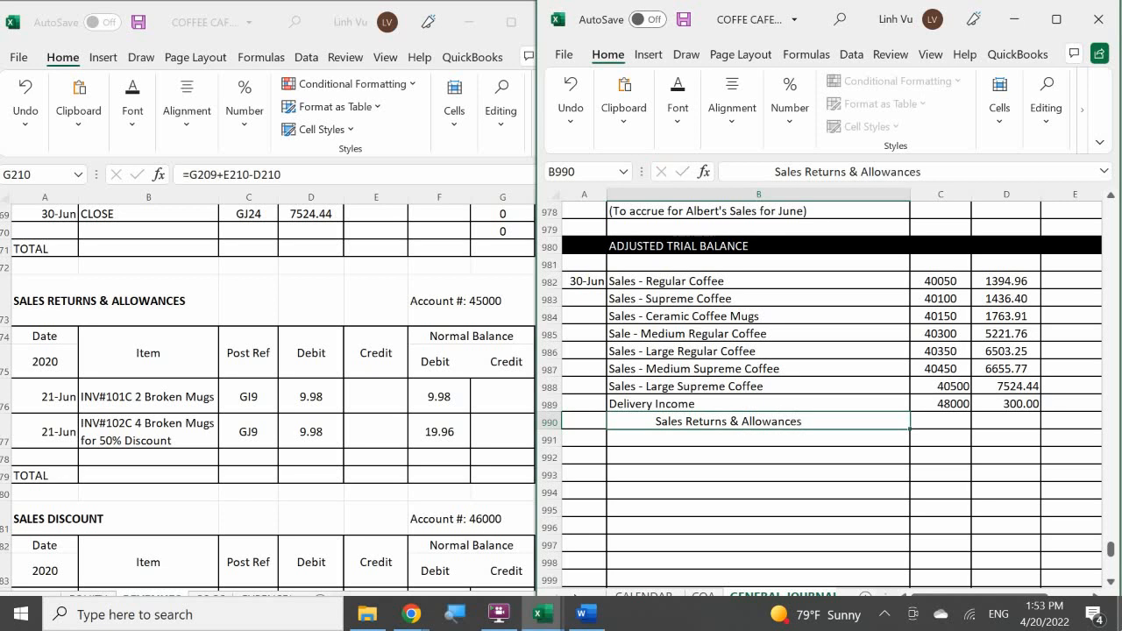
Enter post reference 45000 in journal cell C990 and credit 19.96 in E990 for Sales Returns & Allowances.
{"action": "key", "text": "Tab"}
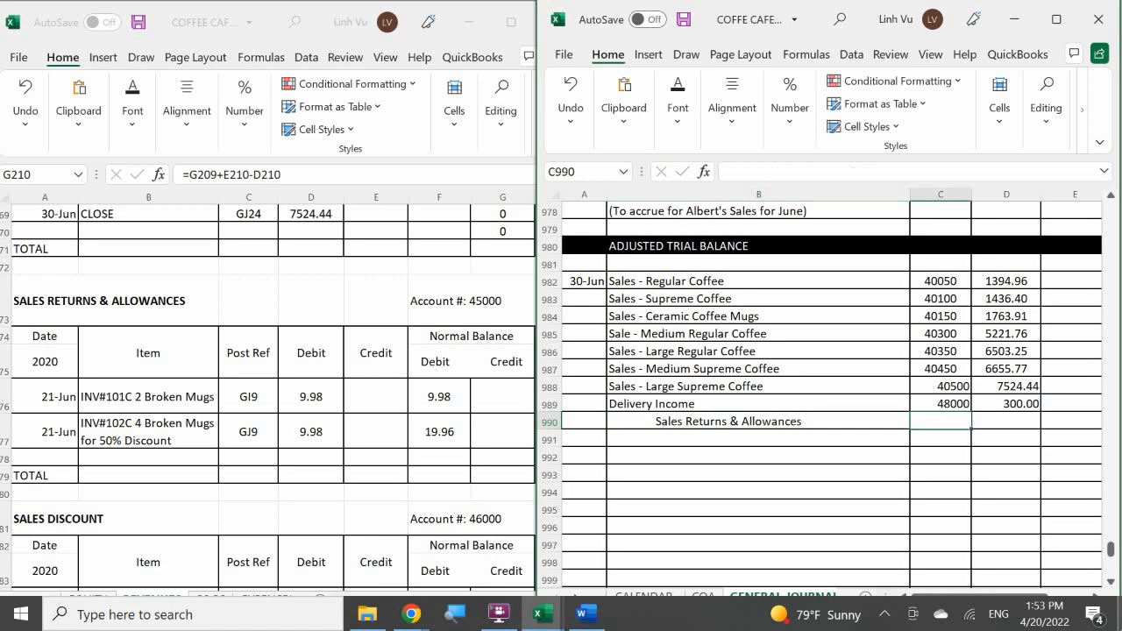
{"action": "type", "text": "45"}
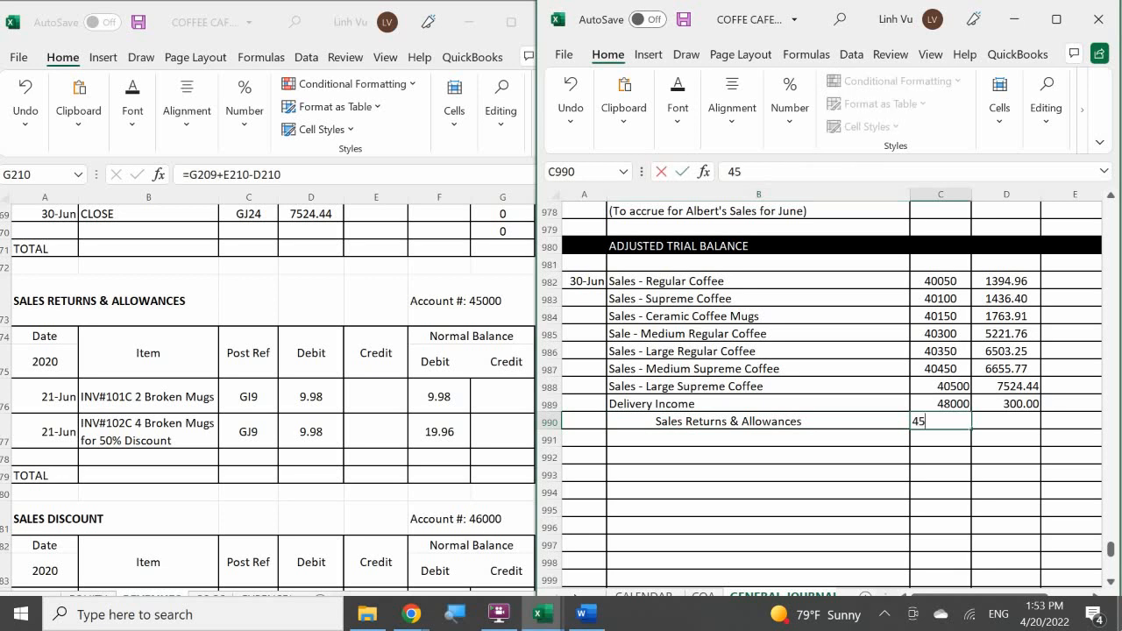
{"action": "key", "text": "Tab"}
{"action": "key", "text": "Tab"}
{"action": "type", "text": "19"}
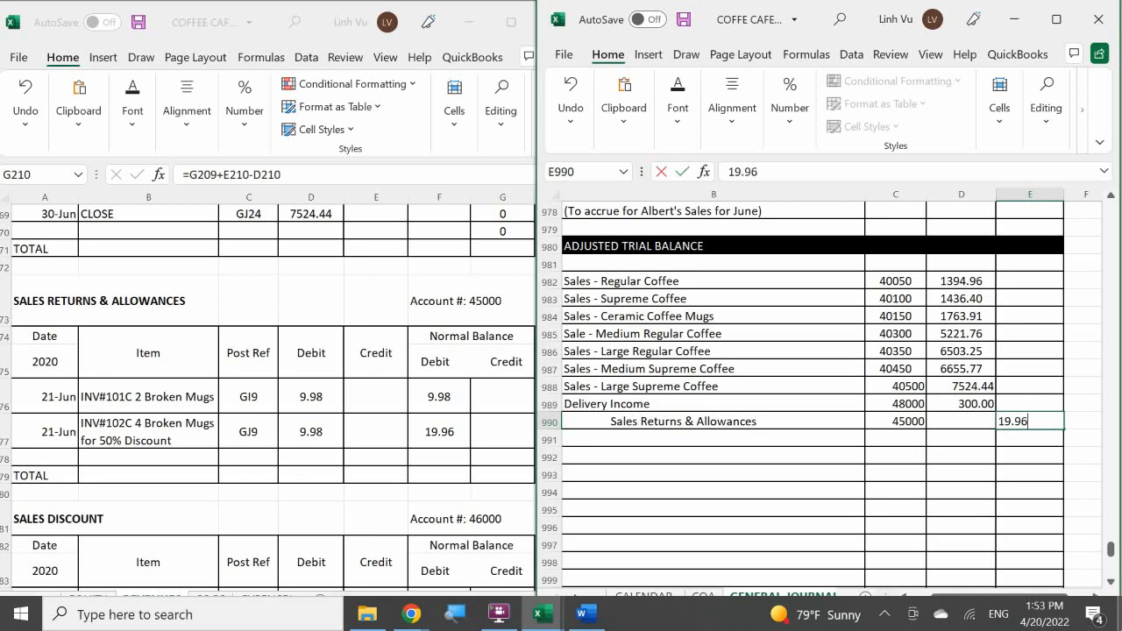
{"action": "key", "text": "Return"}
{"action": "key", "text": "Left"}
{"action": "key", "text": "Left"}
{"action": "key", "text": "Left"}
{"action": "key", "text": "Left"}
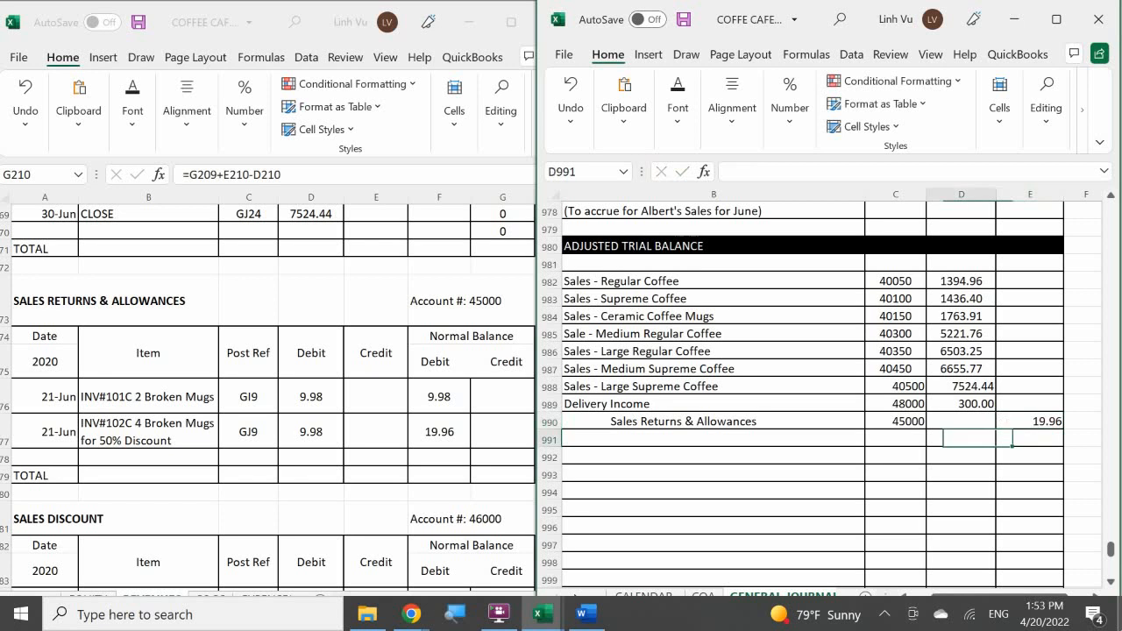
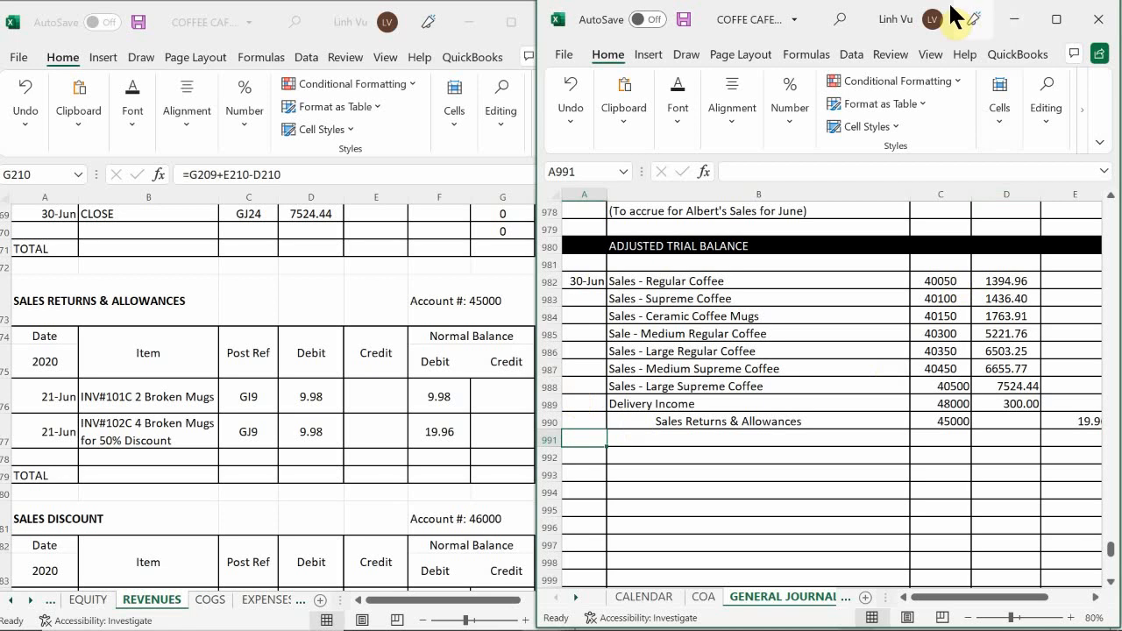
Reposition and widen the general journal window beside the ledger so that journal columns A to E are fully in view.
{"action": "left_click_drag", "start_coordinate": [891, 19], "coordinate": [798, 26]}
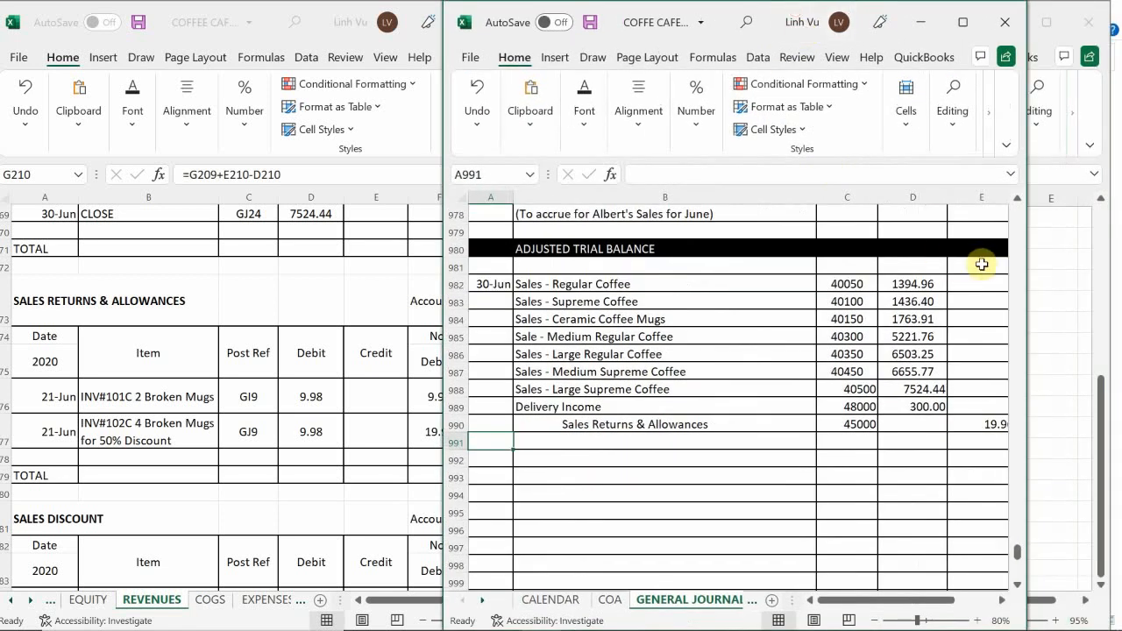
{"action": "left_click_drag", "start_coordinate": [1029, 396], "coordinate": [1082, 408]}
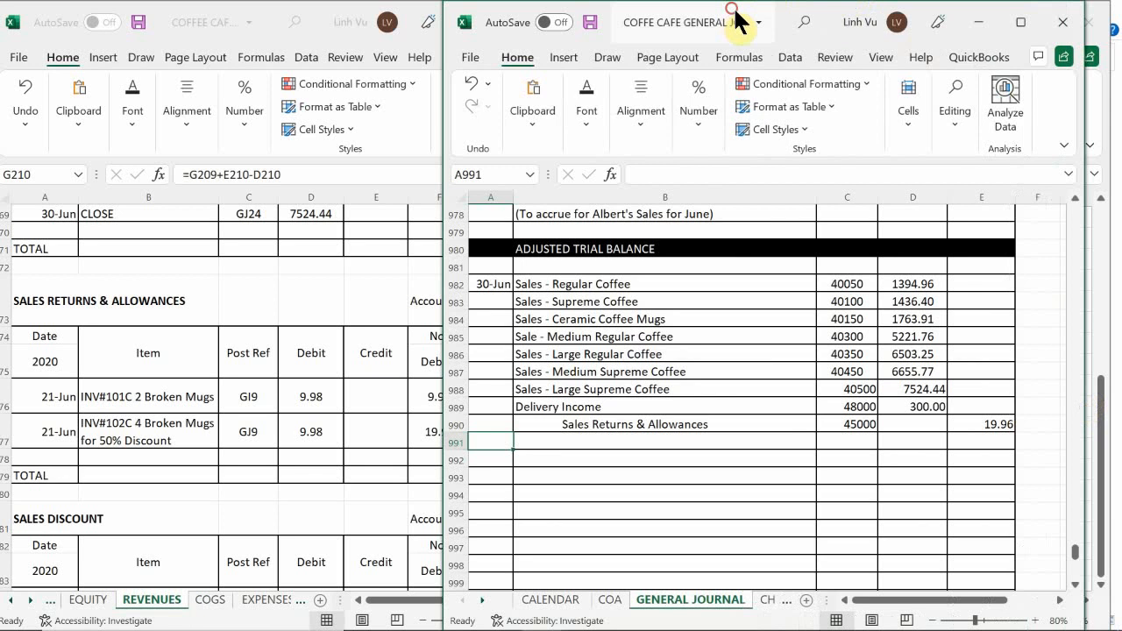
{"action": "left_click_drag", "start_coordinate": [735, 17], "coordinate": [823, 19]}
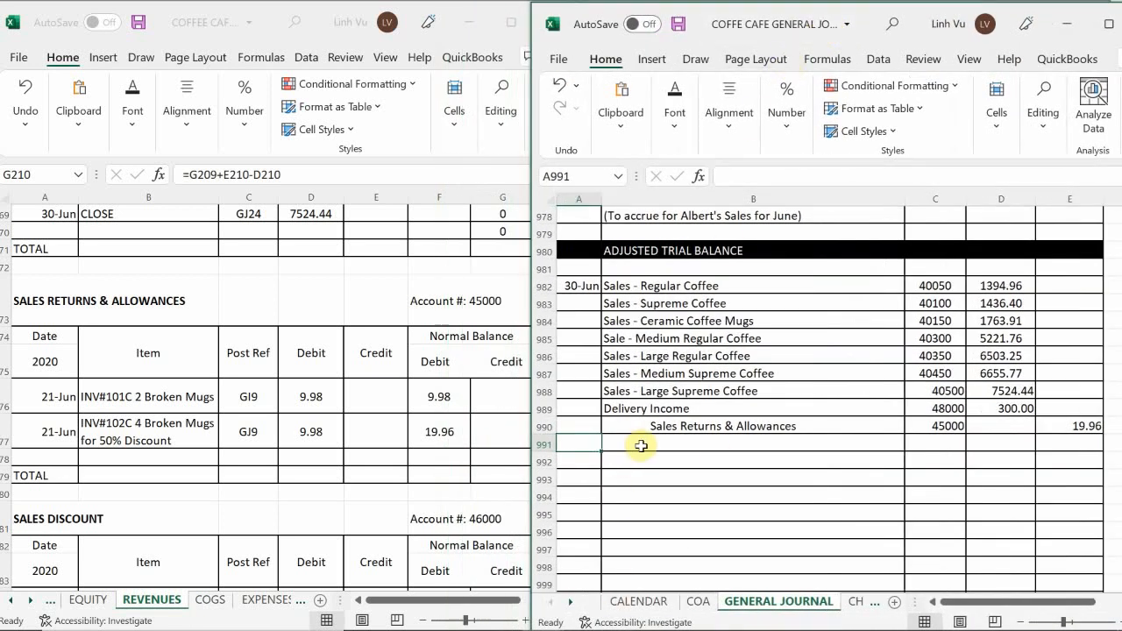
Enter the closing line's date 6/30, item CLOSE and post reference GJ24 in ledger cells A178 to C178 of the Sales Returns & Allowances account.
{"action": "left_click", "coordinate": [44, 460]}
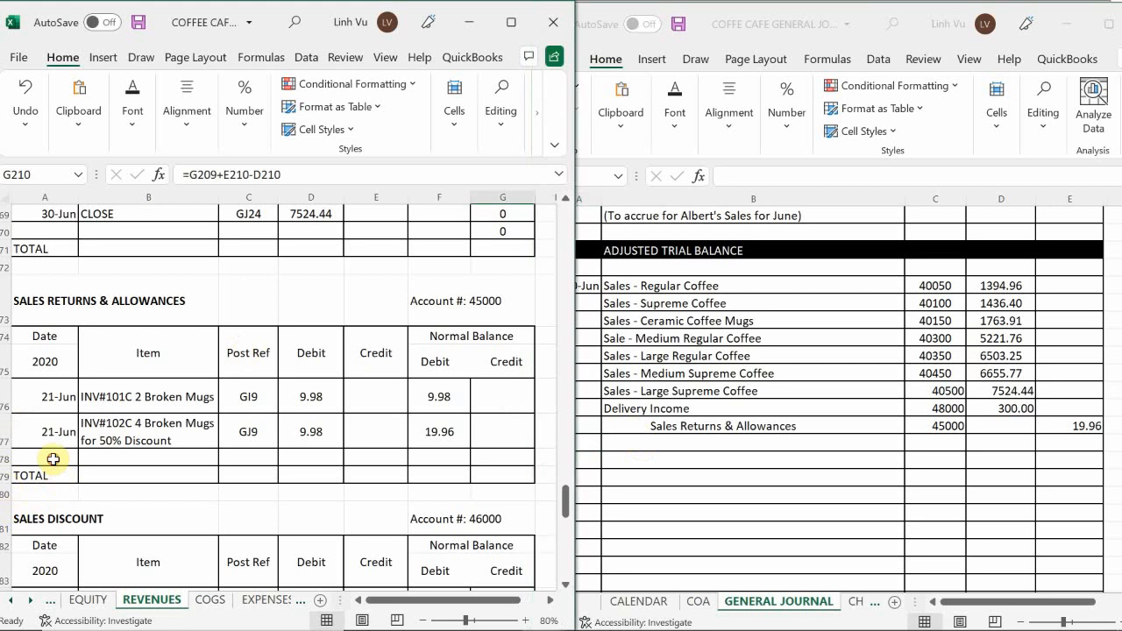
{"action": "left_click", "coordinate": [67, 455]}
{"action": "type", "text": "6"}
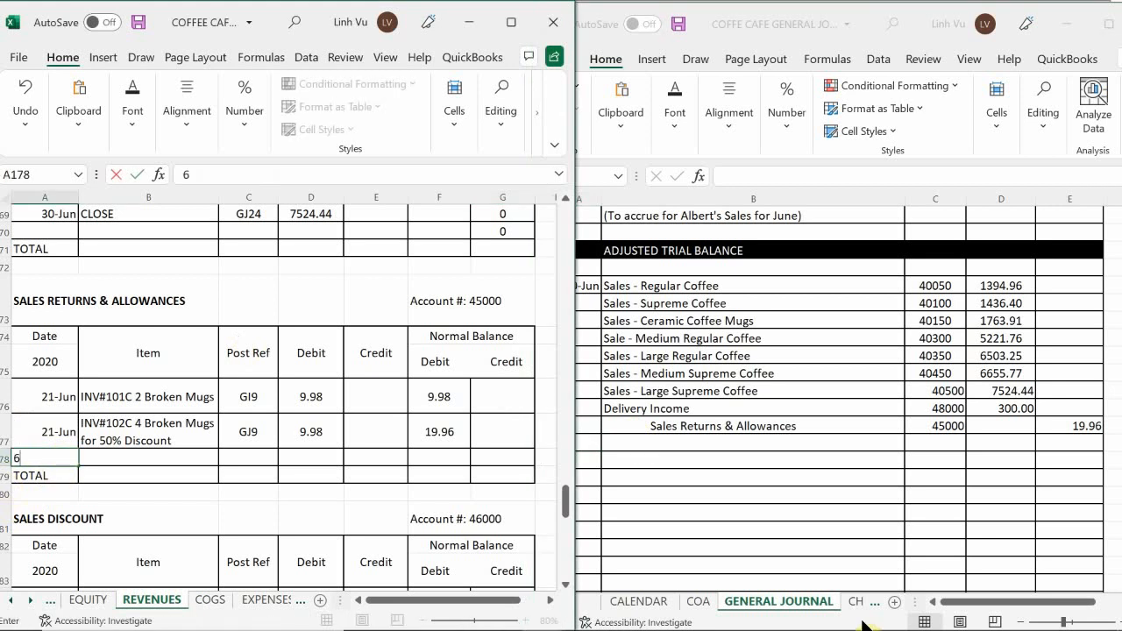
{"action": "type", "text": "/30"}
{"action": "key", "text": "Tab"}
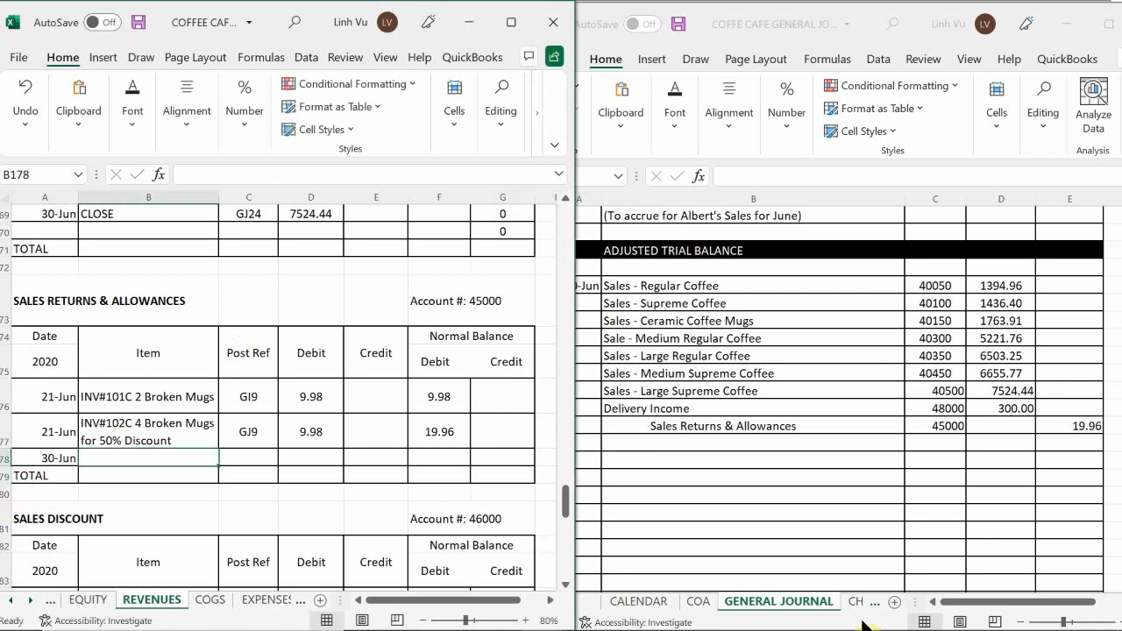
{"action": "type", "text": "CLOSE"}
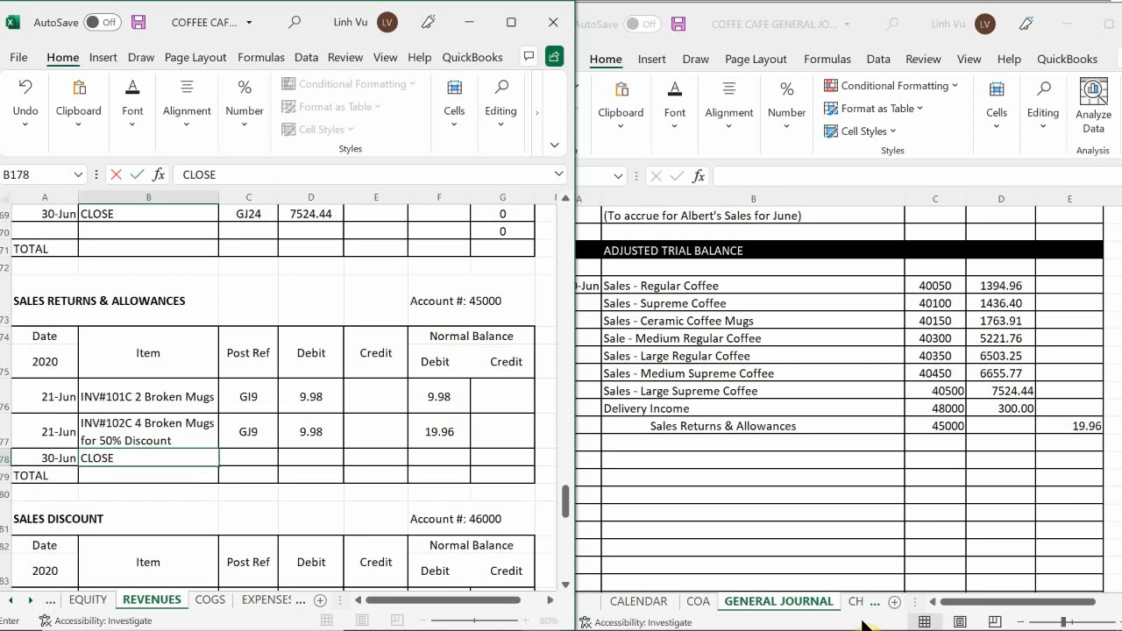
{"action": "key", "text": "Tab"}
{"action": "type", "text": "GJ9"}
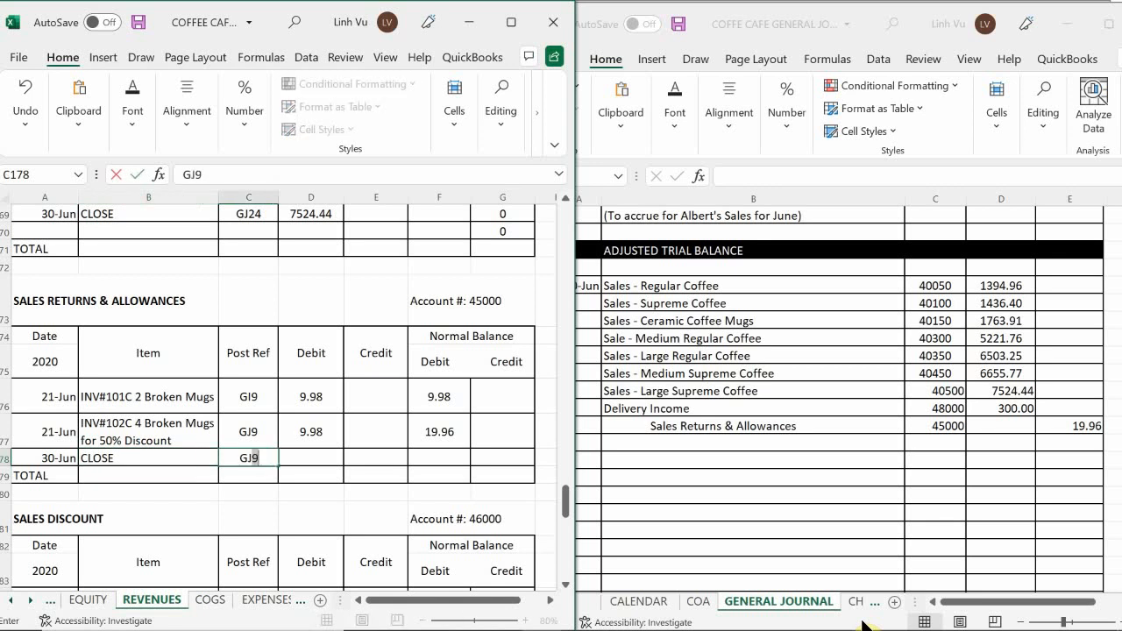
{"action": "key", "text": "BackSpace"}
{"action": "type", "text": "24"}
Enter the closing credit 19.96 in ledger cell E178 and extend the running debit balance formula from F177 to F178.
{"action": "key", "text": "Tab"}
{"action": "key", "text": "Tab"}
{"action": "type", "text": "19."}
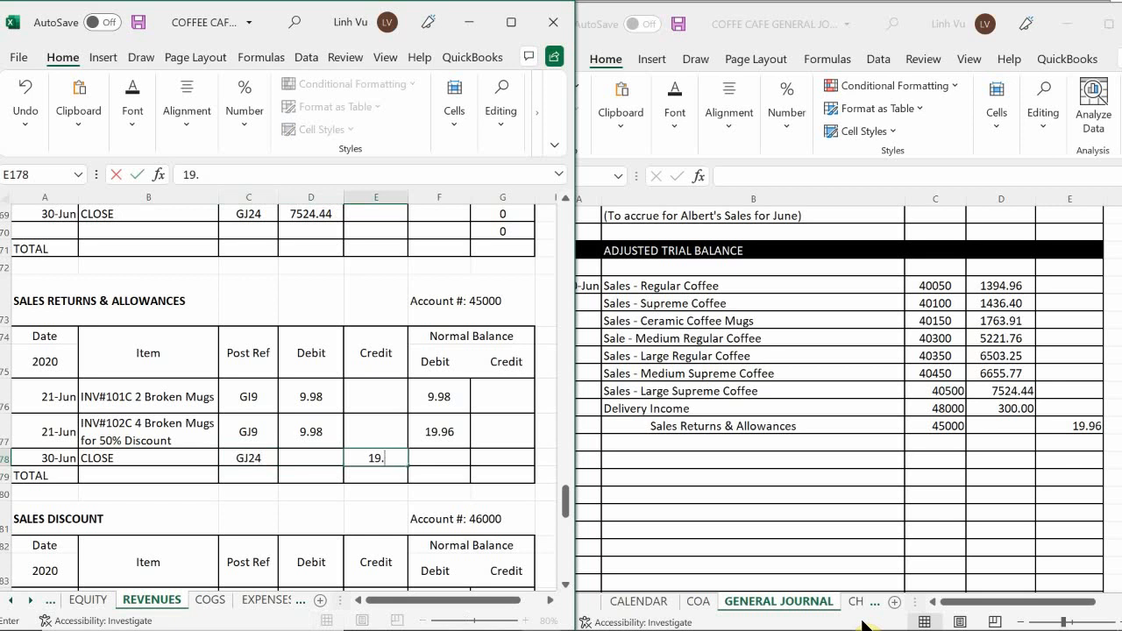
{"action": "type", "text": "96"}
{"action": "key", "text": "Return"}
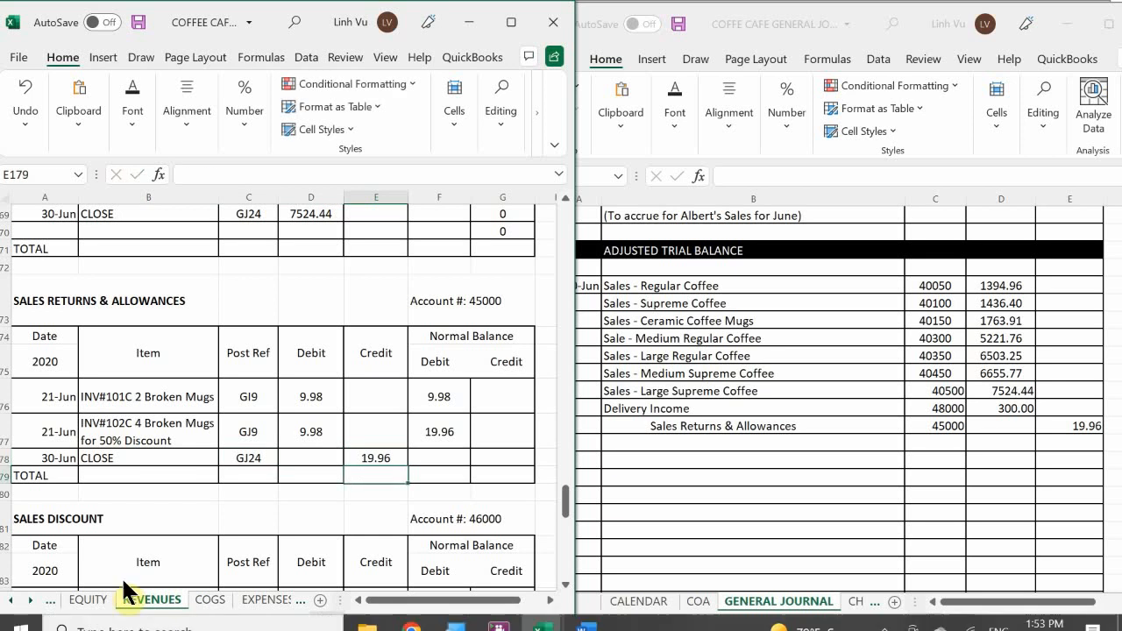
{"action": "left_click", "coordinate": [447, 428]}
{"action": "left_click_drag", "start_coordinate": [470, 448], "coordinate": [470, 466]}
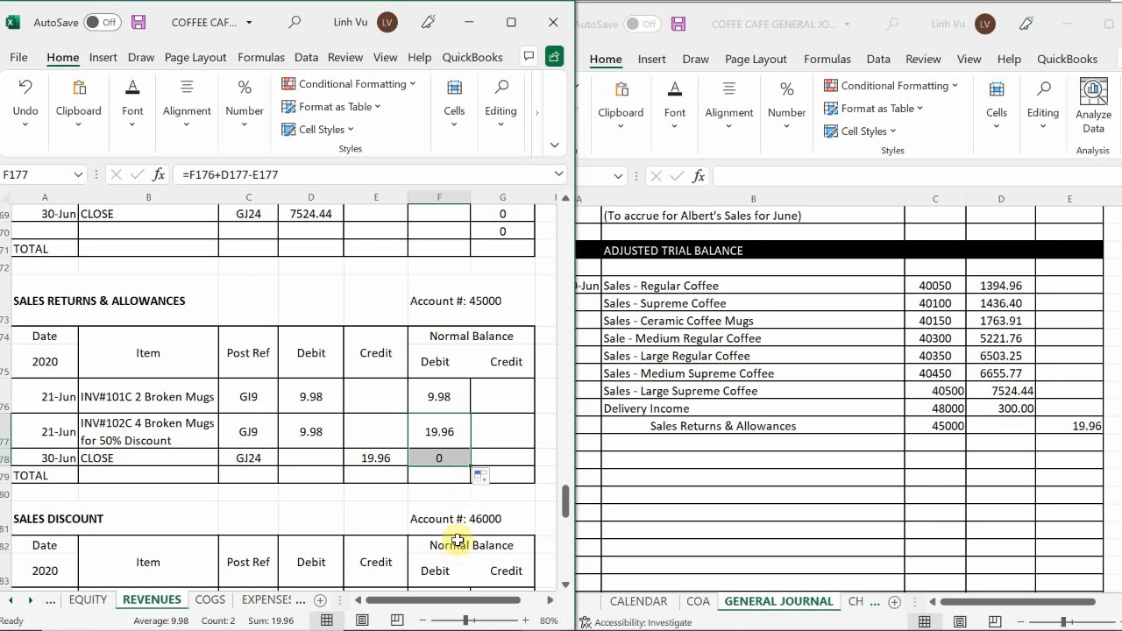
Find the next revenue account with a debit balance and enter its indented title, Sales Discount, in journal cell B991.
{"action": "left_click", "coordinate": [338, 497]}
{"action": "scroll", "coordinate": [339, 497], "scroll_direction": "down", "scroll_amount": 3}
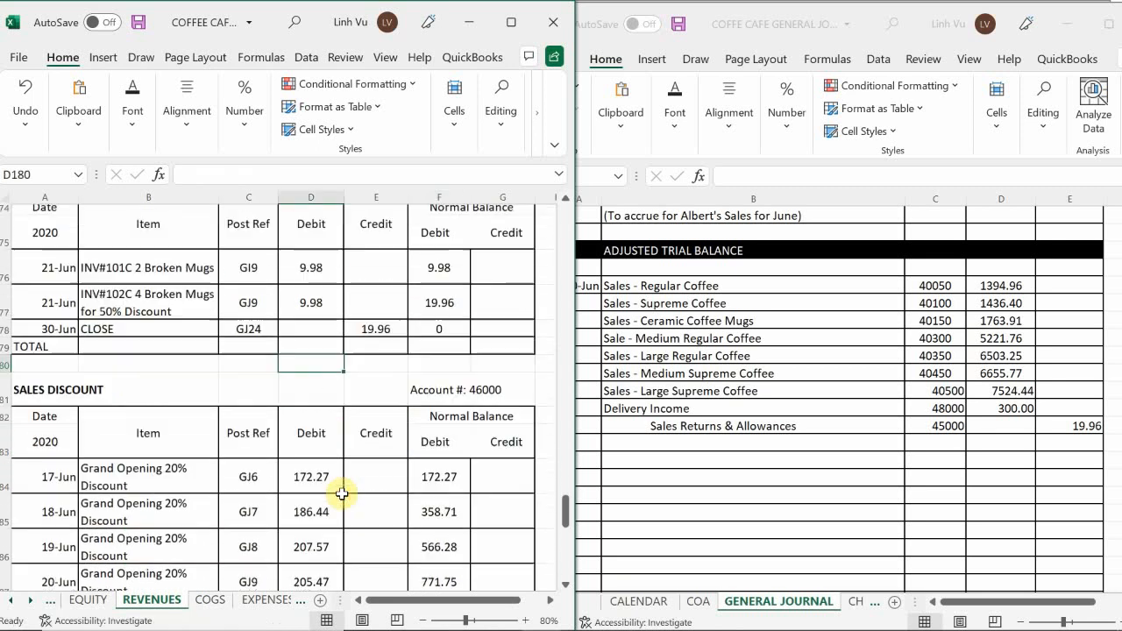
{"action": "scroll", "coordinate": [345, 488], "scroll_direction": "down", "scroll_amount": 1}
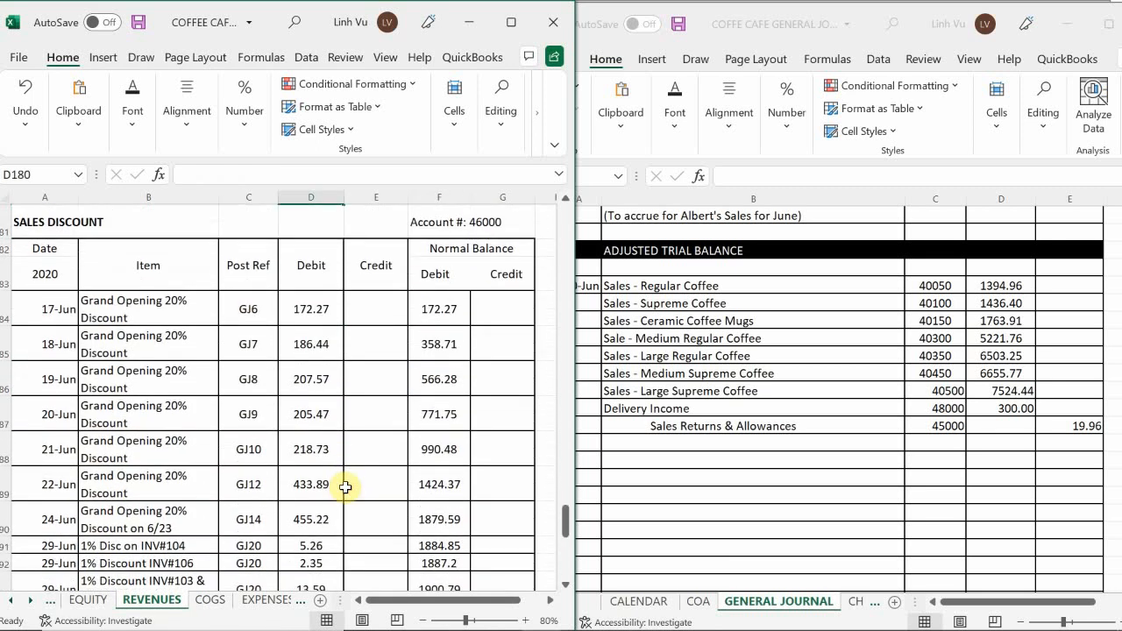
{"action": "scroll", "coordinate": [345, 488], "scroll_direction": "down", "scroll_amount": 2}
{"action": "scroll", "coordinate": [351, 477], "scroll_direction": "up", "scroll_amount": 2}
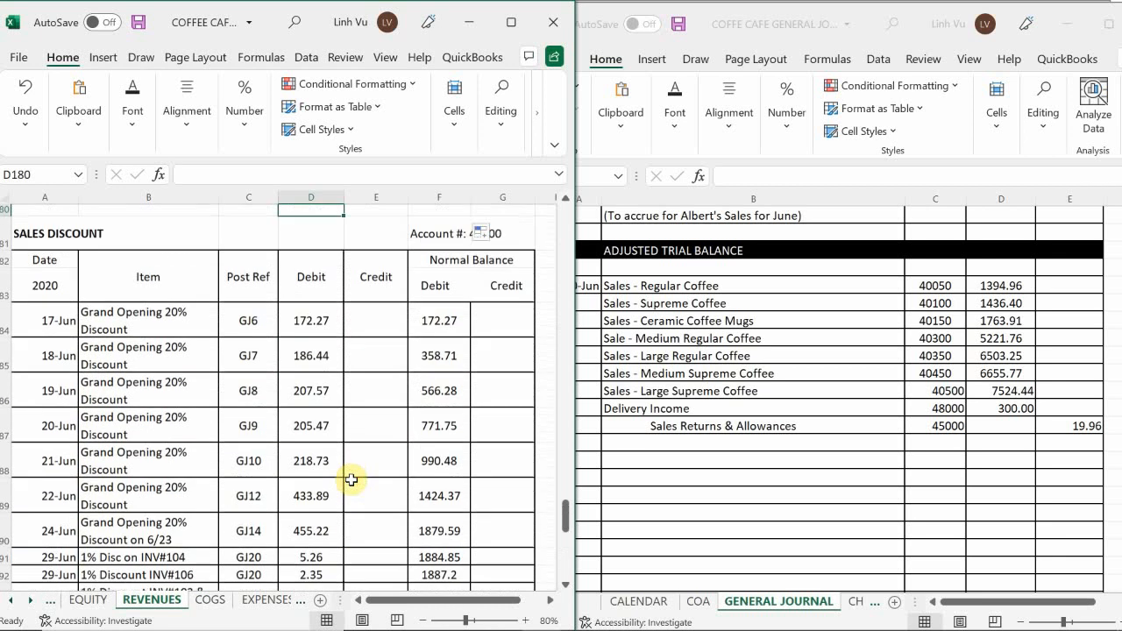
{"action": "scroll", "coordinate": [351, 480], "scroll_direction": "up", "scroll_amount": 1}
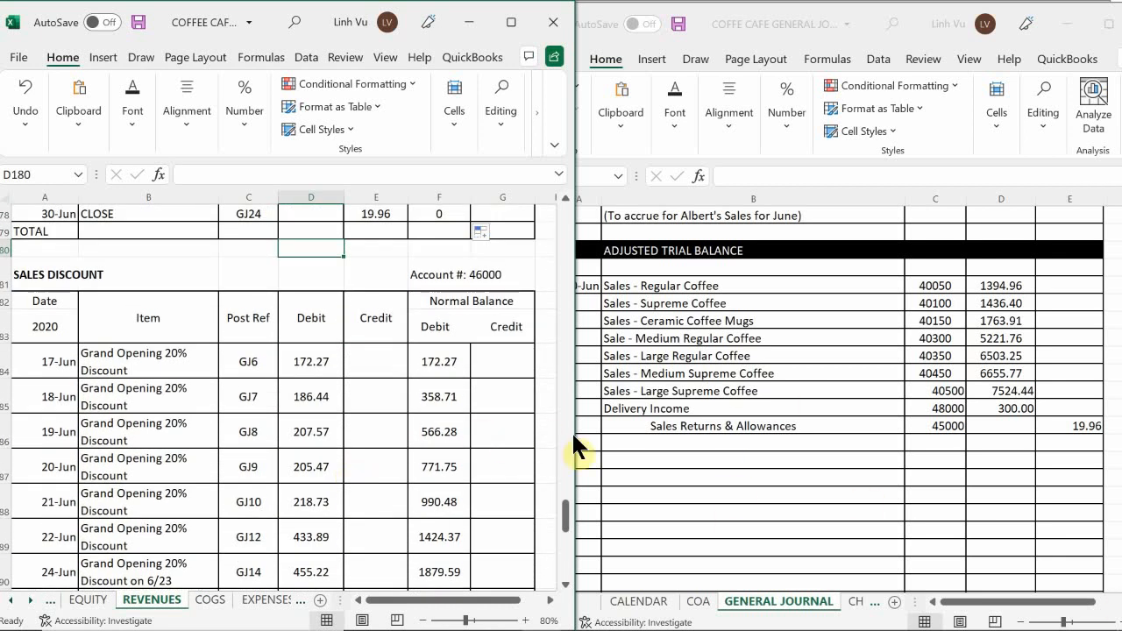
{"action": "scroll", "coordinate": [572, 432], "scroll_direction": "up", "scroll_amount": 6}
{"action": "left_click", "coordinate": [640, 435]}
{"action": "left_click", "coordinate": [439, 421]}
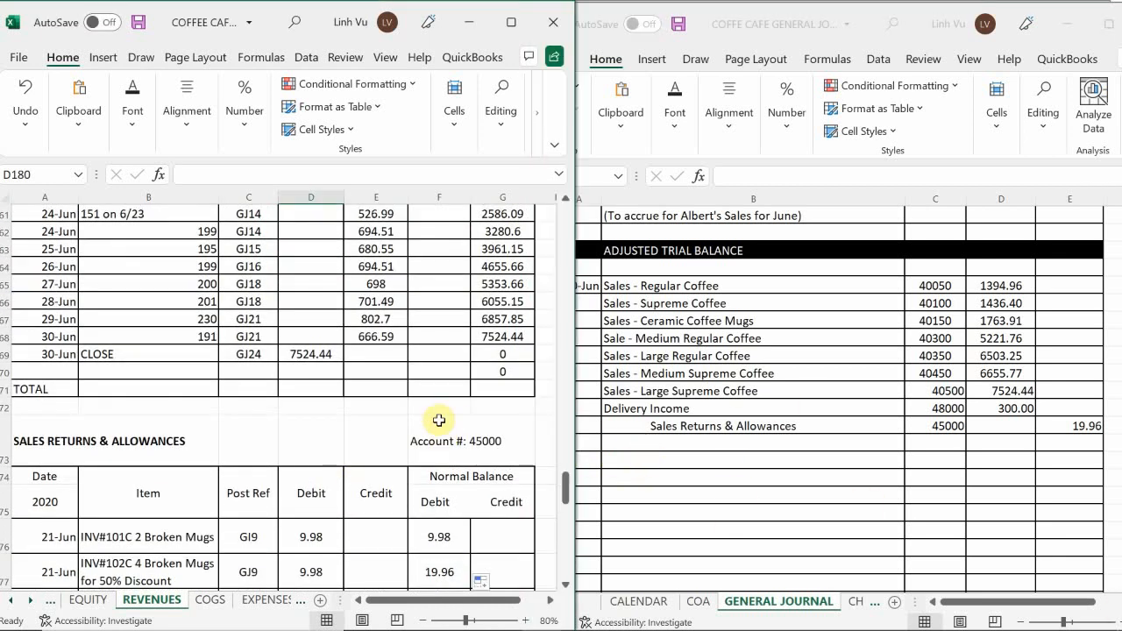
{"action": "scroll", "coordinate": [438, 421], "scroll_direction": "down", "scroll_amount": 6}
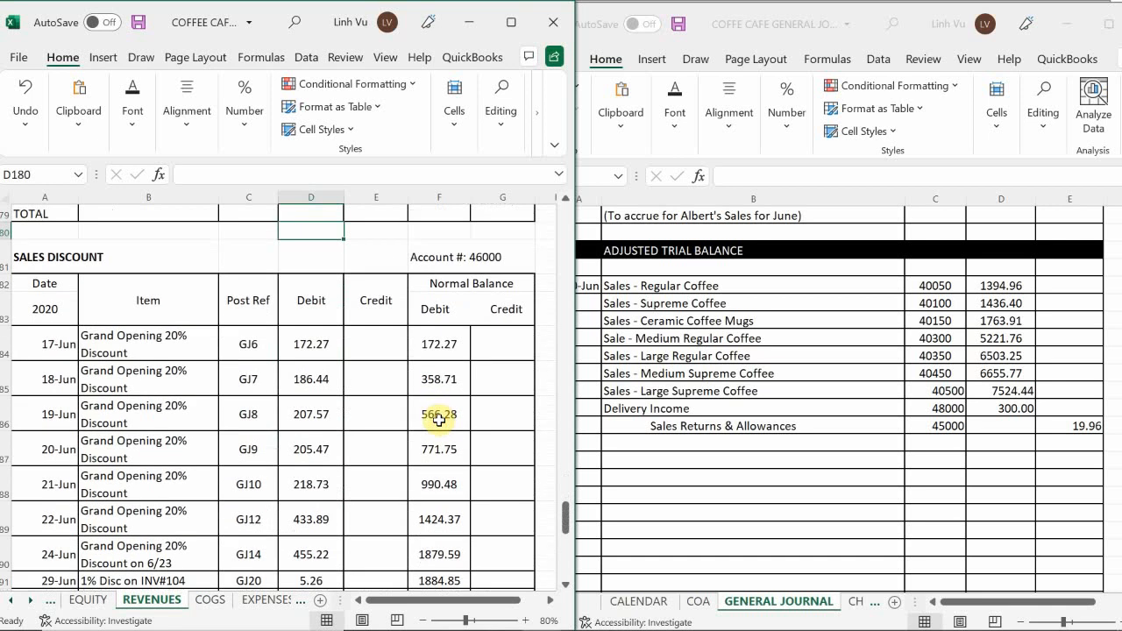
{"action": "left_click", "coordinate": [719, 441]}
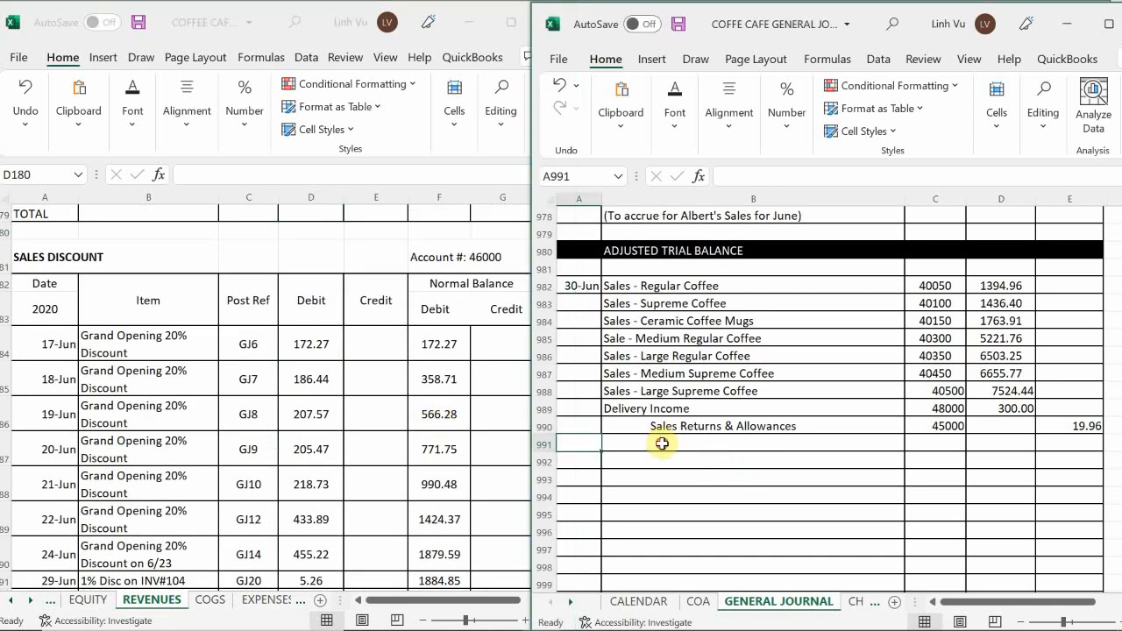
{"action": "left_click", "coordinate": [662, 443]}
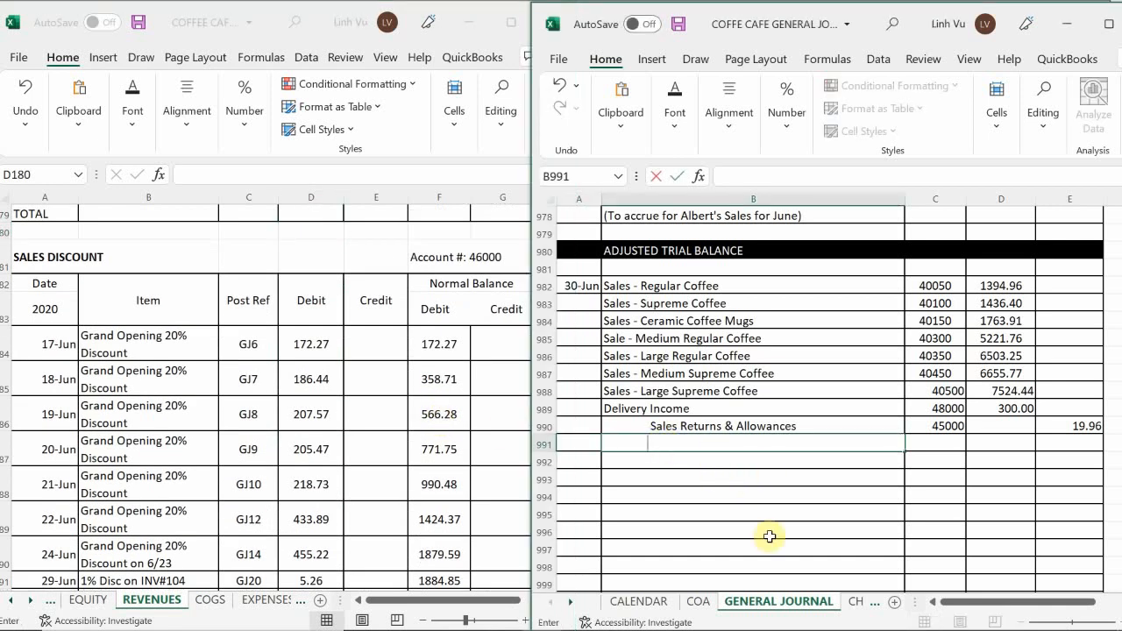
{"action": "type", "text": "Sales"}
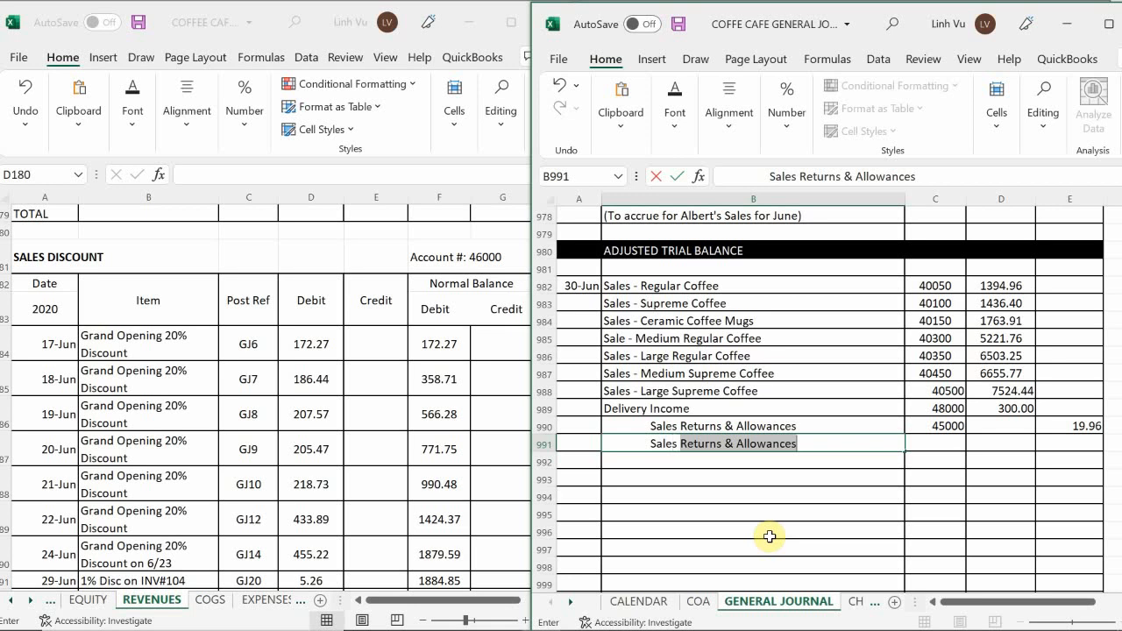
{"action": "type", "text": " Discount"}
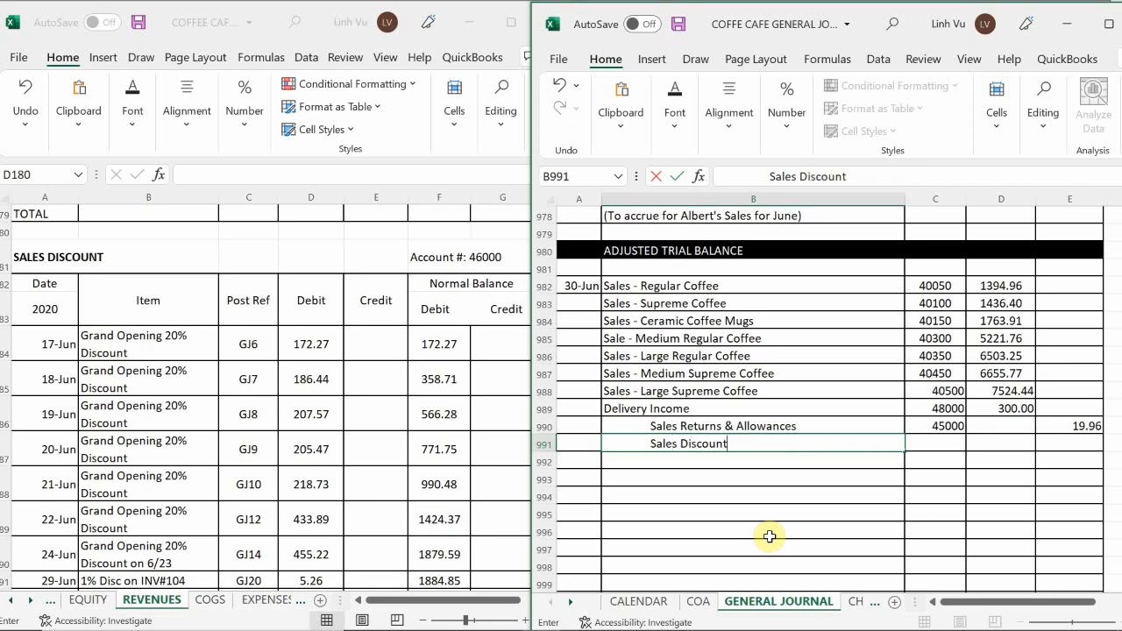
Enter post reference 46000 in journal cell C991 for Sales Discount.
{"action": "key", "text": "Tab"}
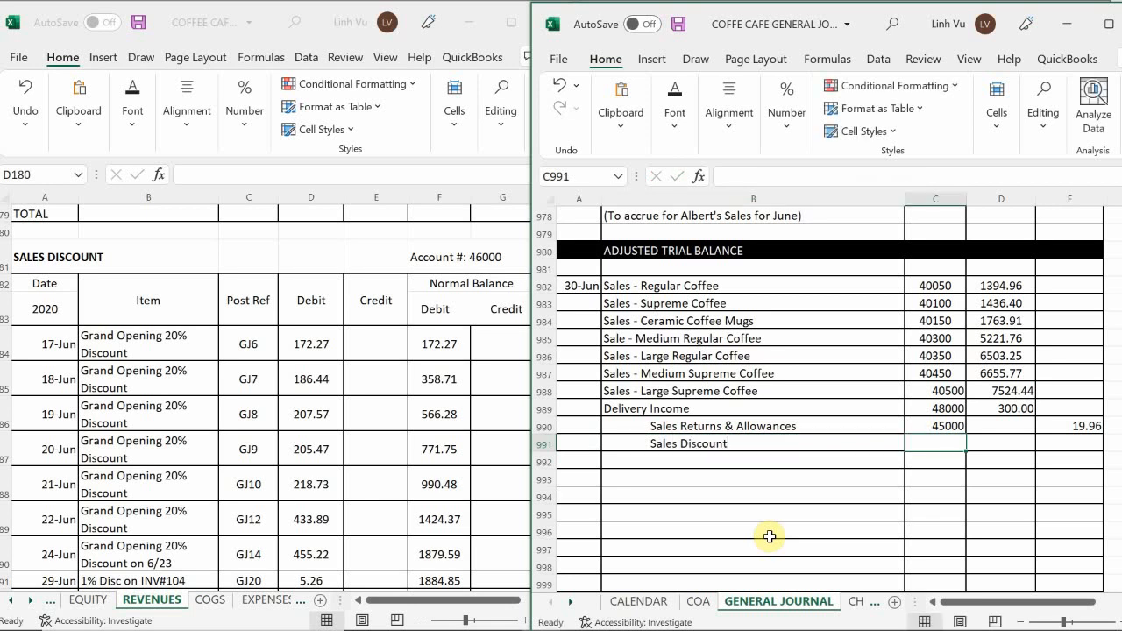
{"action": "type", "text": "46"}
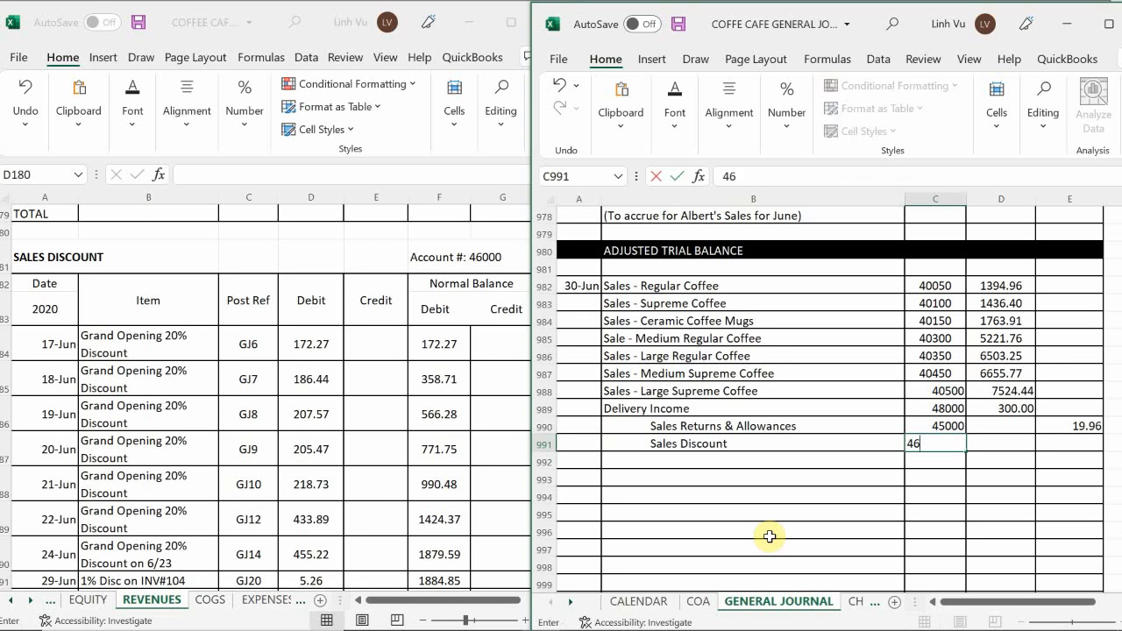
{"action": "type", "text": "000"}
{"action": "key", "text": "Tab"}
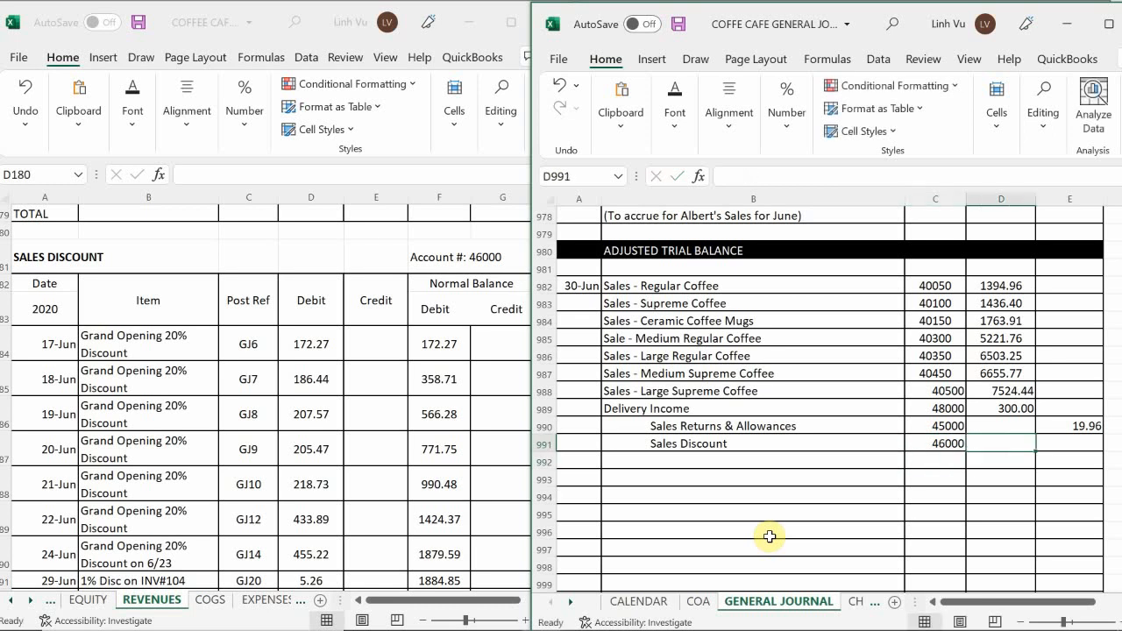
Look up the Sales Discount account's final balance in the ledger and credit 1900.79 in journal cell E991.
{"action": "key", "text": "Tab"}
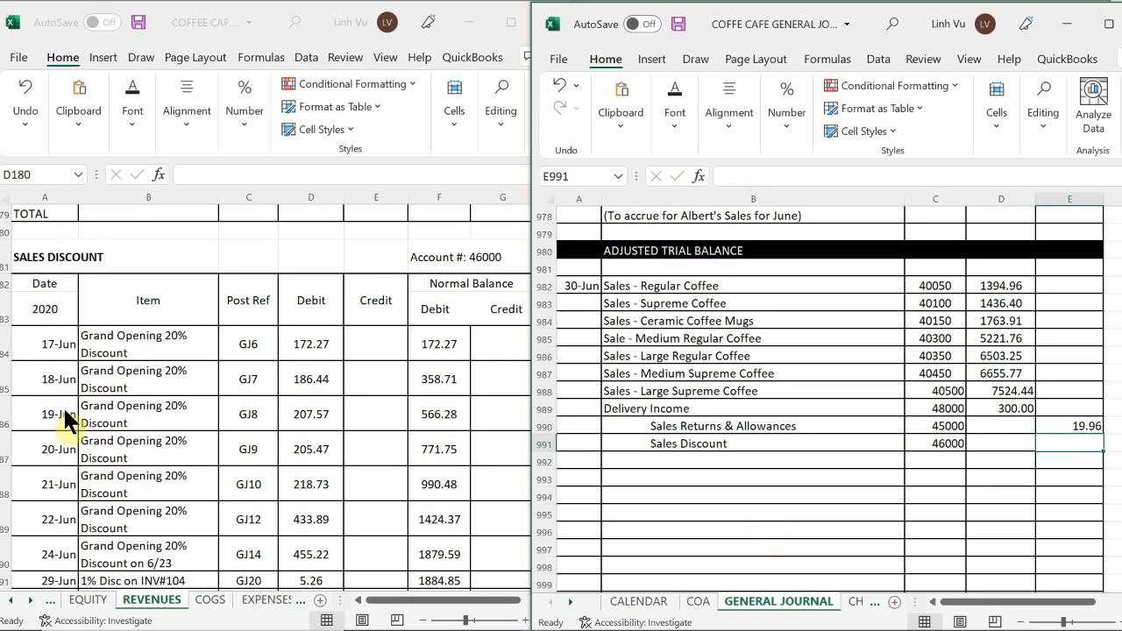
{"action": "left_click", "coordinate": [311, 446]}
{"action": "scroll", "coordinate": [308, 445], "scroll_direction": "down", "scroll_amount": 1}
{"action": "scroll", "coordinate": [308, 445], "scroll_direction": "down", "scroll_amount": 2}
{"action": "scroll", "coordinate": [309, 444], "scroll_direction": "up", "scroll_amount": 1}
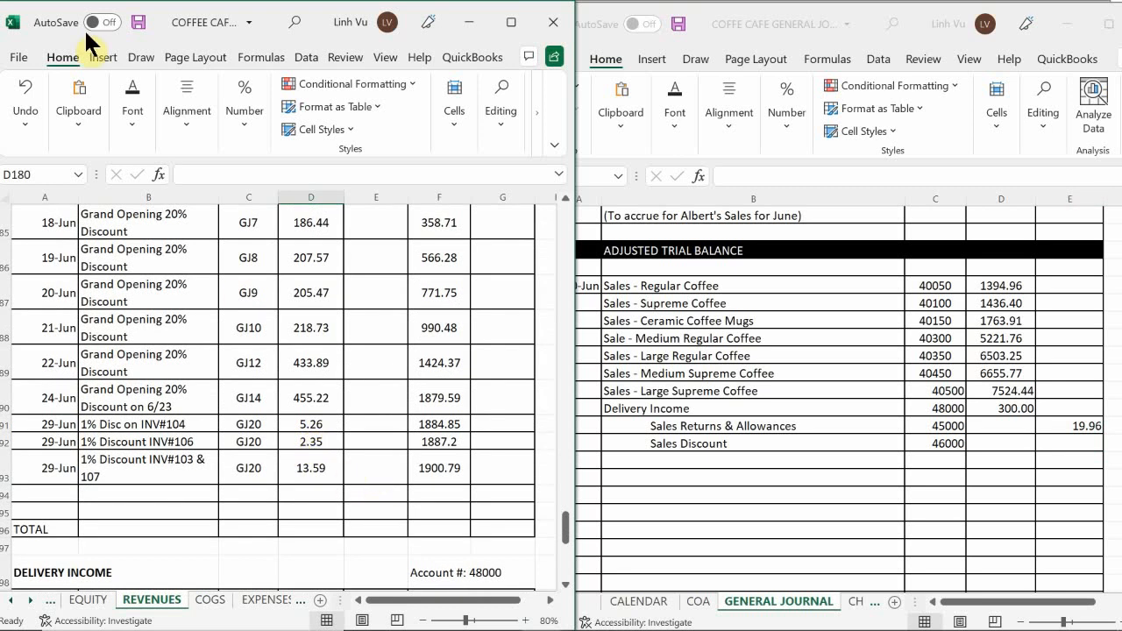
{"action": "left_click", "coordinate": [1063, 443]}
{"action": "type", "text": "1"}
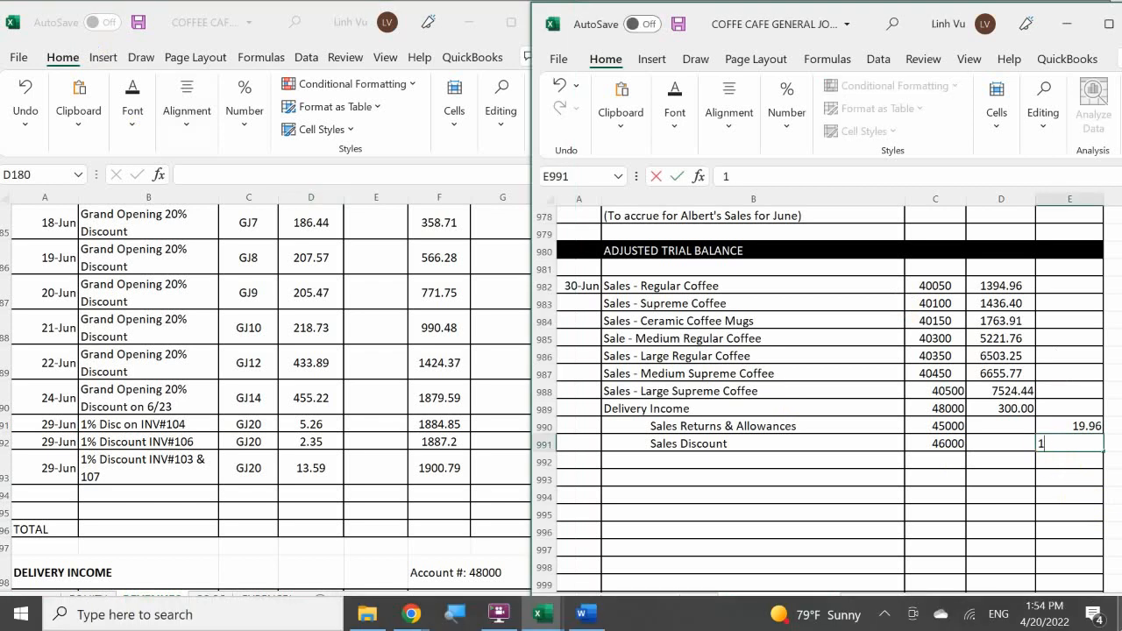
{"action": "type", "text": "900.79"}
{"action": "key", "text": "Return"}
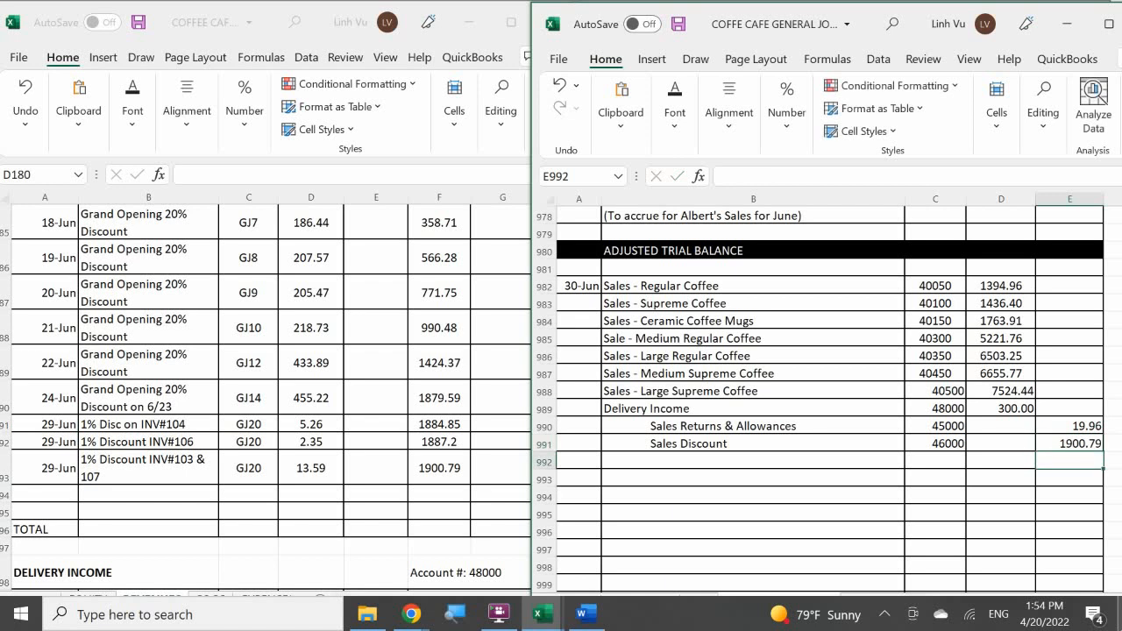
Enter the closing line's date 6/30, item CLOSE and post reference GJ24 in ledger cells A194 to C194 of the Sales Discount account.
{"action": "left_click", "coordinate": [41, 493]}
{"action": "left_click", "coordinate": [41, 493]}
{"action": "type", "text": "6/30"}
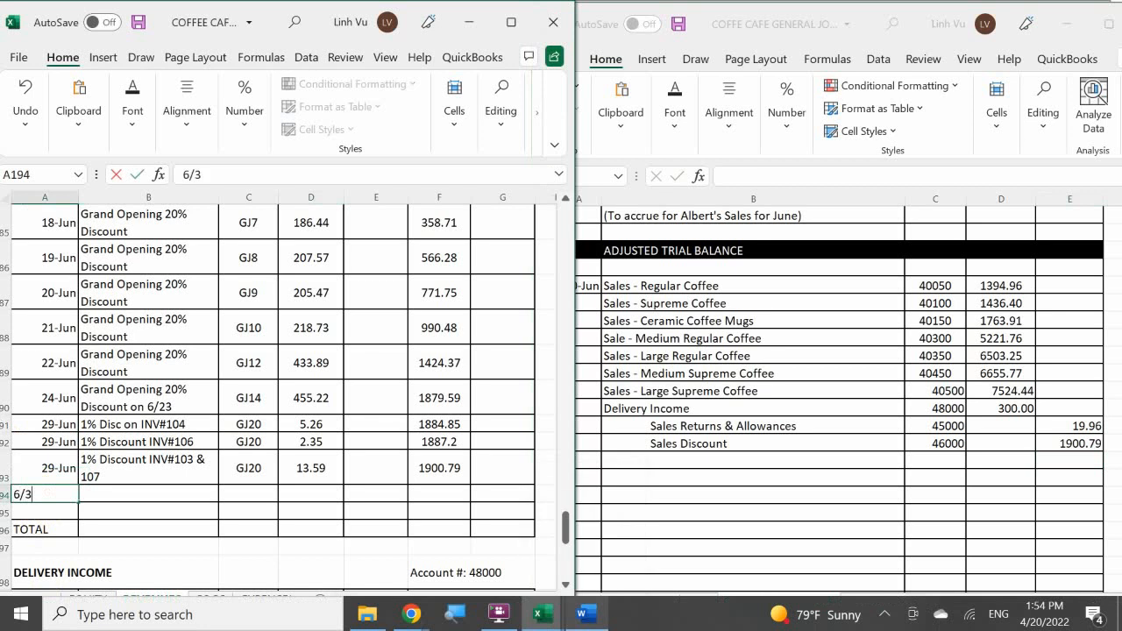
{"action": "key", "text": "Return"}
{"action": "key", "text": "Right"}
{"action": "key", "text": "Up"}
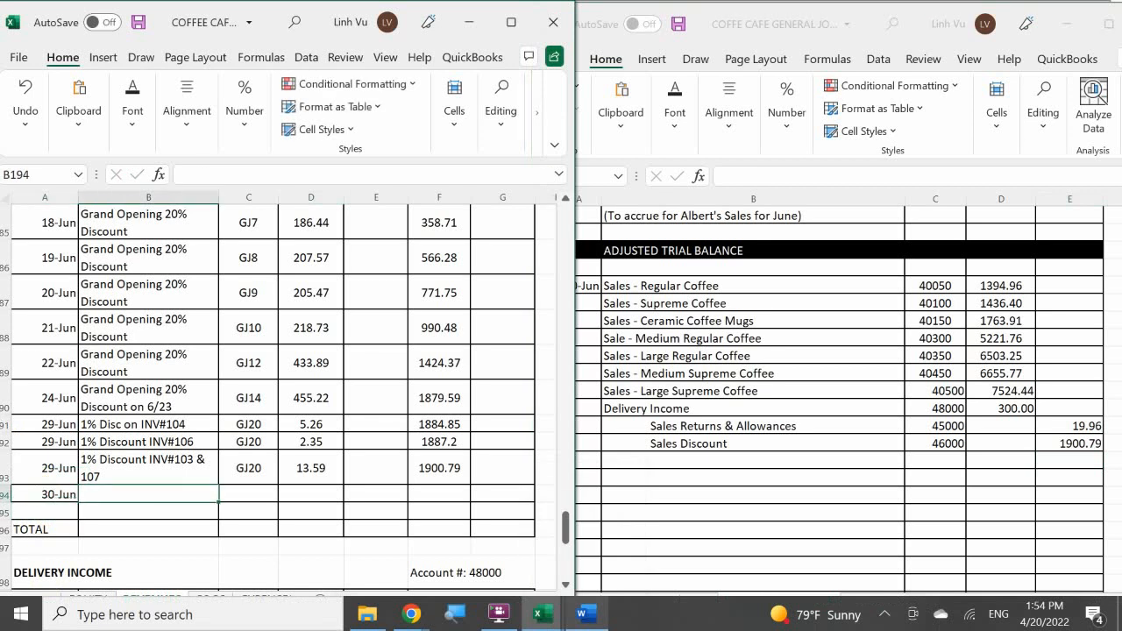
{"action": "type", "text": "CLO"}
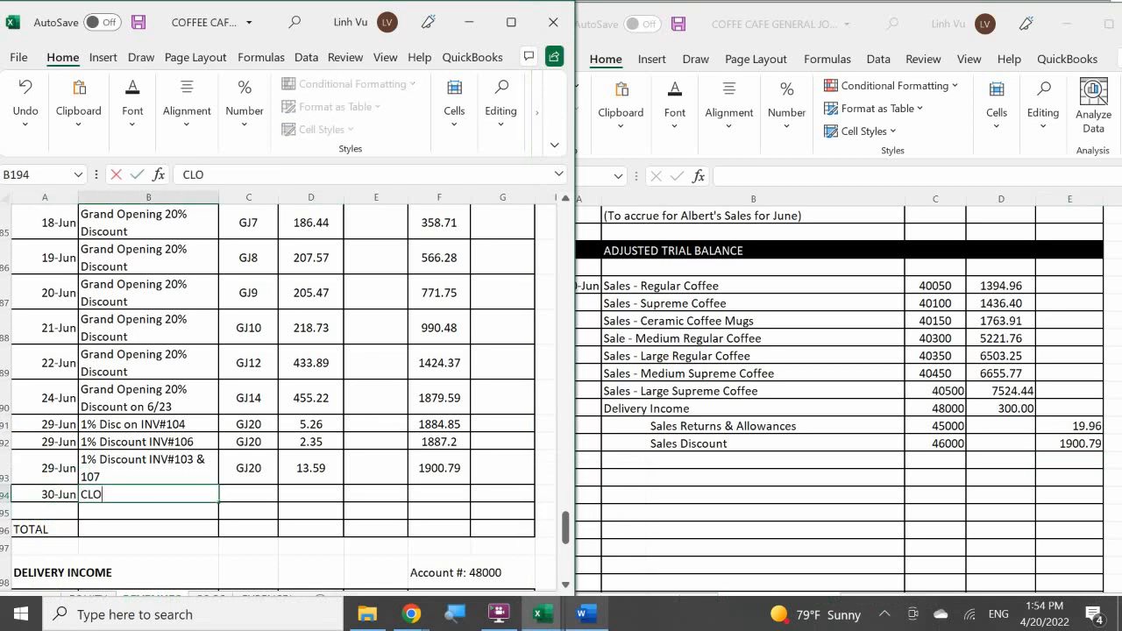
{"action": "type", "text": "SE"}
{"action": "key", "text": "Tab"}
{"action": "type", "text": "GJ"}
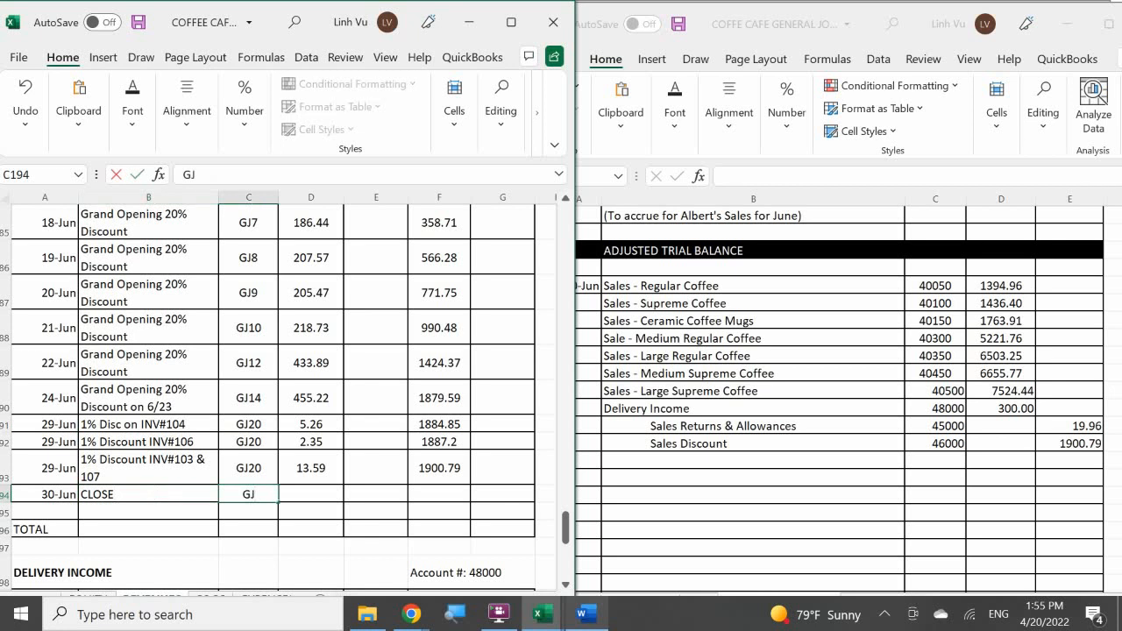
{"action": "type", "text": "24"}
{"action": "key", "text": "Return"}
Enter the closing credit 1900.79 in ledger cell E194 of the Sales Discount account.
{"action": "key", "text": "Right"}
{"action": "key", "text": "Up"}
{"action": "key", "text": "Right"}
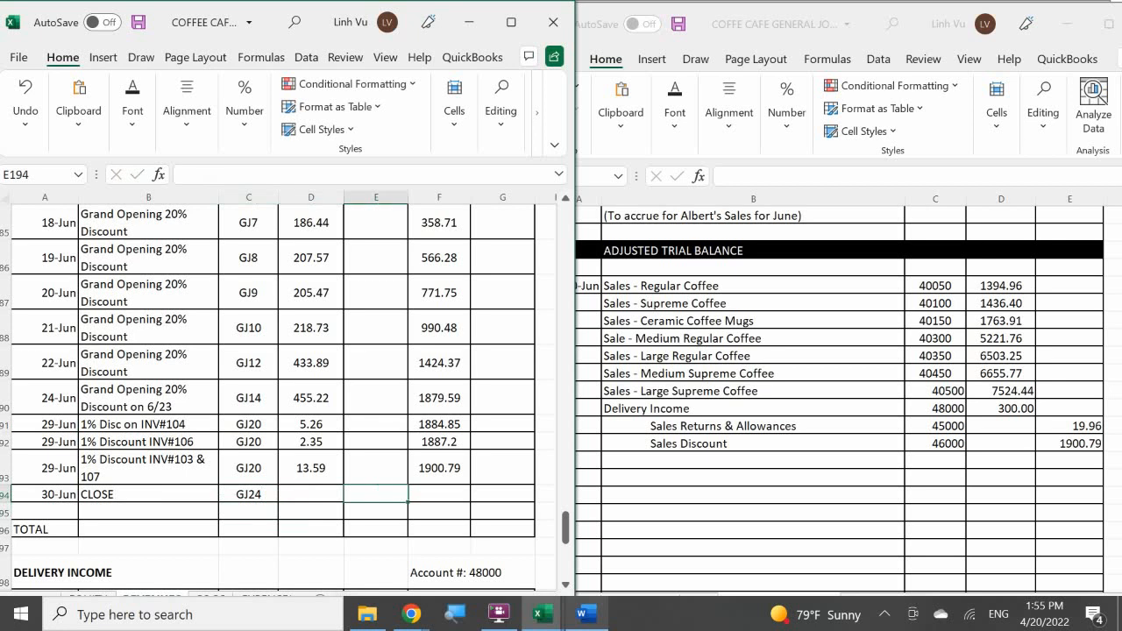
{"action": "type", "text": "1990"}
{"action": "key", "text": "BackSpace"}
{"action": "key", "text": "BackSpace"}
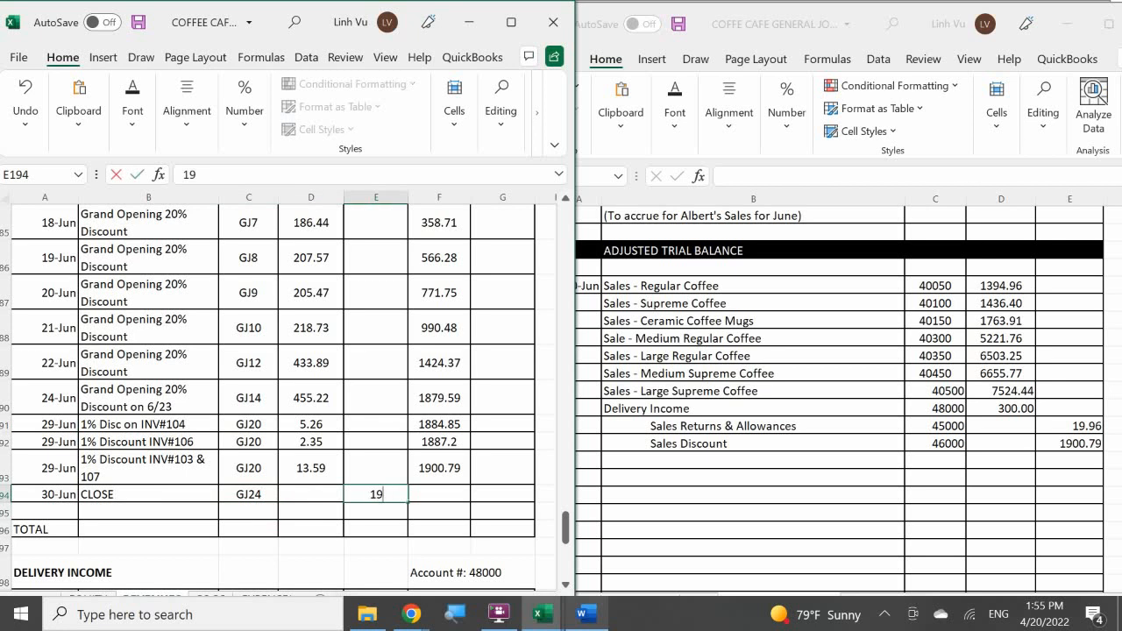
{"action": "type", "text": "00.79"}
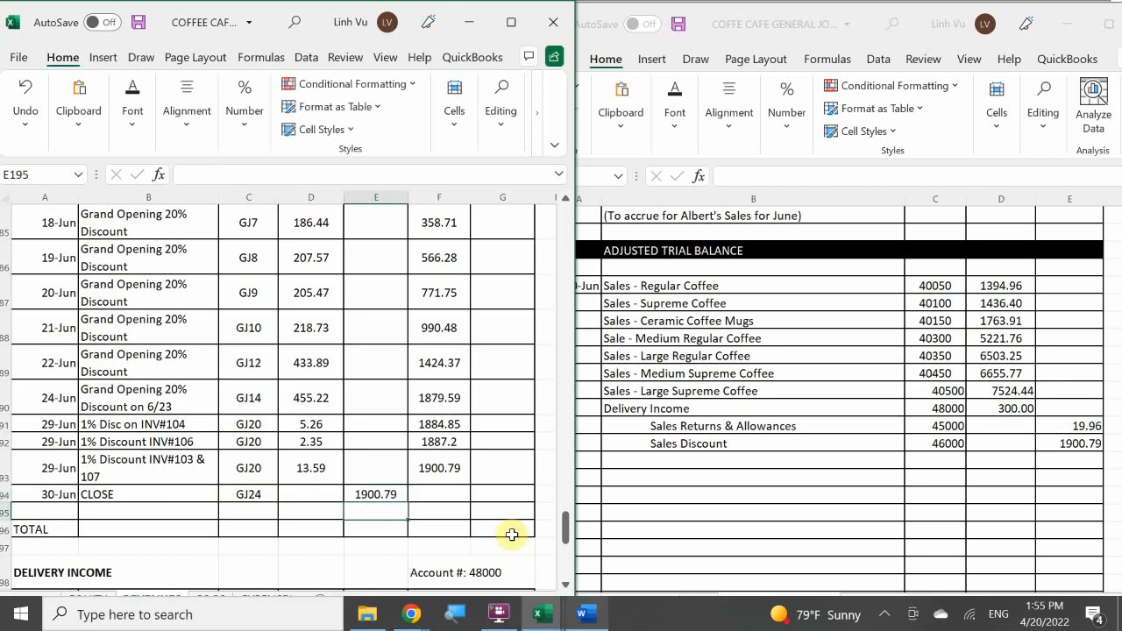
Extend the running balance formula from ledger cell F193 to F194 on the Sales Discount account's closing line.
{"action": "left_click", "coordinate": [429, 467]}
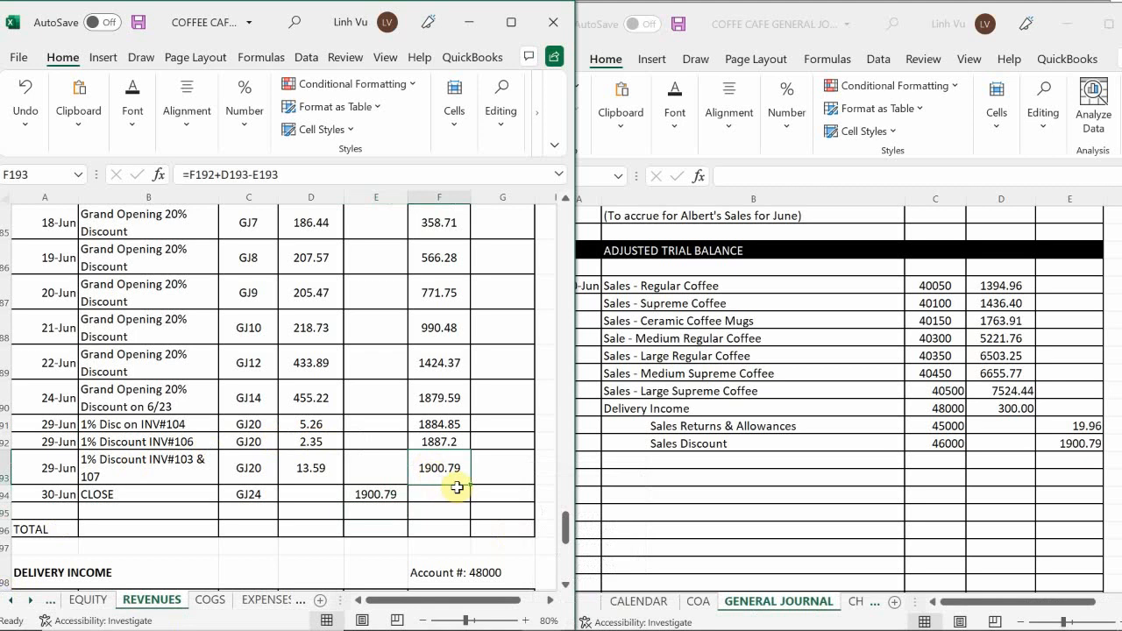
{"action": "mouse_move", "coordinate": [469, 484]}
{"action": "left_mouse_down"}
{"action": "mouse_move", "coordinate": [465, 509]}
{"action": "mouse_move", "coordinate": [469, 496]}
{"action": "left_mouse_up"}
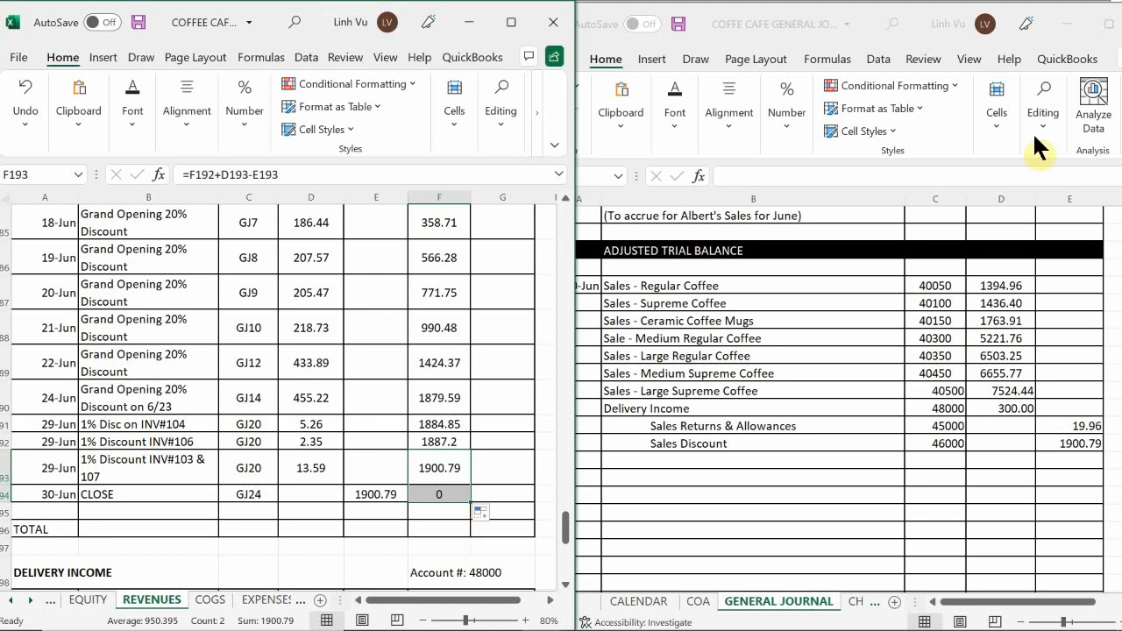
{"action": "left_click", "coordinate": [394, 383]}
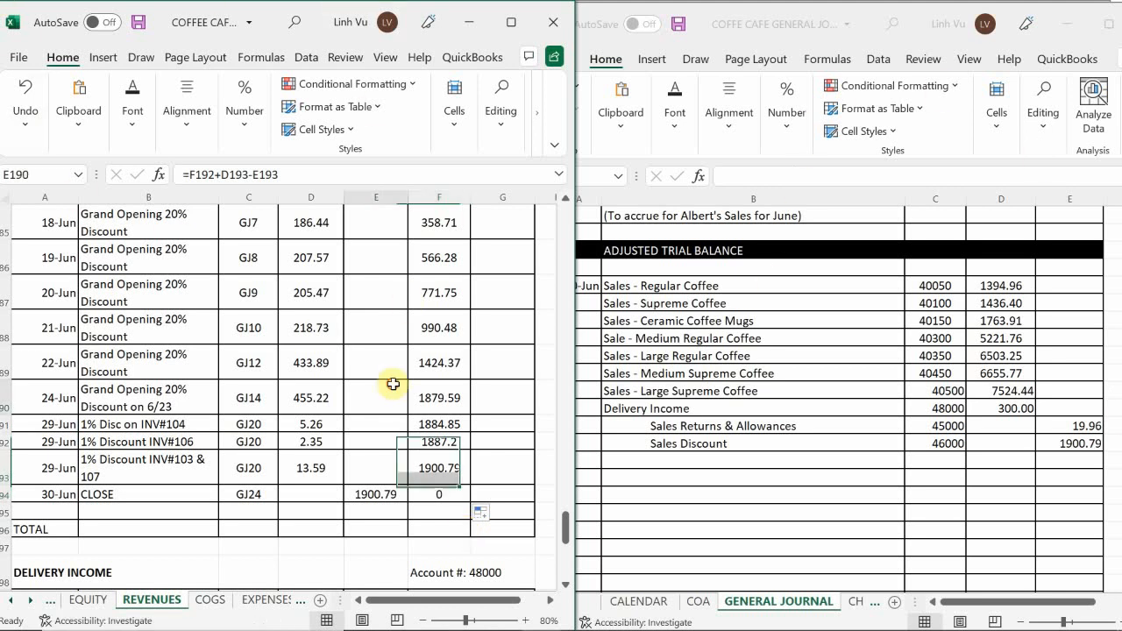
Review the revenue accounts in the ledger, from Interest Income back to Sales - Medium Supreme Coffee, for their closing lines.
{"action": "scroll", "coordinate": [393, 383], "scroll_direction": "down", "scroll_amount": 4}
{"action": "scroll", "coordinate": [393, 383], "scroll_direction": "down", "scroll_amount": 1}
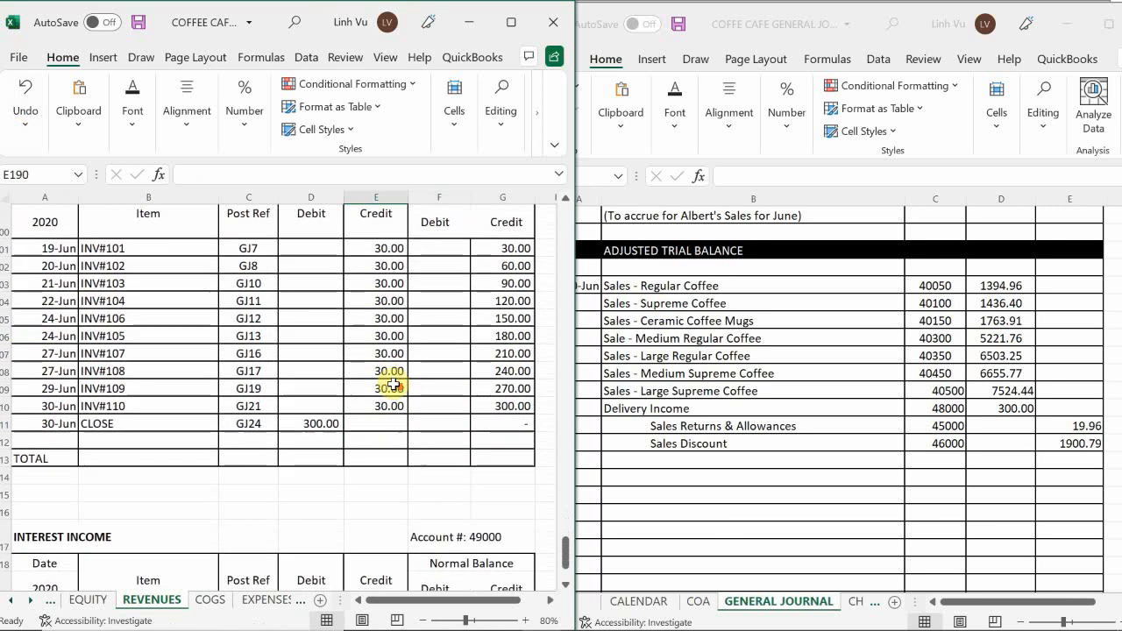
{"action": "scroll", "coordinate": [394, 383], "scroll_direction": "down", "scroll_amount": 1}
{"action": "scroll", "coordinate": [394, 383], "scroll_direction": "down", "scroll_amount": 6}
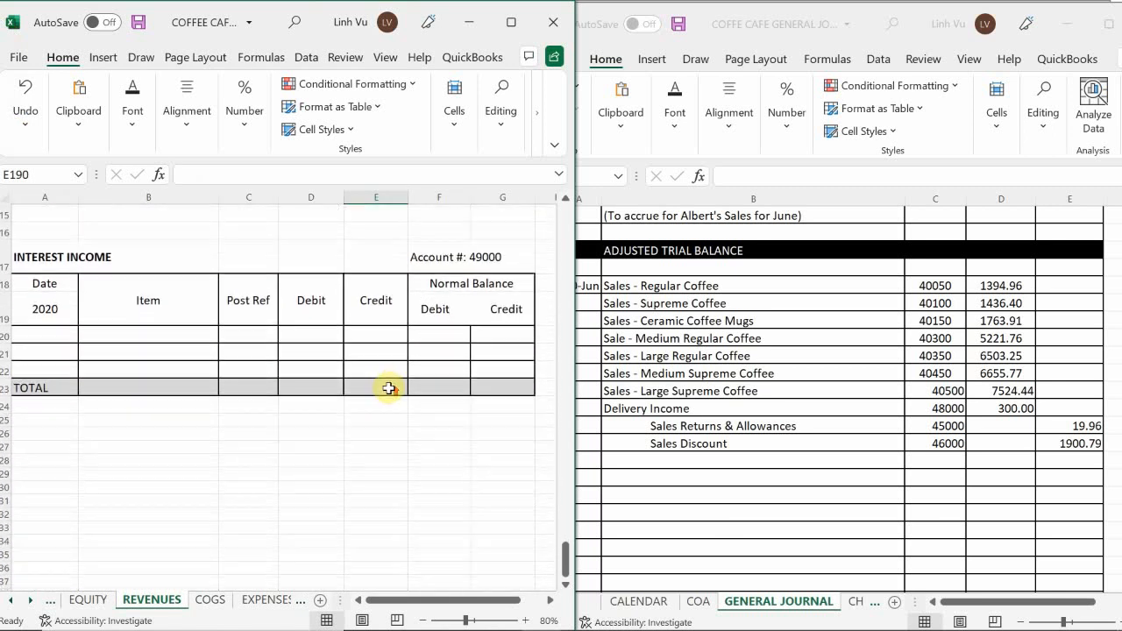
{"action": "scroll", "coordinate": [392, 385], "scroll_direction": "up", "scroll_amount": 8}
{"action": "scroll", "coordinate": [389, 387], "scroll_direction": "up", "scroll_amount": 7}
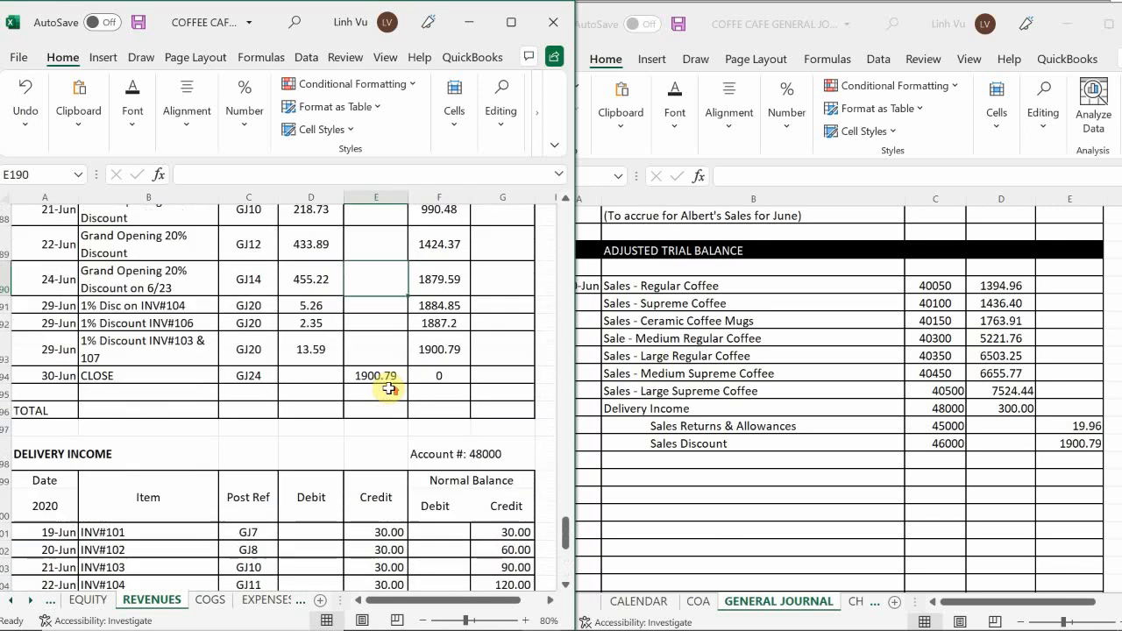
{"action": "scroll", "coordinate": [388, 387], "scroll_direction": "up", "scroll_amount": 2}
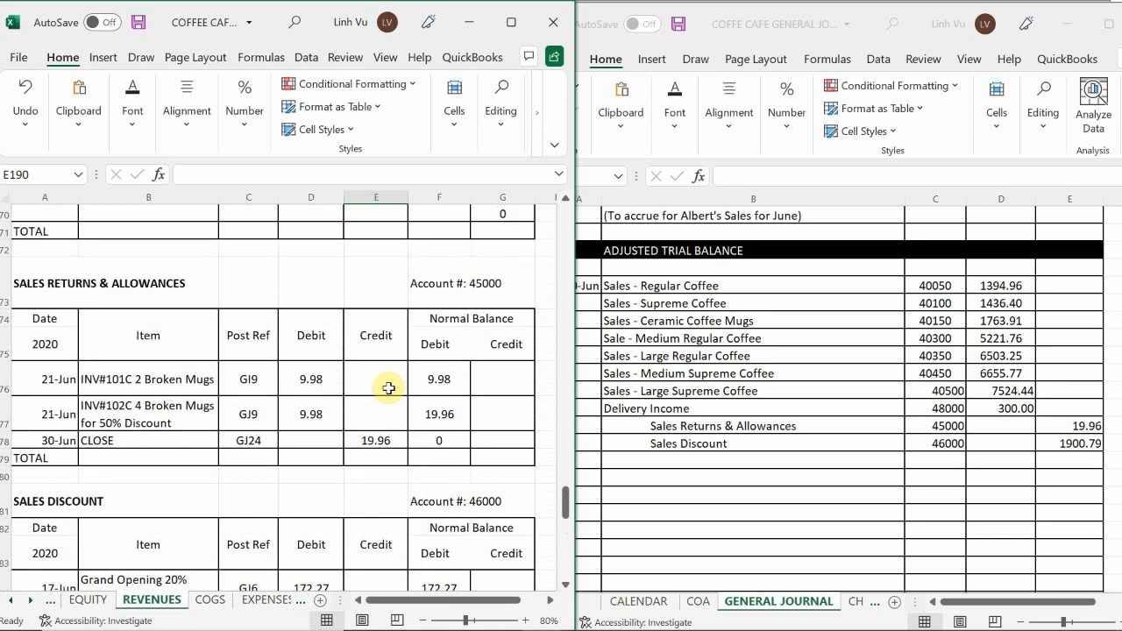
{"action": "scroll", "coordinate": [389, 388], "scroll_direction": "down", "scroll_amount": 6}
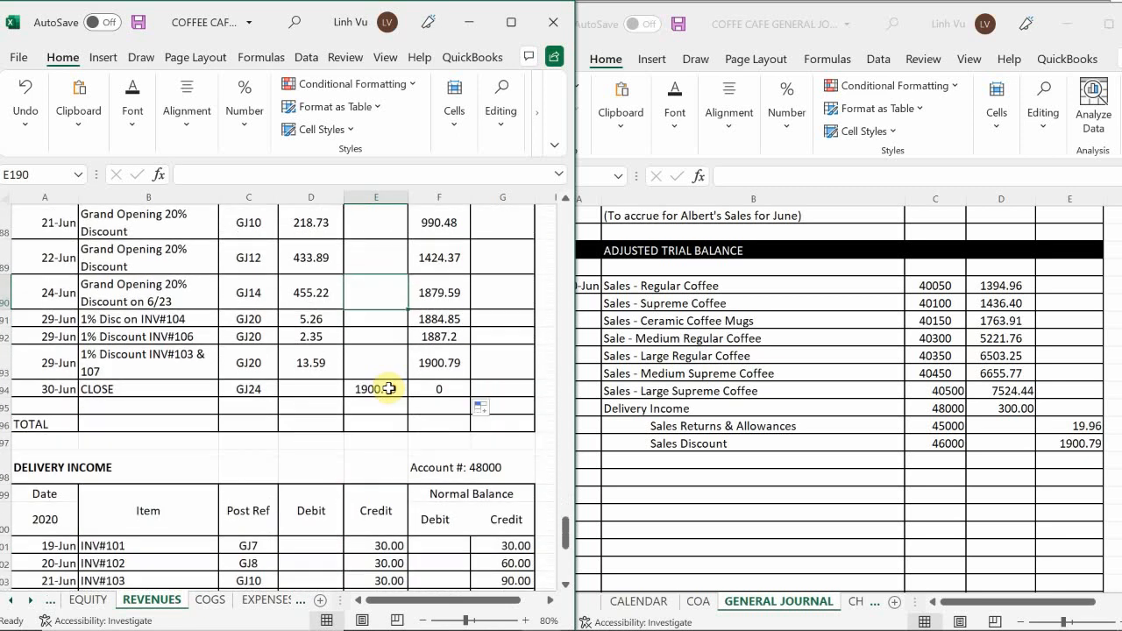
{"action": "scroll", "coordinate": [388, 387], "scroll_direction": "up", "scroll_amount": 4}
{"action": "scroll", "coordinate": [388, 388], "scroll_direction": "up", "scroll_amount": 6}
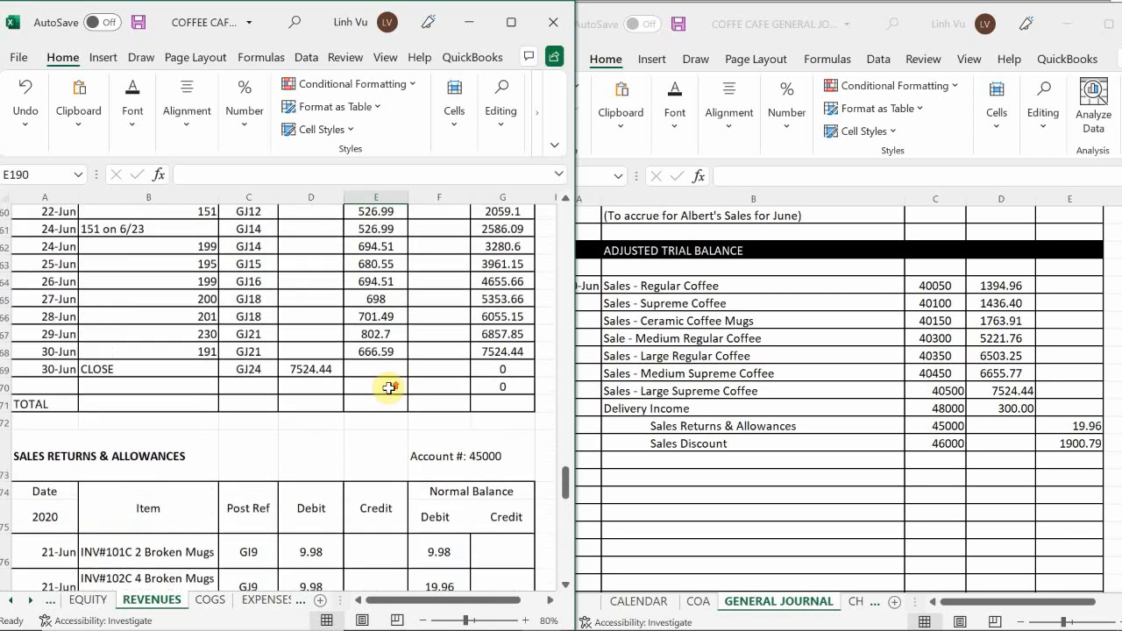
{"action": "scroll", "coordinate": [389, 387], "scroll_direction": "up", "scroll_amount": 8}
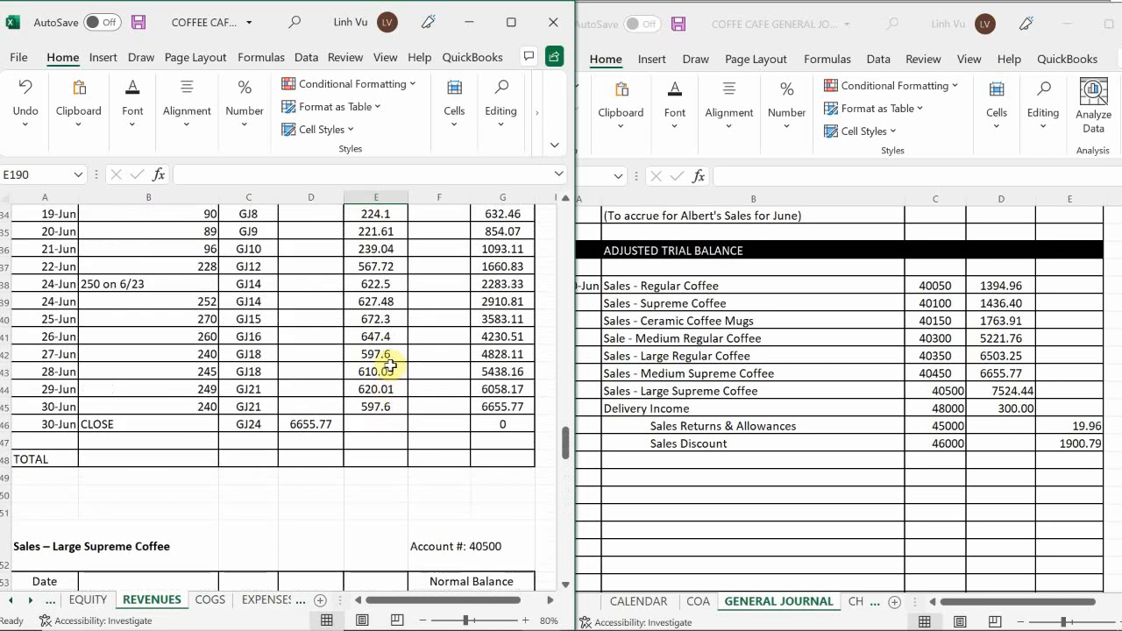
Bring up the Income Summary account on the ledger's EQUITY sheet.
{"action": "left_click", "coordinate": [648, 465]}
{"action": "left_click", "coordinate": [652, 465]}
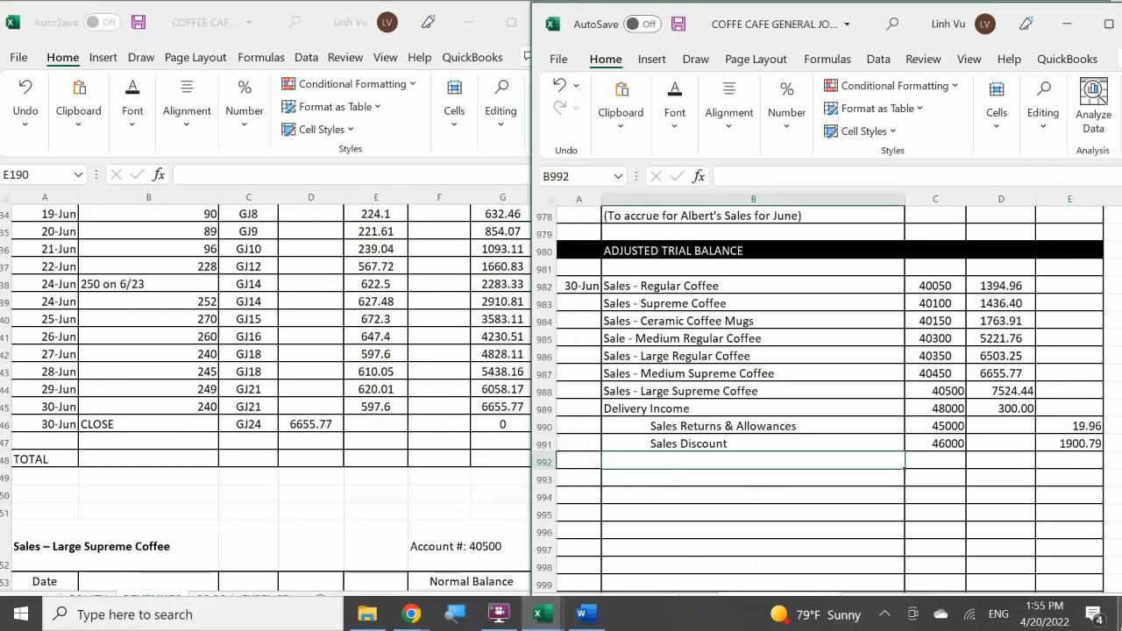
{"action": "left_click", "coordinate": [95, 603]}
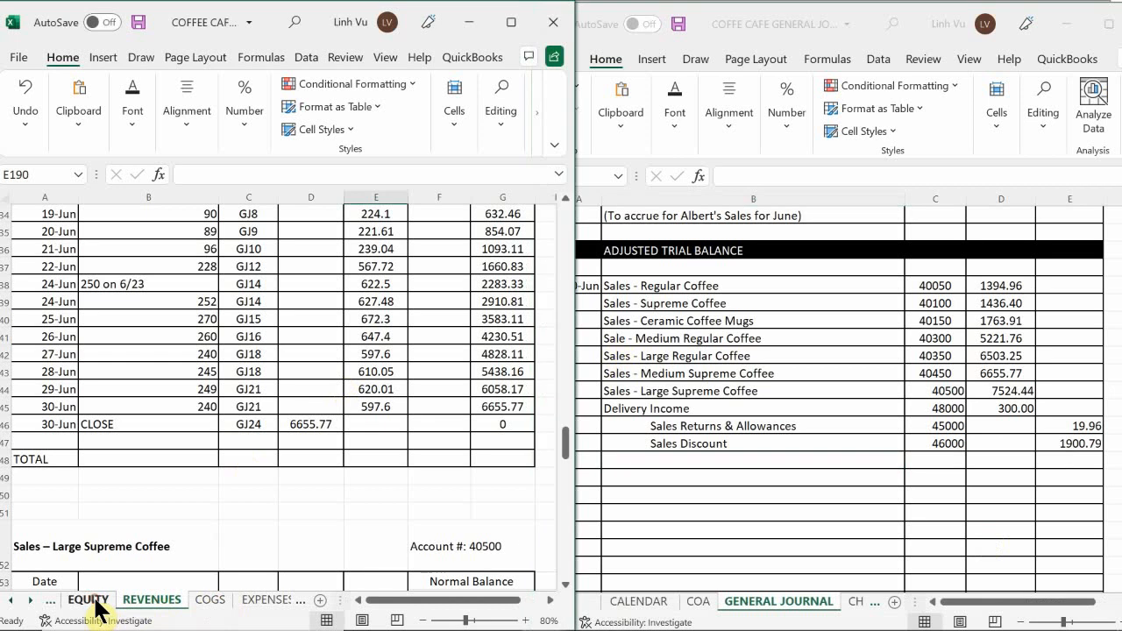
{"action": "left_click", "coordinate": [90, 600]}
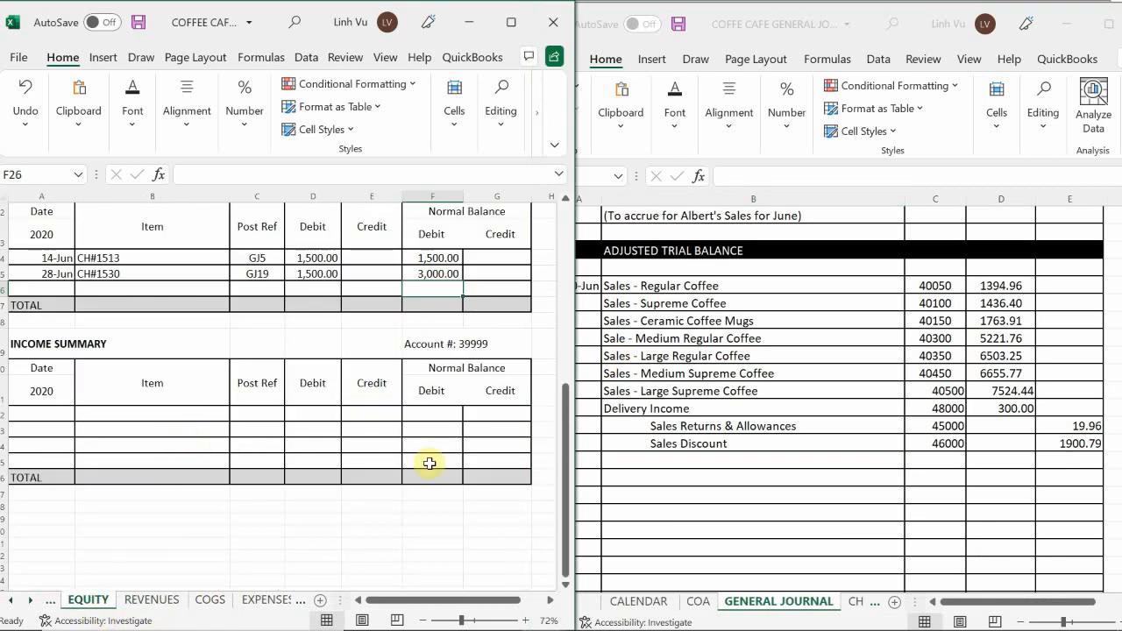
Enter Income Summary as an indented credit account in journal cell B992, below Sales Discount.
{"action": "left_click", "coordinate": [654, 460]}
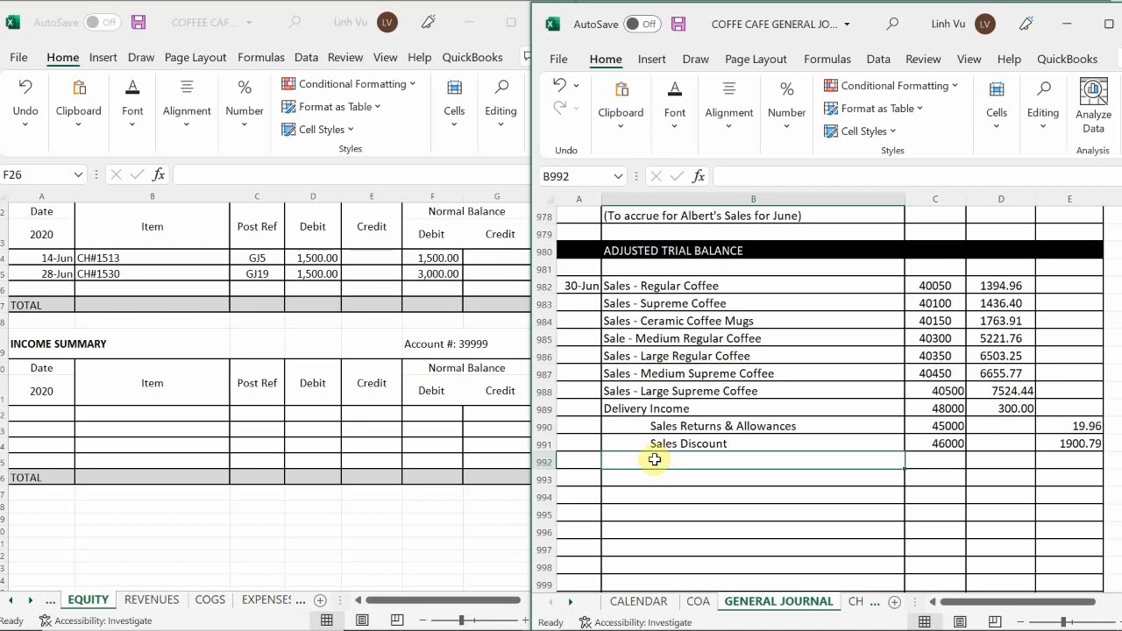
{"action": "double_click", "coordinate": [654, 460]}
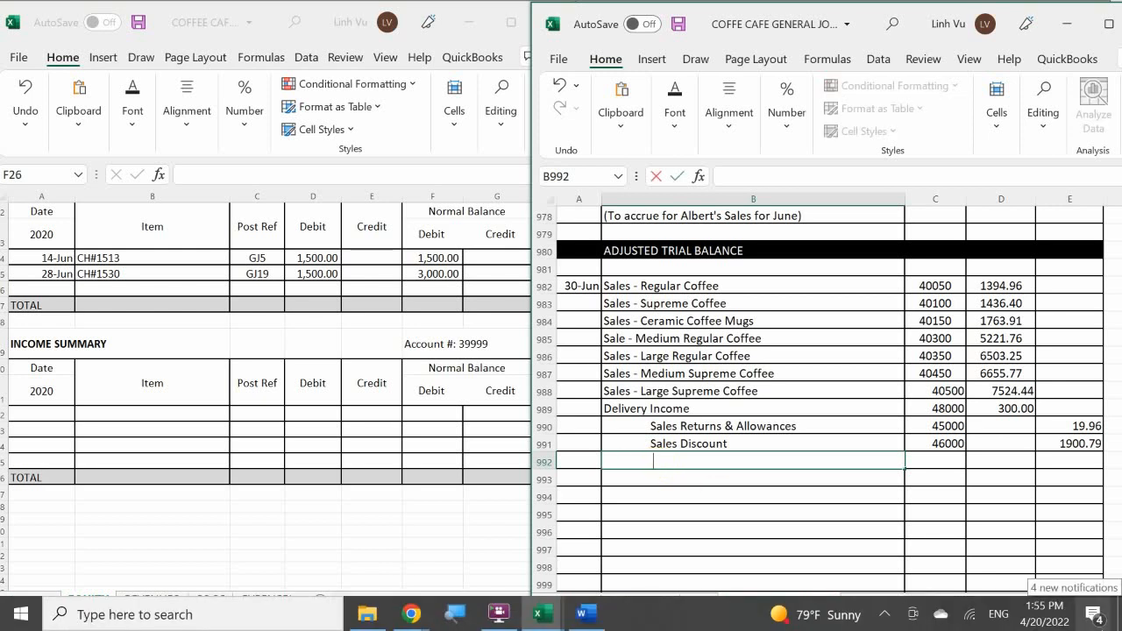
{"action": "type", "text": "U"}
{"action": "type", "text": "In"}
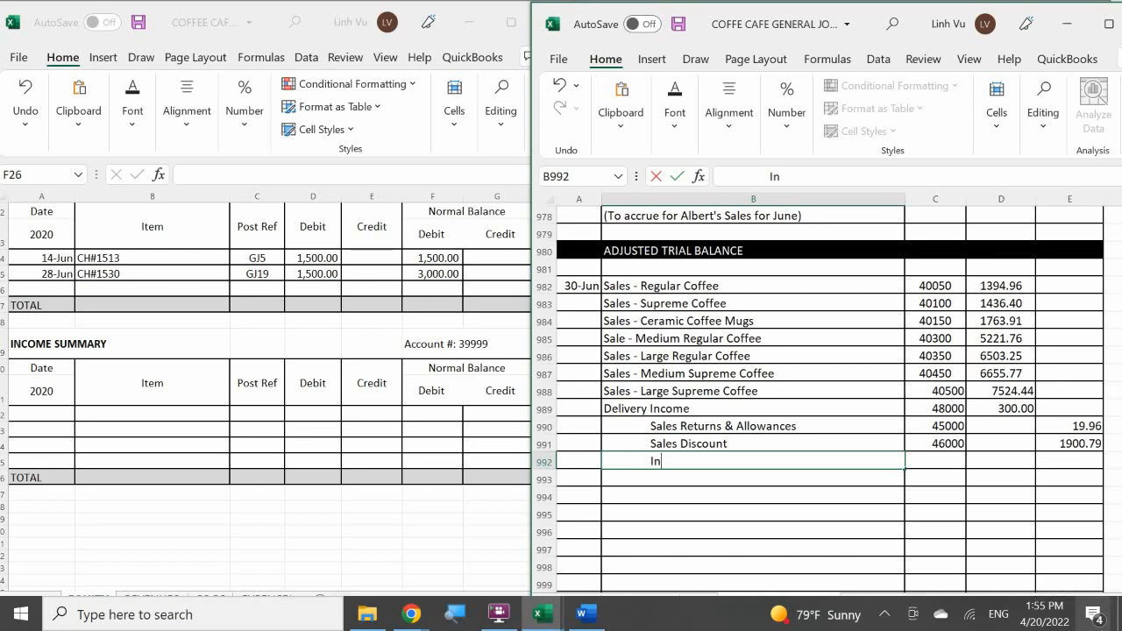
{"action": "type", "text": "come Summary"}
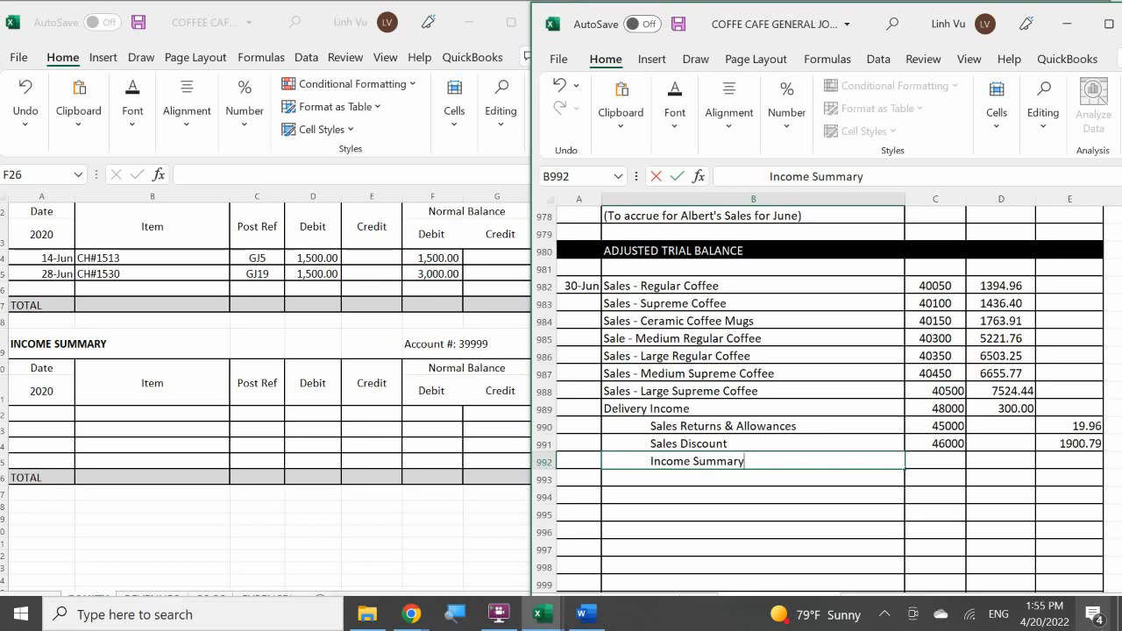
{"action": "key", "text": "Tab"}
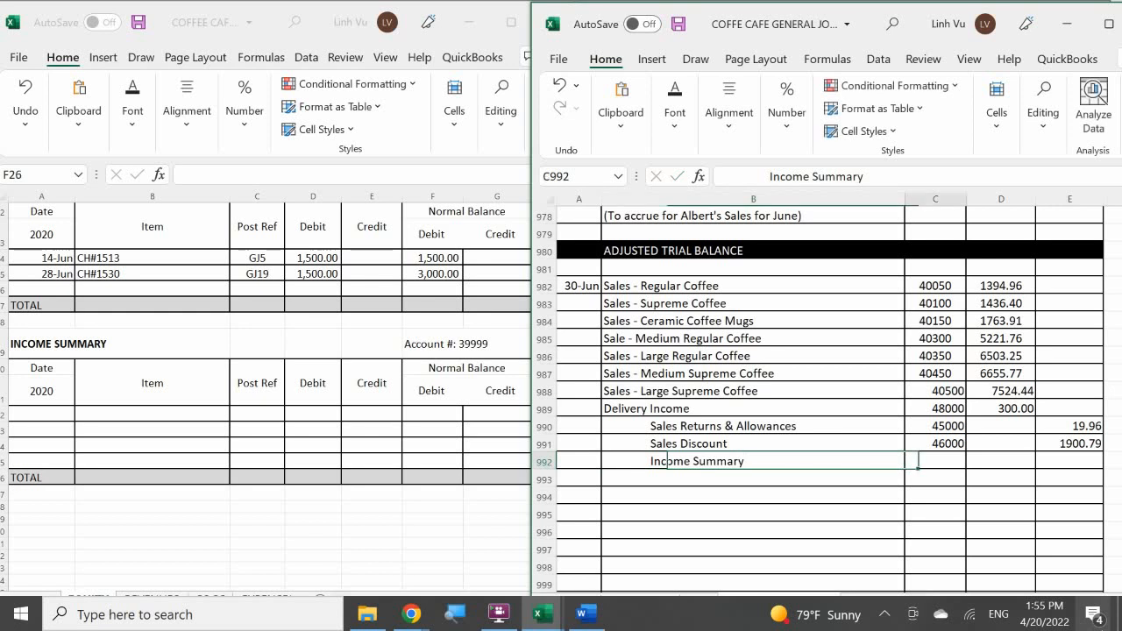
Enter post reference 3999 in journal cell C992 for Income Summary.
{"action": "type", "text": "3"}
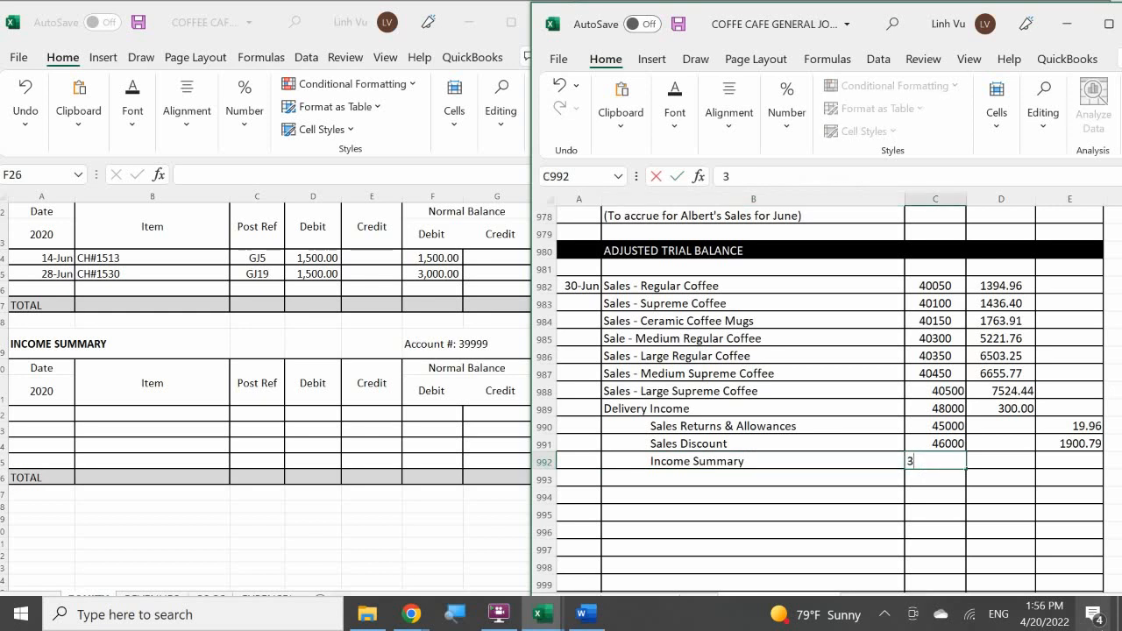
{"action": "type", "text": "999"}
{"action": "key", "text": "Return"}
{"action": "key", "text": "Right"}
{"action": "key", "text": "Up"}
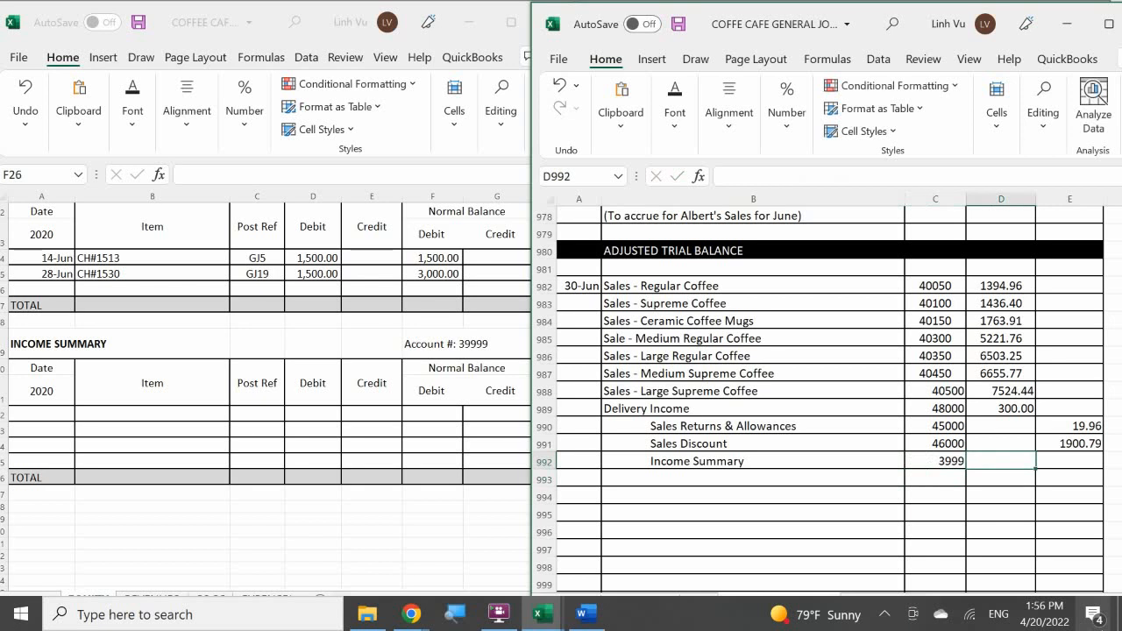
Total the closing entry's debits in journal cell D993 with a SUM of D982:D991.
{"action": "key", "text": "Right"}
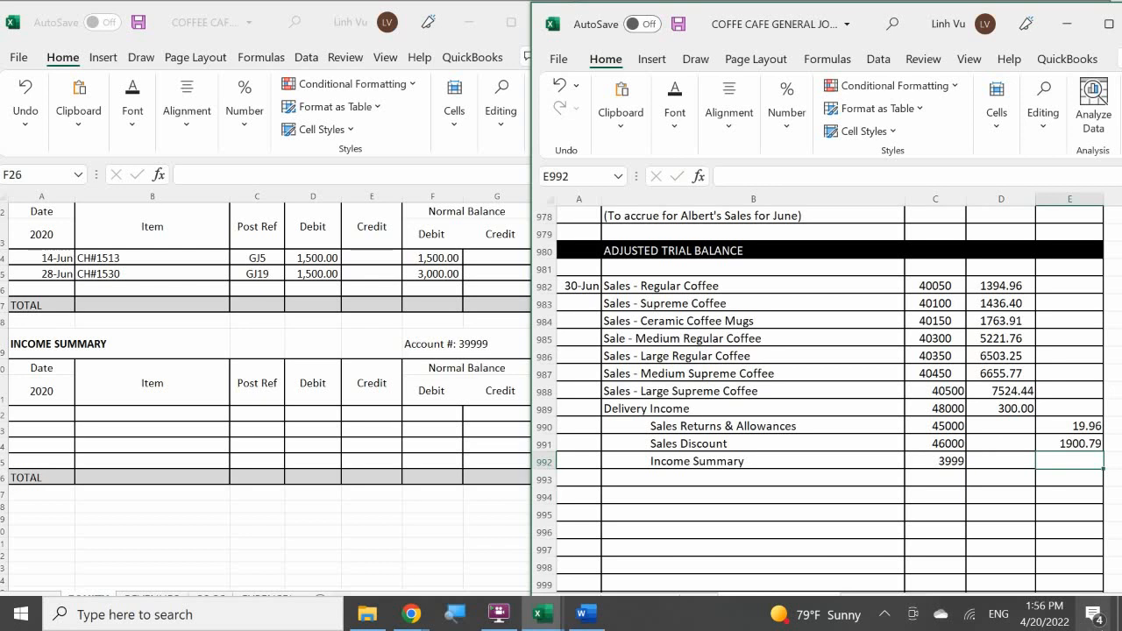
{"action": "key", "text": "Down"}
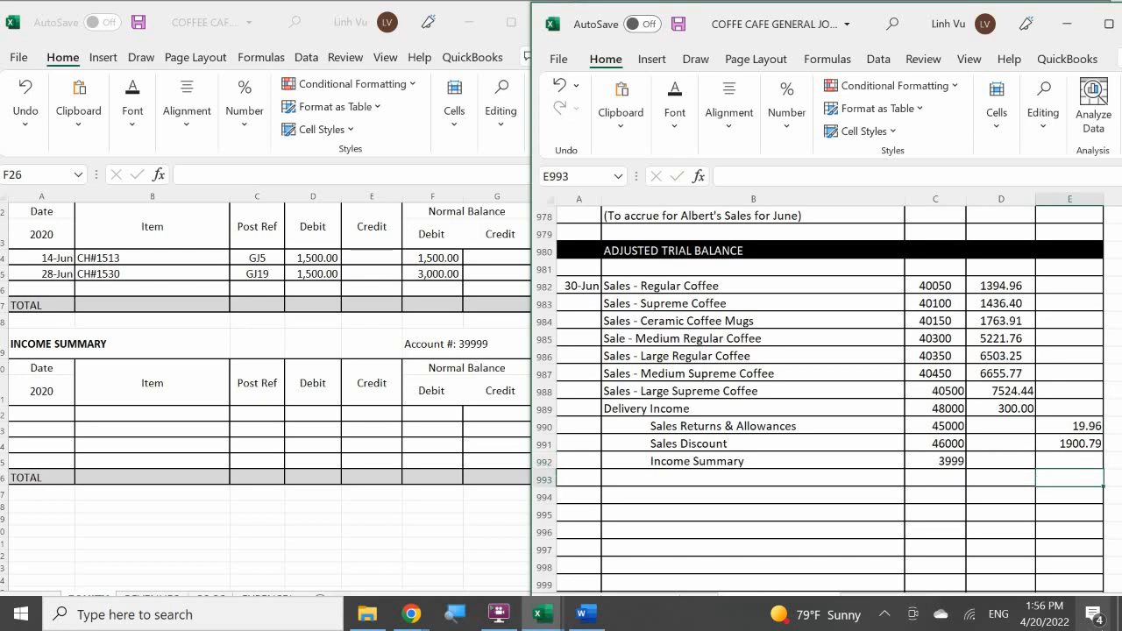
{"action": "key", "text": "Left"}
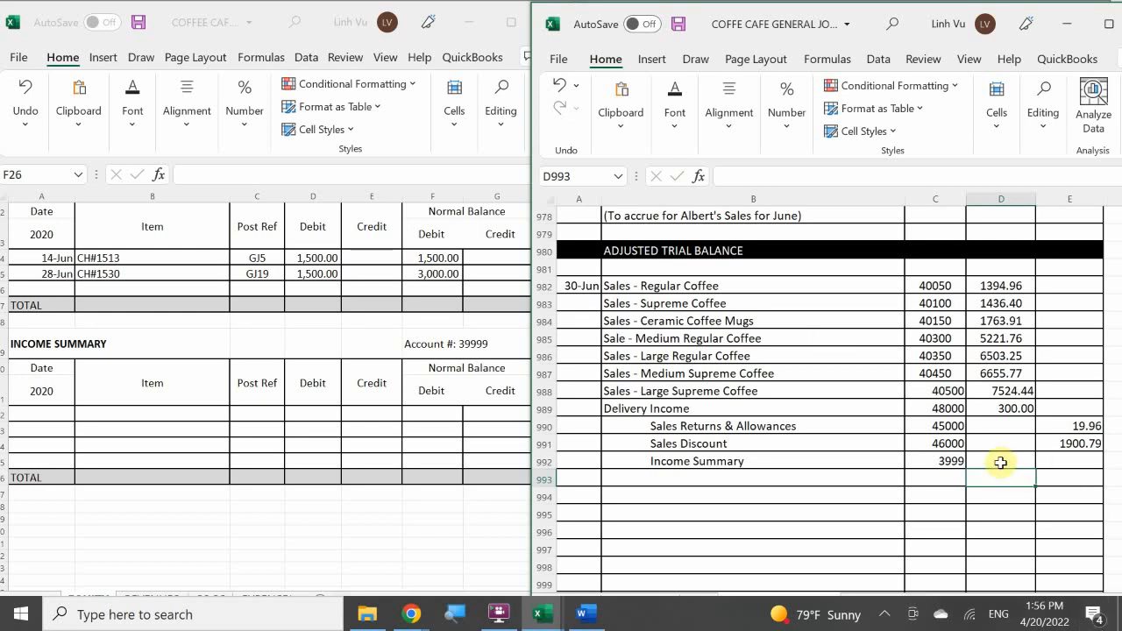
{"action": "type", "text": "=si"}
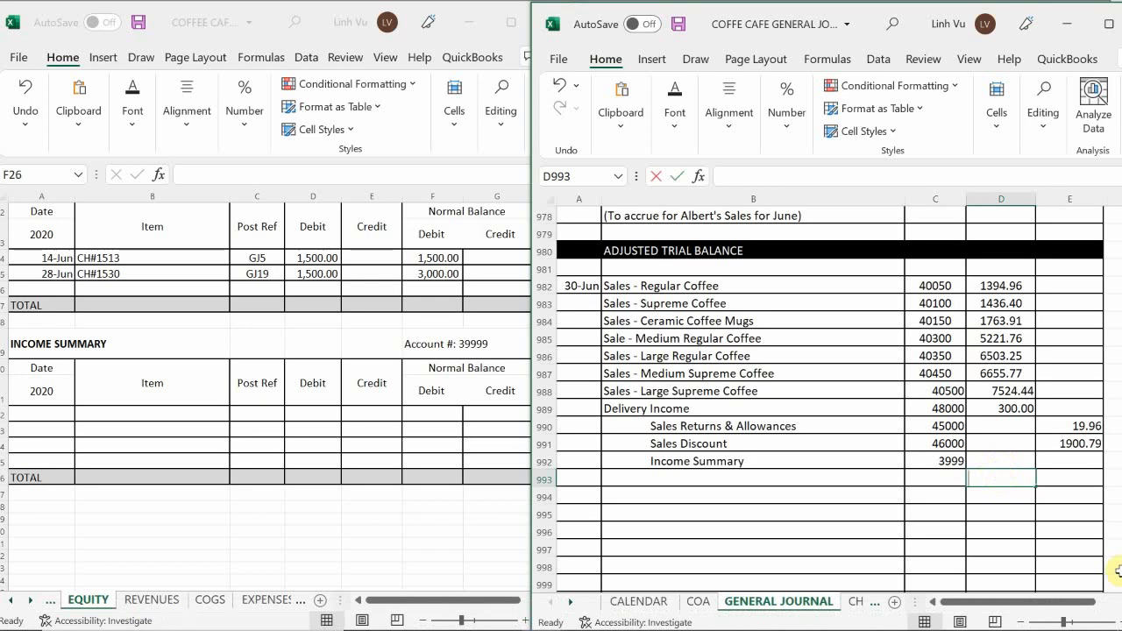
{"action": "key", "text": "BackSpace"}
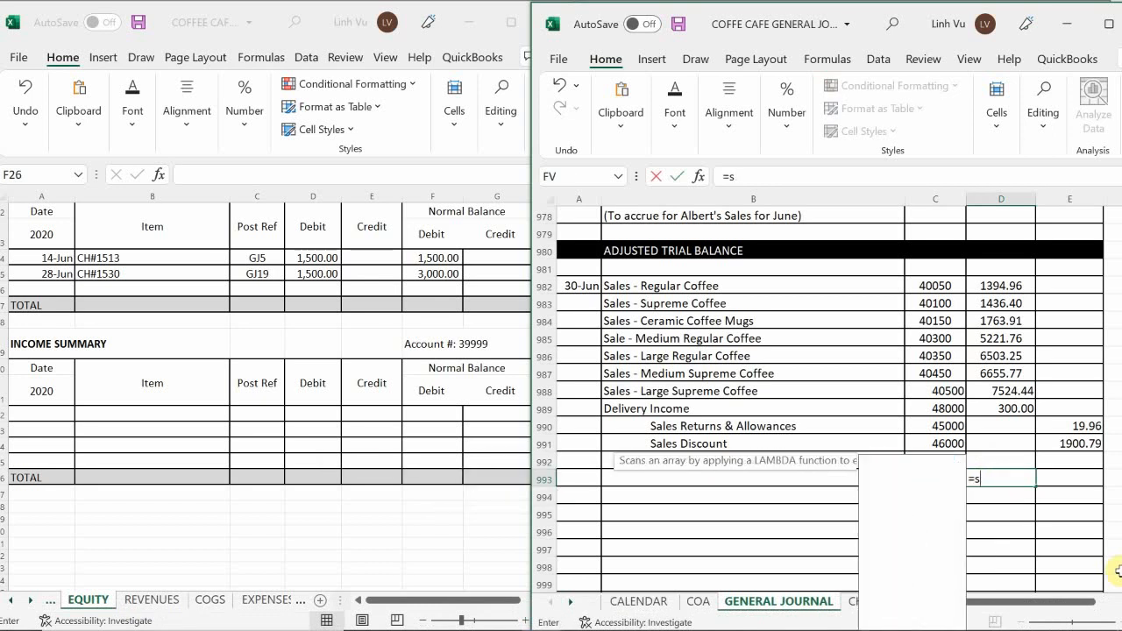
{"action": "type", "text": "um("}
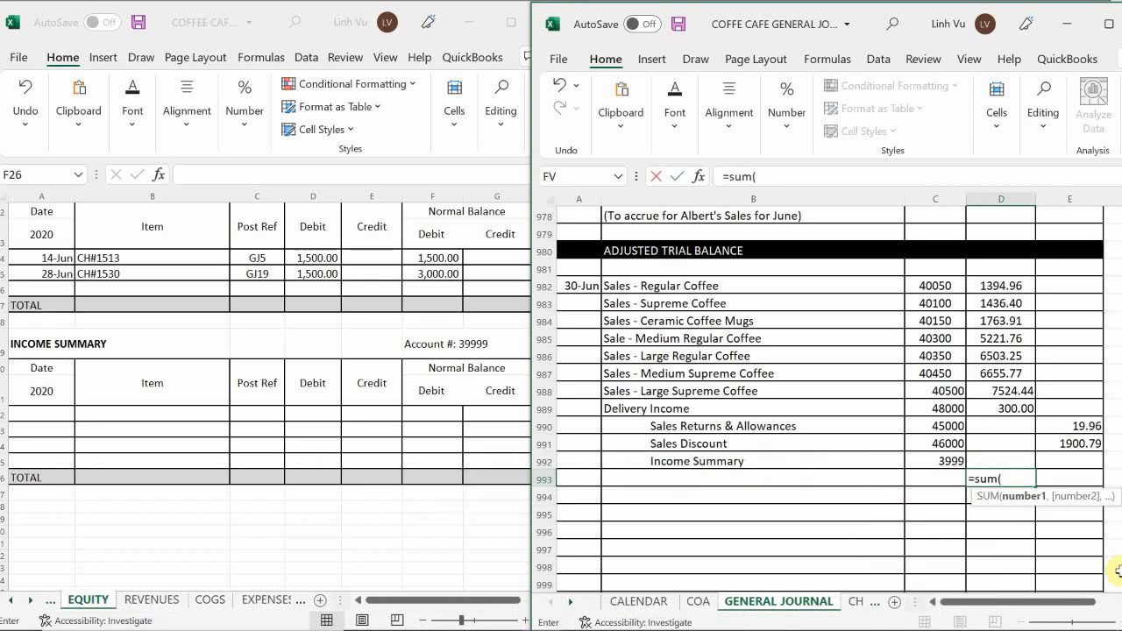
{"action": "key", "text": "Up"}
{"action": "key", "text": "Up"}
{"action": "key", "text": "shift+Up"}
{"action": "key", "text": "shift+Up"}
{"action": "key", "text": "shift+Up"}
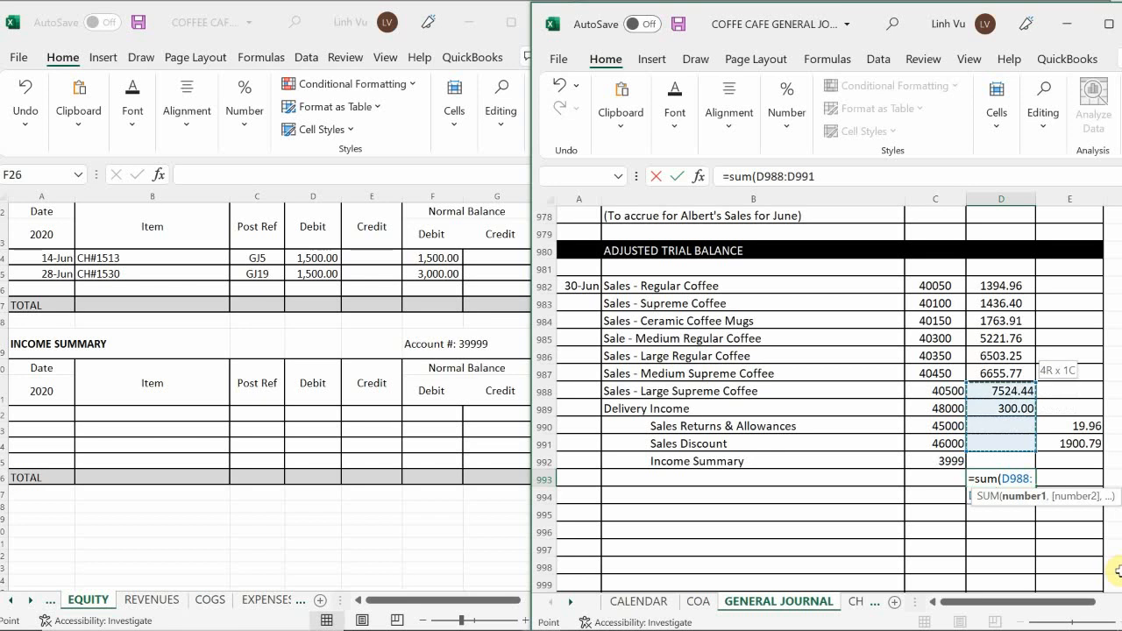
{"action": "key", "text": "shift+Up"}
{"action": "key", "text": "shift+Up"}
{"action": "key", "text": "shift+Up"}
{"action": "key", "text": "shift+Up"}
{"action": "key", "text": "shift+Up"}
{"action": "key", "text": "shift+Up"}
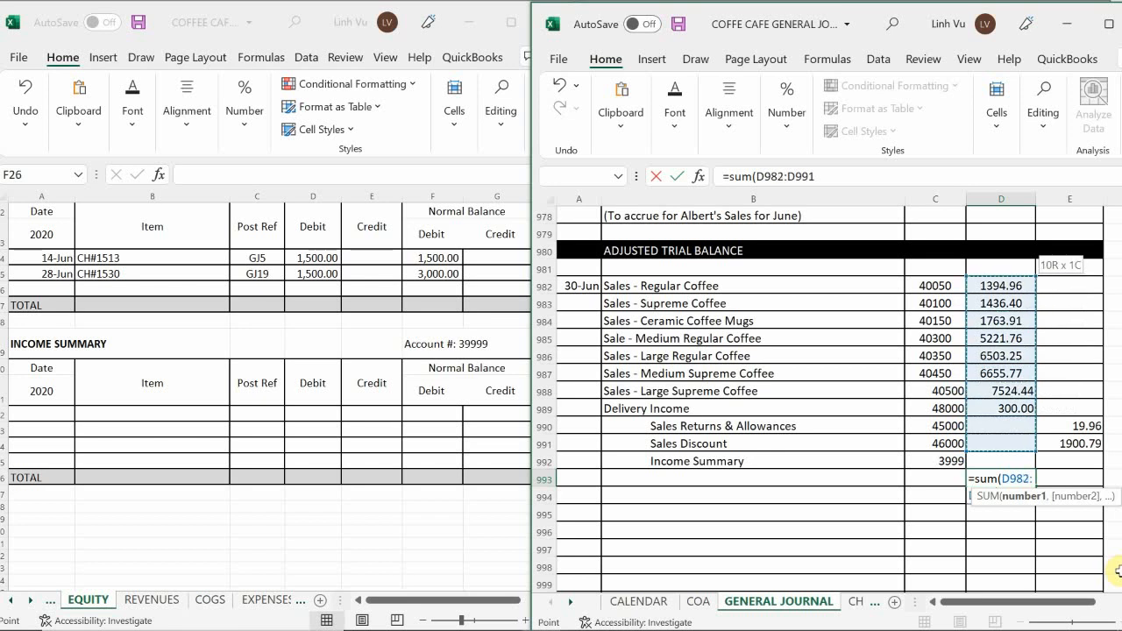
{"action": "key", "text": "Return"}
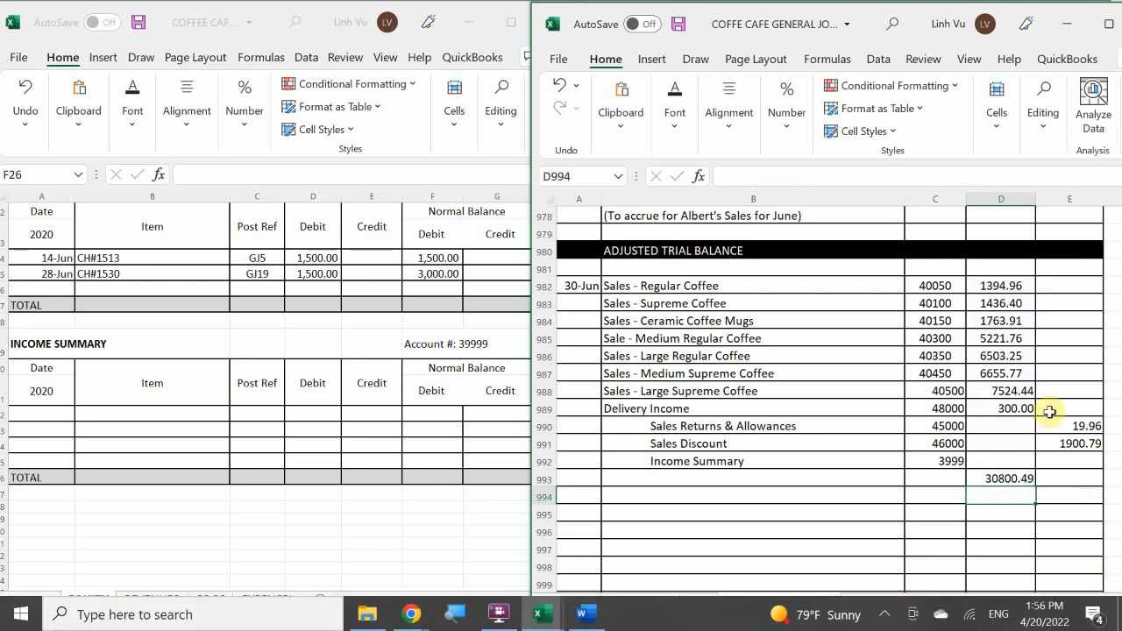
Enter the Income Summary credit in journal cell E992 with the formula =30800.49-E990-E991.
{"action": "left_click", "coordinate": [1063, 461]}
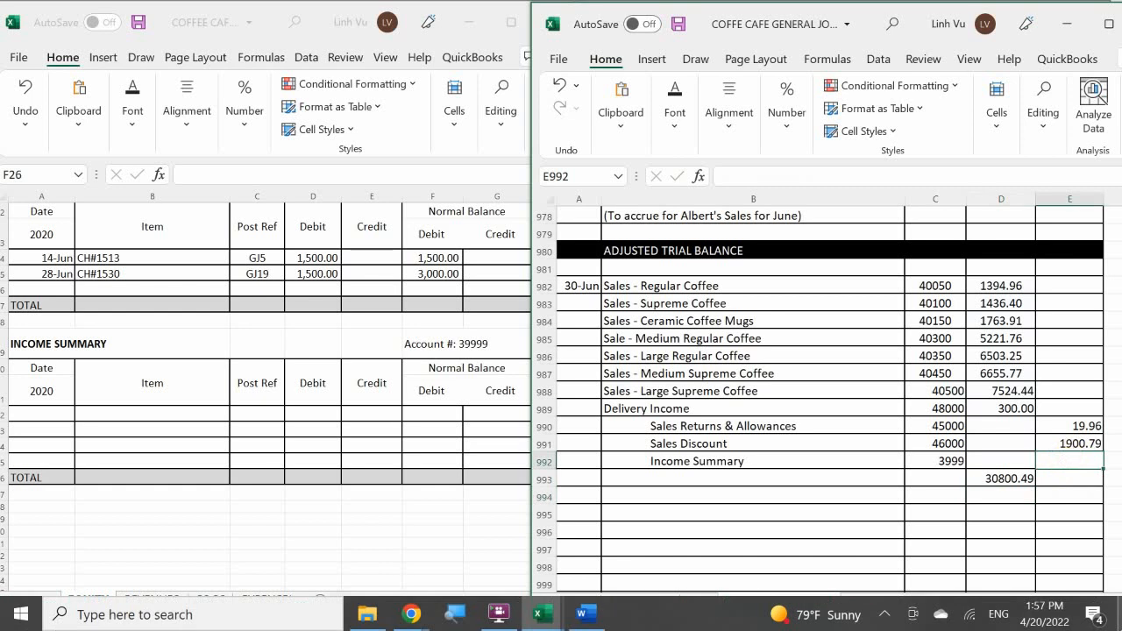
{"action": "key", "text": "Down"}
{"action": "key", "text": "Left"}
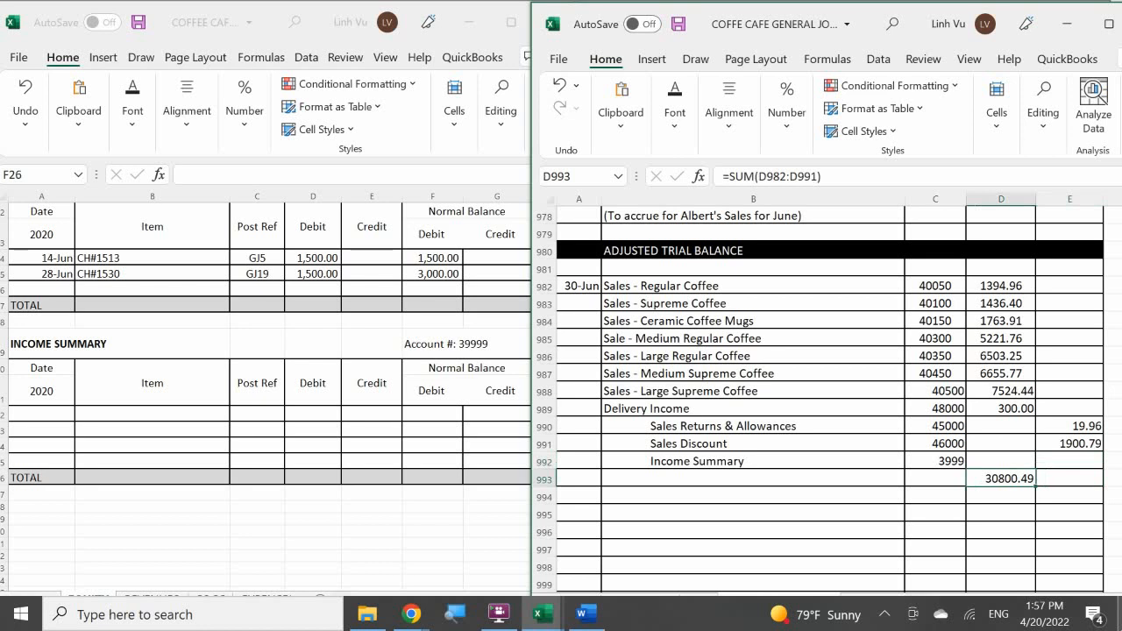
{"action": "key", "text": "Right"}
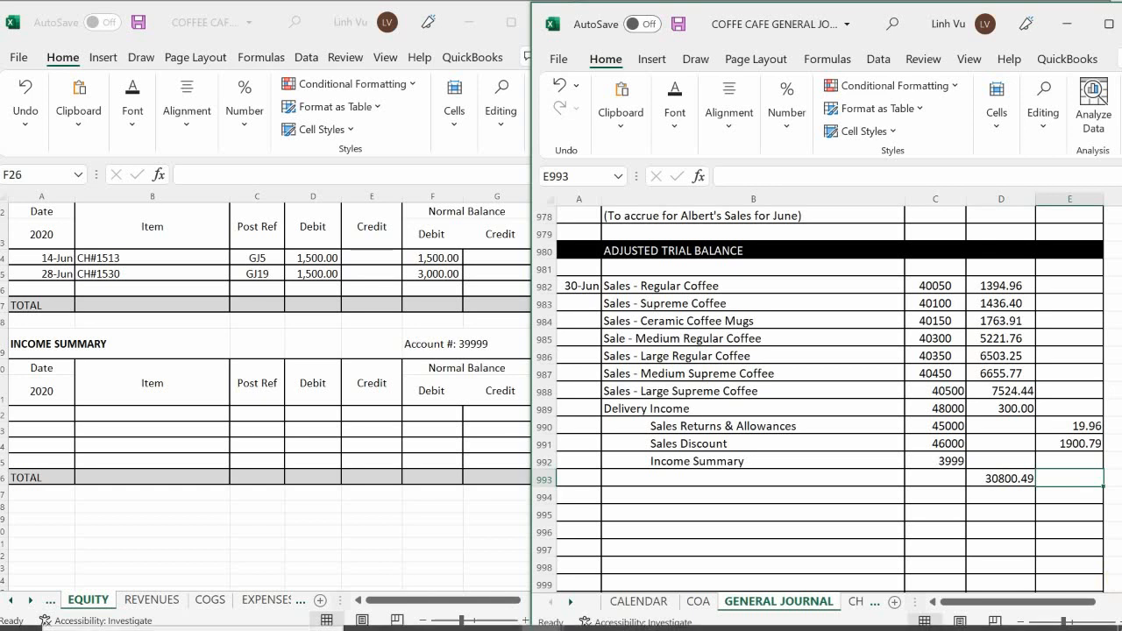
{"action": "left_click", "coordinate": [1064, 459]}
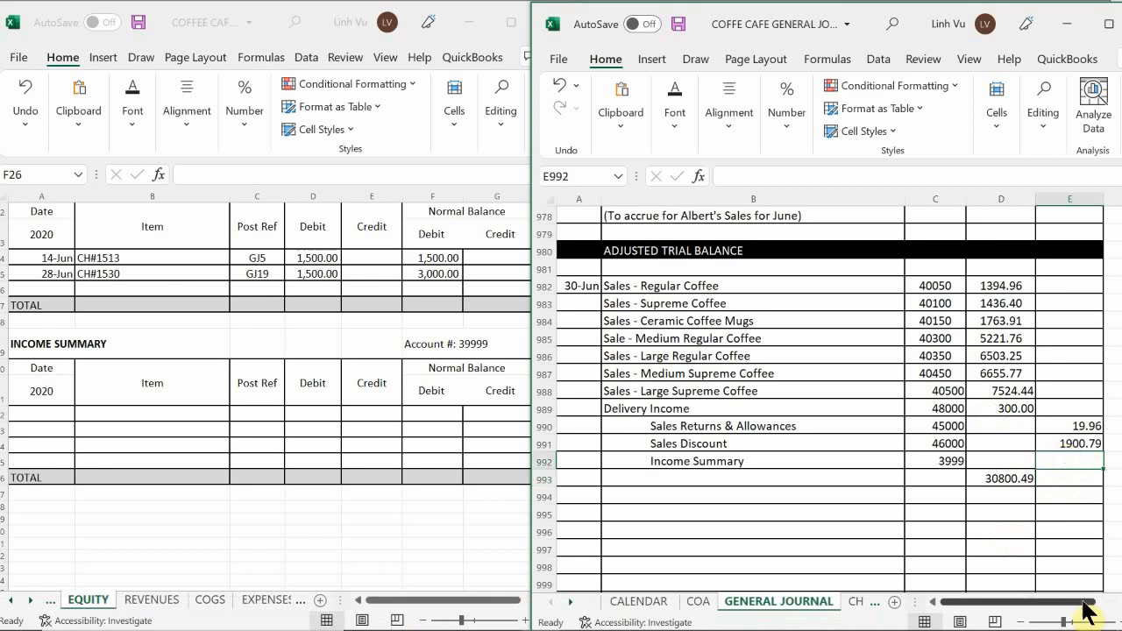
{"action": "type", "text": "="}
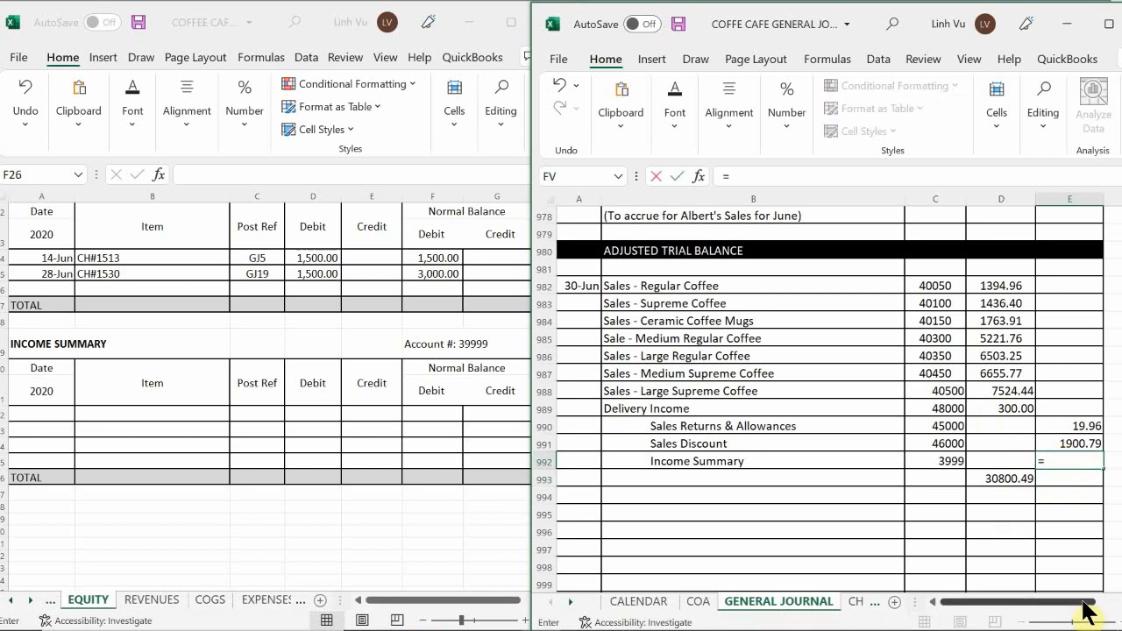
{"action": "type", "text": "30800.49"}
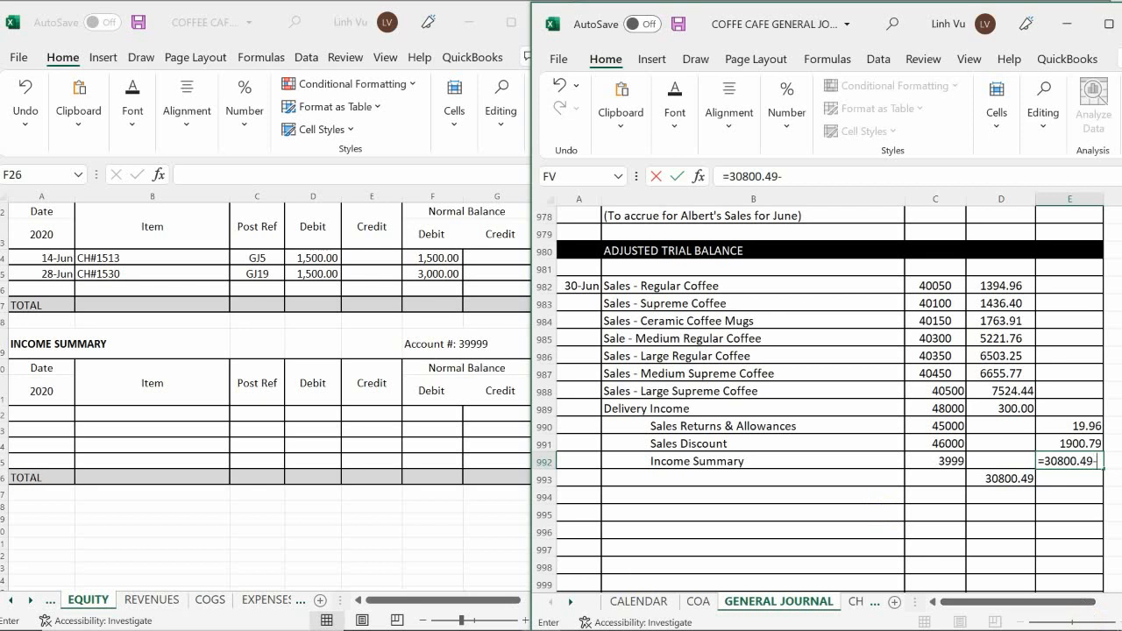
{"action": "type", "text": "-"}
{"action": "left_click", "coordinate": [1074, 428]}
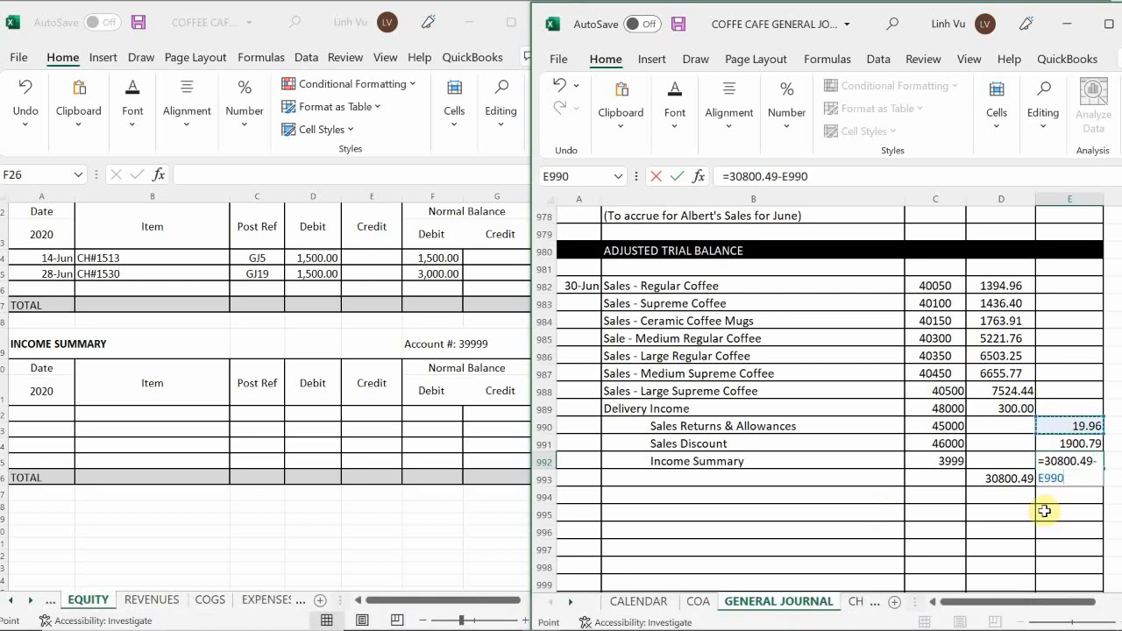
{"action": "type", "text": "-"}
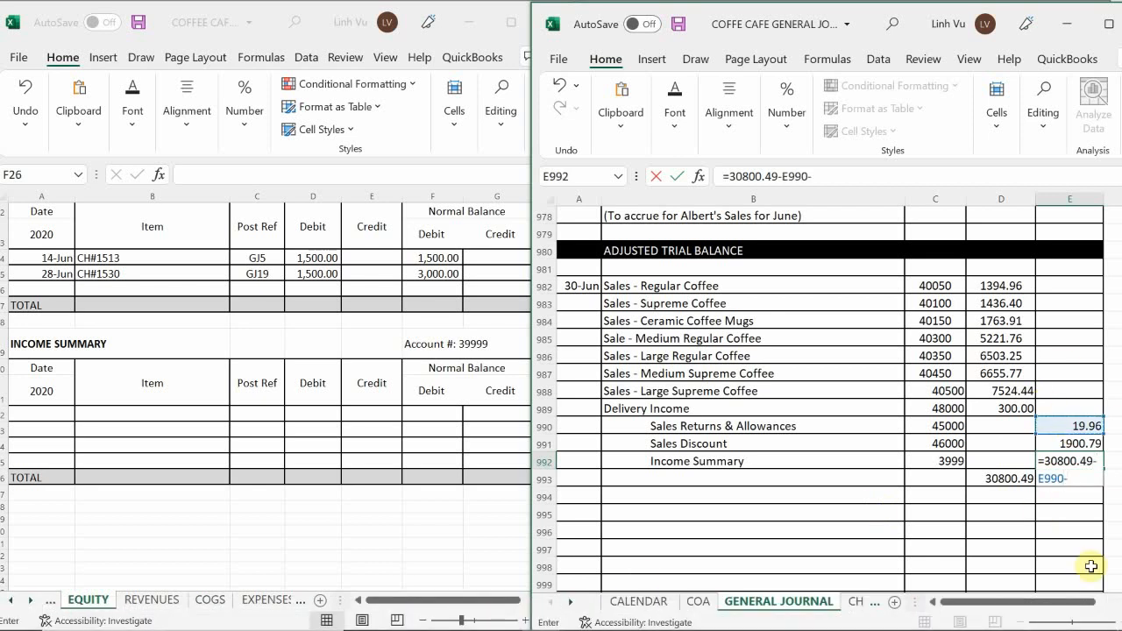
{"action": "left_click", "coordinate": [1076, 446]}
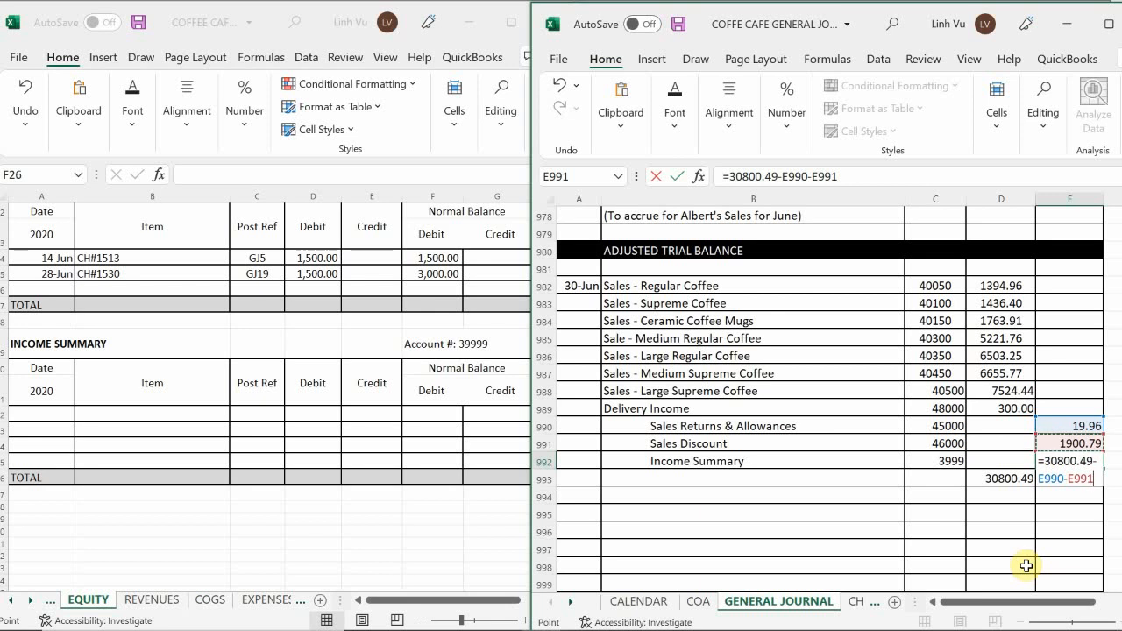
{"action": "key", "text": "Return"}
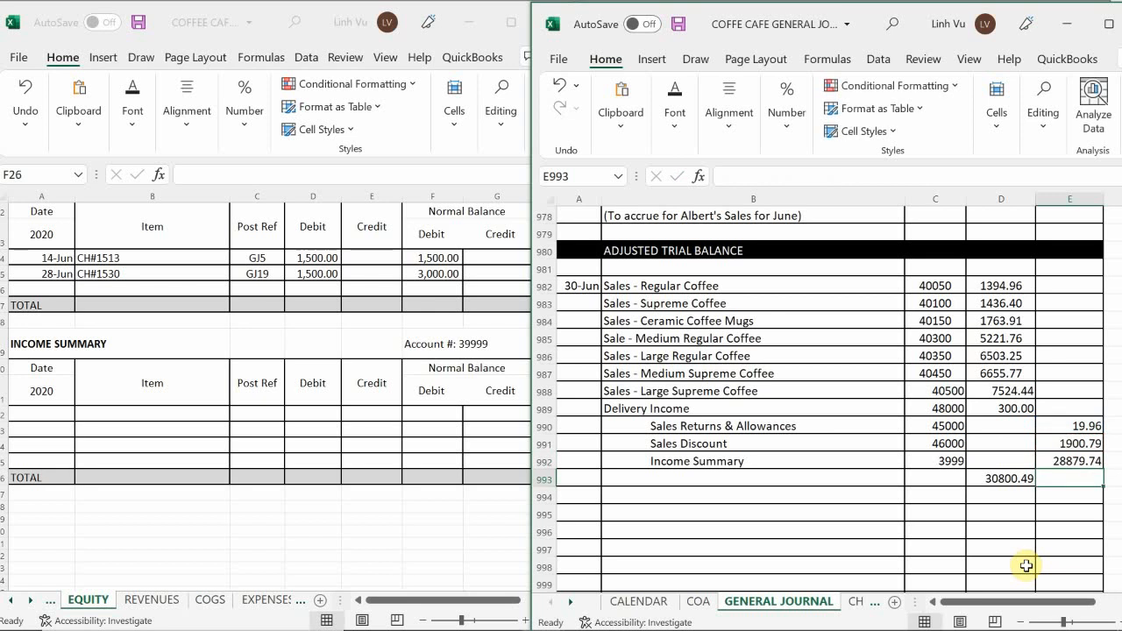
Clear the debit total from journal cell D993.
{"action": "key", "text": "Left"}
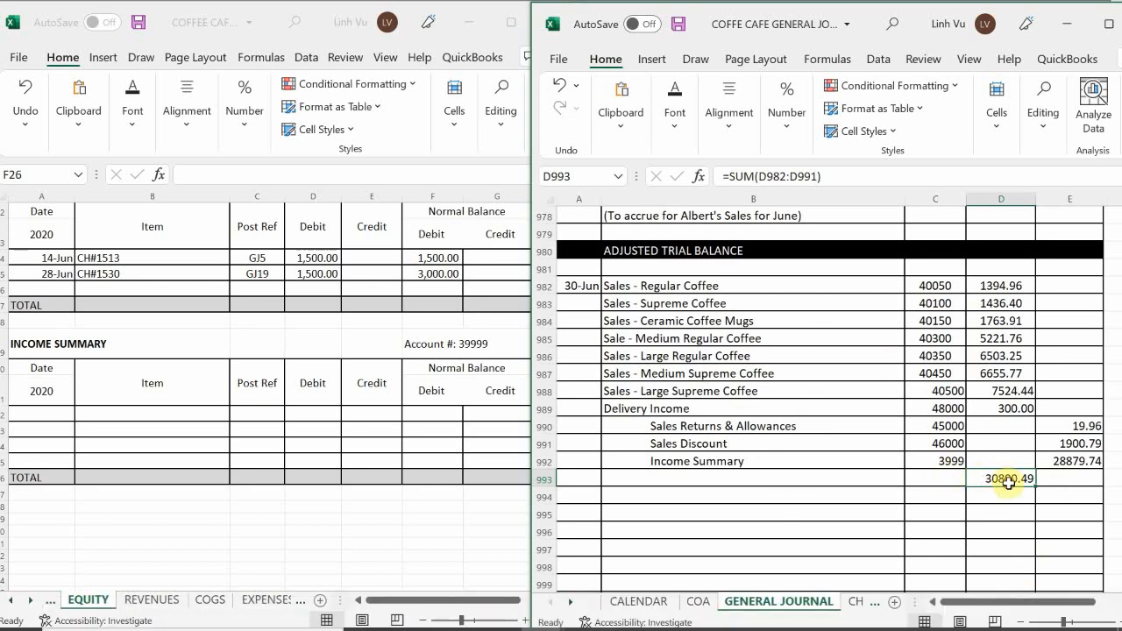
{"action": "key", "text": "BackSpace"}
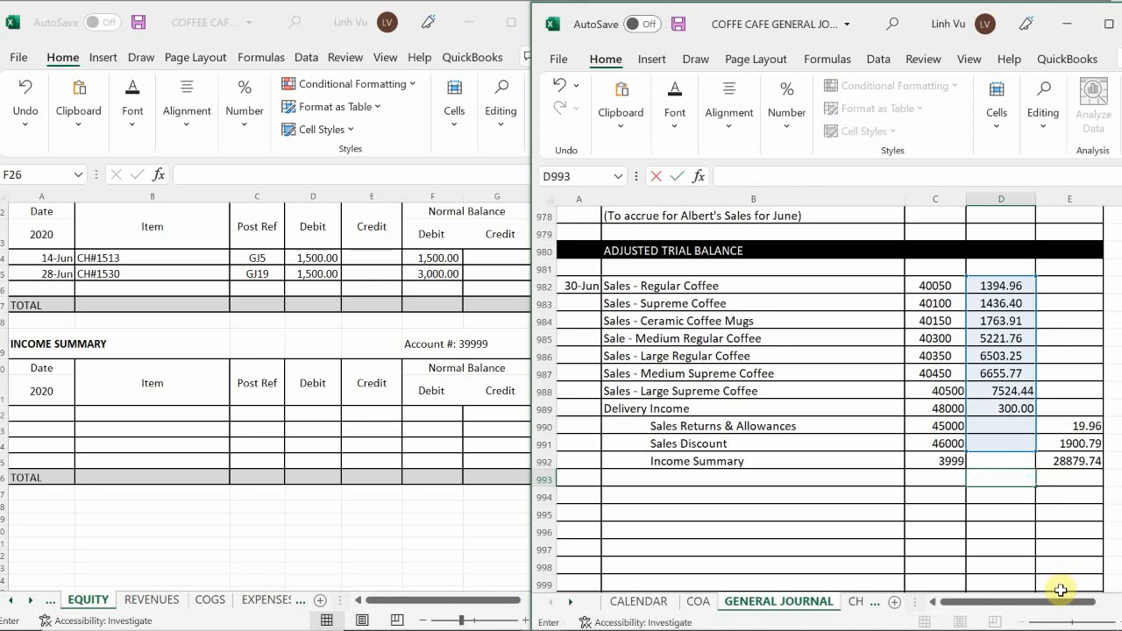
{"action": "key", "text": "Return"}
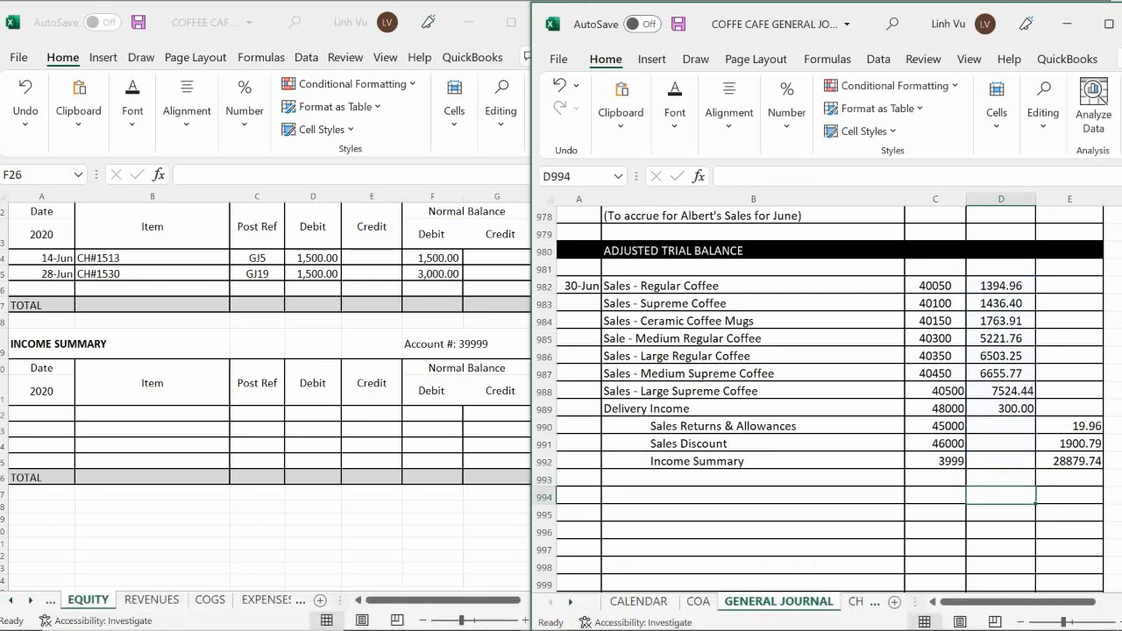
Check the sales section of the income statement on the INC ST sheet and return to the general journal.
{"action": "left_click", "coordinate": [542, 616]}
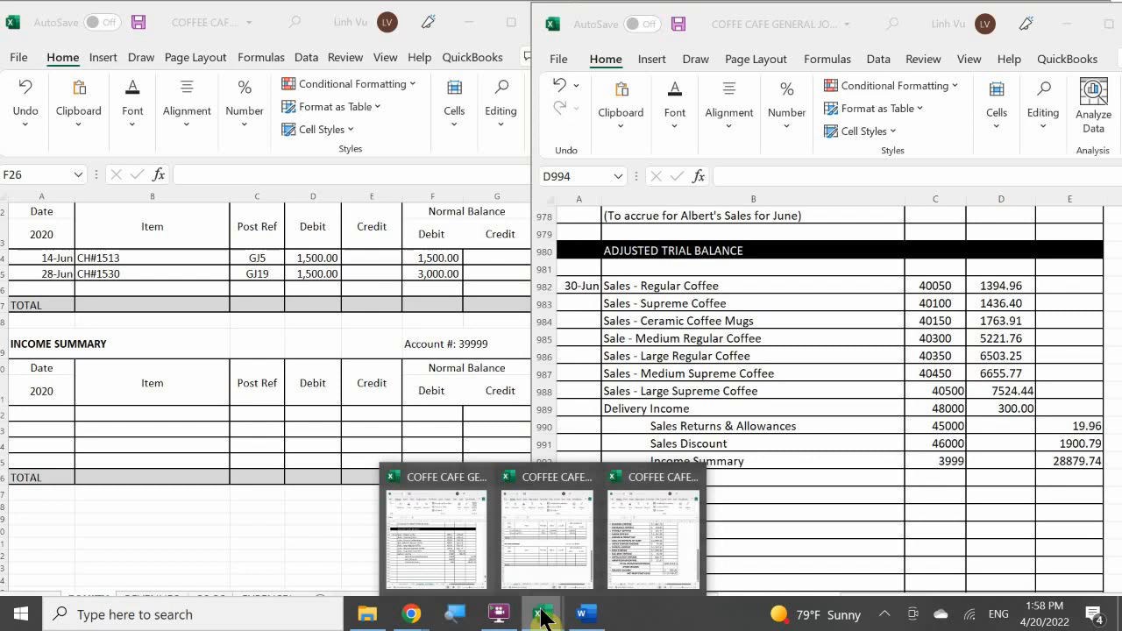
{"action": "left_click", "coordinate": [657, 559]}
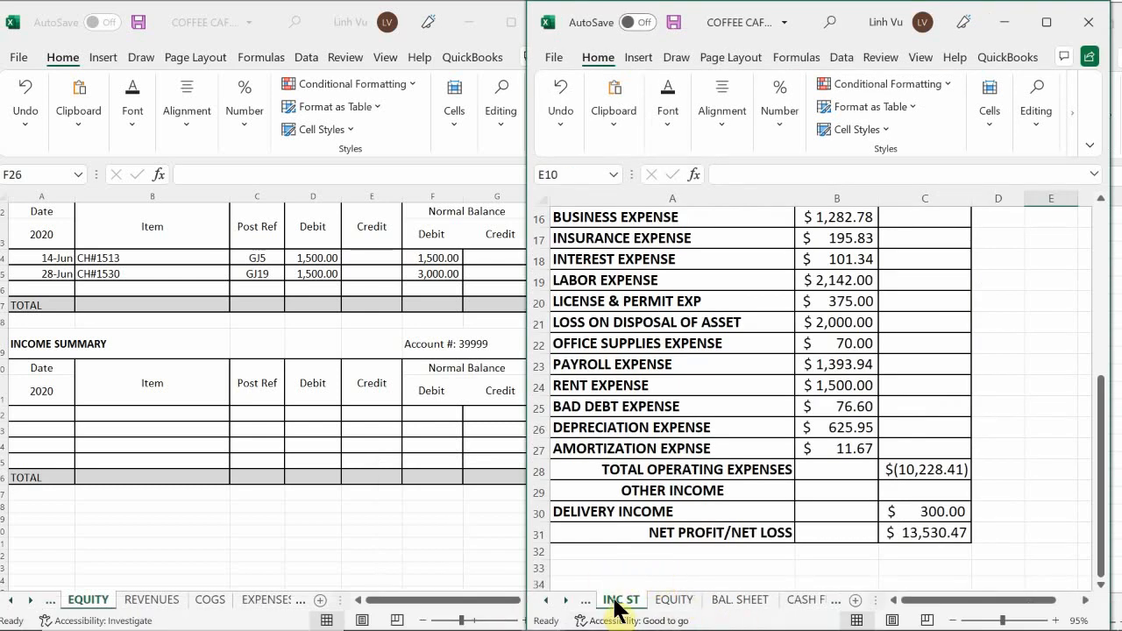
{"action": "scroll", "coordinate": [729, 463], "scroll_direction": "up", "scroll_amount": 5}
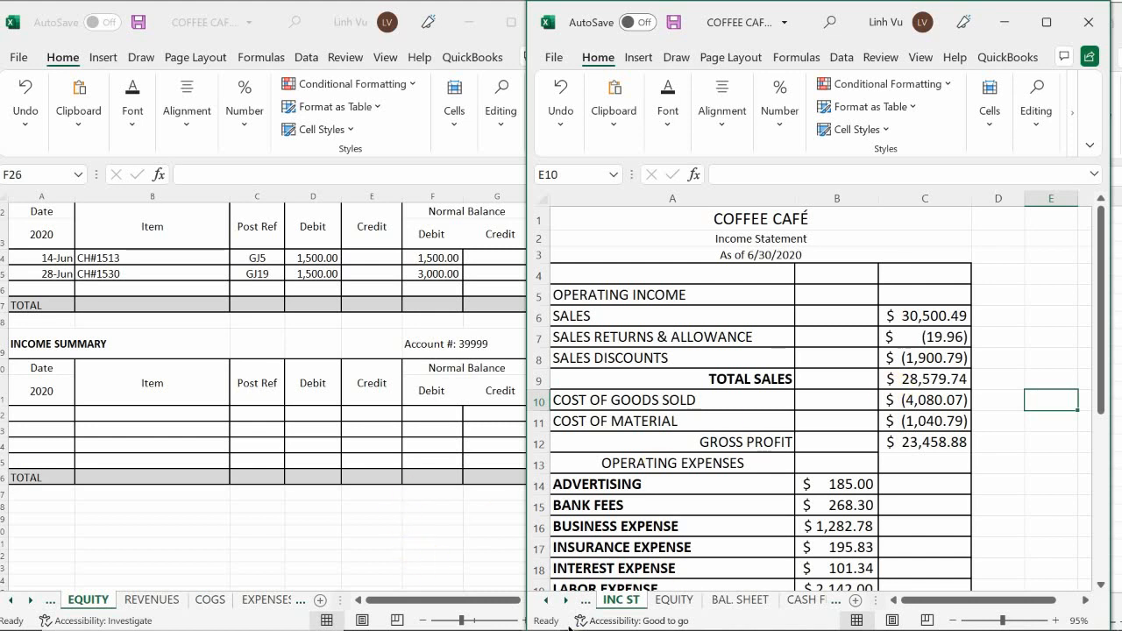
{"action": "mouse_move", "coordinate": [421, 627]}
{"action": "mouse_move", "coordinate": [548, 611]}
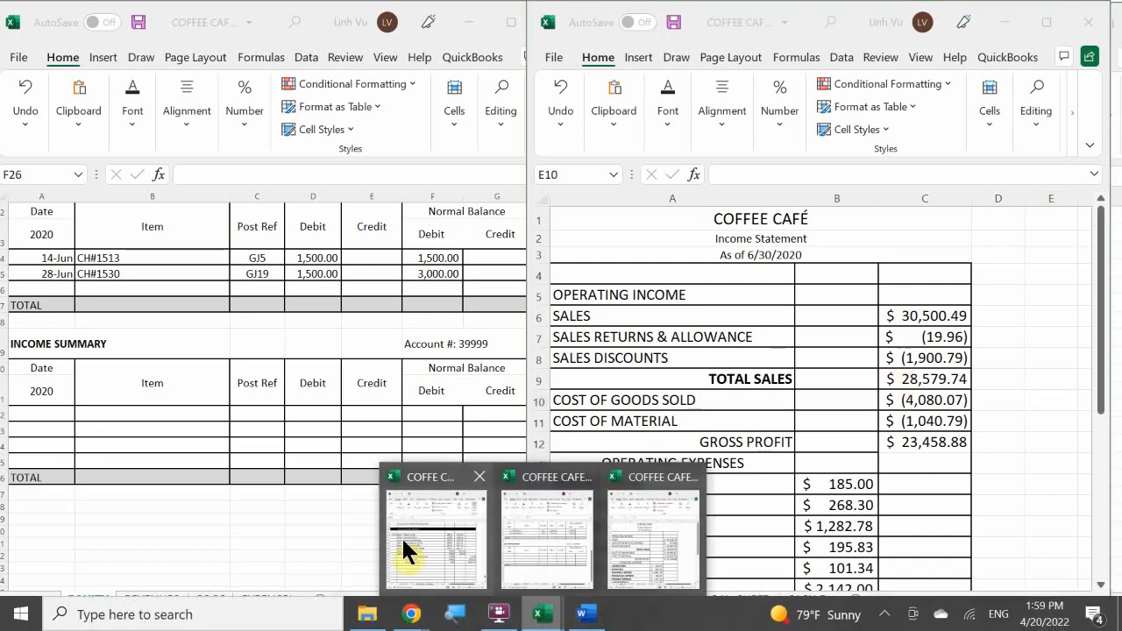
{"action": "left_click", "coordinate": [429, 540]}
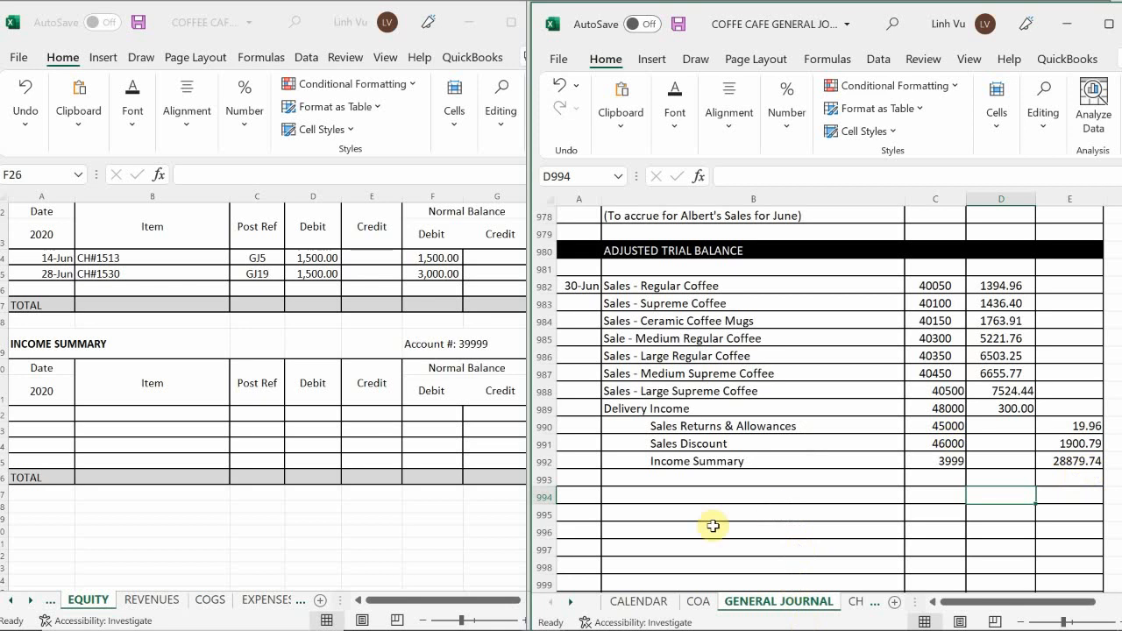
{"action": "mouse_move", "coordinate": [536, 616]}
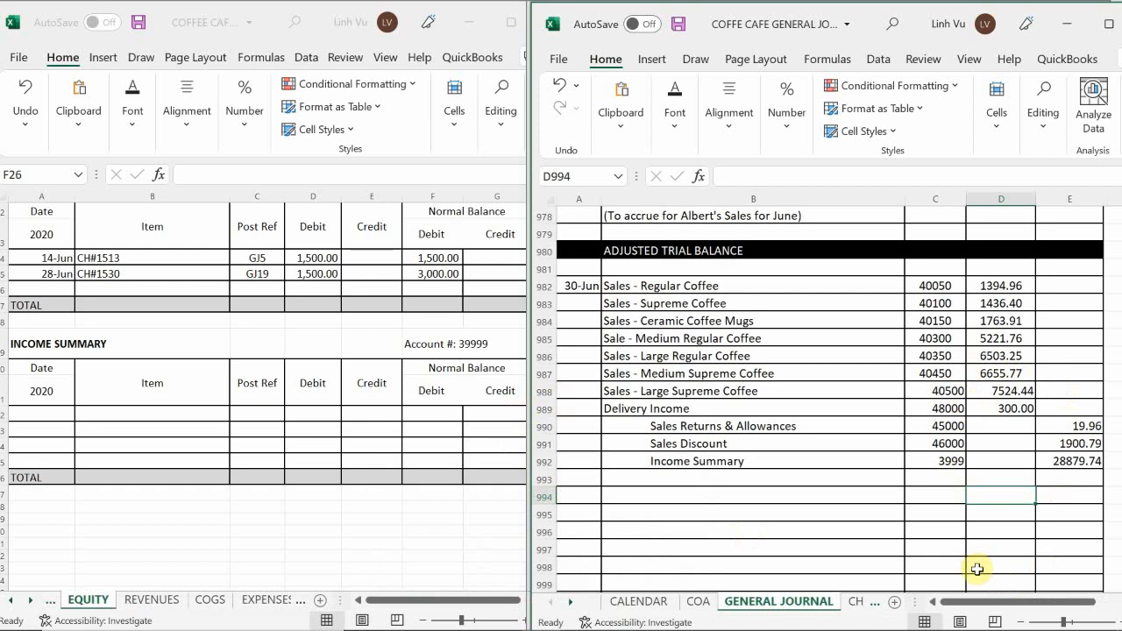
Total the closing entry's debits in journal cell D993 with a SUM of D982:D991.
{"action": "left_click", "coordinate": [990, 477]}
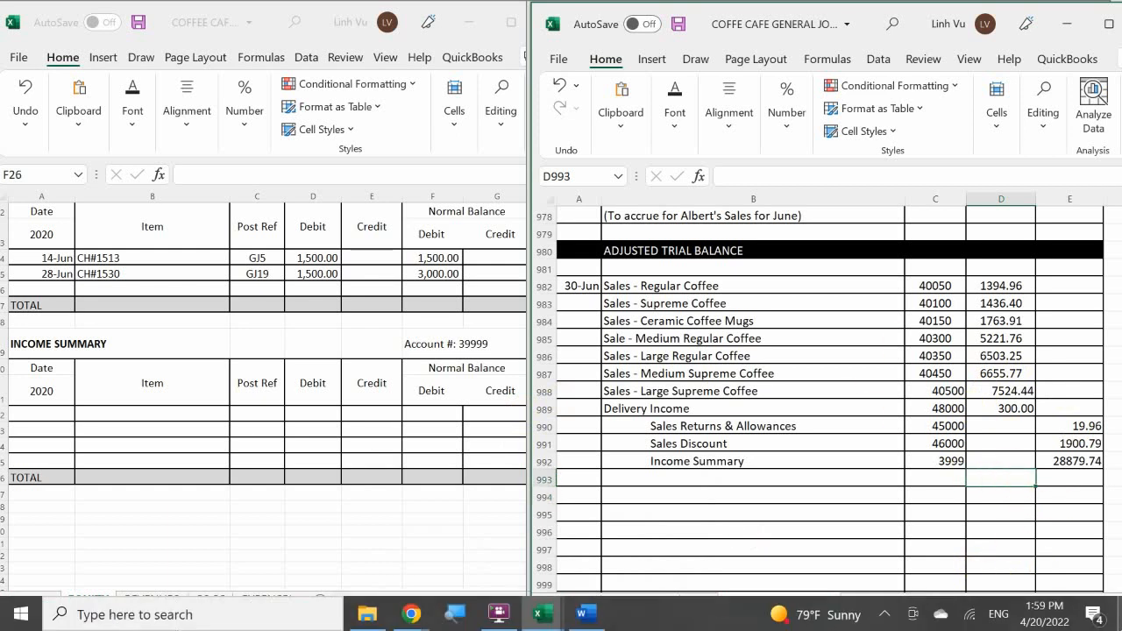
{"action": "type", "text": "=sy"}
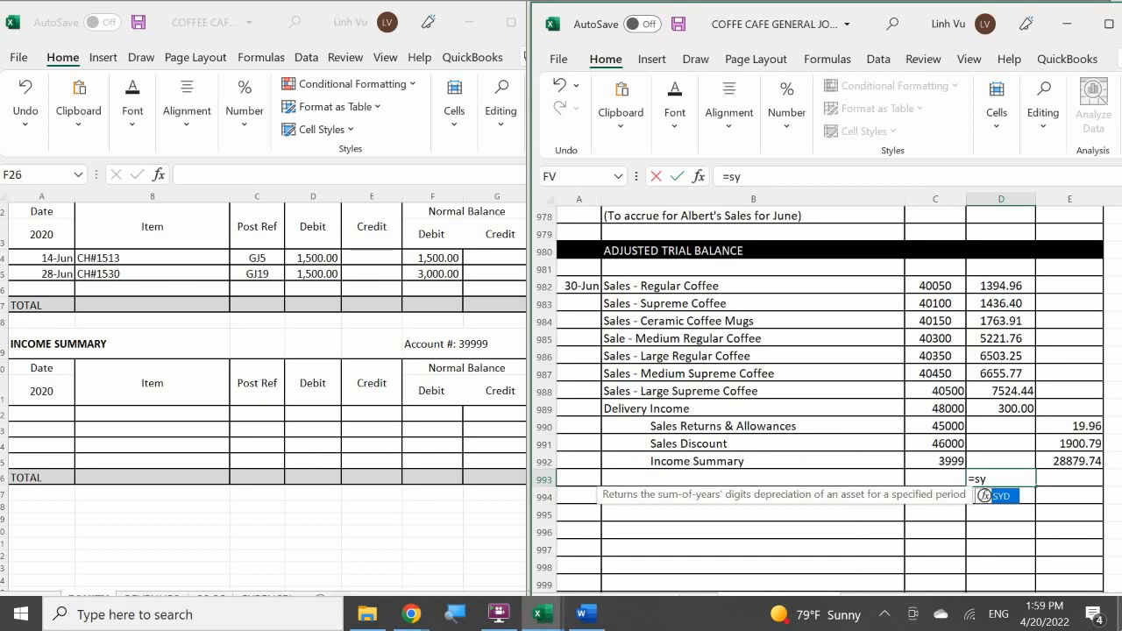
{"action": "key", "text": "BackSpace"}
{"action": "type", "text": "um"}
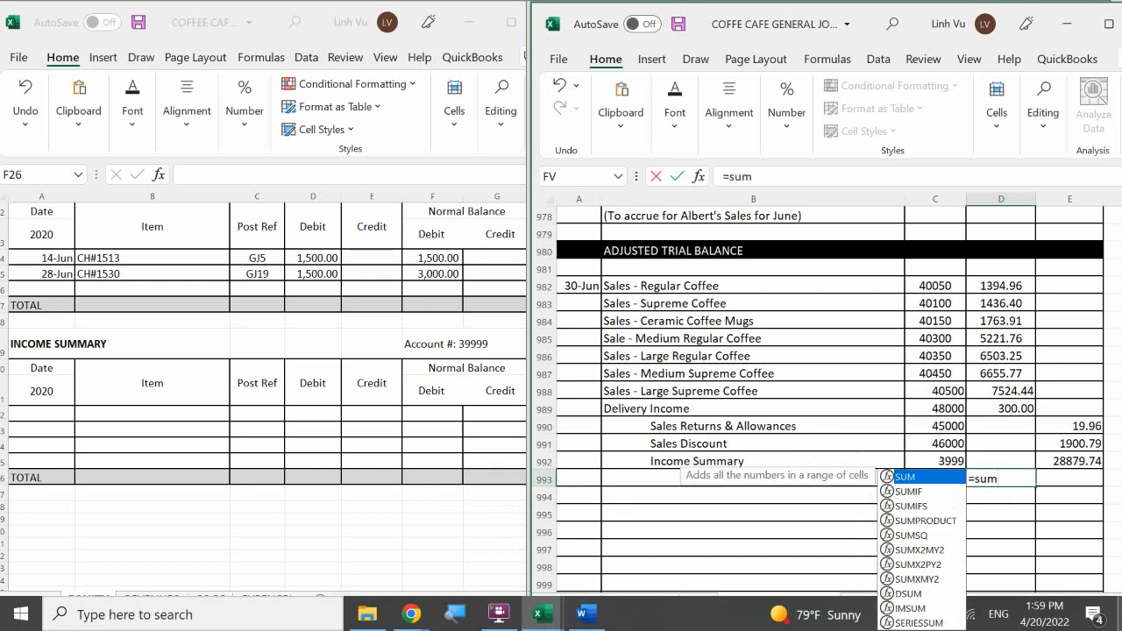
{"action": "type", "text": "("}
{"action": "key", "text": "Up"}
{"action": "key", "text": "Up"}
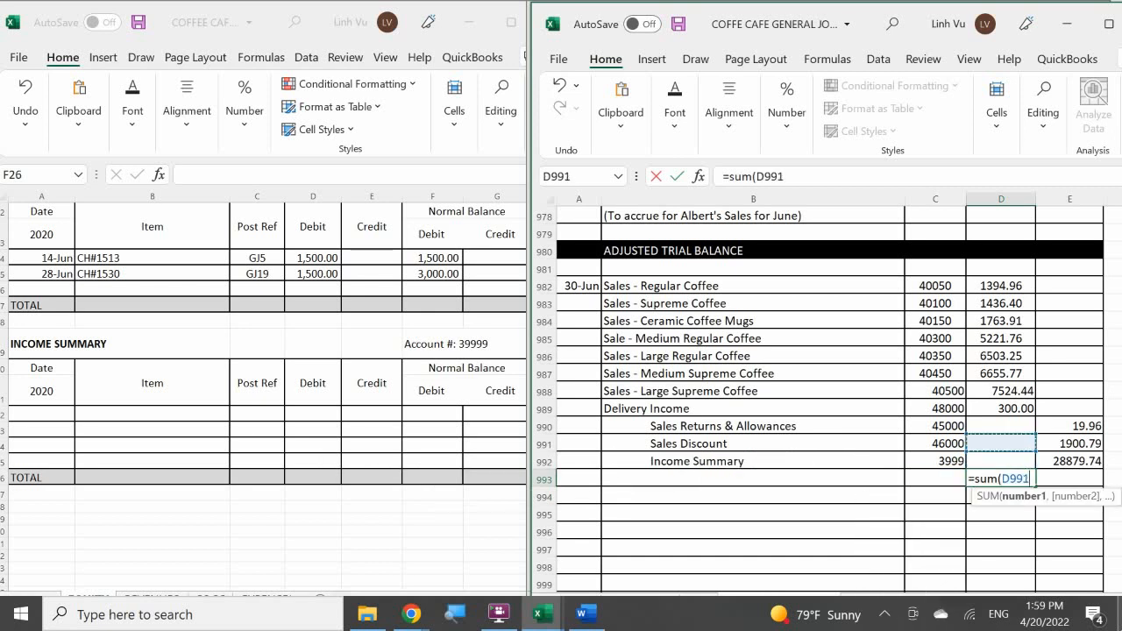
{"action": "key", "text": "shift+Up"}
{"action": "key", "text": "shift+Up"}
{"action": "key", "text": "shift+Up"}
{"action": "key", "text": "shift+Up"}
{"action": "key", "text": "shift+Up"}
{"action": "key", "text": "shift+Up"}
{"action": "key", "text": "shift+Up"}
{"action": "key", "text": "shift+Up"}
{"action": "key", "text": "shift+Up"}
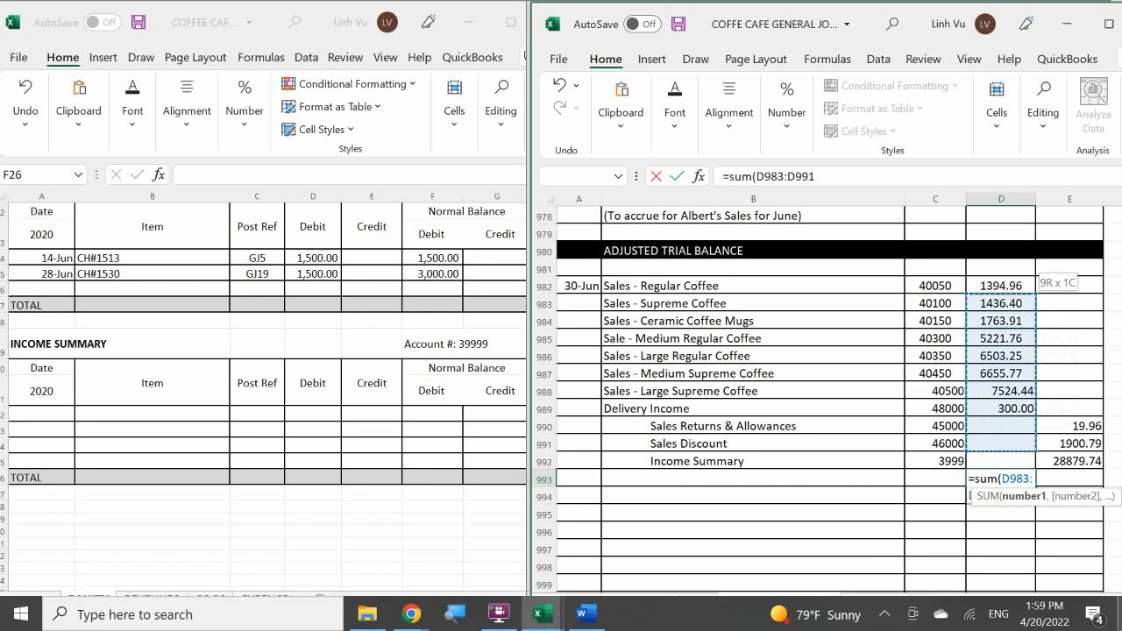
{"action": "key", "text": "Return"}
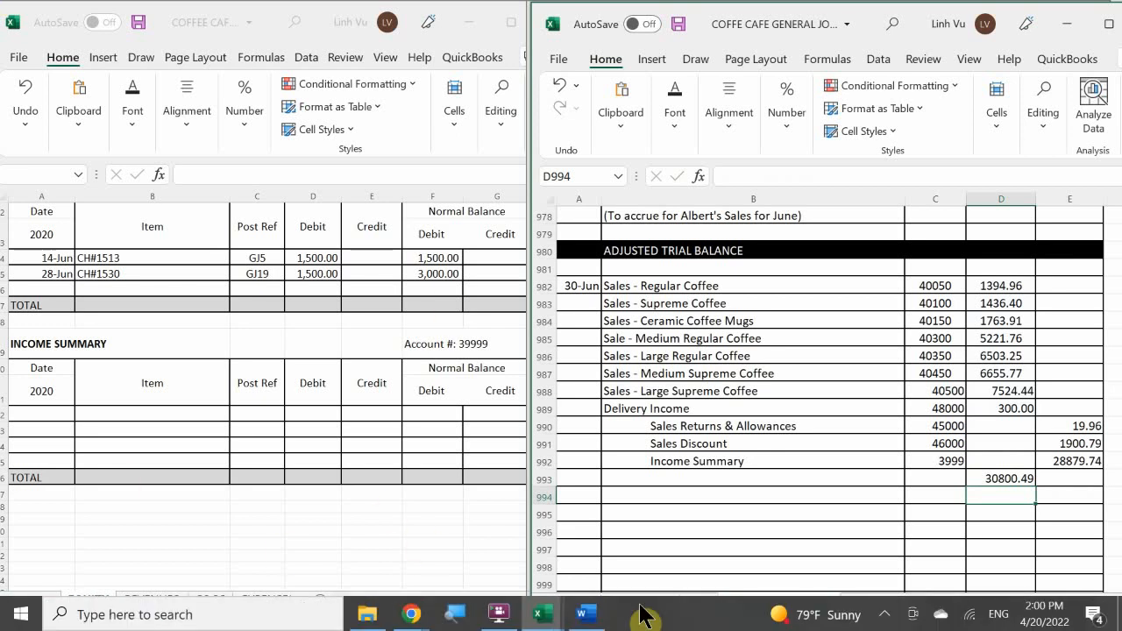
Switch to the Word instructions to check the closing tasks, and bring up the income statement workbook in Excel.
{"action": "left_click", "coordinate": [600, 611]}
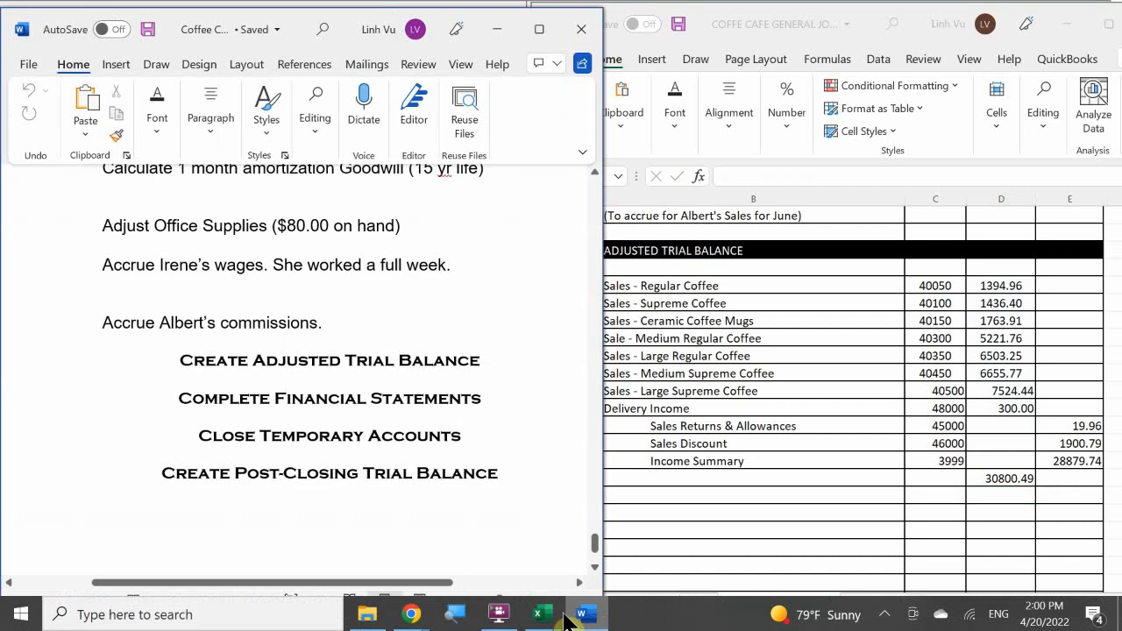
{"action": "left_click", "coordinate": [641, 548]}
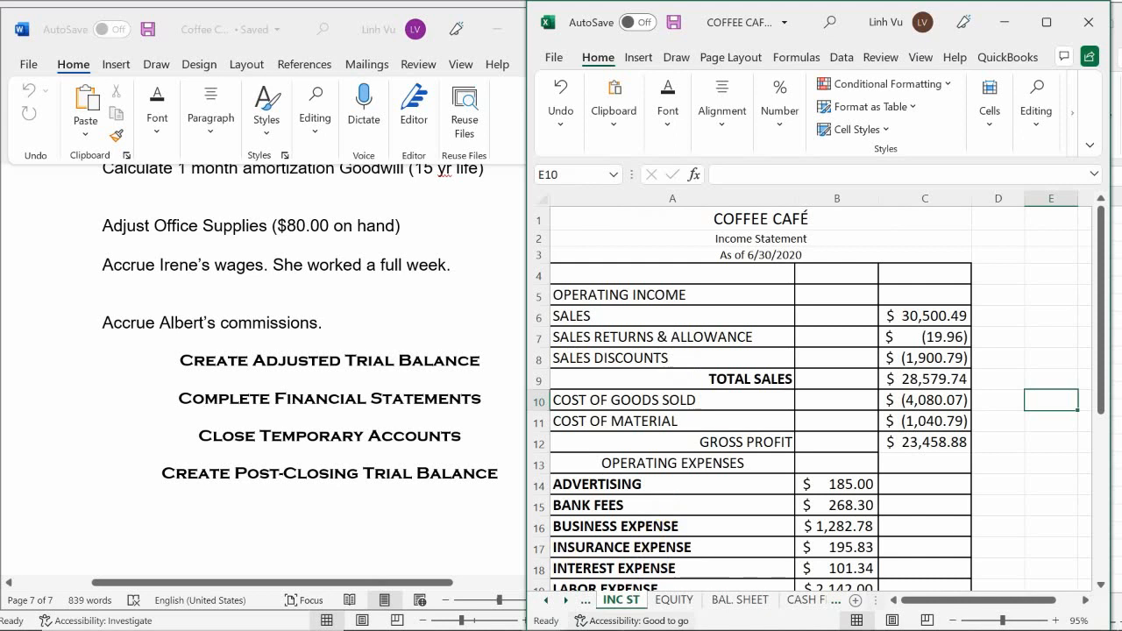
{"action": "mouse_move", "coordinate": [613, 627]}
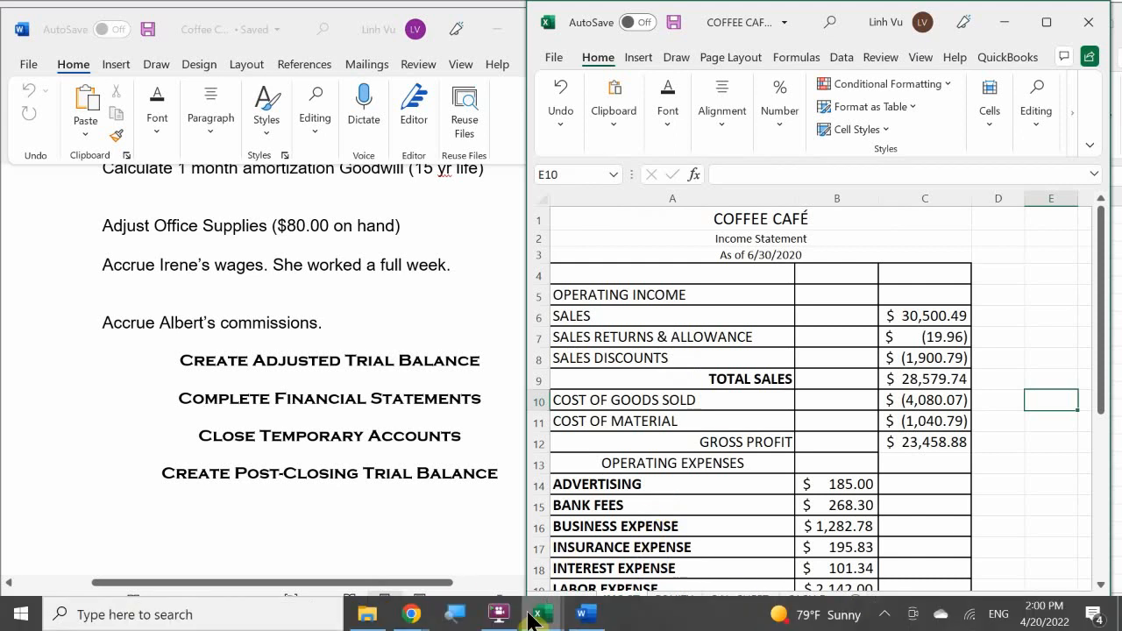
{"action": "mouse_move", "coordinate": [541, 614]}
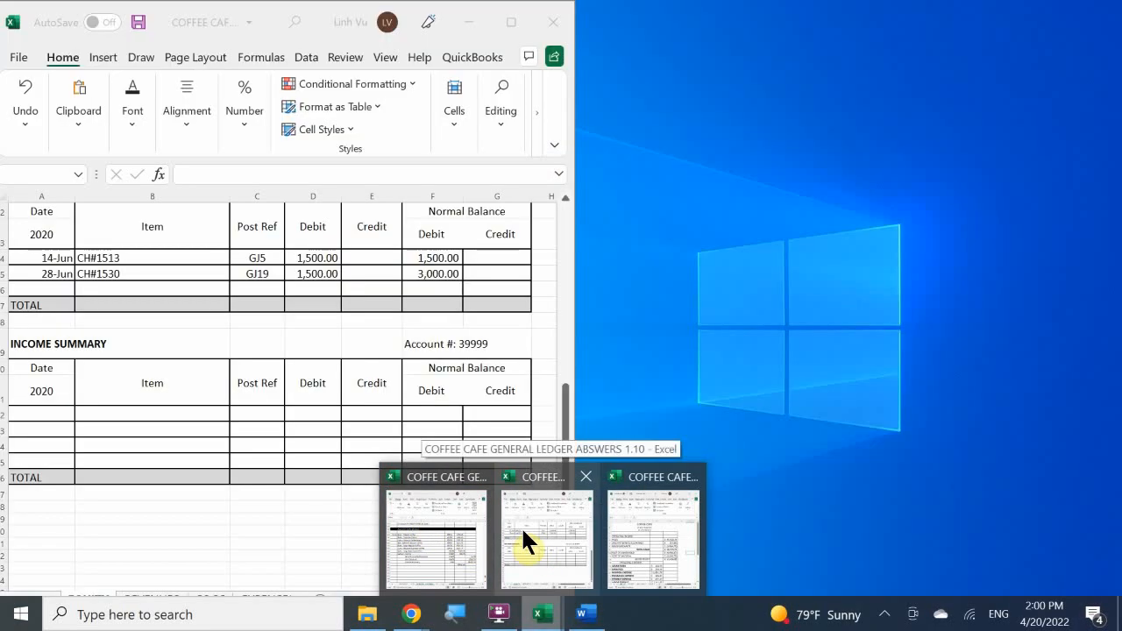
Bring up the general ledger's EQUITY sheet and look through its accounts from Income Summary up to Owner's Equity.
{"action": "left_click", "coordinate": [523, 530]}
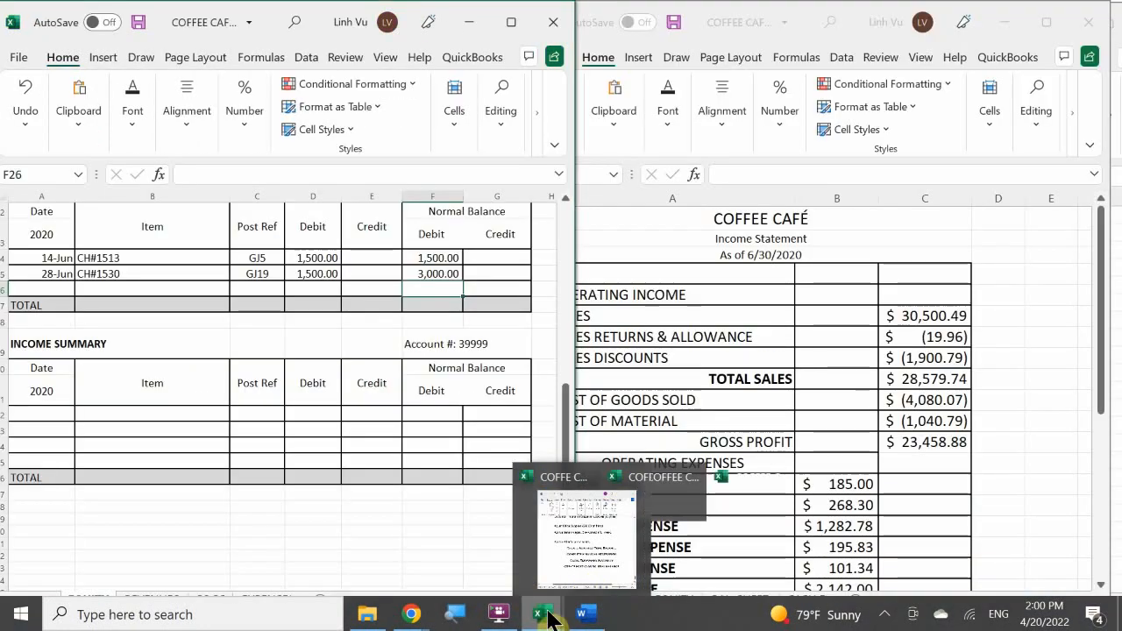
{"action": "mouse_move", "coordinate": [626, 576]}
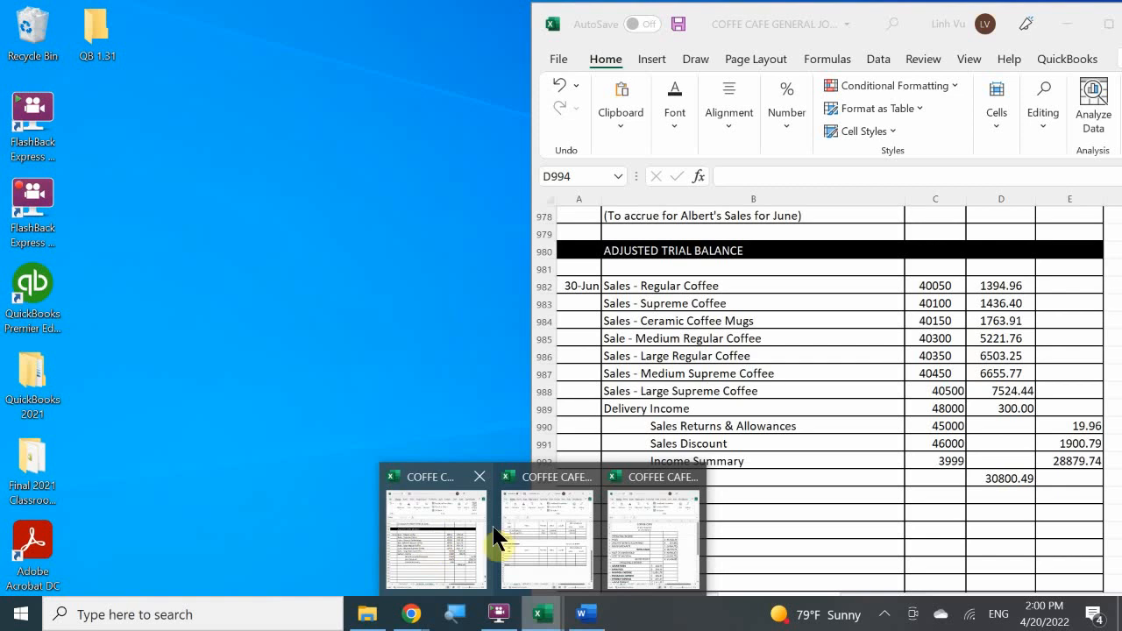
{"action": "left_click", "coordinate": [529, 529]}
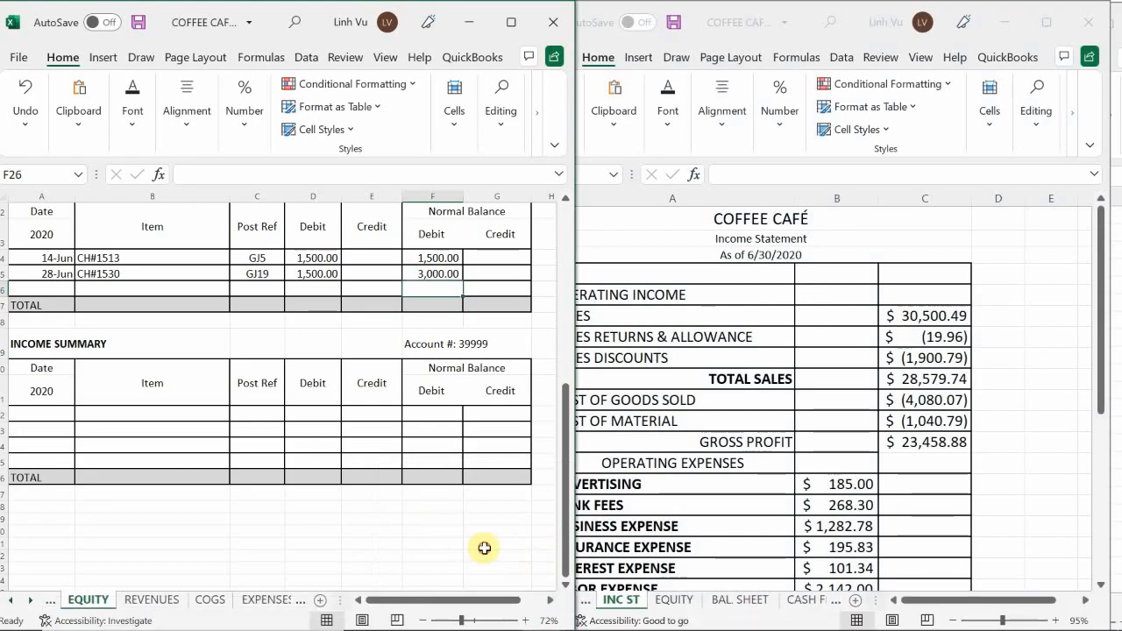
{"action": "left_click", "coordinate": [484, 547]}
{"action": "scroll", "coordinate": [482, 545], "scroll_direction": "up", "scroll_amount": 6}
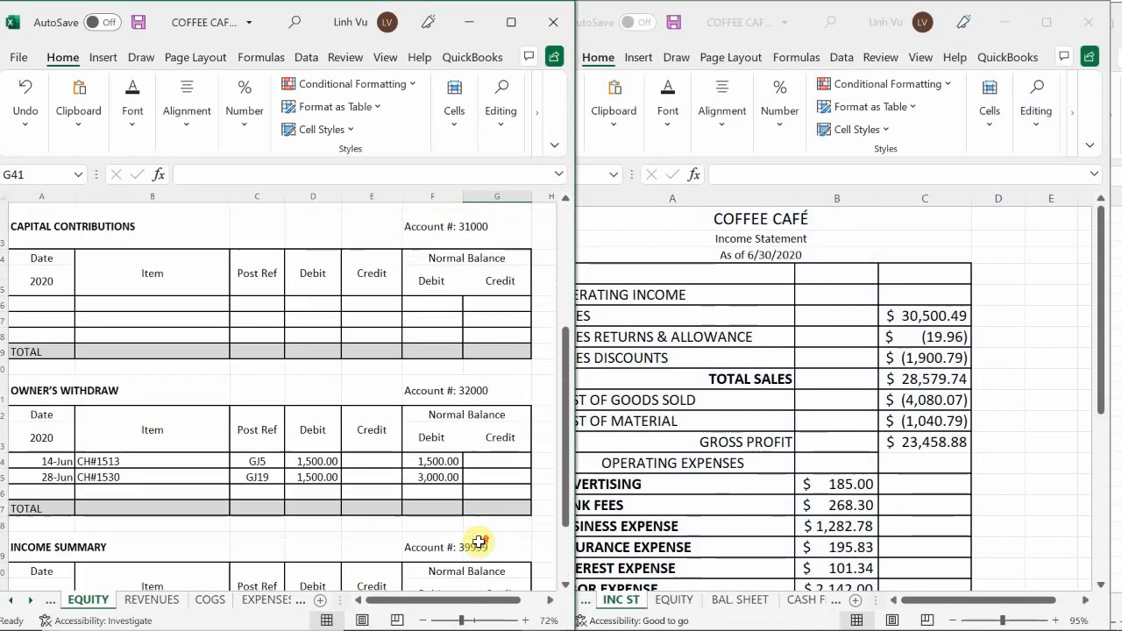
{"action": "scroll", "coordinate": [479, 543], "scroll_direction": "up", "scroll_amount": 3}
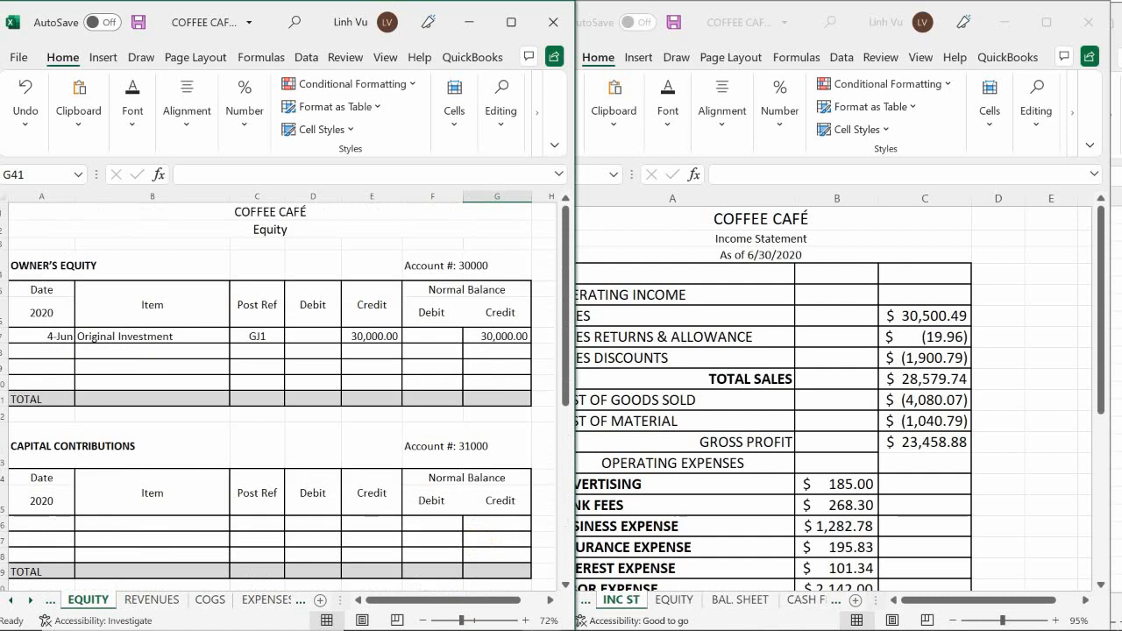
{"action": "mouse_move", "coordinate": [541, 614]}
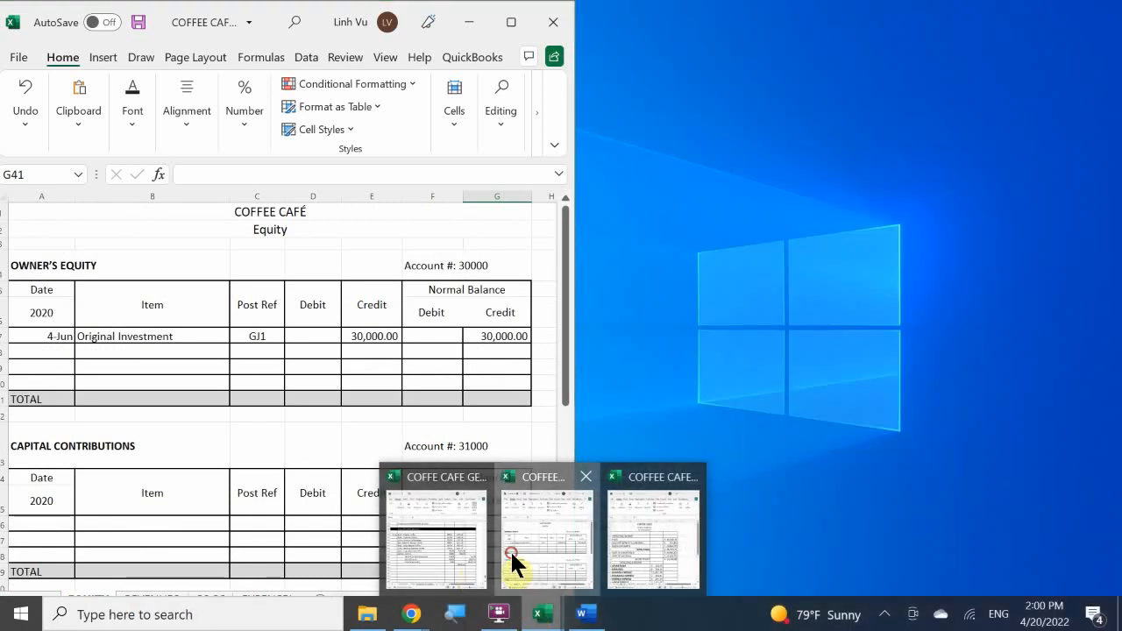
Bring up the general journal workbook beside the ledger's EQUITY sheet and check the Owner's Equity and Capital Contributions accounts.
{"action": "left_click", "coordinate": [511, 550]}
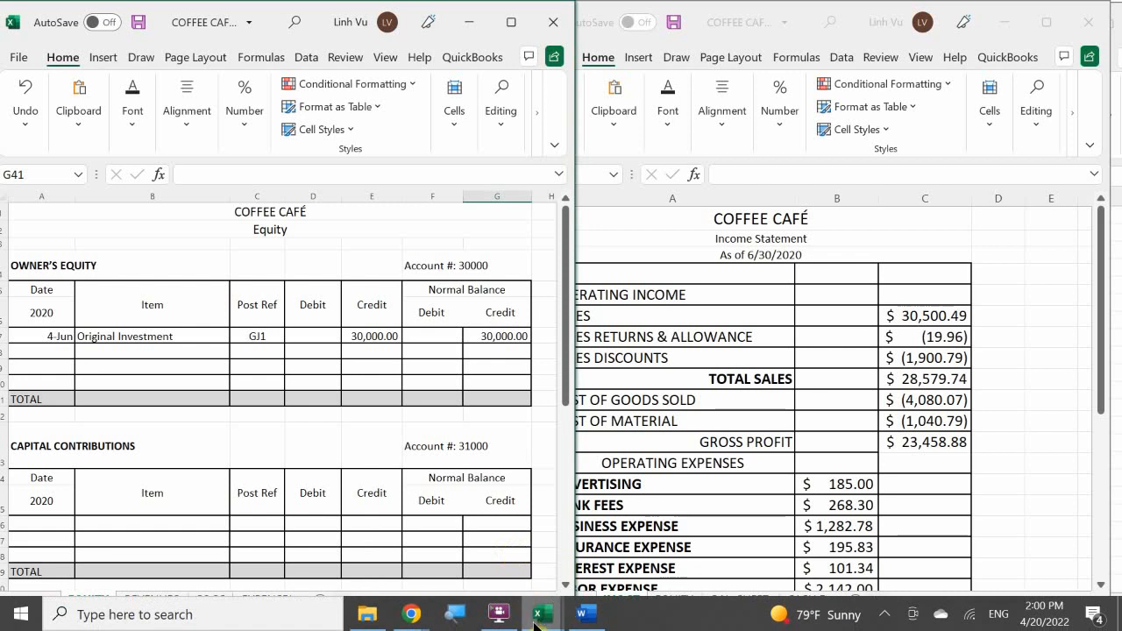
{"action": "mouse_move", "coordinate": [543, 617]}
{"action": "left_click", "coordinate": [436, 539]}
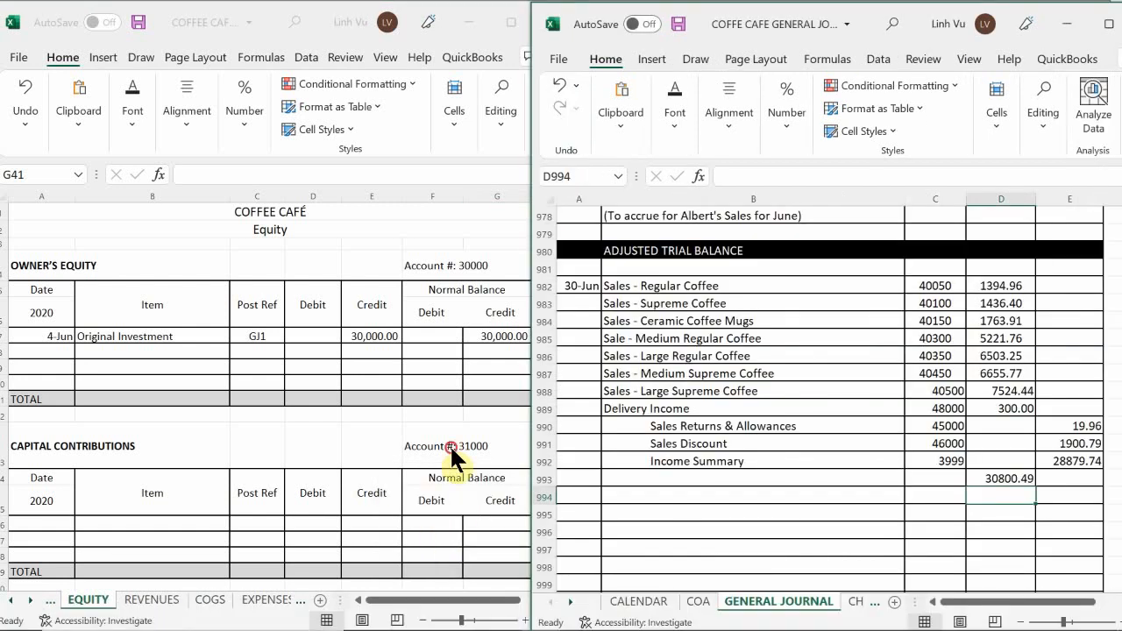
{"action": "scroll", "coordinate": [461, 419], "scroll_direction": "down", "scroll_amount": 2}
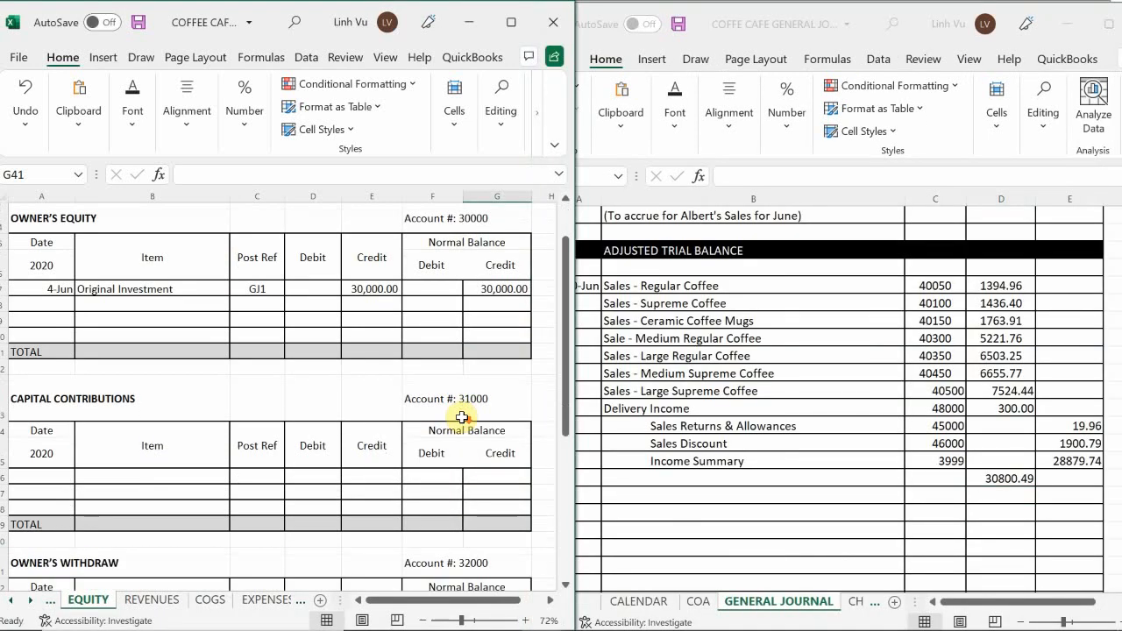
{"action": "scroll", "coordinate": [462, 417], "scroll_direction": "up", "scroll_amount": 2}
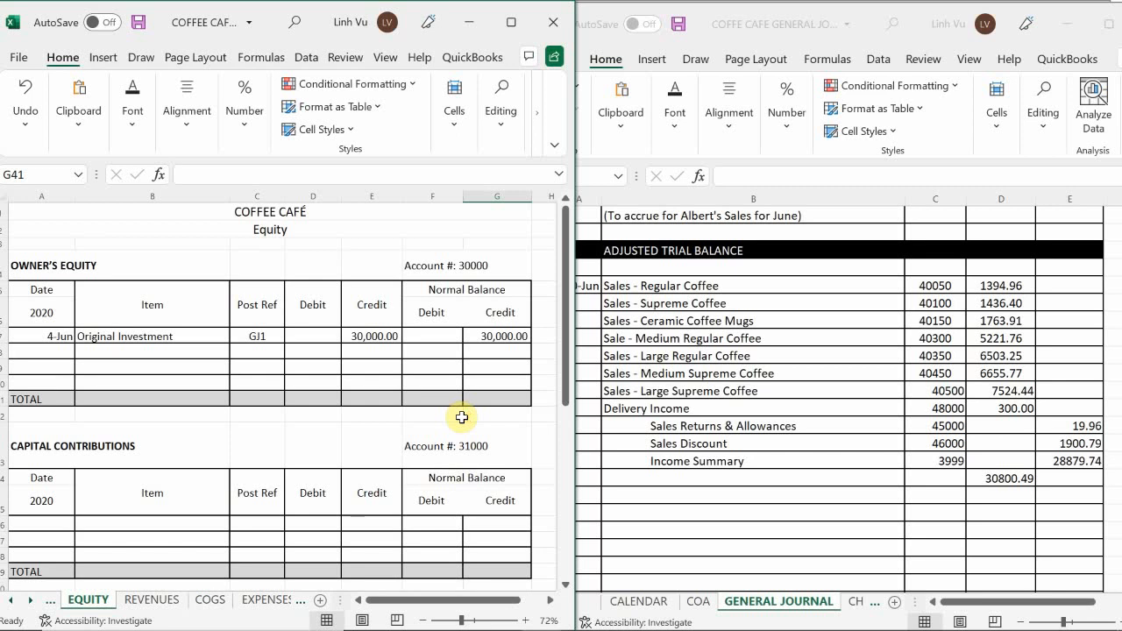
Open the ledger's REVENUES sheet and check the June 30 closing postings for Regular Coffee, Supreme Coffee and Ceramic Coffee Mugs against the journal.
{"action": "left_click", "coordinate": [272, 603]}
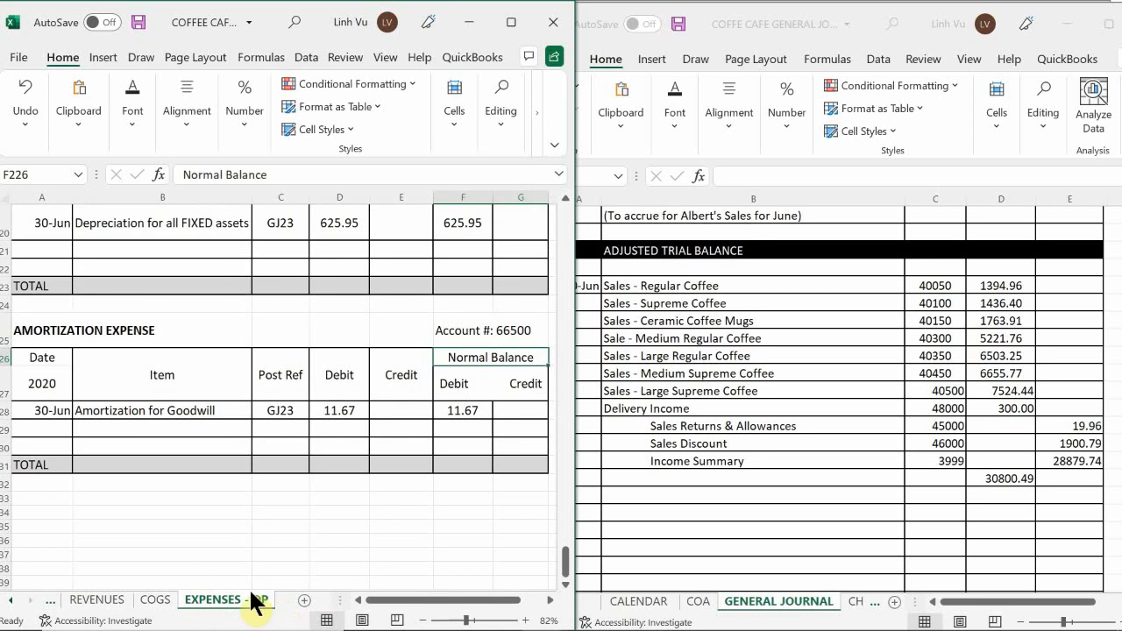
{"action": "left_click", "coordinate": [99, 600]}
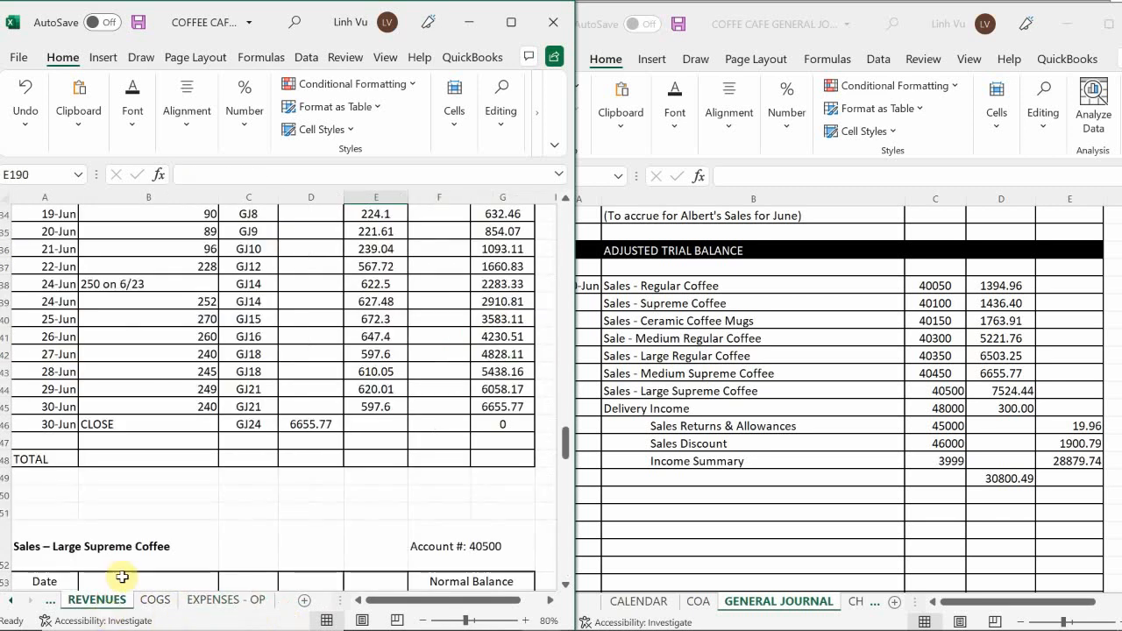
{"action": "left_click", "coordinate": [305, 490]}
{"action": "scroll", "coordinate": [315, 456], "scroll_direction": "up", "scroll_amount": 20}
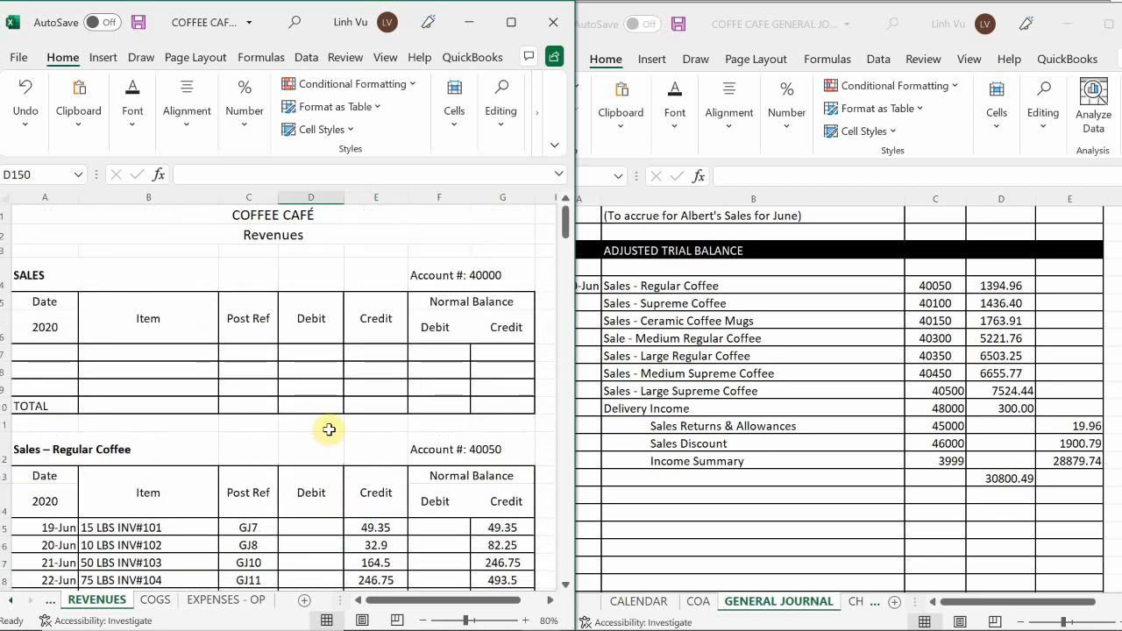
{"action": "scroll", "coordinate": [333, 403], "scroll_direction": "down", "scroll_amount": 5}
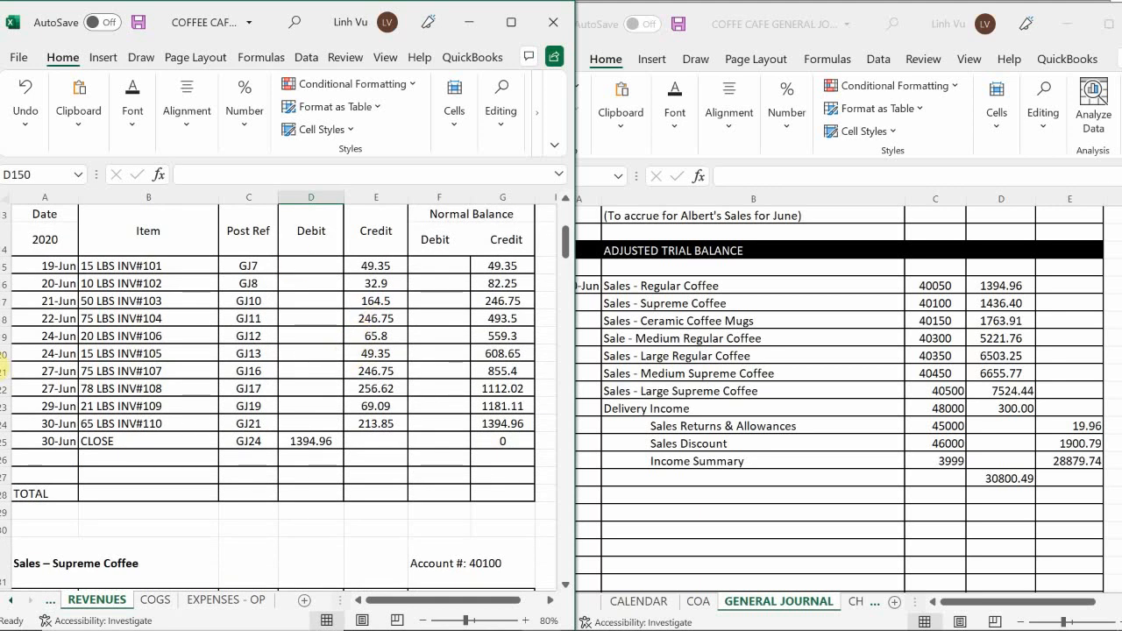
{"action": "left_click", "coordinate": [420, 483]}
{"action": "scroll", "coordinate": [421, 483], "scroll_direction": "down", "scroll_amount": 4}
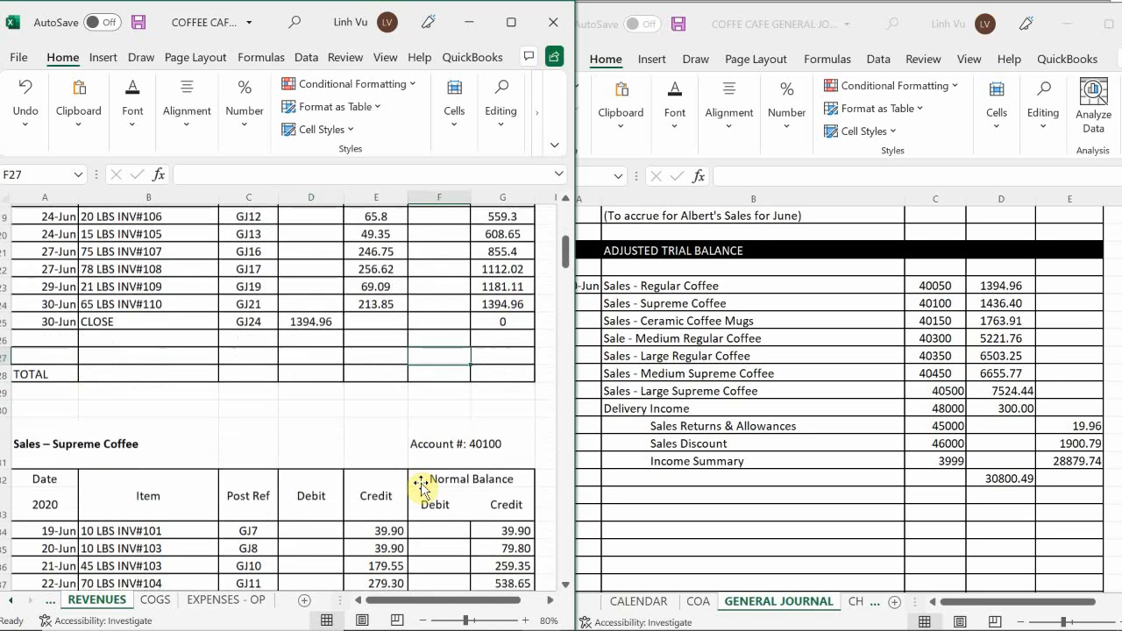
{"action": "scroll", "coordinate": [421, 487], "scroll_direction": "down", "scroll_amount": 3}
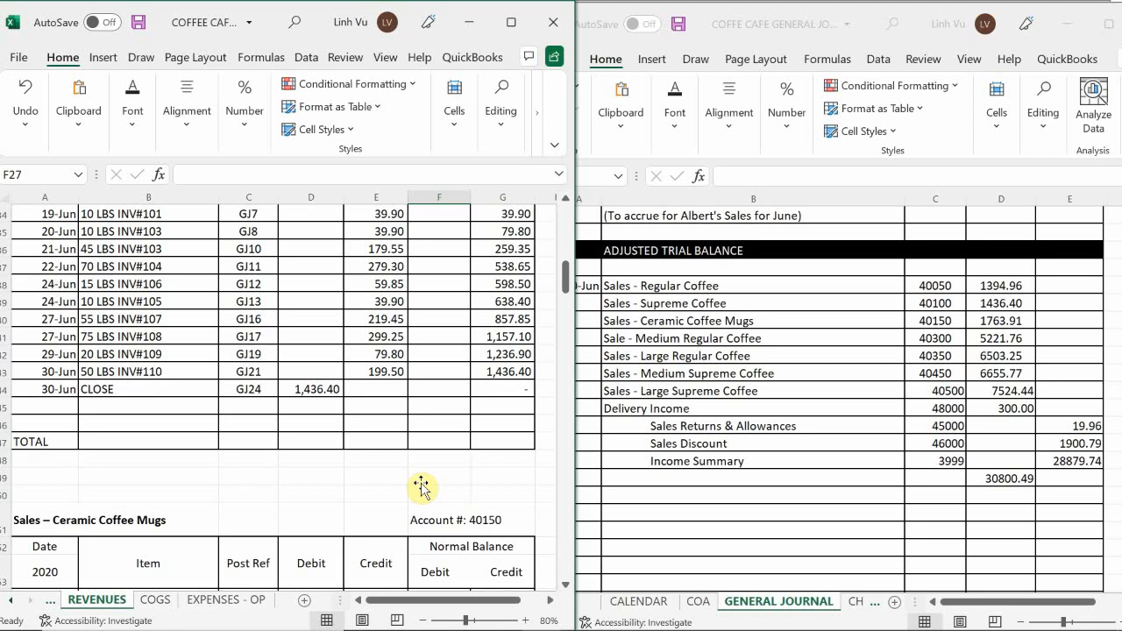
{"action": "scroll", "coordinate": [421, 488], "scroll_direction": "down", "scroll_amount": 5}
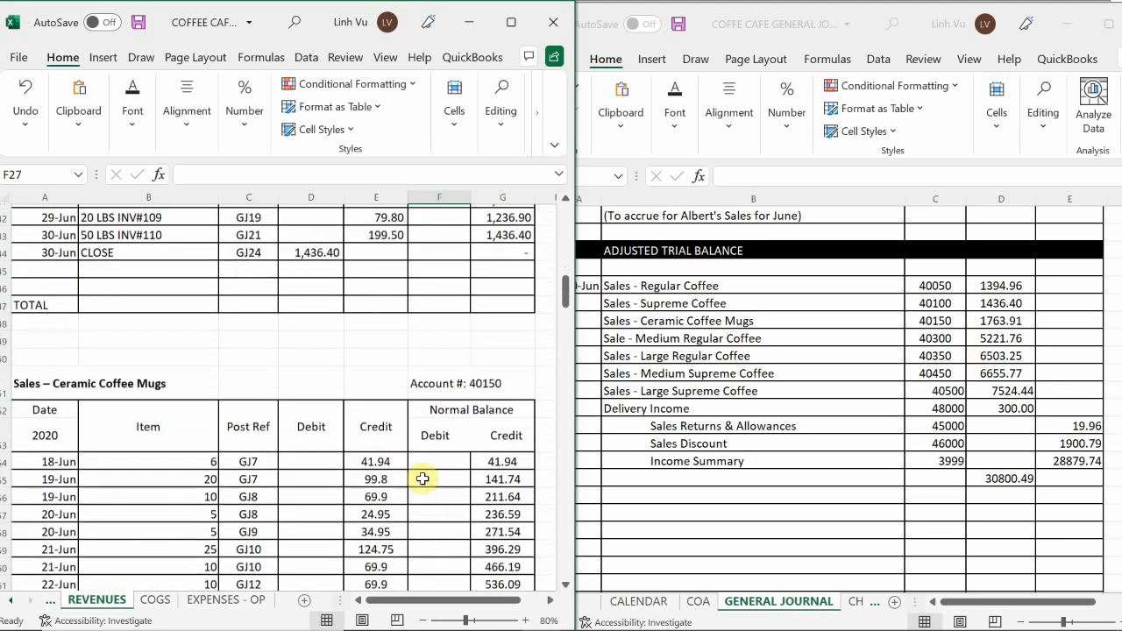
{"action": "scroll", "coordinate": [424, 482], "scroll_direction": "down", "scroll_amount": 4}
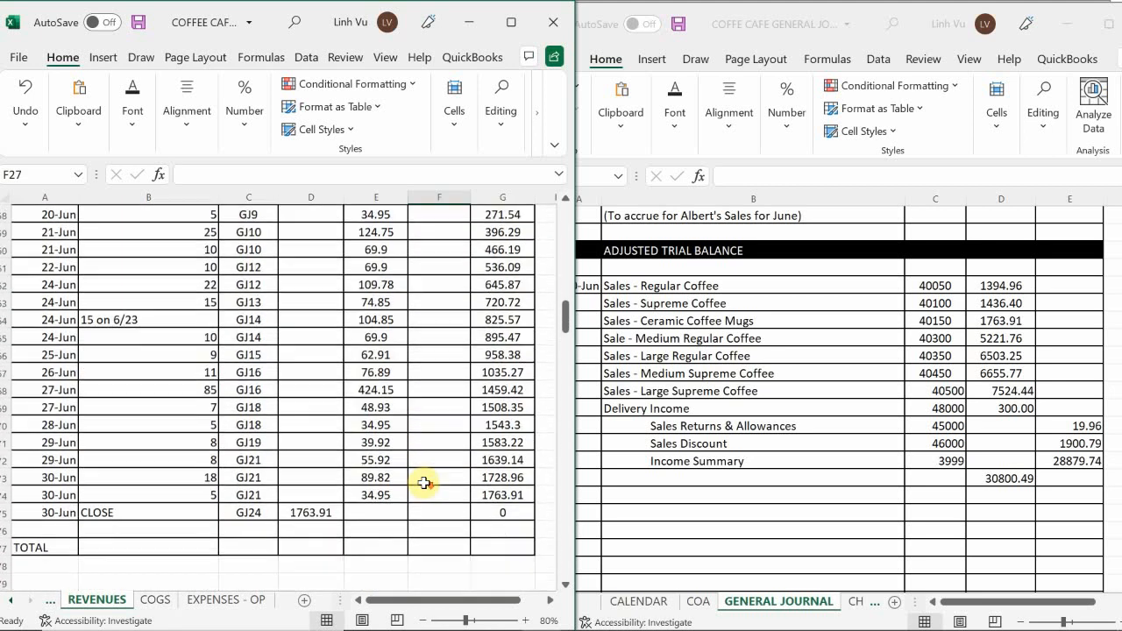
{"action": "scroll", "coordinate": [424, 483], "scroll_direction": "down", "scroll_amount": 1}
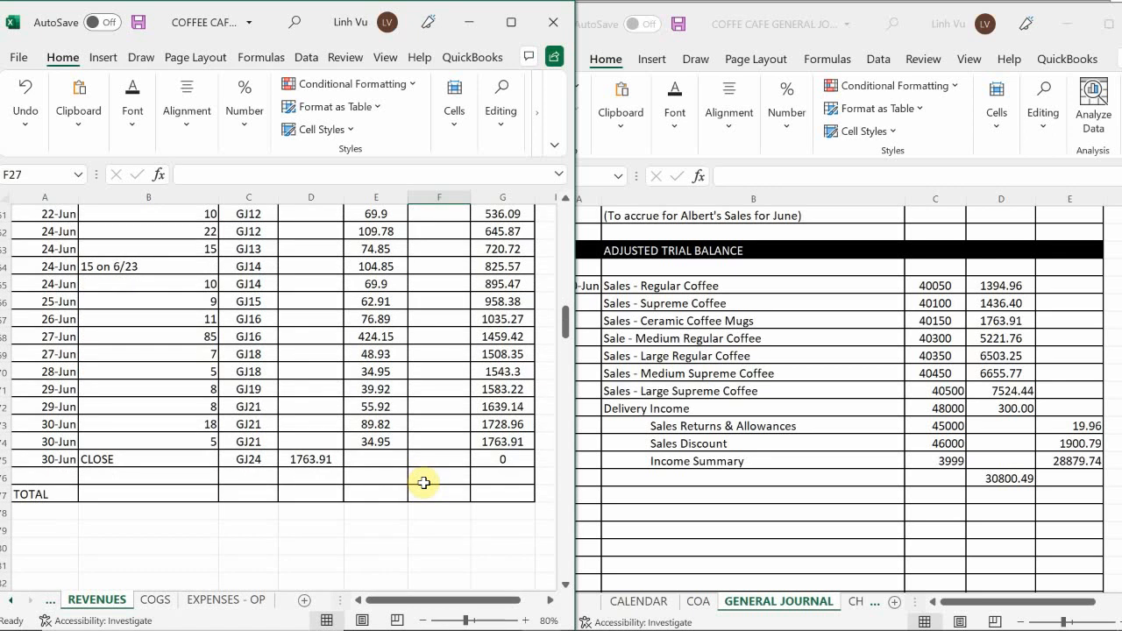
Check the June 30 closing postings in the remaining coffee sales accounts, from the one after Ceramic Coffee Mugs to Large Supreme Coffee.
{"action": "scroll", "coordinate": [424, 482], "scroll_direction": "down", "scroll_amount": 9}
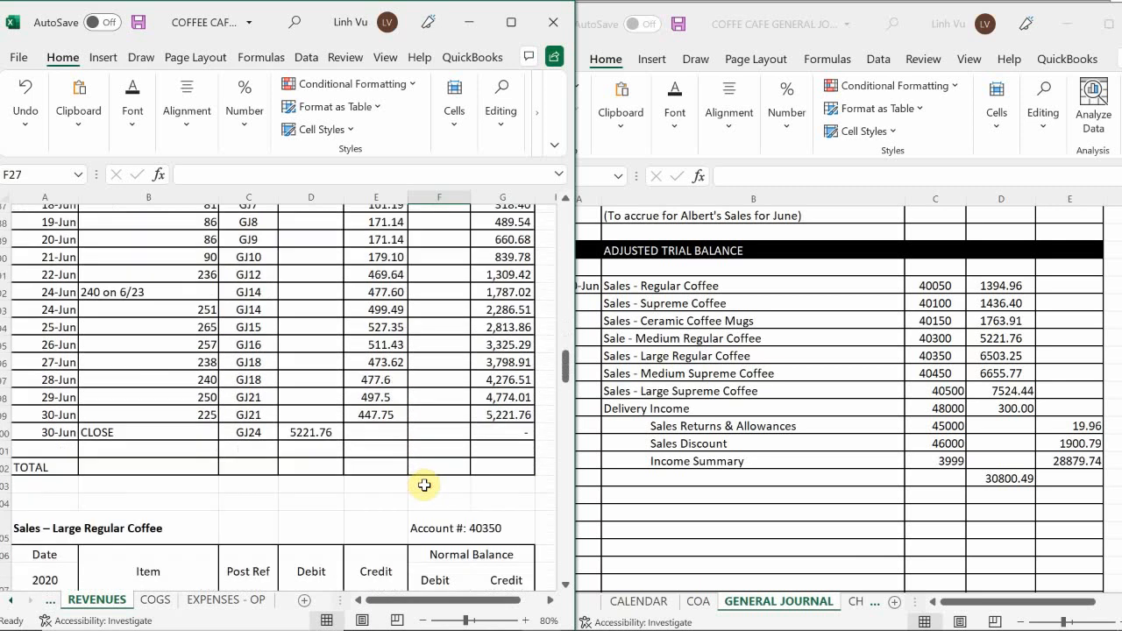
{"action": "scroll", "coordinate": [423, 485], "scroll_direction": "down", "scroll_amount": 1}
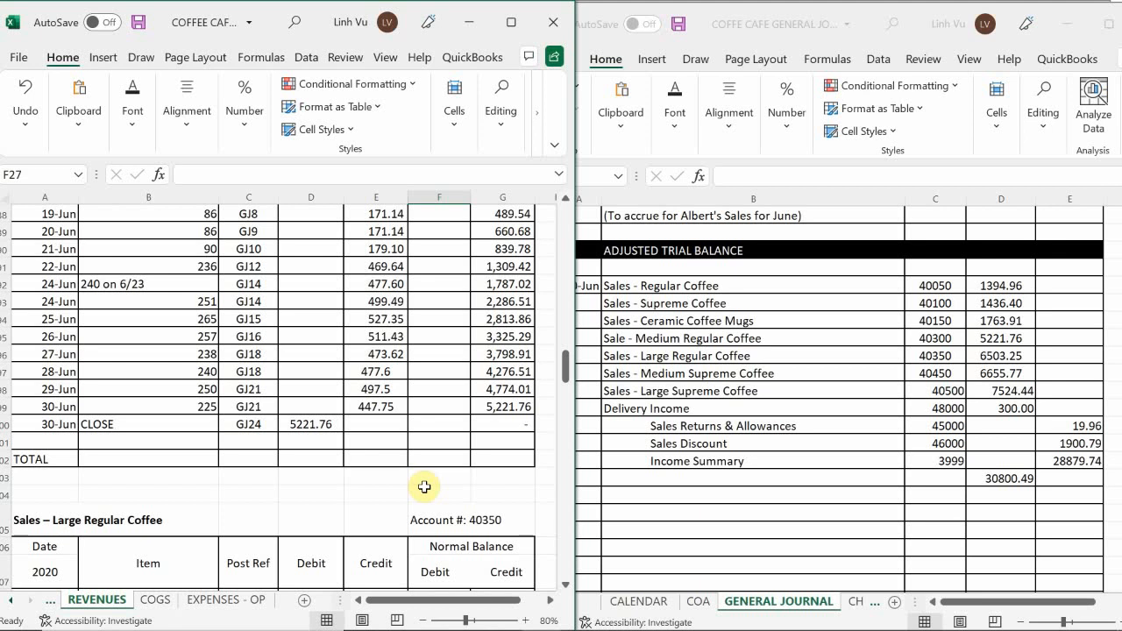
{"action": "scroll", "coordinate": [424, 487], "scroll_direction": "down", "scroll_amount": 6}
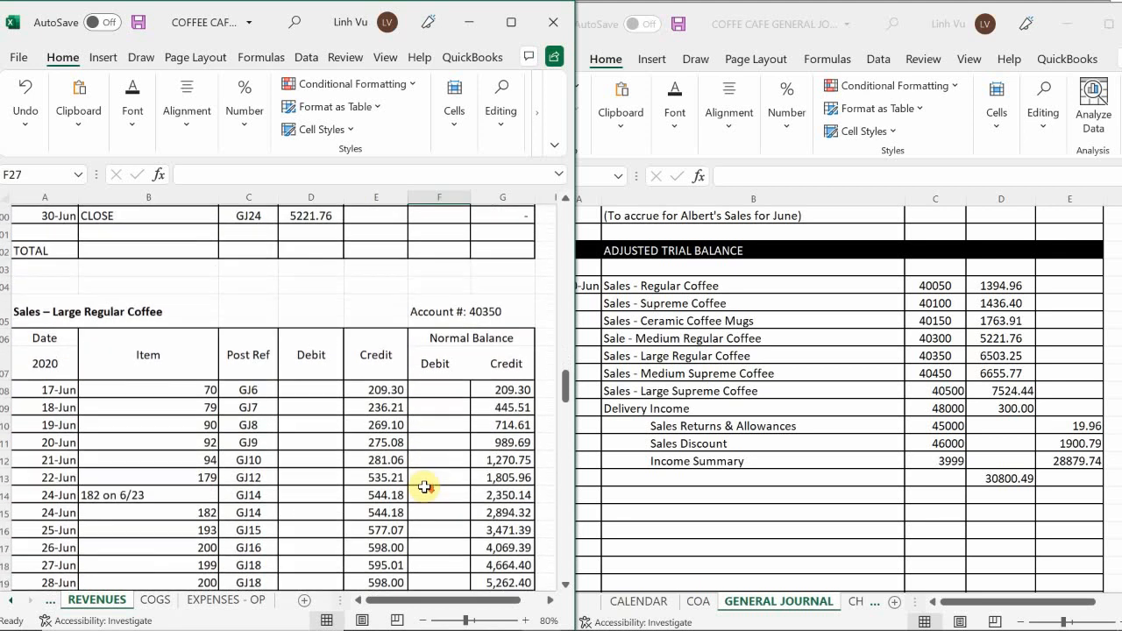
{"action": "scroll", "coordinate": [425, 487], "scroll_direction": "down", "scroll_amount": 2}
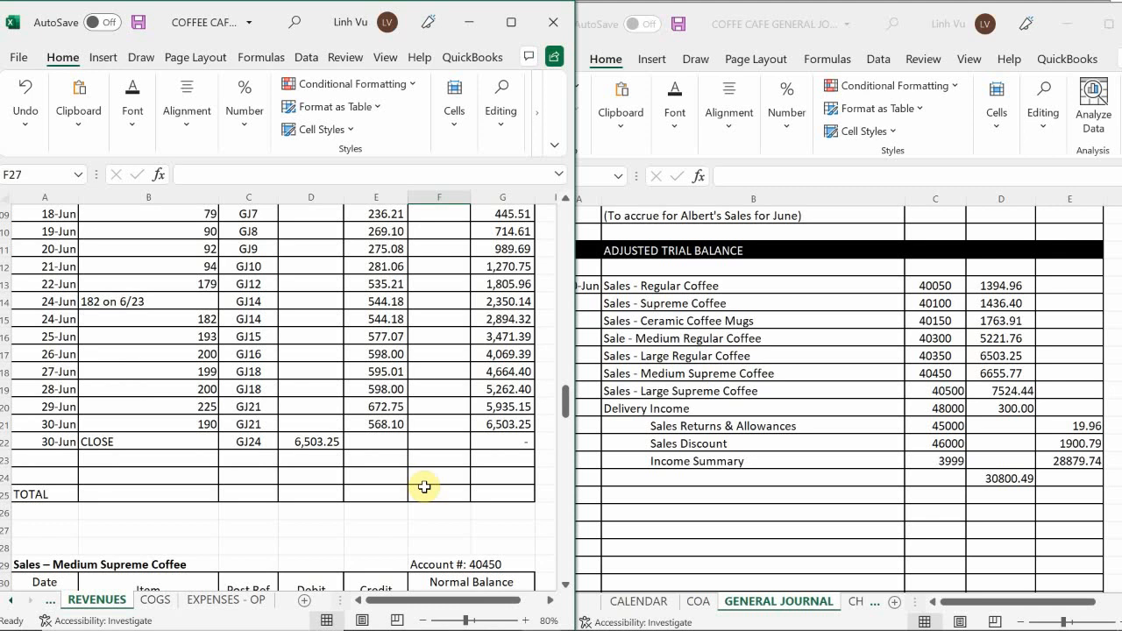
{"action": "scroll", "coordinate": [424, 487], "scroll_direction": "down", "scroll_amount": 6}
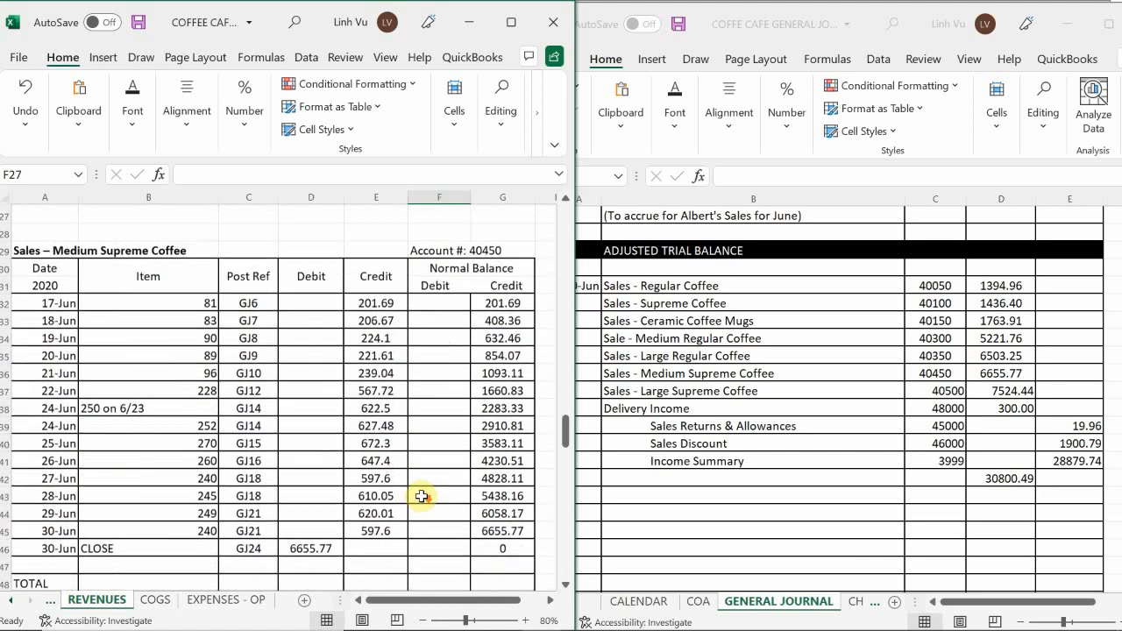
{"action": "scroll", "coordinate": [422, 497], "scroll_direction": "down", "scroll_amount": 2}
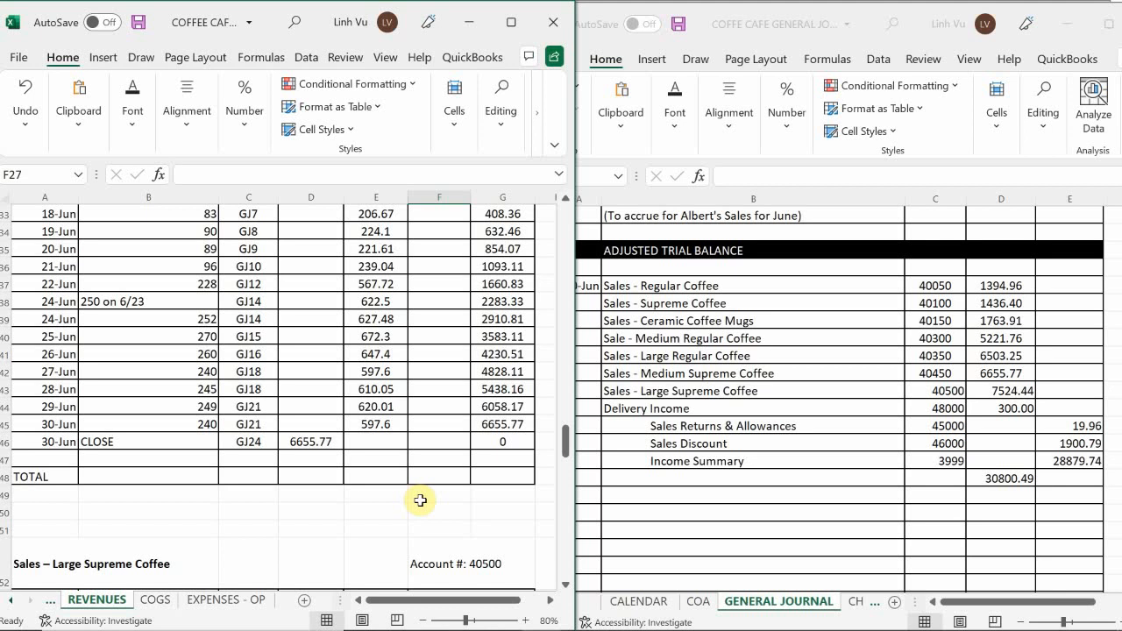
{"action": "scroll", "coordinate": [420, 501], "scroll_direction": "down", "scroll_amount": 9}
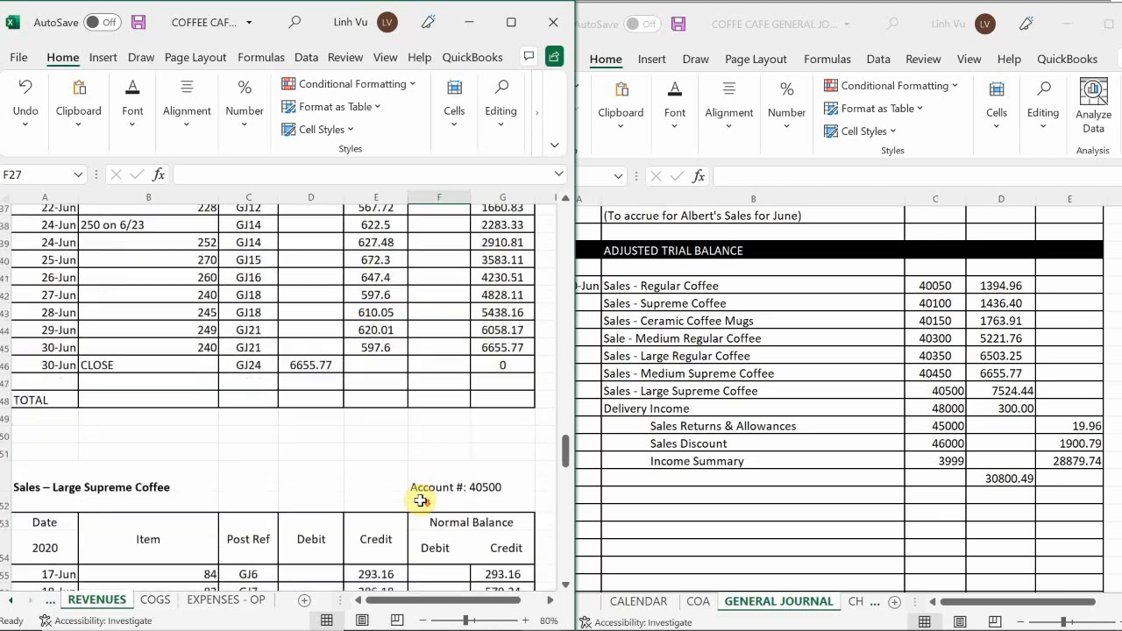
{"action": "scroll", "coordinate": [420, 500], "scroll_direction": "up", "scroll_amount": 1}
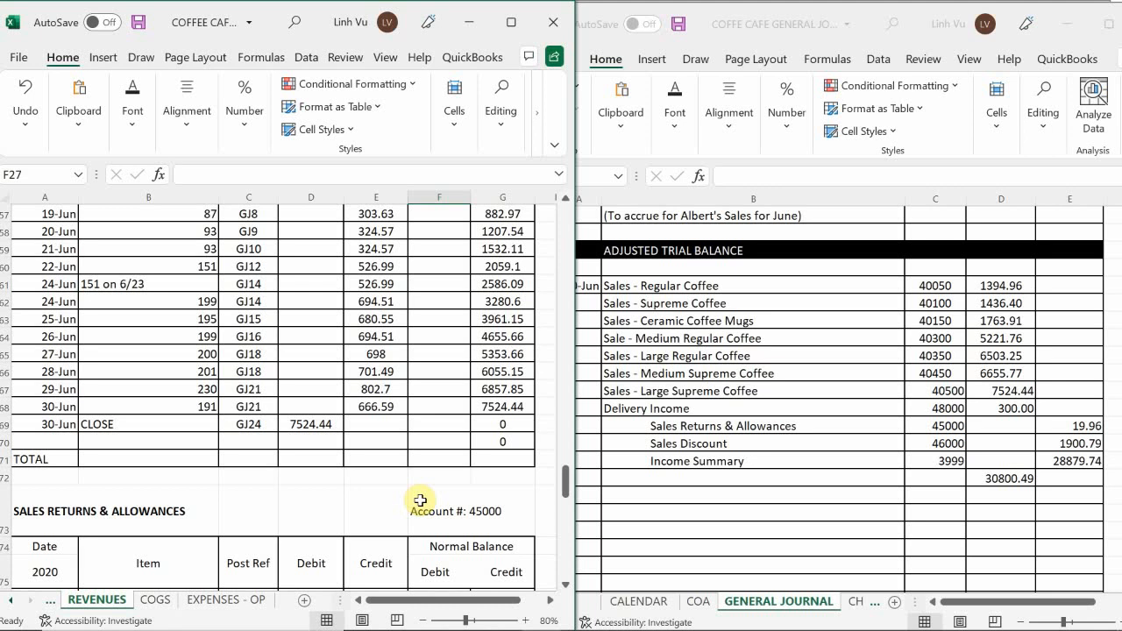
Check the closing postings in the Sales Returns & Allowances, Sales Discount and Delivery Income ledger accounts.
{"action": "scroll", "coordinate": [420, 501], "scroll_direction": "down", "scroll_amount": 5}
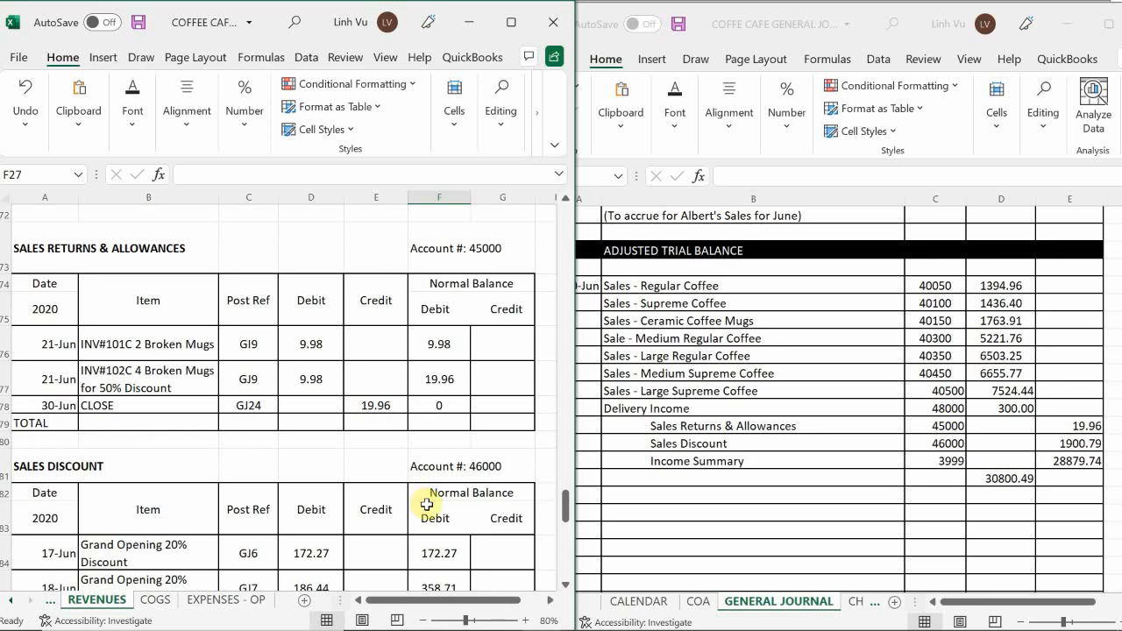
{"action": "scroll", "coordinate": [428, 507], "scroll_direction": "down", "scroll_amount": 5}
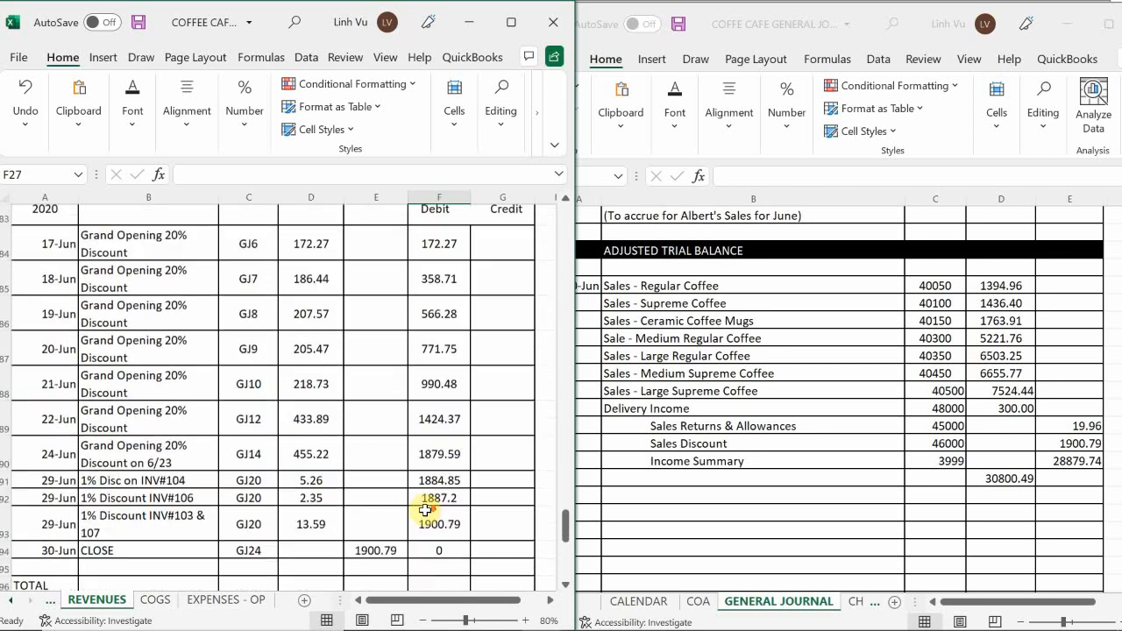
{"action": "scroll", "coordinate": [425, 511], "scroll_direction": "up", "scroll_amount": 1}
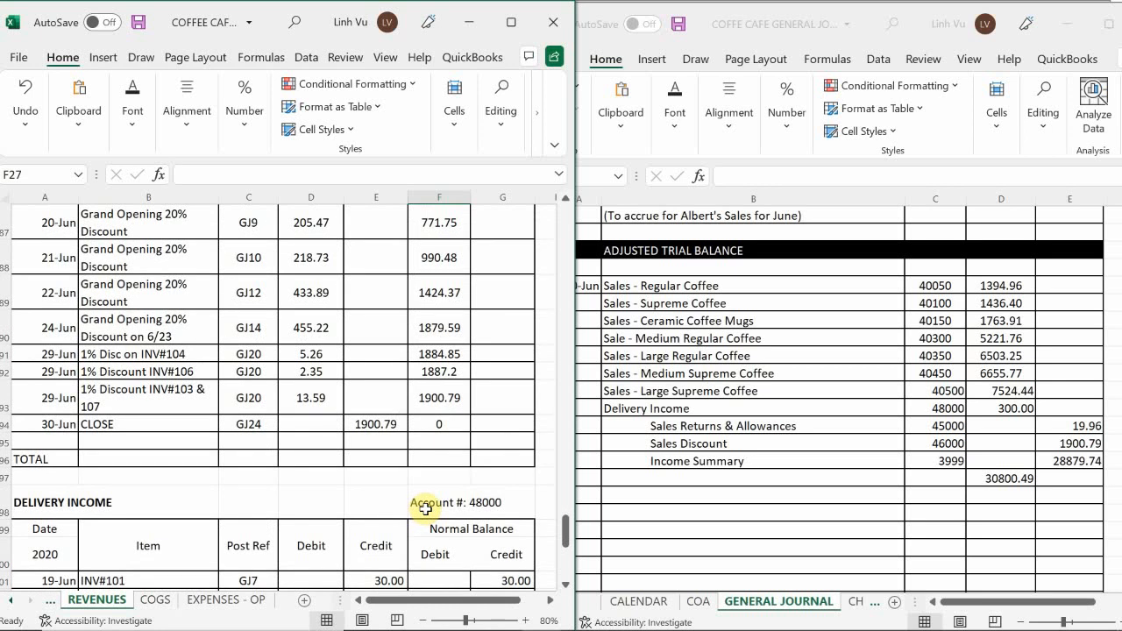
{"action": "scroll", "coordinate": [423, 509], "scroll_direction": "down", "scroll_amount": 4}
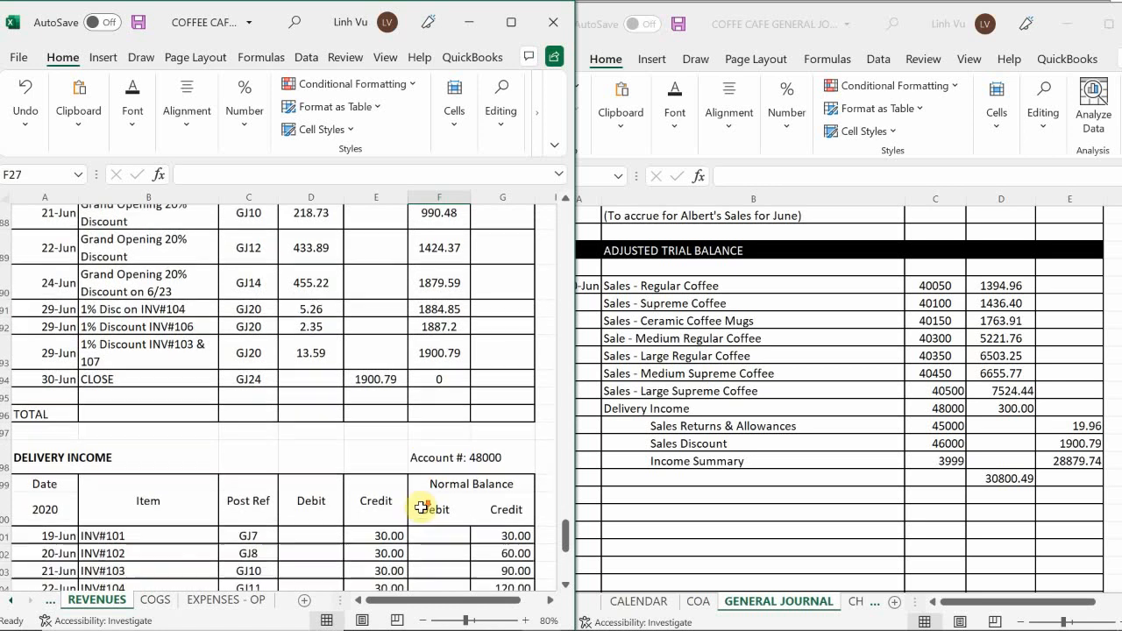
{"action": "scroll", "coordinate": [419, 509], "scroll_direction": "down", "scroll_amount": 1}
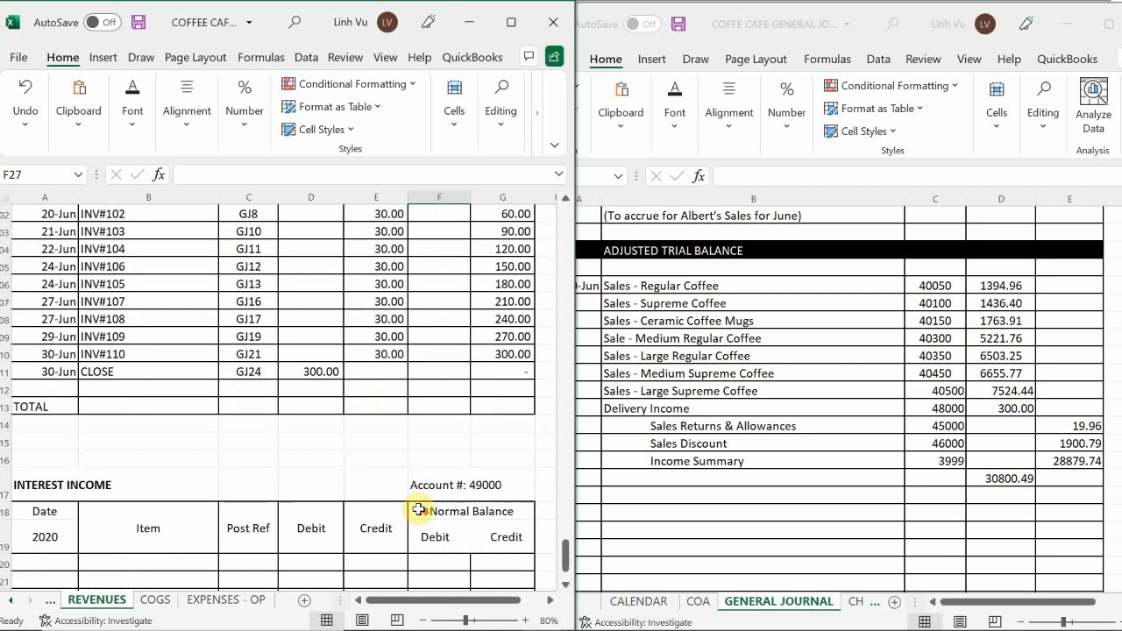
{"action": "scroll", "coordinate": [419, 509], "scroll_direction": "up", "scroll_amount": 1}
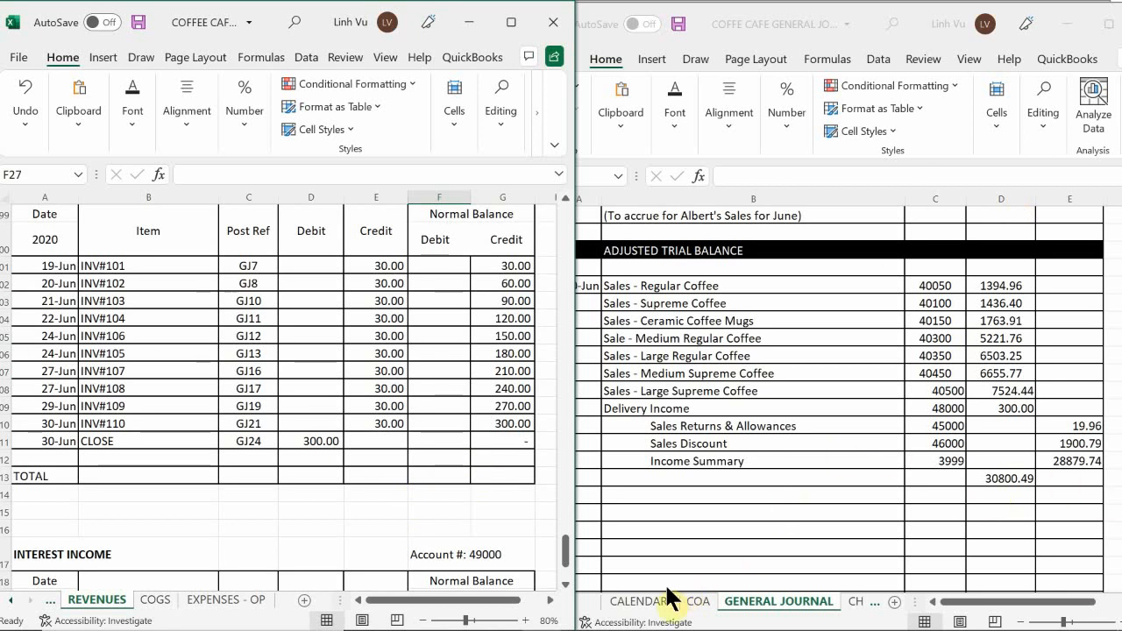
{"action": "left_click", "coordinate": [626, 603]}
{"action": "left_click", "coordinate": [627, 602]}
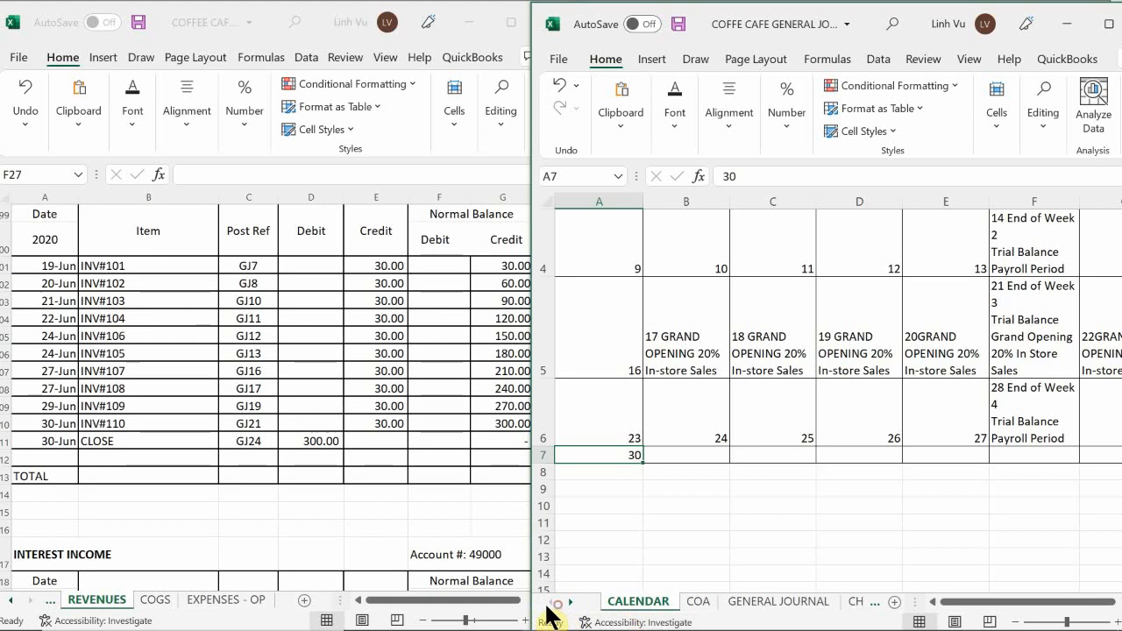
{"action": "left_click", "coordinate": [750, 604]}
Bring up the financial statements workbook beside the ledger and open its adjusted trial balance sheet.
{"action": "mouse_move", "coordinate": [599, 620]}
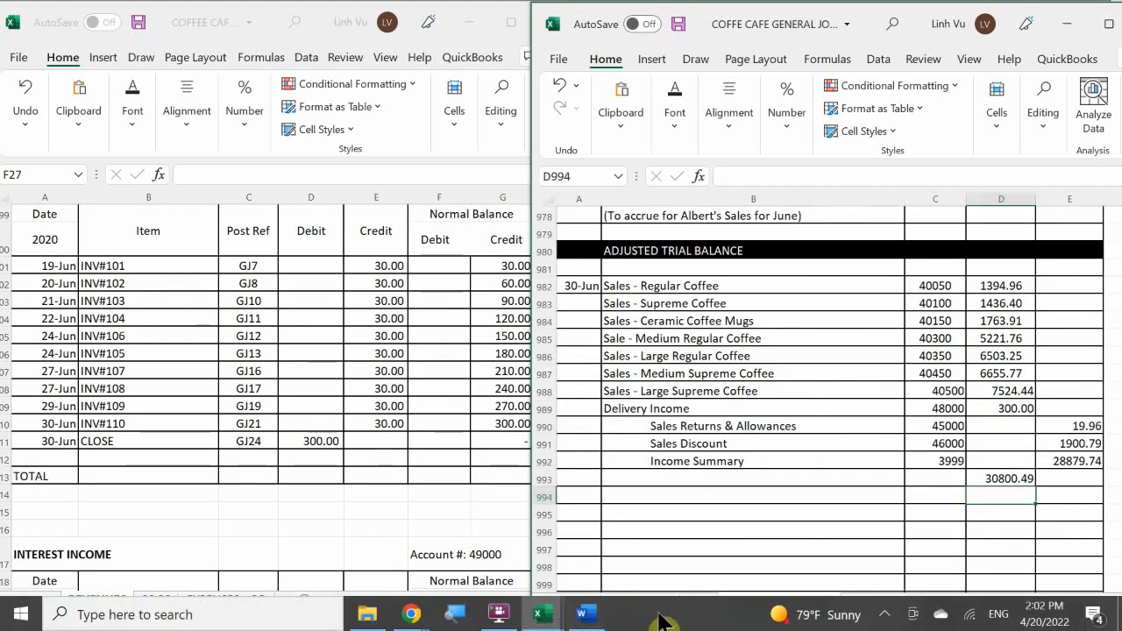
{"action": "left_click", "coordinate": [543, 613]}
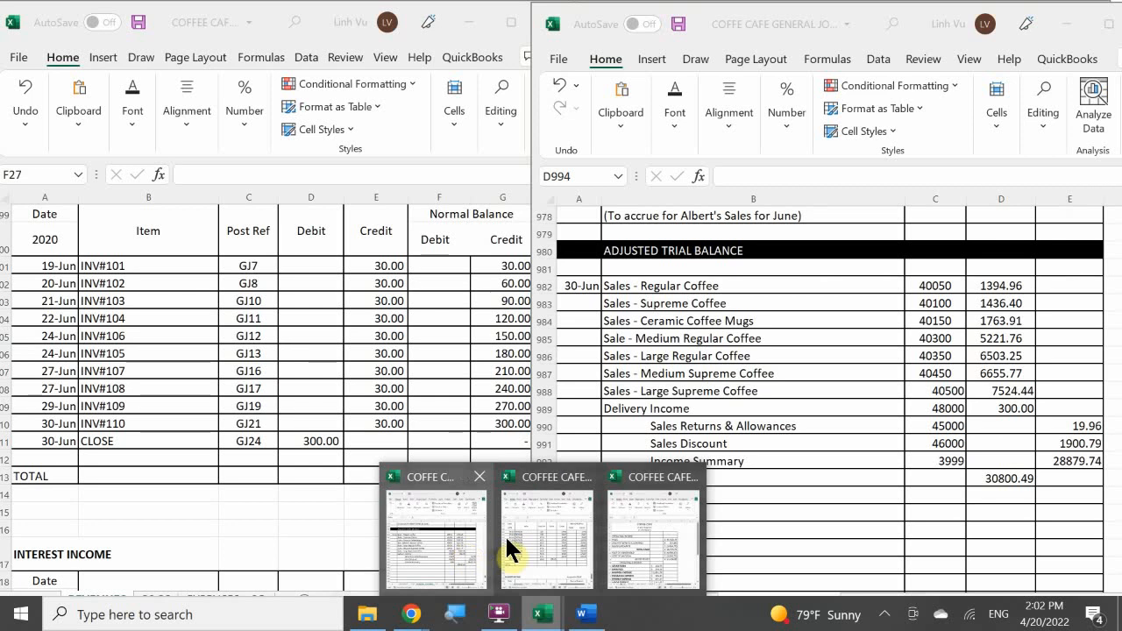
{"action": "left_click", "coordinate": [636, 561]}
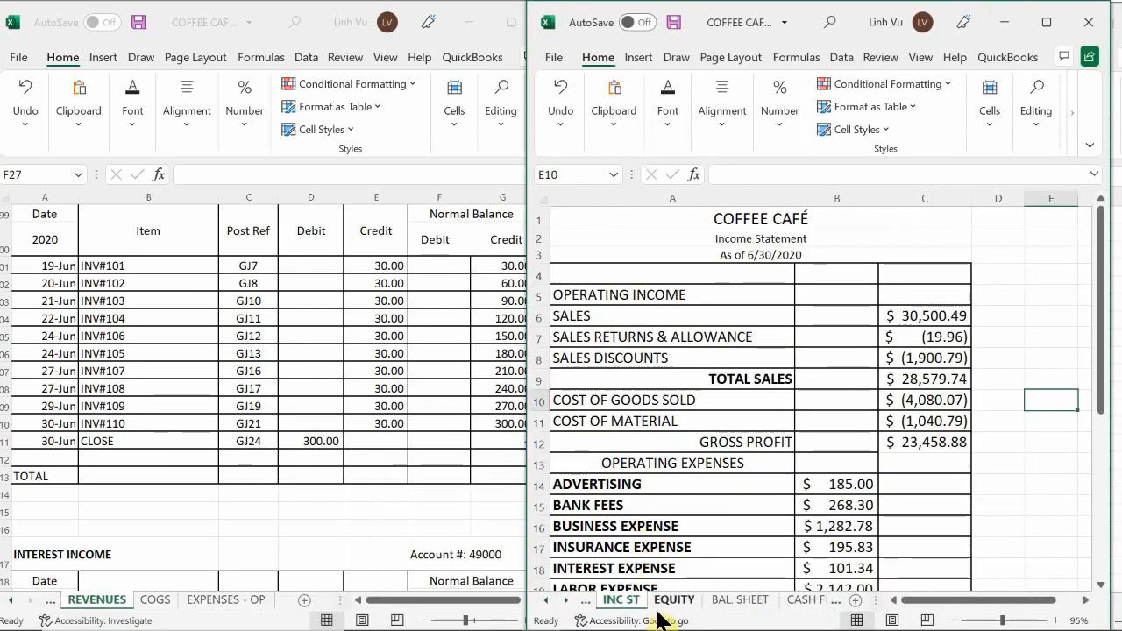
{"action": "left_click", "coordinate": [546, 601]}
{"action": "left_click", "coordinate": [616, 603]}
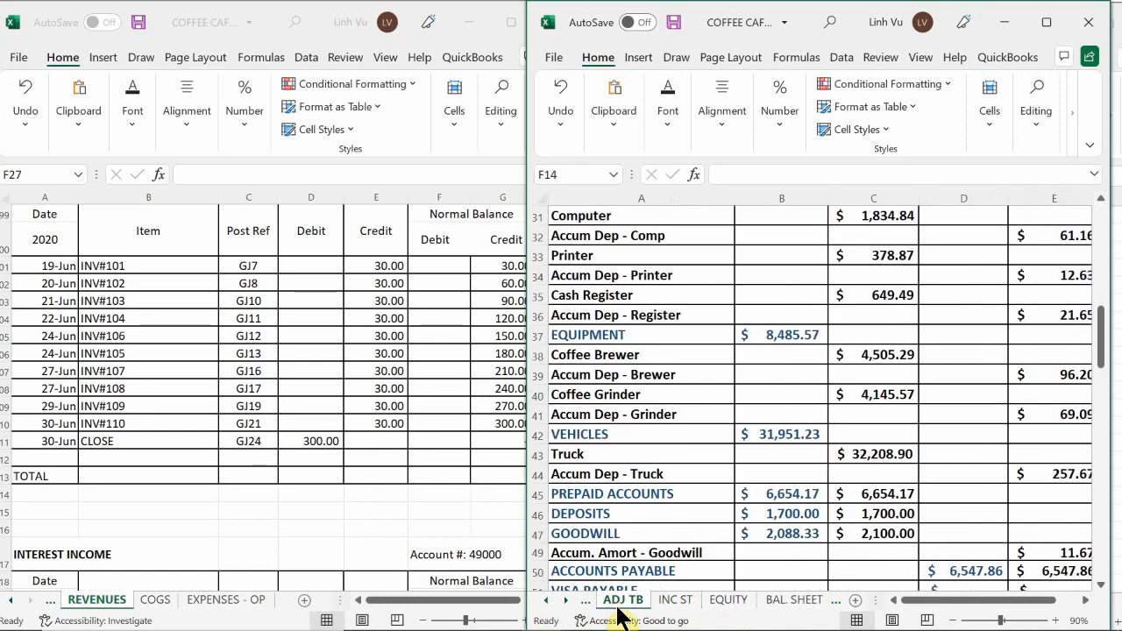
Examine the Sales, Sales Returns & Allowances, Sales Discounts and Delivery Income lines in the adjusted trial balance.
{"action": "left_click", "coordinate": [730, 413]}
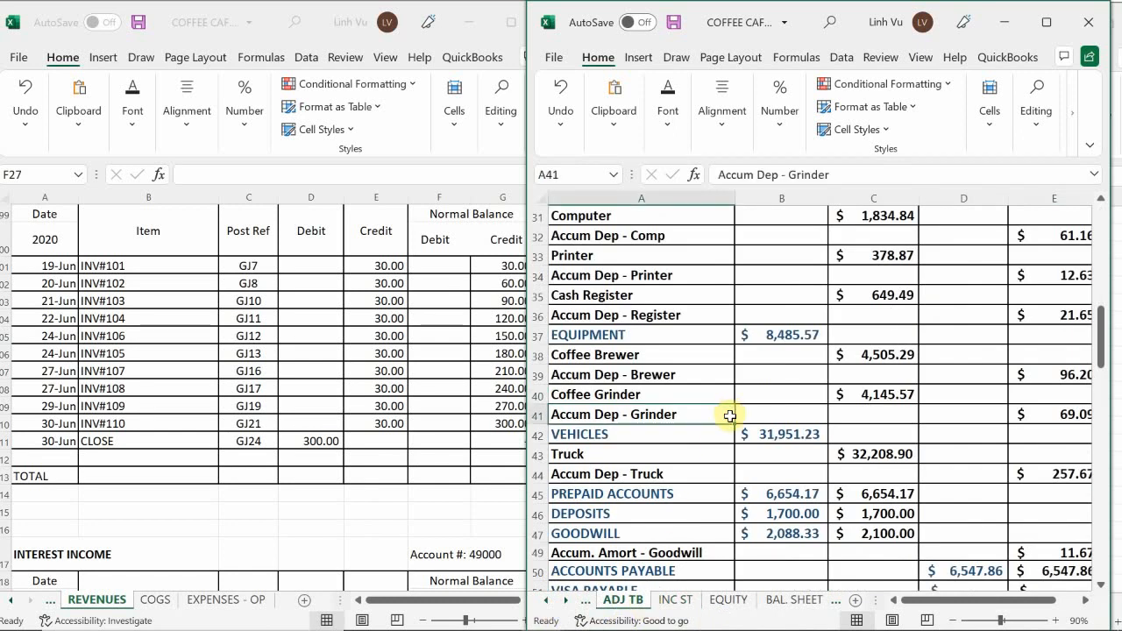
{"action": "scroll", "coordinate": [729, 416], "scroll_direction": "down", "scroll_amount": 3}
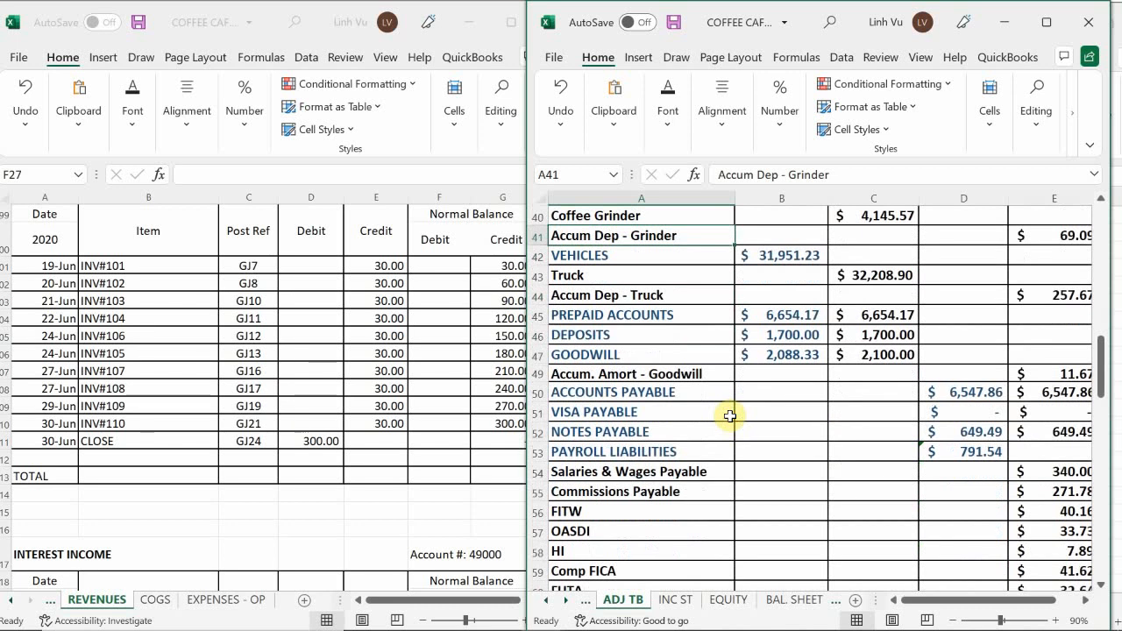
{"action": "scroll", "coordinate": [729, 416], "scroll_direction": "down", "scroll_amount": 2}
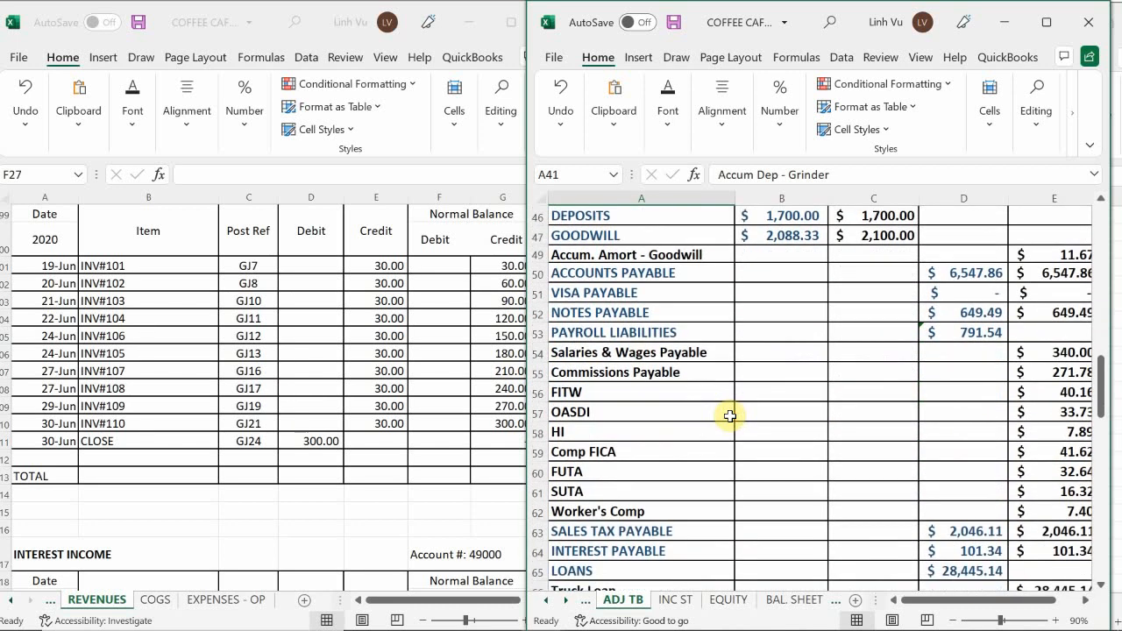
{"action": "scroll", "coordinate": [730, 416], "scroll_direction": "down", "scroll_amount": 3}
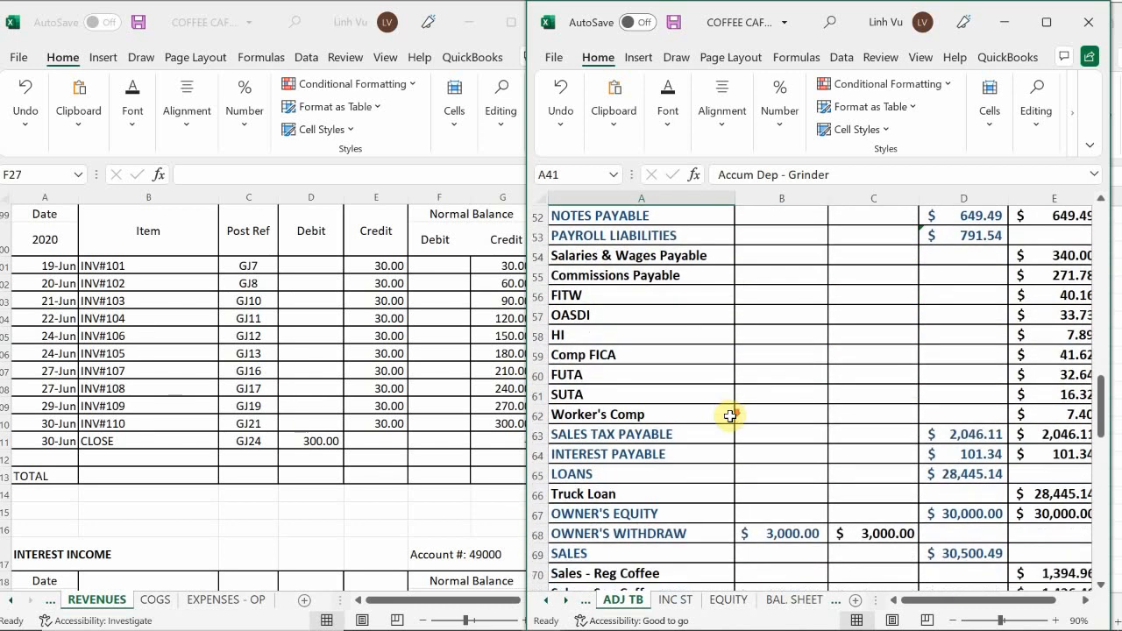
{"action": "scroll", "coordinate": [730, 415], "scroll_direction": "down", "scroll_amount": 1}
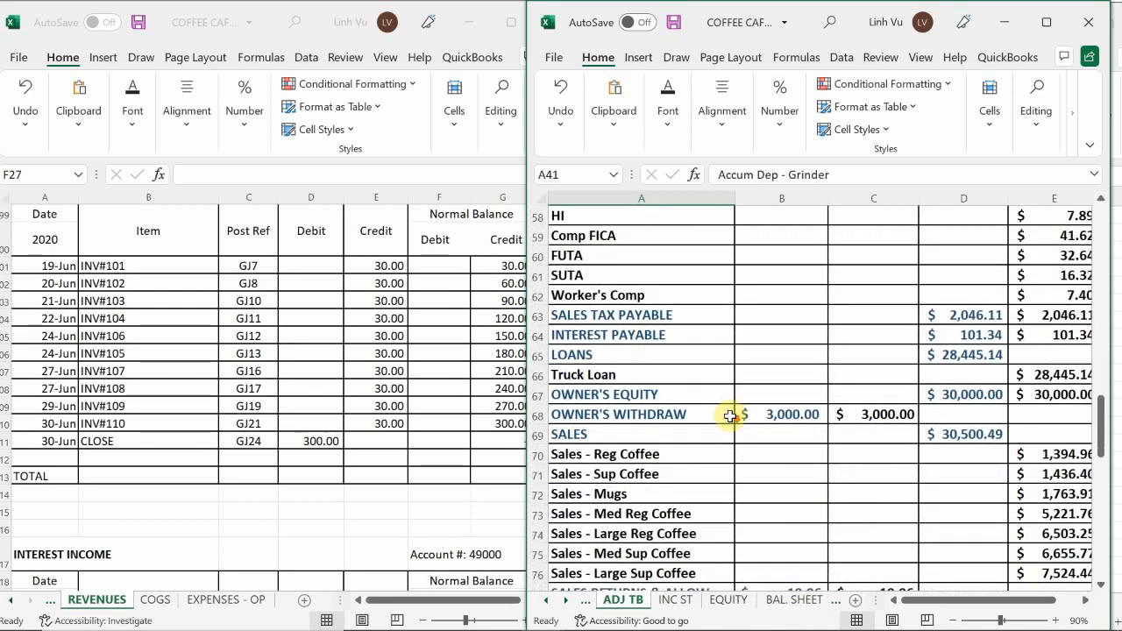
{"action": "scroll", "coordinate": [729, 415], "scroll_direction": "down", "scroll_amount": 1}
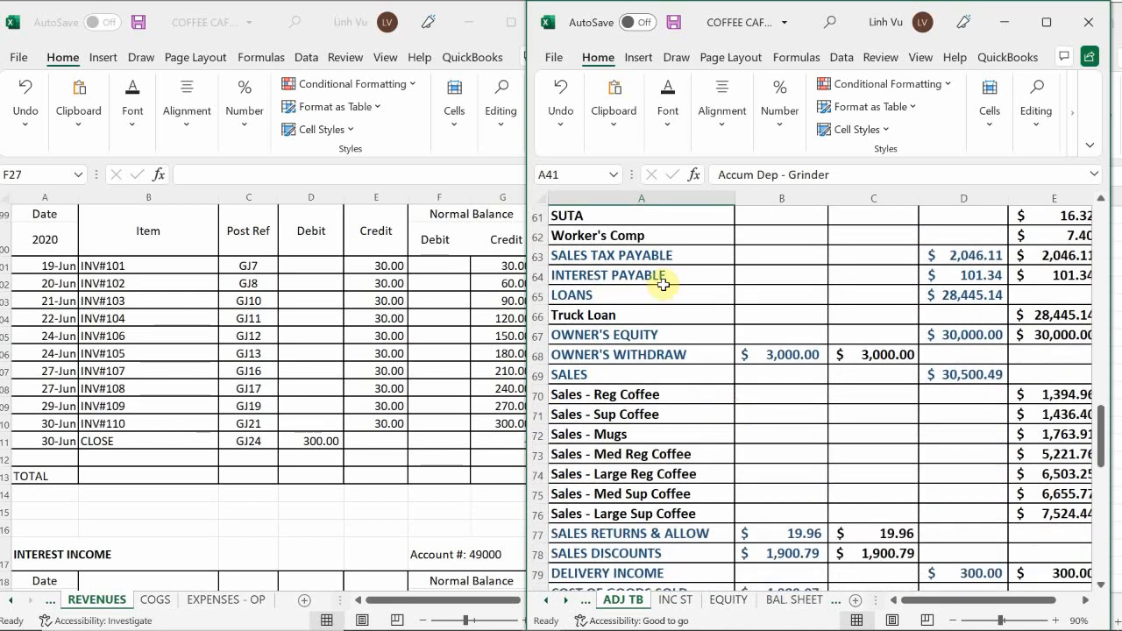
{"action": "left_click", "coordinate": [994, 377]}
{"action": "scroll", "coordinate": [993, 399], "scroll_direction": "down", "scroll_amount": 1}
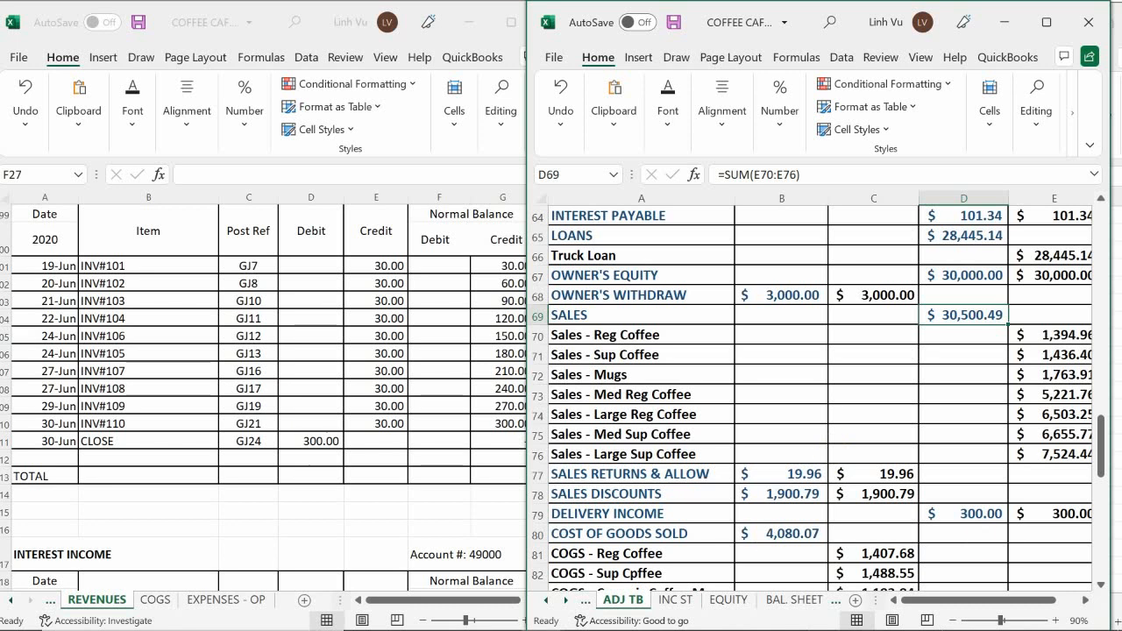
Review the income statement from the sales lines through operating expenses, Delivery Income and net profit.
{"action": "left_click", "coordinate": [668, 601]}
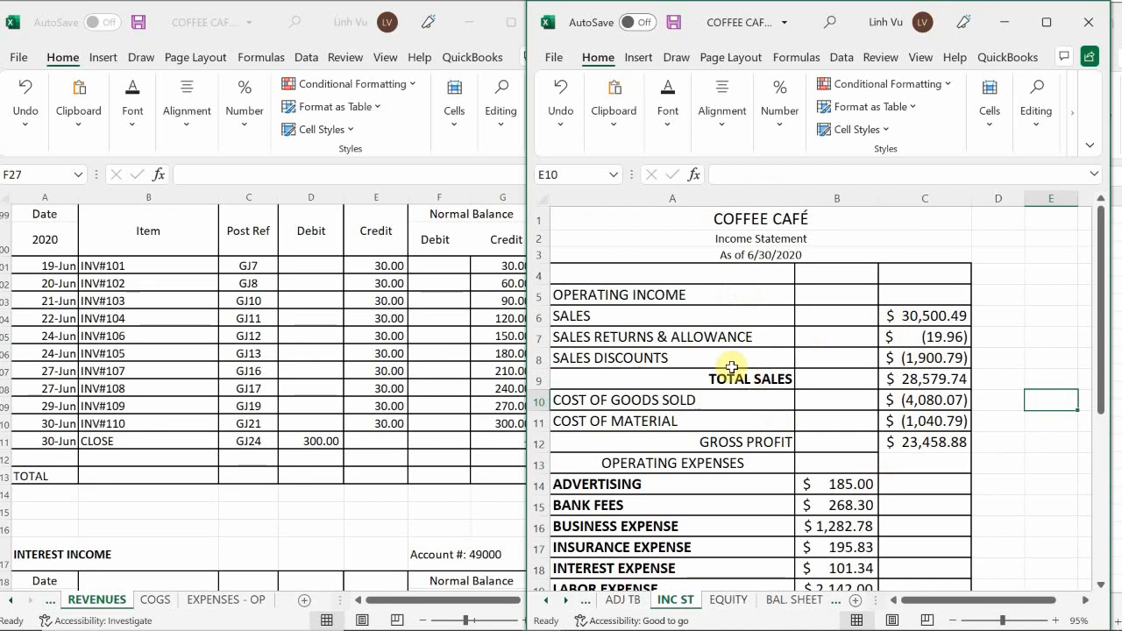
{"action": "scroll", "coordinate": [982, 373], "scroll_direction": "down", "scroll_amount": 2}
{"action": "scroll", "coordinate": [962, 378], "scroll_direction": "down", "scroll_amount": 3}
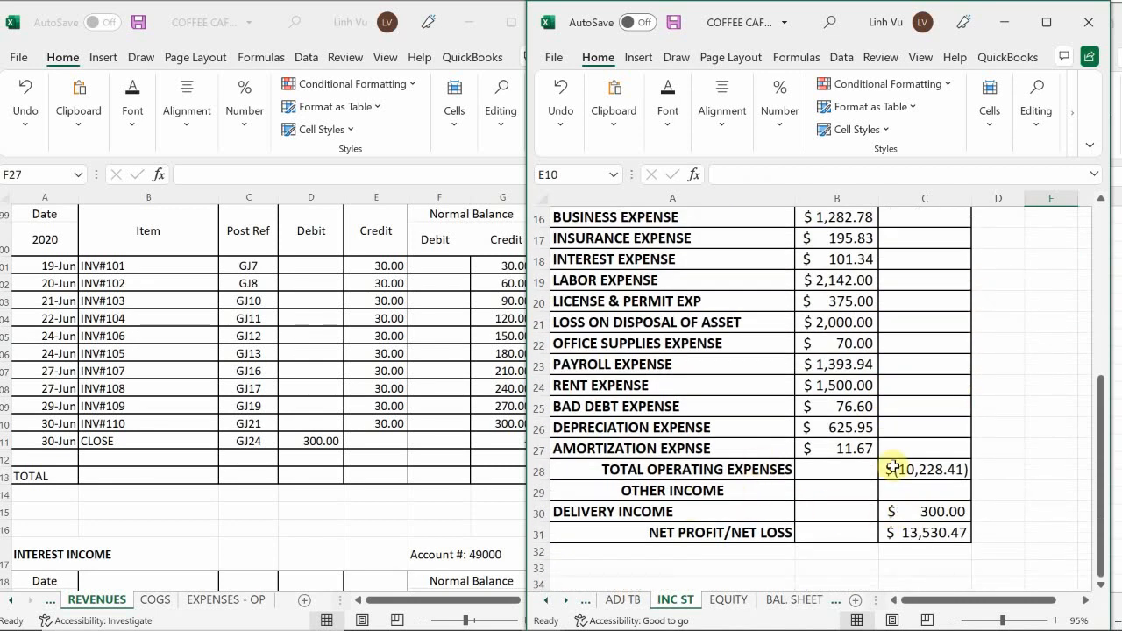
{"action": "scroll", "coordinate": [959, 452], "scroll_direction": "up", "scroll_amount": 5}
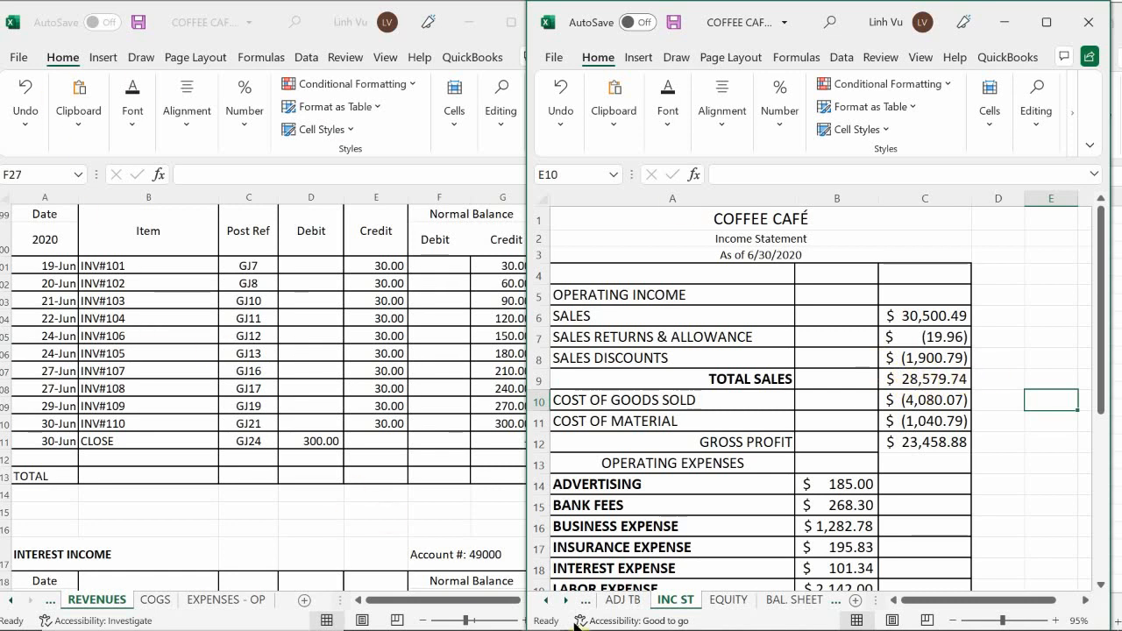
Return to the general journal beside the ledger and clear the debit total in D993 below the closing entry.
{"action": "mouse_move", "coordinate": [549, 614]}
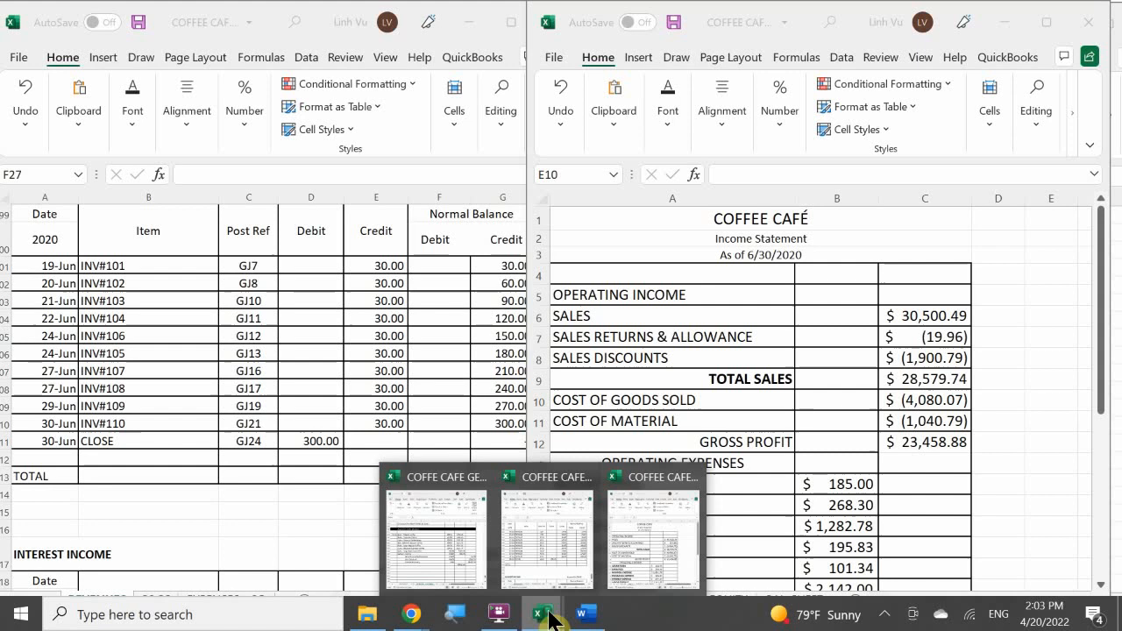
{"action": "left_click", "coordinate": [439, 525]}
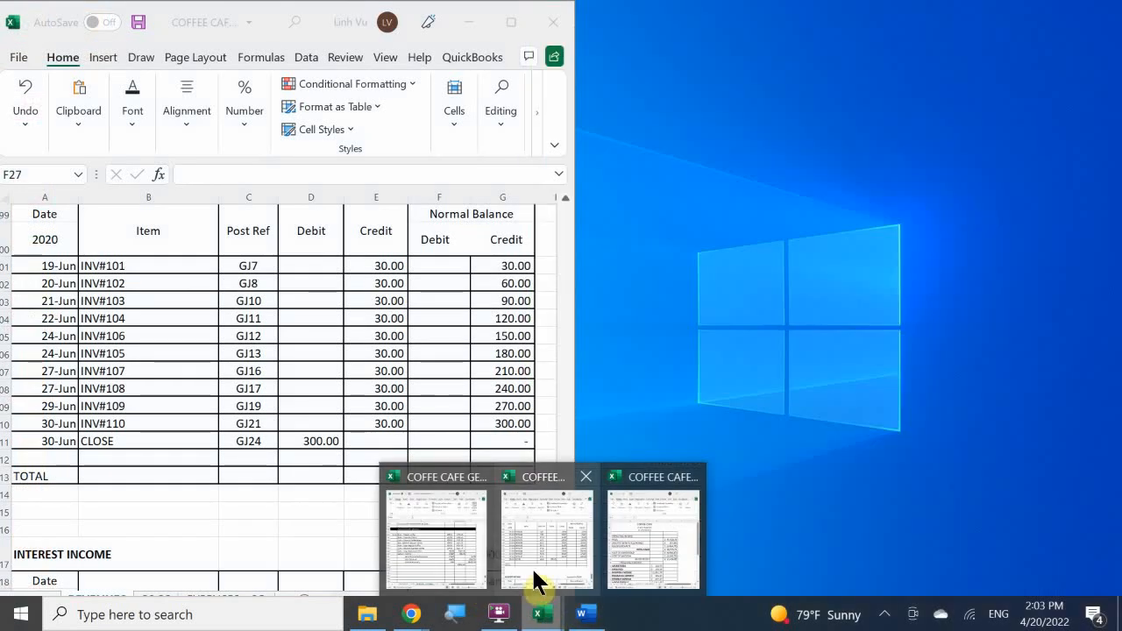
{"action": "left_click", "coordinate": [533, 574]}
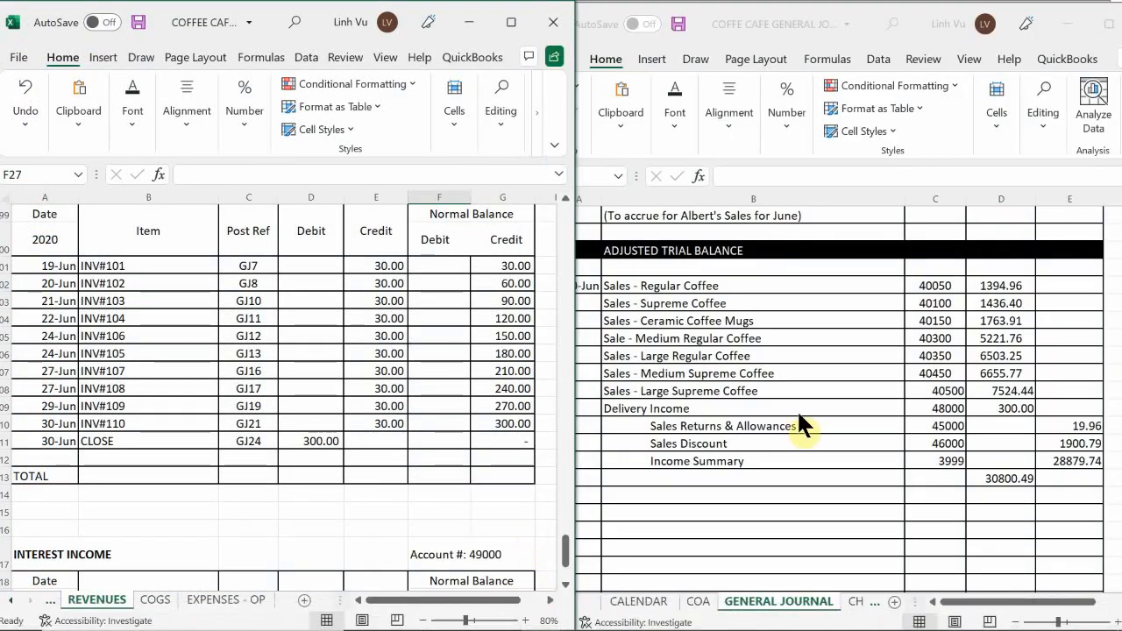
{"action": "left_click", "coordinate": [1004, 474]}
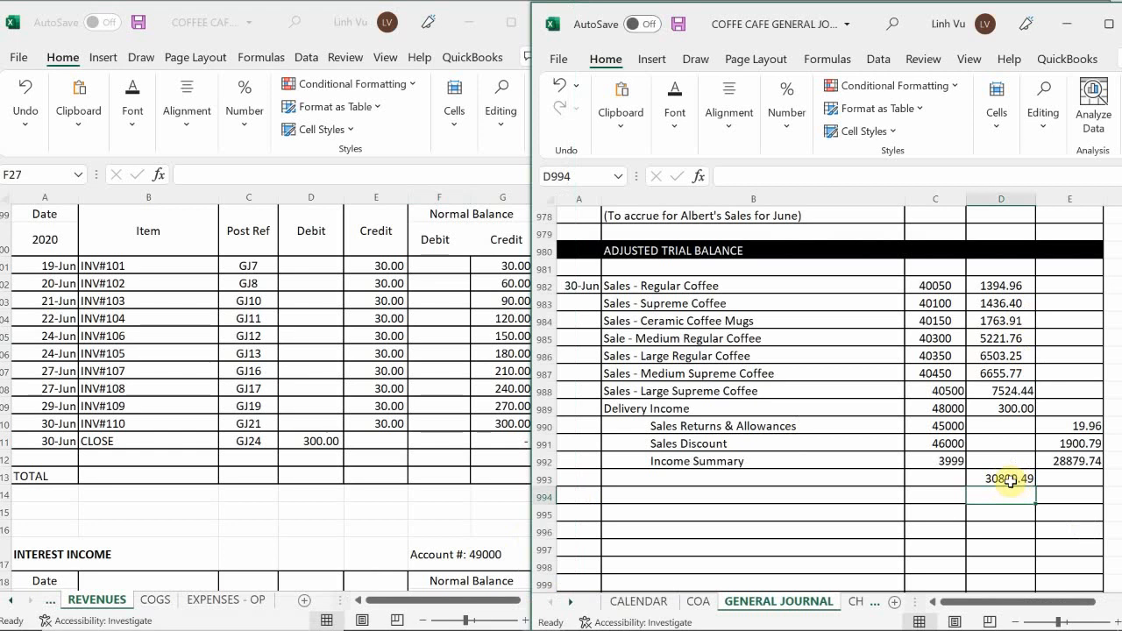
{"action": "left_click", "coordinate": [1003, 479]}
{"action": "key", "text": "BackSpace"}
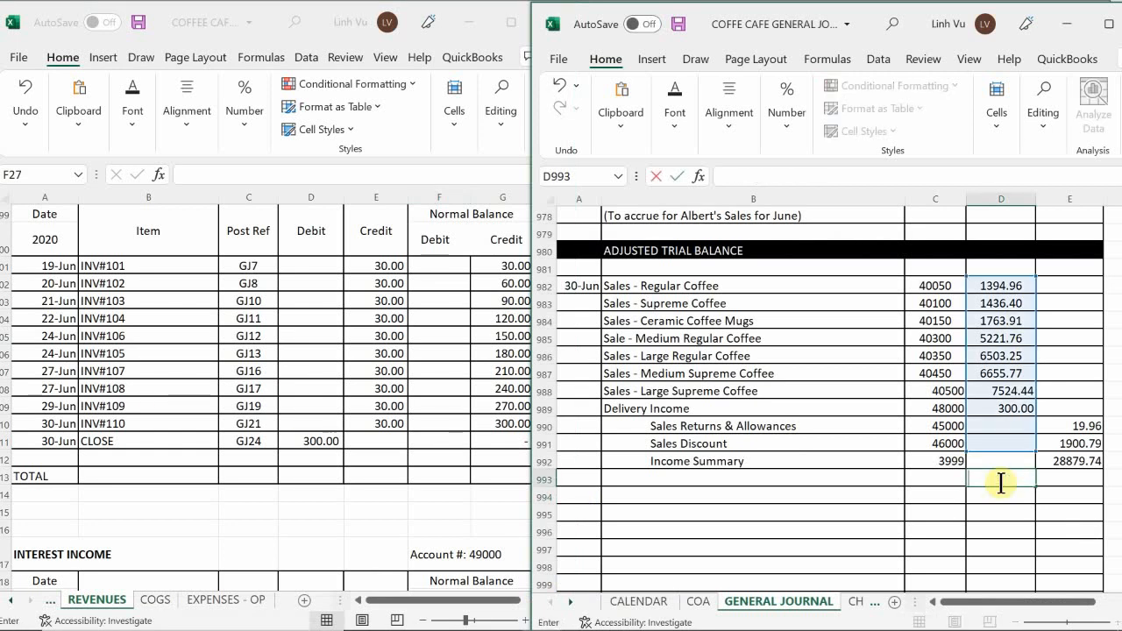
{"action": "key", "text": "Return"}
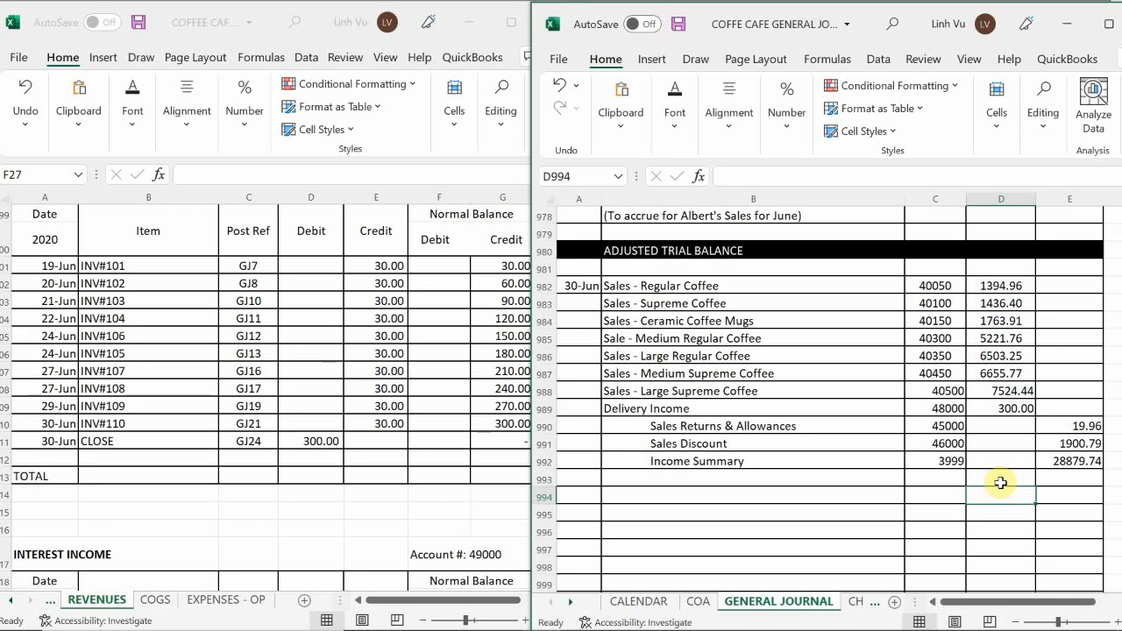
On the ledger's EQUITY sheet, date the first Income Summary row June 30.
{"action": "left_click", "coordinate": [178, 527]}
{"action": "left_click", "coordinate": [11, 601]}
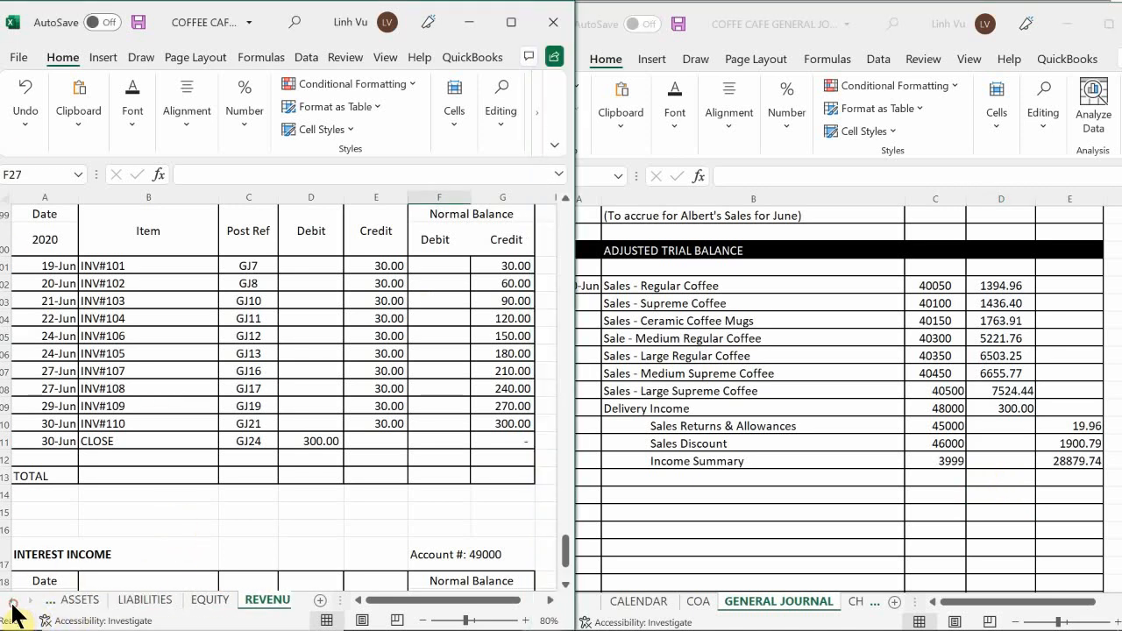
{"action": "left_click", "coordinate": [216, 599]}
{"action": "left_click", "coordinate": [158, 415]}
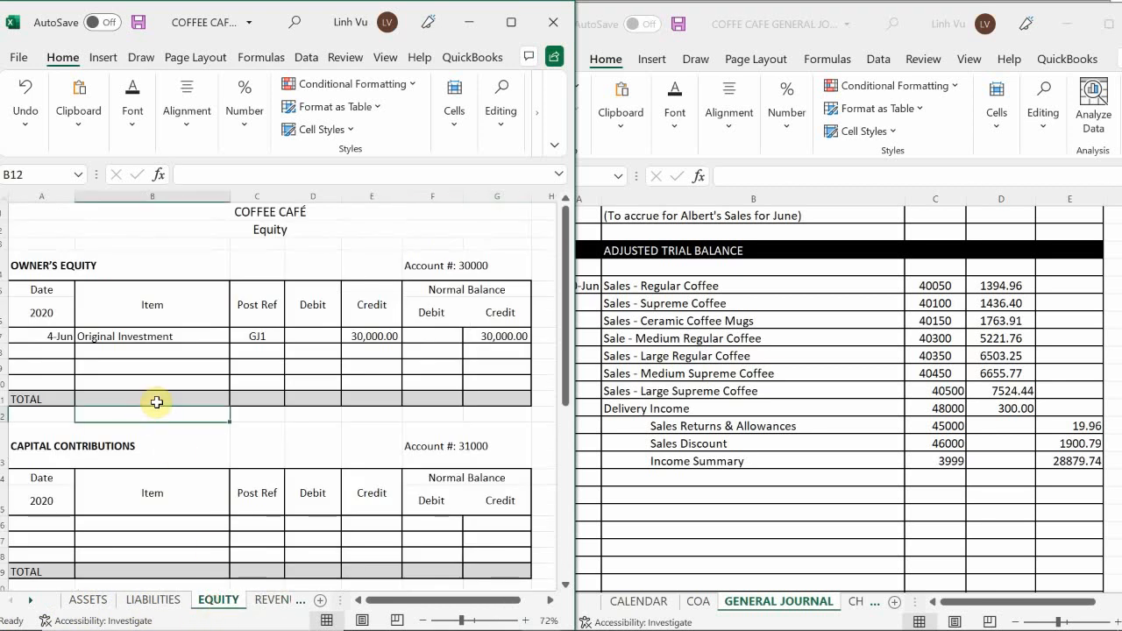
{"action": "scroll", "coordinate": [156, 404], "scroll_direction": "down", "scroll_amount": 3}
{"action": "scroll", "coordinate": [157, 402], "scroll_direction": "down", "scroll_amount": 15}
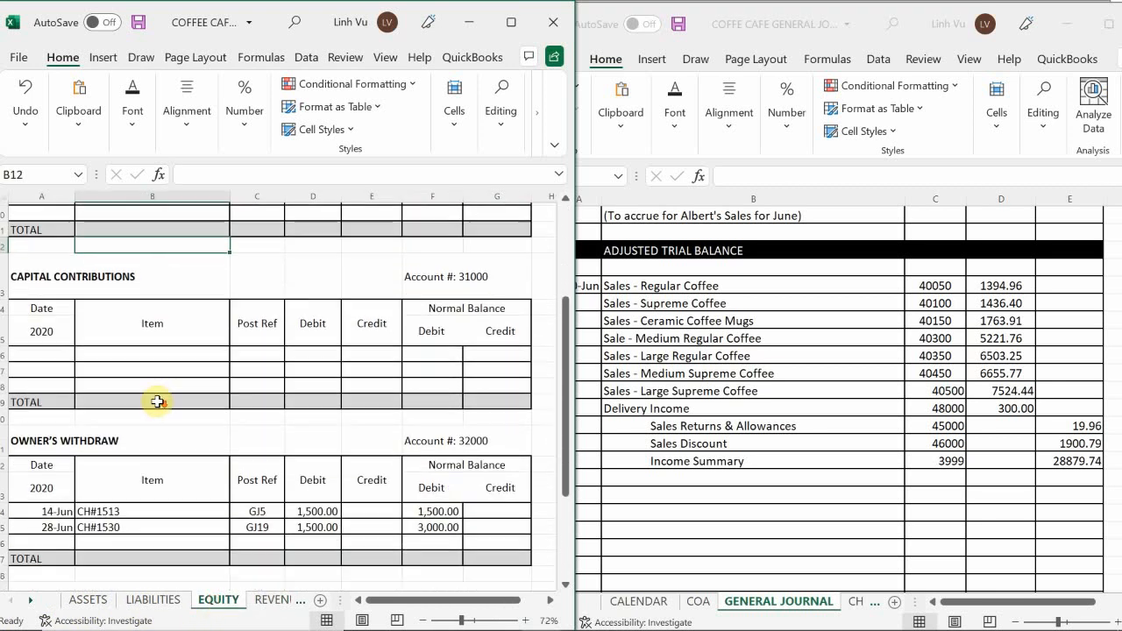
{"action": "scroll", "coordinate": [156, 404], "scroll_direction": "up", "scroll_amount": 6}
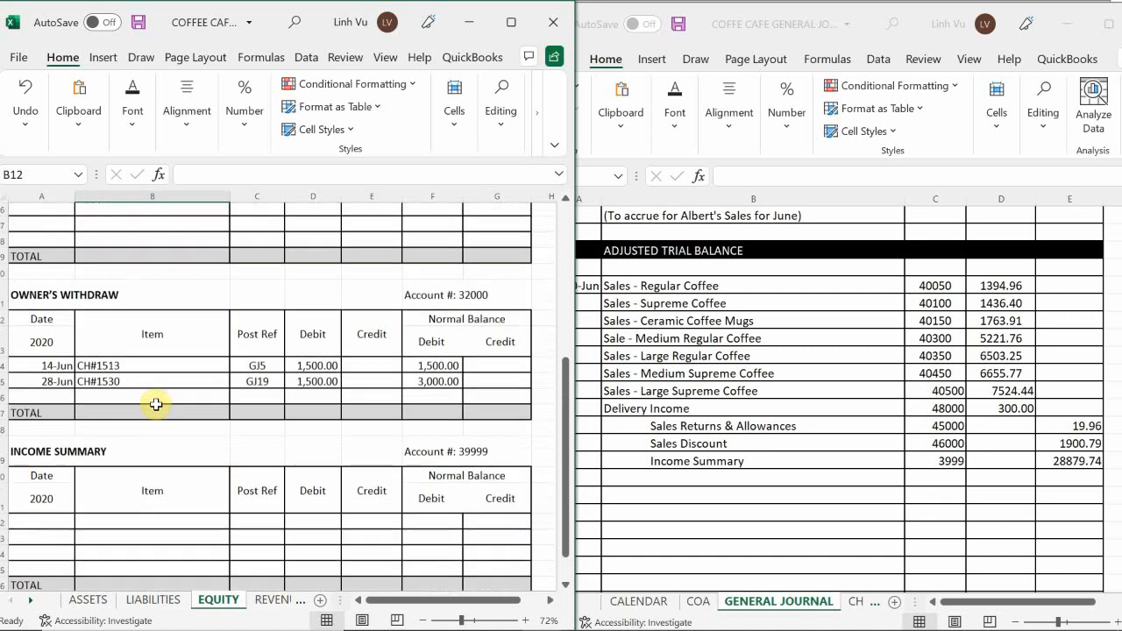
{"action": "scroll", "coordinate": [52, 500], "scroll_direction": "down", "scroll_amount": 1}
{"action": "left_click", "coordinate": [57, 474]}
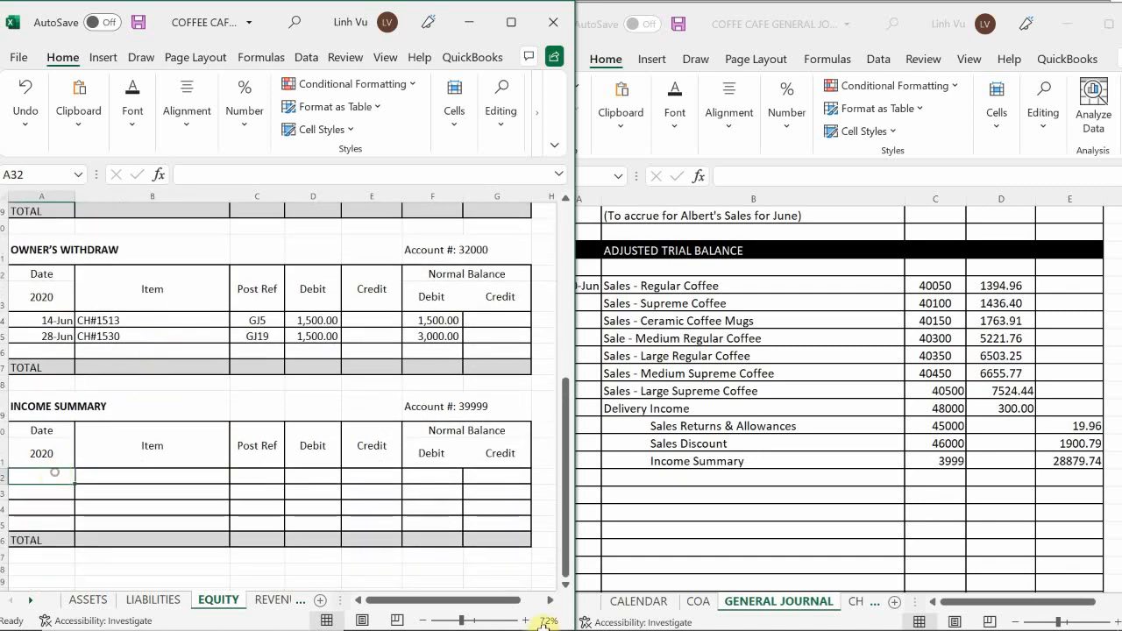
{"action": "type", "text": "6/30"}
{"action": "key", "text": "Return"}
Enter "CLOSE out Revenues" as the item of the June 30 Income Summary posting.
{"action": "key", "text": "Right"}
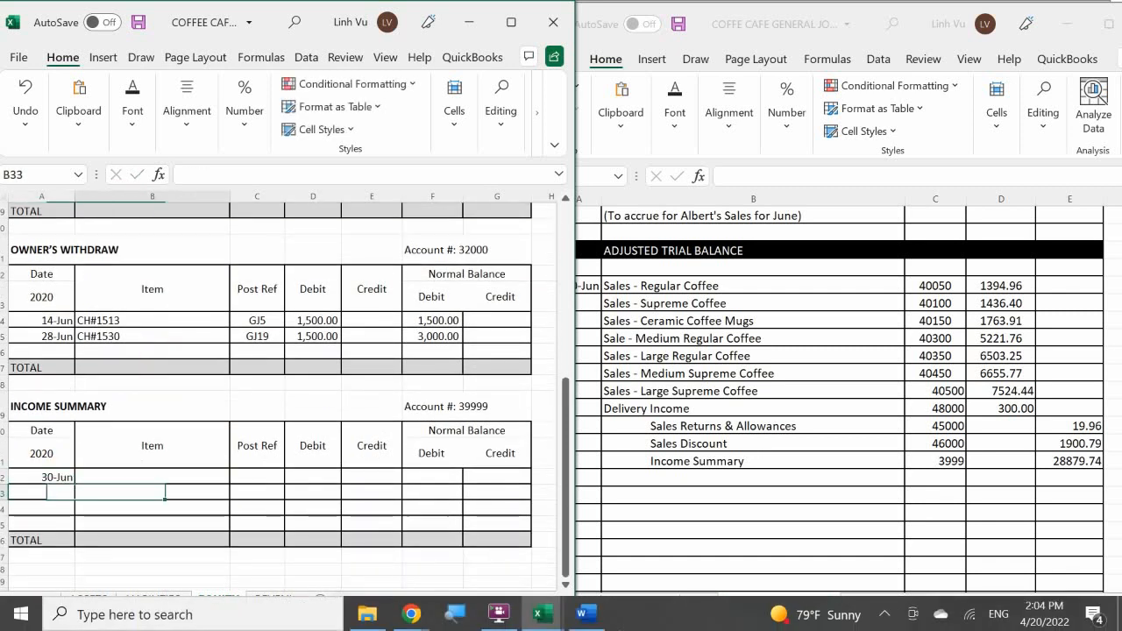
{"action": "key", "text": "Up"}
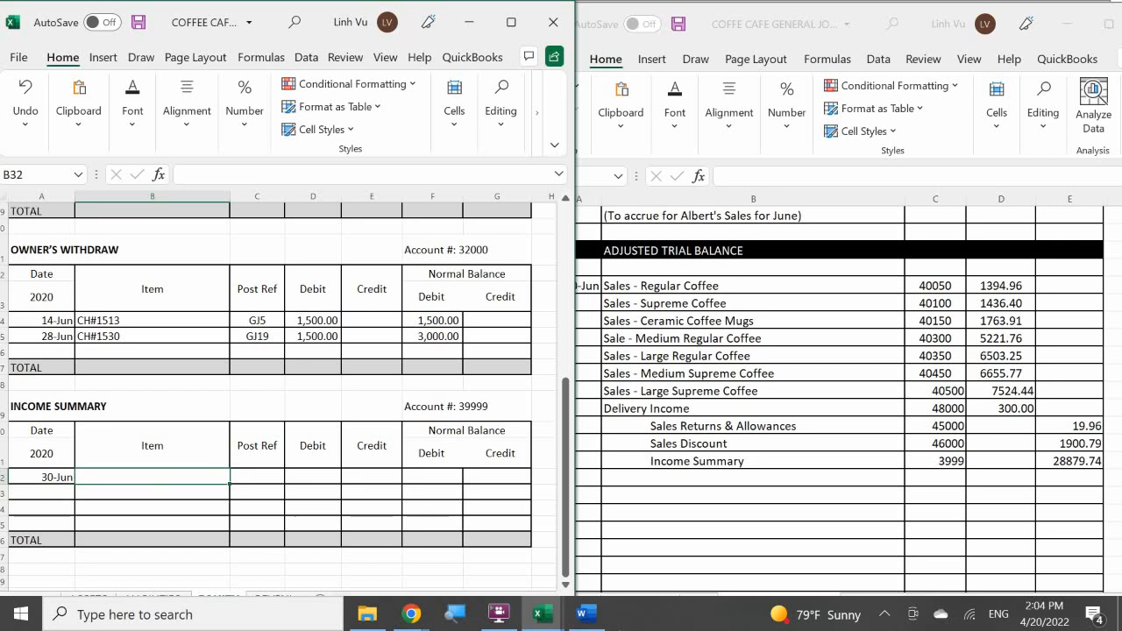
{"action": "type", "text": "CLOSE"}
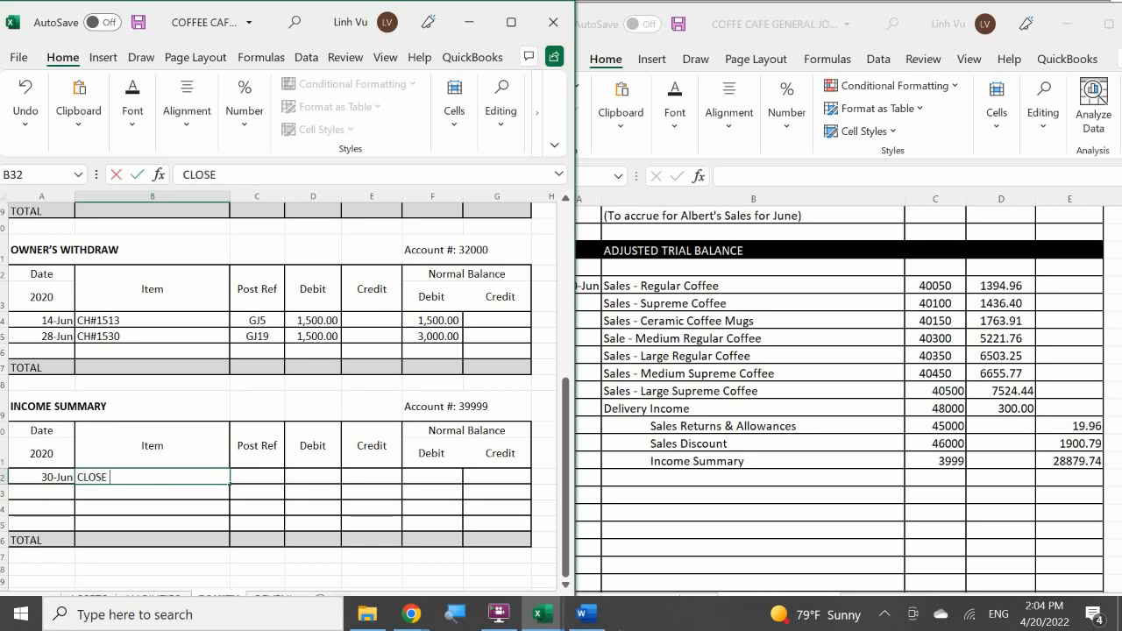
{"action": "key", "text": "BackSpace"}
{"action": "key", "text": "BackSpace"}
{"action": "key", "text": "BackSpace"}
{"action": "key", "text": "BackSpace"}
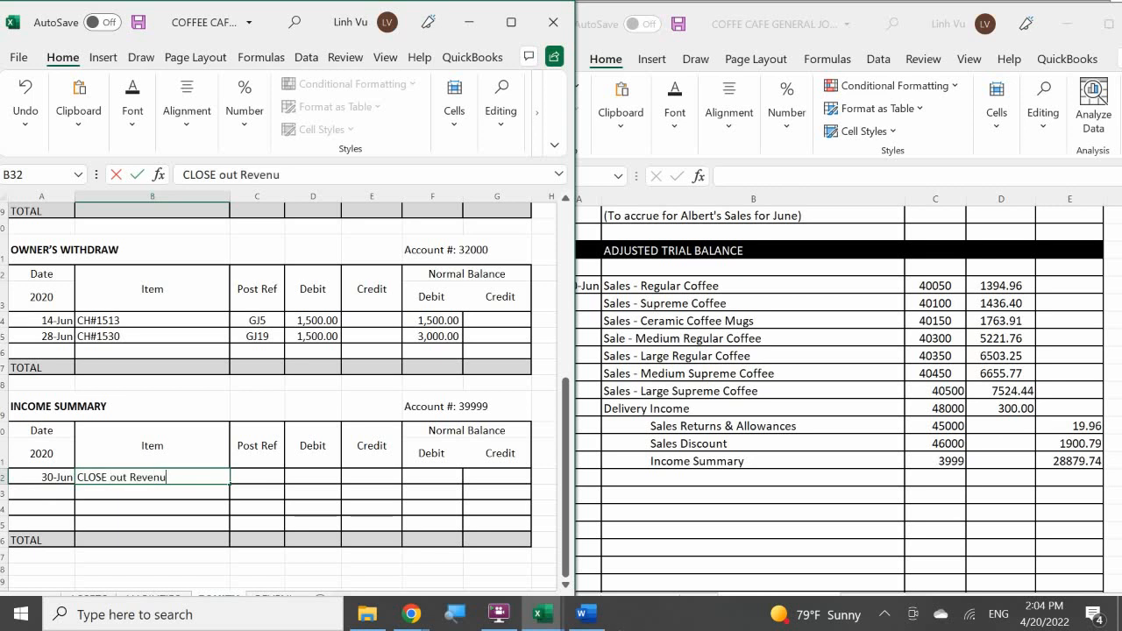
{"action": "type", "text": "s"}
{"action": "key", "text": "Return"}
Enter GJ24 as the posting reference of the June 30 Income Summary row.
{"action": "key", "text": "Right"}
{"action": "key", "text": "Up"}
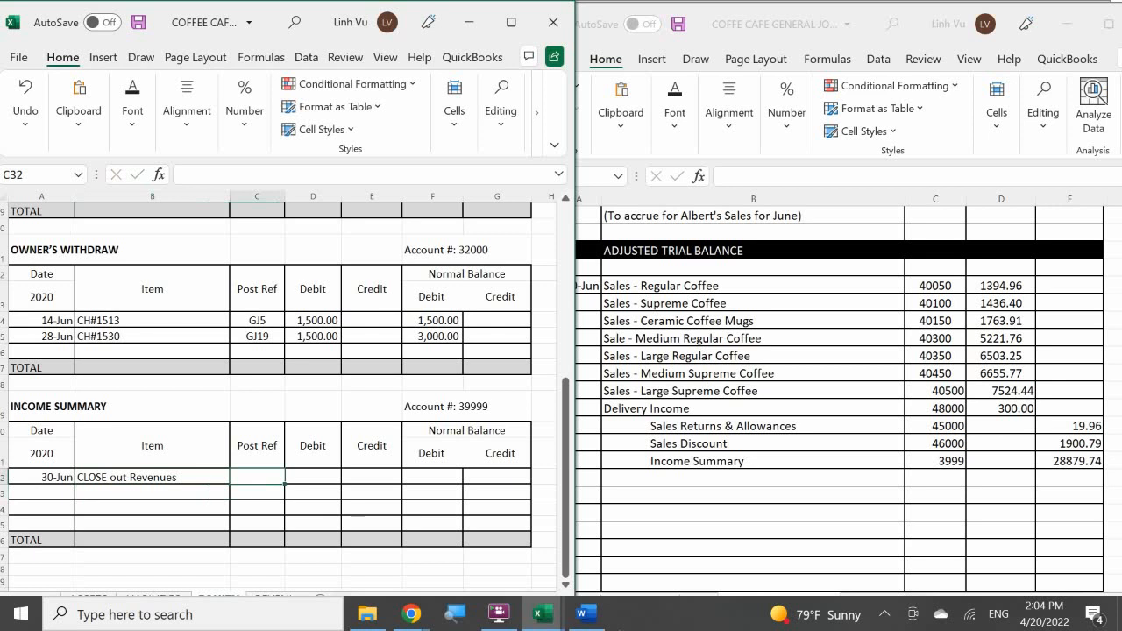
{"action": "type", "text": "GJ24"}
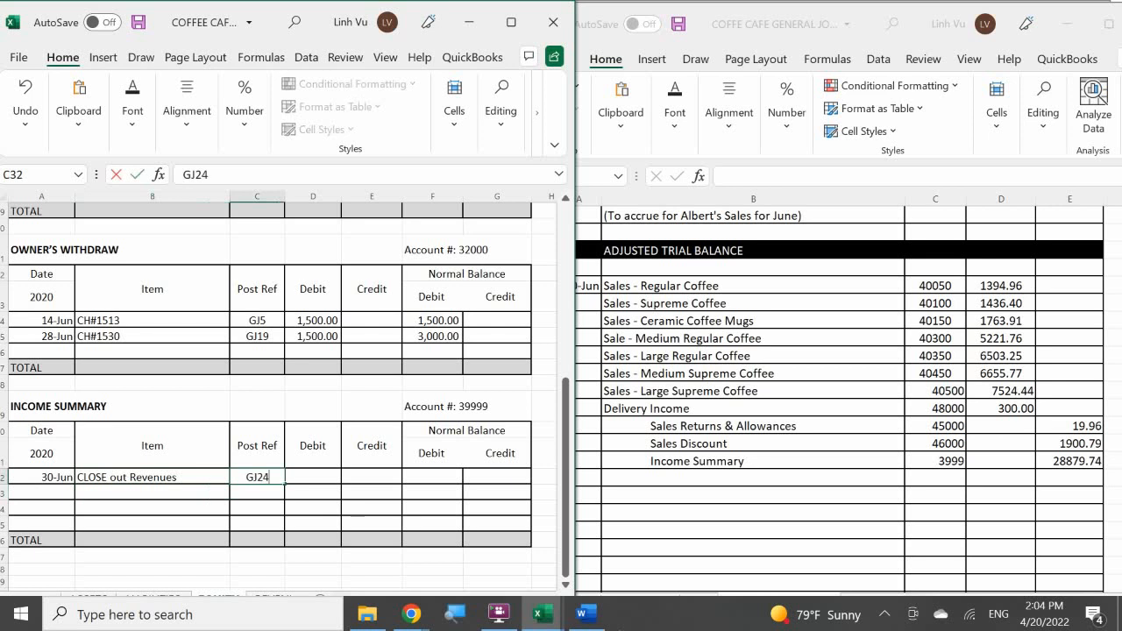
{"action": "key", "text": "Return"}
Post a credit of 28879.74 to the June 30 Income Summary row.
{"action": "key", "text": "Right"}
{"action": "key", "text": "Up"}
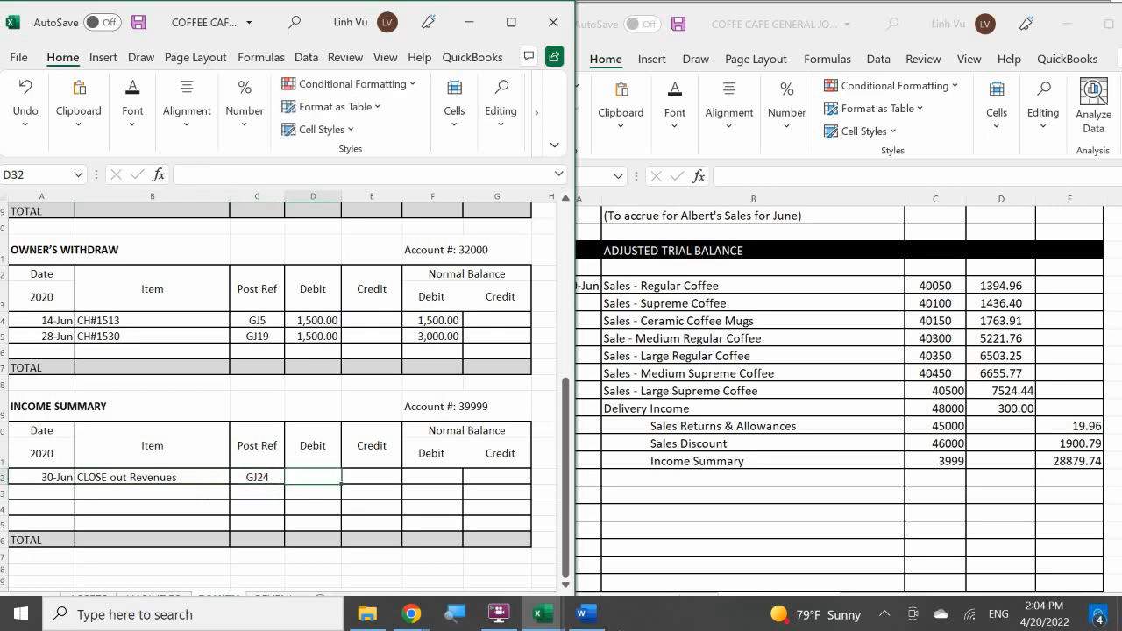
{"action": "key", "text": "Right"}
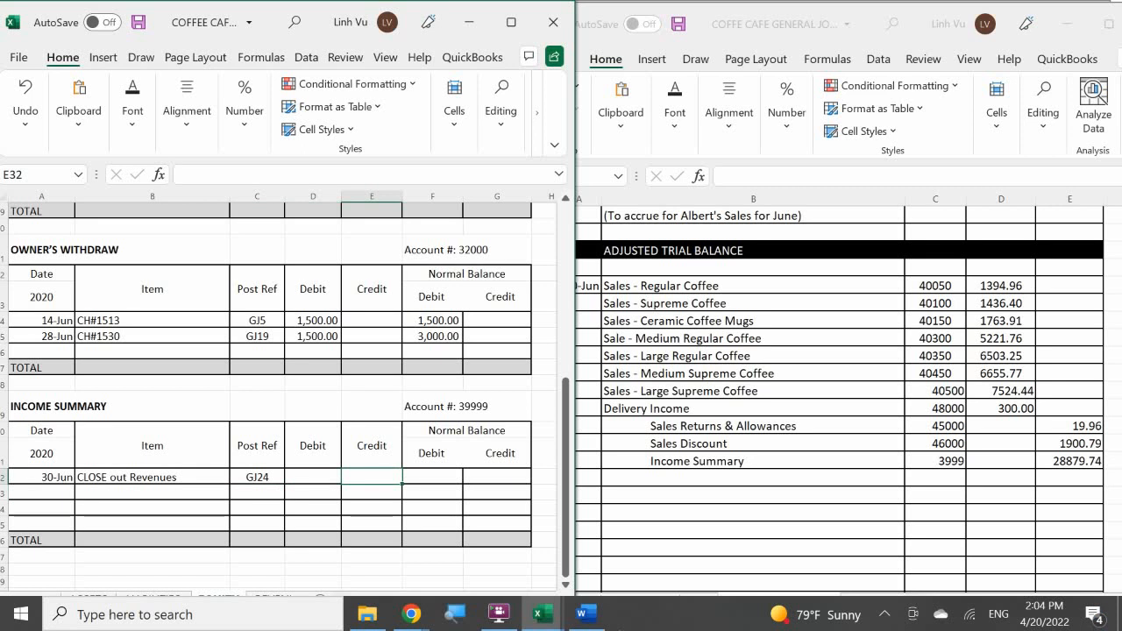
{"action": "type", "text": "2887"}
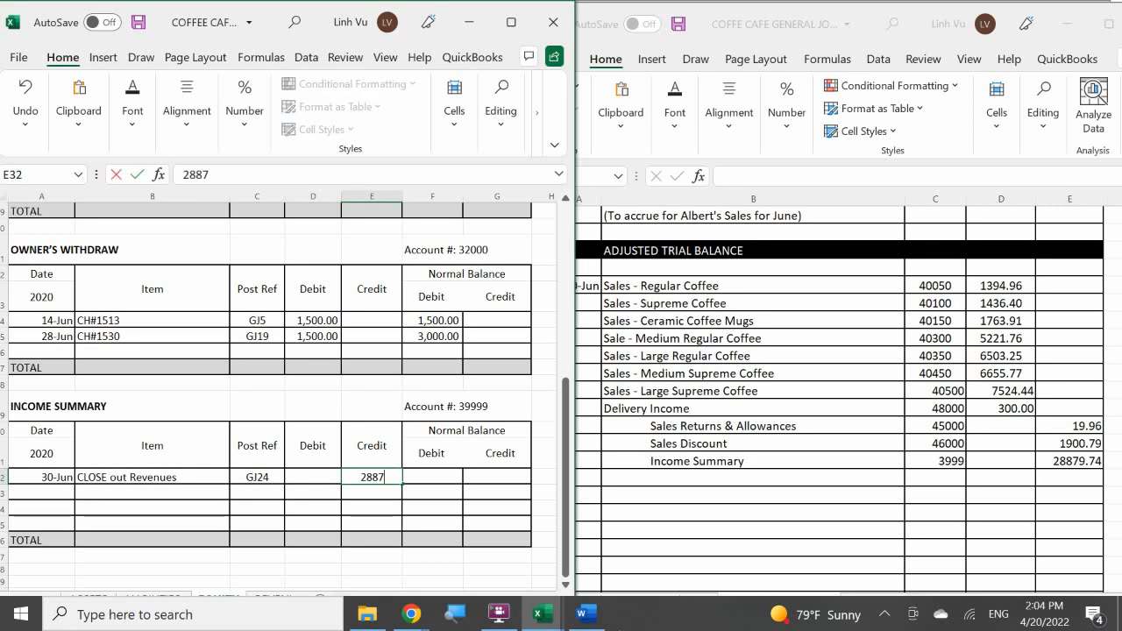
{"action": "type", "text": "9.74"}
{"action": "key", "text": "Return"}
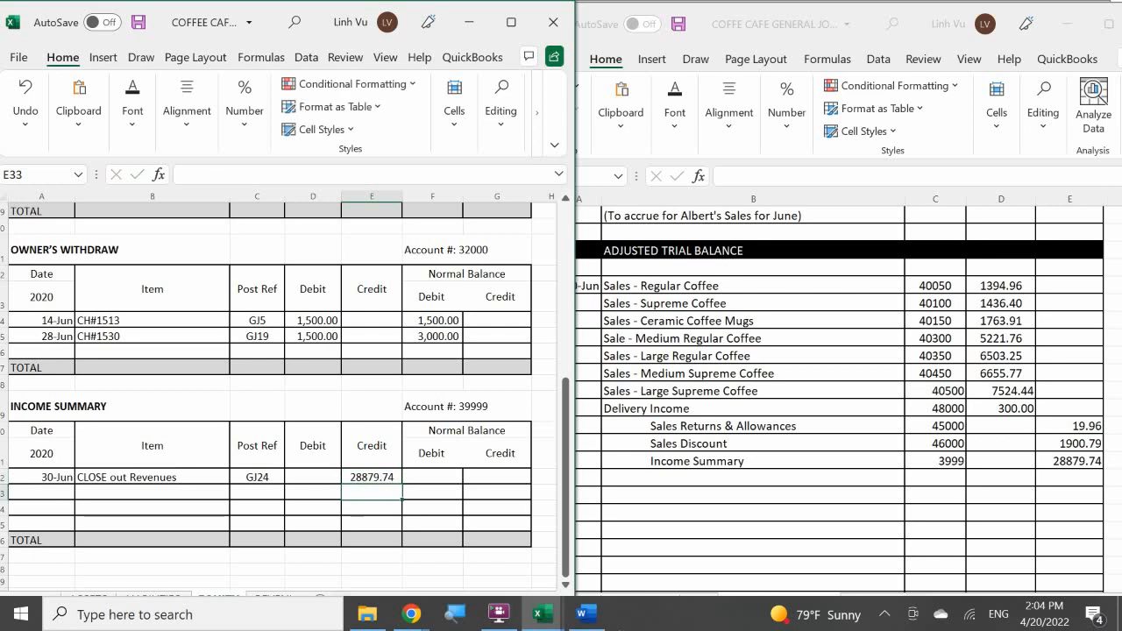
Set the credit balance of the June 30 Income Summary row with the formula =E32.
{"action": "key", "text": "Right"}
{"action": "key", "text": "Right"}
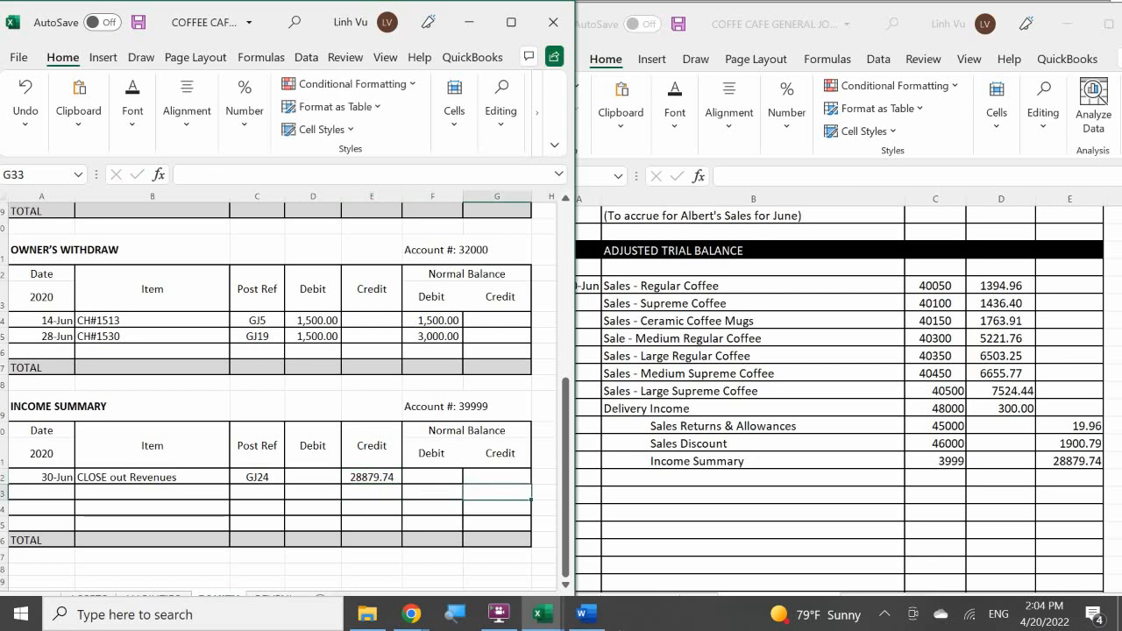
{"action": "key", "text": "Up"}
{"action": "type", "text": "="}
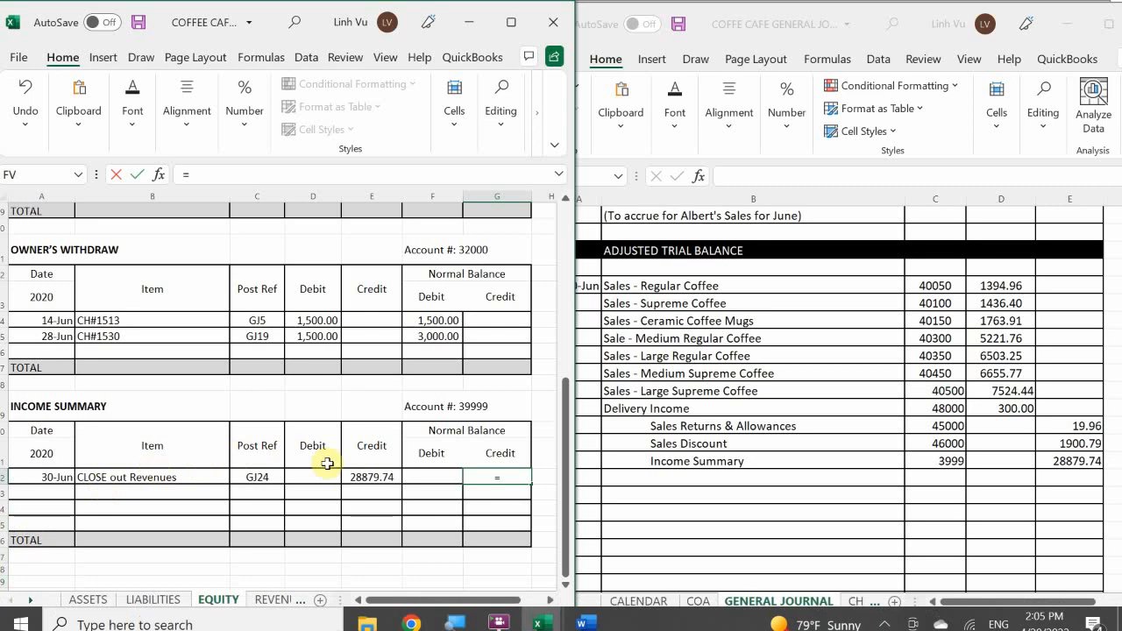
{"action": "left_click", "coordinate": [363, 480]}
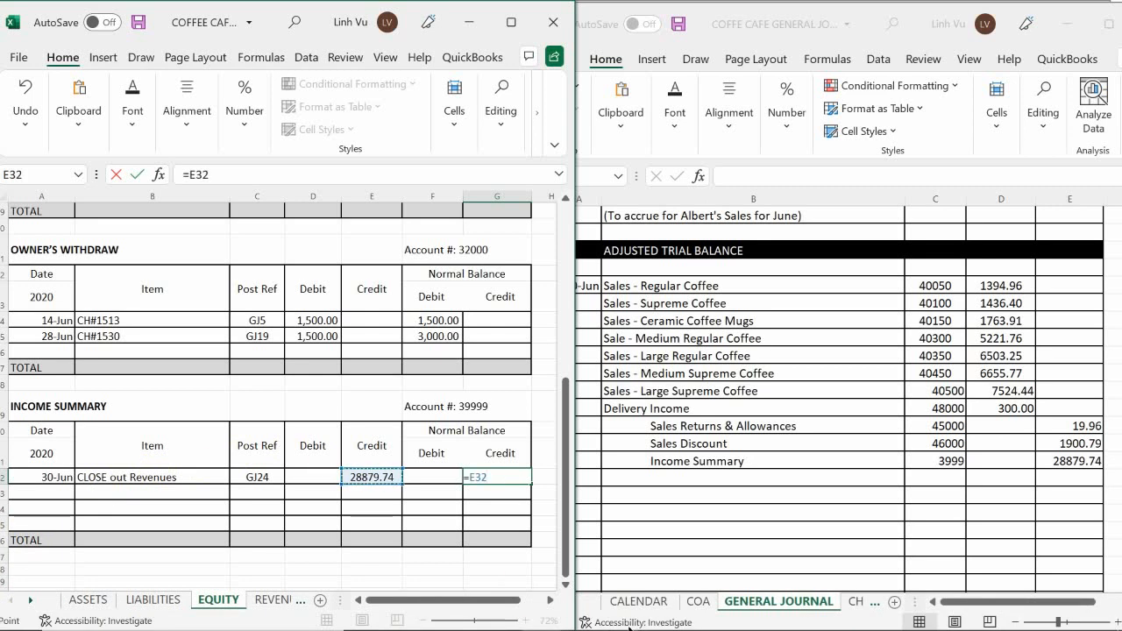
{"action": "key", "text": "Return"}
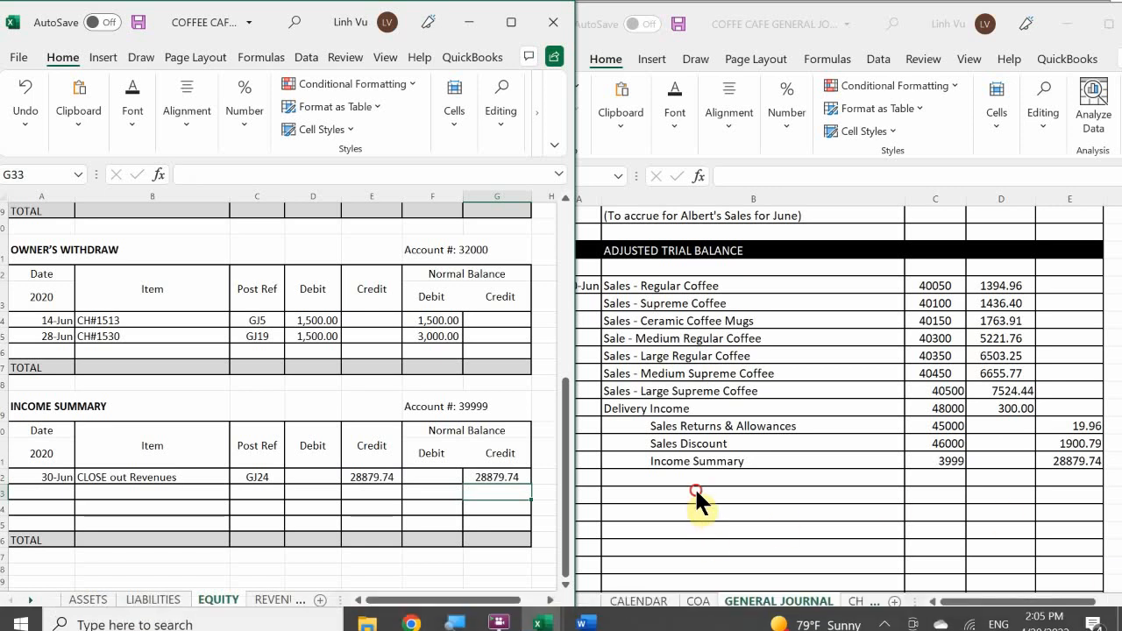
In the general journal, enter the explanation "(To Close out Revenues to Income Summary)" beneath the Income Summary line of the closing entry.
{"action": "left_click", "coordinate": [644, 480]}
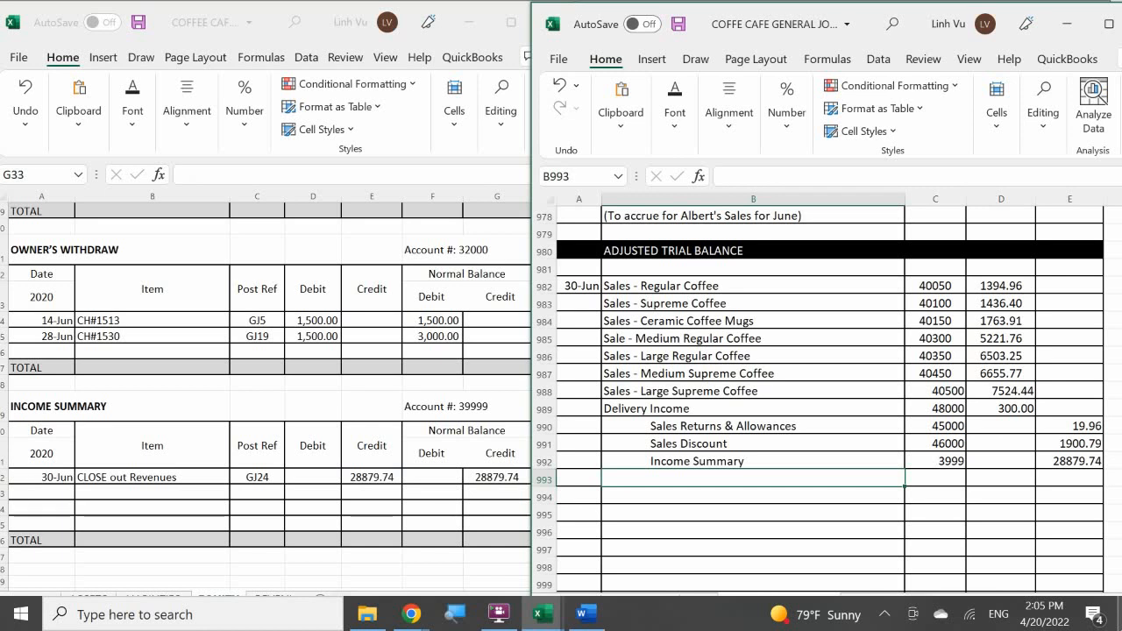
{"action": "type", "text": "*"}
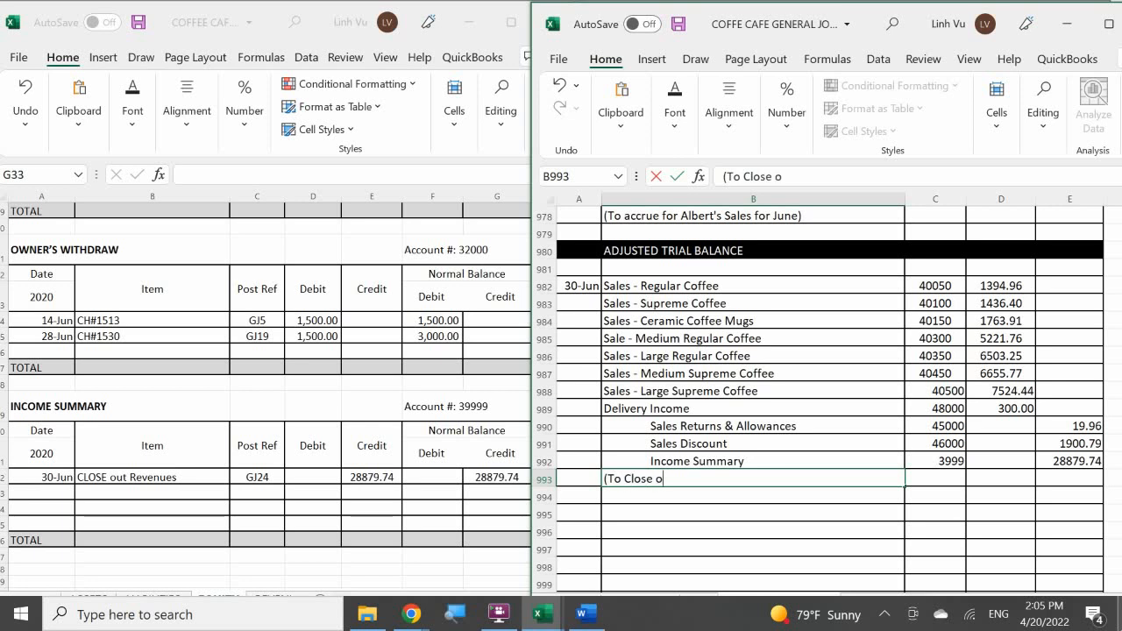
{"action": "type", "text": "me"}
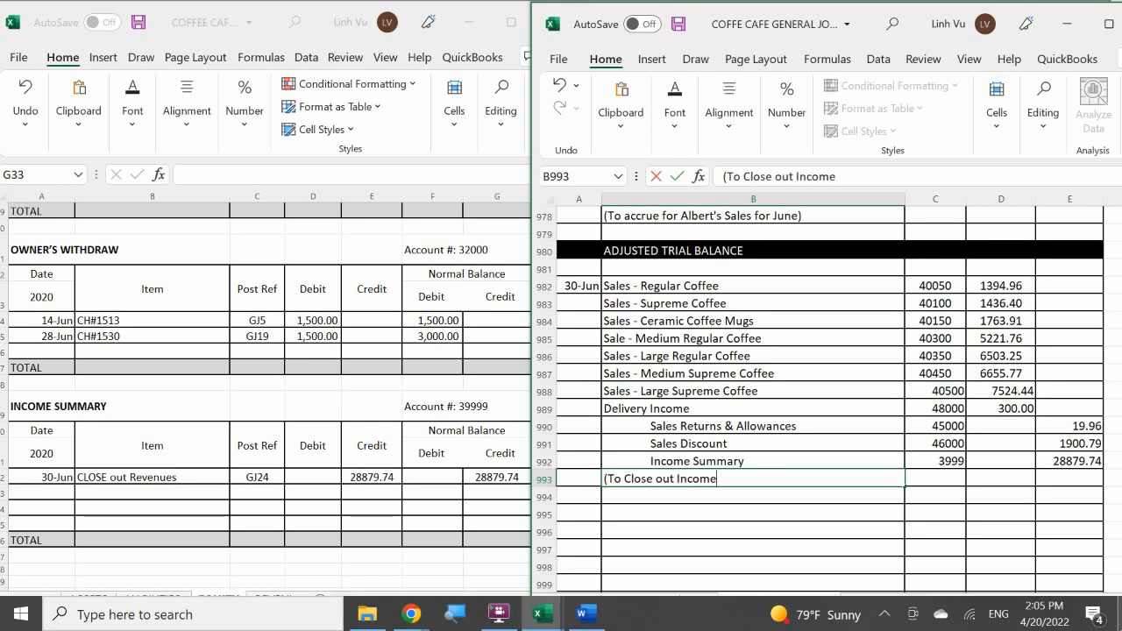
{"action": "key", "text": "BackSpace"}
{"action": "key", "text": "BackSpace"}
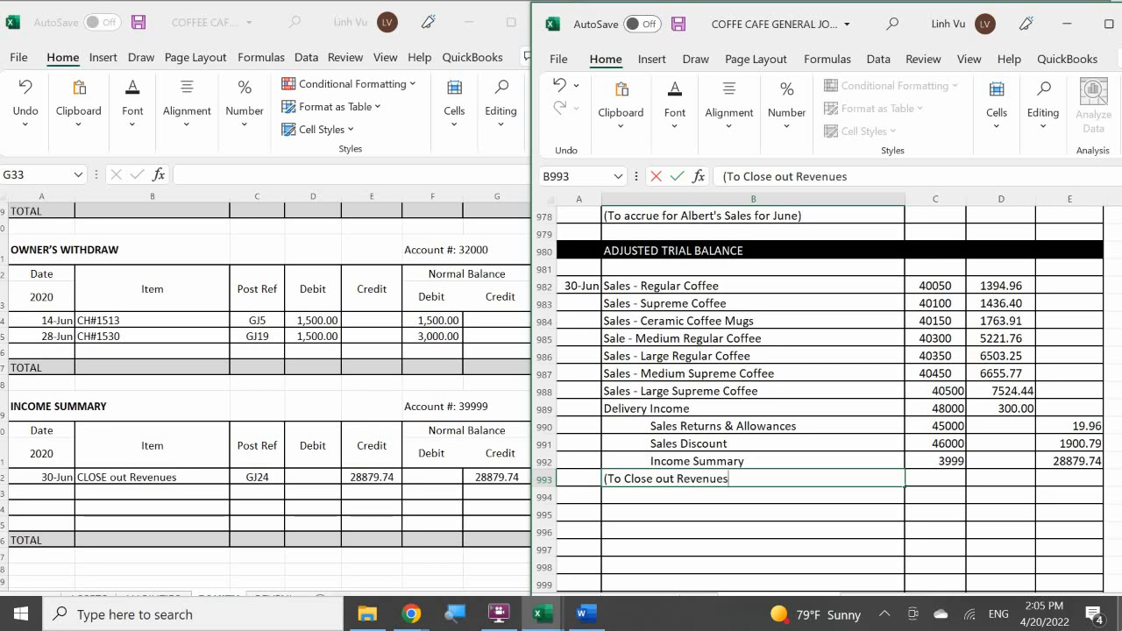
{"action": "type", "text": "ome Su"}
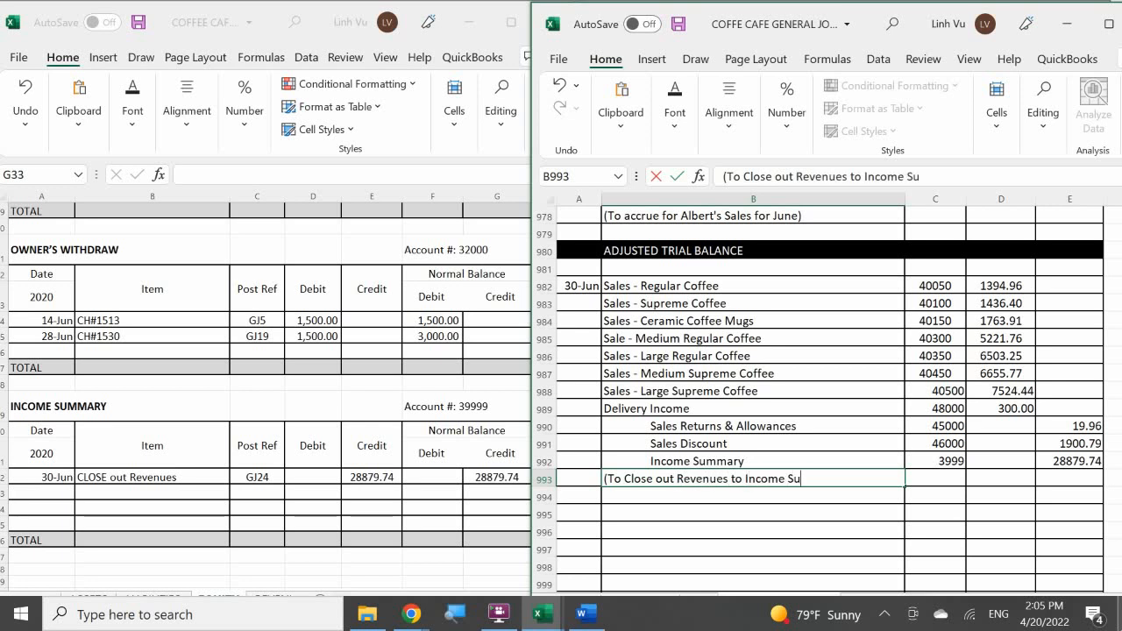
{"action": "type", "text": "mmary)"}
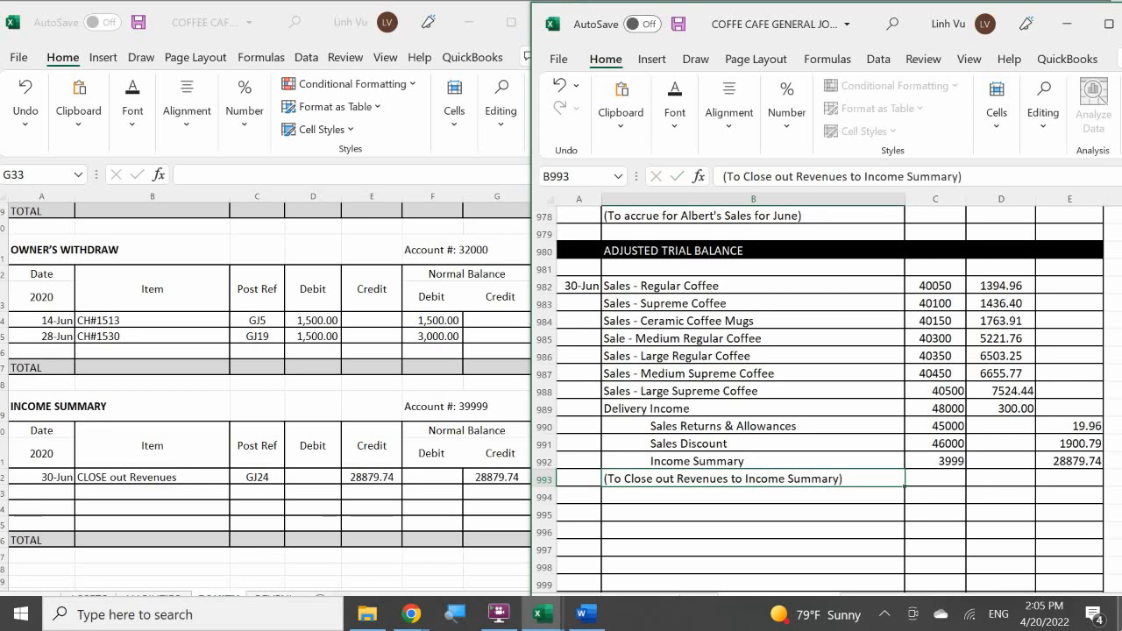
{"action": "key", "text": "Return"}
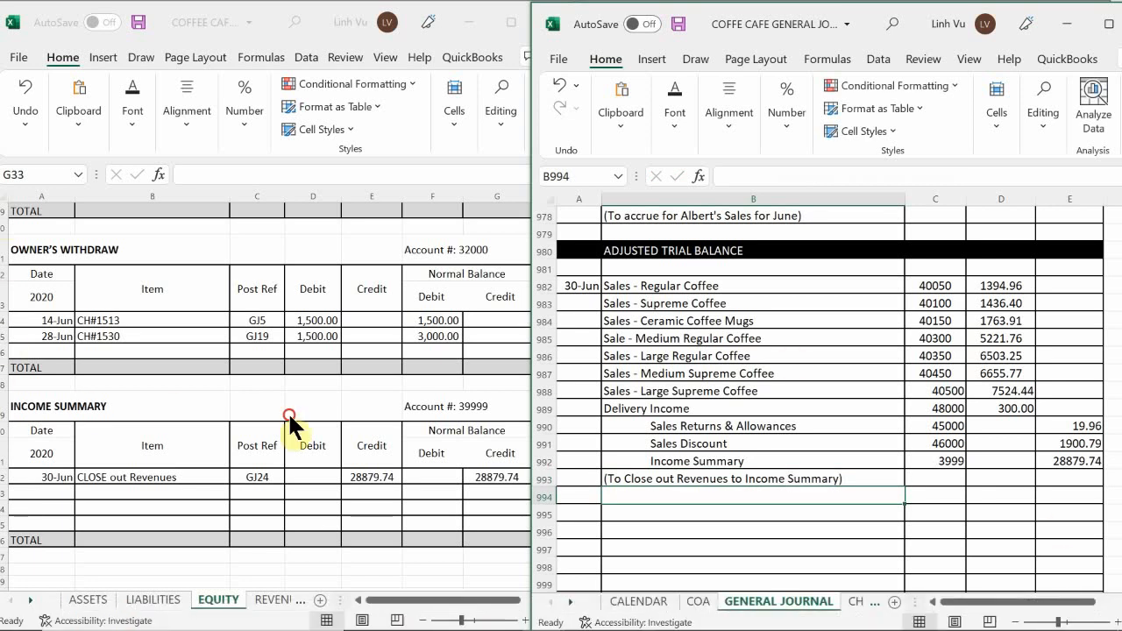
Insert a straight diagonal line across the unused journal rows 994 to 1007, from the Date column to the Credit column.
{"action": "left_click", "coordinate": [290, 416]}
{"action": "scroll", "coordinate": [289, 415], "scroll_direction": "down", "scroll_amount": 3}
{"action": "scroll", "coordinate": [289, 416], "scroll_direction": "up", "scroll_amount": 2}
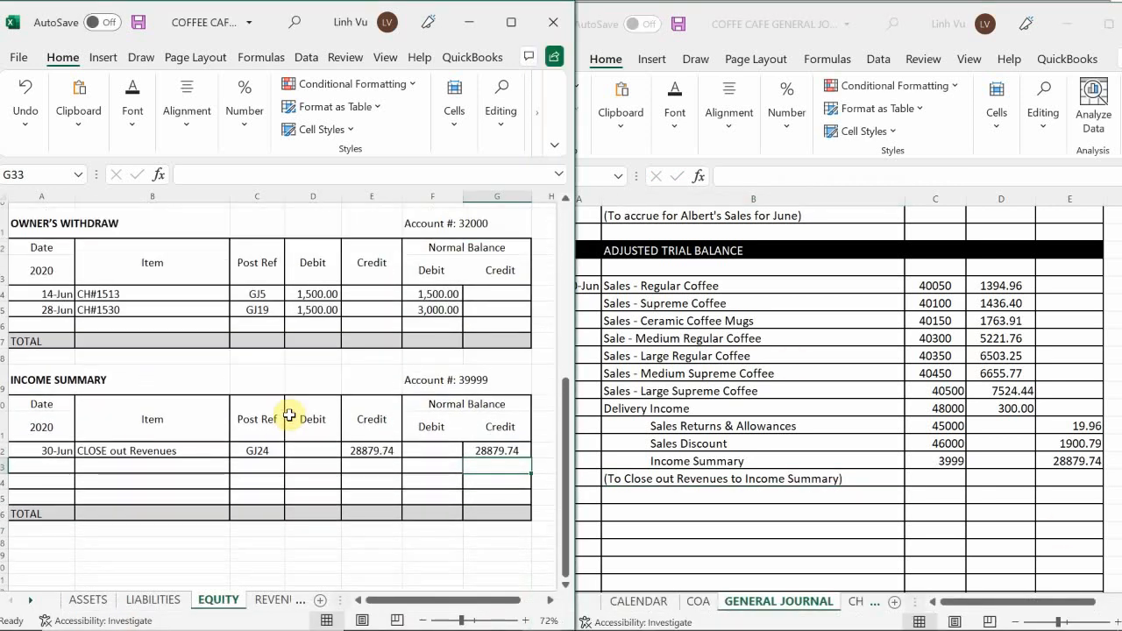
{"action": "left_click", "coordinate": [693, 386]}
{"action": "scroll", "coordinate": [692, 377], "scroll_direction": "down", "scroll_amount": 4}
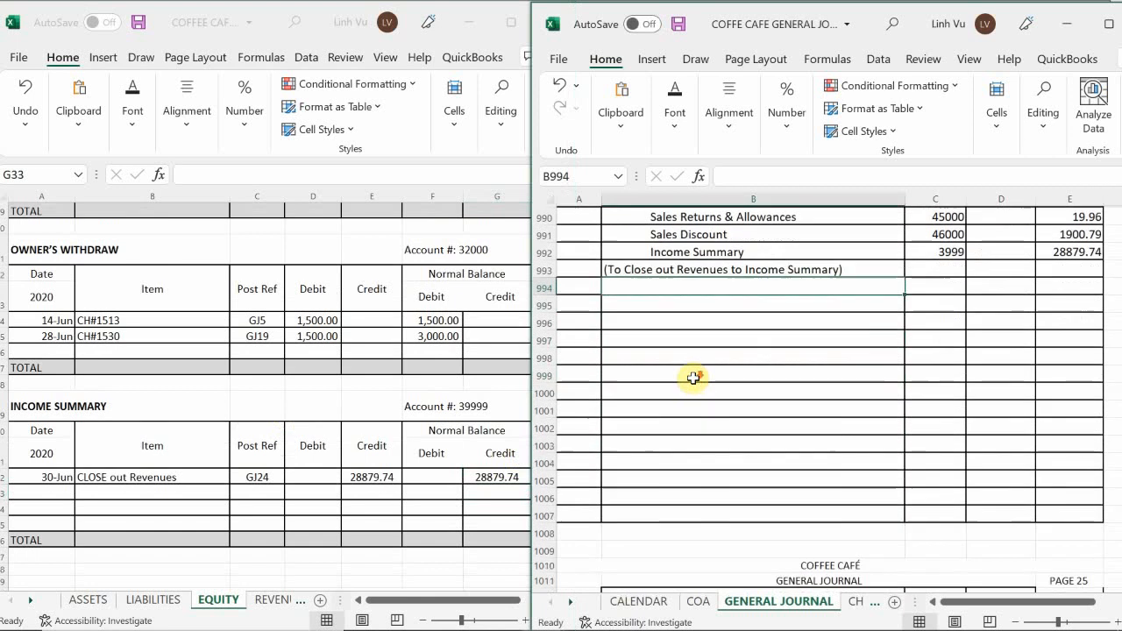
{"action": "scroll", "coordinate": [692, 377], "scroll_direction": "down", "scroll_amount": 2}
{"action": "scroll", "coordinate": [693, 378], "scroll_direction": "up", "scroll_amount": 3}
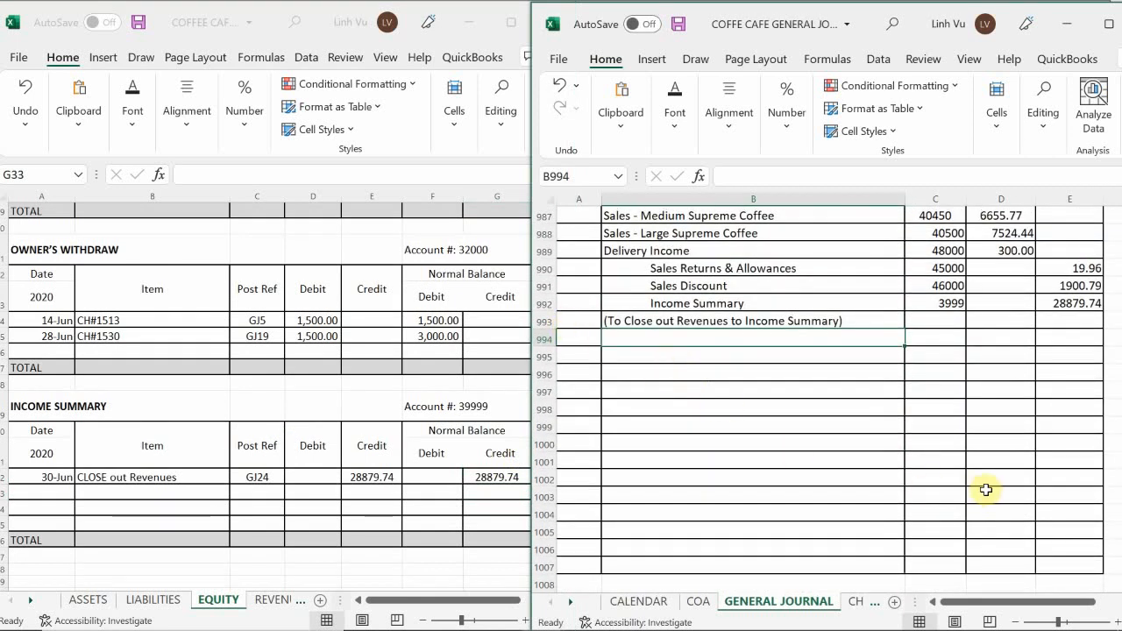
{"action": "scroll", "coordinate": [986, 490], "scroll_direction": "up", "scroll_amount": 1}
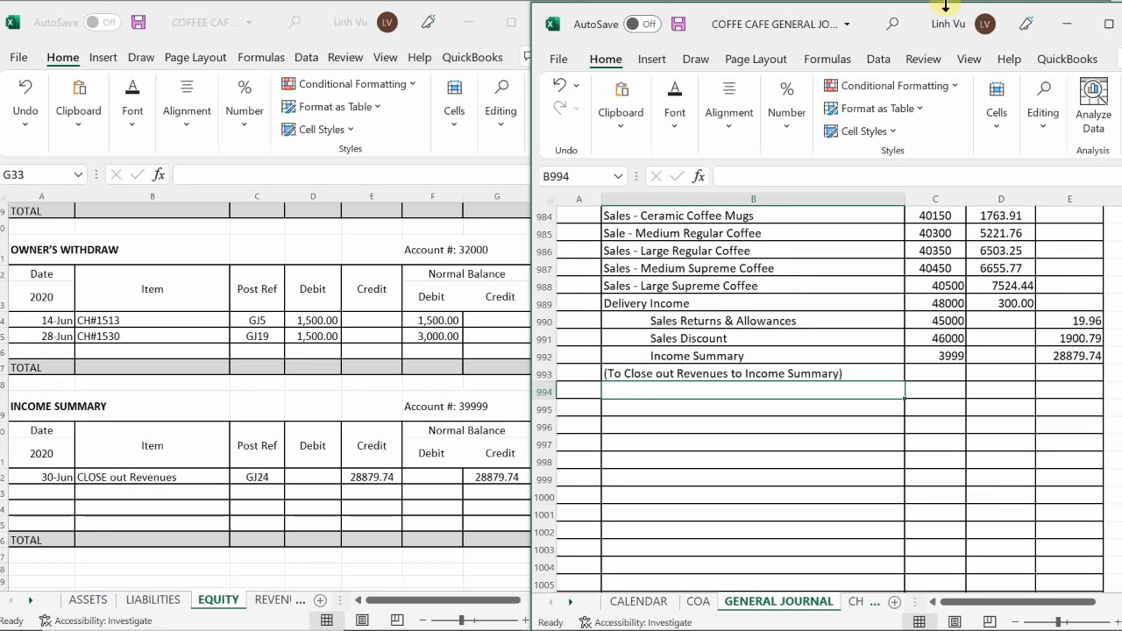
{"action": "left_click", "coordinate": [653, 60]}
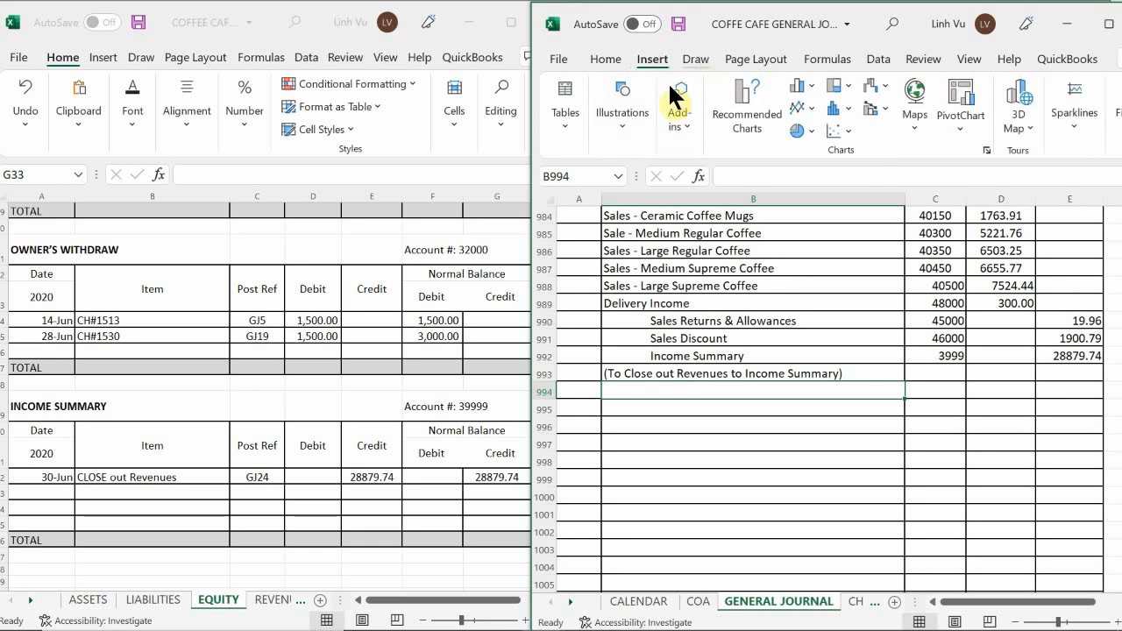
{"action": "left_click", "coordinate": [619, 114]}
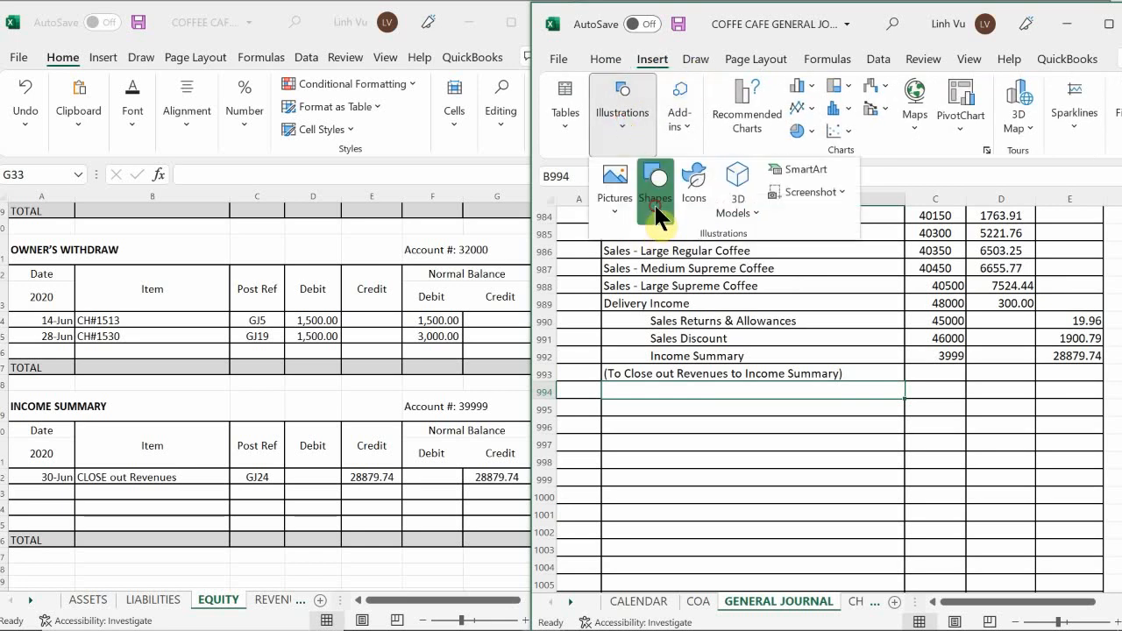
{"action": "left_click", "coordinate": [656, 201]}
{"action": "left_click", "coordinate": [646, 331]}
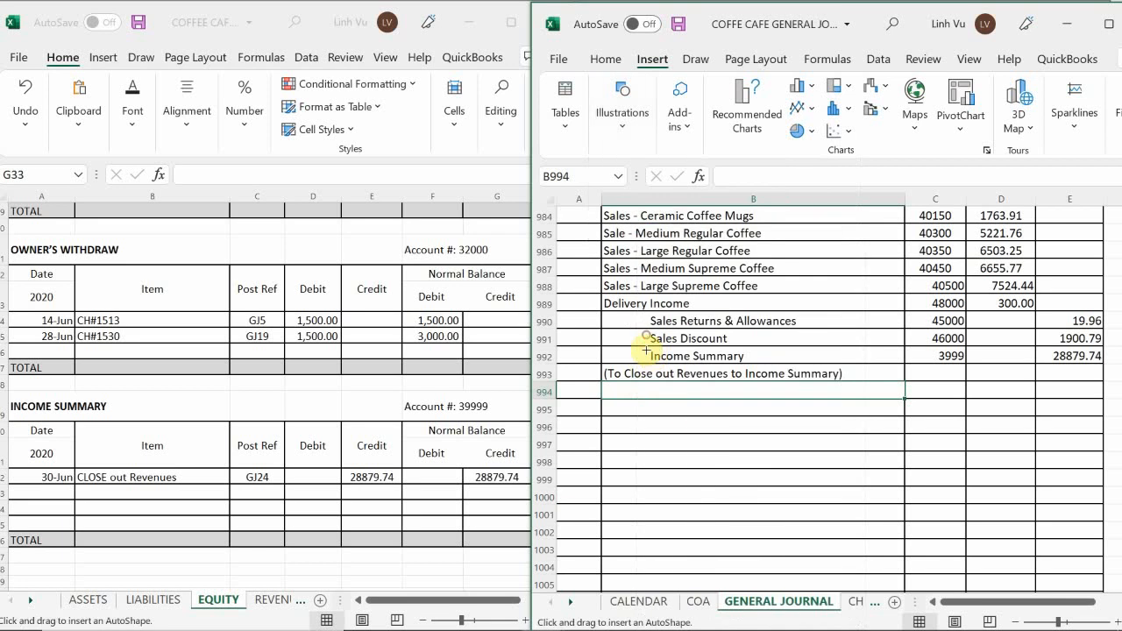
{"action": "scroll", "coordinate": [605, 386], "scroll_direction": "down", "scroll_amount": 2}
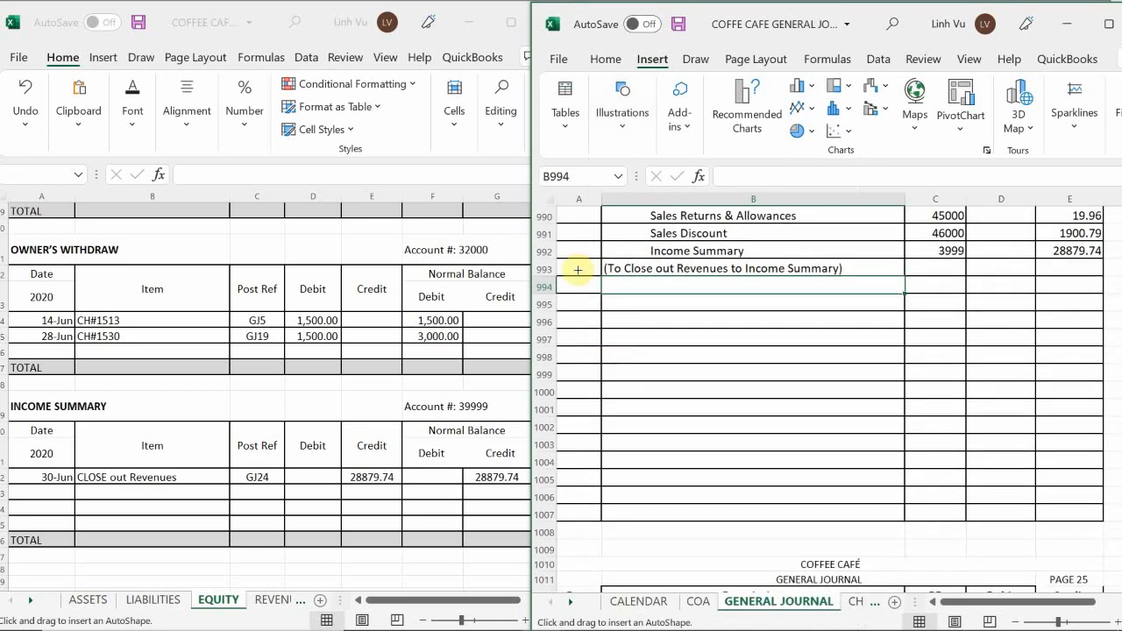
{"action": "left_click_drag", "start_coordinate": [572, 286], "coordinate": [1091, 515]}
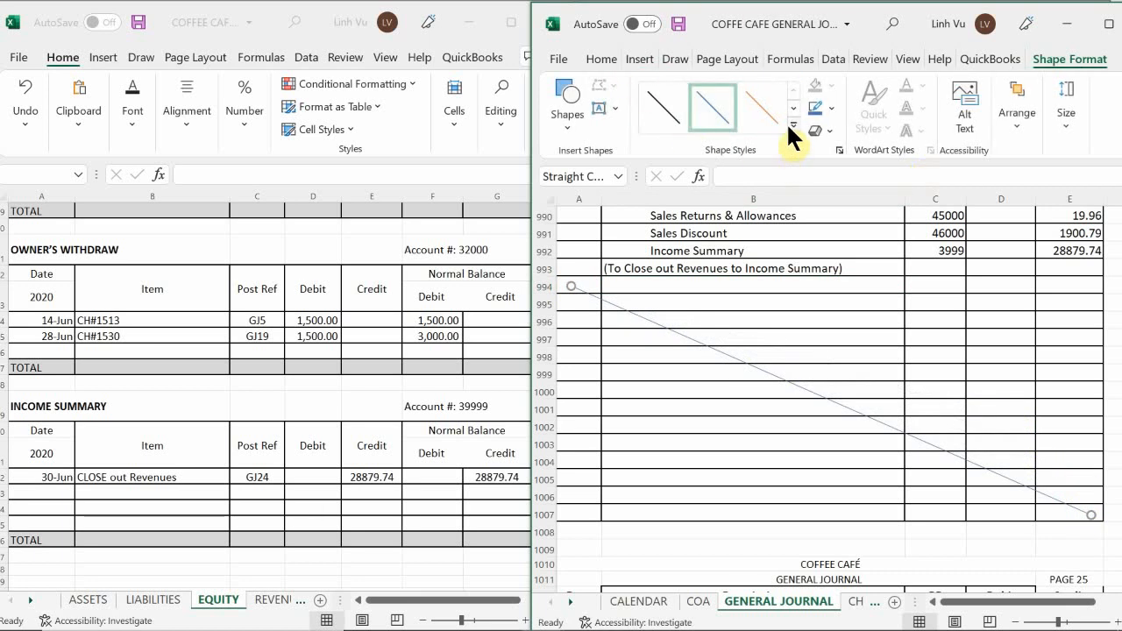
Apply the thickest black theme style to the diagonal line and deselect it.
{"action": "left_click", "coordinate": [789, 125]}
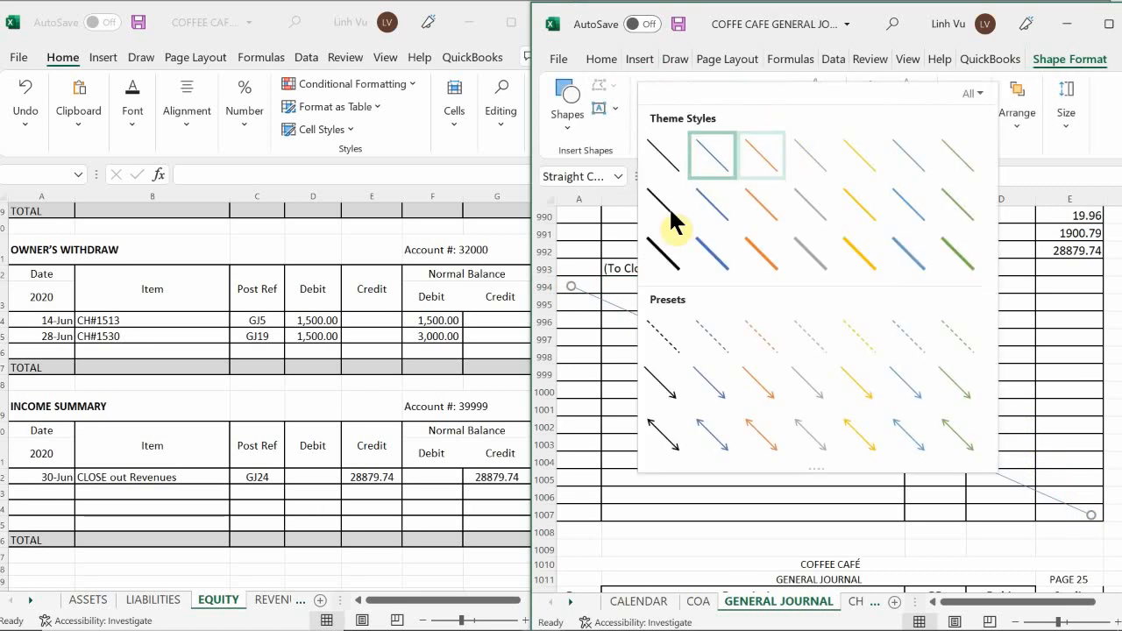
{"action": "left_click", "coordinate": [669, 253]}
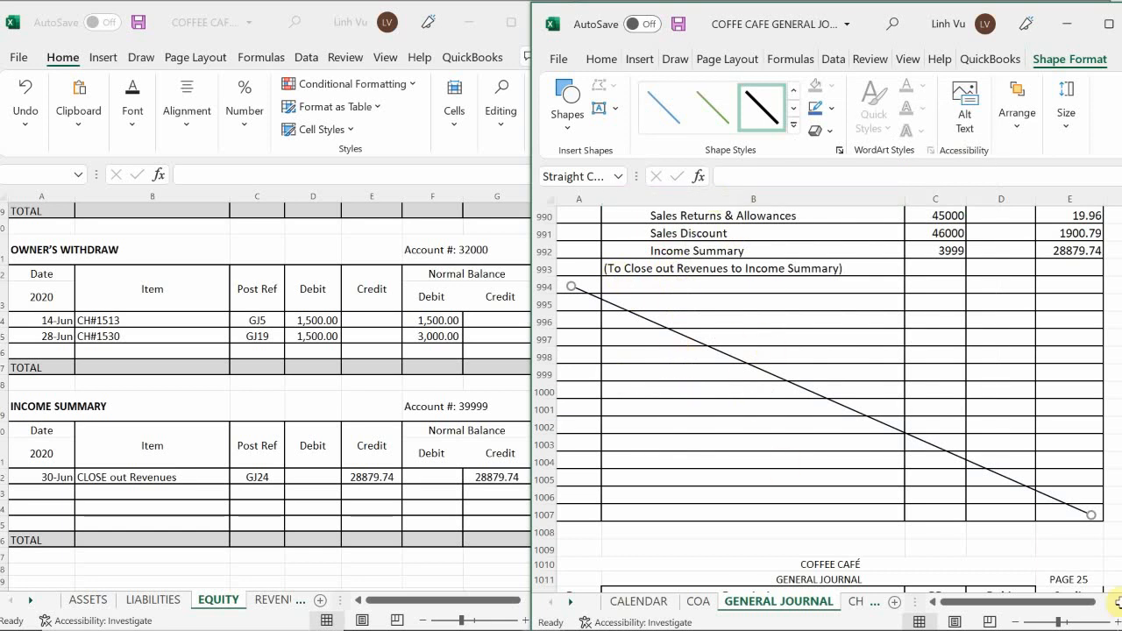
{"action": "left_click", "coordinate": [660, 443]}
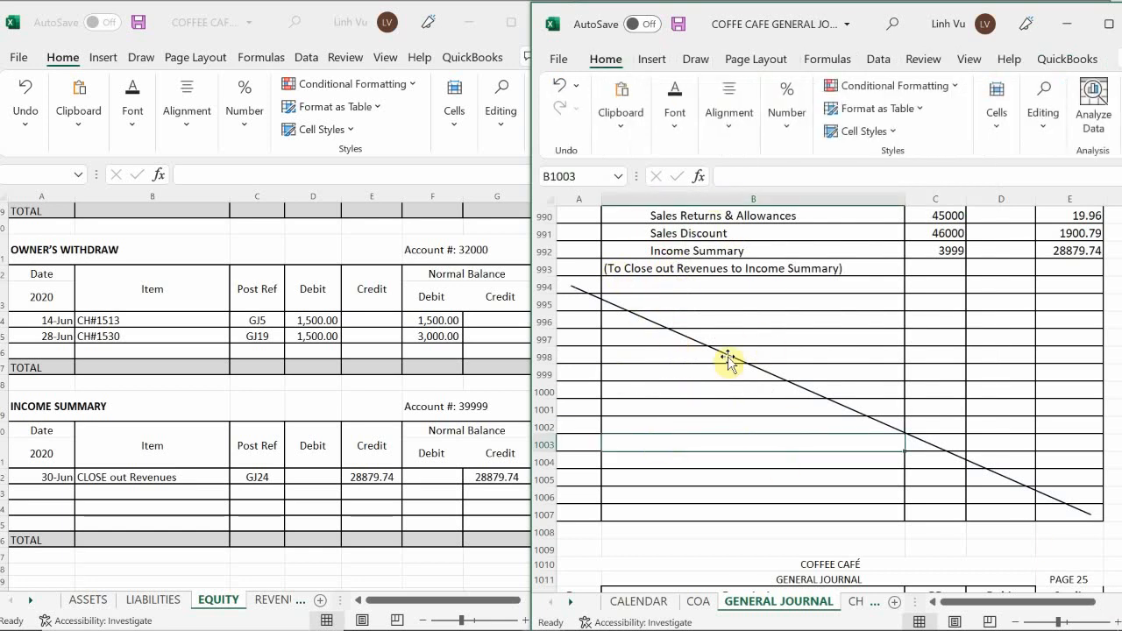
Open the COGS sheet in the ledger workbook.
{"action": "scroll", "coordinate": [742, 365], "scroll_direction": "down", "scroll_amount": 3}
{"action": "scroll", "coordinate": [751, 367], "scroll_direction": "down", "scroll_amount": 3}
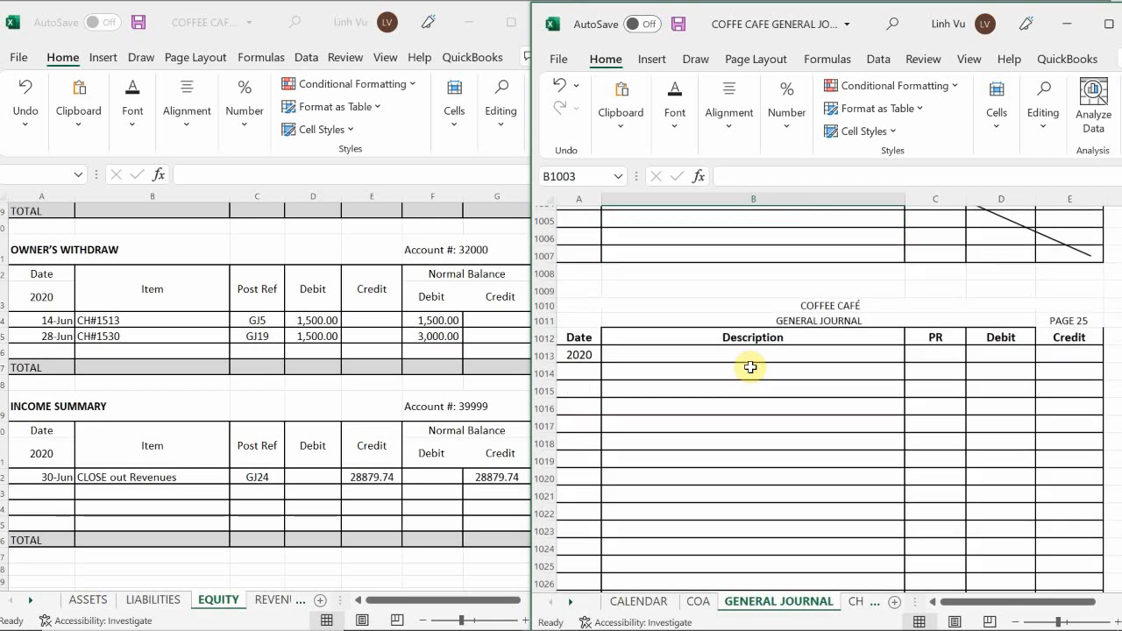
{"action": "scroll", "coordinate": [752, 363], "scroll_direction": "down", "scroll_amount": 1}
{"action": "scroll", "coordinate": [753, 363], "scroll_direction": "up", "scroll_amount": 1}
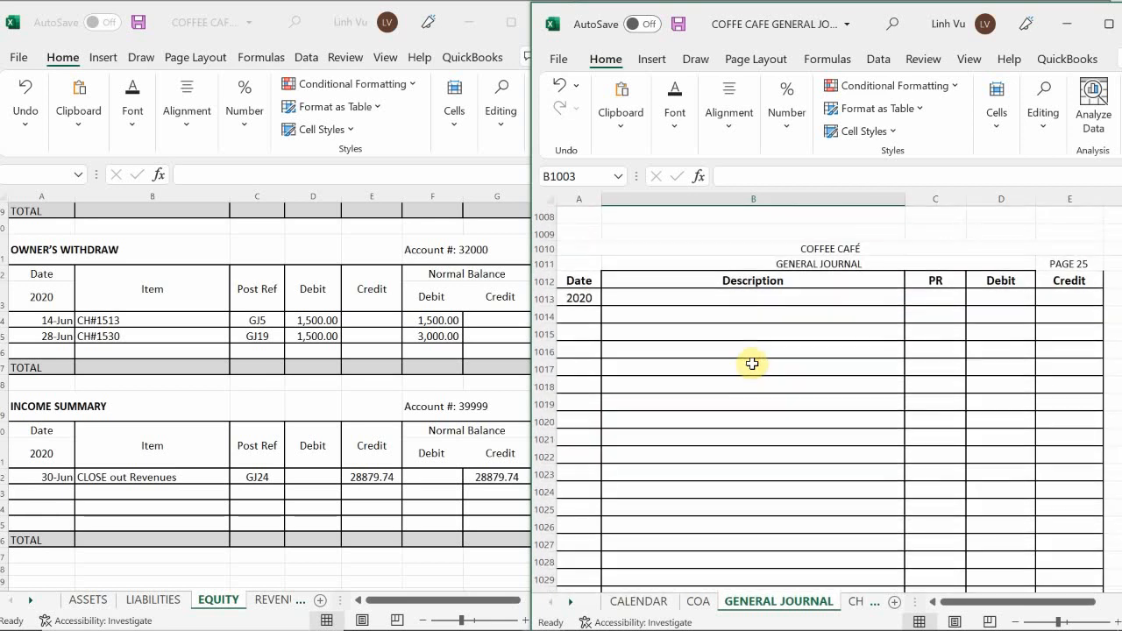
{"action": "left_click", "coordinate": [277, 605]}
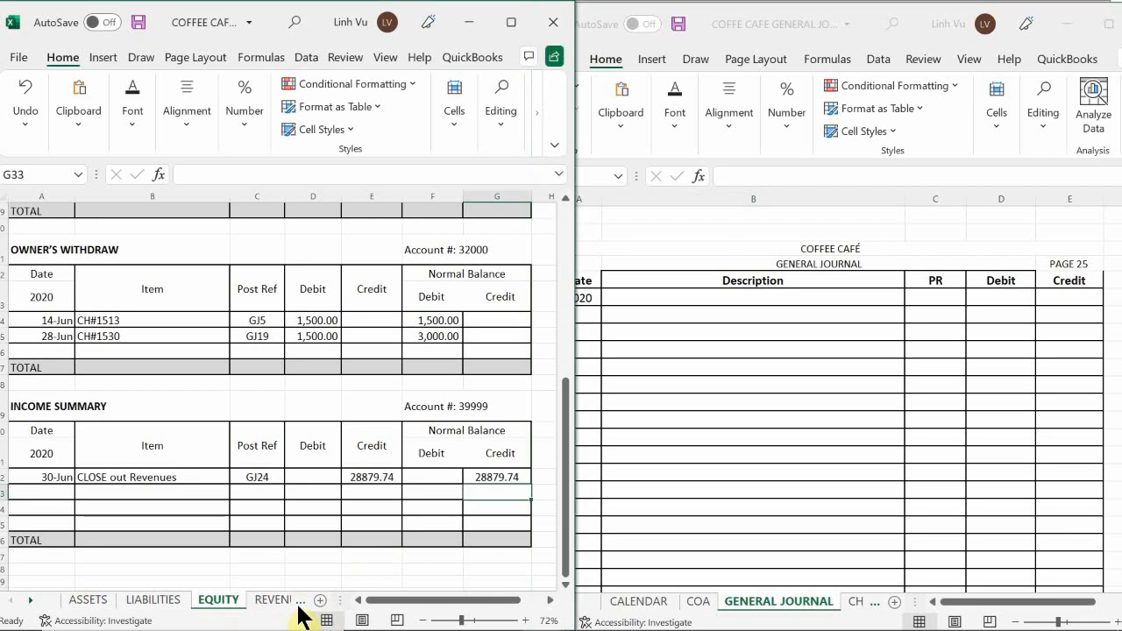
{"action": "left_click", "coordinate": [297, 605]}
{"action": "left_click", "coordinate": [280, 605]}
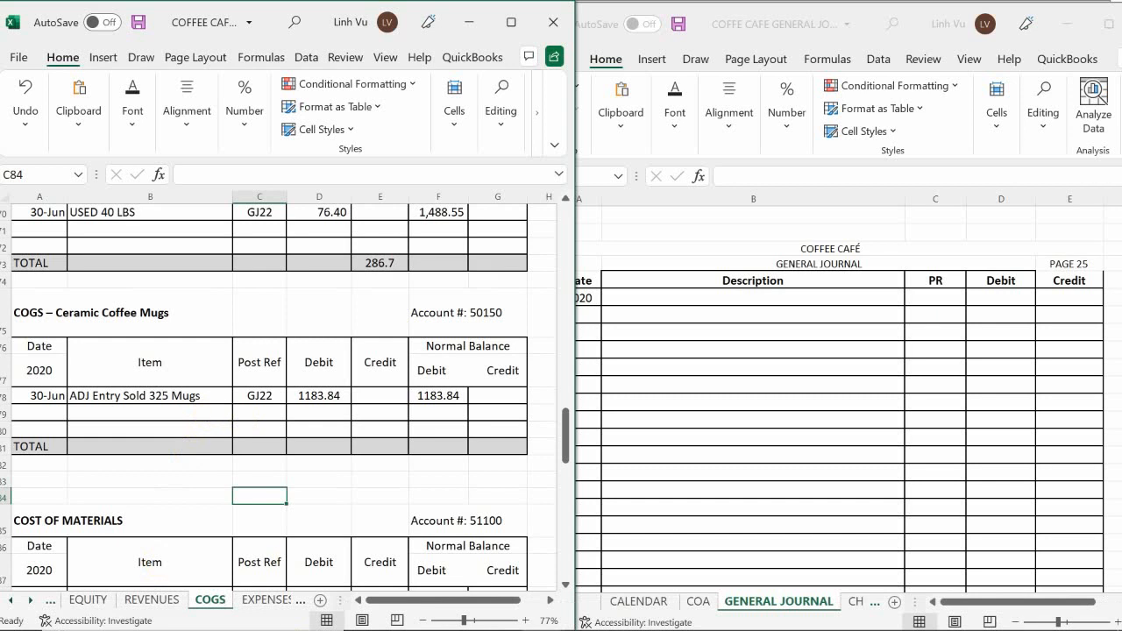
On page 25 of the general journal, date the first entry row June 30.
{"action": "left_click", "coordinate": [629, 309]}
{"action": "left_click", "coordinate": [581, 317]}
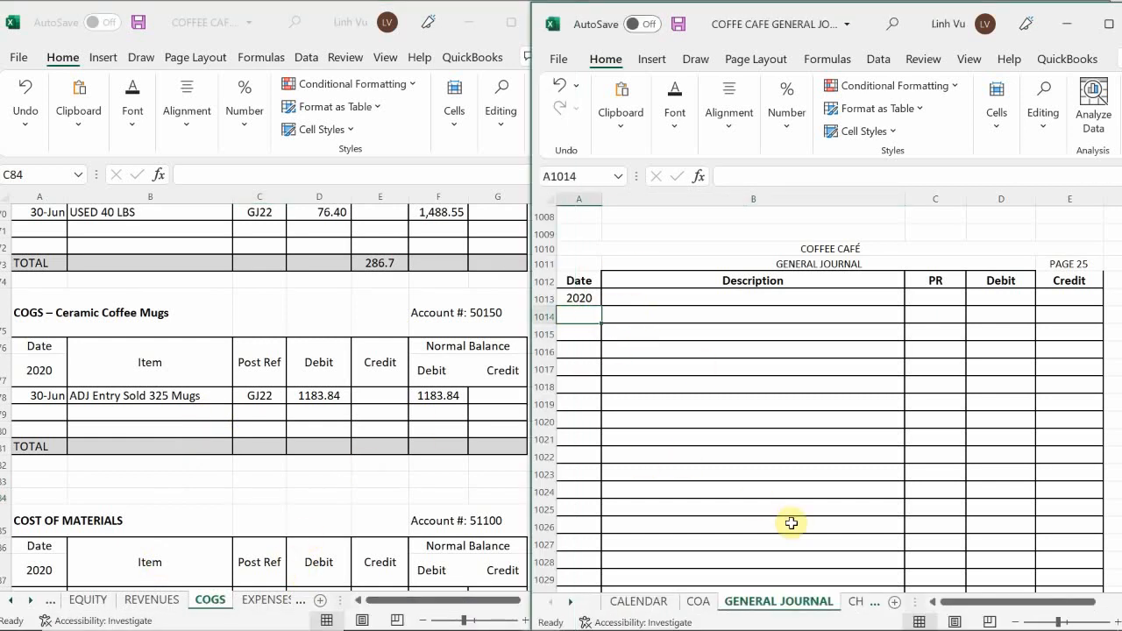
{"action": "type", "text": "6/30"}
{"action": "key", "text": "Return"}
{"action": "key", "text": "Right"}
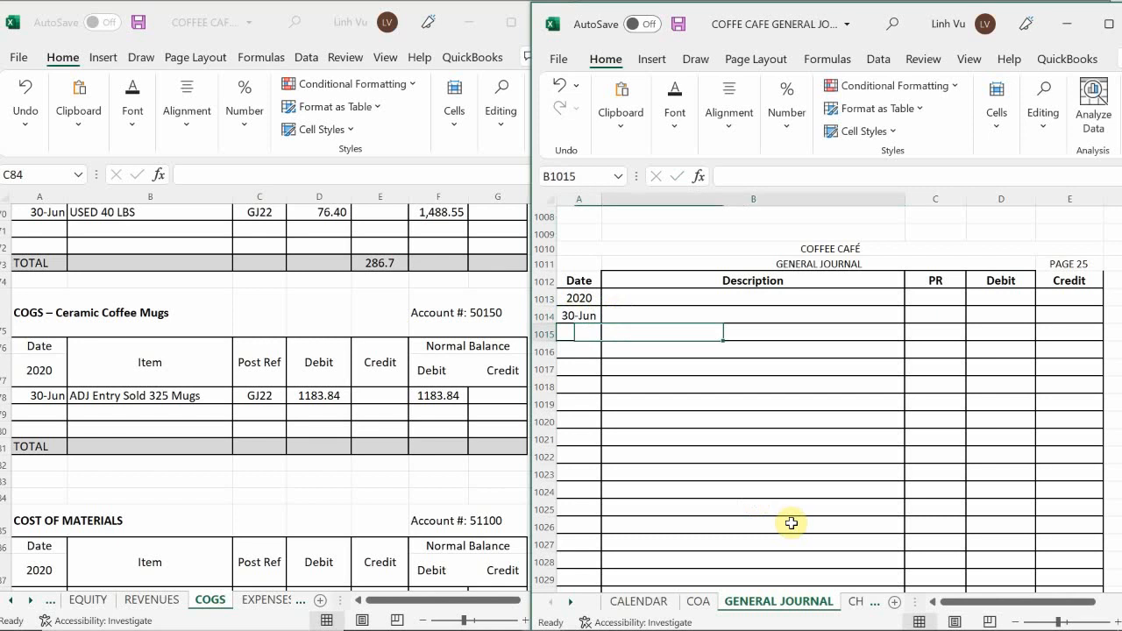
Enter "Income Summary" as the description of the June 30 entry on journal page 25.
{"action": "key", "text": "Up"}
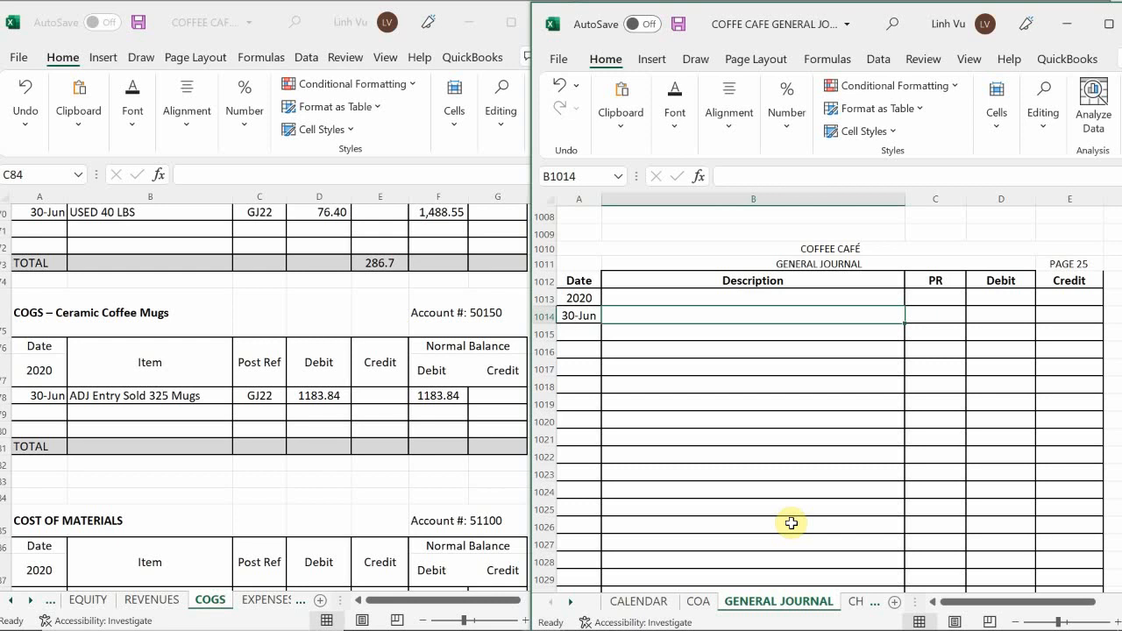
{"action": "left_click", "coordinate": [626, 313]}
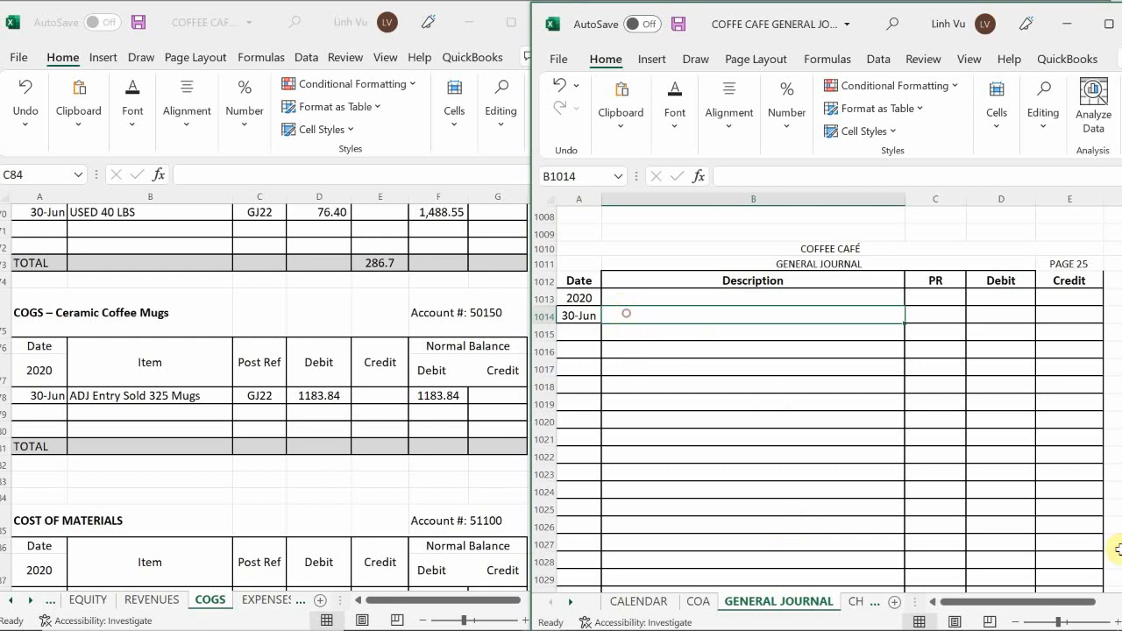
{"action": "type", "text": "I"}
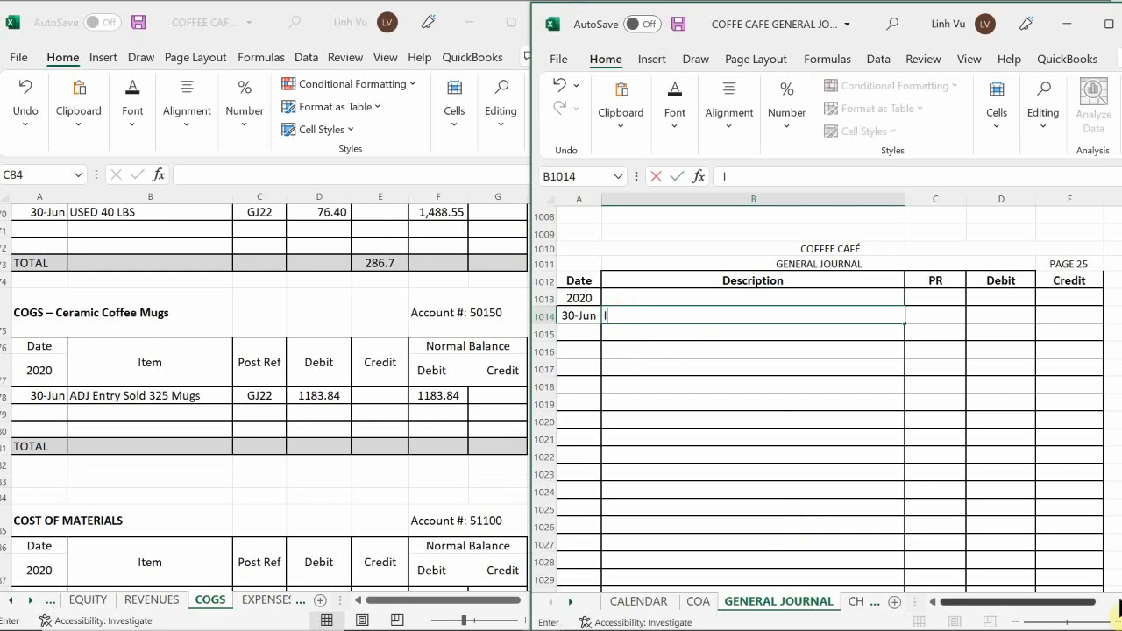
{"action": "type", "text": "ncome Summary"}
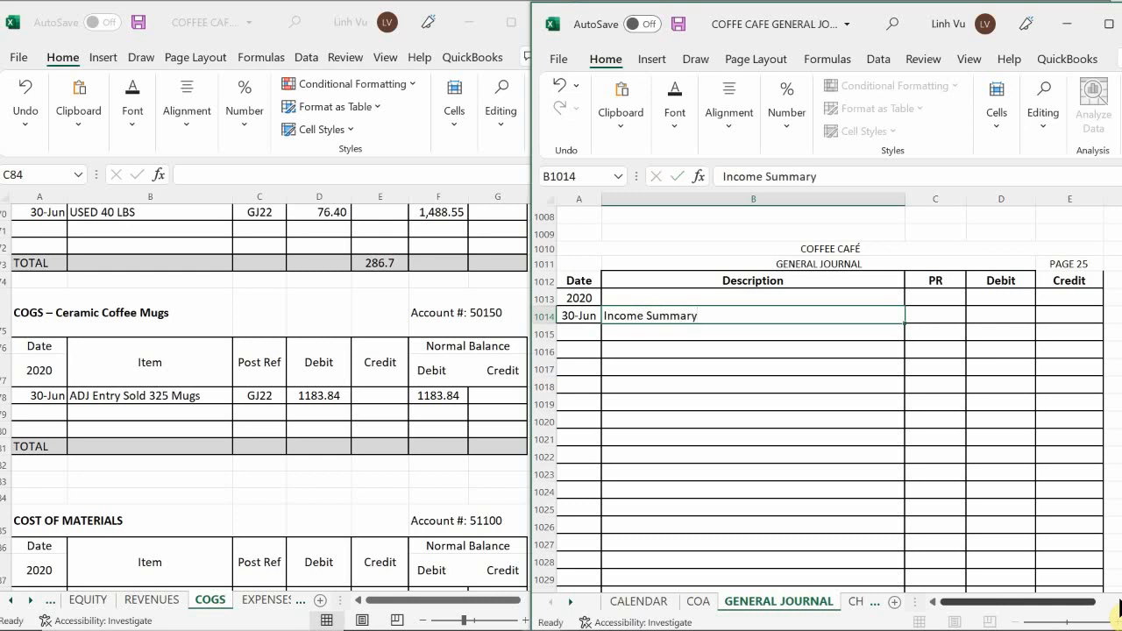
{"action": "key", "text": "Tab"}
Enter 39999 as the posting reference of the Income Summary line on journal page 25.
{"action": "type", "text": "39"}
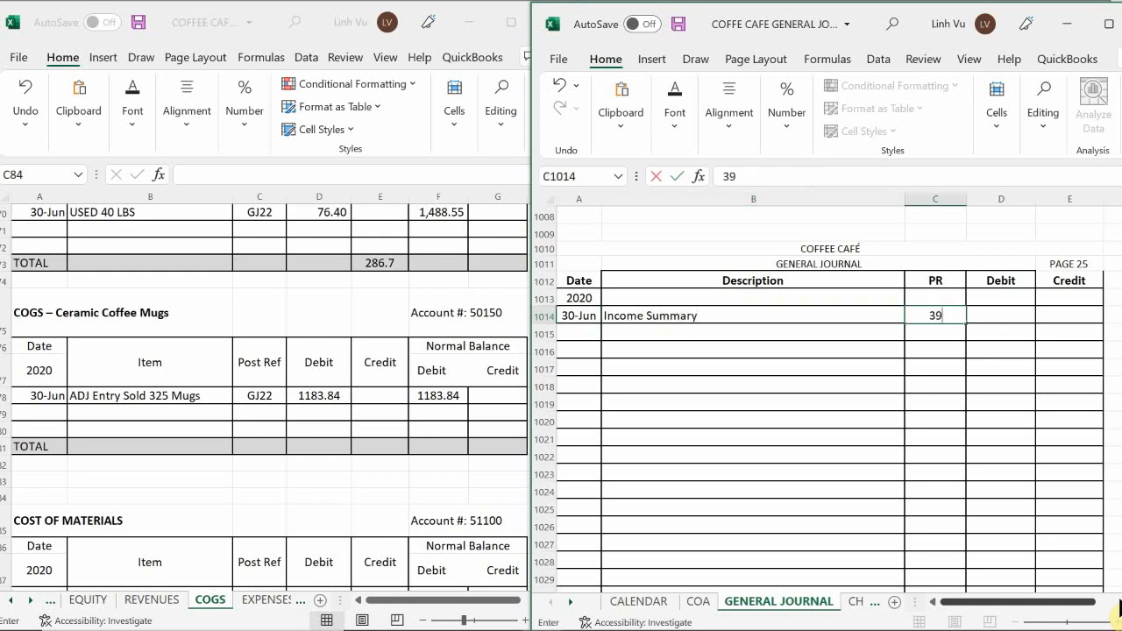
{"action": "type", "text": "999"}
{"action": "key", "text": "Return"}
{"action": "key", "text": "Up"}
{"action": "key", "text": "Right"}
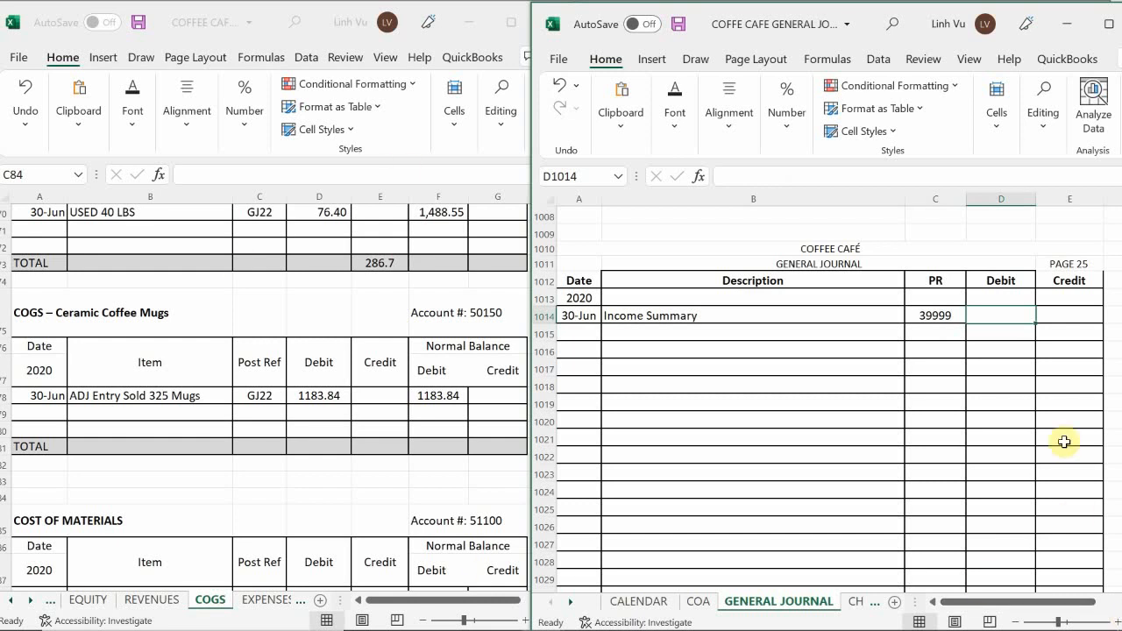
Look up the first cost account in the COGS ledger and enter the indented description "COGS - Regular Coffee" below Income Summary on journal page 25.
{"action": "left_click", "coordinate": [709, 350]}
{"action": "scroll", "coordinate": [709, 351], "scroll_direction": "up", "scroll_amount": 1}
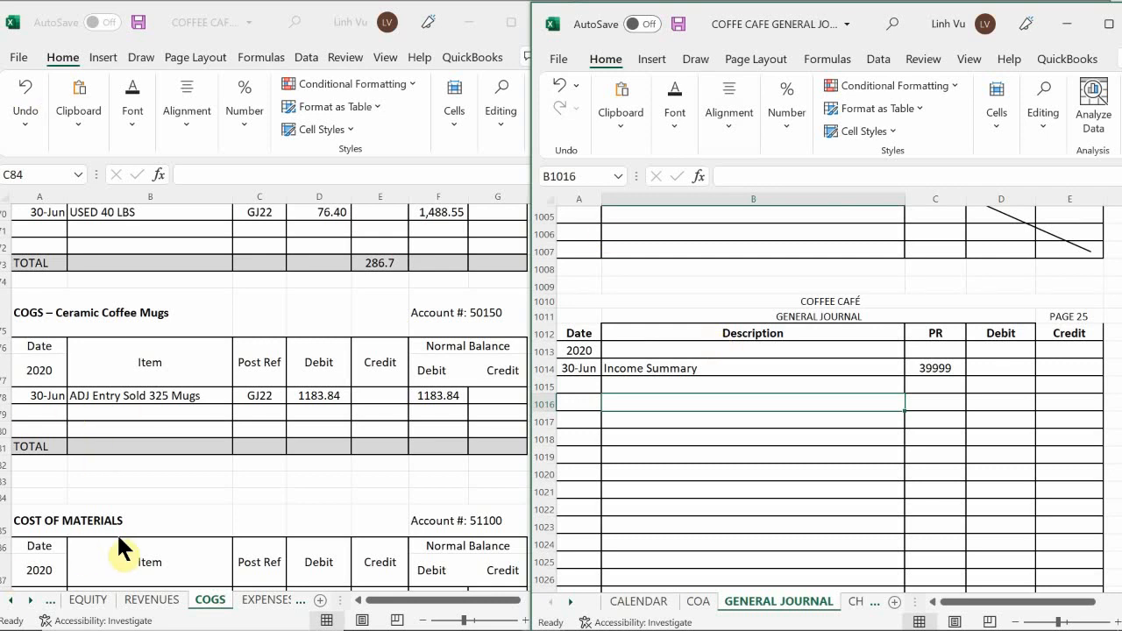
{"action": "left_click", "coordinate": [204, 603]}
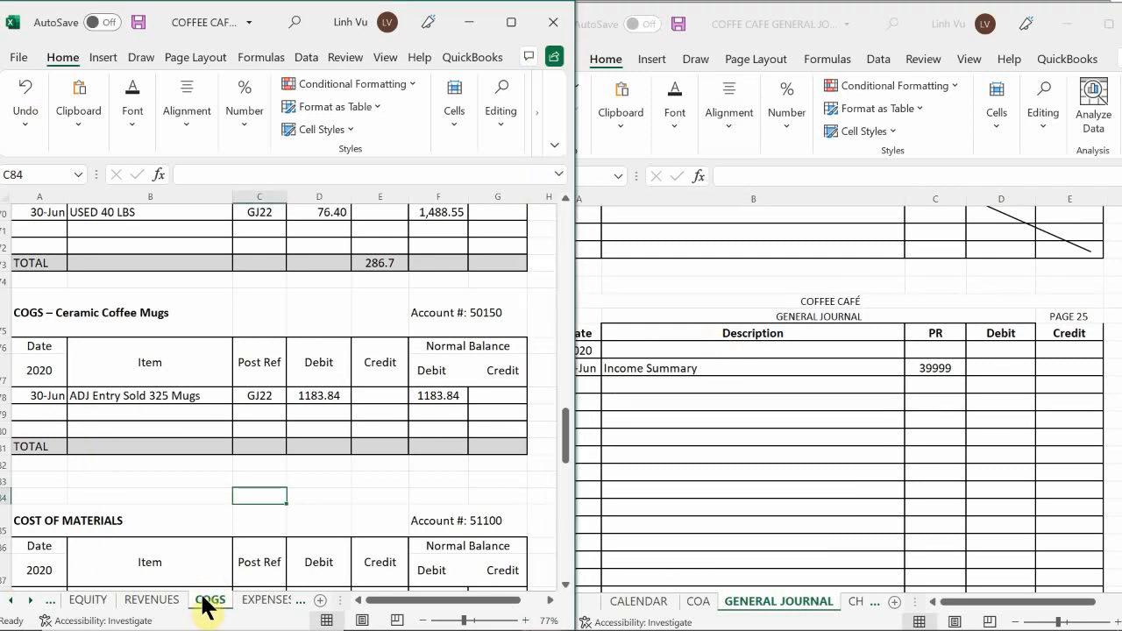
{"action": "left_click", "coordinate": [234, 447]}
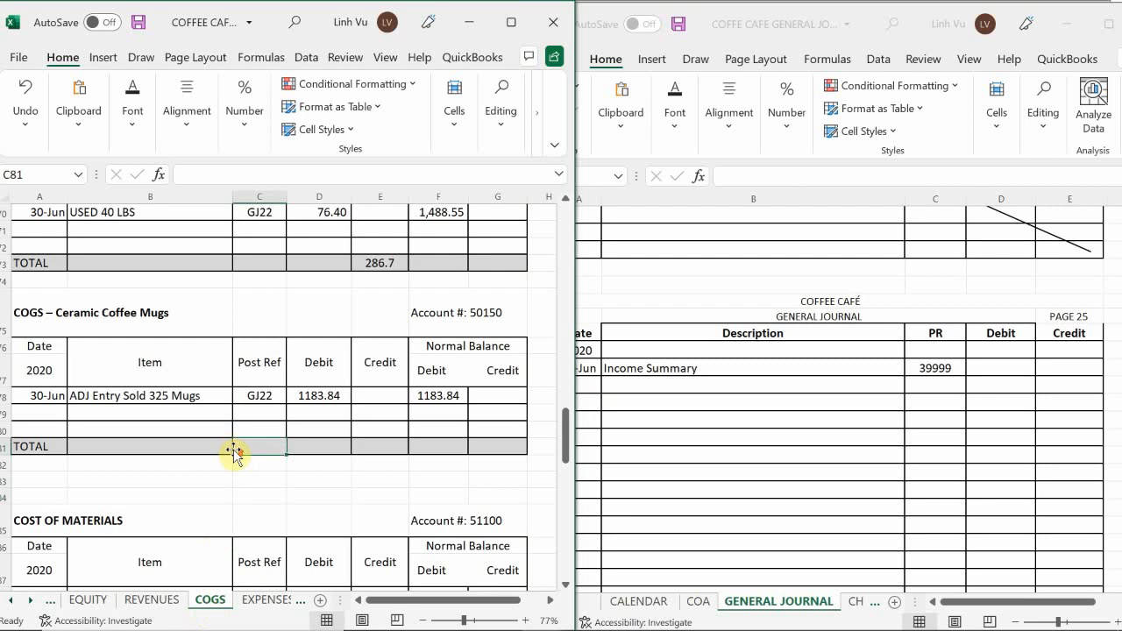
{"action": "scroll", "coordinate": [234, 449], "scroll_direction": "up", "scroll_amount": 20}
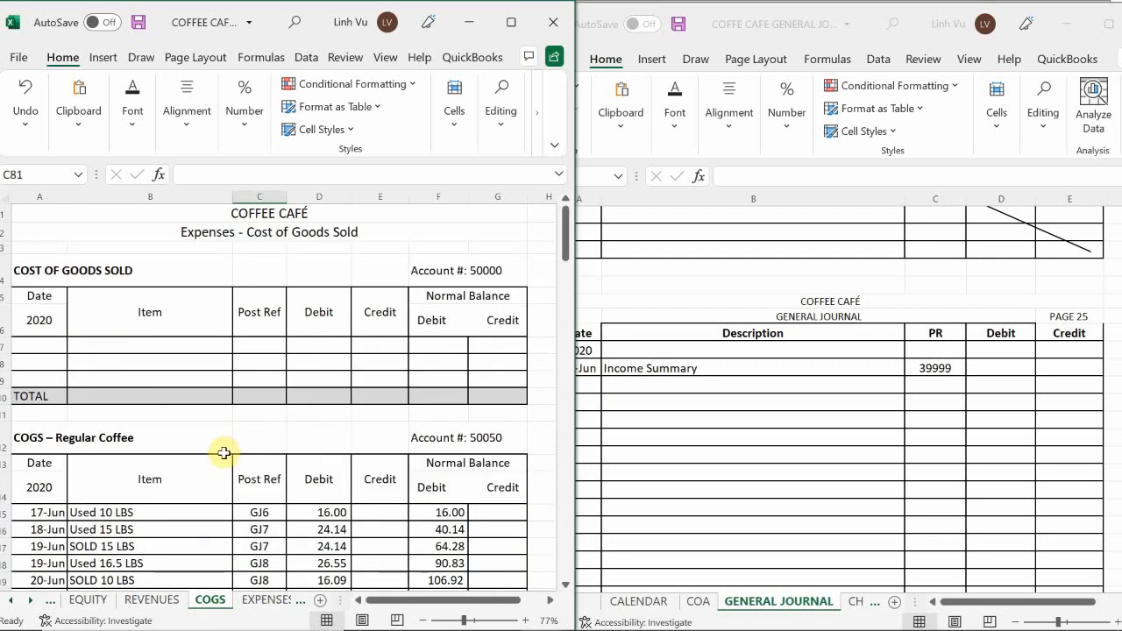
{"action": "scroll", "coordinate": [225, 452], "scroll_direction": "down", "scroll_amount": 4}
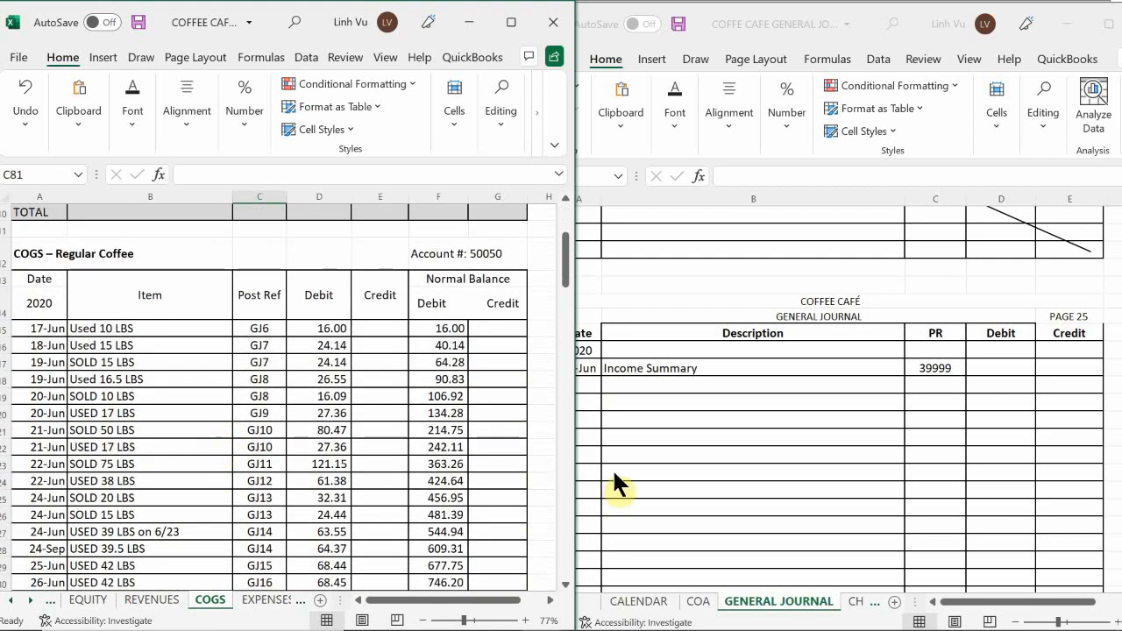
{"action": "left_click", "coordinate": [645, 386]}
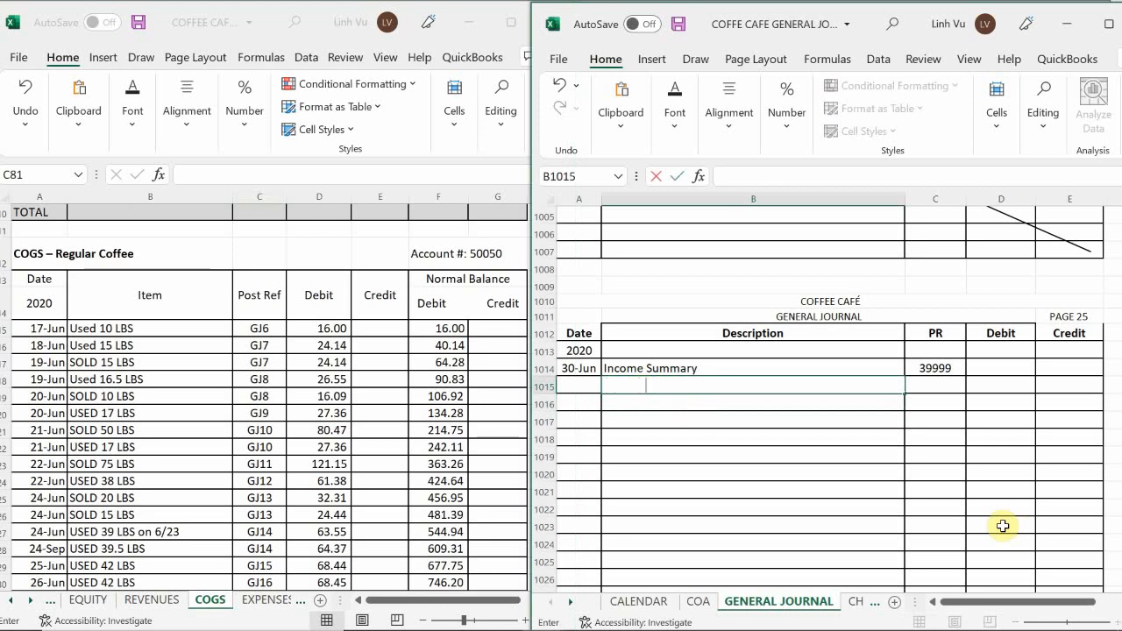
{"action": "type", "text": "COGS - Regu"}
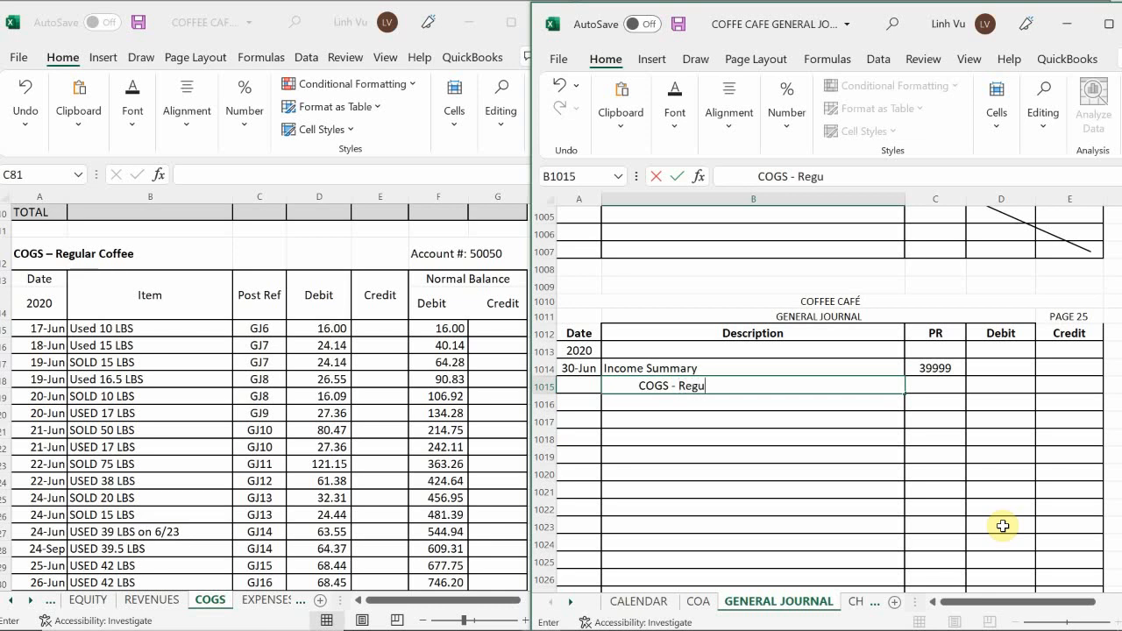
{"action": "type", "text": "k"}
{"action": "type", "text": "ar Coffee"}
{"action": "key", "text": "Tab"}
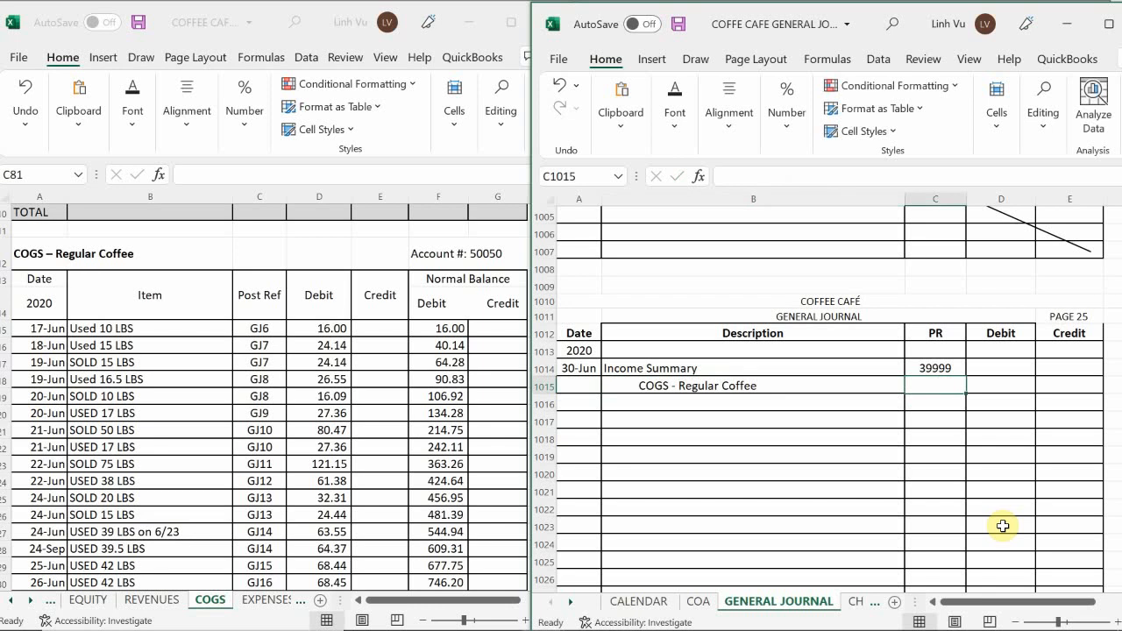
Give the COGS - Regular Coffee journal line the posting reference 50050 and a credit of 1407.68.
{"action": "type", "text": "50050"}
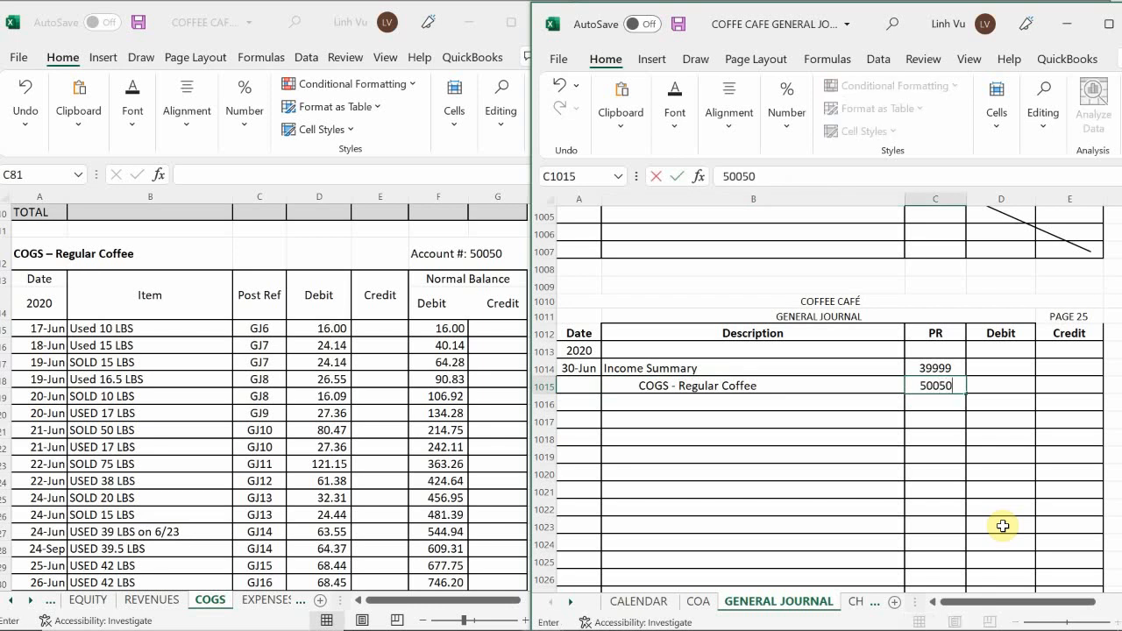
{"action": "key", "text": "Tab"}
{"action": "key", "text": "Tab"}
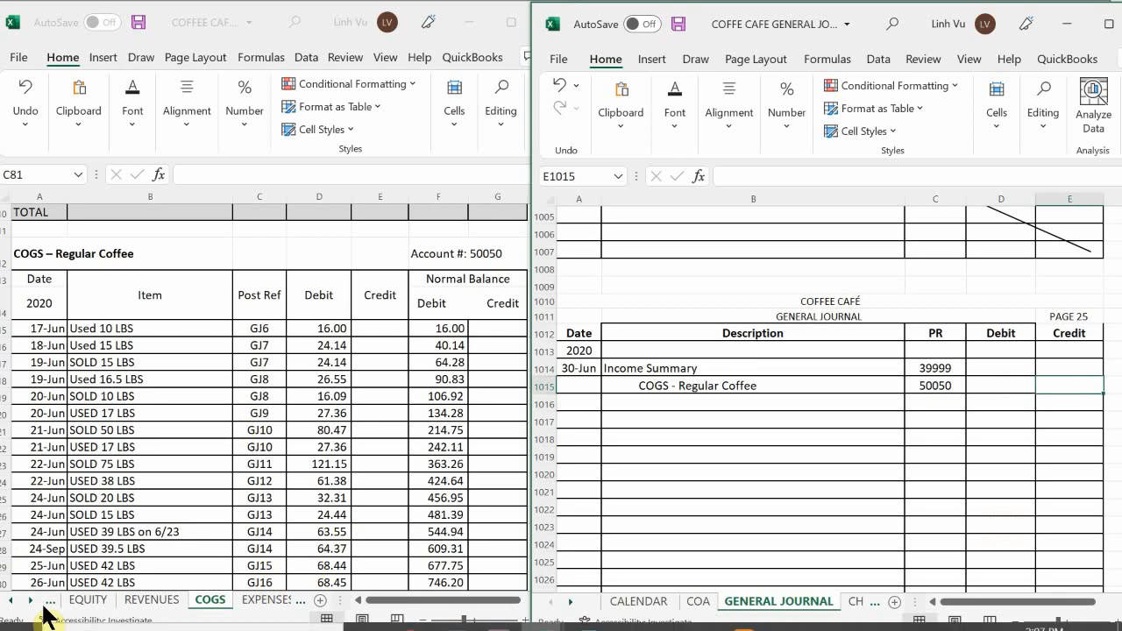
{"action": "left_click", "coordinate": [229, 463]}
{"action": "scroll", "coordinate": [230, 463], "scroll_direction": "down", "scroll_amount": 4}
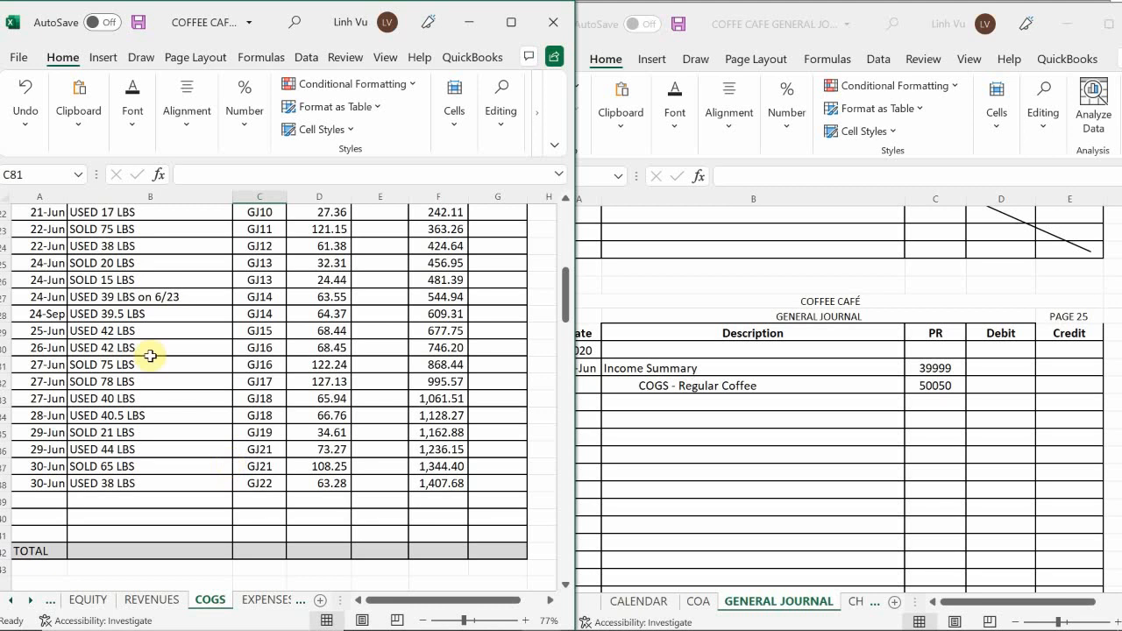
{"action": "left_click", "coordinate": [1055, 384]}
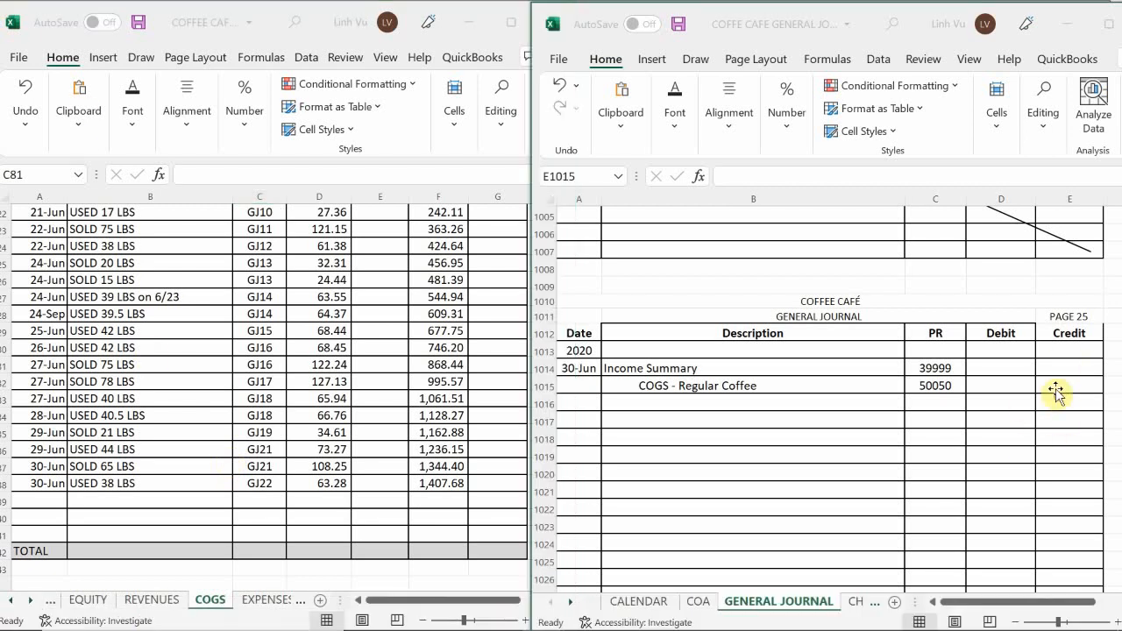
{"action": "type", "text": "1"}
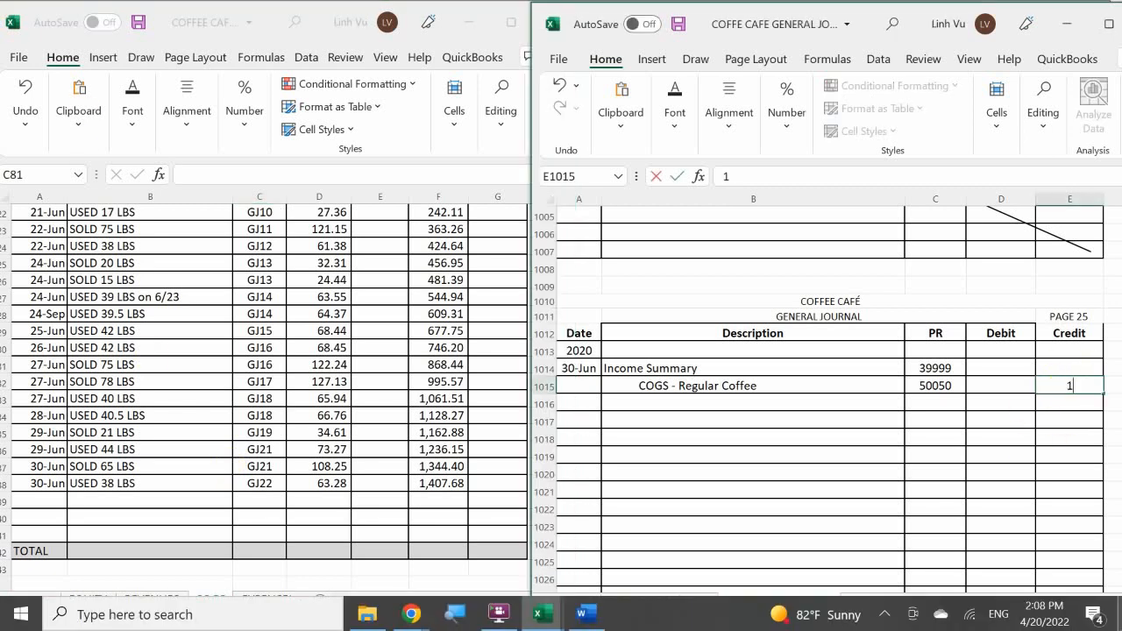
{"action": "type", "text": "407.68"}
{"action": "key", "text": "Return"}
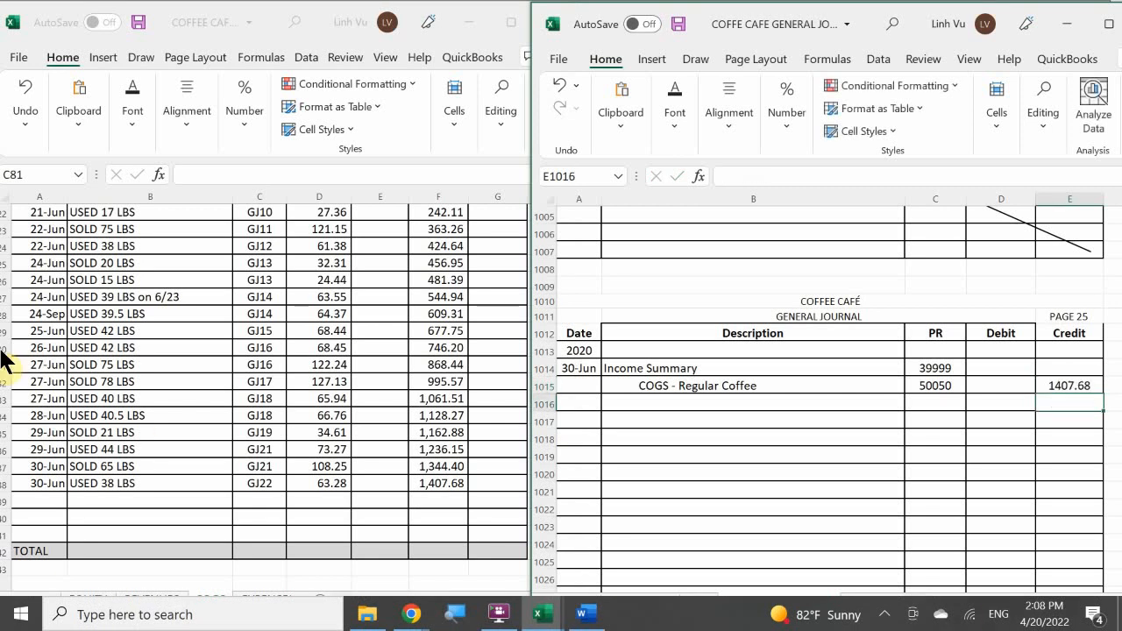
In the COGS – Regular Coffee ledger account, add a row dated June 30 with the item CLOSE.
{"action": "left_click", "coordinate": [46, 492]}
{"action": "left_click", "coordinate": [39, 505]}
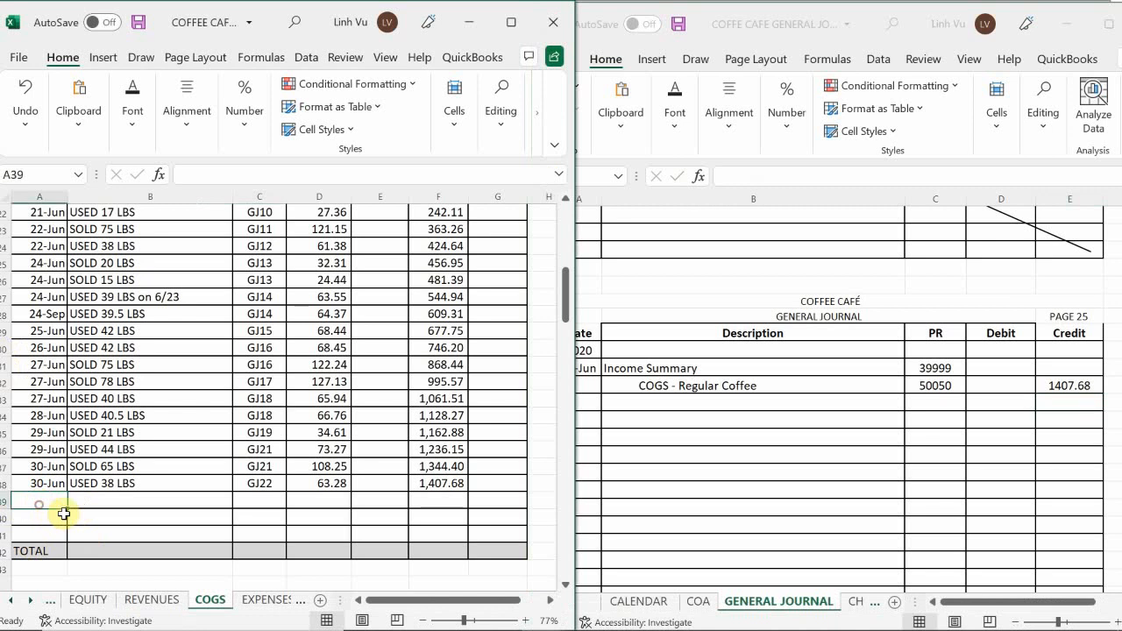
{"action": "type", "text": "6/30"}
{"action": "key", "text": "Return"}
{"action": "key", "text": "Up"}
{"action": "key", "text": "Right"}
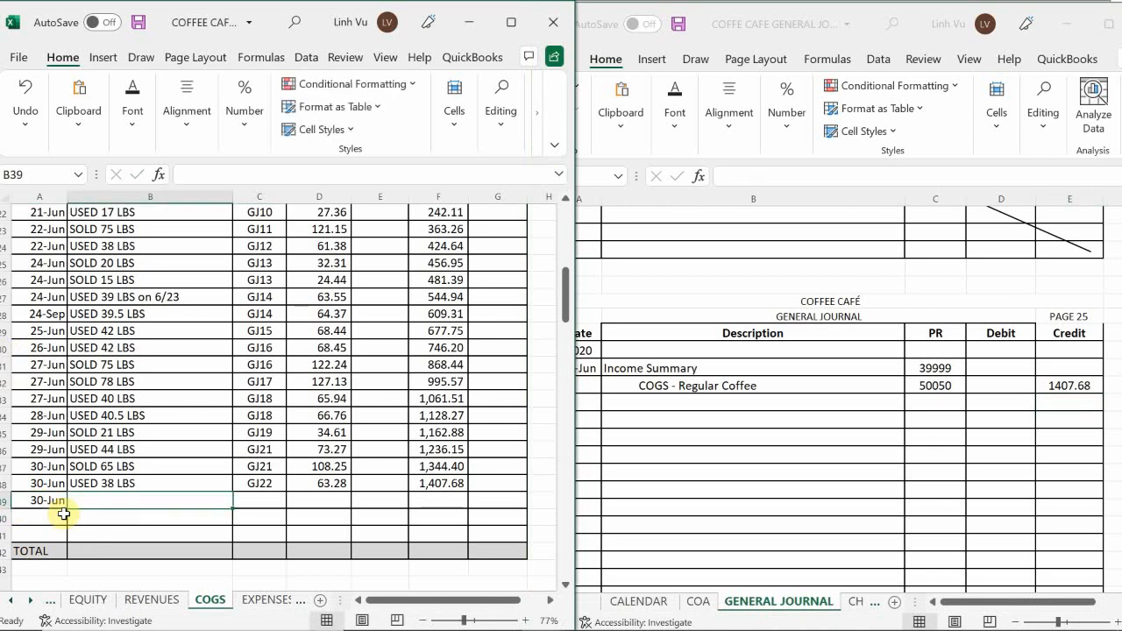
{"action": "type", "text": "CLOSE"}
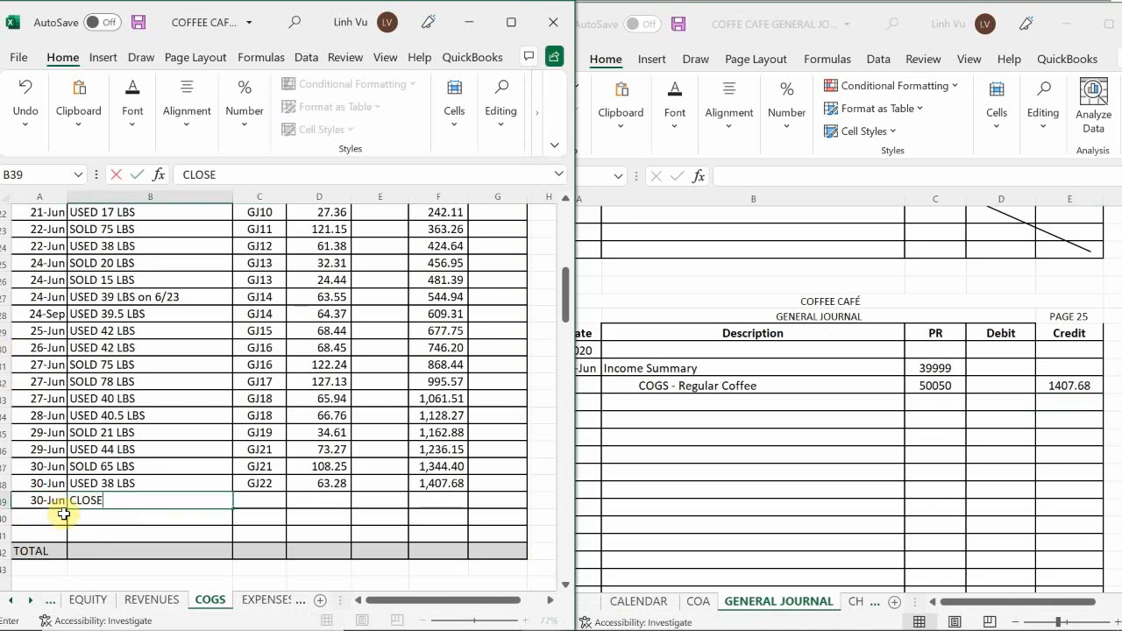
{"action": "key", "text": "Tab"}
Enter GJ25 as the posting reference of the CLOSE row in the COGS – Regular Coffee account.
{"action": "type", "text": "GK"}
{"action": "key", "text": "BackSpace"}
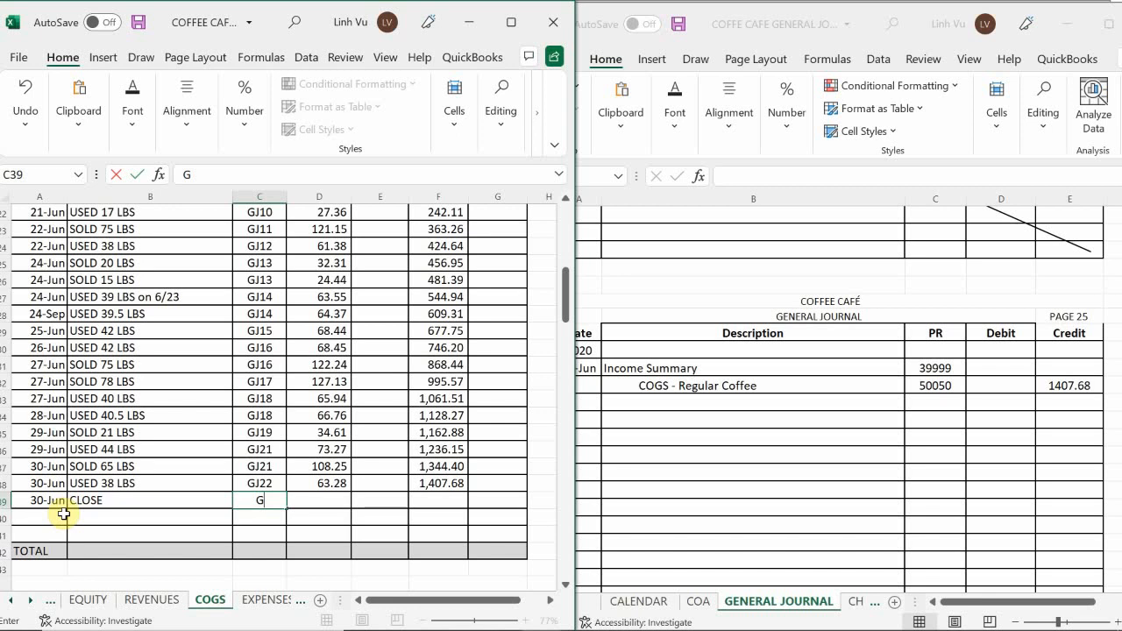
{"action": "type", "text": "K"}
{"action": "key", "text": "BackSpace"}
{"action": "type", "text": "H"}
{"action": "key", "text": "BackSpace"}
{"action": "type", "text": "J25"}
{"action": "key", "text": "Tab"}
{"action": "key", "text": "Tab"}
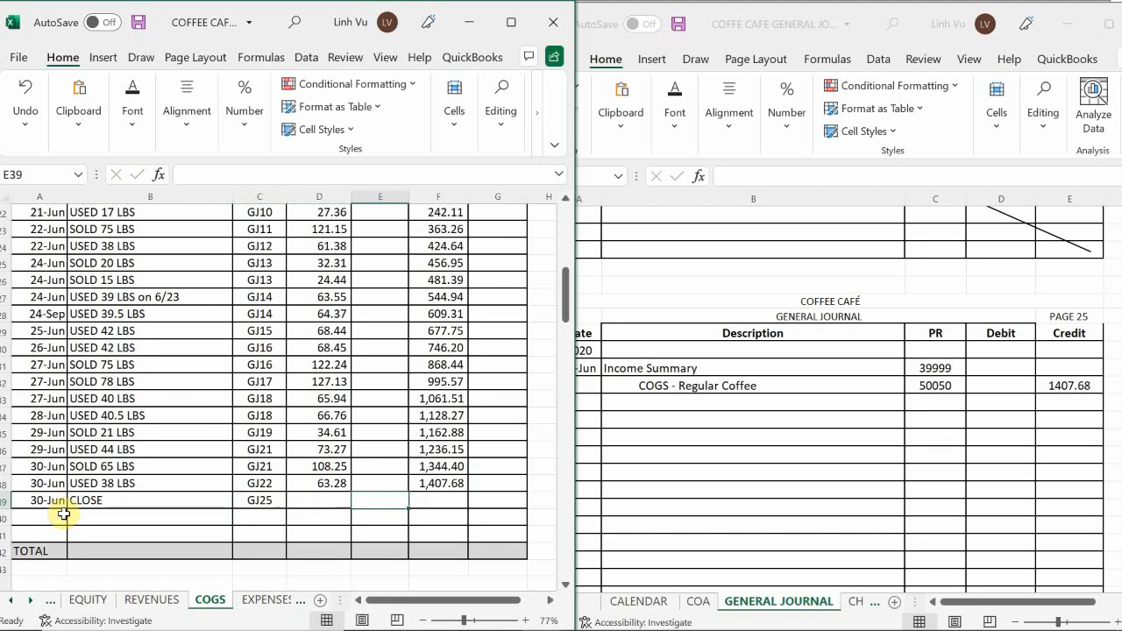
Credit 1,407.68 in the Regular Coffee CLOSE row and extend the running debit balance formula down to that row.
{"action": "type", "text": "1,407.68"}
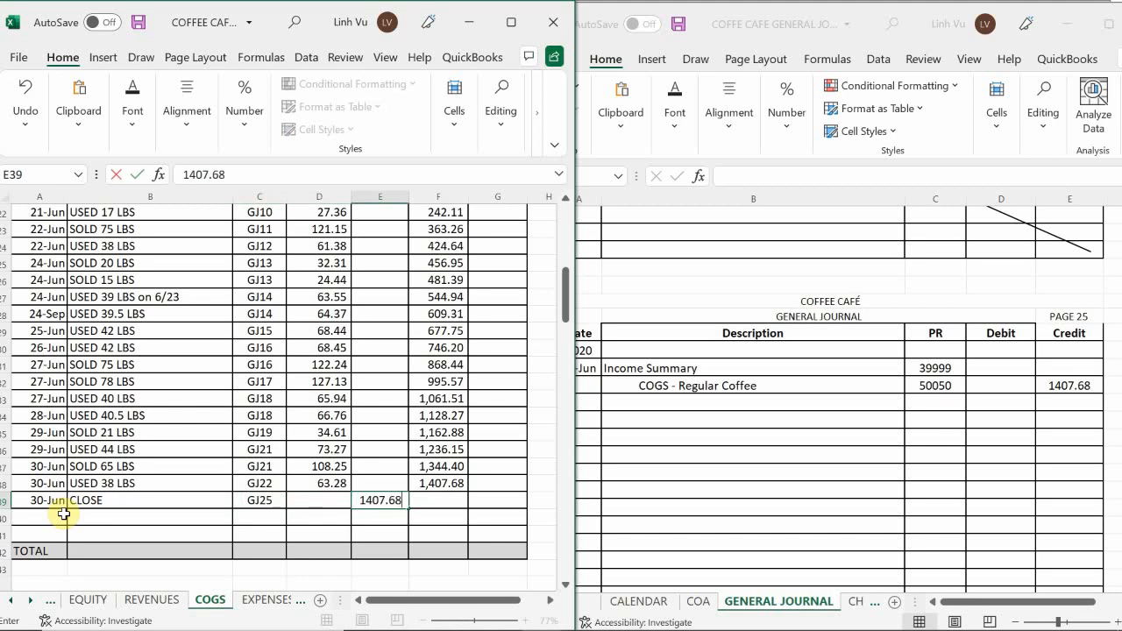
{"action": "key", "text": "Return"}
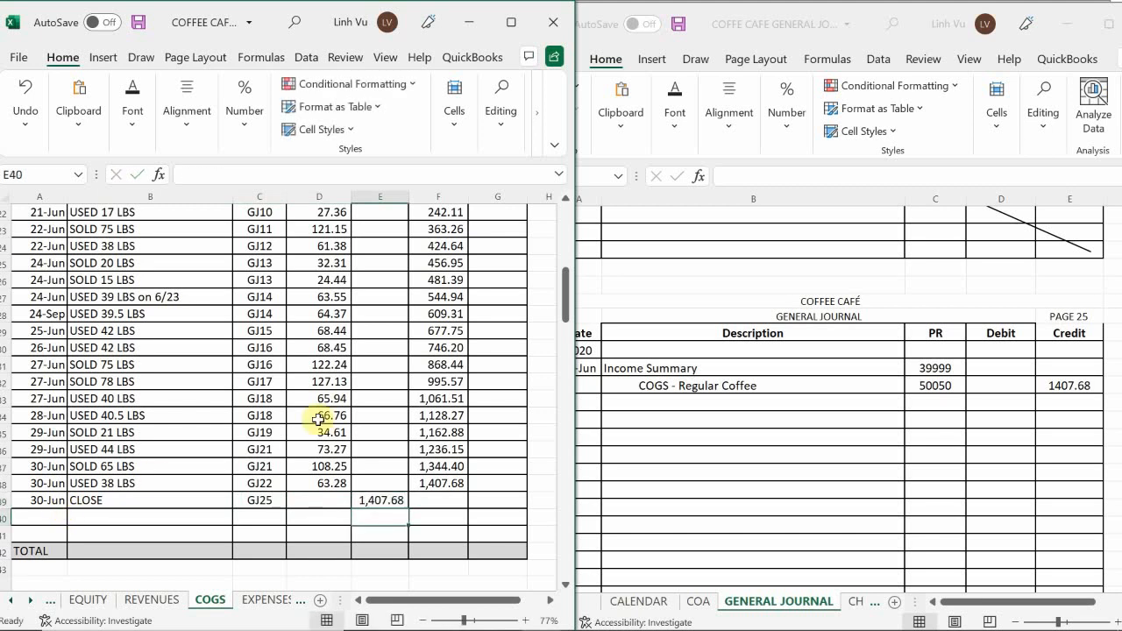
{"action": "left_click", "coordinate": [445, 481]}
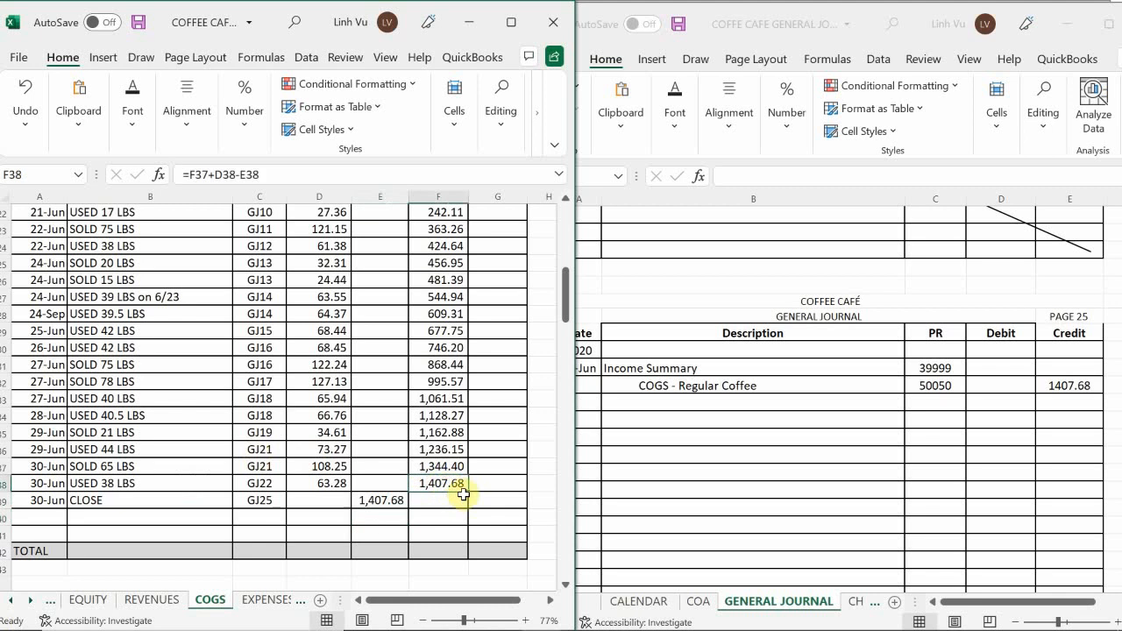
{"action": "left_click_drag", "start_coordinate": [467, 491], "coordinate": [463, 509]}
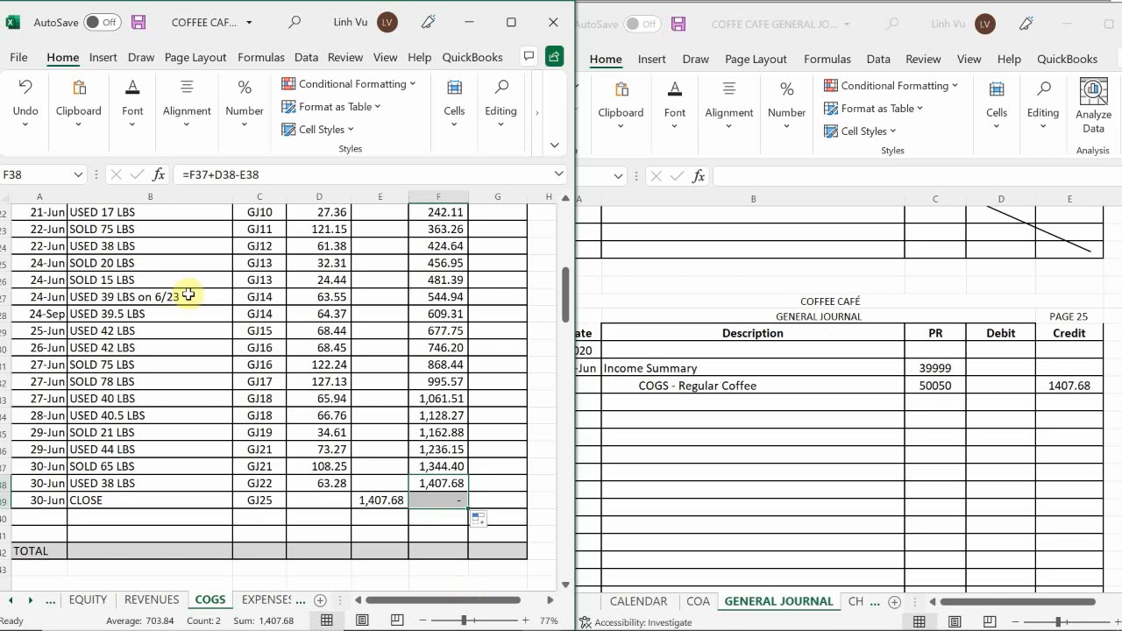
Check the COGS – Supreme Coffee ledger account and enter the indented description "COGS - Supreme Coffee" on the next line of journal page 25.
{"action": "left_click", "coordinate": [279, 432]}
{"action": "scroll", "coordinate": [279, 432], "scroll_direction": "down", "scroll_amount": 7}
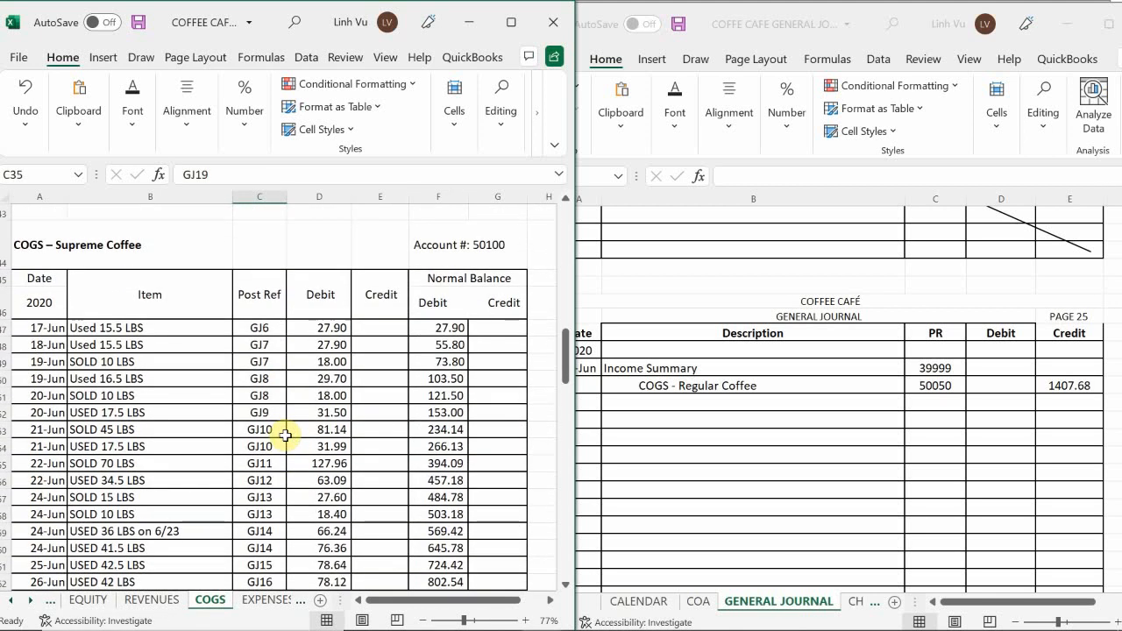
{"action": "scroll", "coordinate": [294, 421], "scroll_direction": "up", "scroll_amount": 2}
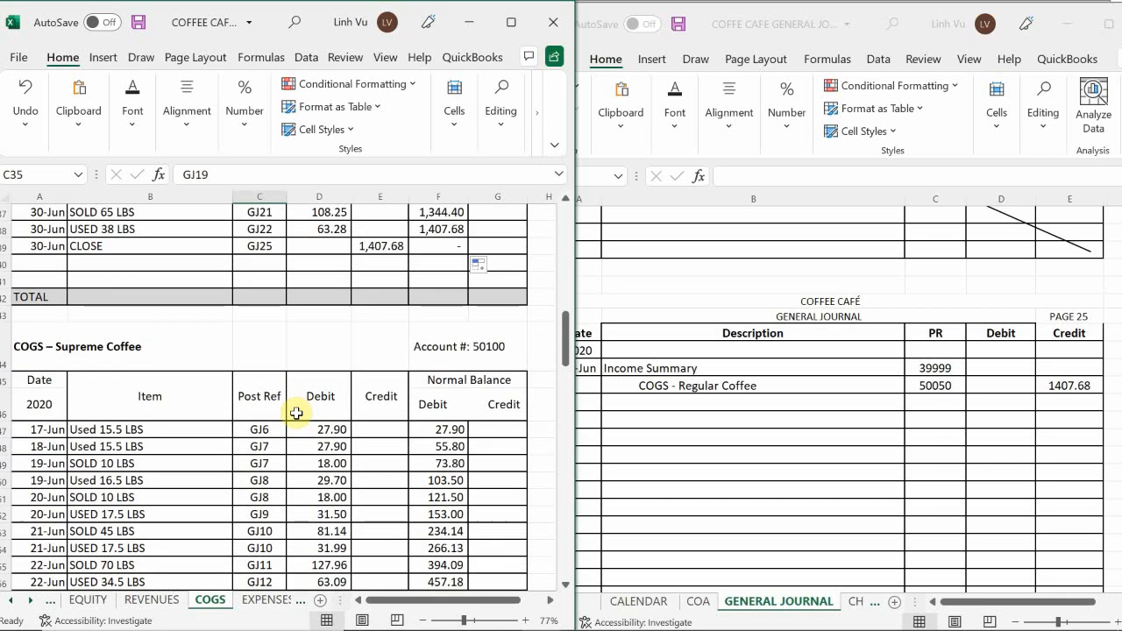
{"action": "scroll", "coordinate": [296, 413], "scroll_direction": "down", "scroll_amount": 7}
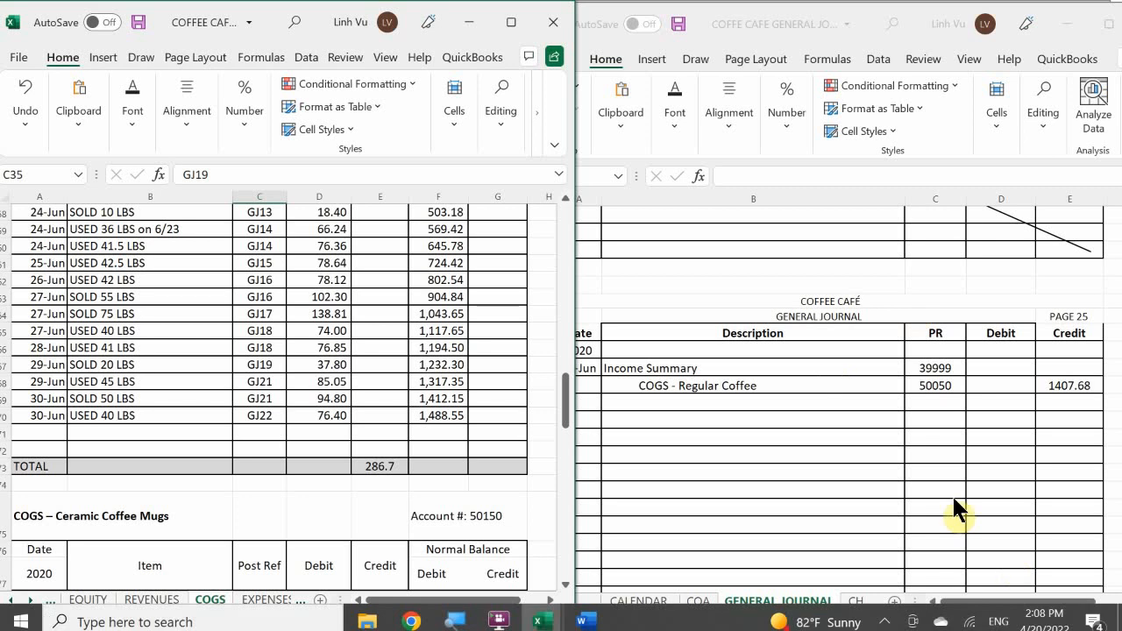
{"action": "left_click", "coordinate": [679, 401]}
{"action": "left_click", "coordinate": [648, 401]}
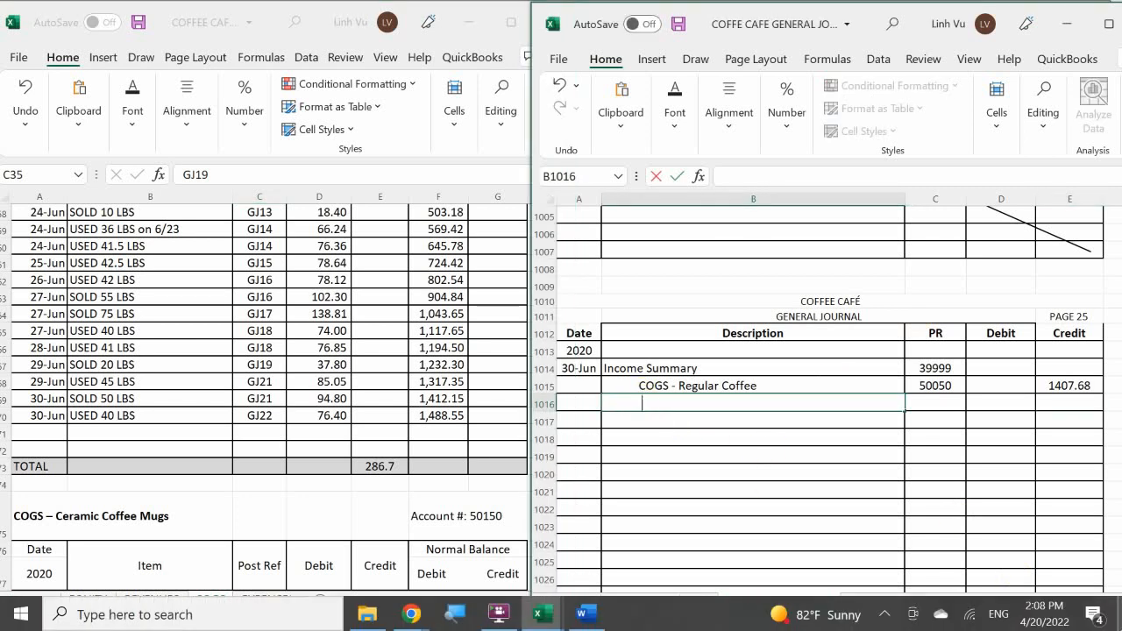
{"action": "type", "text": "COGS - Supreme Coffee"}
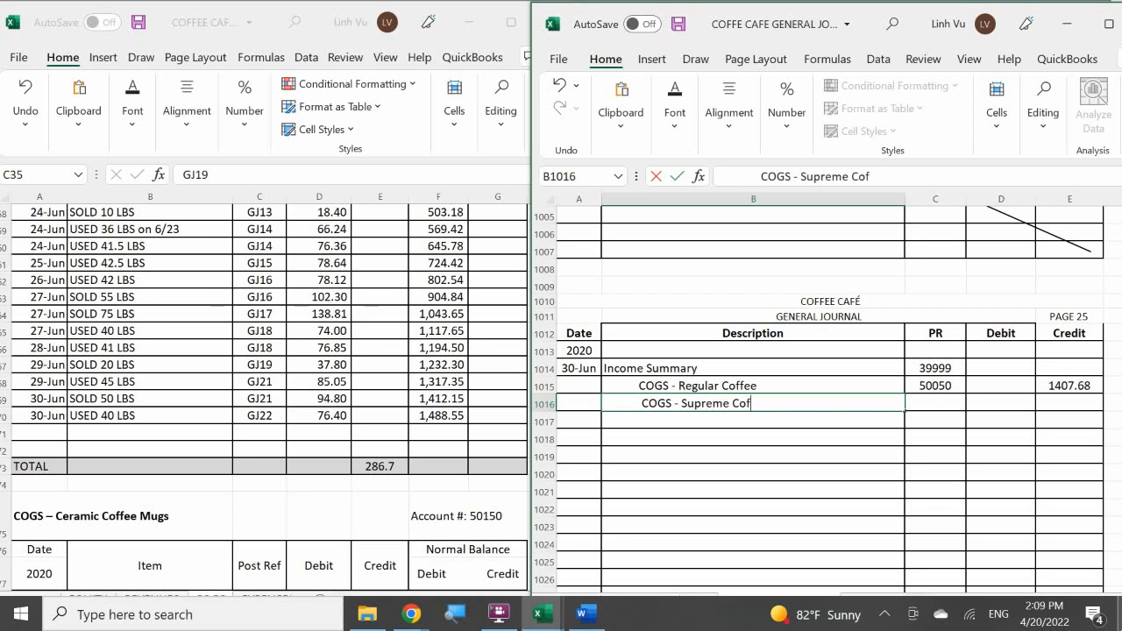
Give the COGS - Supreme Coffee journal line the posting reference 50100 and a credit of 1488.55.
{"action": "key", "text": "Tab"}
{"action": "type", "text": "50100"}
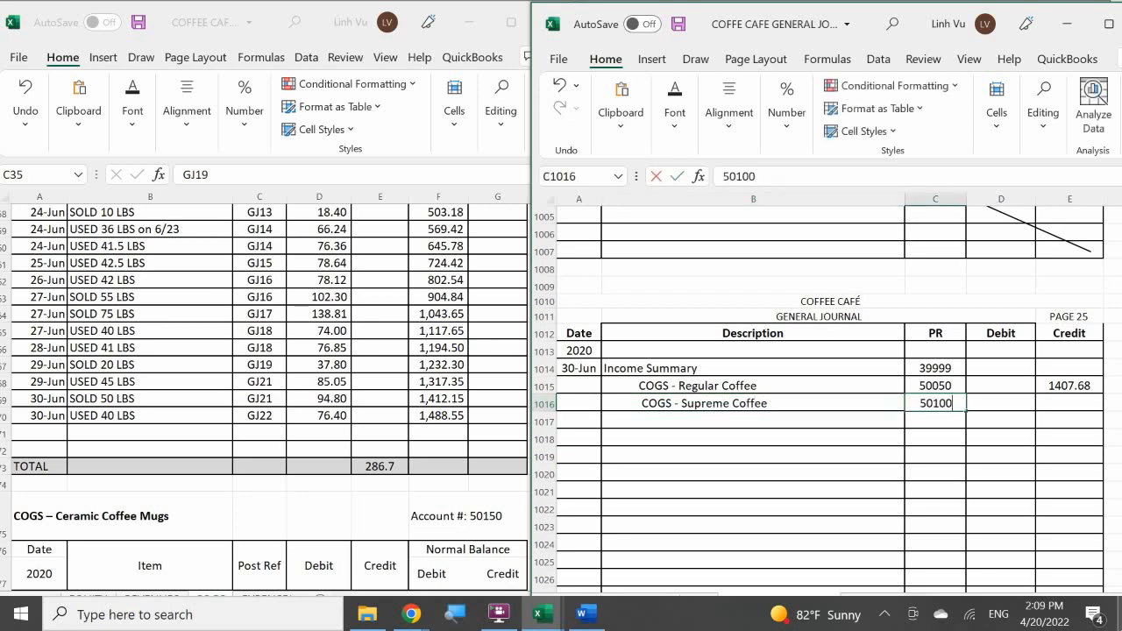
{"action": "key", "text": "Return"}
{"action": "key", "text": "Right"}
{"action": "key", "text": "Up"}
{"action": "key", "text": "Right"}
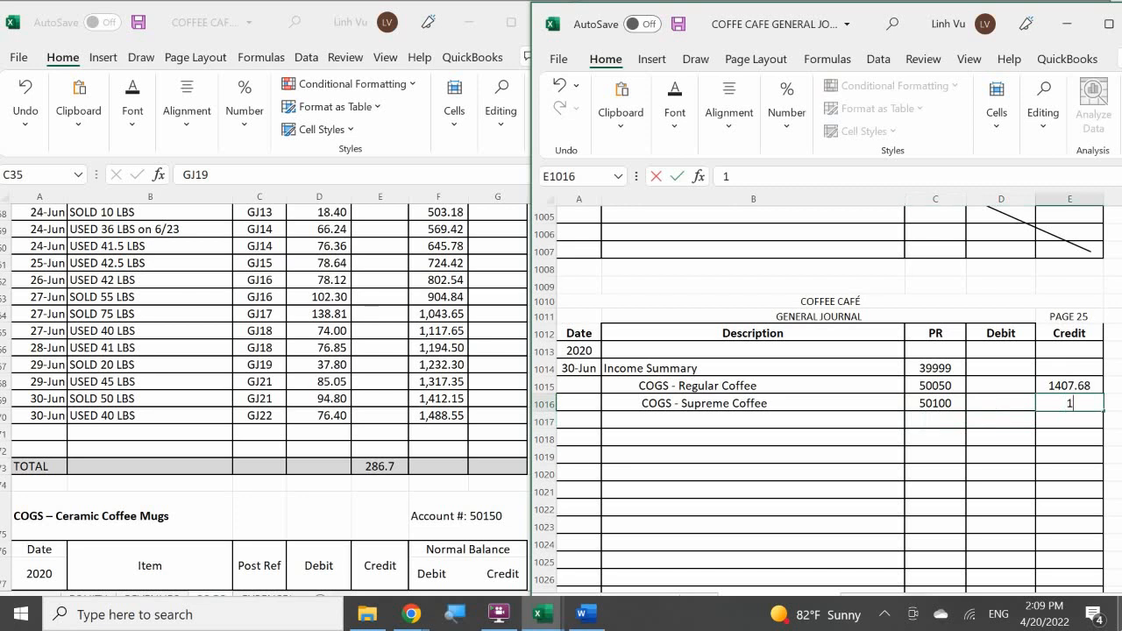
{"action": "type", "text": "1488.55"}
{"action": "key", "text": "Return"}
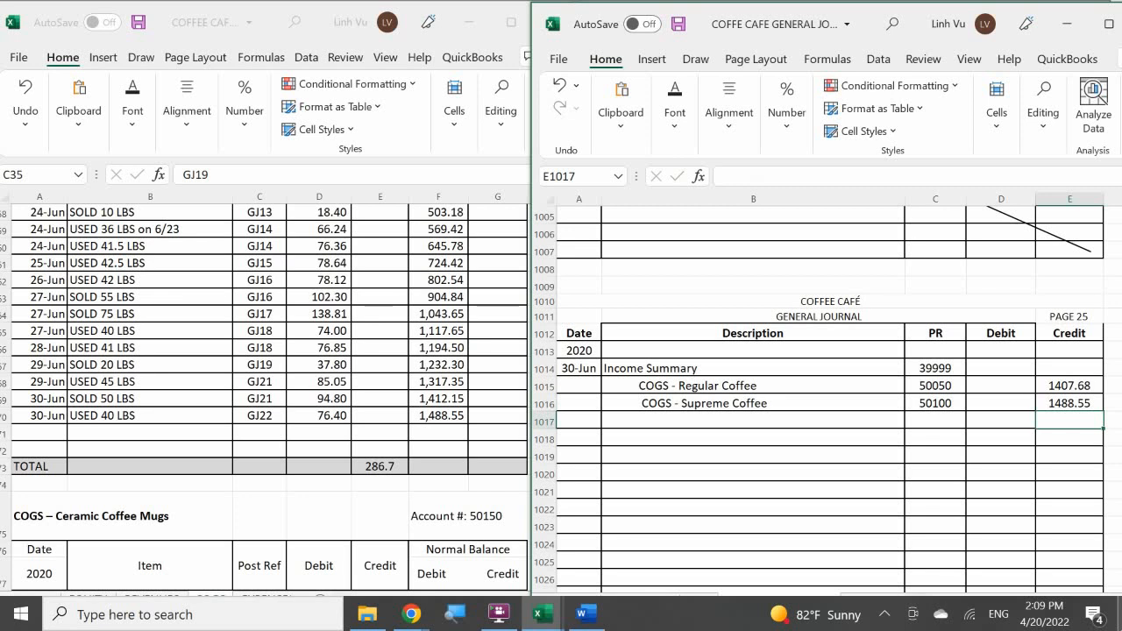
Add a 6/30 row described CLOSE below the last entry of the COGS – Supreme Coffee account.
{"action": "left_click", "coordinate": [36, 432]}
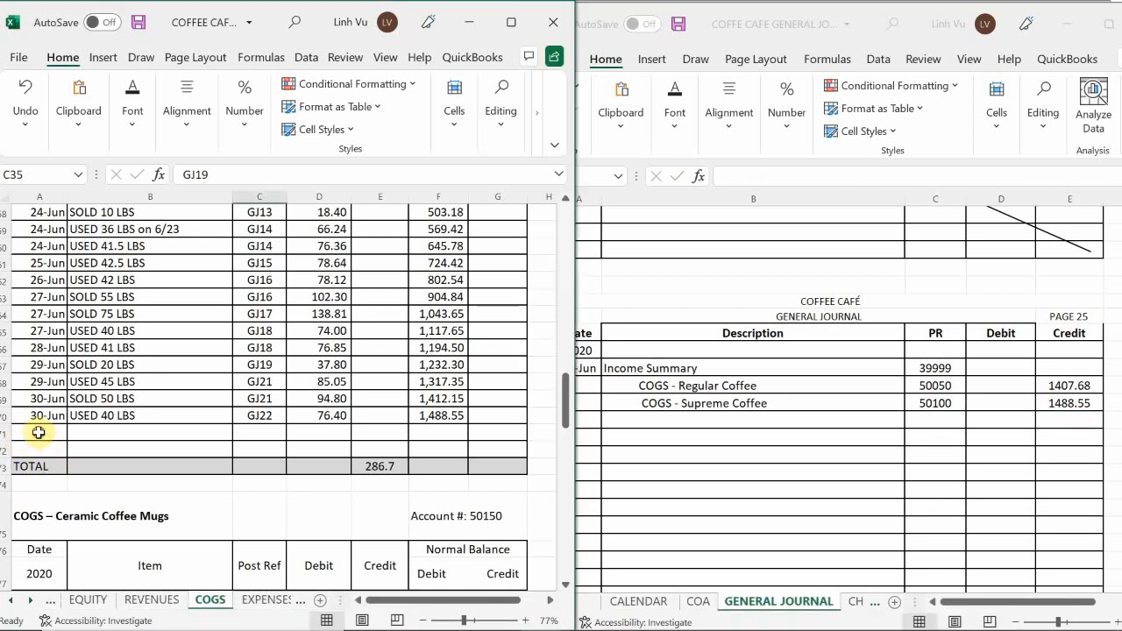
{"action": "type", "text": "6/30"}
{"action": "key", "text": "Return"}
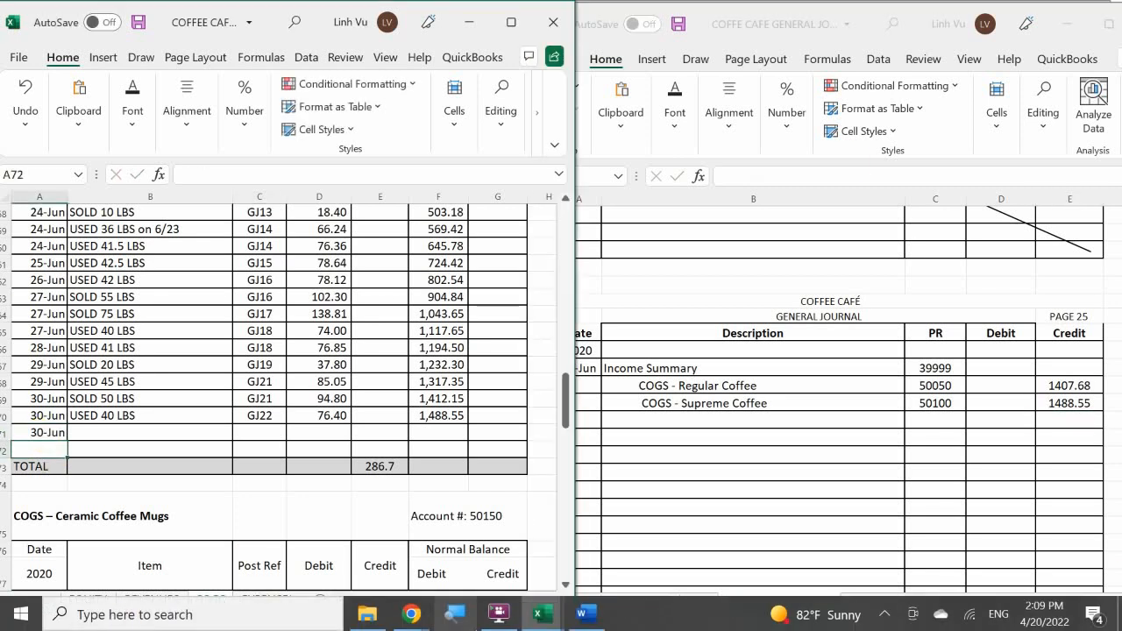
{"action": "key", "text": "Up"}
{"action": "key", "text": "Right"}
{"action": "type", "text": "CLOS"}
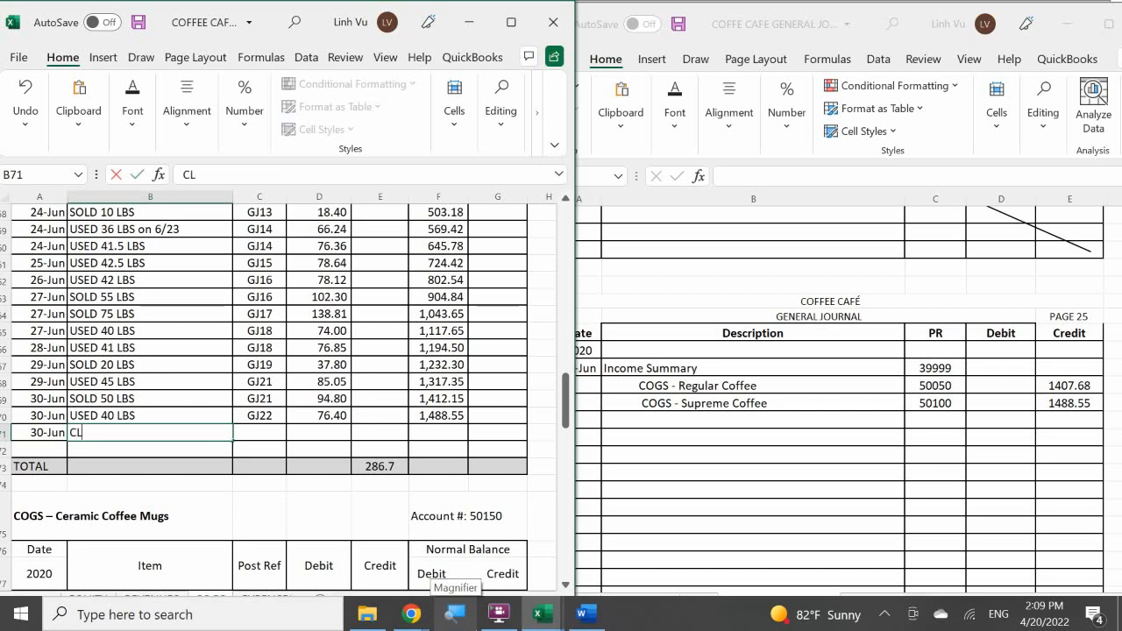
Enter GJ25 as the posting reference of the CLOSE row in the COGS – Supreme Coffee account.
{"action": "type", "text": "GK"}
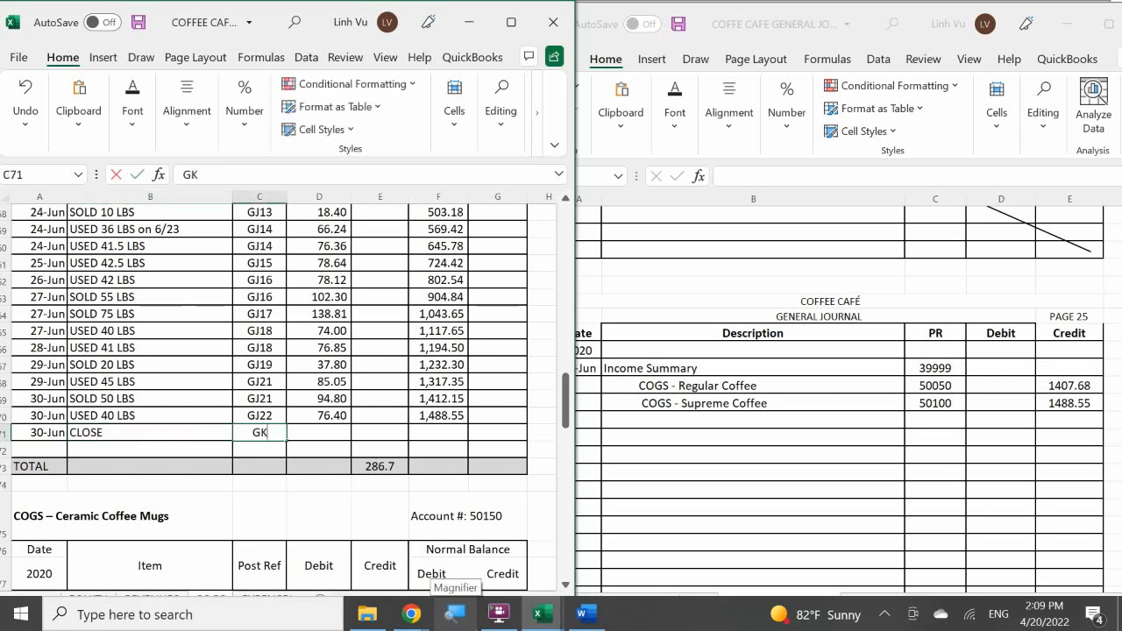
{"action": "key", "text": "BackSpace"}
{"action": "type", "text": "J"}
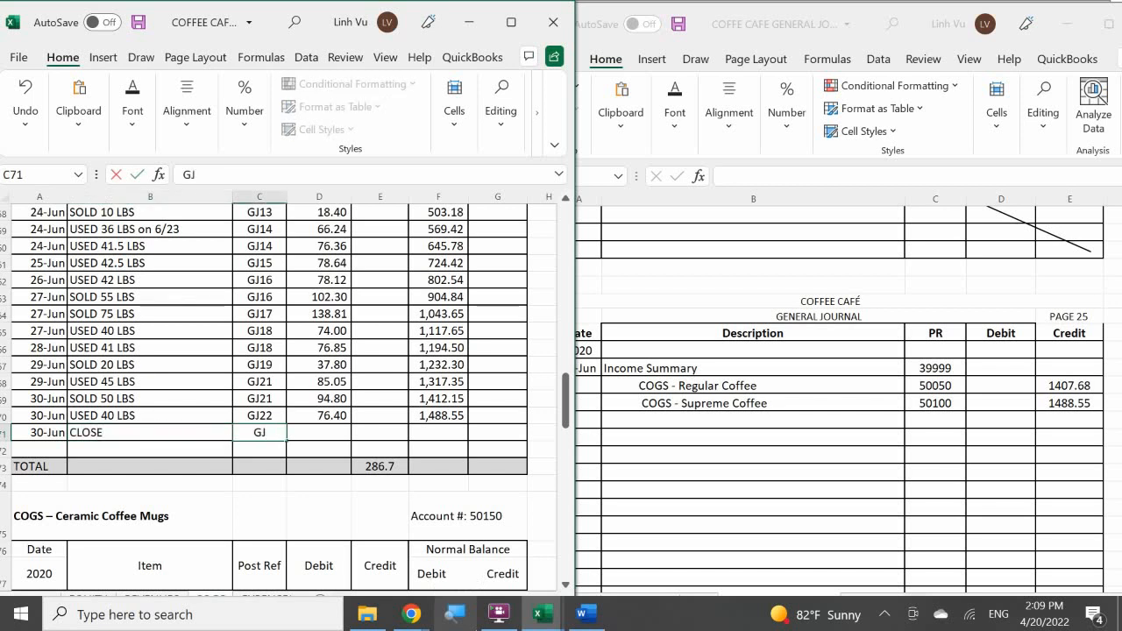
{"action": "type", "text": "25"}
{"action": "key", "text": "Tab"}
{"action": "key", "text": "Tab"}
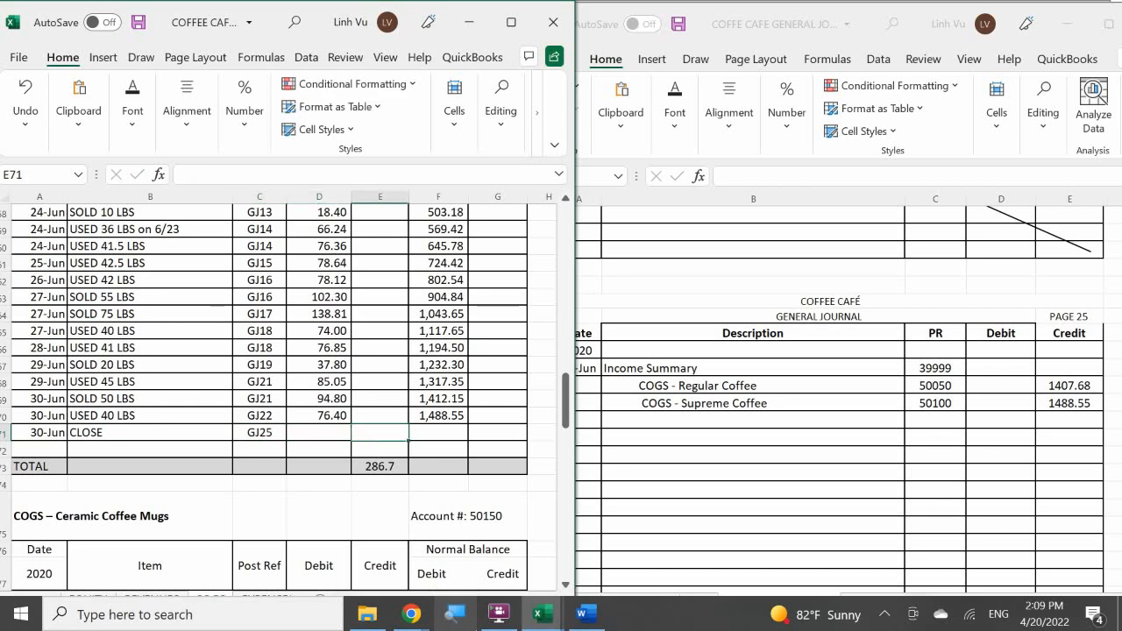
Credit 1,488.55 in the Supreme Coffee CLOSE row and extend the running debit balance formula down to that row.
{"action": "type", "text": "1,488."}
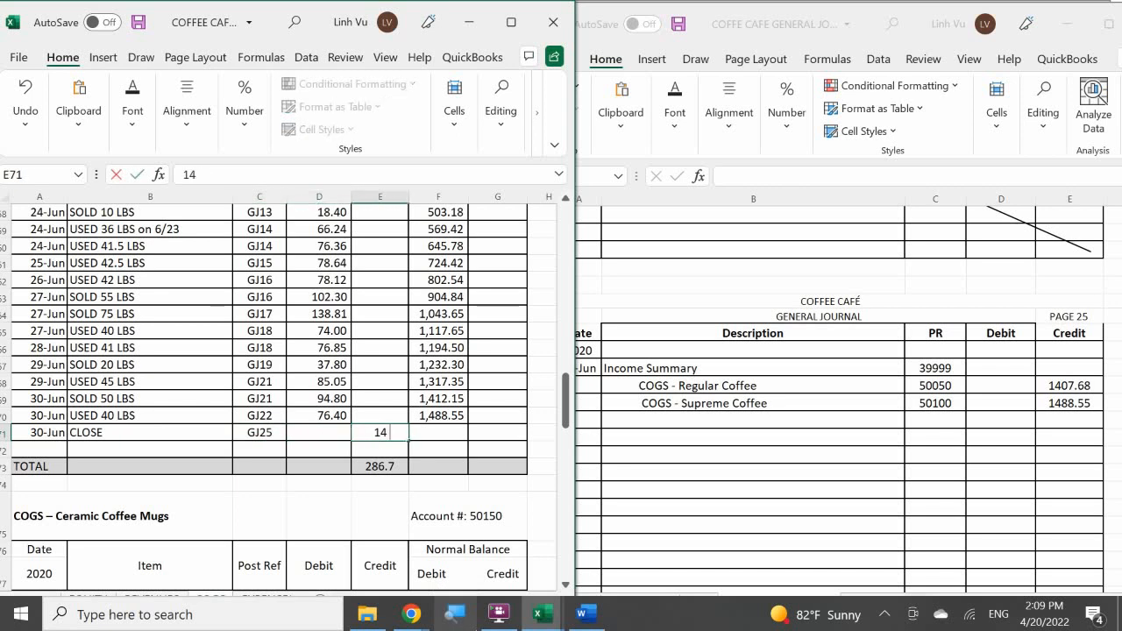
{"action": "type", "text": "55"}
{"action": "key", "text": "Return"}
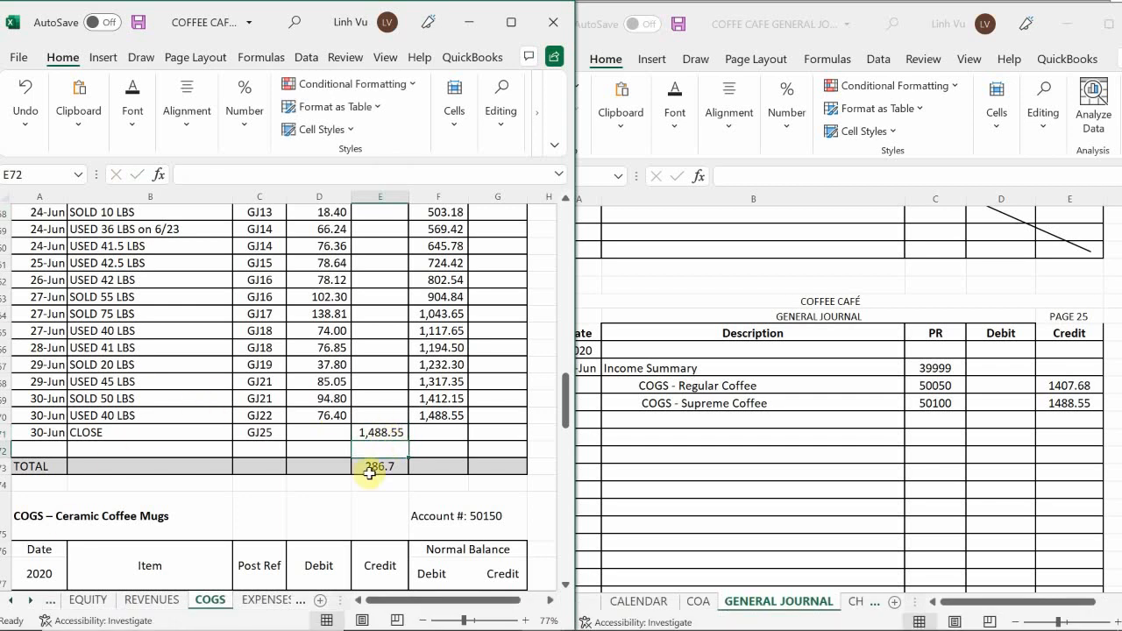
{"action": "left_click", "coordinate": [453, 418]}
{"action": "left_click_drag", "start_coordinate": [467, 425], "coordinate": [466, 438]}
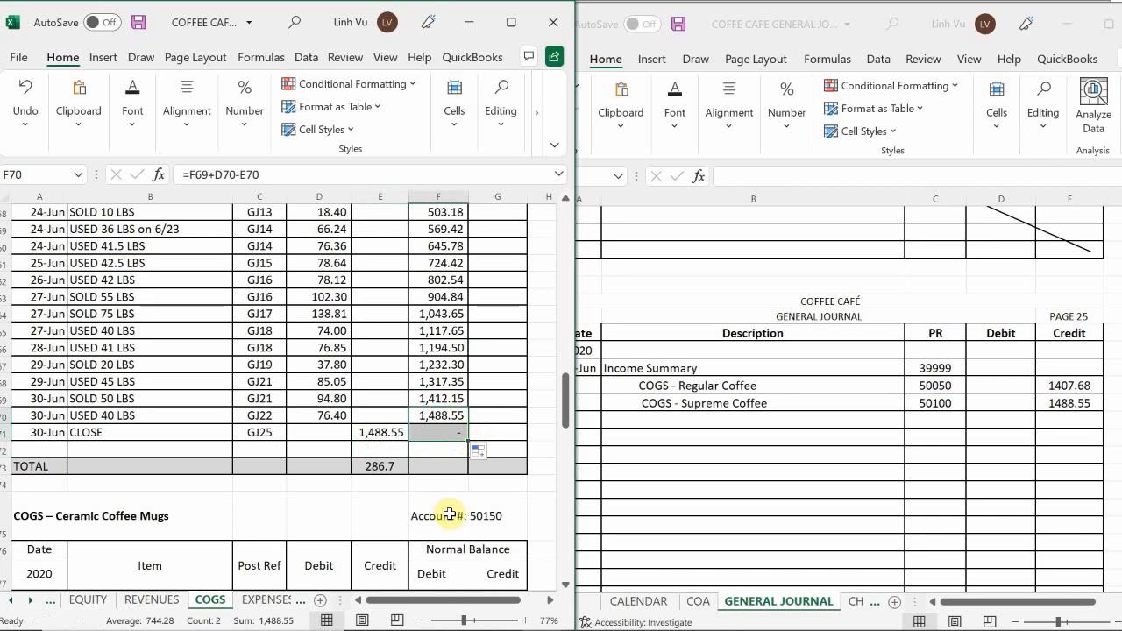
Clear the stray credit amount from the TOTAL row of the COGS – Supreme Coffee account.
{"action": "left_click", "coordinate": [384, 465]}
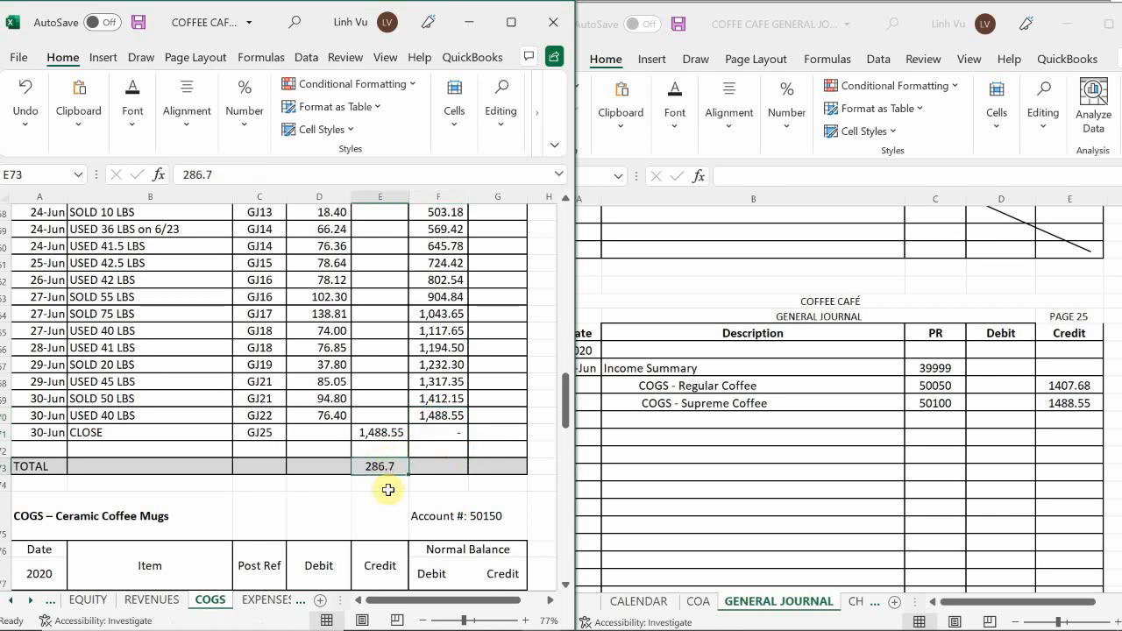
{"action": "key", "text": "Delete"}
{"action": "key", "text": "Return"}
Check the COGS – Ceramic Coffee Mugs account and enter the indented description "COGS - Ceramic Coffee Mugs" on the next line of journal page 25.
{"action": "scroll", "coordinate": [388, 487], "scroll_direction": "down", "scroll_amount": 2}
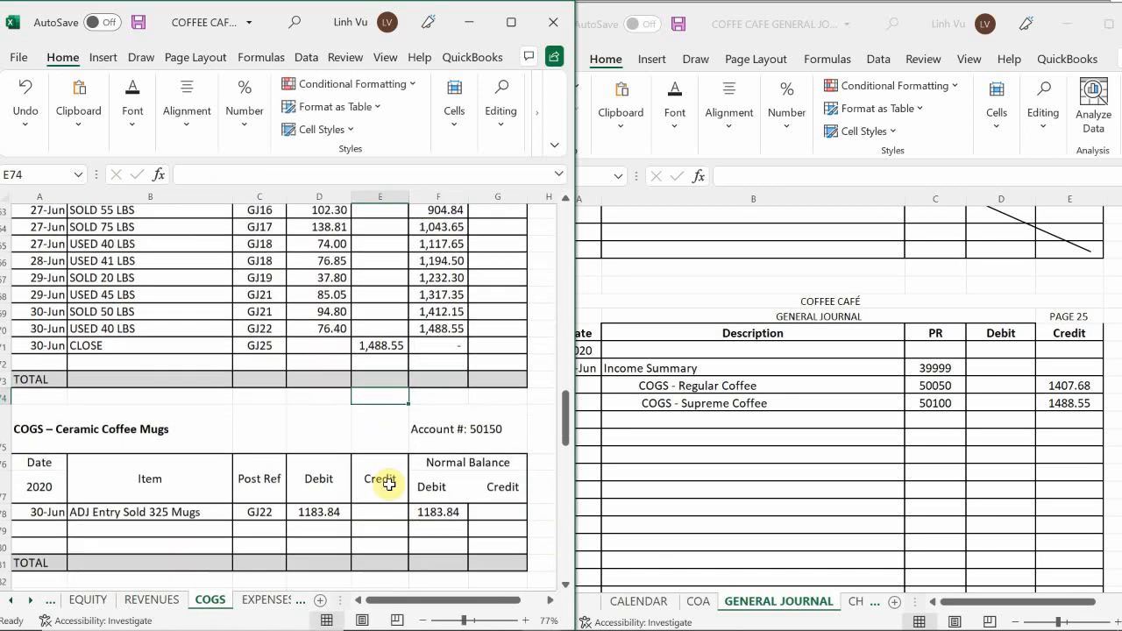
{"action": "scroll", "coordinate": [389, 484], "scroll_direction": "down", "scroll_amount": 2}
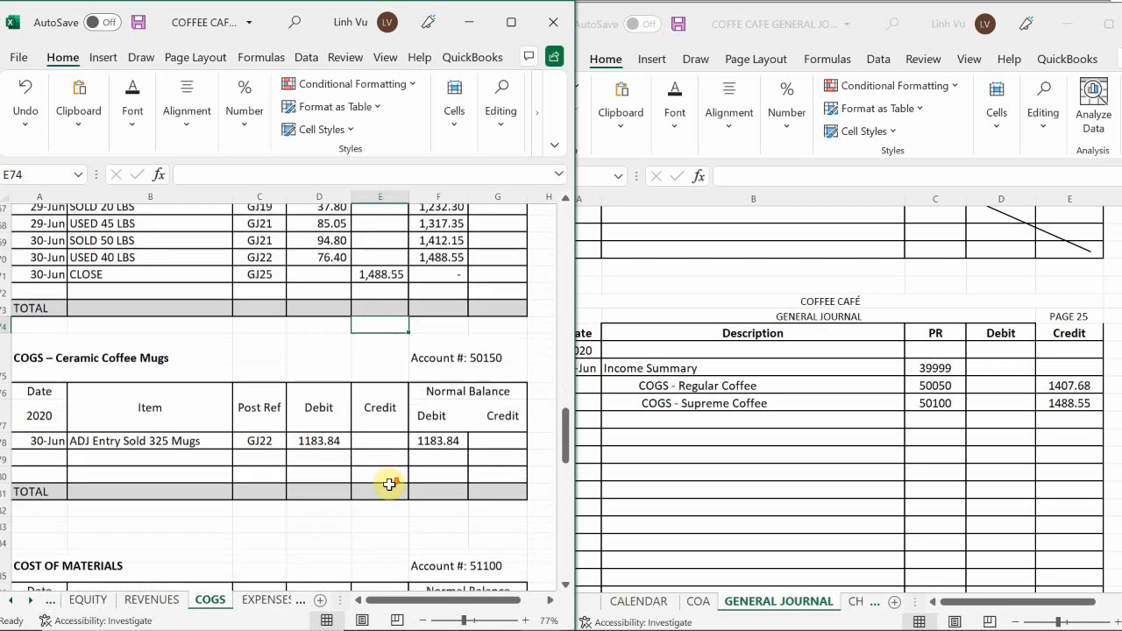
{"action": "scroll", "coordinate": [389, 484], "scroll_direction": "down", "scroll_amount": 1}
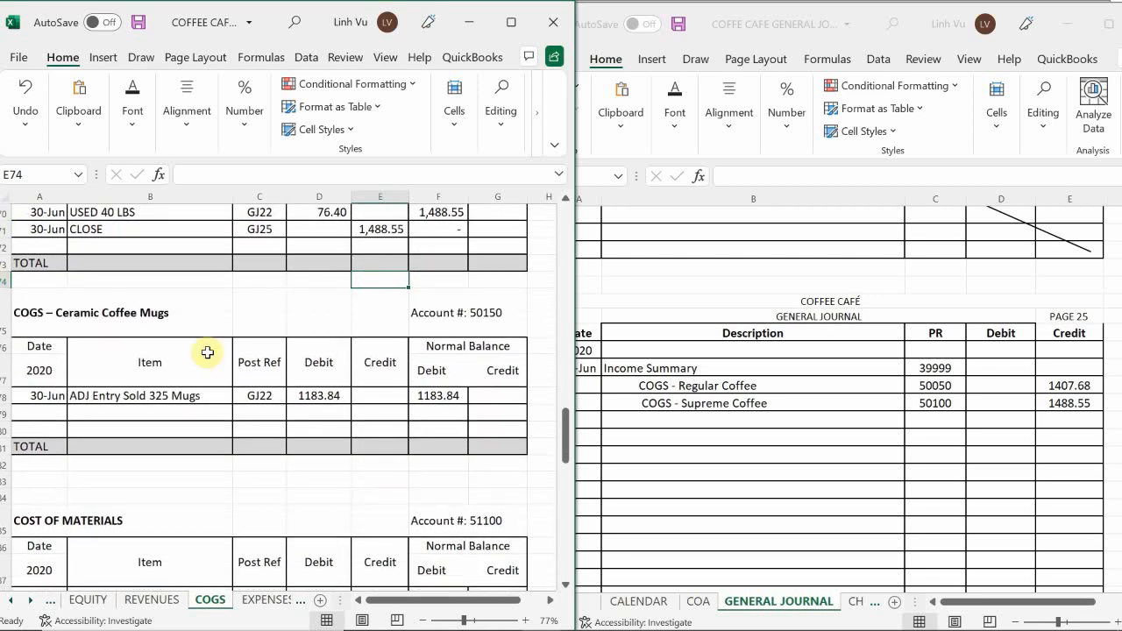
{"action": "scroll", "coordinate": [208, 352], "scroll_direction": "up", "scroll_amount": 1}
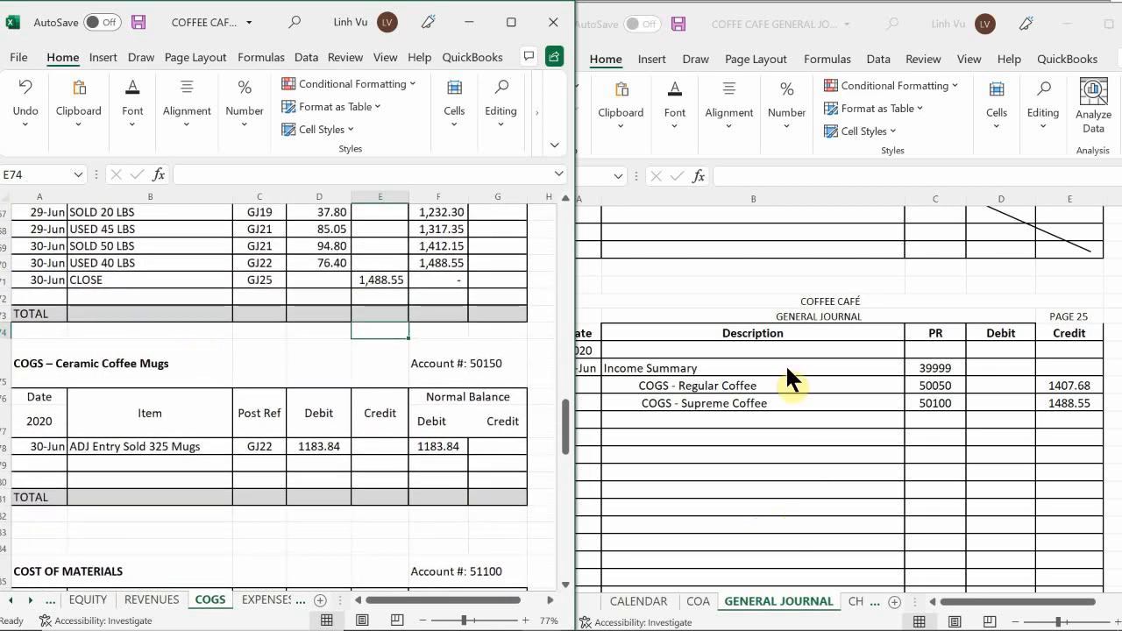
{"action": "double_click", "coordinate": [626, 422]}
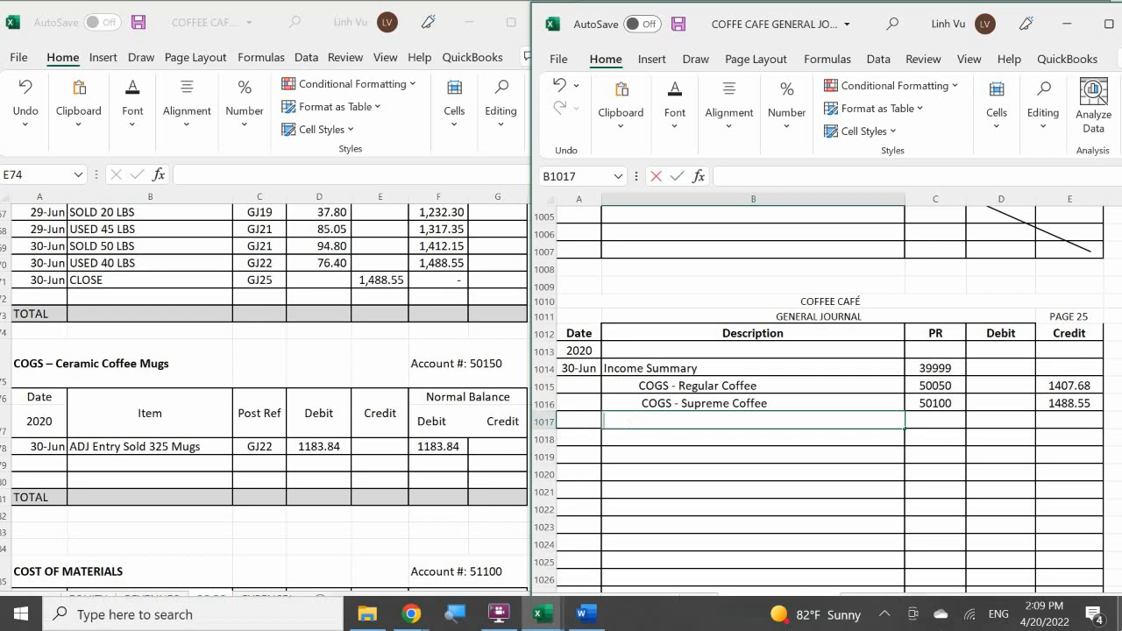
{"action": "type", "text": "C"}
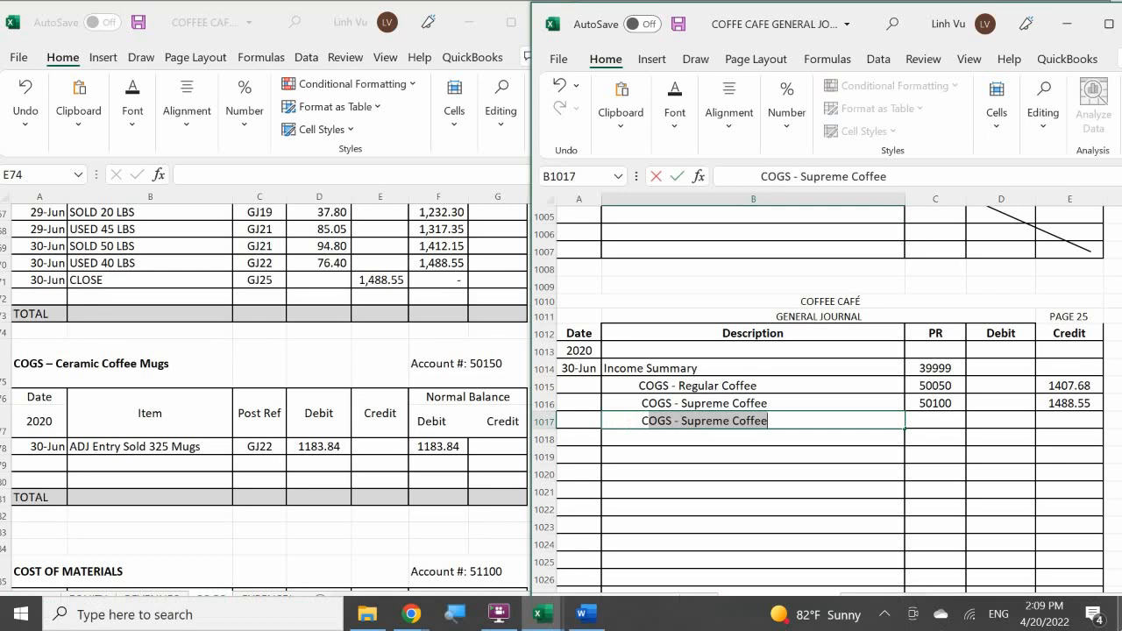
{"action": "type", "text": "OGS - Ceramic Co"}
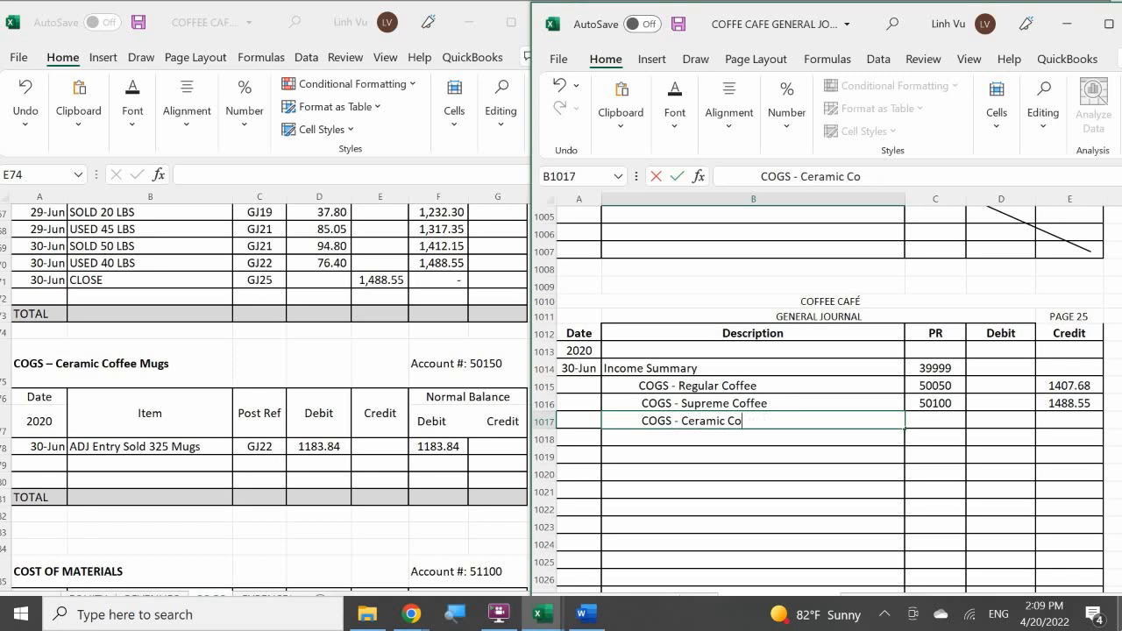
{"action": "type", "text": "ffee Mug"}
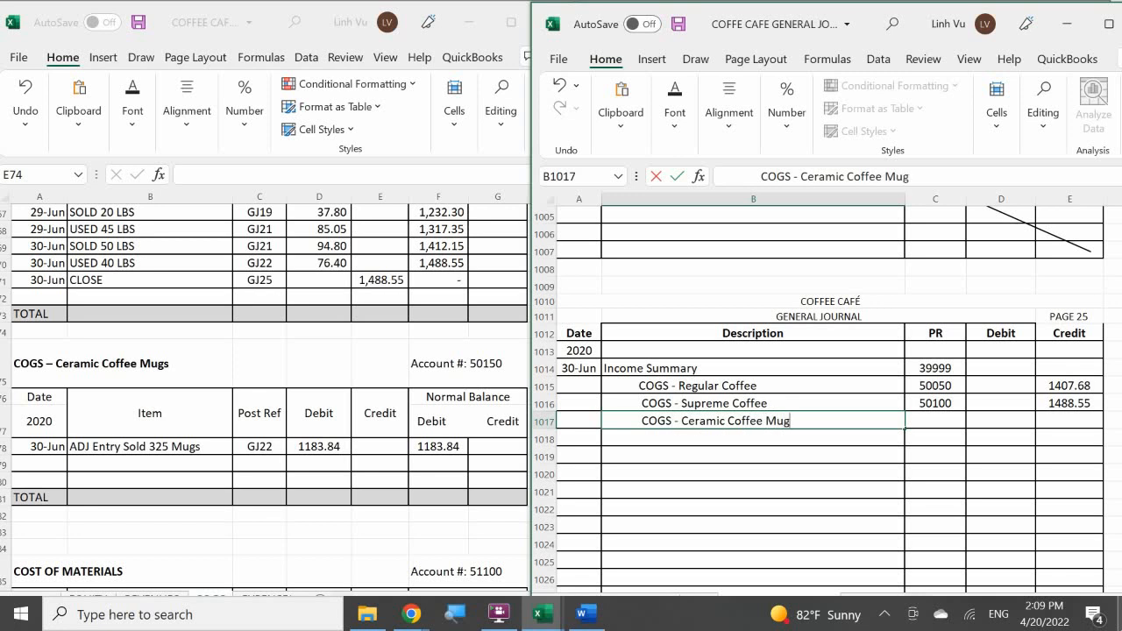
{"action": "type", "text": "s"}
{"action": "key", "text": "Tab"}
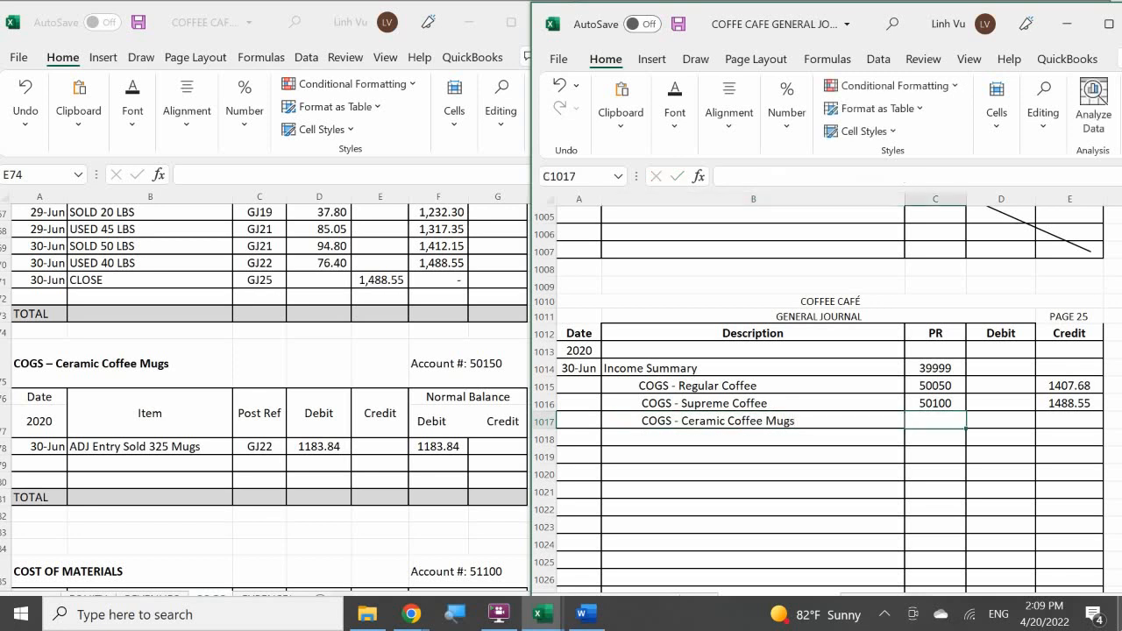
Give the COGS - Ceramic Coffee Mugs journal line the posting reference 50150 and a credit of 1183.84.
{"action": "type", "text": "501"}
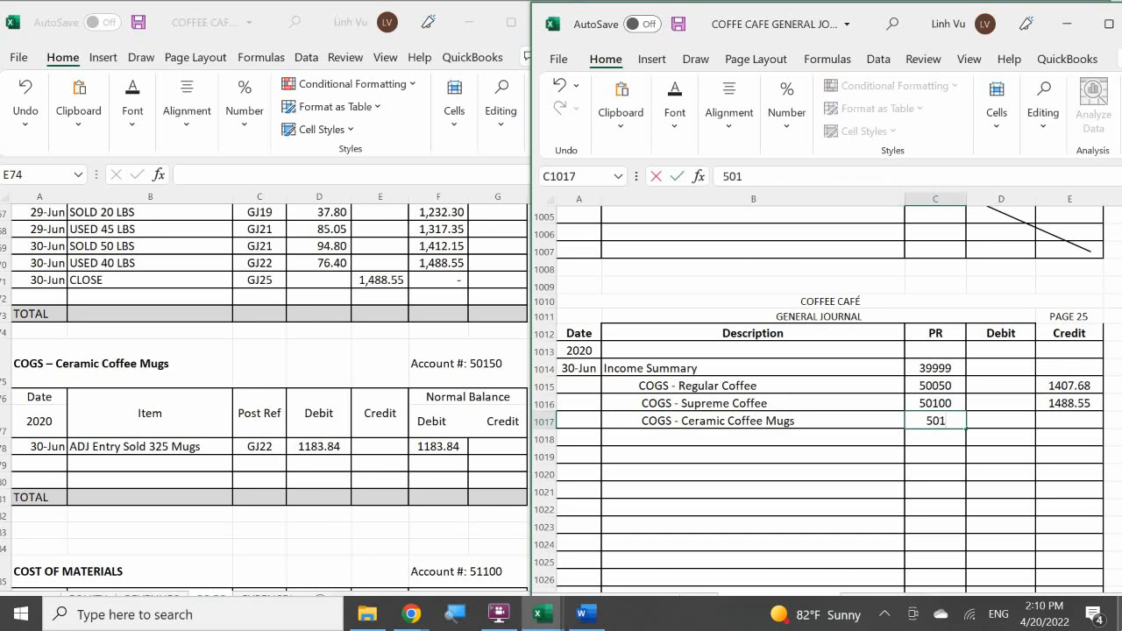
{"action": "type", "text": "50"}
{"action": "key", "text": "Tab"}
{"action": "key", "text": "Tab"}
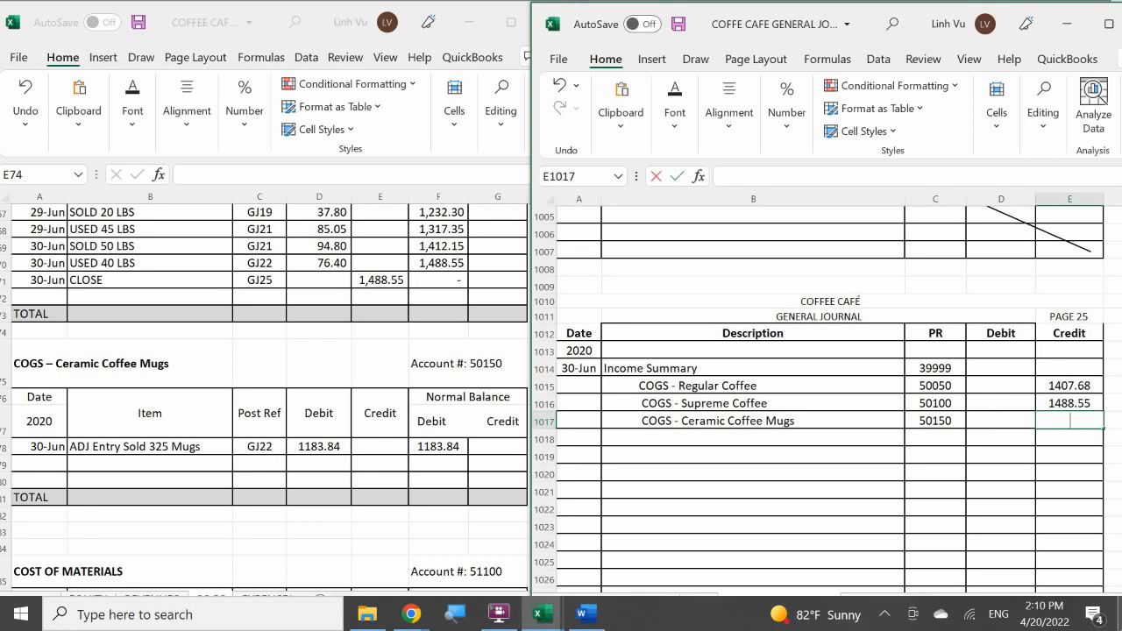
{"action": "type", "text": "1183.8"}
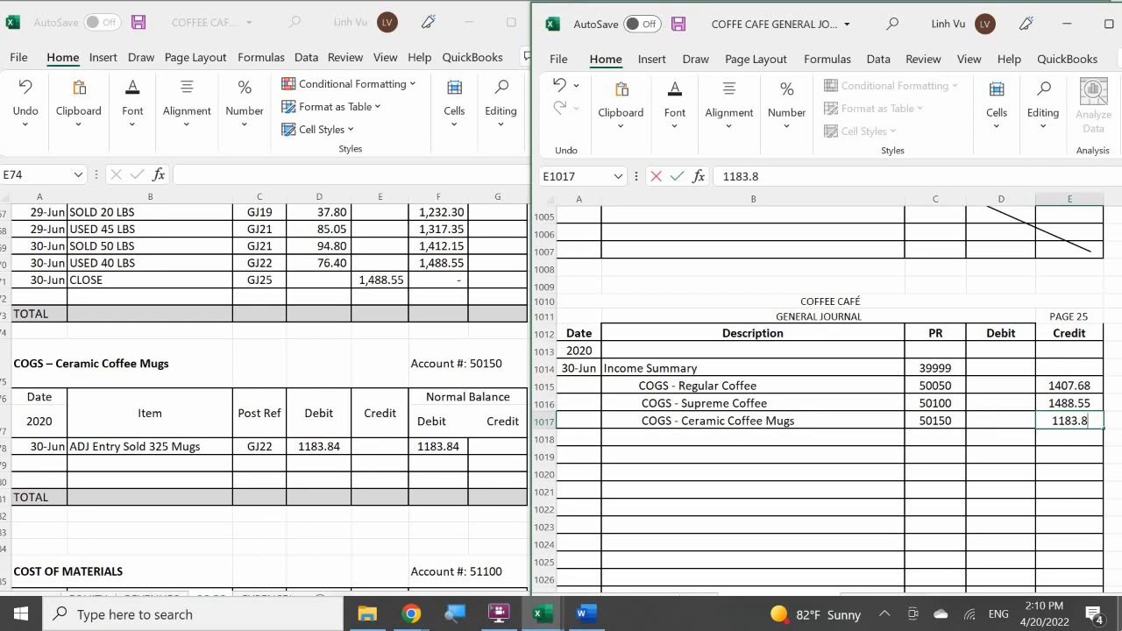
{"action": "type", "text": "4"}
{"action": "key", "text": "Return"}
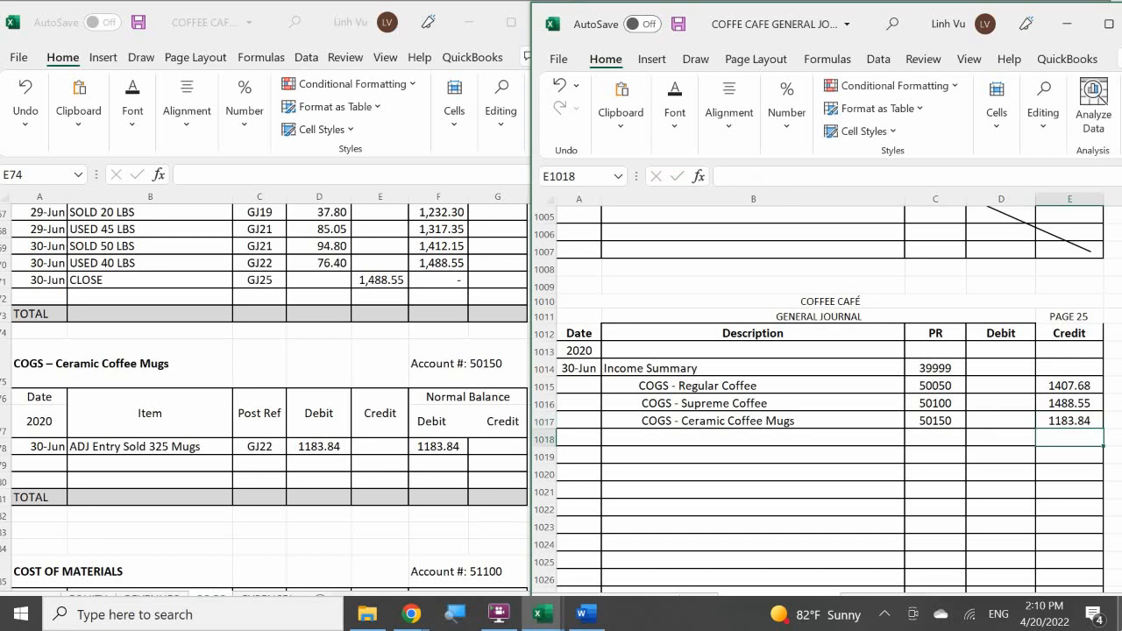
Add a 6/30 row described CLOSE below the adjusting entry in the COGS – Ceramic Coffee Mugs account.
{"action": "left_click", "coordinate": [37, 463]}
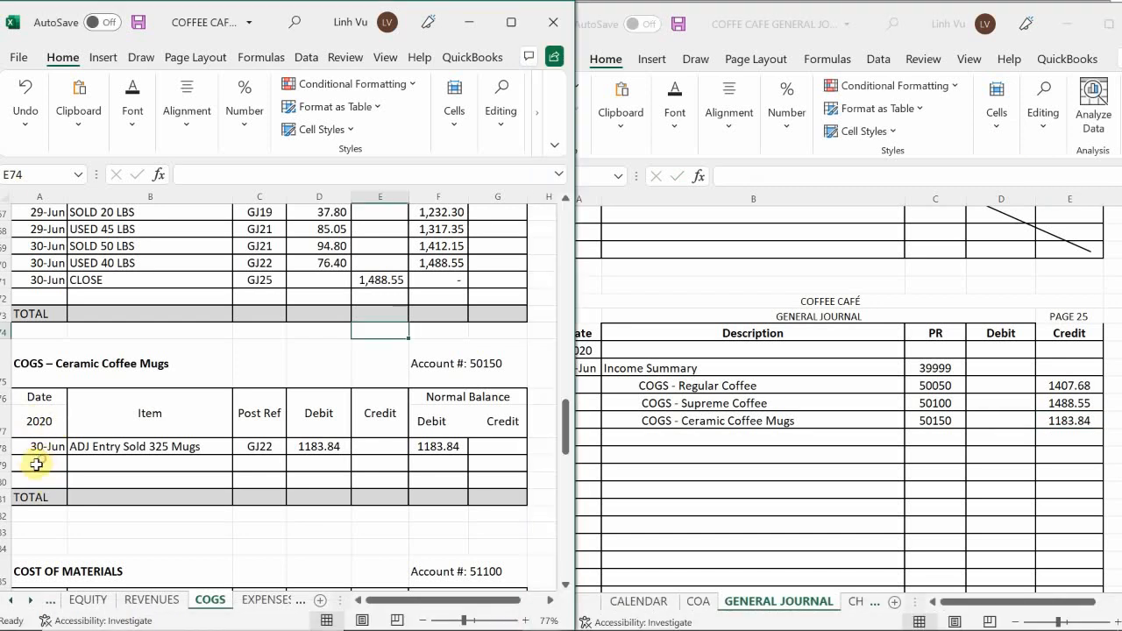
{"action": "left_click", "coordinate": [37, 463]}
{"action": "type", "text": "6/30"}
{"action": "key", "text": "Return"}
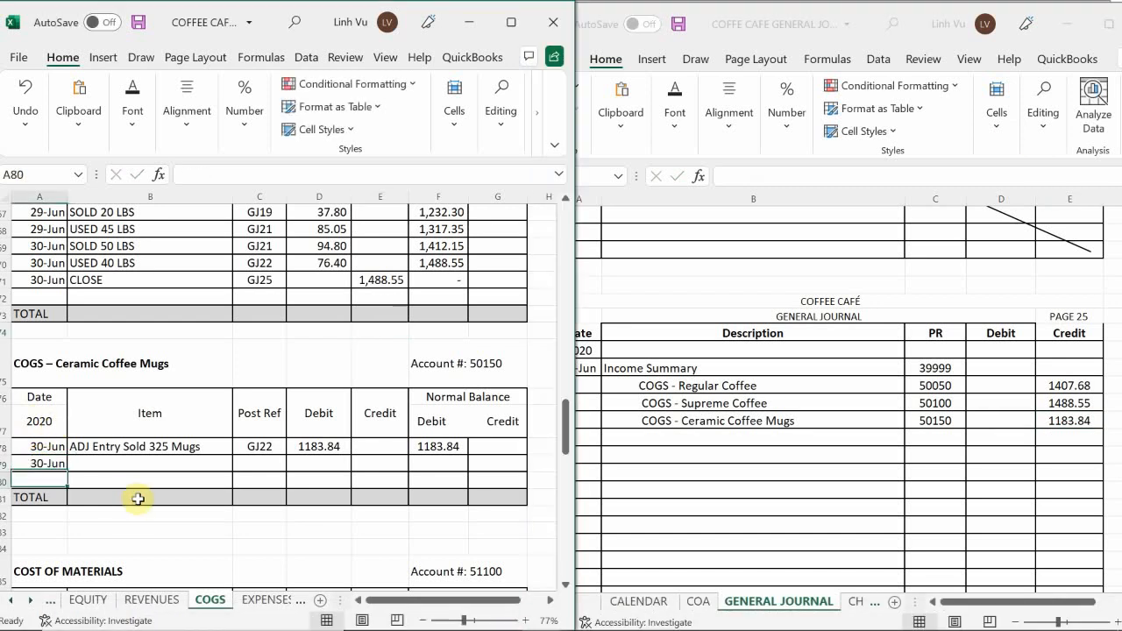
{"action": "key", "text": "Right"}
{"action": "key", "text": "Up"}
{"action": "type", "text": "CLO"}
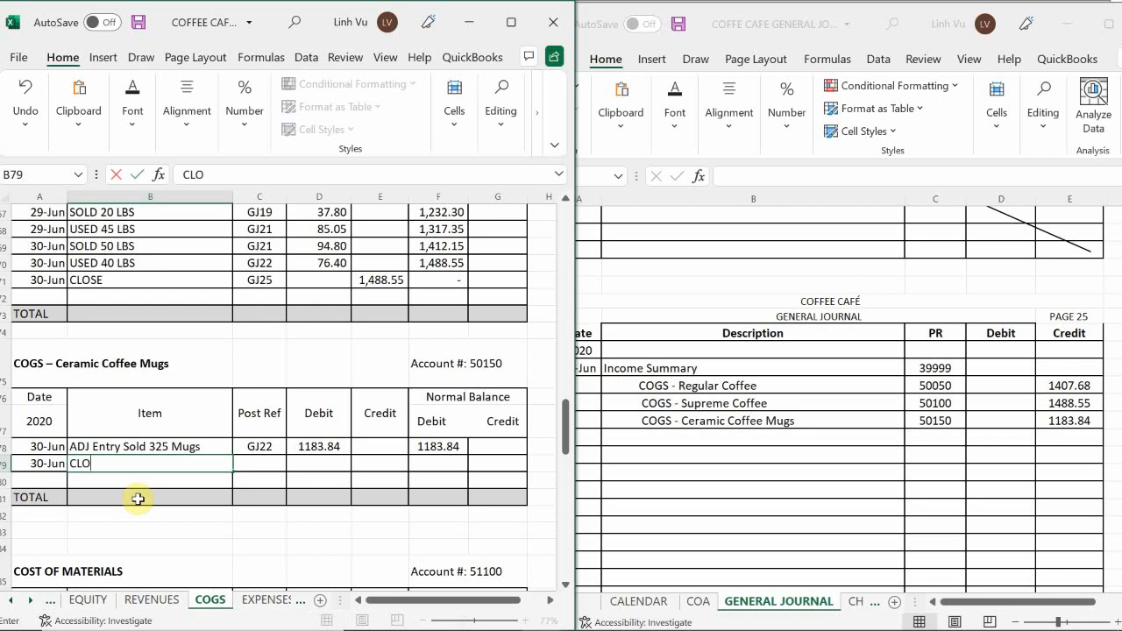
{"action": "type", "text": "SE"}
{"action": "key", "text": "Tab"}
{"action": "type", "text": "GK"}
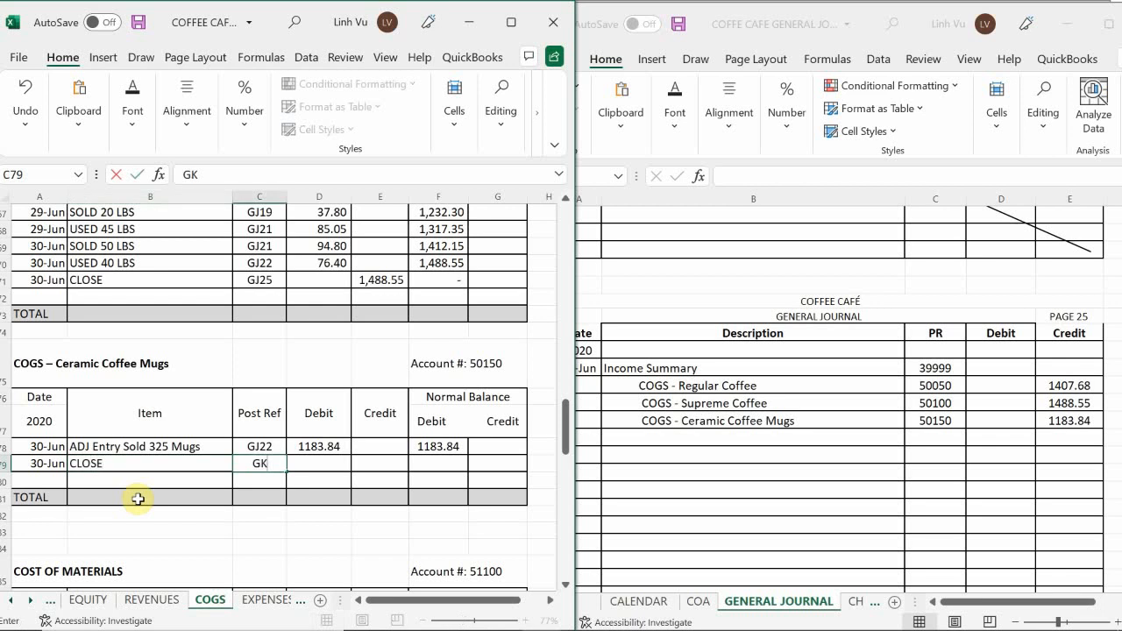
{"action": "key", "text": "BackSpace"}
{"action": "type", "text": "J24"}
{"action": "key", "text": "Return"}
{"action": "key", "text": "Up"}
Enter GJ25 as the posting reference of the CLOSE row in the COGS – Ceramic Coffee Mugs account.
{"action": "type", "text": "GK"}
{"action": "key", "text": "BackSpace"}
{"action": "type", "text": "J25"}
{"action": "key", "text": "Return"}
Enter a credit of 1183.84 in the CLOSE row of the COGS – Ceramic Coffee Mugs account.
{"action": "key", "text": "Right"}
{"action": "key", "text": "Up"}
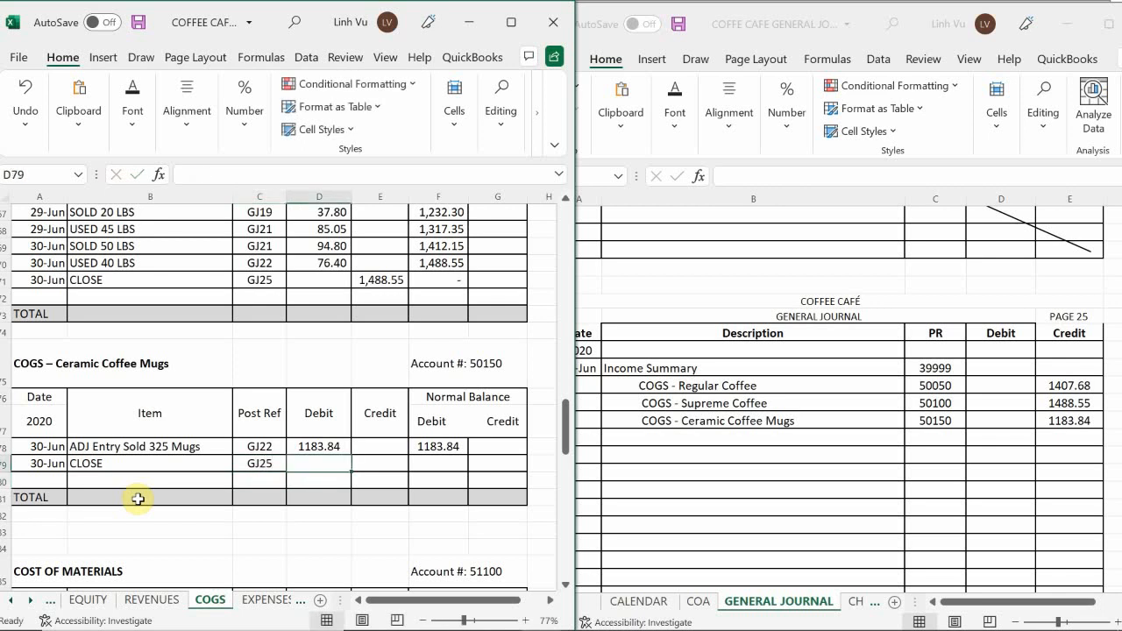
{"action": "key", "text": "Right"}
{"action": "type", "text": "118"}
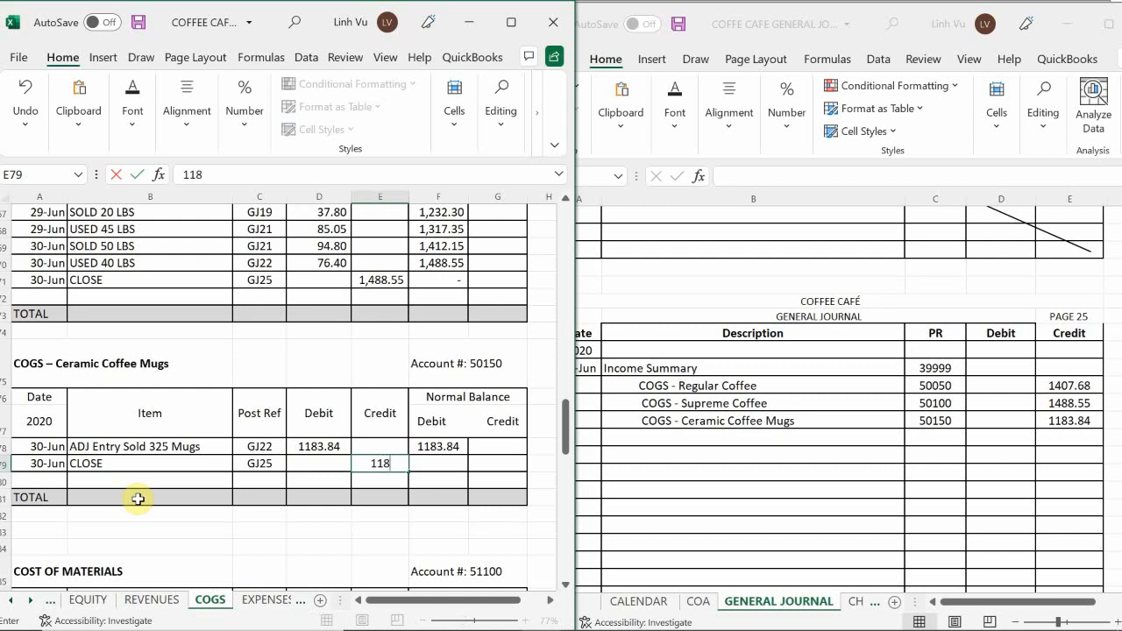
{"action": "type", "text": "3.84"}
{"action": "key", "text": "Return"}
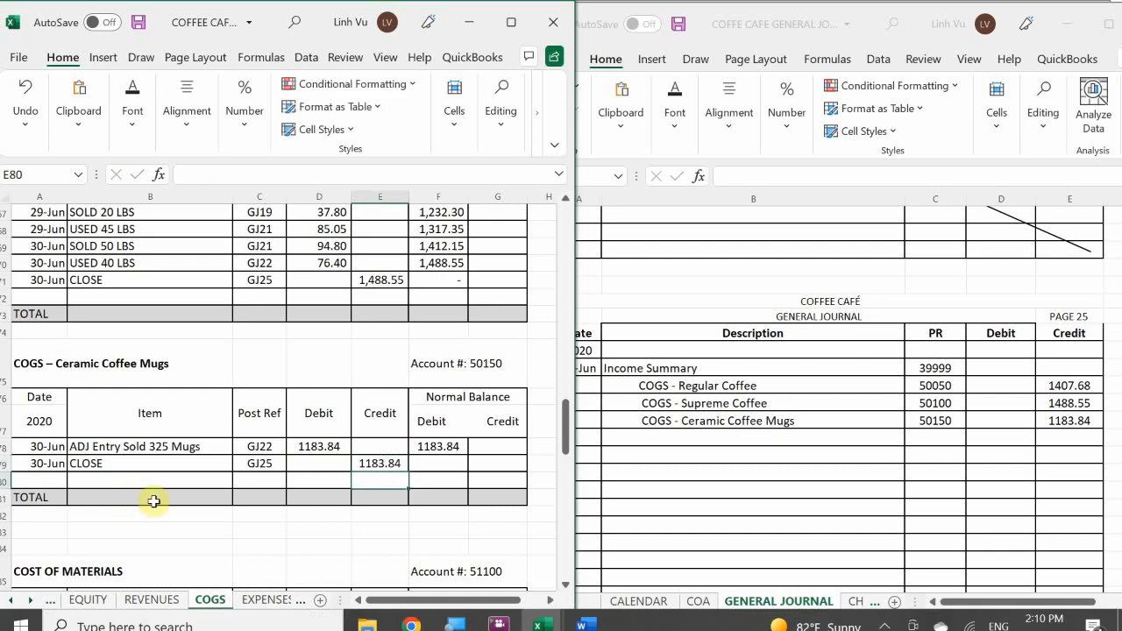
Extend the debit balance formula from the mugs adjusting entry down to the Ceramic Coffee Mugs CLOSE row.
{"action": "left_click", "coordinate": [431, 447]}
{"action": "left_click", "coordinate": [452, 462]}
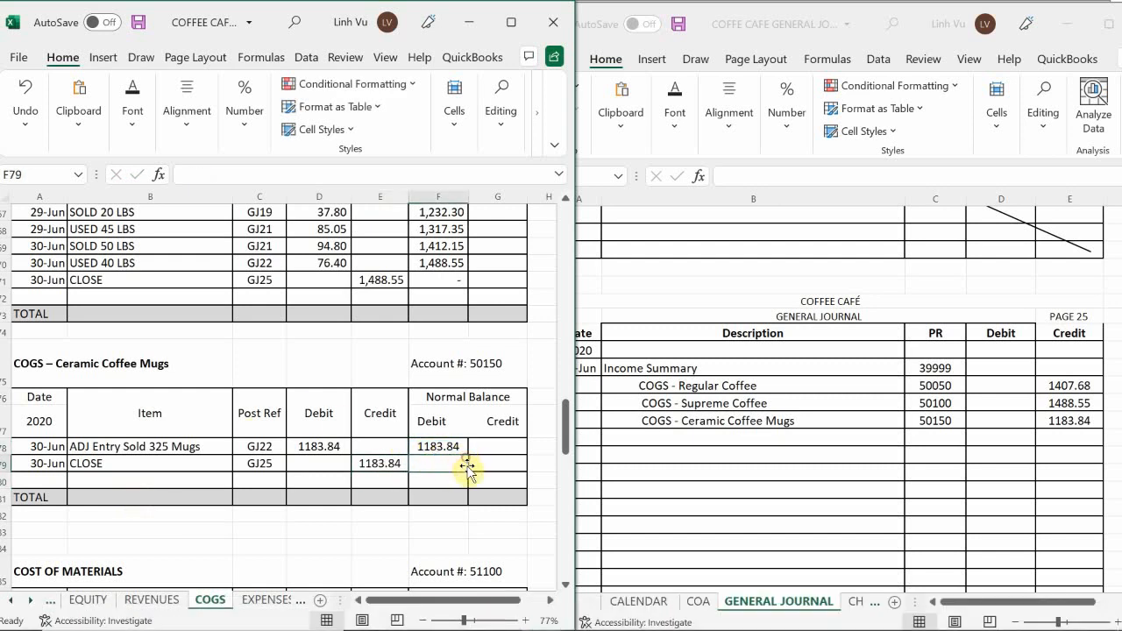
{"action": "left_click", "coordinate": [459, 448]}
{"action": "left_click_drag", "start_coordinate": [468, 455], "coordinate": [469, 471]}
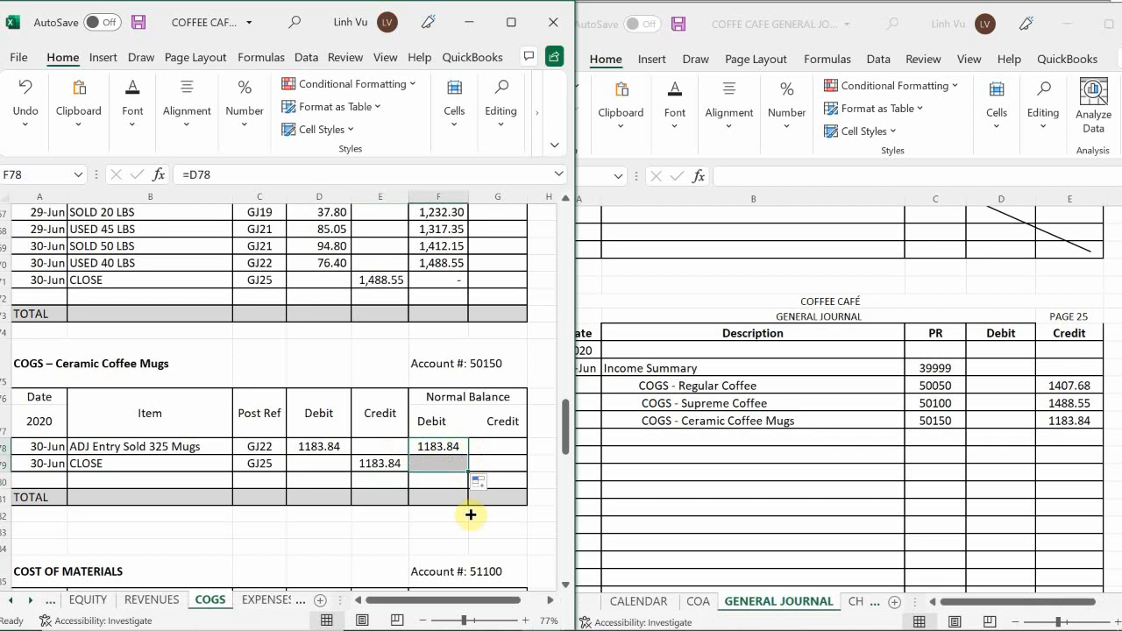
{"action": "mouse_move", "coordinate": [447, 617]}
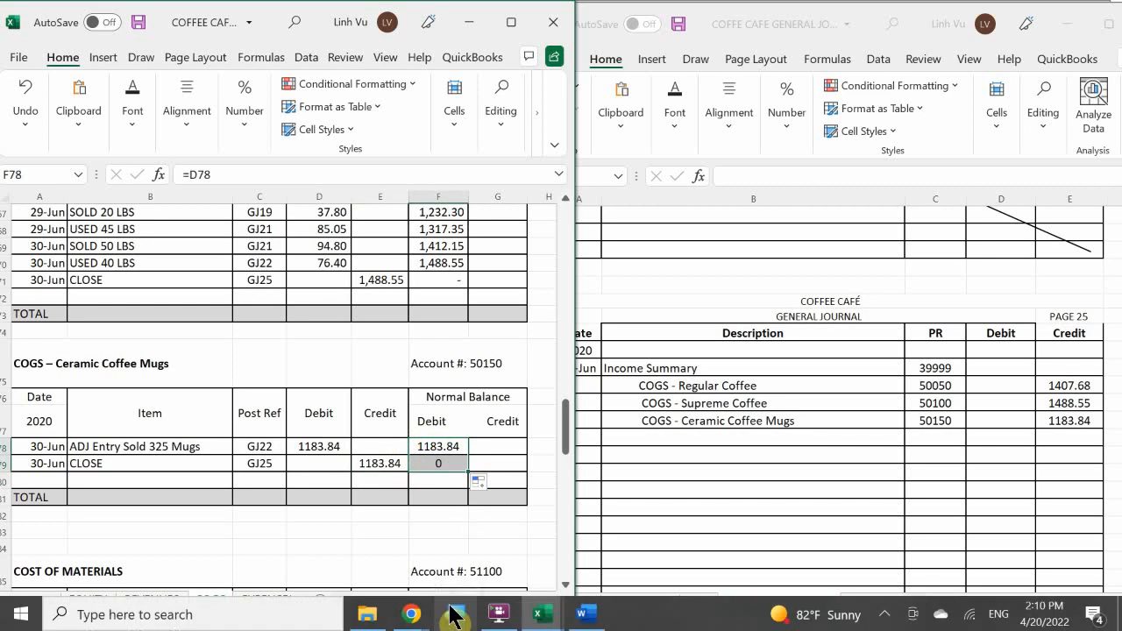
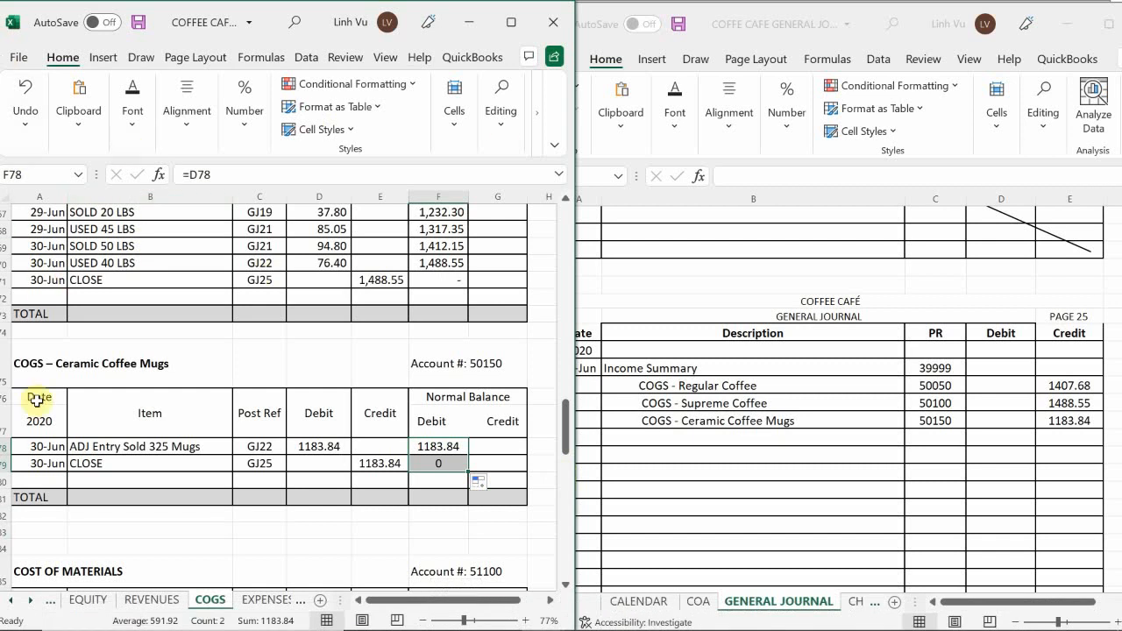
Add a COM - Medium Coffee Cups line below COGS - Ceramic Coffee Mugs in the page 25 general journal entry.
{"action": "left_click", "coordinate": [204, 461]}
{"action": "scroll", "coordinate": [204, 461], "scroll_direction": "down", "scroll_amount": 5}
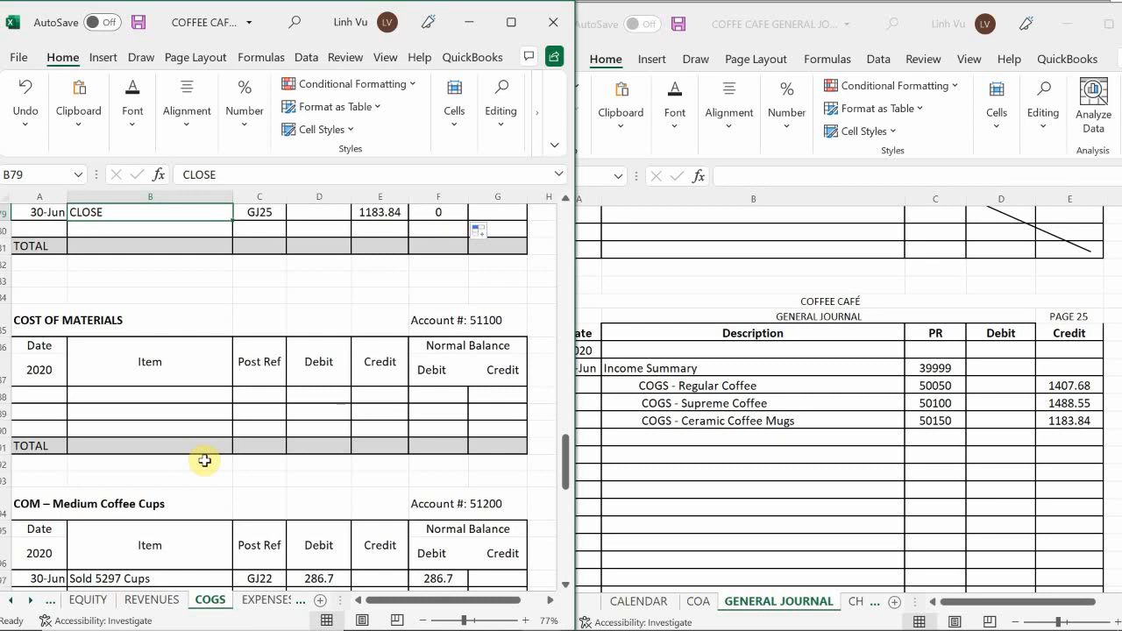
{"action": "scroll", "coordinate": [258, 406], "scroll_direction": "down", "scroll_amount": 7}
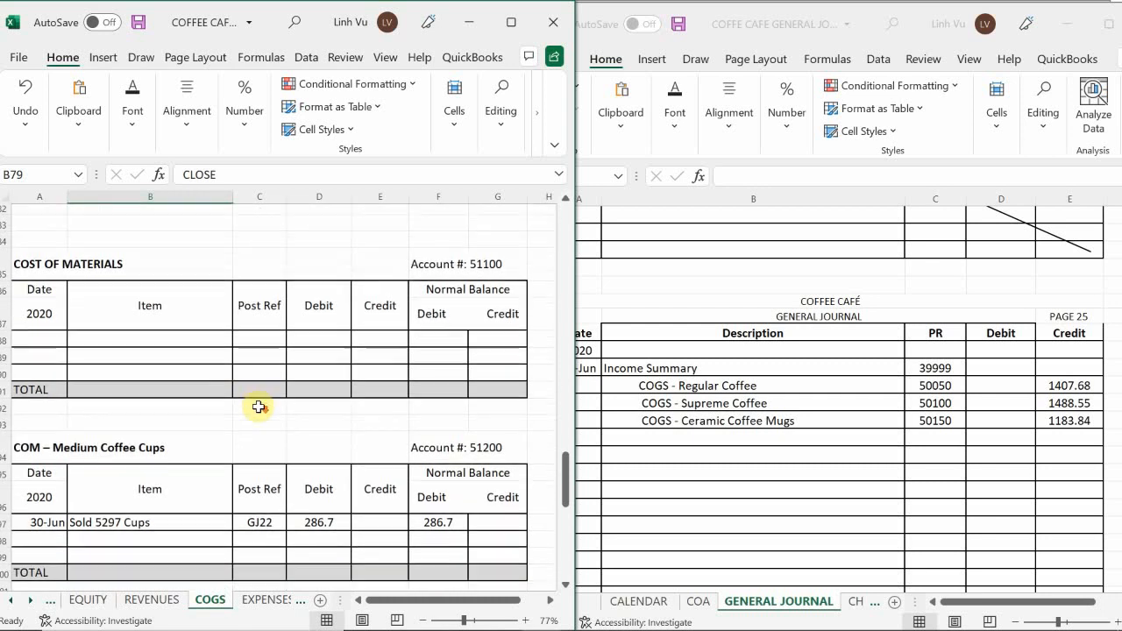
{"action": "scroll", "coordinate": [258, 406], "scroll_direction": "up", "scroll_amount": 1}
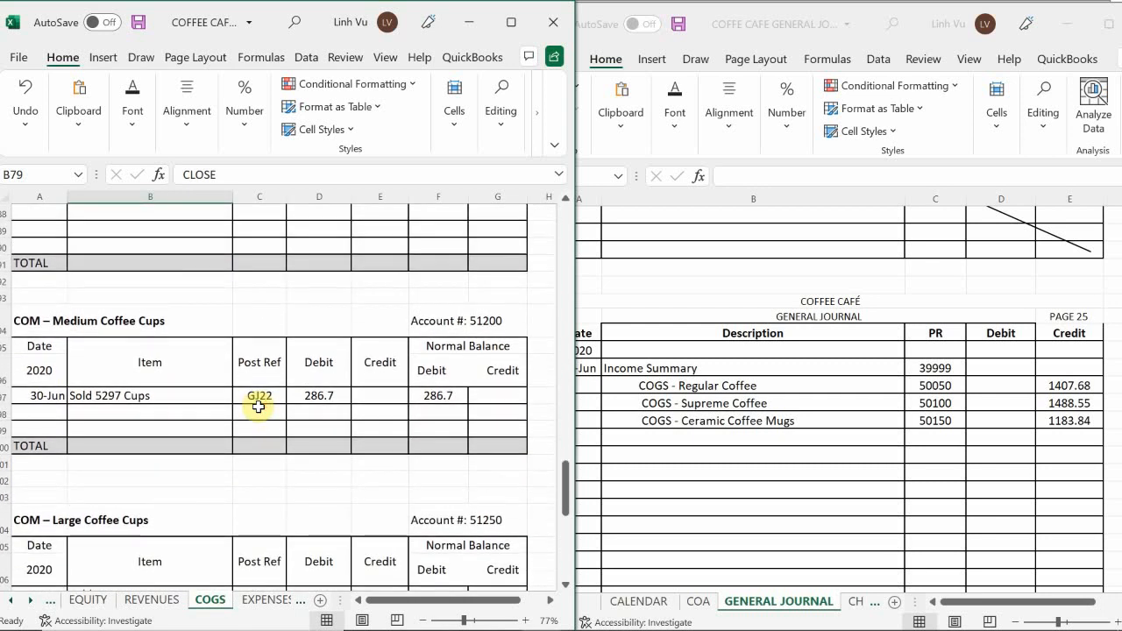
{"action": "left_click", "coordinate": [639, 435]}
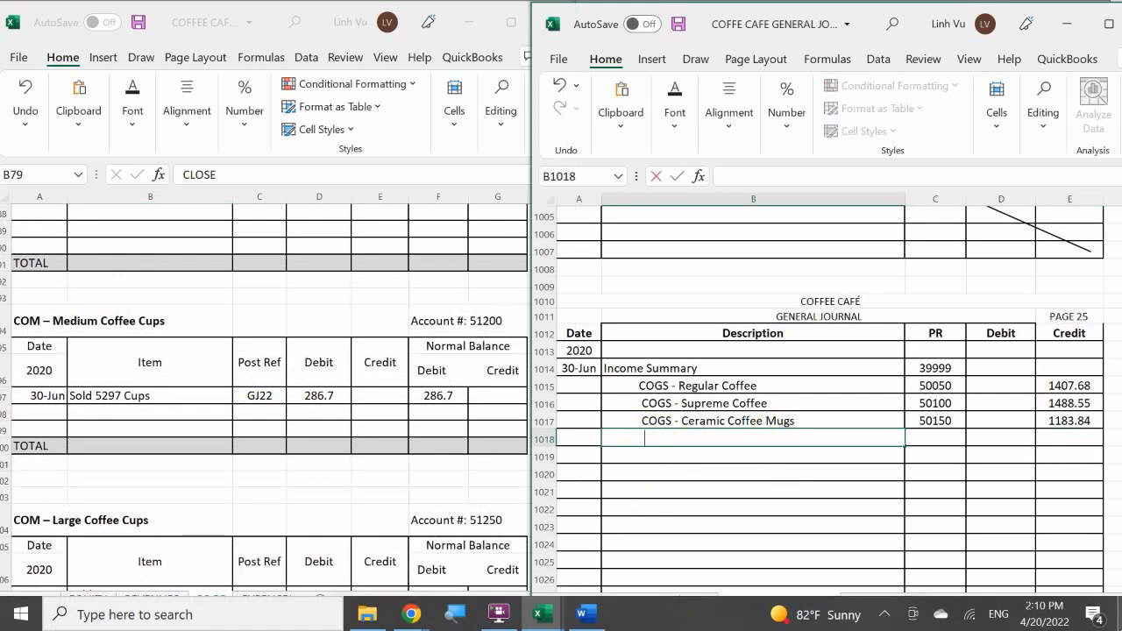
{"action": "type", "text": "COM - Medium Co"}
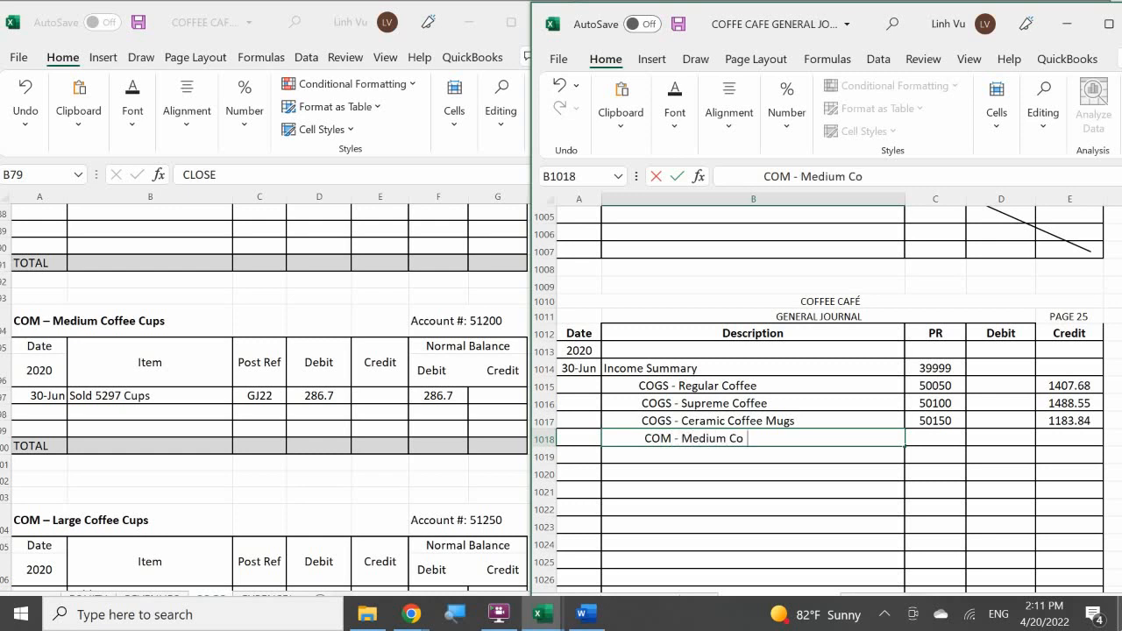
{"action": "type", "text": "ffee Cups"}
{"action": "key", "text": "Tab"}
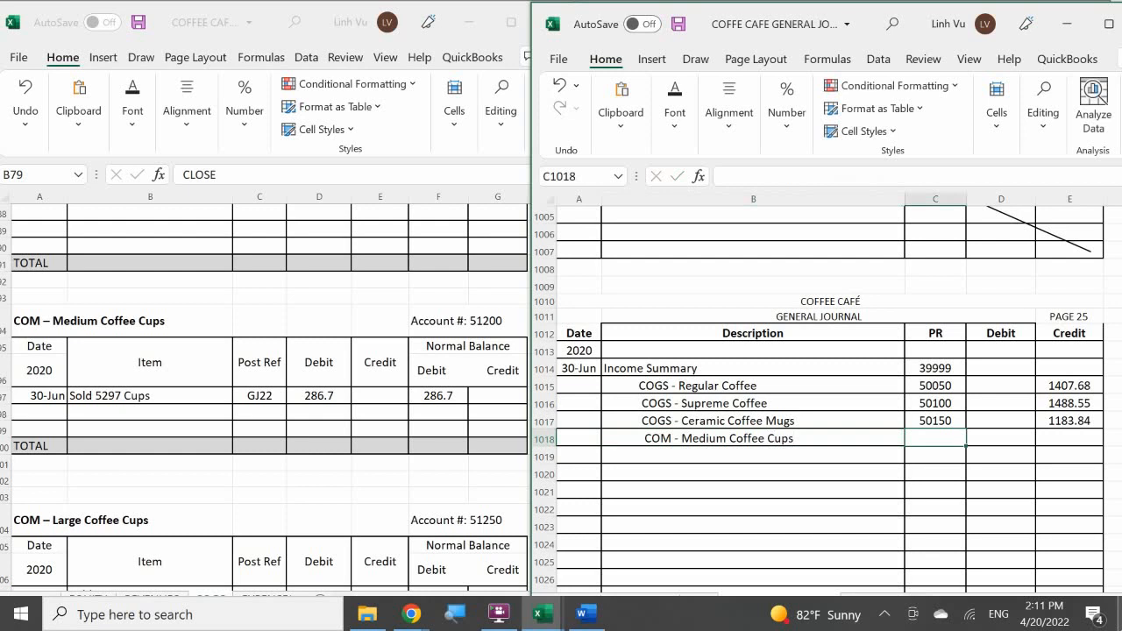
Enter posting reference 51200 and a credit of 286.70 for the COM - Medium Coffee Cups journal line.
{"action": "type", "text": "51200"}
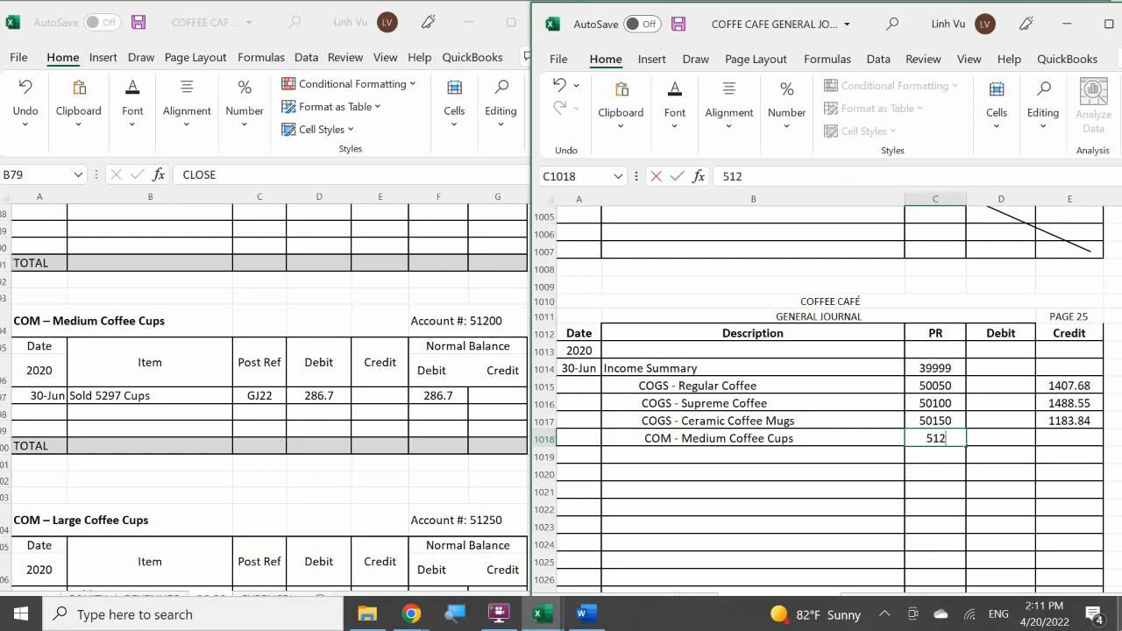
{"action": "key", "text": "Tab"}
{"action": "key", "text": "Tab"}
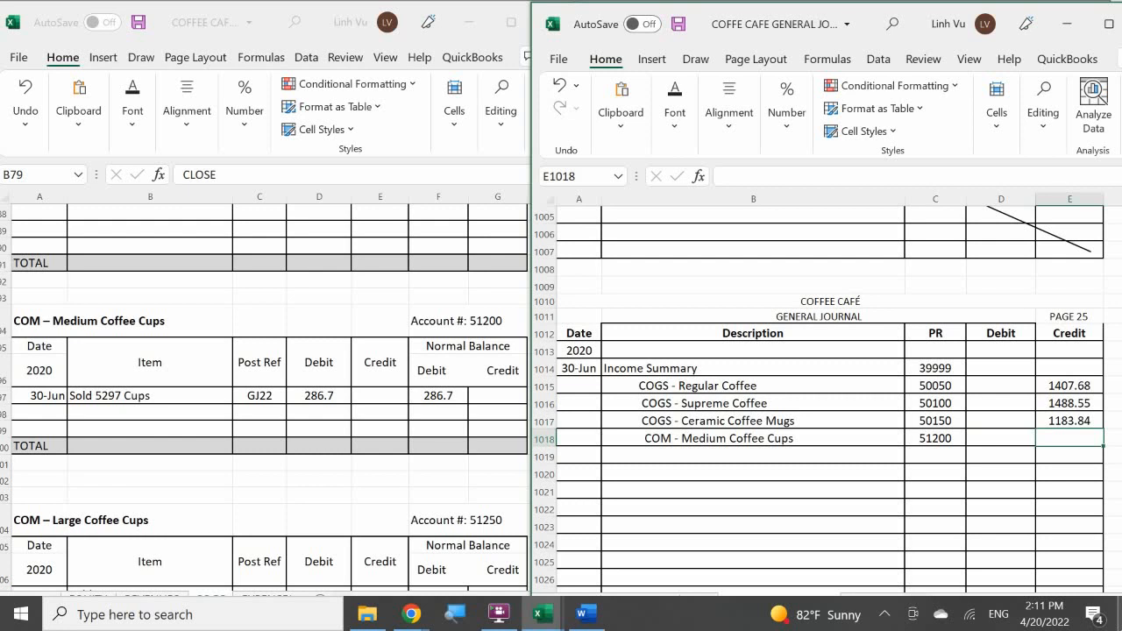
{"action": "type", "text": "286.70"}
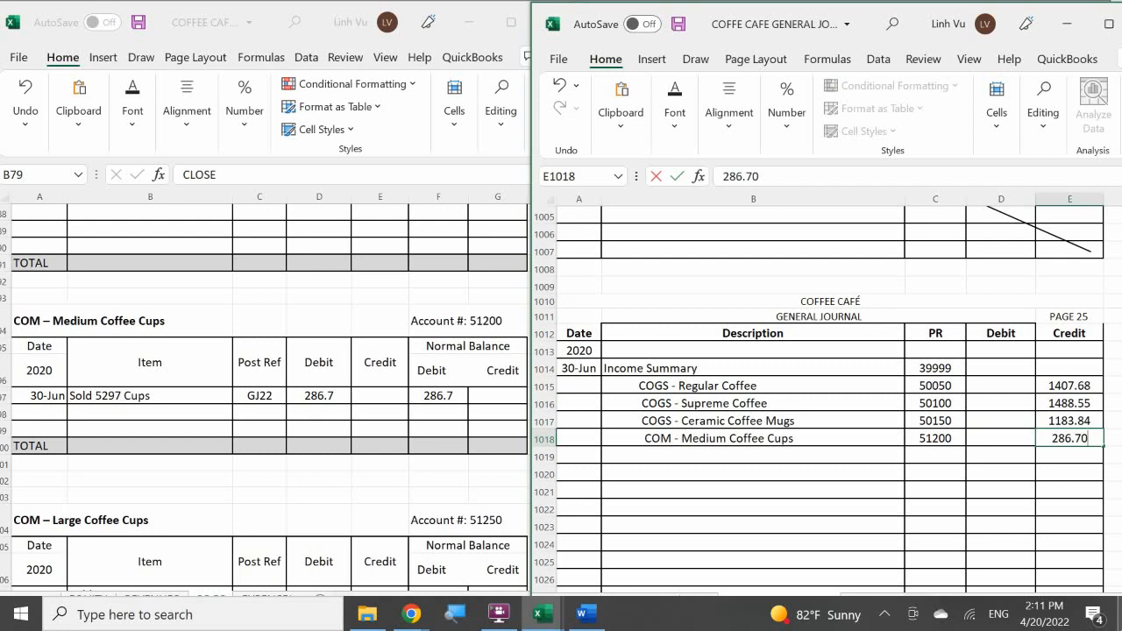
{"action": "key", "text": "Return"}
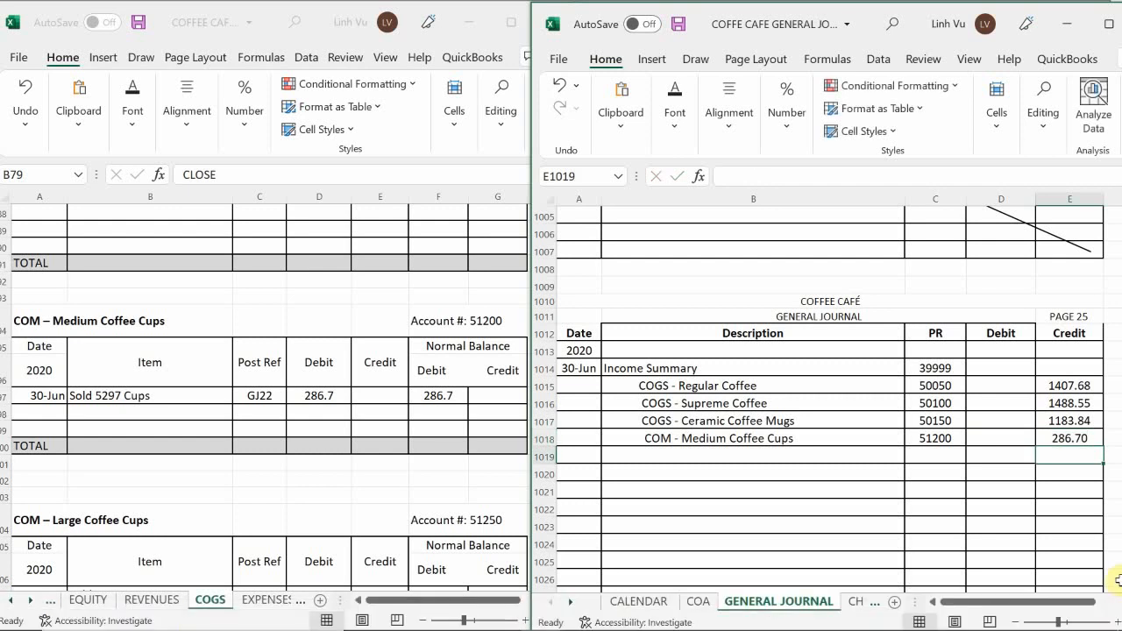
Add a 6/30 row described CLOSE below the 5297 cups entry in the COM – Medium Coffee Cups account.
{"action": "left_click", "coordinate": [41, 411]}
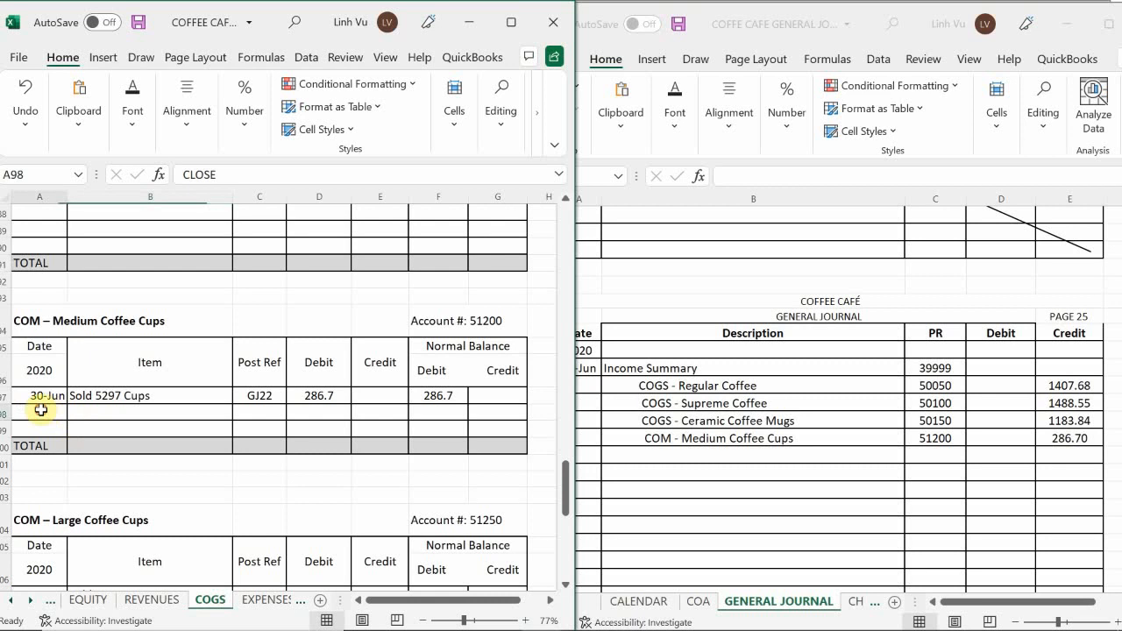
{"action": "type", "text": "6/30"}
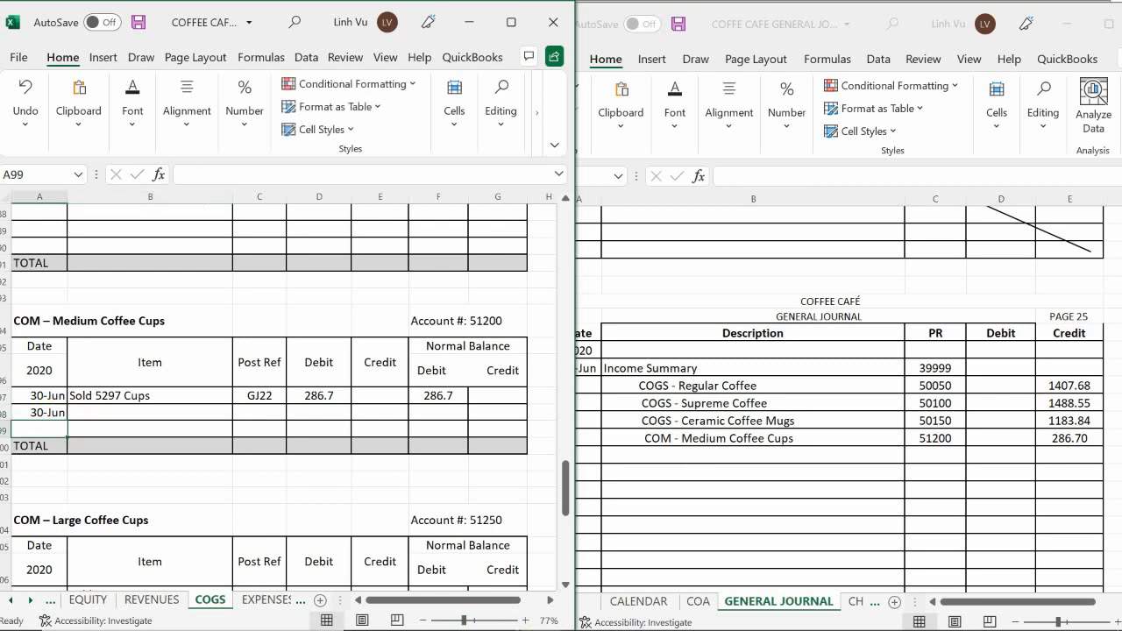
{"action": "key", "text": "Tab"}
{"action": "type", "text": "CLOSE"}
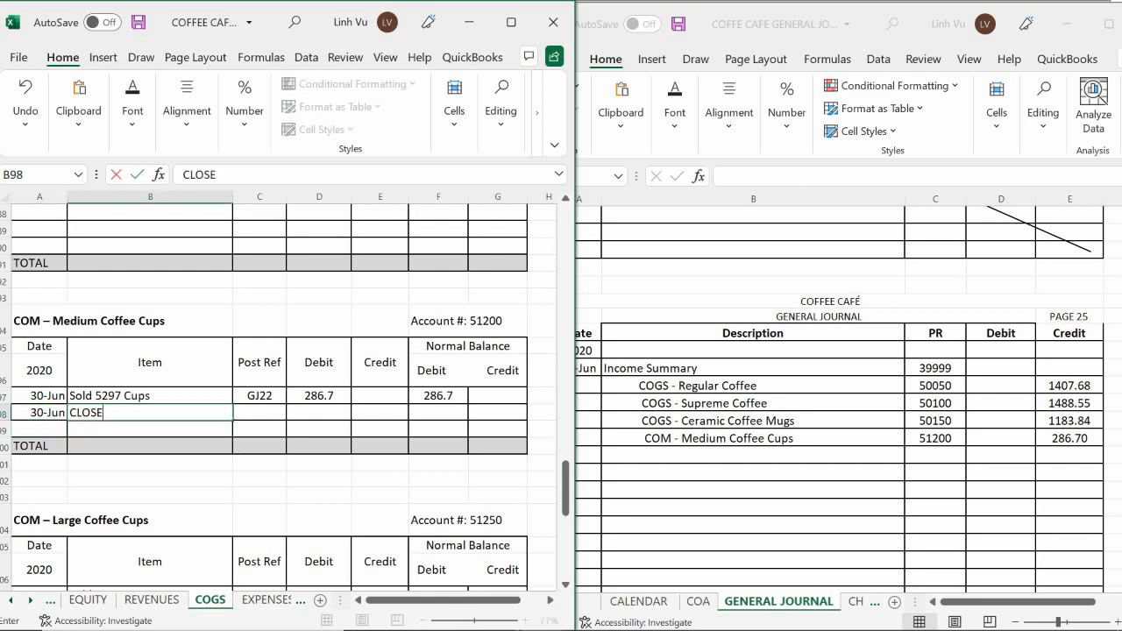
Enter posting reference GJ25 and a credit of 286.70 in the CLOSE row of the COM – Medium Coffee Cups account.
{"action": "key", "text": "Tab"}
{"action": "type", "text": "GK"}
{"action": "key", "text": "BackSpace"}
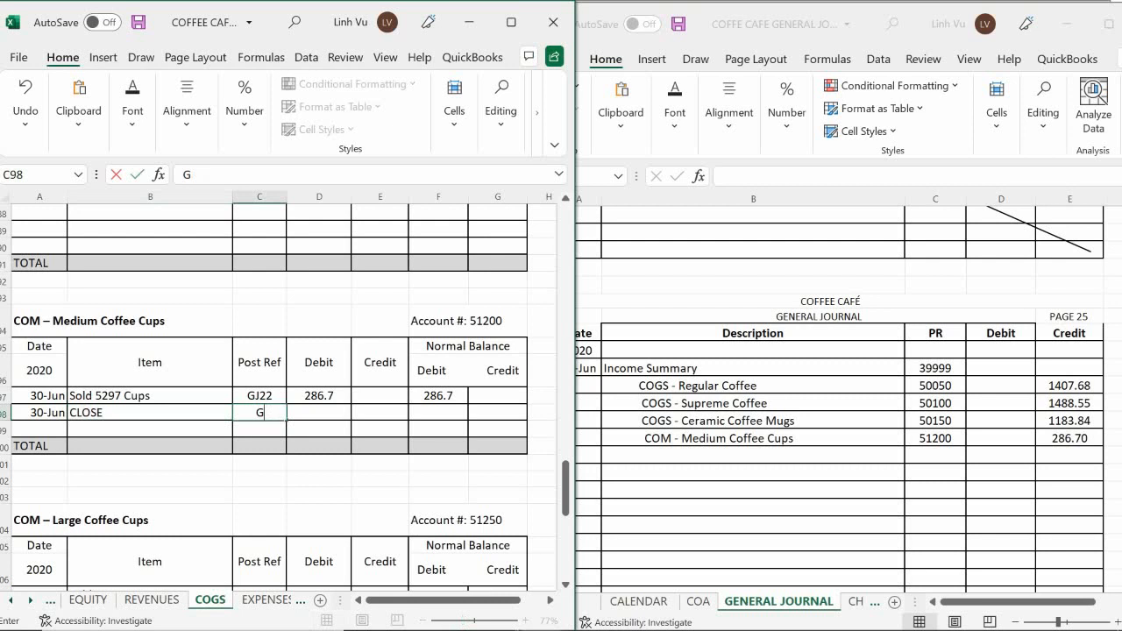
{"action": "type", "text": "J25"}
{"action": "key", "text": "Tab"}
{"action": "key", "text": "Tab"}
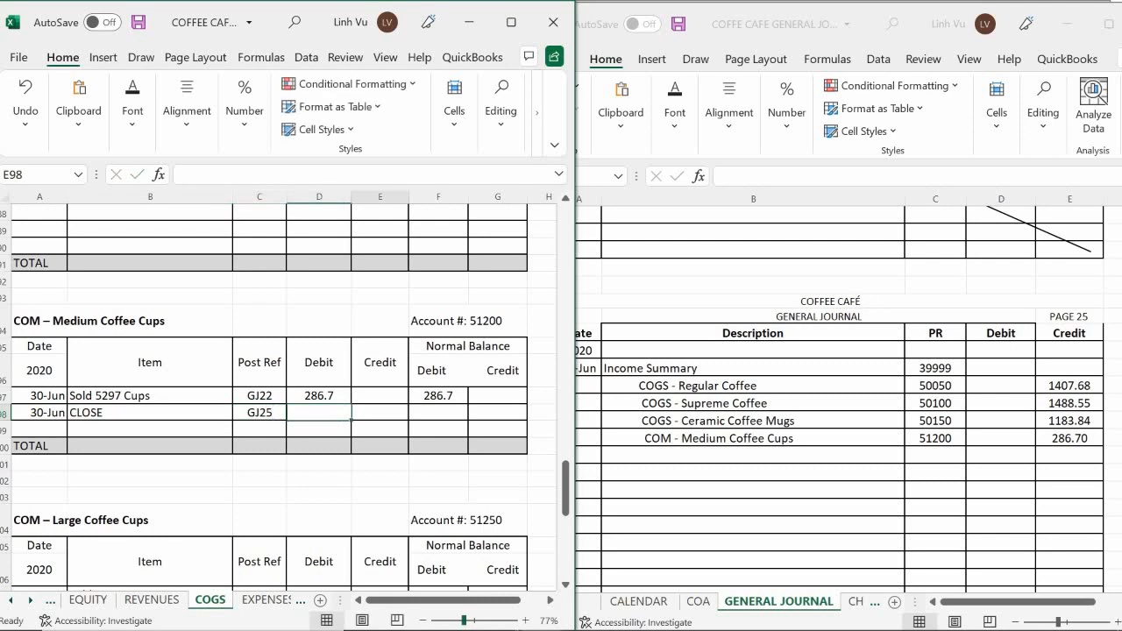
{"action": "type", "text": "286.70"}
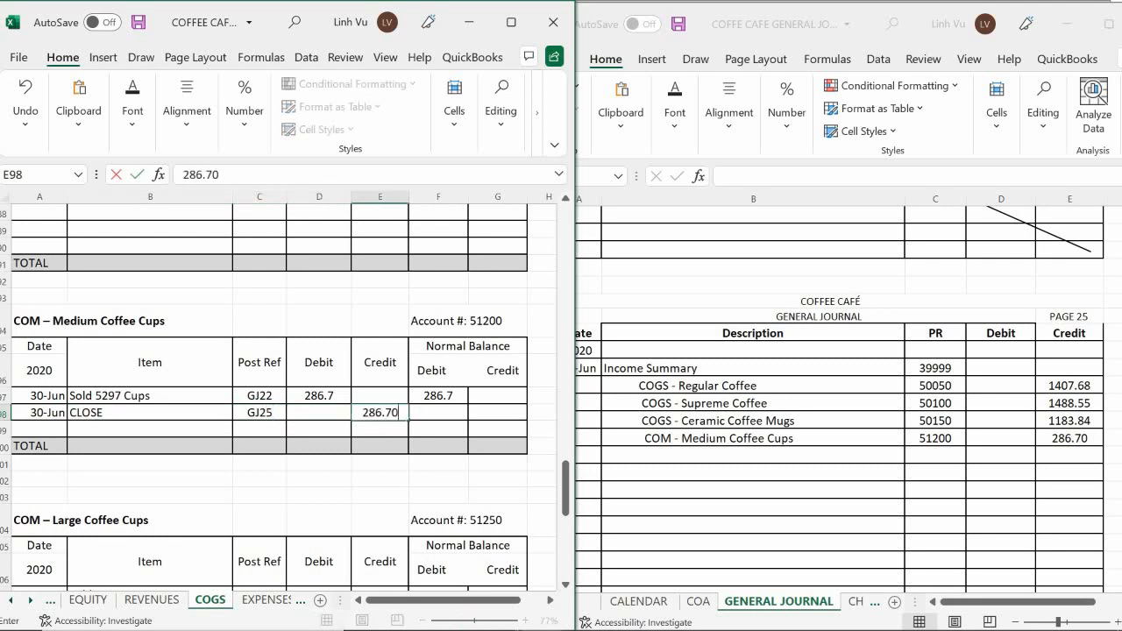
{"action": "key", "text": "Return"}
Calculate the debit balance of the Medium Coffee Cups CLOSE row with the formula =F97+D98-E98.
{"action": "key", "text": "Tab"}
{"action": "key", "text": "Up"}
{"action": "type", "text": "="}
{"action": "key", "text": "Up"}
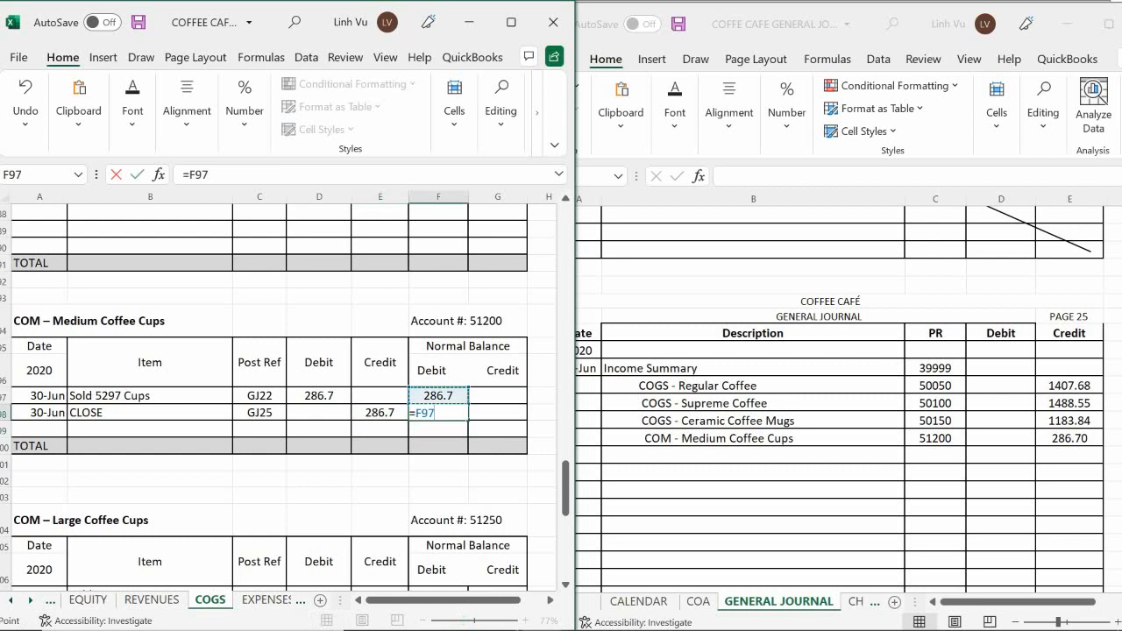
{"action": "type", "text": "+"}
{"action": "key", "text": "Left"}
{"action": "key", "text": "Left"}
{"action": "type", "text": "-"}
{"action": "key", "text": "Left"}
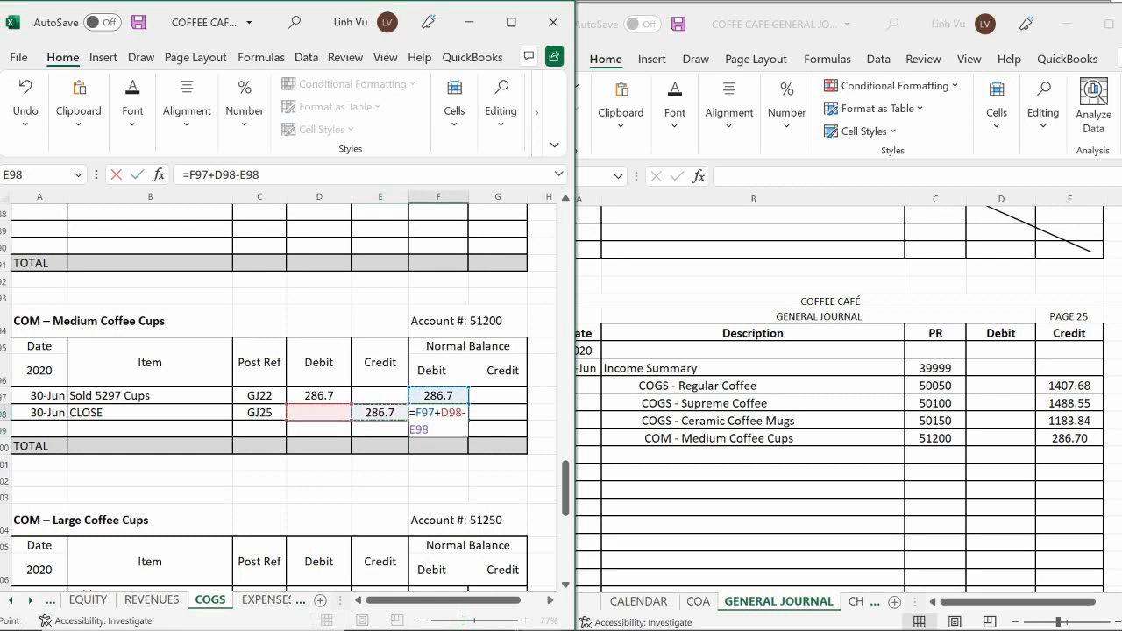
{"action": "key", "text": "Return"}
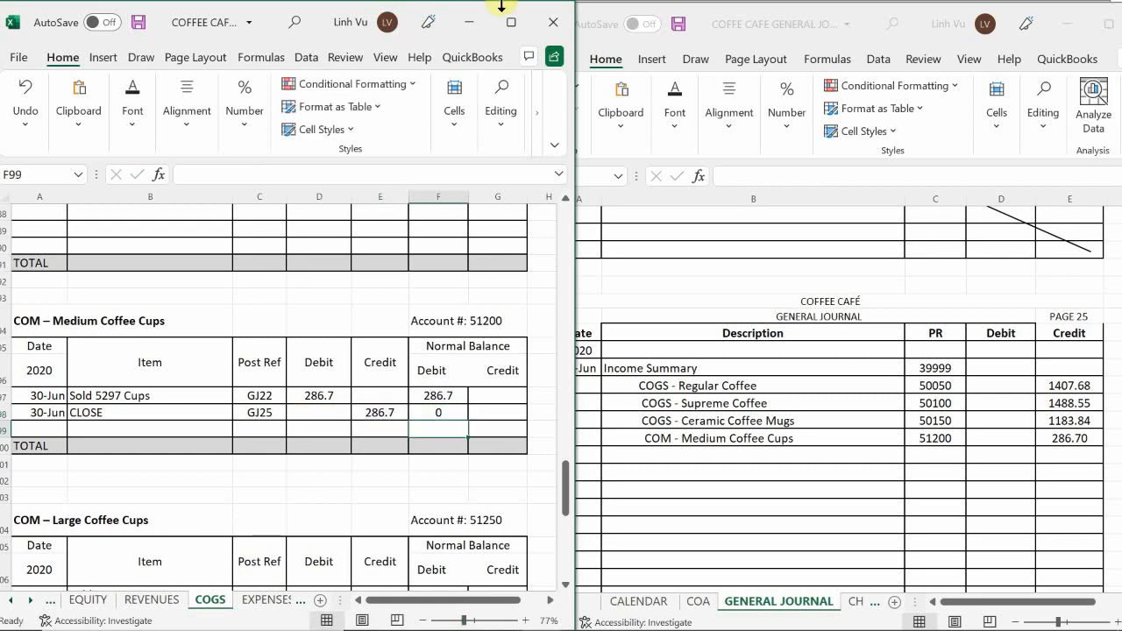
Add a COM - Large Coffee Cups line below COM - Medium Coffee Cups in the page 25 general journal entry.
{"action": "left_click", "coordinate": [265, 480]}
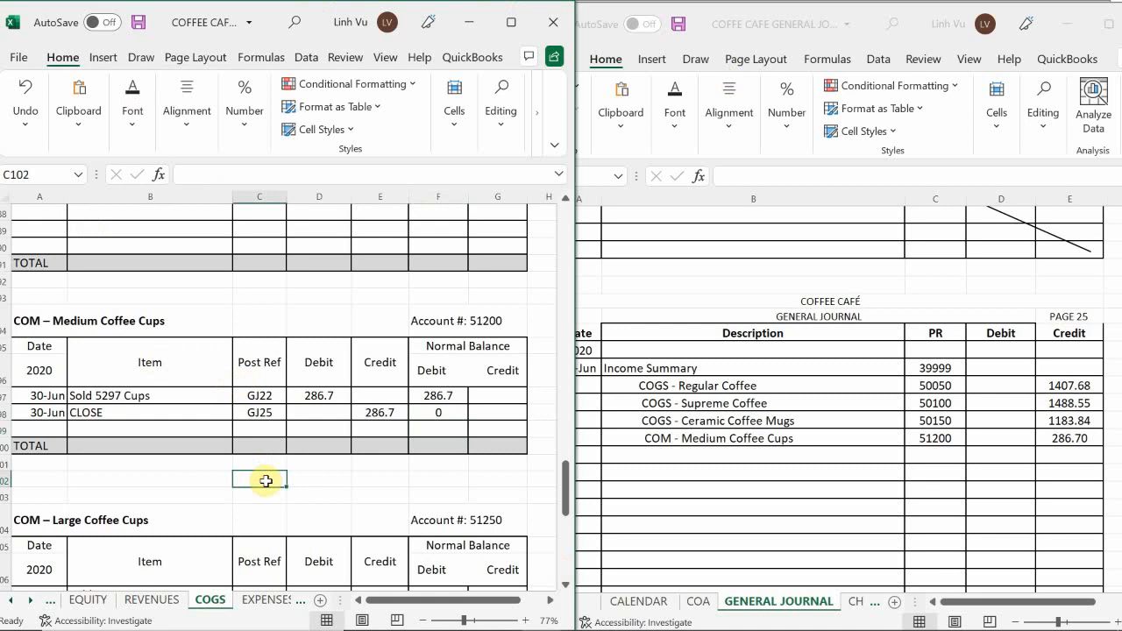
{"action": "scroll", "coordinate": [266, 481], "scroll_direction": "down", "scroll_amount": 4}
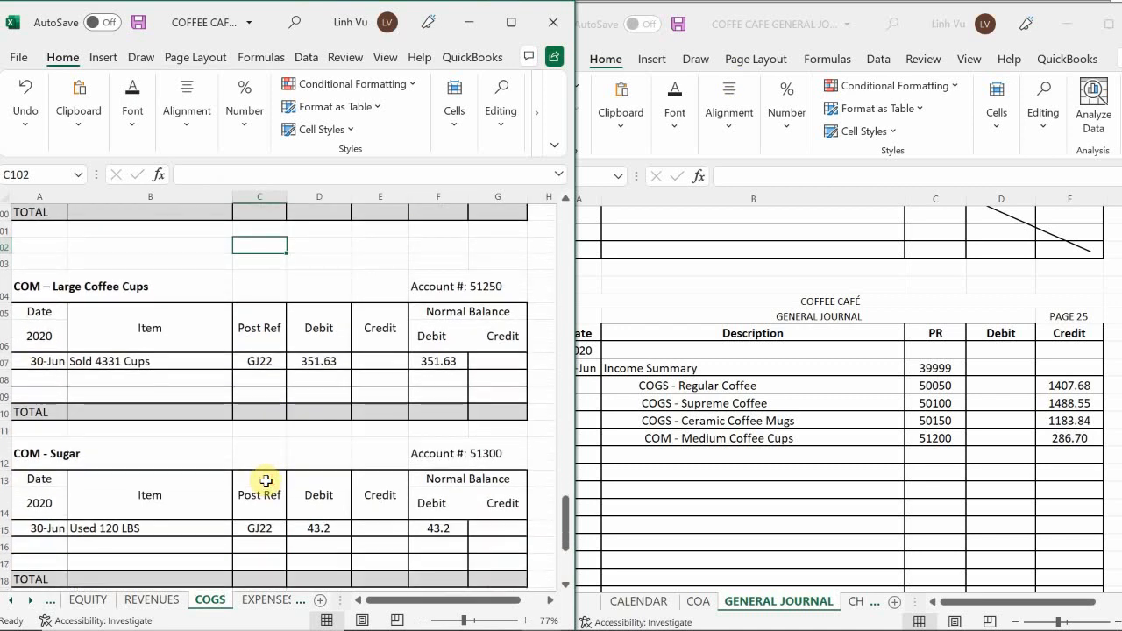
{"action": "left_click", "coordinate": [678, 455]}
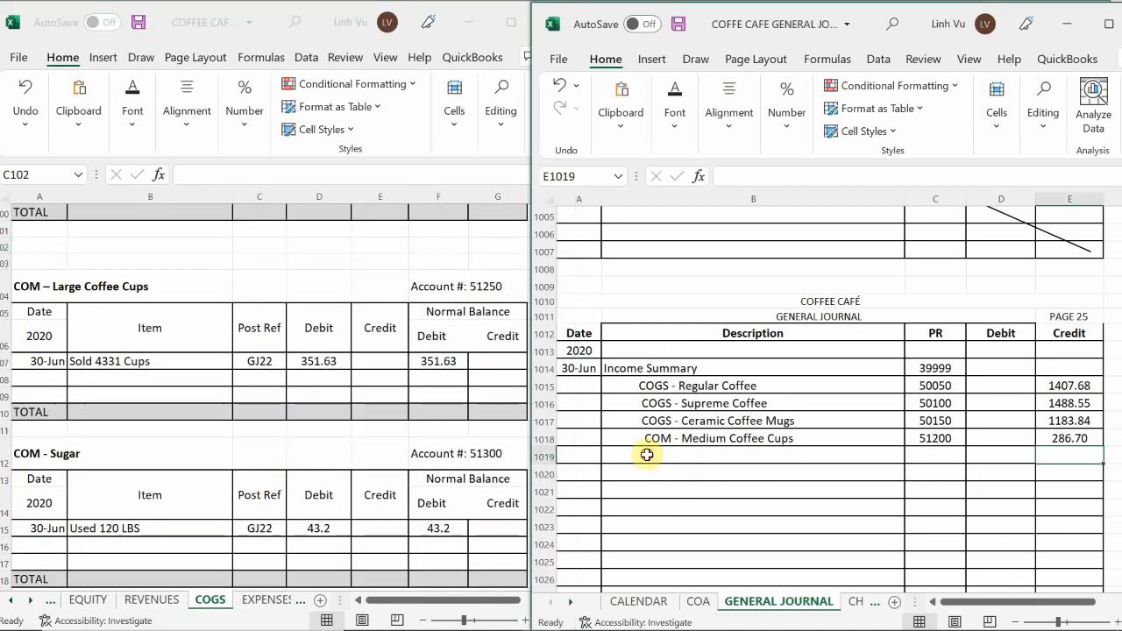
{"action": "double_click", "coordinate": [647, 454]}
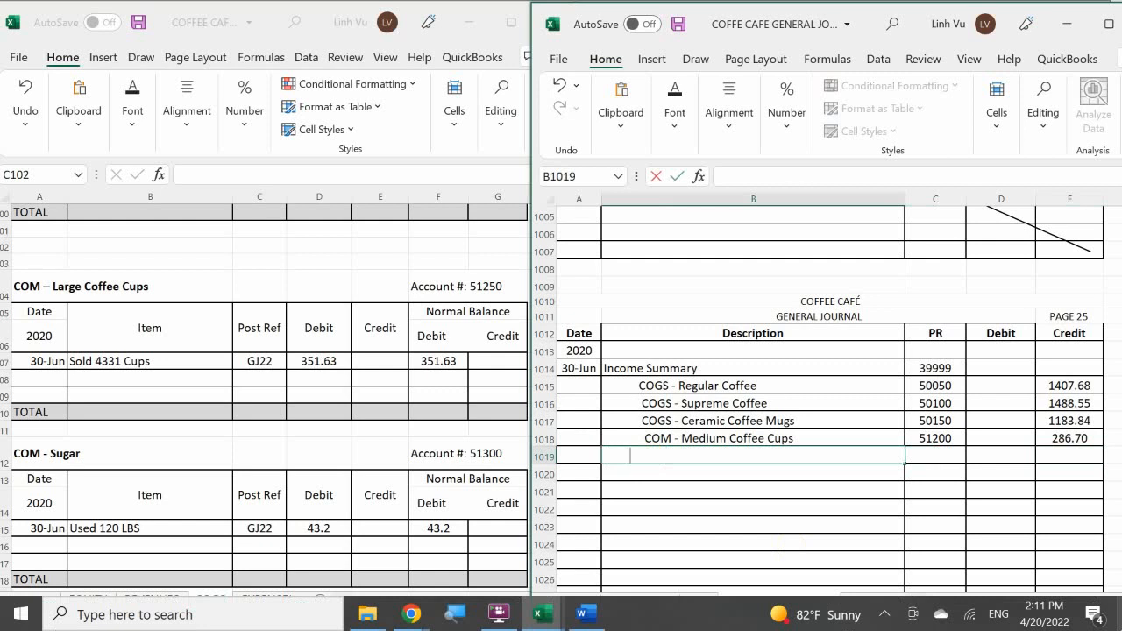
{"action": "type", "text": "COM "}
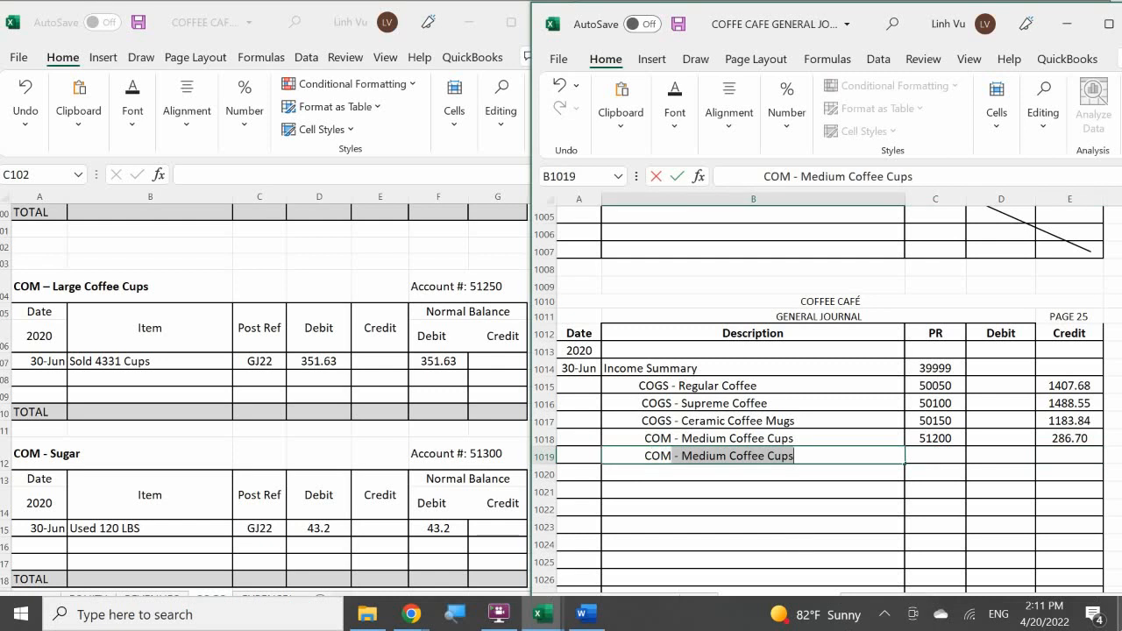
{"action": "type", "text": "-0"}
{"action": "key", "text": "BackSpace"}
{"action": "type", "text": "Large Coffee Cups"}
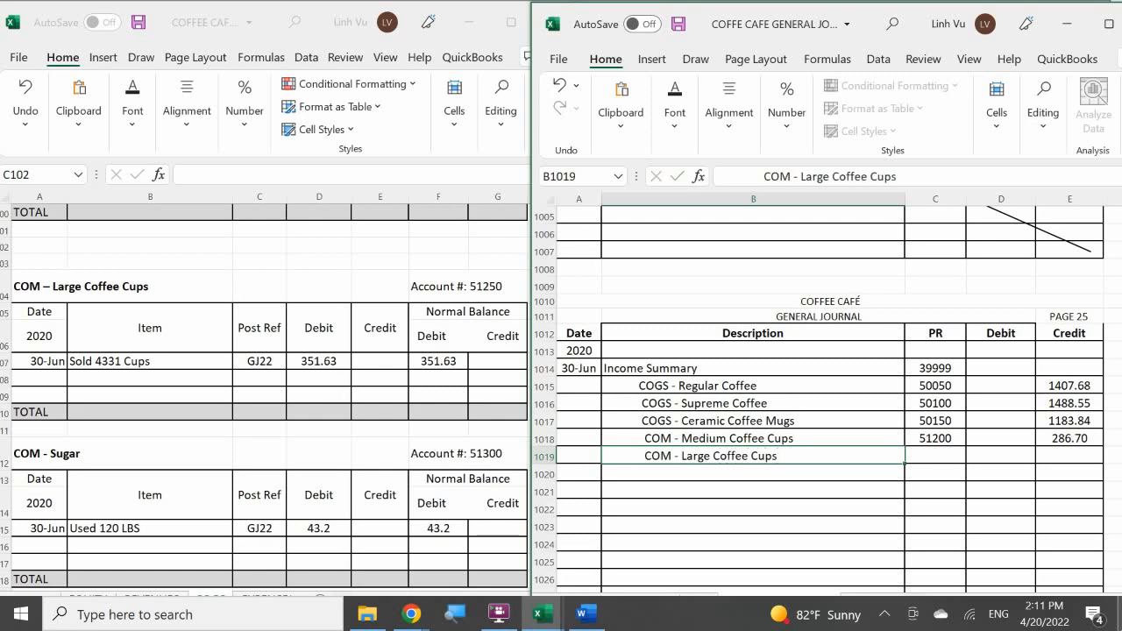
{"action": "key", "text": "Tab"}
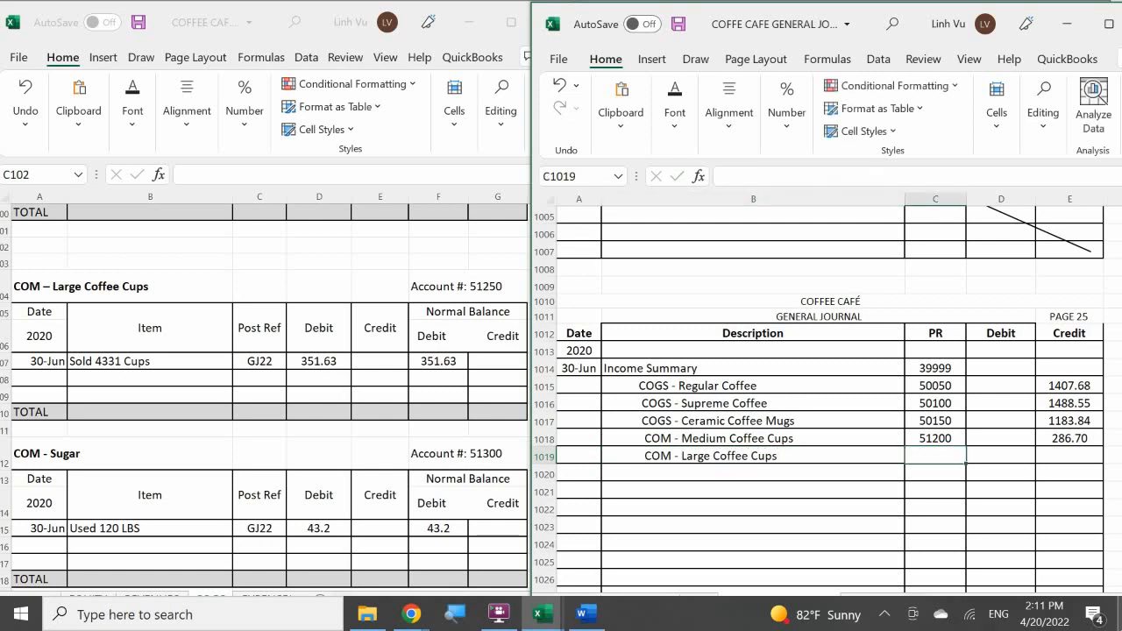
Enter posting reference 51250 and a credit of 351.63 for the COM - Large Coffee Cups journal line.
{"action": "type", "text": "51250"}
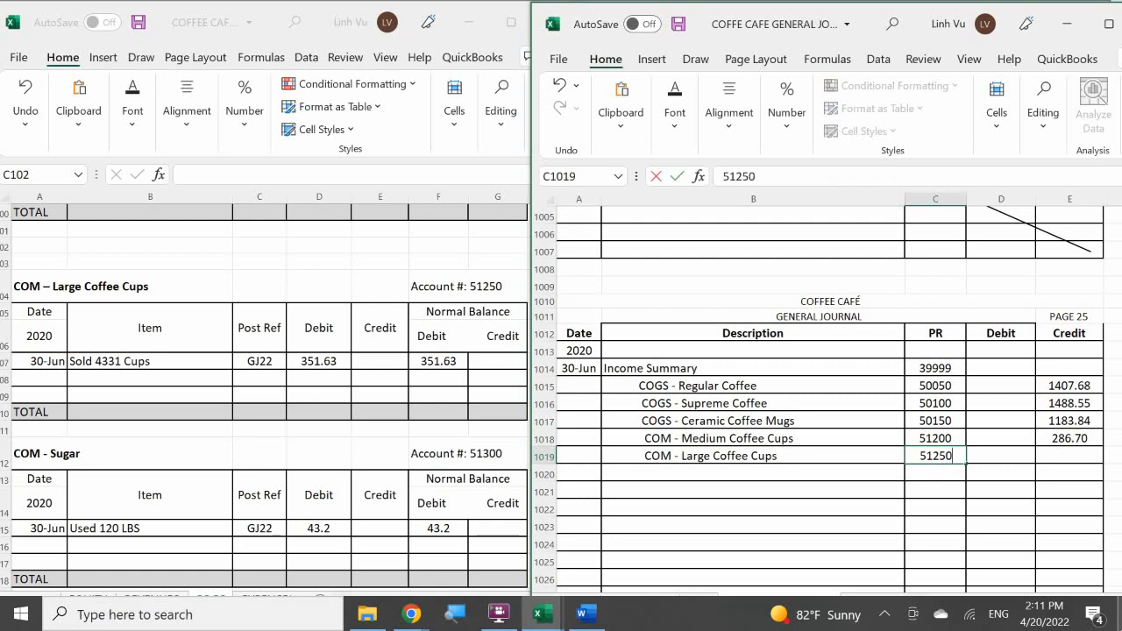
{"action": "key", "text": "Tab"}
{"action": "key", "text": "Tab"}
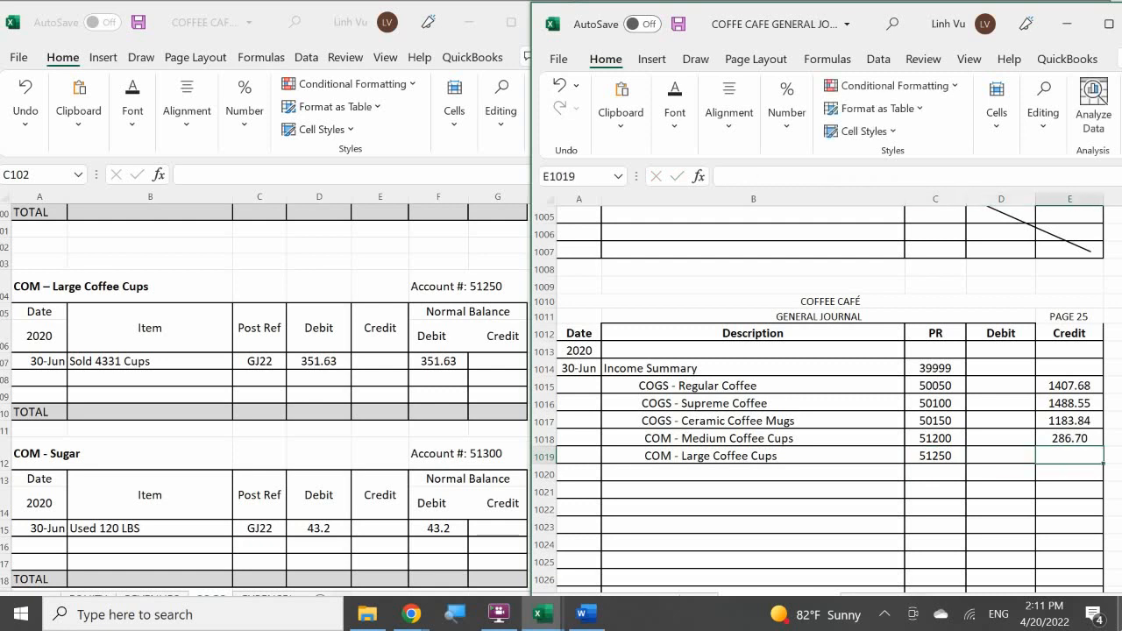
{"action": "type", "text": "35"}
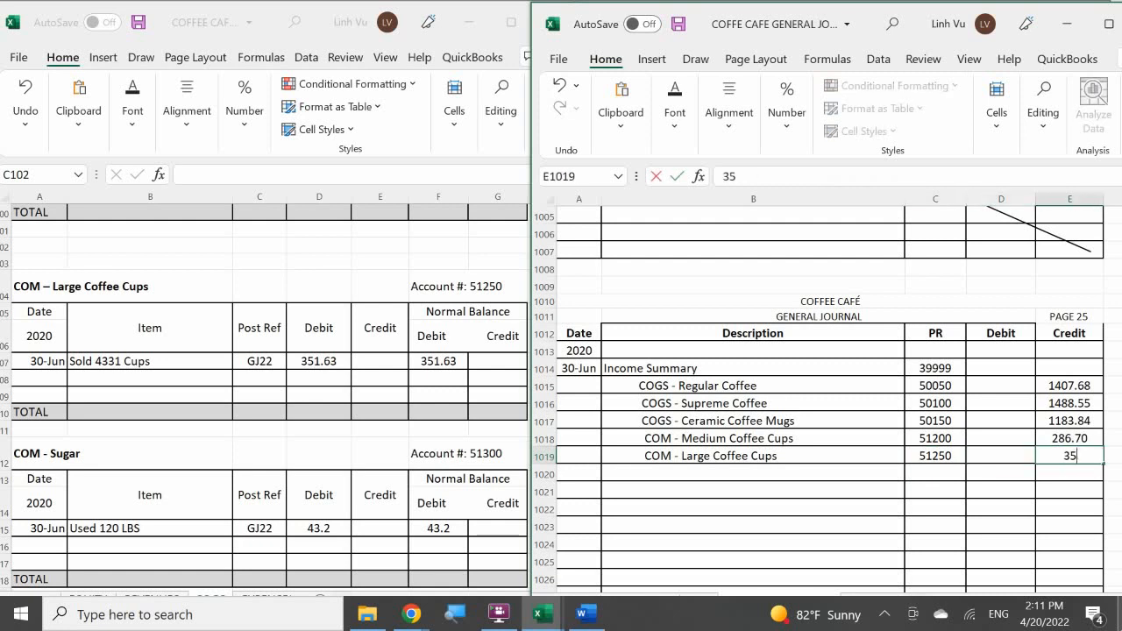
{"action": "type", "text": "1.63"}
{"action": "key", "text": "Return"}
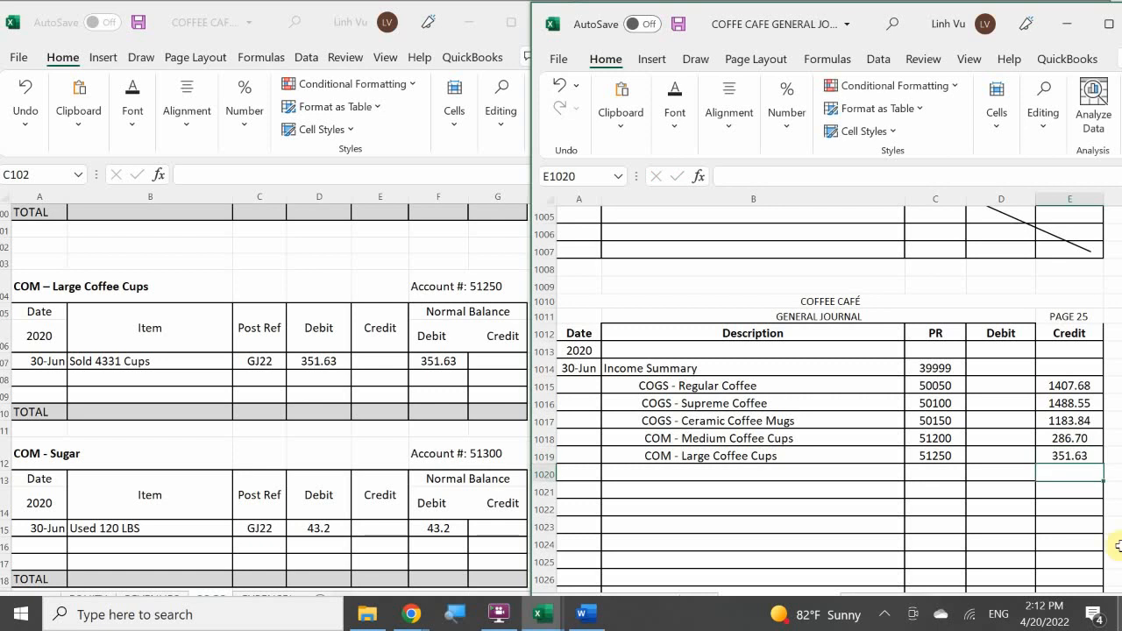
Add a 6/30 row described CLOSE below the 4331 cups entry in the COM – Large Coffee Cups account.
{"action": "left_click", "coordinate": [44, 375]}
{"action": "type", "text": "6/30"}
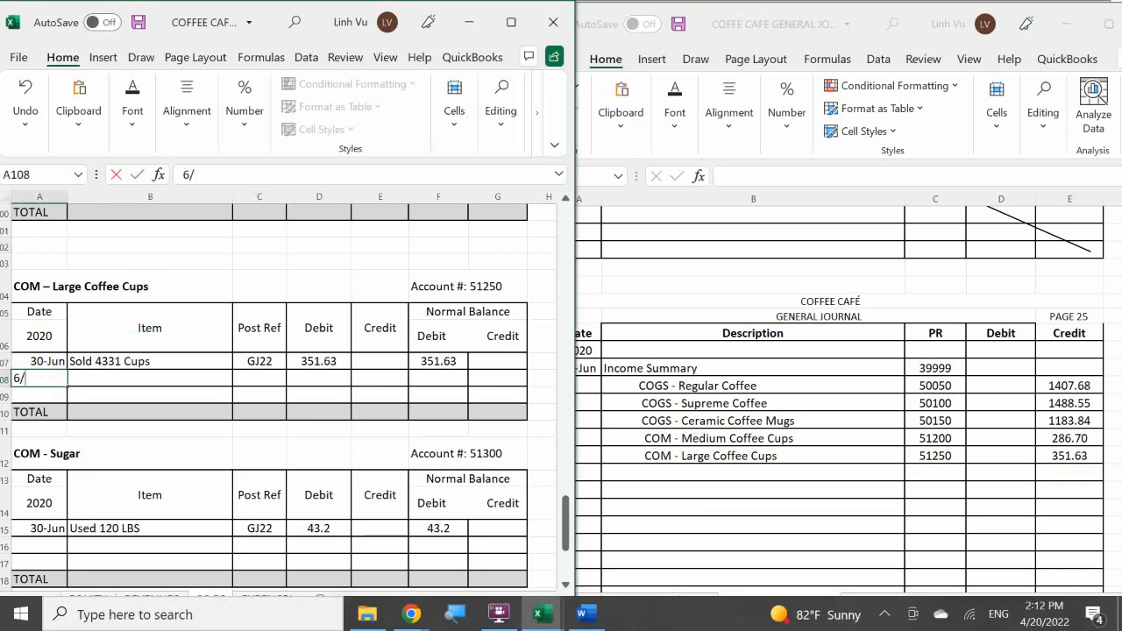
{"action": "key", "text": "Return"}
{"action": "key", "text": "Right"}
{"action": "key", "text": "Up"}
{"action": "type", "text": "CLOS"}
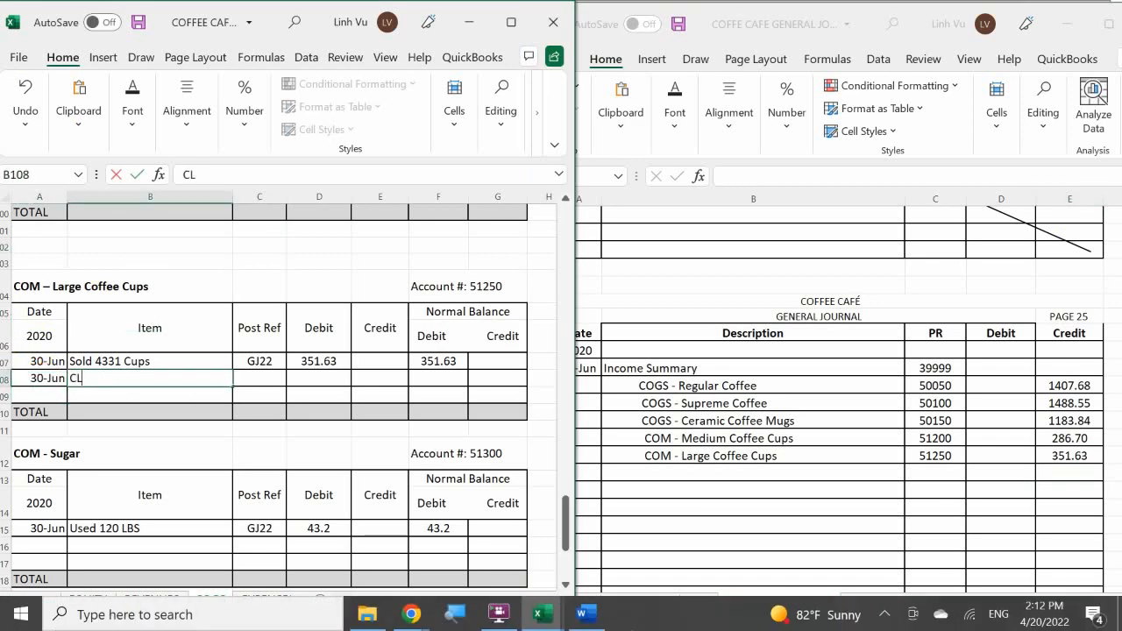
Enter post reference GJ25 and a credit of 351.63 in the CLOSE row of the COM – Large Coffee Cups account.
{"action": "key", "text": "Right"}
{"action": "type", "text": "GJ"}
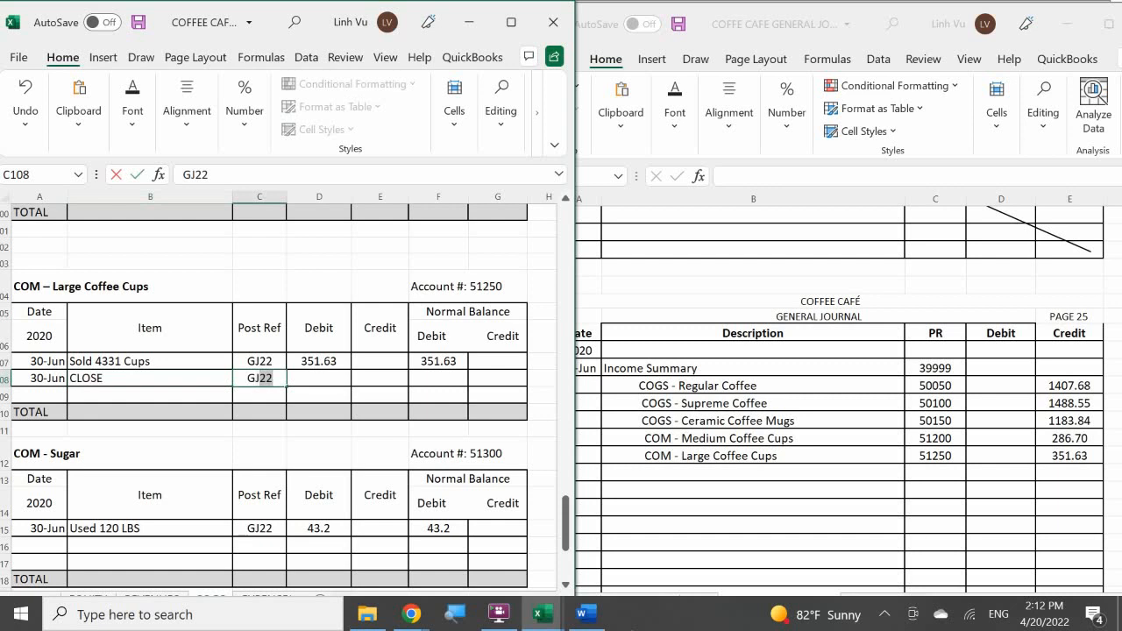
{"action": "type", "text": "23"}
{"action": "key", "text": "BackSpace"}
{"action": "type", "text": "5"}
{"action": "key", "text": "Right"}
{"action": "key", "text": "Right"}
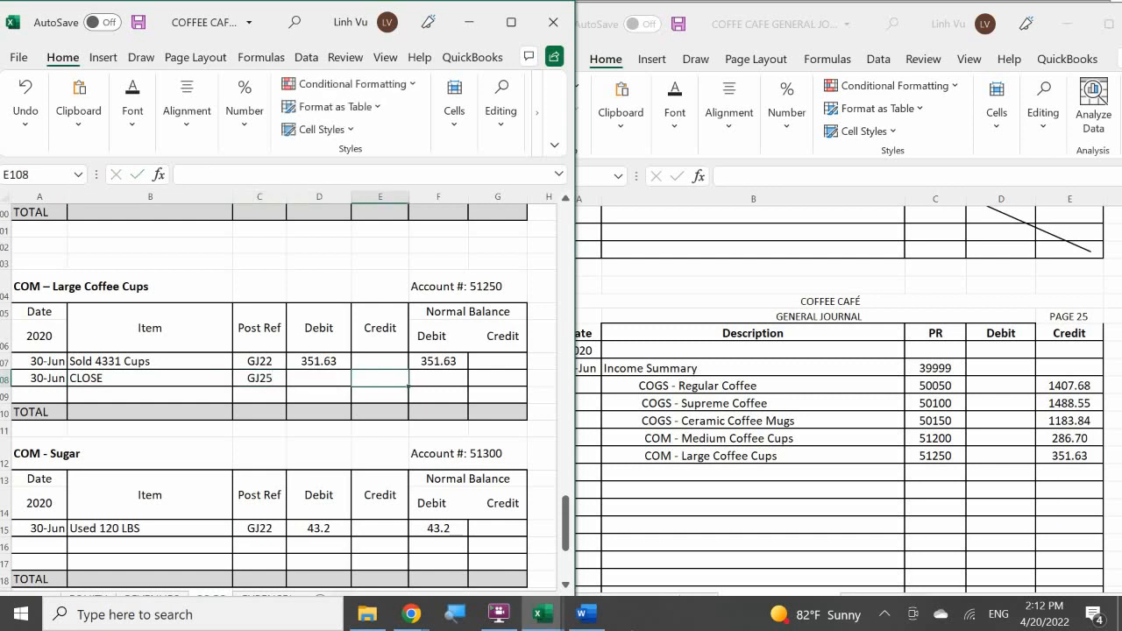
{"action": "type", "text": "351."}
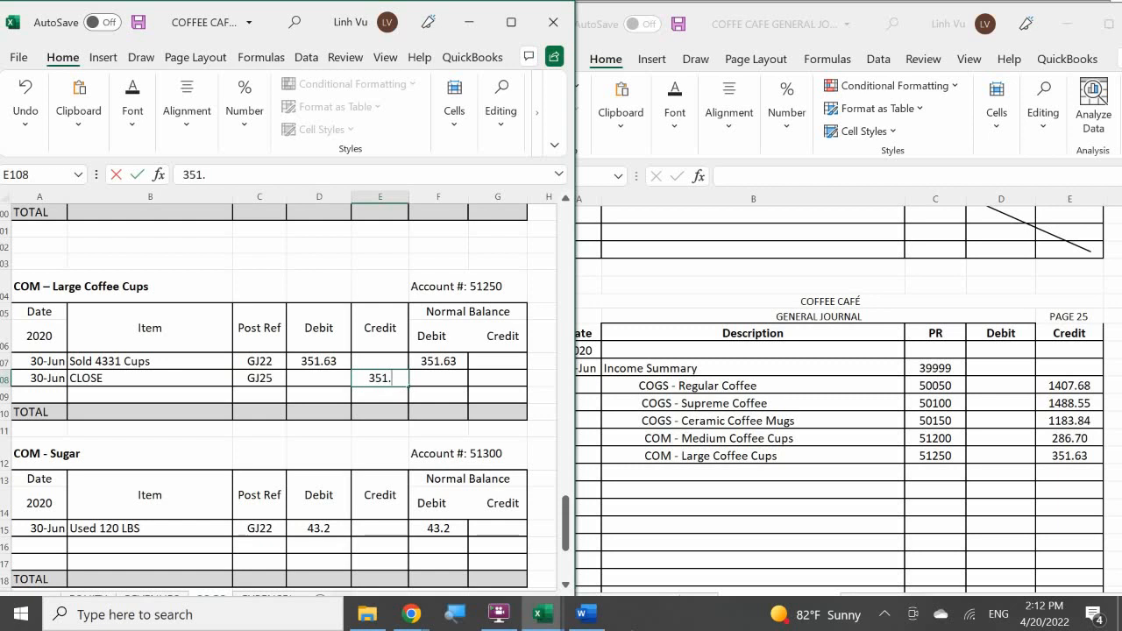
{"action": "type", "text": "63"}
Calculate the debit balance of the Large Coffee Cups CLOSE row with the formula =F107+D108-E108.
{"action": "key", "text": "Right"}
{"action": "type", "text": "="}
{"action": "key", "text": "Up"}
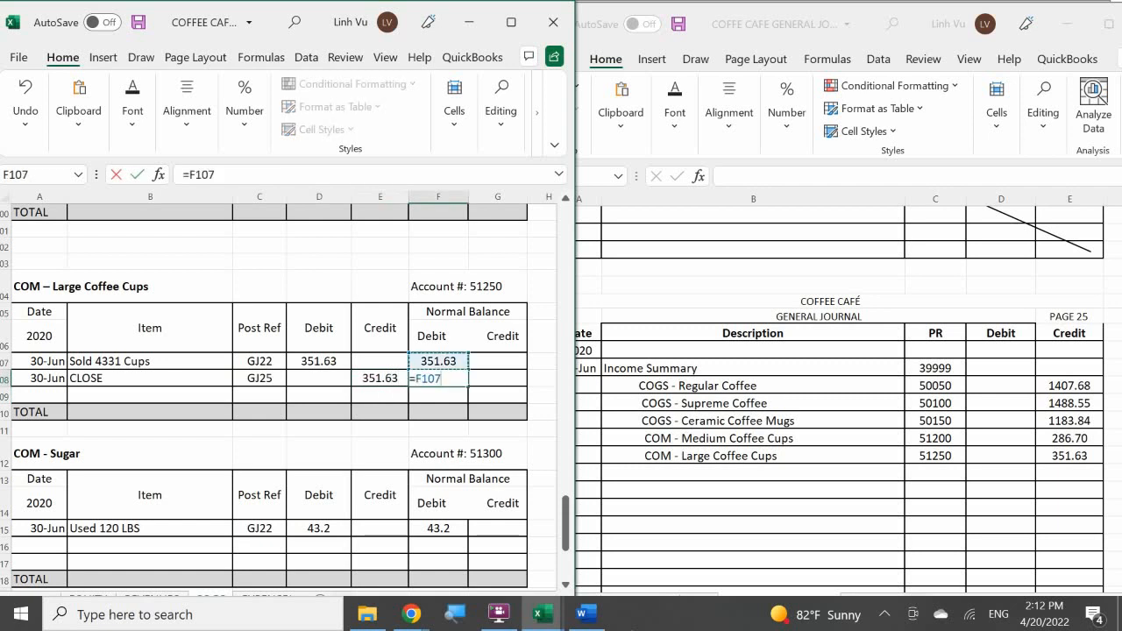
{"action": "type", "text": "+"}
{"action": "key", "text": "Left"}
{"action": "key", "text": "Left"}
{"action": "type", "text": "-"}
{"action": "key", "text": "Left"}
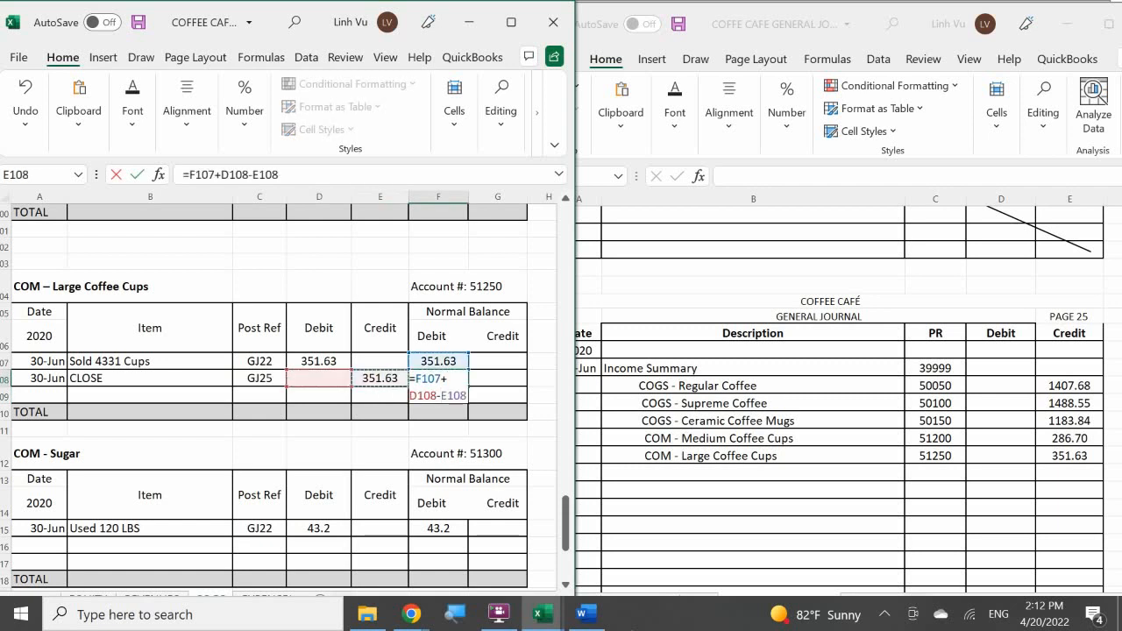
{"action": "key", "text": "Return"}
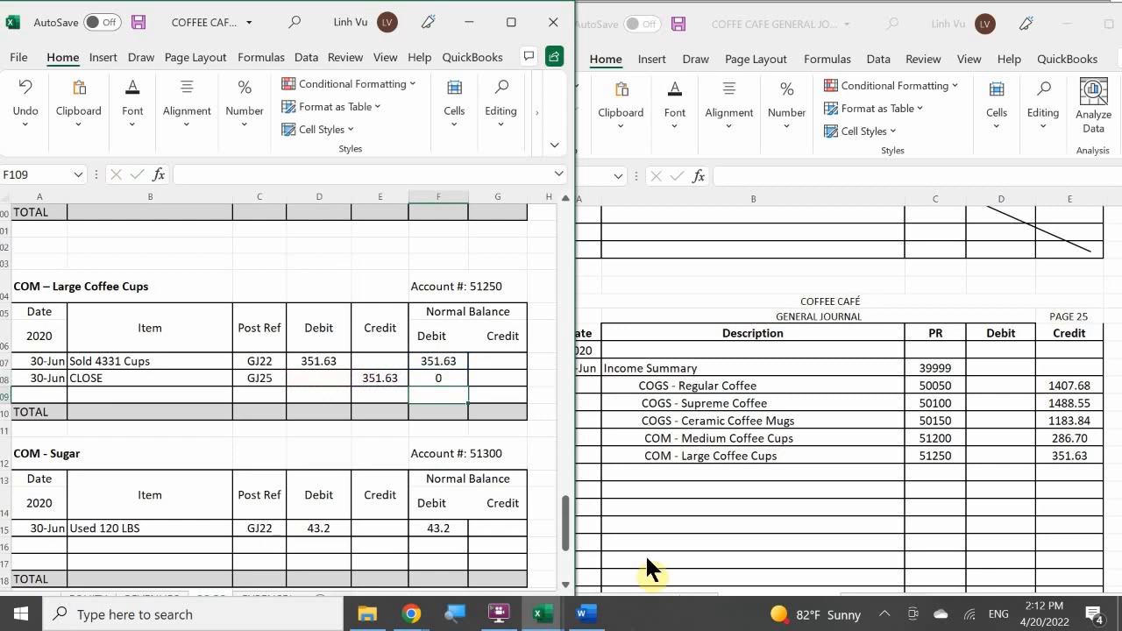
Add a COM - Sugar line below COM - Large Coffee Cups in the page 25 general journal entry.
{"action": "left_click", "coordinate": [243, 455]}
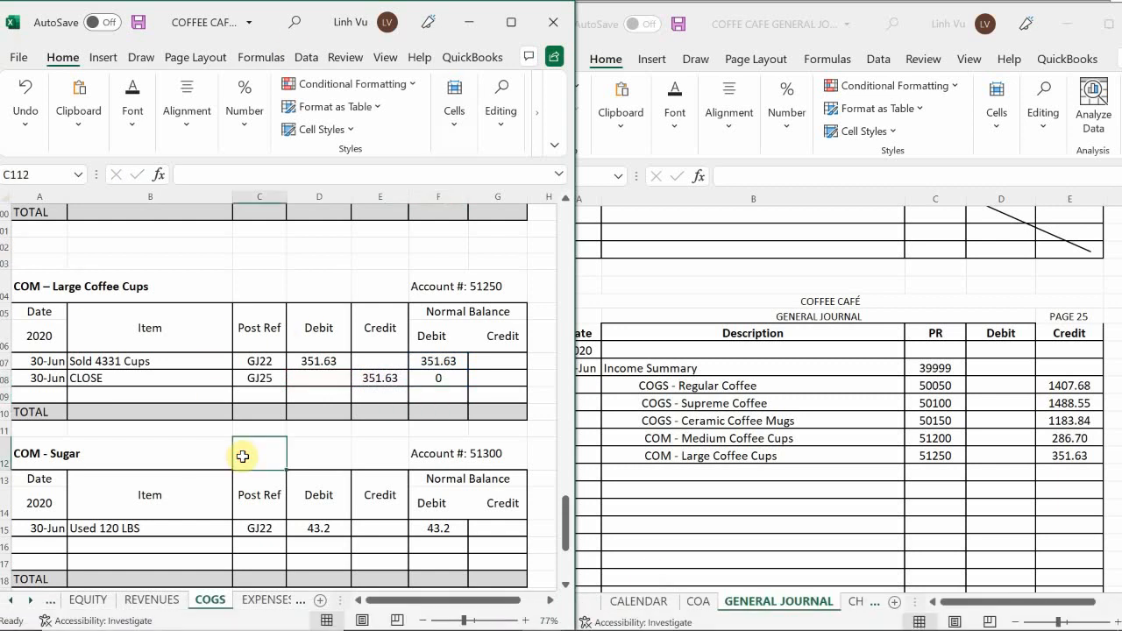
{"action": "scroll", "coordinate": [243, 456], "scroll_direction": "down", "scroll_amount": 3}
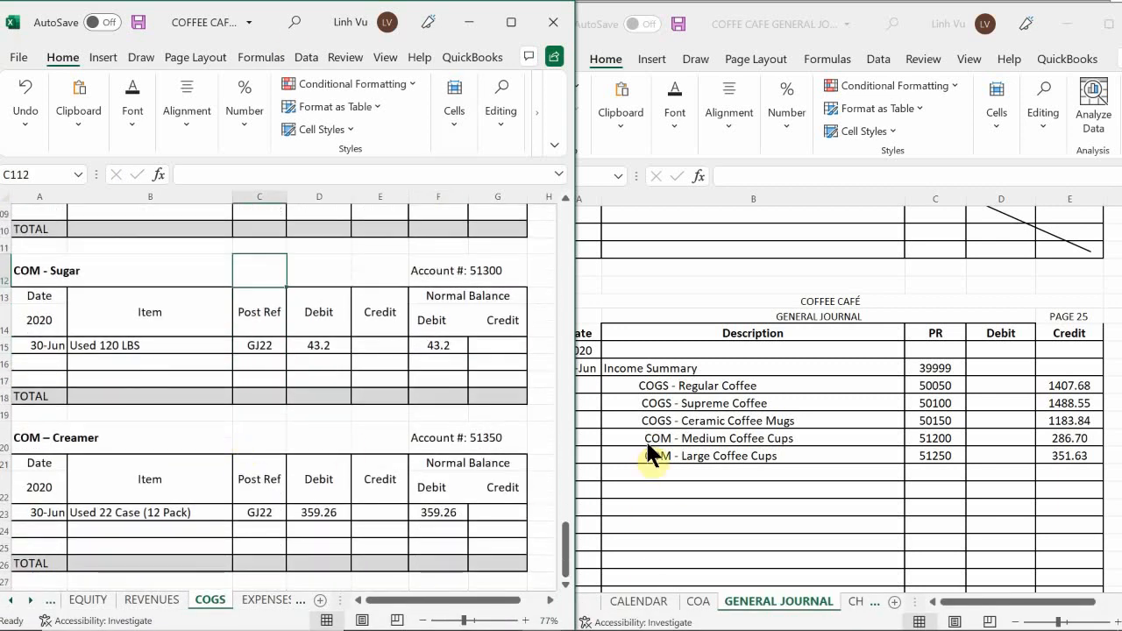
{"action": "left_click", "coordinate": [646, 469]}
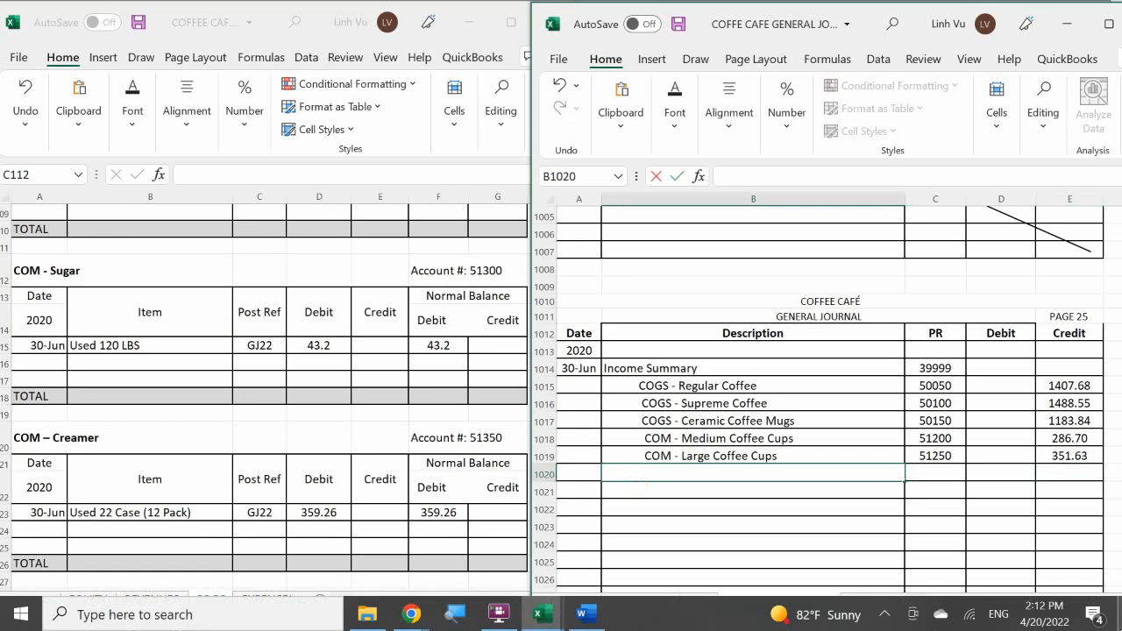
{"action": "type", "text": "COM"}
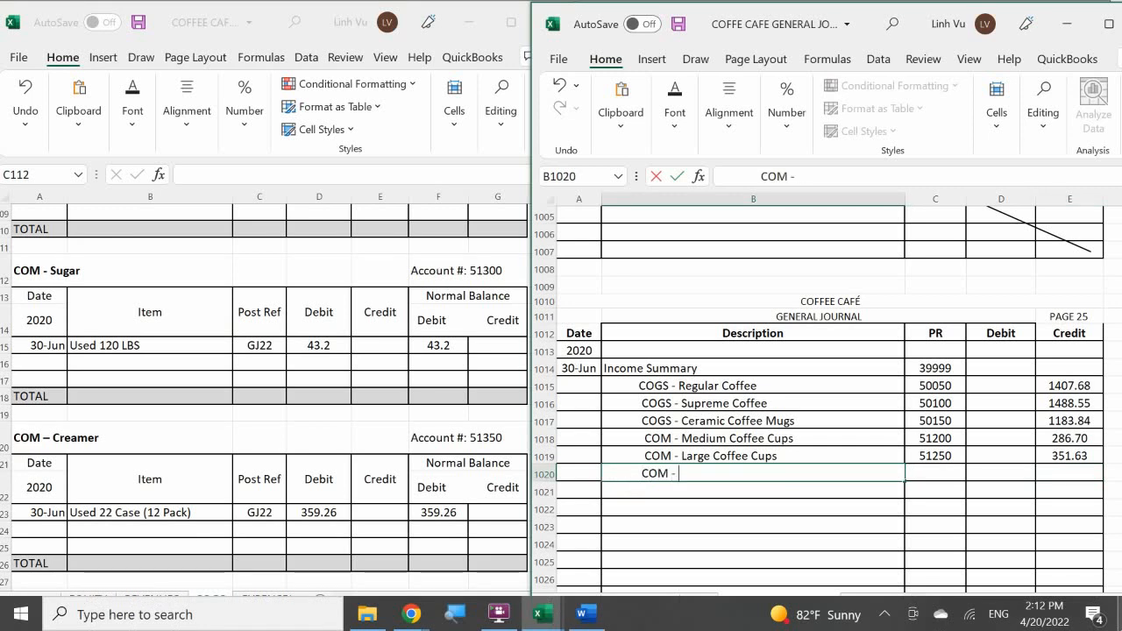
{"action": "type", "text": " - Sugar"}
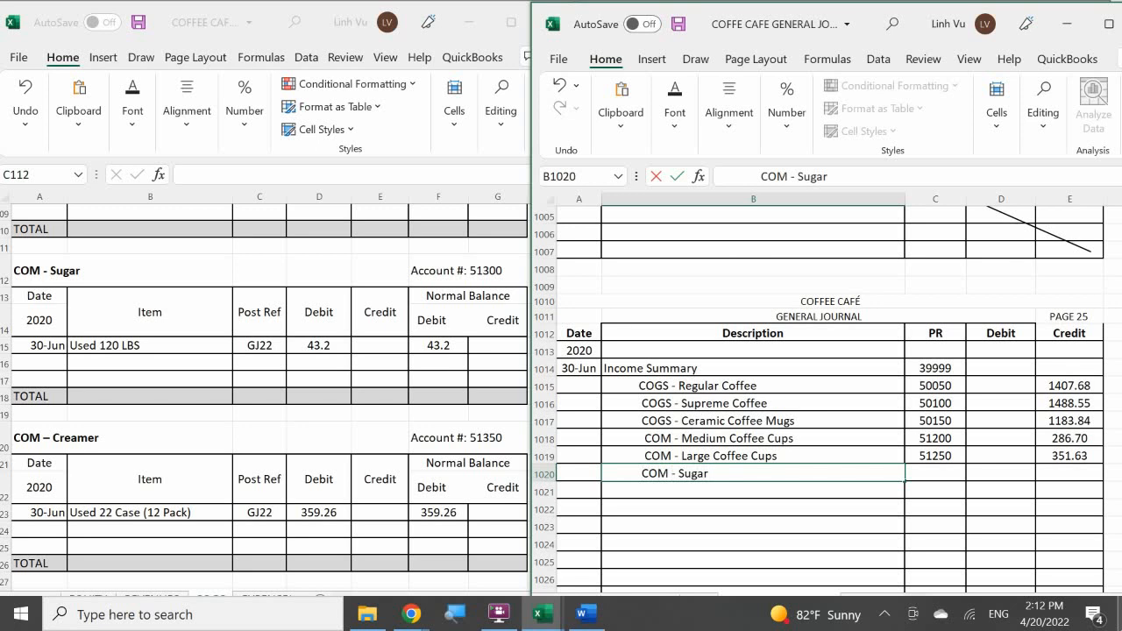
Enter posting reference 51300 and a credit of 43.20 for the COM - Sugar journal line.
{"action": "key", "text": "Tab"}
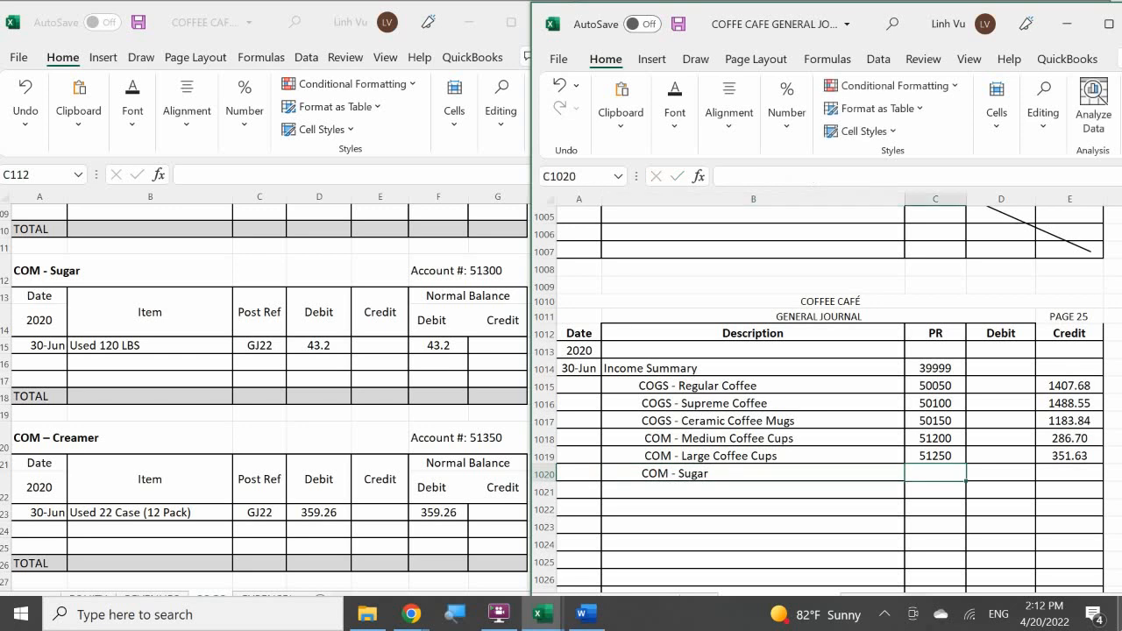
{"action": "type", "text": "51300"}
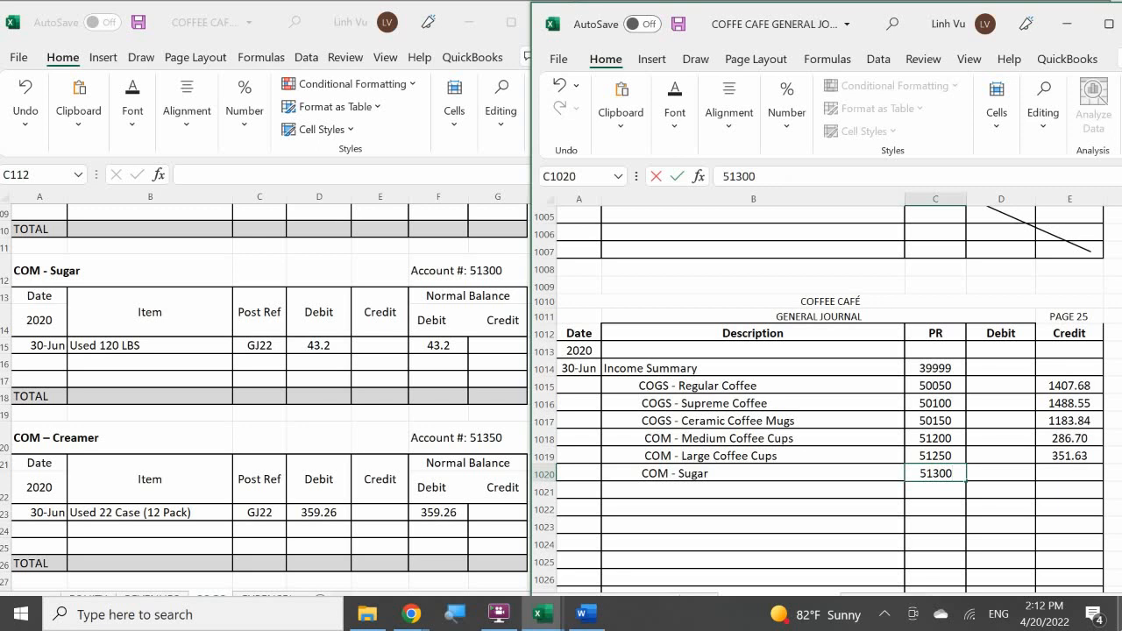
{"action": "key", "text": "Tab"}
{"action": "key", "text": "Tab"}
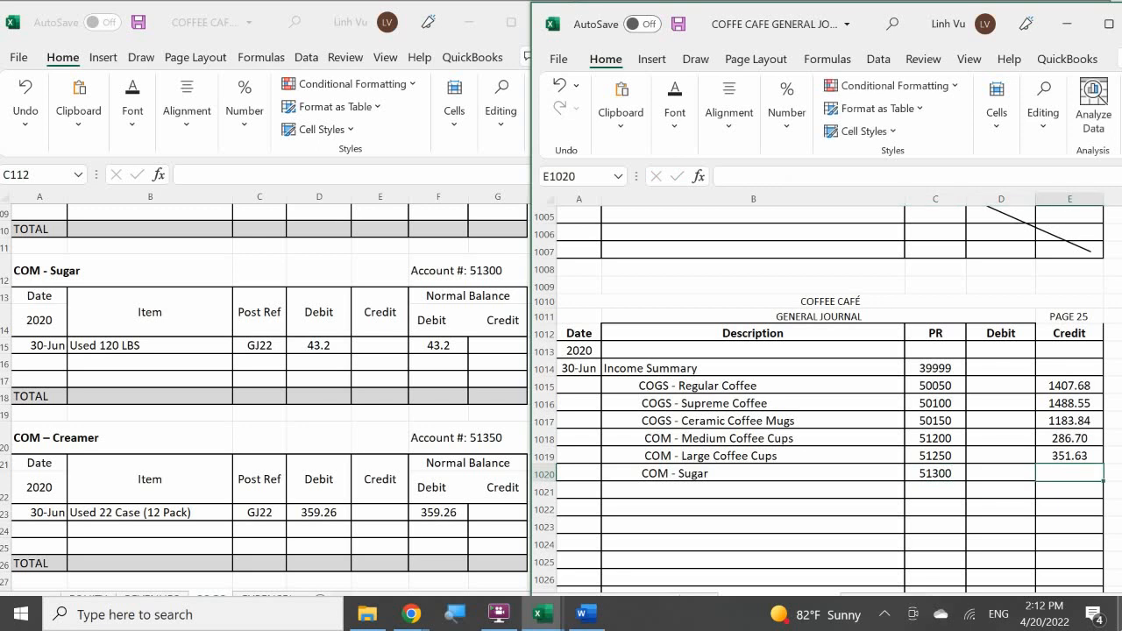
{"action": "type", "text": "43.20"}
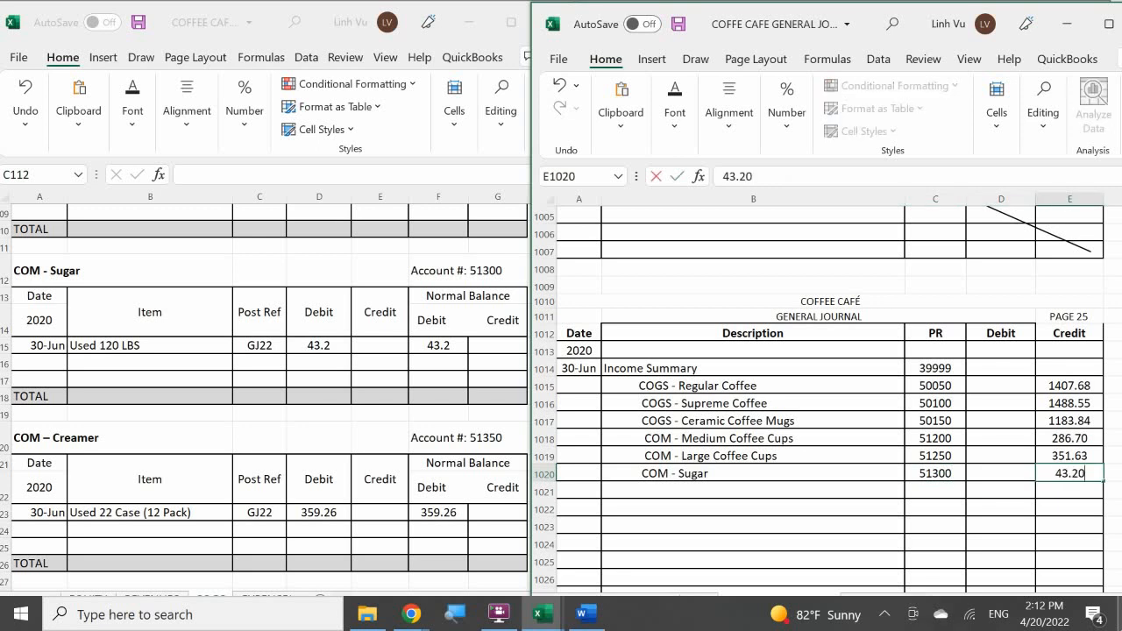
{"action": "key", "text": "Return"}
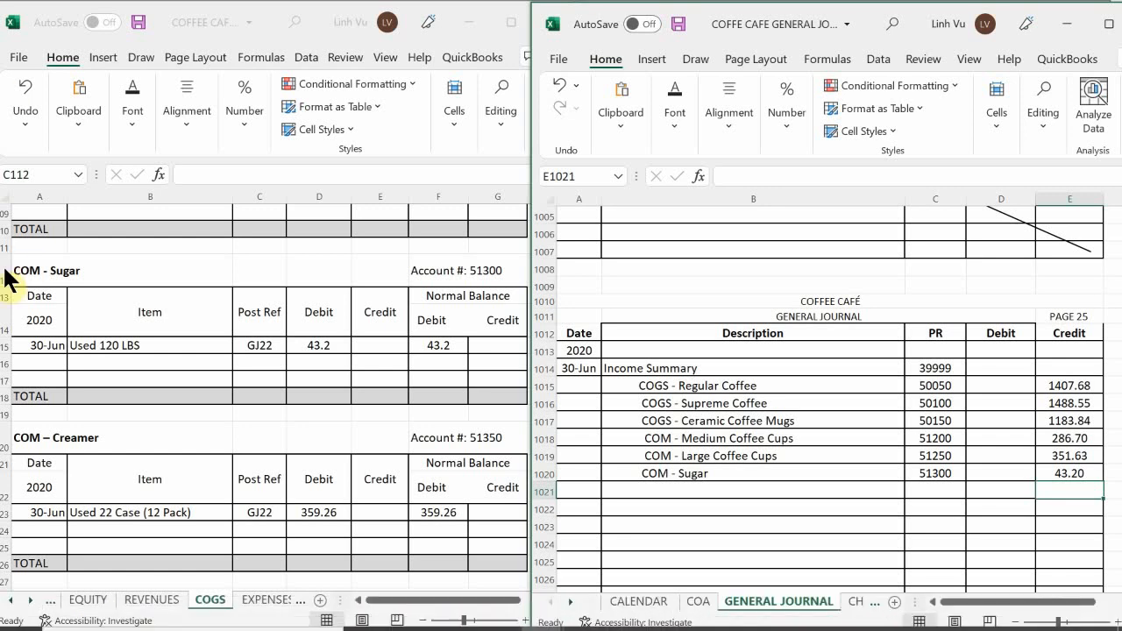
Add a 6/30 row described CLOSE below the Used 120 LBS entry in the COM - Sugar account.
{"action": "left_click", "coordinate": [42, 364]}
{"action": "left_click", "coordinate": [42, 364]}
{"action": "type", "text": "6/30"}
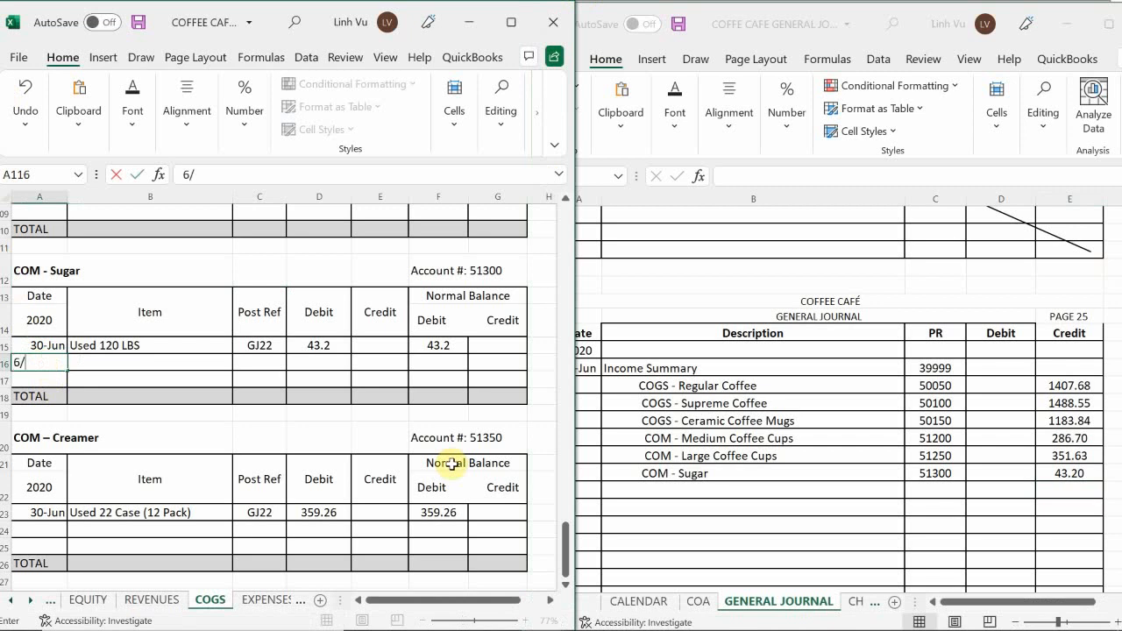
{"action": "key", "text": "Return"}
{"action": "key", "text": "Tab"}
{"action": "key", "text": "Up"}
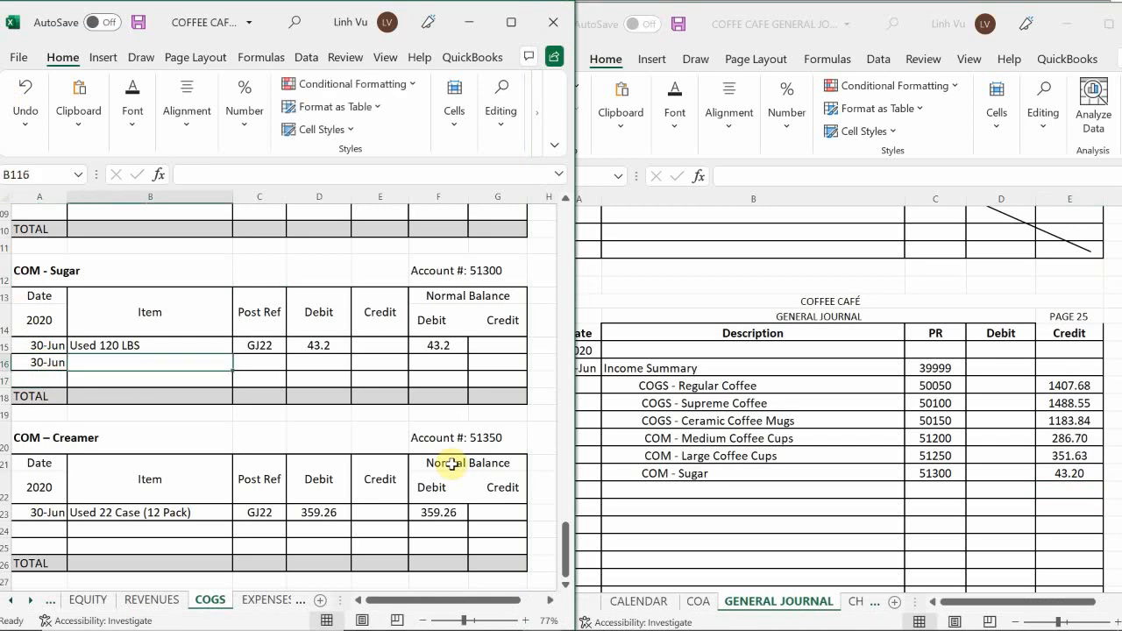
{"action": "type", "text": "CLOSE"}
{"action": "key", "text": "Tab"}
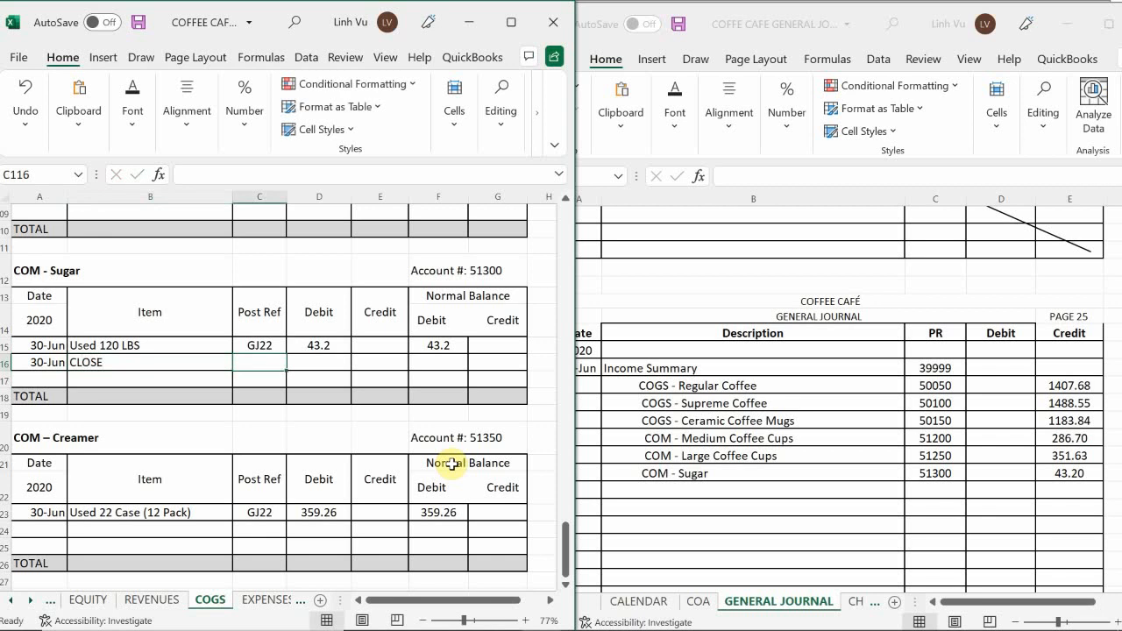
Enter post reference GJ25 and a credit of 43.2 in the CLOSE row of the COM - Sugar account.
{"action": "type", "text": "GK"}
{"action": "key", "text": "BackSpace"}
{"action": "type", "text": "K"}
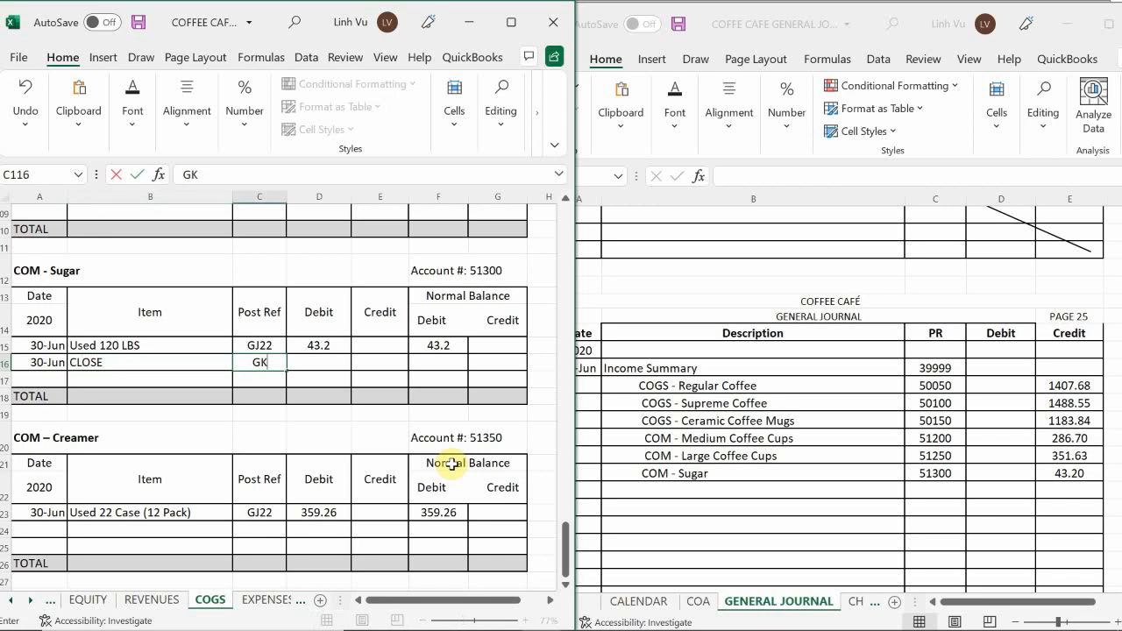
{"action": "key", "text": "BackSpace"}
{"action": "type", "text": "J25"}
{"action": "key", "text": "Tab"}
{"action": "key", "text": "Tab"}
{"action": "type", "text": "43.2"}
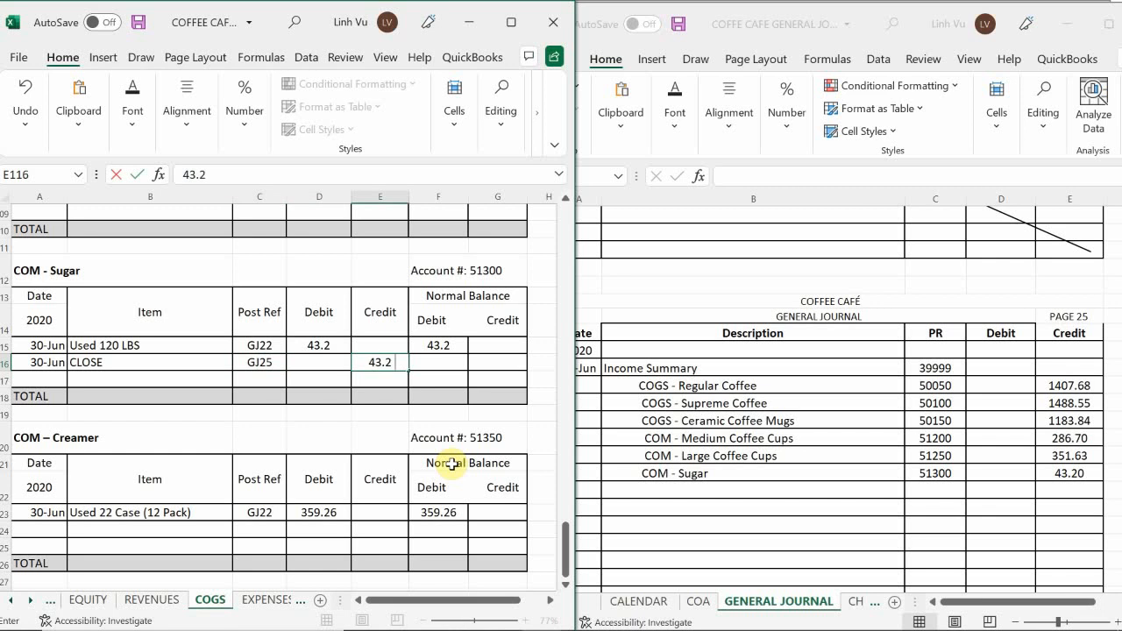
Calculate the debit balance of the Sugar CLOSE row with the formula =F115+D116-E116.
{"action": "key", "text": "Return"}
{"action": "key", "text": "Right"}
{"action": "key", "text": "Up"}
{"action": "type", "text": "="}
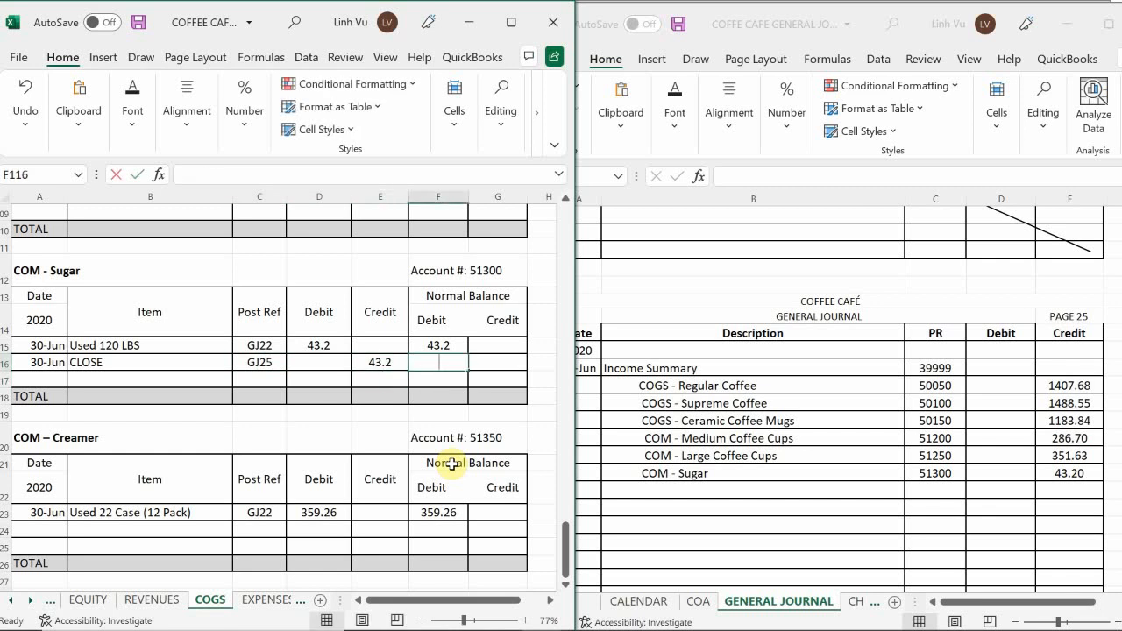
{"action": "key", "text": "Up"}
{"action": "type", "text": "+"}
{"action": "key", "text": "Left"}
{"action": "key", "text": "Left"}
{"action": "type", "text": "-"}
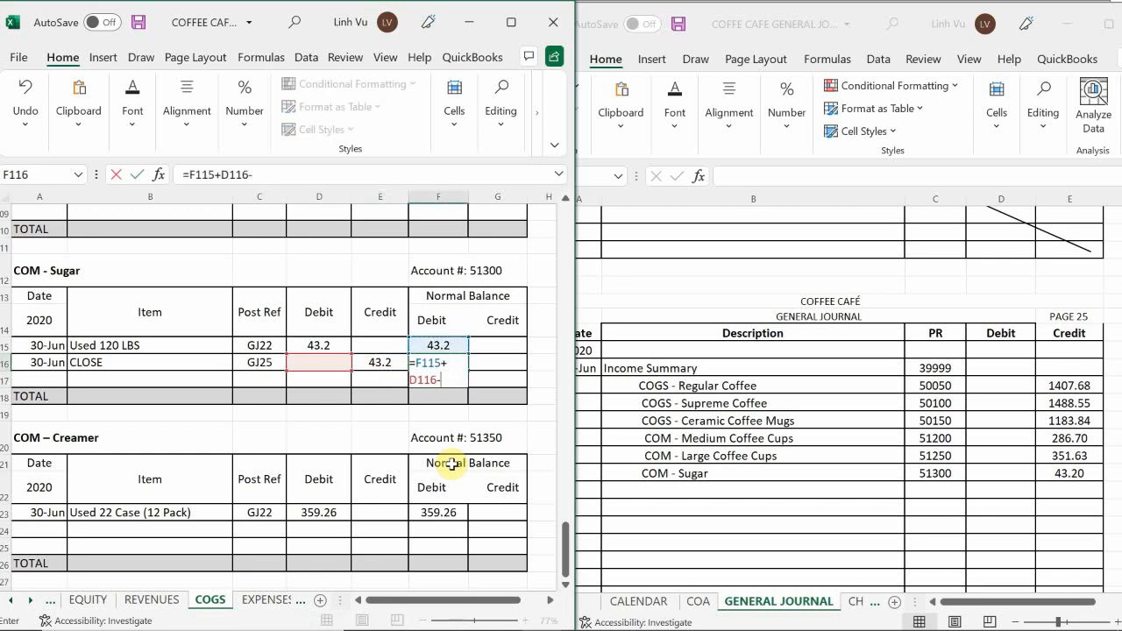
{"action": "key", "text": "Left"}
{"action": "key", "text": "Return"}
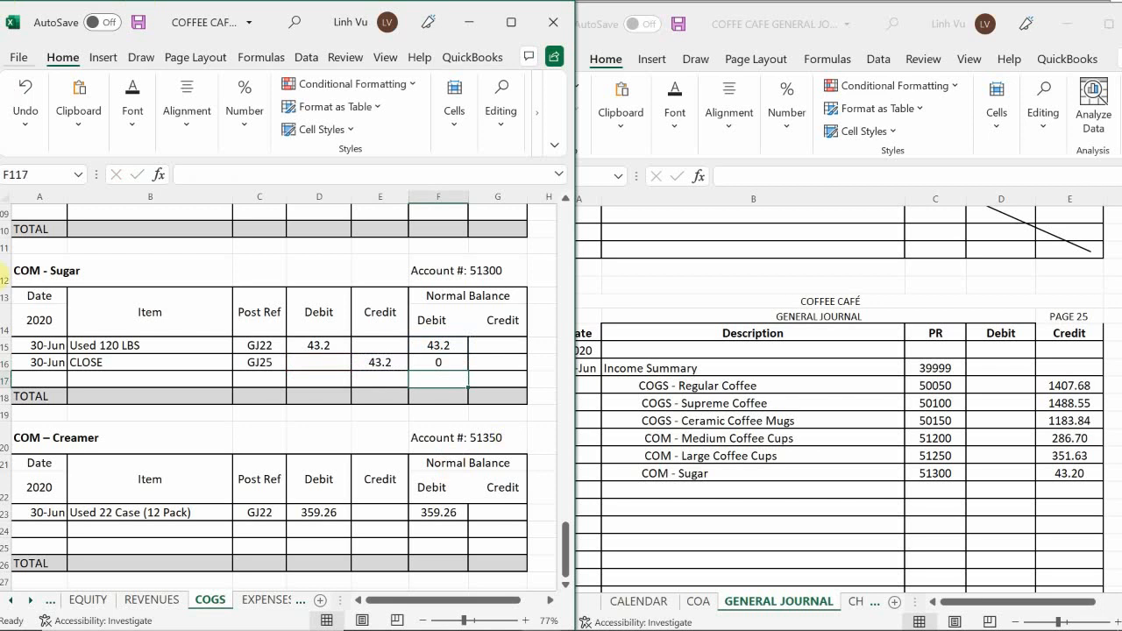
Add a COM - Creamer line below COM - Sugar in the page 25 general journal entry.
{"action": "left_click", "coordinate": [227, 436]}
{"action": "scroll", "coordinate": [226, 434], "scroll_direction": "down", "scroll_amount": 4}
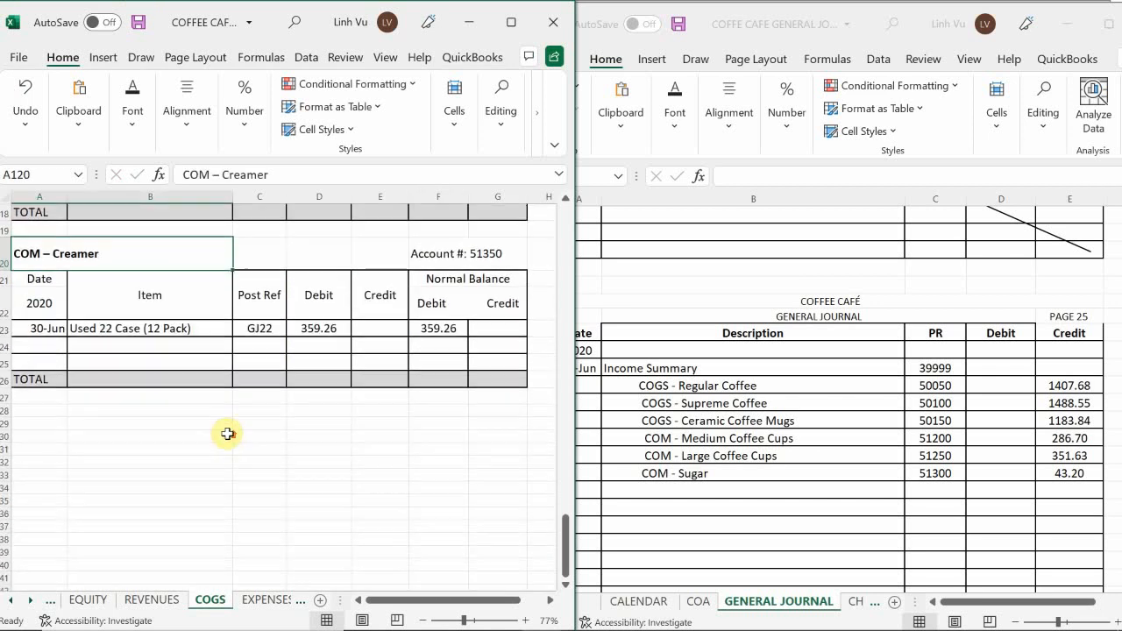
{"action": "scroll", "coordinate": [226, 434], "scroll_direction": "up", "scroll_amount": 3}
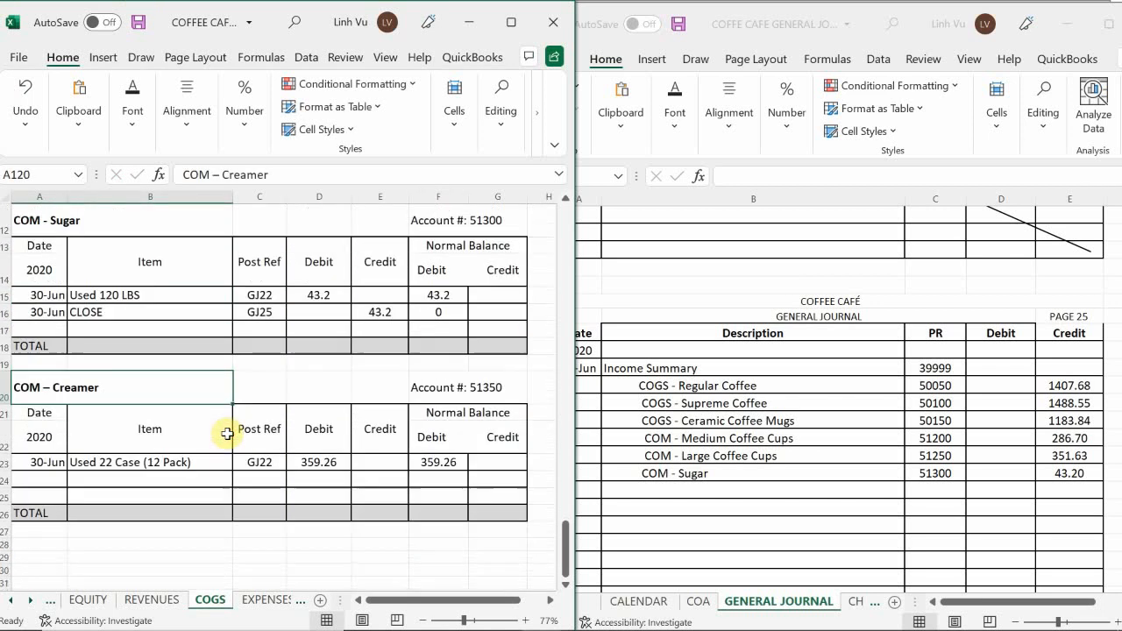
{"action": "left_click", "coordinate": [641, 489]}
{"action": "left_click", "coordinate": [647, 489]}
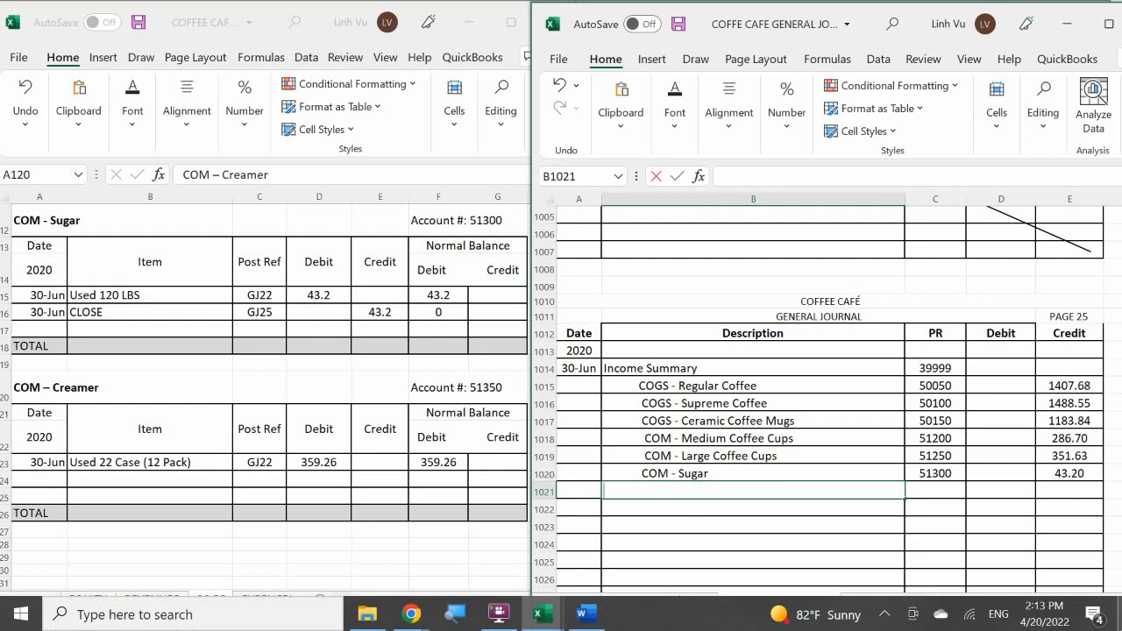
{"action": "type", "text": "COM"}
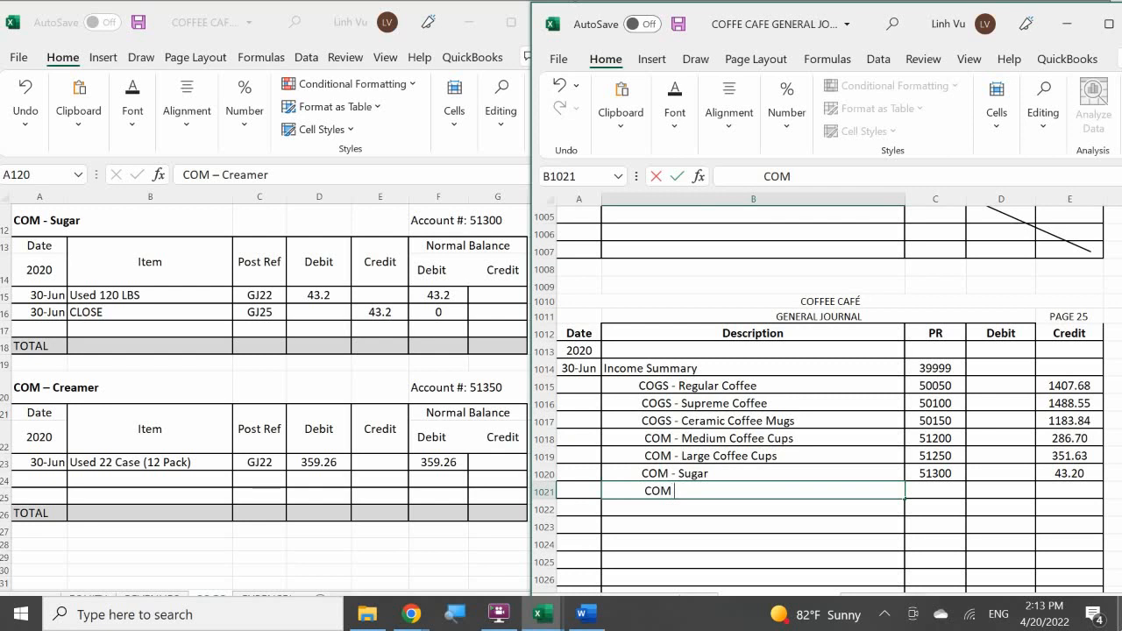
{"action": "type", "text": " - Creamer"}
{"action": "key", "text": "Tab"}
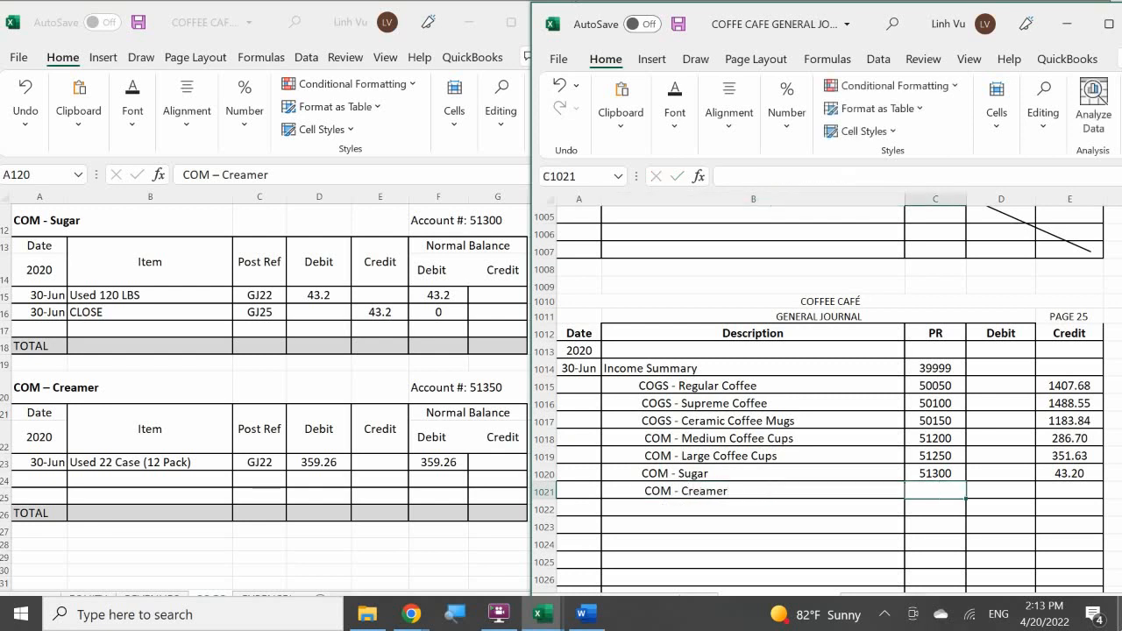
Enter posting reference 51350 for the COM - Creamer journal line.
{"action": "type", "text": "51"}
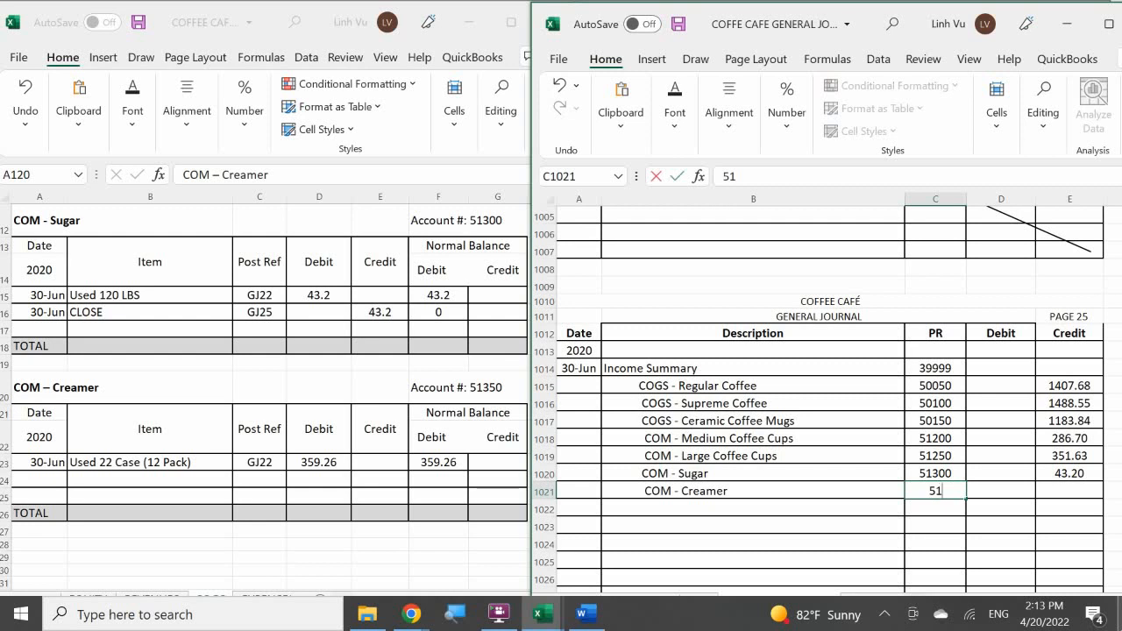
{"action": "type", "text": "300"}
{"action": "key", "text": "BackSpace"}
{"action": "key", "text": "BackSpace"}
{"action": "type", "text": "50"}
{"action": "key", "text": "Return"}
Enter a credit of 359.26 for the COM - Creamer journal line.
{"action": "key", "text": "Right"}
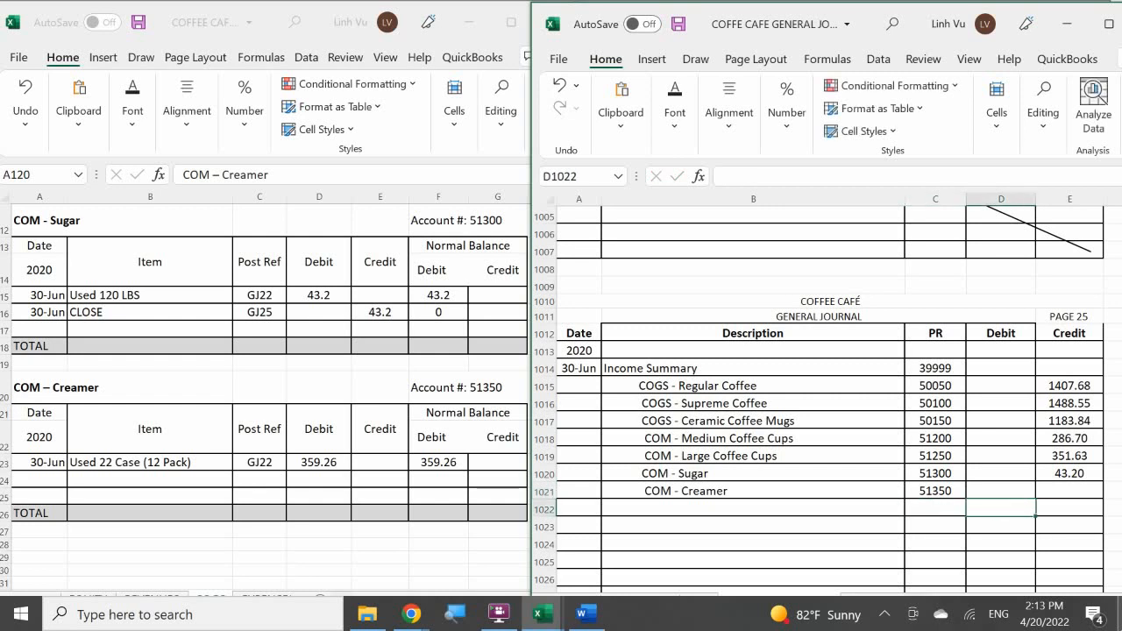
{"action": "key", "text": "Up"}
{"action": "key", "text": "Right"}
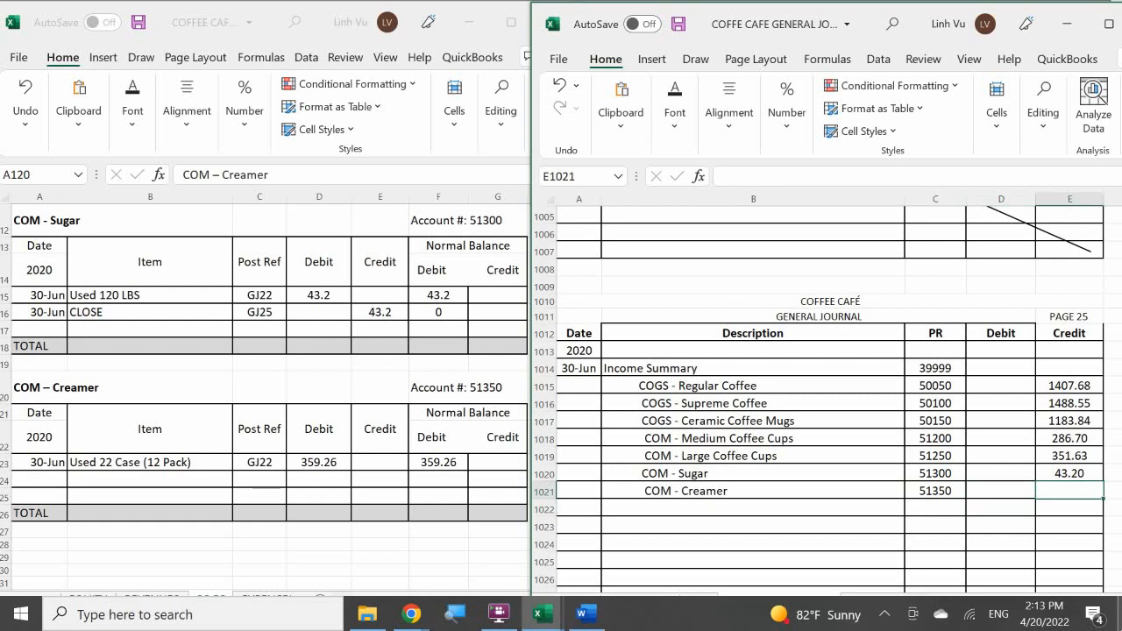
{"action": "type", "text": "3"}
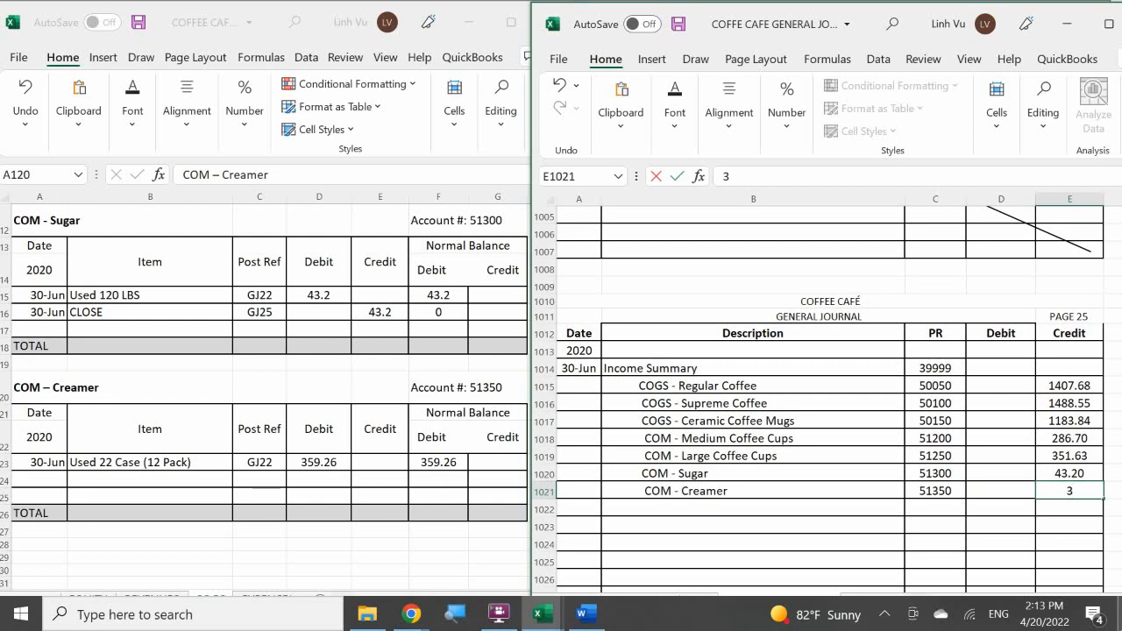
{"action": "type", "text": "59.26"}
{"action": "key", "text": "Return"}
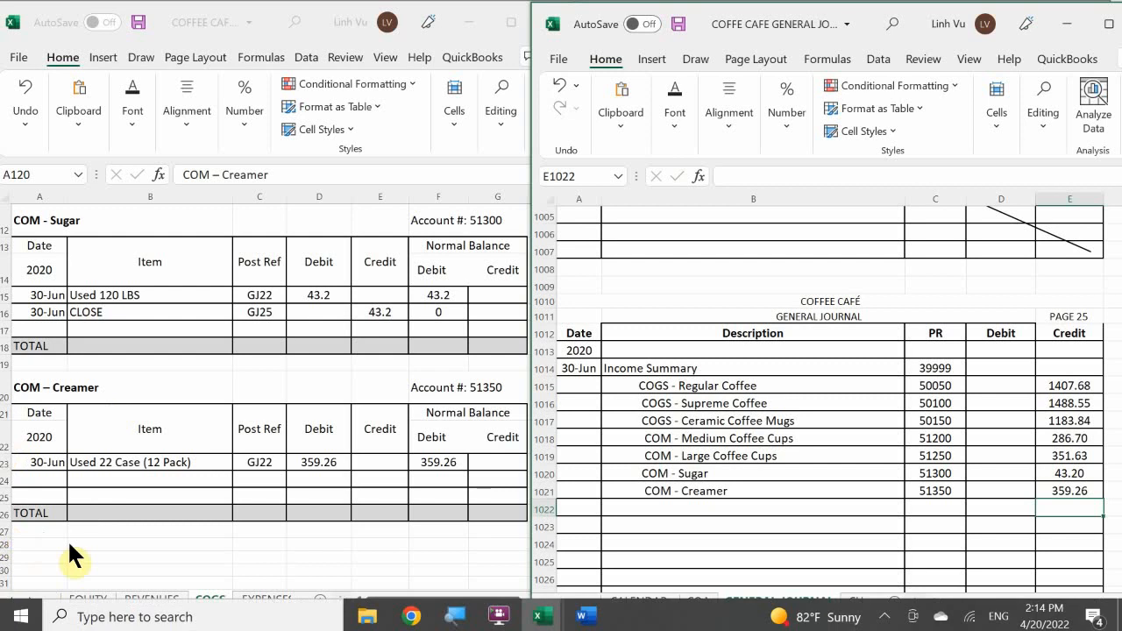
Start a closing row in the COM – Creamer ledger account dated 6/30 with the item CLOSE.
{"action": "left_click", "coordinate": [48, 479]}
{"action": "type", "text": "6"}
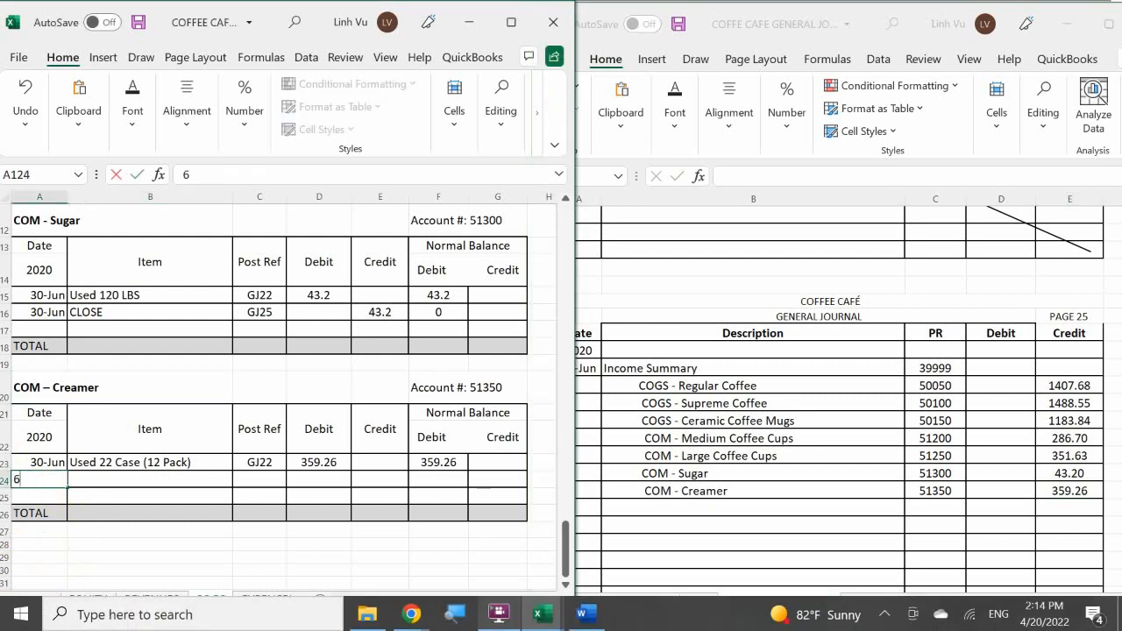
{"action": "type", "text": "/30"}
{"action": "key", "text": "Return"}
{"action": "key", "text": "Right"}
{"action": "key", "text": "Up"}
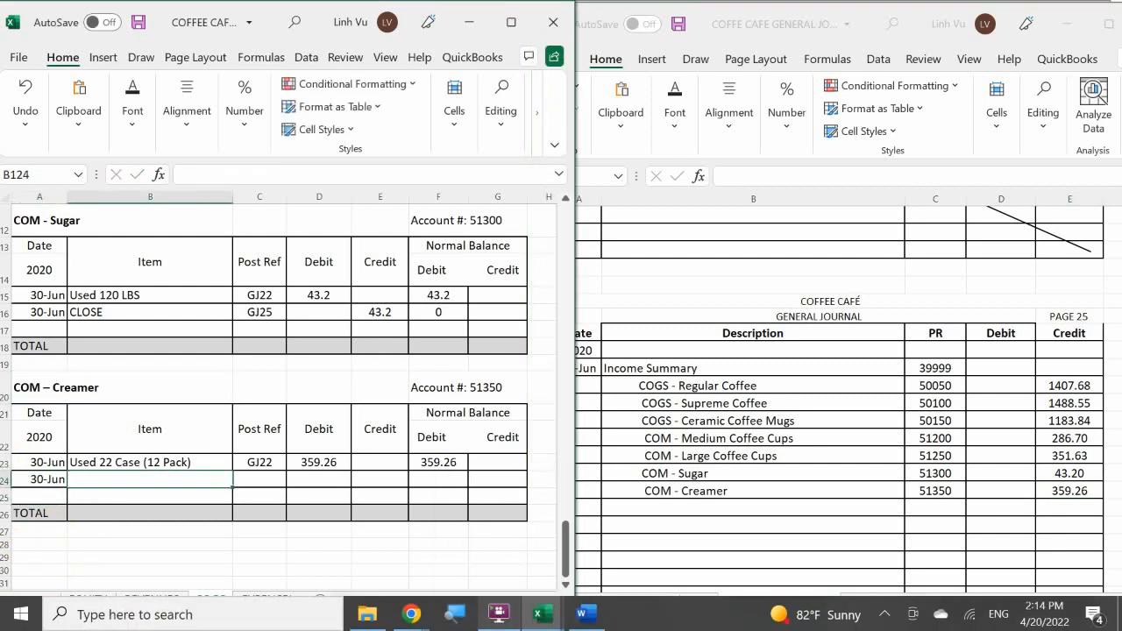
{"action": "type", "text": "CLOSE"}
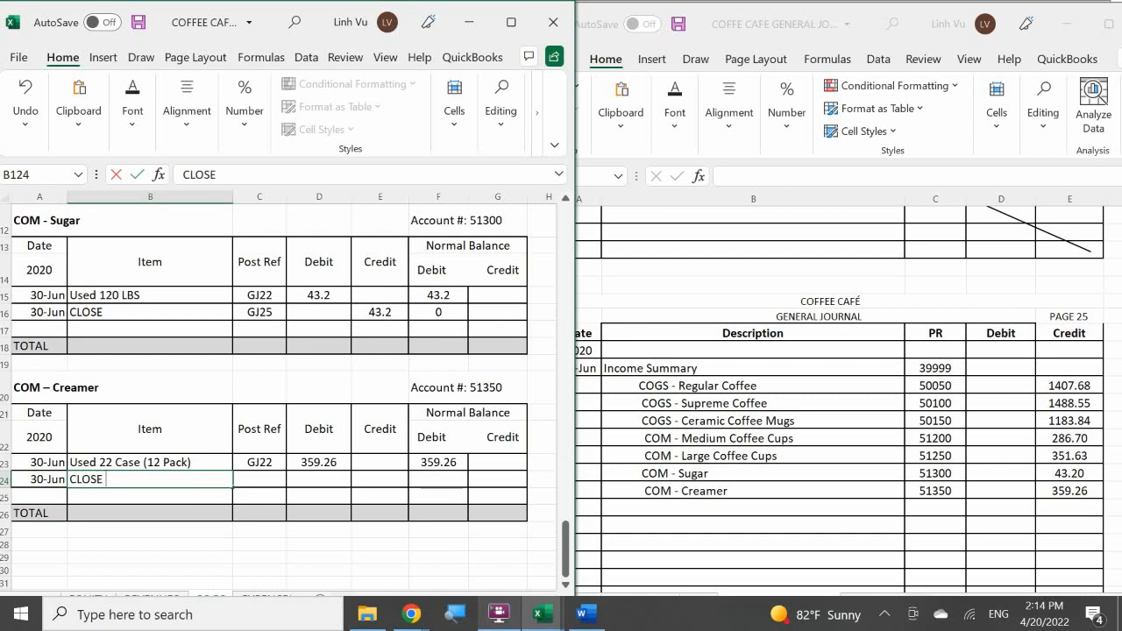
{"action": "key", "text": "Return"}
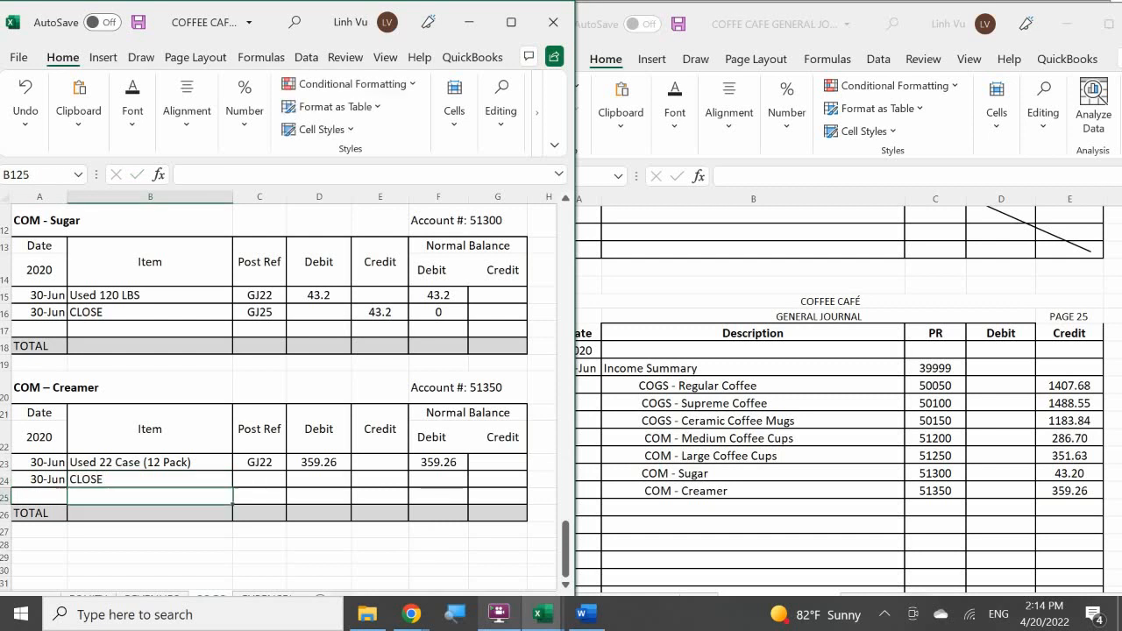
Enter post reference GJ25 and a credit of 359.26 in the Creamer CLOSE row.
{"action": "key", "text": "Right"}
{"action": "key", "text": "Up"}
{"action": "type", "text": "GJ"}
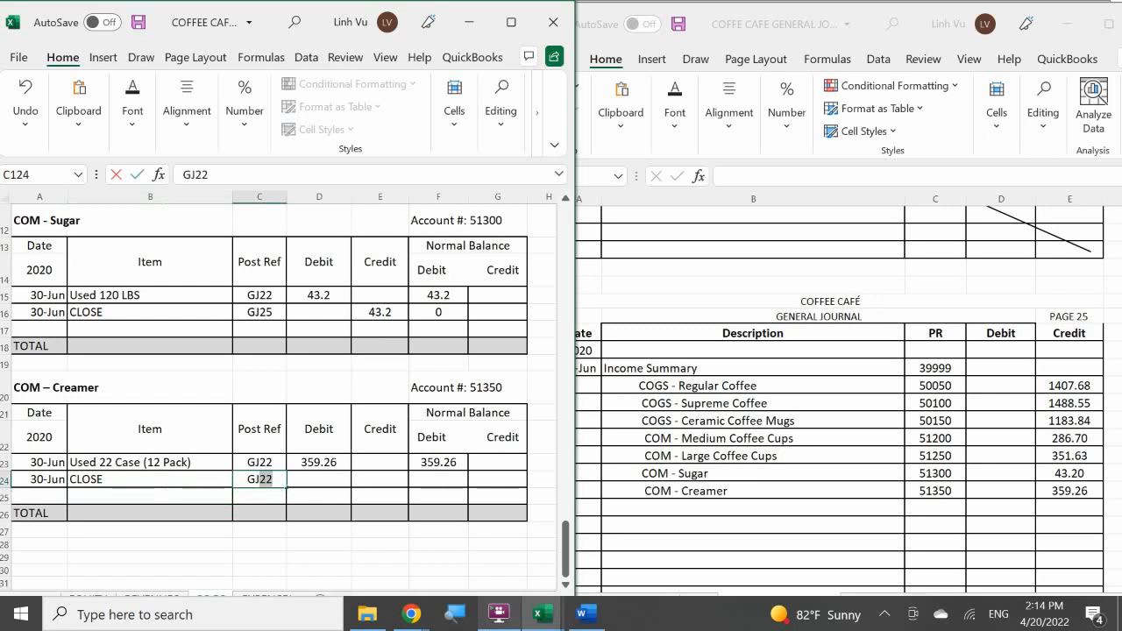
{"action": "type", "text": "25"}
{"action": "key", "text": "Right"}
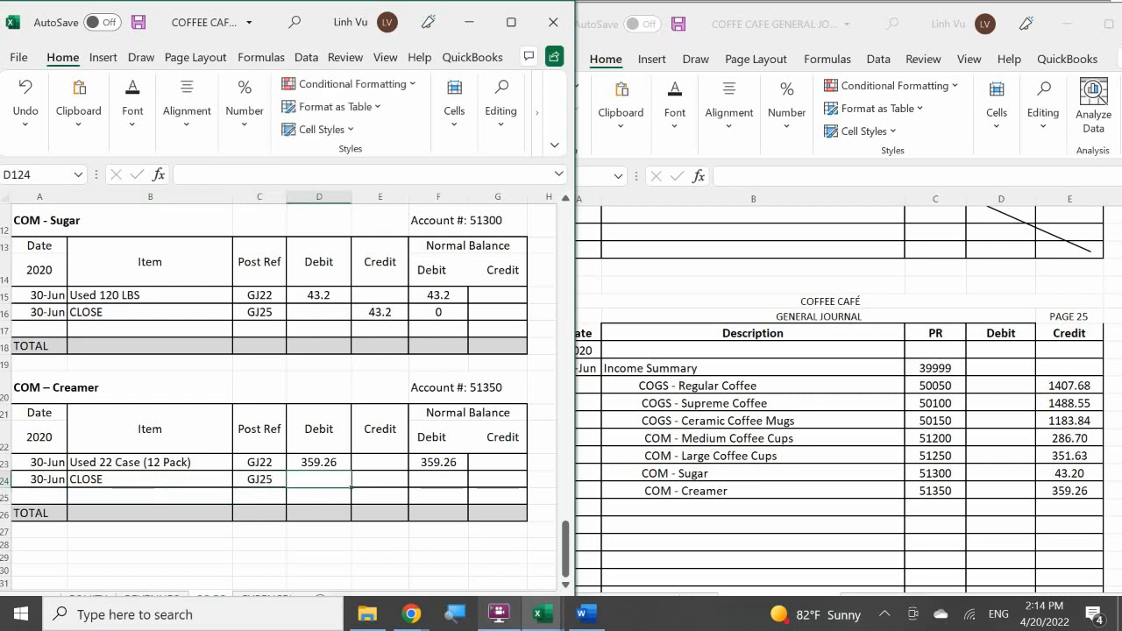
{"action": "key", "text": "Right"}
{"action": "type", "text": "359.26"}
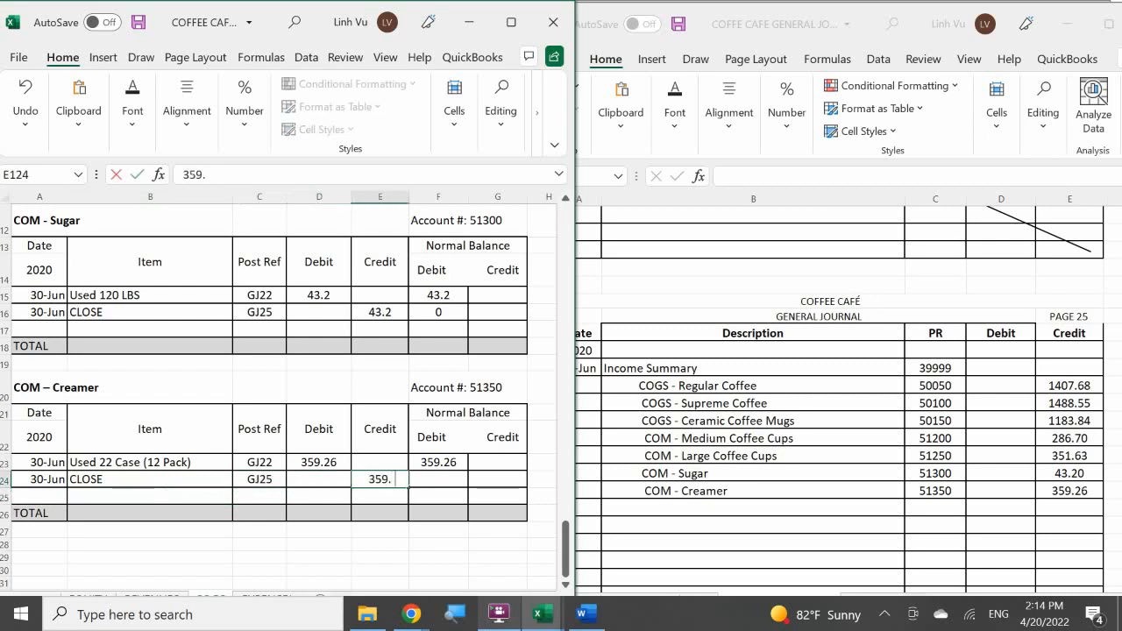
{"action": "key", "text": "Return"}
Calculate the debit balance of the Creamer CLOSE row with the formula =F123+D124-E124.
{"action": "key", "text": "Right"}
{"action": "key", "text": "Up"}
{"action": "type", "text": "="}
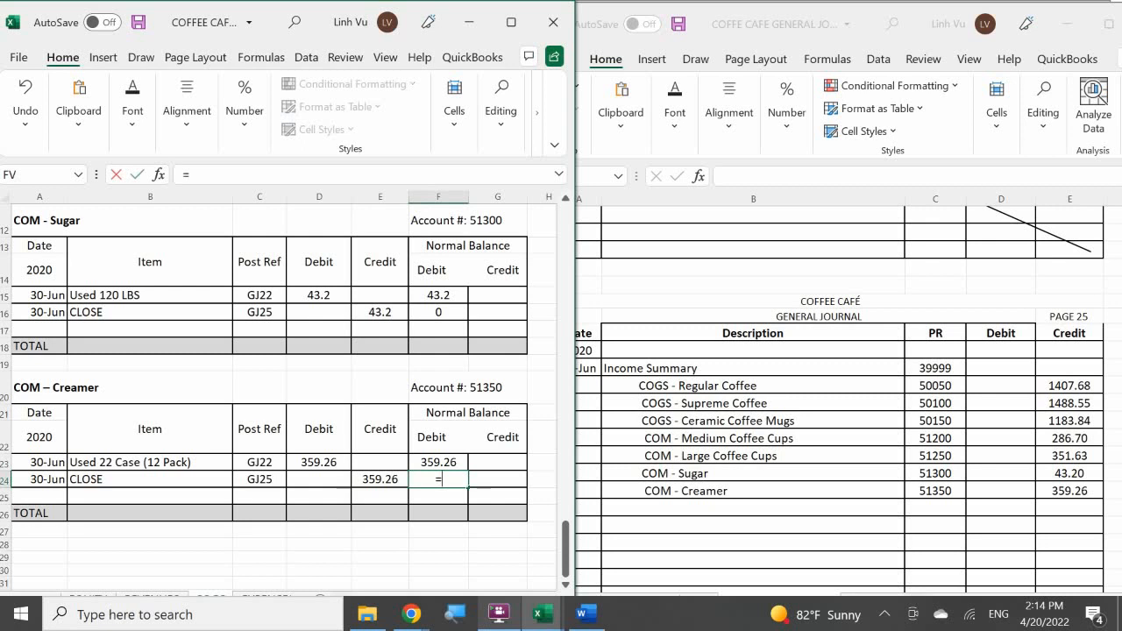
{"action": "key", "text": "Up"}
{"action": "type", "text": "+"}
{"action": "key", "text": "Left"}
{"action": "key", "text": "Left"}
{"action": "type", "text": "-"}
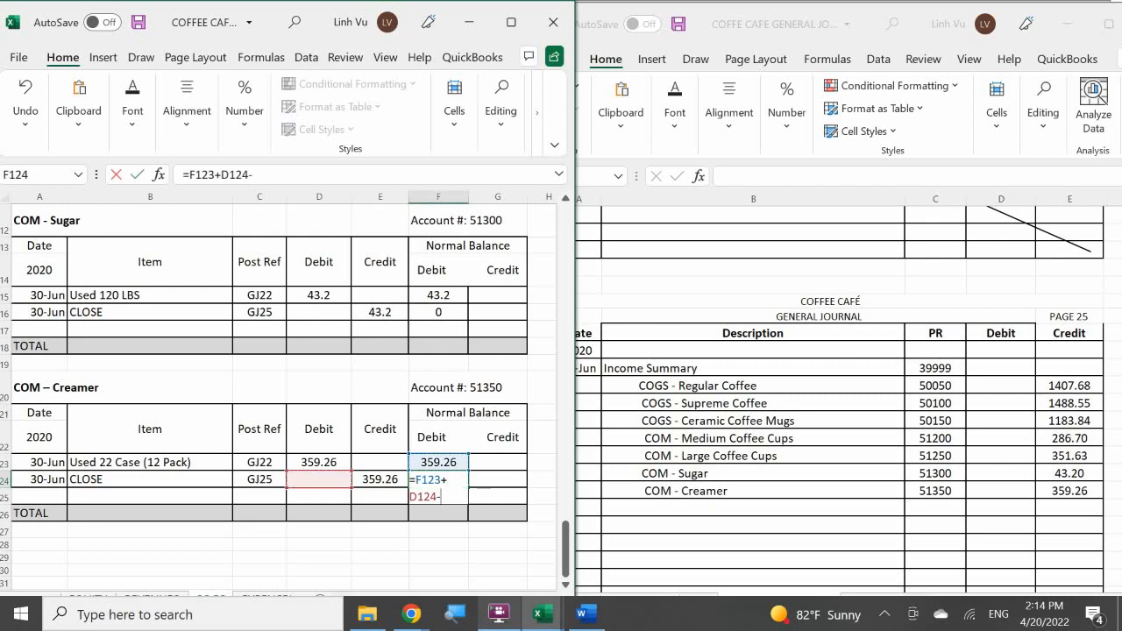
{"action": "key", "text": "Left"}
{"action": "key", "text": "Return"}
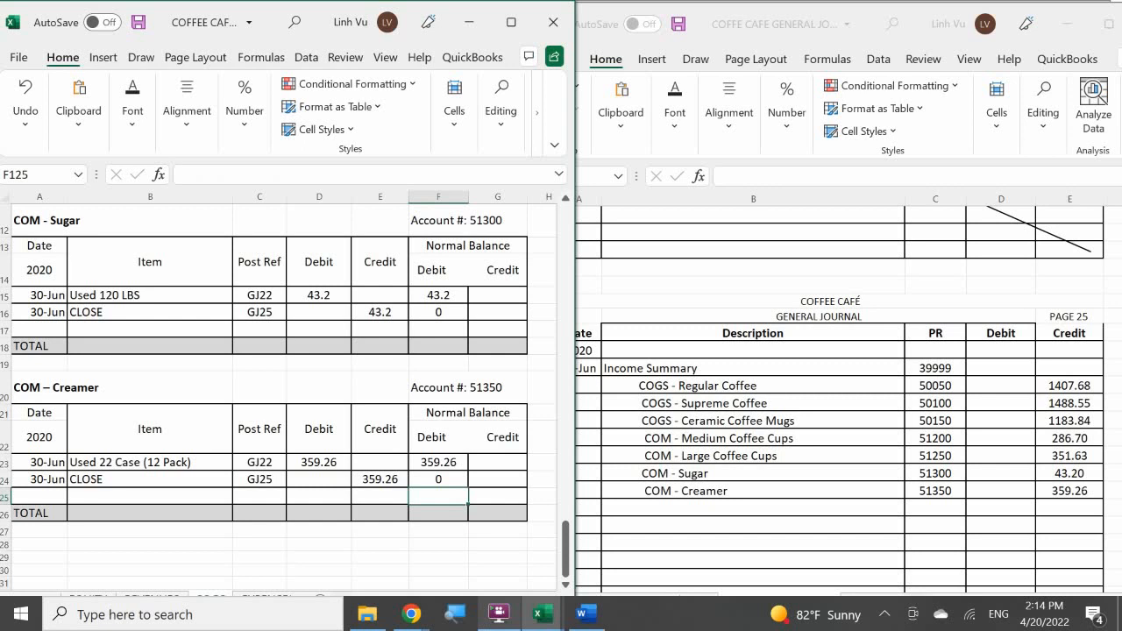
Open the ledger's EXPENSES - OP sheet at the Advertising Expense account.
{"action": "left_click", "coordinate": [693, 436]}
{"action": "scroll", "coordinate": [649, 391], "scroll_direction": "down", "scroll_amount": 2}
{"action": "scroll", "coordinate": [649, 391], "scroll_direction": "down", "scroll_amount": 1}
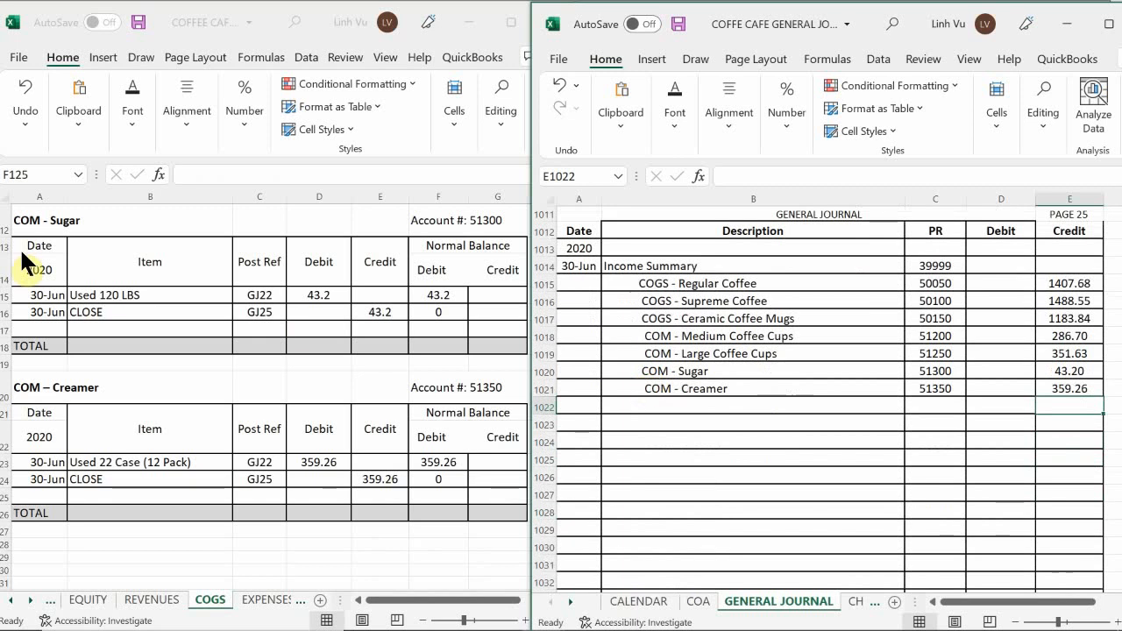
{"action": "left_click", "coordinate": [268, 608]}
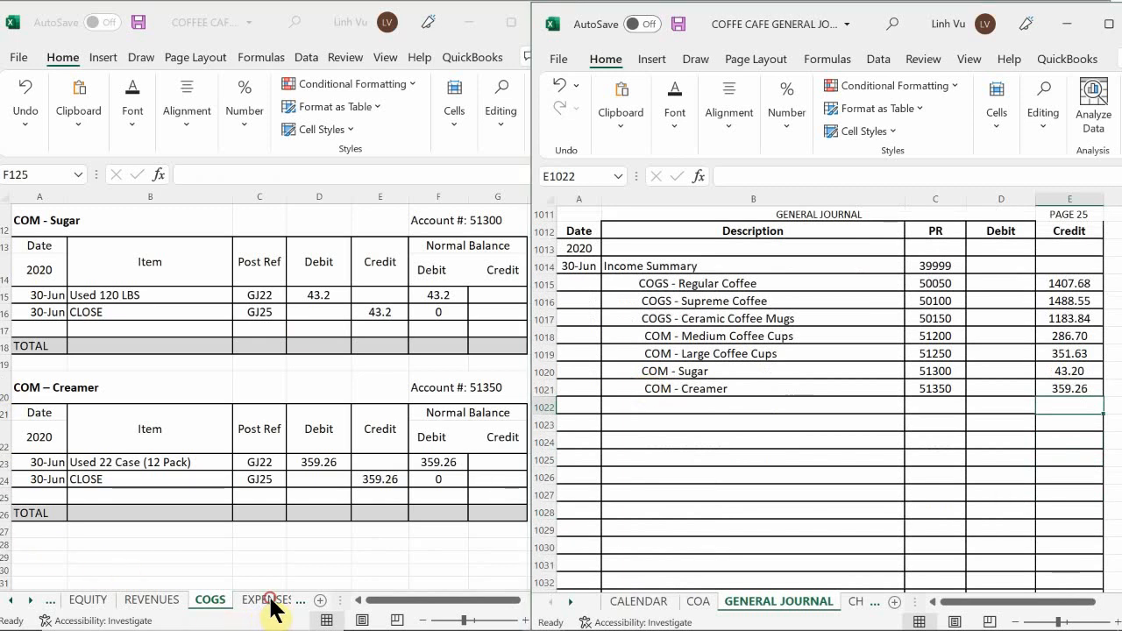
{"action": "left_click", "coordinate": [252, 605]}
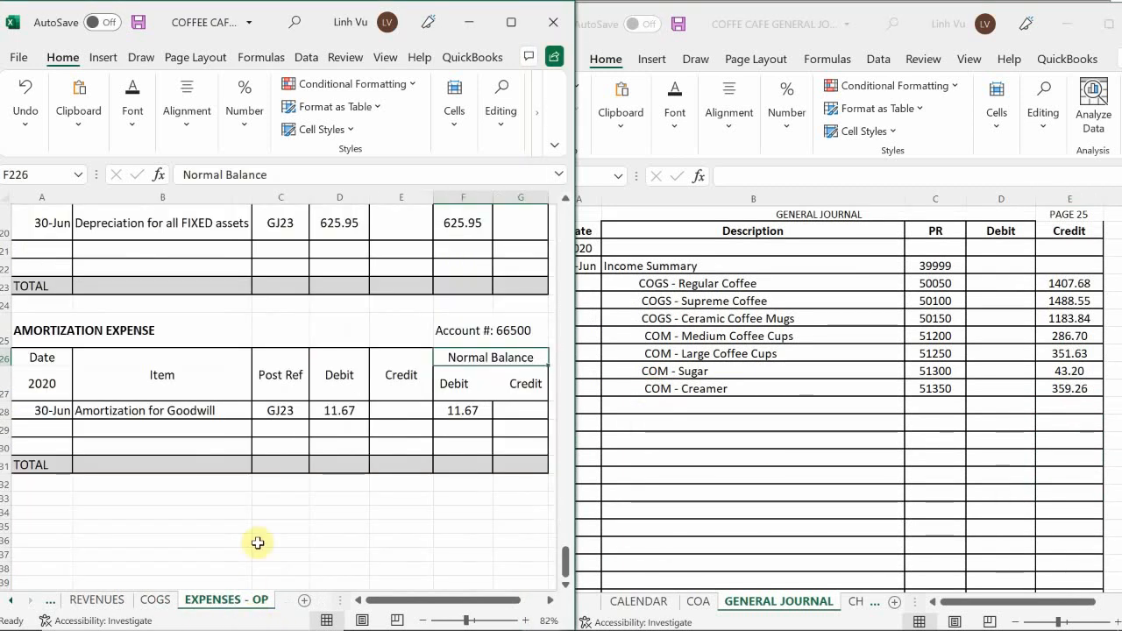
{"action": "scroll", "coordinate": [259, 491], "scroll_direction": "up", "scroll_amount": 20}
{"action": "scroll", "coordinate": [261, 469], "scroll_direction": "up", "scroll_amount": 20}
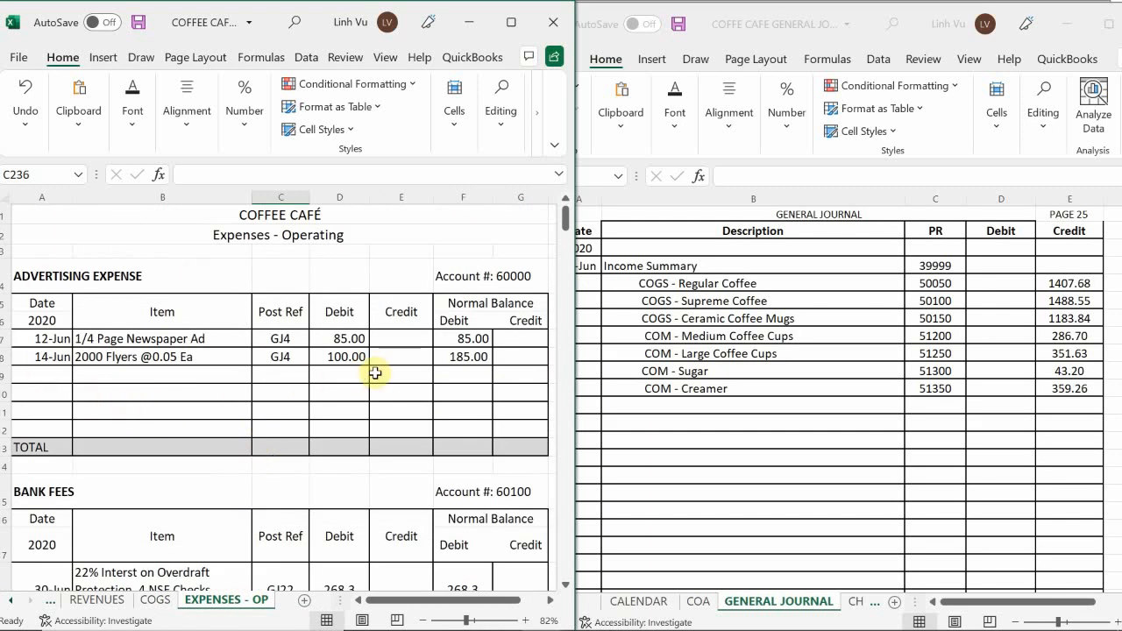
Add an Advertising Expense line below COM - Creamer in the page 25 general journal entry.
{"action": "left_click", "coordinate": [663, 419]}
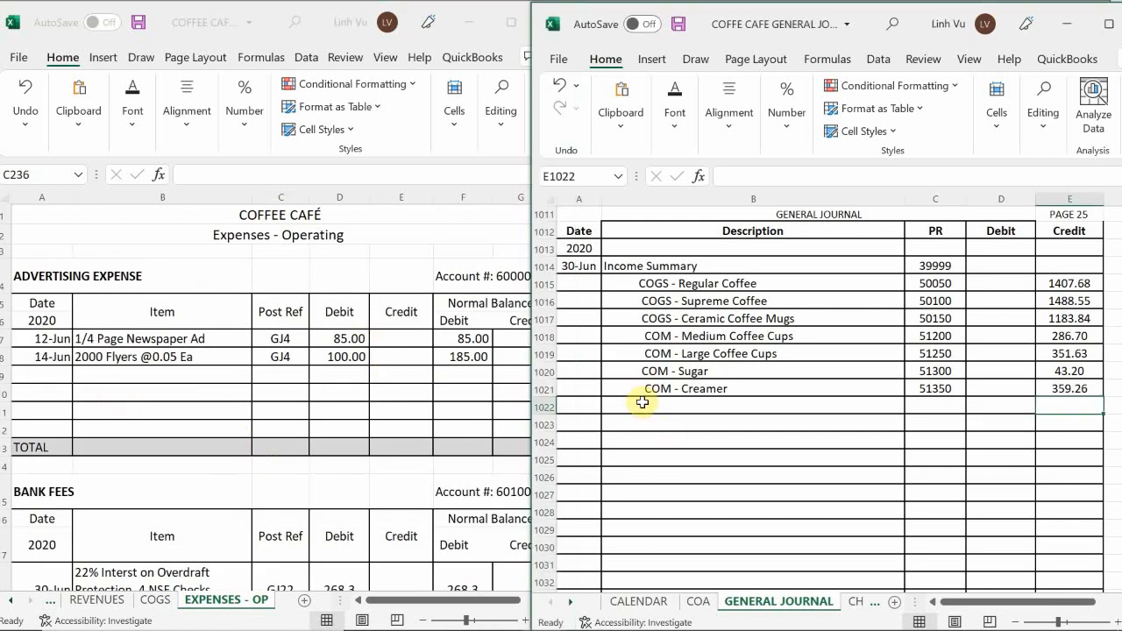
{"action": "left_click", "coordinate": [644, 405]}
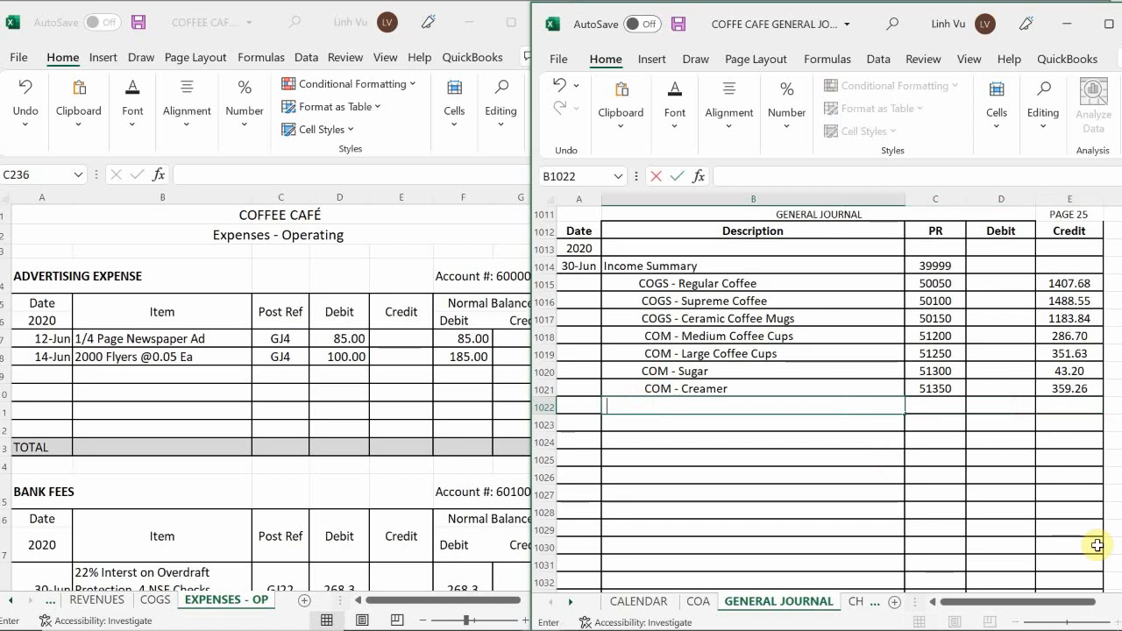
{"action": "type", "text": "Advbed"}
{"action": "key", "text": "BackSpace"}
{"action": "key", "text": "BackSpace"}
{"action": "key", "text": "BackSpace"}
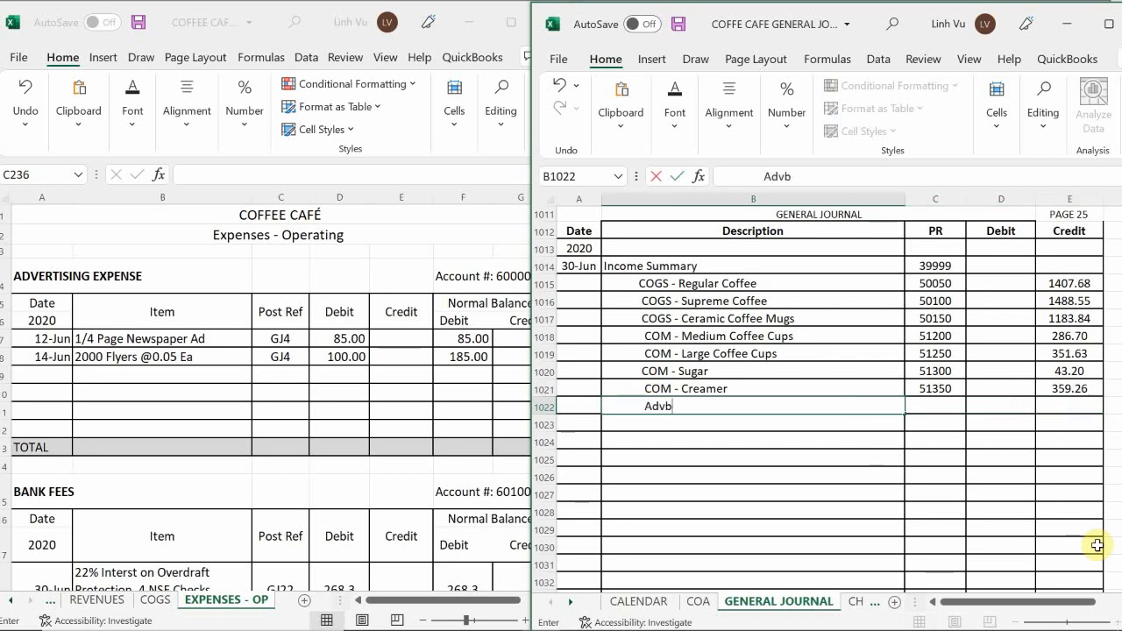
{"action": "type", "text": "ertising "}
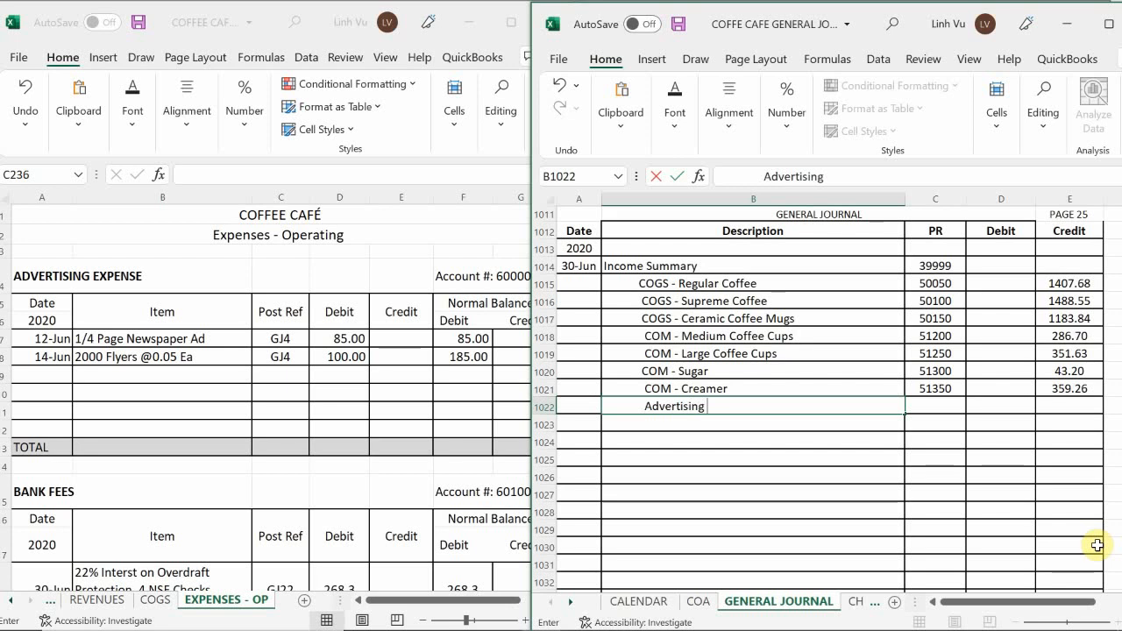
{"action": "type", "text": "Expense"}
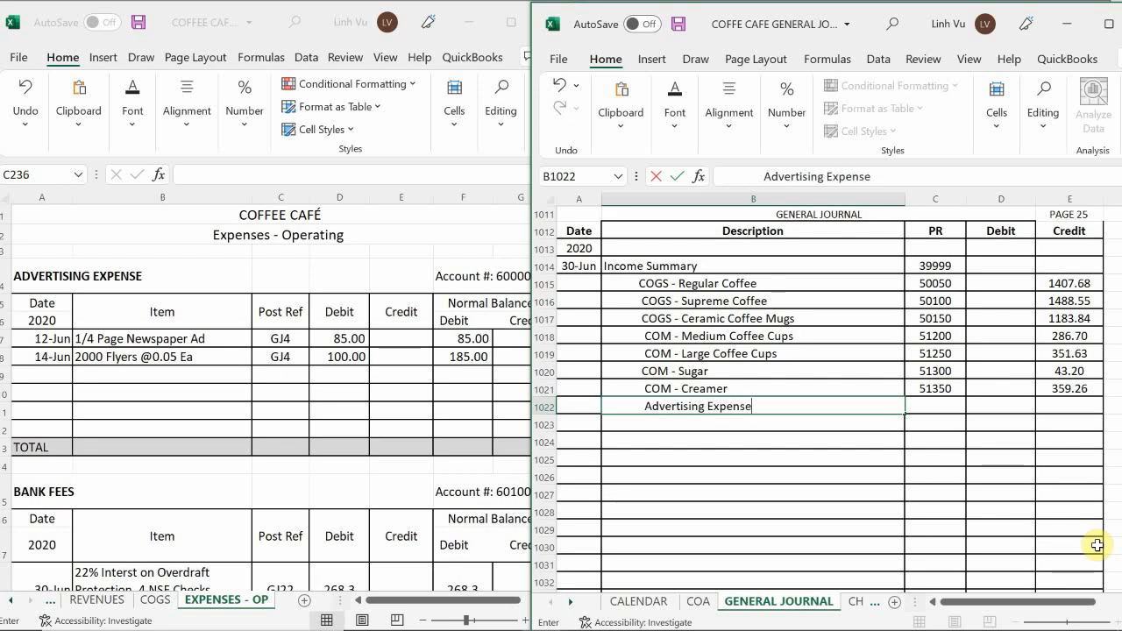
{"action": "key", "text": "Tab"}
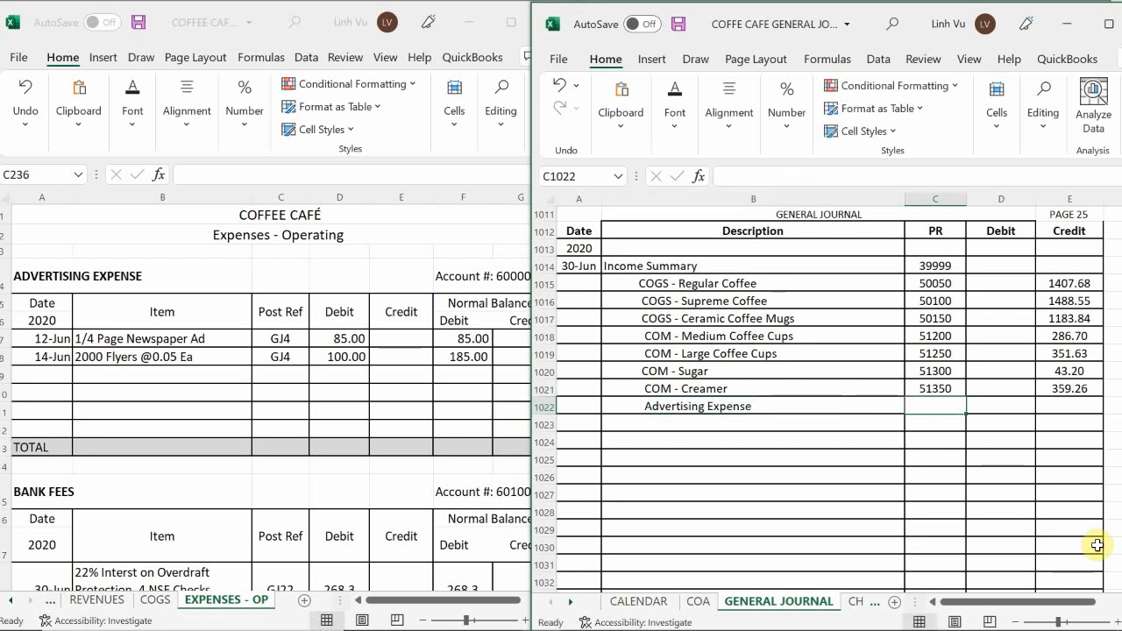
Enter posting reference 60000 and a credit of 185 for the Advertising Expense journal line.
{"action": "type", "text": "60"}
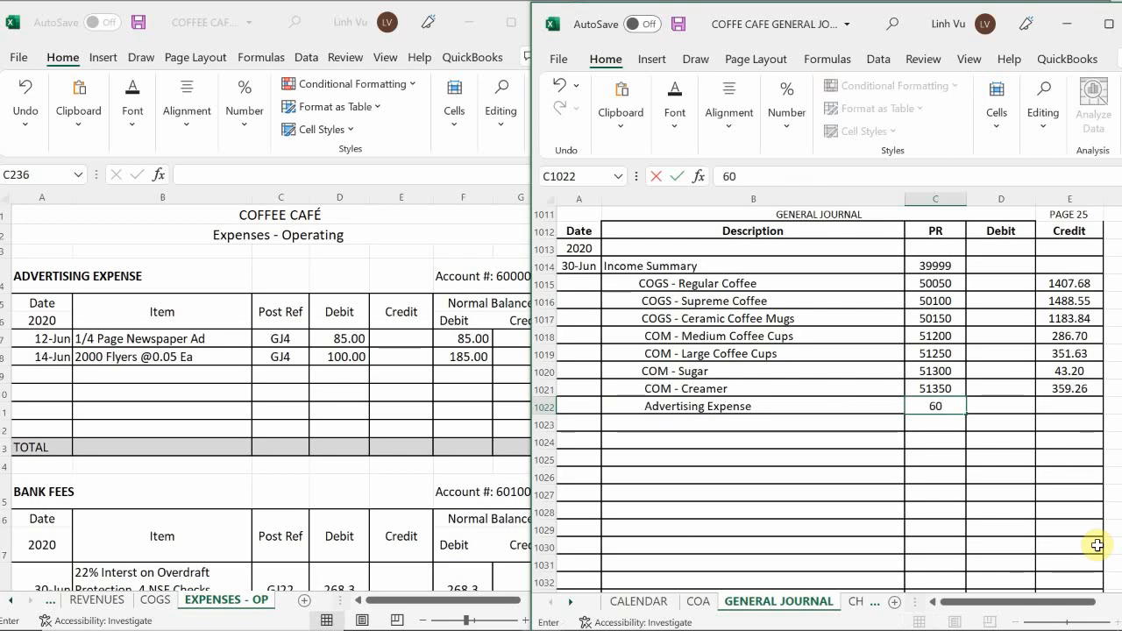
{"action": "type", "text": "000"}
{"action": "key", "text": "Tab"}
{"action": "key", "text": "Tab"}
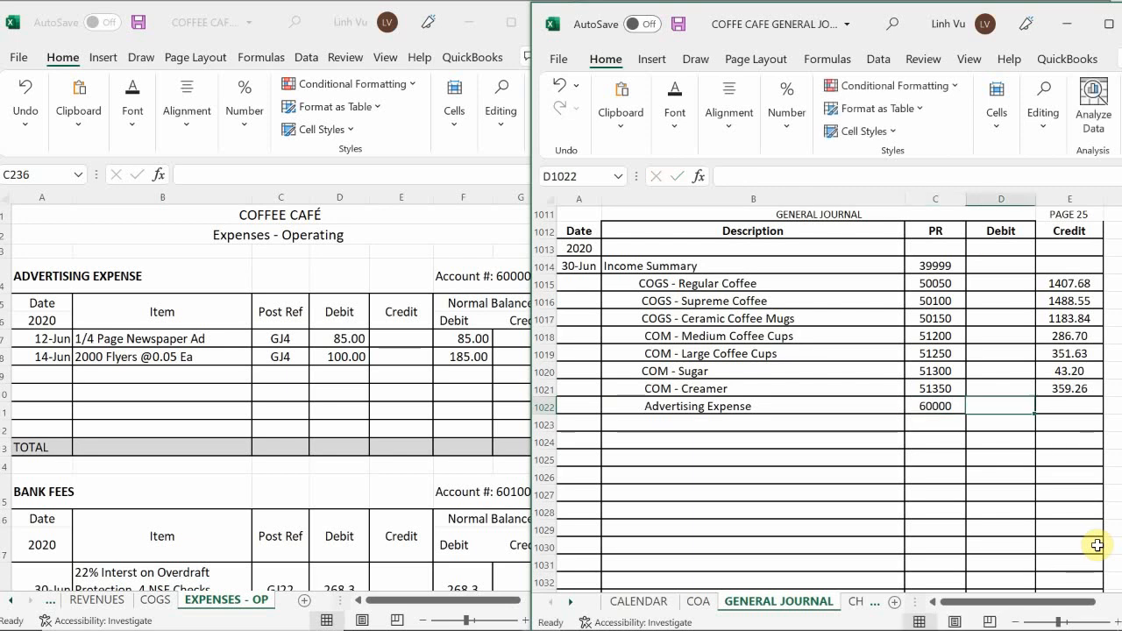
{"action": "type", "text": "185"}
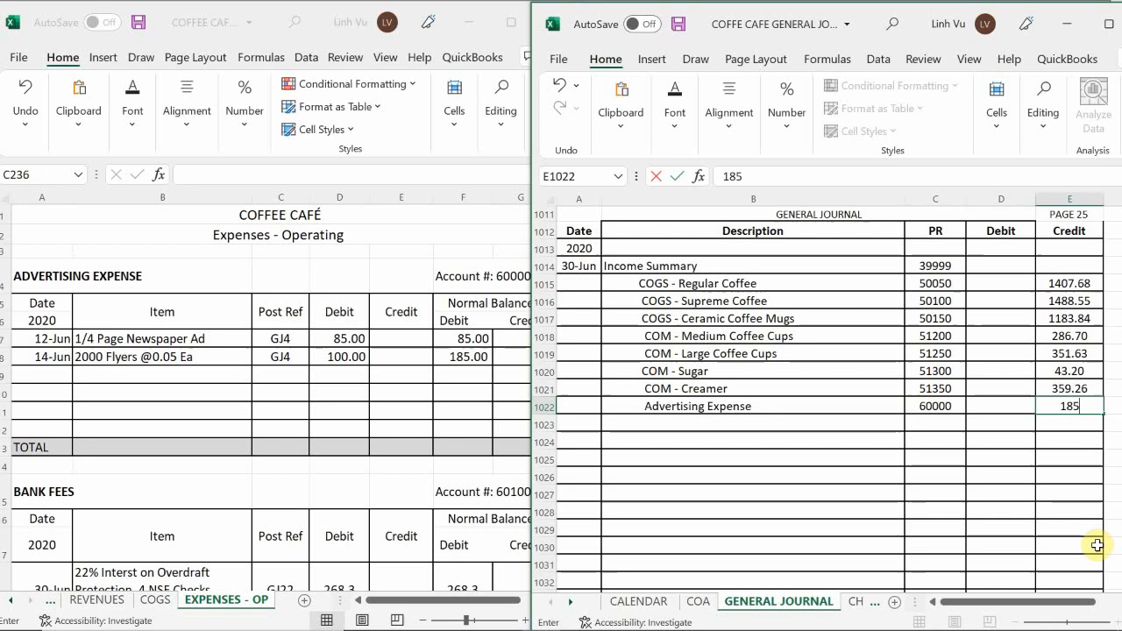
{"action": "key", "text": "Return"}
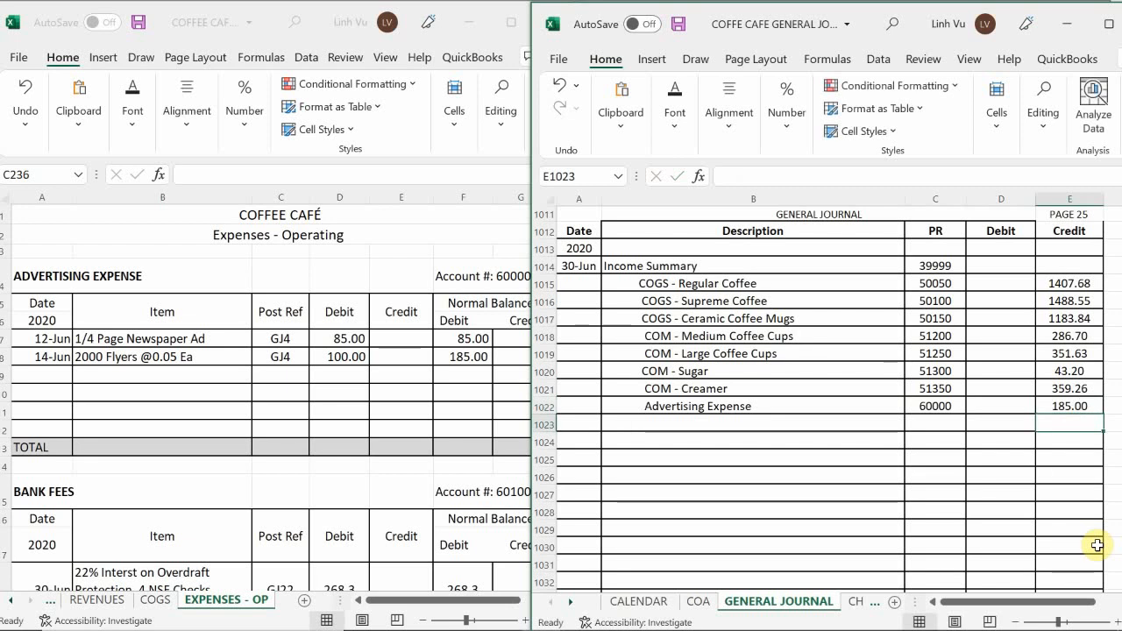
Start a closing row in the Advertising Expense ledger account dated 6/30 with the item CLOSE.
{"action": "left_click", "coordinate": [36, 373]}
{"action": "type", "text": "6/30"}
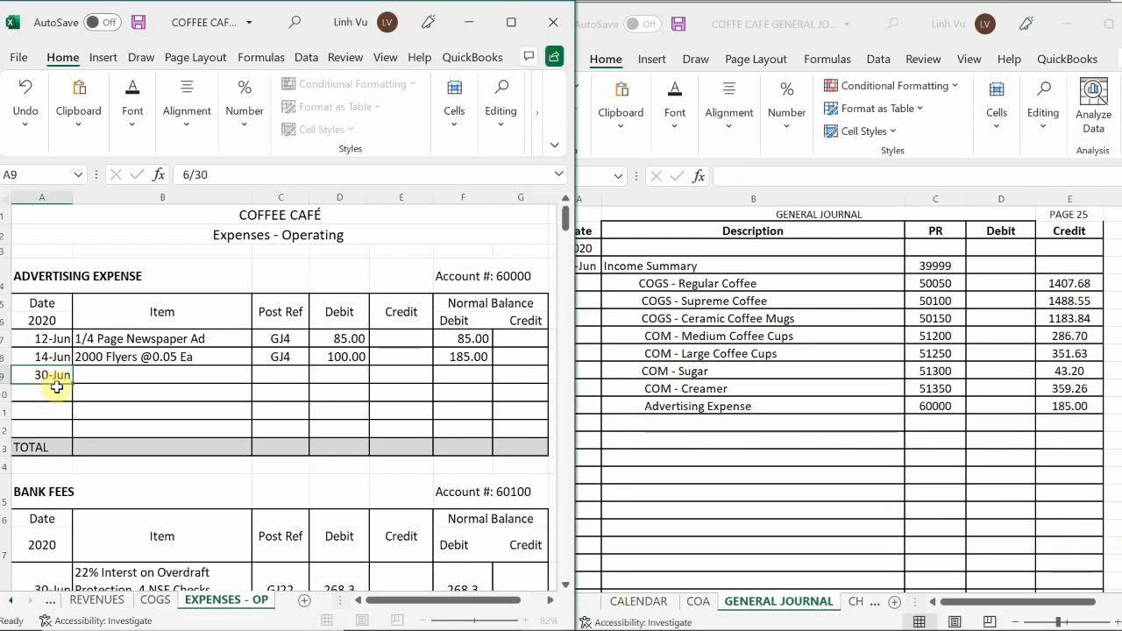
{"action": "key", "text": "Tab"}
{"action": "type", "text": "CLOSE"}
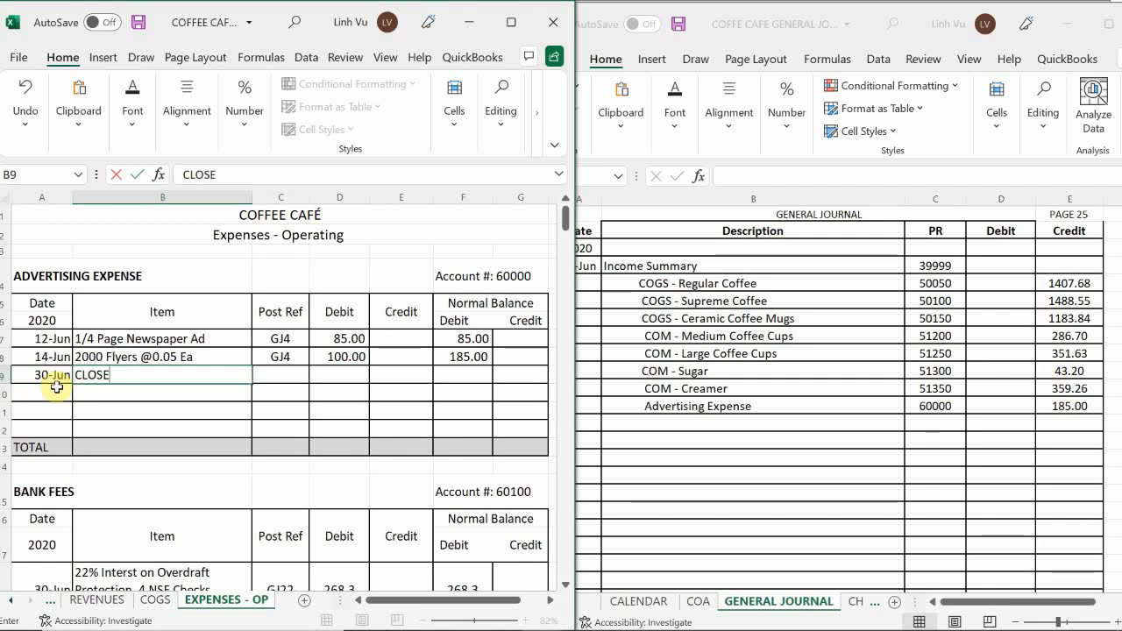
Enter post reference GJ25 and a credit of 185 in the Advertising Expense CLOSE row.
{"action": "key", "text": "Tab"}
{"action": "type", "text": "GJ4"}
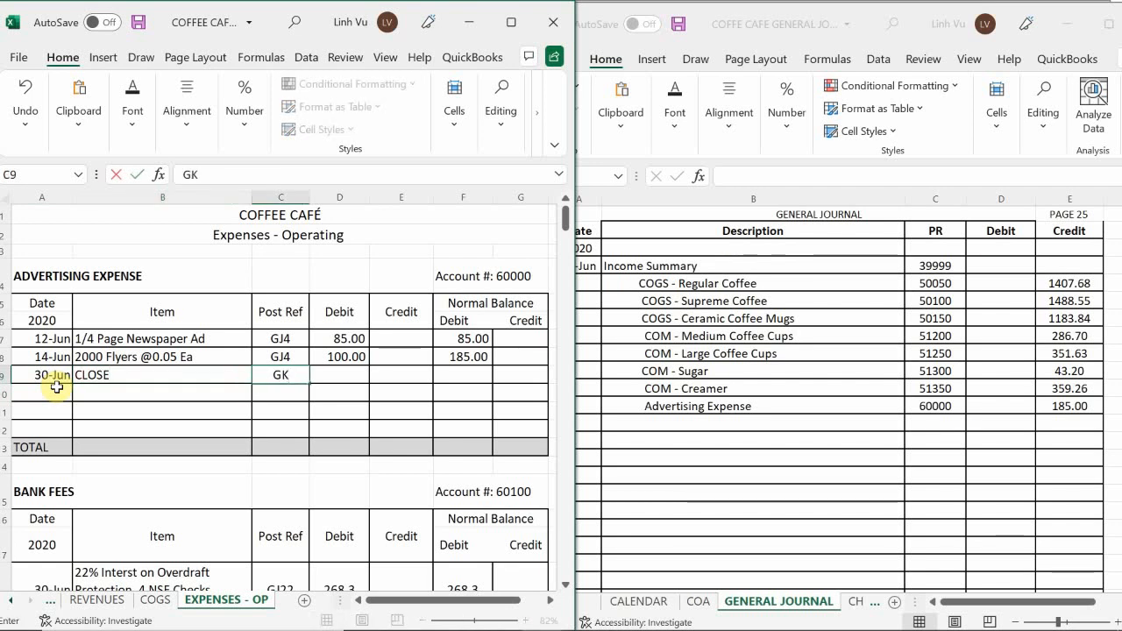
{"action": "key", "text": "BackSpace"}
{"action": "type", "text": "25"}
{"action": "key", "text": "Tab"}
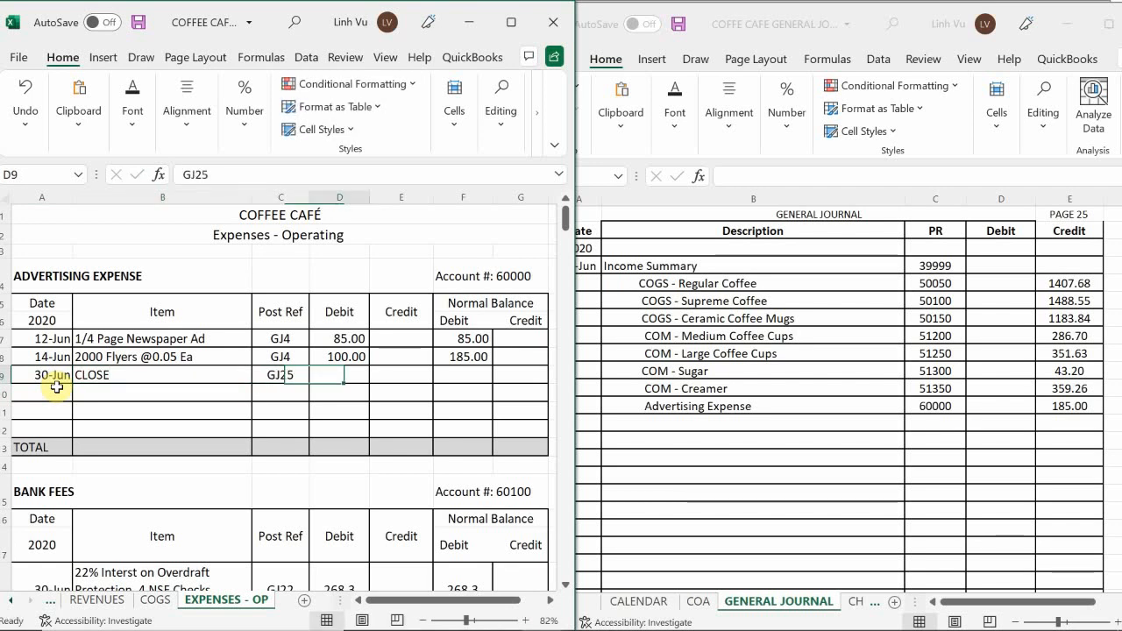
{"action": "key", "text": "Tab"}
{"action": "type", "text": "185"}
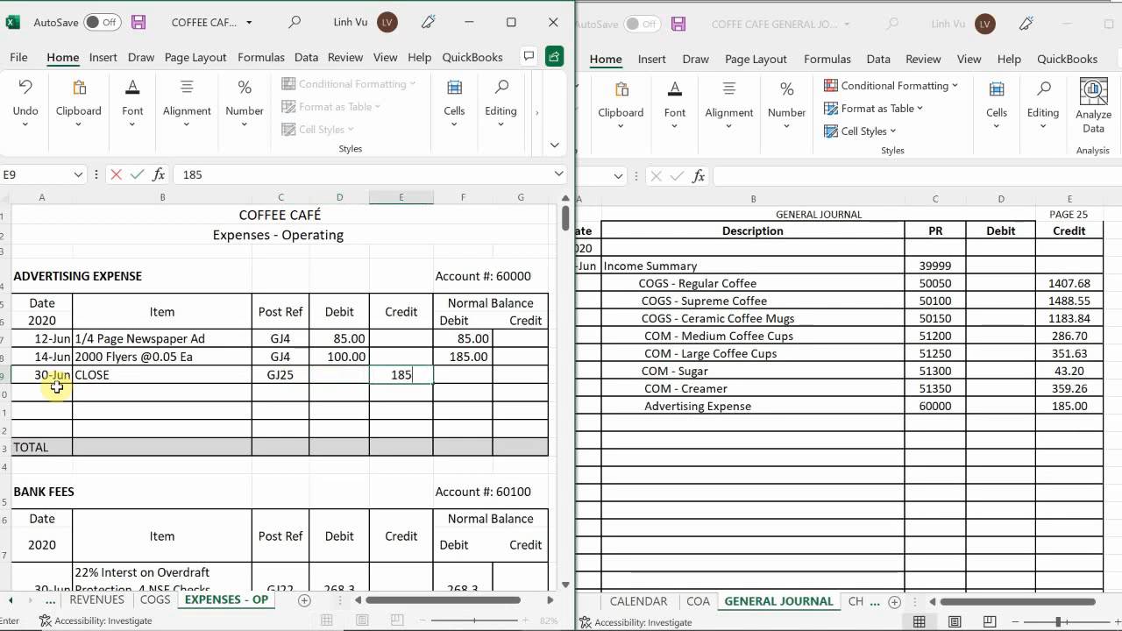
{"action": "key", "text": "Return"}
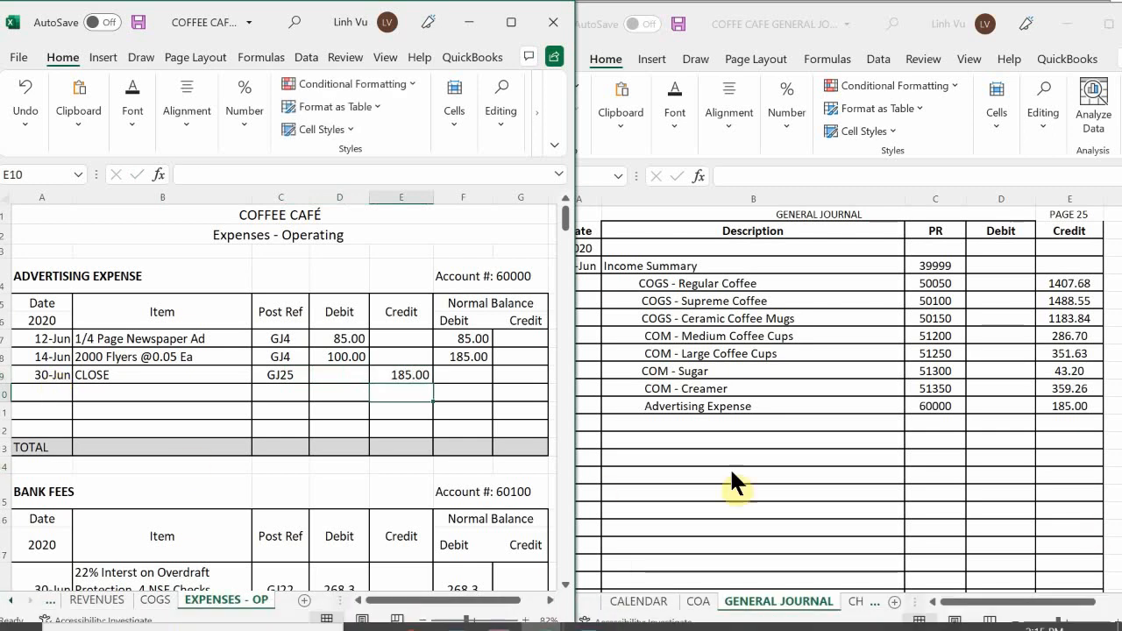
Copy the debit balance formula from the 14-Jun Advertising Expense row down to the CLOSE row.
{"action": "left_click", "coordinate": [470, 358]}
{"action": "left_click_drag", "start_coordinate": [494, 368], "coordinate": [496, 384]}
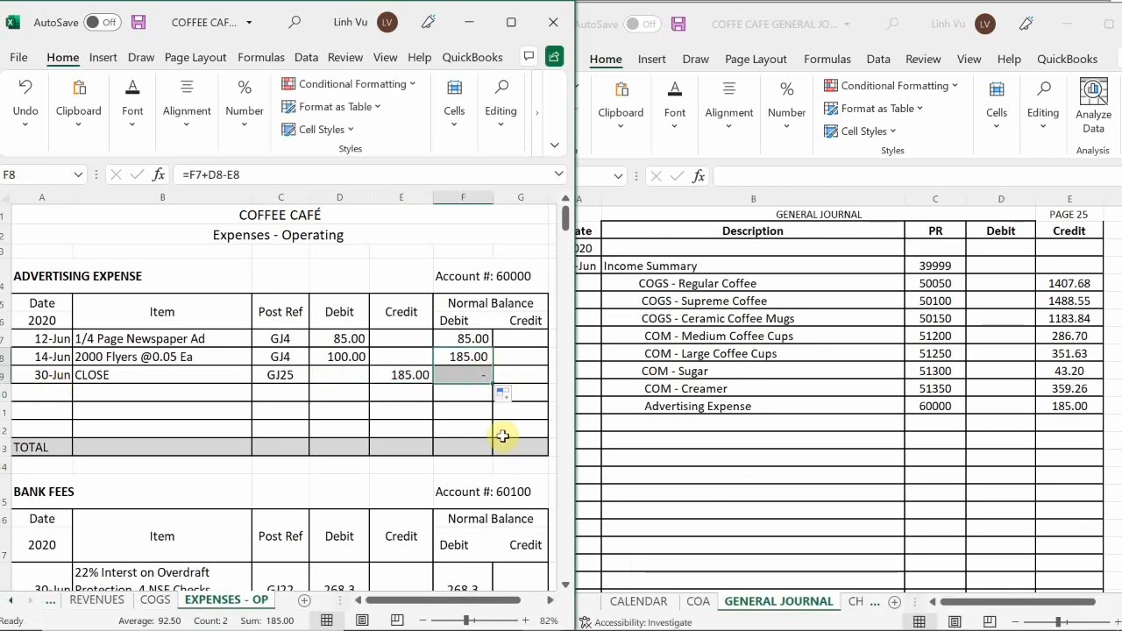
{"action": "left_click", "coordinate": [441, 413]}
Add a Bank Fees line below Advertising Expense in the page 25 general journal entry.
{"action": "scroll", "coordinate": [441, 413], "scroll_direction": "down", "scroll_amount": 1}
{"action": "scroll", "coordinate": [441, 413], "scroll_direction": "down", "scroll_amount": 2}
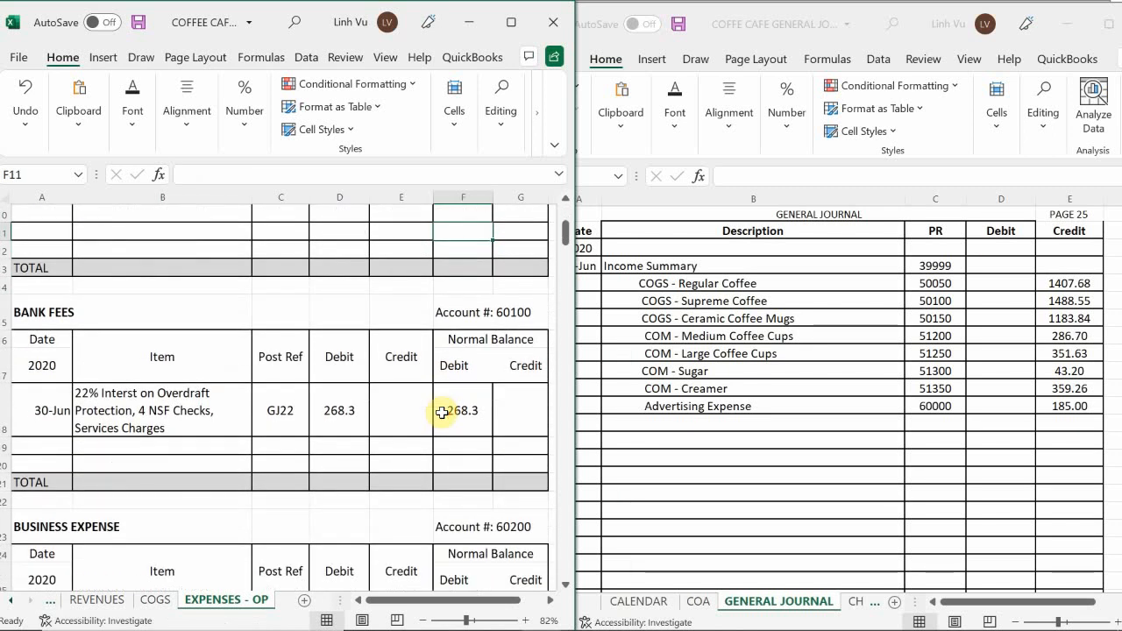
{"action": "left_click", "coordinate": [685, 395]}
{"action": "left_click", "coordinate": [632, 424]}
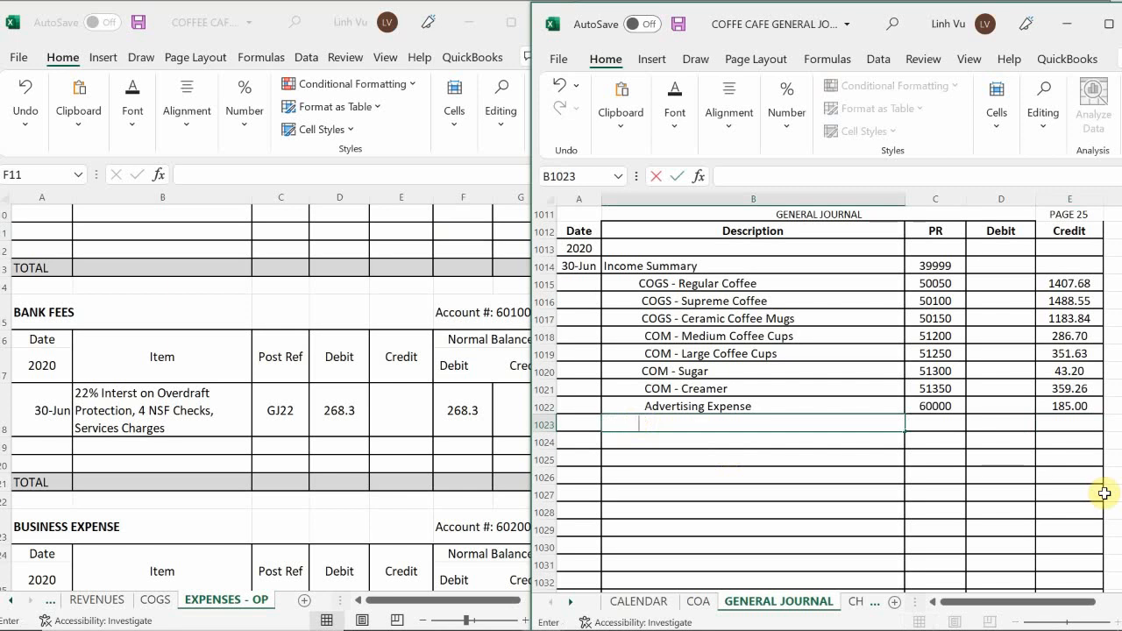
{"action": "type", "text": "Bank "}
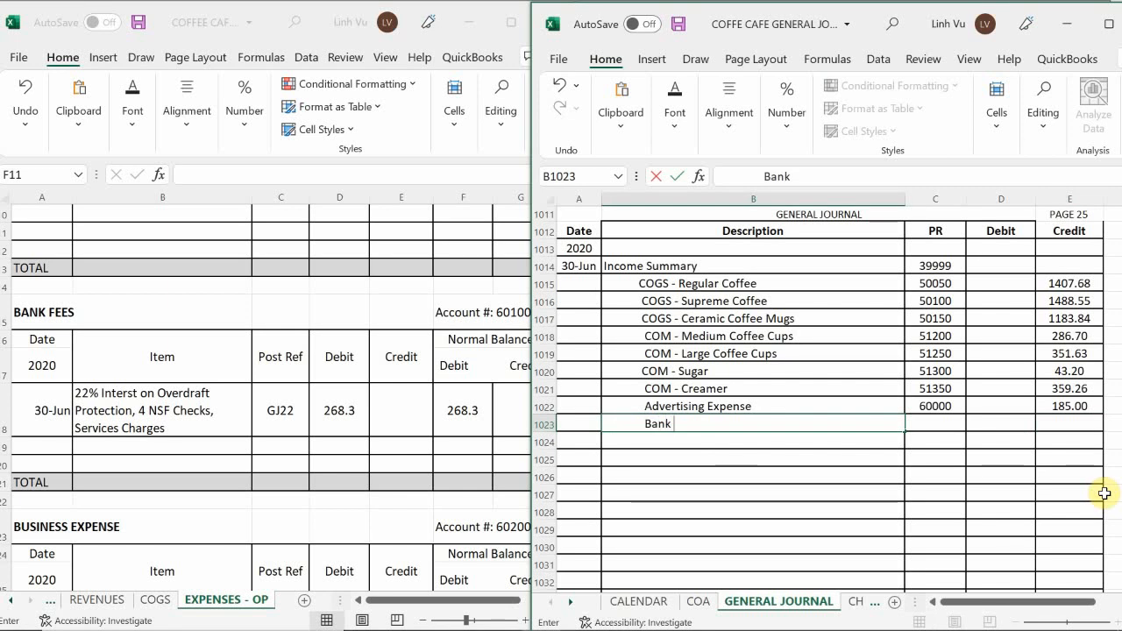
{"action": "type", "text": "Fees"}
{"action": "key", "text": "Tab"}
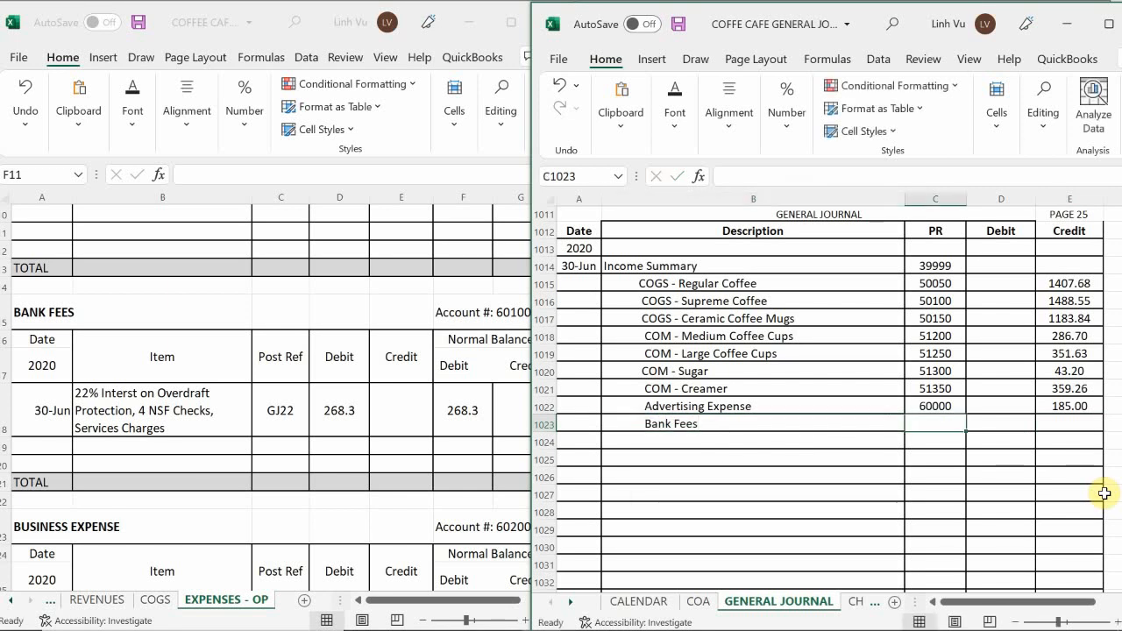
Enter post reference 60100 and a credit of 268.30 on the Bank Fees line of the page 25 journal entry.
{"action": "type", "text": "100"}
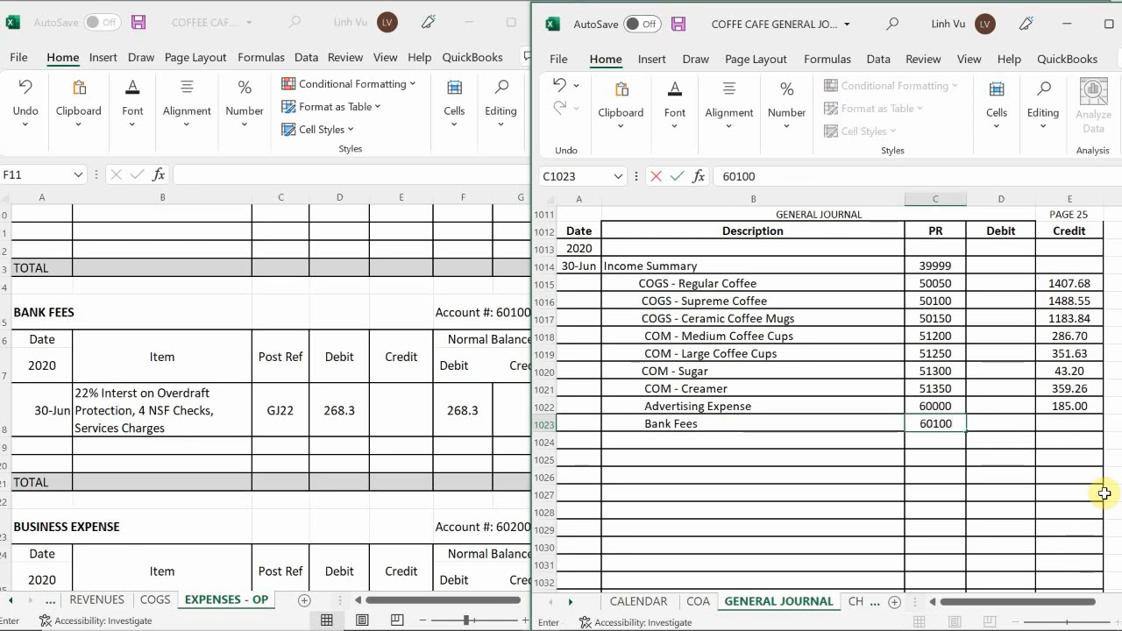
{"action": "key", "text": "Tab"}
{"action": "key", "text": "Tab"}
{"action": "type", "text": "2"}
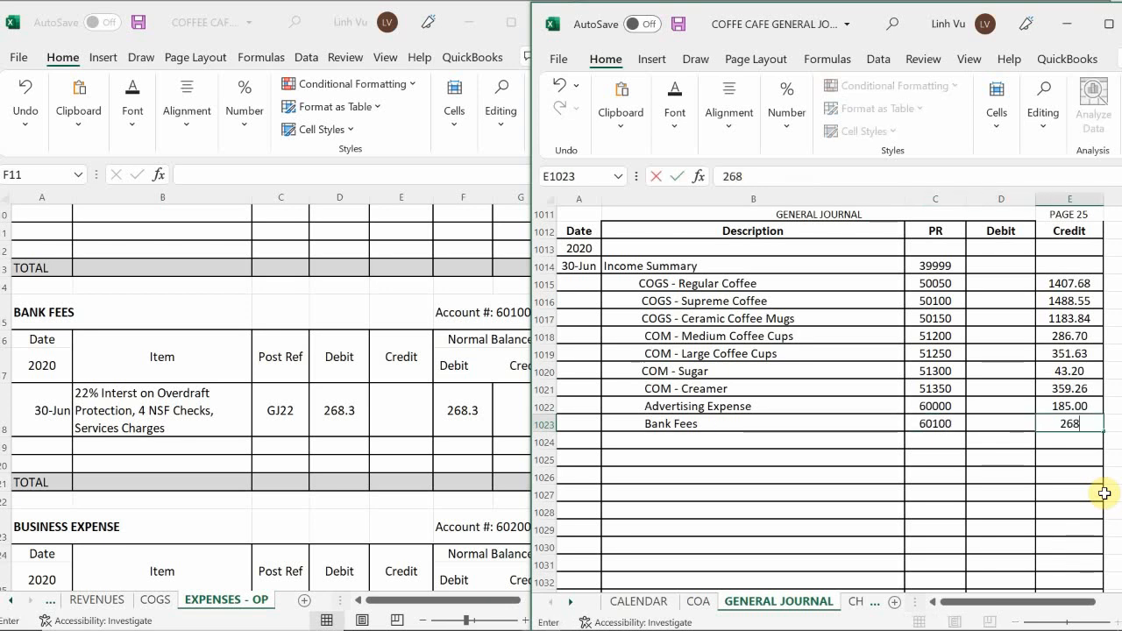
{"action": "type", "text": "68.3"}
{"action": "key", "text": "Return"}
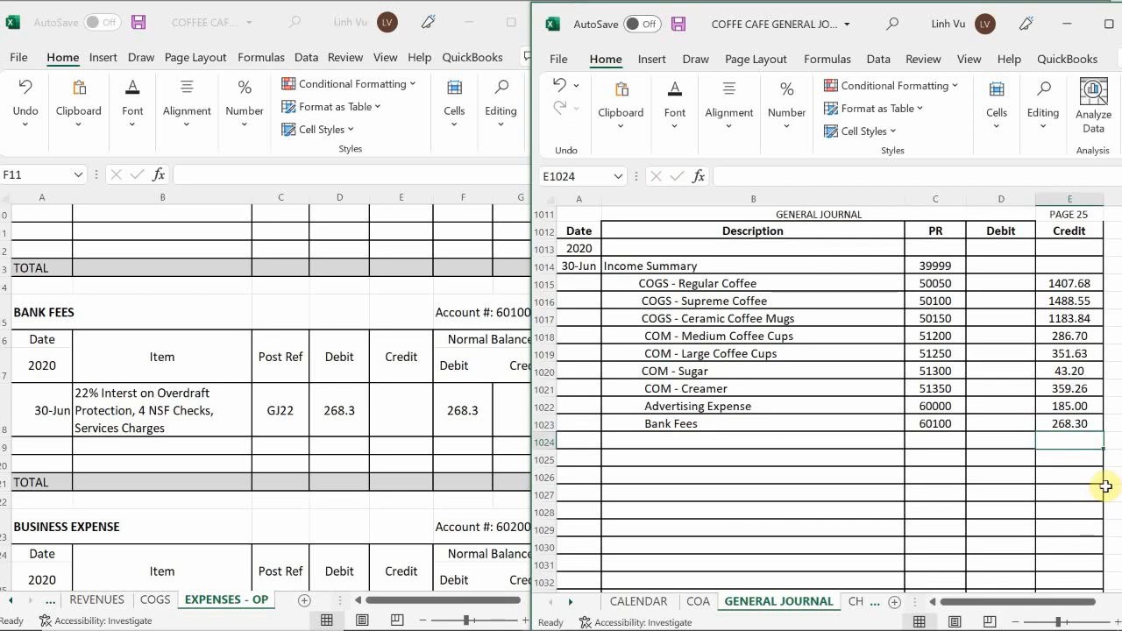
Start a closing row in the Bank Fees ledger account dated 6/30 with the item CLOSE.
{"action": "left_click", "coordinate": [41, 442]}
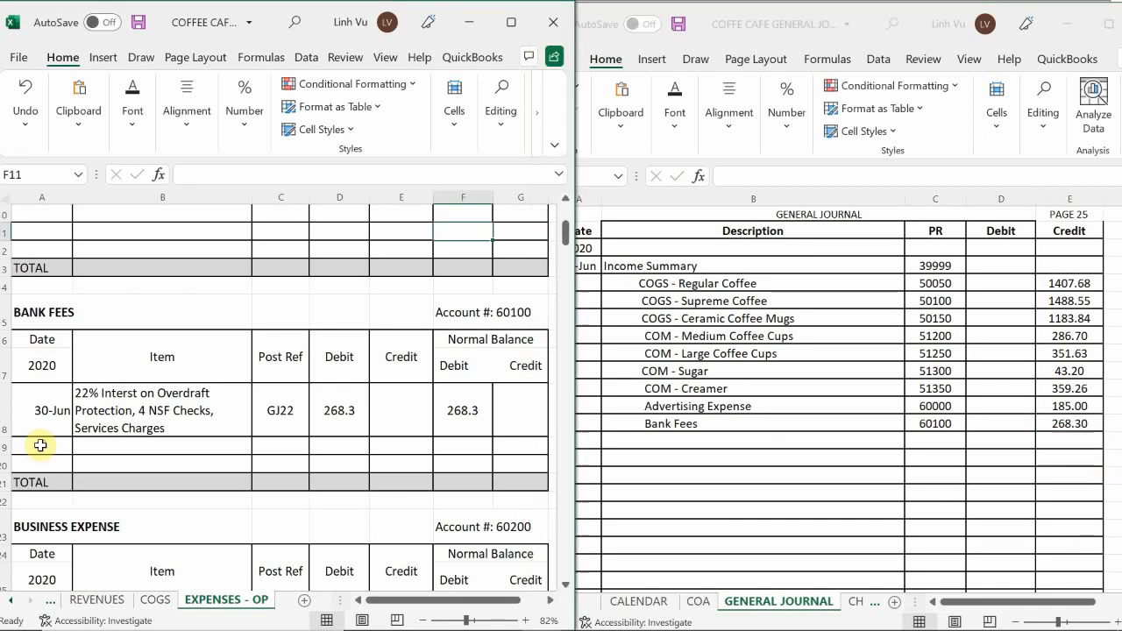
{"action": "left_click", "coordinate": [41, 446]}
{"action": "type", "text": "6/30"}
{"action": "key", "text": "Return"}
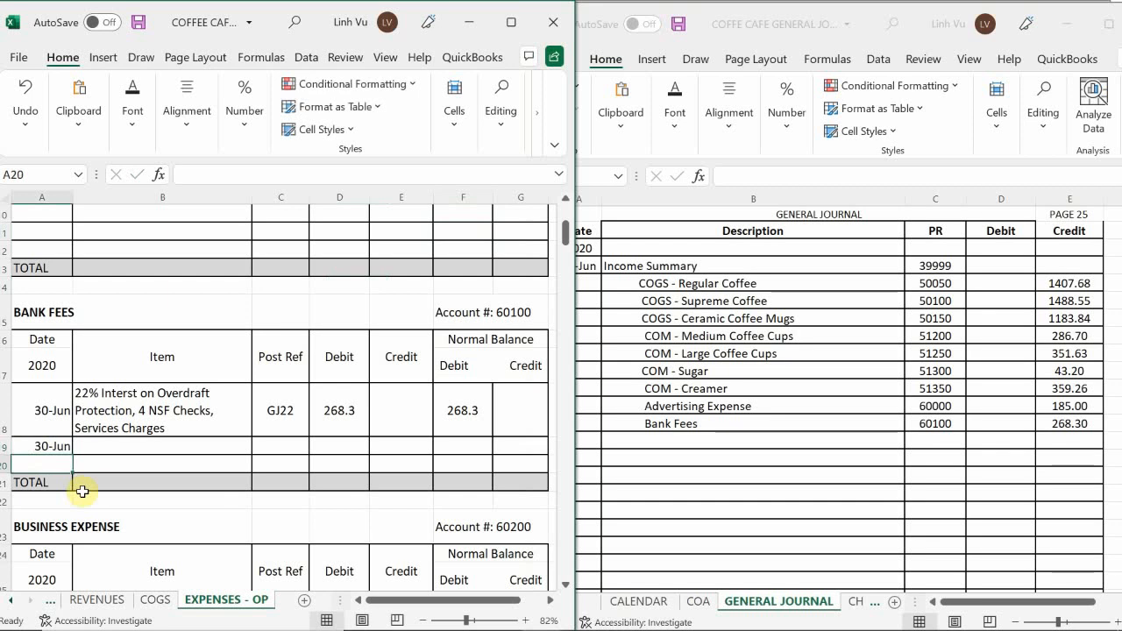
{"action": "key", "text": "Up"}
{"action": "key", "text": "Right"}
{"action": "type", "text": "C"}
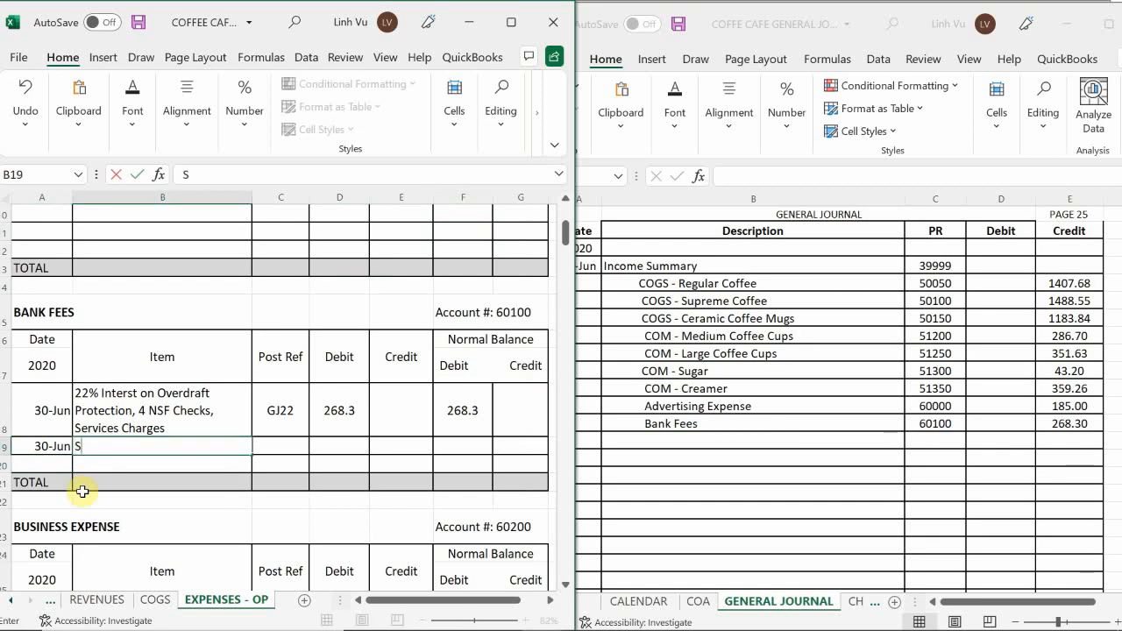
{"action": "key", "text": "BackSpace"}
{"action": "type", "text": "CLOSE"}
Enter post reference GJ25 and a credit of 268.30 in the Bank Fees CLOSE row.
{"action": "key", "text": "Tab"}
{"action": "type", "text": "GK"}
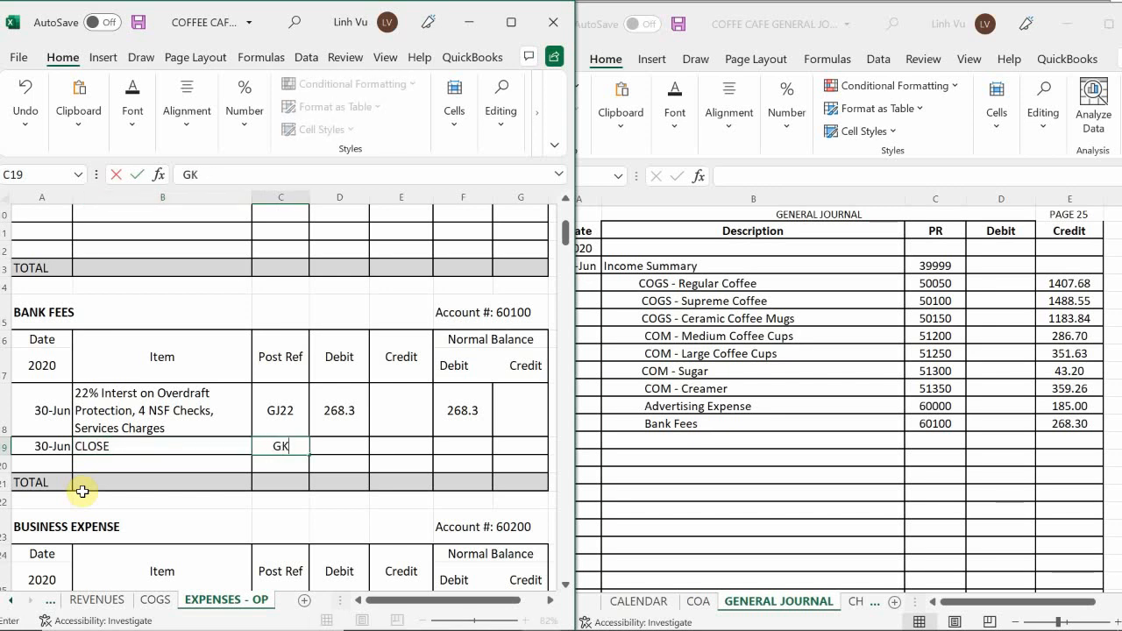
{"action": "type", "text": "J25"}
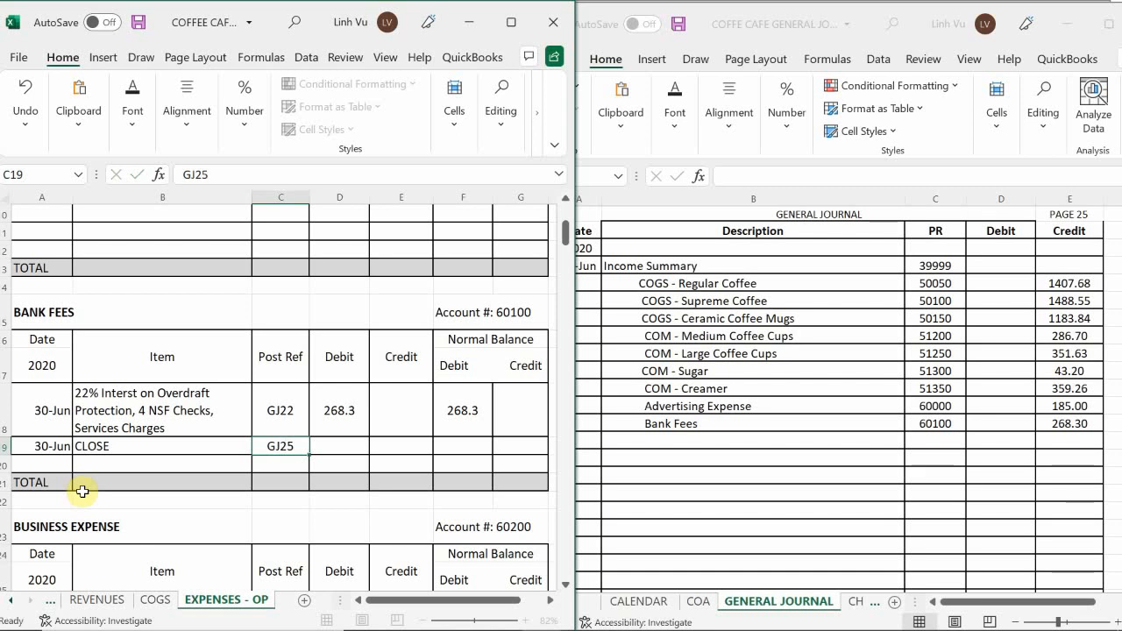
{"action": "key", "text": "Tab"}
{"action": "key", "text": "Tab"}
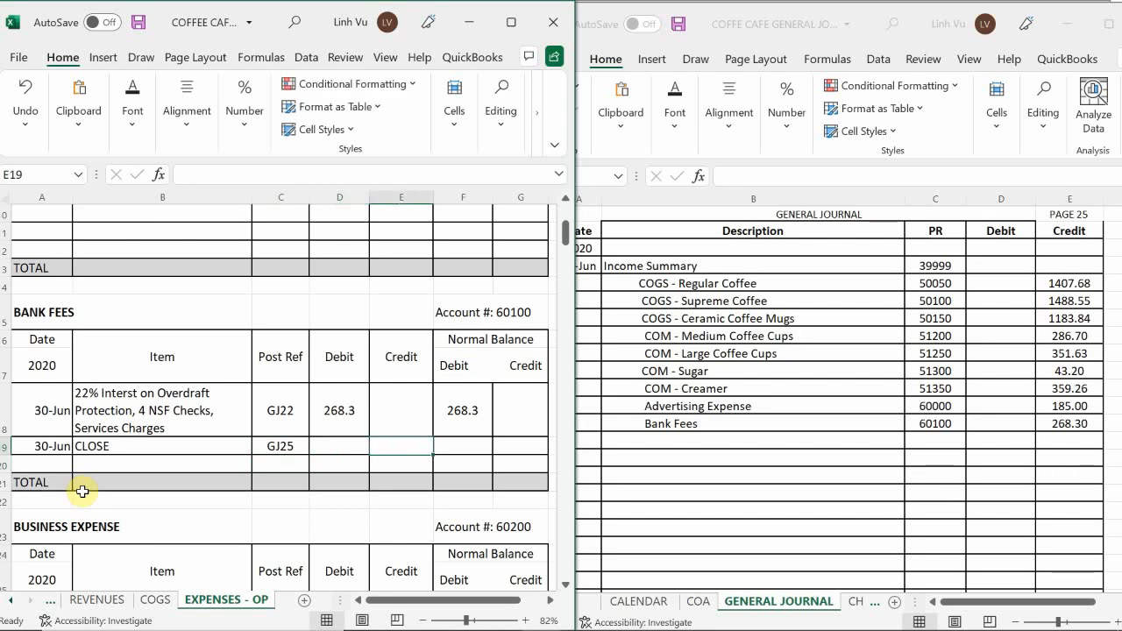
{"action": "type", "text": "268.30"}
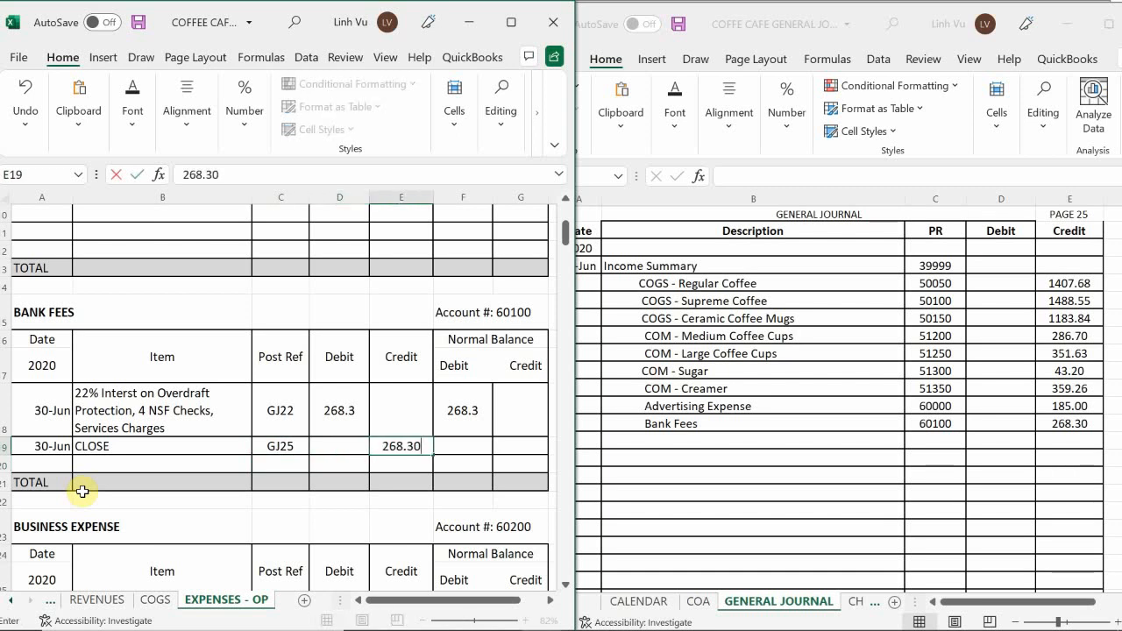
{"action": "key", "text": "Return"}
Calculate the debit balance of the Bank Fees CLOSE row with the formula =F18+D19-E19.
{"action": "key", "text": "Up"}
{"action": "key", "text": "Right"}
{"action": "type", "text": "="}
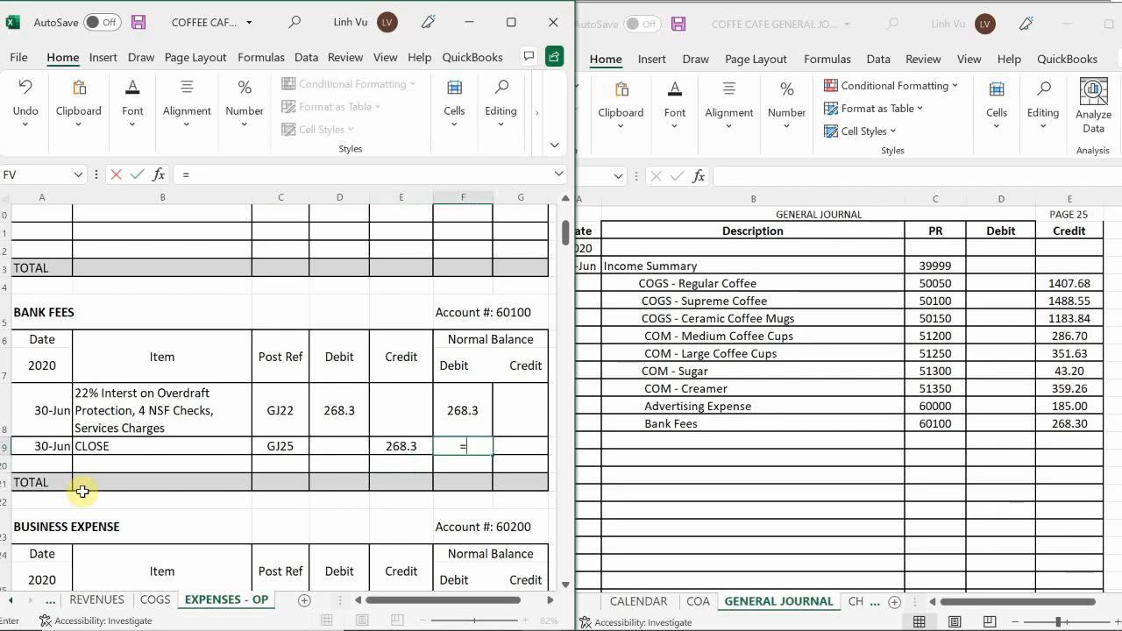
{"action": "key", "text": "Up"}
{"action": "type", "text": "+"}
{"action": "key", "text": "Left"}
{"action": "key", "text": "Left"}
{"action": "type", "text": "-"}
{"action": "key", "text": "Left"}
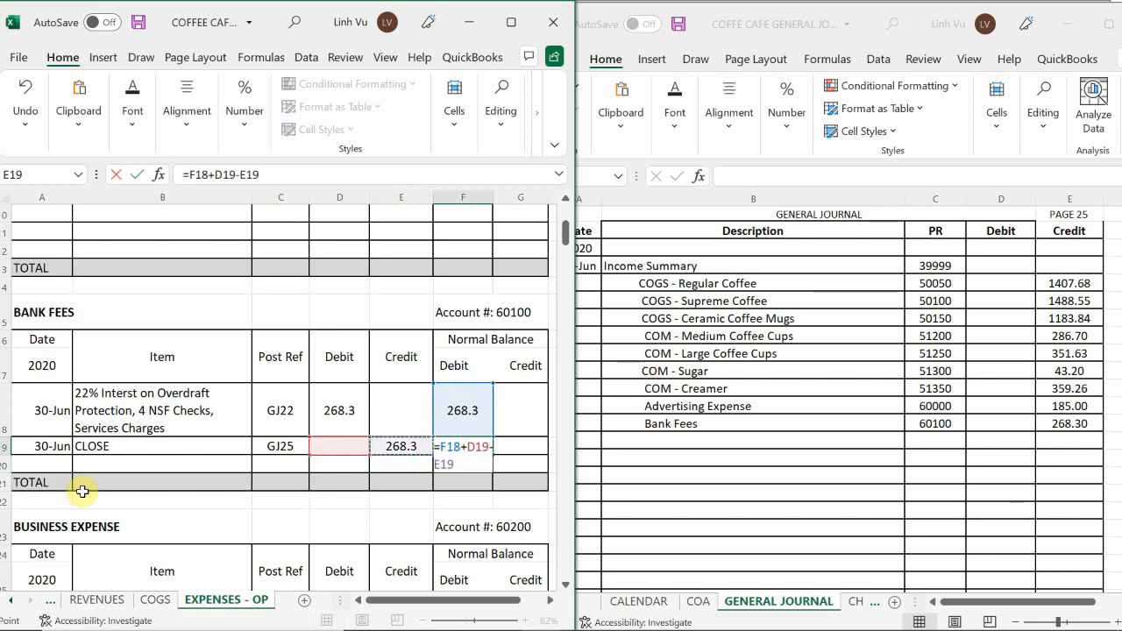
{"action": "key", "text": "Return"}
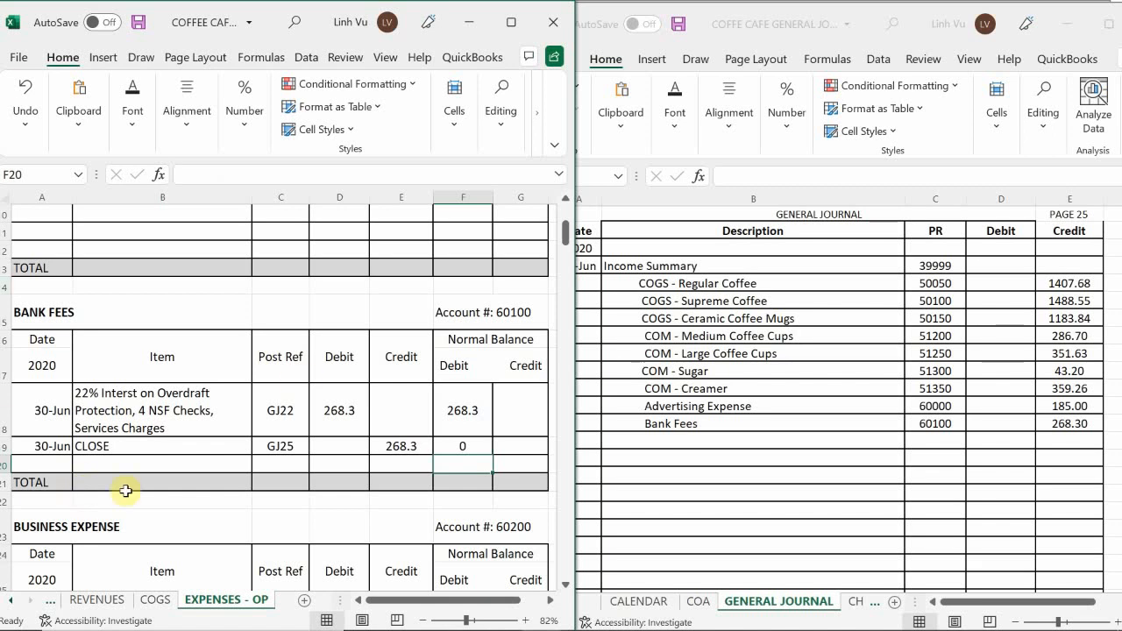
Add a Business Expense line below Bank Fees in the page 25 general journal entry.
{"action": "left_click", "coordinate": [243, 462]}
{"action": "scroll", "coordinate": [243, 462], "scroll_direction": "down", "scroll_amount": 1}
{"action": "scroll", "coordinate": [244, 463], "scroll_direction": "down", "scroll_amount": 6}
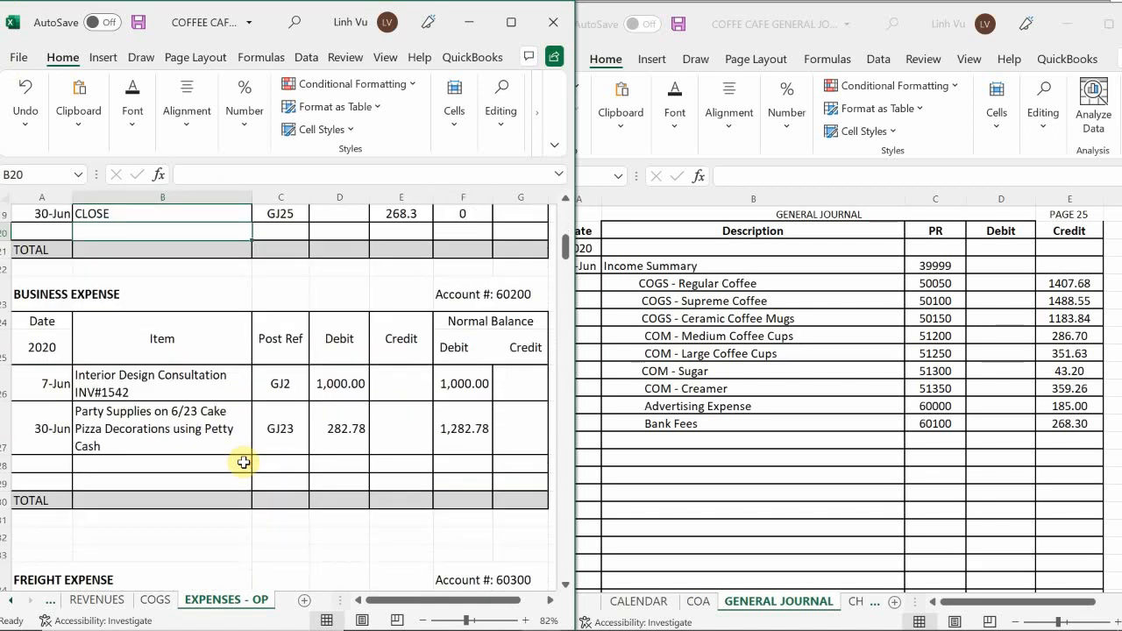
{"action": "left_click", "coordinate": [646, 462]}
{"action": "double_click", "coordinate": [626, 438]}
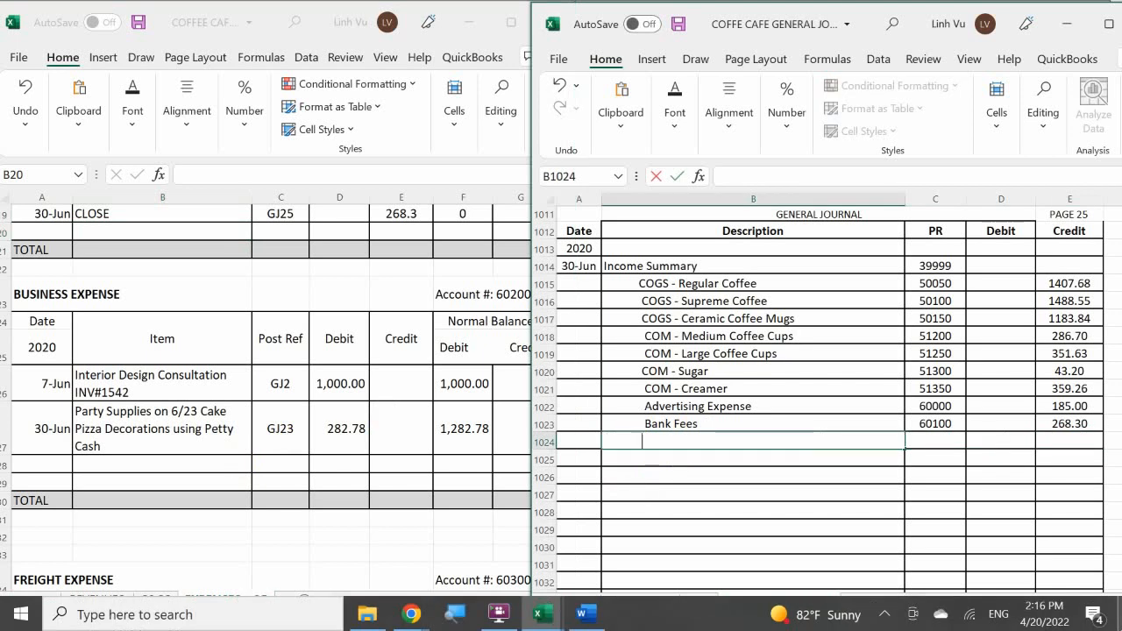
{"action": "type", "text": "Business Expense"}
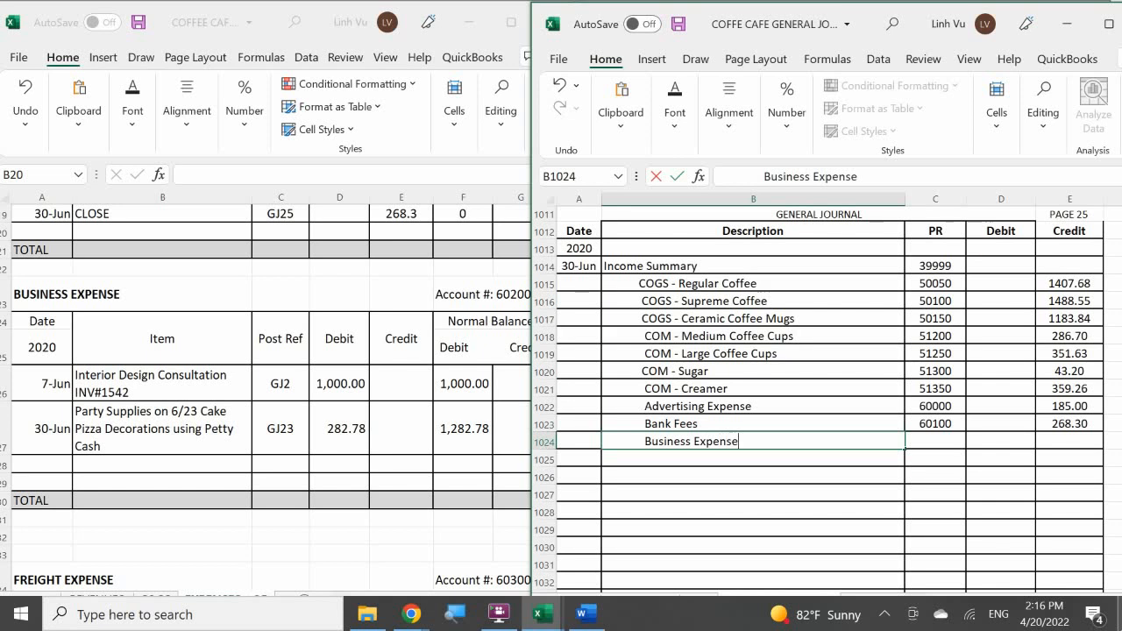
Enter post reference 60200 and a credit of 1282.78 on the journal's Business Expense line.
{"action": "key", "text": "Tab"}
{"action": "type", "text": "60200"}
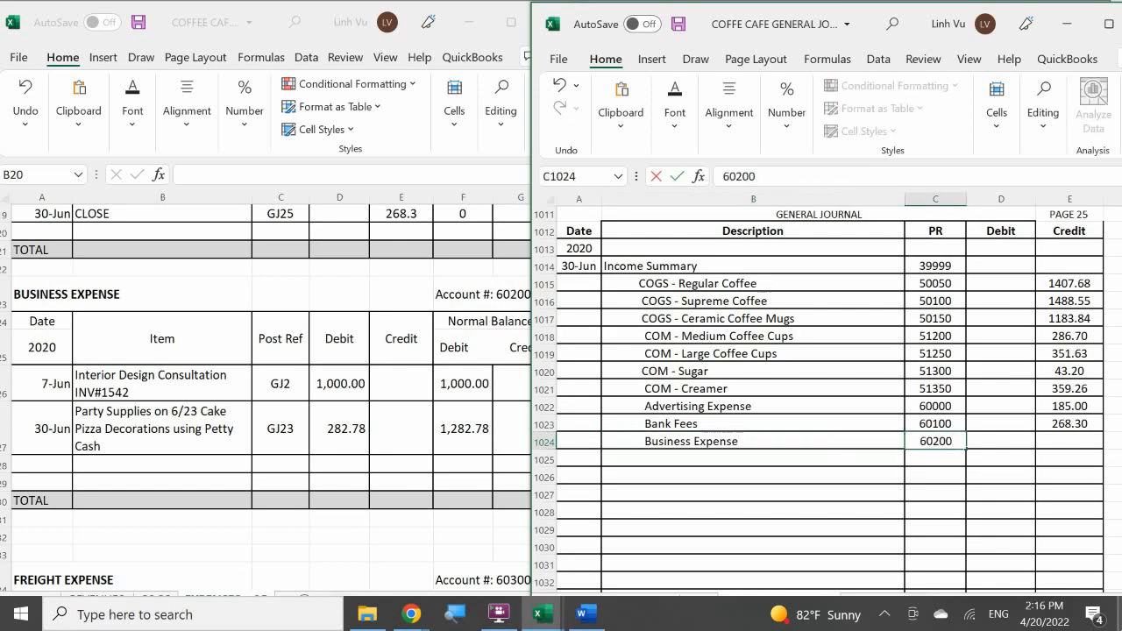
{"action": "key", "text": "Return"}
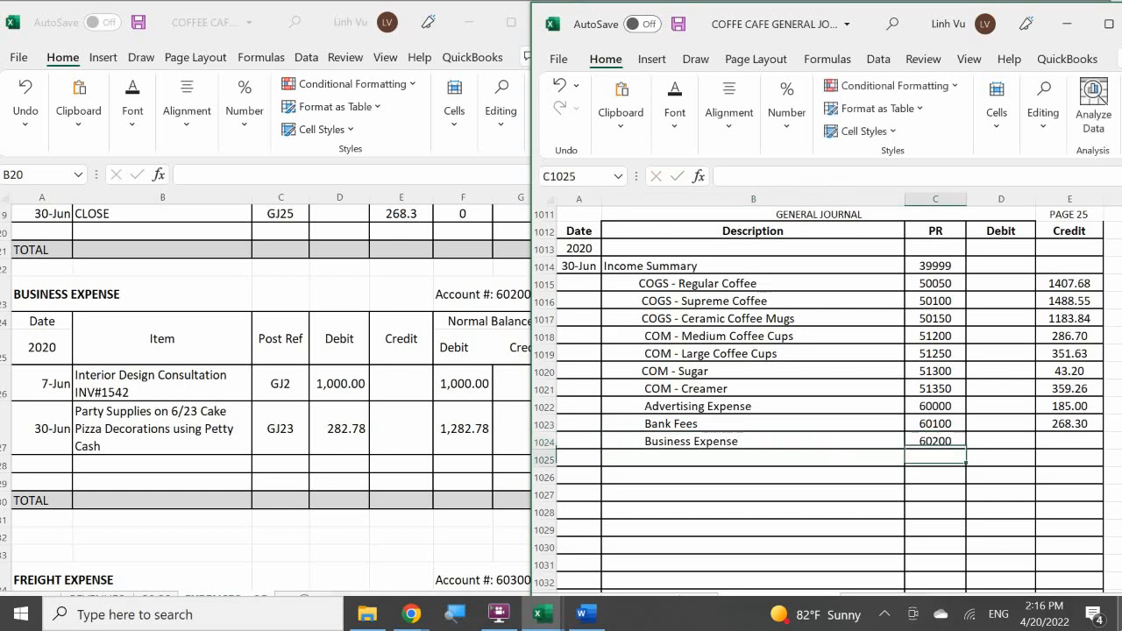
{"action": "key", "text": "Right"}
{"action": "key", "text": "Up"}
{"action": "key", "text": "Right"}
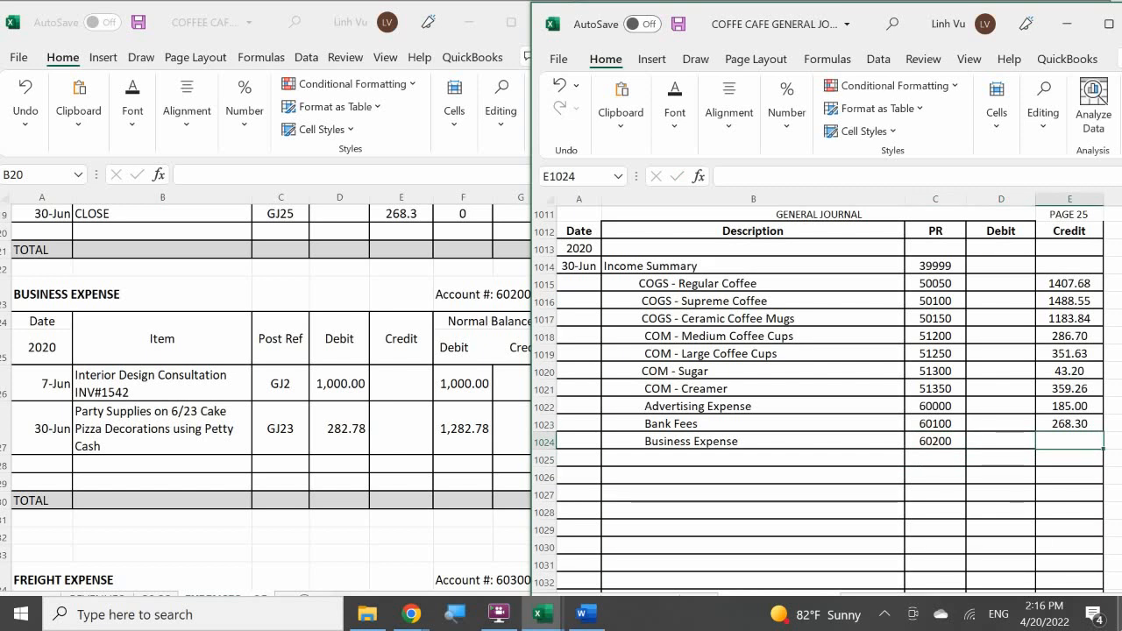
{"action": "type", "text": "1282.78"}
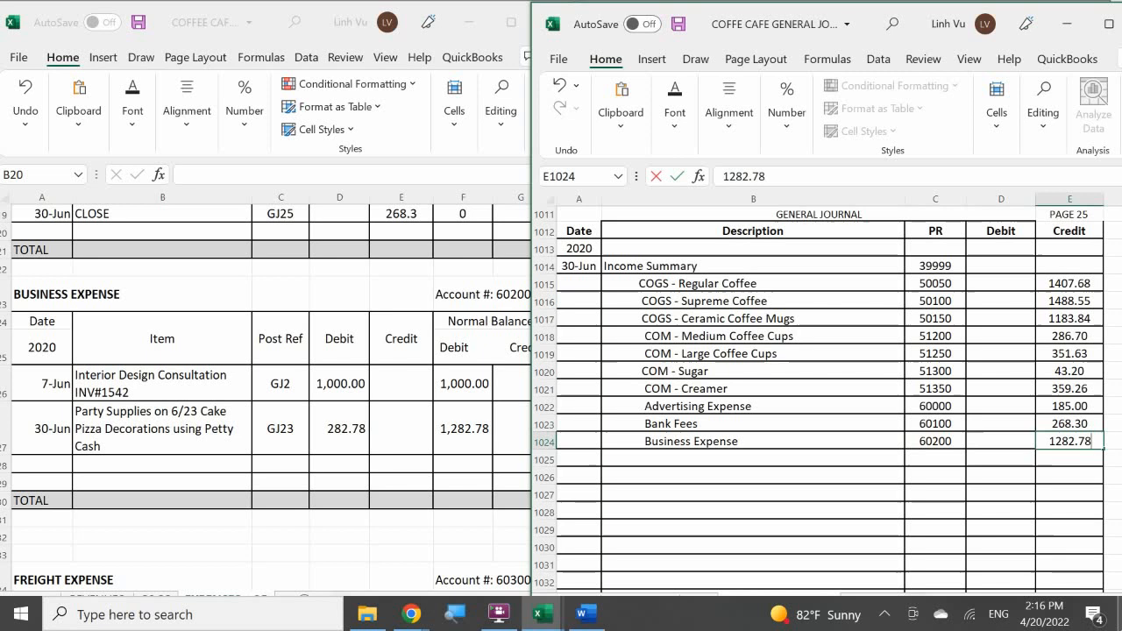
{"action": "key", "text": "Return"}
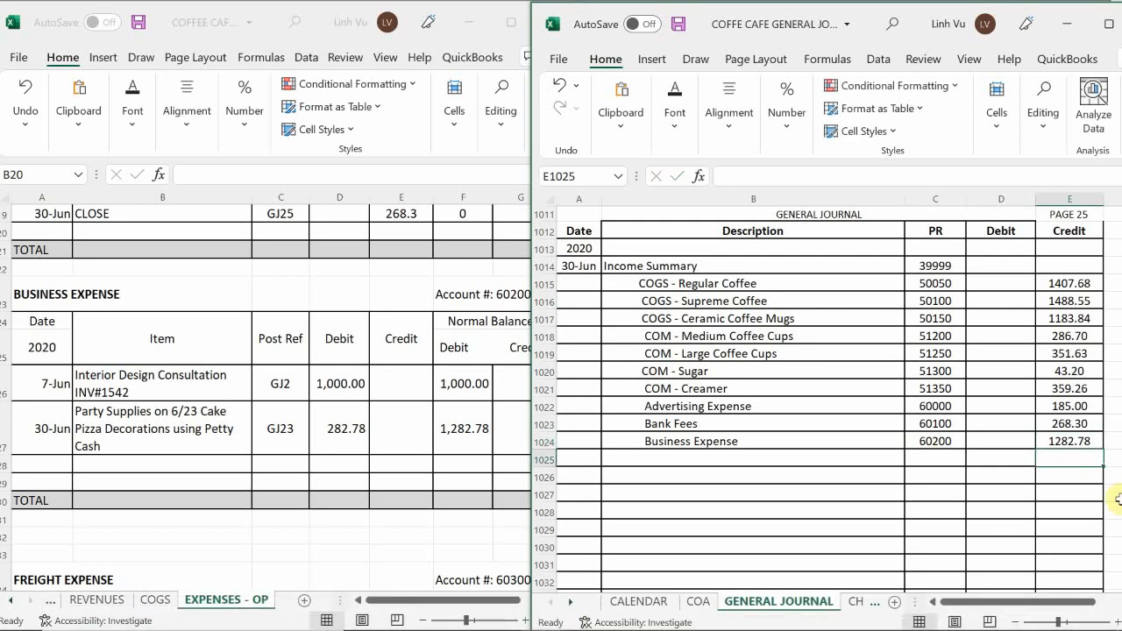
Start a closing row in the Business Expense ledger account dated 6/30 with the item CLOSE.
{"action": "left_click", "coordinate": [47, 473]}
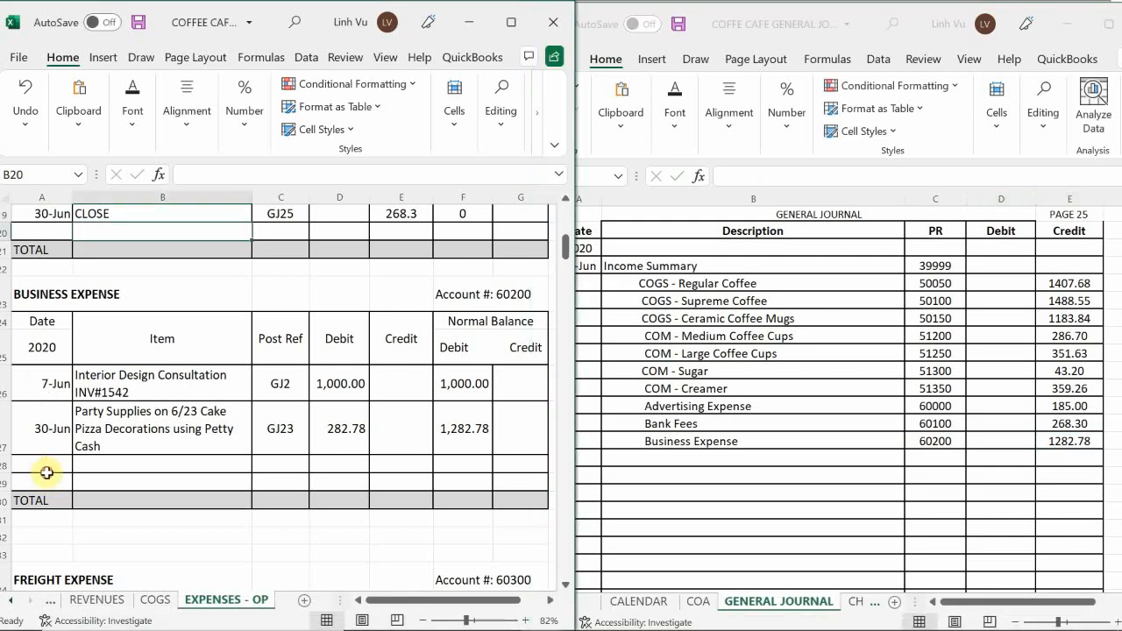
{"action": "left_click", "coordinate": [47, 473]}
{"action": "type", "text": "6/30"}
{"action": "key", "text": "Return"}
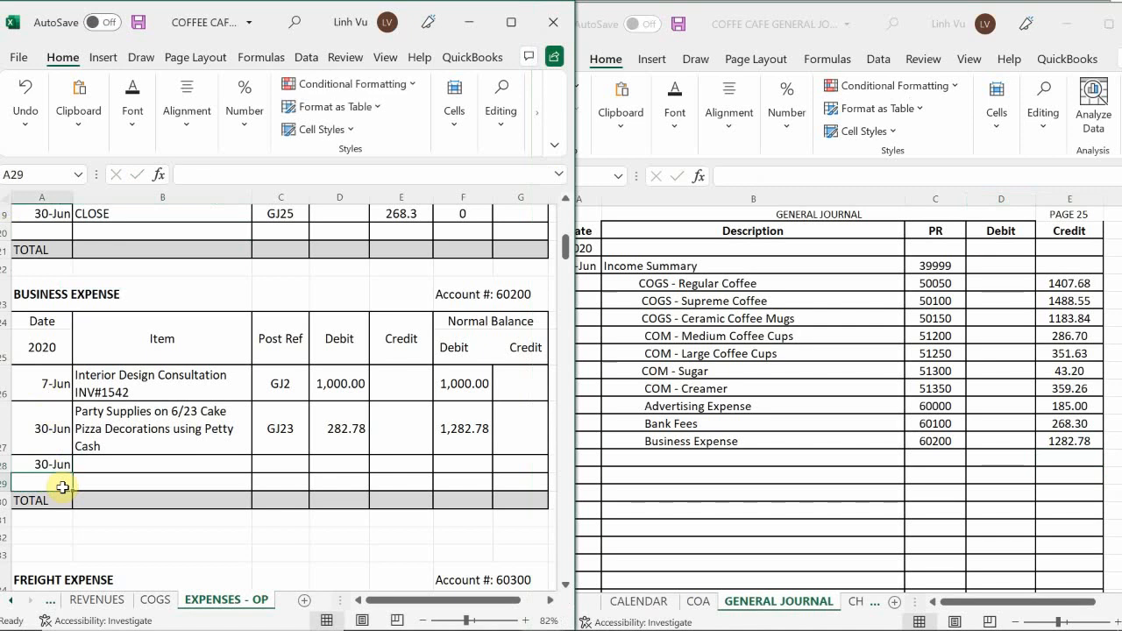
{"action": "key", "text": "Up"}
{"action": "key", "text": "Right"}
{"action": "type", "text": "CLOSE"}
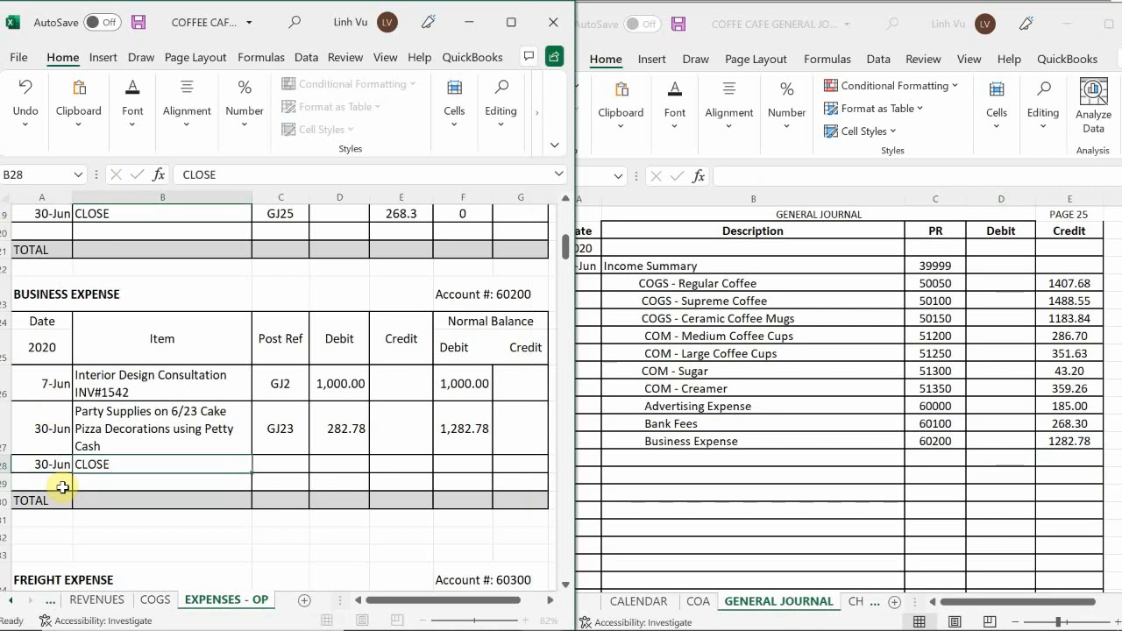
Enter post reference GJ25 and a credit of 1,282.78 in the Business Expense CLOSE row.
{"action": "key", "text": "Tab"}
{"action": "type", "text": "GJ"}
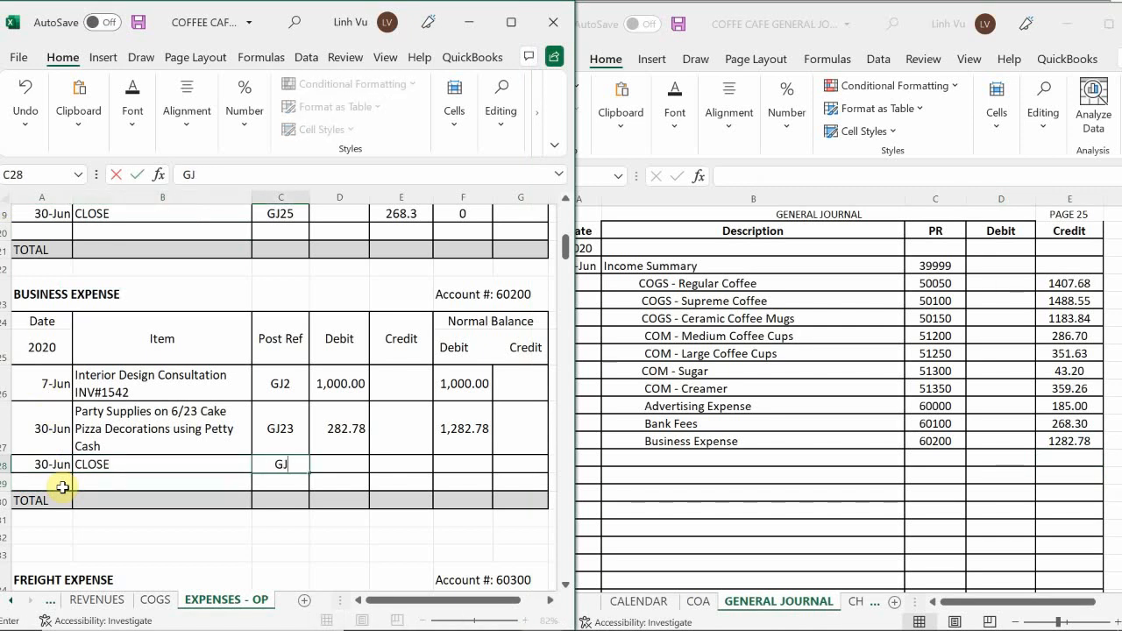
{"action": "type", "text": "25"}
{"action": "key", "text": "Tab"}
{"action": "key", "text": "Tab"}
{"action": "type", "text": "1,2"}
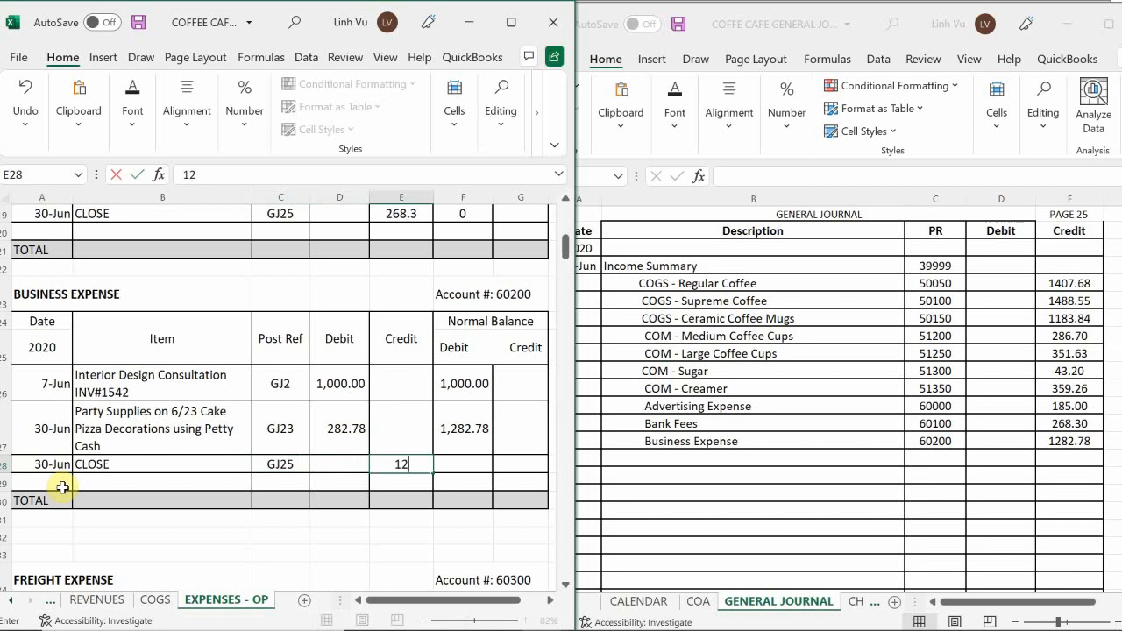
{"action": "type", "text": "82.78"}
{"action": "key", "text": "Return"}
Copy the debit balance formula from the Business Expense Party Supplies row down to the CLOSE row.
{"action": "left_click", "coordinate": [468, 427]}
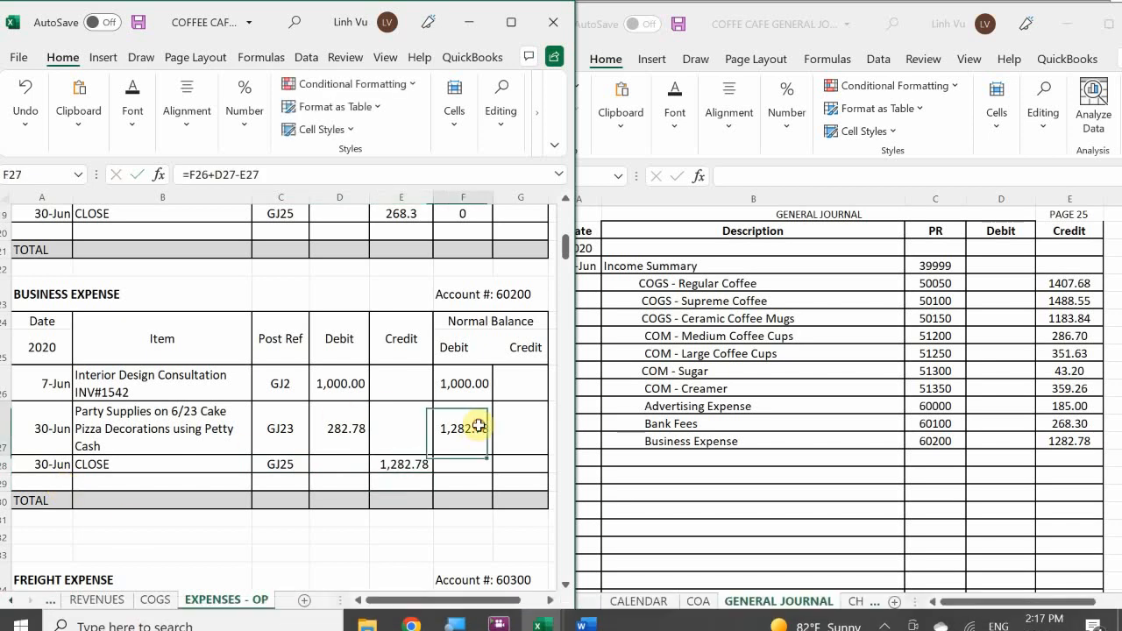
{"action": "left_click", "coordinate": [491, 462]}
{"action": "left_click", "coordinate": [476, 431]}
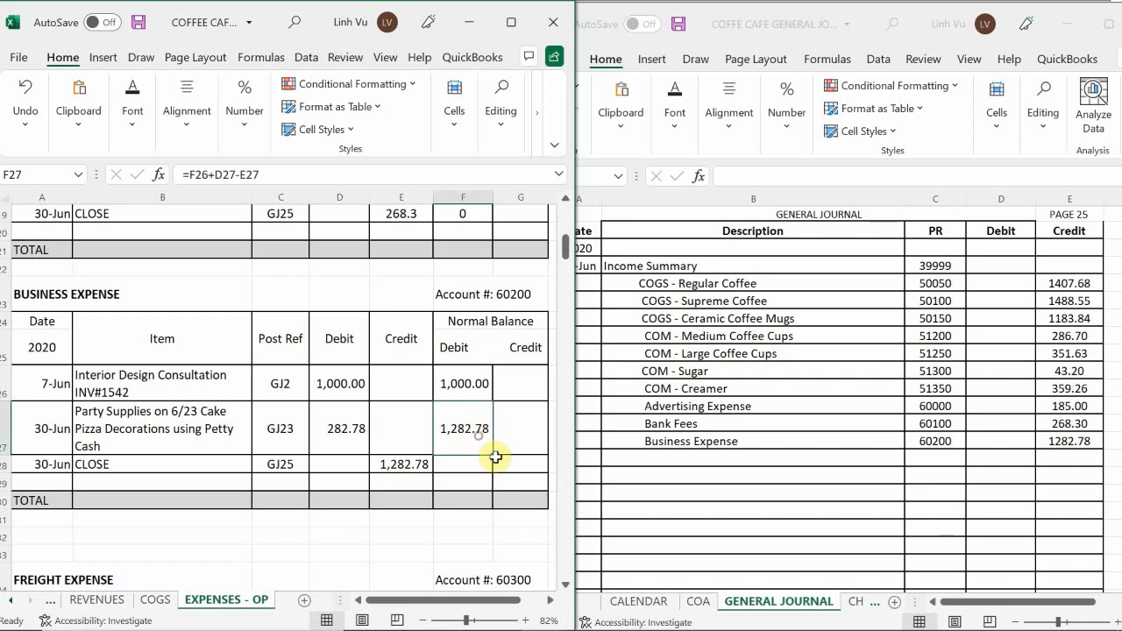
{"action": "mouse_move", "coordinate": [493, 453]}
{"action": "left_mouse_down"}
{"action": "mouse_move", "coordinate": [499, 491]}
{"action": "mouse_move", "coordinate": [496, 466]}
{"action": "left_mouse_up"}
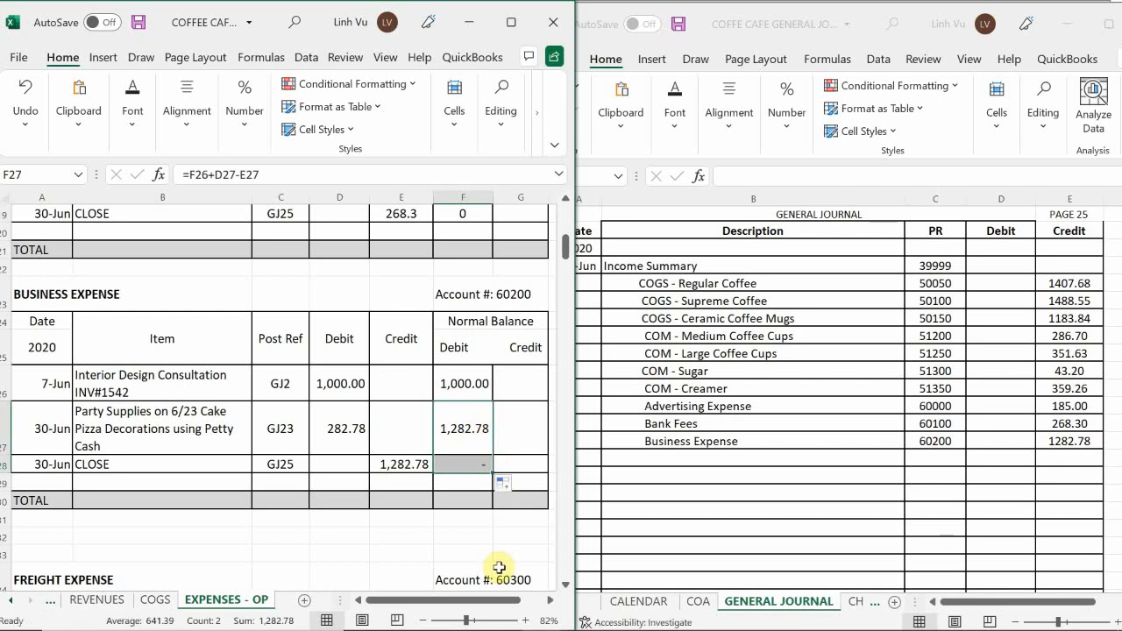
Skip the already zeroed Freight Expense account and add an Insurance Expense line below Business Expense in the page 25 journal entry.
{"action": "left_click", "coordinate": [292, 449]}
{"action": "scroll", "coordinate": [292, 450], "scroll_direction": "down", "scroll_amount": 1}
{"action": "scroll", "coordinate": [292, 449], "scroll_direction": "down", "scroll_amount": 3}
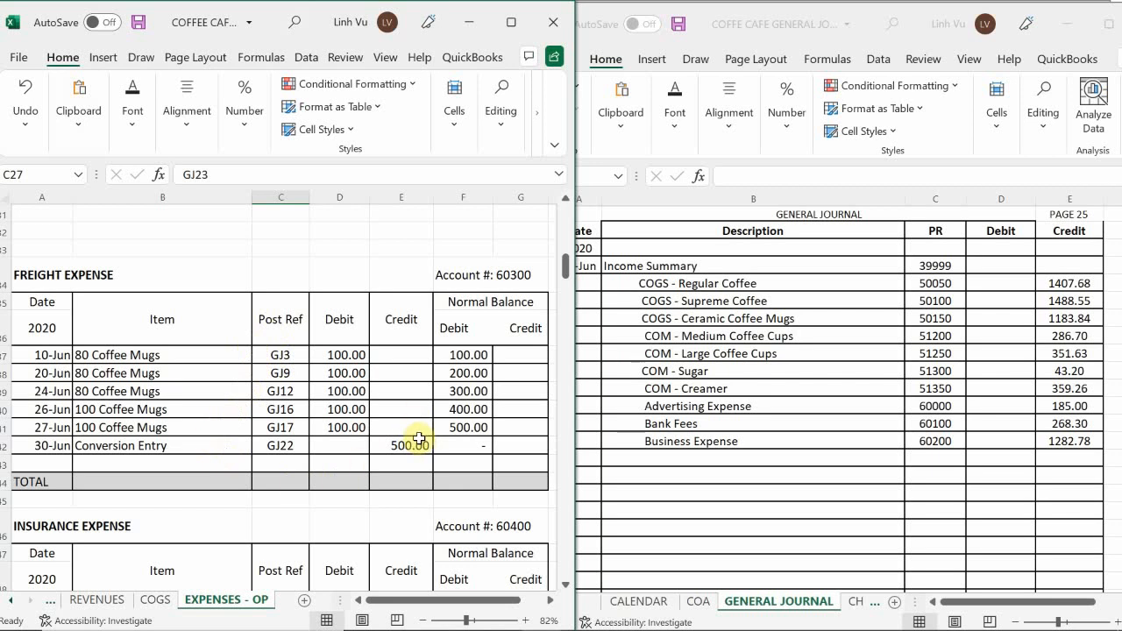
{"action": "scroll", "coordinate": [419, 436], "scroll_direction": "down", "scroll_amount": 4}
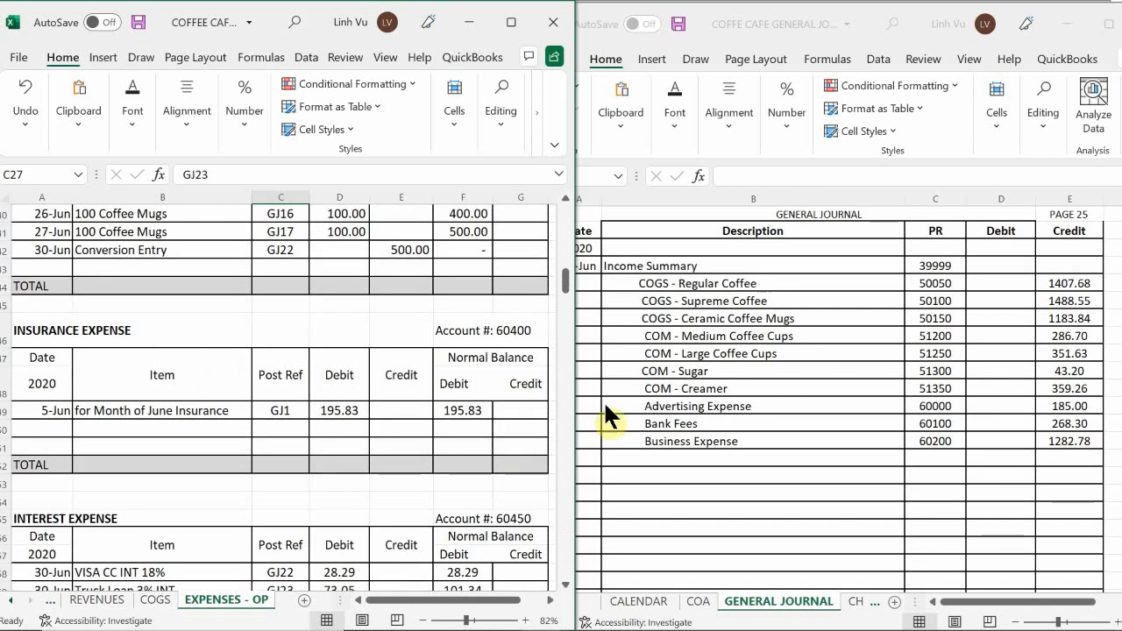
{"action": "left_click", "coordinate": [647, 459]}
{"action": "double_click", "coordinate": [644, 461]}
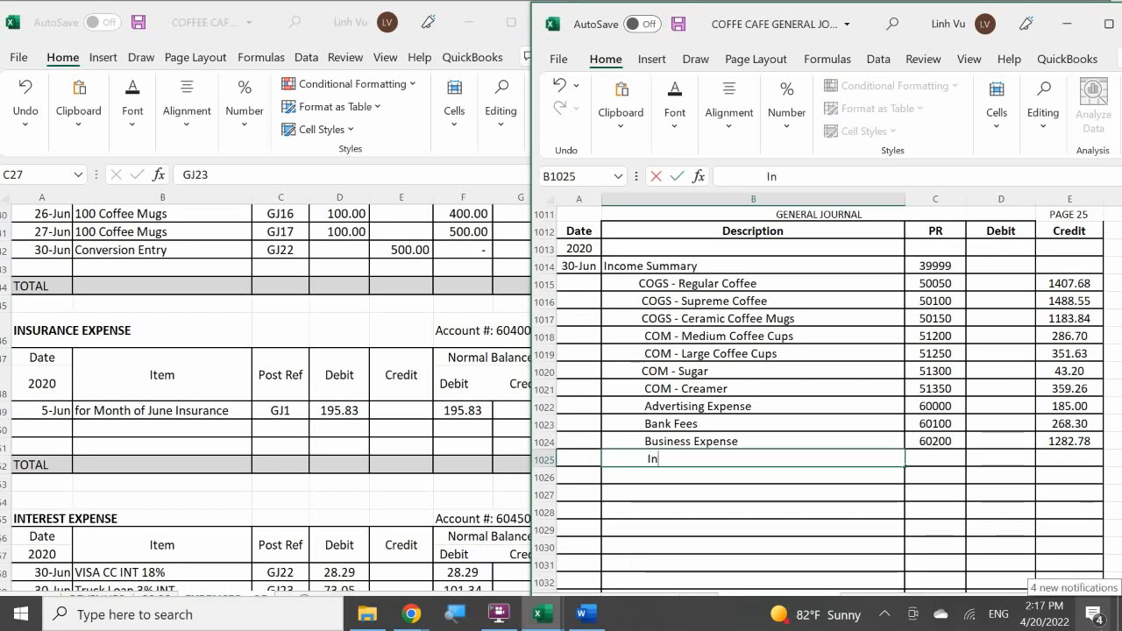
{"action": "type", "text": "Insuranc"}
{"action": "key", "text": "BackSpace"}
{"action": "type", "text": "surance "}
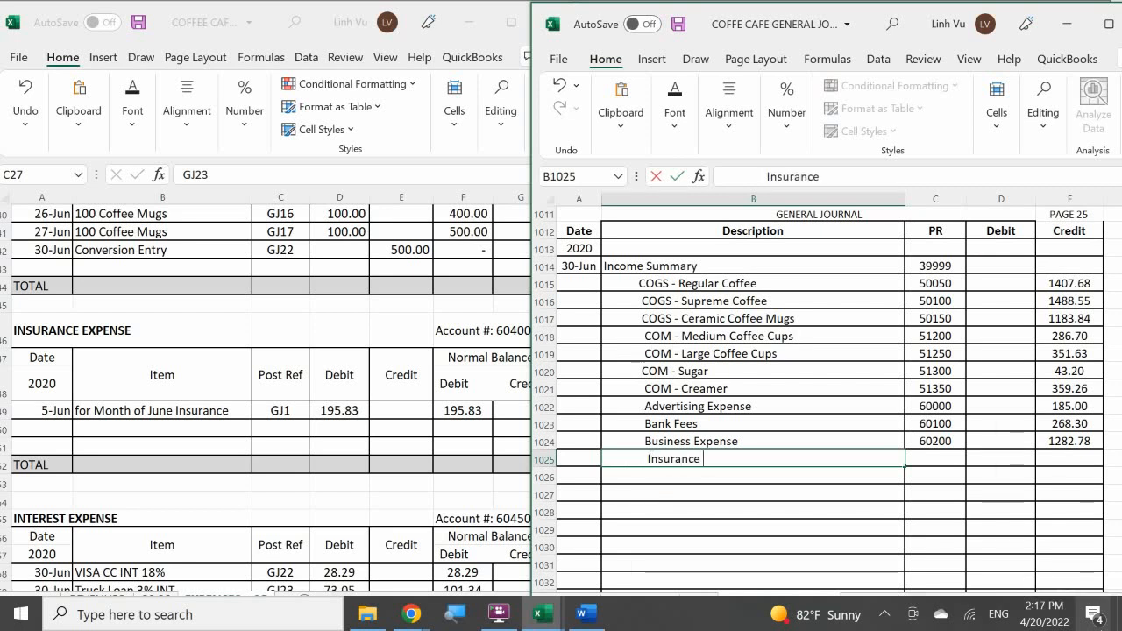
{"action": "type", "text": "Expense"}
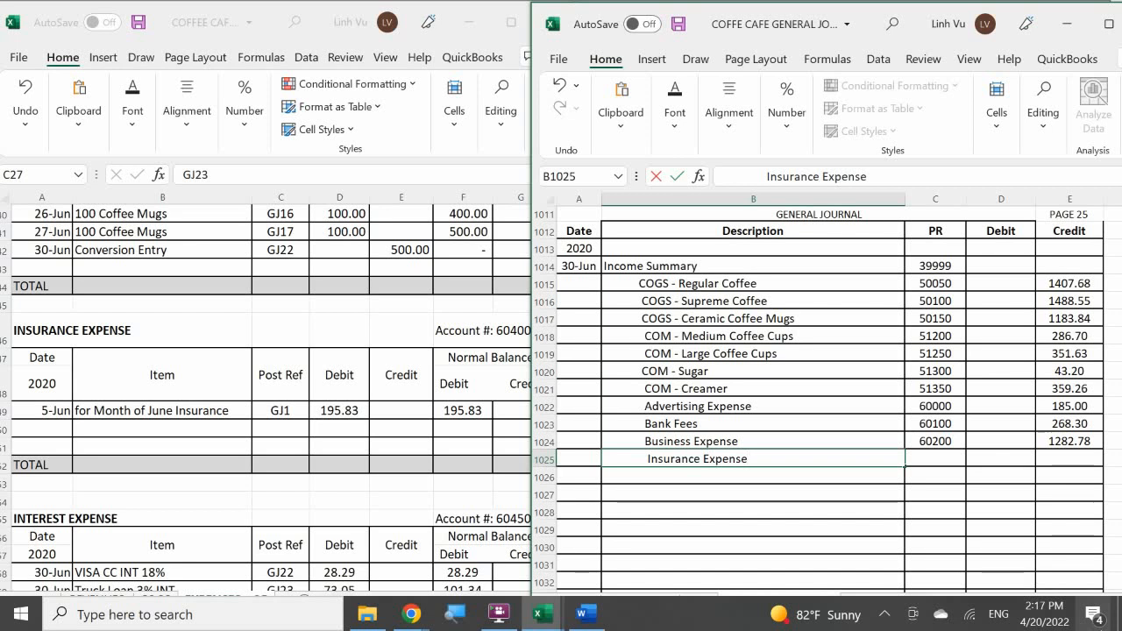
{"action": "key", "text": "Tab"}
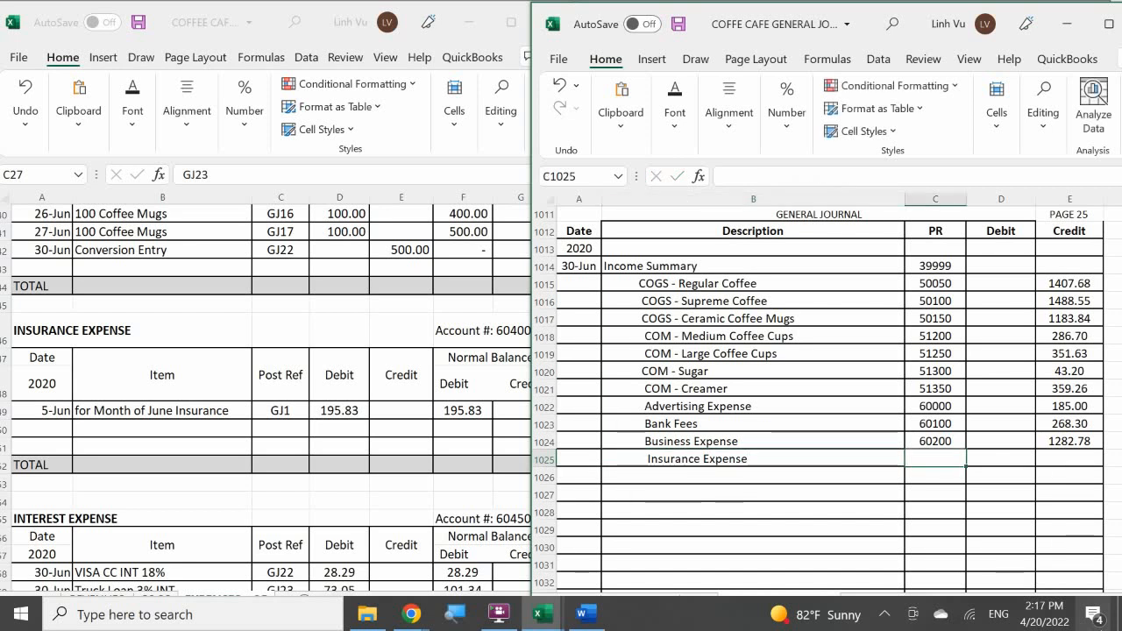
Enter post reference 60400 and a credit of 195.83 on the Insurance Expense line of journal page 25.
{"action": "type", "text": "60400"}
{"action": "key", "text": "Tab"}
{"action": "key", "text": "Tab"}
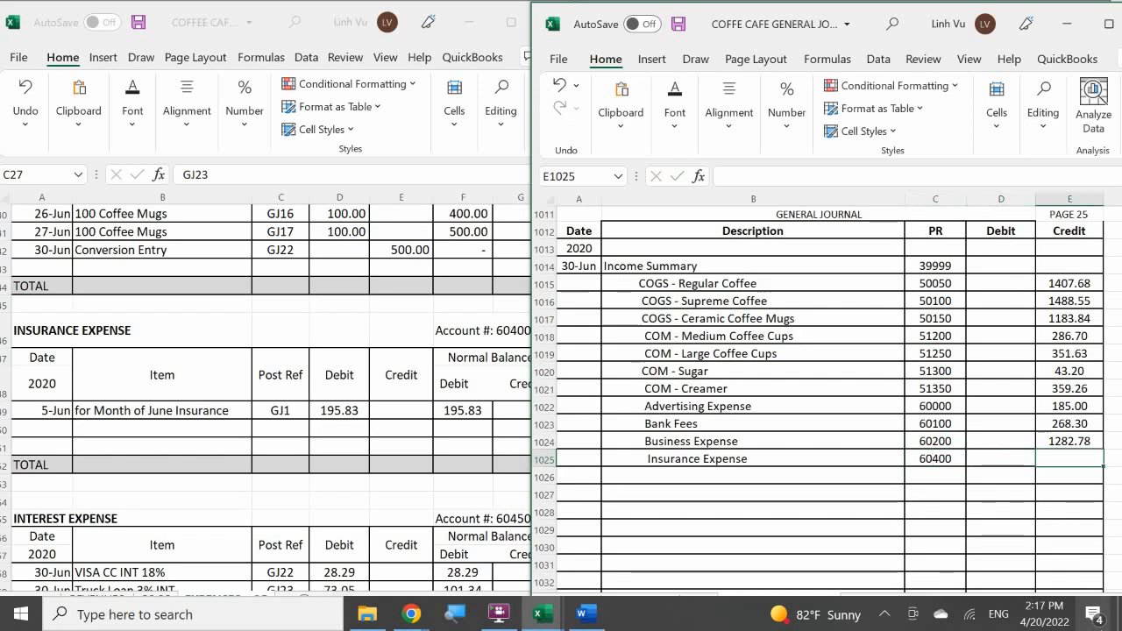
{"action": "type", "text": "195.83"}
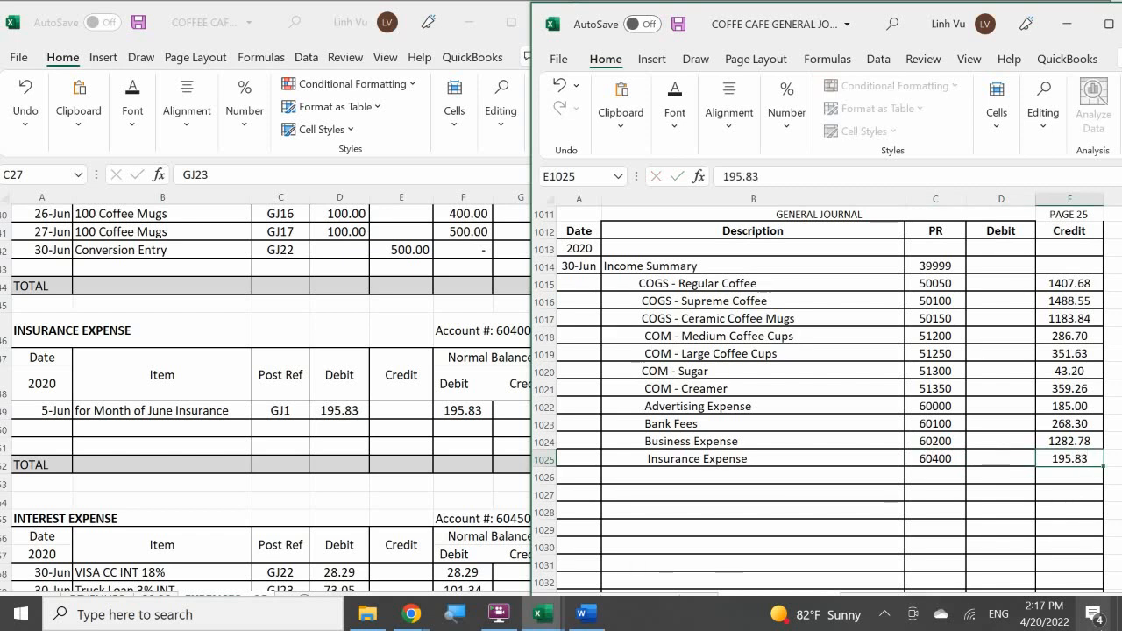
{"action": "key", "text": "Return"}
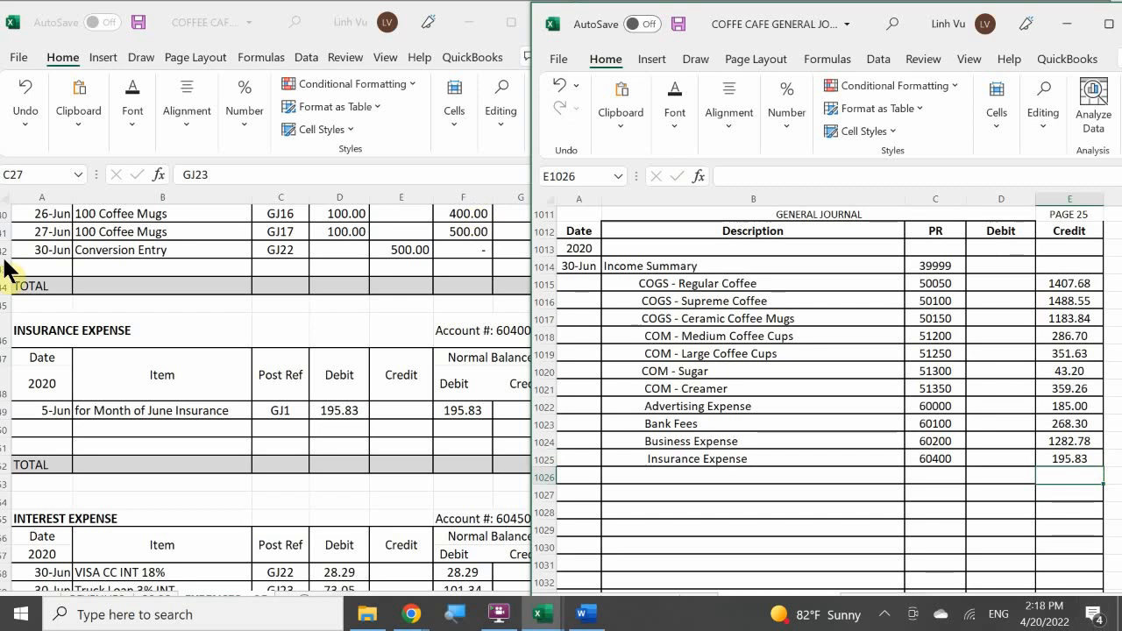
Start a closing row in the Insurance Expense ledger account dated 6/30 with the item CLOSE.
{"action": "left_click", "coordinate": [27, 332]}
{"action": "left_click", "coordinate": [32, 433]}
{"action": "type", "text": "6/30"}
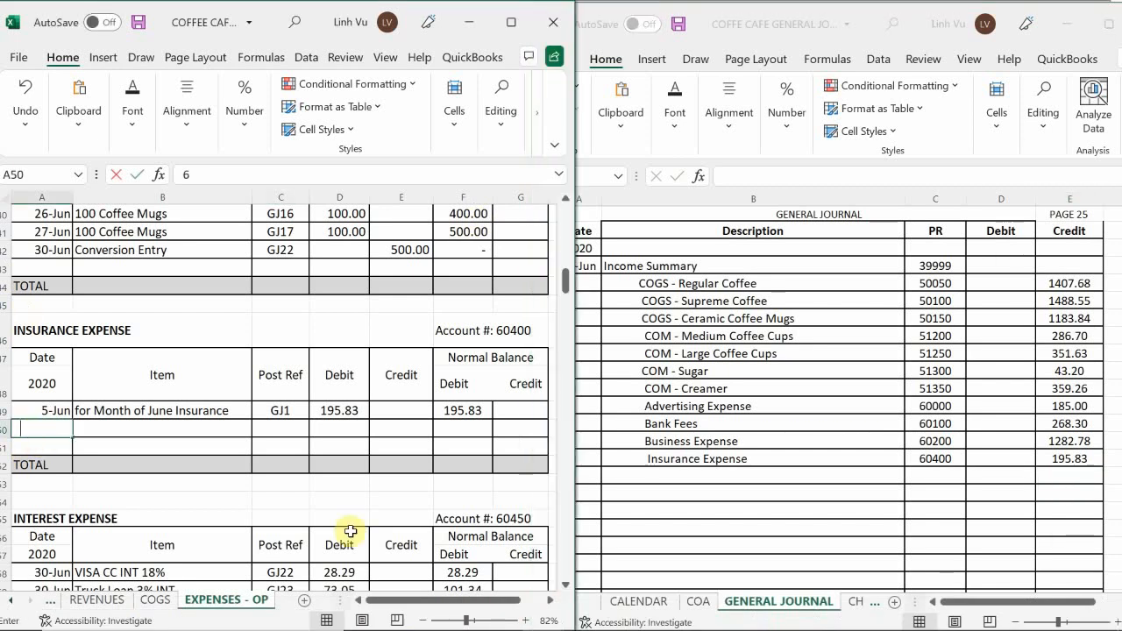
{"action": "key", "text": "Return"}
{"action": "key", "text": "Right"}
{"action": "key", "text": "Up"}
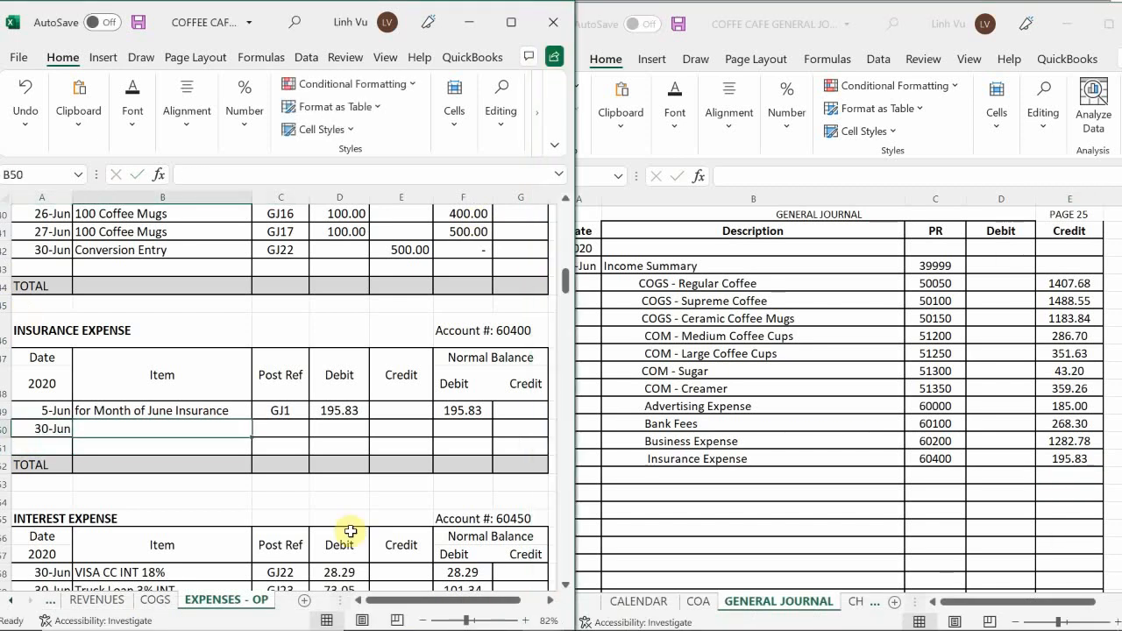
{"action": "type", "text": "CLOSE"}
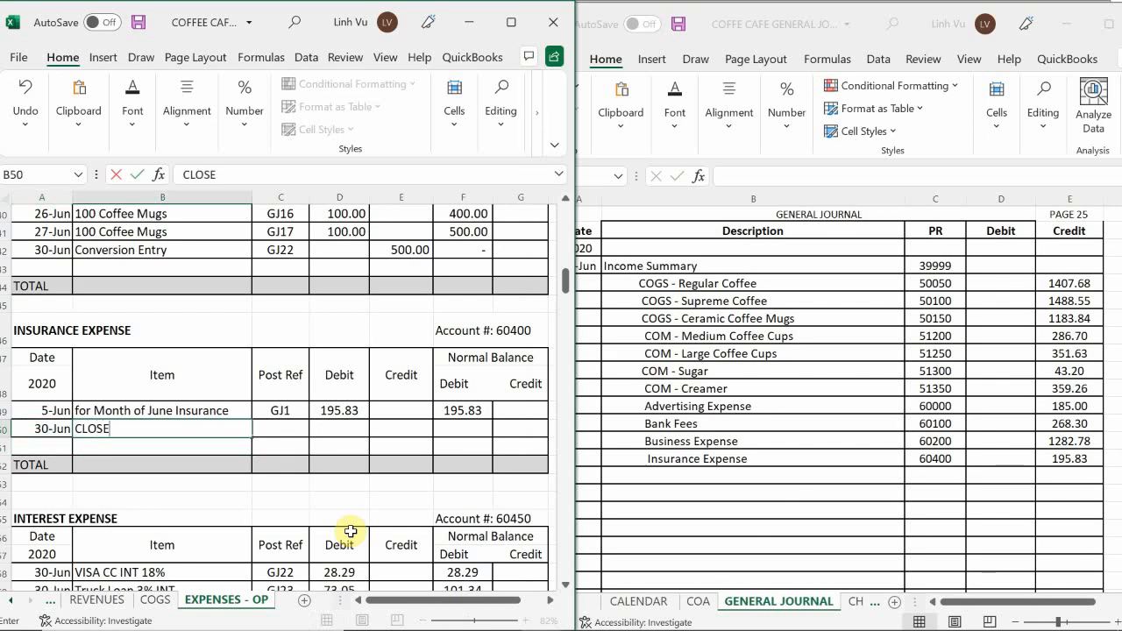
{"action": "key", "text": "Tab"}
Enter post reference GJ25 and a credit of 195.83 in the Insurance Expense CLOSE row.
{"action": "type", "text": "GK"}
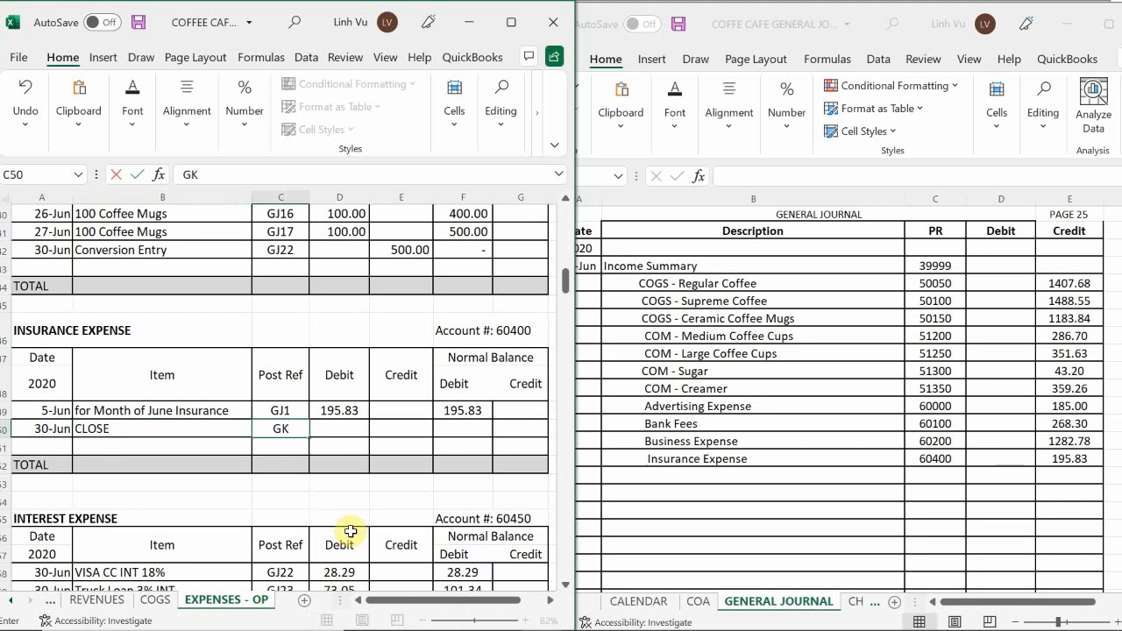
{"action": "type", "text": "J1"}
{"action": "key", "text": "BackSpace"}
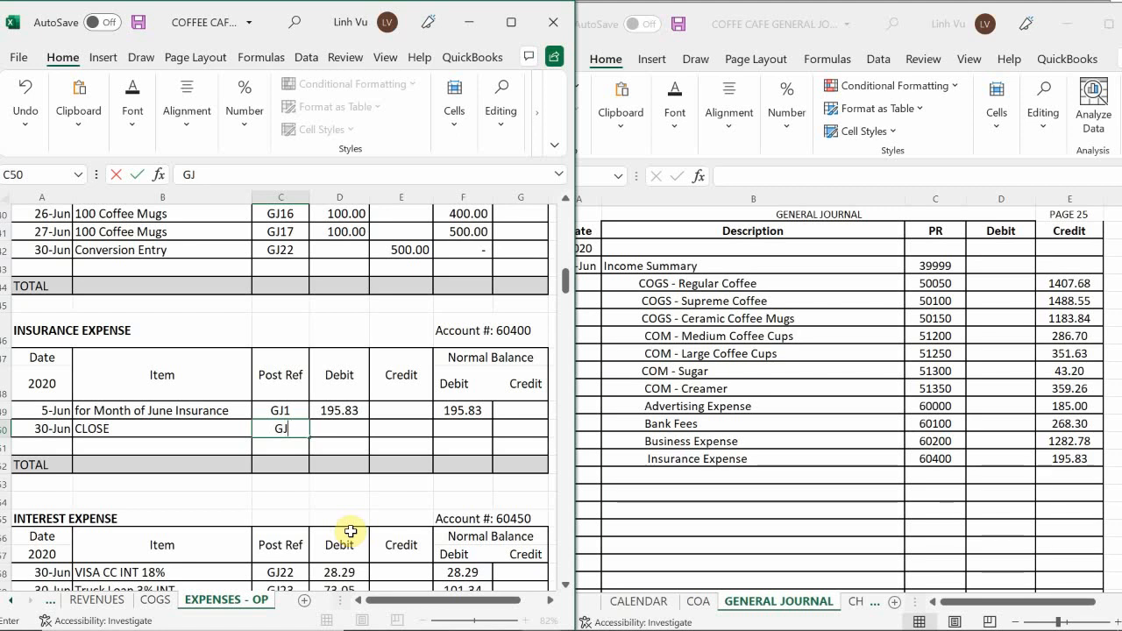
{"action": "type", "text": "25"}
{"action": "key", "text": "Tab"}
{"action": "key", "text": "Tab"}
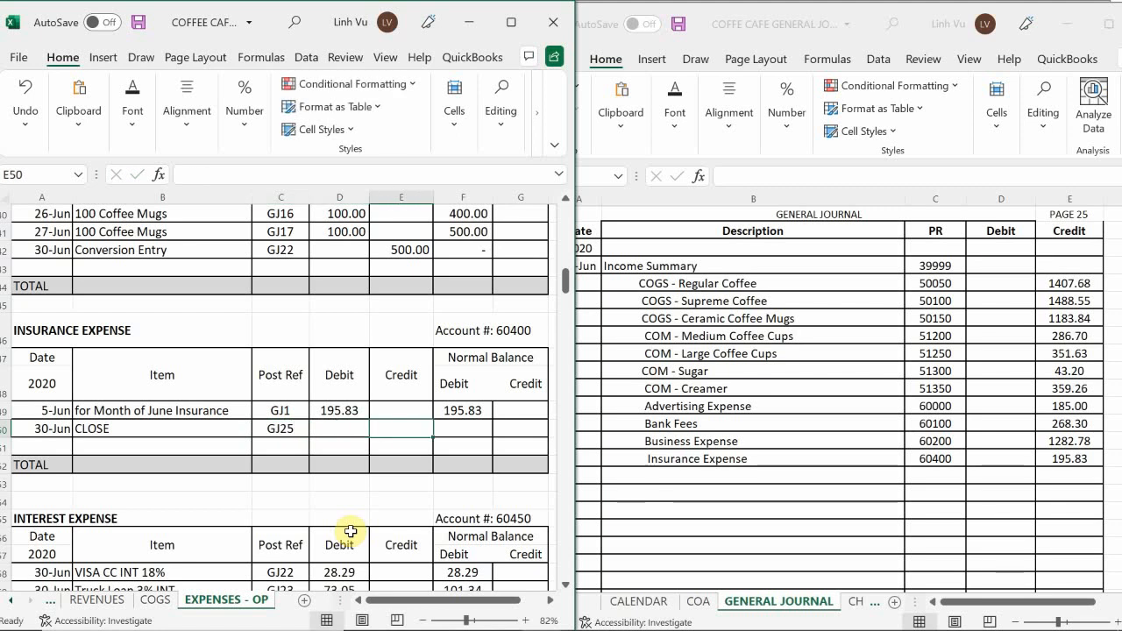
{"action": "type", "text": "195."}
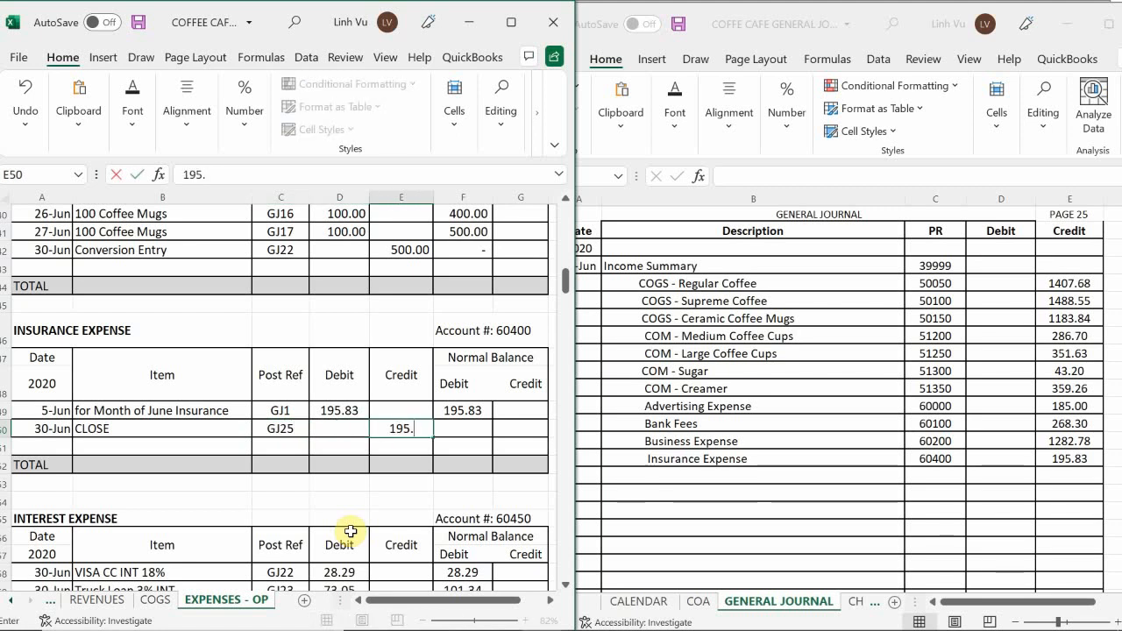
{"action": "type", "text": "83"}
{"action": "key", "text": "Return"}
Calculate the debit balance of the Insurance Expense CLOSE row with the formula =F49+D50-E50.
{"action": "key", "text": "Up"}
{"action": "key", "text": "Right"}
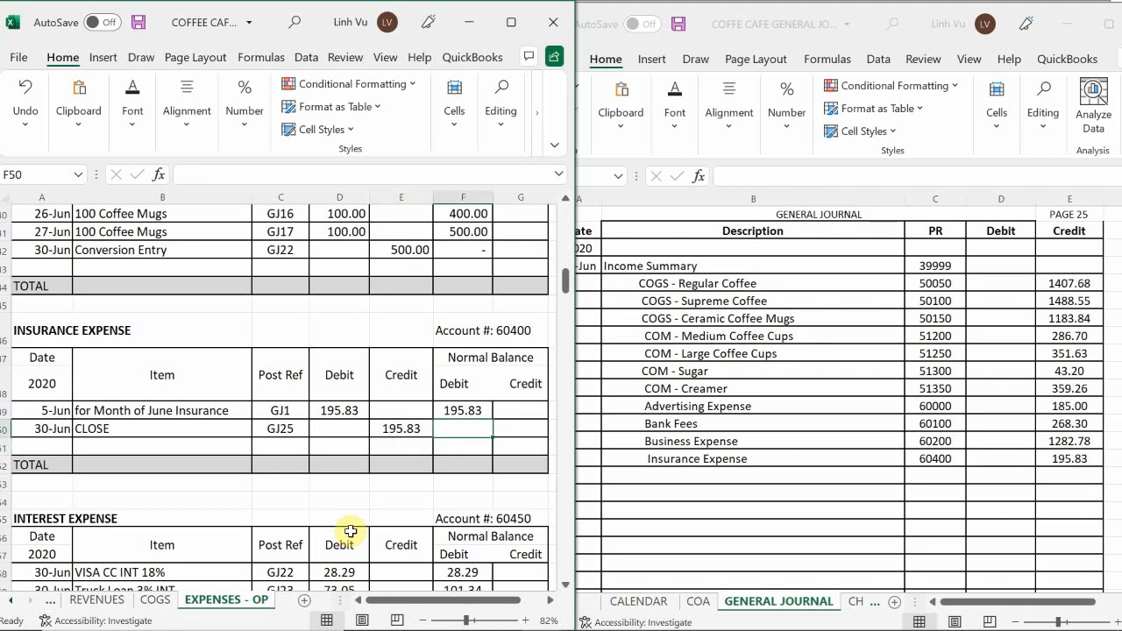
{"action": "type", "text": "="}
{"action": "key", "text": "Up"}
{"action": "type", "text": "+"}
{"action": "key", "text": "Left"}
{"action": "key", "text": "Left"}
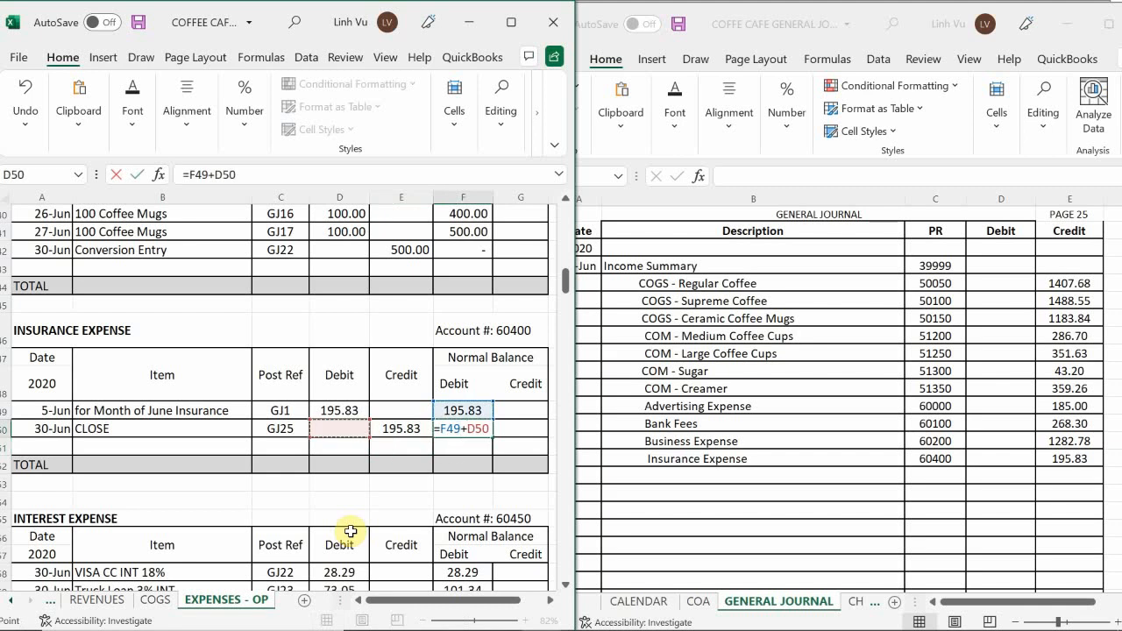
{"action": "type", "text": "-"}
{"action": "key", "text": "Left"}
{"action": "key", "text": "Return"}
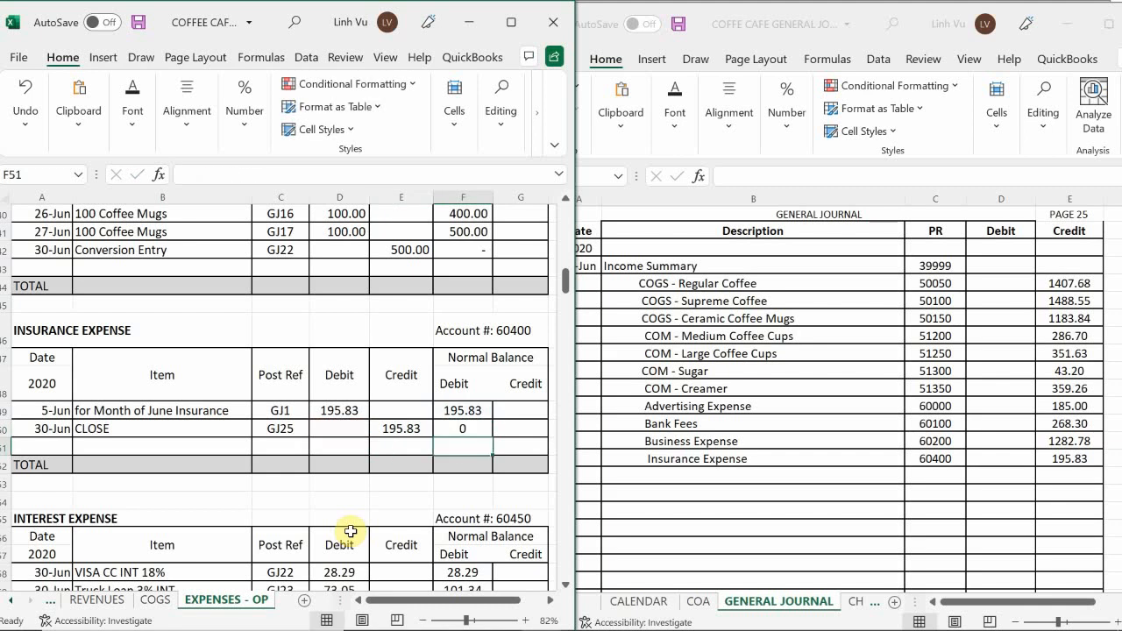
Add an Interest Expense line below Insurance Expense in the page 25 general journal entry.
{"action": "left_click", "coordinate": [167, 518]}
{"action": "scroll", "coordinate": [168, 522], "scroll_direction": "down", "scroll_amount": 1}
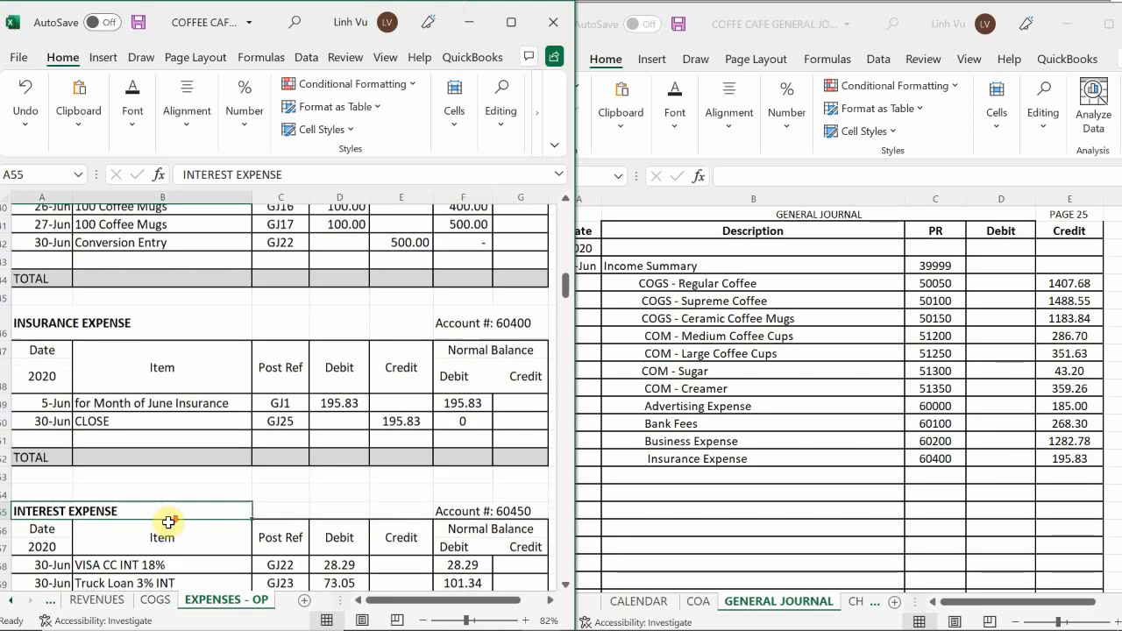
{"action": "scroll", "coordinate": [169, 522], "scroll_direction": "down", "scroll_amount": 2}
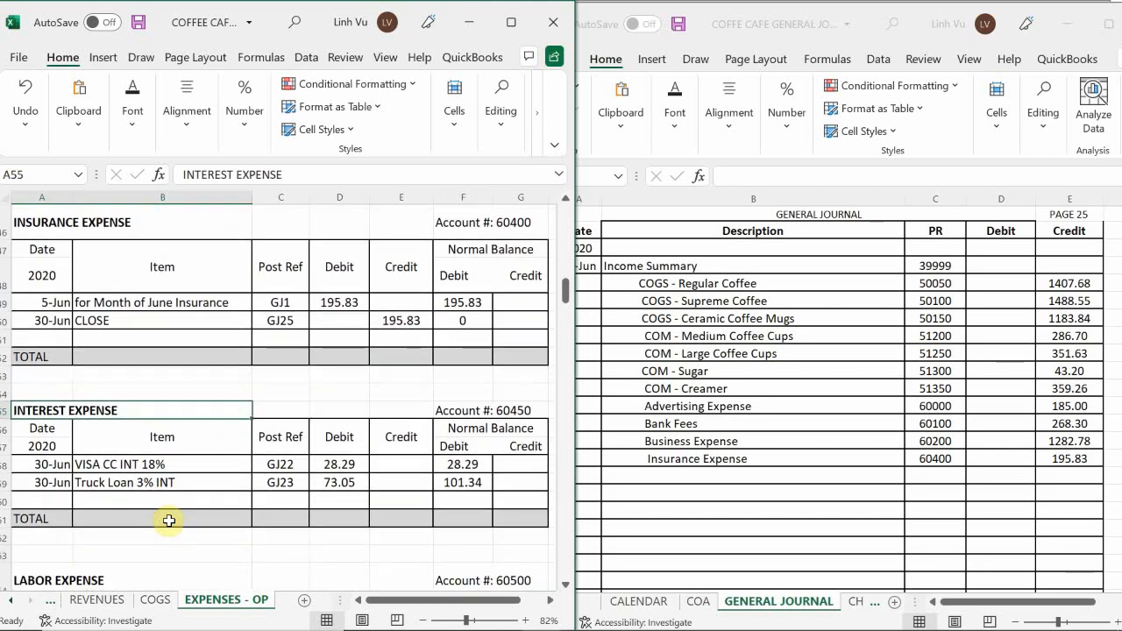
{"action": "scroll", "coordinate": [171, 517], "scroll_direction": "down", "scroll_amount": 1}
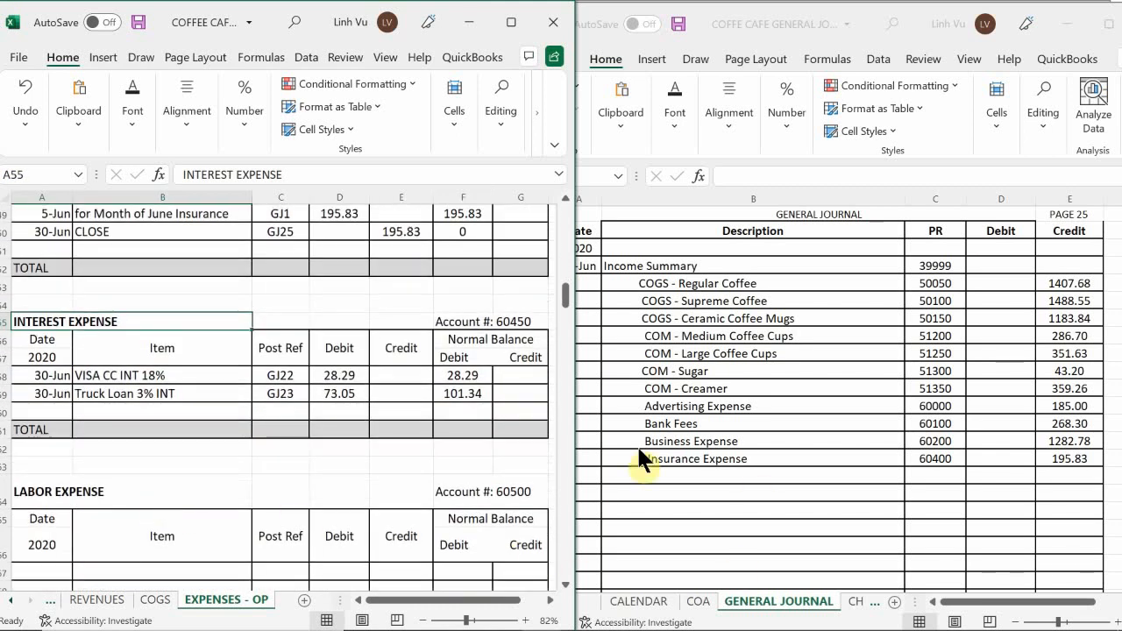
{"action": "double_click", "coordinate": [666, 480]}
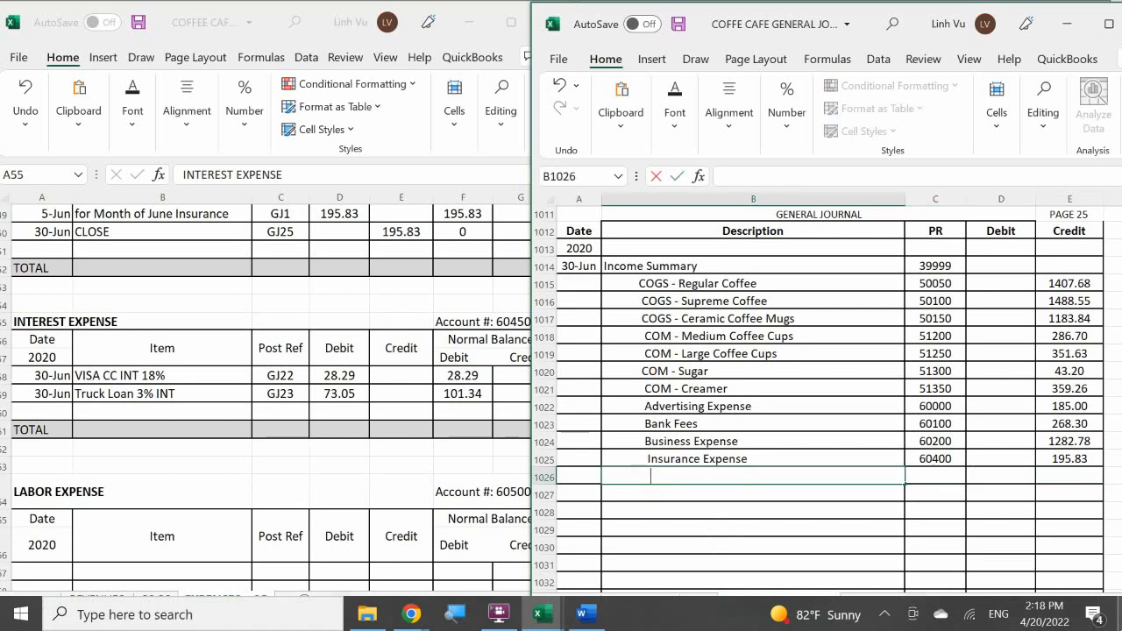
{"action": "type", "text": "i"}
{"action": "type", "text": "I"}
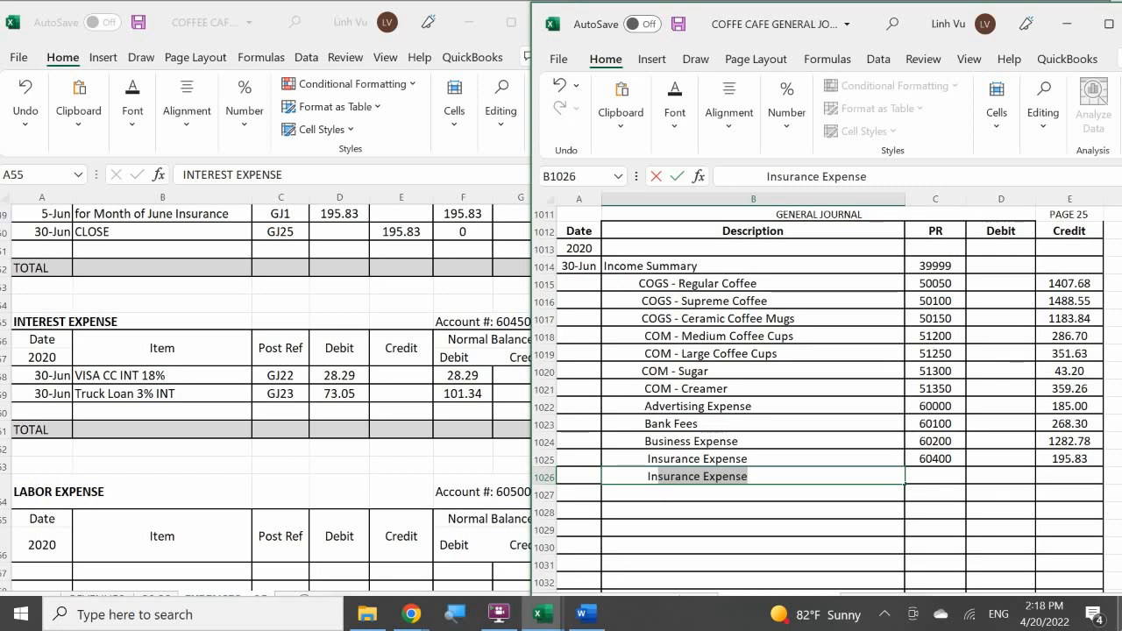
{"action": "type", "text": "nt"}
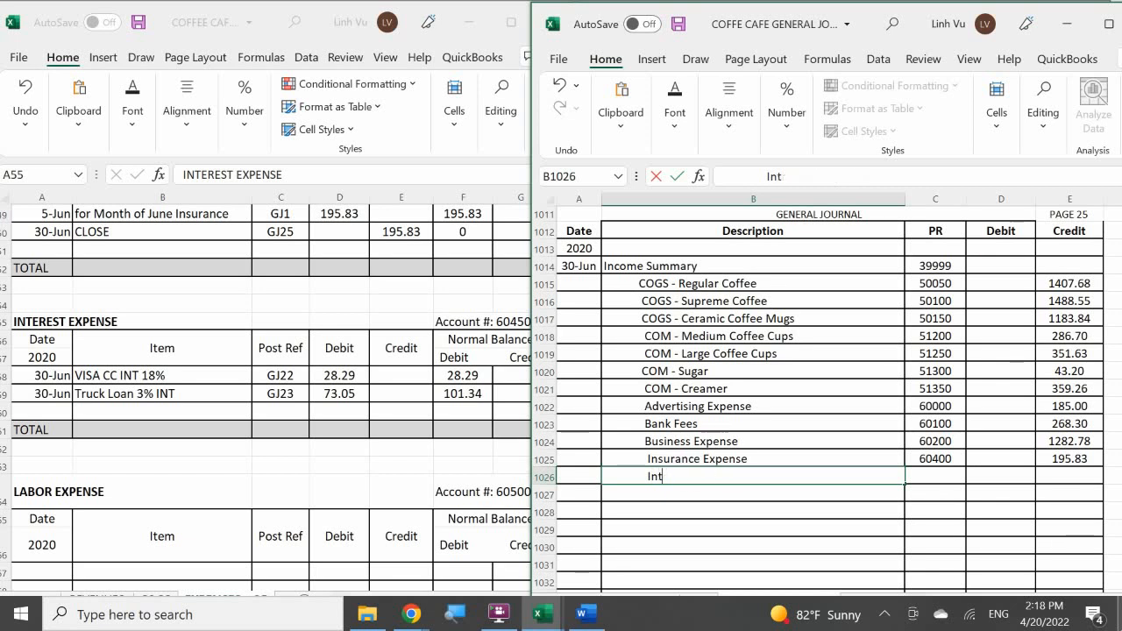
{"action": "type", "text": "rer"}
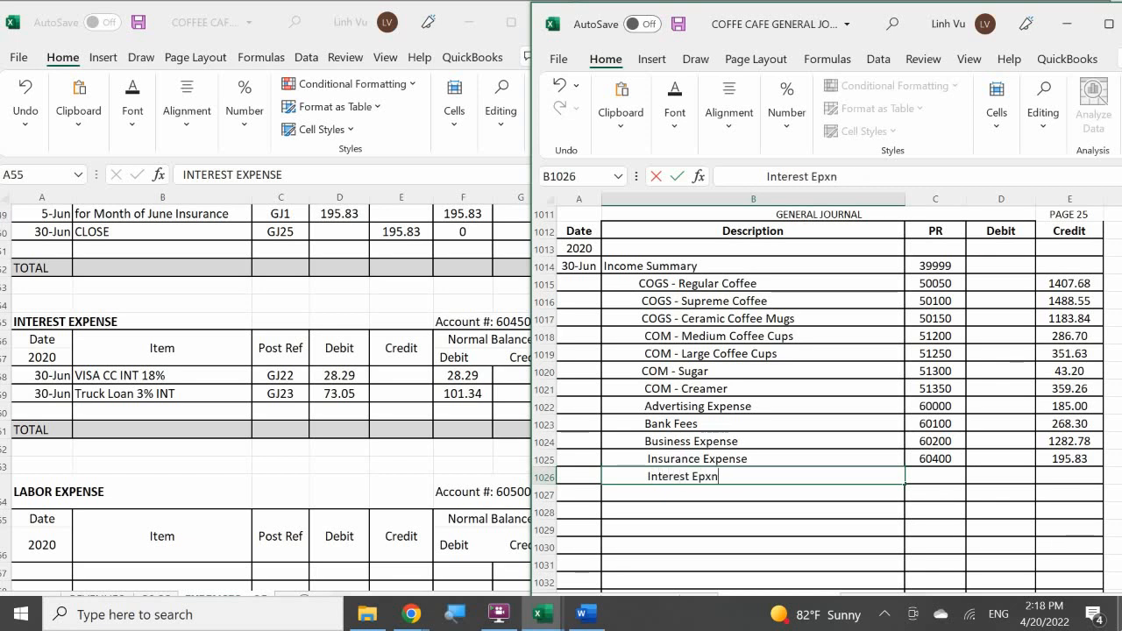
{"action": "type", "text": "est Expense"}
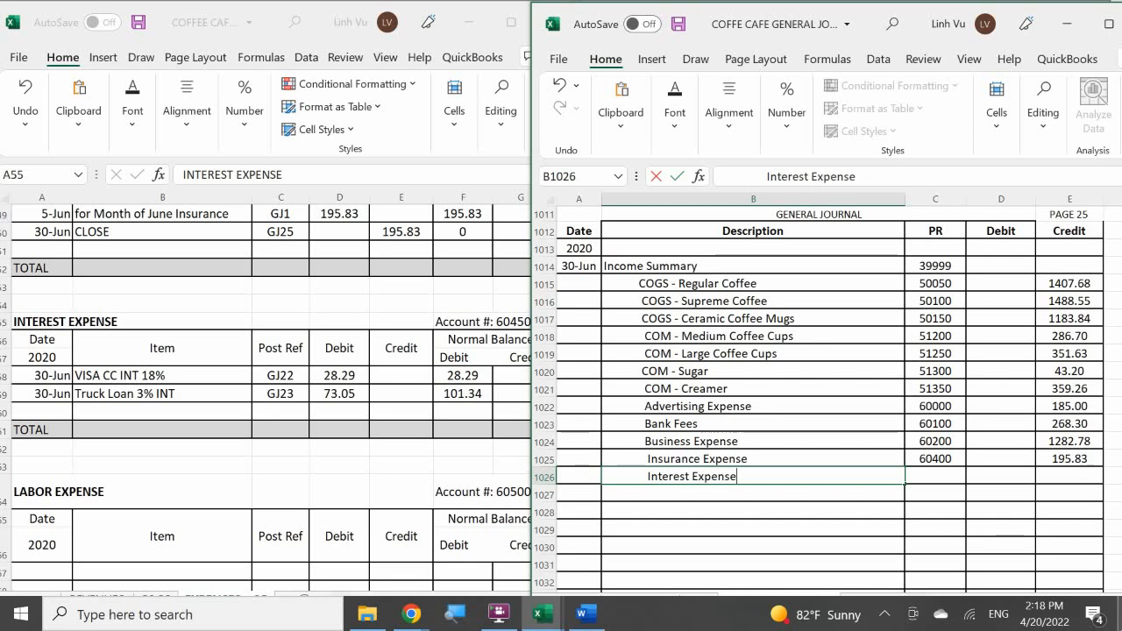
{"action": "key", "text": "Tab"}
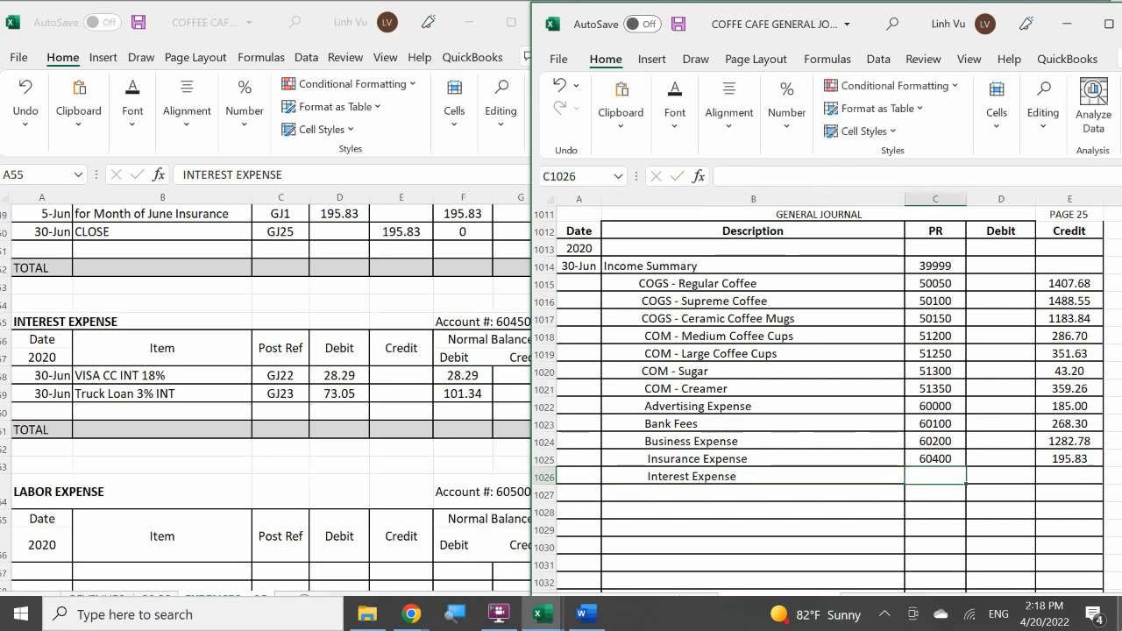
Enter post reference 60450 and a credit of 101.34 on the Interest Expense journal line.
{"action": "type", "text": "60"}
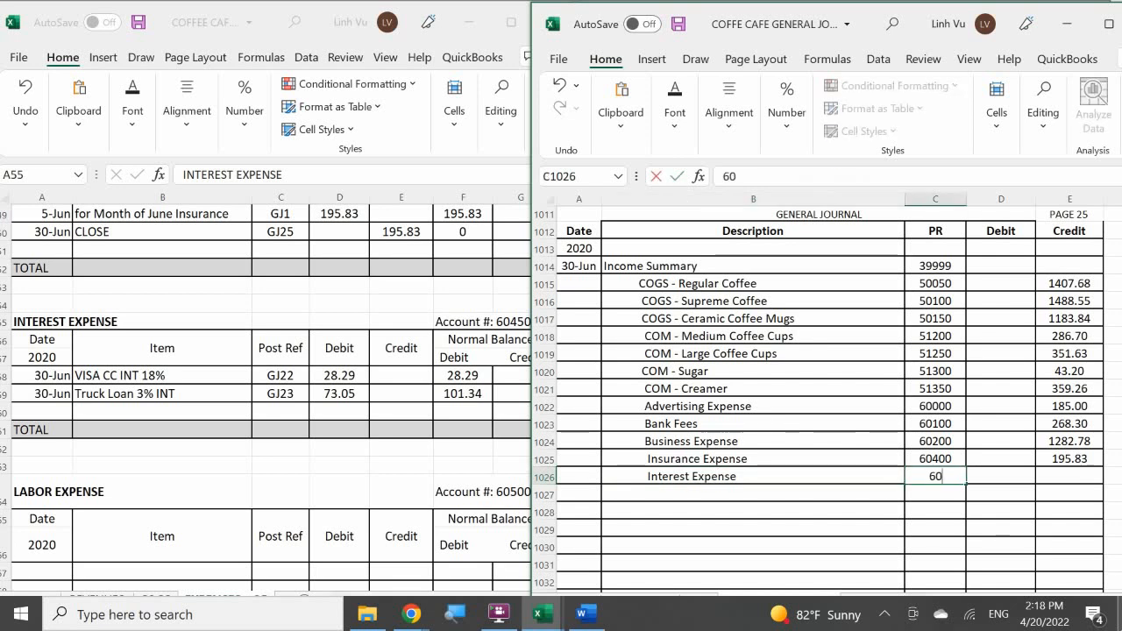
{"action": "type", "text": "450"}
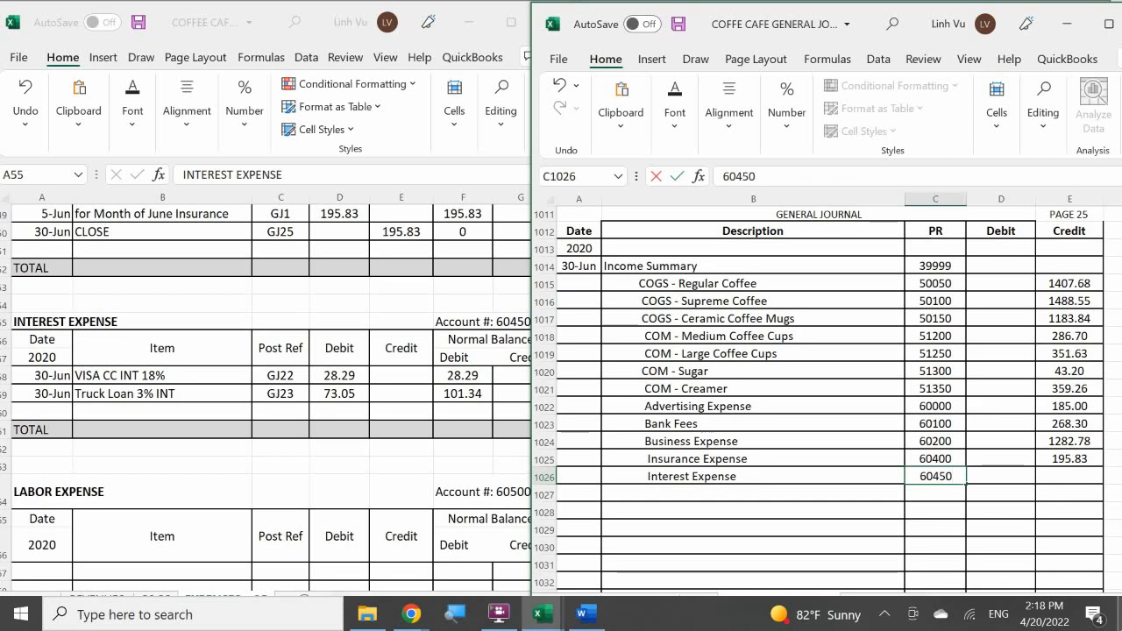
{"action": "key", "text": "Tab"}
{"action": "key", "text": "Tab"}
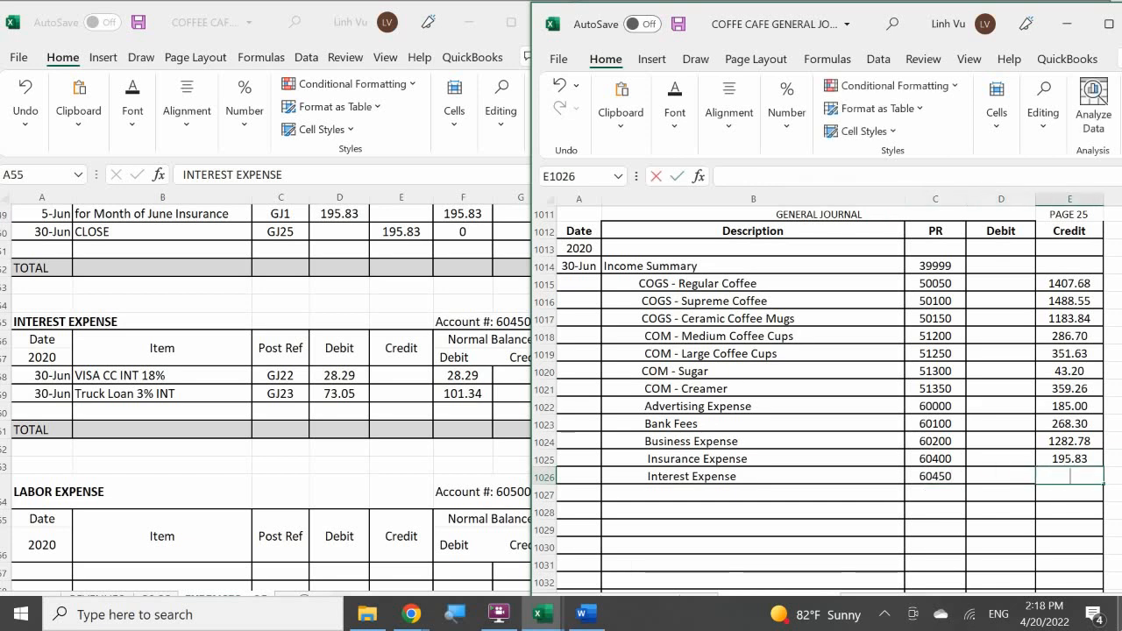
{"action": "type", "text": "101.34"}
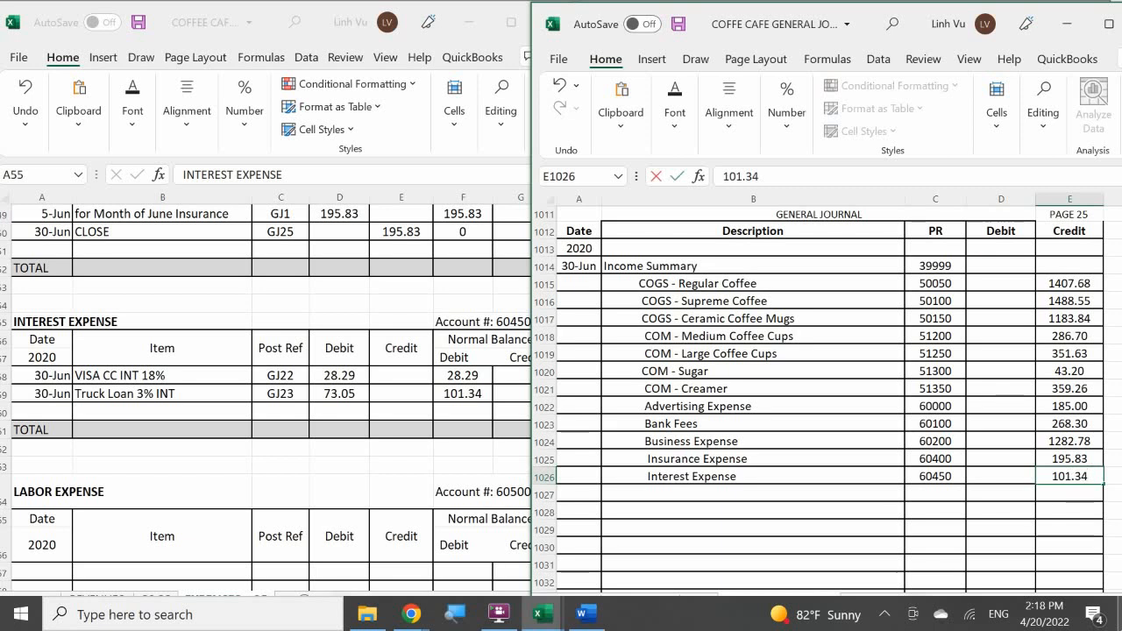
{"action": "key", "text": "Return"}
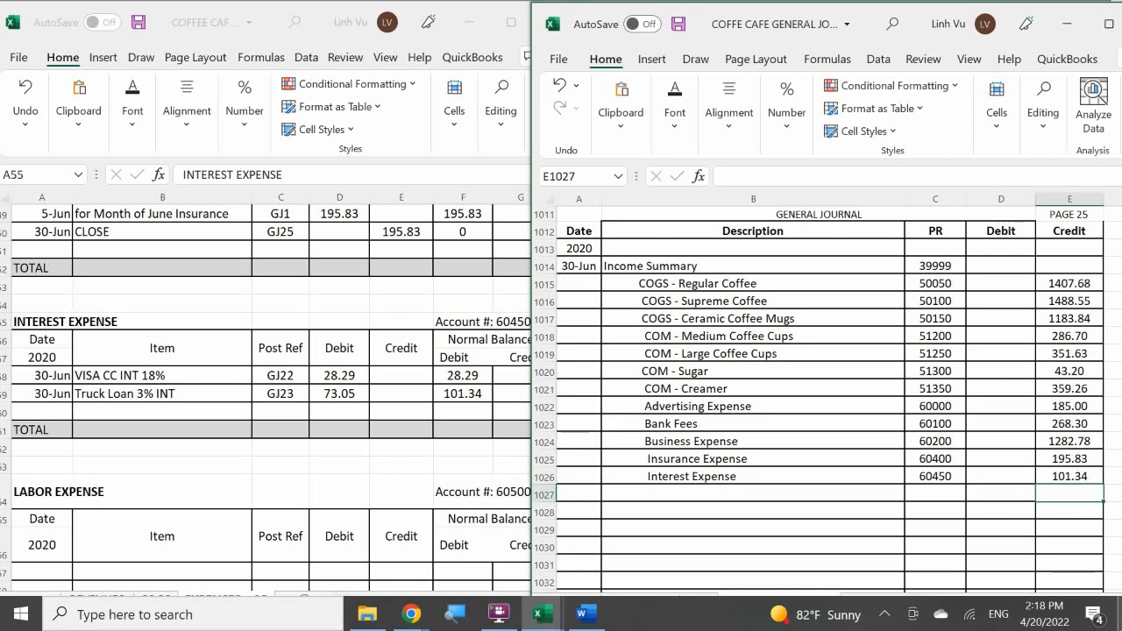
Start a closing row in the Interest Expense ledger account dated 6/30 with the item CLOSE.
{"action": "left_click", "coordinate": [38, 411]}
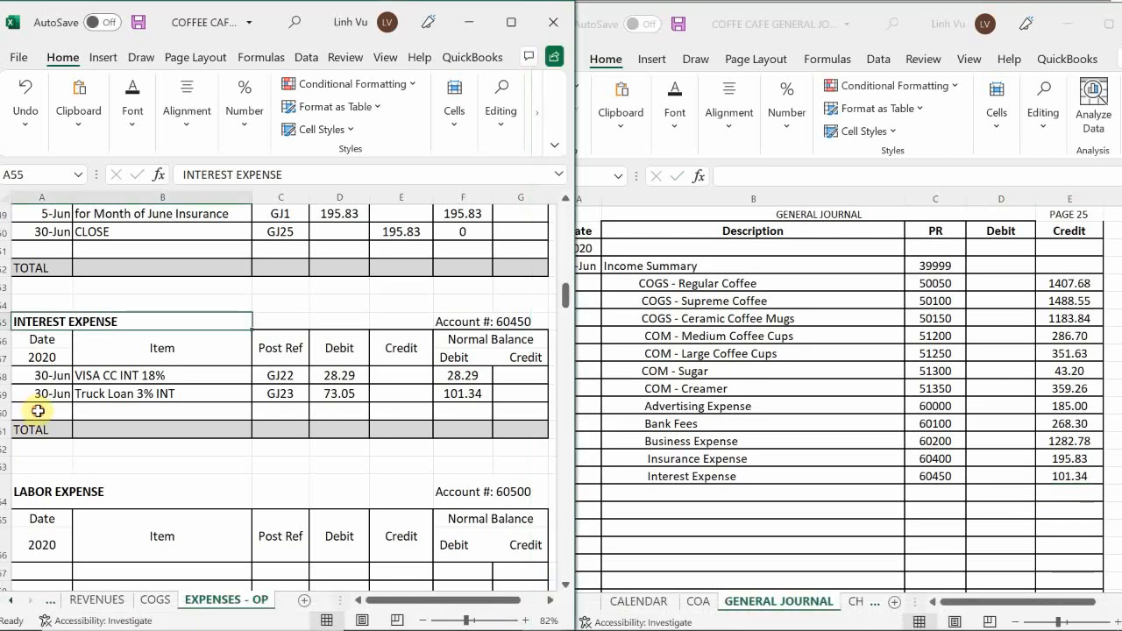
{"action": "left_click", "coordinate": [37, 410]}
{"action": "type", "text": "6/30"}
{"action": "left_click", "coordinate": [62, 433]}
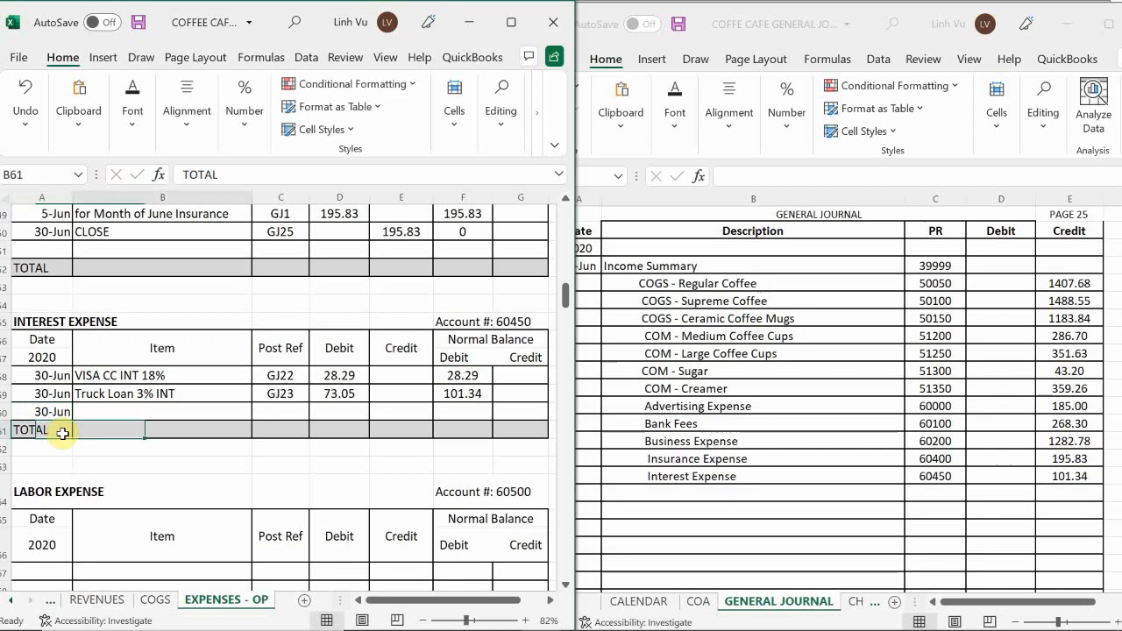
{"action": "key", "text": "Up"}
{"action": "type", "text": "CLOSE"}
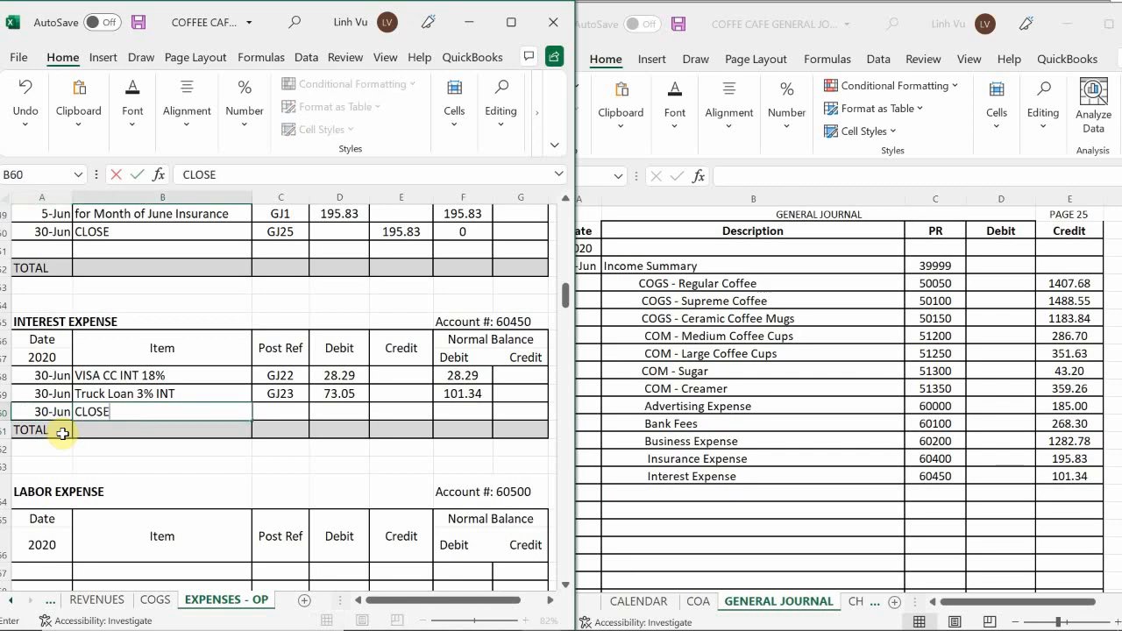
{"action": "key", "text": "Tab"}
Enter post reference GJ25 and a credit of 101.34 in the Interest Expense CLOSE row.
{"action": "type", "text": "G"}
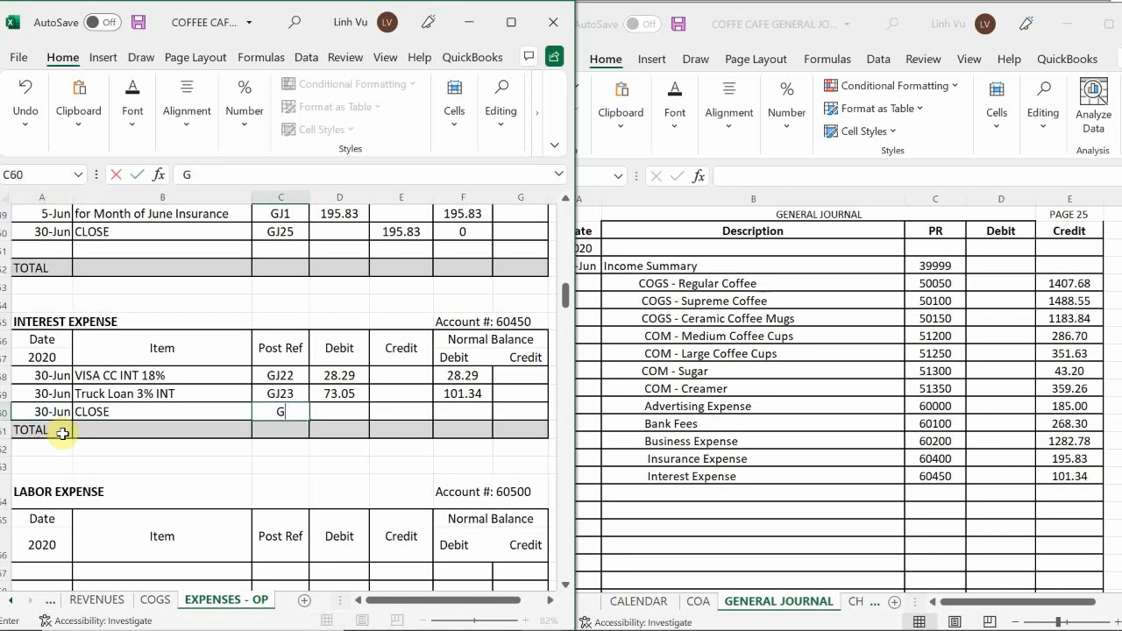
{"action": "type", "text": "K25"}
{"action": "key", "text": "Tab"}
{"action": "key", "text": "Tab"}
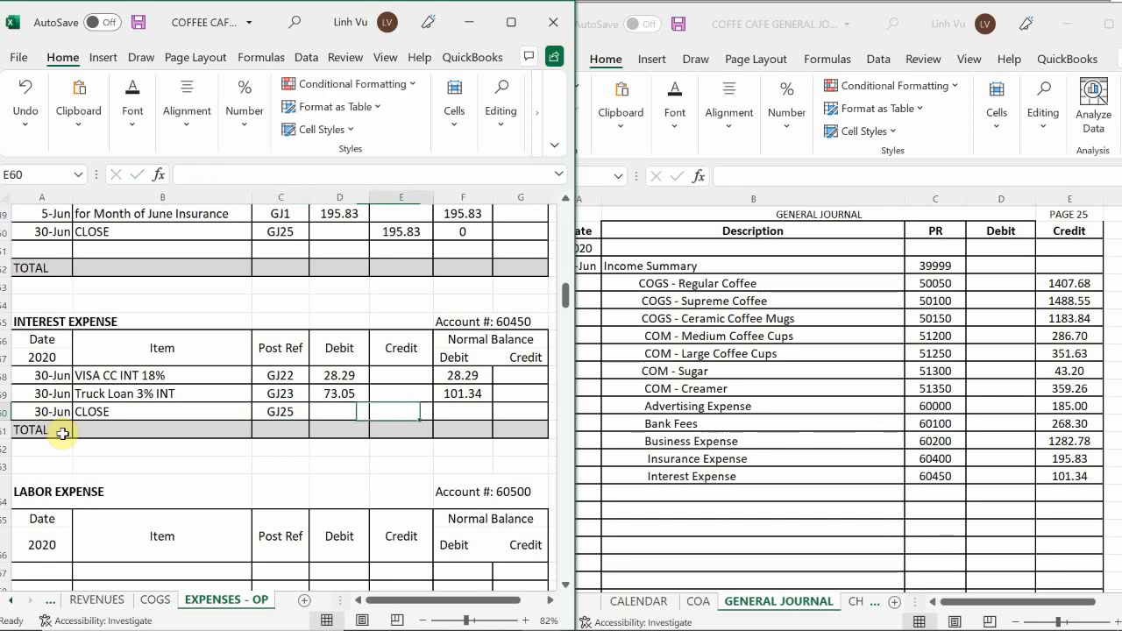
{"action": "type", "text": "101.34"}
{"action": "key", "text": "Return"}
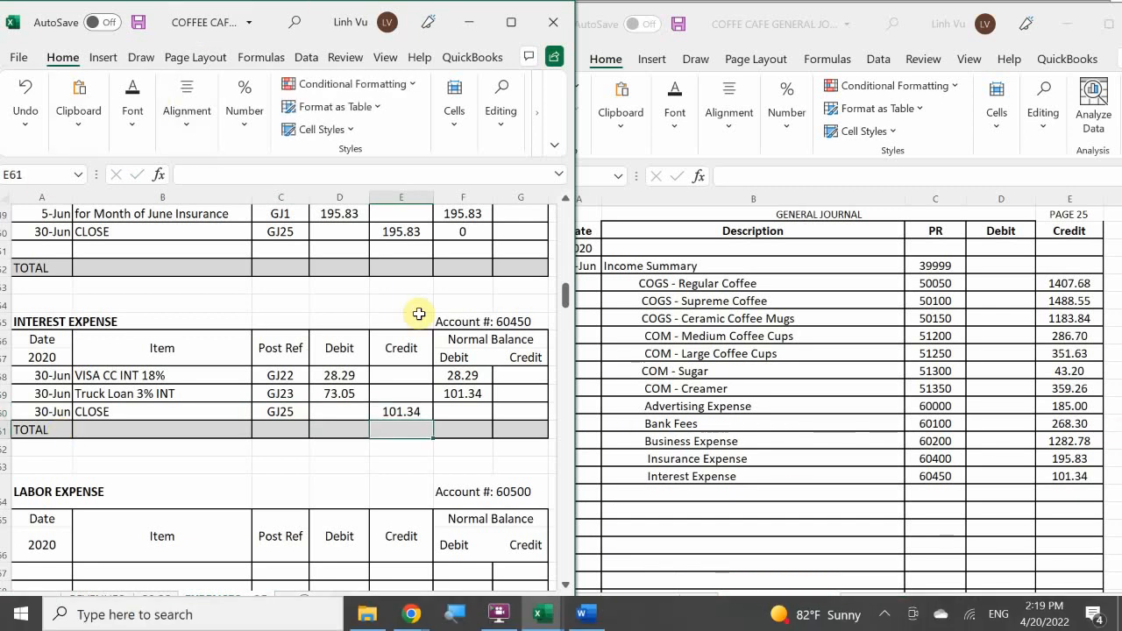
Copy the debit balance formula from the Interest Expense Truck Loan row down to the CLOSE row.
{"action": "left_click", "coordinate": [452, 399]}
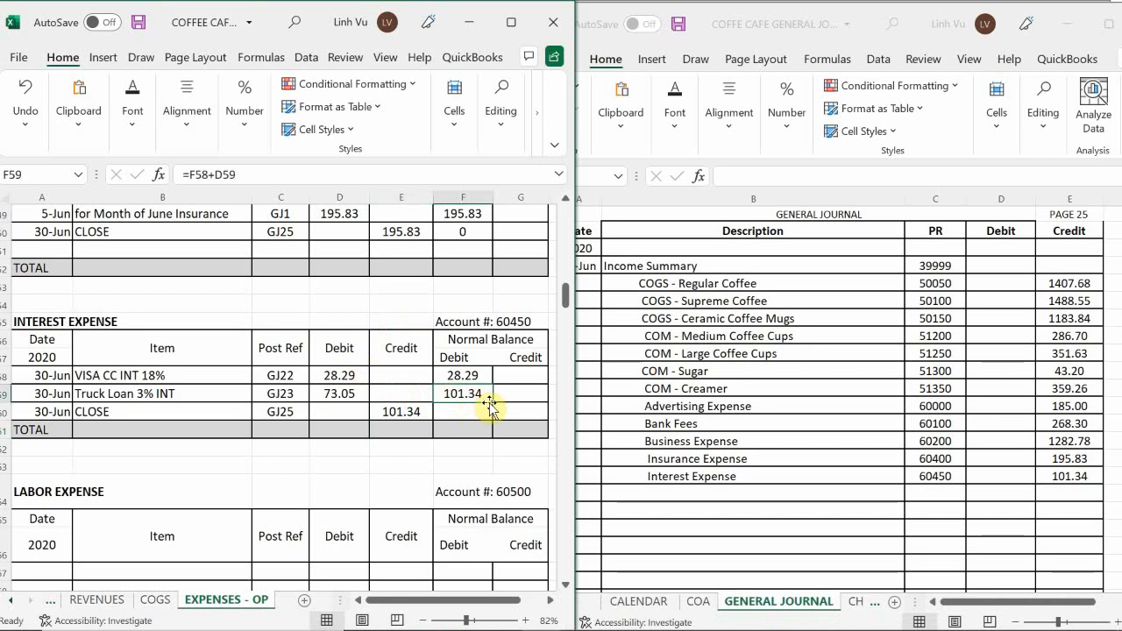
{"action": "mouse_move", "coordinate": [493, 402]}
{"action": "left_mouse_down"}
{"action": "mouse_move", "coordinate": [485, 445]}
{"action": "mouse_move", "coordinate": [465, 431]}
{"action": "left_mouse_up"}
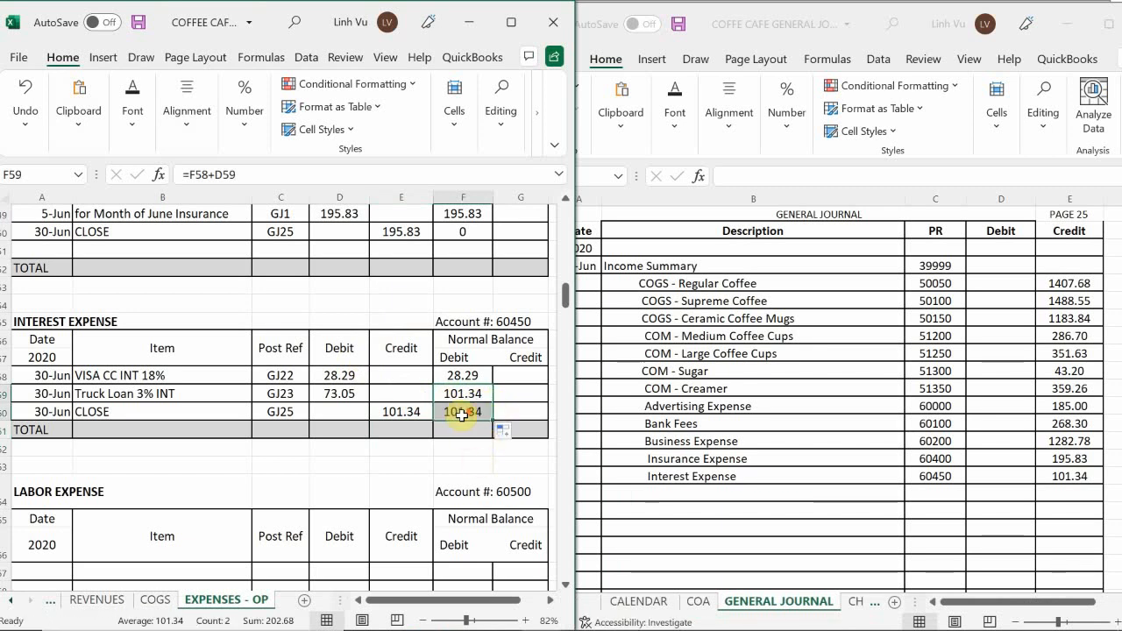
Add an indented Subcontractor Expense line below Interest Expense in the general journal's closing entry.
{"action": "scroll", "coordinate": [458, 412], "scroll_direction": "down", "scroll_amount": 3}
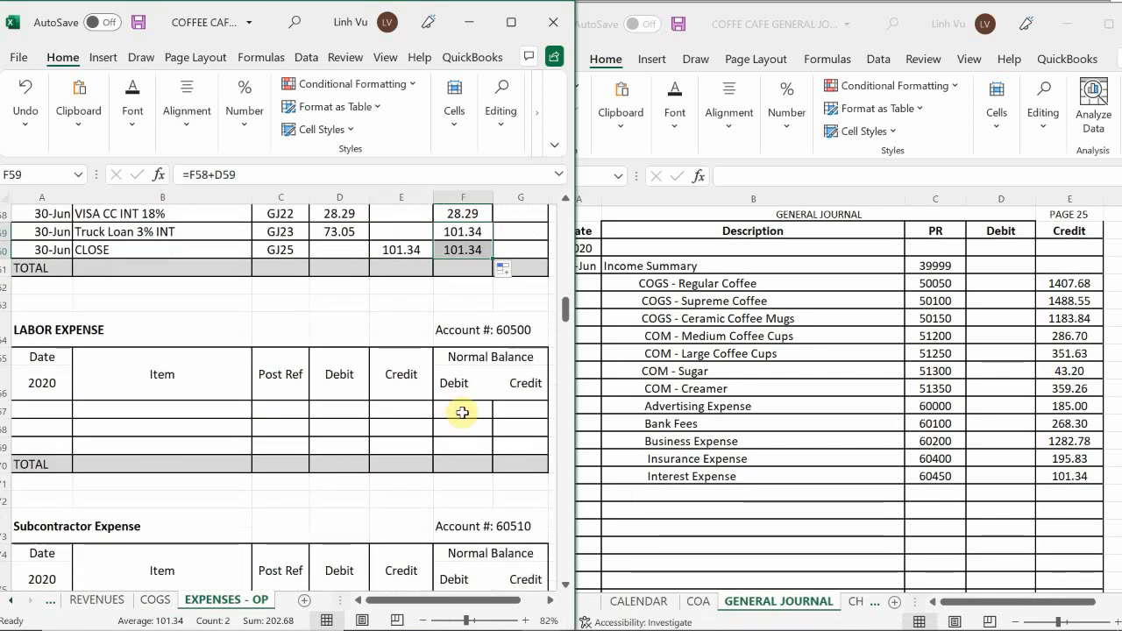
{"action": "scroll", "coordinate": [462, 412], "scroll_direction": "down", "scroll_amount": 4}
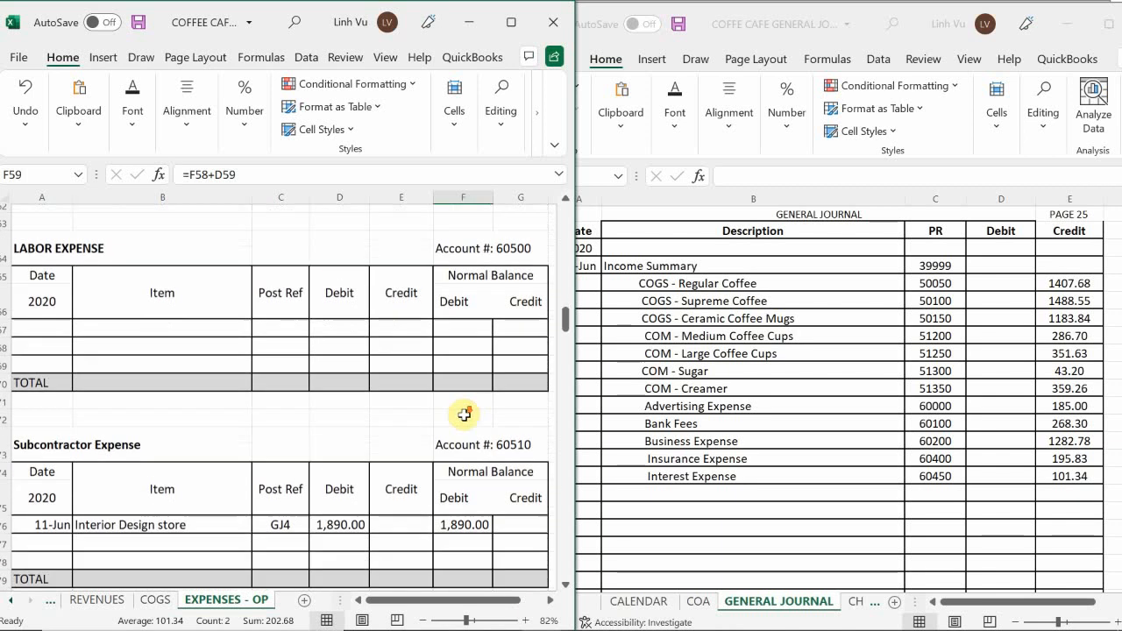
{"action": "scroll", "coordinate": [462, 415], "scroll_direction": "down", "scroll_amount": 2}
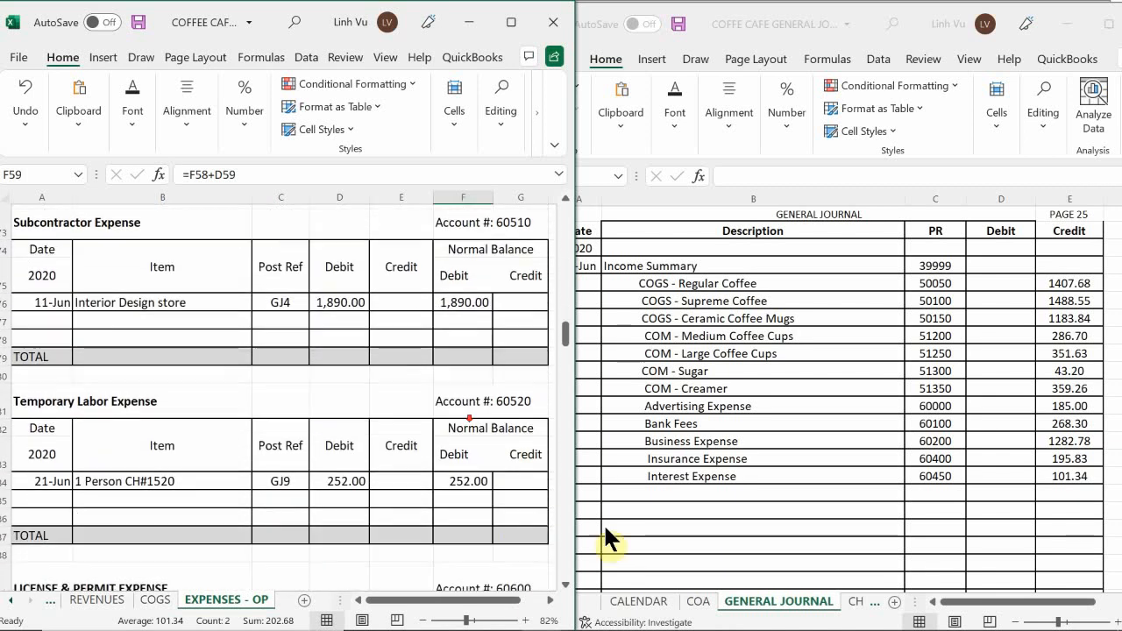
{"action": "scroll", "coordinate": [394, 391], "scroll_direction": "up", "scroll_amount": 2}
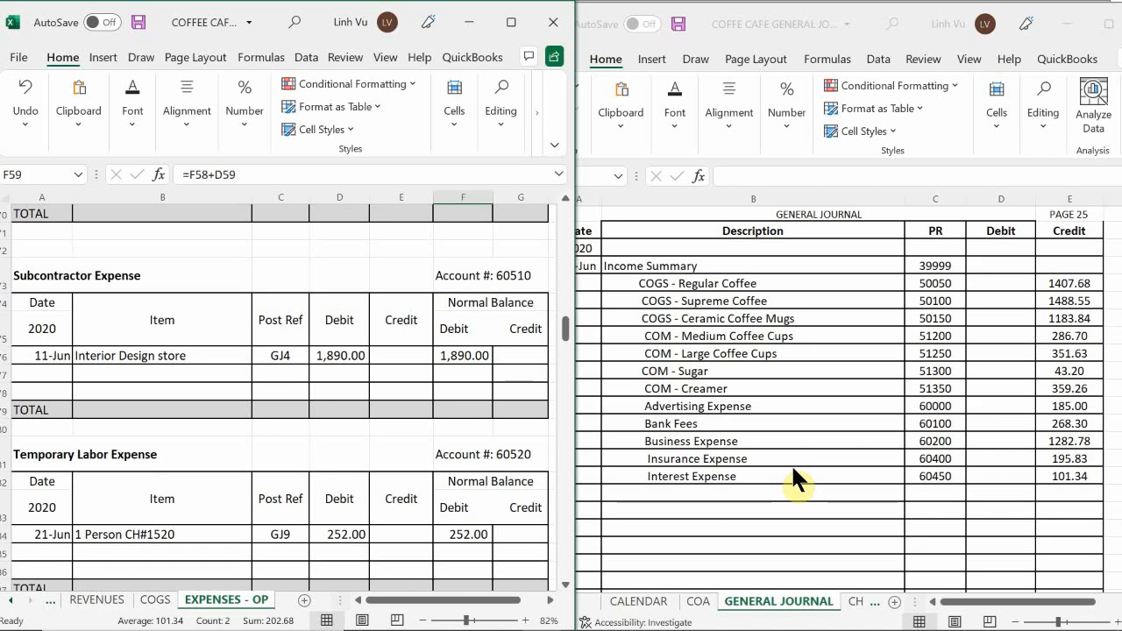
{"action": "left_click", "coordinate": [647, 488]}
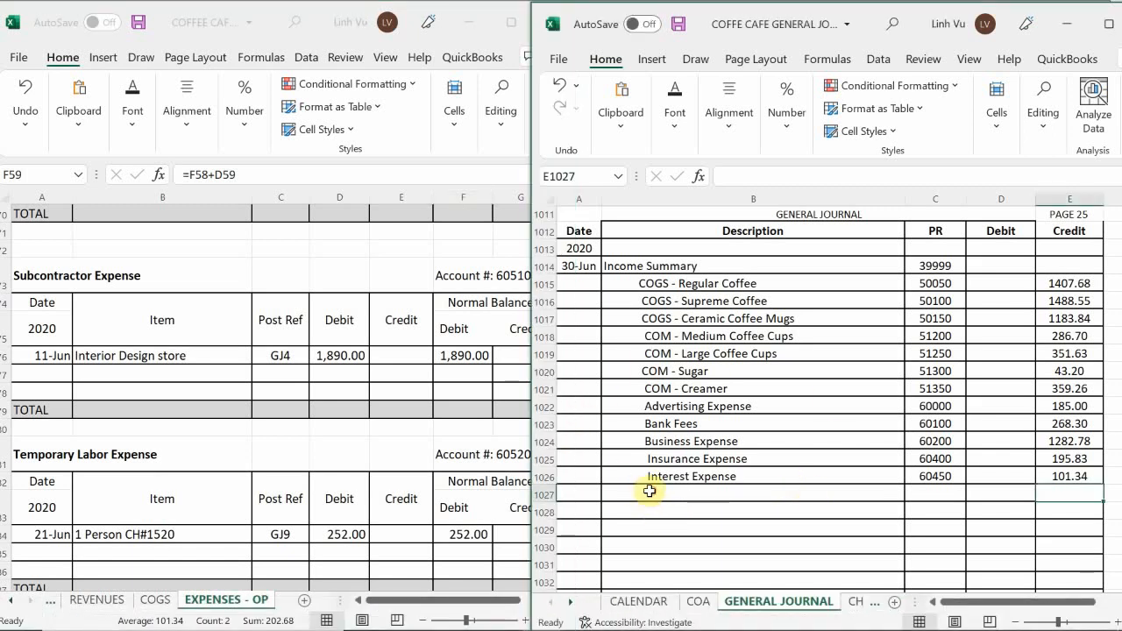
{"action": "double_click", "coordinate": [649, 491]}
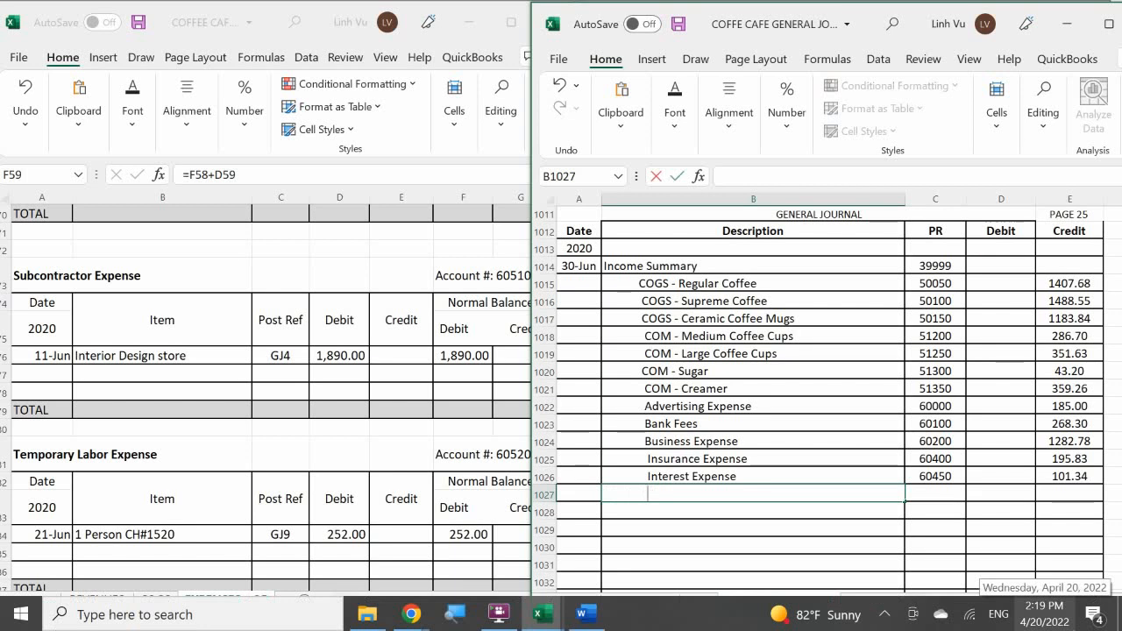
{"action": "type", "text": "Si"}
{"action": "type", "text": "b"}
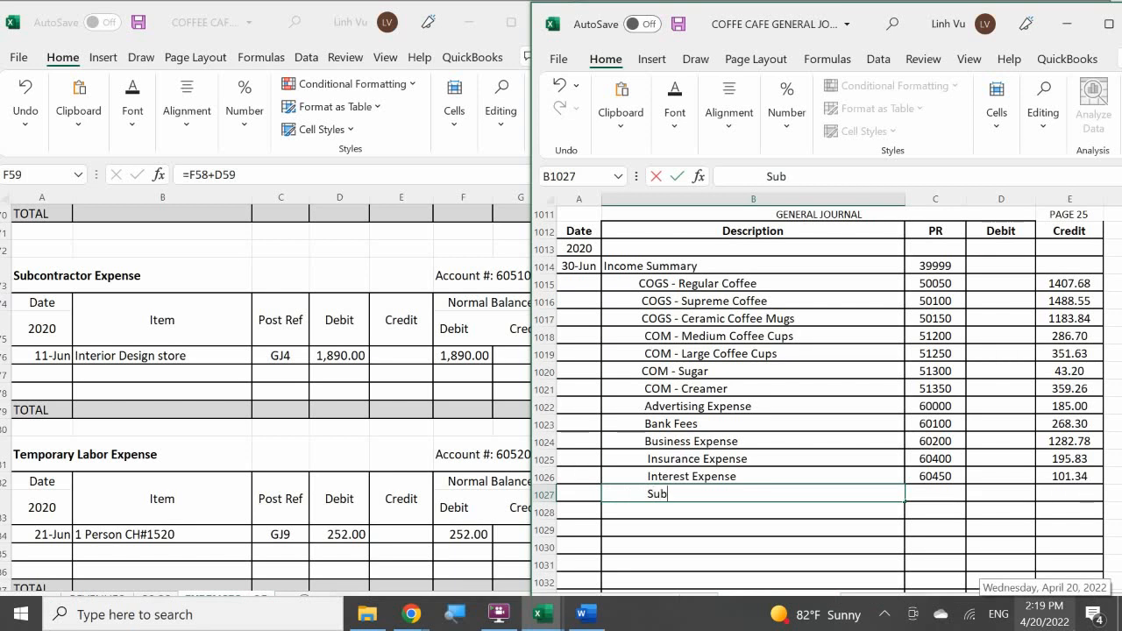
{"action": "type", "text": "contrac"}
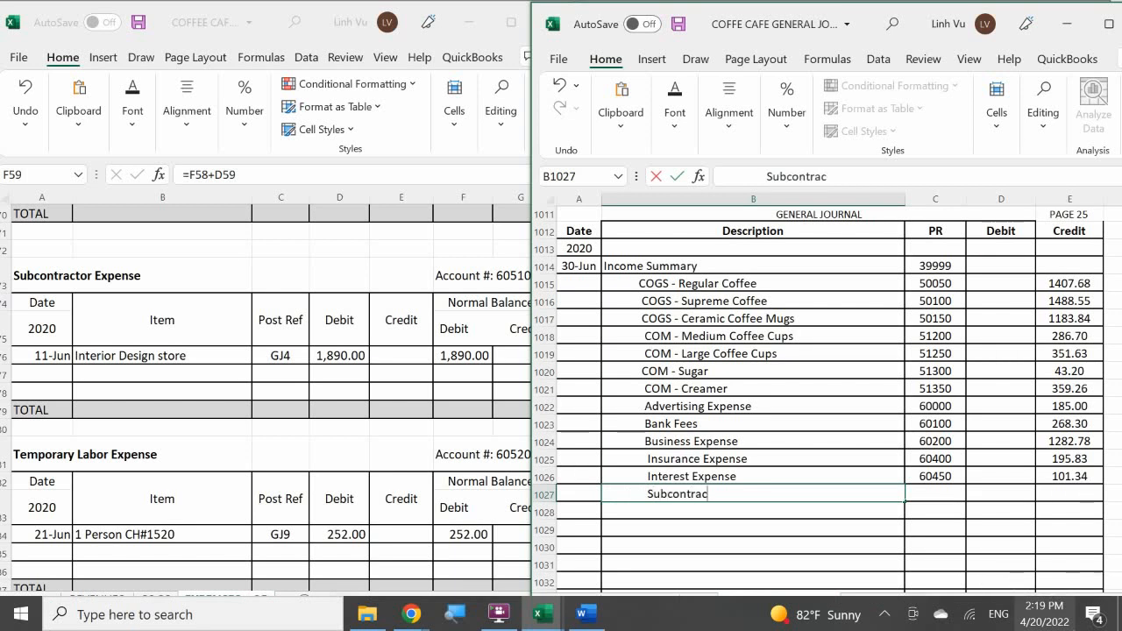
{"action": "type", "text": "tor Expen"}
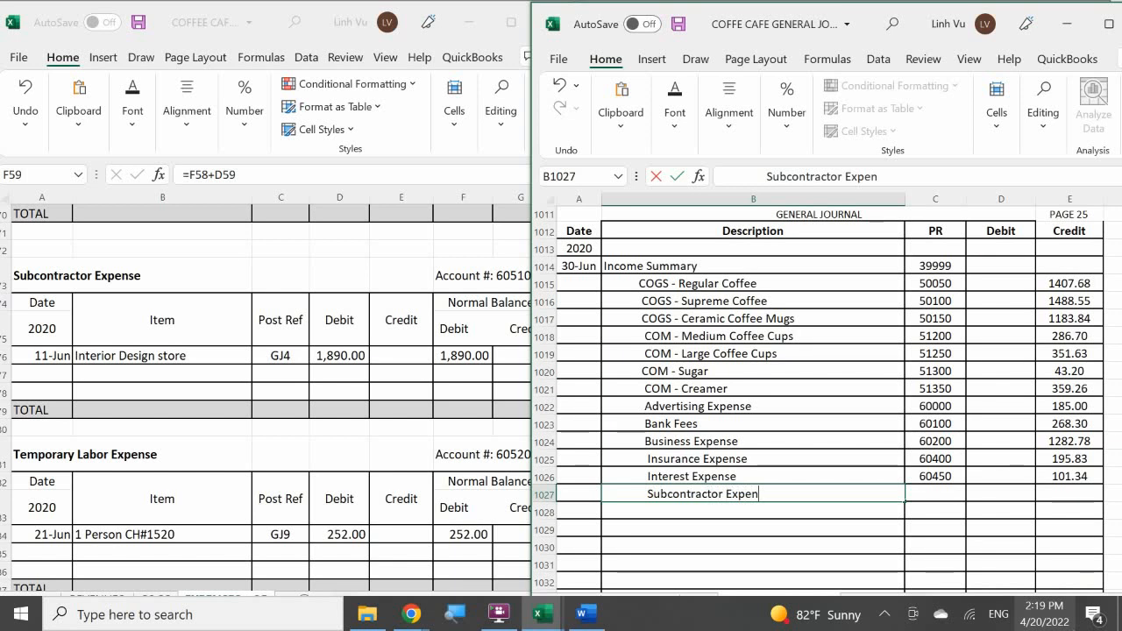
{"action": "type", "text": "sd"}
{"action": "key", "text": "Tab"}
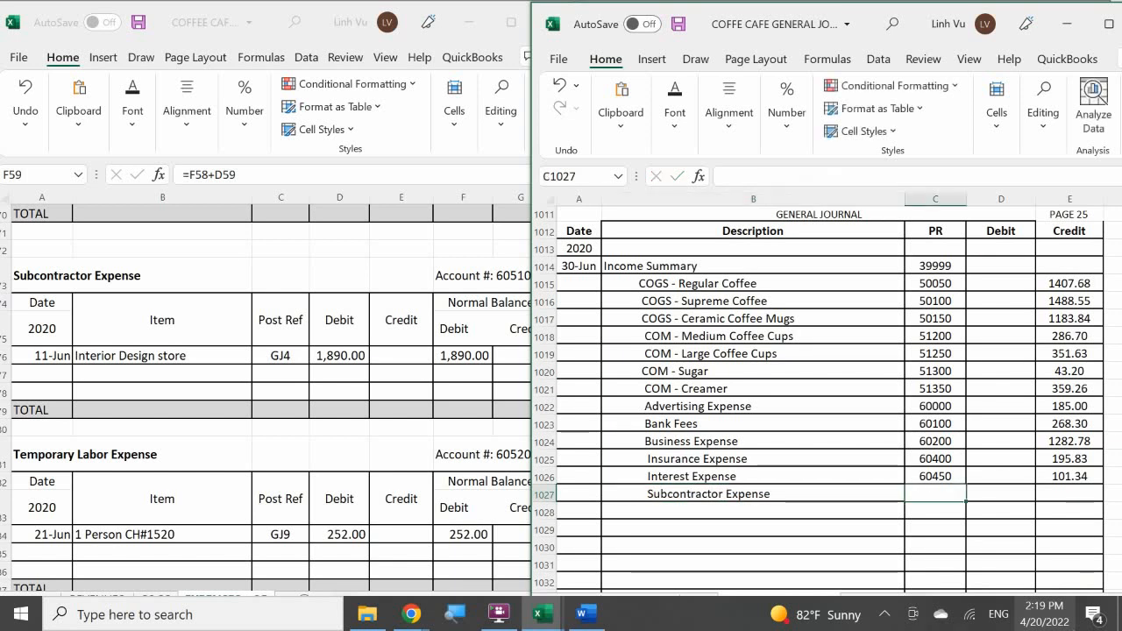
Enter post reference 60510 and a credit of 1890 on the Subcontractor Expense journal line.
{"action": "type", "text": "60510"}
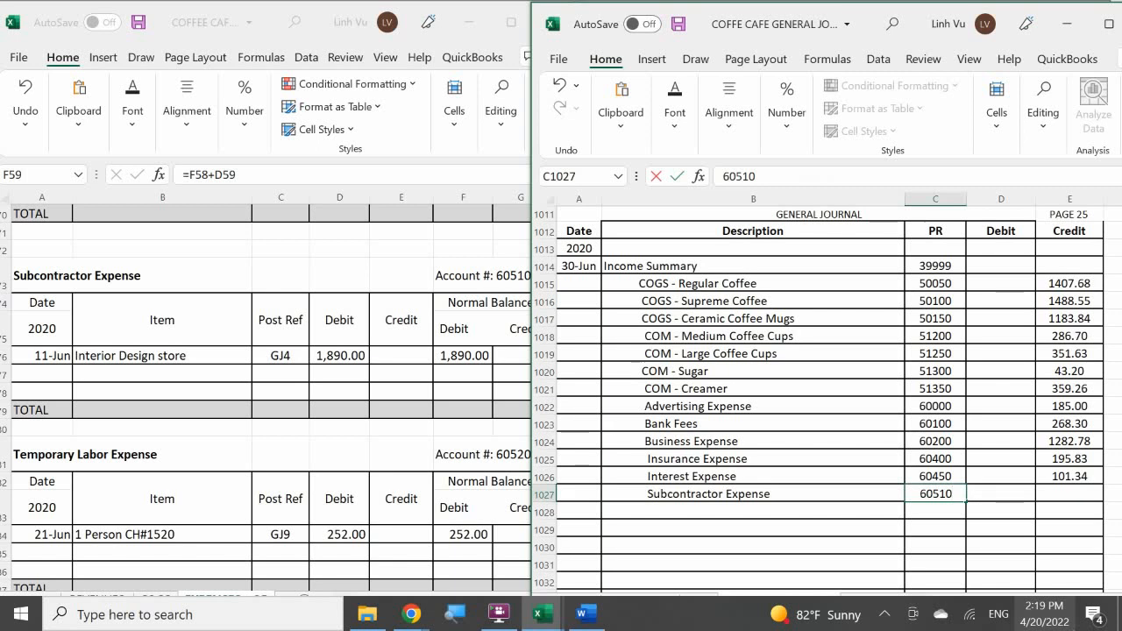
{"action": "key", "text": "Tab"}
{"action": "key", "text": "Tab"}
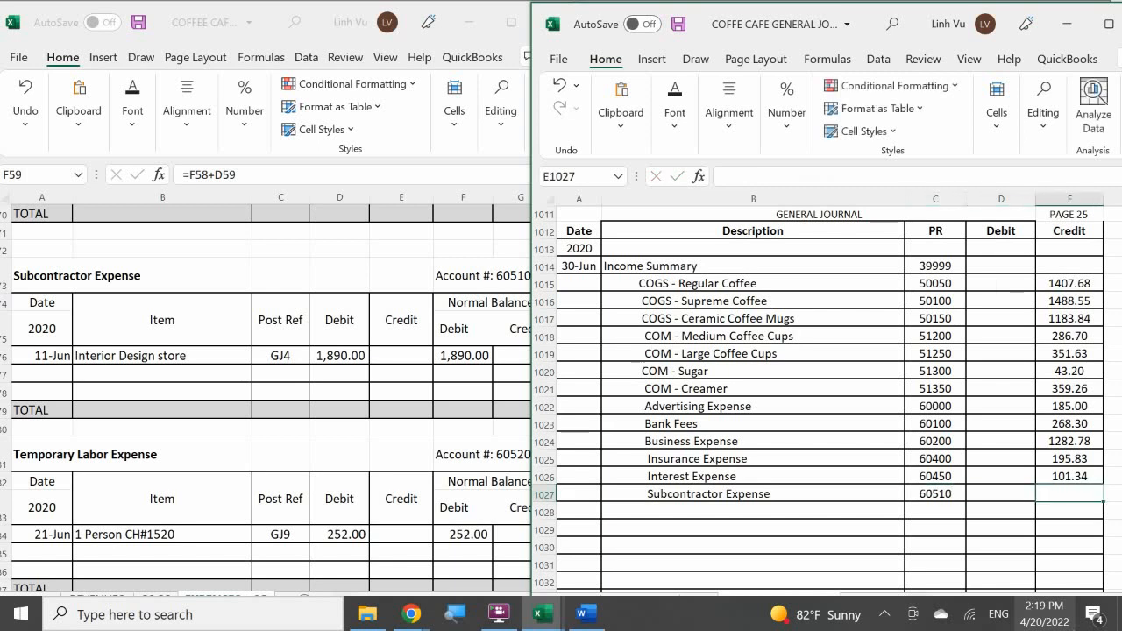
{"action": "type", "text": "1890"}
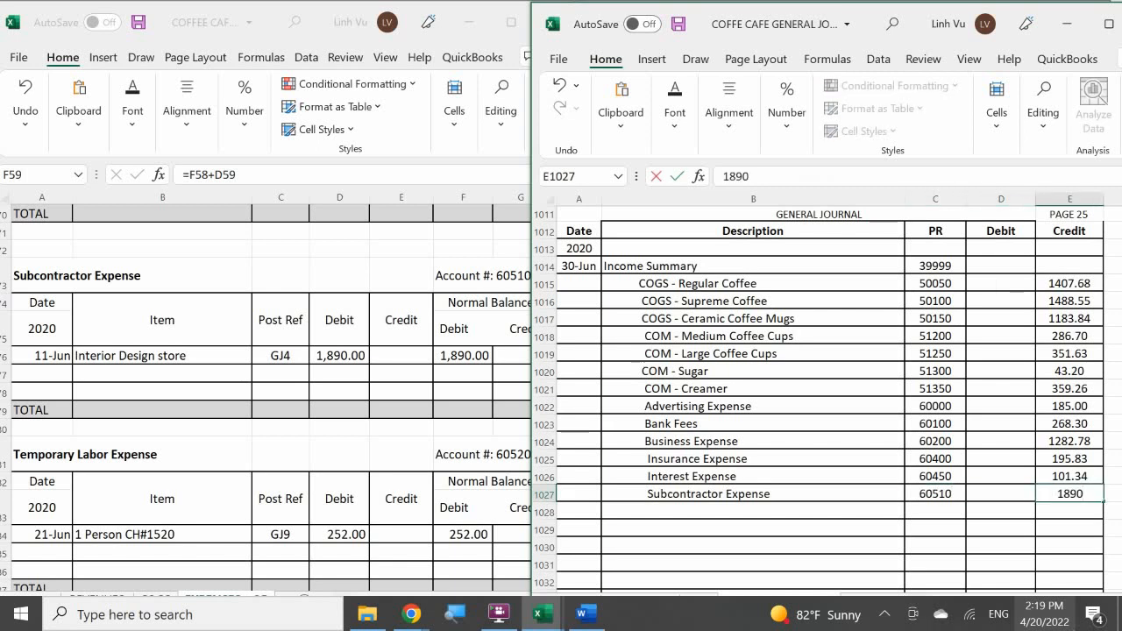
{"action": "key", "text": "Return"}
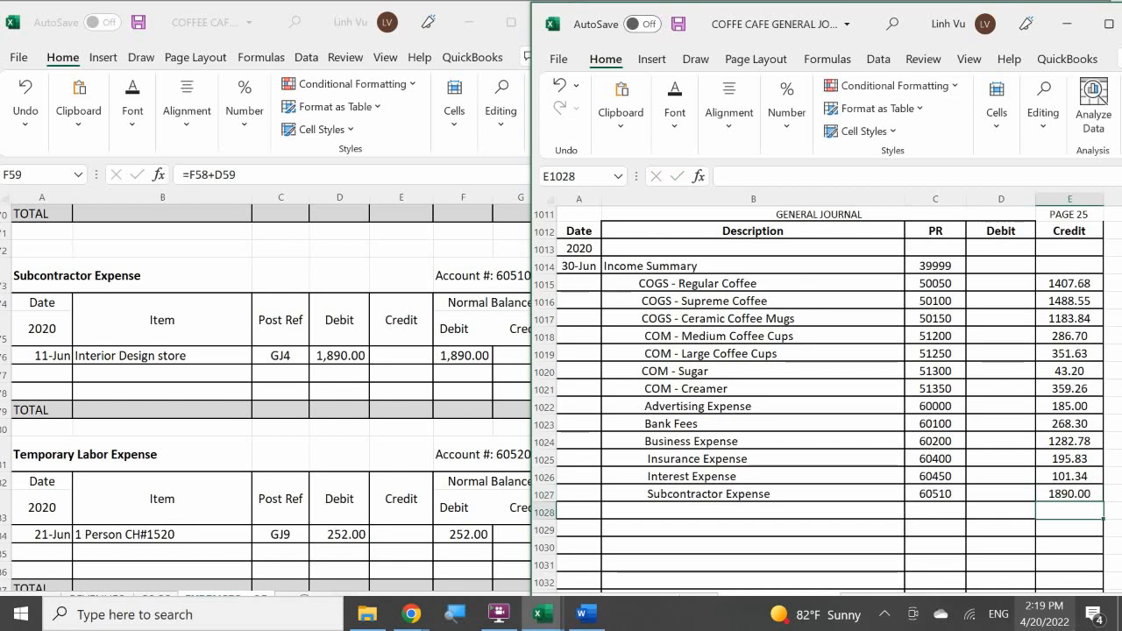
Start a closing row in the Subcontractor Expense ledger account dated 6/30 with the item CLOSE.
{"action": "left_click", "coordinate": [35, 373]}
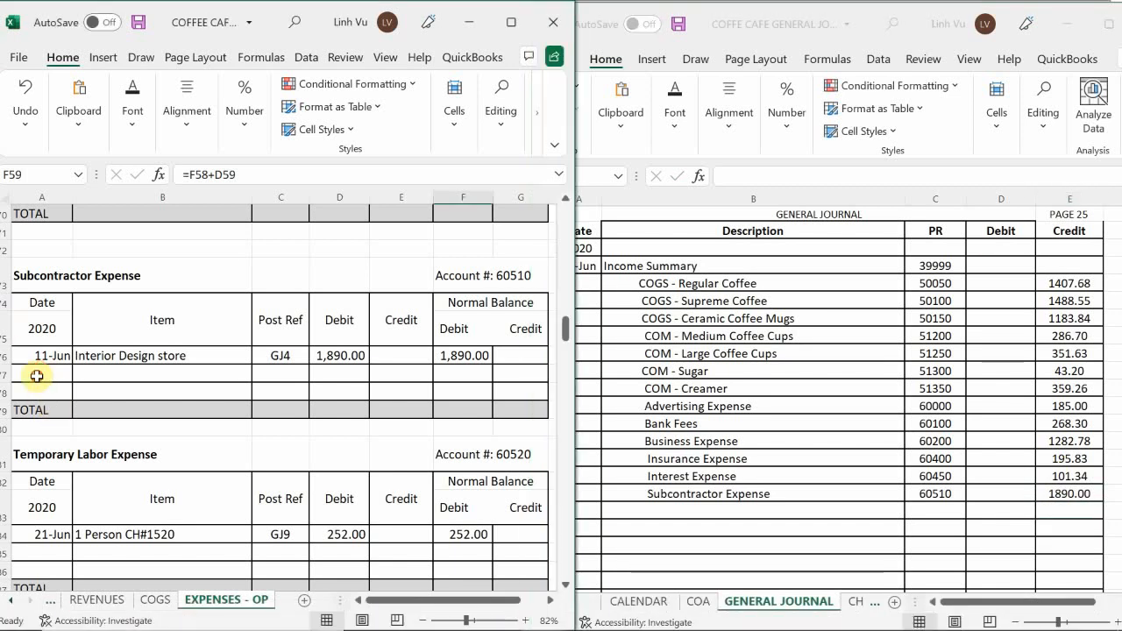
{"action": "type", "text": "6/30"}
{"action": "key", "text": "Return"}
{"action": "left_click", "coordinate": [163, 374]}
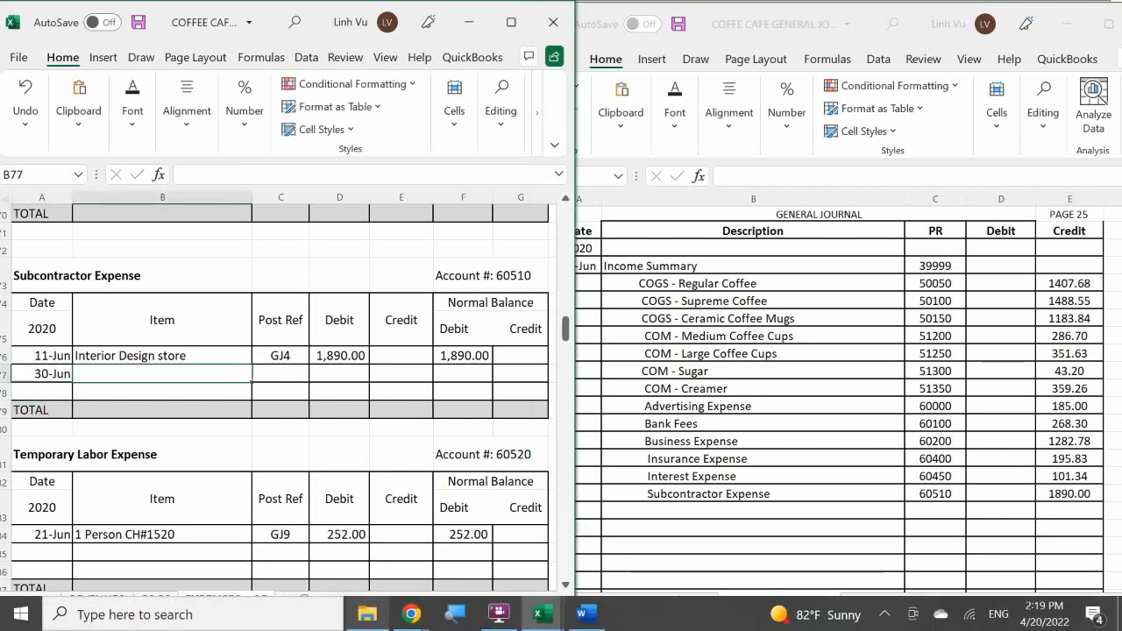
{"action": "type", "text": "CLOSE"}
Enter post reference GJ25 and a credit of 1890 in the Subcontractor Expense CLOSE row.
{"action": "left_click", "coordinate": [281, 373]}
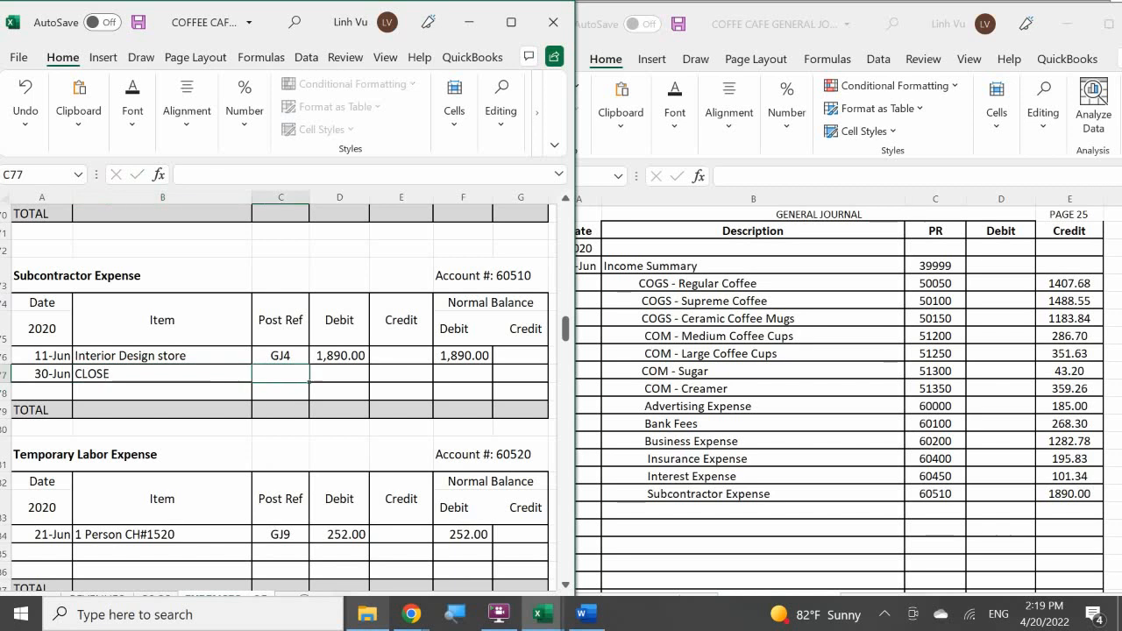
{"action": "type", "text": "GJ4"}
{"action": "type", "text": "26"}
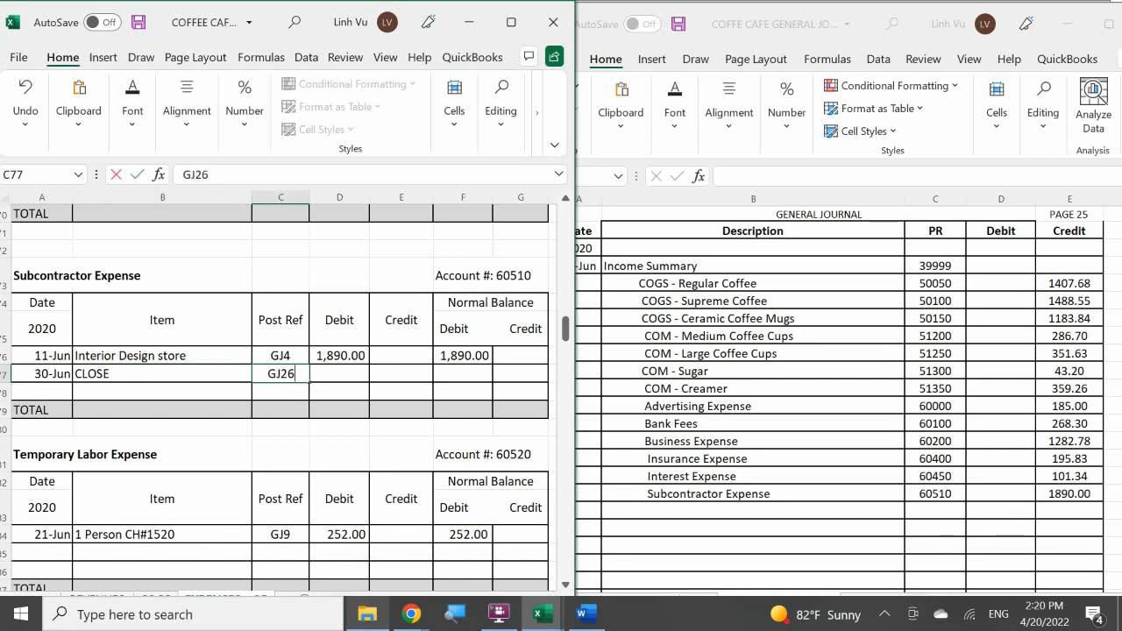
{"action": "key", "text": "BackSpace"}
{"action": "type", "text": "5"}
{"action": "key", "text": "Tab"}
{"action": "key", "text": "Tab"}
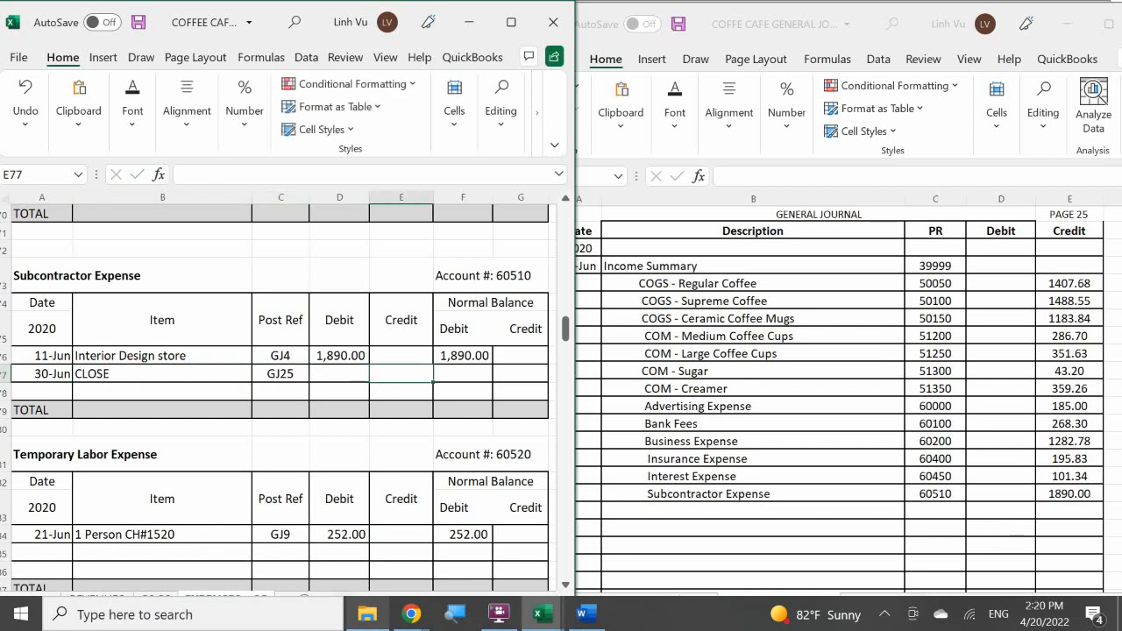
{"action": "type", "text": "1,890"}
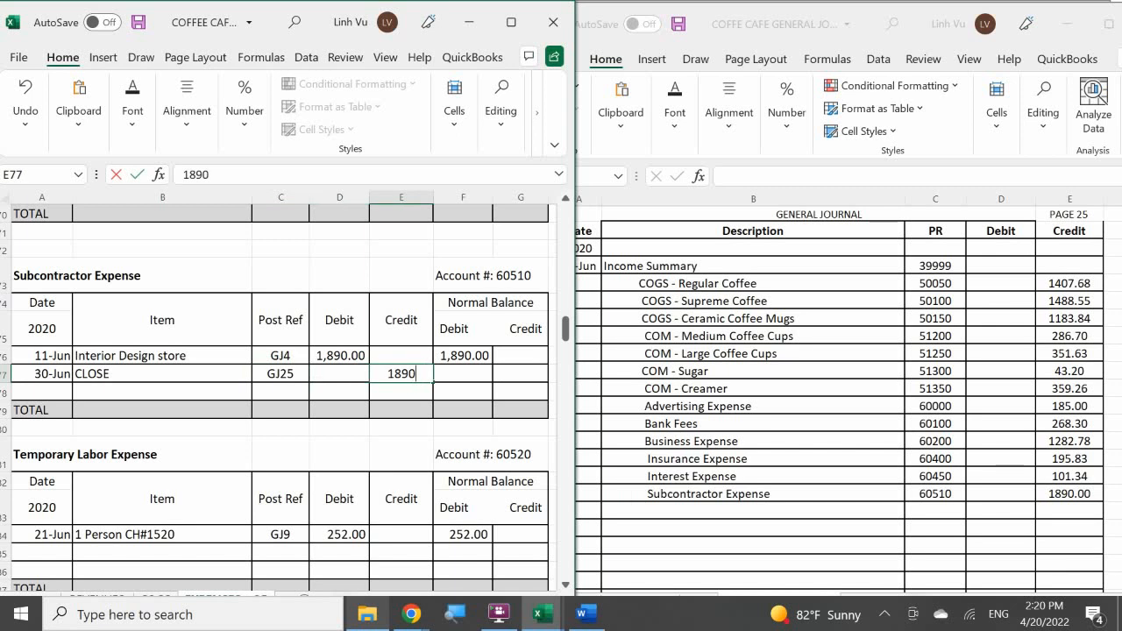
{"action": "key", "text": "Return"}
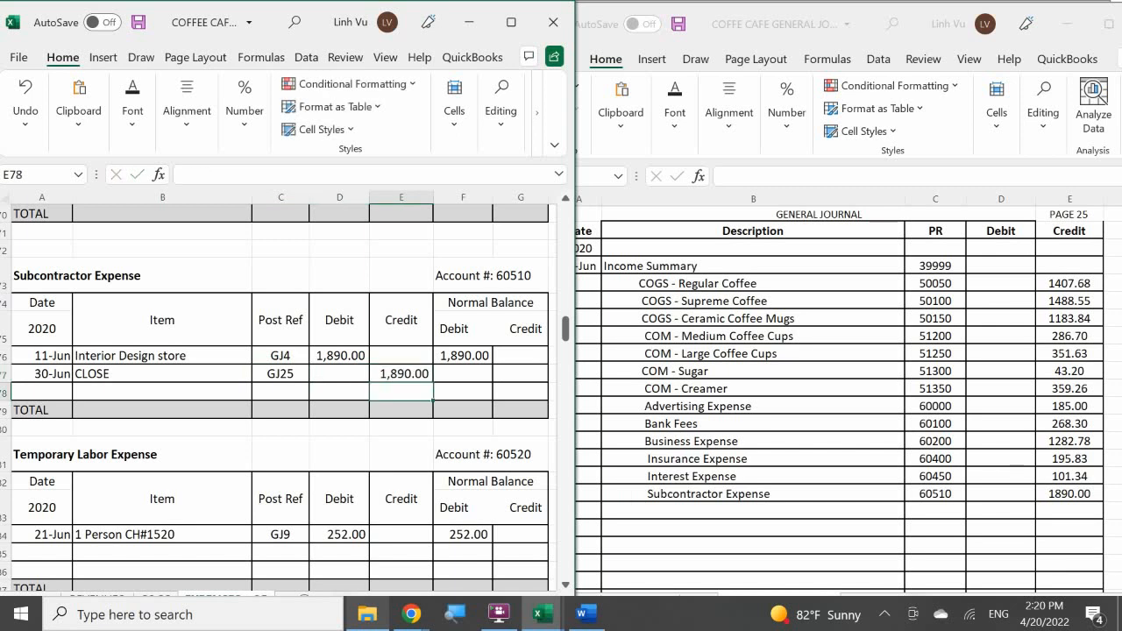
Calculate the debit balance of the Subcontractor Expense CLOSE row with the formula =F76+D77-E77.
{"action": "left_click", "coordinate": [448, 375]}
{"action": "type", "text": "=F76+"}
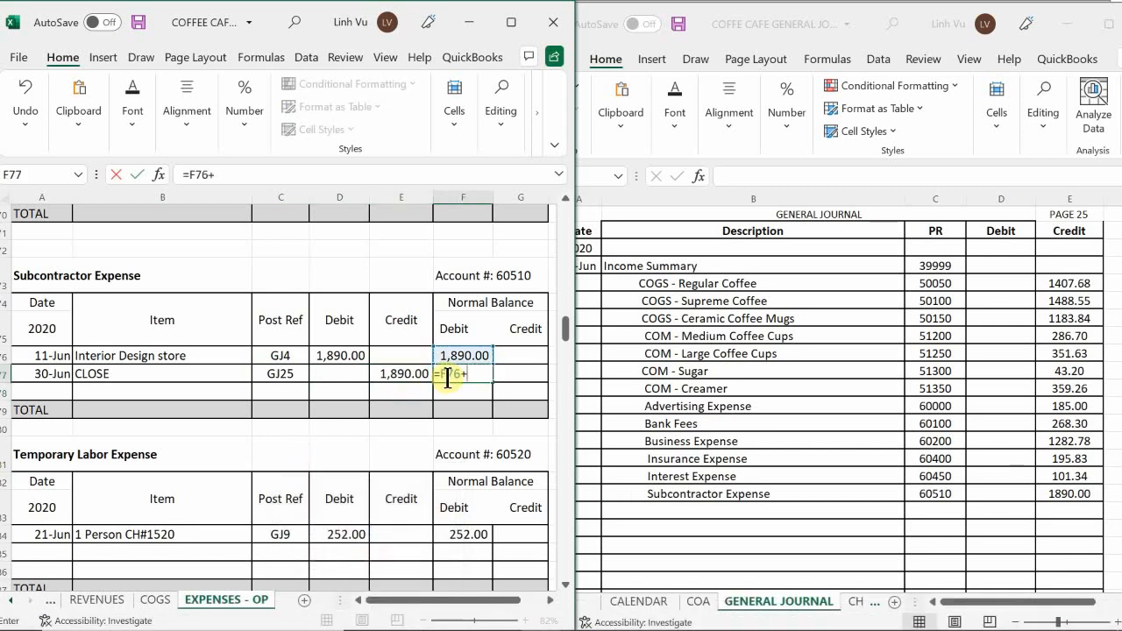
{"action": "type", "text": "D77-E77"}
{"action": "key", "text": "Return"}
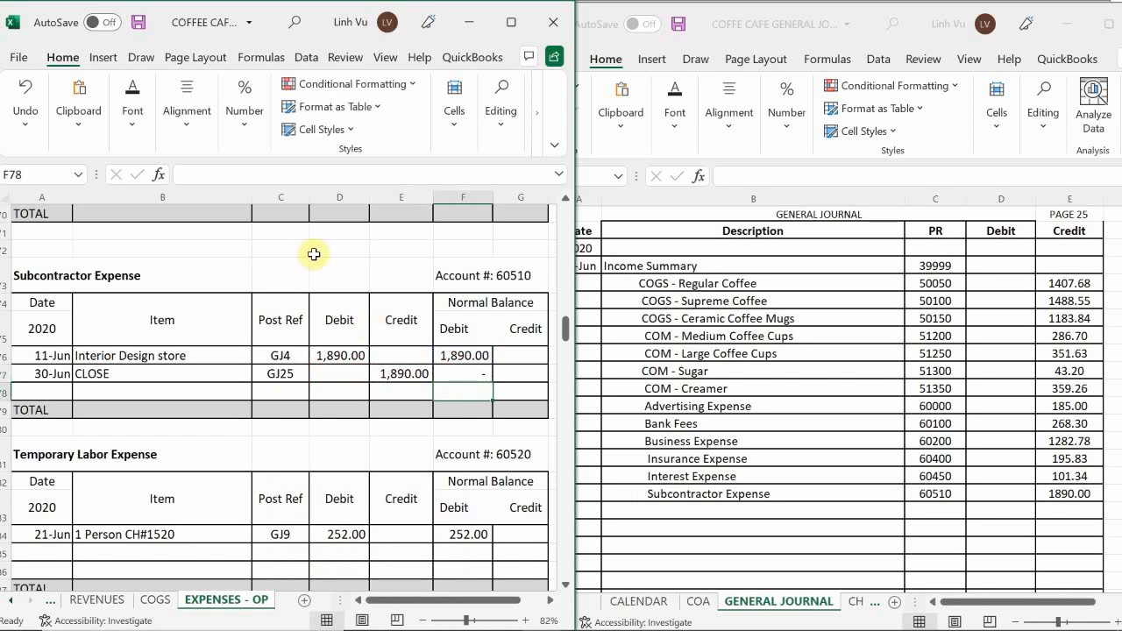
Add an indented Temporary Labor Expense line below Subcontractor Expense in the general journal.
{"action": "scroll", "coordinate": [223, 481], "scroll_direction": "down", "scroll_amount": 4}
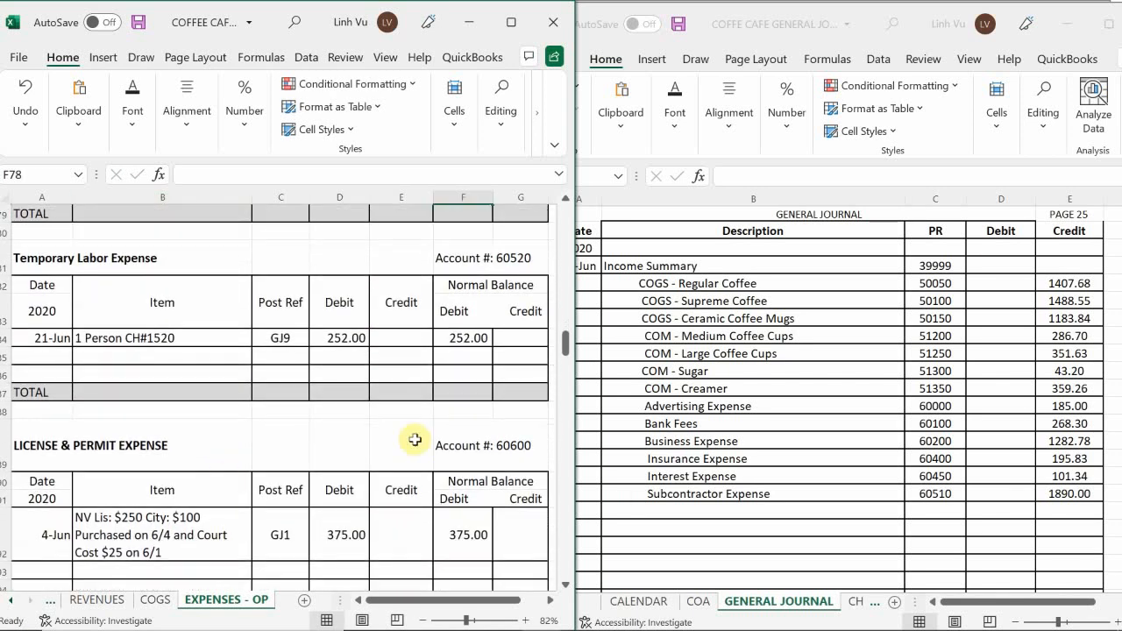
{"action": "left_click", "coordinate": [719, 519]}
{"action": "scroll", "coordinate": [719, 520], "scroll_direction": "down", "scroll_amount": 2}
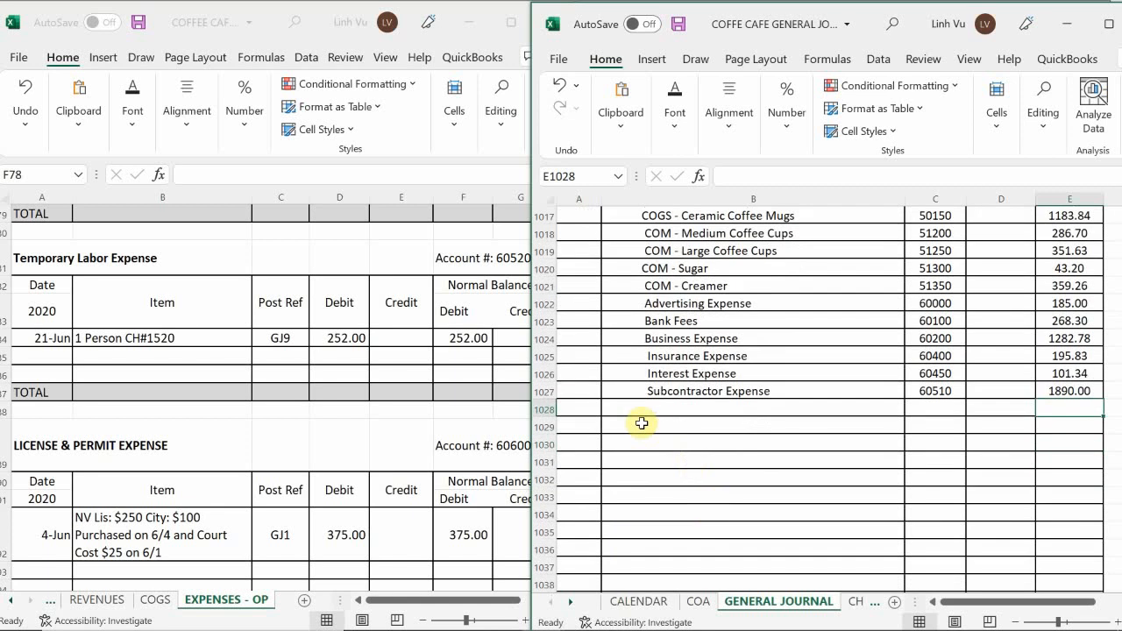
{"action": "left_click", "coordinate": [645, 408]}
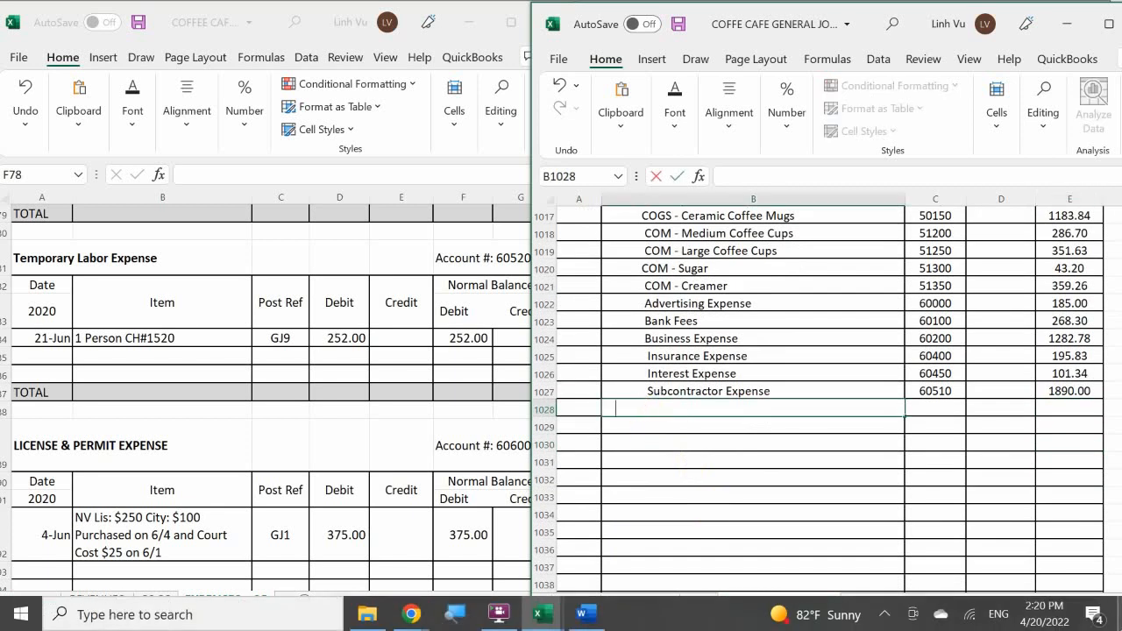
{"action": "type", "text": "Temporary"}
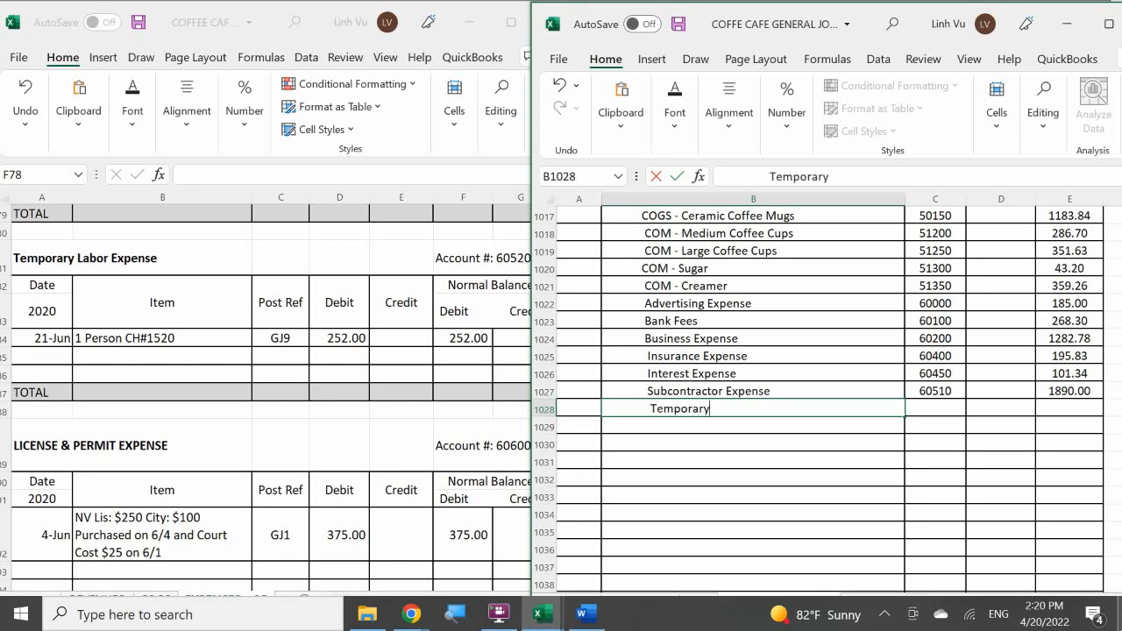
{"action": "type", "text": " Labor Expn"}
{"action": "type", "text": "ense"}
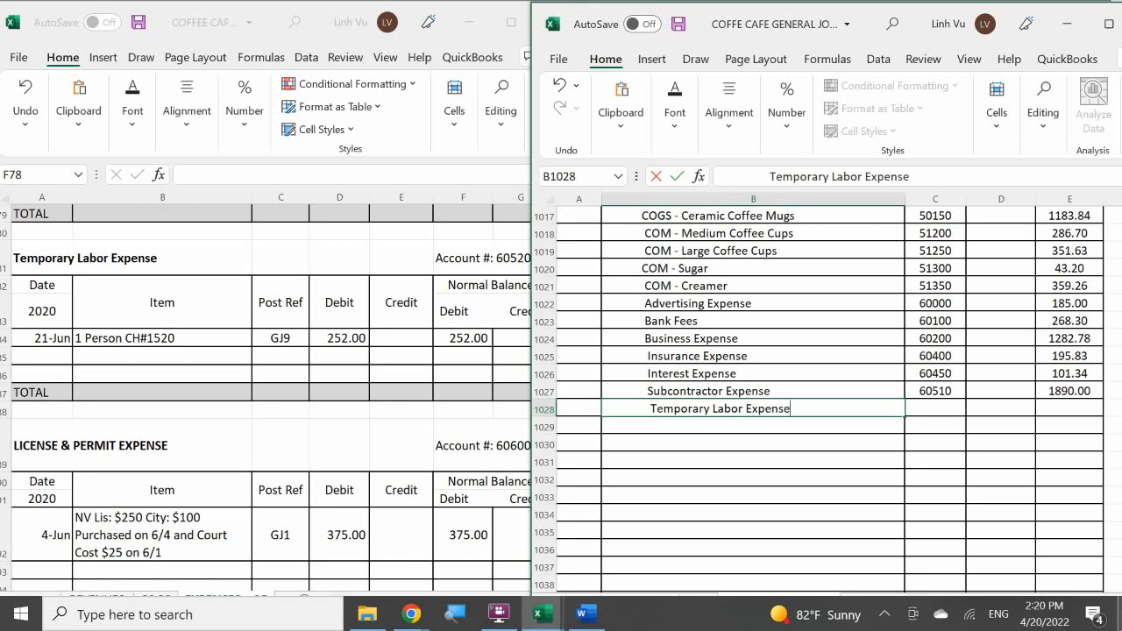
{"action": "key", "text": "Tab"}
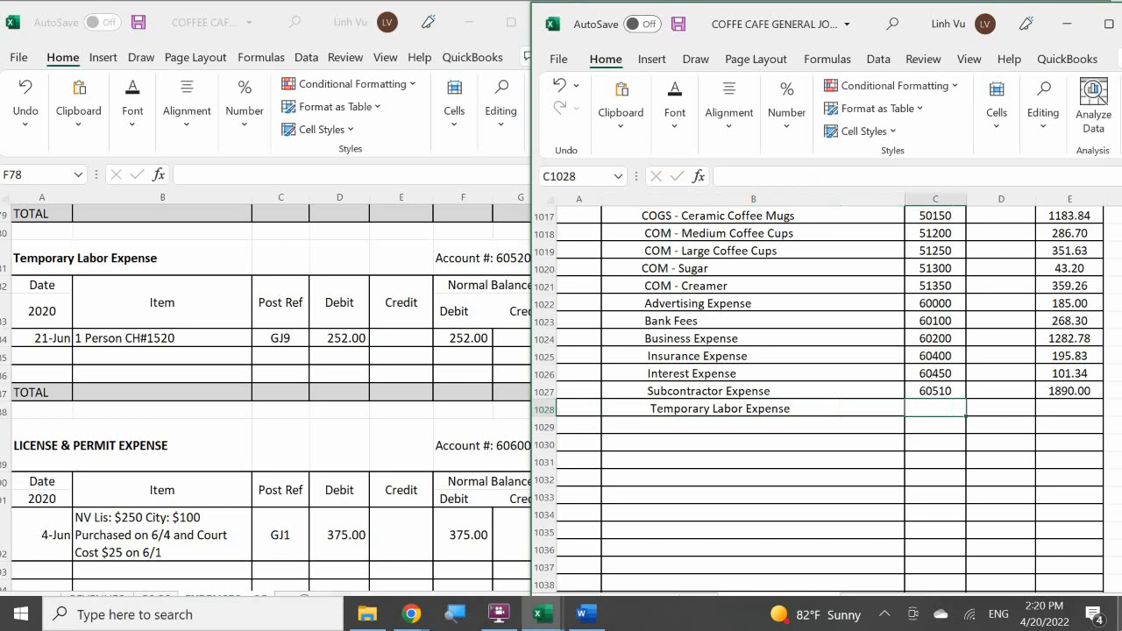
Enter post reference 60520 and a credit of 252.00 on the Temporary Labor Expense journal line.
{"action": "type", "text": "60520"}
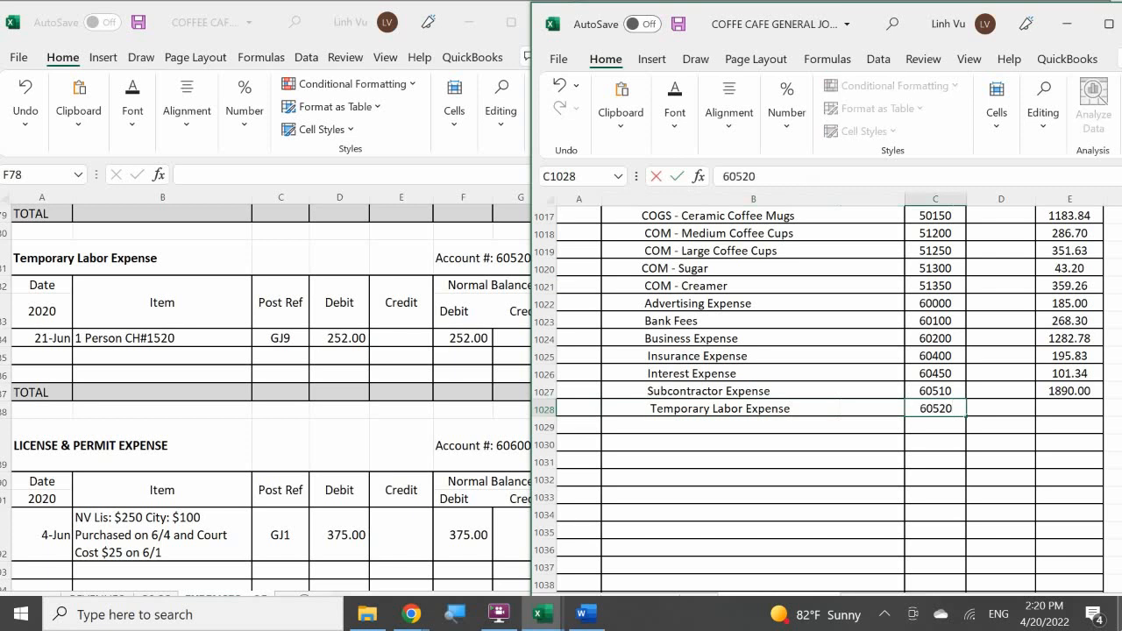
{"action": "key", "text": "Tab"}
{"action": "key", "text": "Tab"}
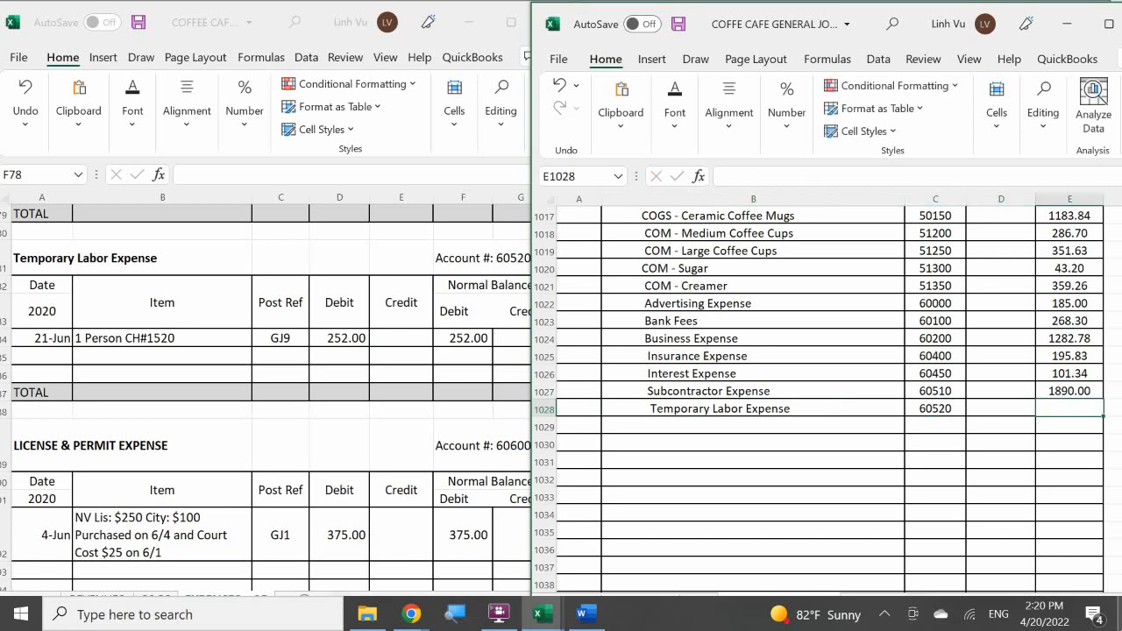
{"action": "type", "text": "252."}
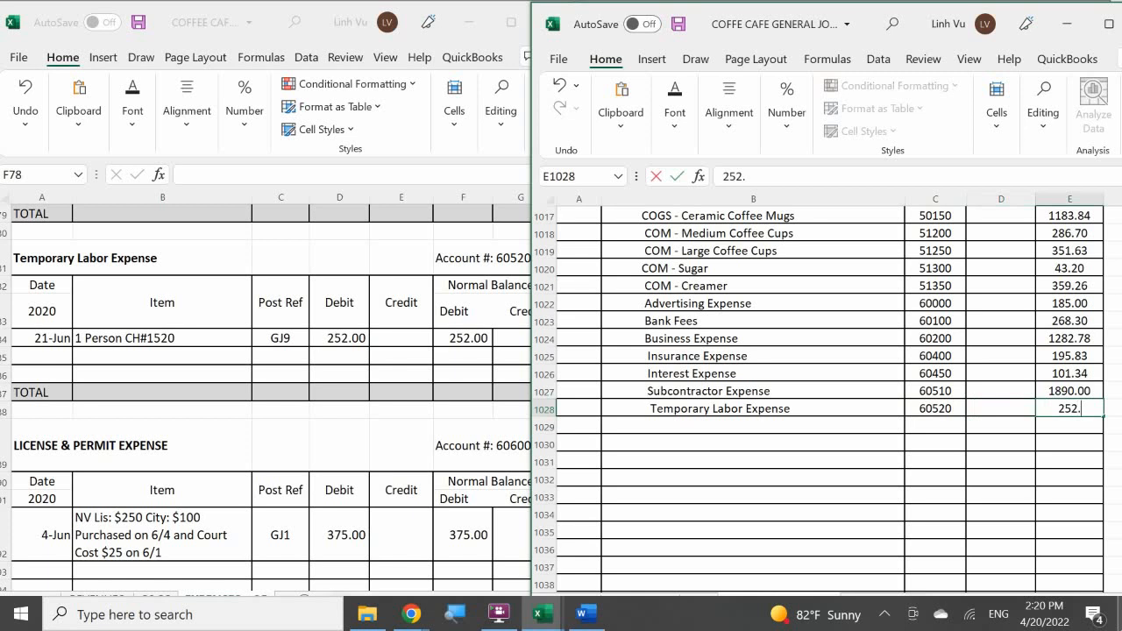
{"action": "type", "text": "00"}
{"action": "key", "text": "Return"}
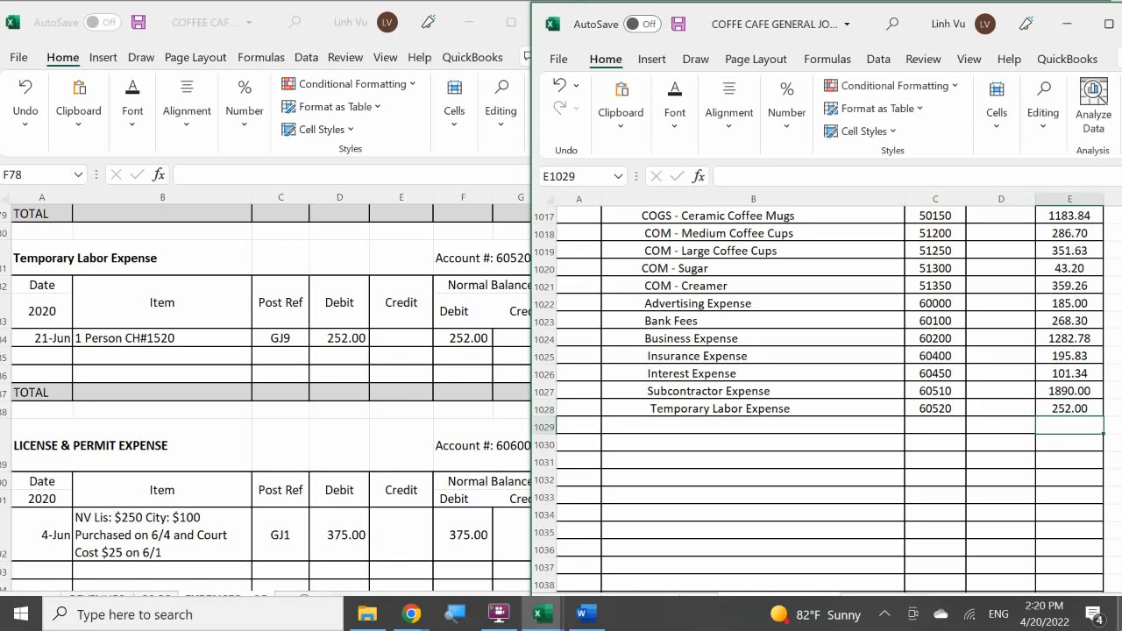
Start a closing row in the Temporary Labor Expense ledger account dated 6/30 with the item CLOSE.
{"action": "left_click", "coordinate": [49, 355]}
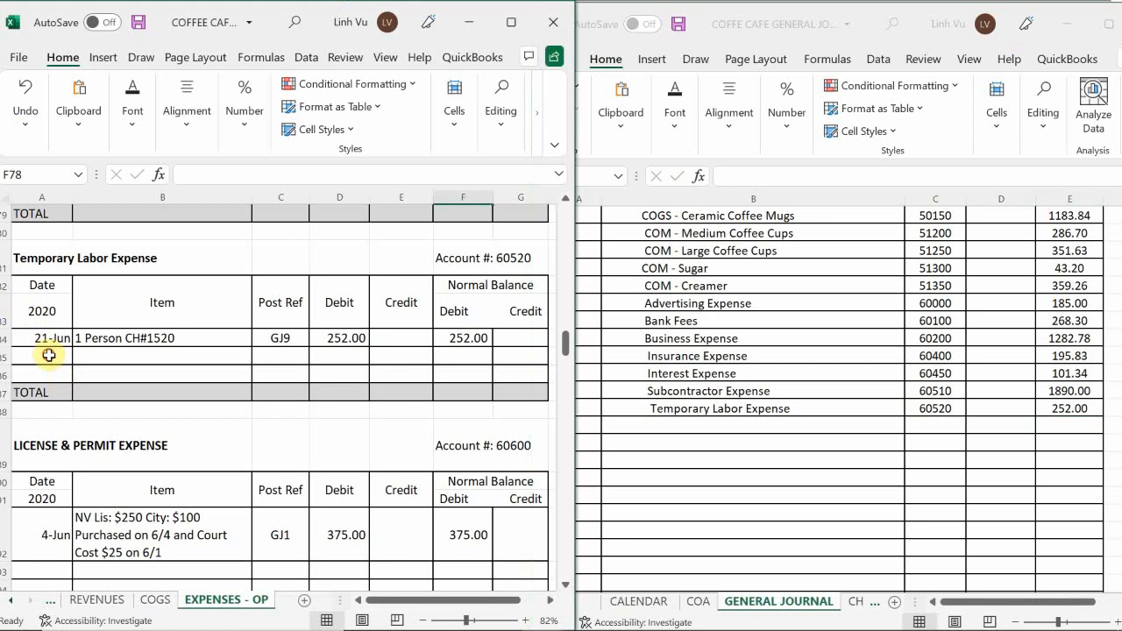
{"action": "type", "text": "6/30"}
{"action": "key", "text": "Return"}
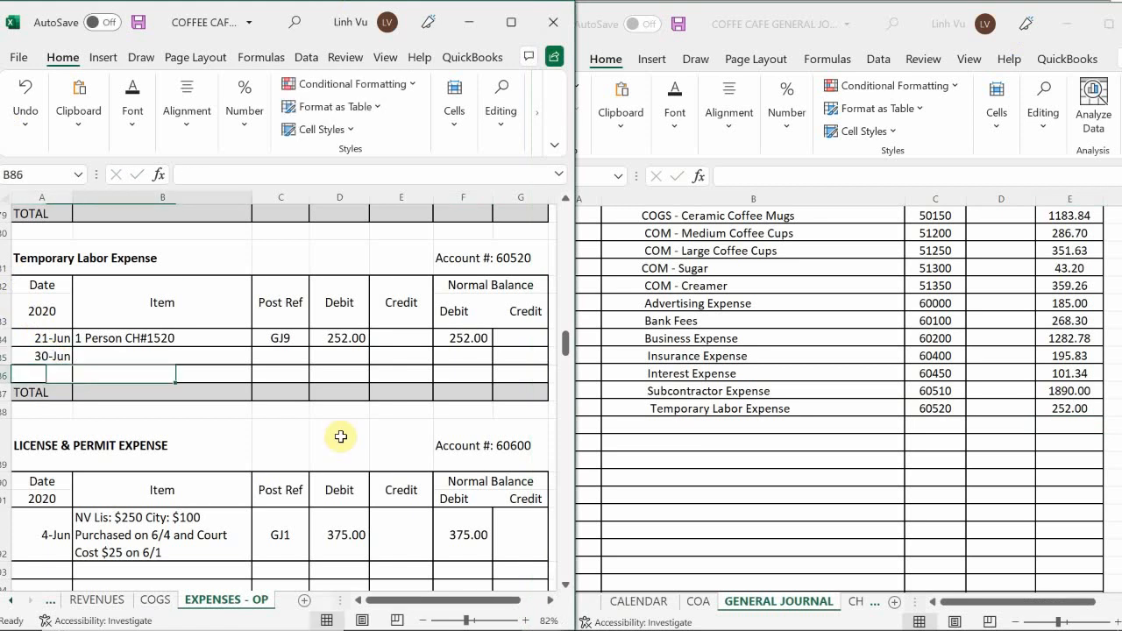
{"action": "key", "text": "Up"}
{"action": "type", "text": "CLO"}
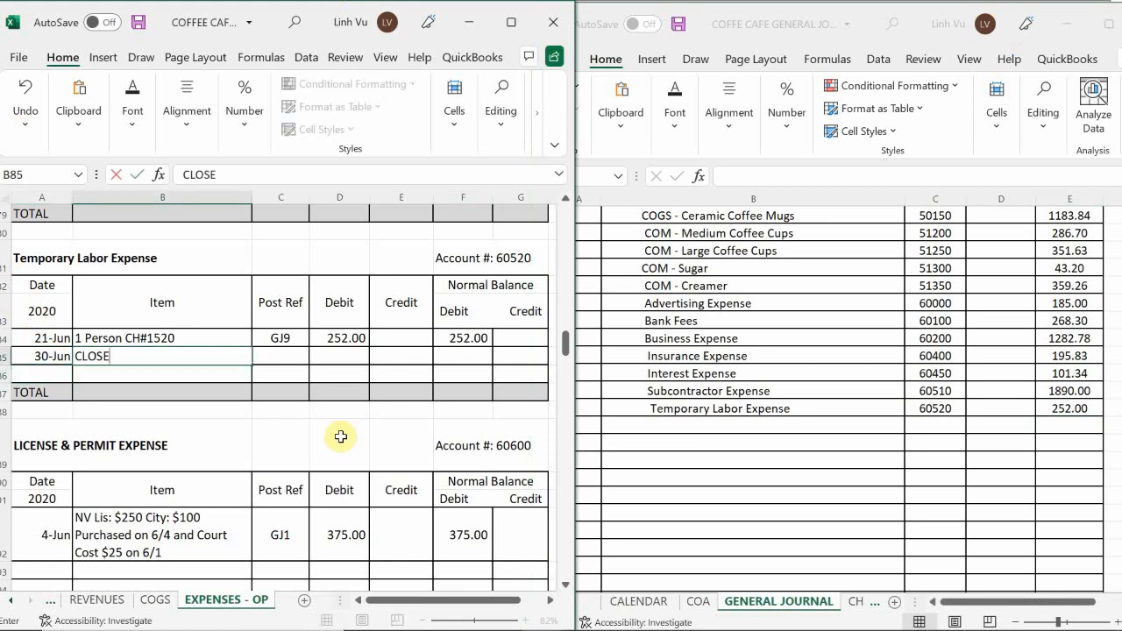
{"action": "key", "text": "Tab"}
Enter post reference GJ25 and a credit of 252.00 in the Temporary Labor Expense CLOSE row.
{"action": "type", "text": "G"}
{"action": "key", "text": "BackSpace"}
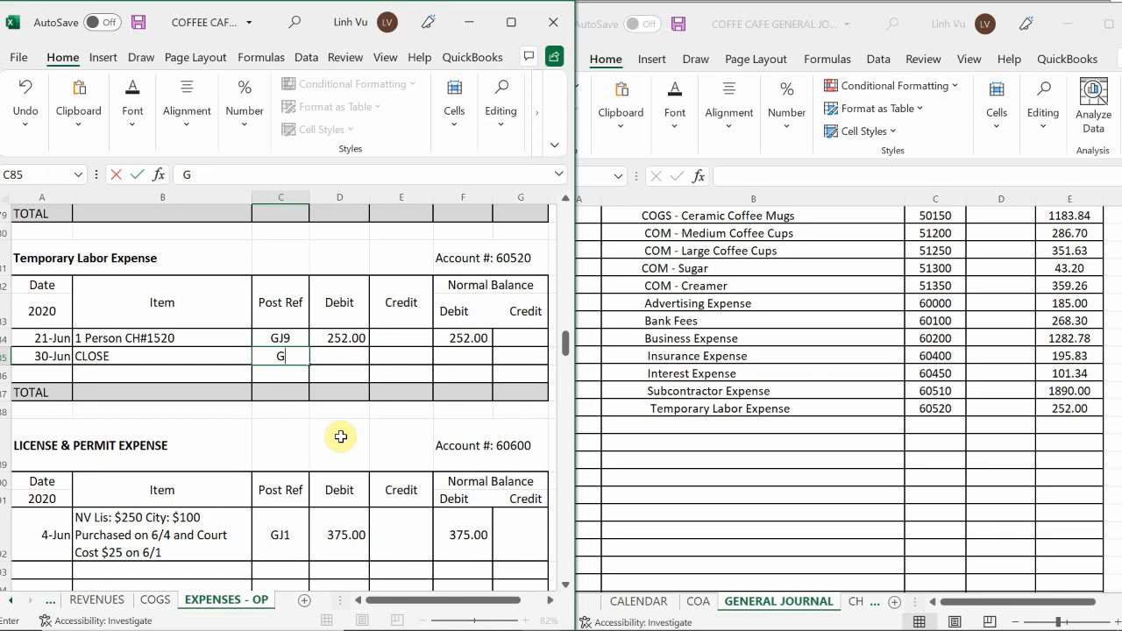
{"action": "type", "text": "J25"}
{"action": "key", "text": "Tab"}
{"action": "key", "text": "Tab"}
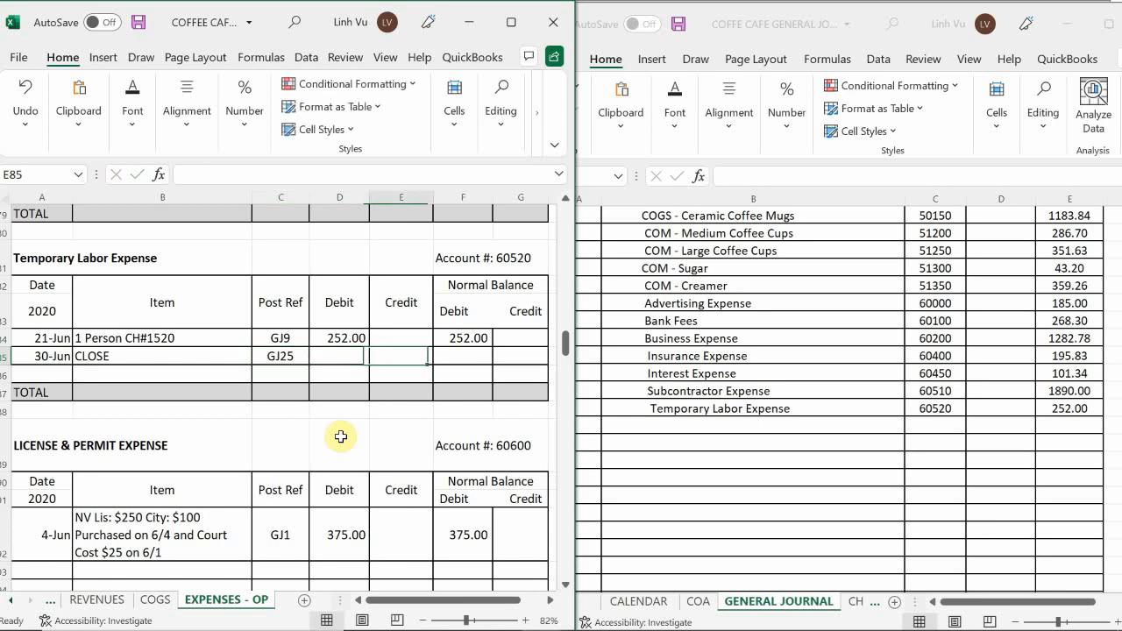
{"action": "type", "text": "252."}
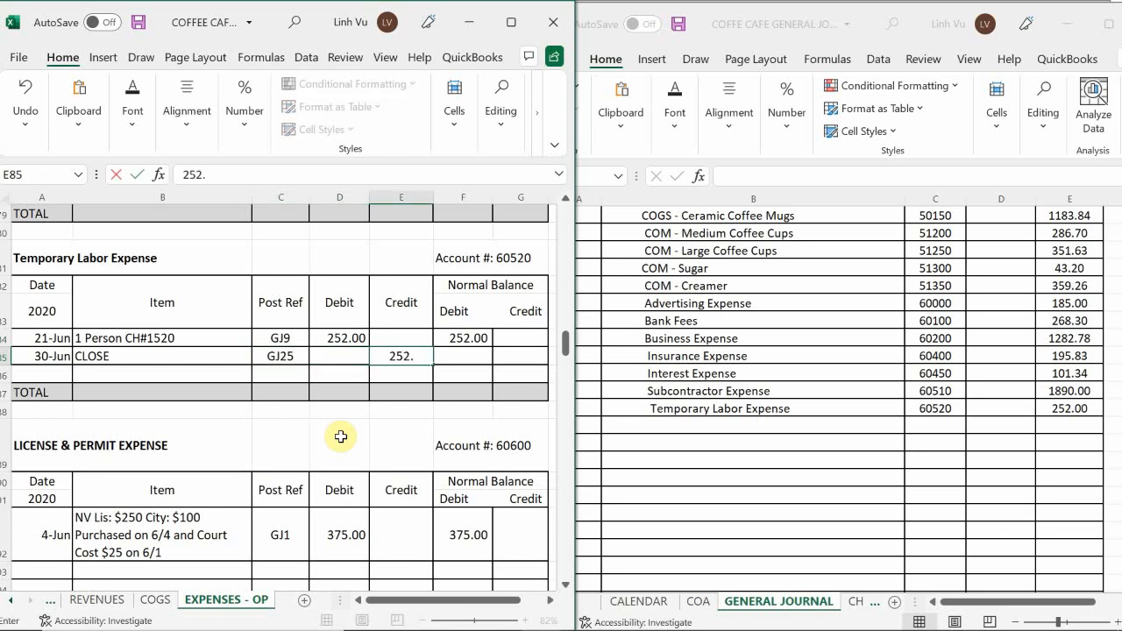
{"action": "type", "text": "00"}
{"action": "key", "text": "Return"}
Calculate the debit balance of the Temporary Labor Expense CLOSE row with the formula =F84+D85-E85.
{"action": "key", "text": "Right"}
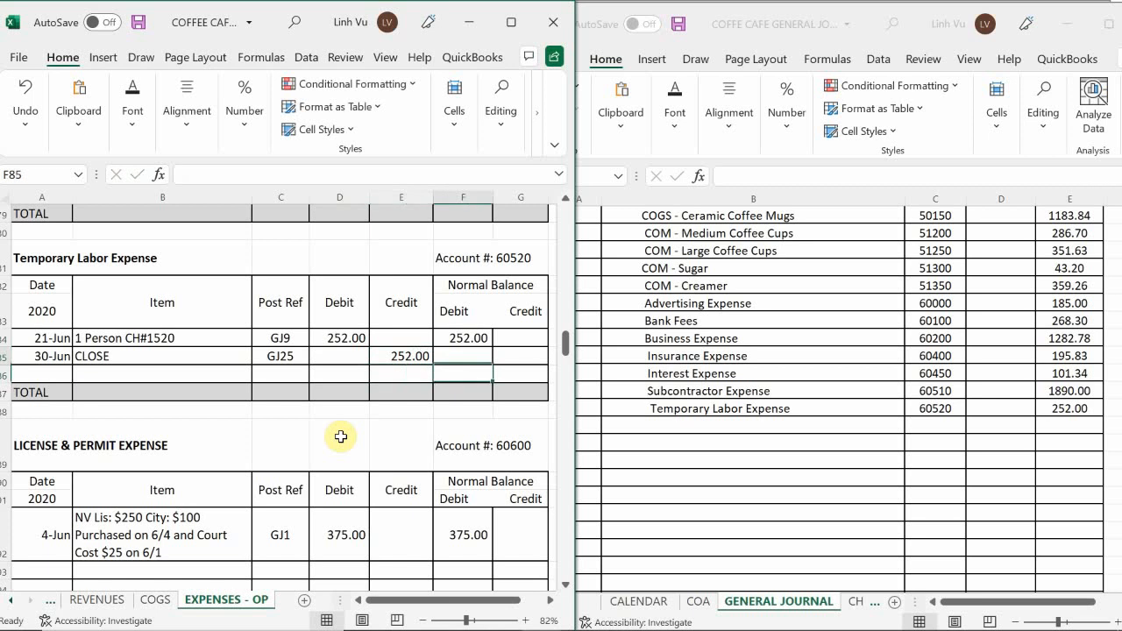
{"action": "key", "text": "Up"}
{"action": "type", "text": "="}
{"action": "key", "text": "Up"}
{"action": "type", "text": "+"}
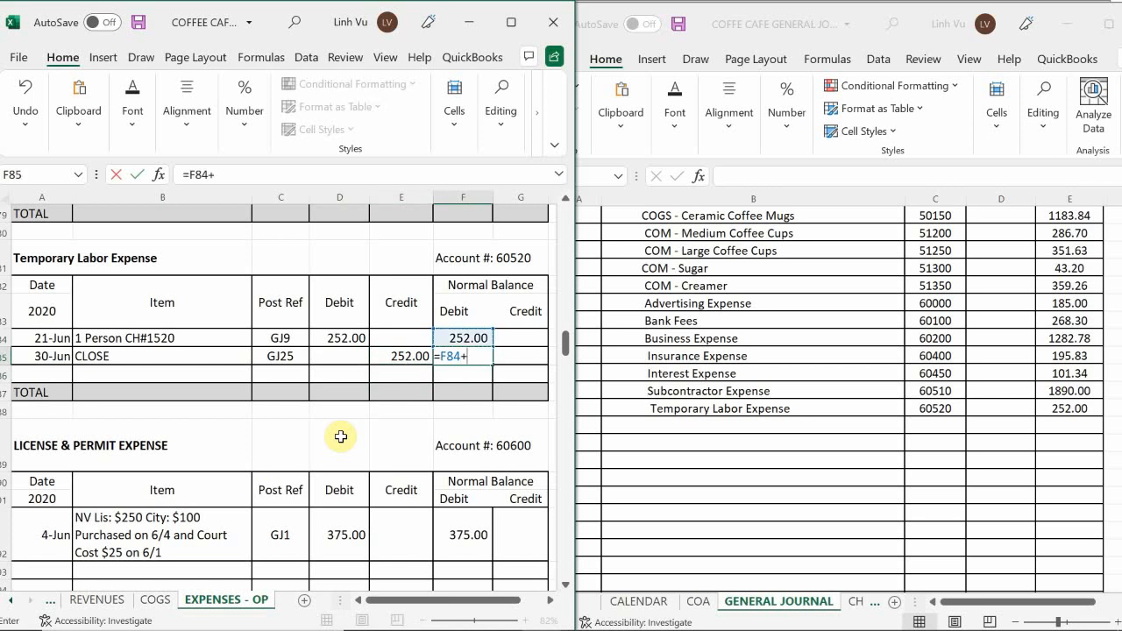
{"action": "key", "text": "Left"}
{"action": "key", "text": "Left"}
{"action": "type", "text": "-"}
{"action": "key", "text": "Left"}
{"action": "key", "text": "Return"}
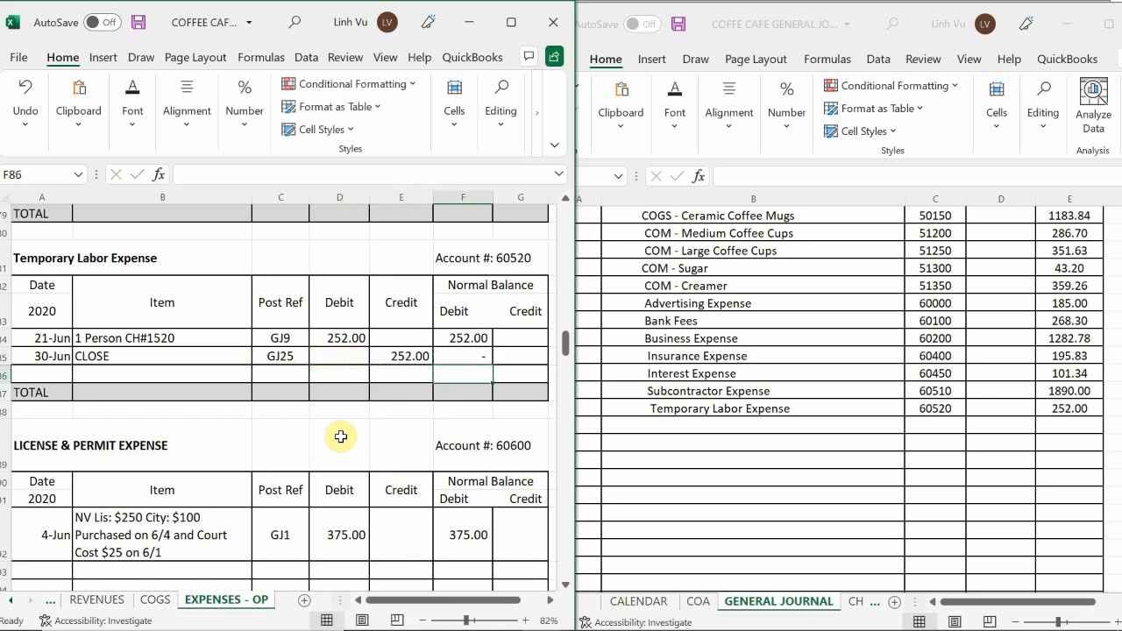
Add an indented License & Permit Expense line below Temporary Labor Expense in the general journal.
{"action": "left_click", "coordinate": [103, 445]}
{"action": "scroll", "coordinate": [102, 444], "scroll_direction": "down", "scroll_amount": 3}
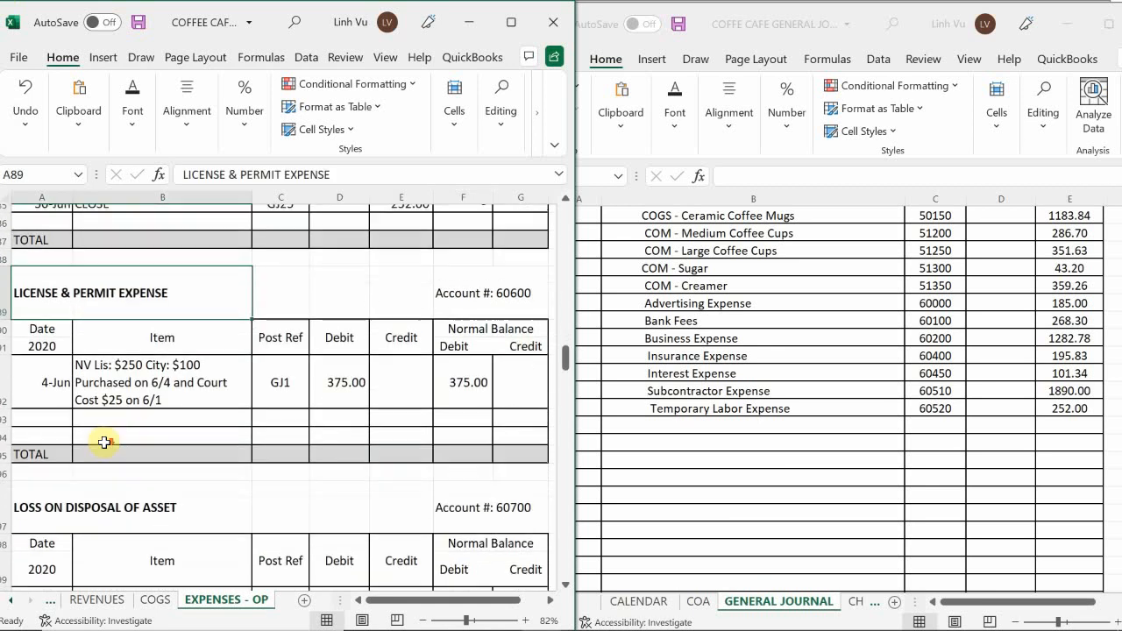
{"action": "left_click", "coordinate": [646, 427]}
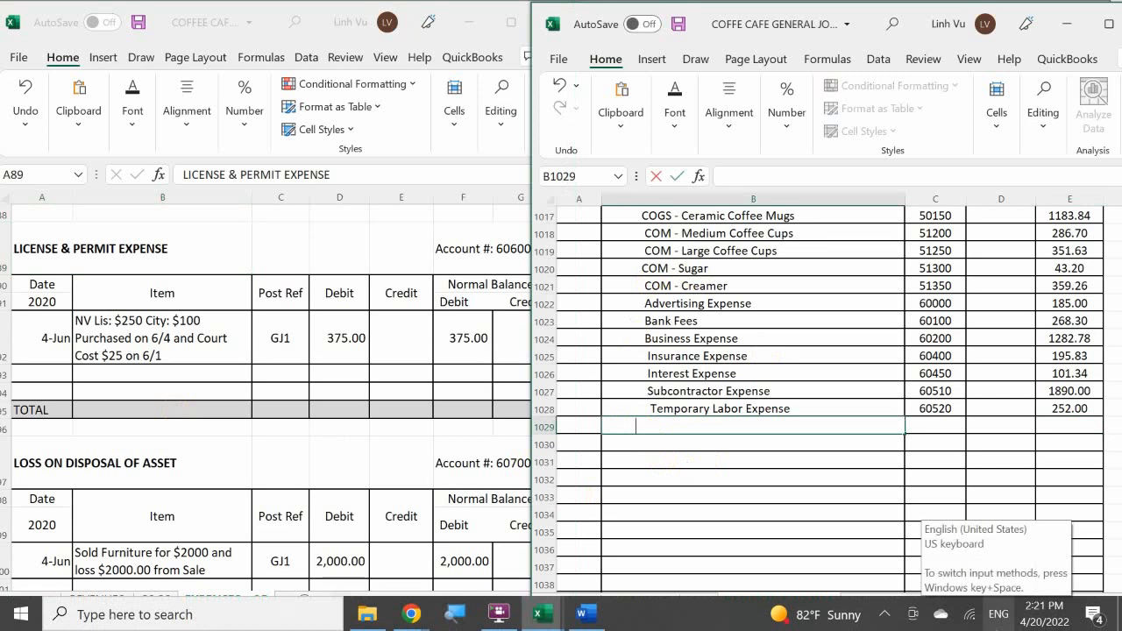
{"action": "type", "text": "License &"}
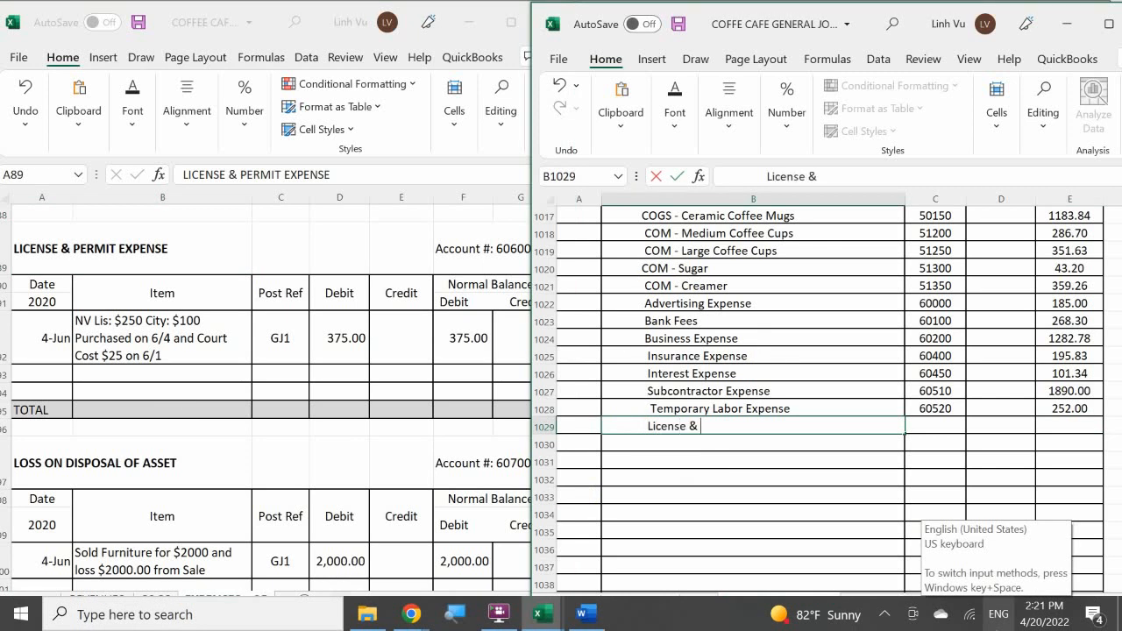
{"action": "type", "text": " Permit Exp"}
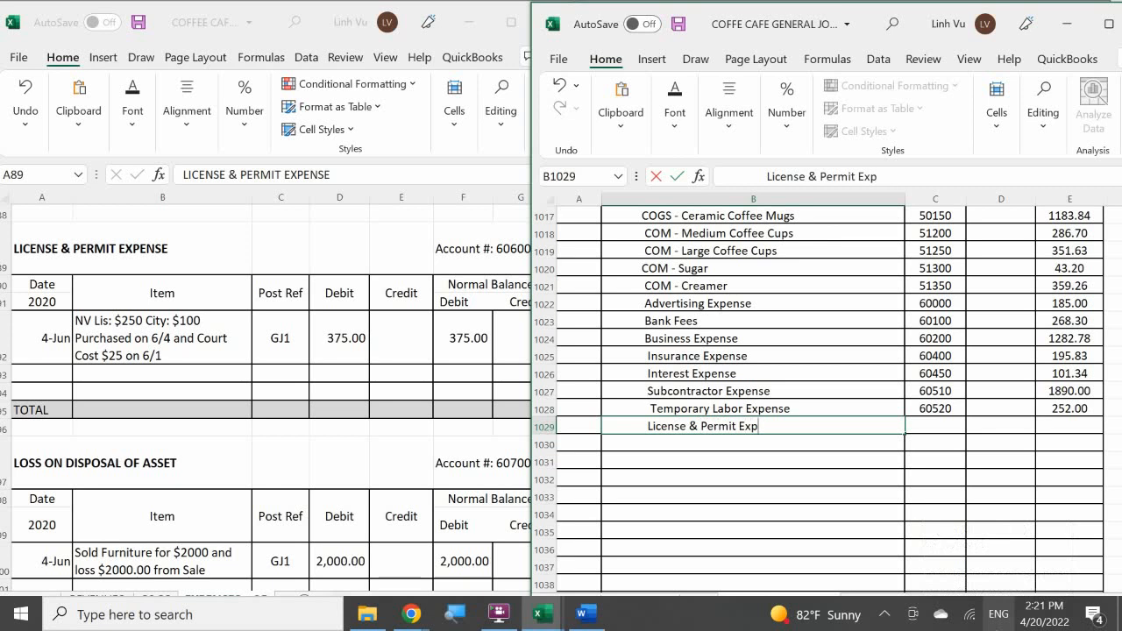
{"action": "type", "text": "ense"}
{"action": "key", "text": "Tab"}
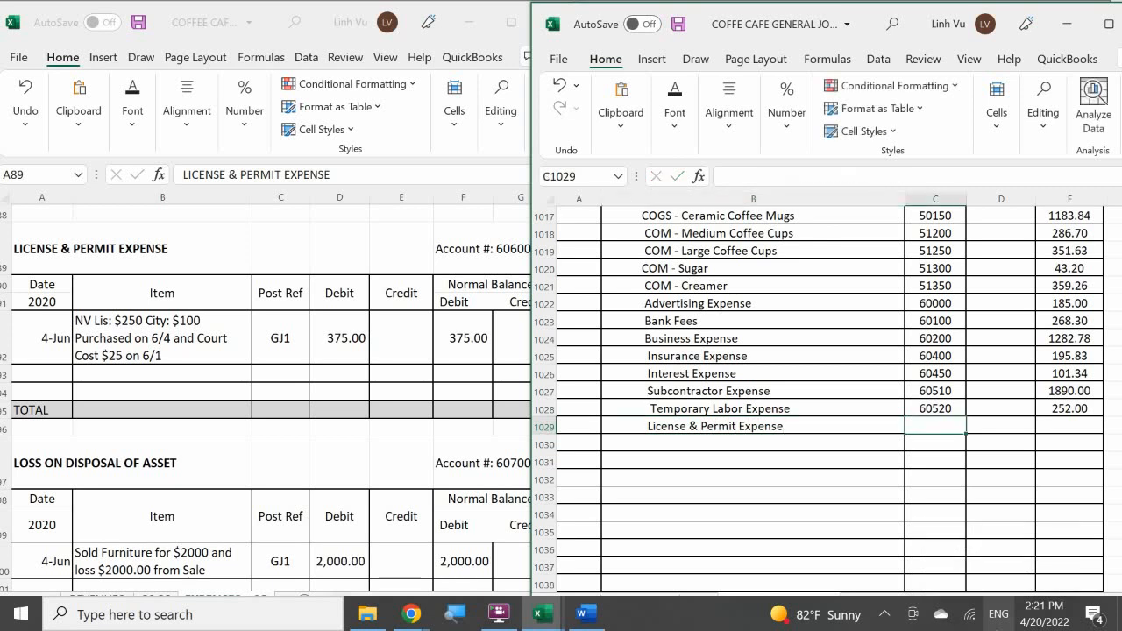
Enter post reference 60600 and a credit of 375 on the License & Permit Expense journal line.
{"action": "type", "text": "60600"}
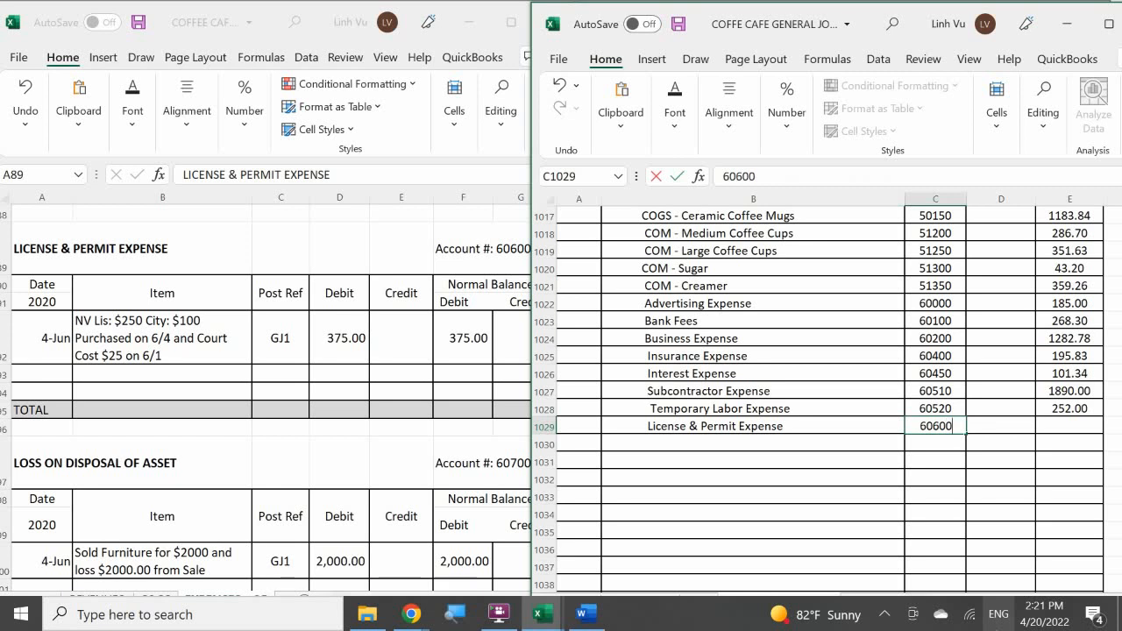
{"action": "key", "text": "Tab"}
{"action": "key", "text": "Tab"}
{"action": "type", "text": "375"}
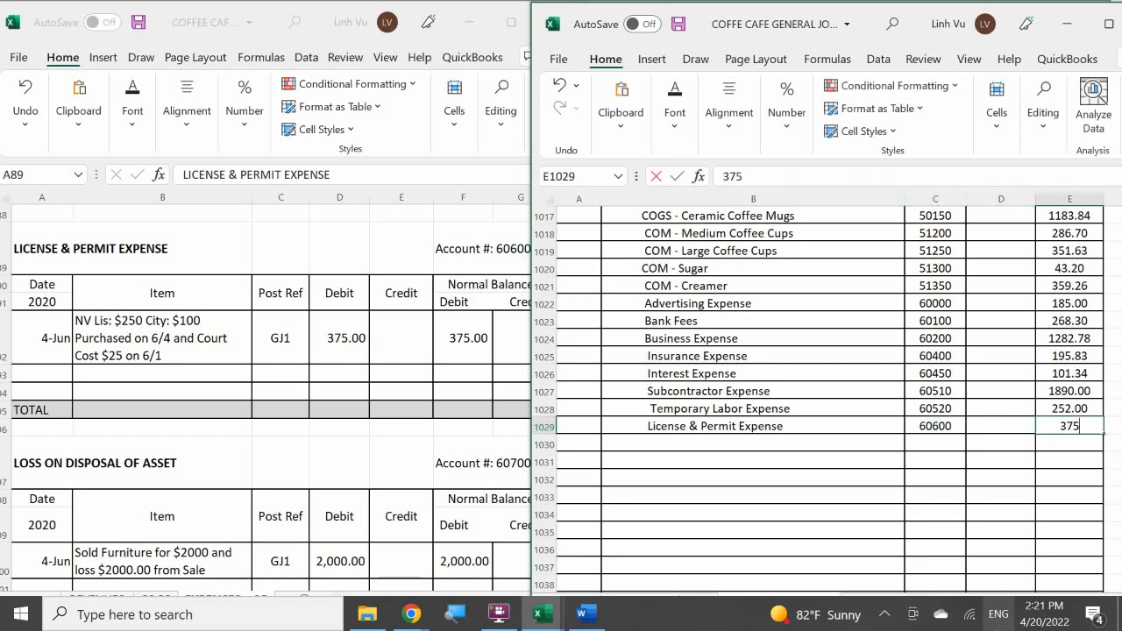
{"action": "key", "text": "Return"}
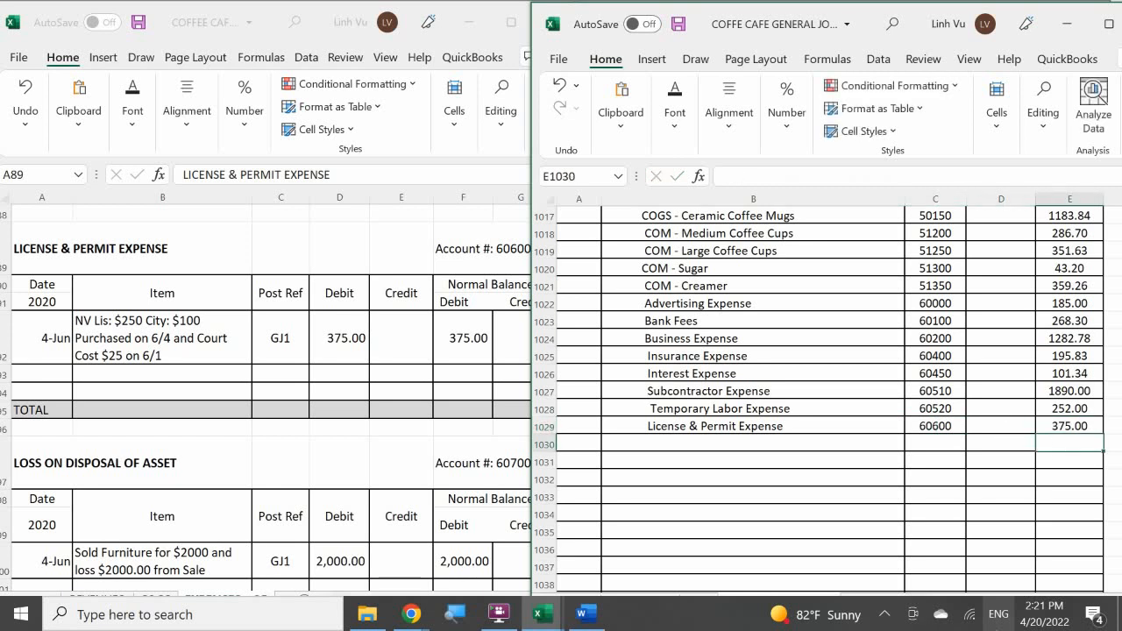
Start a closing row in the License & Permit Expense ledger account dated 6/30 with the item CLOSE.
{"action": "left_click", "coordinate": [43, 373]}
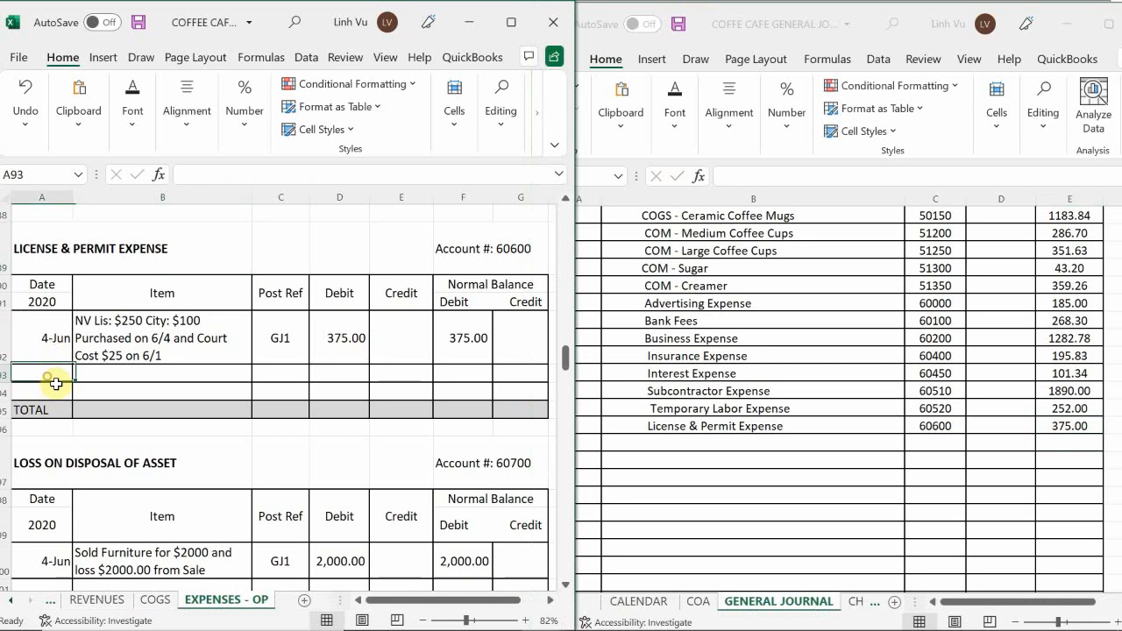
{"action": "type", "text": "6/30"}
{"action": "key", "text": "Tab"}
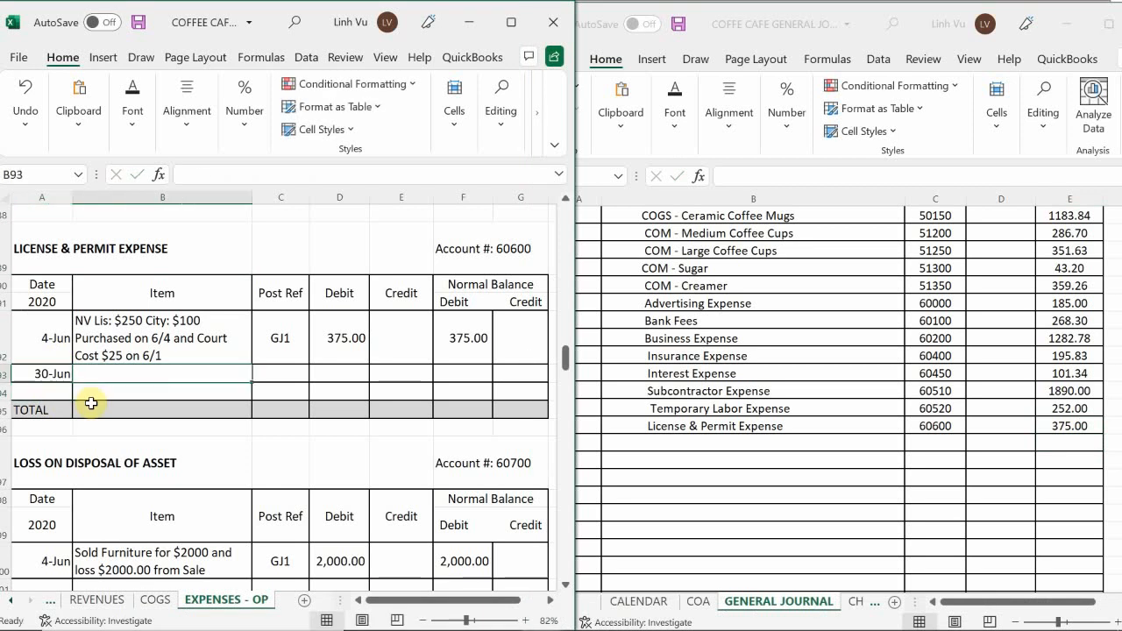
{"action": "type", "text": "CLOSE"}
{"action": "key", "text": "Tab"}
Enter post reference GJ25 and a credit of 375 in the License & Permit Expense CLOSE row.
{"action": "type", "text": "GK"}
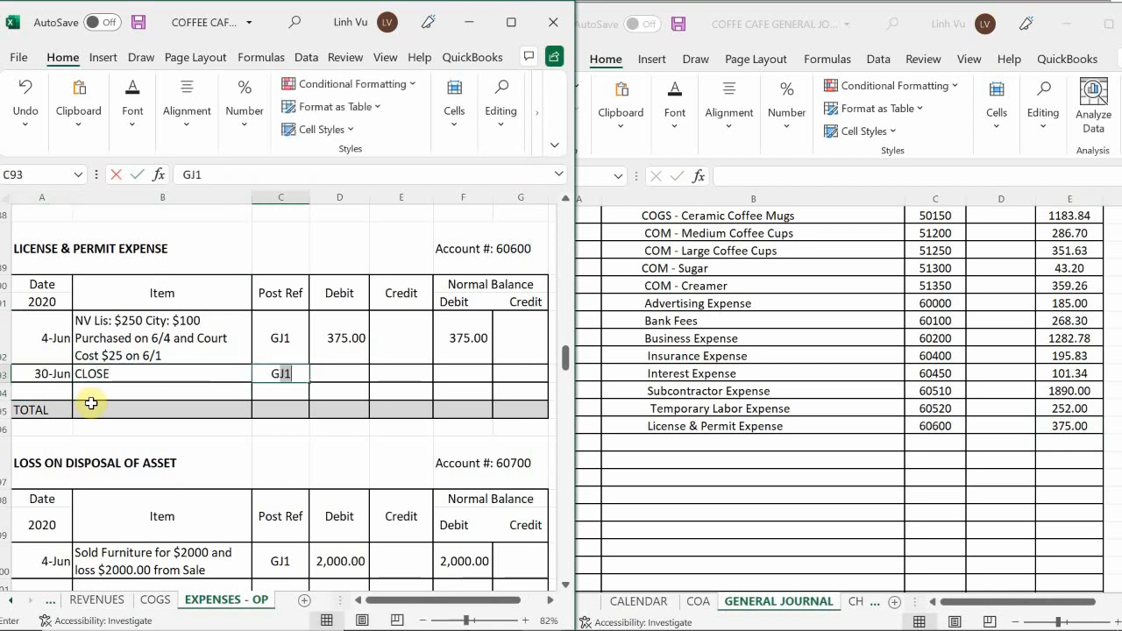
{"action": "type", "text": "1"}
{"action": "key", "text": "BackSpace"}
{"action": "key", "text": "BackSpace"}
{"action": "type", "text": "J1"}
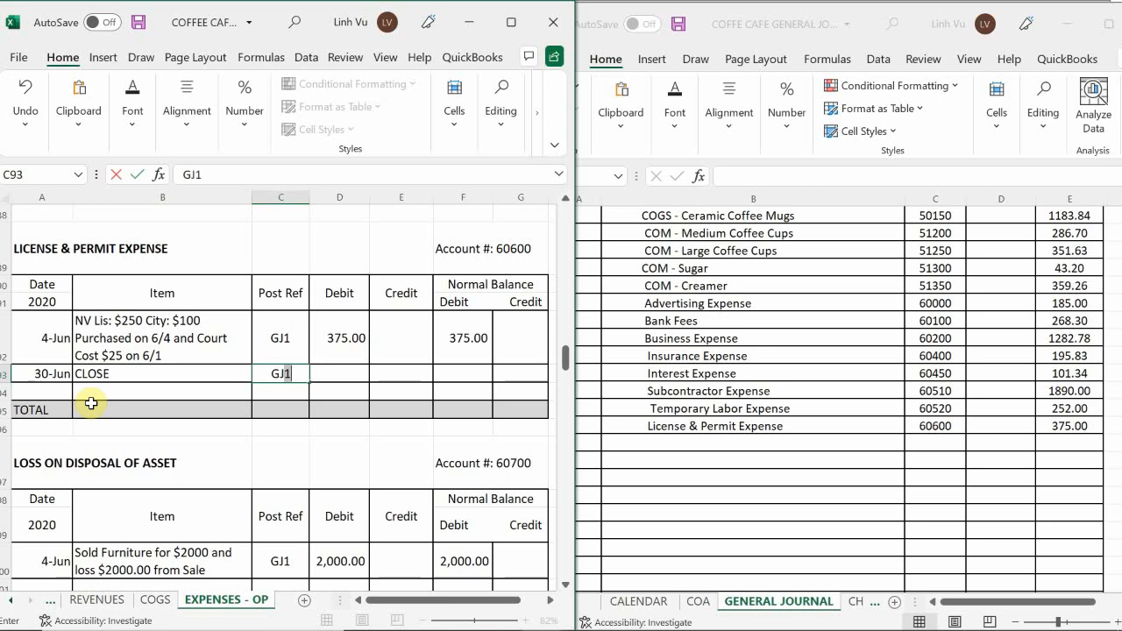
{"action": "key", "text": "BackSpace"}
{"action": "type", "text": "25"}
{"action": "key", "text": "Tab"}
{"action": "key", "text": "Tab"}
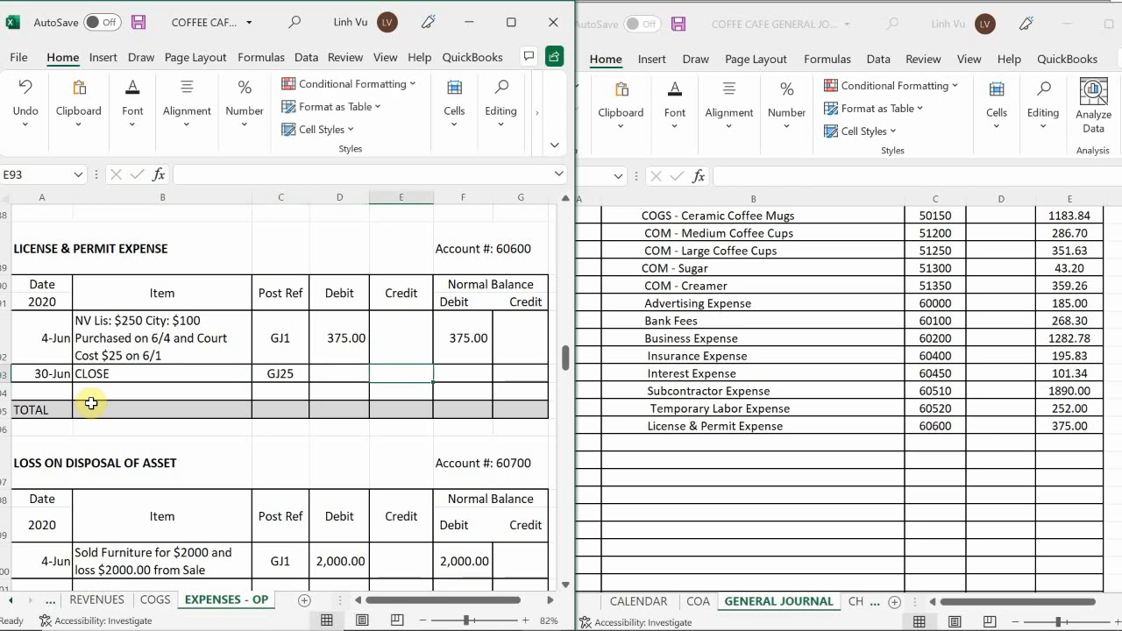
{"action": "type", "text": "375"}
{"action": "key", "text": "Return"}
Calculate the debit balance of the License & Permit Expense CLOSE row with the formula =F92+D93-E93.
{"action": "key", "text": "Up"}
{"action": "key", "text": "Right"}
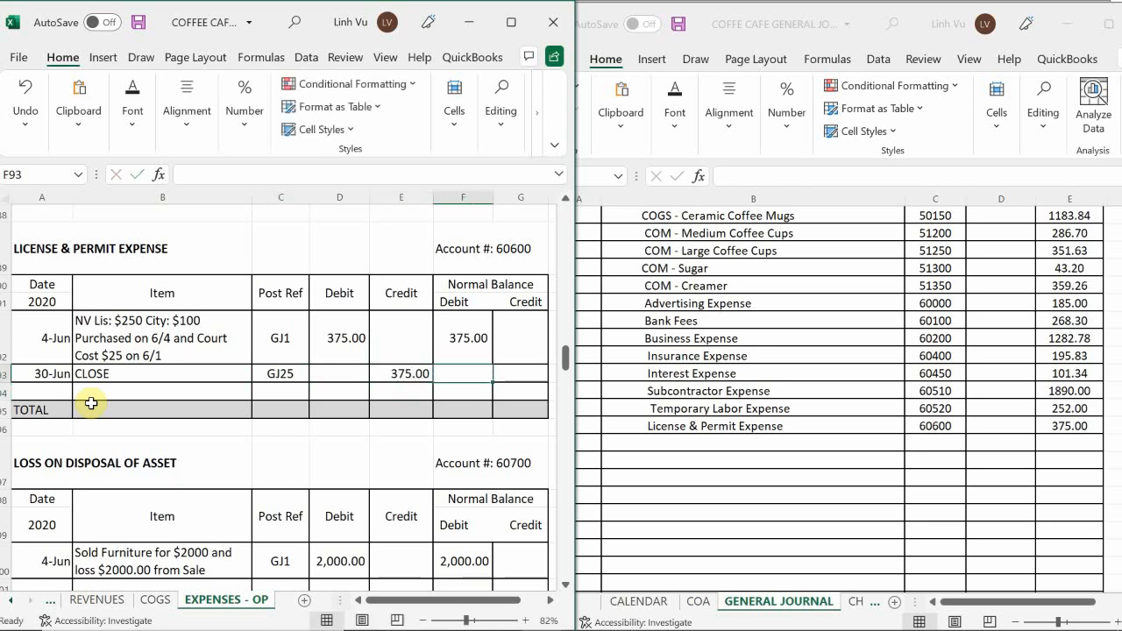
{"action": "type", "text": "="}
{"action": "key", "text": "Up"}
{"action": "type", "text": "+"}
{"action": "key", "text": "Left"}
{"action": "key", "text": "Left"}
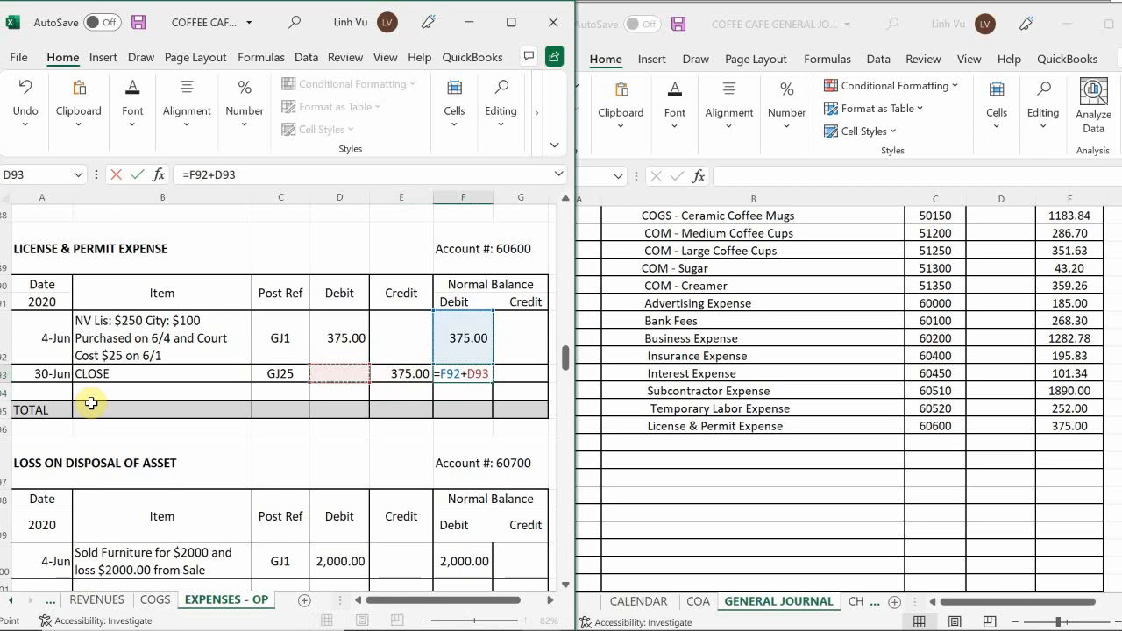
{"action": "type", "text": "-"}
{"action": "key", "text": "Left"}
{"action": "key", "text": "Return"}
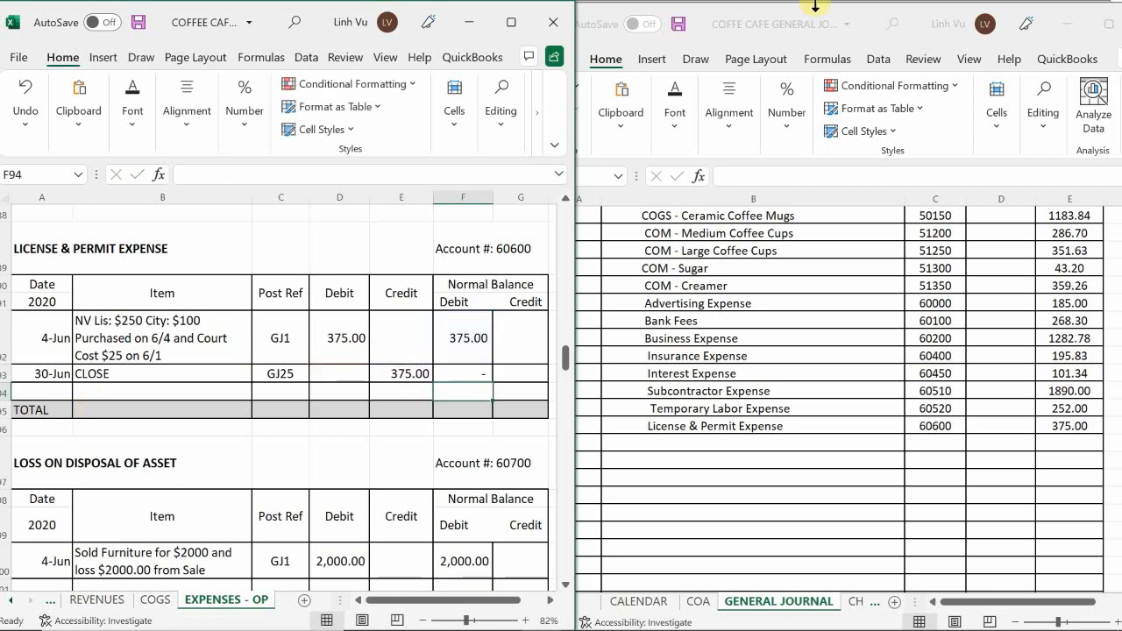
Add an indented Loss on Disposal of Asset line below License & Permit Expense in the general journal.
{"action": "scroll", "coordinate": [114, 403], "scroll_direction": "down", "scroll_amount": 1}
{"action": "scroll", "coordinate": [118, 404], "scroll_direction": "down", "scroll_amount": 1}
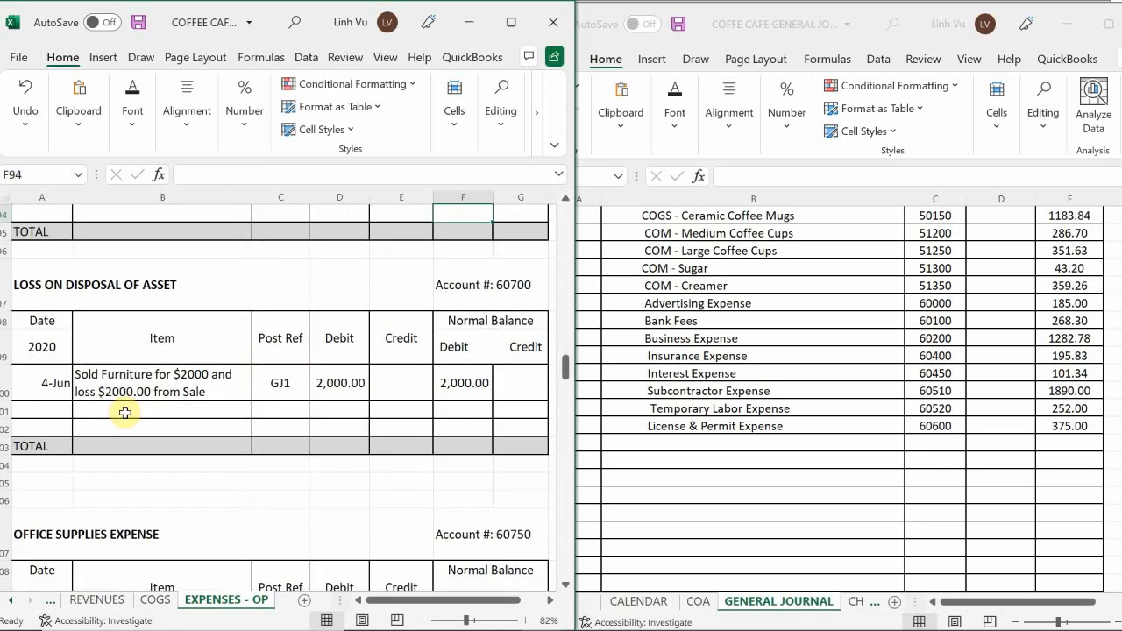
{"action": "left_click", "coordinate": [638, 444]}
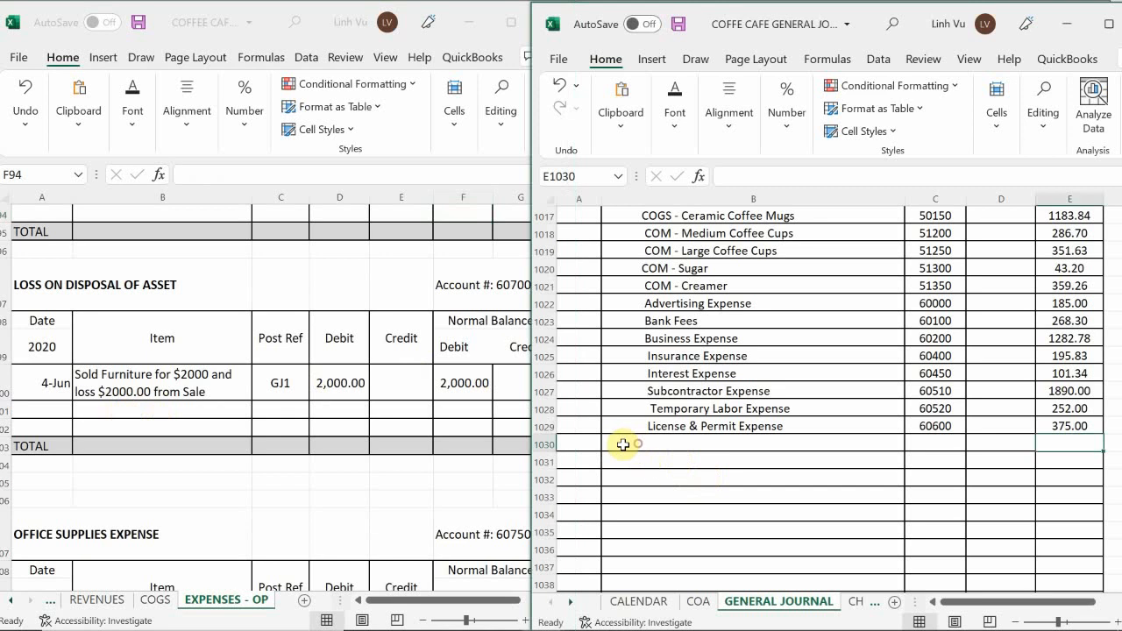
{"action": "left_click", "coordinate": [638, 444]}
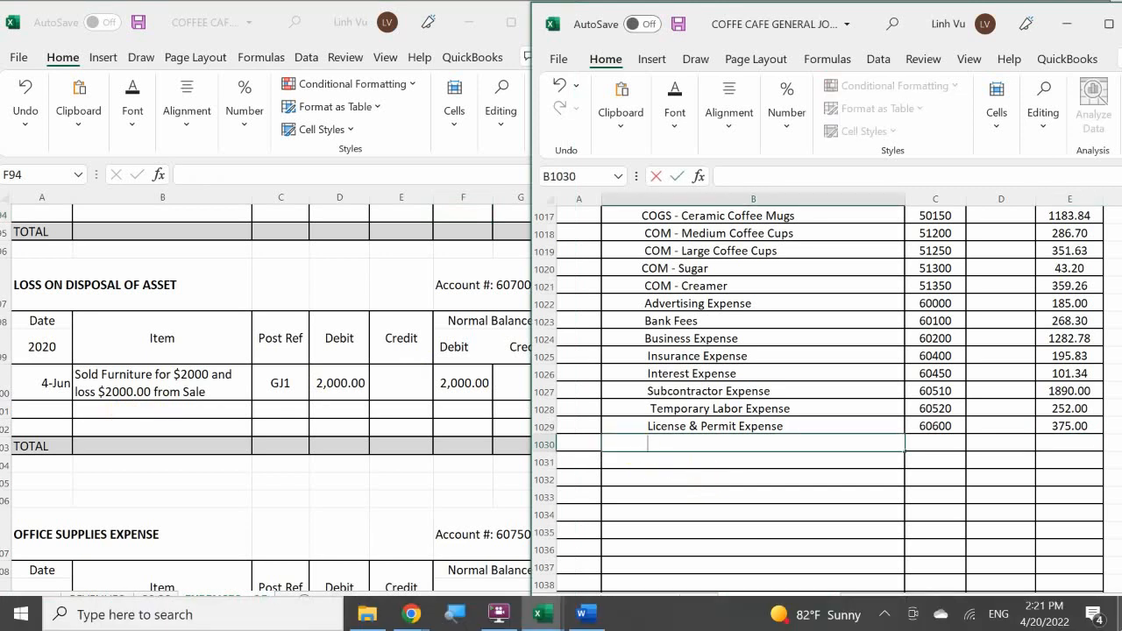
{"action": "type", "text": "Loss on Dispsal"}
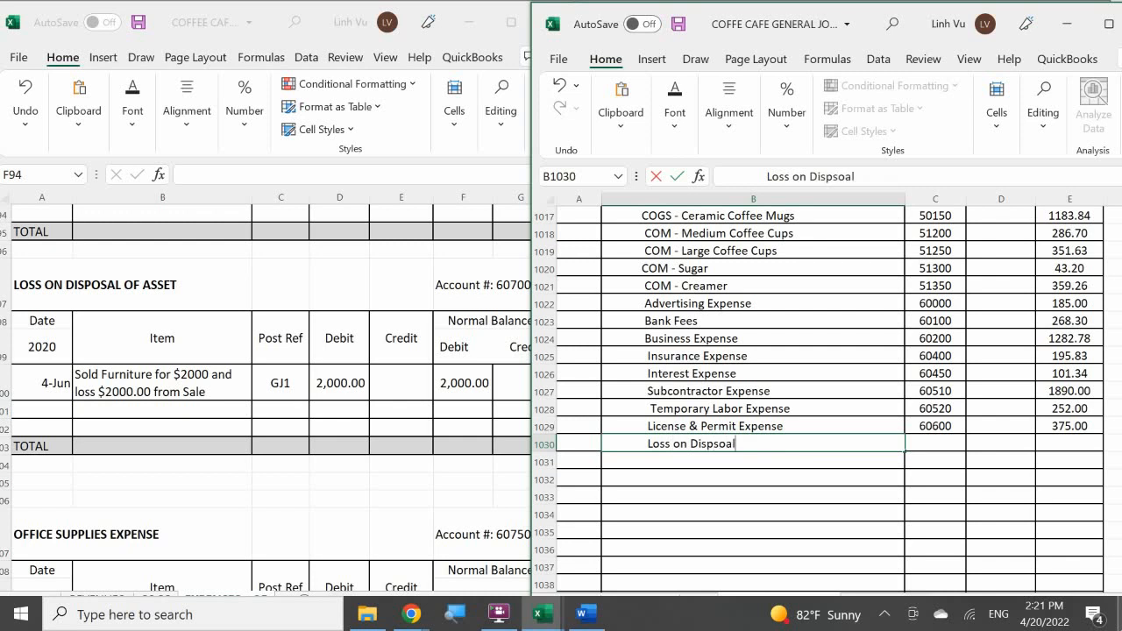
{"action": "key", "text": "BackSpace"}
{"action": "key", "text": "BackSpace"}
{"action": "key", "text": "BackSpace"}
{"action": "key", "text": "BackSpace"}
{"action": "type", "text": "osal of Asset"}
{"action": "key", "text": "Tab"}
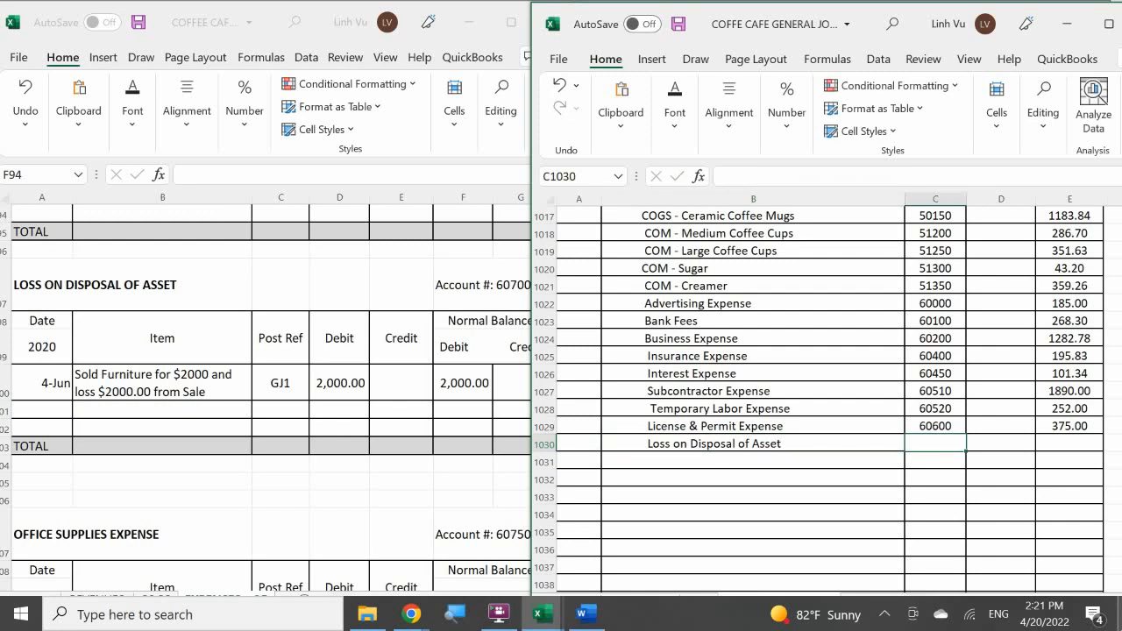
Enter post reference 60700 on the Loss on Disposal of Asset journal line.
{"action": "type", "text": "60700"}
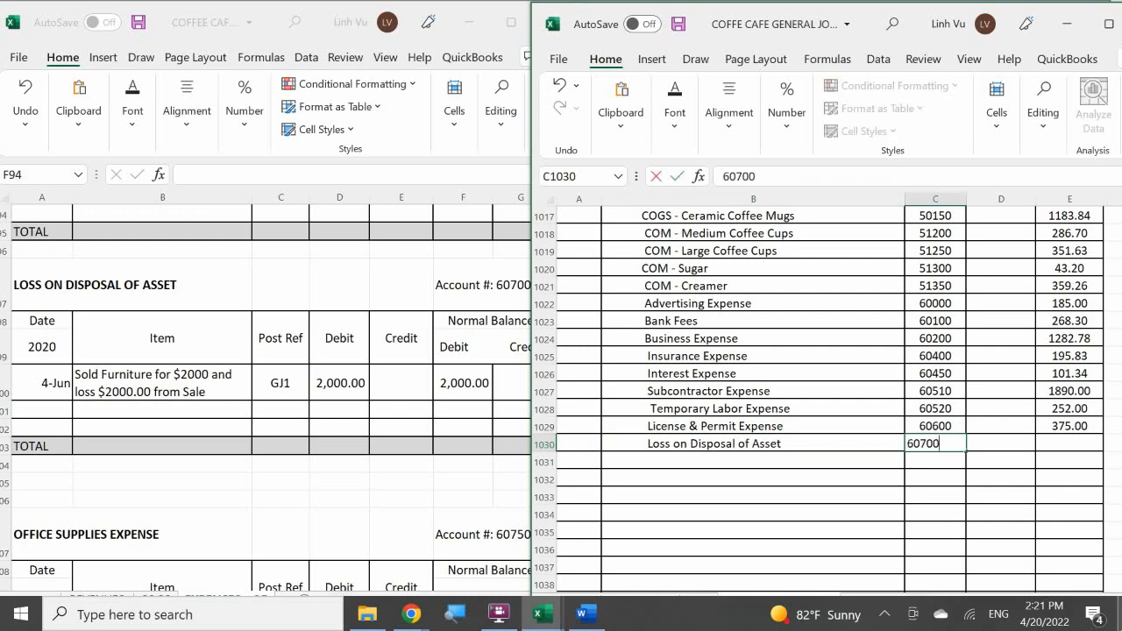
{"action": "key", "text": "Tab"}
{"action": "key", "text": "Tab"}
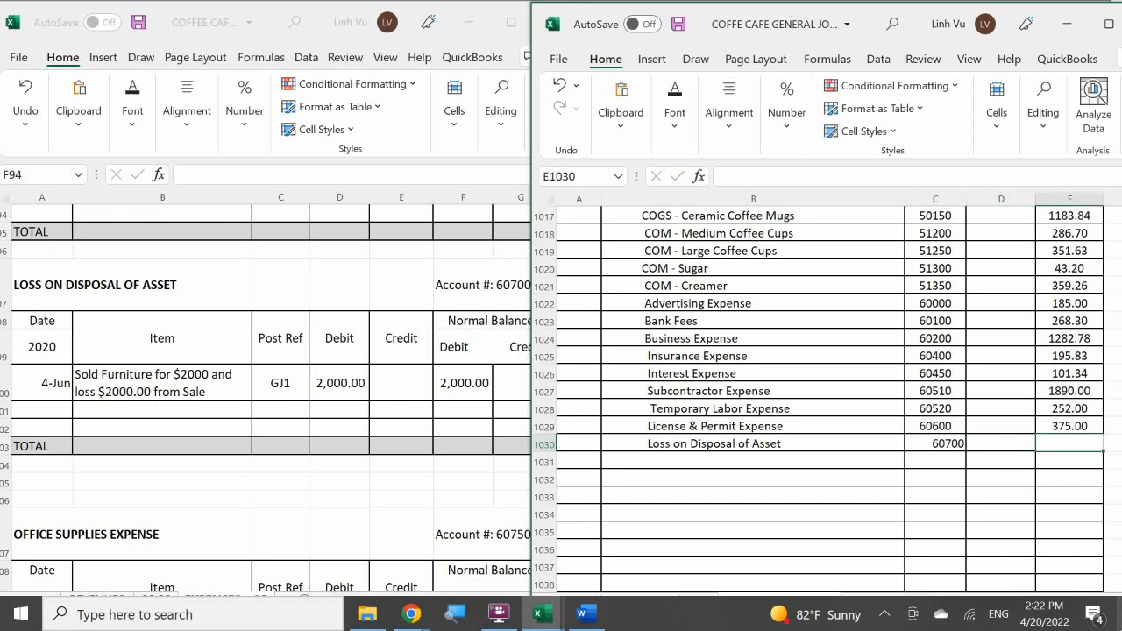
Enter a 2000 credit on the Loss on Disposal of Asset journal line and start its ledger row dated 6/30 with item CLOSE.
{"action": "type", "text": "2000"}
{"action": "key", "text": "Return"}
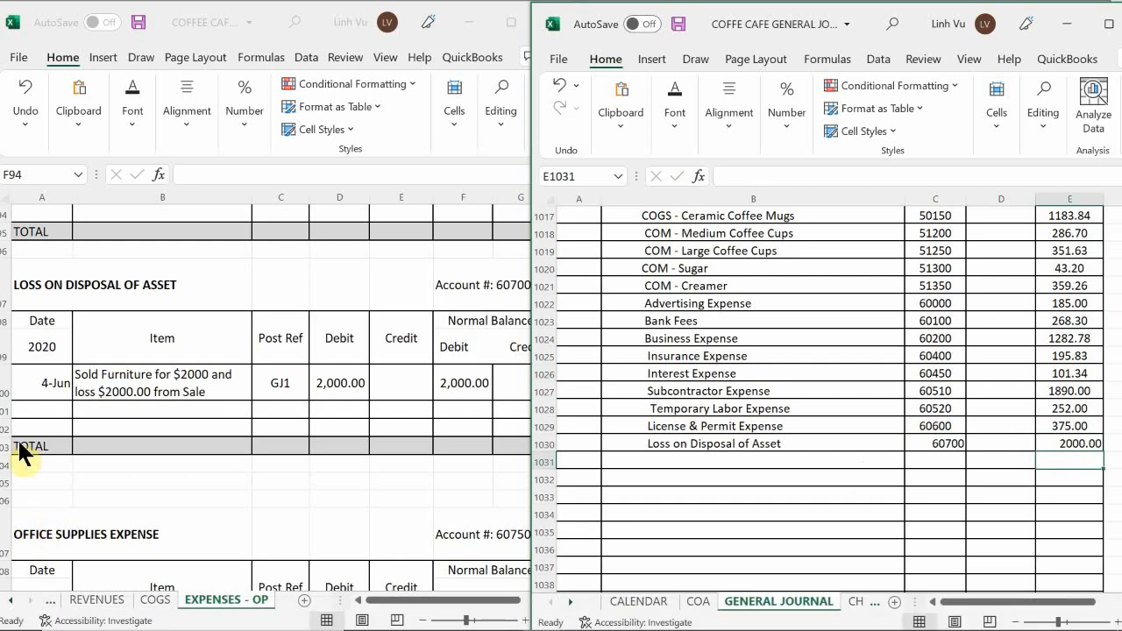
{"action": "left_click", "coordinate": [46, 425]}
{"action": "left_click", "coordinate": [31, 409]}
{"action": "type", "text": "6/"}
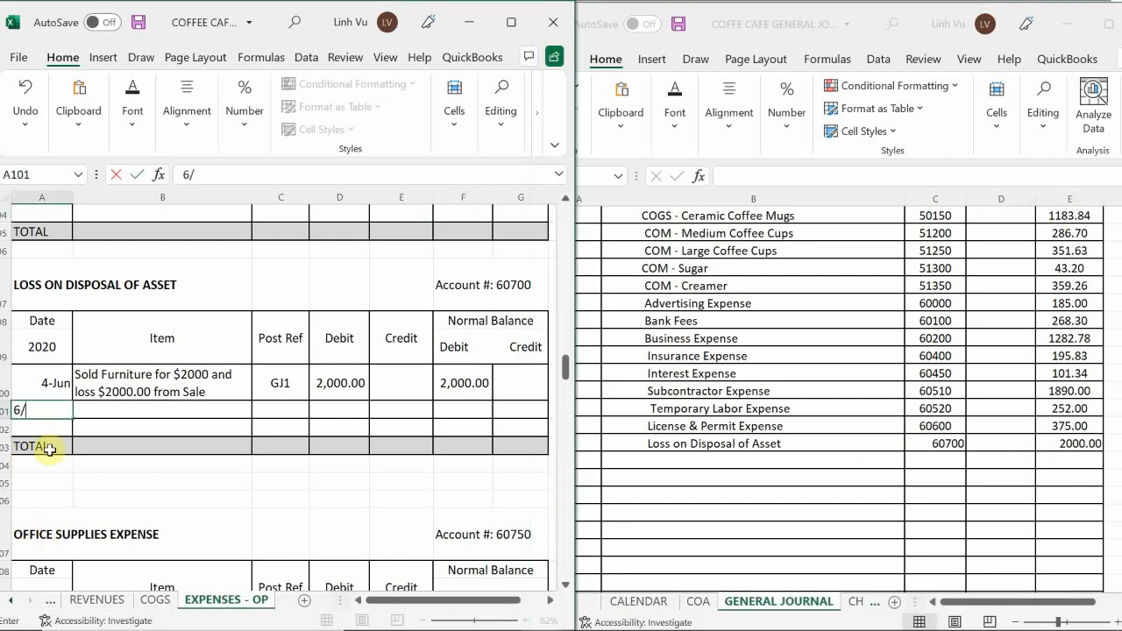
{"action": "type", "text": "30"}
{"action": "key", "text": "Tab"}
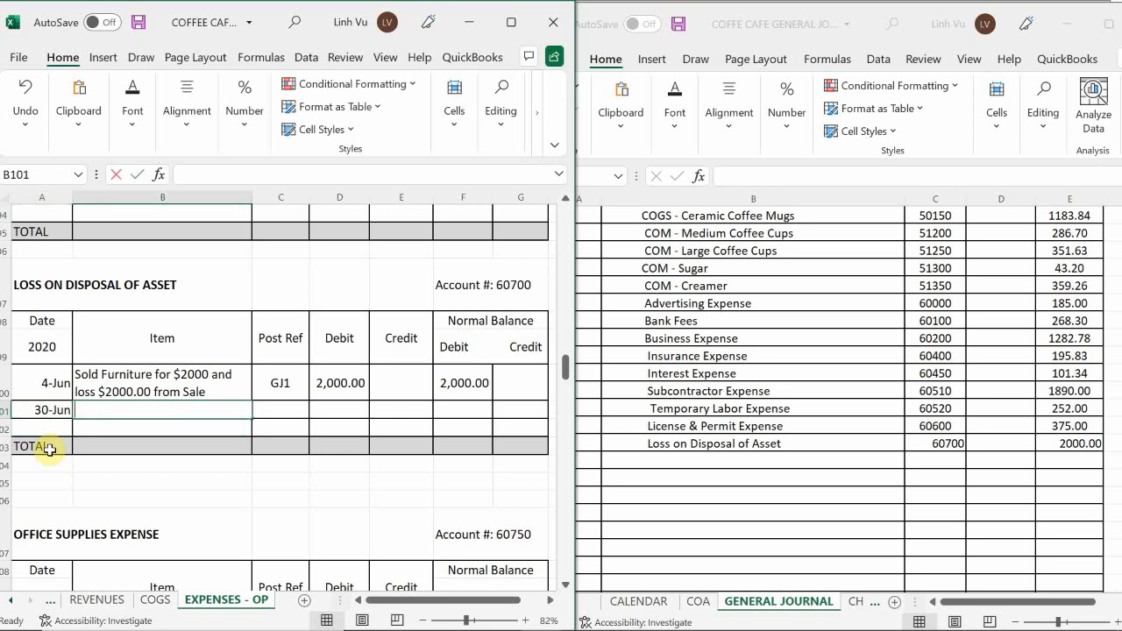
{"action": "type", "text": "CLOSE"}
{"action": "key", "text": "Tab"}
Enter post reference GJ25 and a credit of 2000 in the Loss on Disposal of Asset CLOSE row.
{"action": "type", "text": "GK"}
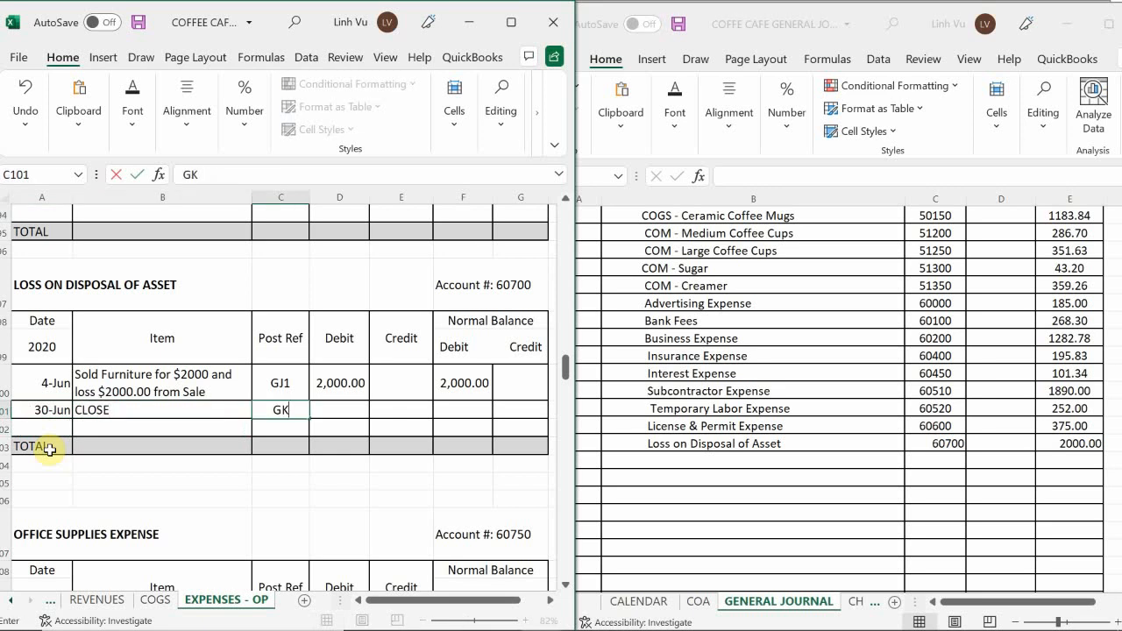
{"action": "key", "text": "BackSpace"}
{"action": "type", "text": "K"}
{"action": "key", "text": "BackSpace"}
{"action": "type", "text": "J25"}
{"action": "key", "text": "Tab"}
{"action": "key", "text": "Tab"}
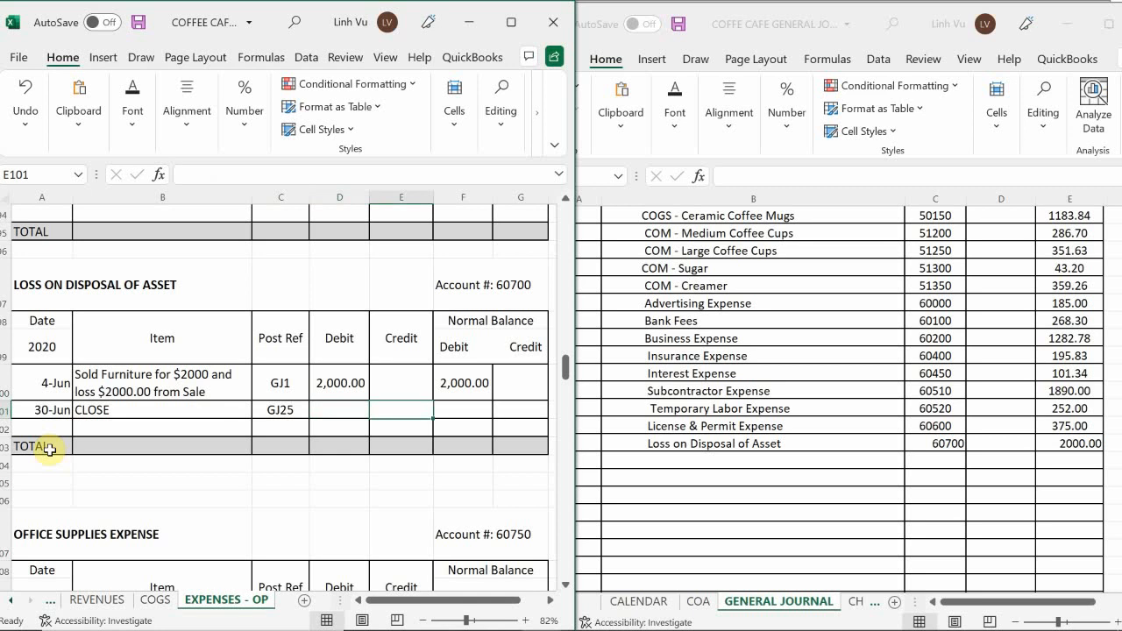
{"action": "type", "text": "2000"}
{"action": "key", "text": "Tab"}
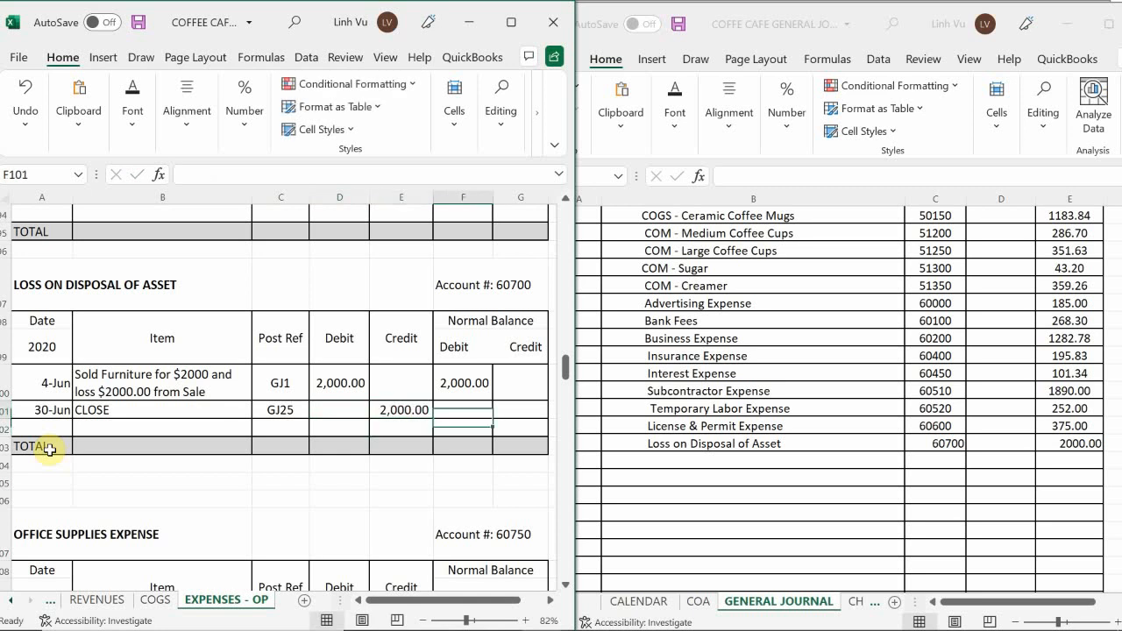
Calculate the debit balance of the Loss on Disposal of Asset CLOSE row with the formula =F100+D101-E101.
{"action": "type", "text": "="}
{"action": "key", "text": "Up"}
{"action": "type", "text": "+"}
{"action": "key", "text": "Left"}
{"action": "key", "text": "Left"}
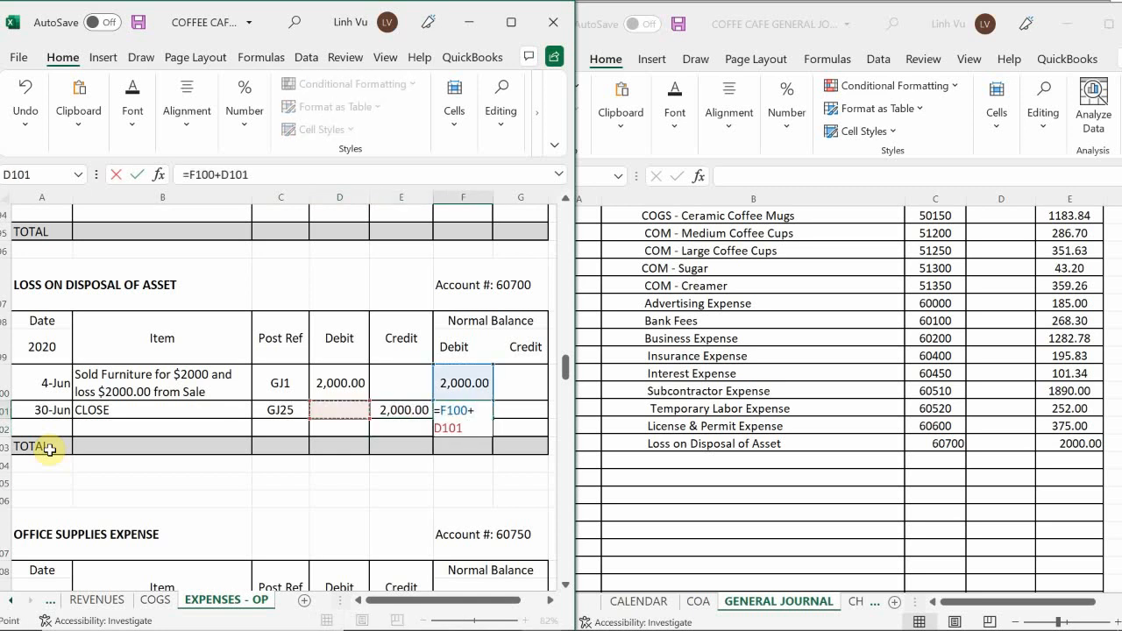
{"action": "type", "text": "-"}
{"action": "key", "text": "Down"}
{"action": "key", "text": "Left"}
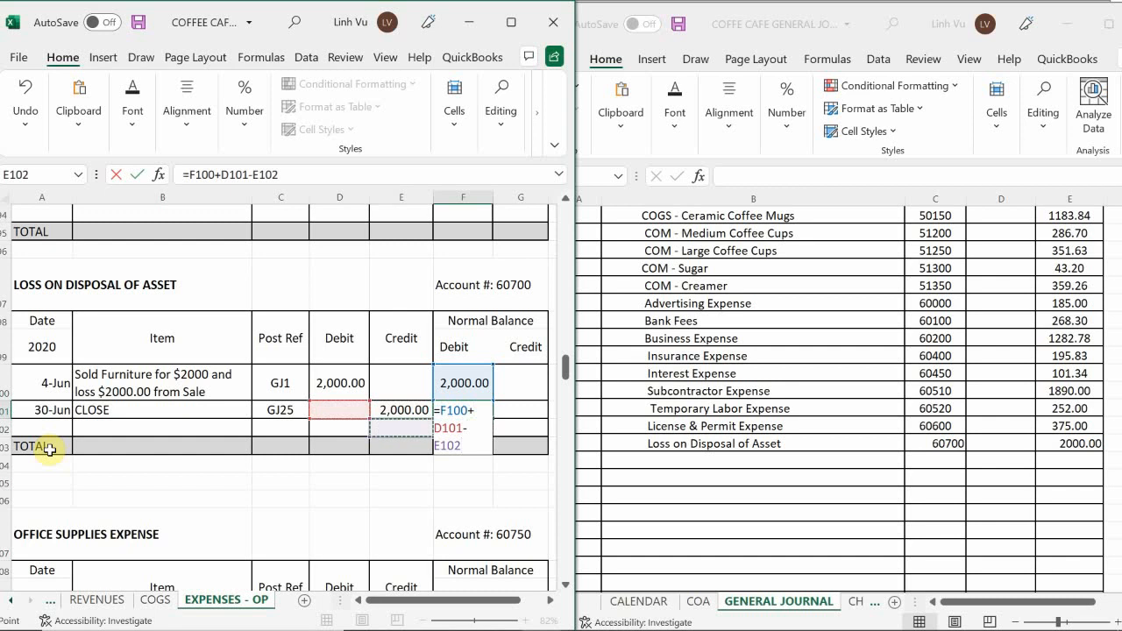
{"action": "key", "text": "Up"}
{"action": "key", "text": "Return"}
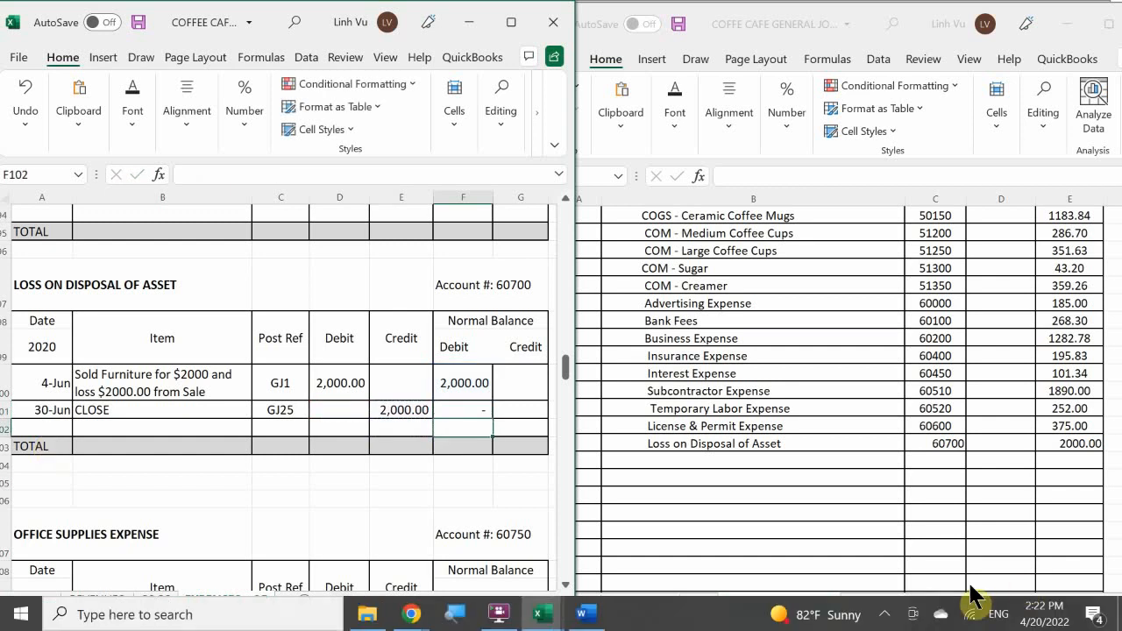
{"action": "left_click", "coordinate": [878, 617]}
{"action": "left_click", "coordinate": [879, 617]}
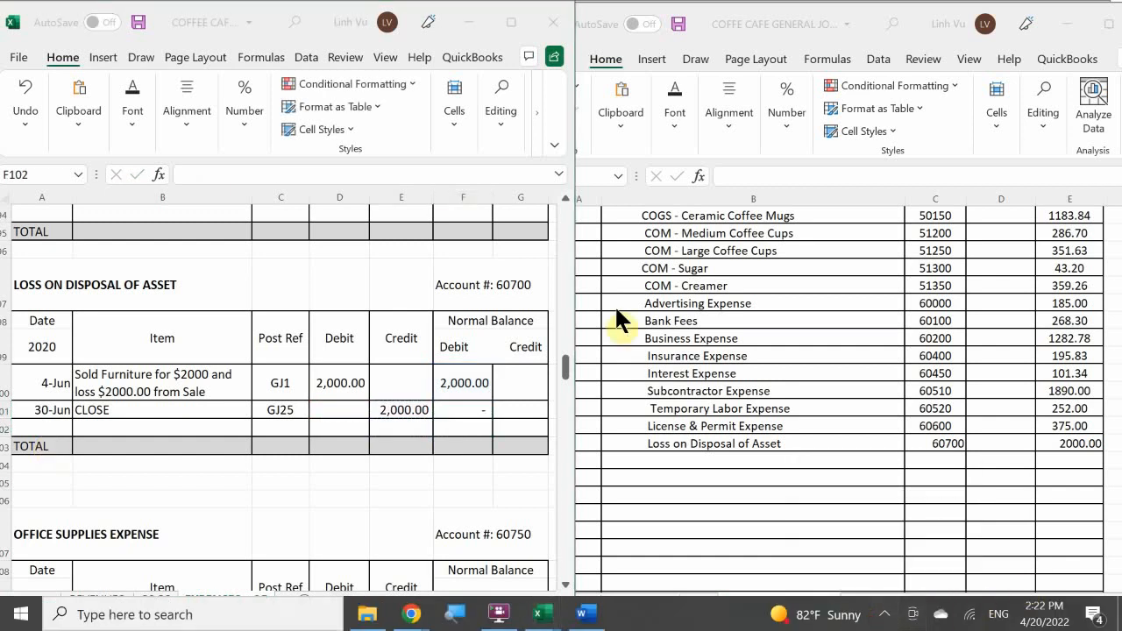
Add an indented Office Supplies Expense line below Loss on Disposal of Asset in the general journal.
{"action": "left_click", "coordinate": [249, 484]}
{"action": "scroll", "coordinate": [249, 483], "scroll_direction": "down", "scroll_amount": 3}
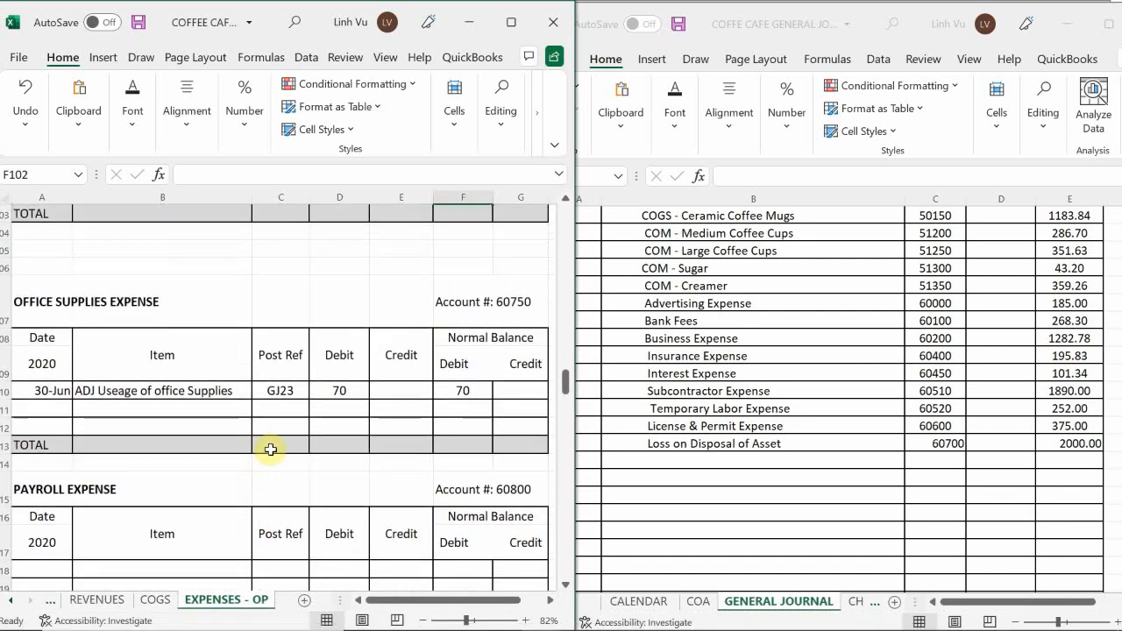
{"action": "scroll", "coordinate": [268, 451], "scroll_direction": "down", "scroll_amount": 1}
{"action": "left_click", "coordinate": [664, 425]}
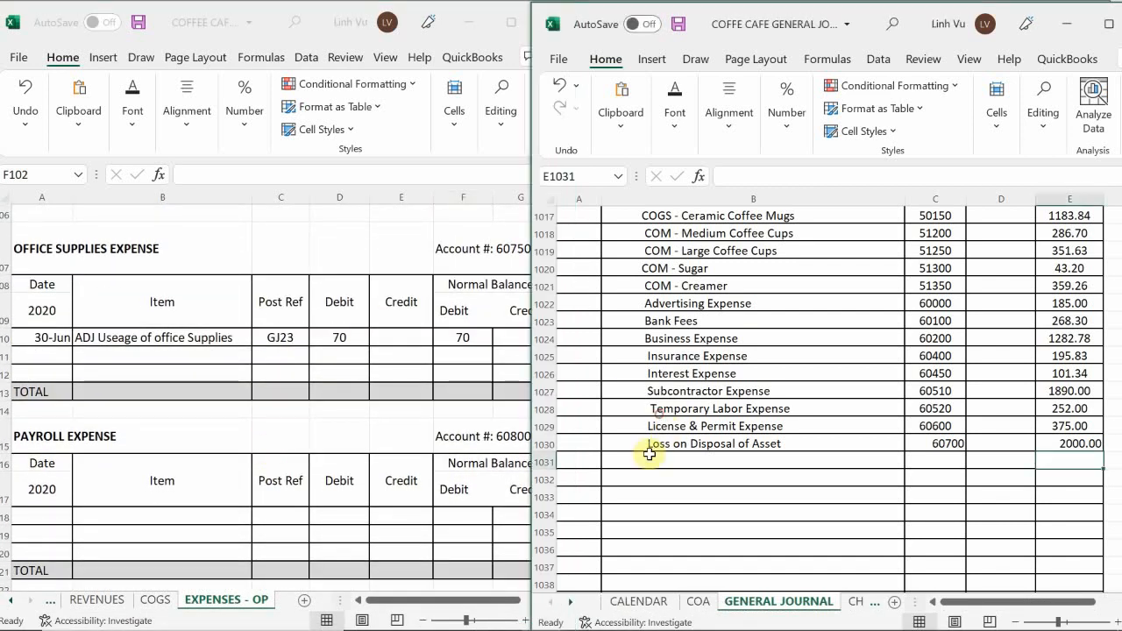
{"action": "left_click", "coordinate": [684, 475]}
{"action": "left_click", "coordinate": [675, 466]}
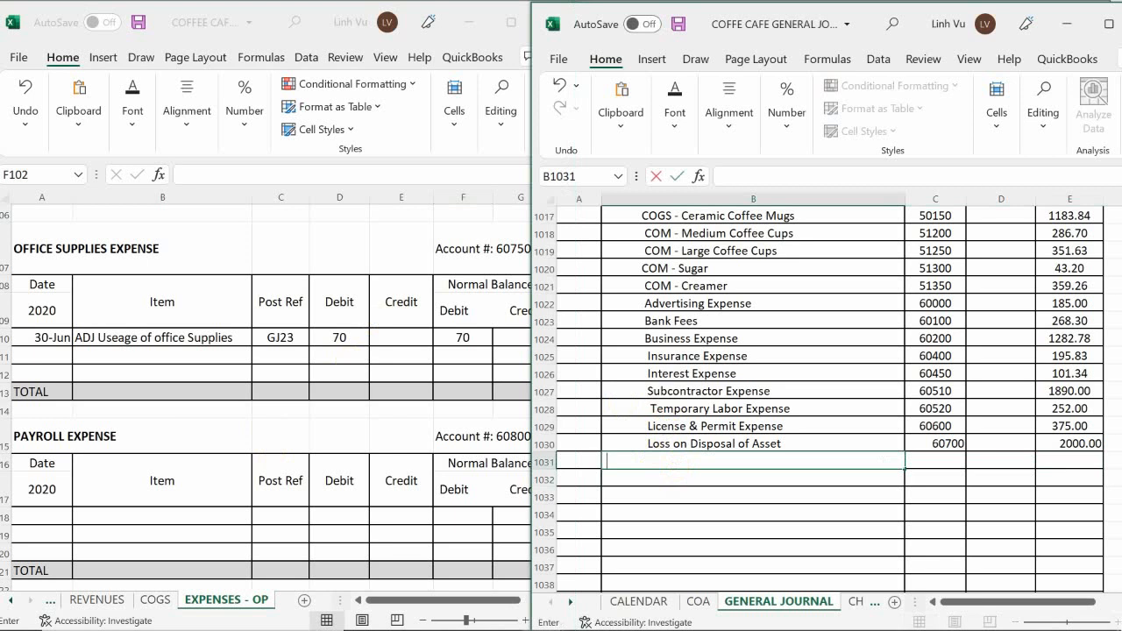
{"action": "type", "text": "Office Sup"}
{"action": "type", "text": "pli"}
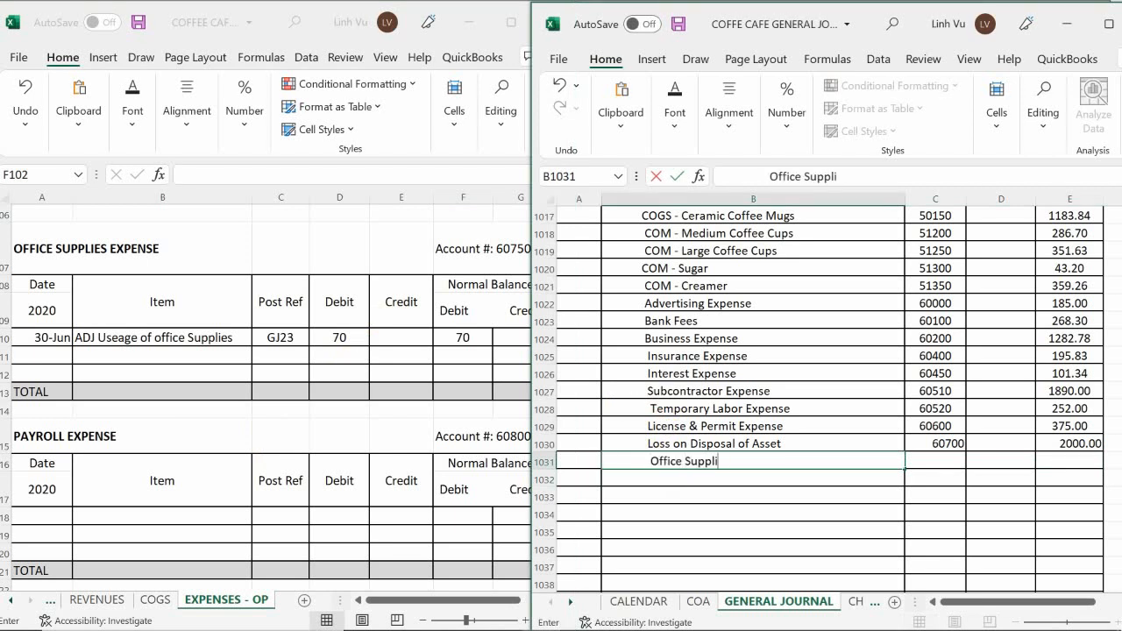
{"action": "type", "text": "es Expense"}
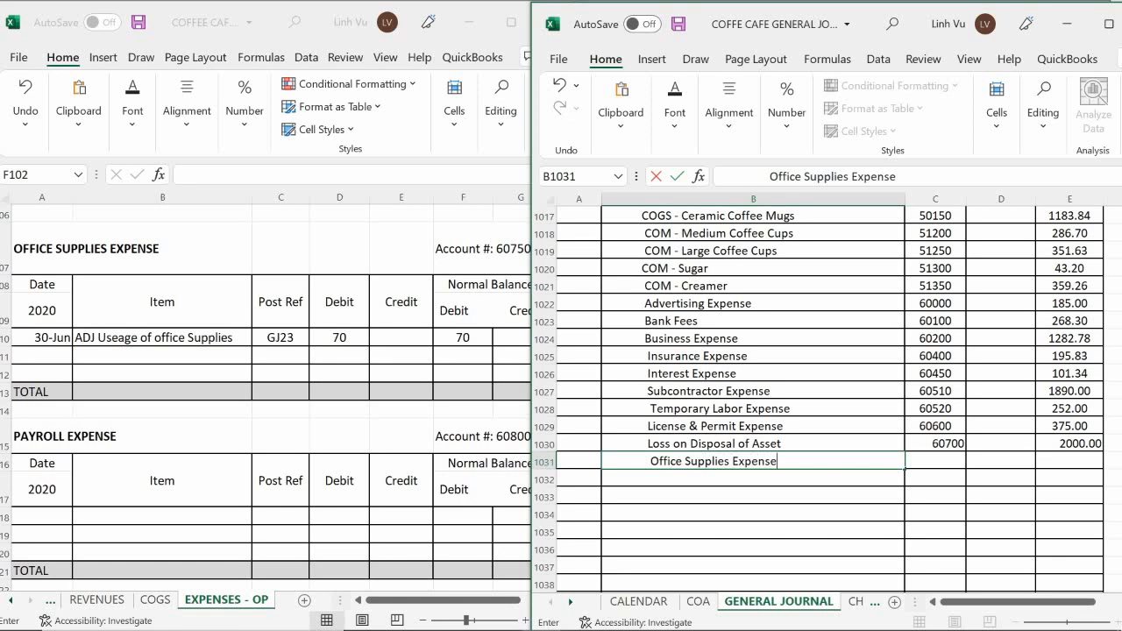
{"action": "key", "text": "Tab"}
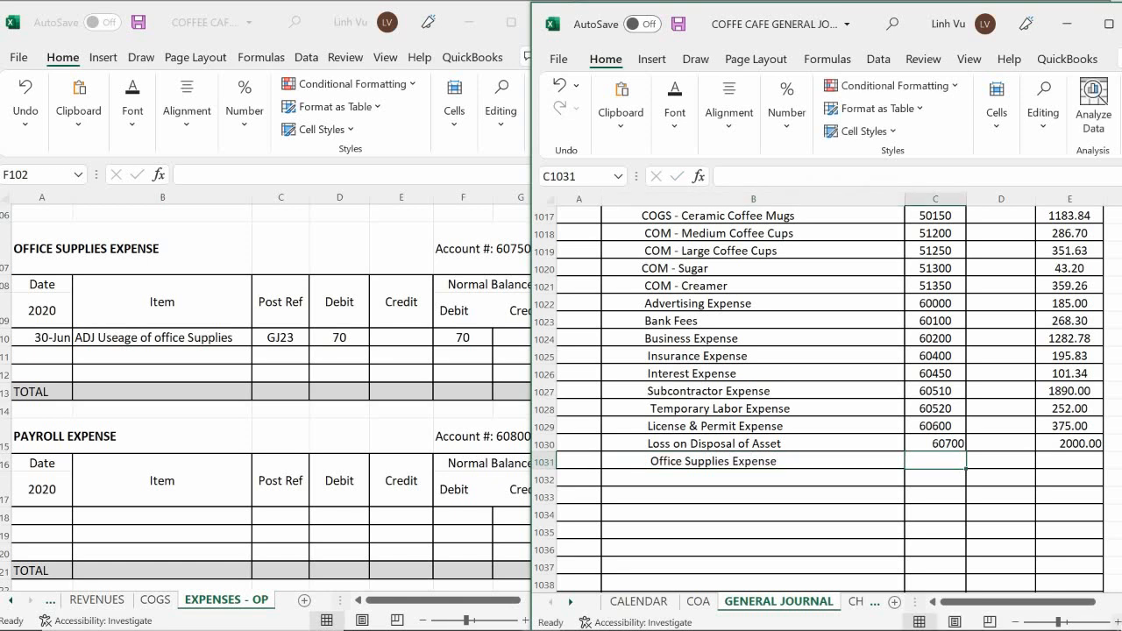
Enter post reference 60750 and a credit of 70 on the Office Supplies Expense journal line.
{"action": "type", "text": "607"}
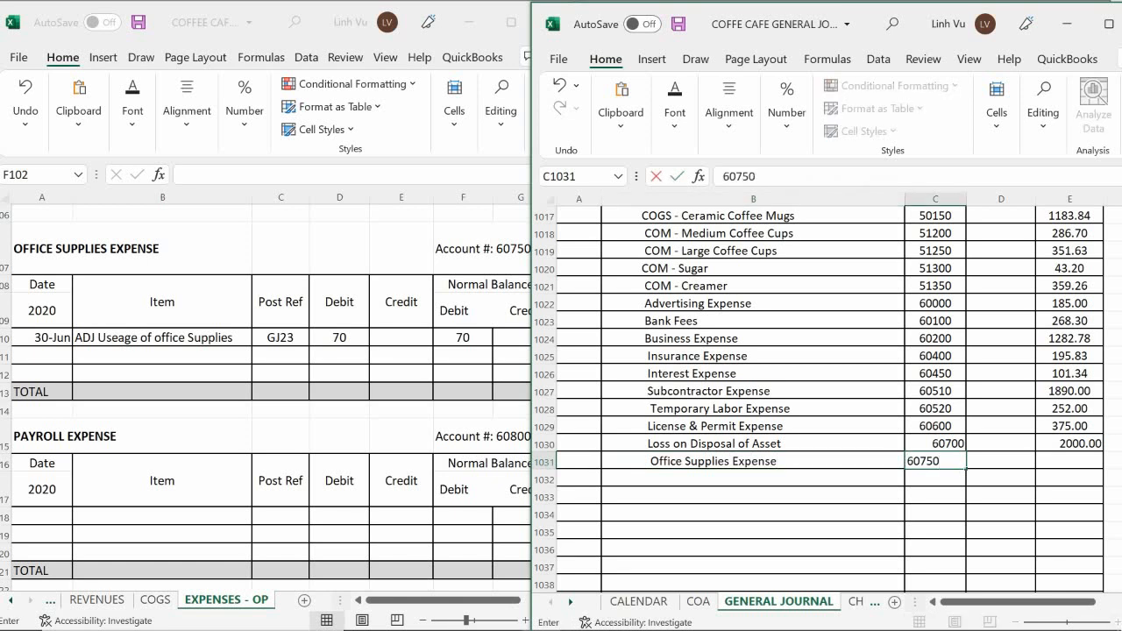
{"action": "type", "text": "50"}
{"action": "key", "text": "Tab"}
{"action": "key", "text": "Tab"}
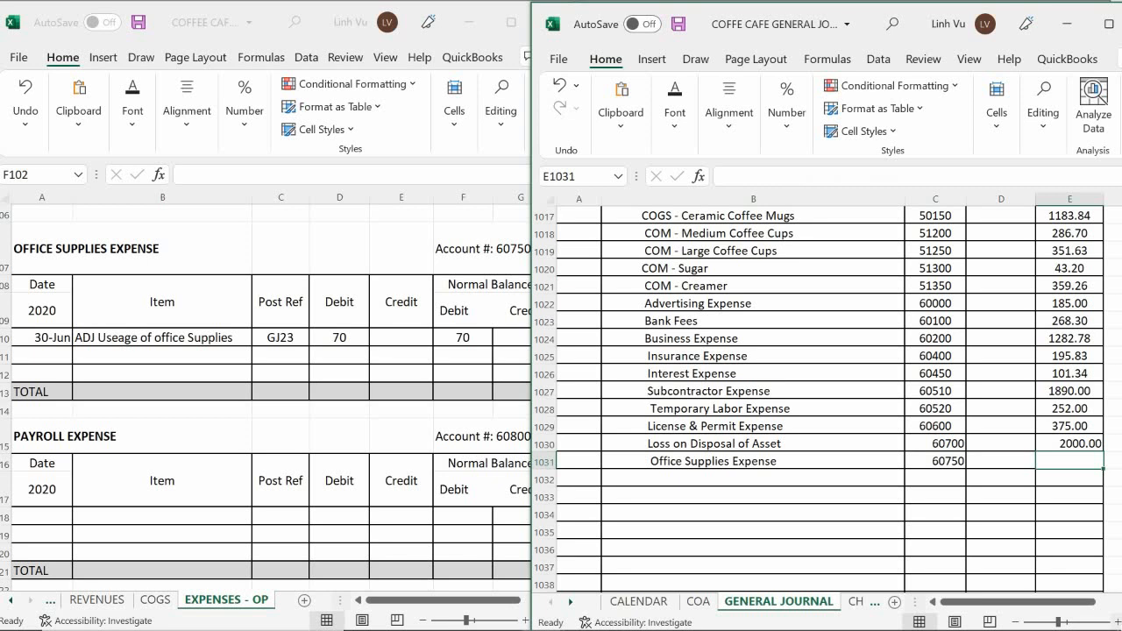
{"action": "type", "text": "70"}
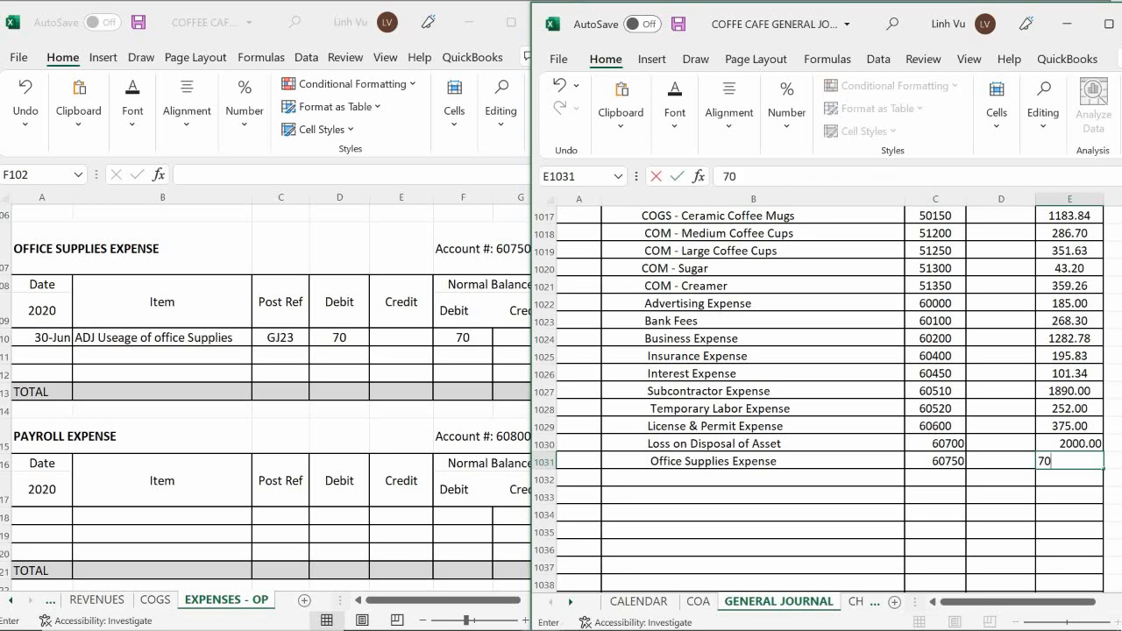
{"action": "key", "text": "Return"}
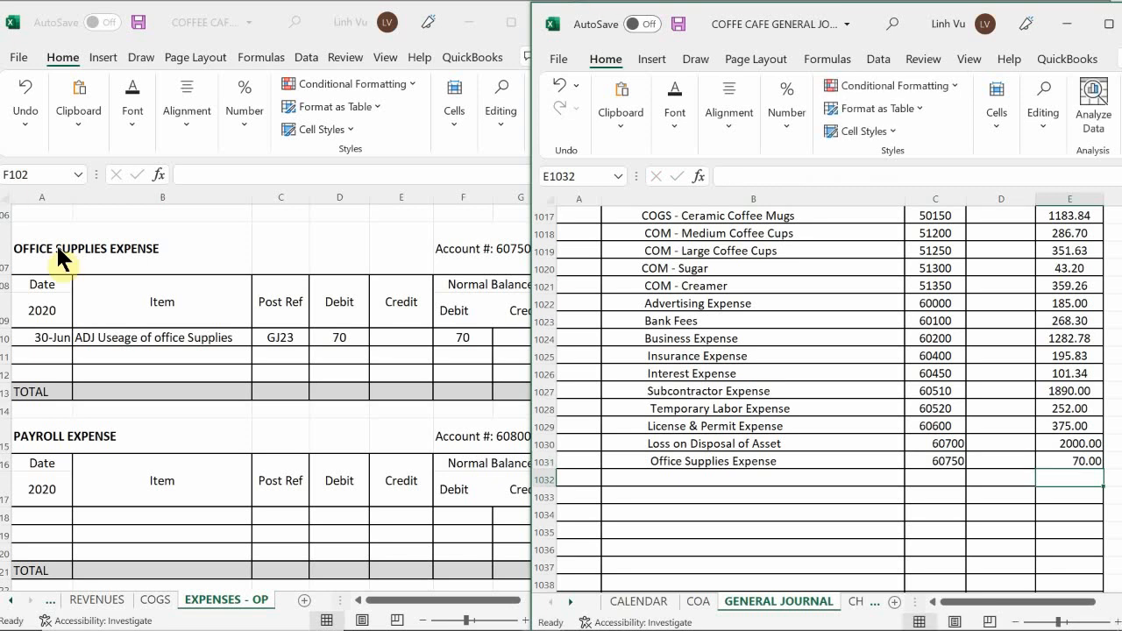
Add a ledger row dated 6/30 with item CLOSE to the Office Supplies Expense account.
{"action": "left_click", "coordinate": [45, 356]}
{"action": "type", "text": "6/30"}
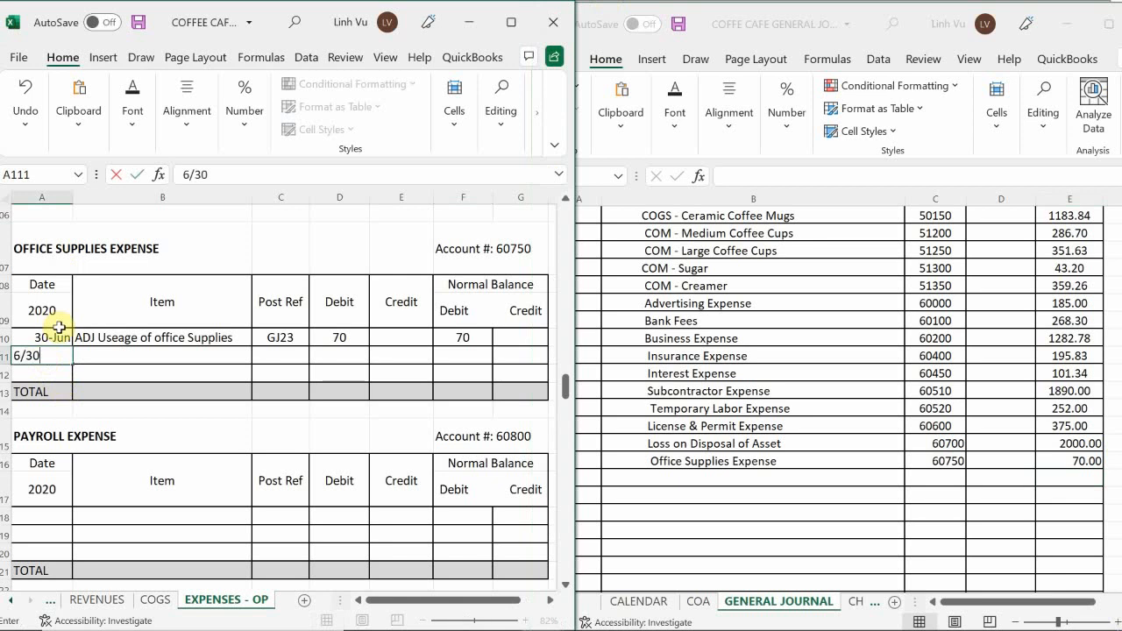
{"action": "key", "text": "Tab"}
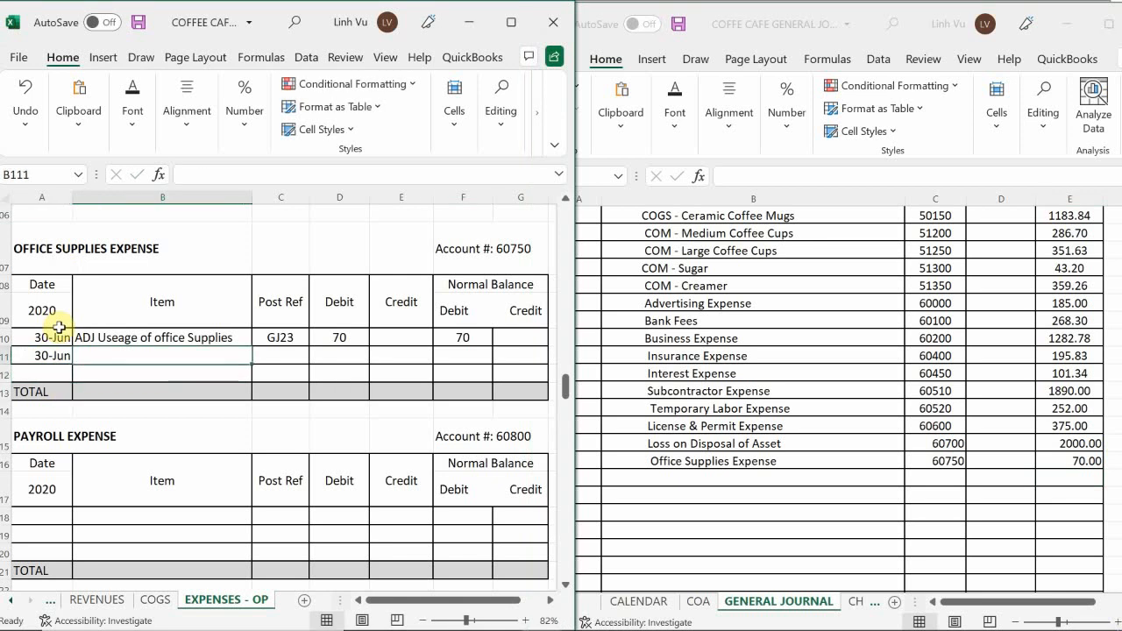
{"action": "type", "text": "CLOSE"}
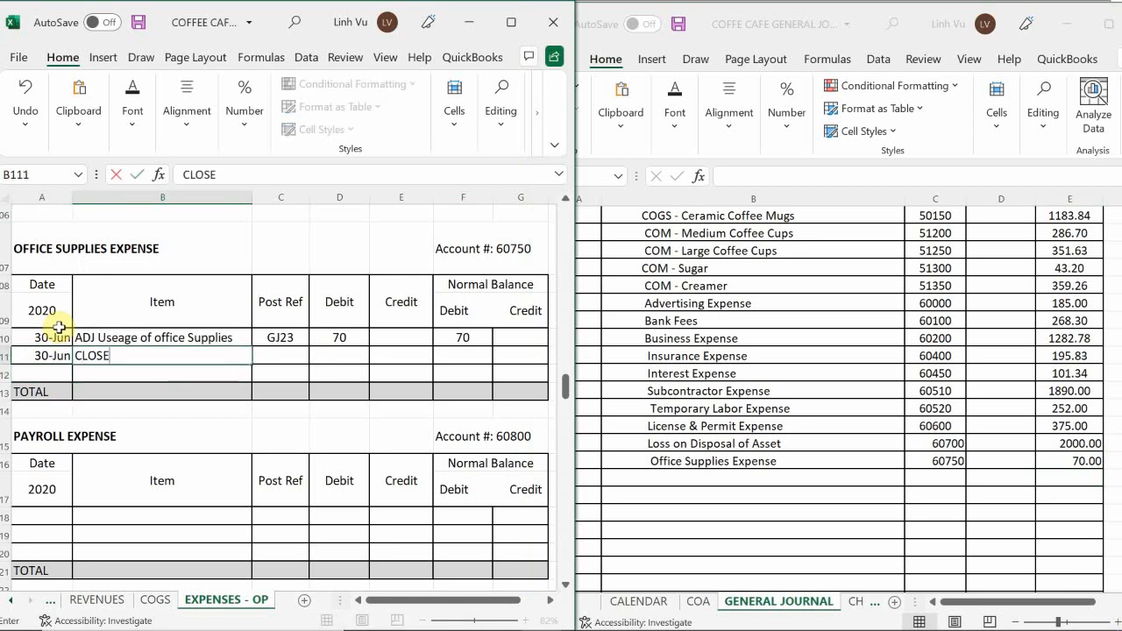
{"action": "key", "text": "Tab"}
Enter post reference GJ25 and a credit of 70 in the Office Supplies Expense CLOSE row.
{"action": "type", "text": "GJ"}
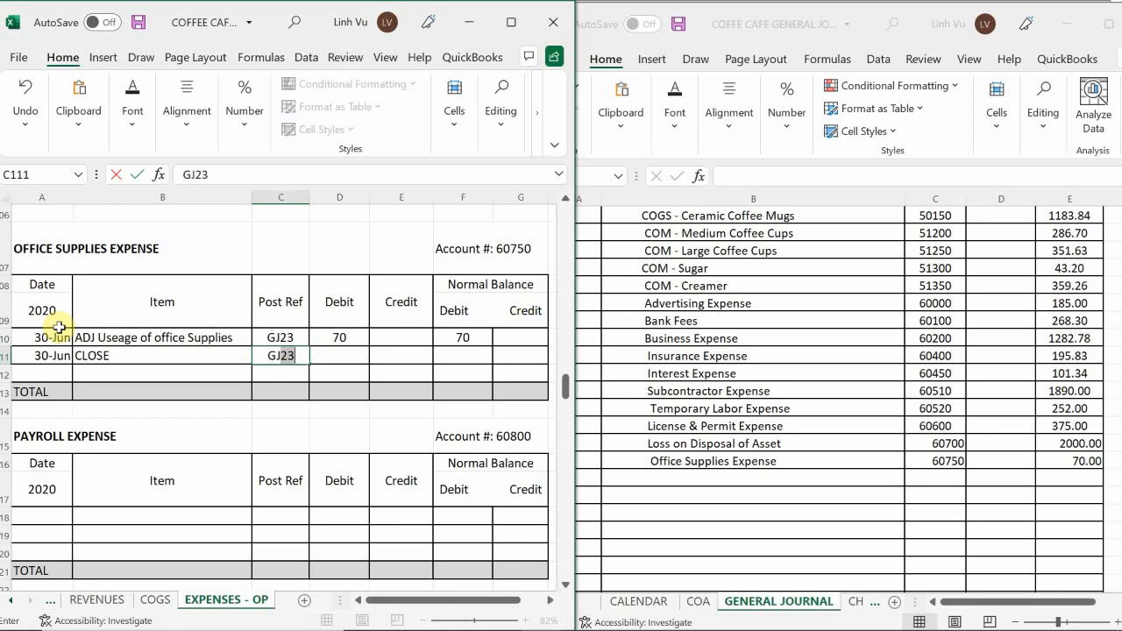
{"action": "type", "text": "25"}
{"action": "key", "text": "Tab"}
{"action": "key", "text": "Tab"}
{"action": "type", "text": "70"}
{"action": "key", "text": "Return"}
Calculate the debit balance of the Office Supplies Expense CLOSE row with the formula =F110+D111-E111.
{"action": "key", "text": "Tab"}
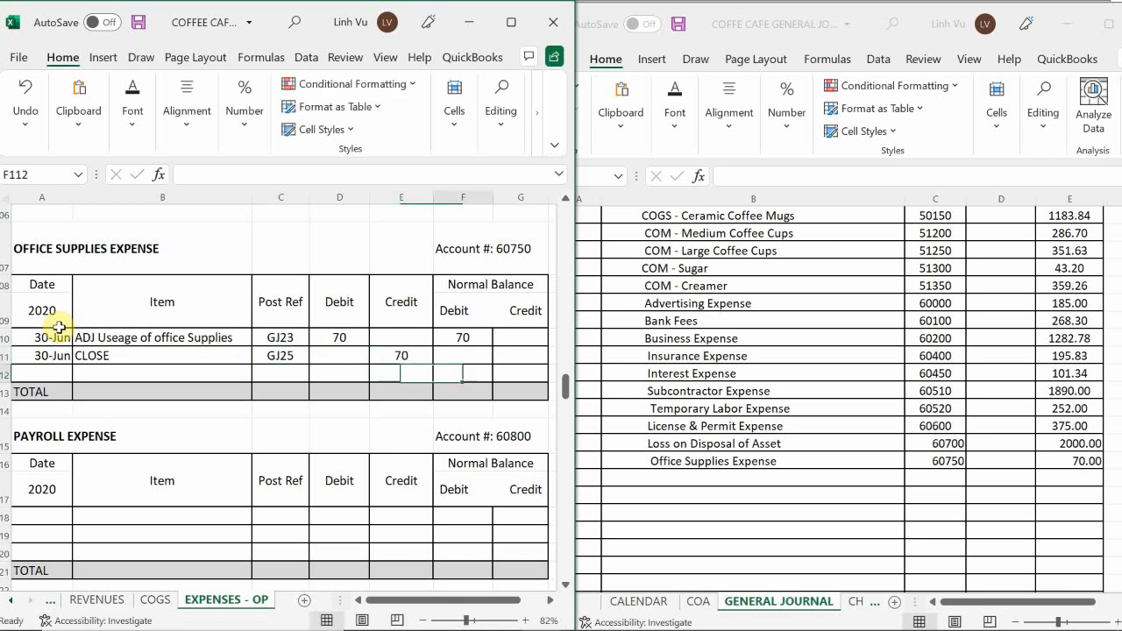
{"action": "key", "text": "Up"}
{"action": "type", "text": "="}
{"action": "key", "text": "Up"}
{"action": "type", "text": "+"}
{"action": "key", "text": "Left"}
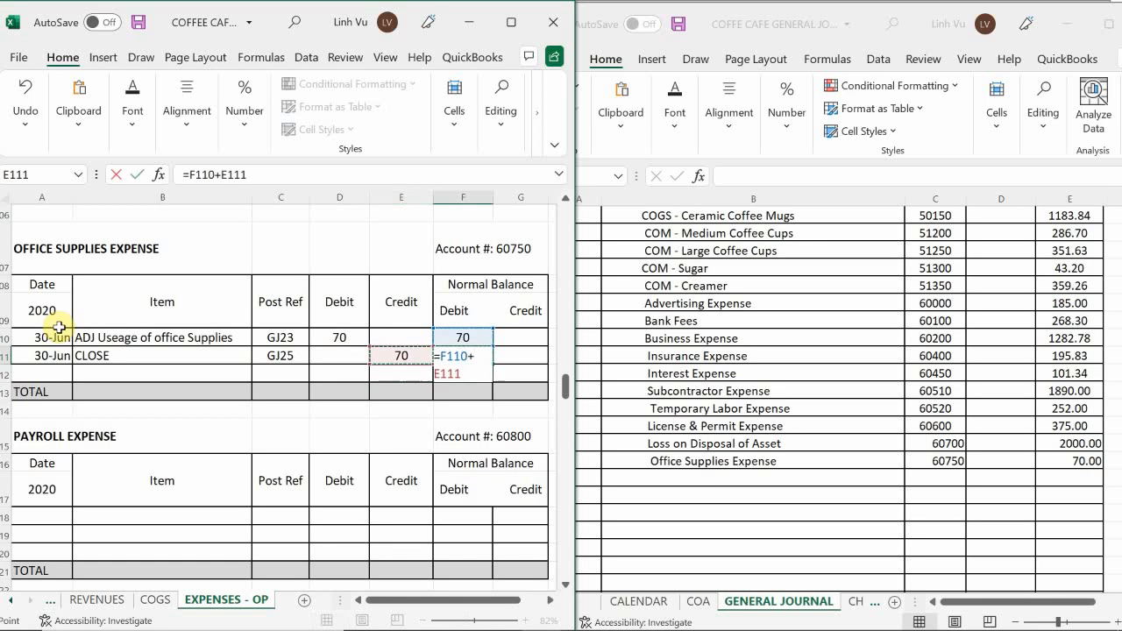
{"action": "key", "text": "Left"}
{"action": "type", "text": "-"}
{"action": "key", "text": "Right"}
{"action": "key", "text": "Return"}
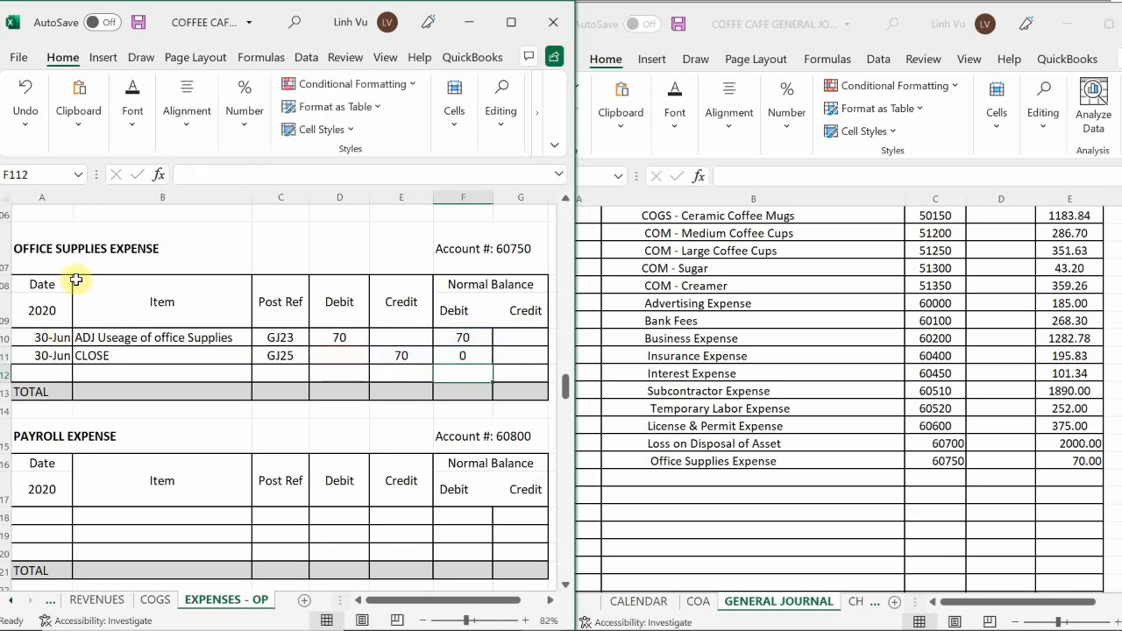
Add an indented Salaries & Wages Expense line below Office Supplies Expense in the general journal.
{"action": "left_click", "coordinate": [159, 477]}
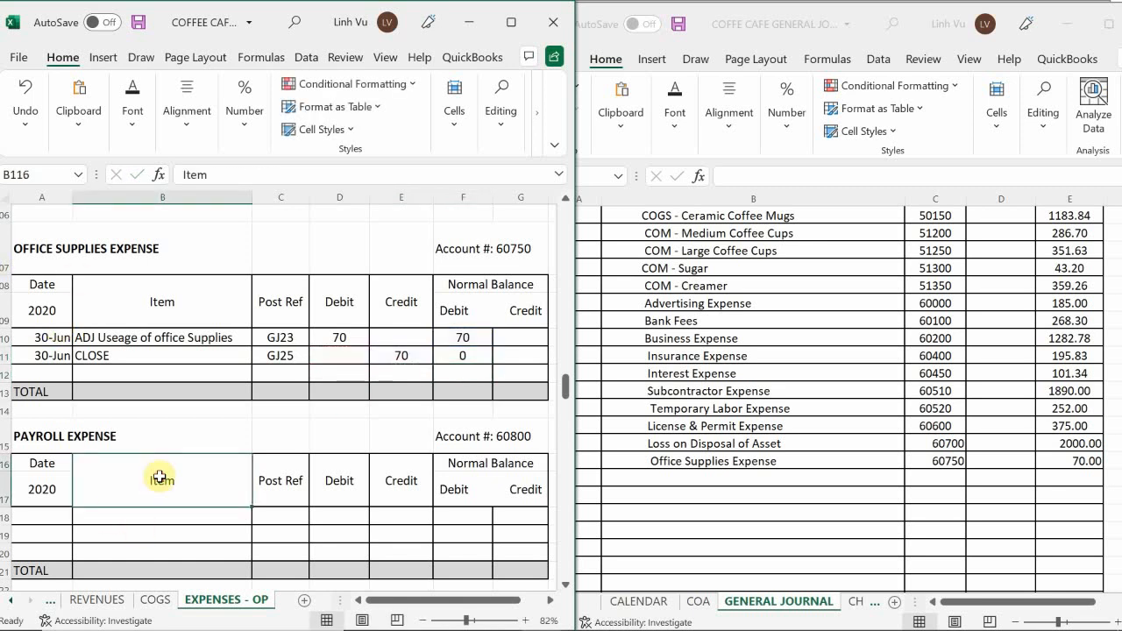
{"action": "scroll", "coordinate": [160, 476], "scroll_direction": "down", "scroll_amount": 3}
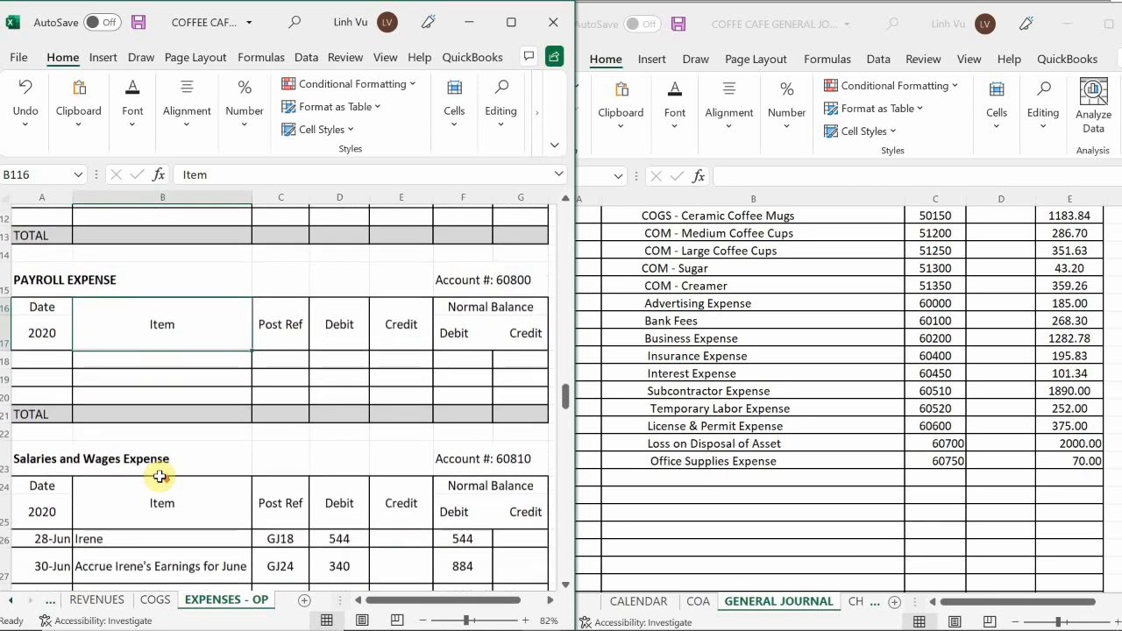
{"action": "scroll", "coordinate": [159, 477], "scroll_direction": "down", "scroll_amount": 3}
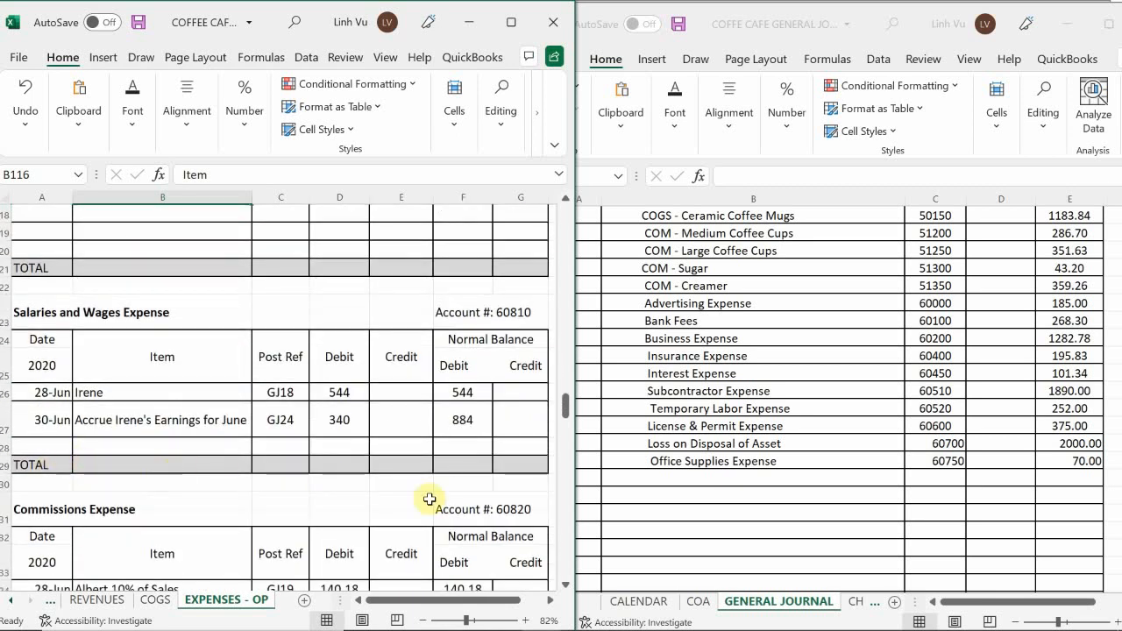
{"action": "left_click", "coordinate": [626, 491]}
{"action": "double_click", "coordinate": [643, 478]}
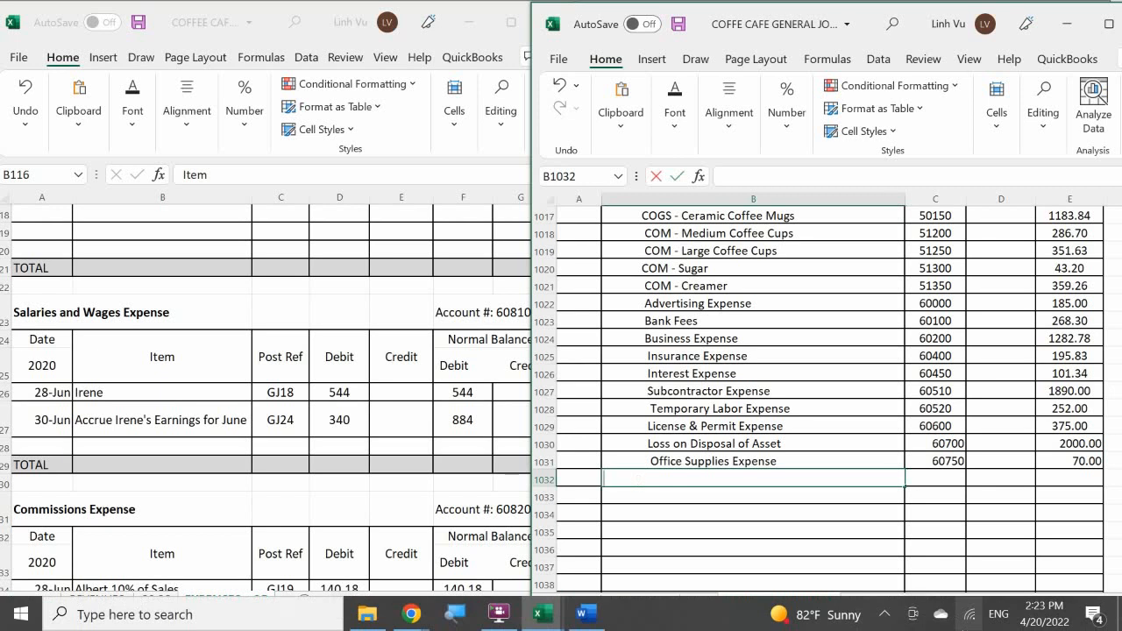
{"action": "type", "text": "S"}
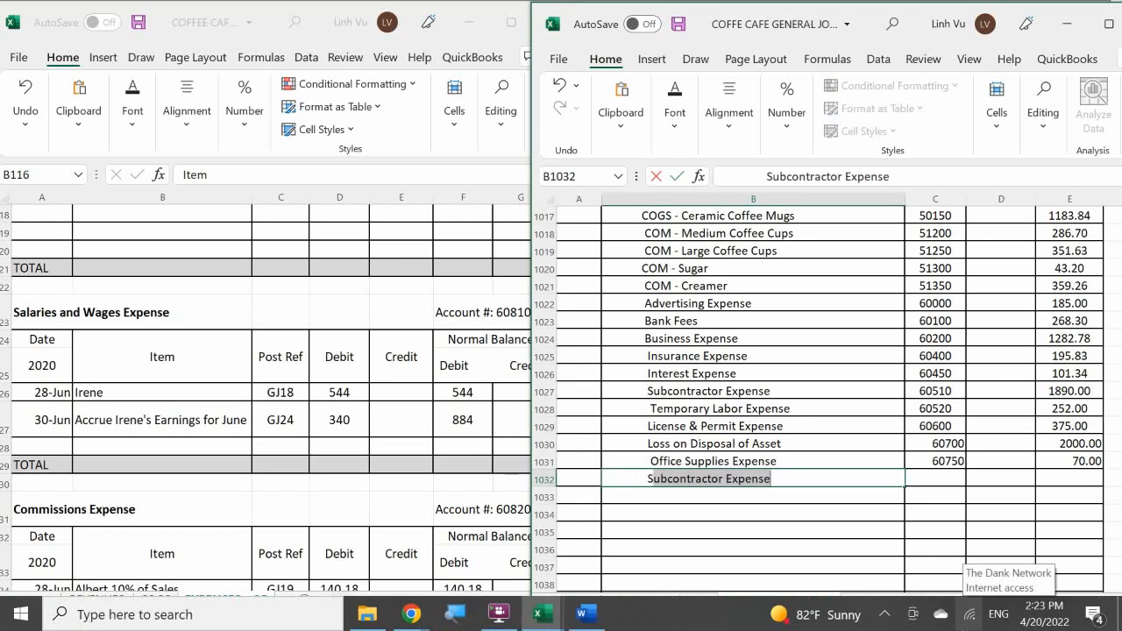
{"action": "type", "text": "alar"}
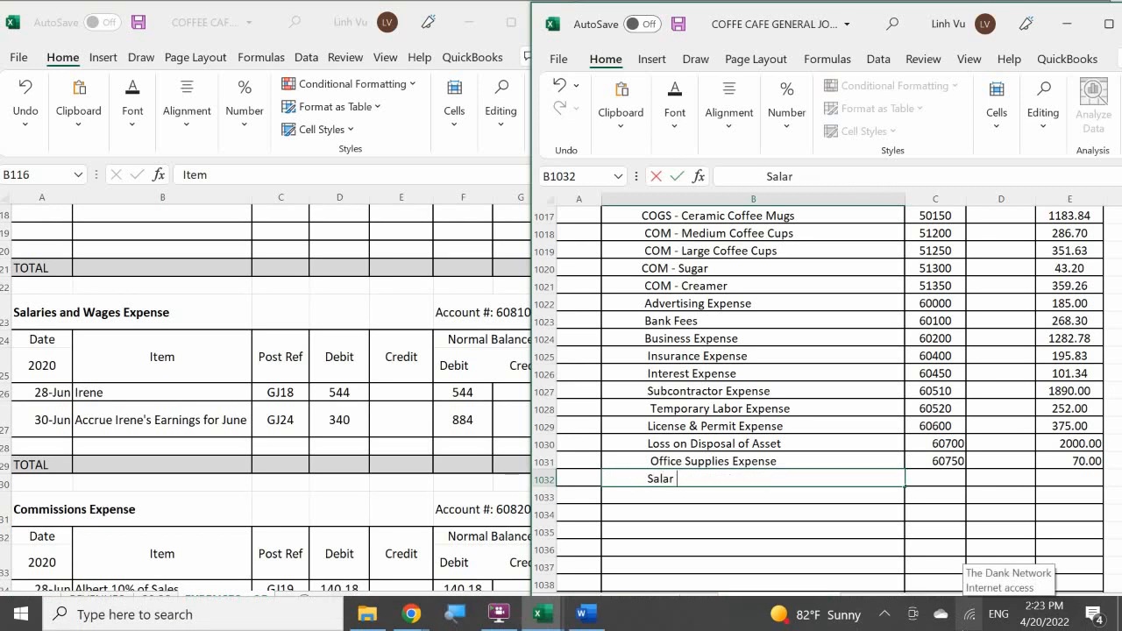
{"action": "type", "text": "ies & Wag"}
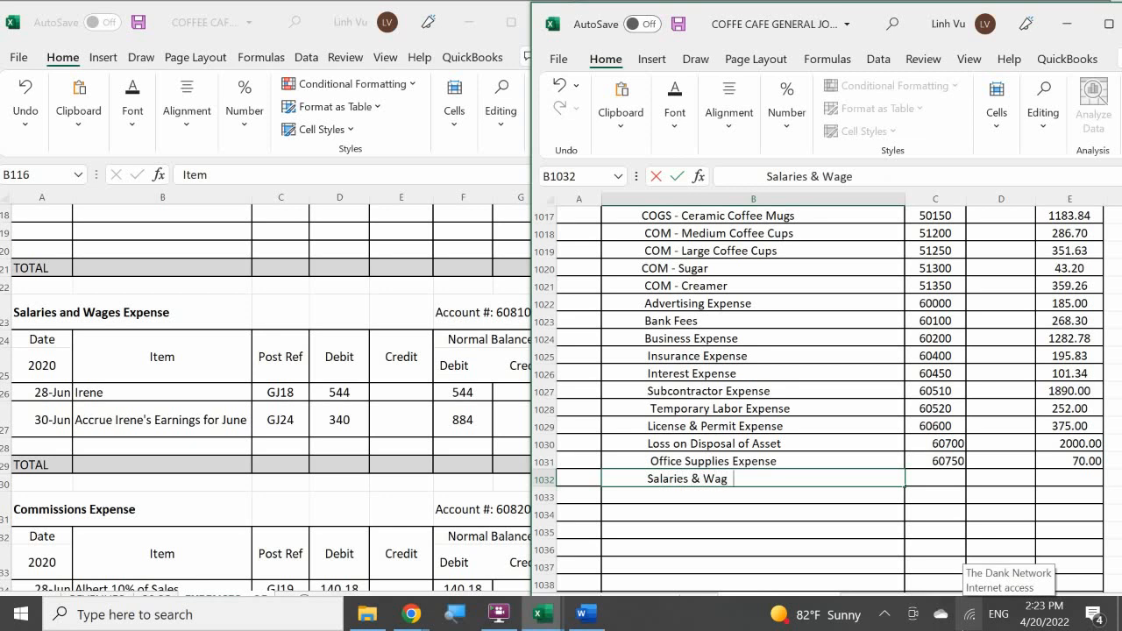
{"action": "type", "text": "es Expense"}
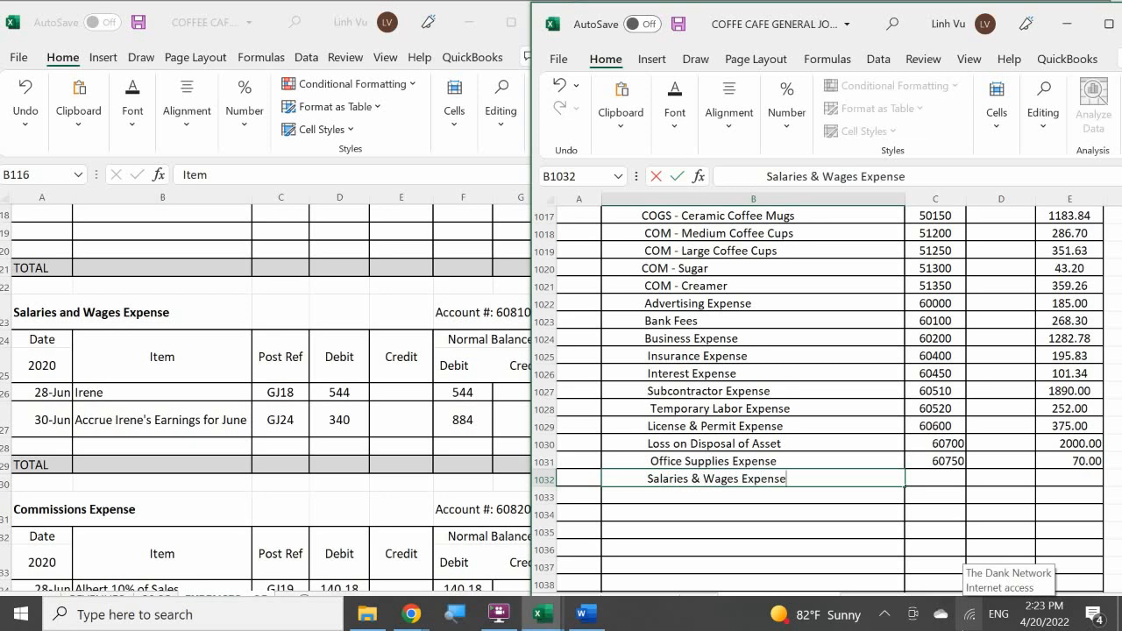
Enter post reference 60810 and a credit of 884 on the Salaries & Wages Expense line of the general journal.
{"action": "key", "text": "Tab"}
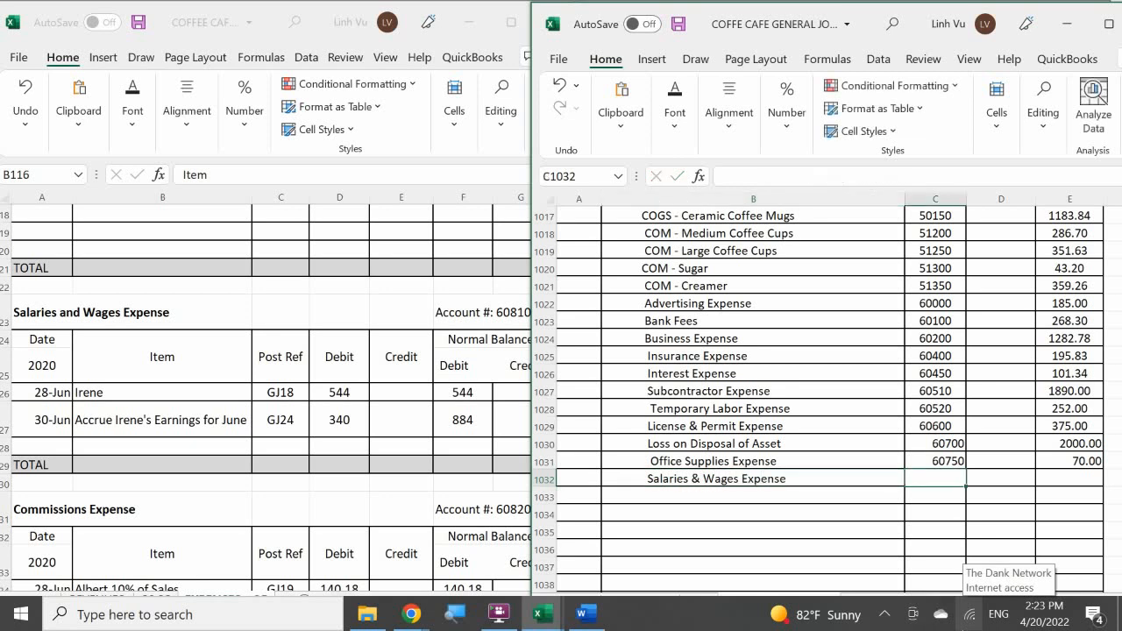
{"action": "type", "text": "60810"}
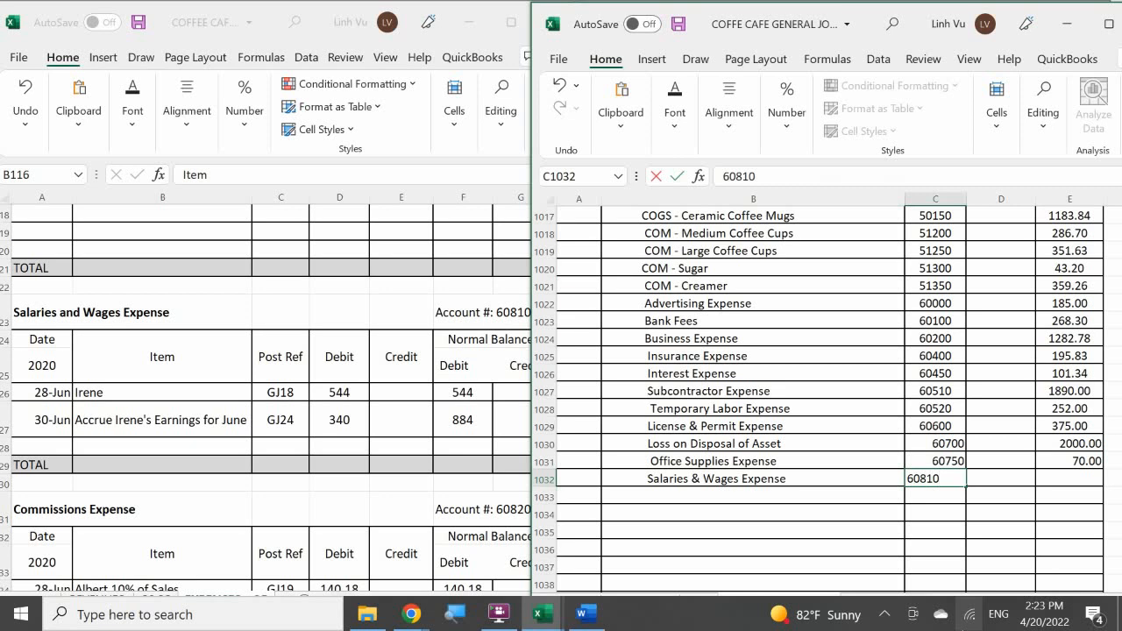
{"action": "key", "text": "Tab"}
{"action": "key", "text": "Tab"}
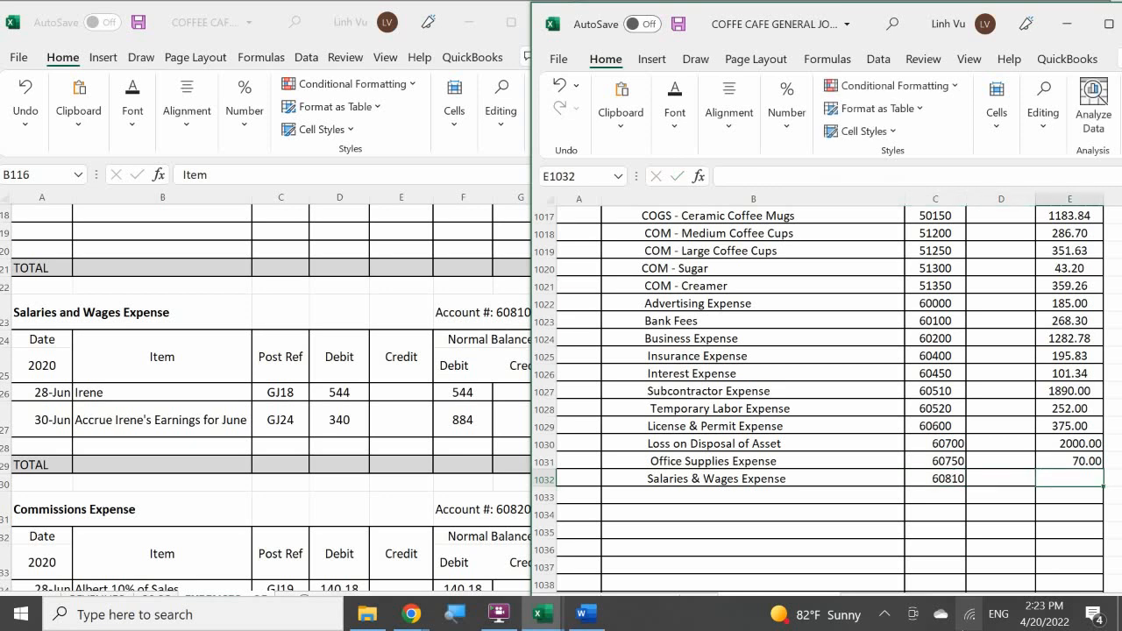
{"action": "type", "text": "884"}
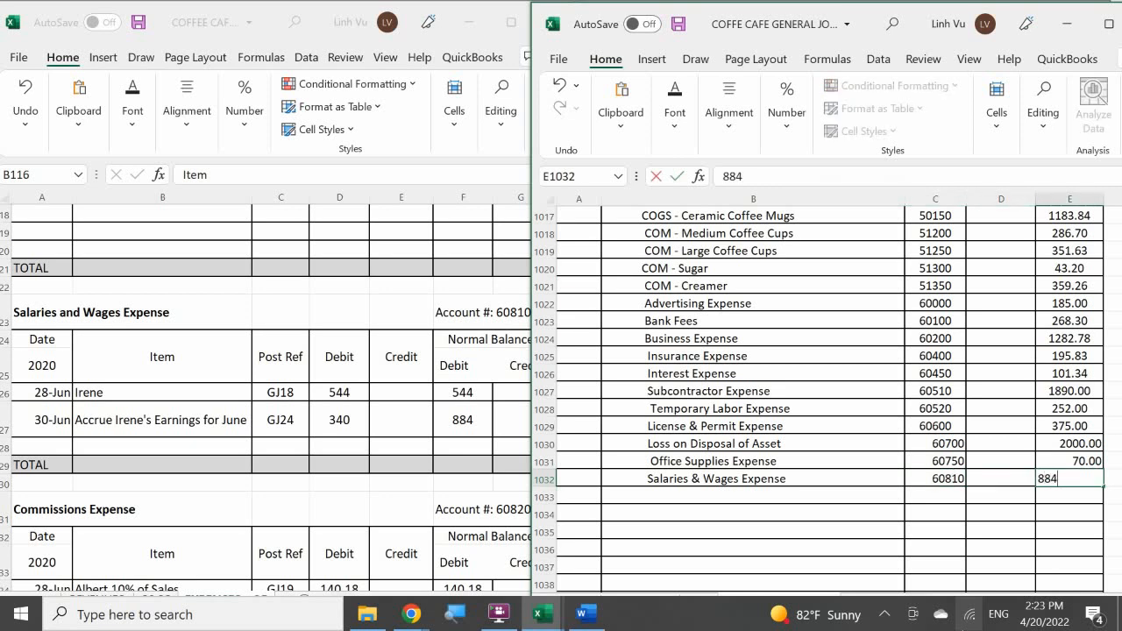
{"action": "key", "text": "Return"}
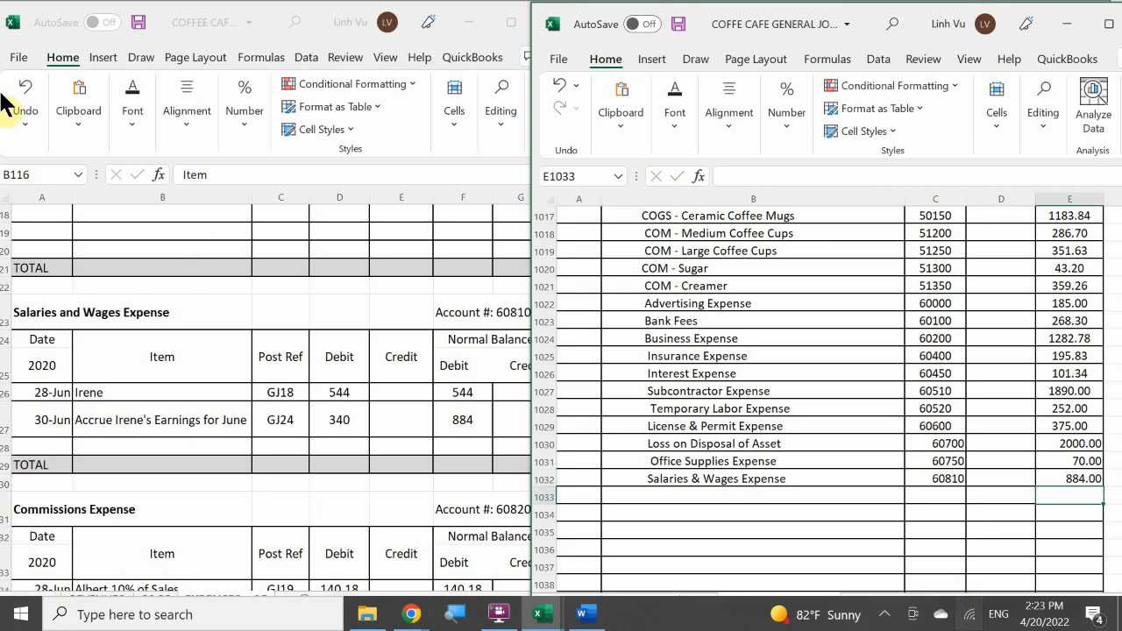
Add a ledger row dated 6/30 with item CLOSE to the Salaries and Wages Expense account.
{"action": "left_click", "coordinate": [44, 445]}
{"action": "type", "text": "6/30"}
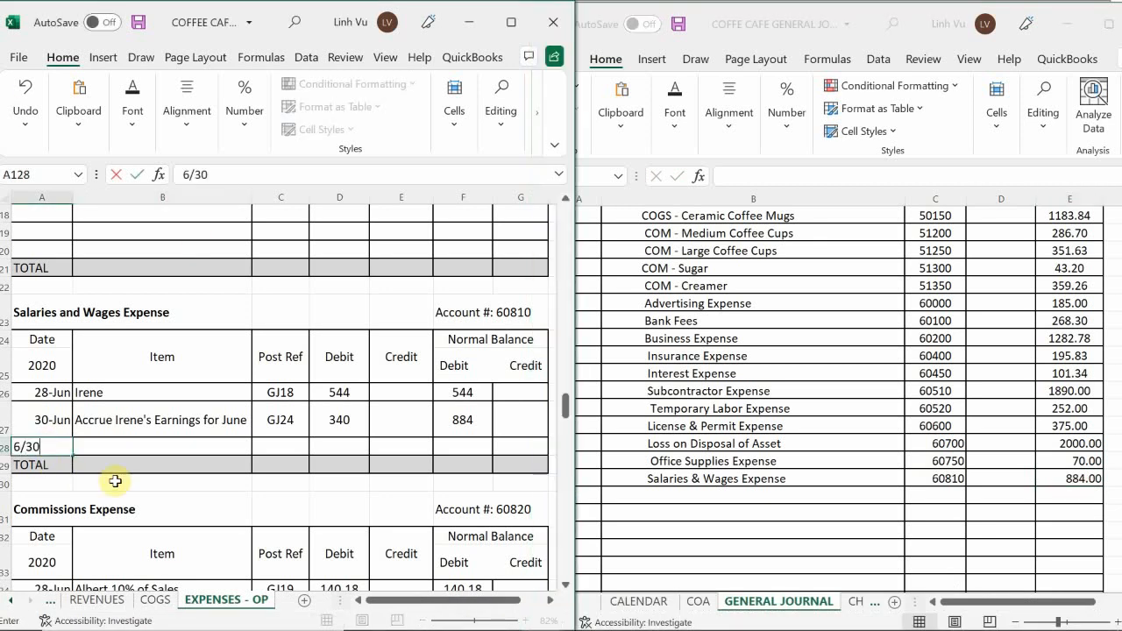
{"action": "key", "text": "Return"}
{"action": "key", "text": "Up"}
{"action": "key", "text": "Right"}
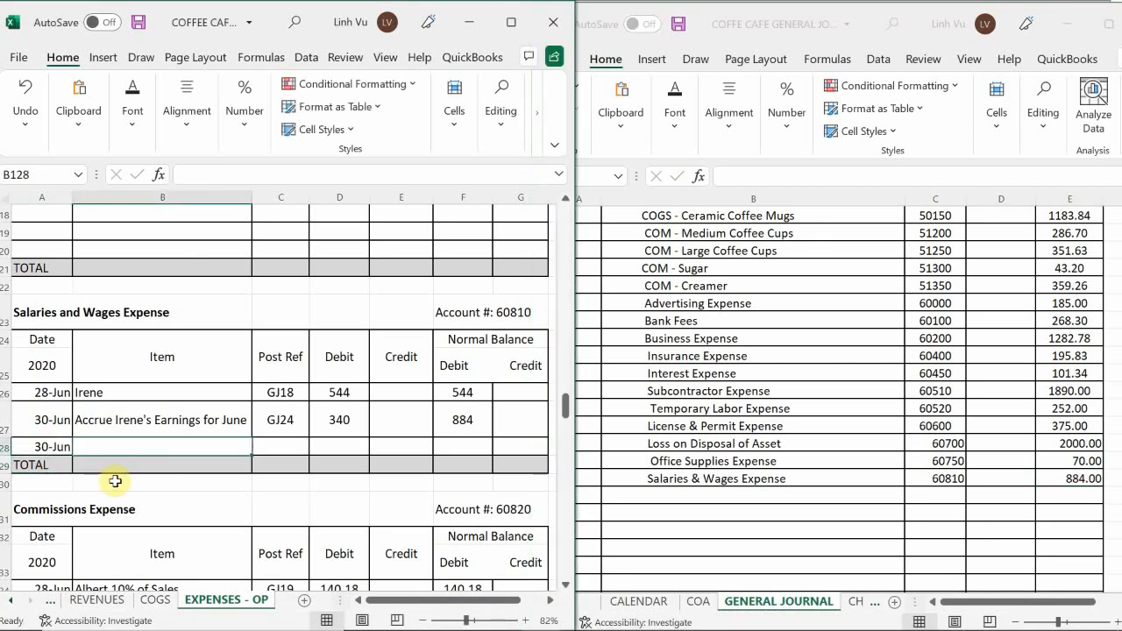
{"action": "type", "text": "C:PS"}
{"action": "key", "text": "BackSpace"}
{"action": "key", "text": "BackSpace"}
{"action": "key", "text": "BackSpace"}
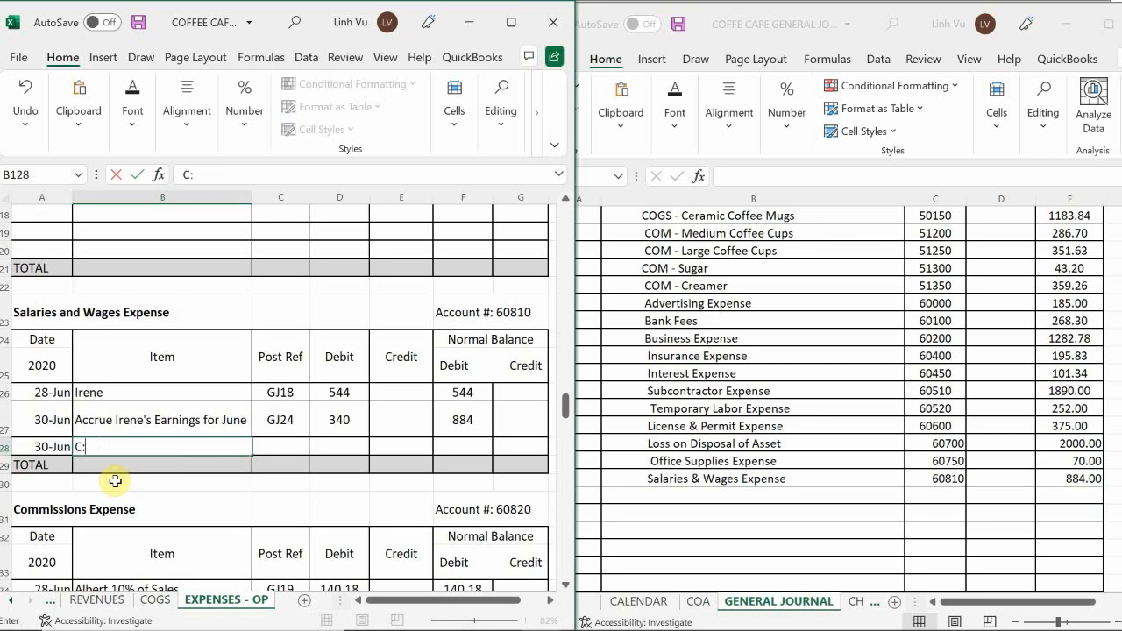
{"action": "type", "text": "OSE"}
{"action": "key", "text": "Tab"}
Enter post reference GJ25 and a credit of 884 in the Salaries and Wages Expense CLOSE row.
{"action": "type", "text": "G"}
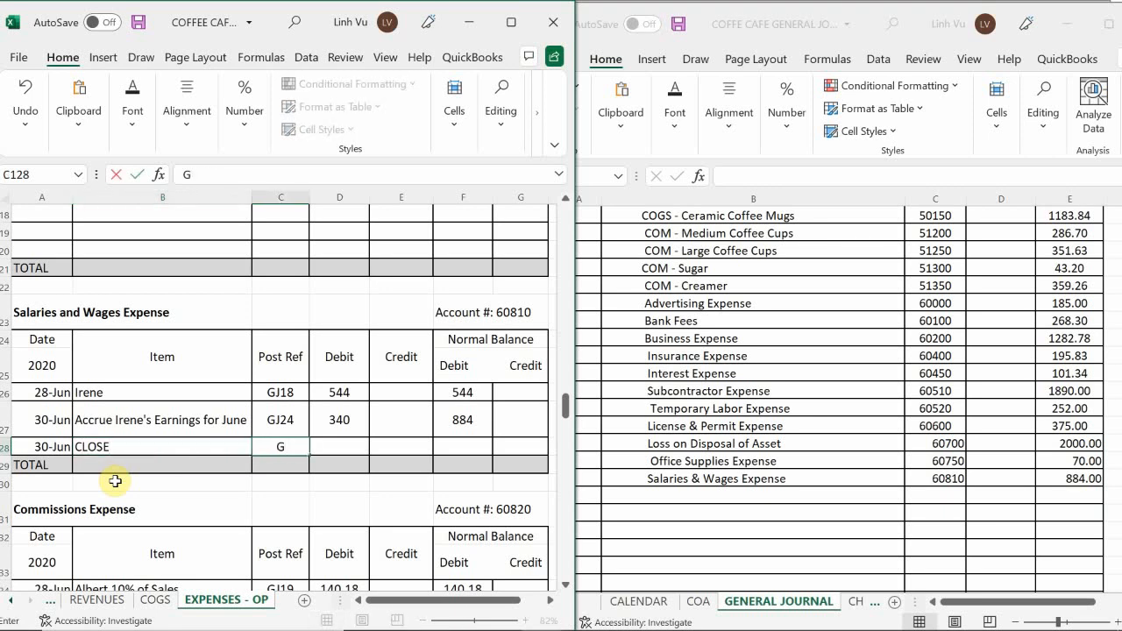
{"action": "type", "text": "J25"}
{"action": "key", "text": "Tab"}
{"action": "key", "text": "Tab"}
{"action": "type", "text": "884"}
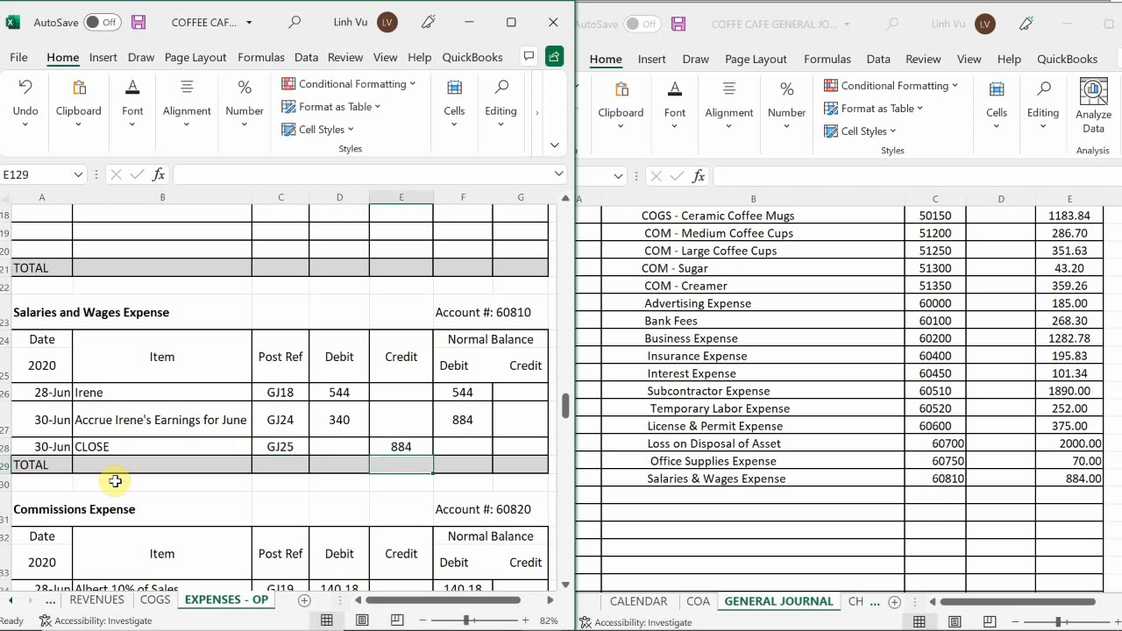
{"action": "key", "text": "Tab"}
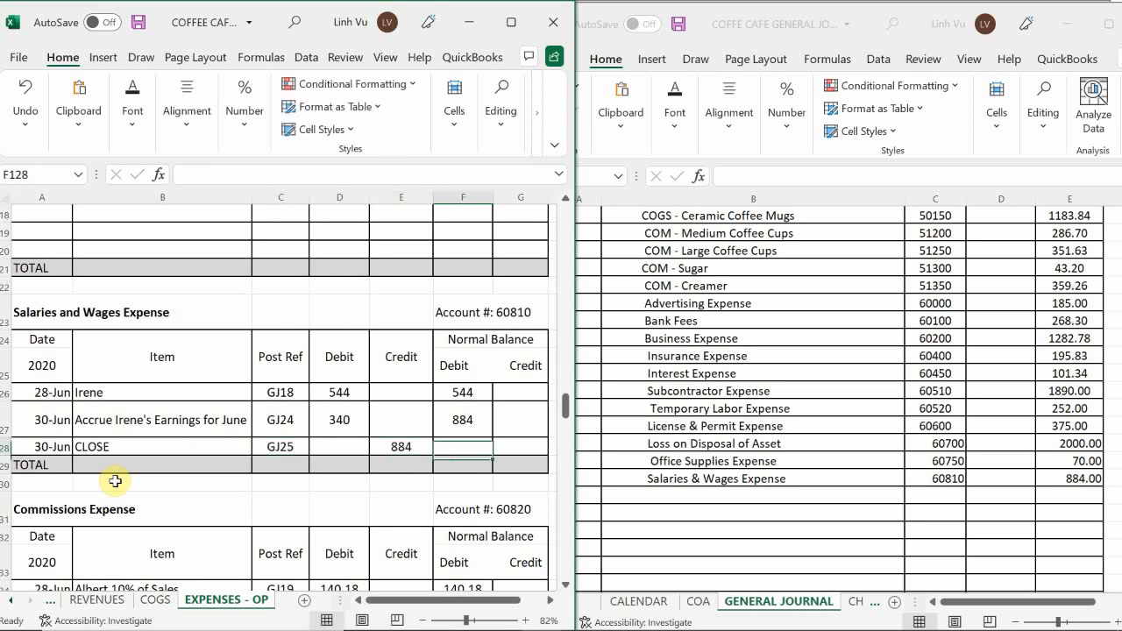
Fill the debit balance formula from the June accrual row down into the Salaries and Wages Expense CLOSE row.
{"action": "type", "text": "="}
{"action": "key", "text": "Escape"}
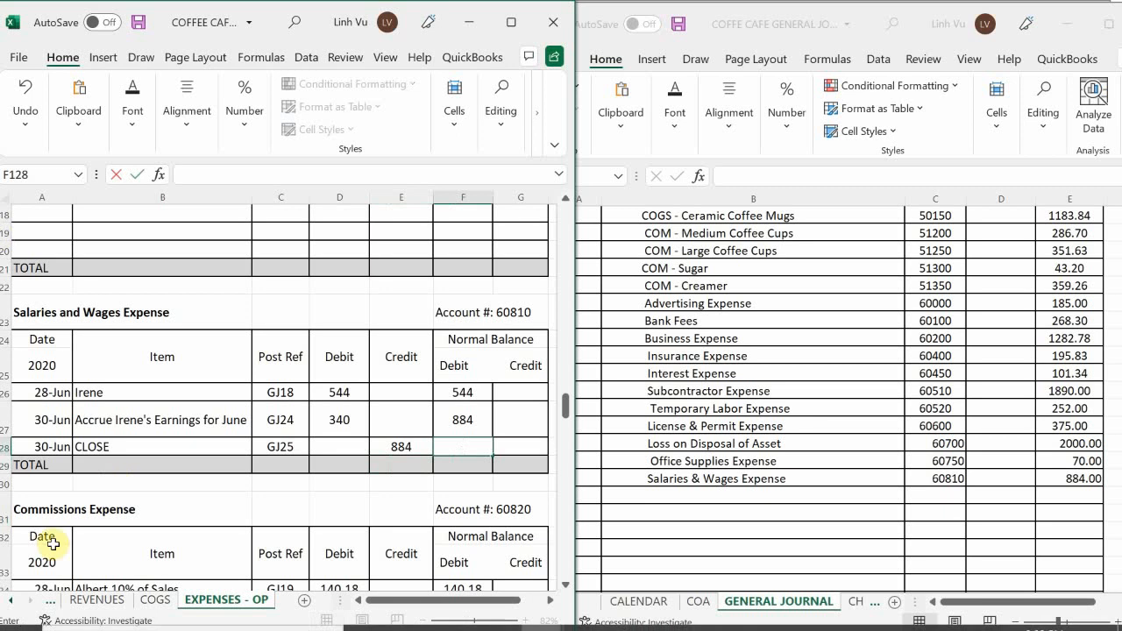
{"action": "left_click", "coordinate": [458, 427]}
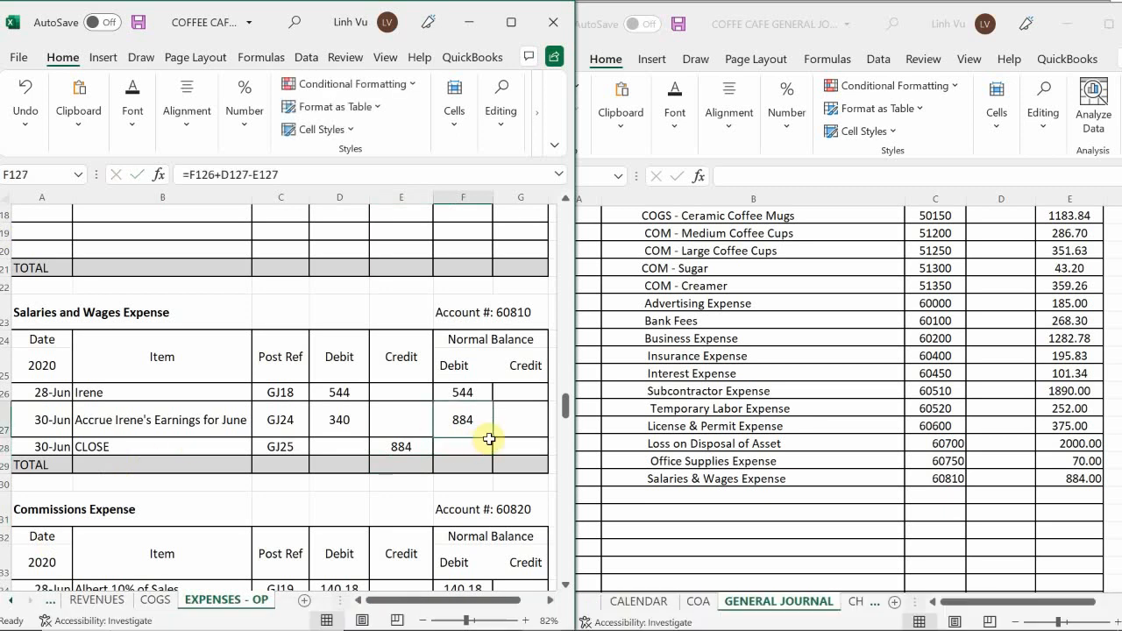
{"action": "left_click_drag", "start_coordinate": [491, 437], "coordinate": [491, 451]}
Add an indented Commissions Expense line below Salaries & Wages Expense in the general journal.
{"action": "scroll", "coordinate": [429, 426], "scroll_direction": "down", "scroll_amount": 3}
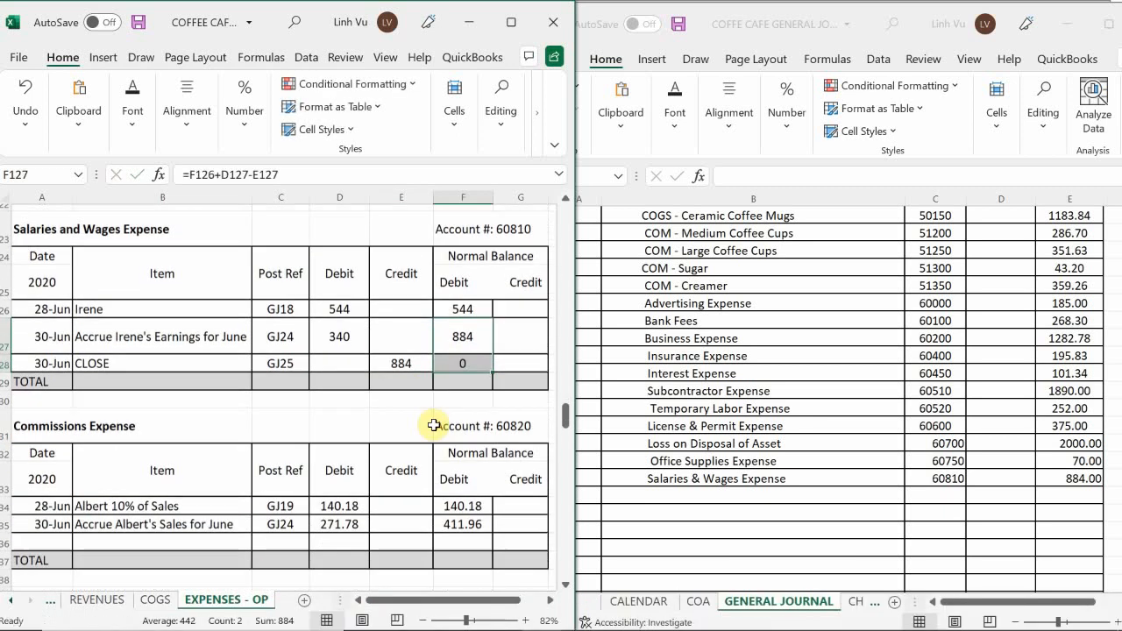
{"action": "scroll", "coordinate": [436, 427], "scroll_direction": "down", "scroll_amount": 1}
{"action": "scroll", "coordinate": [436, 427], "scroll_direction": "up", "scroll_amount": 1}
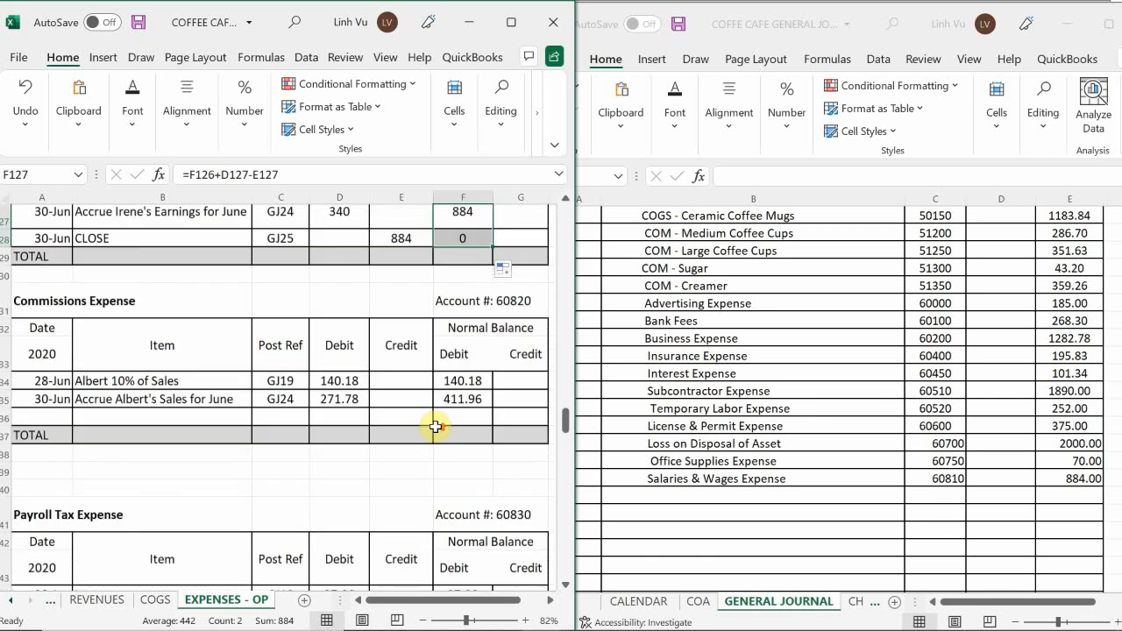
{"action": "left_click", "coordinate": [757, 483]}
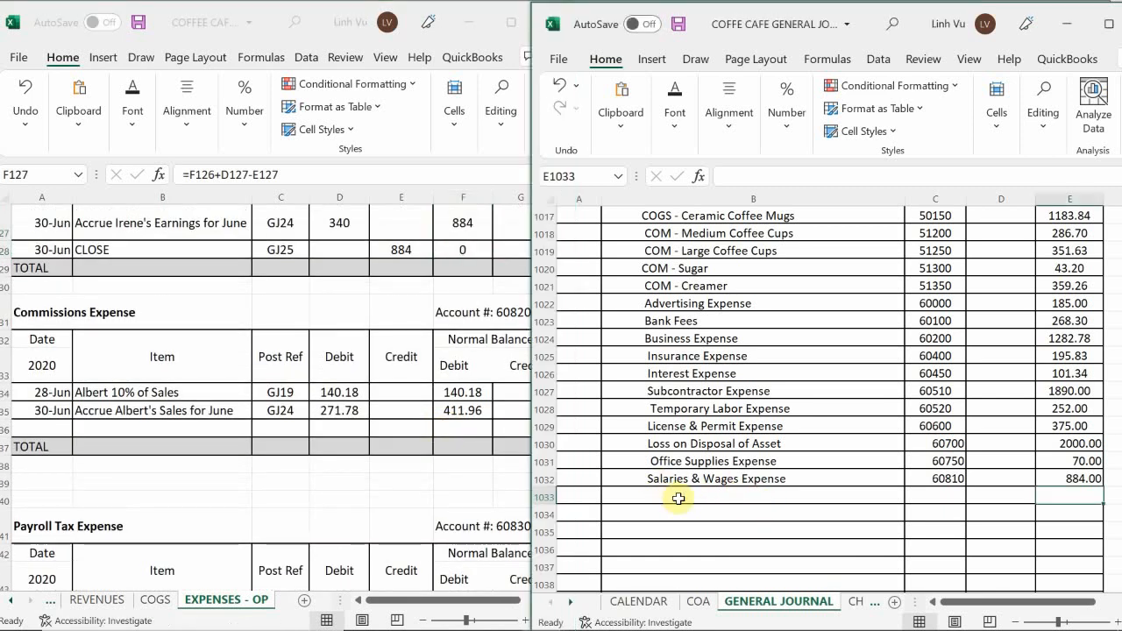
{"action": "left_click", "coordinate": [678, 498]}
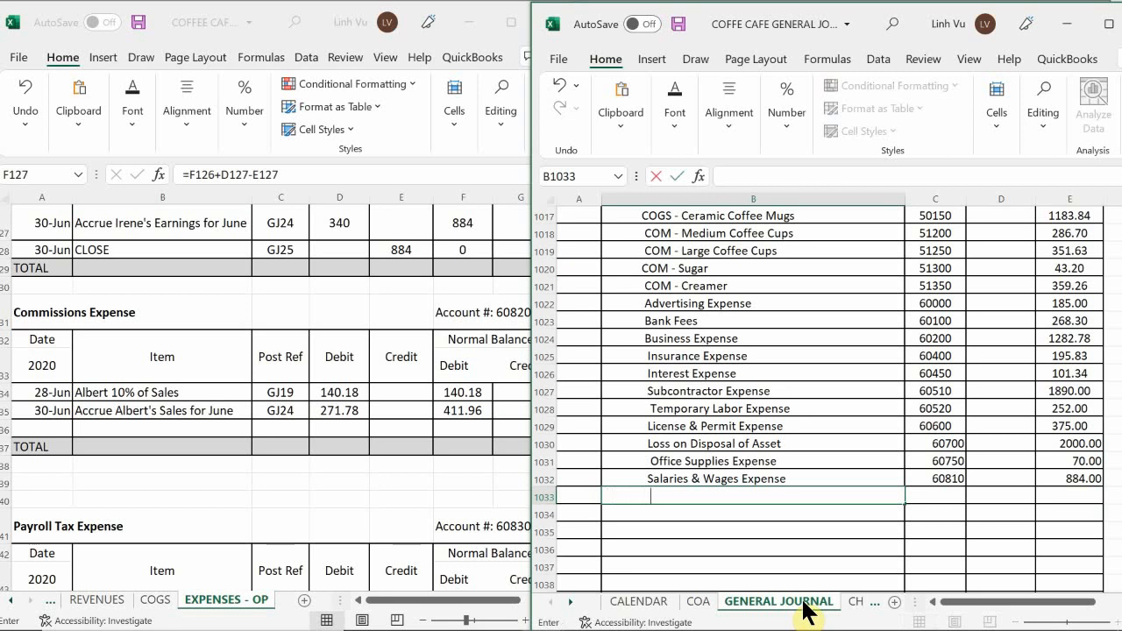
{"action": "type", "text": "Commissions Ex "}
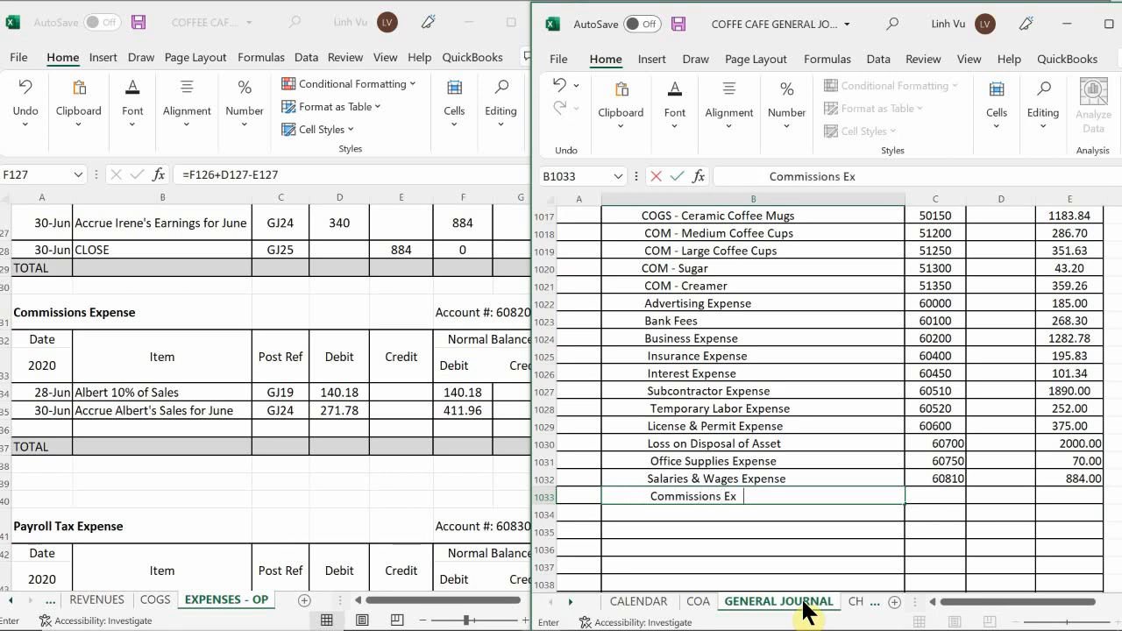
{"action": "type", "text": "pense"}
{"action": "key", "text": "Tab"}
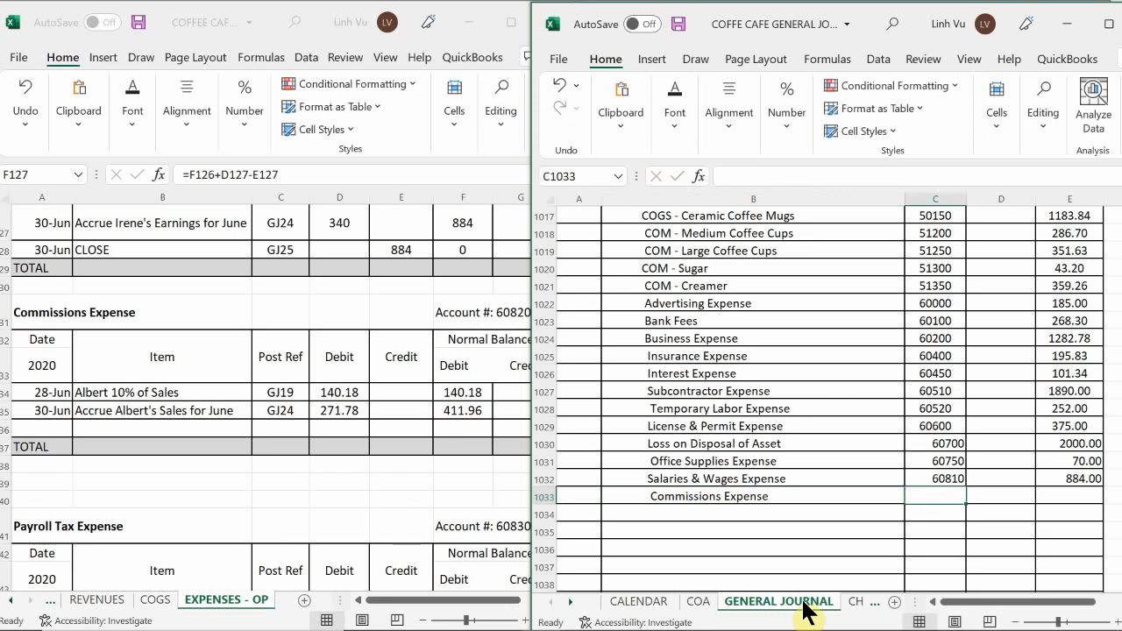
Enter post reference 60820 and a credit of 411.96 on the Commissions Expense line of the general journal.
{"action": "type", "text": "60820"}
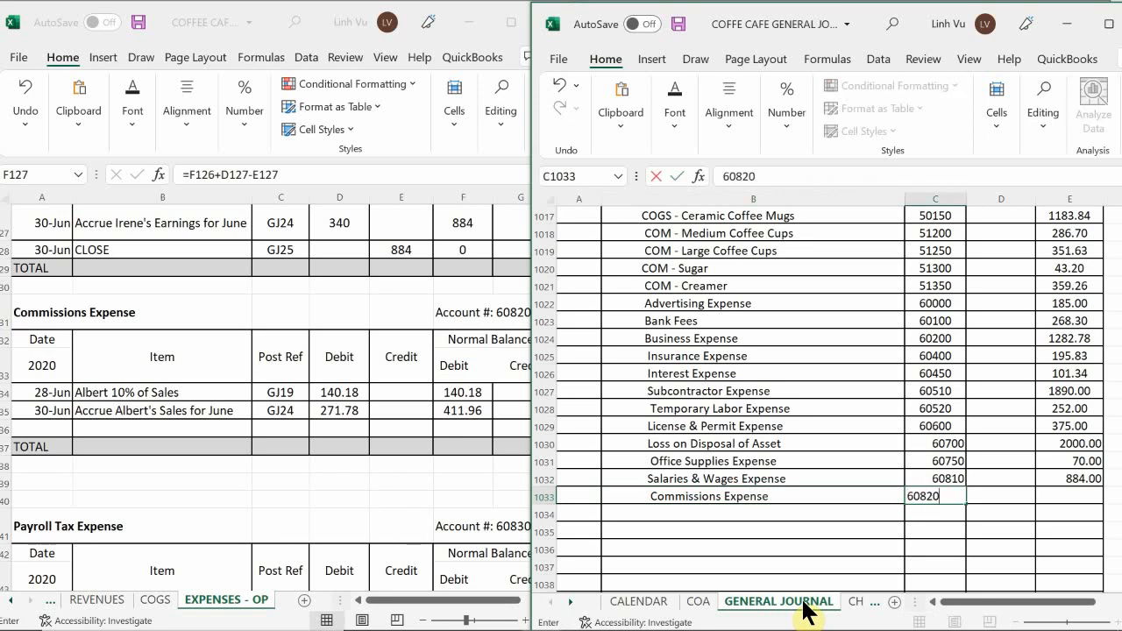
{"action": "key", "text": "Tab"}
{"action": "key", "text": "Tab"}
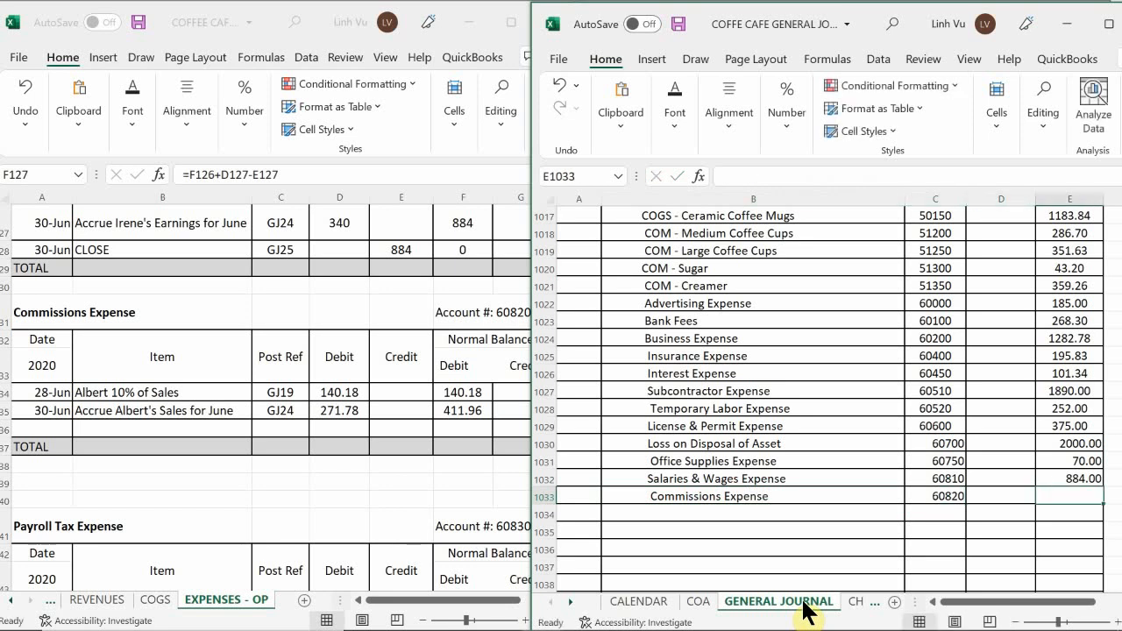
{"action": "type", "text": "4"}
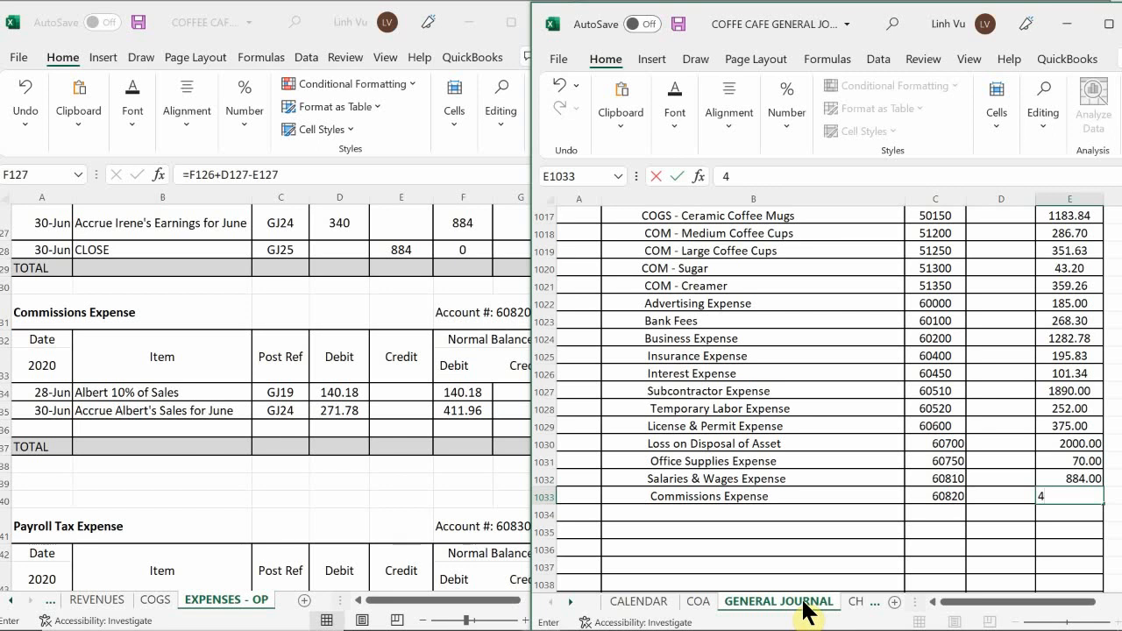
{"action": "type", "text": "11.96"}
{"action": "key", "text": "Return"}
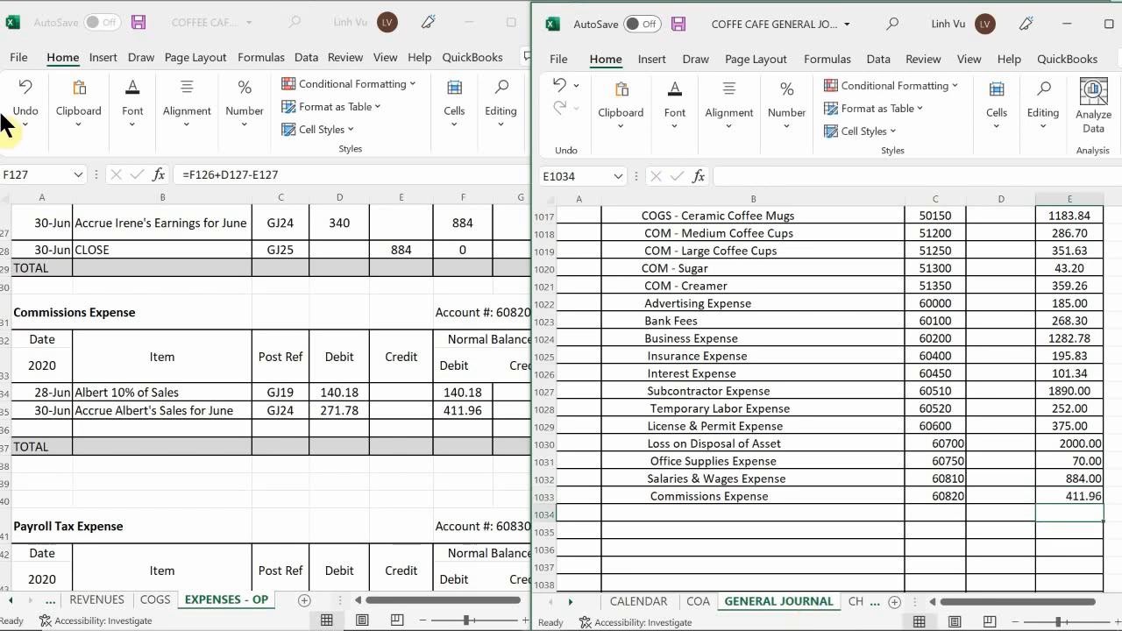
Add a ledger row dated 6/30 with item CLOSE to the Commissions Expense account.
{"action": "left_click", "coordinate": [46, 426]}
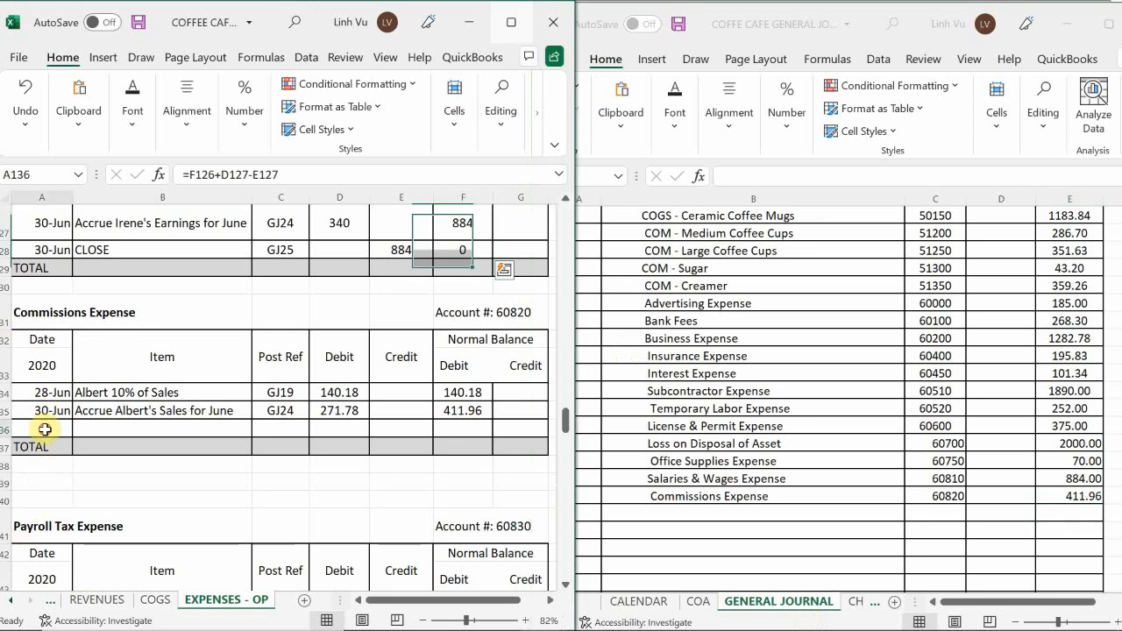
{"action": "type", "text": "6/30"}
{"action": "key", "text": "Return"}
{"action": "key", "text": "Right"}
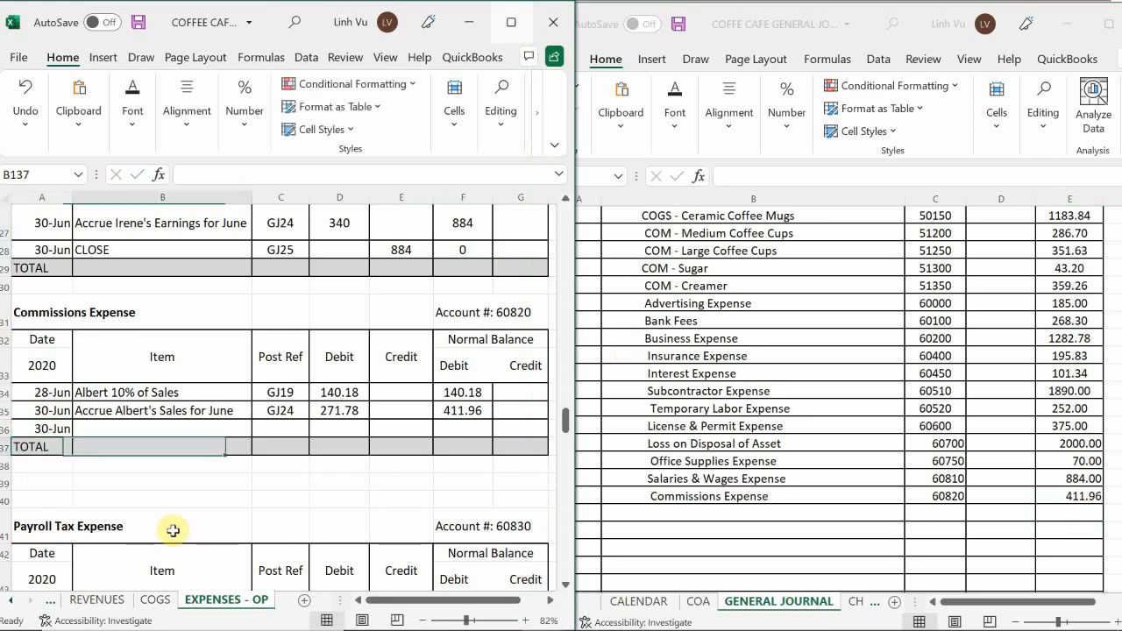
{"action": "key", "text": "Up"}
{"action": "type", "text": "CLOSE"}
{"action": "key", "text": "Tab"}
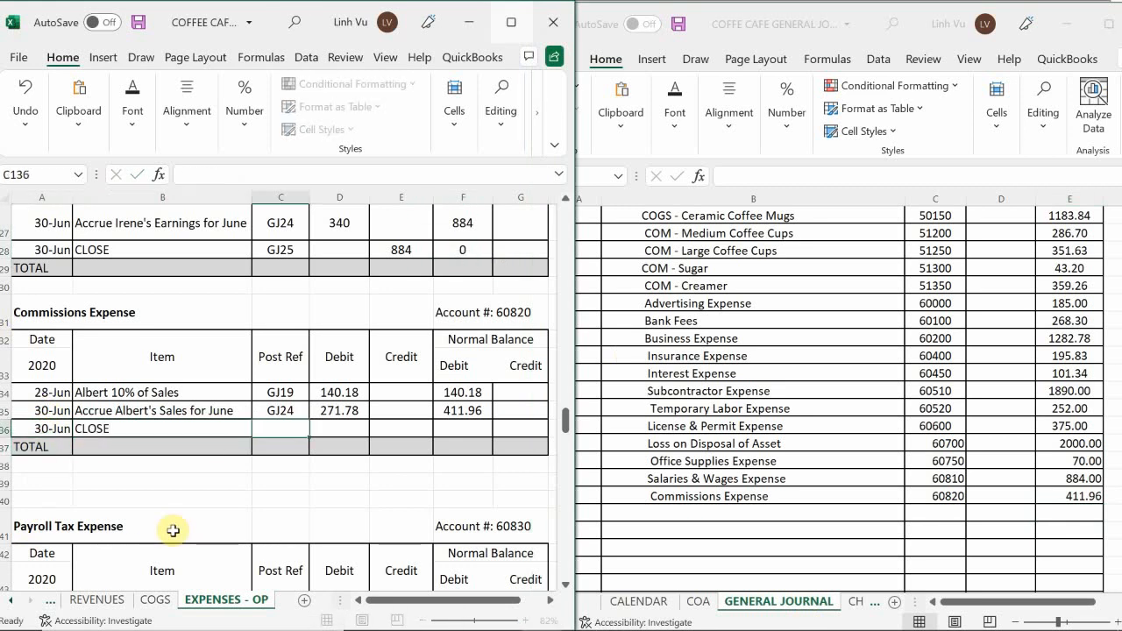
Enter post reference GJ25 and a credit of 411.96 in the Commissions Expense CLOSE row.
{"action": "type", "text": "GJ25"}
{"action": "key", "text": "Tab"}
{"action": "key", "text": "Tab"}
{"action": "type", "text": "411.96"}
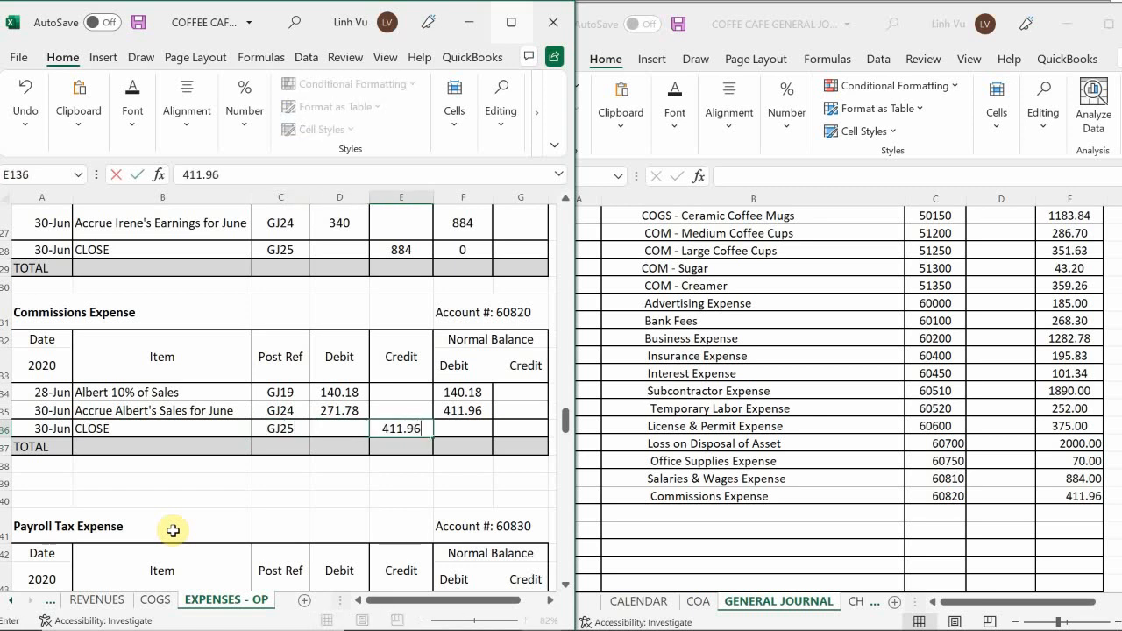
{"action": "key", "text": "Return"}
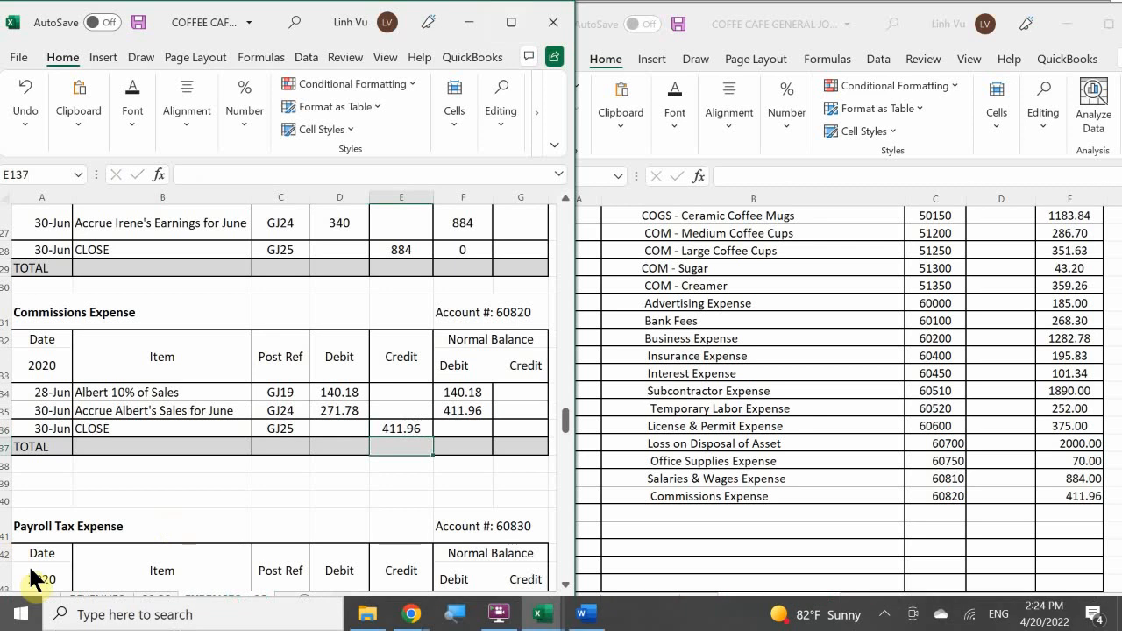
Fill the debit balance formula from the June accrual row down into the Commissions Expense CLOSE row.
{"action": "left_click", "coordinate": [463, 410]}
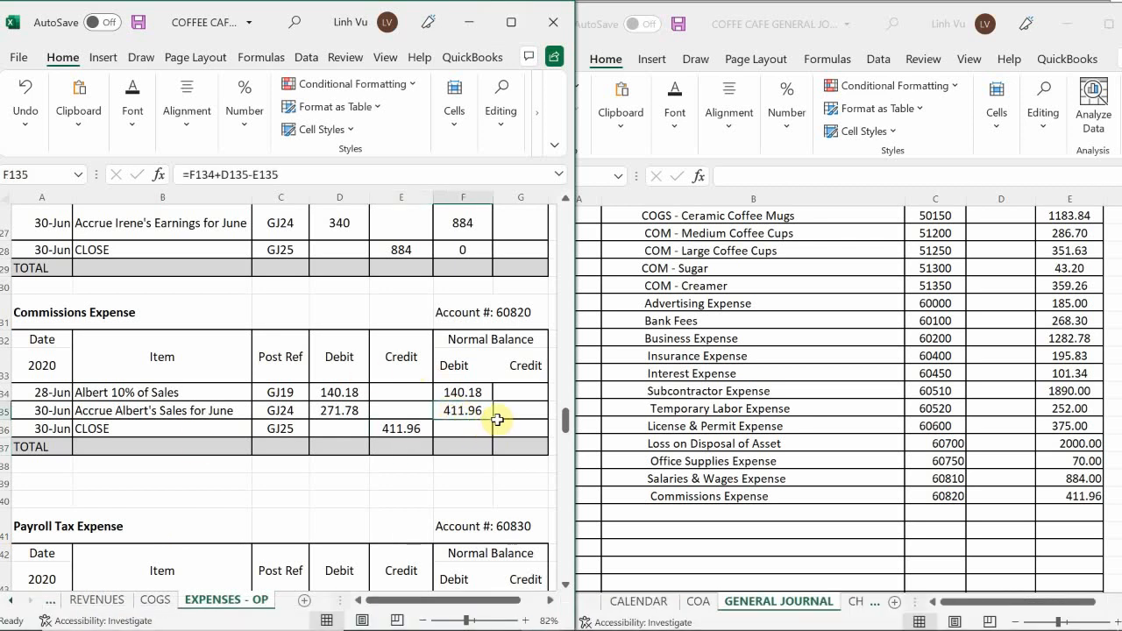
{"action": "left_click_drag", "start_coordinate": [493, 419], "coordinate": [496, 435]}
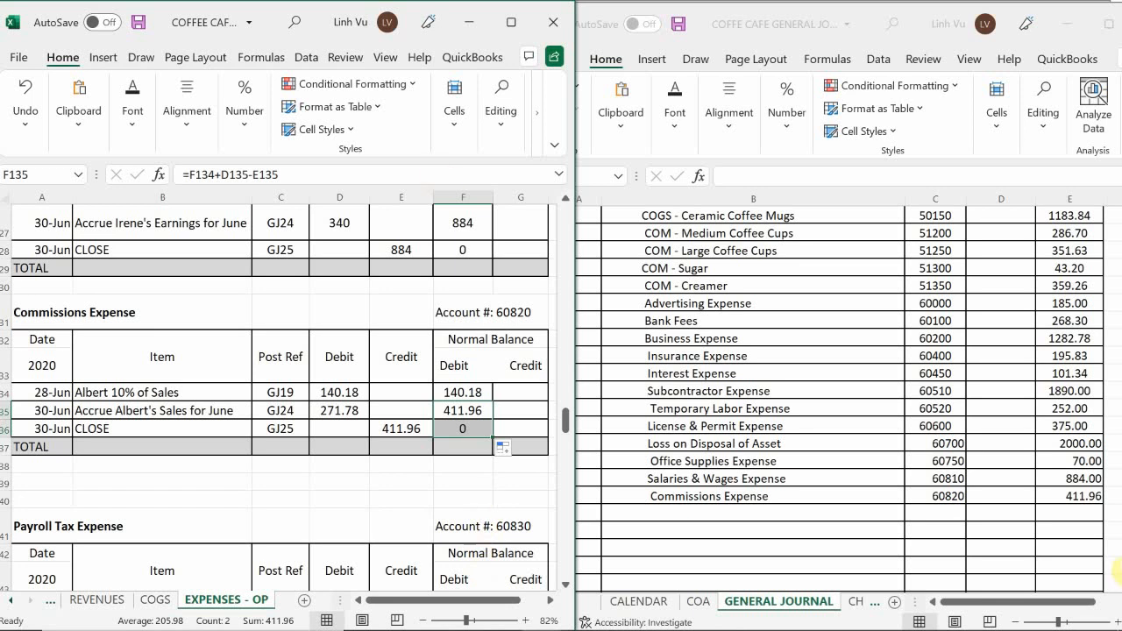
{"action": "left_click", "coordinate": [131, 486]}
Add an indented Payroll Tax Expense line below Commissions Expense in the general journal.
{"action": "scroll", "coordinate": [130, 484], "scroll_direction": "down", "scroll_amount": 3}
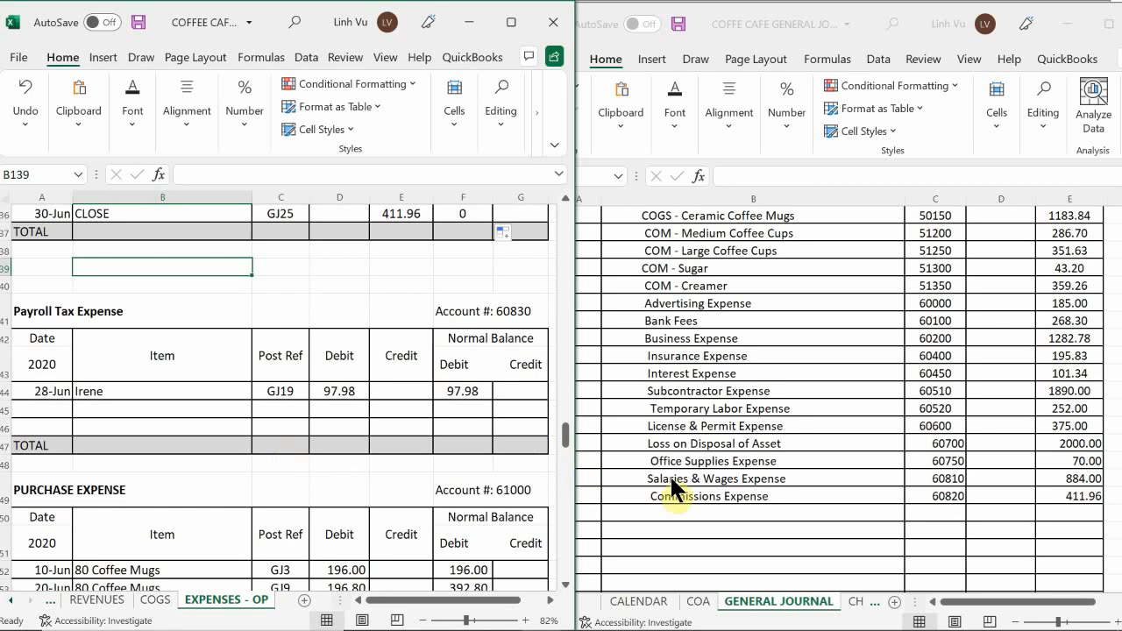
{"action": "left_click", "coordinate": [709, 493]}
{"action": "left_click", "coordinate": [691, 513]}
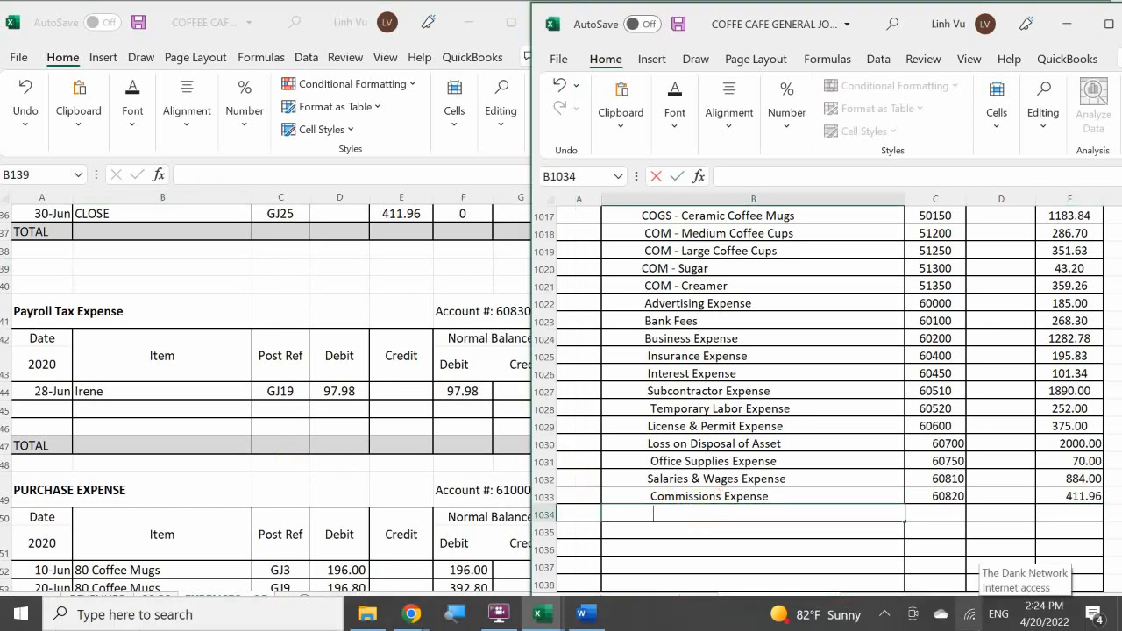
{"action": "type", "text": "Payroll Ta"}
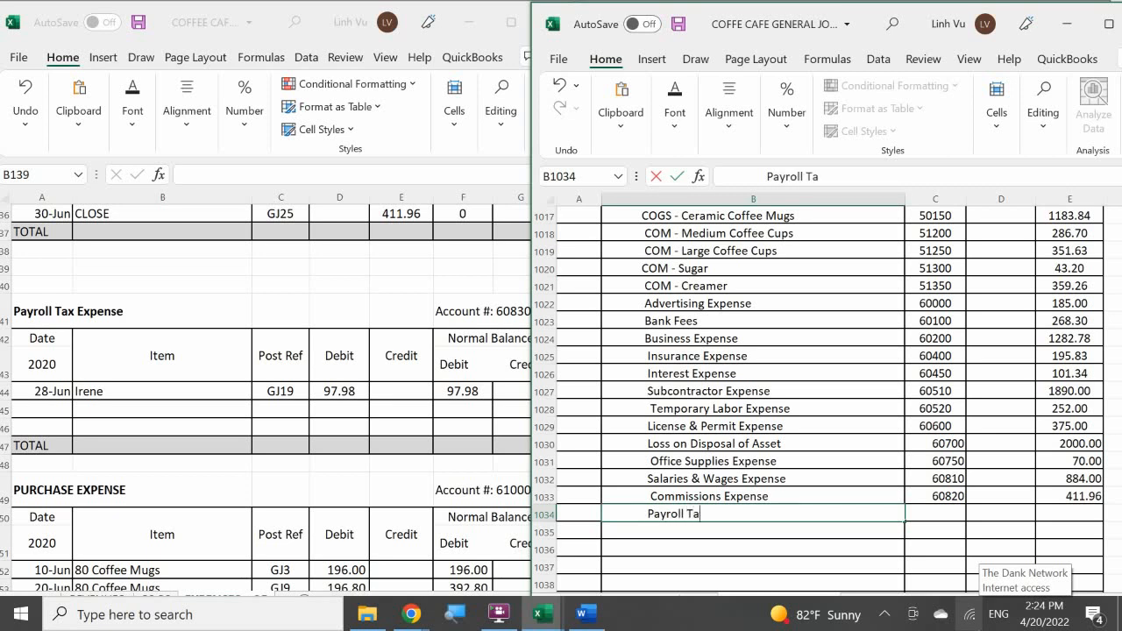
{"action": "type", "text": "x Expen"}
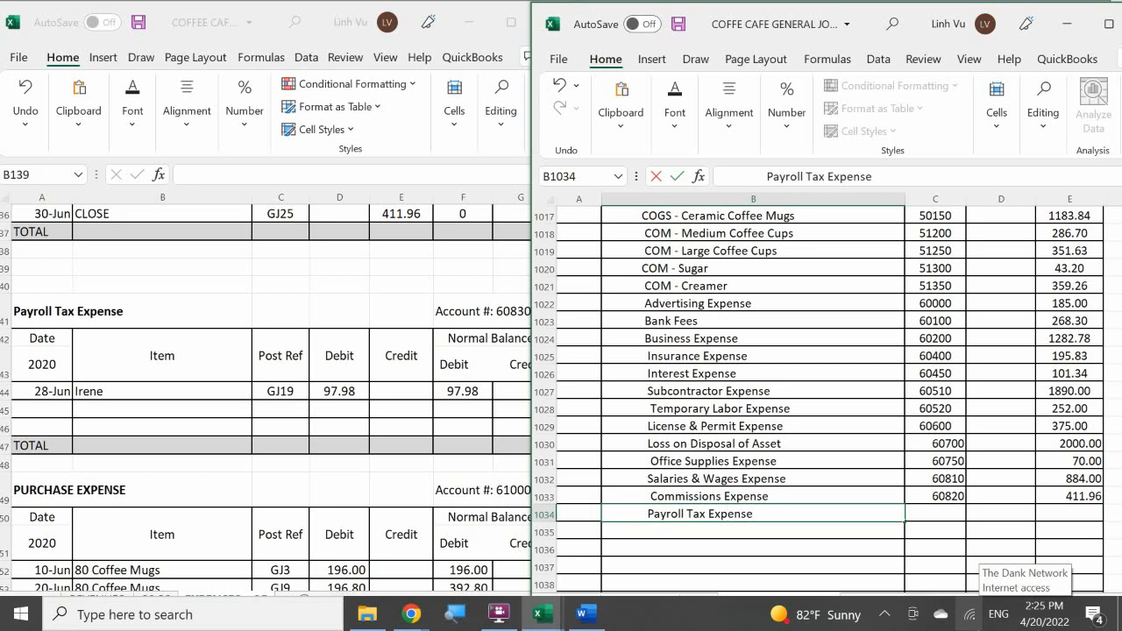
{"action": "type", "text": "se"}
Enter post reference 60830 and a credit of 97.98 on the Payroll Tax Expense line of the general journal.
{"action": "key", "text": "Tab"}
{"action": "type", "text": "60830"}
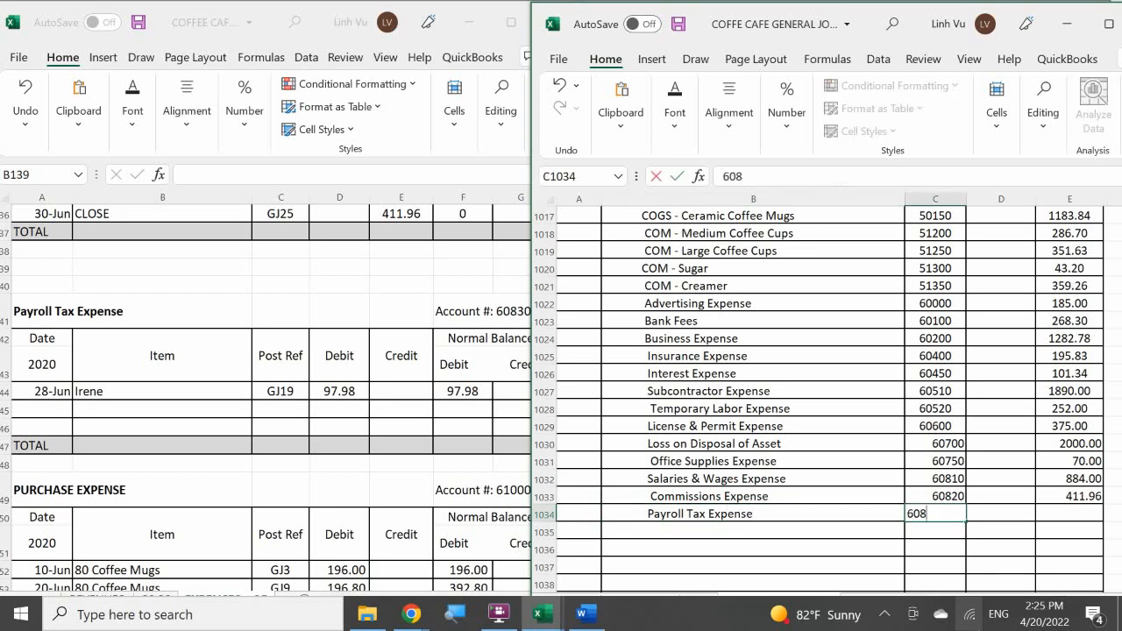
{"action": "key", "text": "Tab"}
{"action": "key", "text": "Tab"}
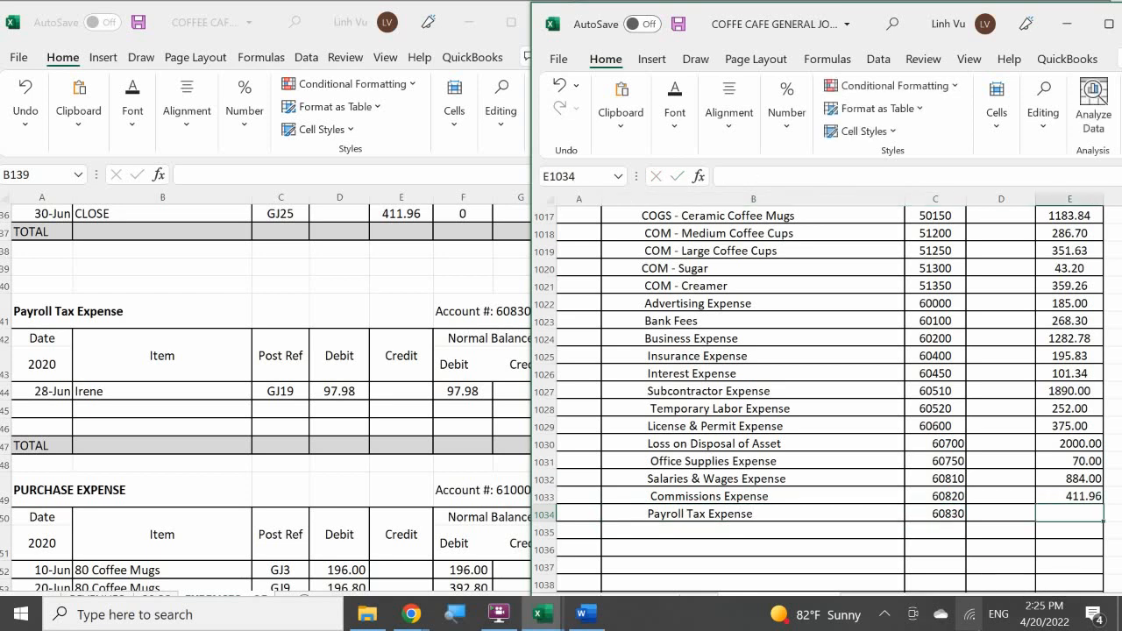
{"action": "type", "text": "97.98"}
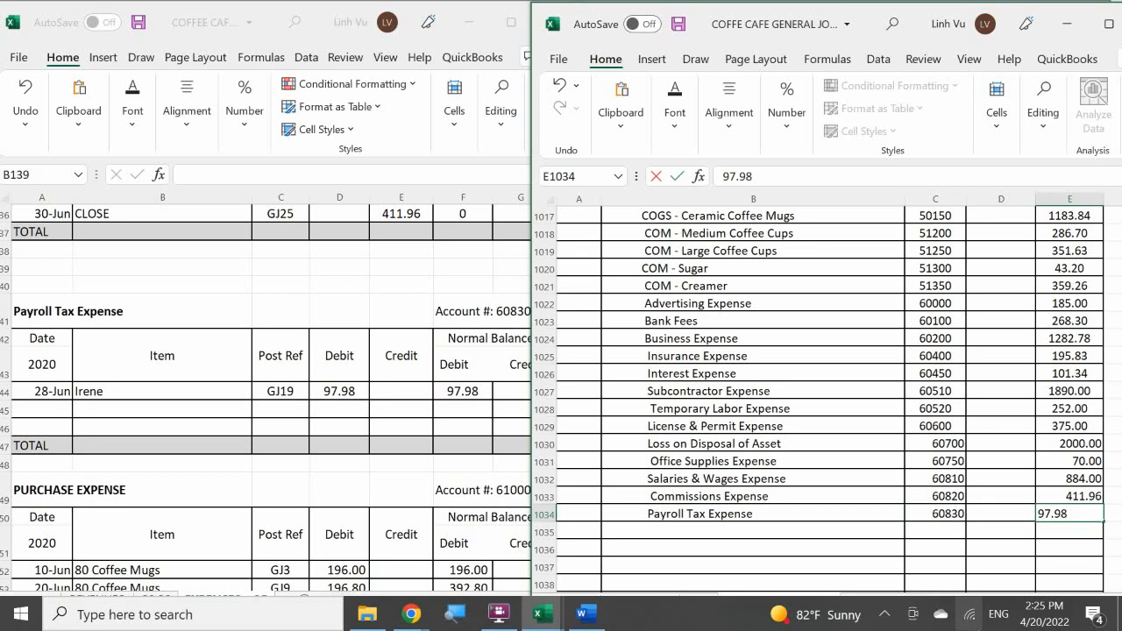
{"action": "key", "text": "Return"}
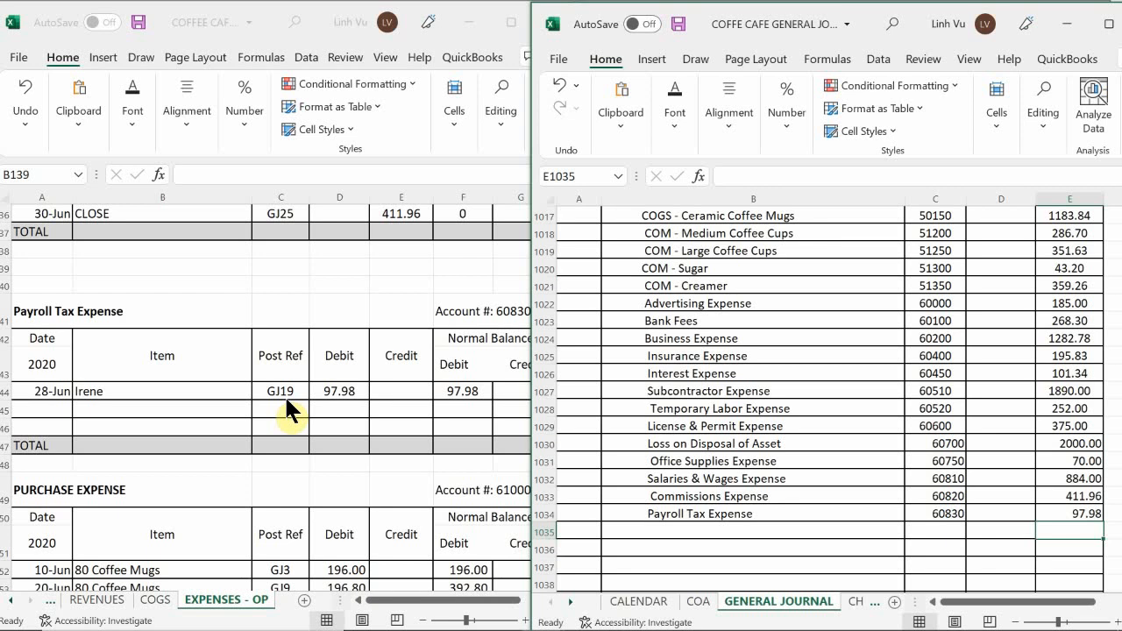
Add a ledger row dated 6/30 with item CLOSE to the Payroll Tax Expense account.
{"action": "left_click", "coordinate": [35, 409]}
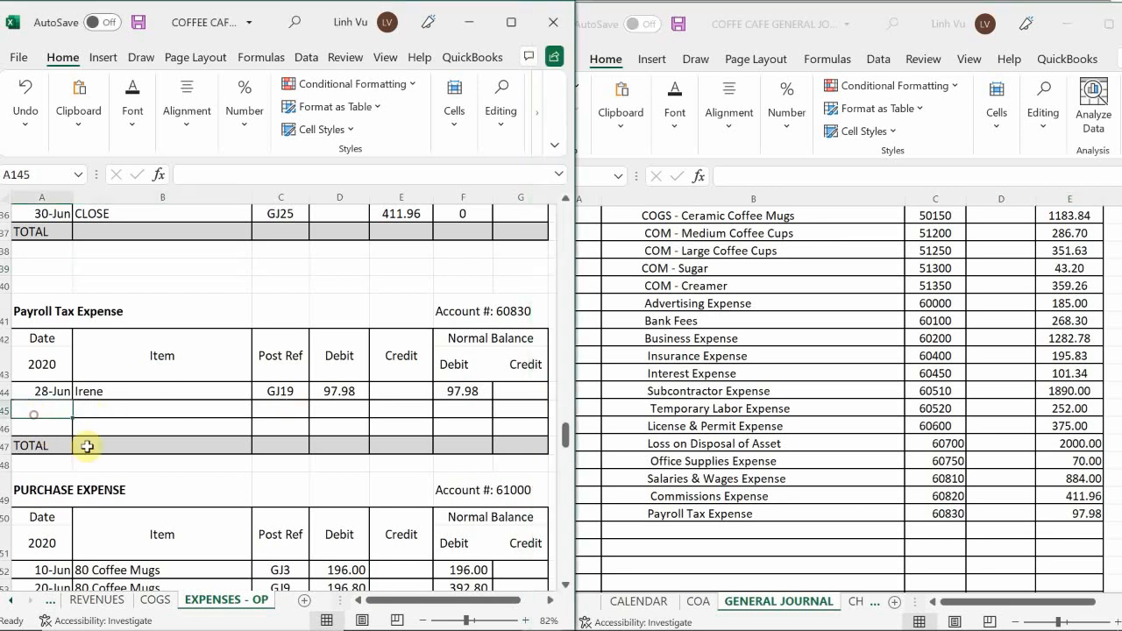
{"action": "type", "text": "6/30"}
{"action": "key", "text": "Return"}
{"action": "key", "text": "Right"}
{"action": "key", "text": "Up"}
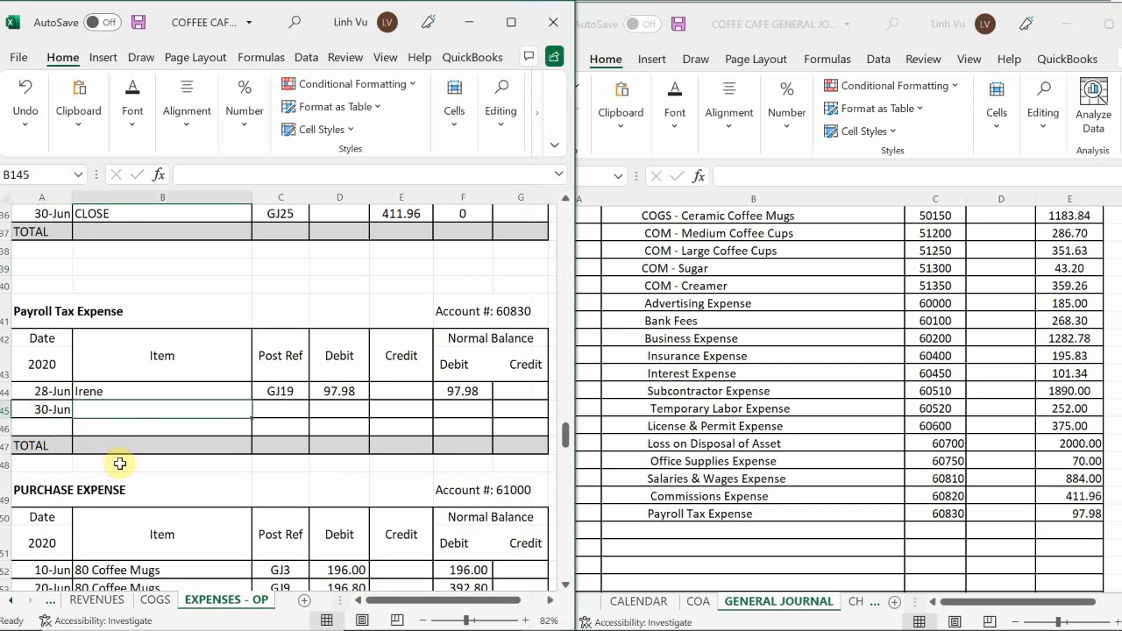
{"action": "type", "text": "CLOSE"}
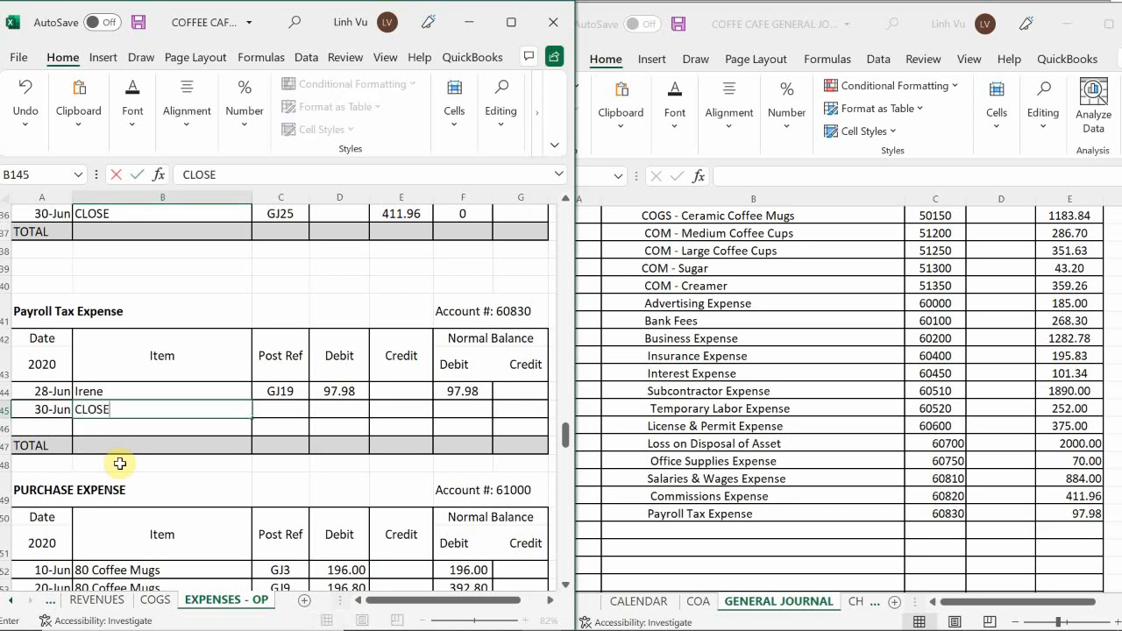
Enter post reference GJ25 and a credit of 97.98 in the Payroll Tax Expense CLOSE row.
{"action": "key", "text": "Tab"}
{"action": "type", "text": "GJ25"}
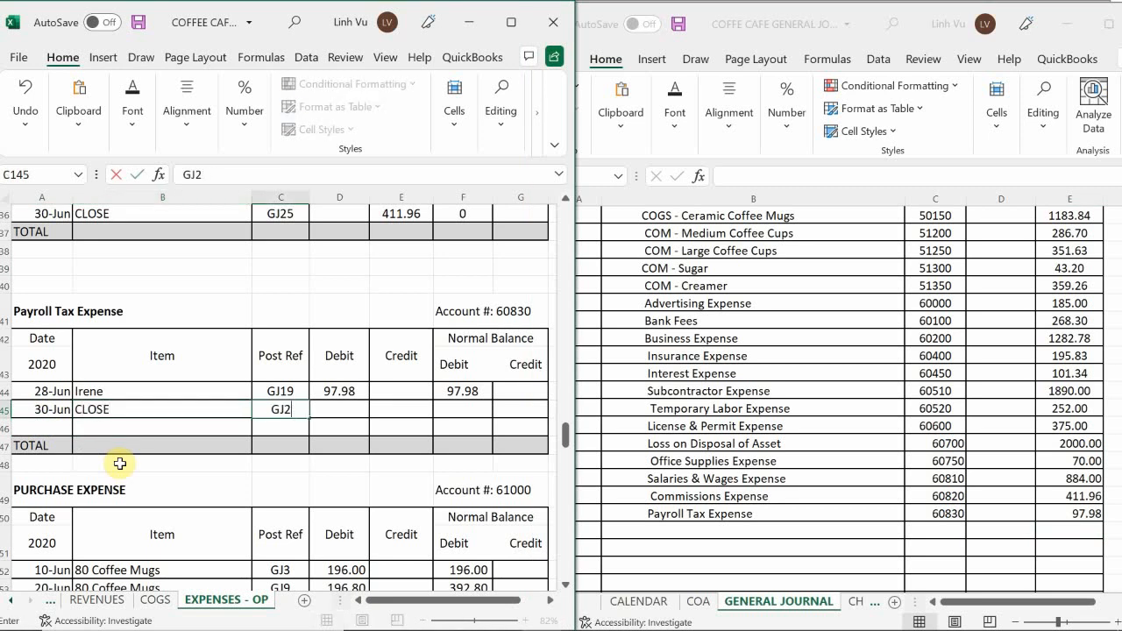
{"action": "key", "text": "Tab"}
{"action": "key", "text": "Tab"}
{"action": "type", "text": "97.98"}
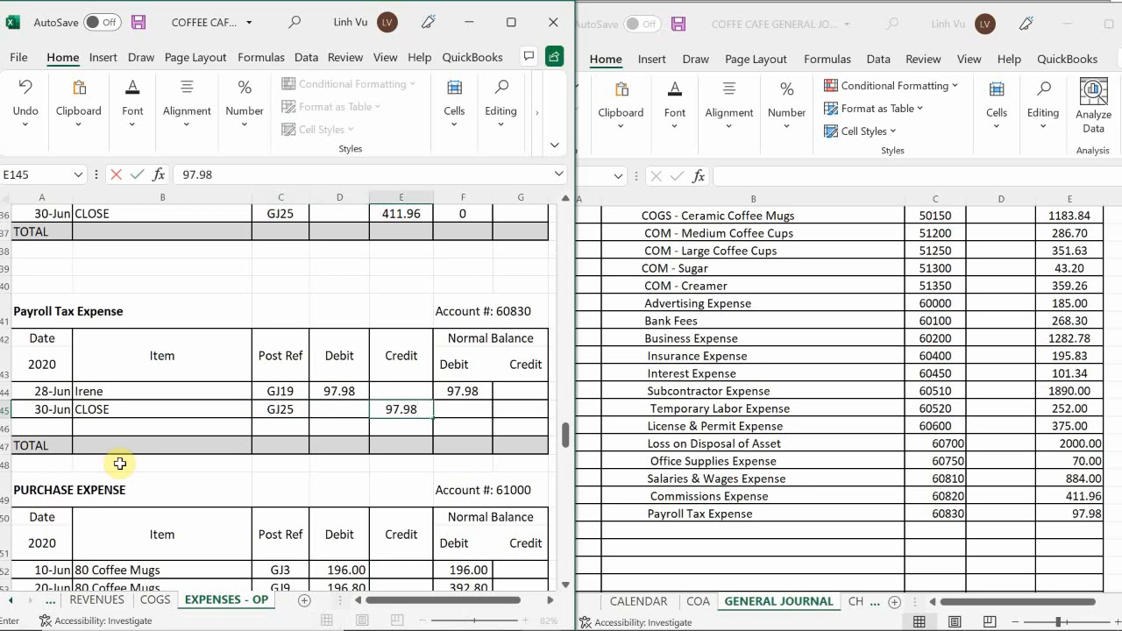
{"action": "key", "text": "Return"}
Calculate the debit balance of the Payroll Tax Expense CLOSE row with the formula =F144+D145-E145.
{"action": "key", "text": "Up"}
{"action": "key", "text": "Right"}
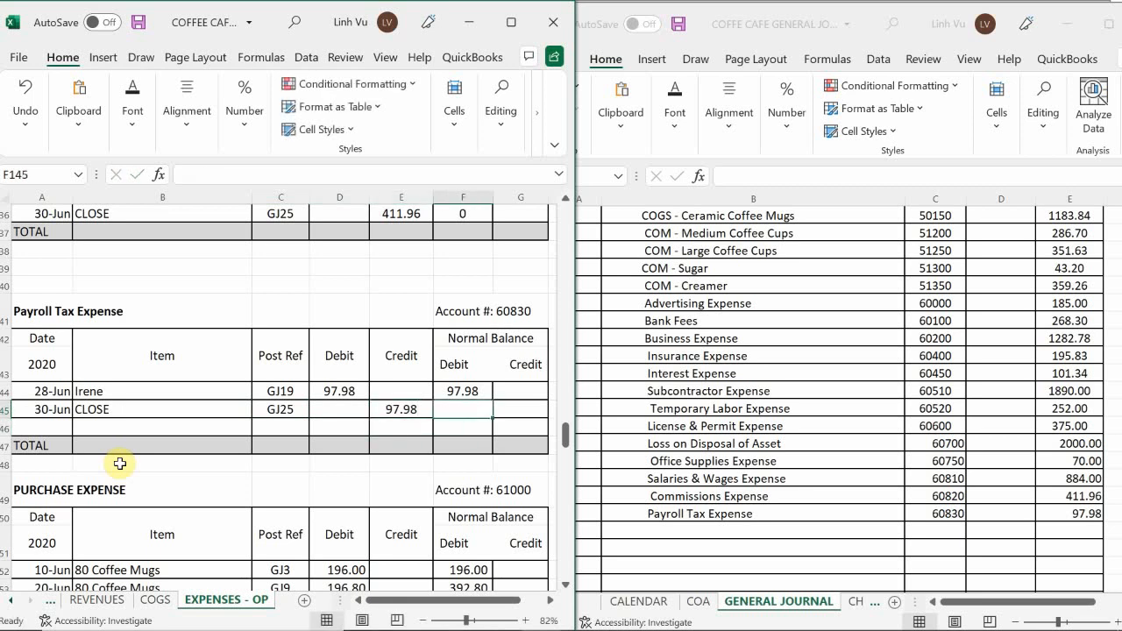
{"action": "type", "text": "=F144+"}
{"action": "key", "text": "Left"}
{"action": "key", "text": "Left"}
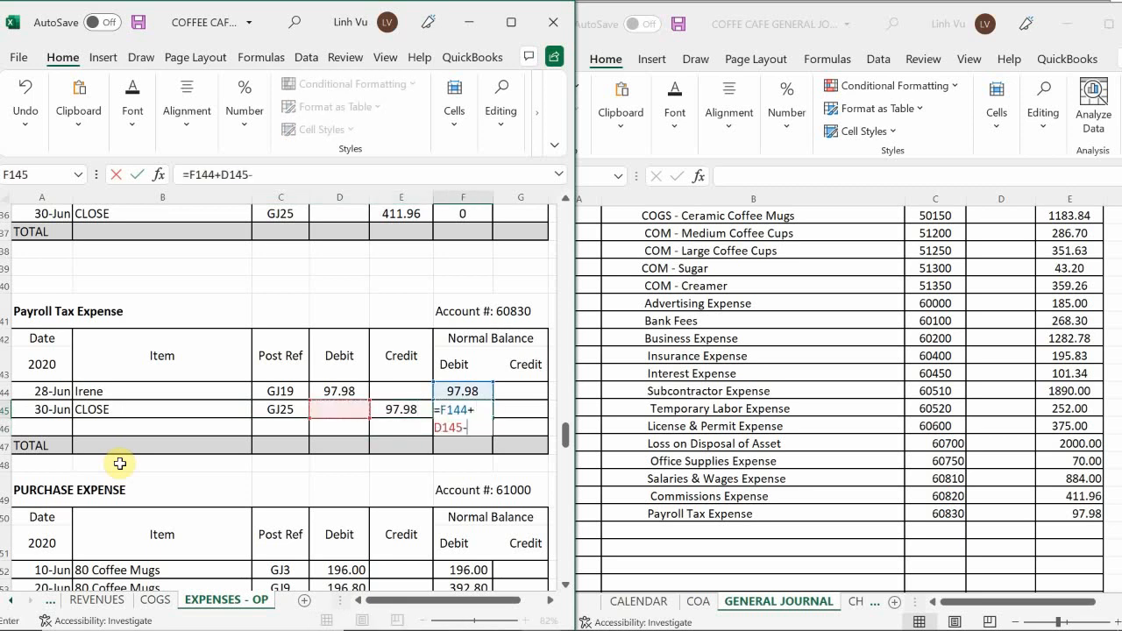
{"action": "type", "text": "-"}
{"action": "key", "text": "Left"}
{"action": "key", "text": "Return"}
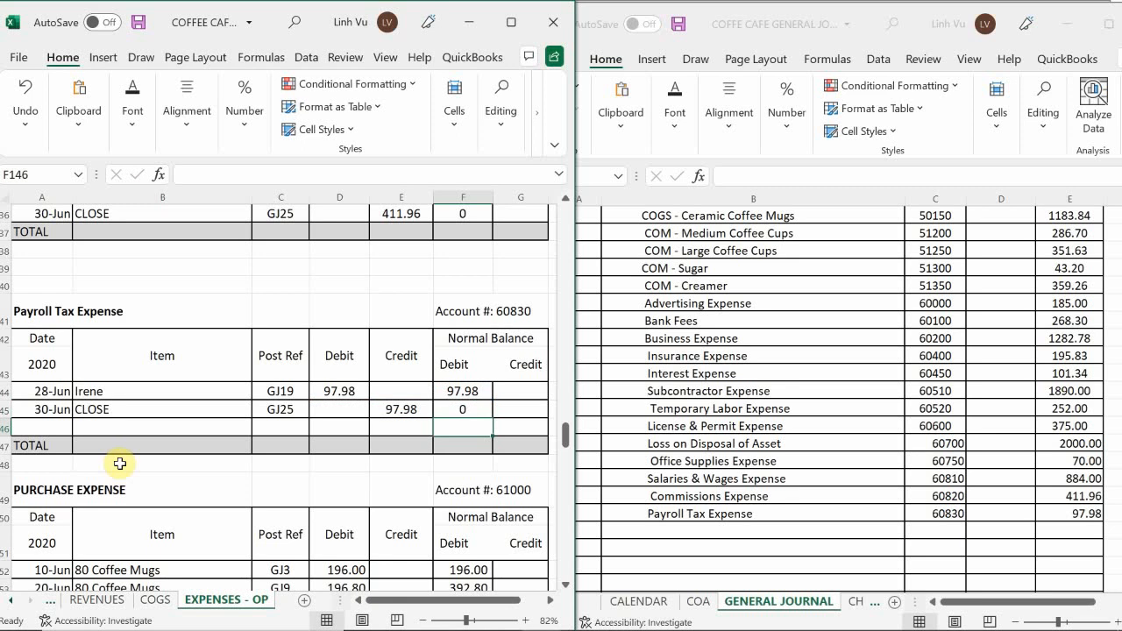
Review the ledger accounts below Payroll Tax Expense for the next expense account with an open balance.
{"action": "left_click", "coordinate": [187, 456]}
{"action": "scroll", "coordinate": [188, 453], "scroll_direction": "down", "scroll_amount": 1}
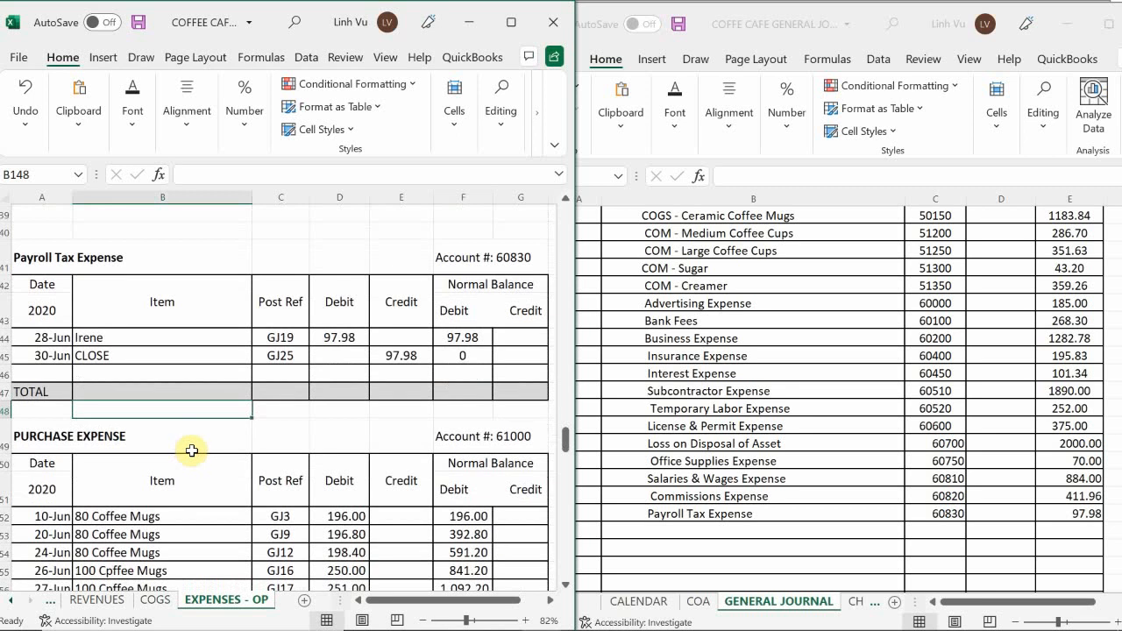
{"action": "scroll", "coordinate": [191, 450], "scroll_direction": "down", "scroll_amount": 3}
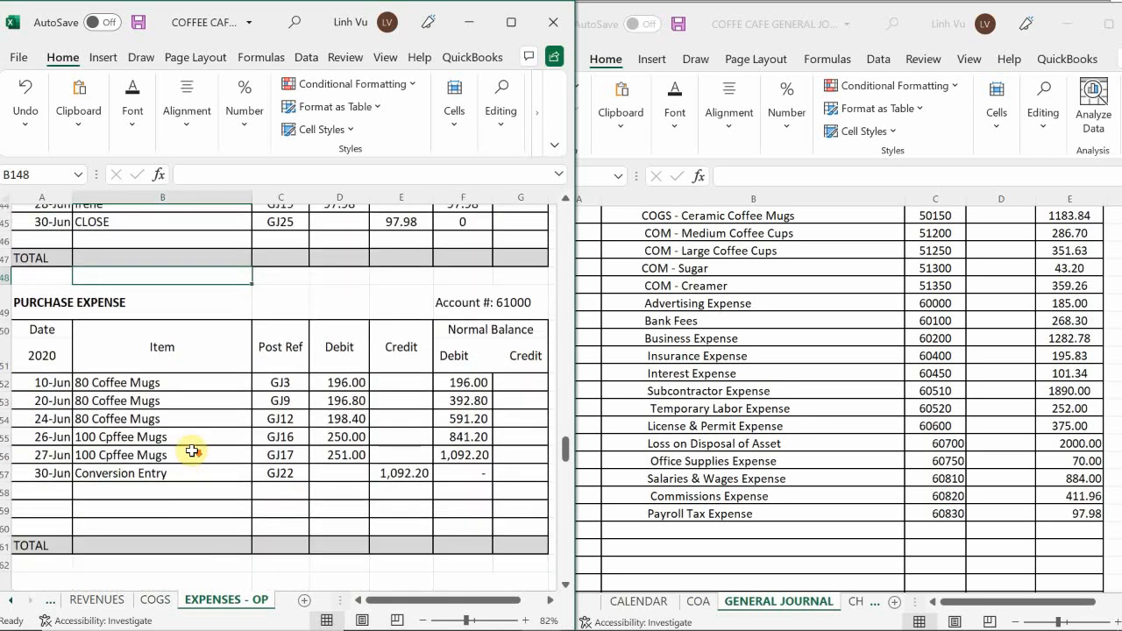
{"action": "scroll", "coordinate": [191, 450], "scroll_direction": "down", "scroll_amount": 3}
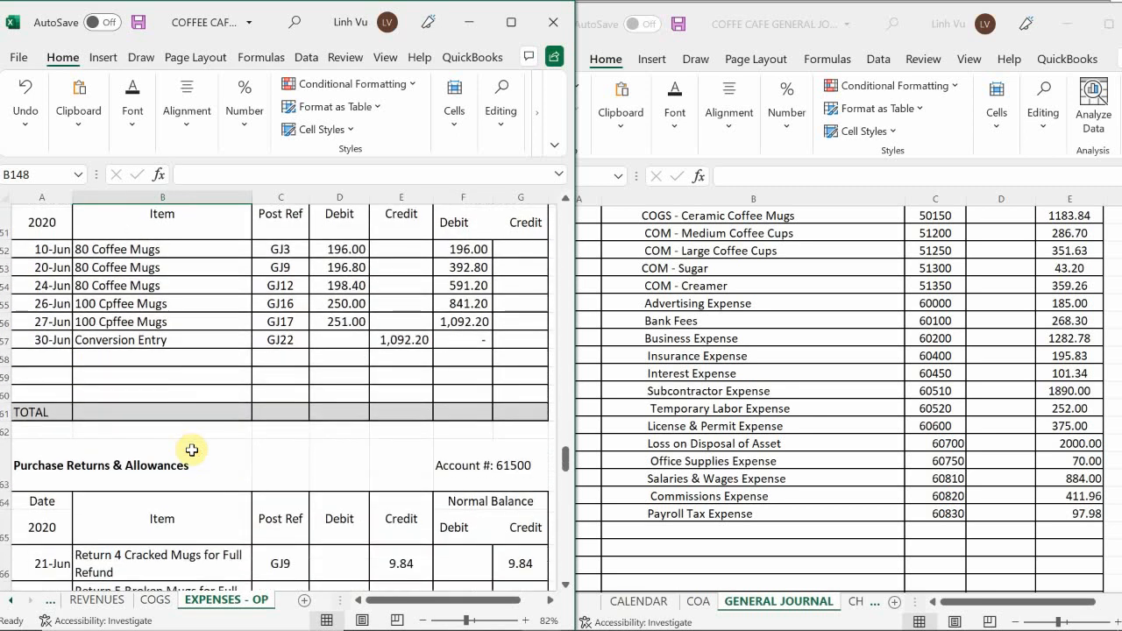
{"action": "scroll", "coordinate": [192, 450], "scroll_direction": "down", "scroll_amount": 1}
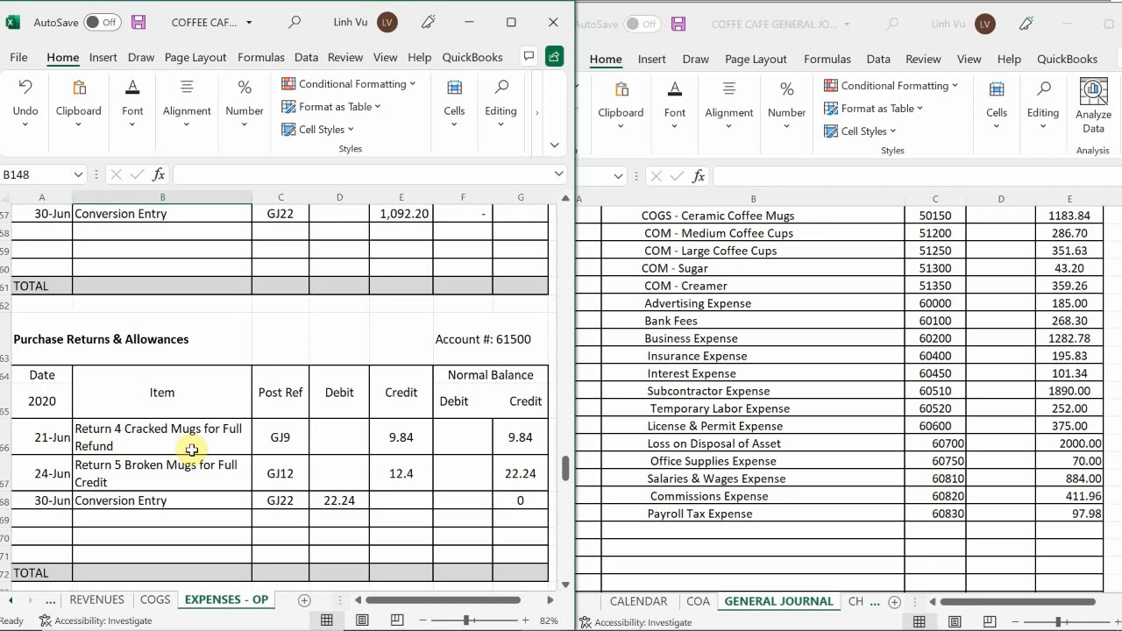
{"action": "scroll", "coordinate": [191, 449], "scroll_direction": "down", "scroll_amount": 1}
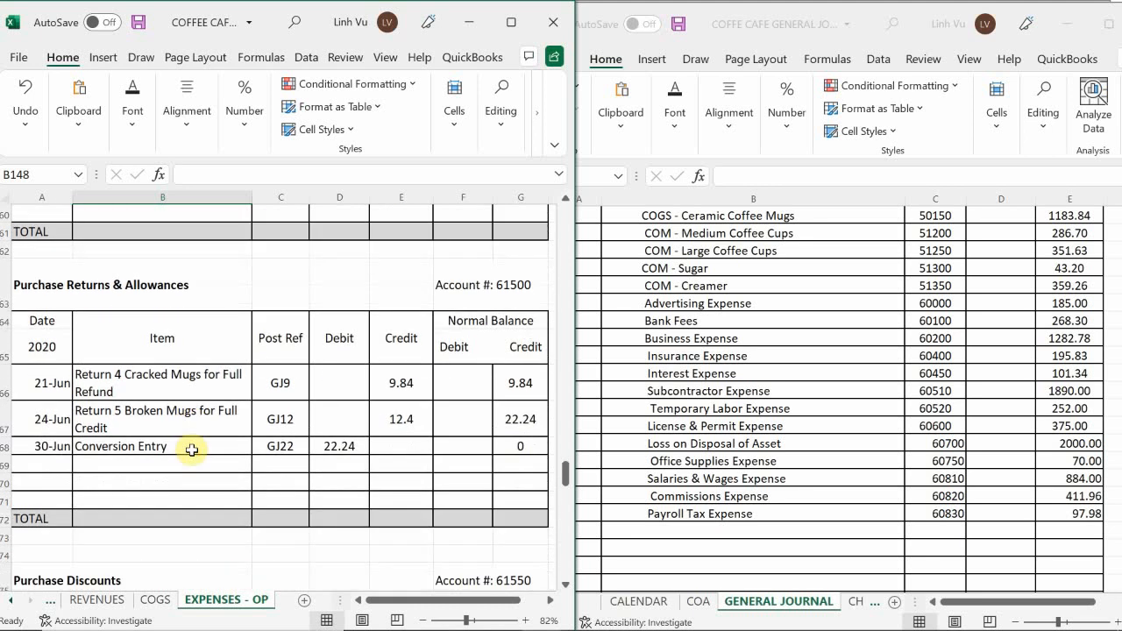
{"action": "scroll", "coordinate": [191, 450], "scroll_direction": "down", "scroll_amount": 4}
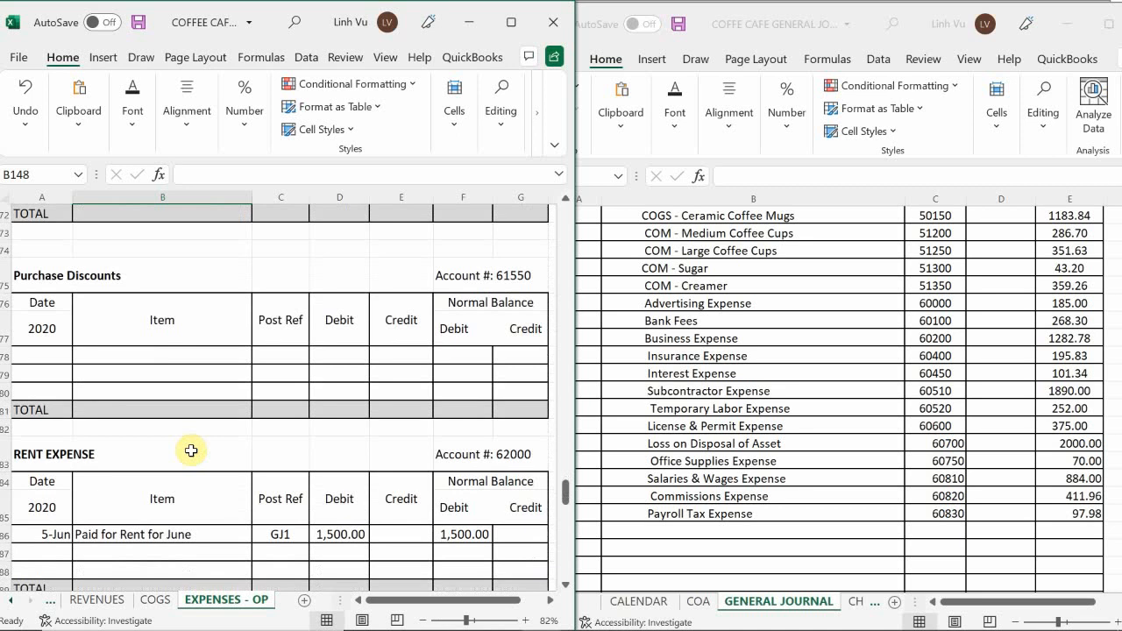
{"action": "scroll", "coordinate": [191, 450], "scroll_direction": "down", "scroll_amount": 2}
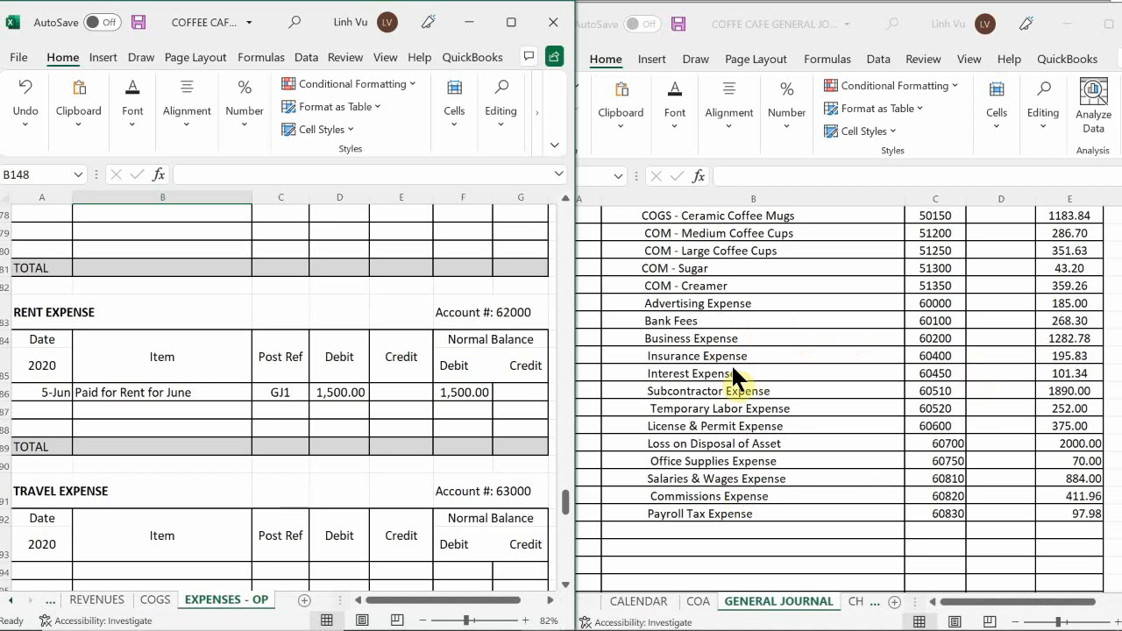
Add an indented Rent Expense line below Payroll Tax Expense in the general journal.
{"action": "left_click", "coordinate": [689, 359]}
{"action": "scroll", "coordinate": [613, 371], "scroll_direction": "down", "scroll_amount": 2}
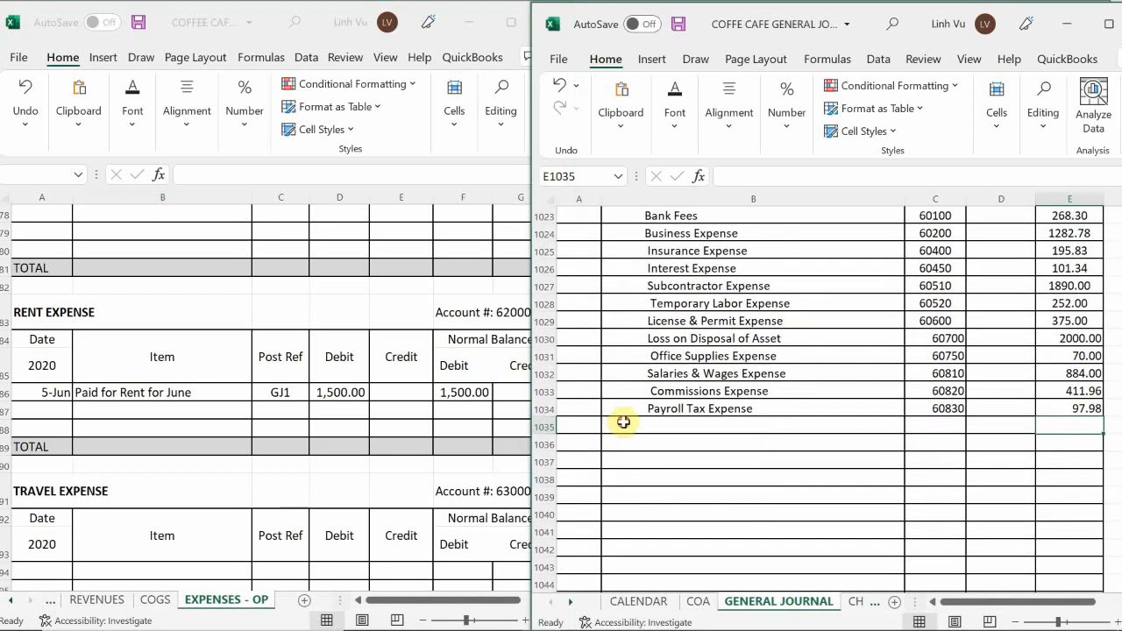
{"action": "left_click", "coordinate": [621, 425]}
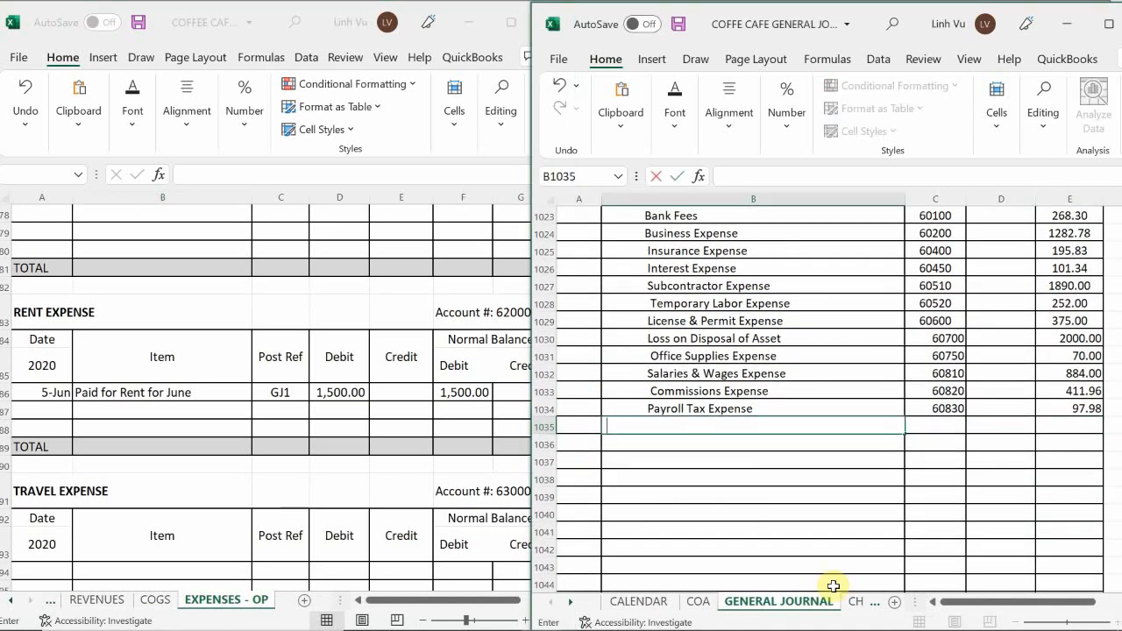
{"action": "type", "text": "Rent Expens"}
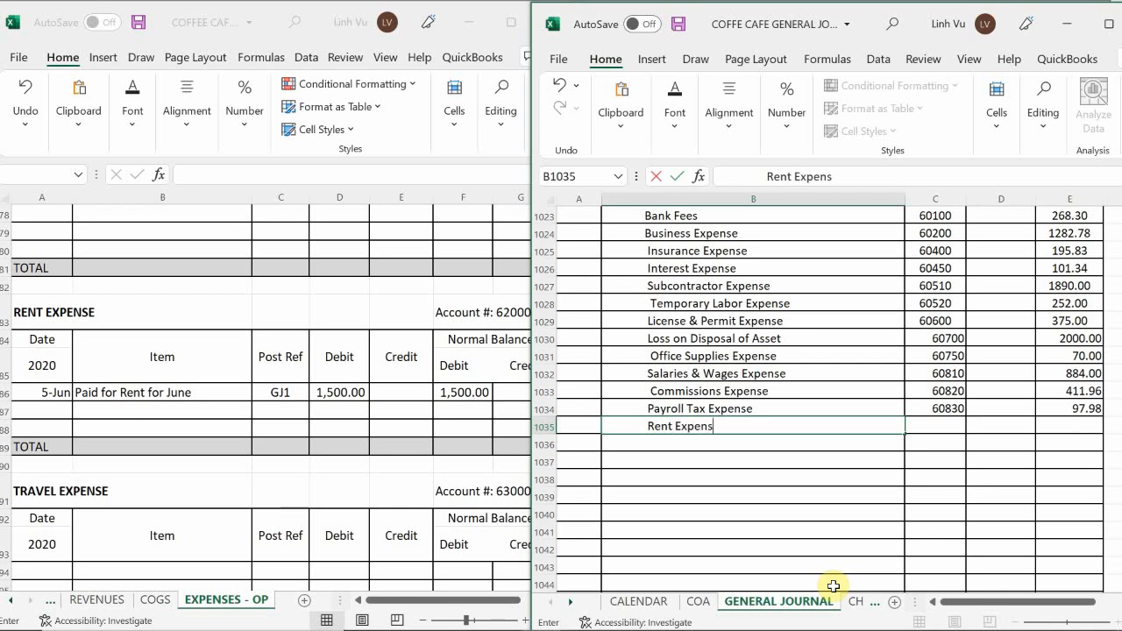
{"action": "type", "text": "e"}
{"action": "key", "text": "Tab"}
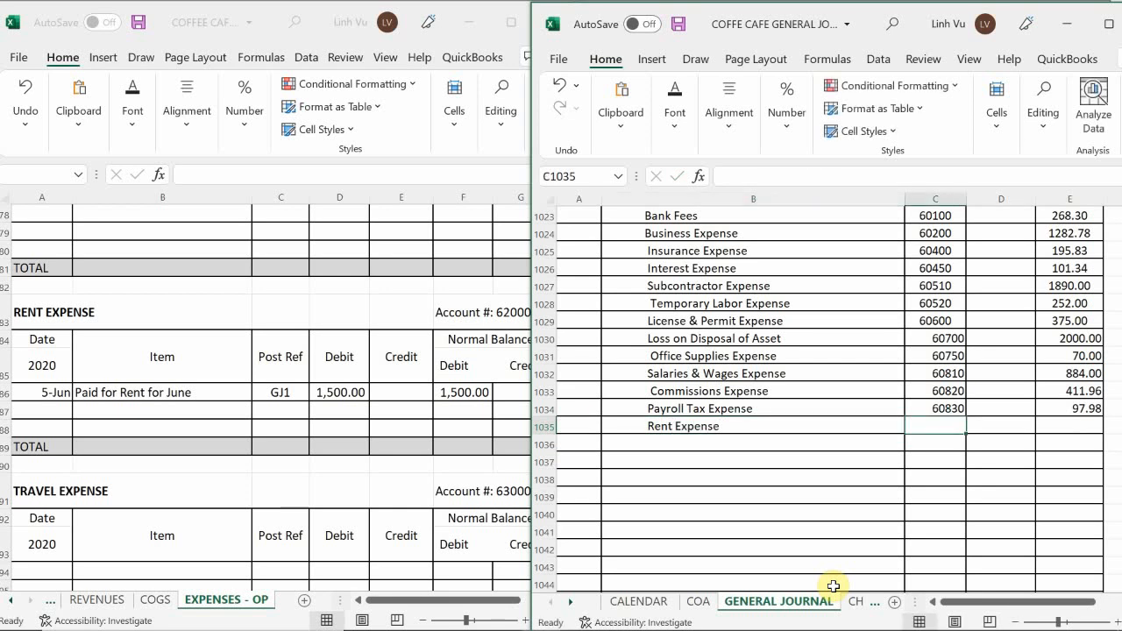
Enter post reference 62000 and a credit of 1500 on the Rent Expense line of the general journal.
{"action": "type", "text": "62000"}
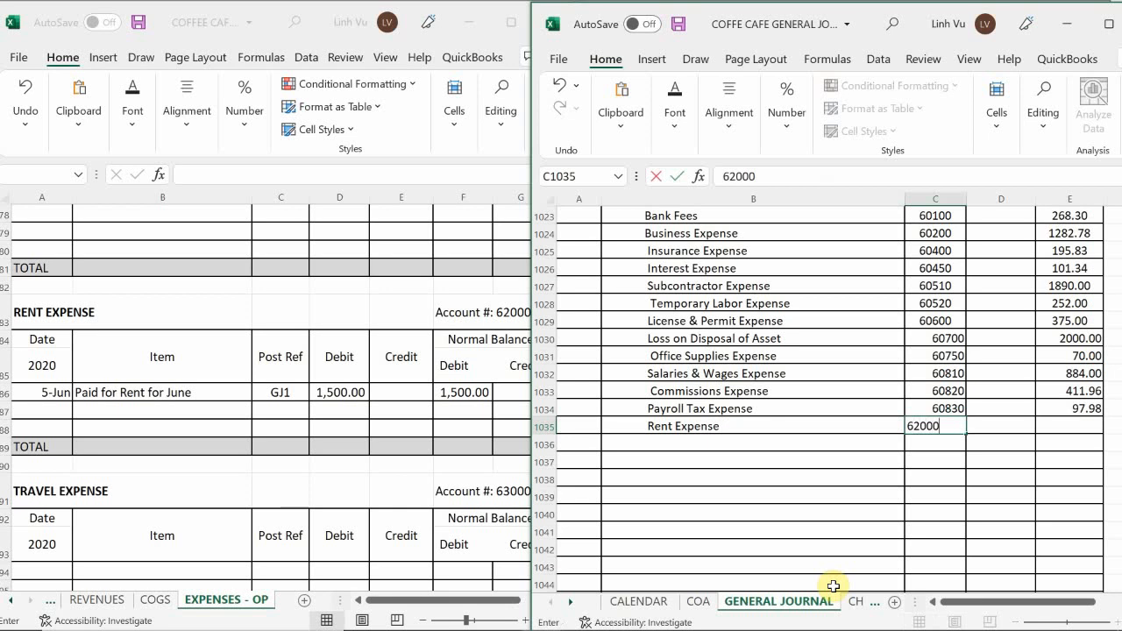
{"action": "key", "text": "Return"}
{"action": "key", "text": "Up"}
{"action": "key", "text": "Right"}
{"action": "key", "text": "Right"}
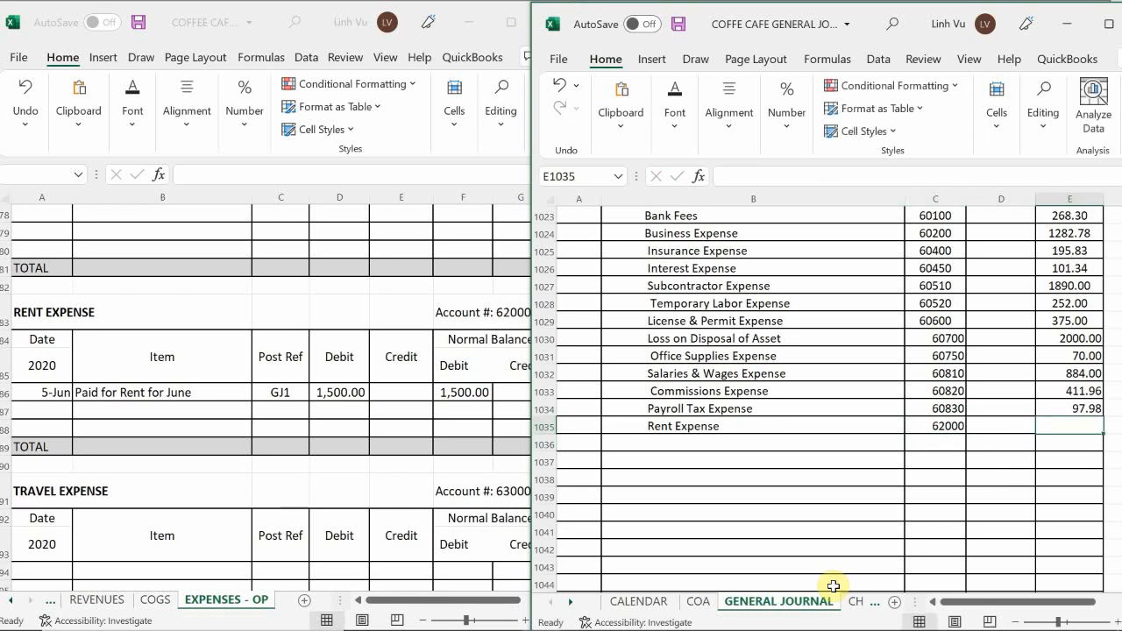
{"action": "type", "text": "1500"}
{"action": "key", "text": "Return"}
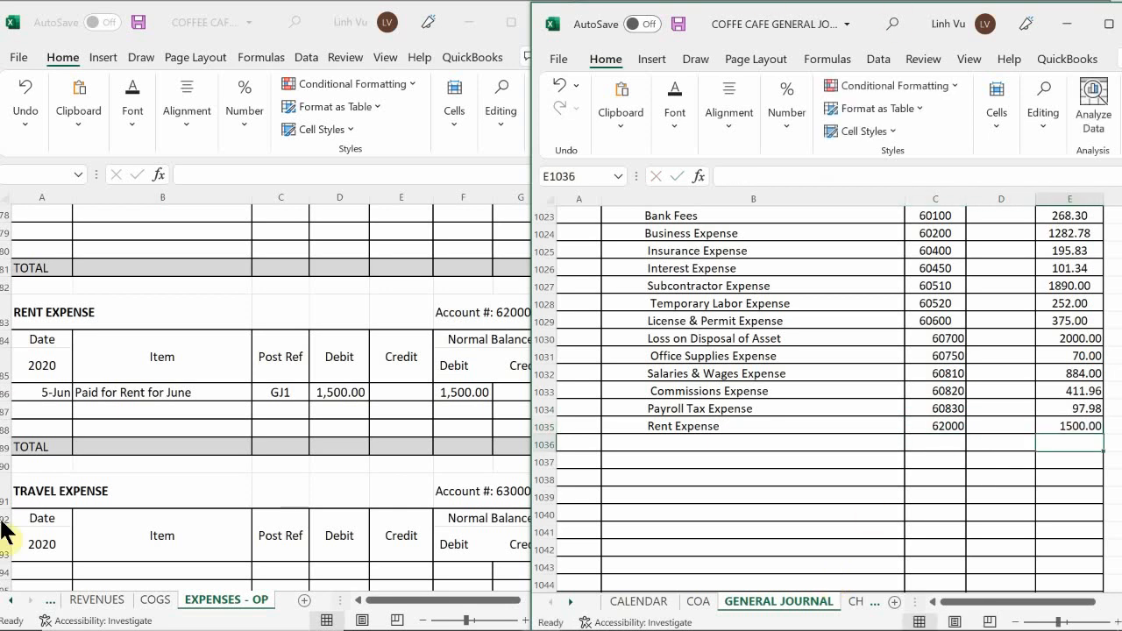
Add a ledger row dated 6/30 with item CLOSE to the Rent Expense account.
{"action": "left_click", "coordinate": [37, 410]}
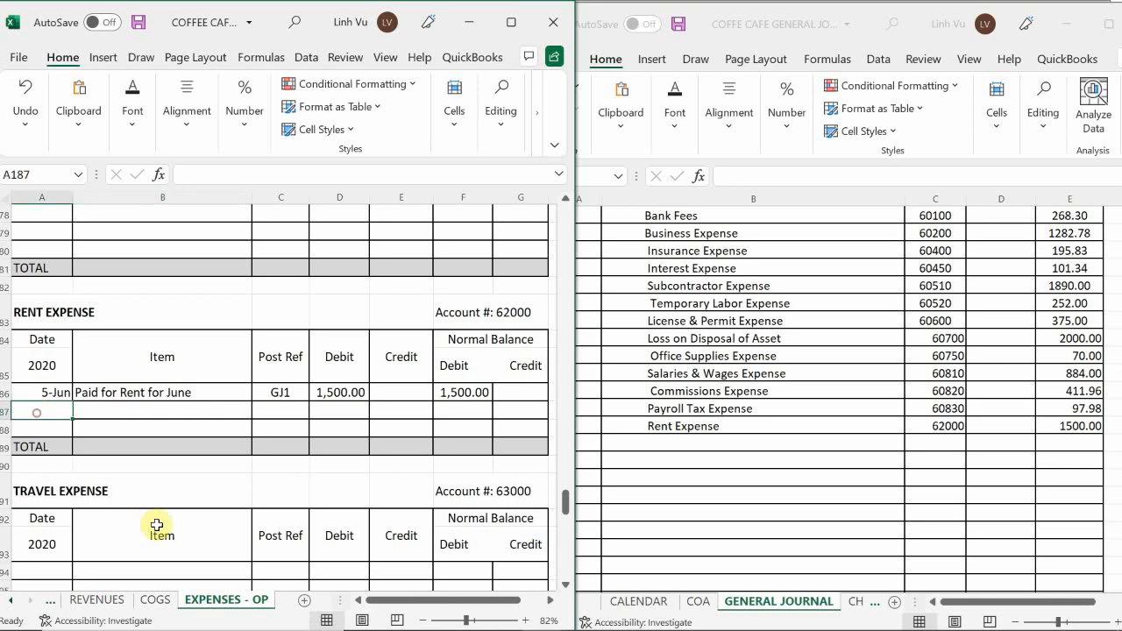
{"action": "type", "text": "6/30"}
{"action": "key", "text": "Return"}
{"action": "key", "text": "Up"}
{"action": "key", "text": "Right"}
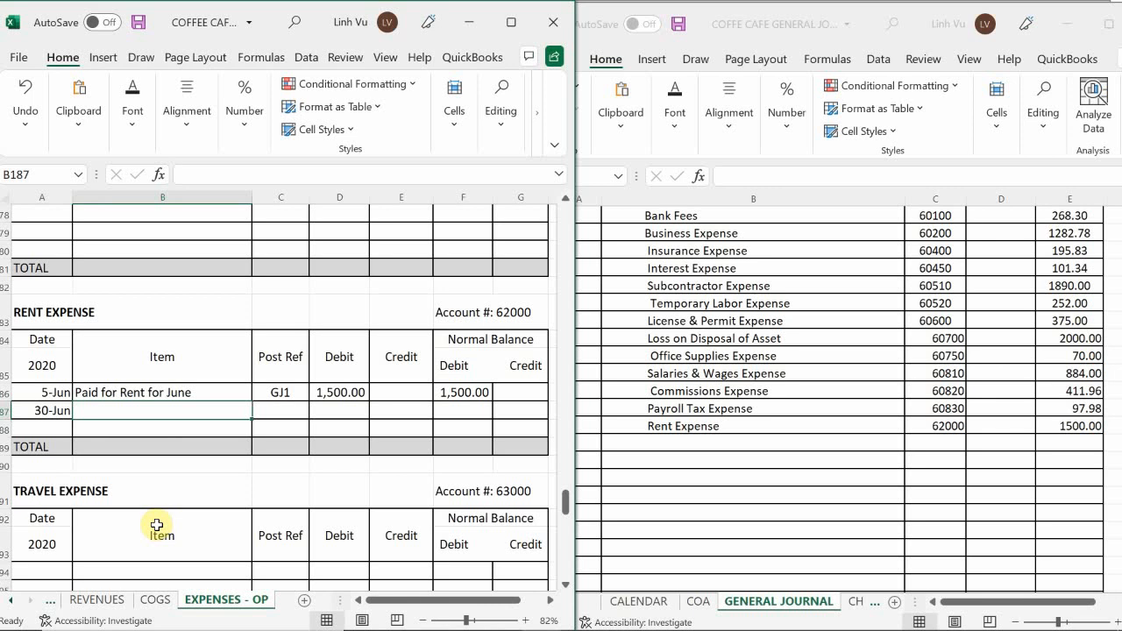
{"action": "type", "text": "CLOS"}
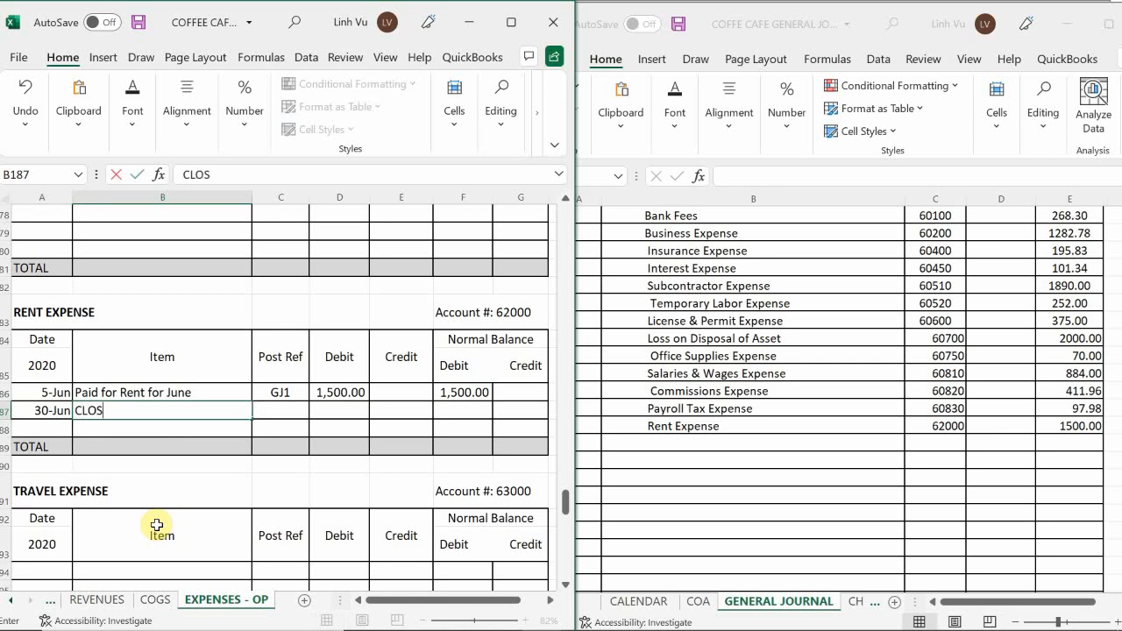
{"action": "type", "text": "E"}
Enter post reference GJ25 and a credit of 1,500 in the Rent Expense CLOSE row.
{"action": "key", "text": "Right"}
{"action": "type", "text": "GJ"}
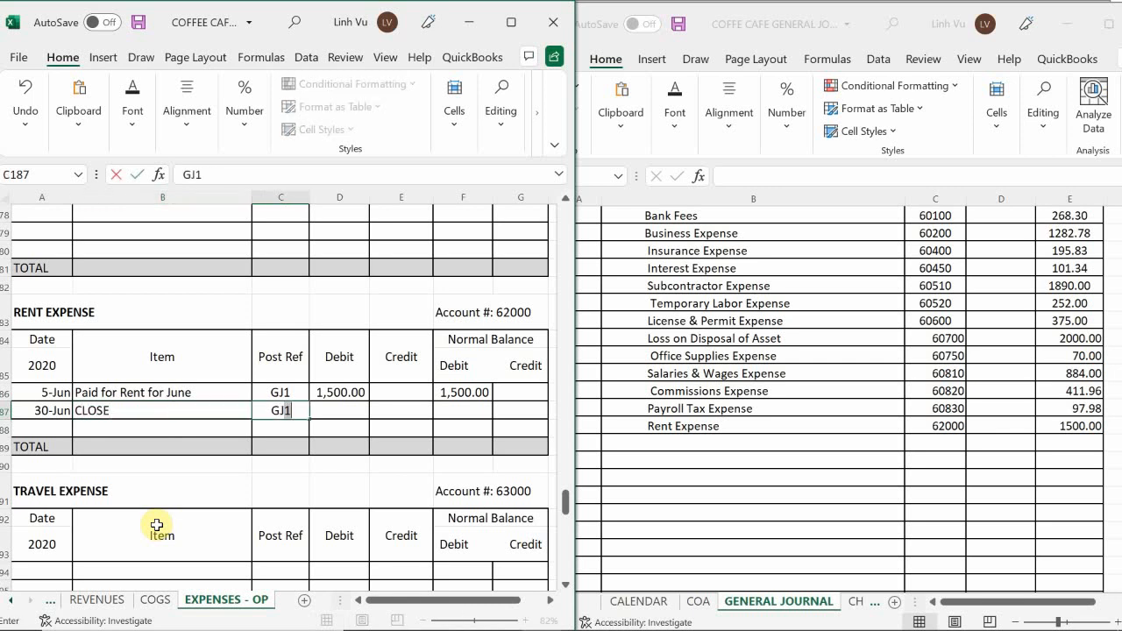
{"action": "type", "text": "25"}
{"action": "key", "text": "Right"}
{"action": "key", "text": "Right"}
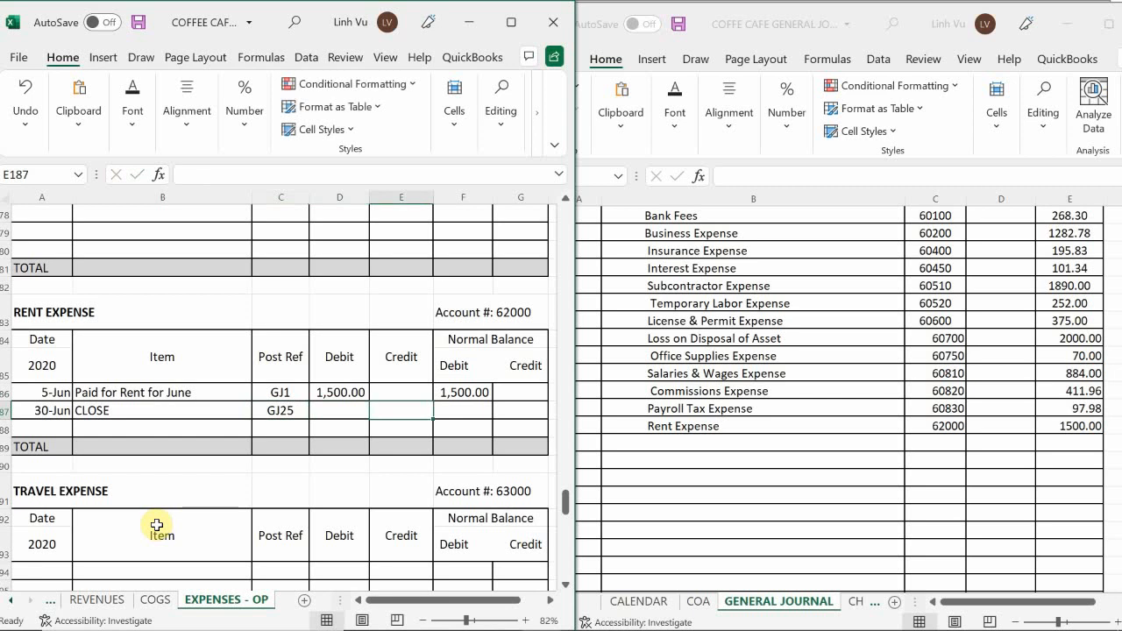
{"action": "type", "text": "1,500"}
{"action": "key", "text": "Return"}
{"action": "key", "text": "Right"}
{"action": "key", "text": "Up"}
{"action": "key", "text": "Right"}
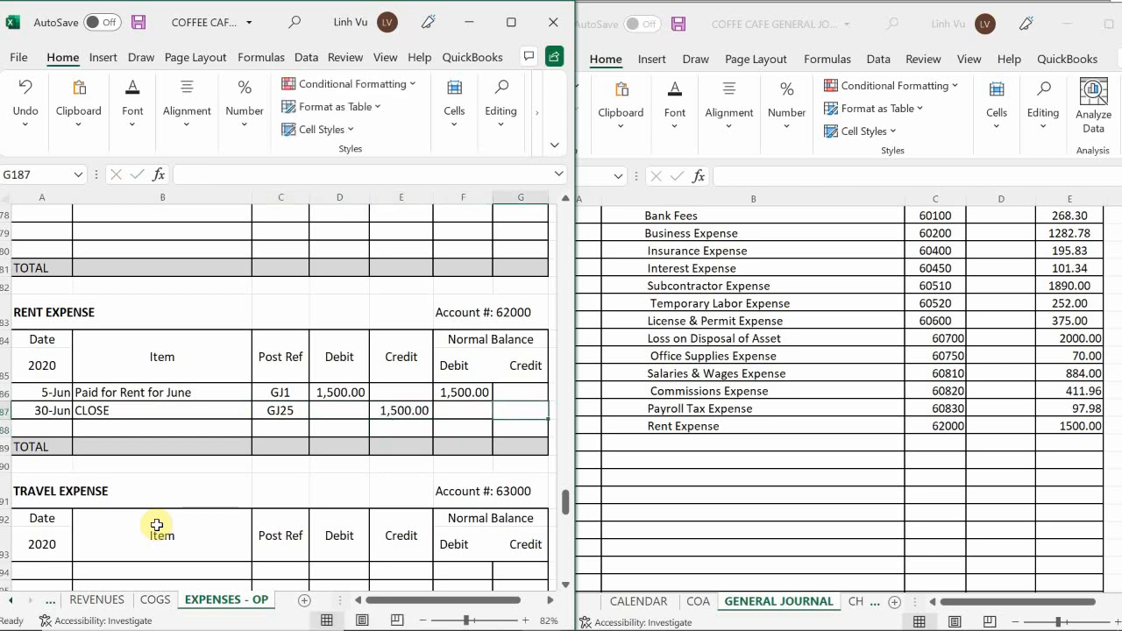
{"action": "type", "text": "="}
{"action": "key", "text": "Escape"}
{"action": "key", "text": "Left"}
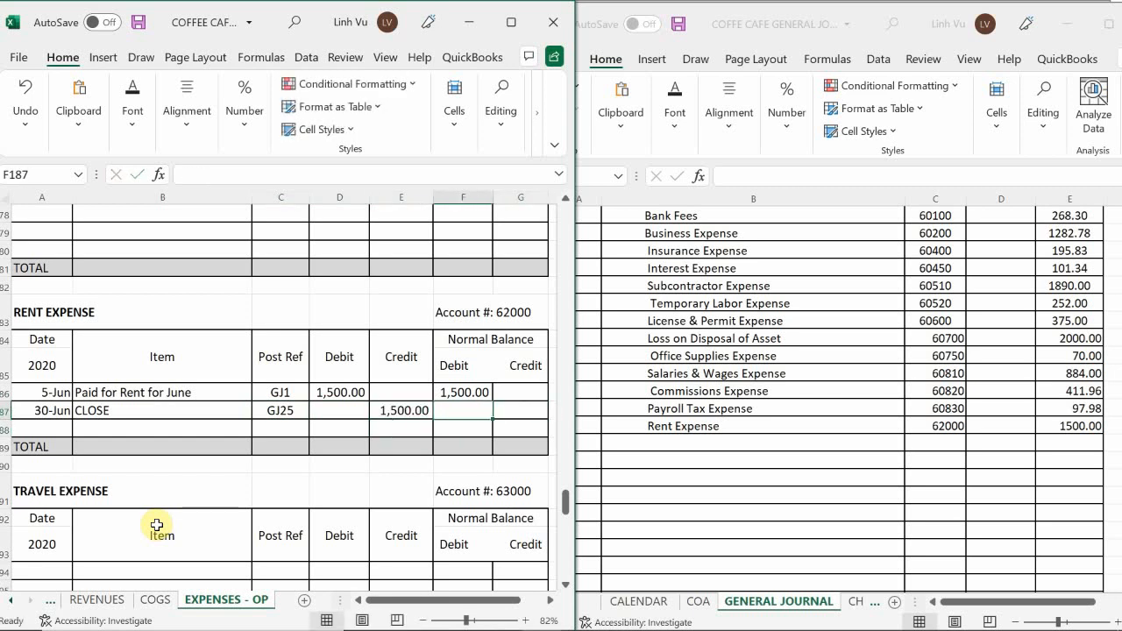
Calculate the debit balance of the Rent Expense CLOSE row with the formula =F186+D187-E187.
{"action": "type", "text": "="}
{"action": "key", "text": "Up"}
{"action": "type", "text": "+"}
{"action": "key", "text": "Left"}
{"action": "key", "text": "Left"}
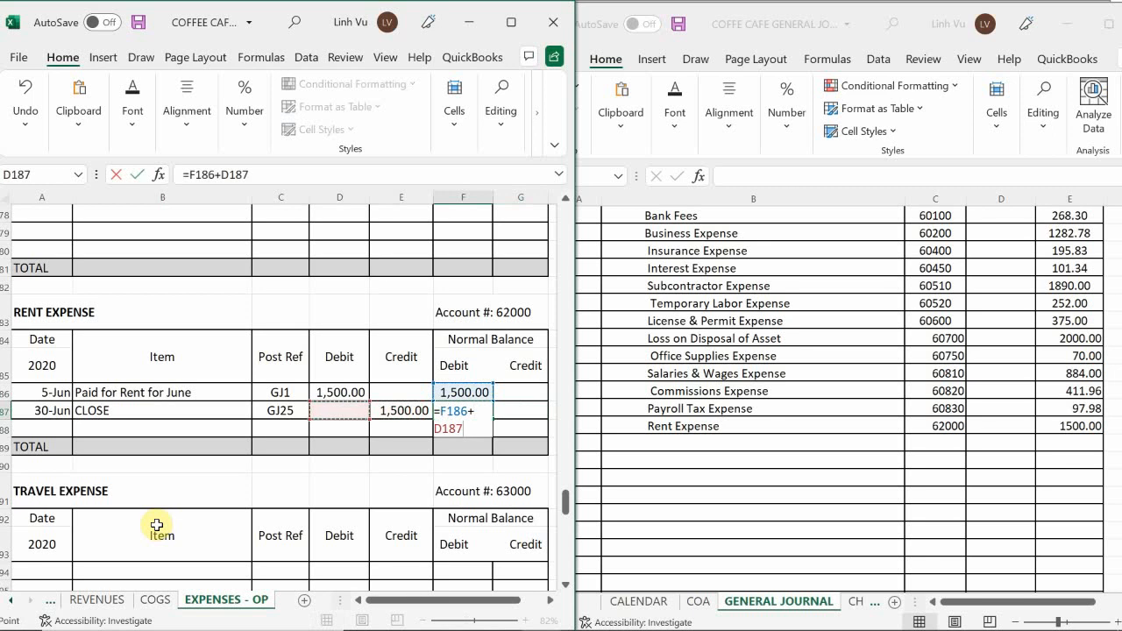
{"action": "type", "text": "-"}
{"action": "key", "text": "Right"}
{"action": "key", "text": "Return"}
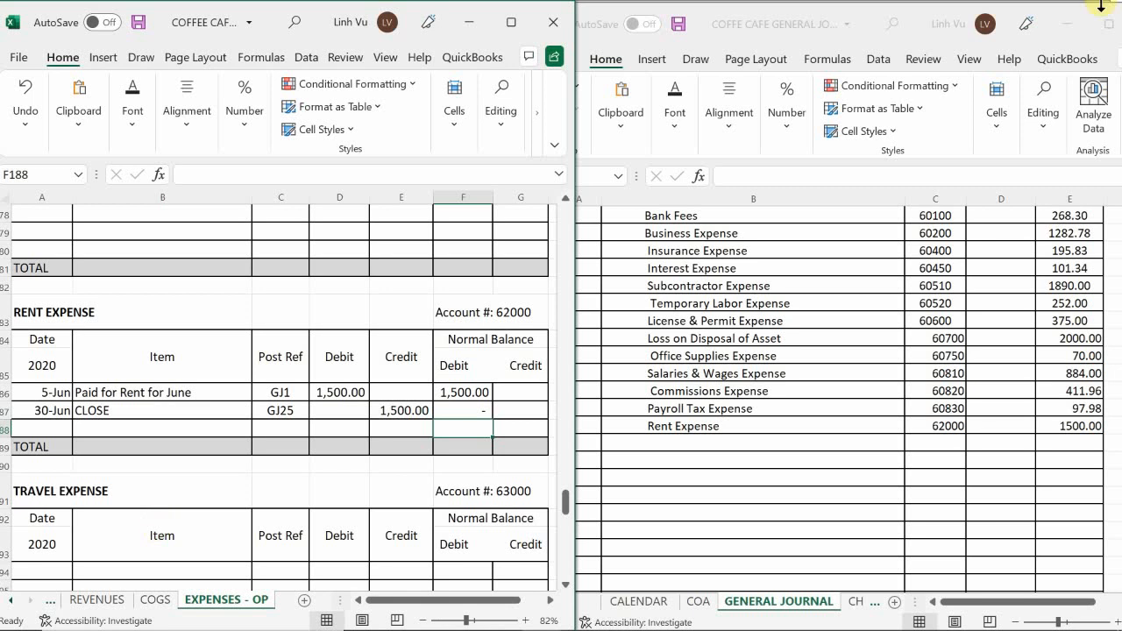
Review the expense ledger accounts below Rent Expense for the next account with a balance to close.
{"action": "left_click", "coordinate": [158, 467]}
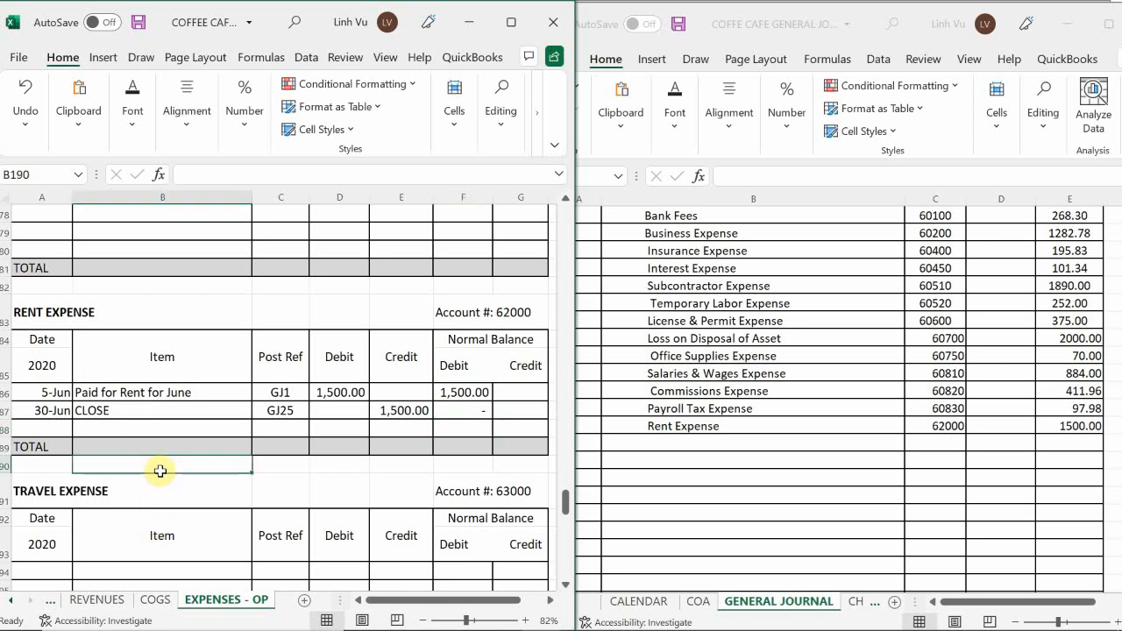
{"action": "scroll", "coordinate": [161, 472], "scroll_direction": "down", "scroll_amount": 4}
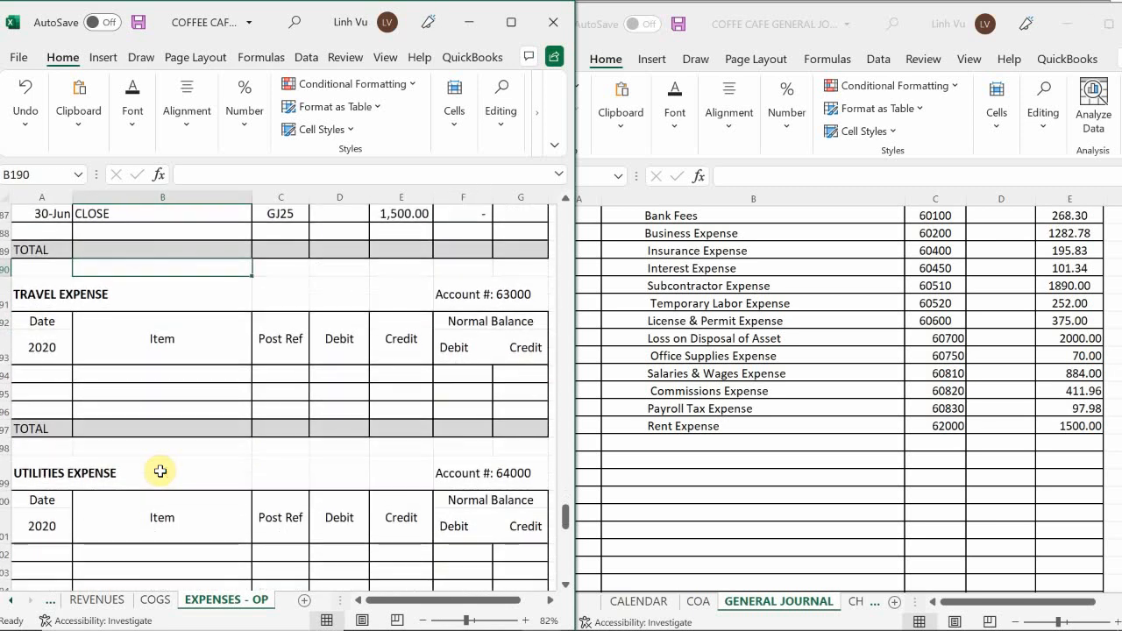
{"action": "scroll", "coordinate": [161, 472], "scroll_direction": "down", "scroll_amount": 1}
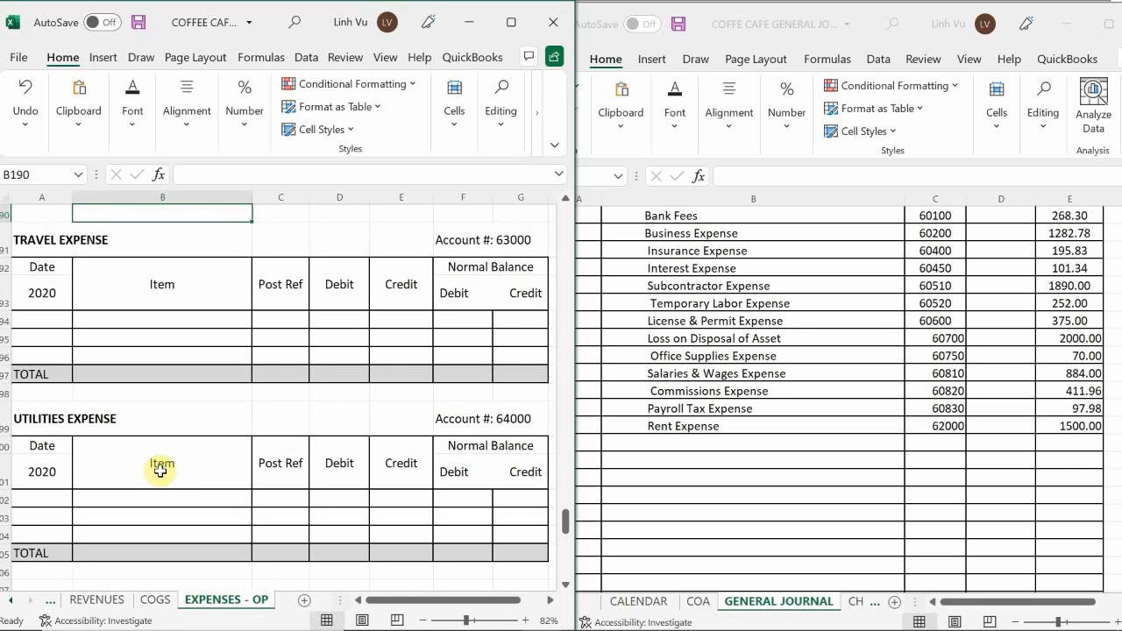
{"action": "scroll", "coordinate": [160, 471], "scroll_direction": "down", "scroll_amount": 1}
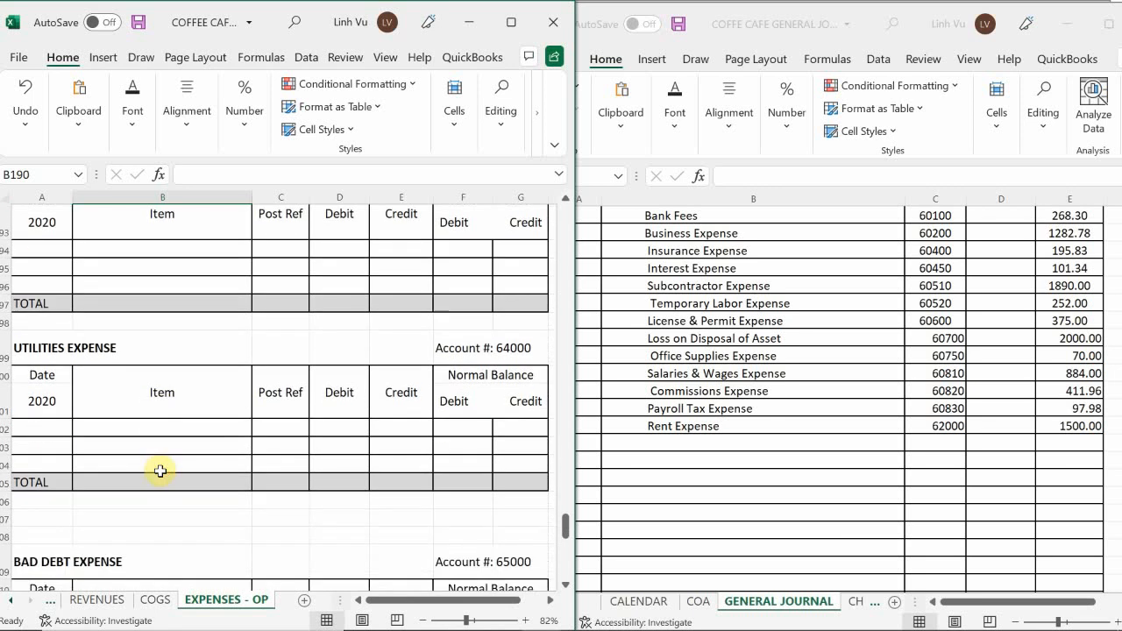
{"action": "scroll", "coordinate": [160, 472], "scroll_direction": "down", "scroll_amount": 1}
{"action": "scroll", "coordinate": [160, 471], "scroll_direction": "down", "scroll_amount": 1}
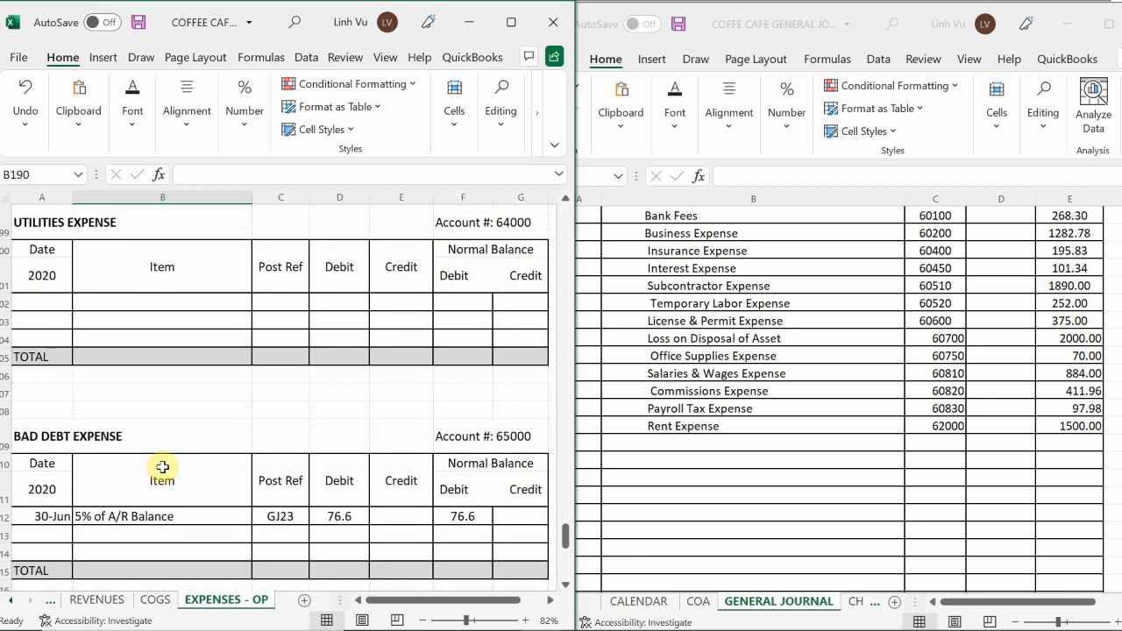
{"action": "scroll", "coordinate": [162, 467], "scroll_direction": "down", "scroll_amount": 1}
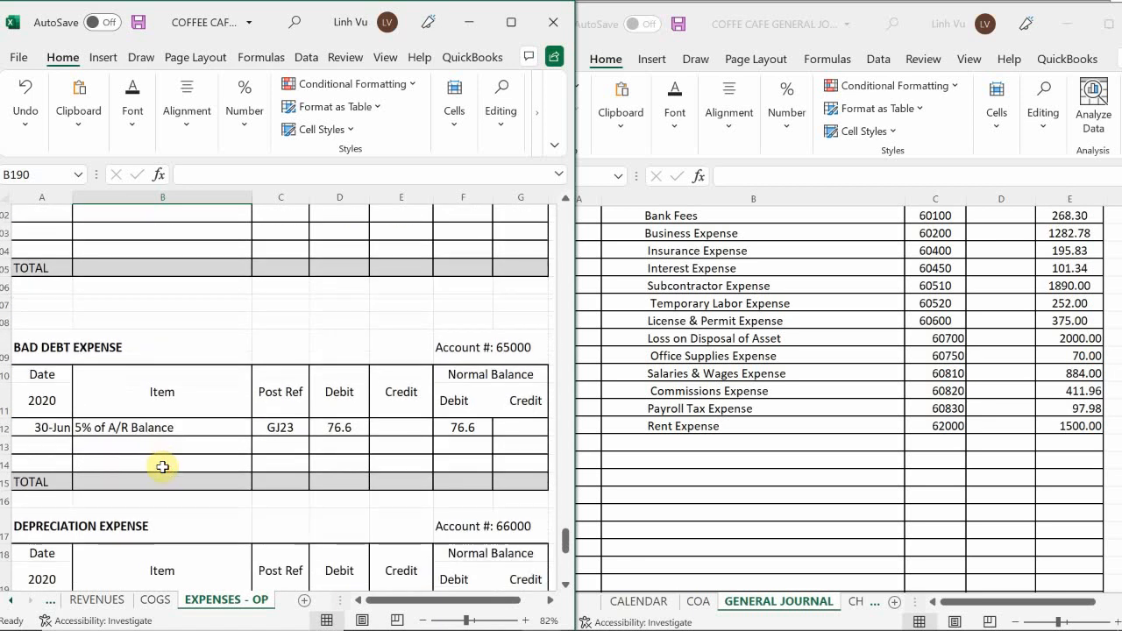
{"action": "scroll", "coordinate": [162, 467], "scroll_direction": "up", "scroll_amount": 1}
{"action": "scroll", "coordinate": [162, 467], "scroll_direction": "down", "scroll_amount": 1}
{"action": "scroll", "coordinate": [162, 467], "scroll_direction": "down", "scroll_amount": 1}
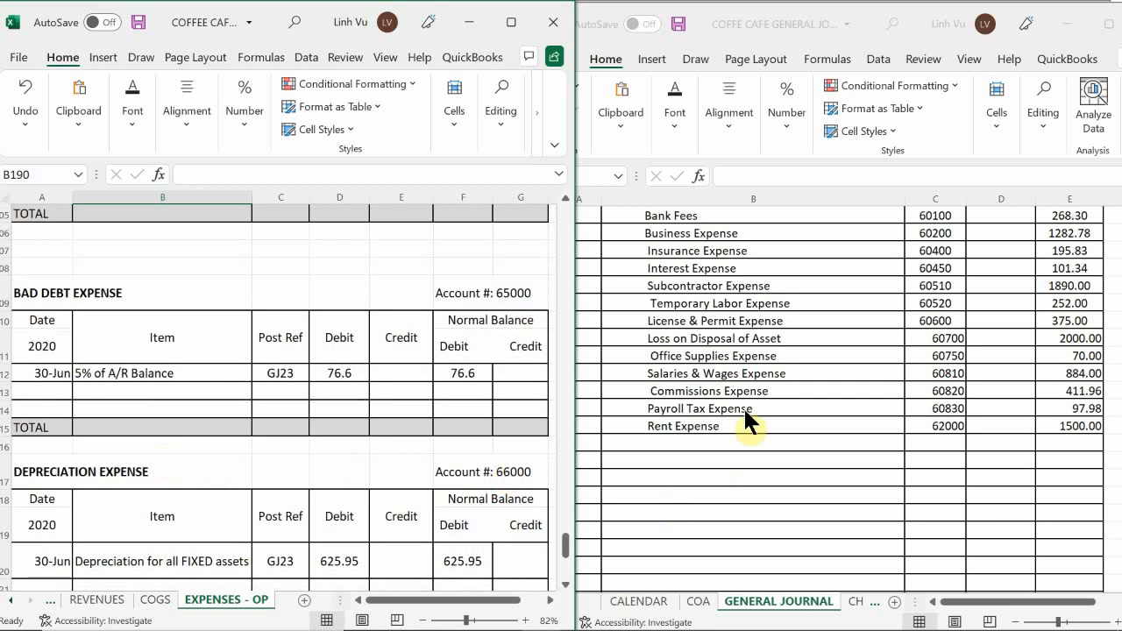
Add an indented Bad Debt Expense line below Rent Expense in the general journal.
{"action": "left_click", "coordinate": [674, 467]}
{"action": "double_click", "coordinate": [644, 443]}
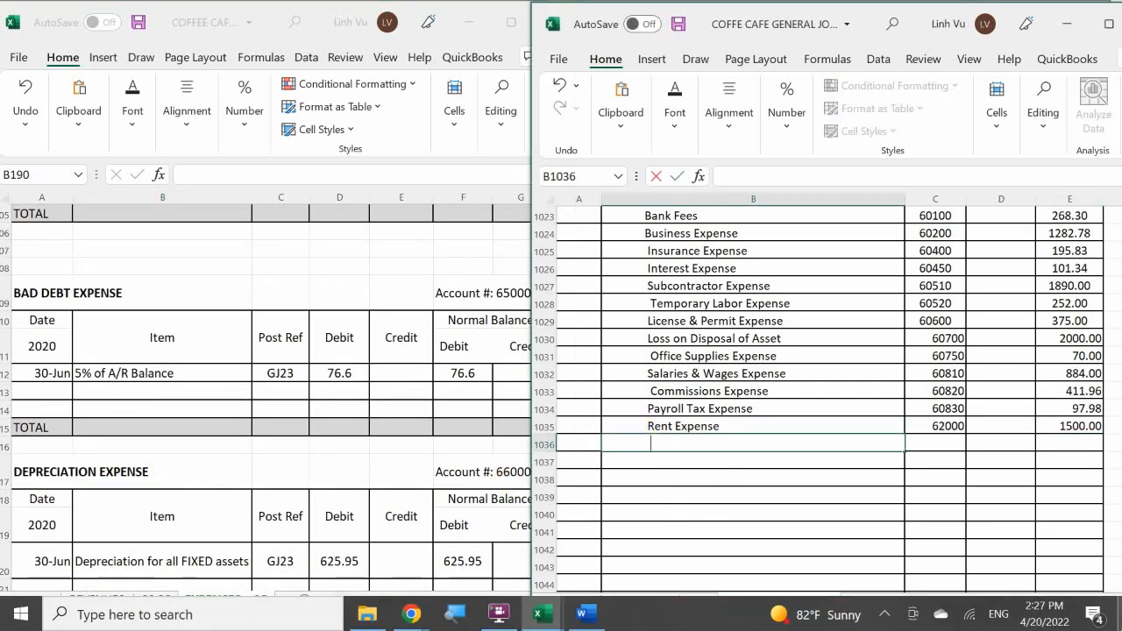
{"action": "type", "text": "B"}
{"action": "key", "text": "BackSpace"}
{"action": "type", "text": "Bad De"}
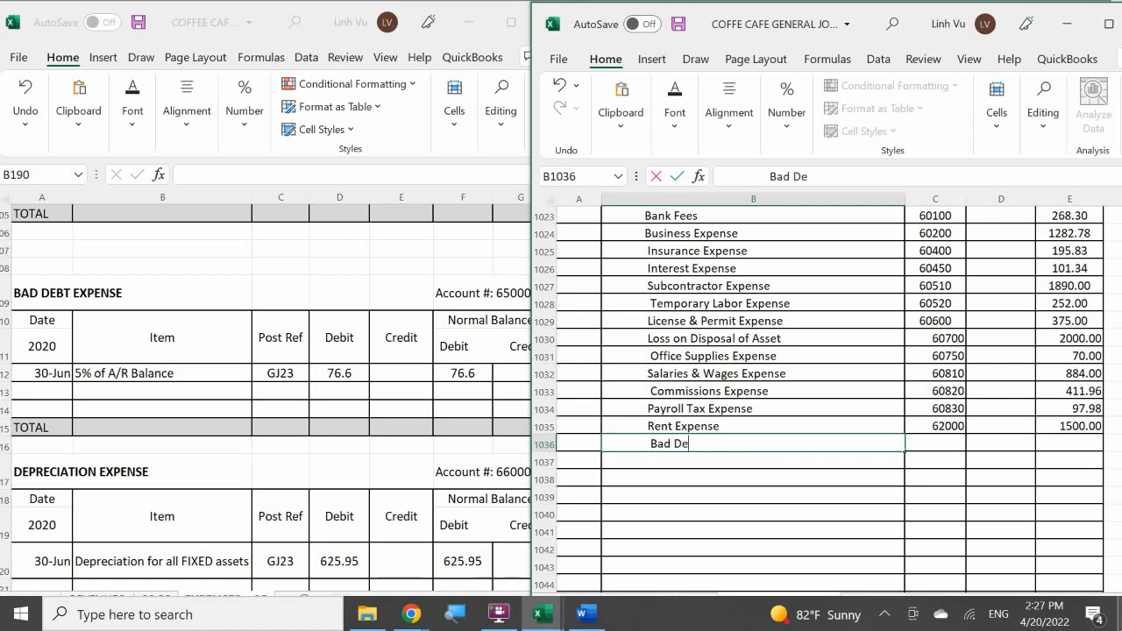
{"action": "type", "text": "byt Expense"}
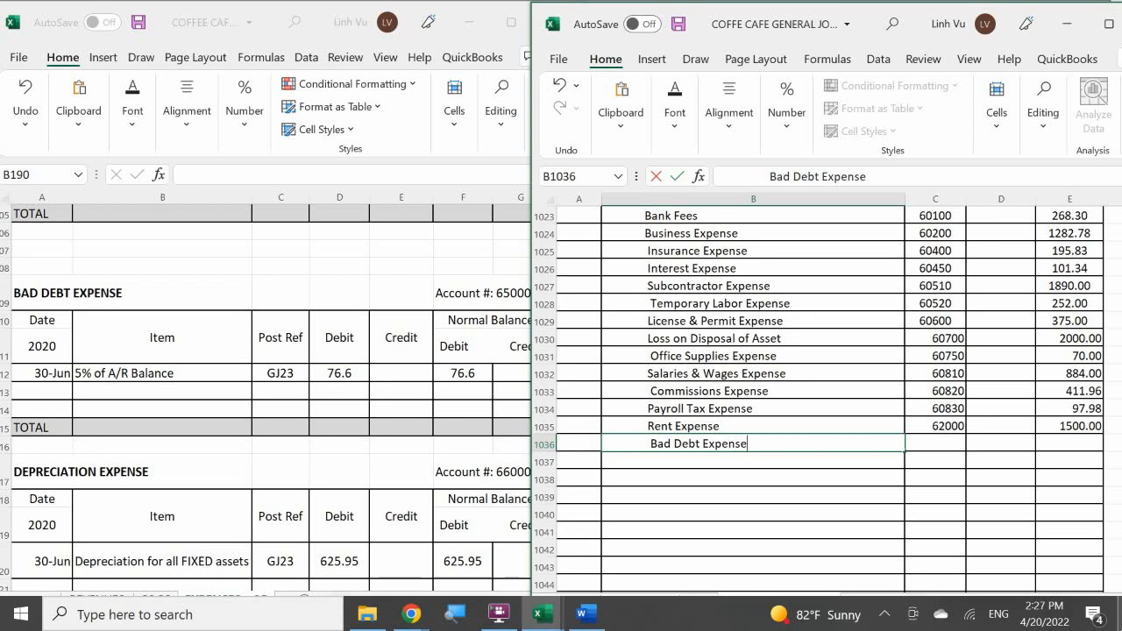
{"action": "key", "text": "Tab"}
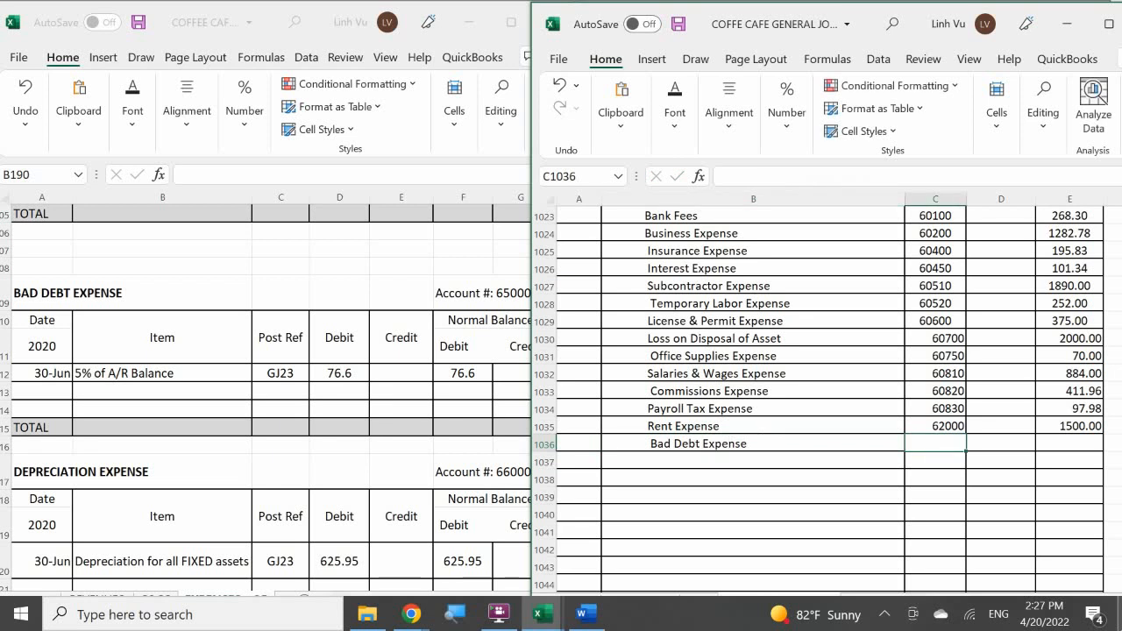
Enter post reference 65000 and a credit of 76.60 on the Bad Debt Expense line of the general journal.
{"action": "type", "text": "65000"}
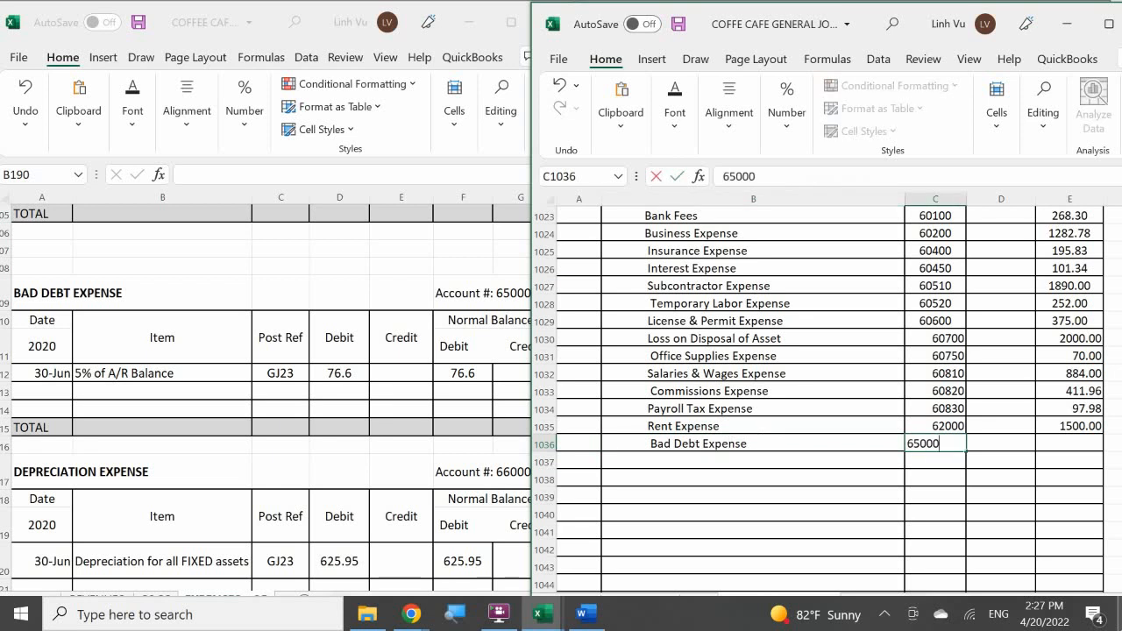
{"action": "key", "text": "Return"}
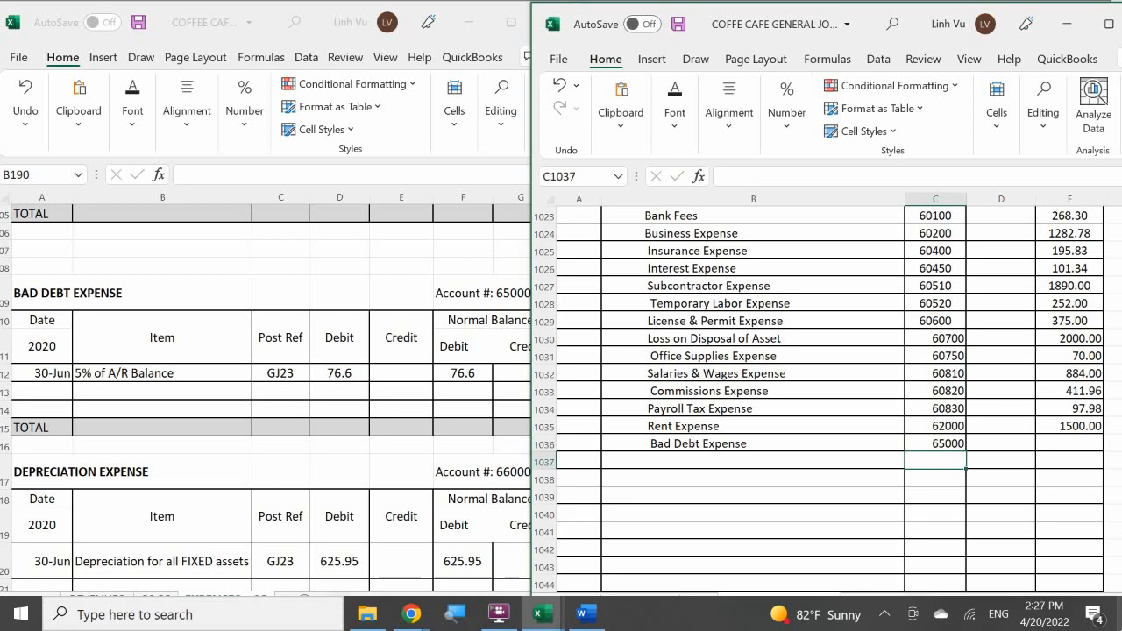
{"action": "key", "text": "Right"}
{"action": "key", "text": "Up"}
{"action": "key", "text": "Right"}
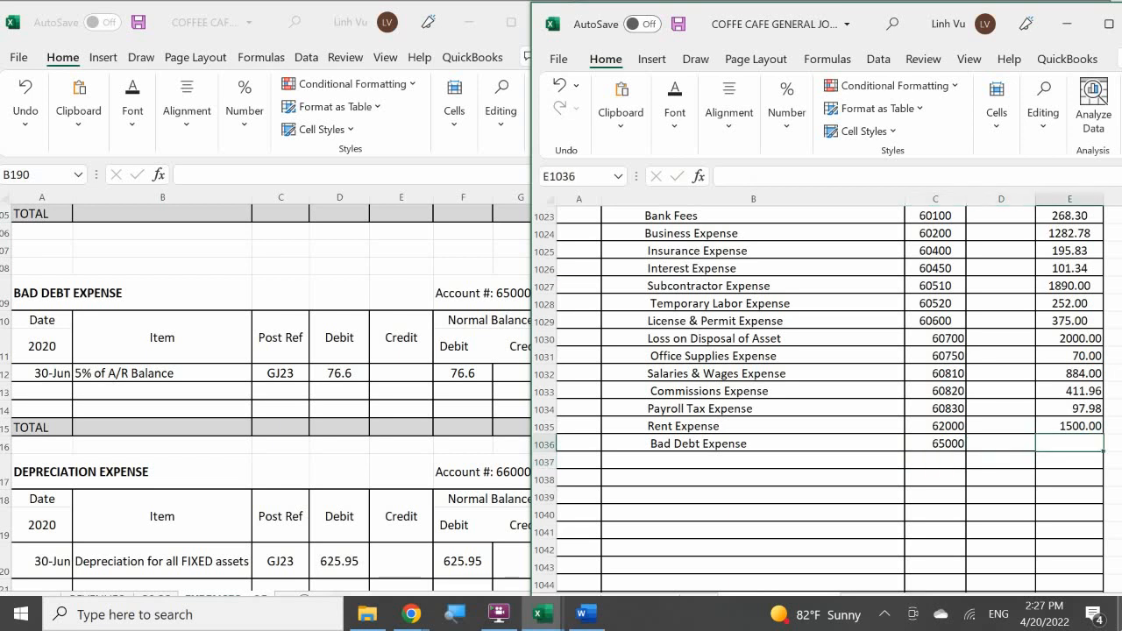
{"action": "type", "text": "76.60"}
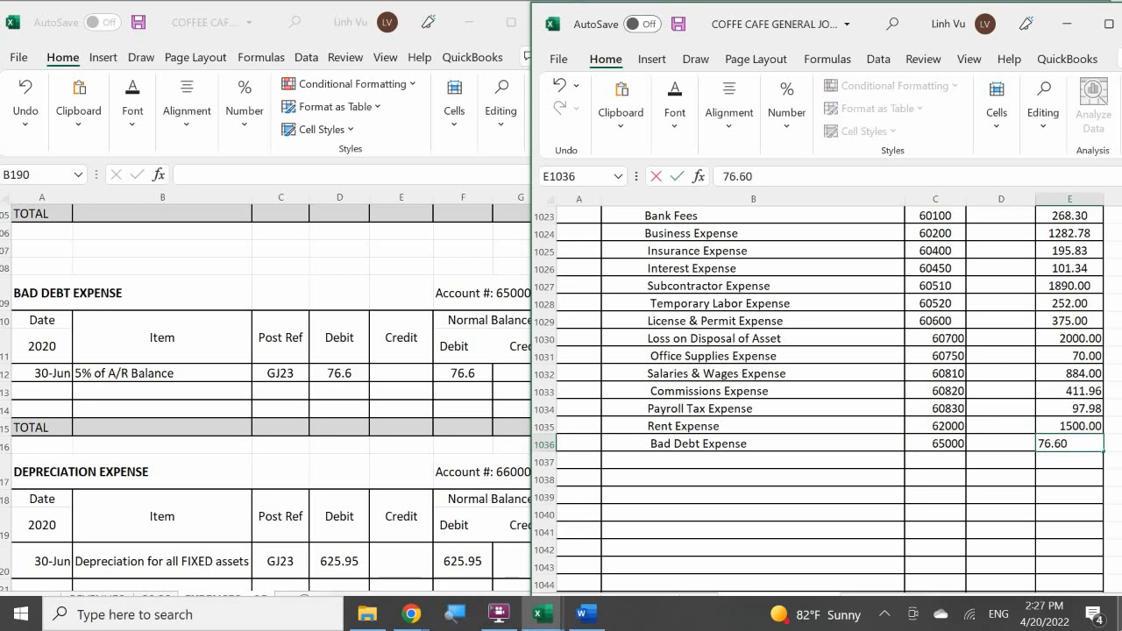
{"action": "key", "text": "Return"}
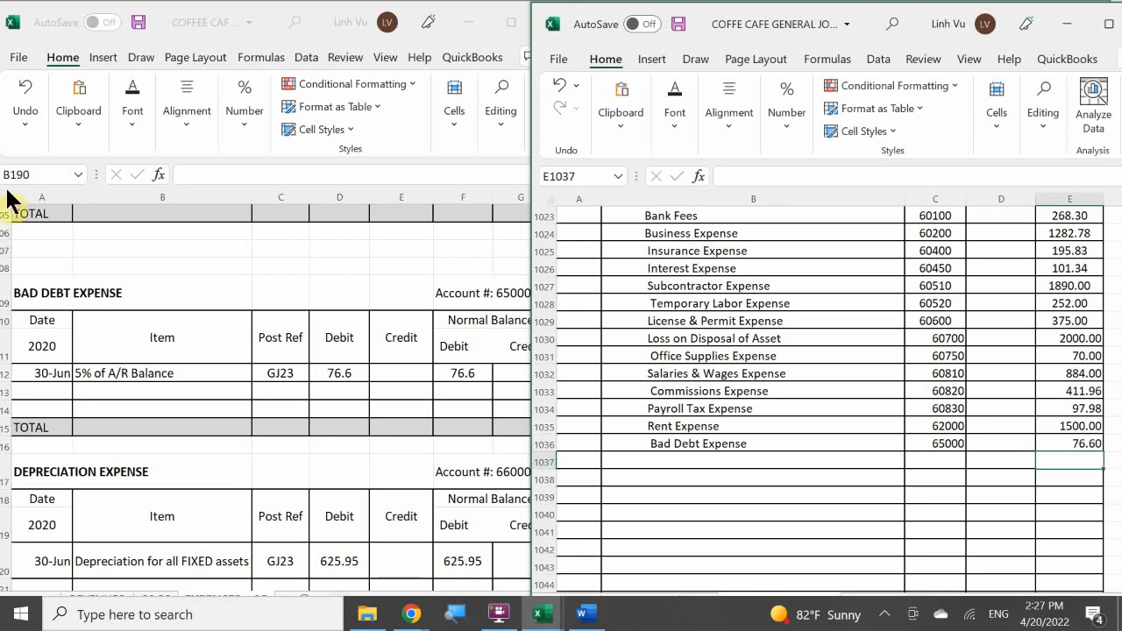
Add a ledger row dated 6/30 with item CLOSE to the Bad Debt Expense account.
{"action": "left_click", "coordinate": [37, 391]}
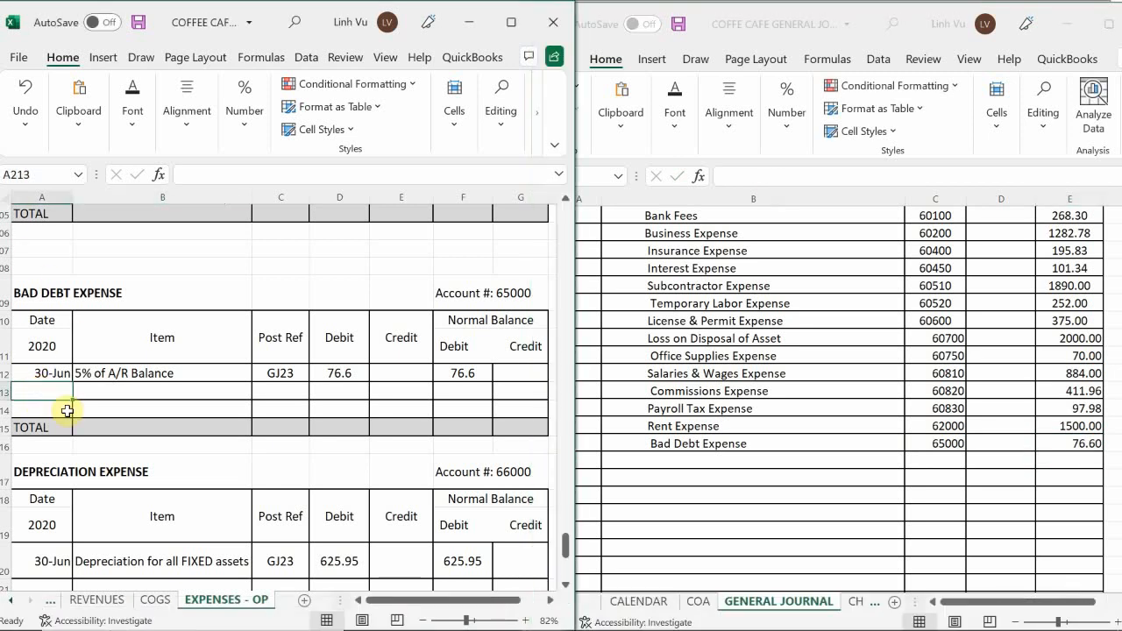
{"action": "left_click", "coordinate": [62, 411]}
{"action": "double_click", "coordinate": [54, 394]}
{"action": "type", "text": "6/30"}
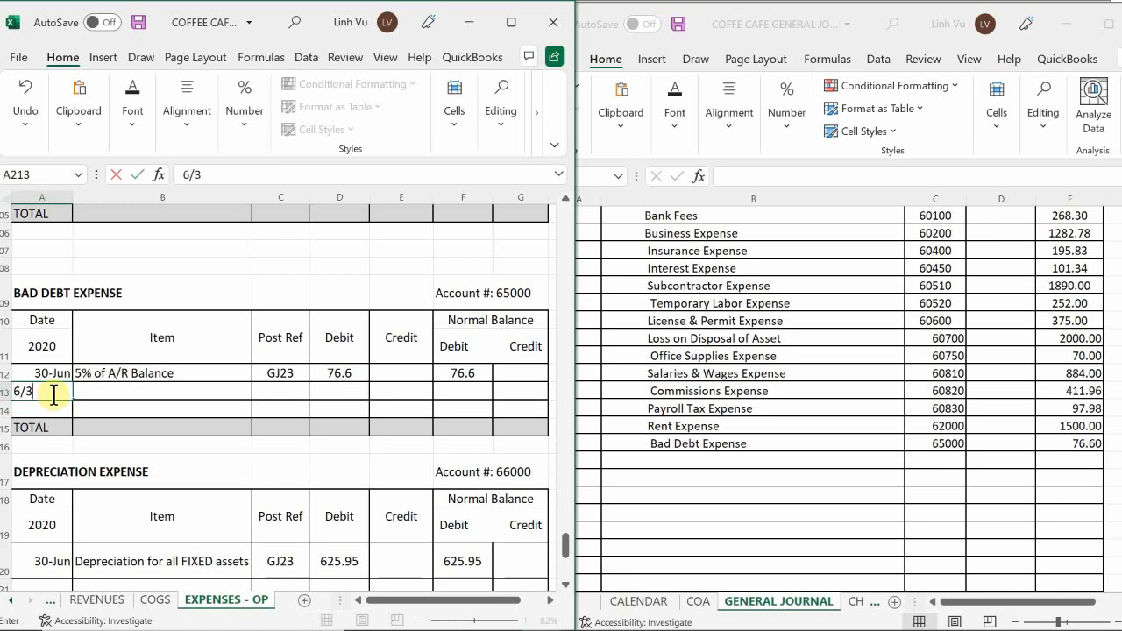
{"action": "key", "text": "Tab"}
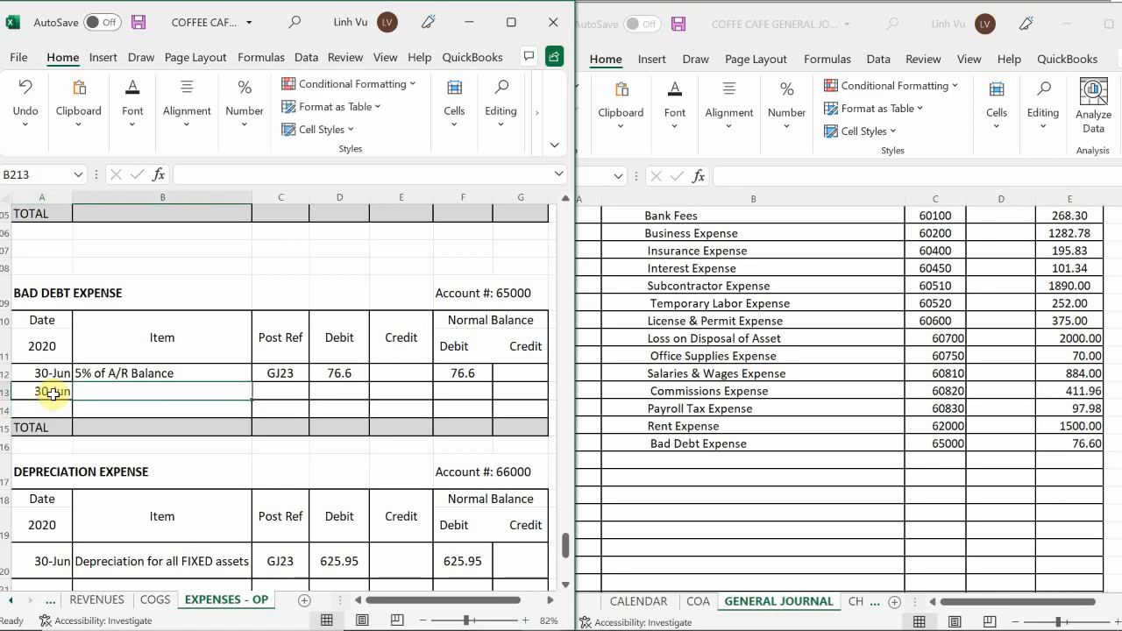
{"action": "type", "text": "CLOSE"}
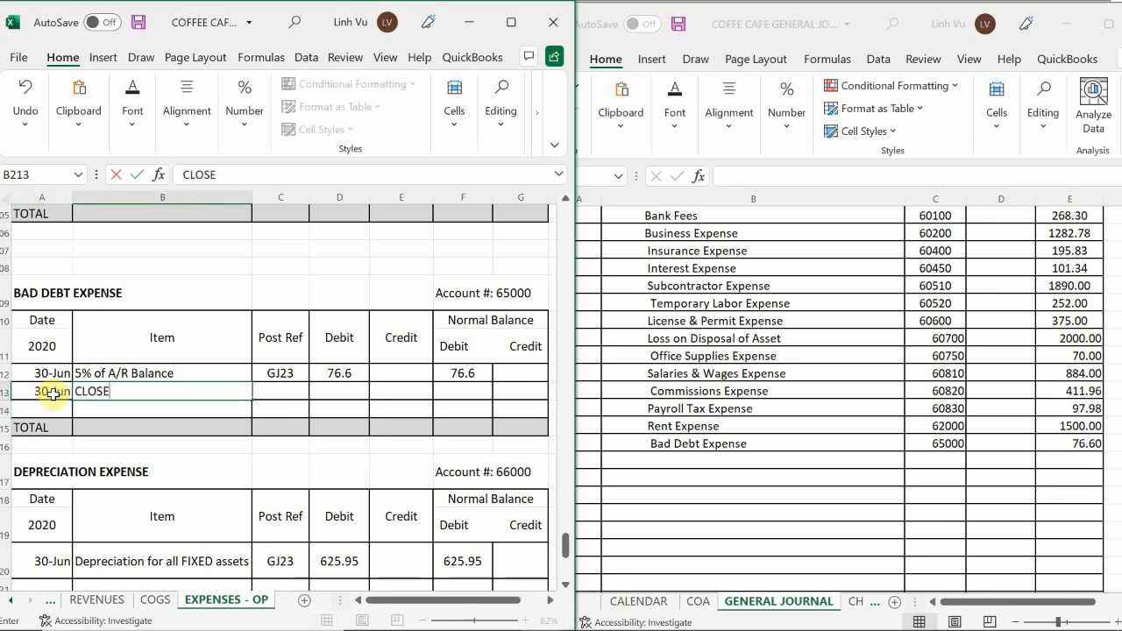
{"action": "key", "text": "Tab"}
Enter post reference GJ25 and a credit of 76.6 in the Bad Debt Expense CLOSE row.
{"action": "type", "text": "GJ25"}
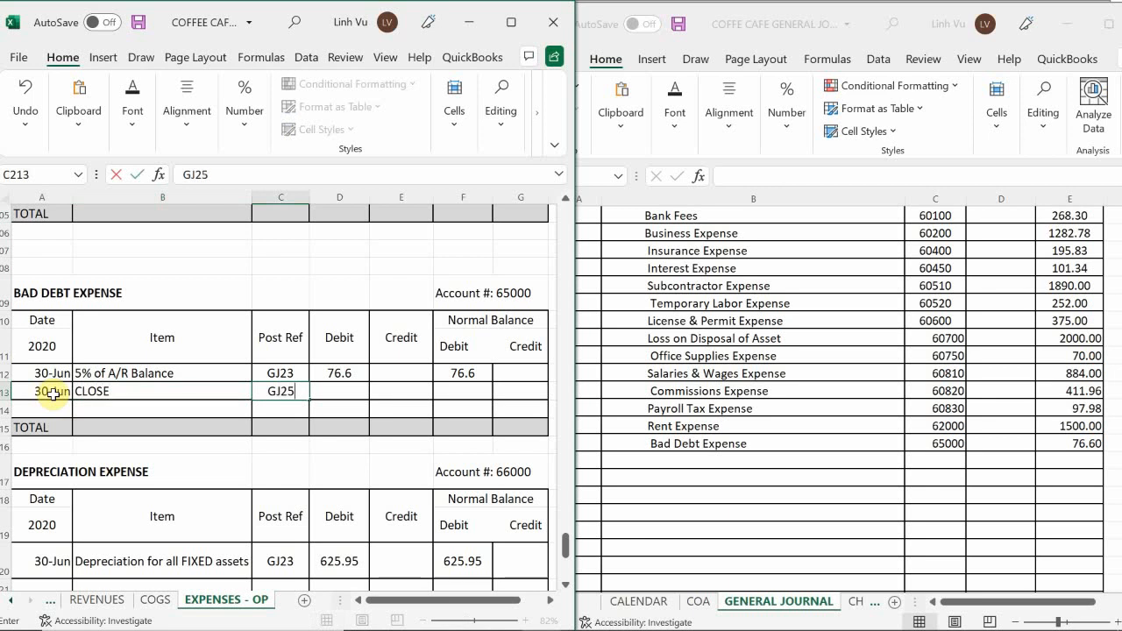
{"action": "key", "text": "Tab"}
{"action": "key", "text": "Tab"}
{"action": "type", "text": "76.6"}
{"action": "key", "text": "Return"}
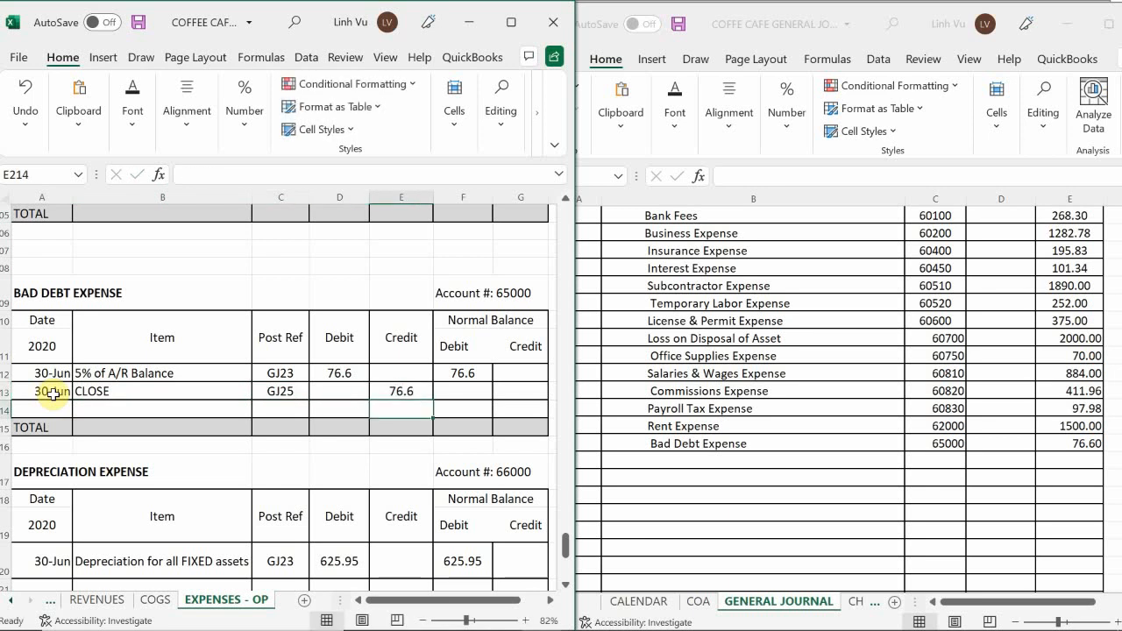
Calculate the debit balance of the Bad Debt Expense CLOSE row with the formula =F212+D213-E213.
{"action": "key", "text": "Up"}
{"action": "key", "text": "Right"}
{"action": "type", "text": "="}
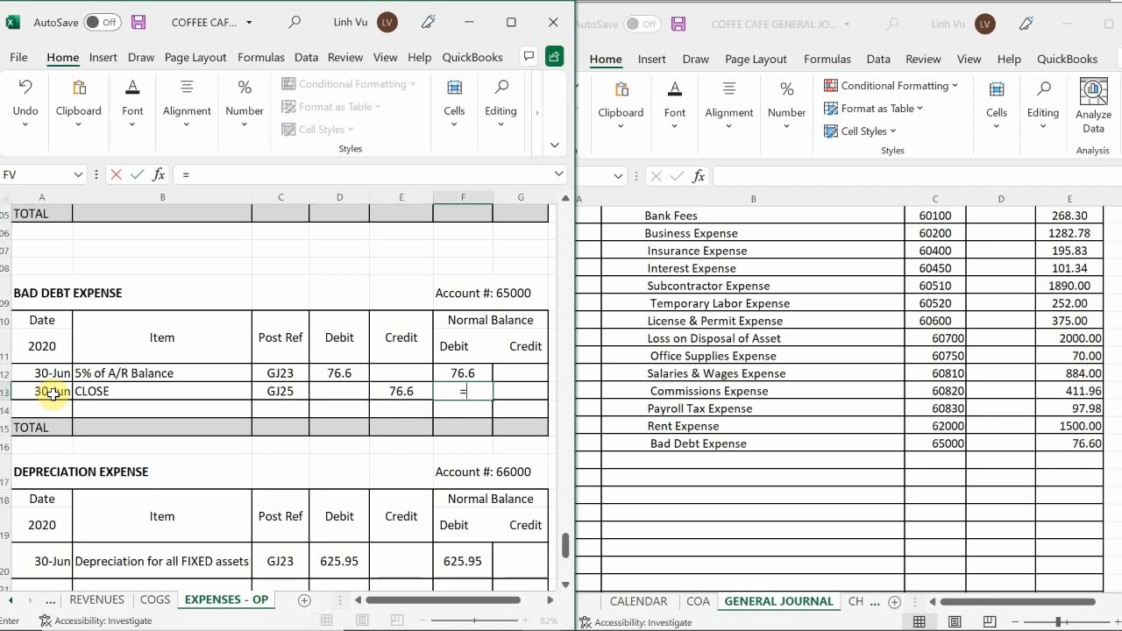
{"action": "key", "text": "Up"}
{"action": "type", "text": "+"}
{"action": "key", "text": "Left"}
{"action": "key", "text": "Left"}
{"action": "type", "text": "-"}
{"action": "key", "text": "Left"}
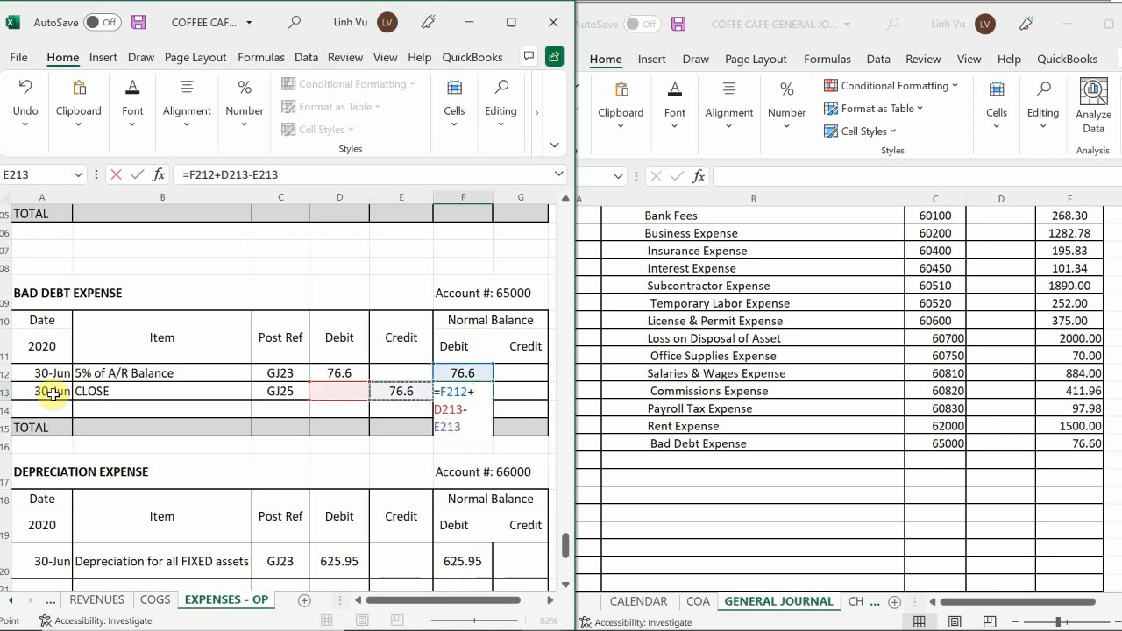
{"action": "key", "text": "Return"}
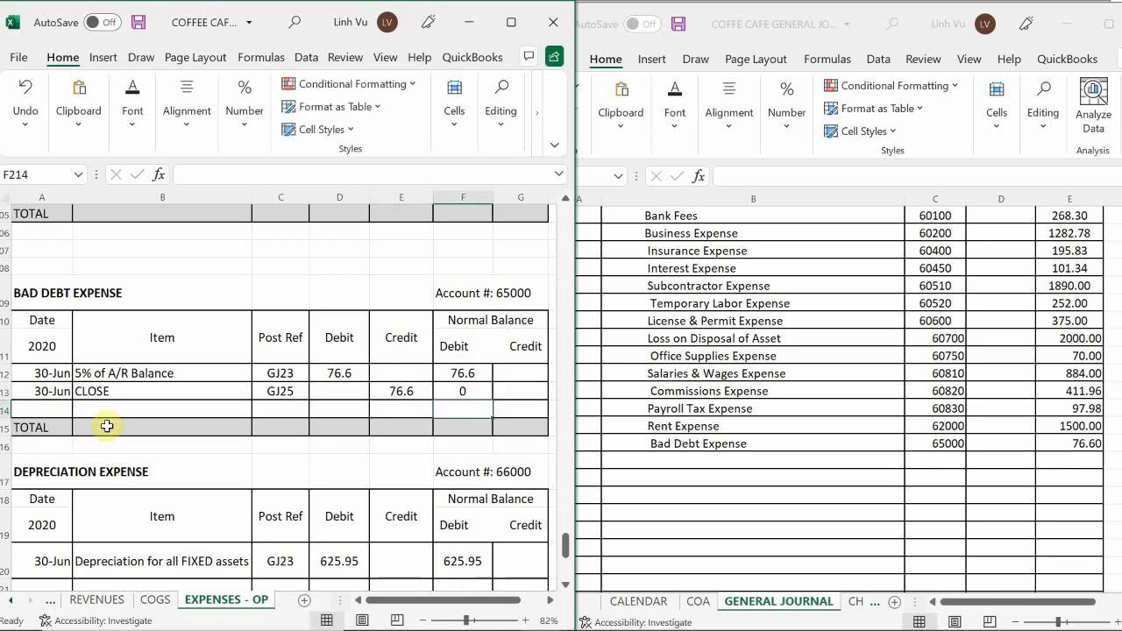
Add an indented Depreciation Expense line below Bad Debt Expense in the general journal.
{"action": "left_click", "coordinate": [193, 409]}
{"action": "scroll", "coordinate": [195, 408], "scroll_direction": "down", "scroll_amount": 2}
{"action": "scroll", "coordinate": [193, 408], "scroll_direction": "down", "scroll_amount": 2}
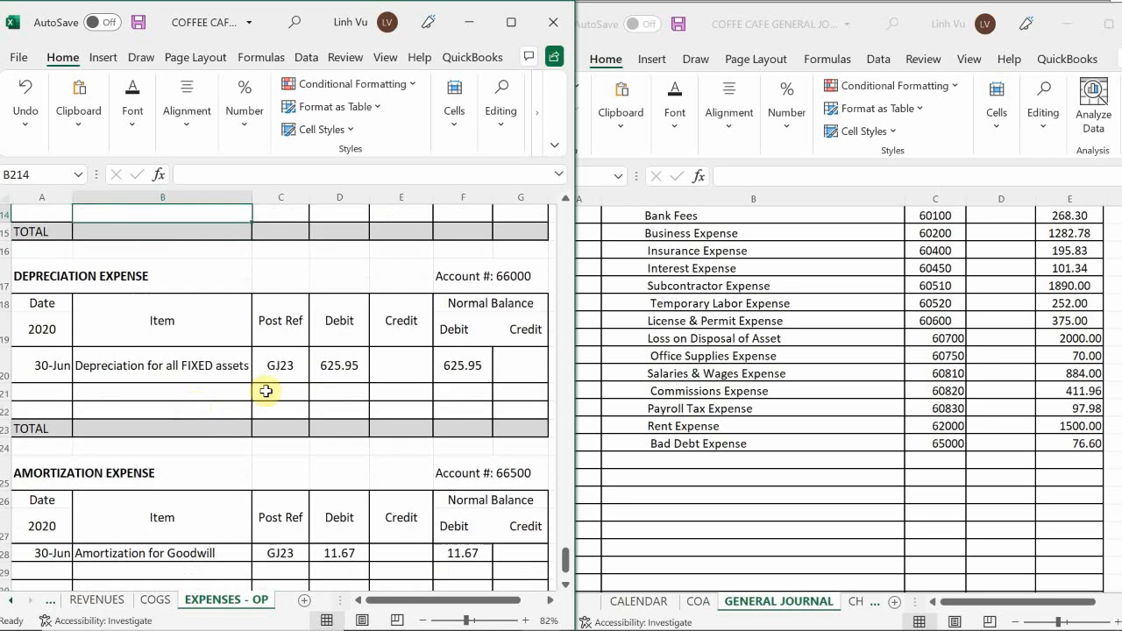
{"action": "left_click", "coordinate": [656, 458]}
{"action": "double_click", "coordinate": [641, 458]}
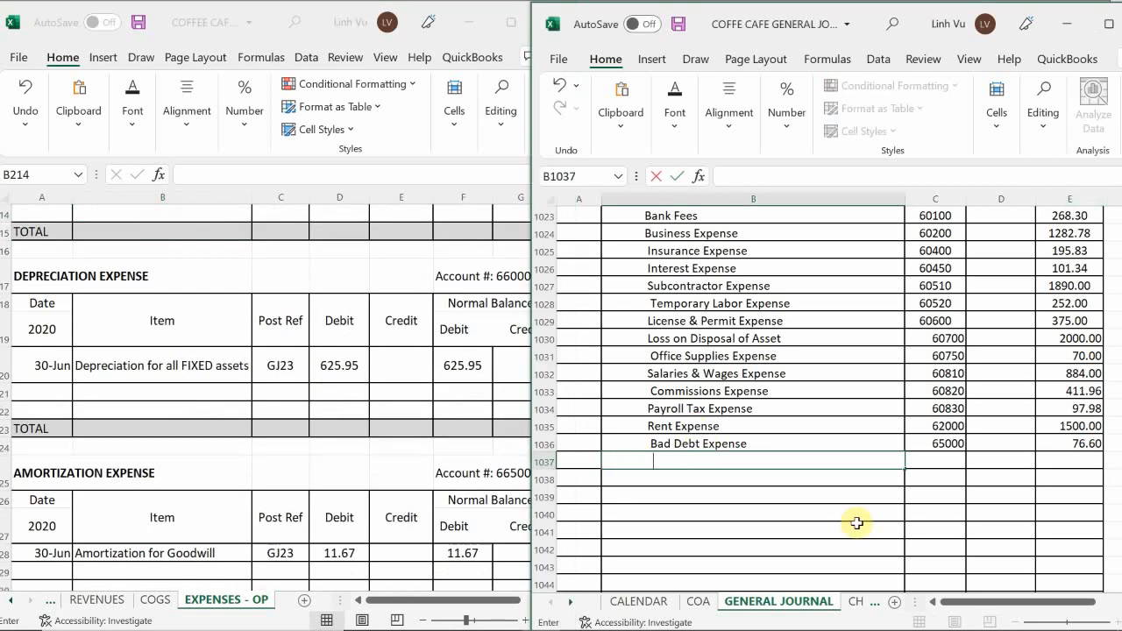
{"action": "type", "text": "Deprecoato"}
{"action": "key", "text": "BackSpace"}
{"action": "key", "text": "BackSpace"}
{"action": "key", "text": "BackSpace"}
{"action": "type", "text": "i"}
{"action": "key", "text": "BackSpace"}
{"action": "key", "text": "BackSpace"}
{"action": "type", "text": "iation "}
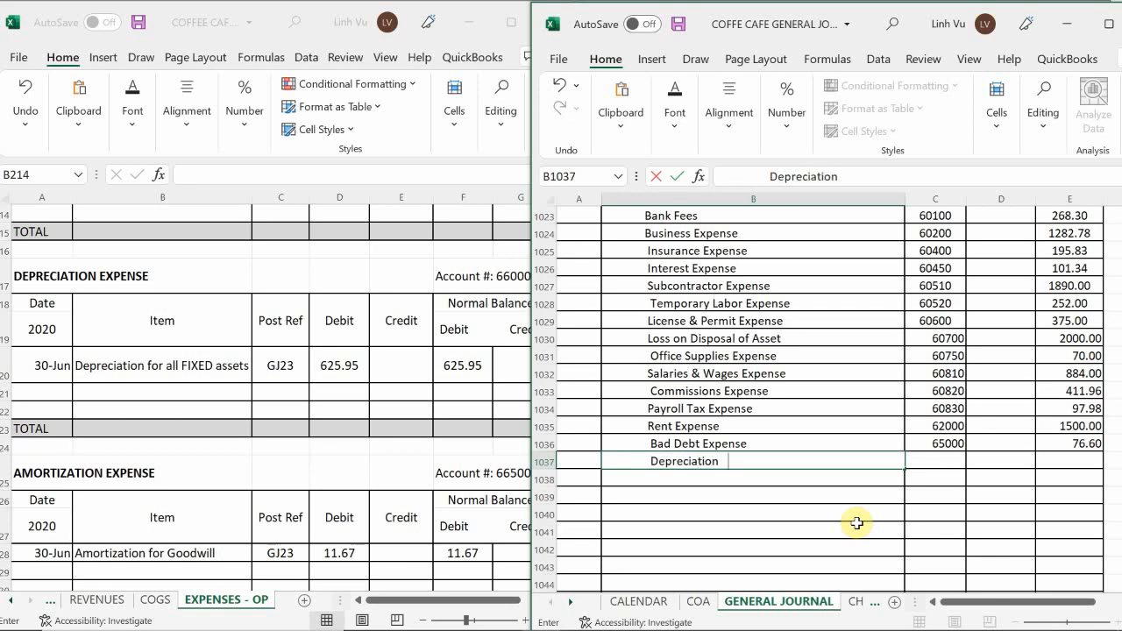
{"action": "type", "text": "Exp ense"}
{"action": "key", "text": "Tab"}
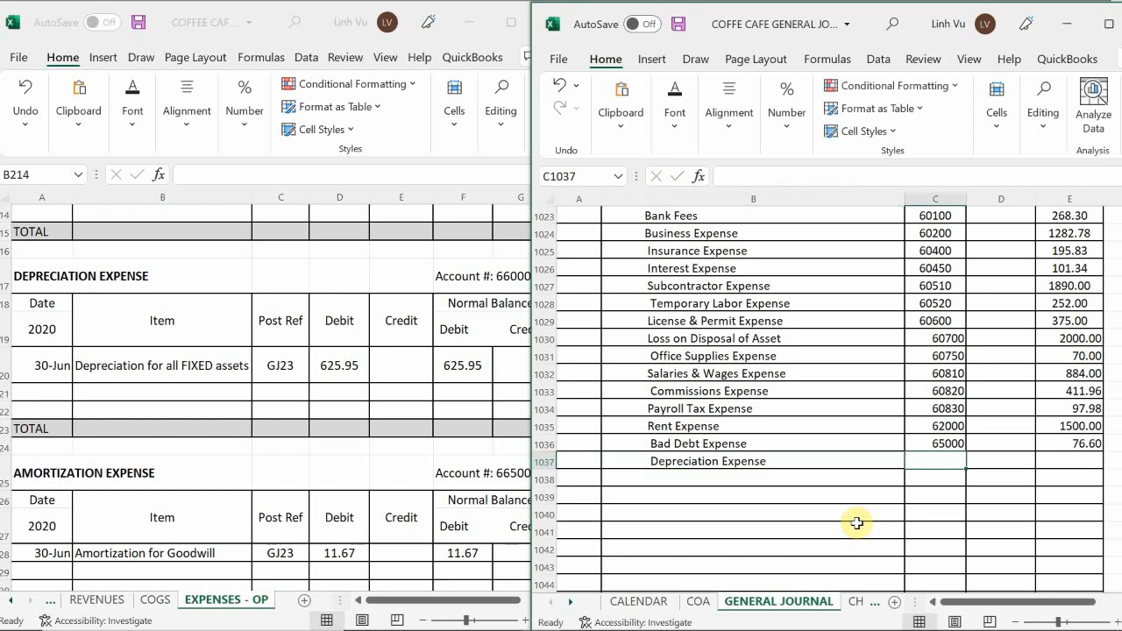
Enter post reference 66000 and a credit of 625.95 on the Depreciation Expense line of the general journal.
{"action": "type", "text": "66000"}
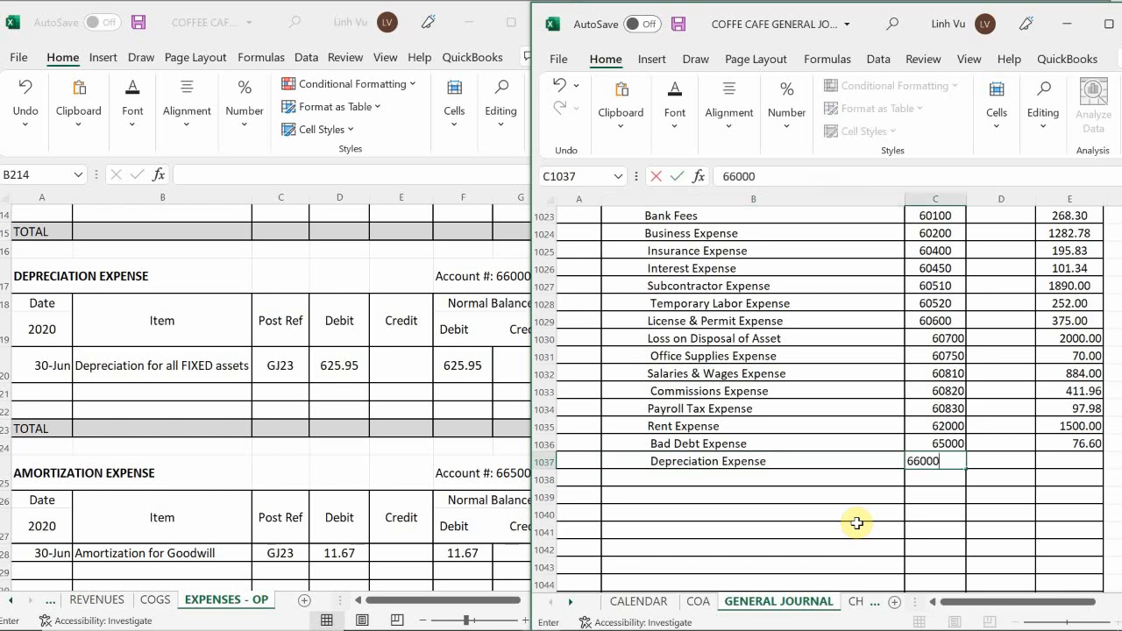
{"action": "key", "text": "Return"}
{"action": "key", "text": "Up"}
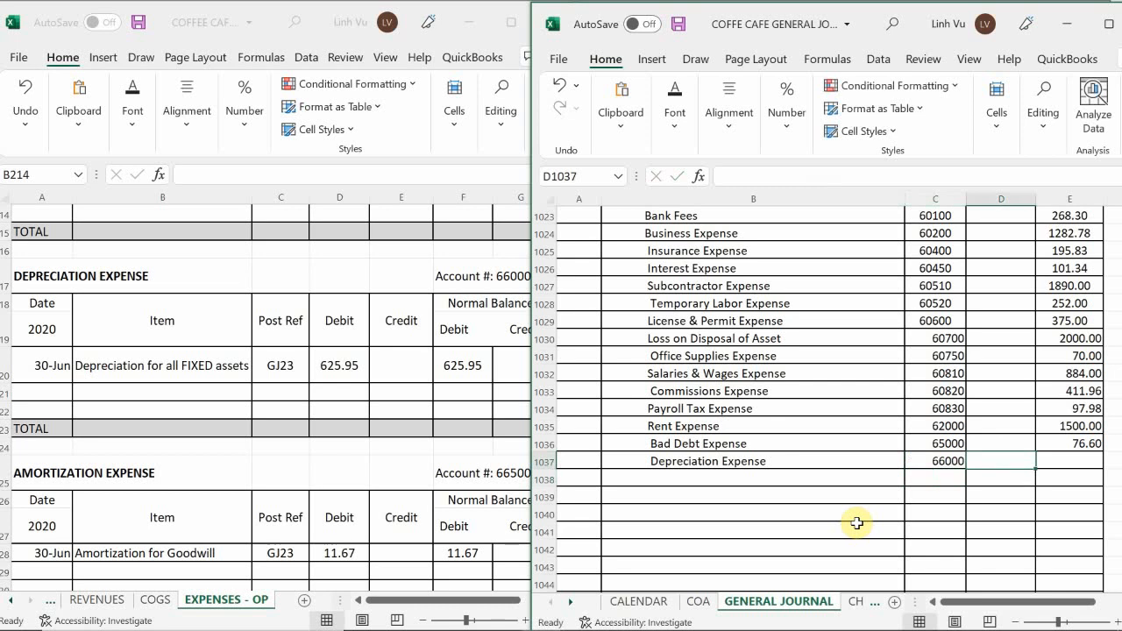
{"action": "key", "text": "Right"}
{"action": "key", "text": "Right"}
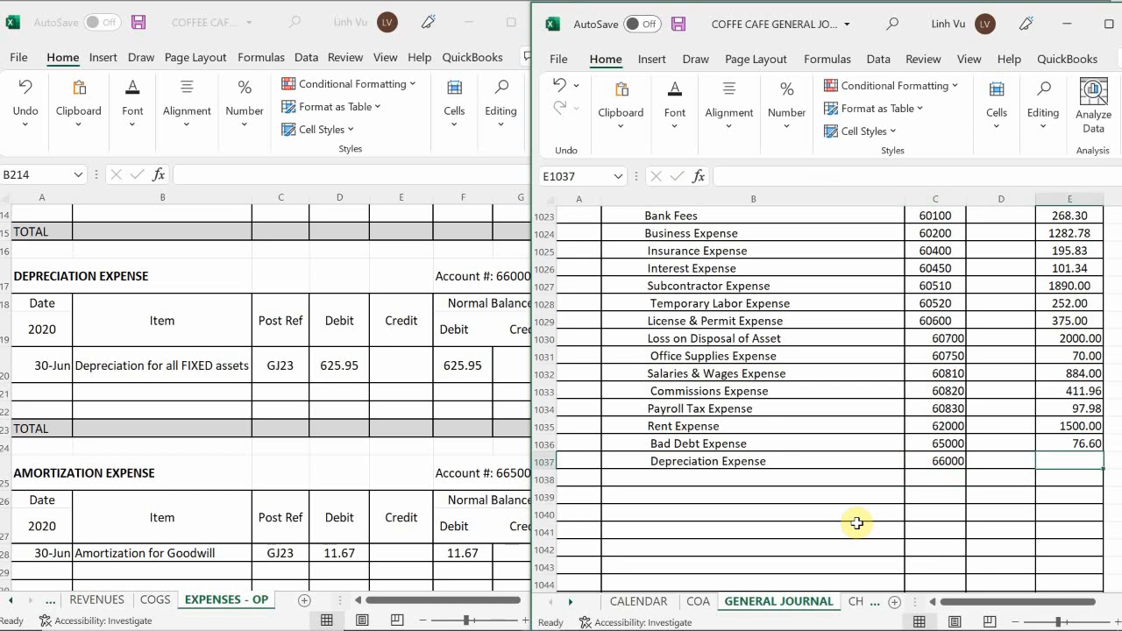
{"action": "type", "text": "625.95"}
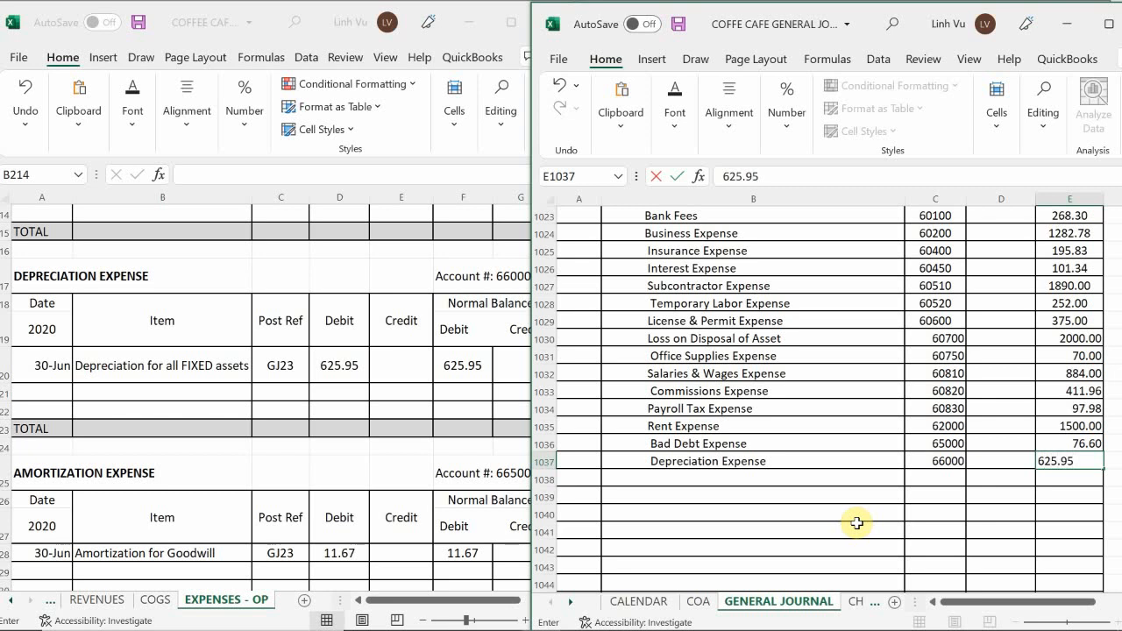
{"action": "key", "text": "Return"}
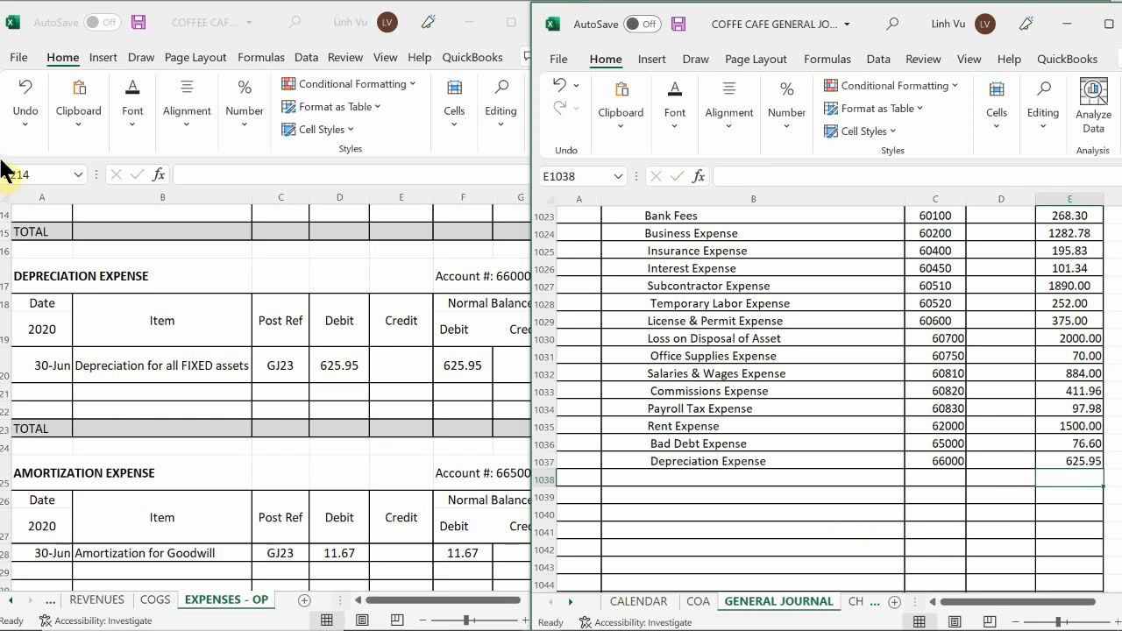
Start a closing row in the Depreciation Expense ledger, dated 6/30 with the item CLOSE.
{"action": "left_click", "coordinate": [46, 384]}
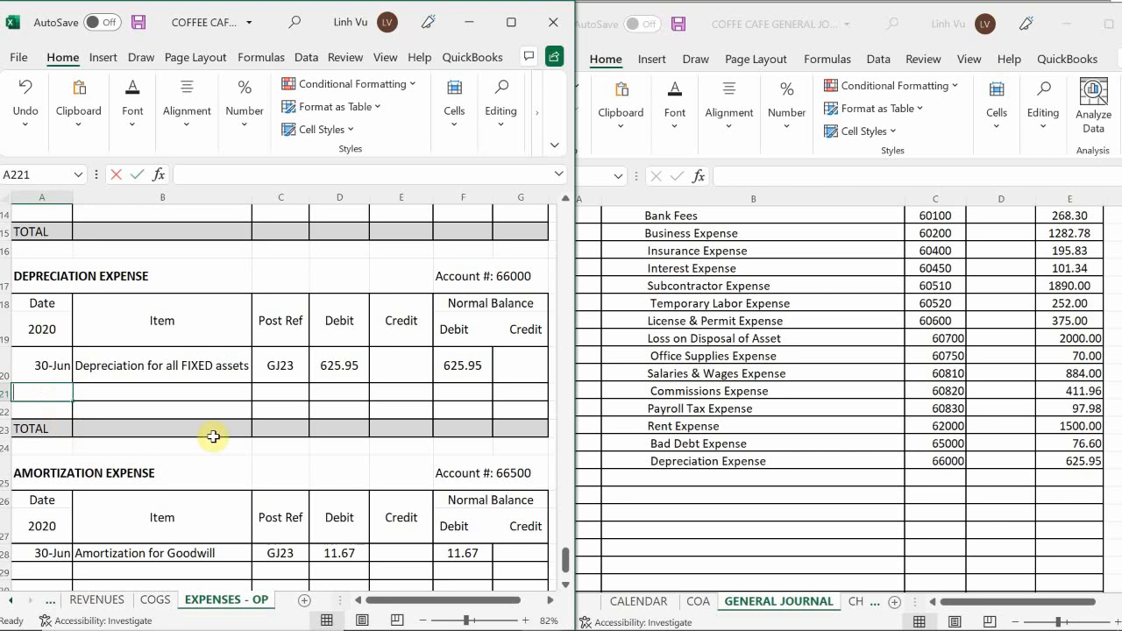
{"action": "type", "text": "6/30"}
{"action": "key", "text": "Tab"}
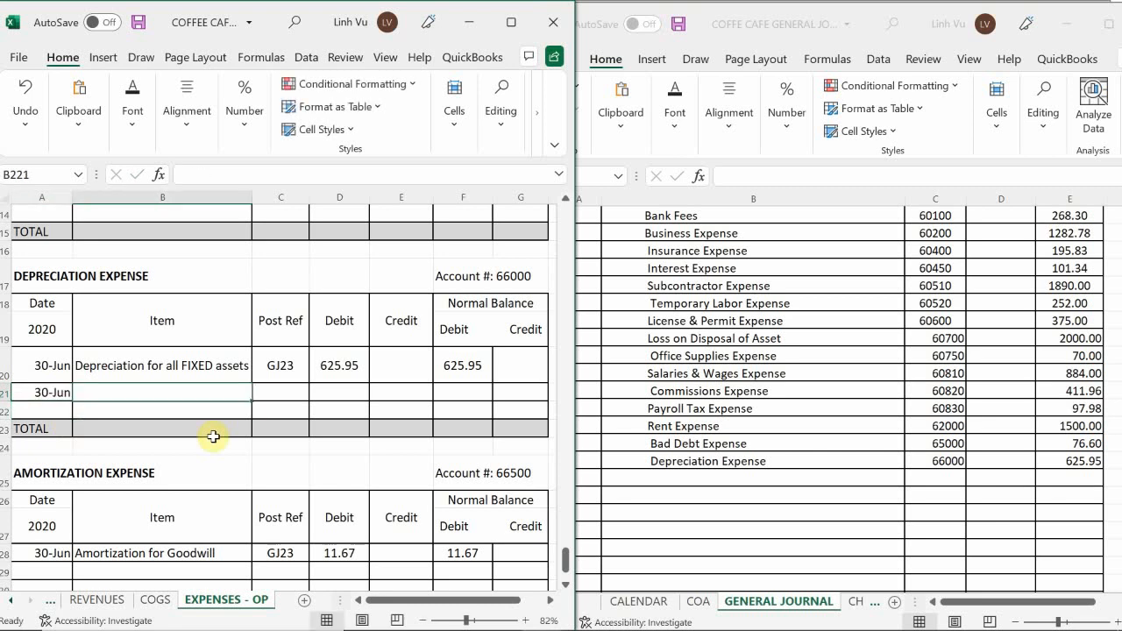
{"action": "type", "text": "CLOSE"}
{"action": "key", "text": "Tab"}
Enter post reference GJ25 and a credit of 625.95 in the Depreciation Expense CLOSE row.
{"action": "type", "text": "G"}
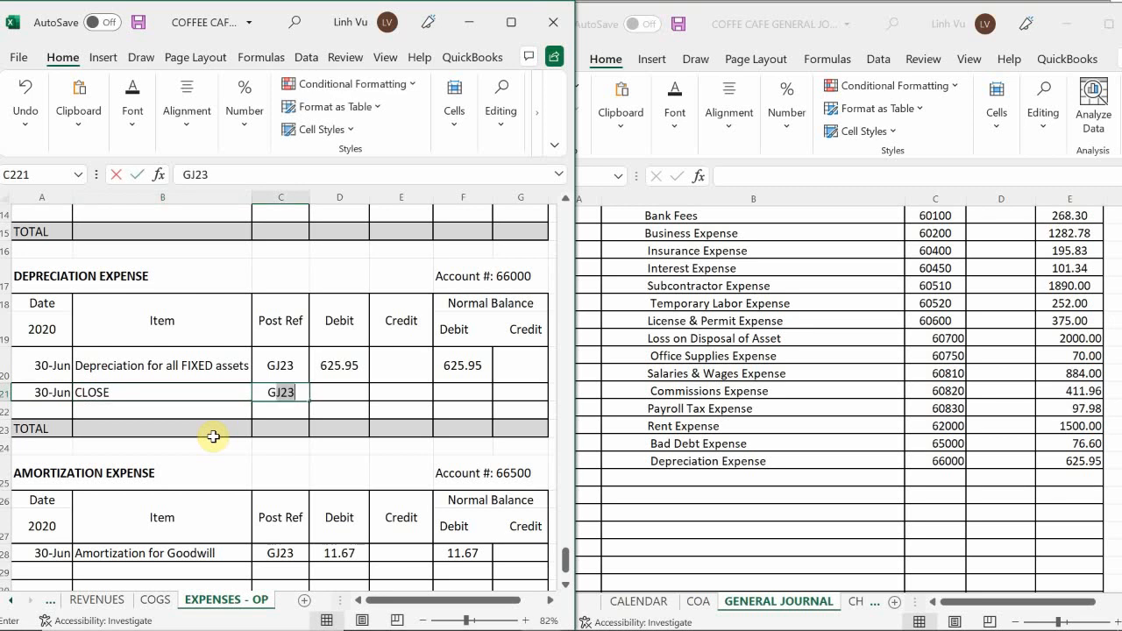
{"action": "type", "text": "K"}
{"action": "key", "text": "BackSpace"}
{"action": "type", "text": "K"}
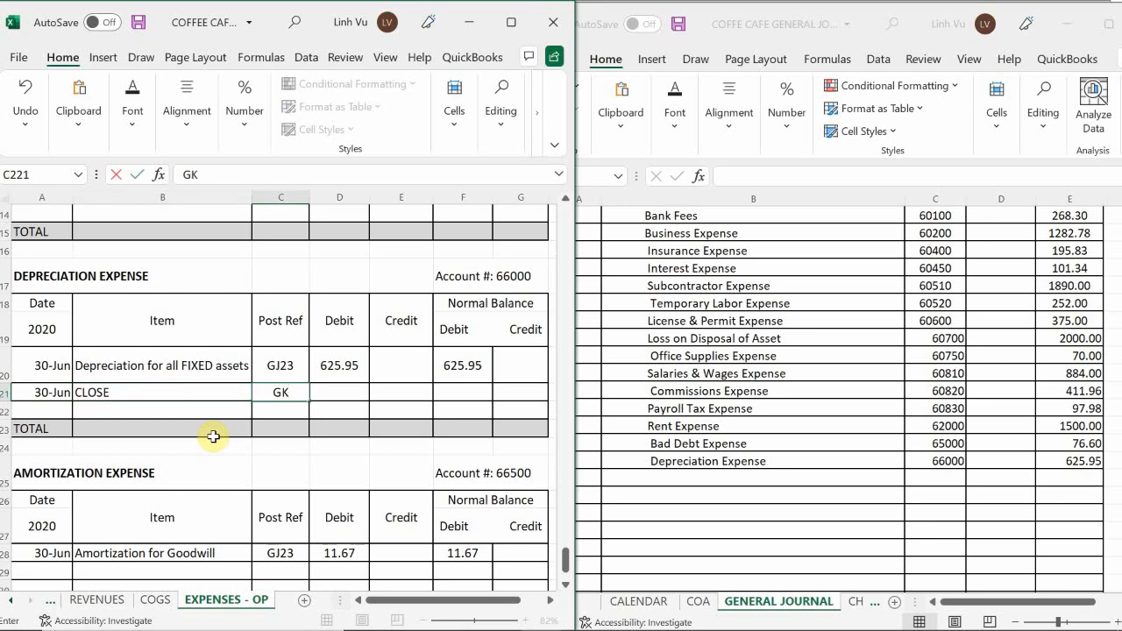
{"action": "key", "text": "BackSpace"}
{"action": "type", "text": "J25"}
{"action": "key", "text": "Tab"}
{"action": "key", "text": "Tab"}
{"action": "type", "text": "625.95"}
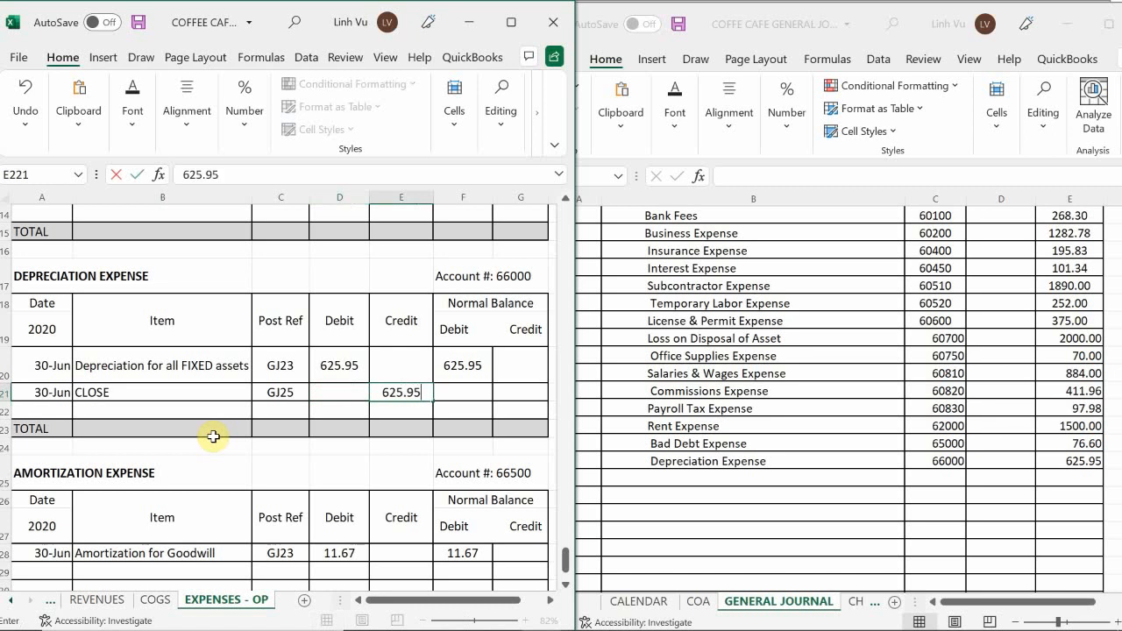
{"action": "key", "text": "Return"}
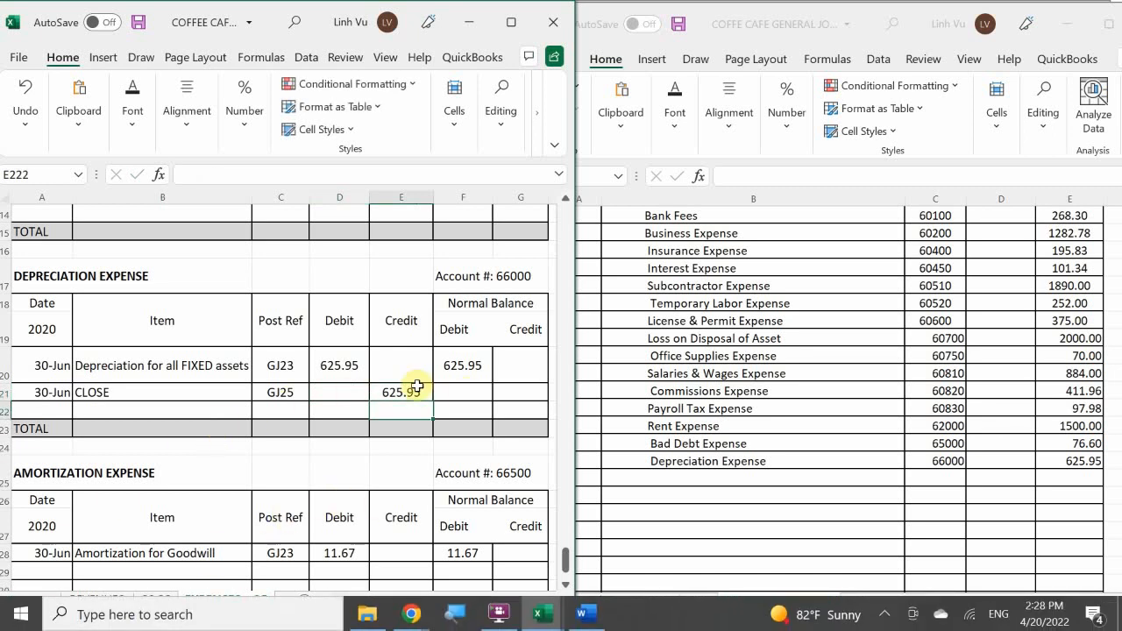
Calculate the debit balance of the Depreciation Expense CLOSE row with the formula =F220+D221-E221.
{"action": "left_click", "coordinate": [481, 391]}
{"action": "type", "text": "="}
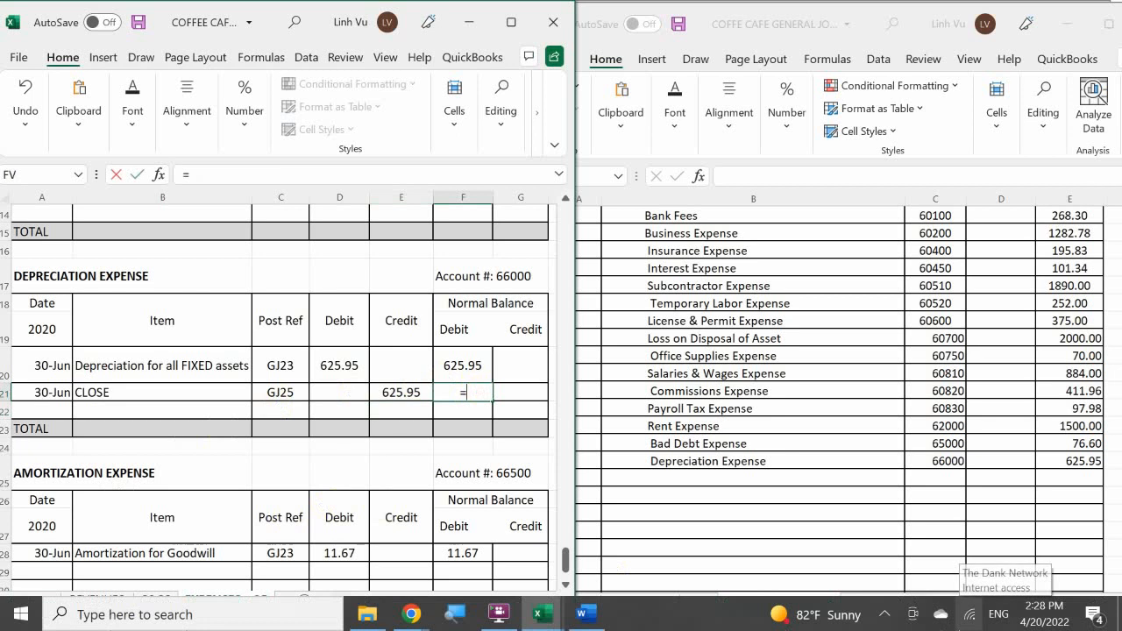
{"action": "key", "text": "Up"}
{"action": "type", "text": "+"}
{"action": "key", "text": "Left"}
{"action": "key", "text": "Left"}
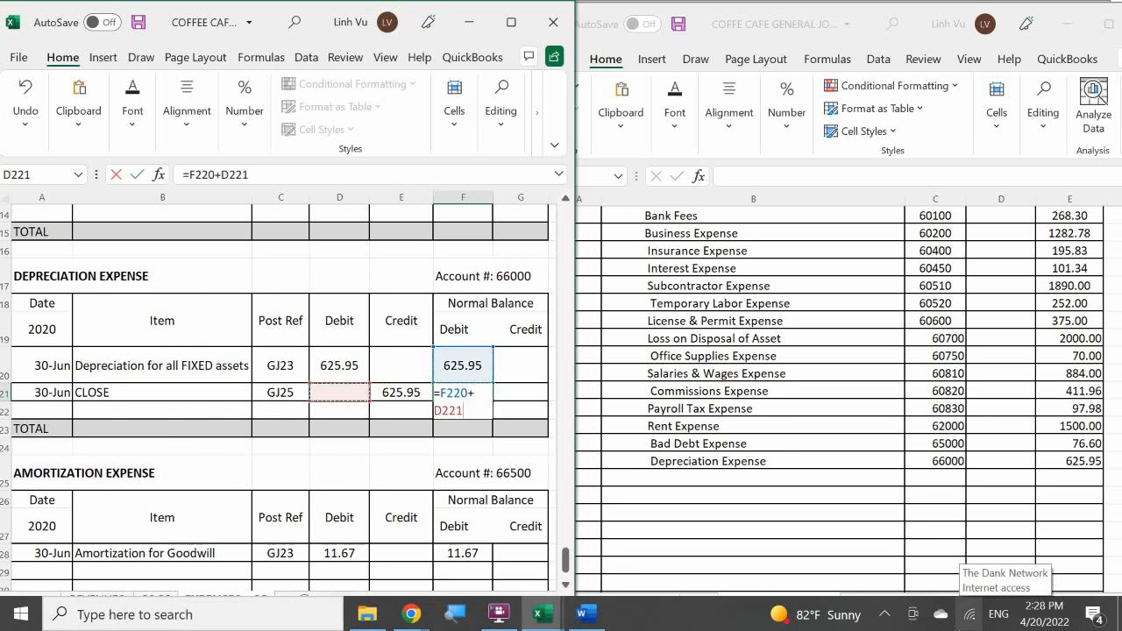
{"action": "type", "text": "-"}
{"action": "key", "text": "Left"}
{"action": "key", "text": "Return"}
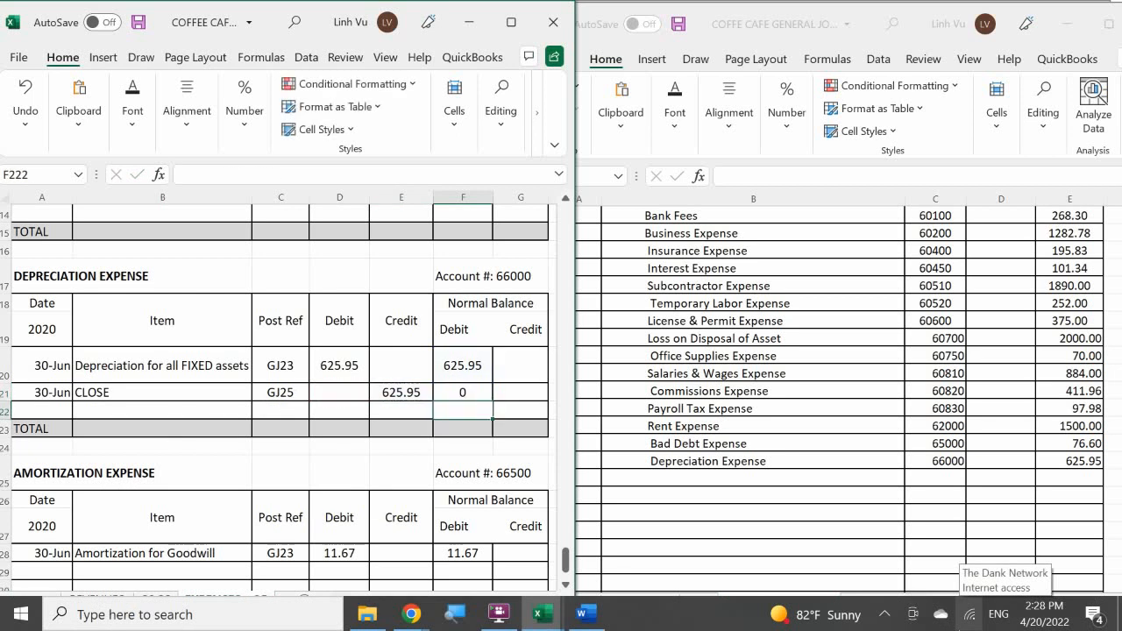
Add an indented Amortization Expense line below Depreciation Expense in the general journal.
{"action": "left_click", "coordinate": [176, 451]}
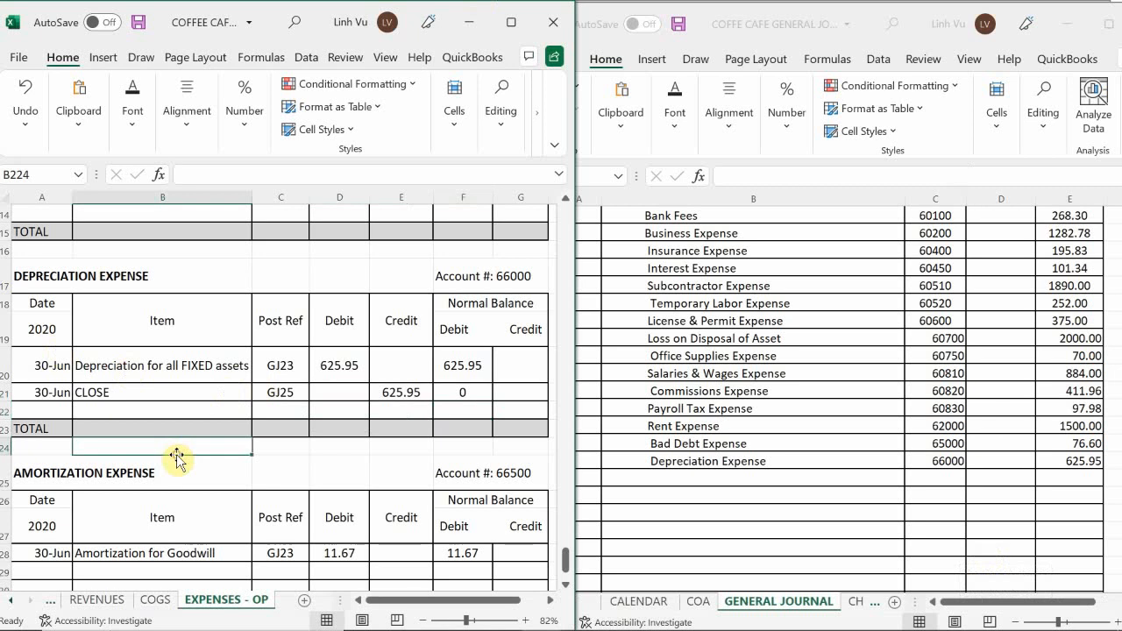
{"action": "scroll", "coordinate": [176, 458], "scroll_direction": "down", "scroll_amount": 3}
{"action": "scroll", "coordinate": [176, 458], "scroll_direction": "up", "scroll_amount": 1}
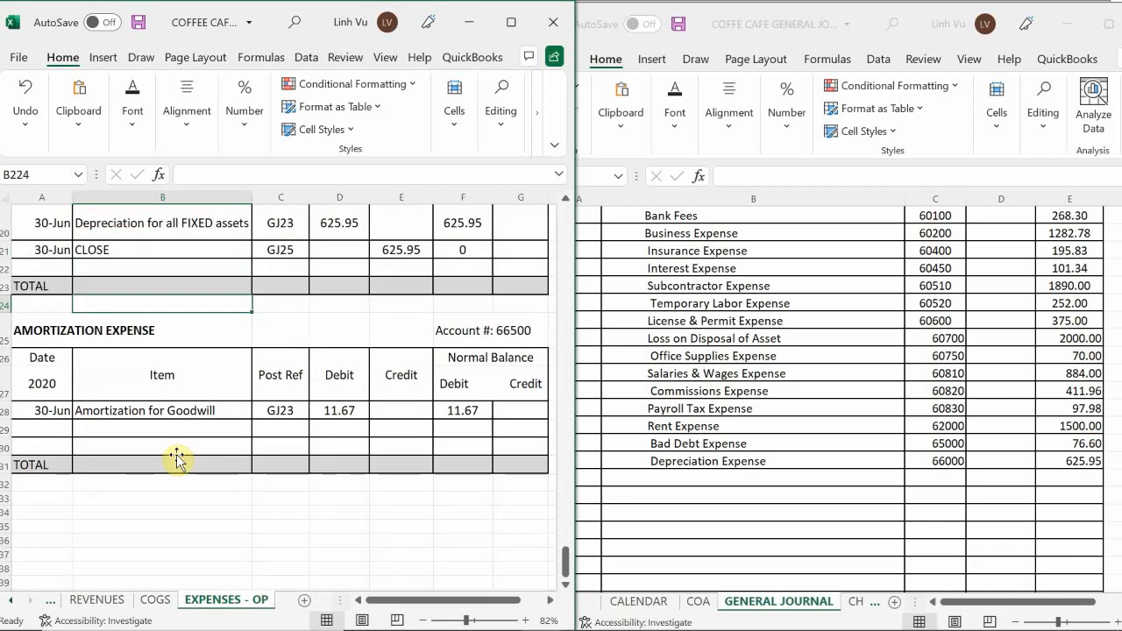
{"action": "left_click", "coordinate": [666, 479]}
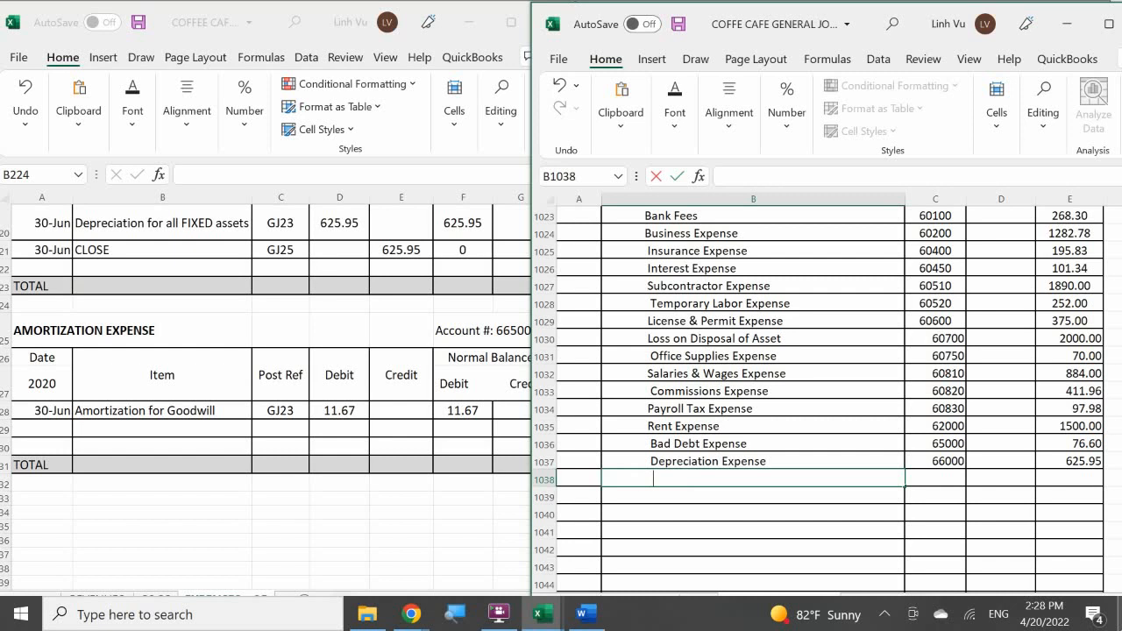
{"action": "type", "text": "A"}
{"action": "type", "text": "m"}
{"action": "type", "text": "oritization E"}
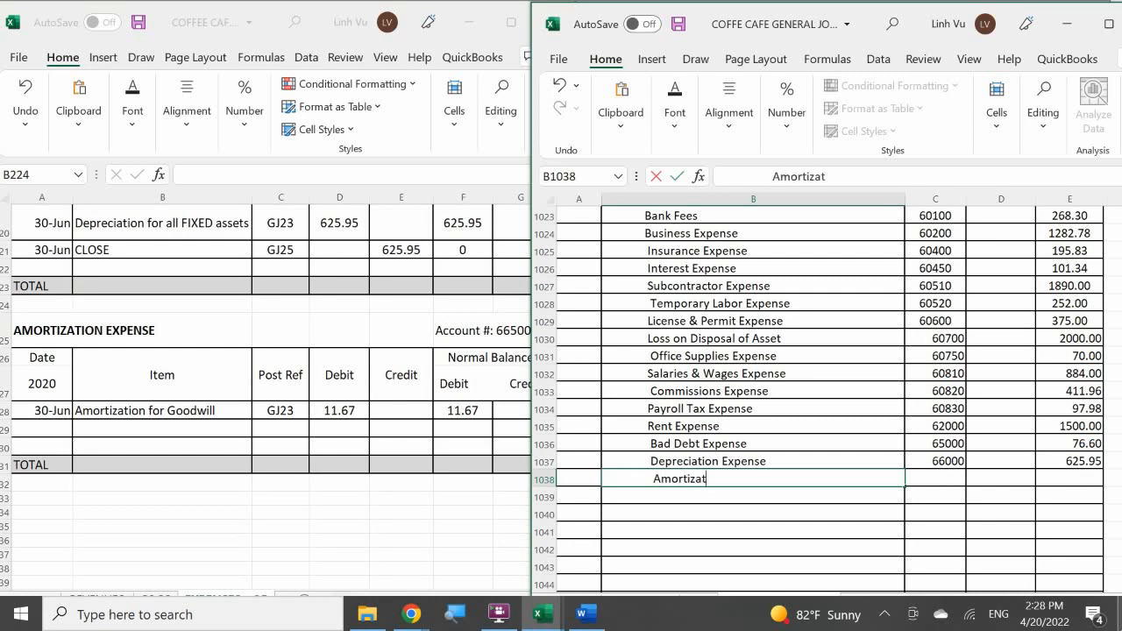
{"action": "type", "text": "xpen"}
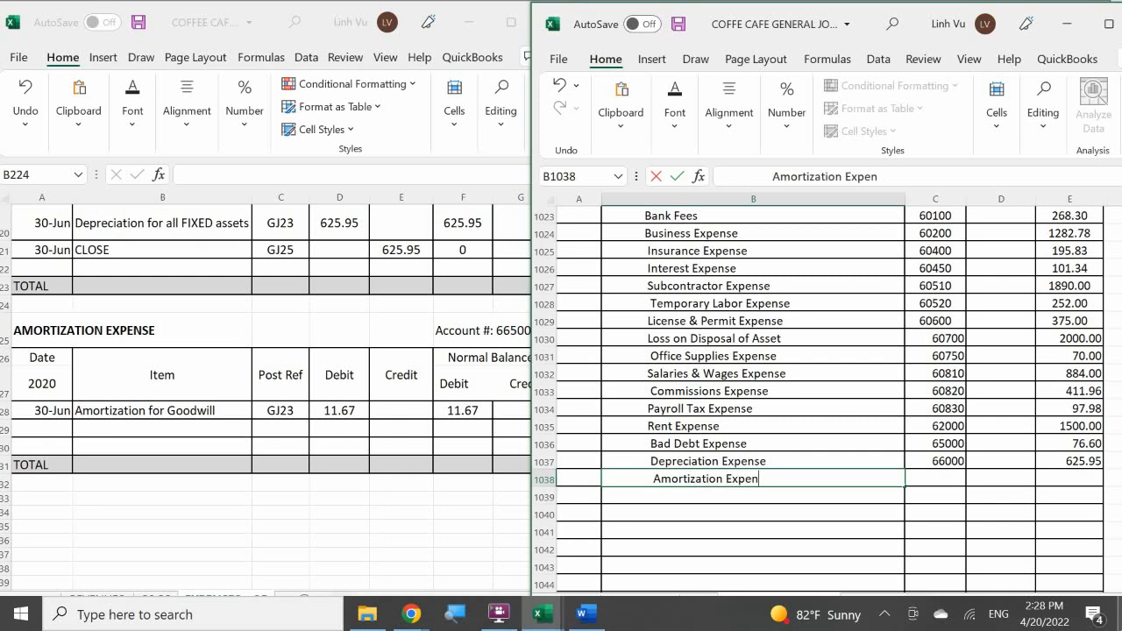
{"action": "type", "text": "se"}
{"action": "key", "text": "Tab"}
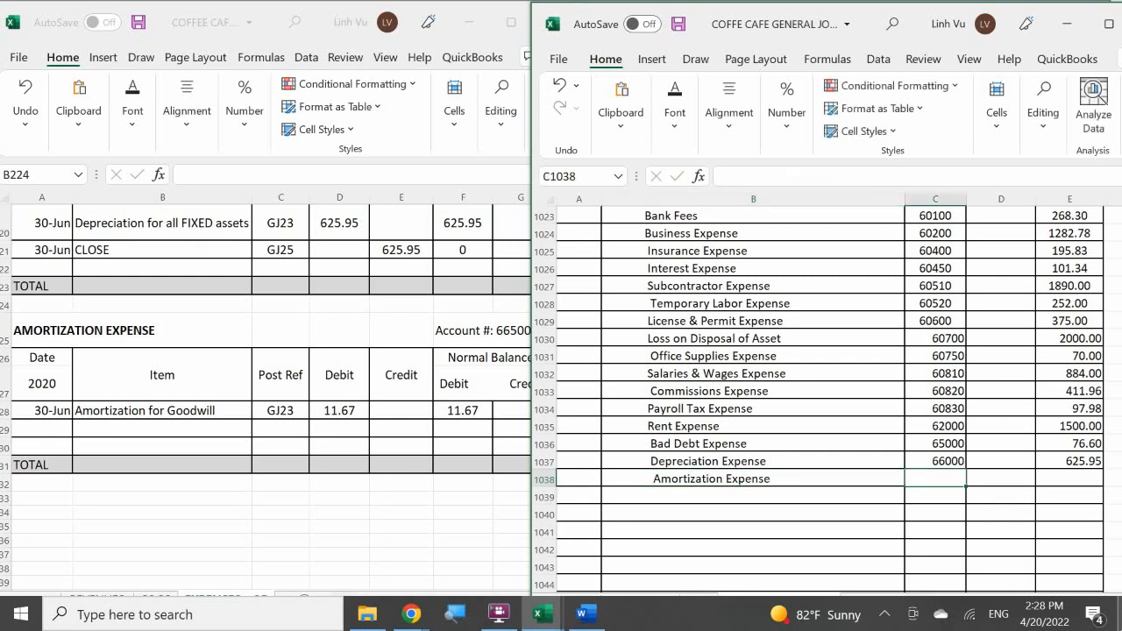
Enter post reference 66500 and a credit of 11.67 on the Amortization Expense line of the general journal.
{"action": "type", "text": "66500"}
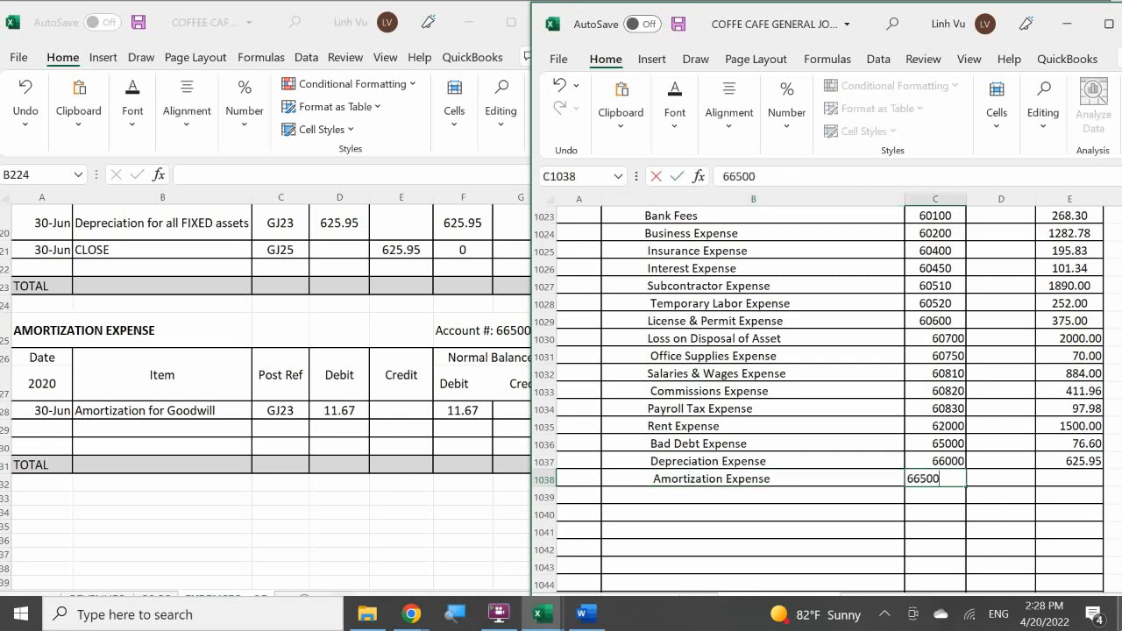
{"action": "key", "text": "Tab"}
{"action": "key", "text": "Tab"}
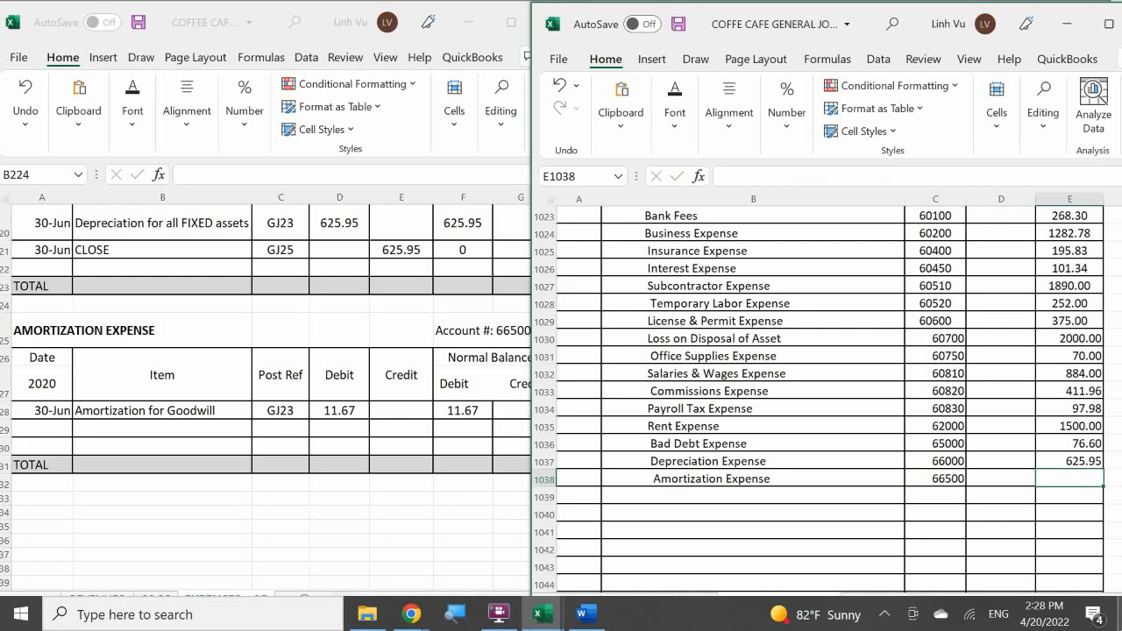
{"action": "type", "text": "11.67"}
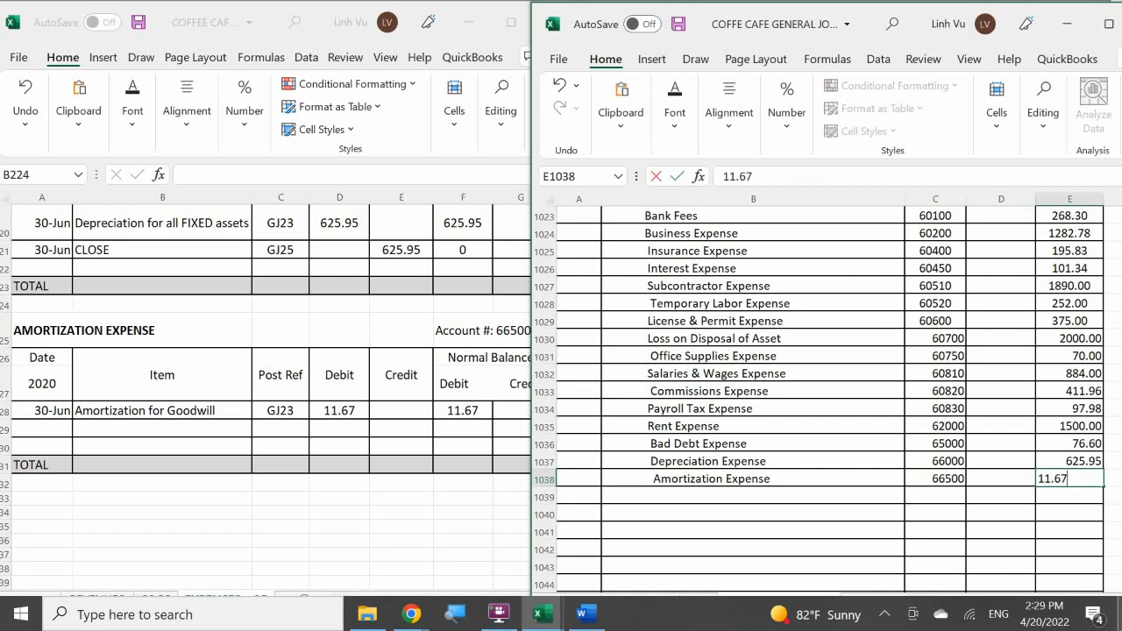
{"action": "key", "text": "Return"}
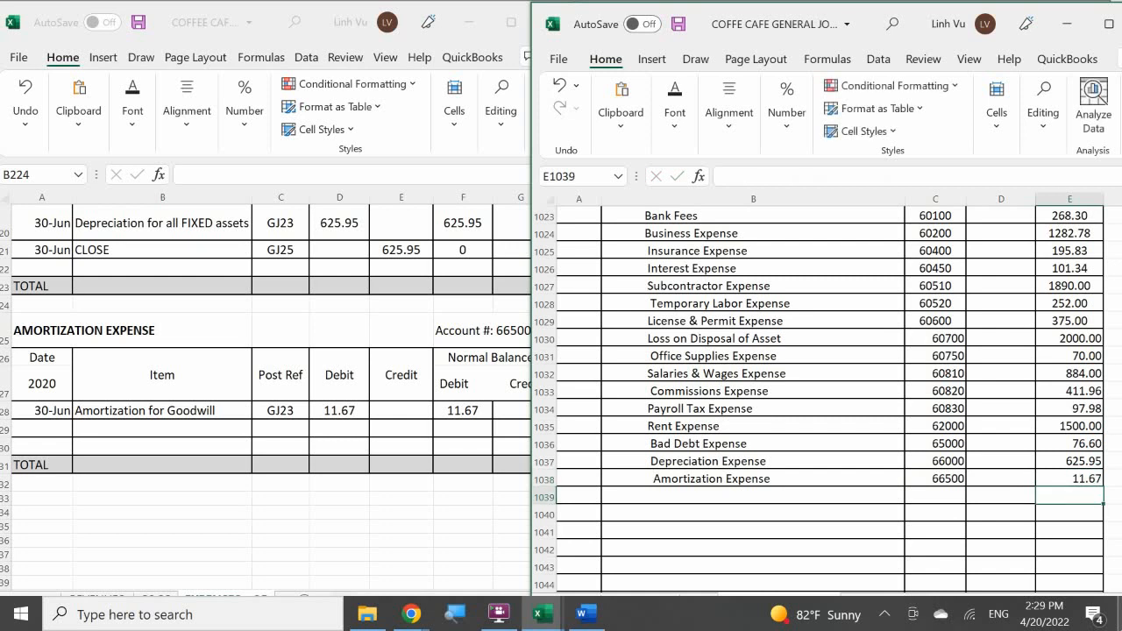
Start a closing row in the Amortization Expense ledger, dated 6/30 with the item CLOSE.
{"action": "left_click", "coordinate": [31, 431]}
{"action": "left_click", "coordinate": [31, 432]}
{"action": "type", "text": "6/30"}
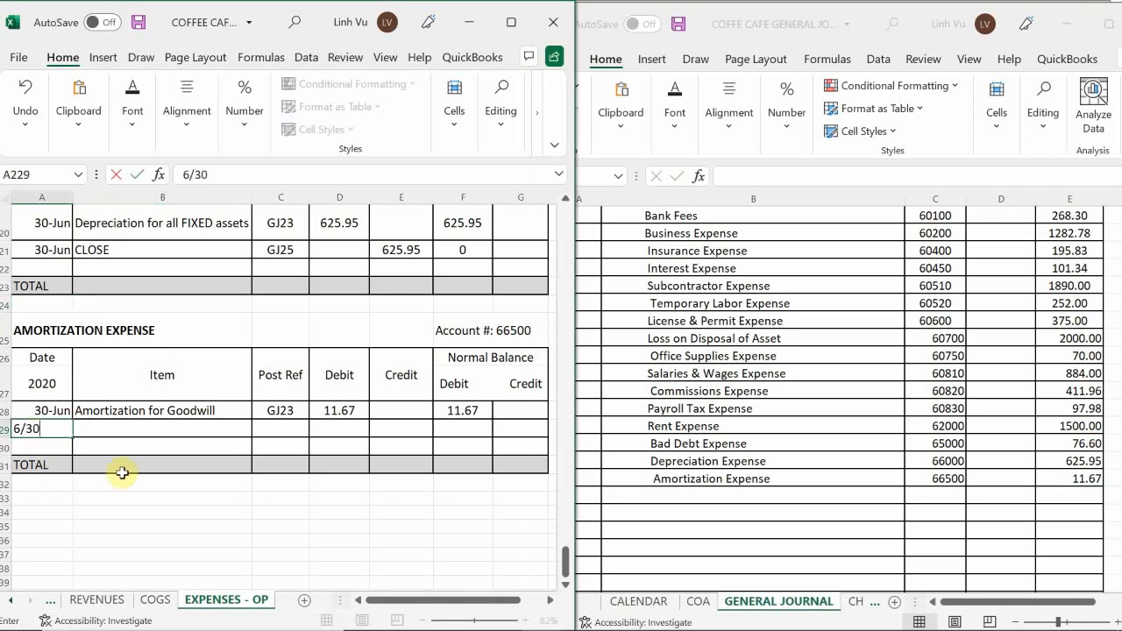
{"action": "key", "text": "Return"}
{"action": "key", "text": "Up"}
{"action": "key", "text": "Right"}
{"action": "type", "text": "CLOSE"}
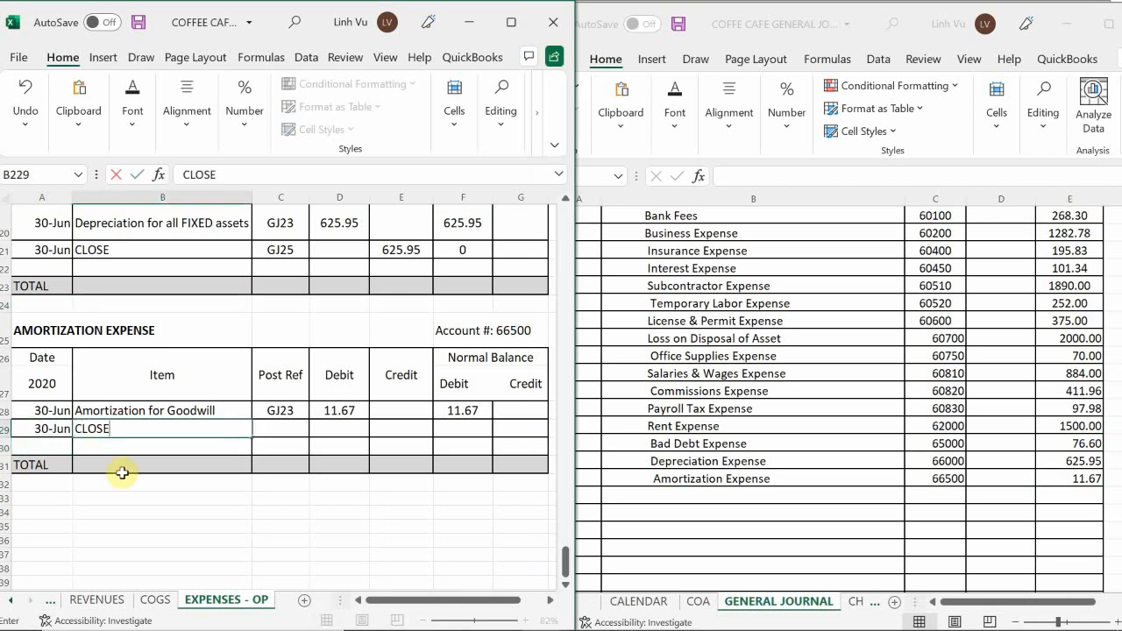
{"action": "key", "text": "Tab"}
Enter post reference GJ25 and a credit of 11.67 in the Amortization Expense CLOSE row.
{"action": "type", "text": "GK"}
{"action": "key", "text": "BackSpace"}
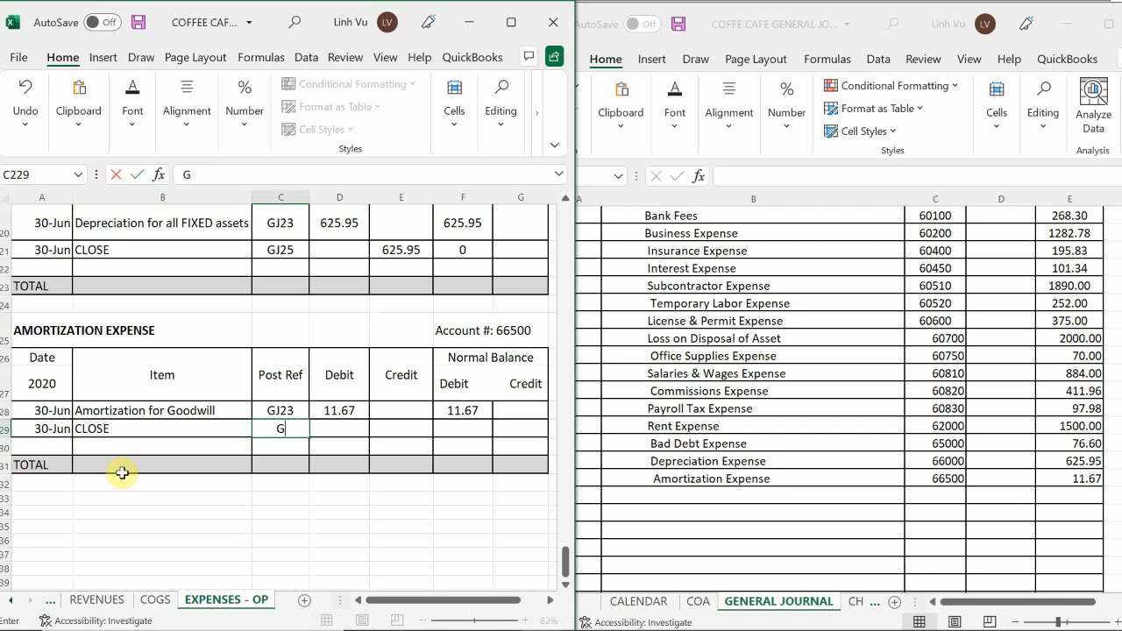
{"action": "type", "text": "J"}
{"action": "key", "text": "Tab"}
{"action": "key", "text": "Tab"}
{"action": "type", "text": "11.67"}
{"action": "key", "text": "Return"}
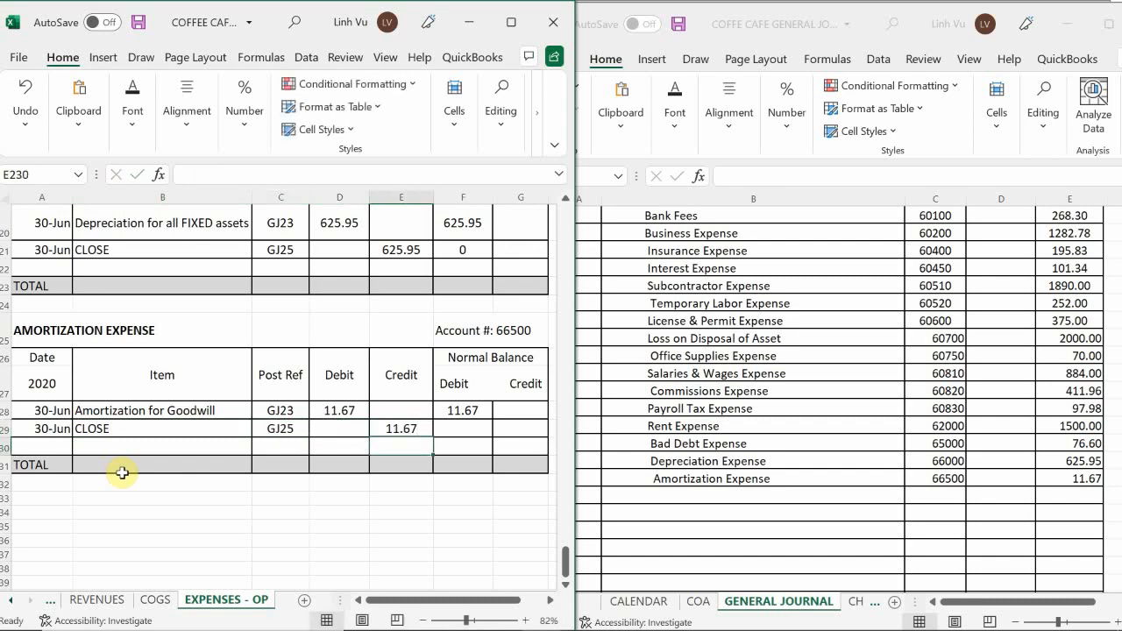
Calculate the debit balance of the Amortization Expense CLOSE row as the previous balance F228 plus debit D229 minus the row's credit.
{"action": "key", "text": "Up"}
{"action": "key", "text": "Right"}
{"action": "type", "text": "="}
{"action": "key", "text": "Up"}
{"action": "type", "text": "+"}
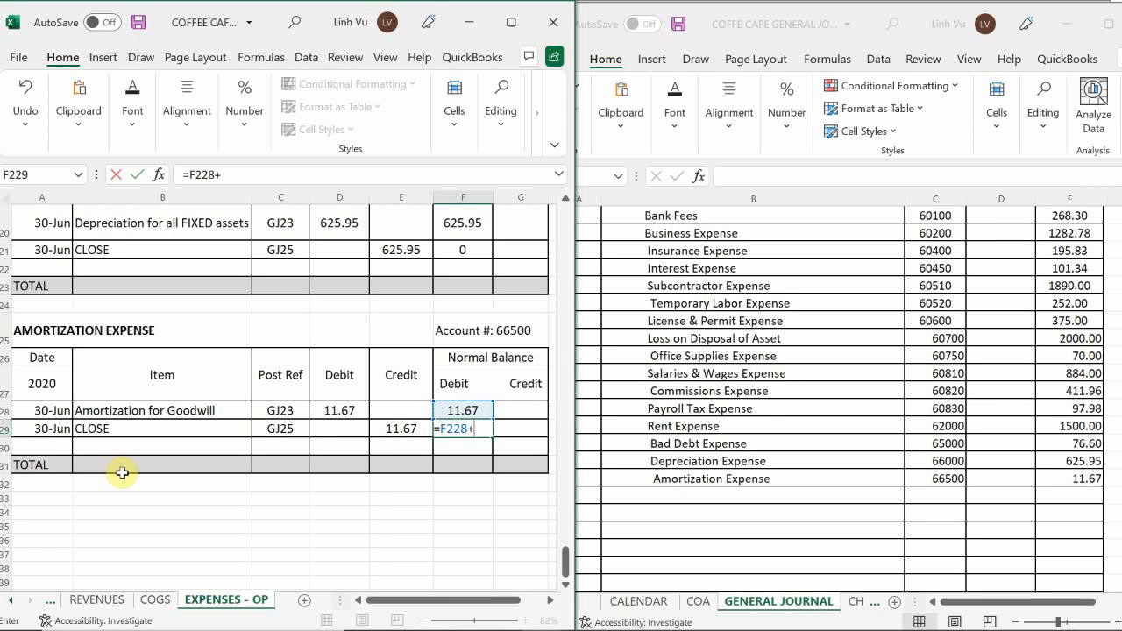
{"action": "key", "text": "Left"}
{"action": "key", "text": "Left"}
{"action": "type", "text": "-"}
{"action": "key", "text": "Return"}
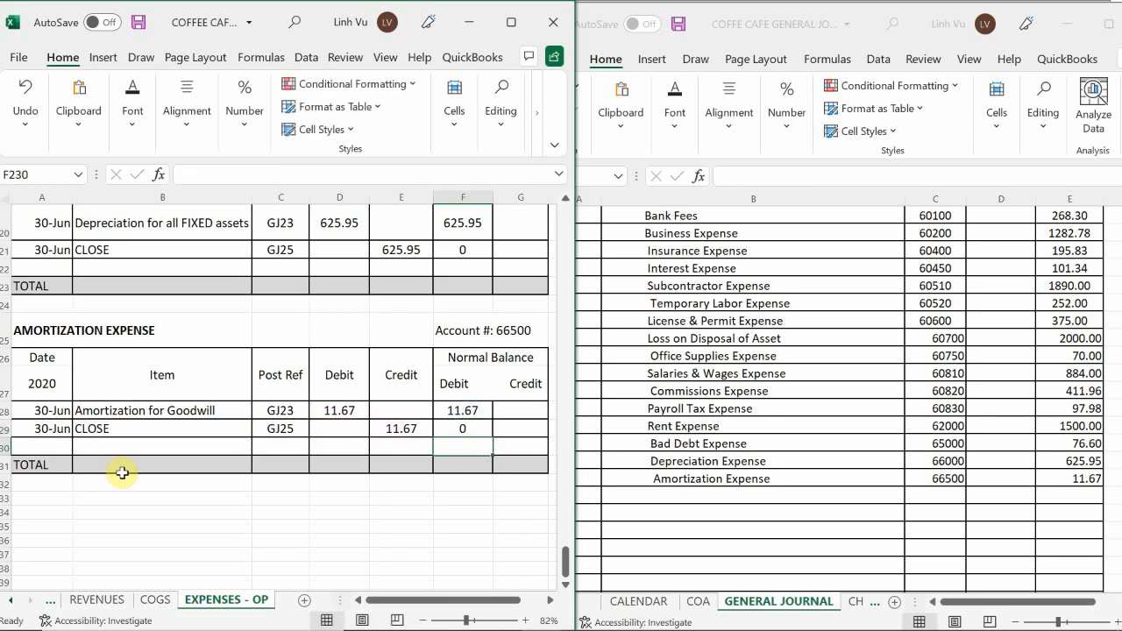
Add the explanation "(To Close out Expenses to Income Summary)" below the Amortization Expense line in the general journal.
{"action": "left_click", "coordinate": [653, 498]}
{"action": "left_click", "coordinate": [649, 498]}
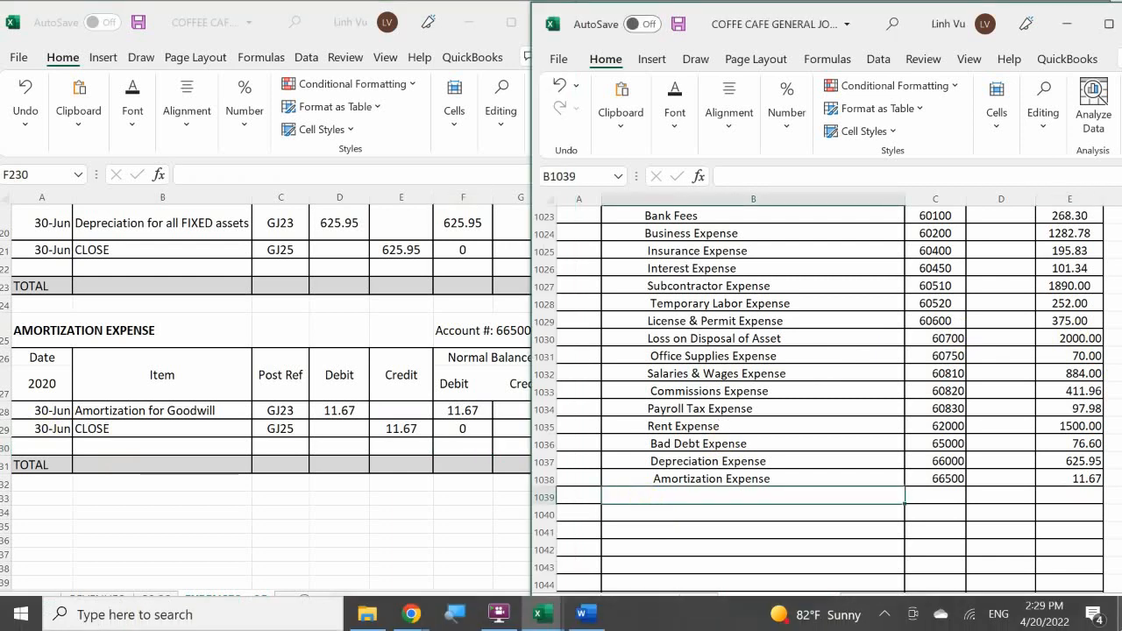
{"action": "type", "text": "("}
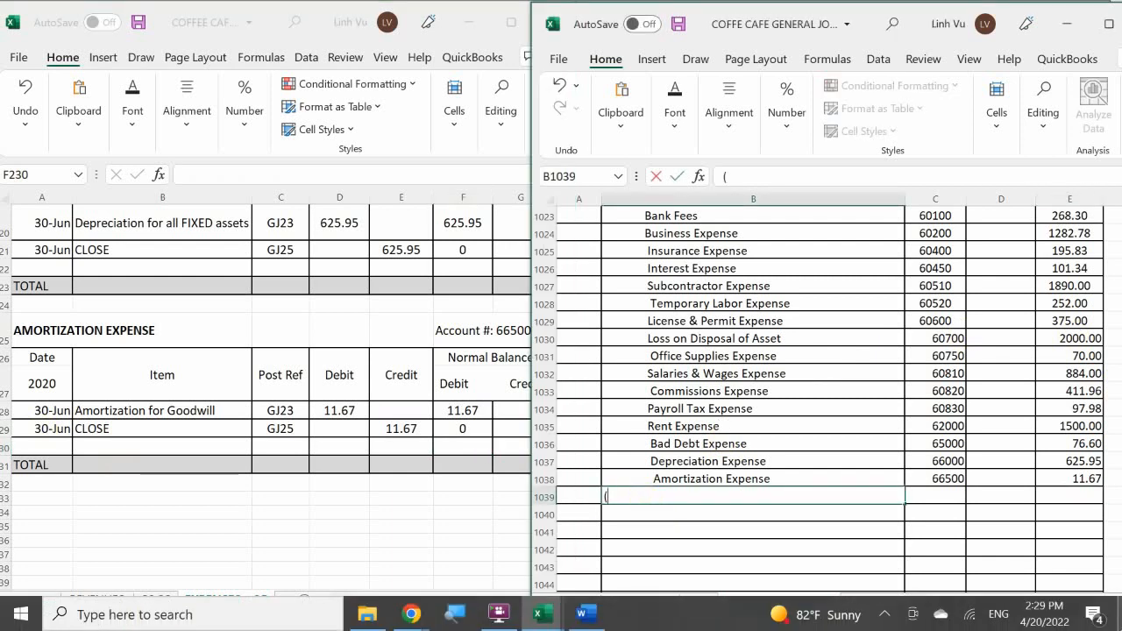
{"action": "type", "text": "To Close o"}
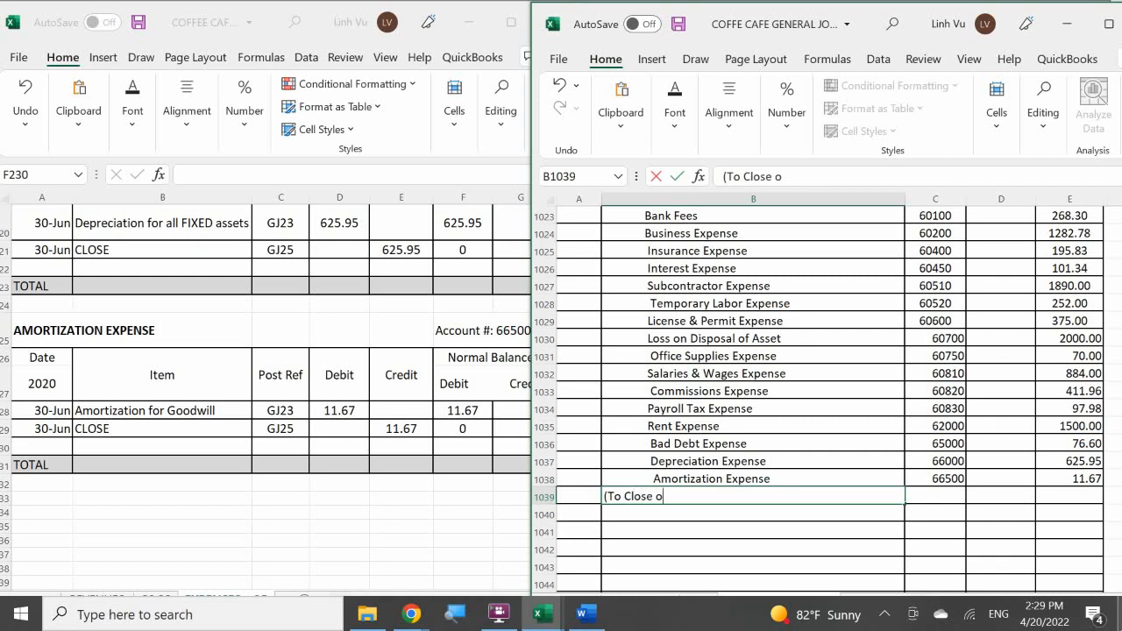
{"action": "type", "text": "ut Expens"}
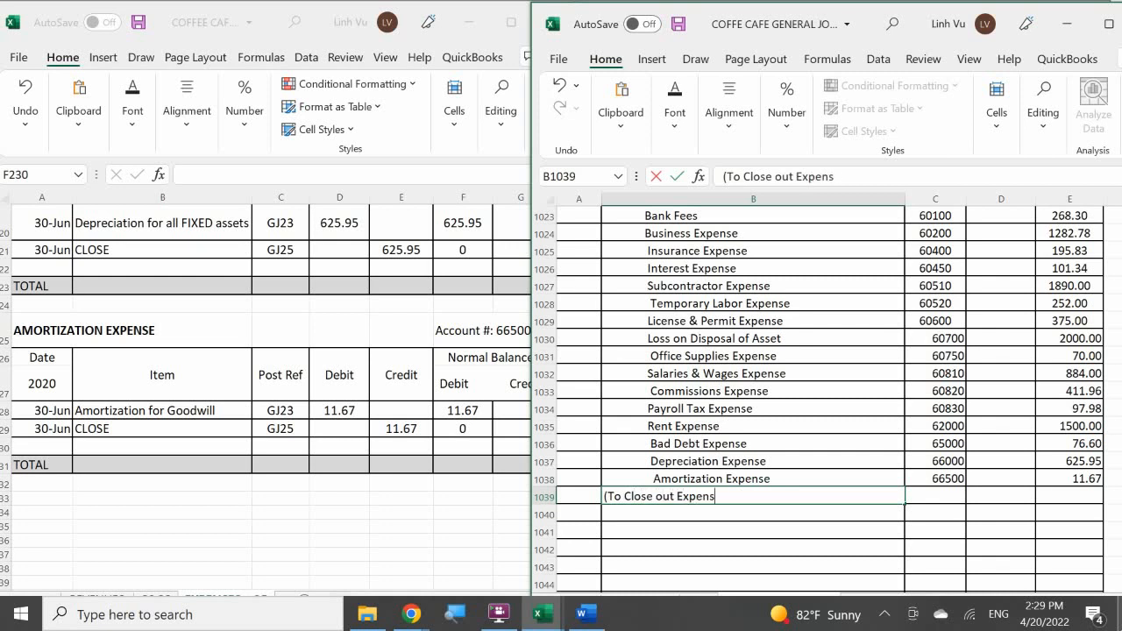
{"action": "type", "text": "es to INc"}
{"action": "key", "text": "BackSpace"}
{"action": "key", "text": "BackSpace"}
{"action": "type", "text": "ncome "}
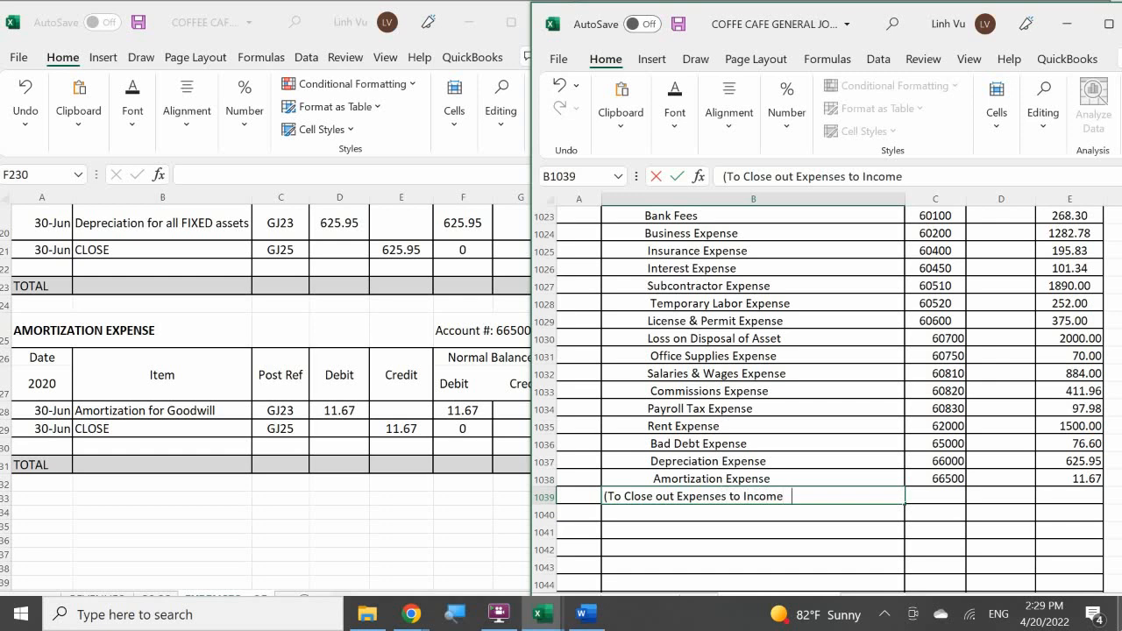
{"action": "type", "text": "Summary)"}
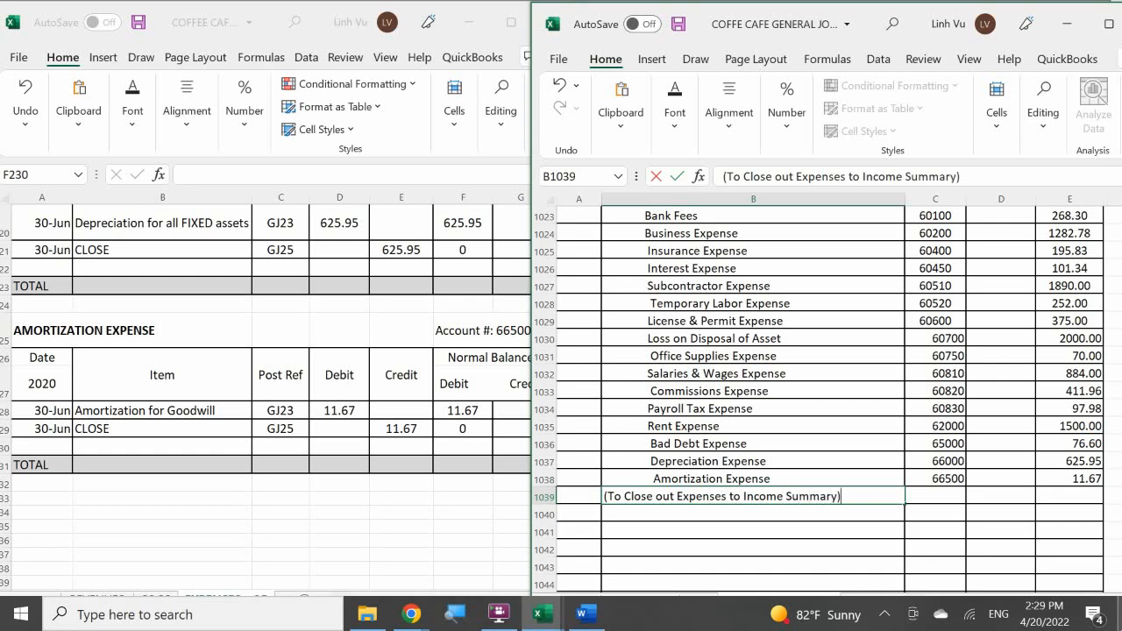
{"action": "key", "text": "Return"}
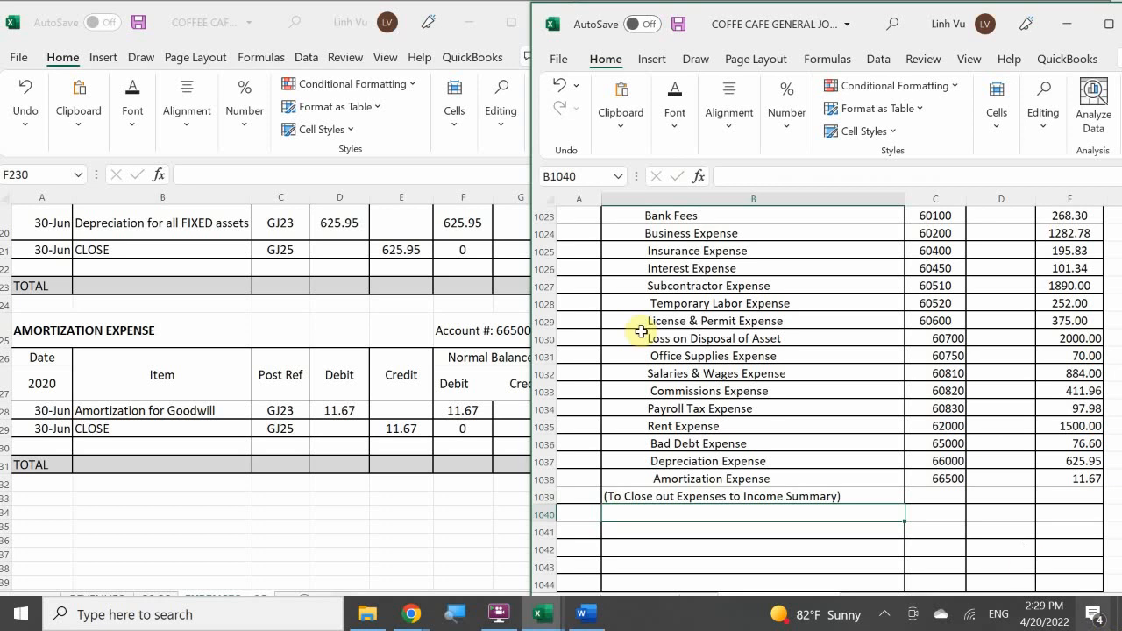
{"action": "scroll", "coordinate": [1028, 466], "scroll_direction": "up", "scroll_amount": 1}
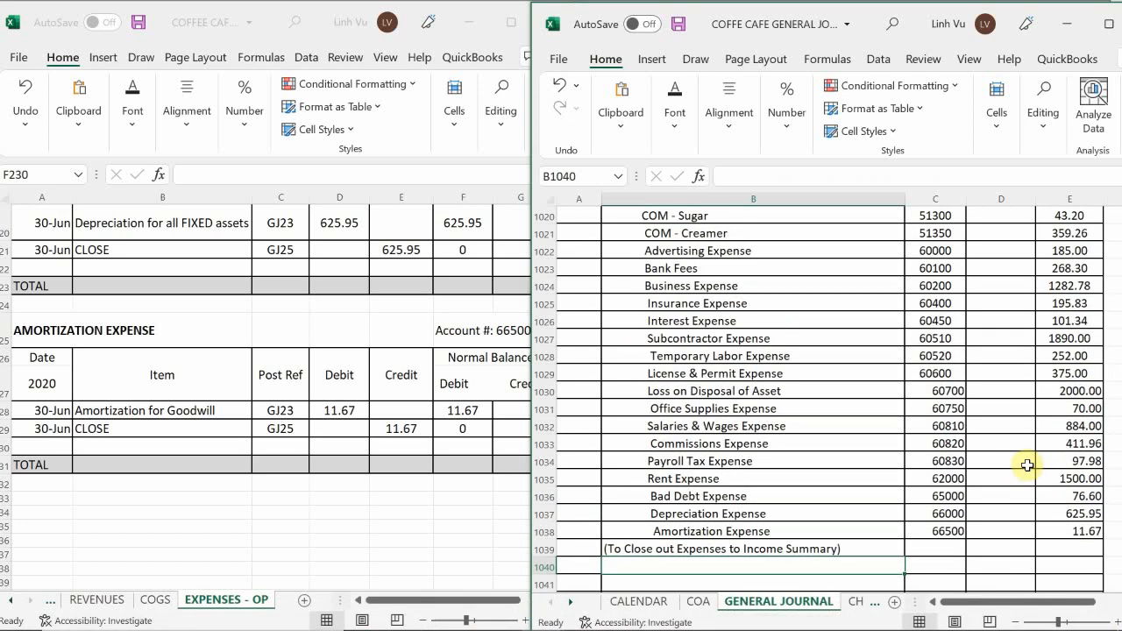
{"action": "scroll", "coordinate": [1028, 466], "scroll_direction": "up", "scroll_amount": 1}
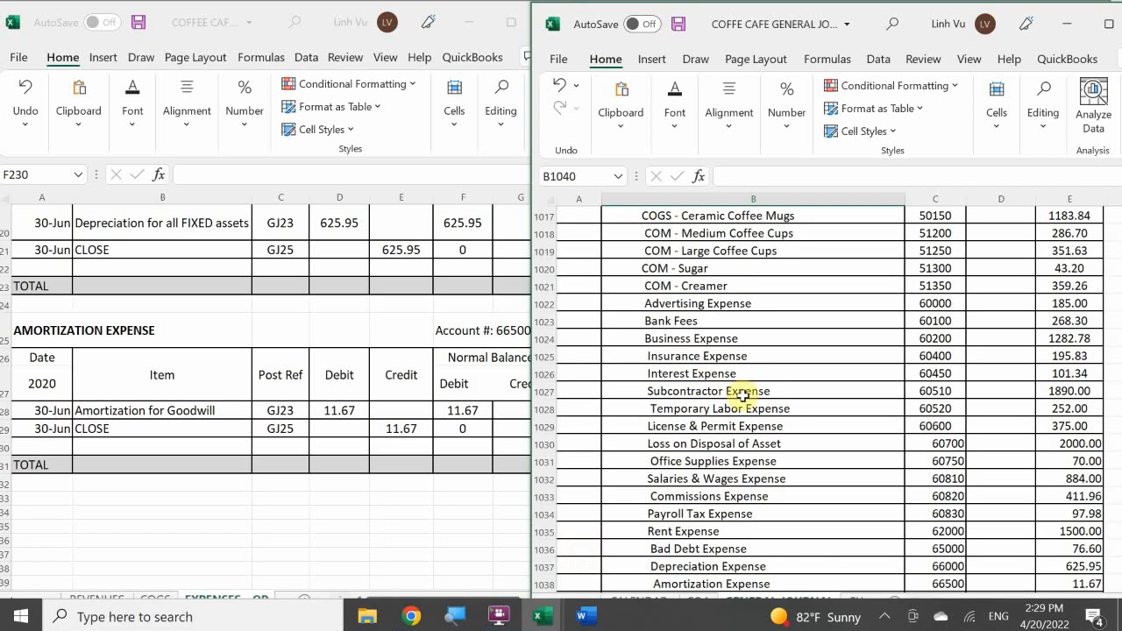
{"action": "scroll", "coordinate": [819, 299], "scroll_direction": "down", "scroll_amount": 2}
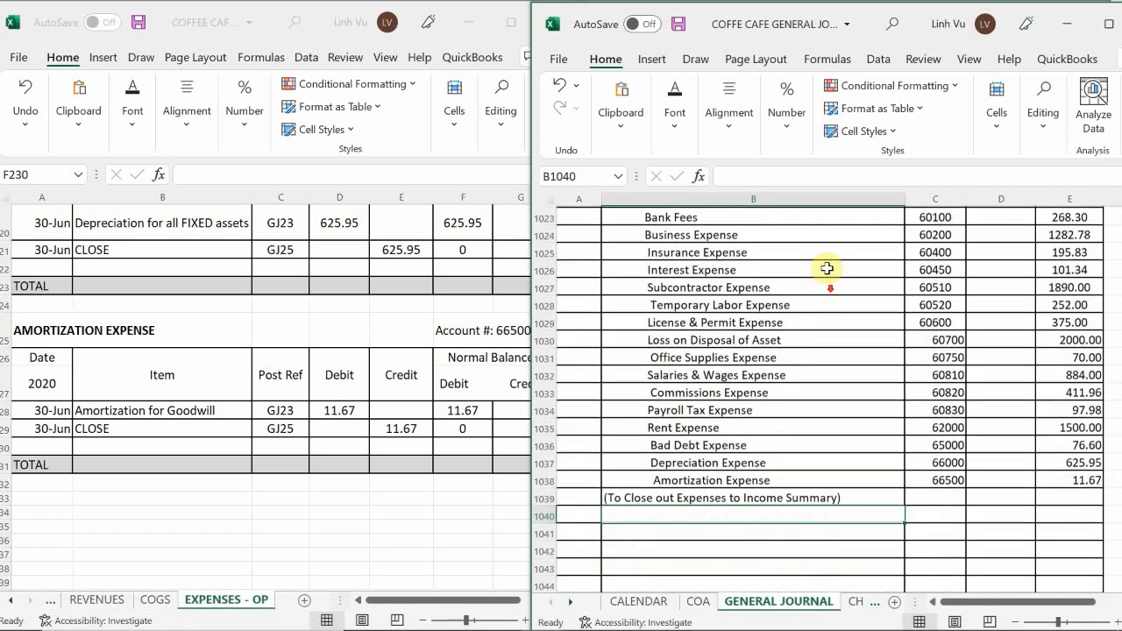
Calculate the Income Summary debit in D1014 as the SUM of the credits from COGS - Regular Coffee through Amortization Expense.
{"action": "scroll", "coordinate": [864, 307], "scroll_direction": "up", "scroll_amount": 5}
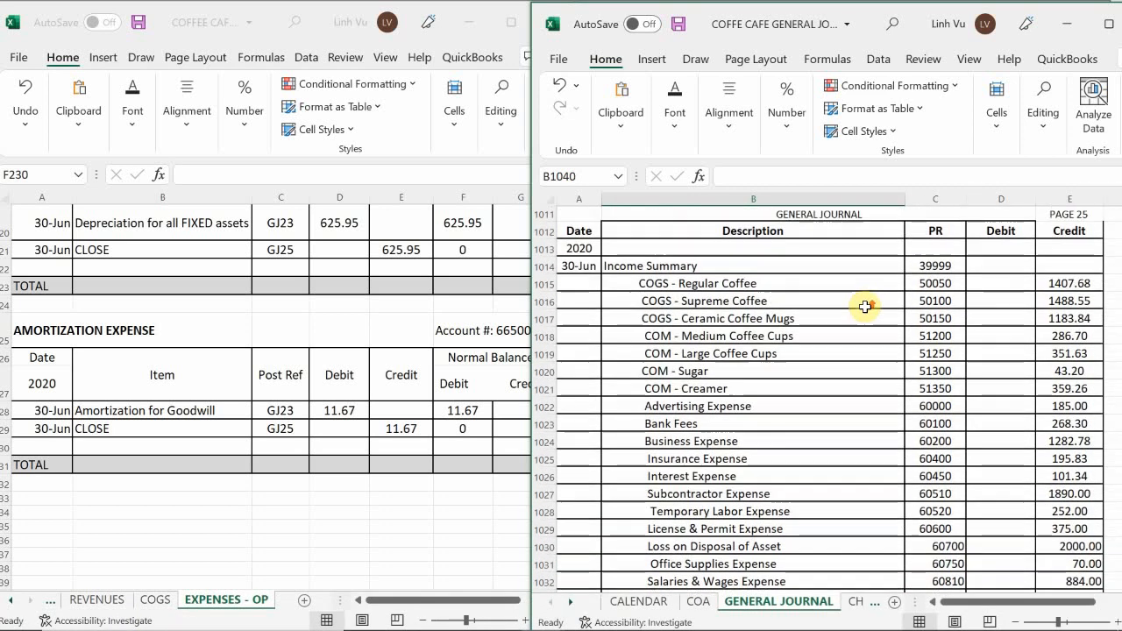
{"action": "scroll", "coordinate": [864, 307], "scroll_direction": "down", "scroll_amount": 2}
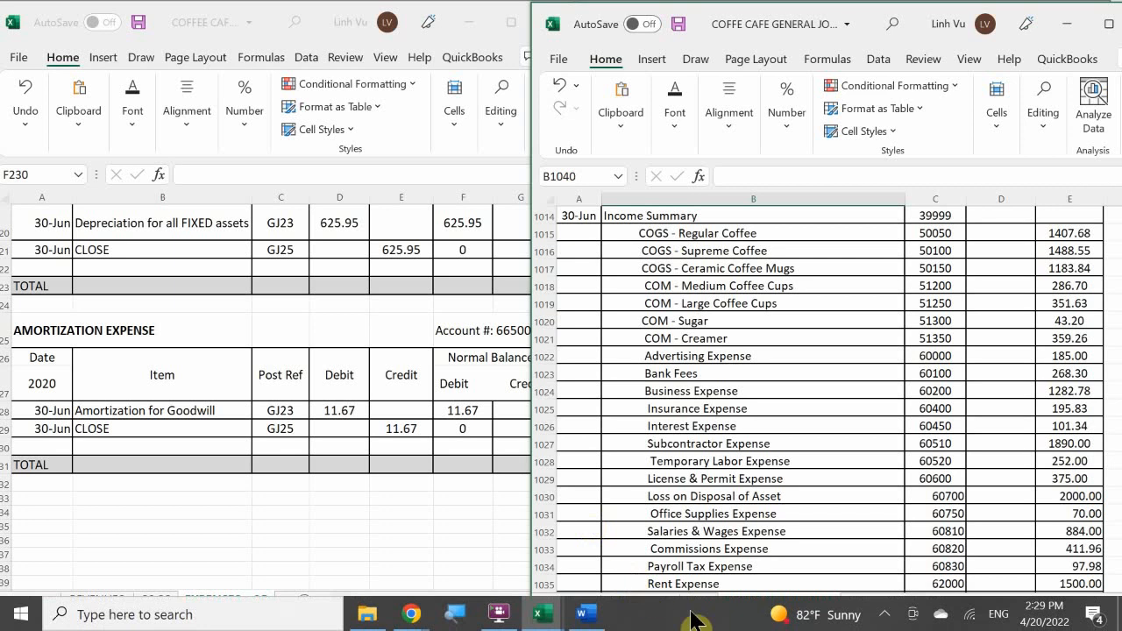
{"action": "scroll", "coordinate": [973, 509], "scroll_direction": "up", "scroll_amount": 3}
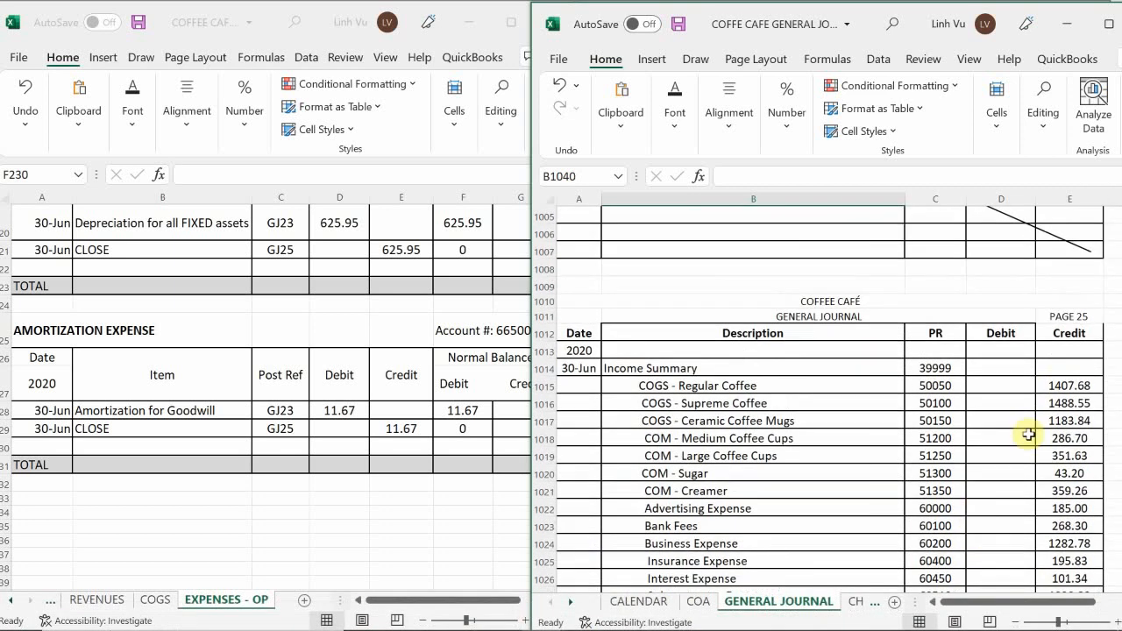
{"action": "left_click", "coordinate": [983, 369]}
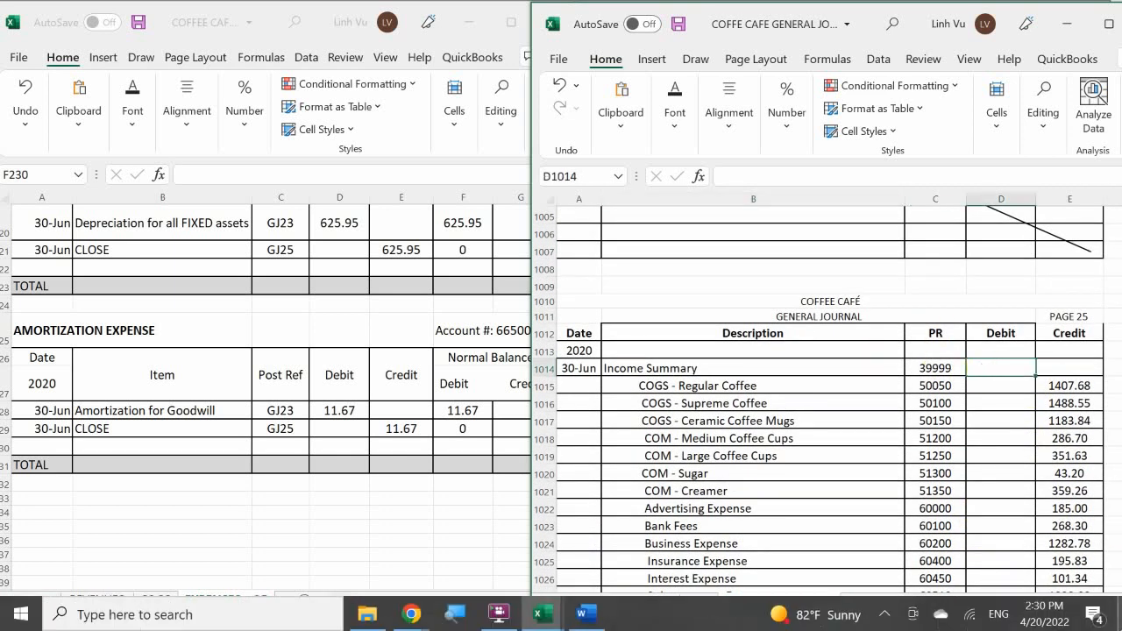
{"action": "type", "text": "="}
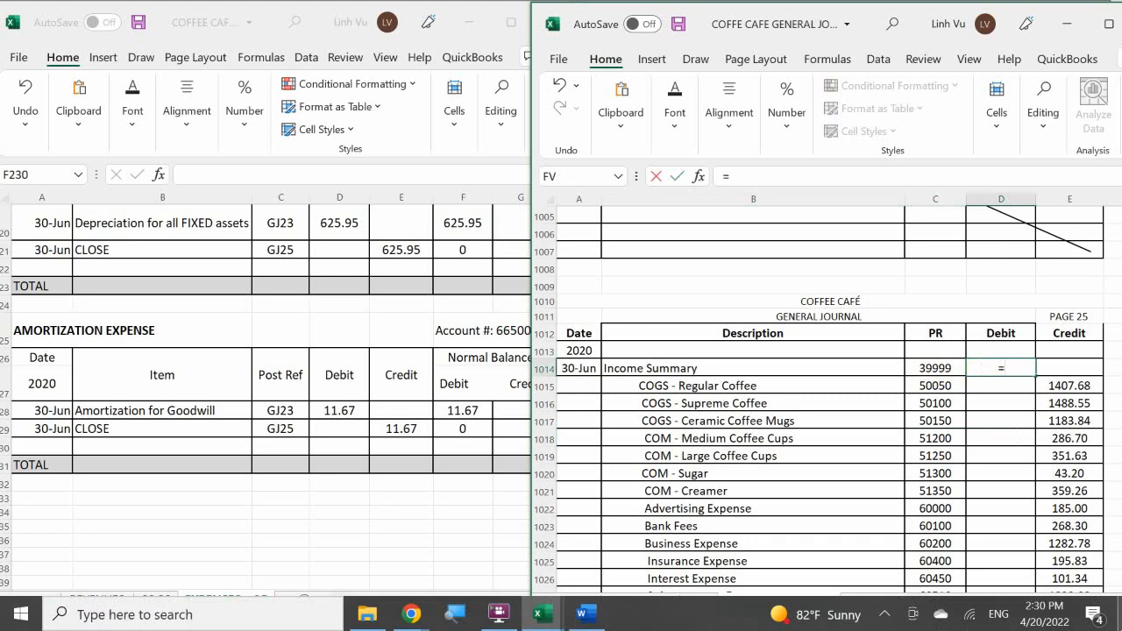
{"action": "type", "text": "sun"}
{"action": "key", "text": "BackSpace"}
{"action": "type", "text": "m"}
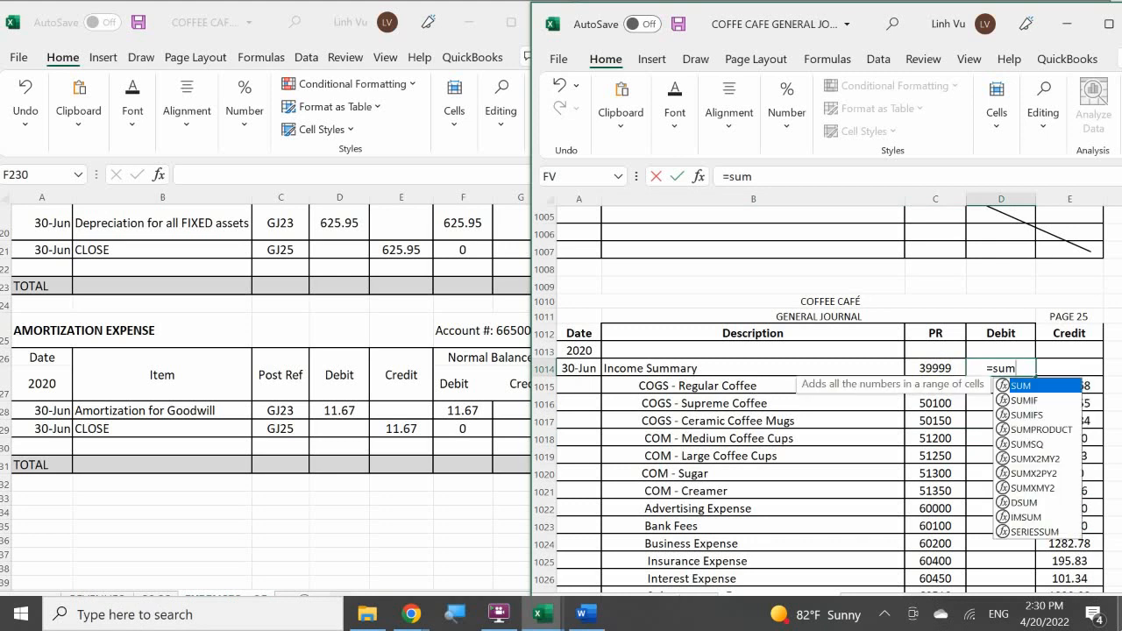
{"action": "type", "text": "("}
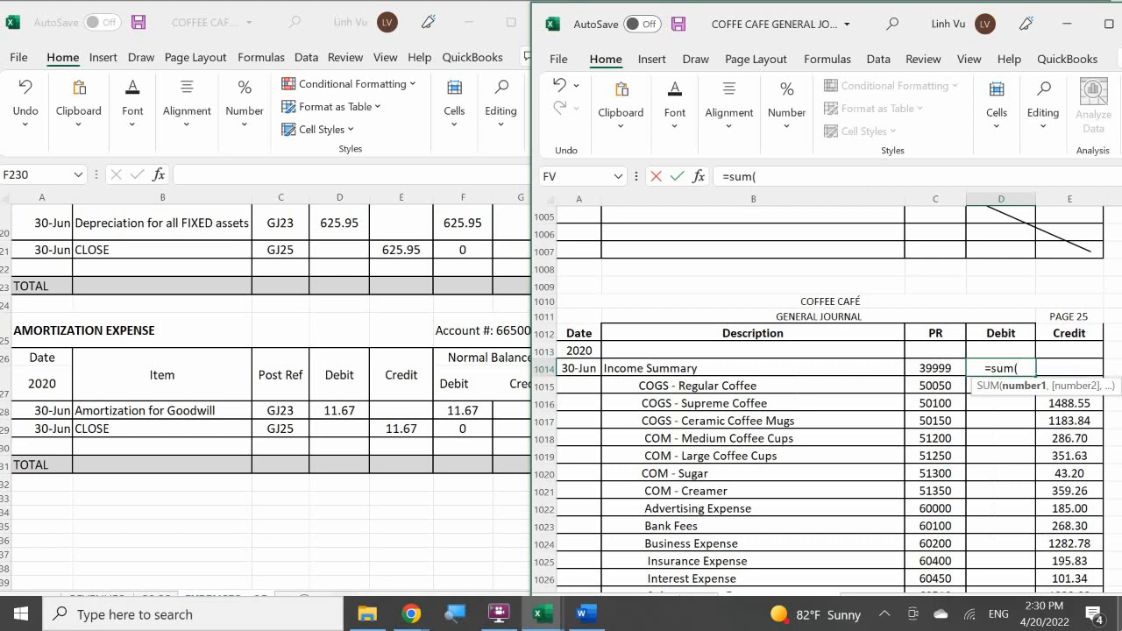
{"action": "left_click_drag", "start_coordinate": [1070, 369], "coordinate": [1078, 537]}
{"action": "key", "text": "Escape"}
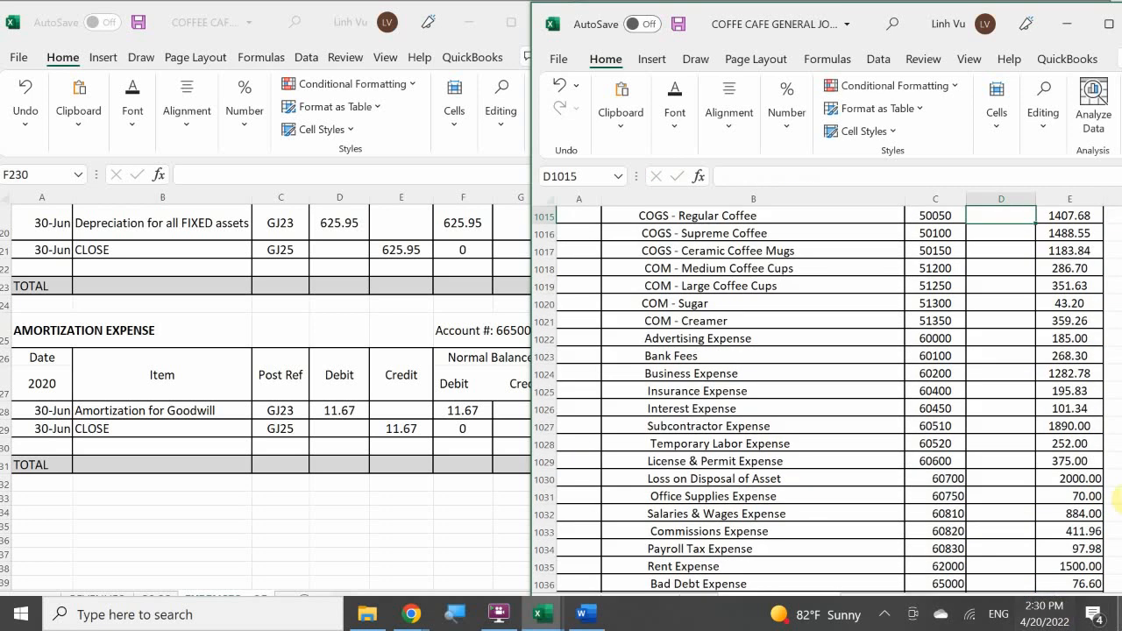
{"action": "scroll", "coordinate": [1002, 351], "scroll_direction": "up", "scroll_amount": 3}
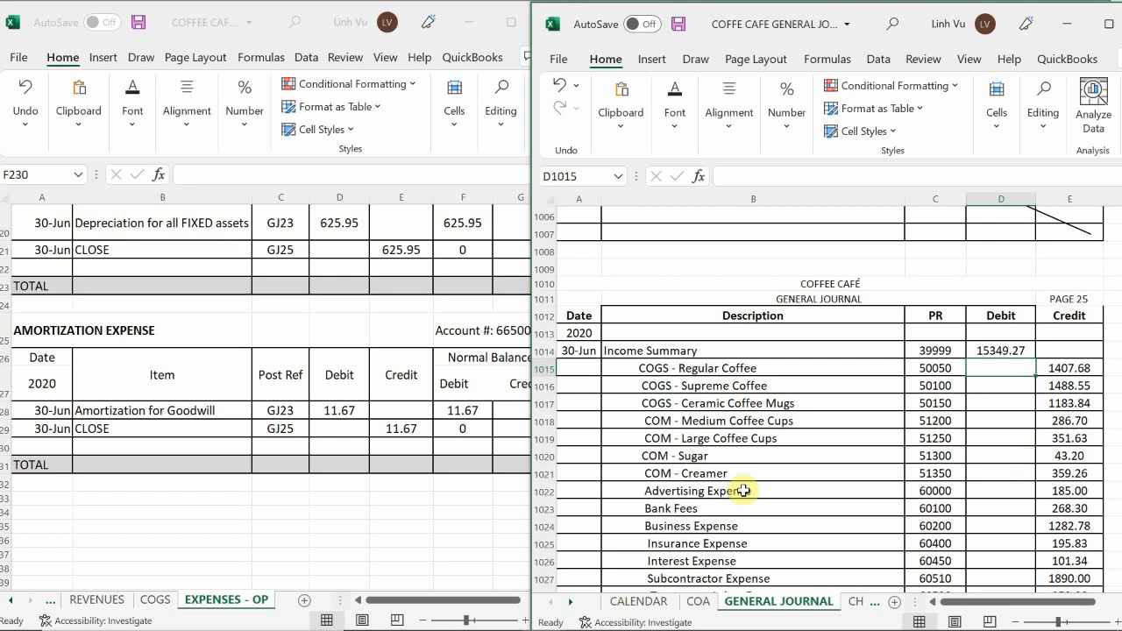
On the ledger's EQUITY sheet, start a second Income Summary row dated 6/30.
{"action": "left_click", "coordinate": [102, 607]}
{"action": "left_click", "coordinate": [10, 602]}
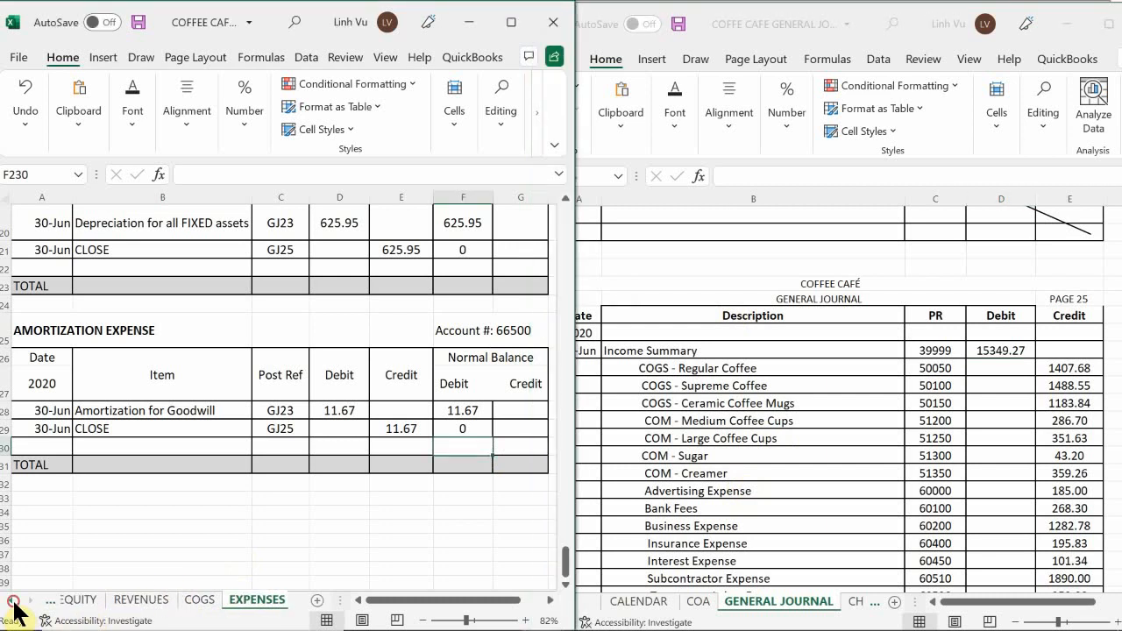
{"action": "left_click", "coordinate": [88, 601]}
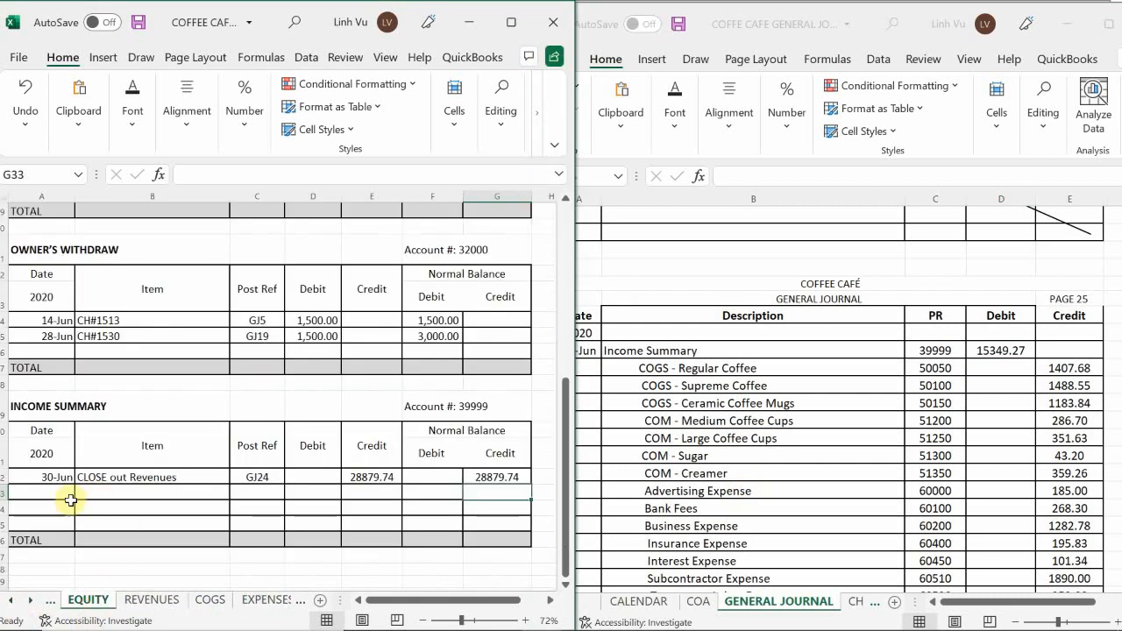
{"action": "left_click", "coordinate": [40, 497]}
{"action": "type", "text": "6/30"}
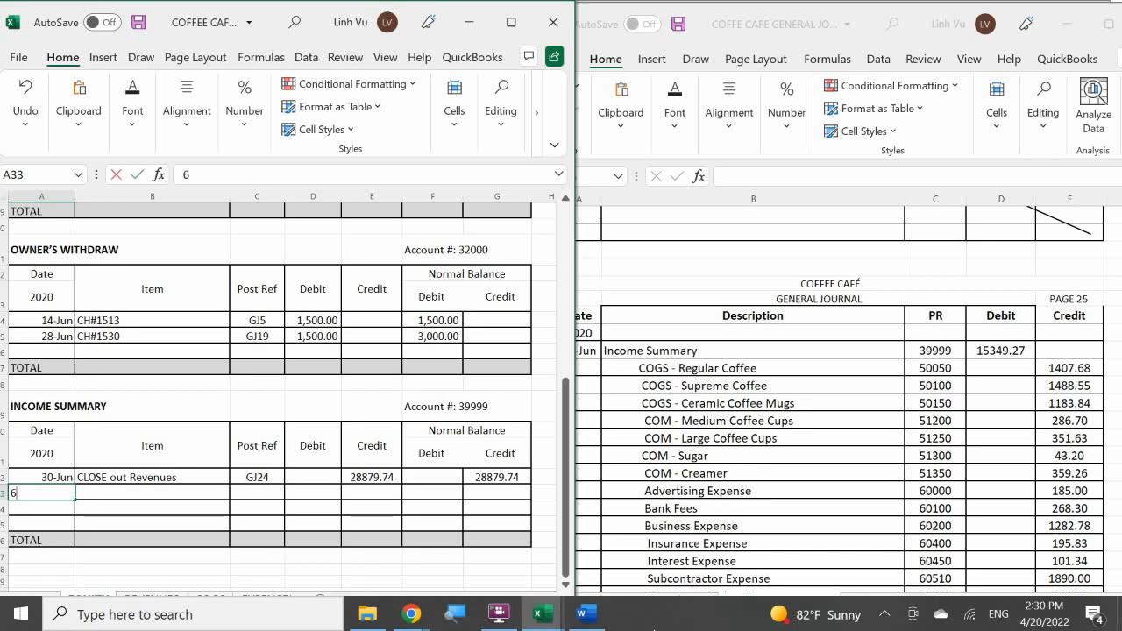
{"action": "key", "text": "Return"}
{"action": "key", "text": "Up"}
{"action": "key", "text": "Right"}
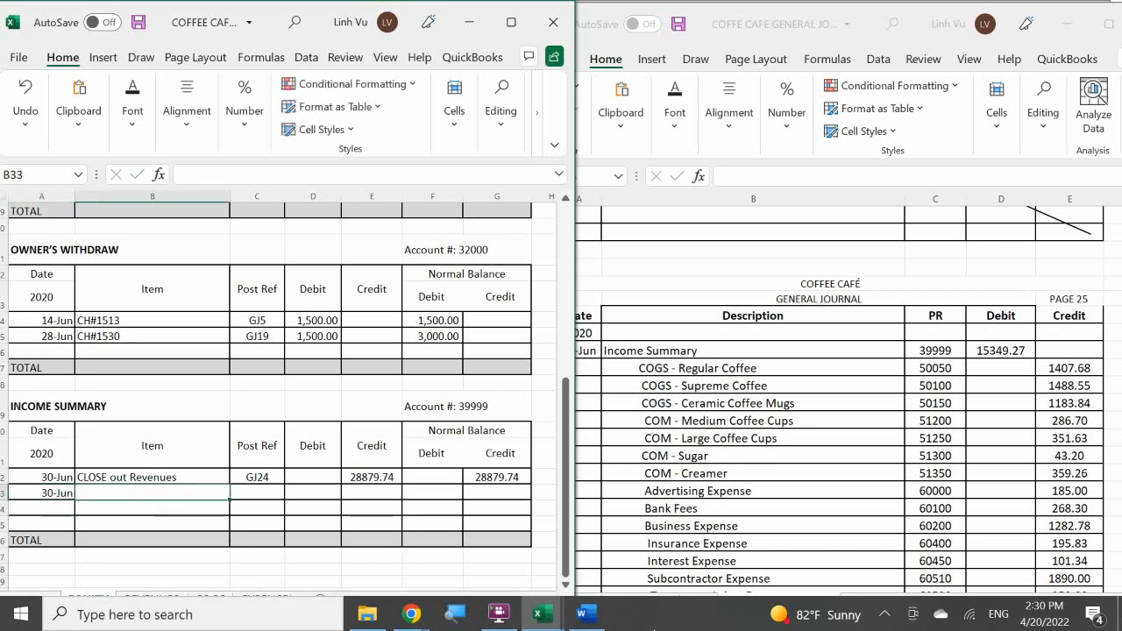
Enter "CLOSE out Expenses" as the item of the new Income Summary ledger row.
{"action": "type", "text": "Close"}
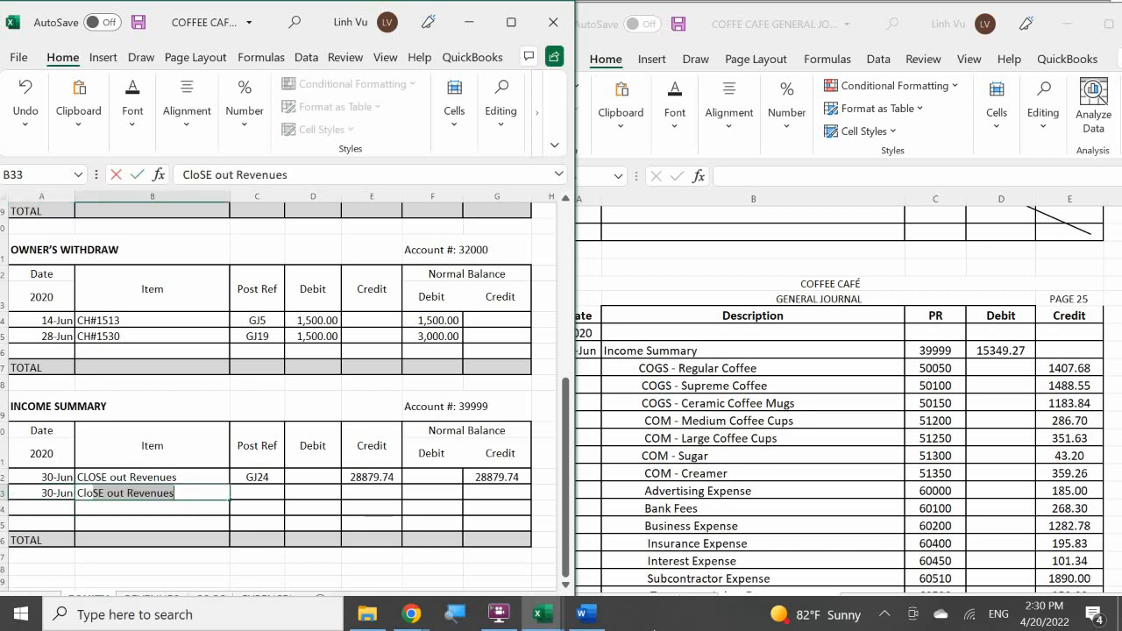
{"action": "key", "text": "BackSpace"}
{"action": "key", "text": "BackSpace"}
{"action": "key", "text": "BackSpace"}
{"action": "key", "text": "BackSpace"}
{"action": "key", "text": "BackSpace"}
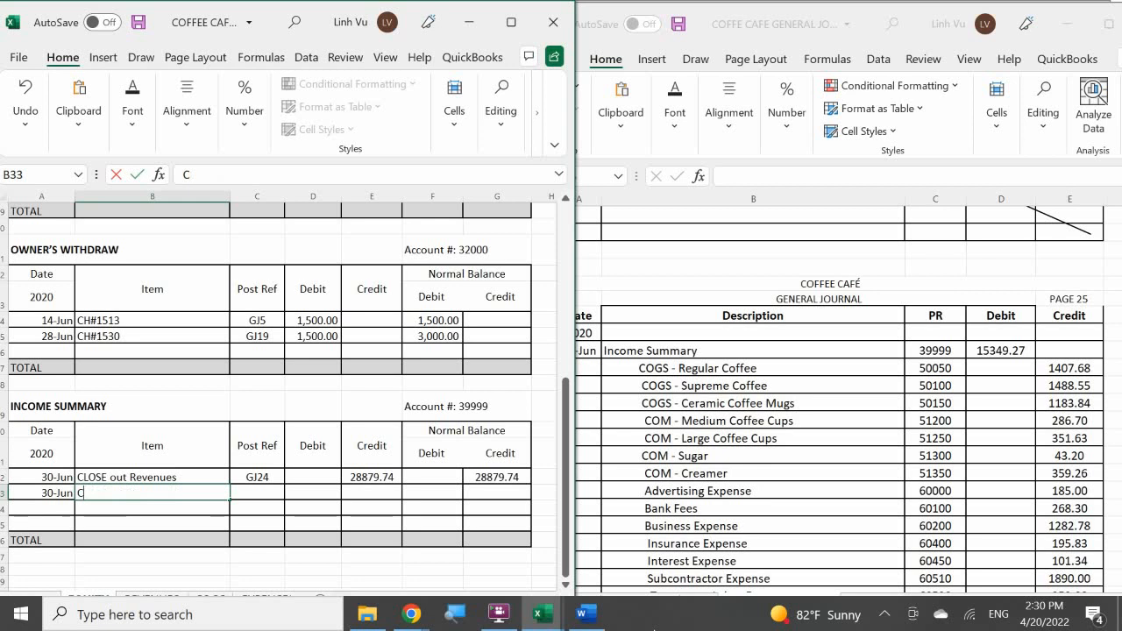
{"action": "type", "text": "LOSE out RE"}
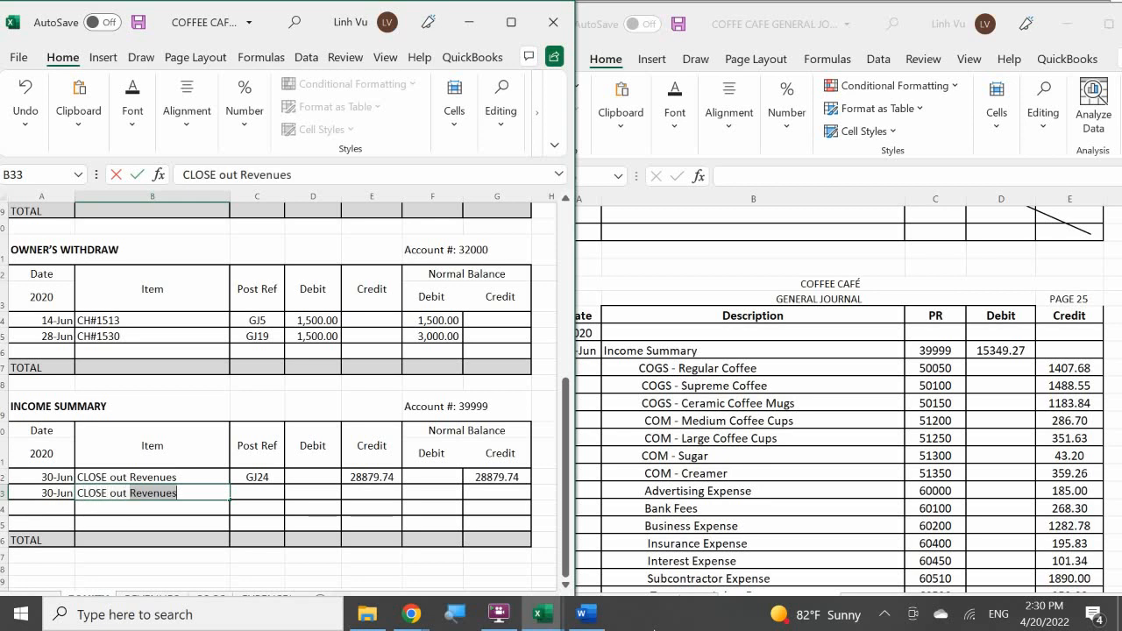
{"action": "key", "text": "BackSpace"}
{"action": "key", "text": "BackSpace"}
{"action": "type", "text": "E"}
{"action": "key", "text": "BackSpace"}
{"action": "key", "text": "BackSpace"}
{"action": "key", "text": "BackSpace"}
{"action": "type", "text": "Expe"}
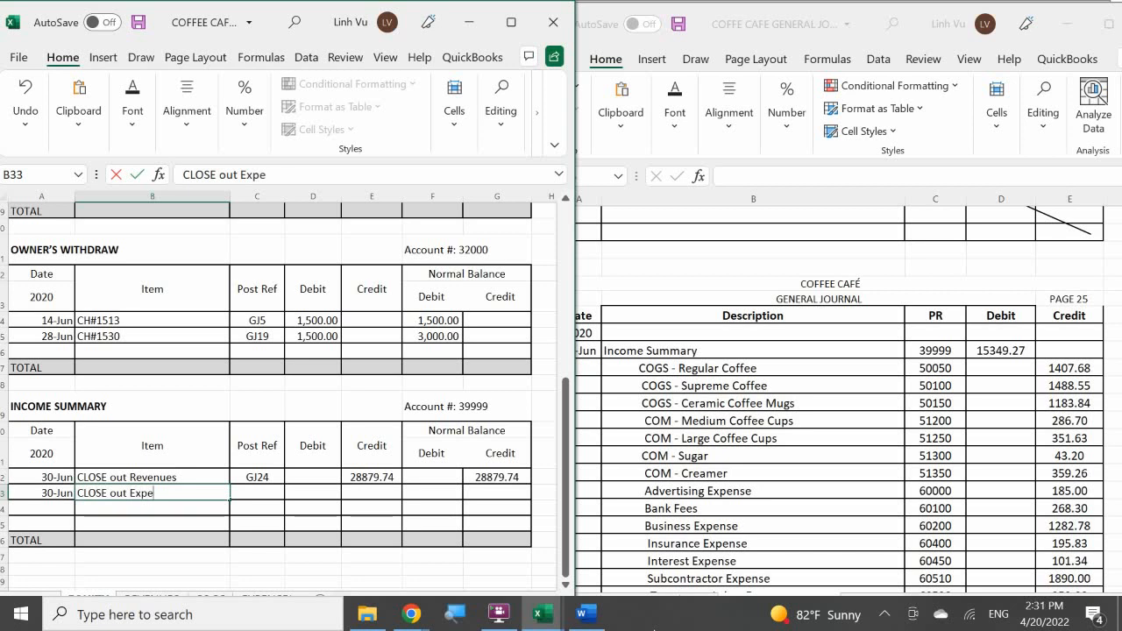
{"action": "type", "text": "nses"}
{"action": "key", "text": "Tab"}
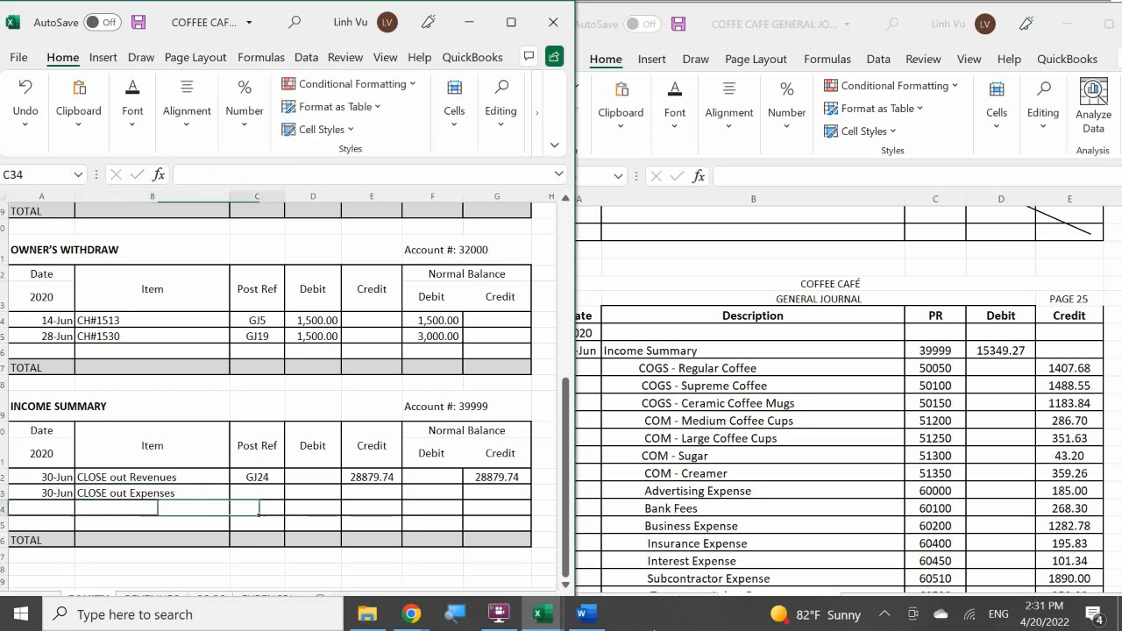
Enter post reference GJ25 and a debit of 15349.27 in the CLOSE out Expenses row.
{"action": "type", "text": "GJ25"}
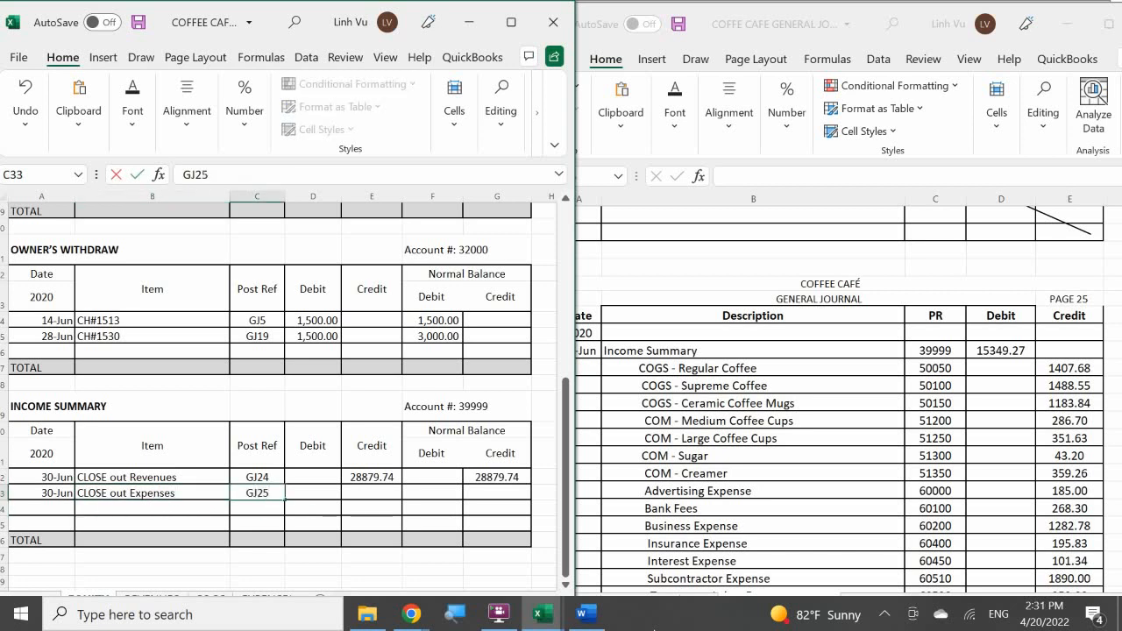
{"action": "key", "text": "Tab"}
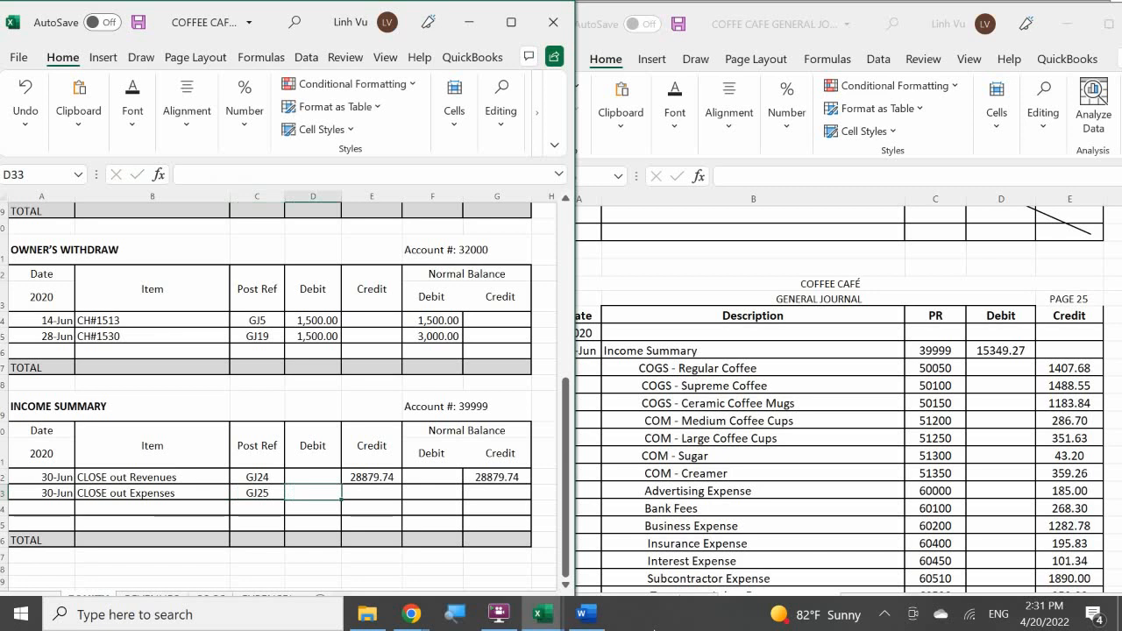
{"action": "type", "text": "153"}
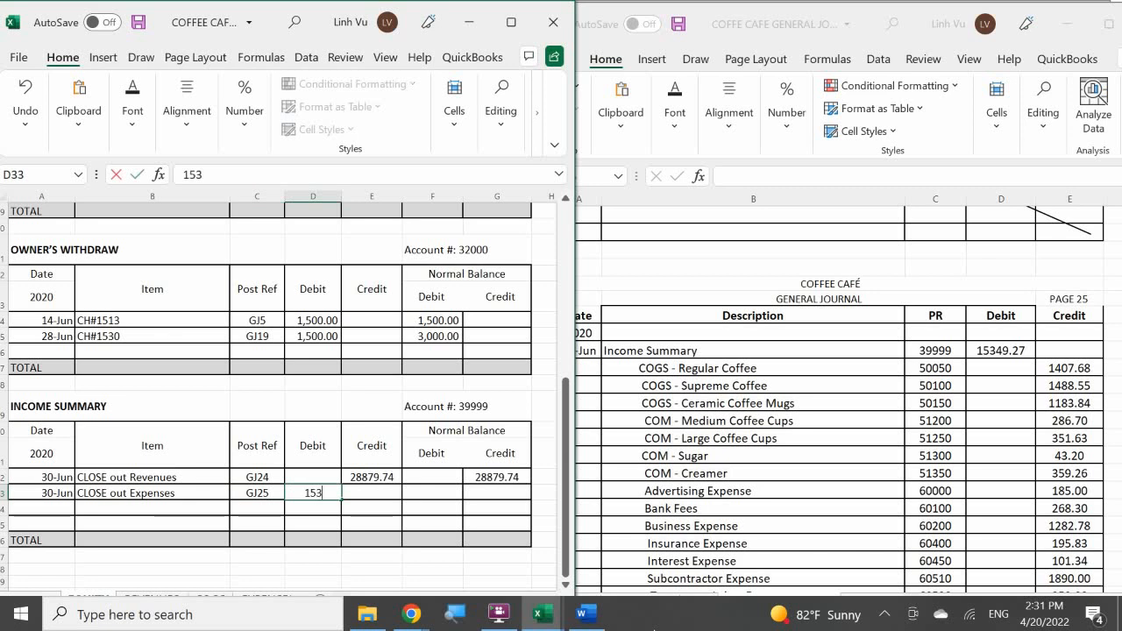
{"action": "type", "text": "49.27"}
{"action": "key", "text": "Return"}
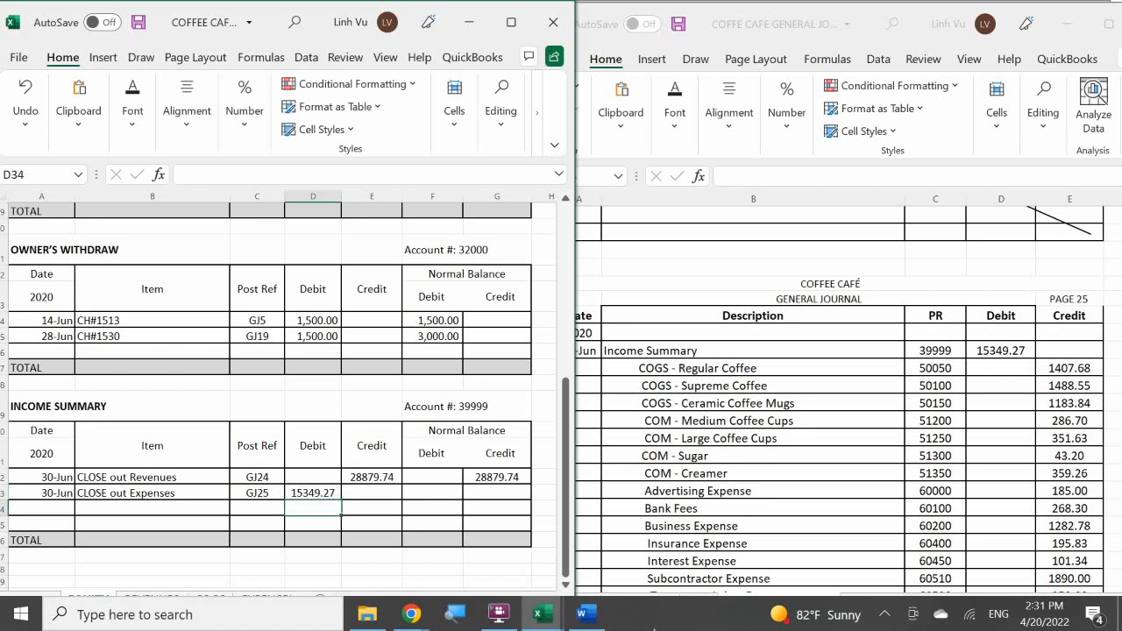
Calculate the credit balance of the CLOSE out Expenses row as the previous balance G32 plus credit E33 minus the row's debit.
{"action": "key", "text": "Right"}
{"action": "key", "text": "Right"}
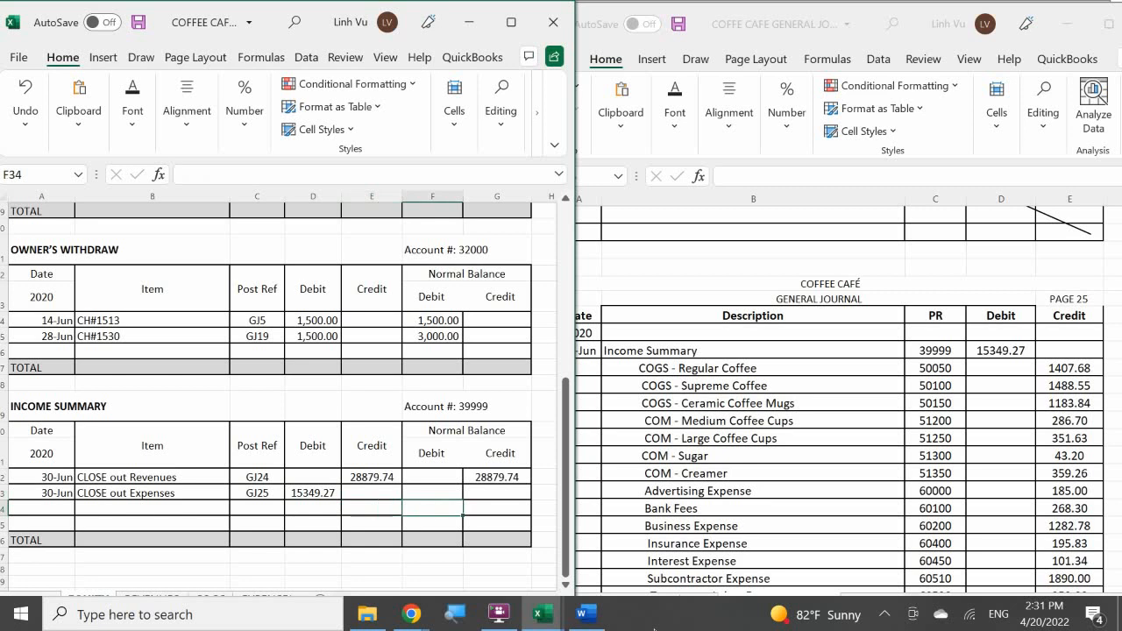
{"action": "key", "text": "Up"}
{"action": "key", "text": "Right"}
{"action": "type", "text": "="}
{"action": "key", "text": "Up"}
{"action": "type", "text": "+"}
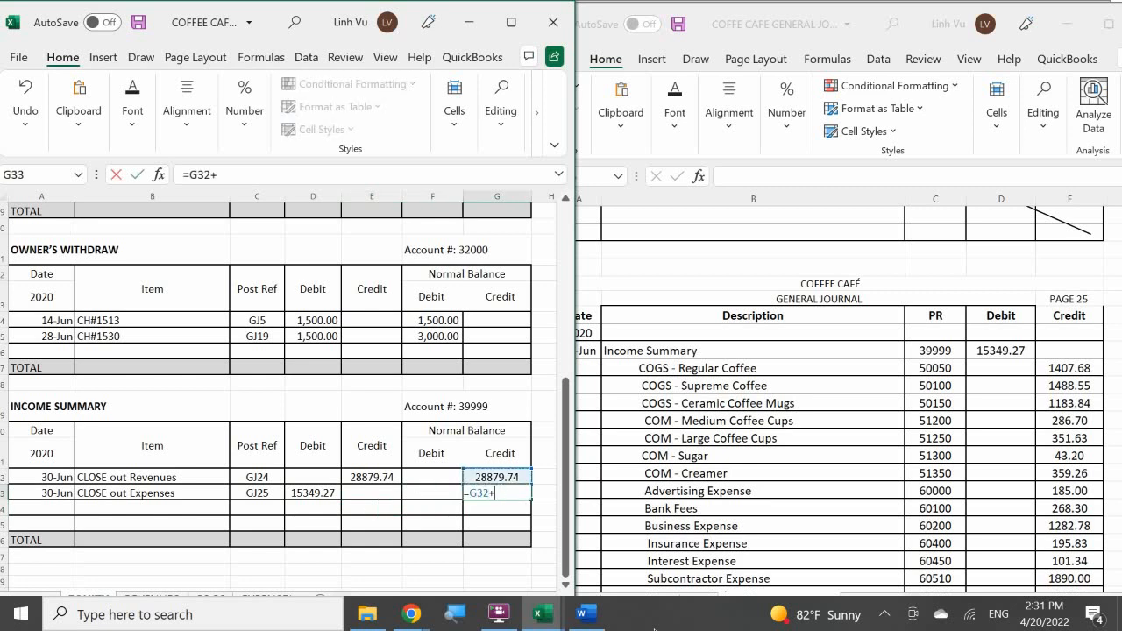
{"action": "key", "text": "Left"}
{"action": "key", "text": "Left"}
{"action": "type", "text": "-"}
{"action": "key", "text": "Left"}
{"action": "key", "text": "Left"}
{"action": "key", "text": "Left"}
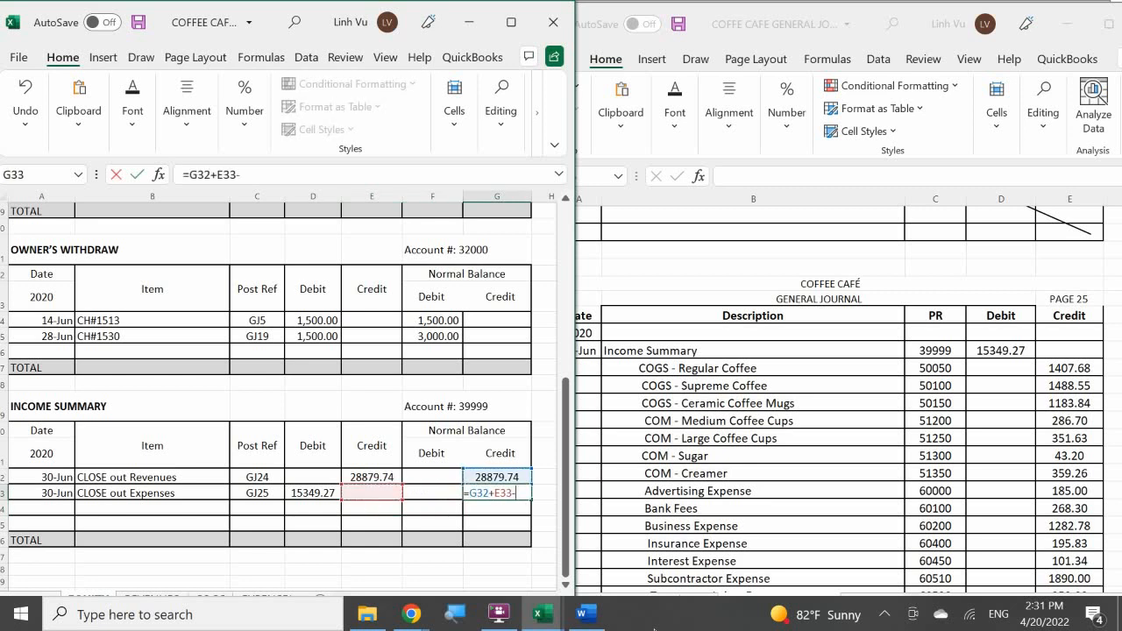
{"action": "key", "text": "Return"}
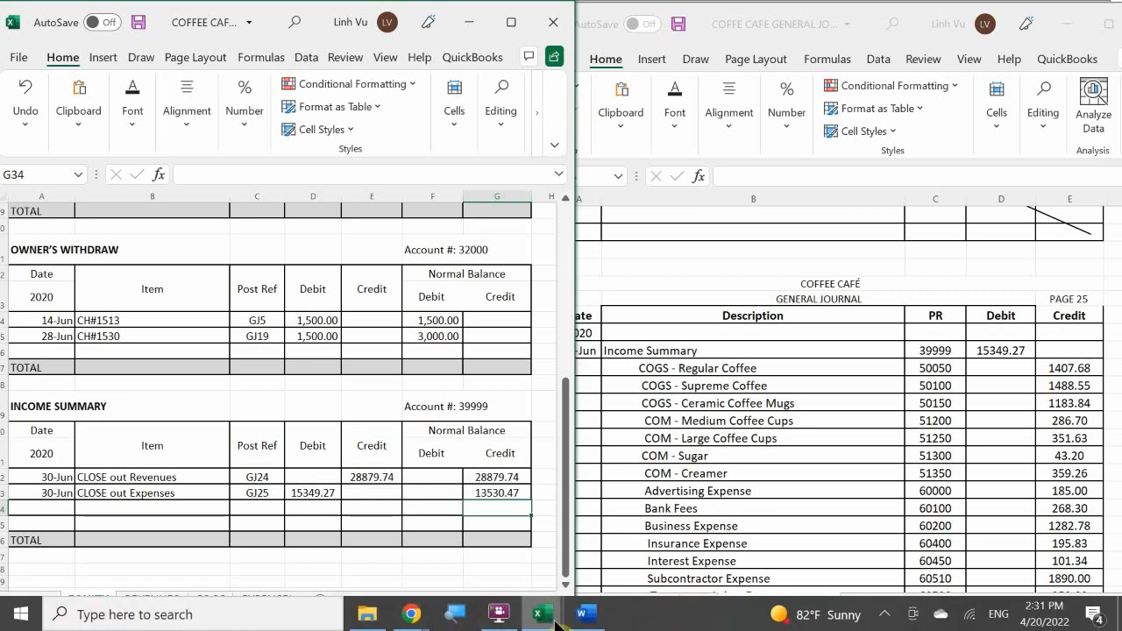
Compare the Income Summary balance with the net profit on the income statement and the net income on the Statement of Owner's Equity.
{"action": "mouse_move", "coordinate": [543, 614]}
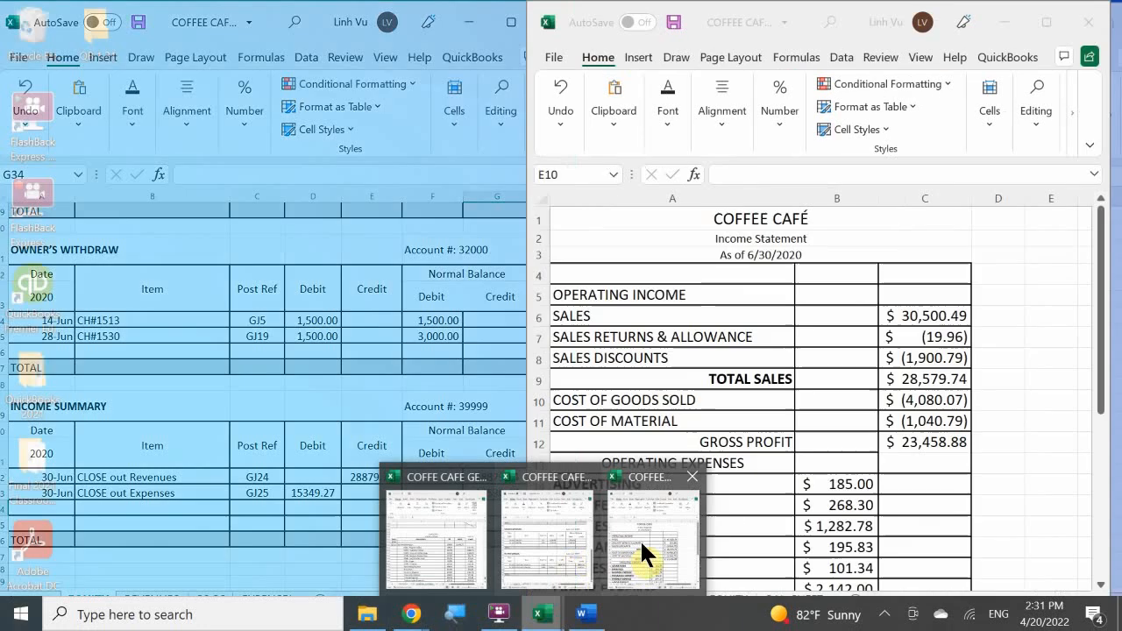
{"action": "left_click", "coordinate": [640, 539]}
{"action": "scroll", "coordinate": [778, 422], "scroll_direction": "down", "scroll_amount": 6}
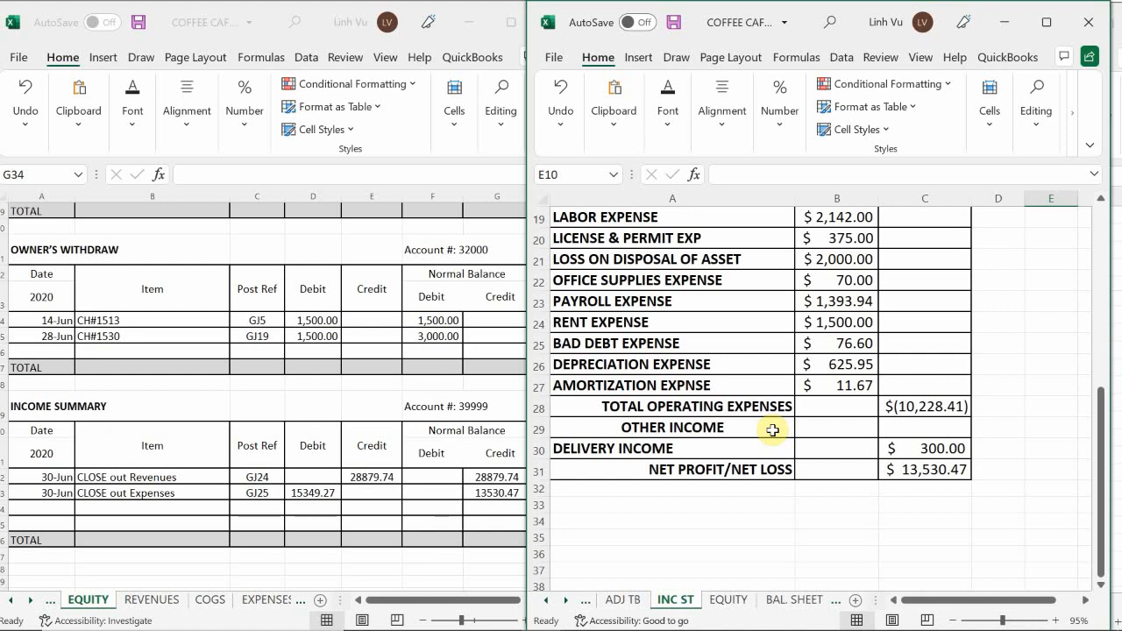
{"action": "scroll", "coordinate": [772, 431], "scroll_direction": "up", "scroll_amount": 1}
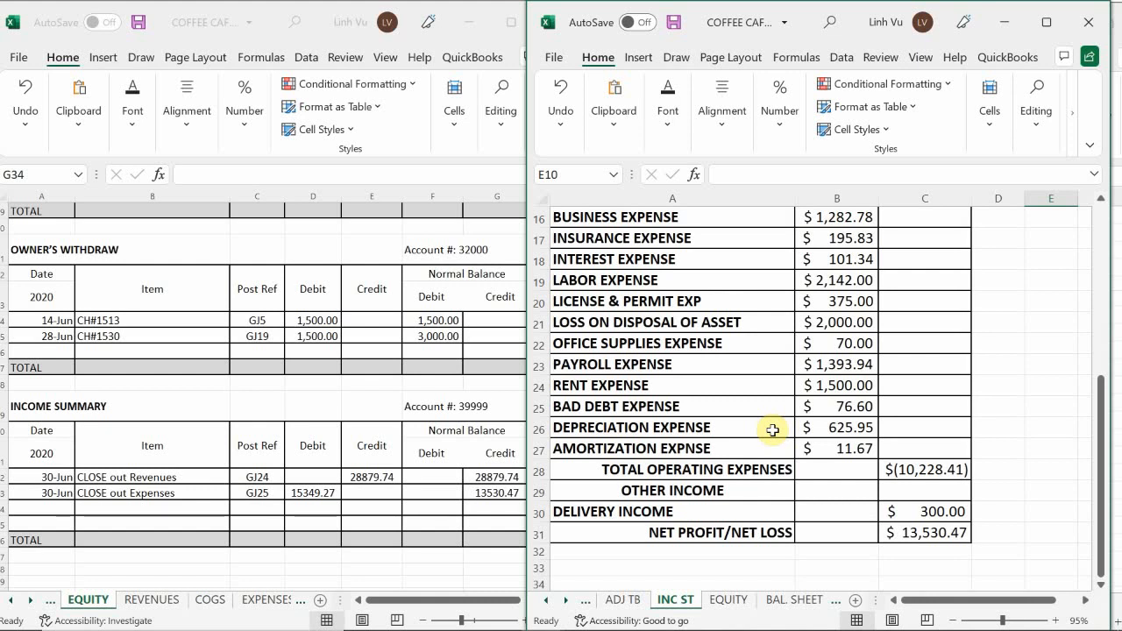
{"action": "left_click", "coordinate": [727, 600]}
{"action": "left_click", "coordinate": [361, 480]}
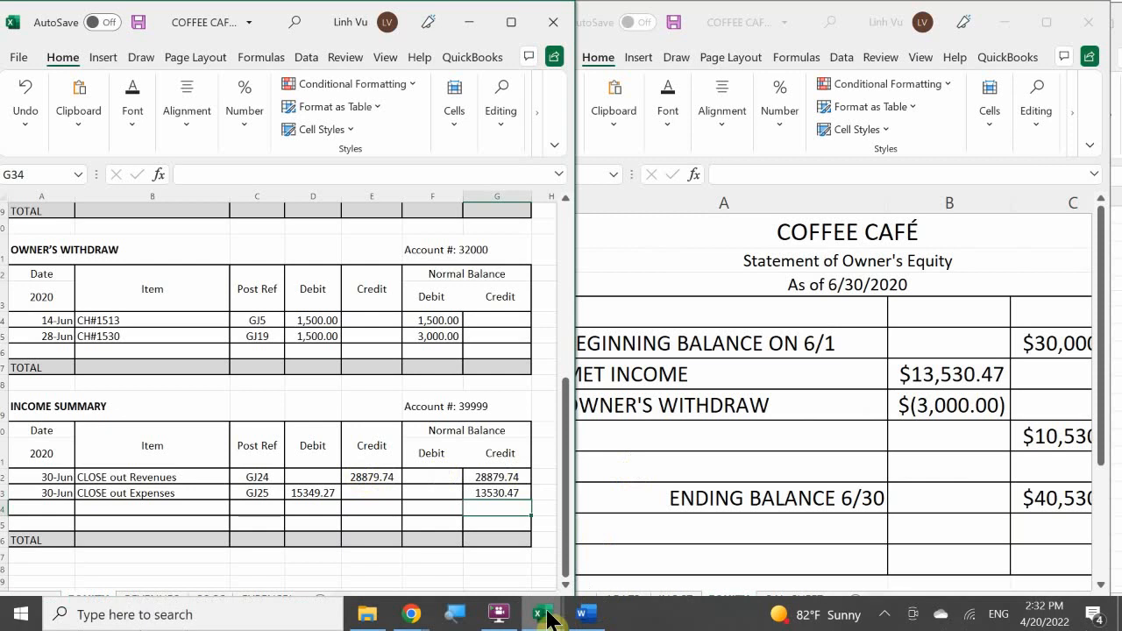
Switch back to the general journal workbook and review the expense closing entry on page 25.
{"action": "left_click", "coordinate": [543, 612]}
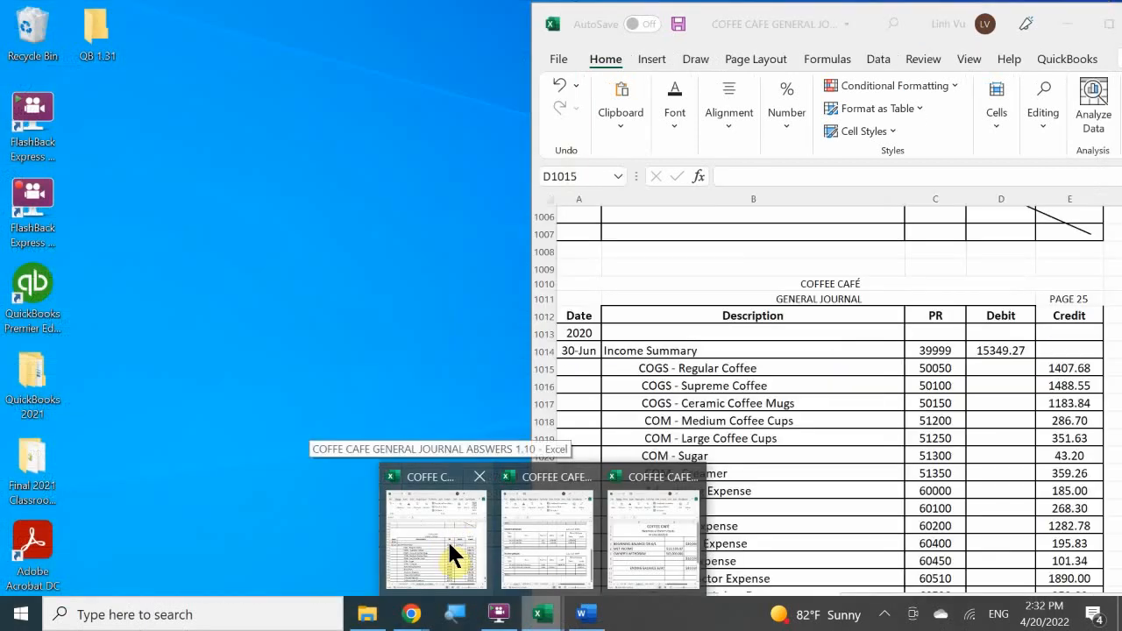
{"action": "left_click", "coordinate": [445, 548]}
{"action": "left_click", "coordinate": [627, 403]}
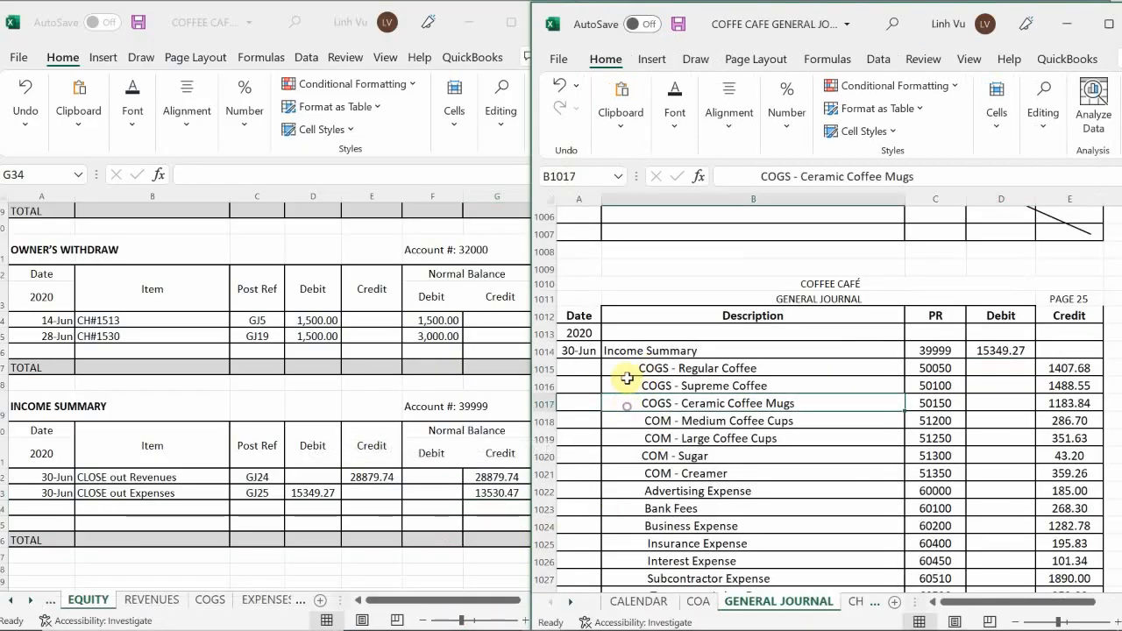
{"action": "scroll", "coordinate": [627, 367], "scroll_direction": "down", "scroll_amount": 3}
{"action": "scroll", "coordinate": [627, 367], "scroll_direction": "down", "scroll_amount": 2}
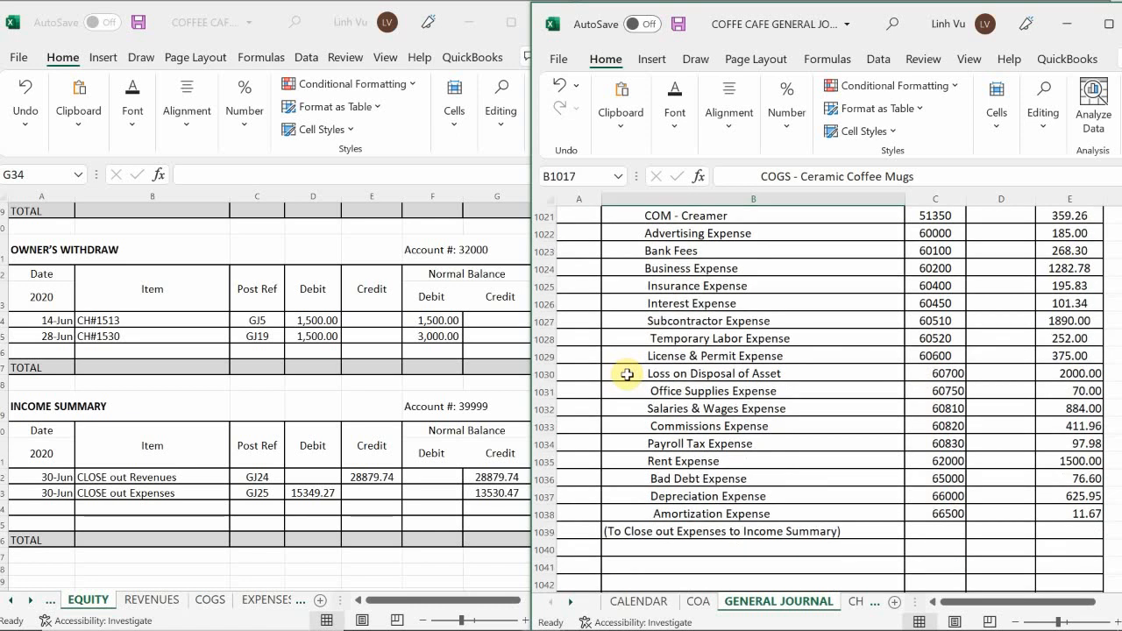
{"action": "scroll", "coordinate": [627, 374], "scroll_direction": "down", "scroll_amount": 1}
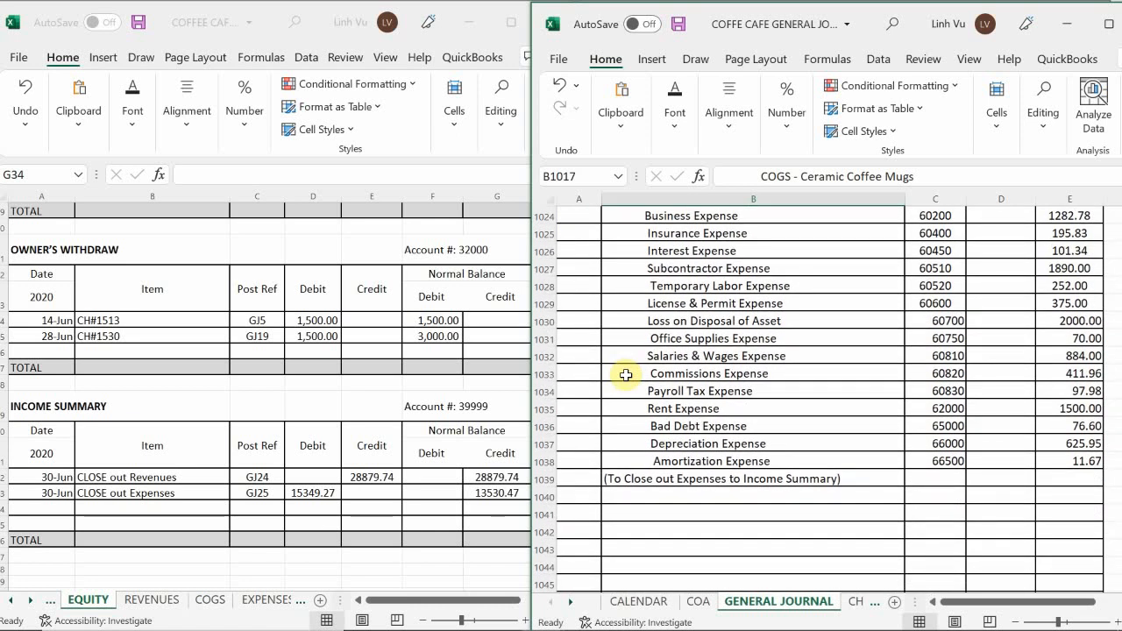
{"action": "scroll", "coordinate": [626, 375], "scroll_direction": "up", "scroll_amount": 5}
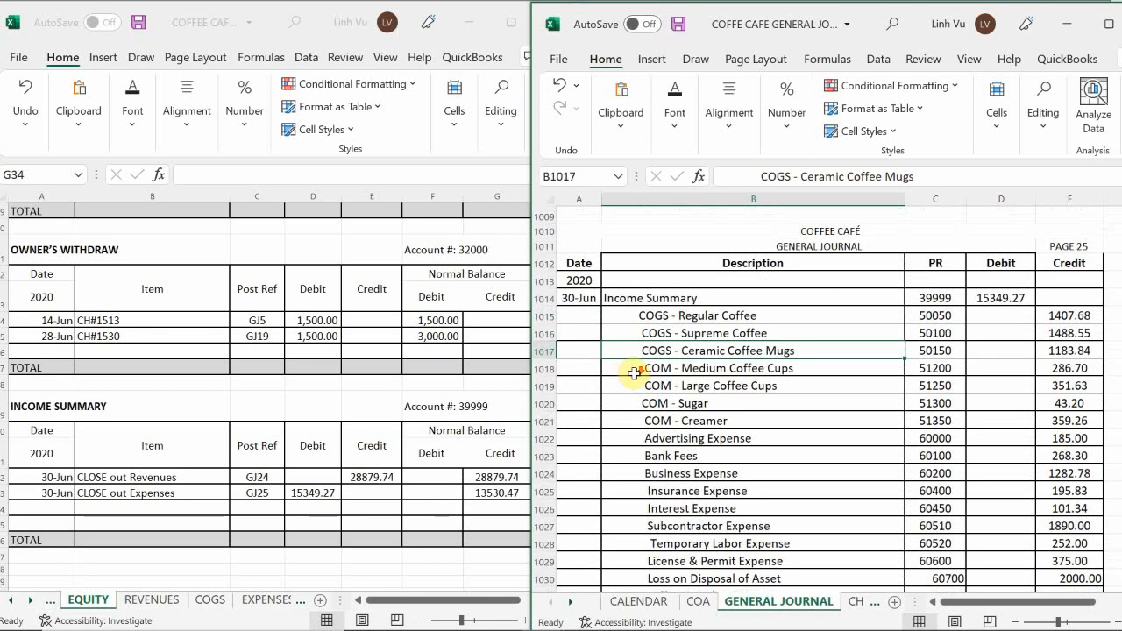
Date a new general journal entry 6/30 in row 1041, below the expense closing note.
{"action": "scroll", "coordinate": [635, 373], "scroll_direction": "down", "scroll_amount": 8}
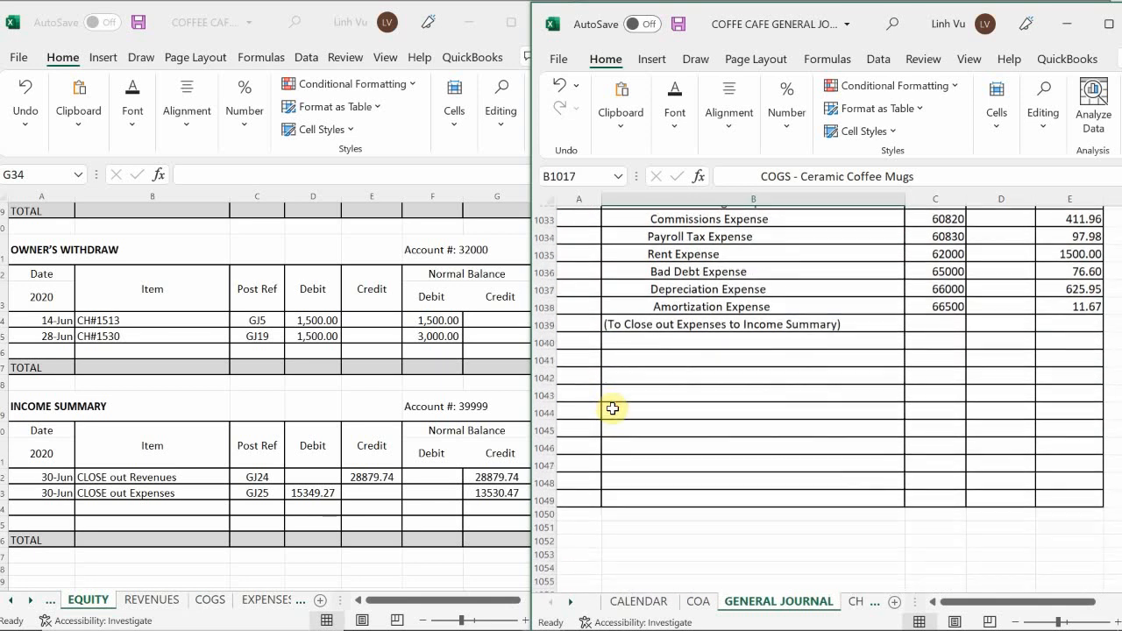
{"action": "scroll", "coordinate": [612, 408], "scroll_direction": "up", "scroll_amount": 1}
{"action": "left_click", "coordinate": [583, 411]}
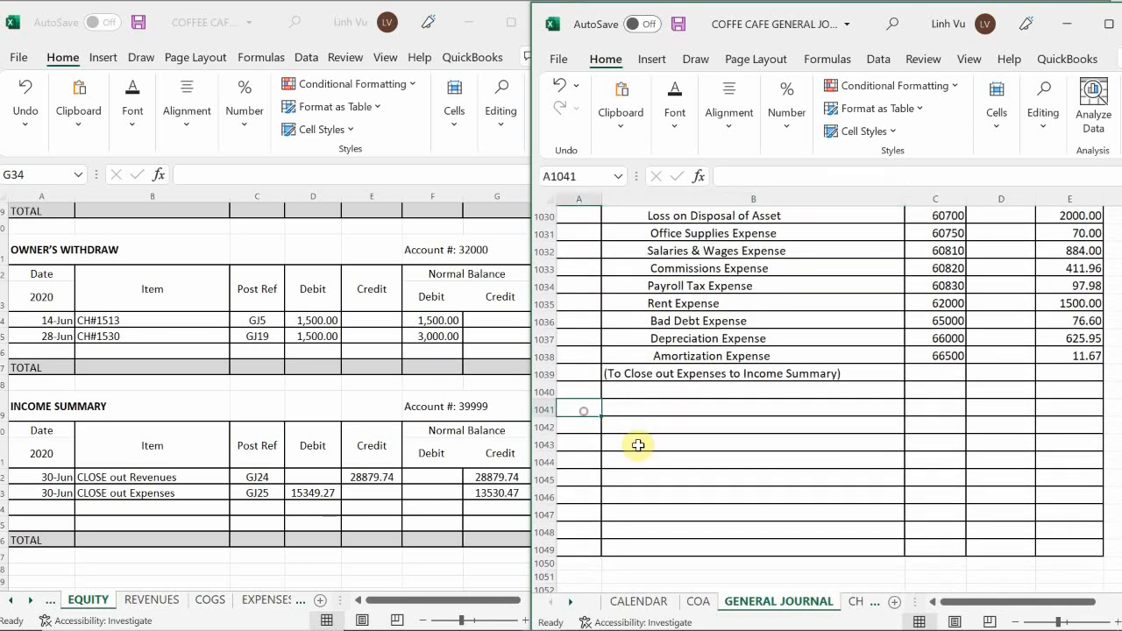
{"action": "type", "text": "6/30"}
{"action": "key", "text": "Return"}
{"action": "key", "text": "Right"}
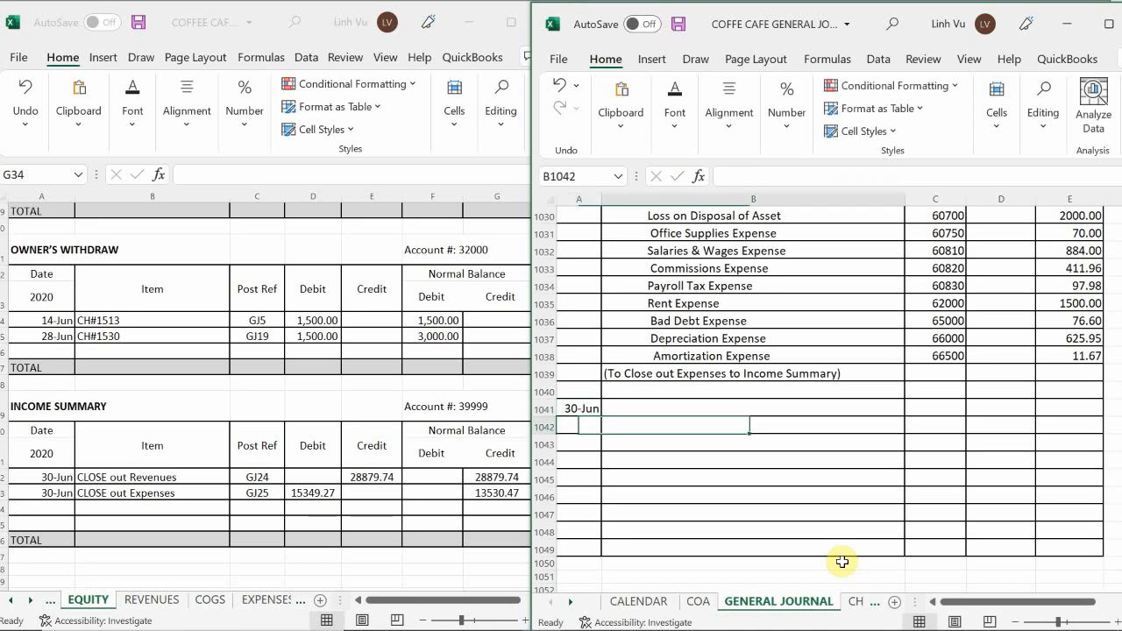
{"action": "key", "text": "Up"}
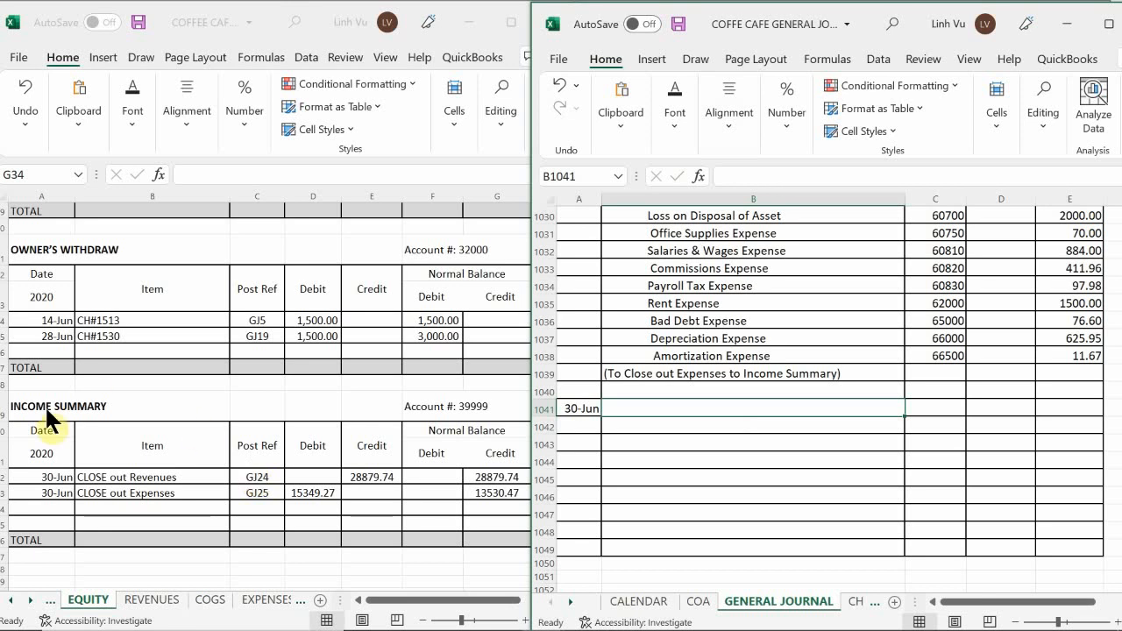
Add a 30-Jun row with the item CLOSE To Equity to the Income Summary ledger account.
{"action": "left_click", "coordinate": [50, 508]}
{"action": "left_click", "coordinate": [50, 509]}
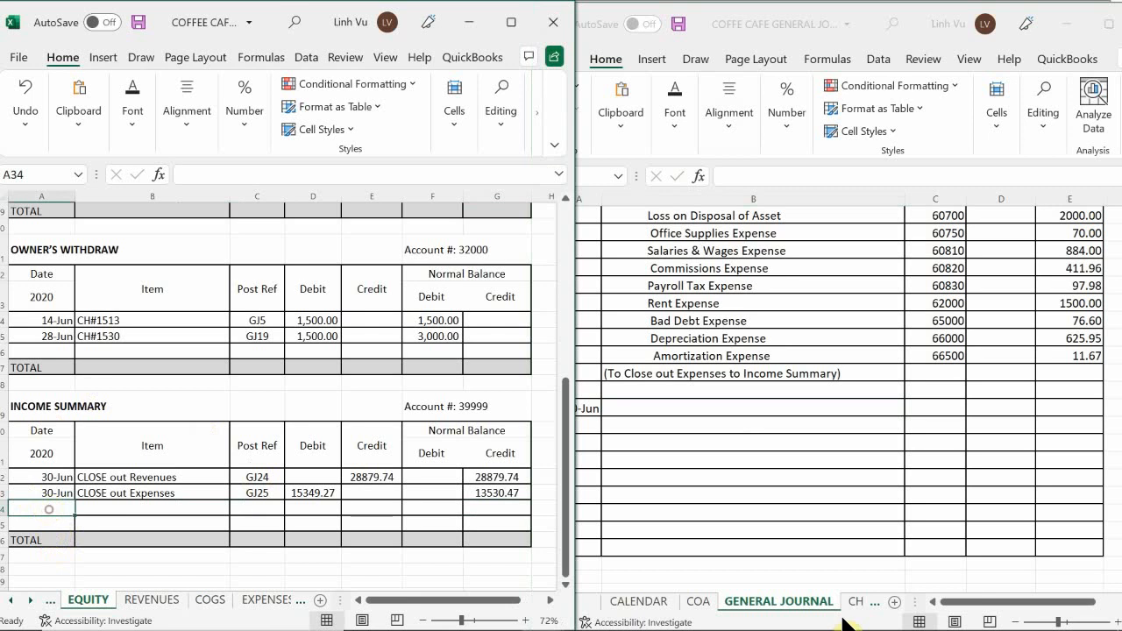
{"action": "type", "text": "30-Jun"}
{"action": "key", "text": "Return"}
{"action": "key", "text": "Up"}
{"action": "key", "text": "Right"}
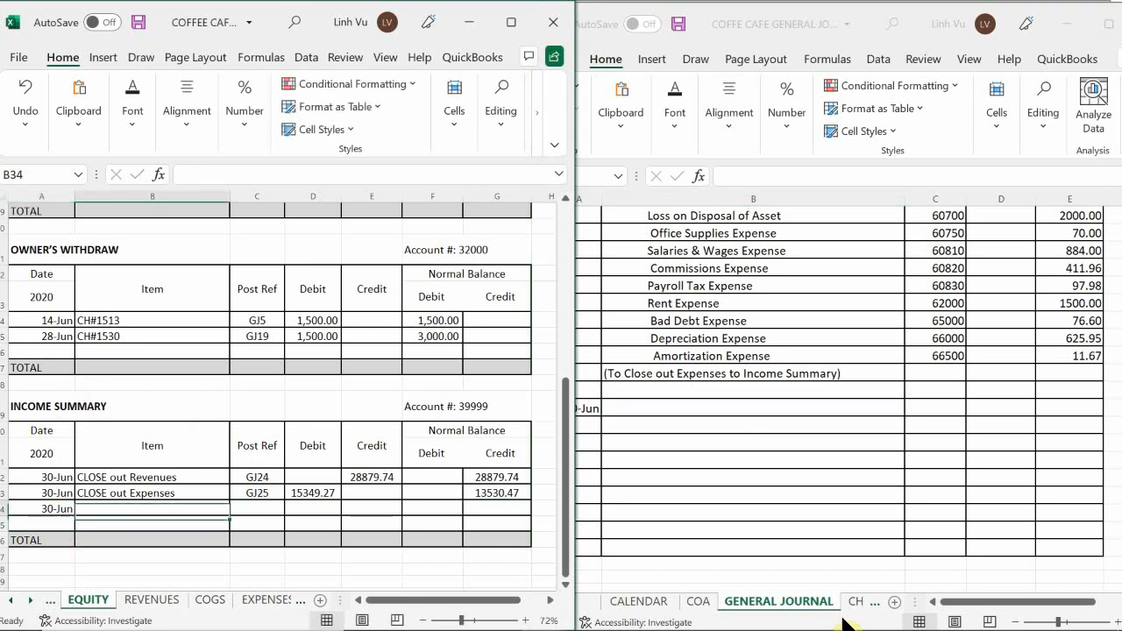
{"action": "type", "text": "C"}
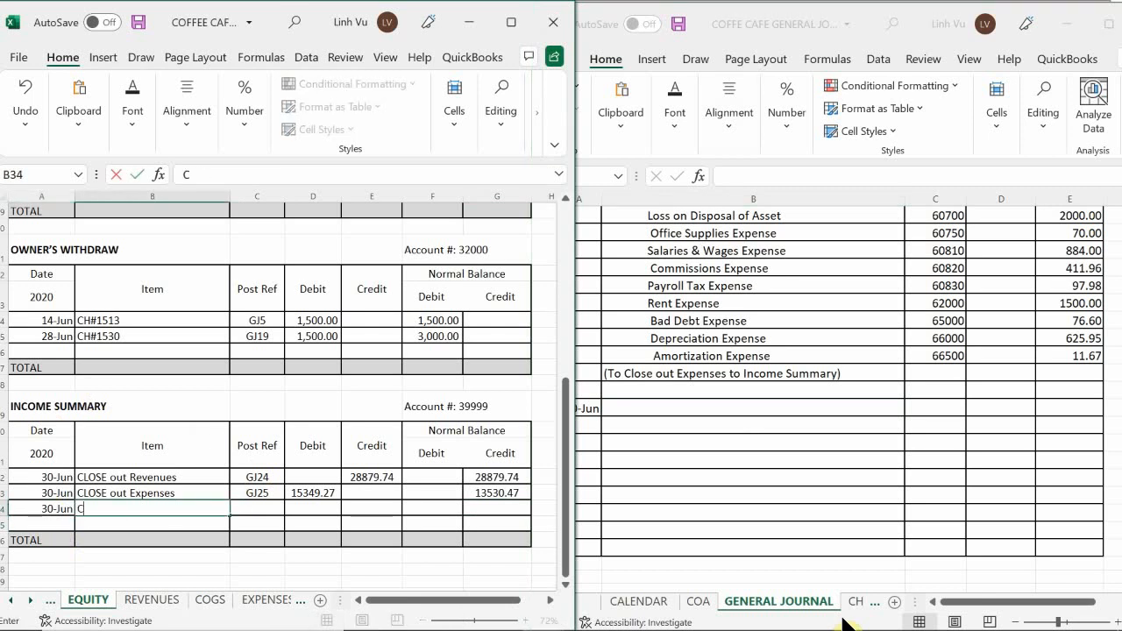
{"action": "type", "text": "LOSE To Equit"}
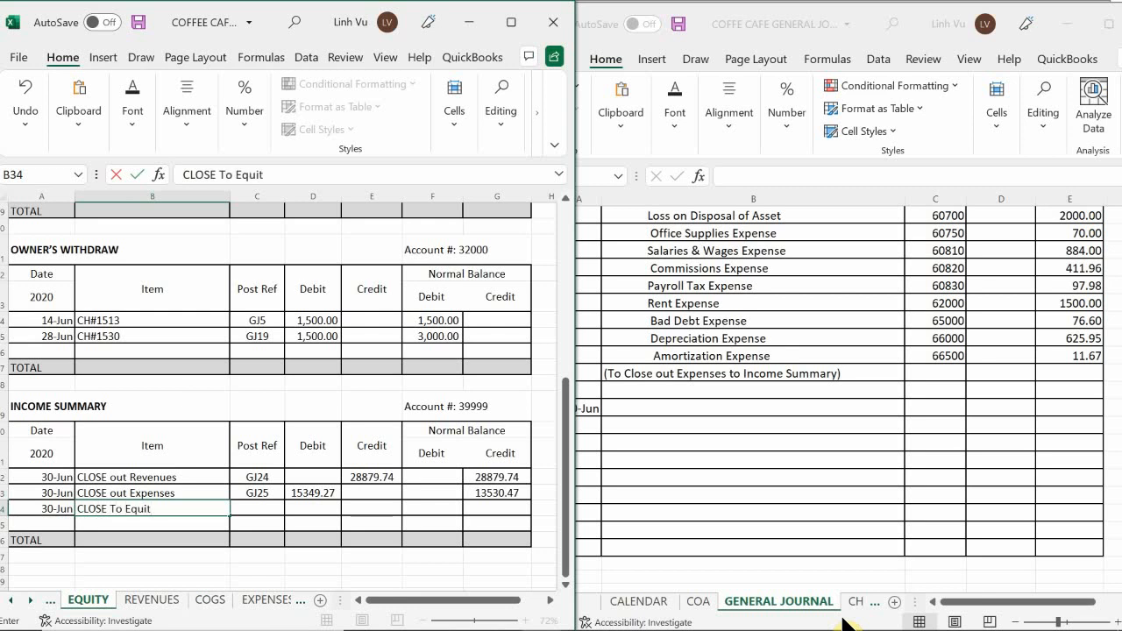
{"action": "type", "text": "y"}
{"action": "key", "text": "Return"}
Enter post reference GJ25 in the CLOSE To Equity row.
{"action": "key", "text": "Right"}
{"action": "key", "text": "Up"}
{"action": "type", "text": "G"}
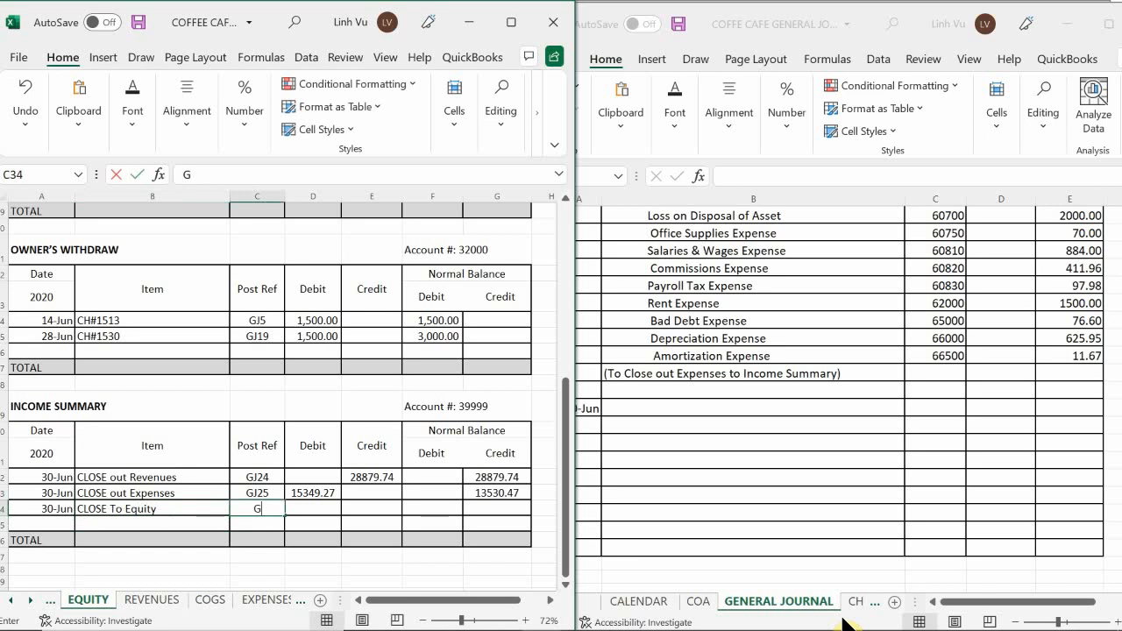
{"action": "type", "text": "J25"}
{"action": "key", "text": "Return"}
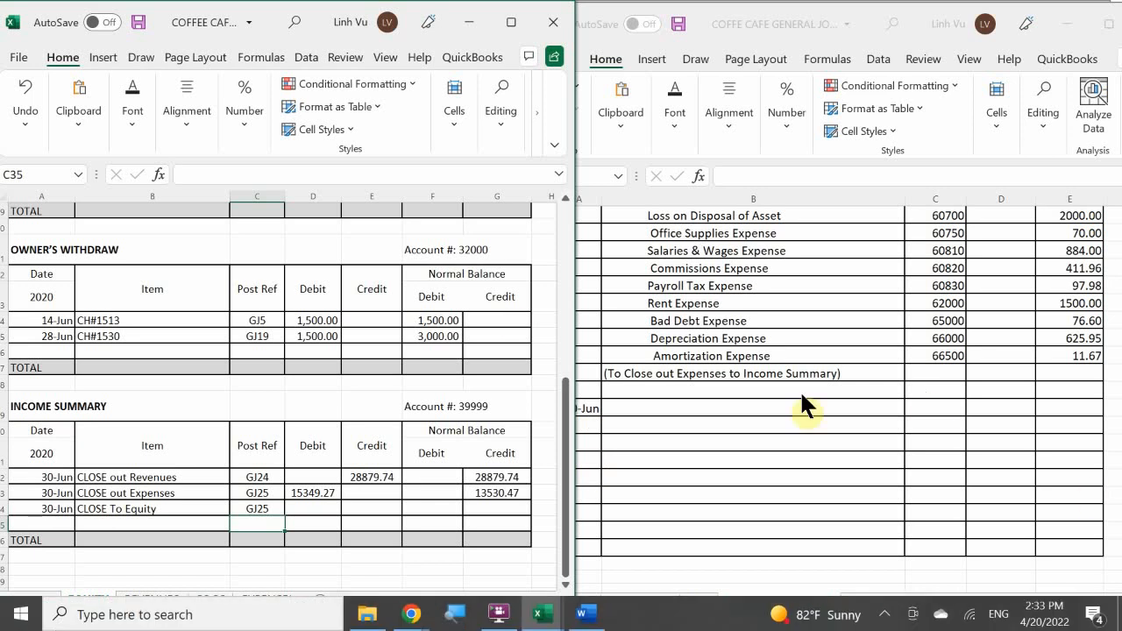
In the general journal's new 30-Jun entry, enter Income Summary with PR 3999 and a debit of 13530.47.
{"action": "left_click", "coordinate": [629, 397]}
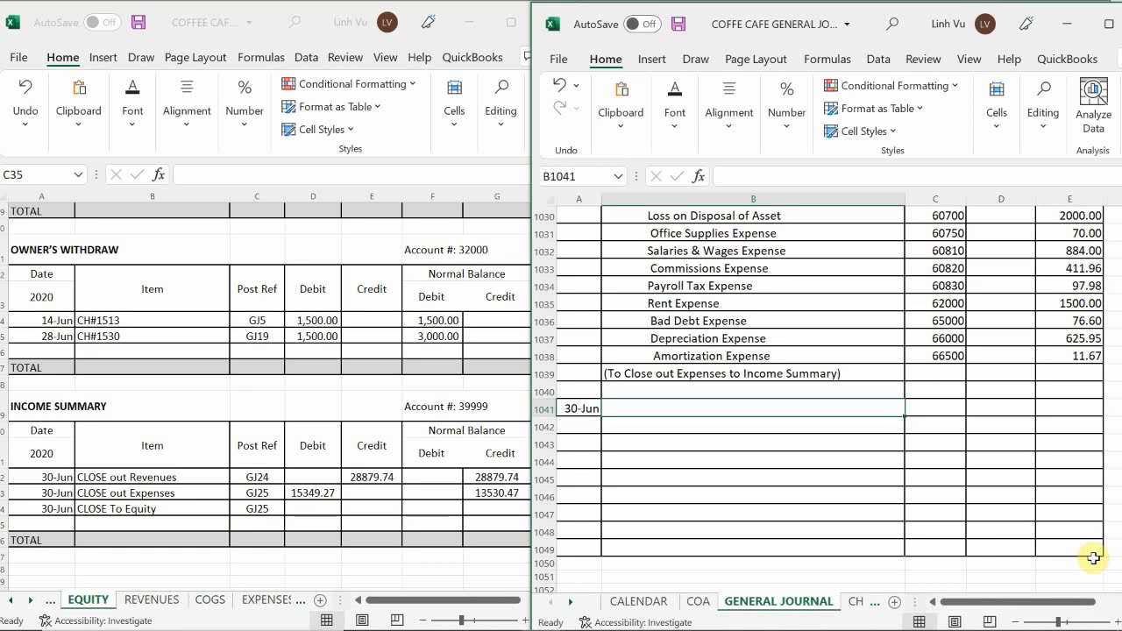
{"action": "type", "text": "Income "}
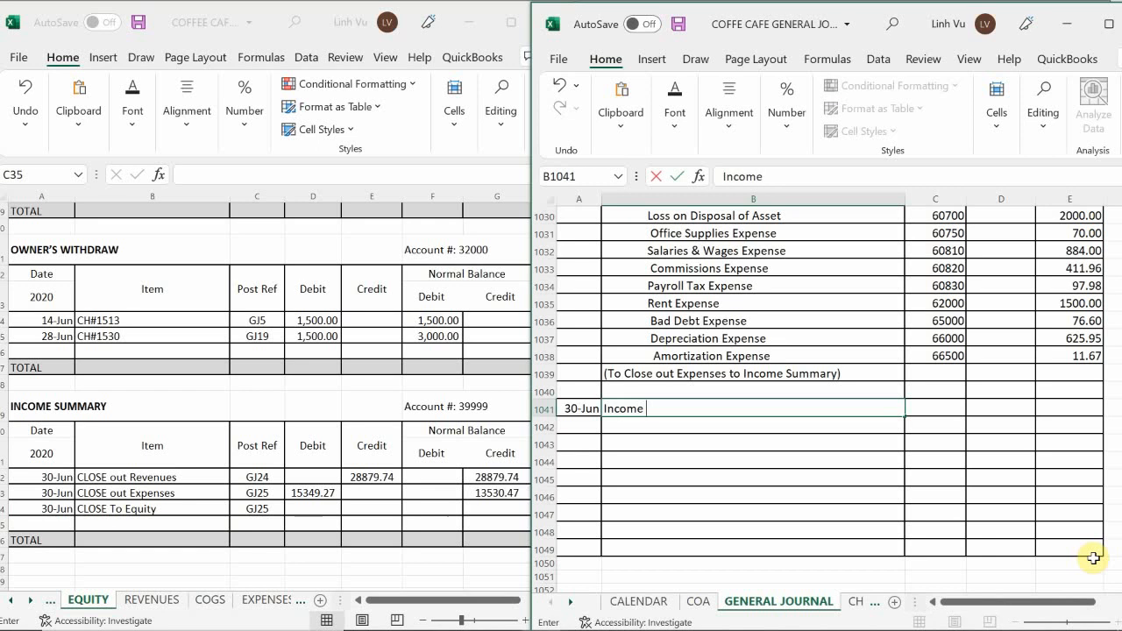
{"action": "type", "text": "Summary"}
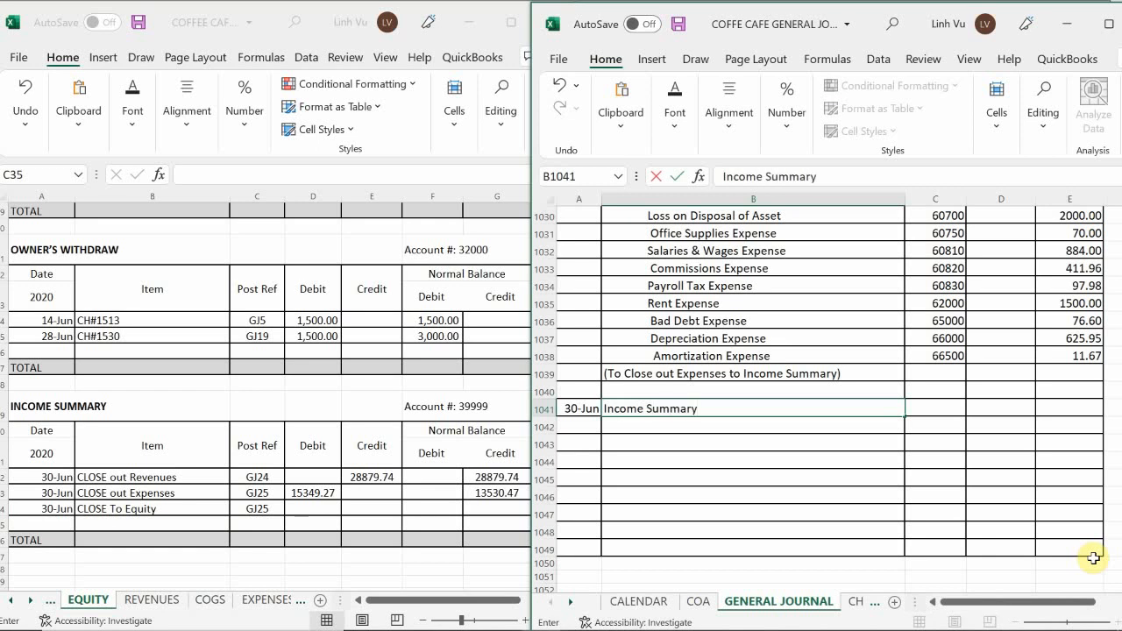
{"action": "key", "text": "Tab"}
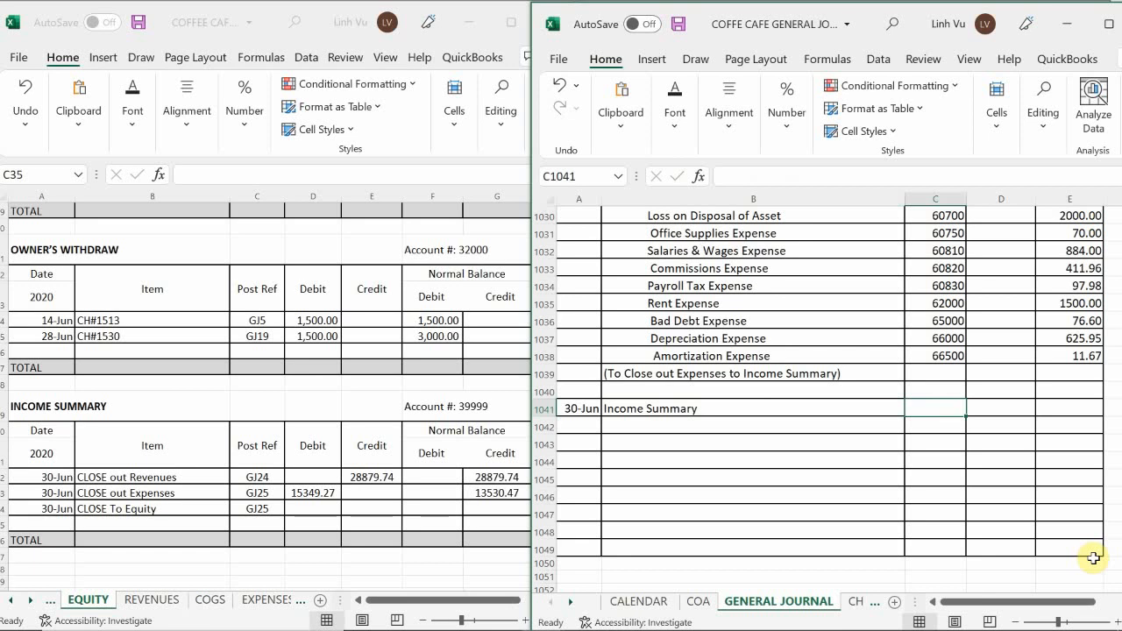
{"action": "type", "text": "3999"}
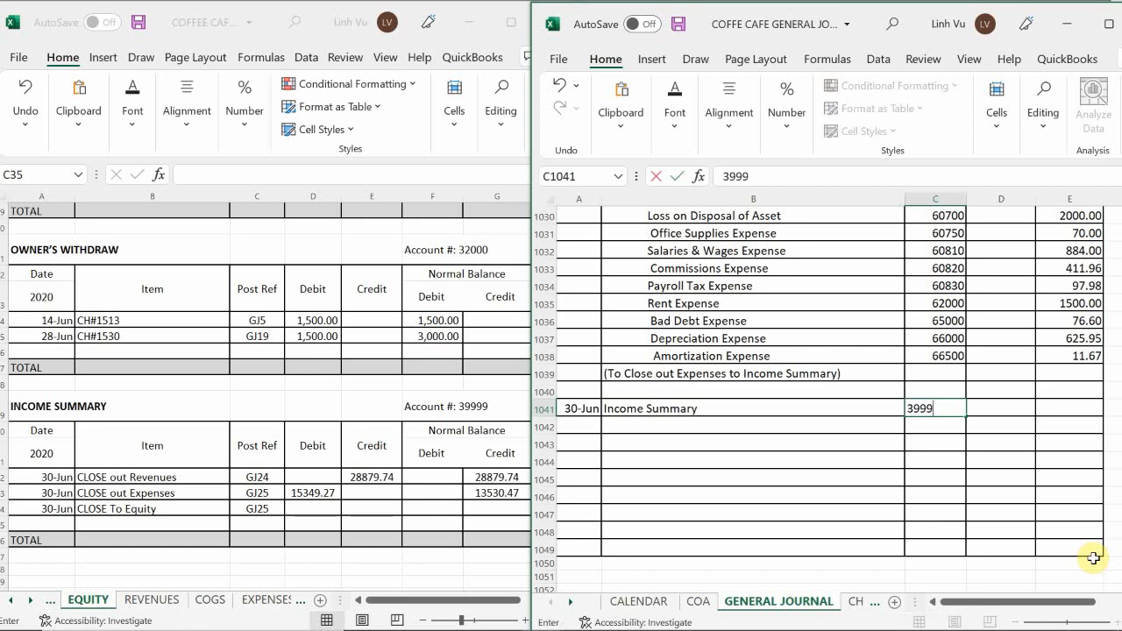
{"action": "key", "text": "Tab"}
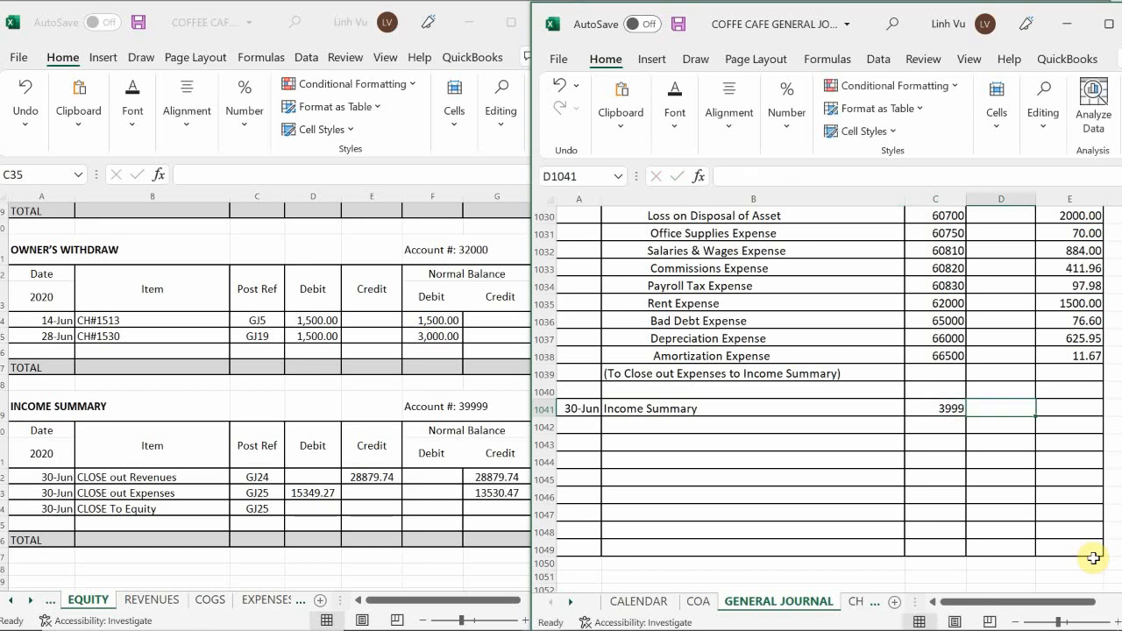
{"action": "type", "text": "13530.47"}
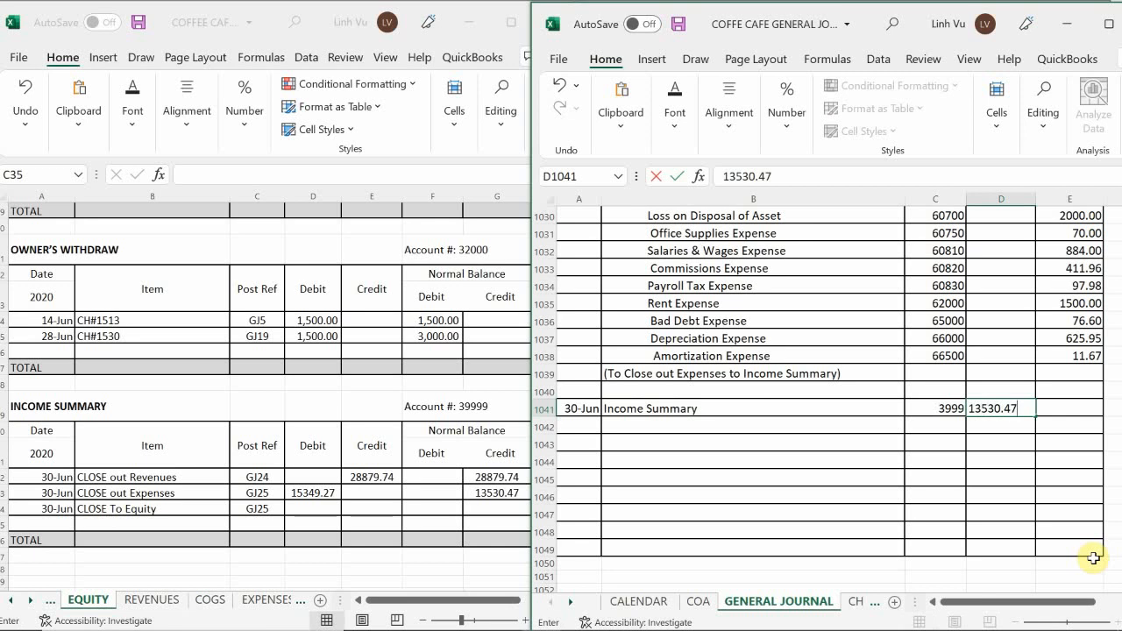
{"action": "key", "text": "Return"}
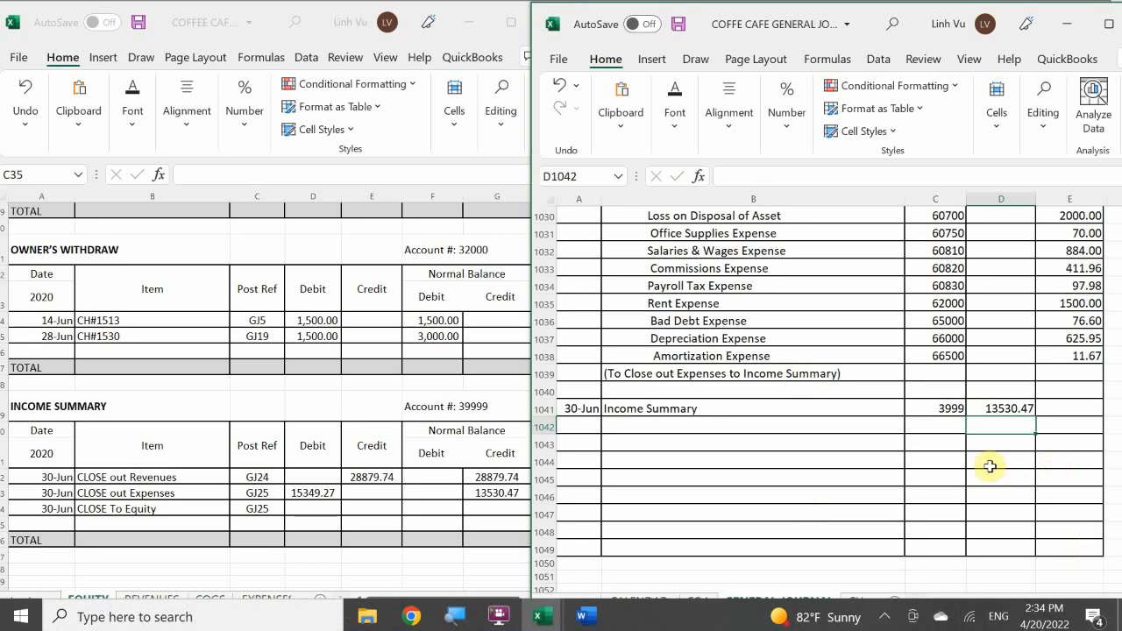
Correct the PR of the new Income Summary journal line to 39999.
{"action": "left_click", "coordinate": [936, 409]}
{"action": "type", "text": "39"}
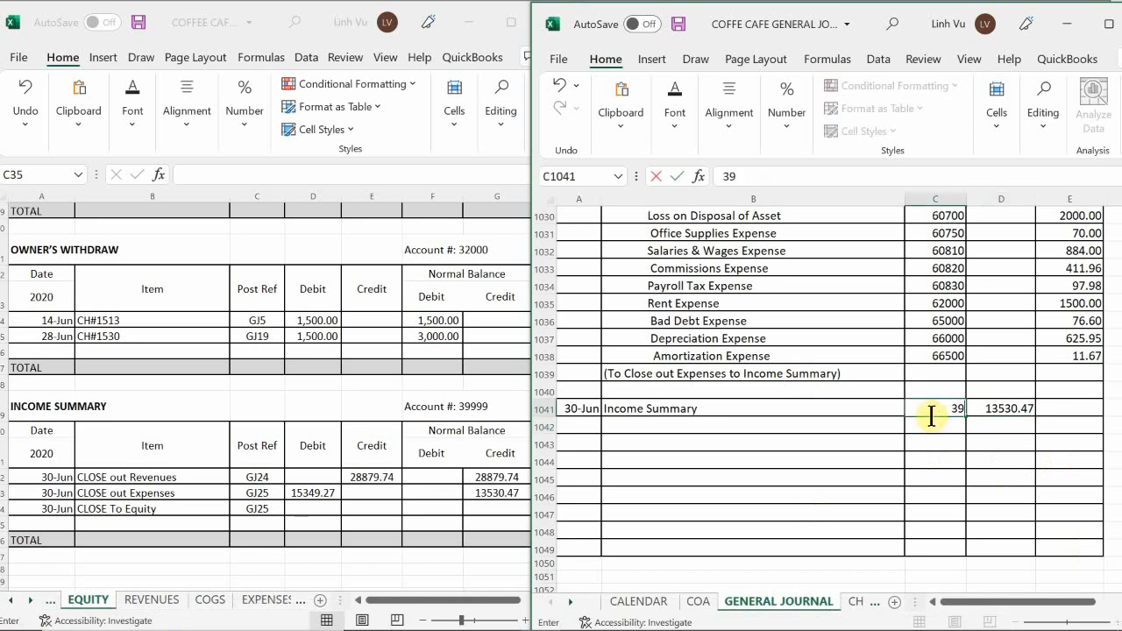
{"action": "type", "text": "999"}
{"action": "key", "text": "Return"}
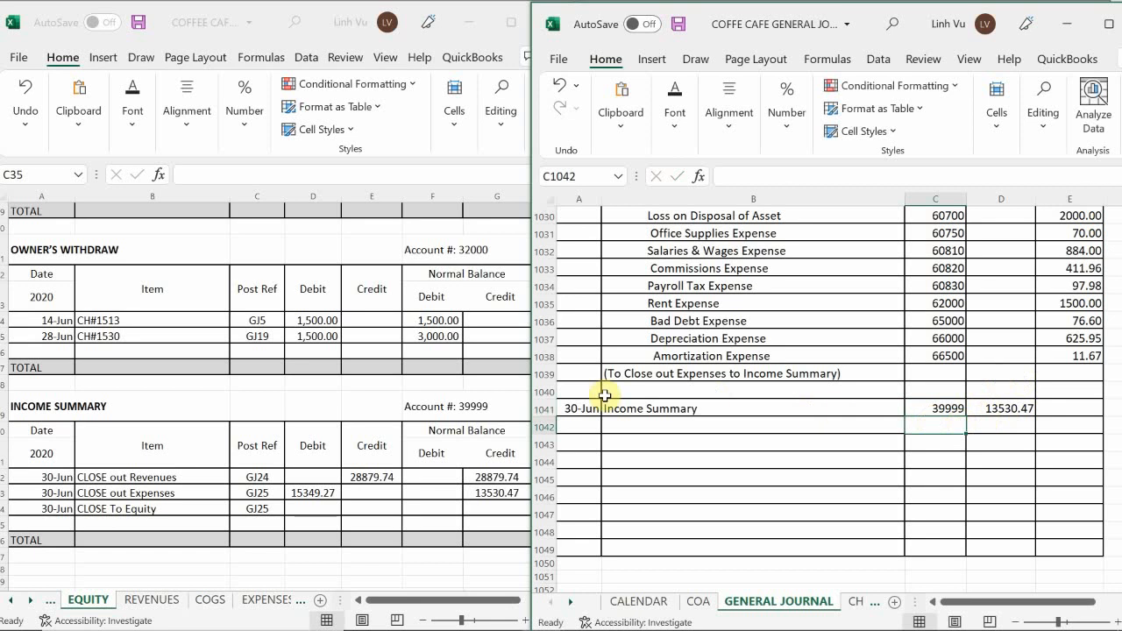
Enter Owner's Equity as the indented credit account beneath the new Income Summary journal line.
{"action": "double_click", "coordinate": [634, 426]}
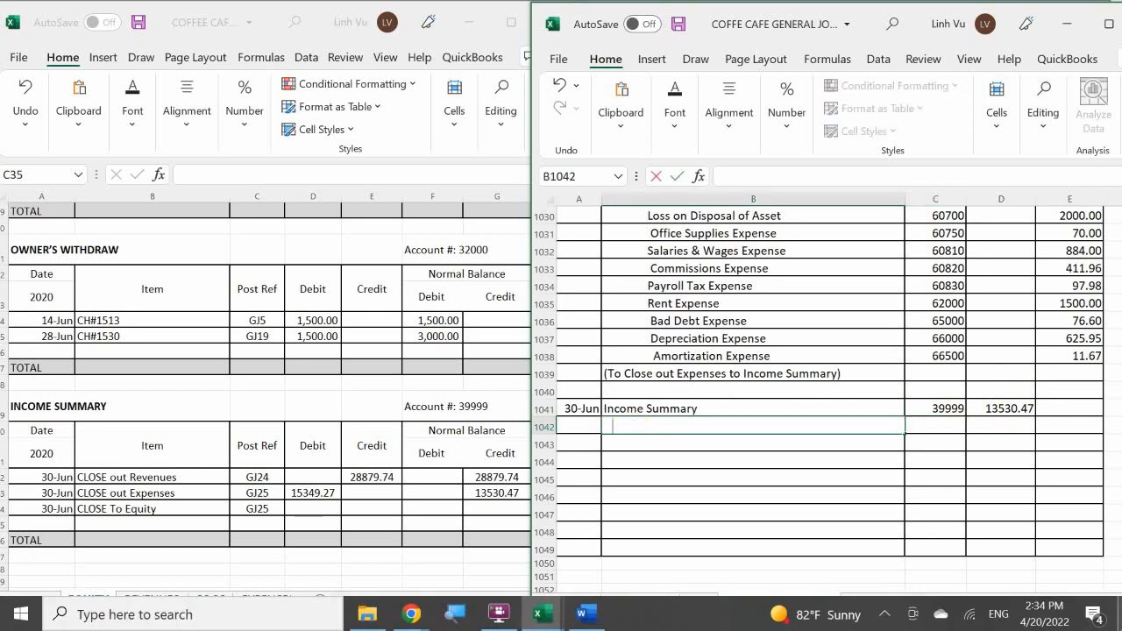
{"action": "type", "text": "O"}
{"action": "key", "text": "BackSpace"}
{"action": "type", "text": "Owner's Q"}
{"action": "key", "text": "BackSpace"}
{"action": "type", "text": "Equ"}
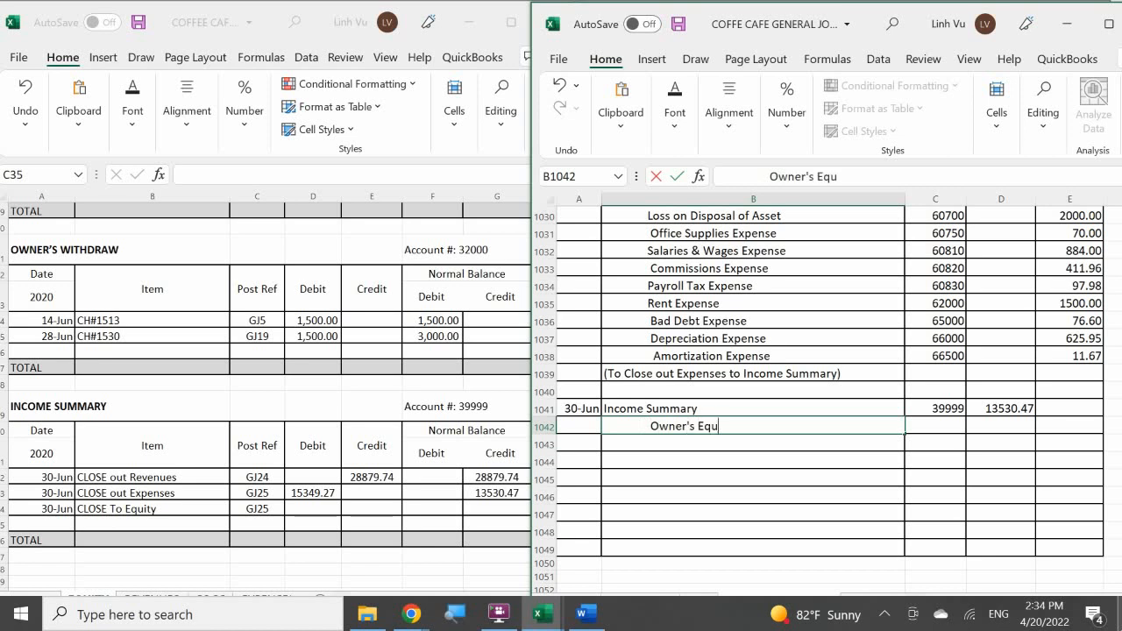
{"action": "key", "text": "BackSpace"}
{"action": "type", "text": "uiy"}
{"action": "key", "text": "BackSpace"}
{"action": "type", "text": "ty"}
{"action": "key", "text": "Tab"}
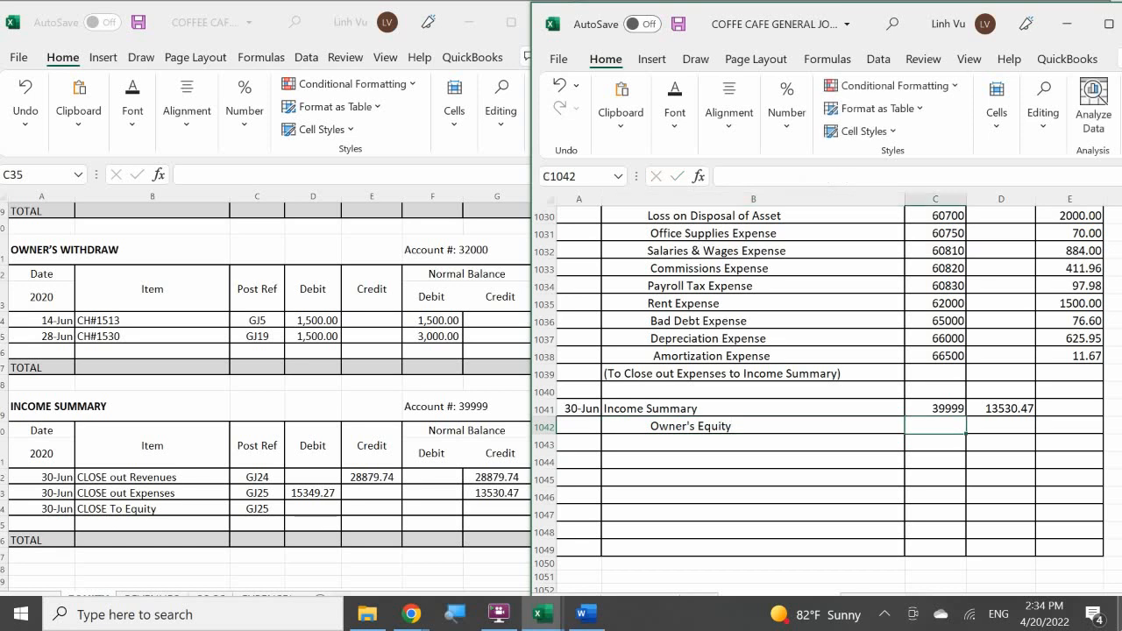
Give the Owner's Equity line PR 30000 and a credit that references the Income Summary debit in D1041.
{"action": "type", "text": "30000"}
{"action": "key", "text": "Return"}
{"action": "key", "text": "Up"}
{"action": "key", "text": "Right"}
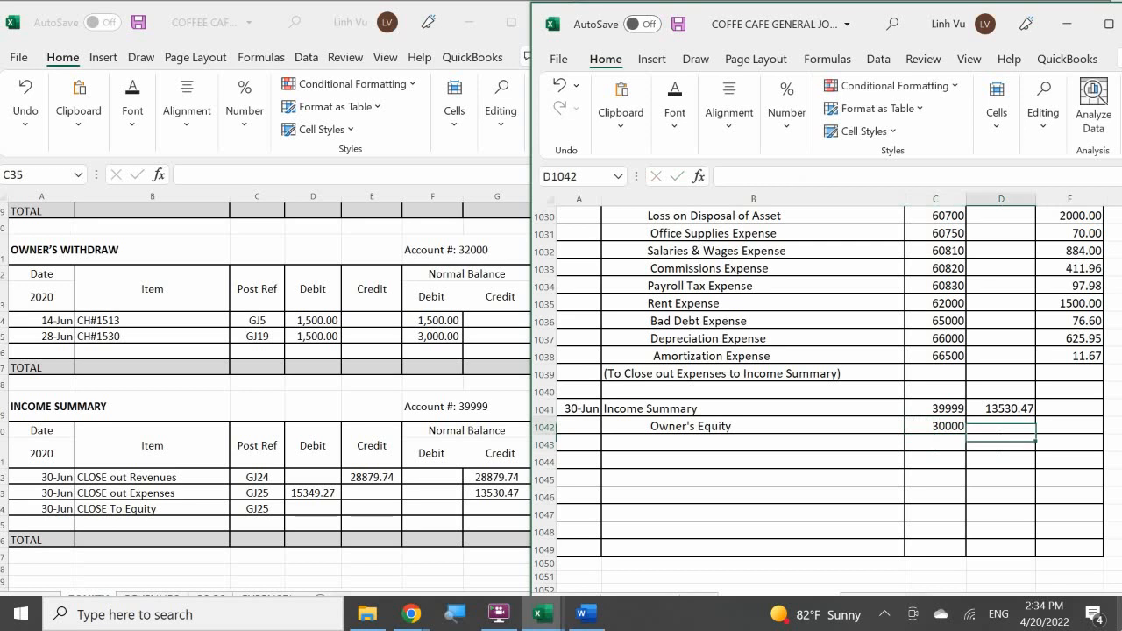
{"action": "key", "text": "Right"}
{"action": "type", "text": "="}
{"action": "key", "text": "Left"}
{"action": "key", "text": "Up"}
{"action": "key", "text": "Return"}
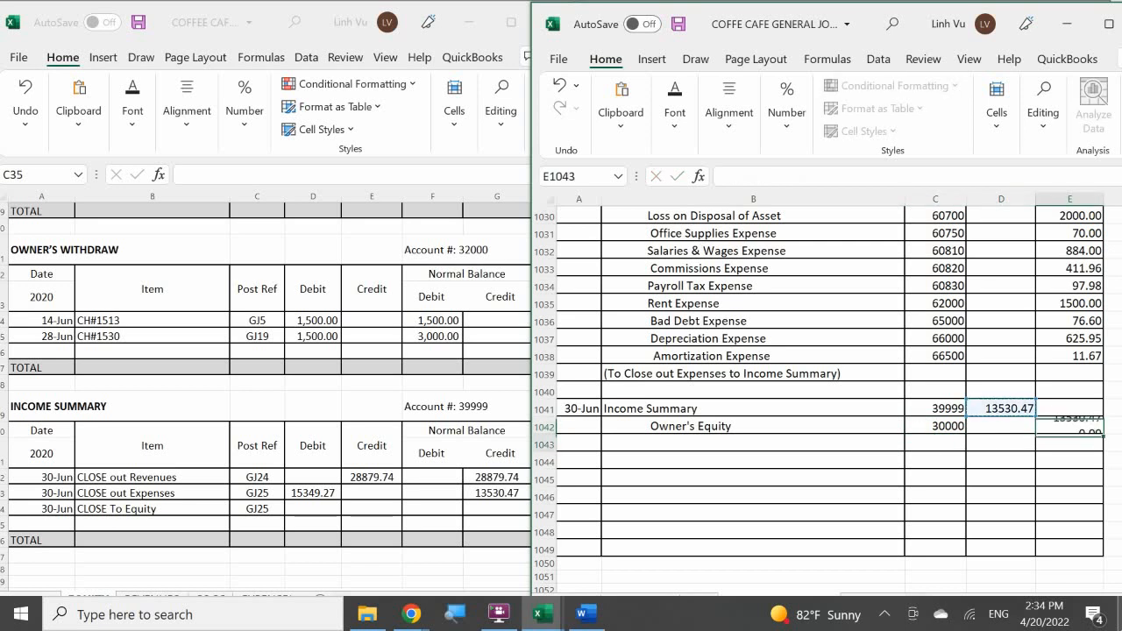
Add the explanation "(To Close out Income Sumarry to Equity)" beneath the Owner's Equity line.
{"action": "left_click", "coordinate": [637, 444]}
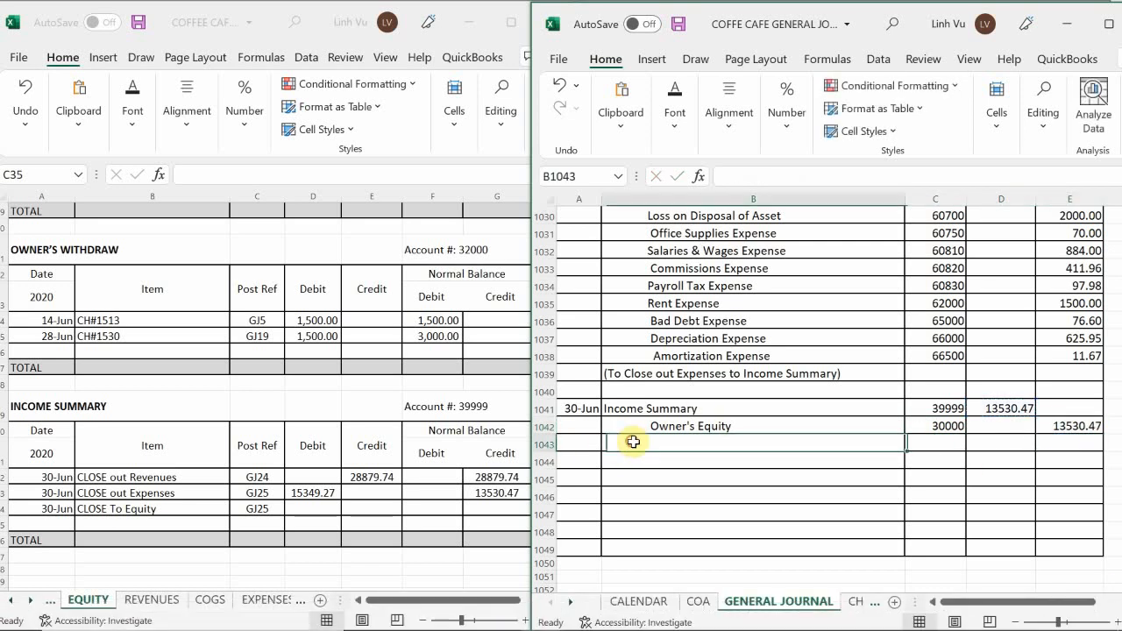
{"action": "type", "text": "("}
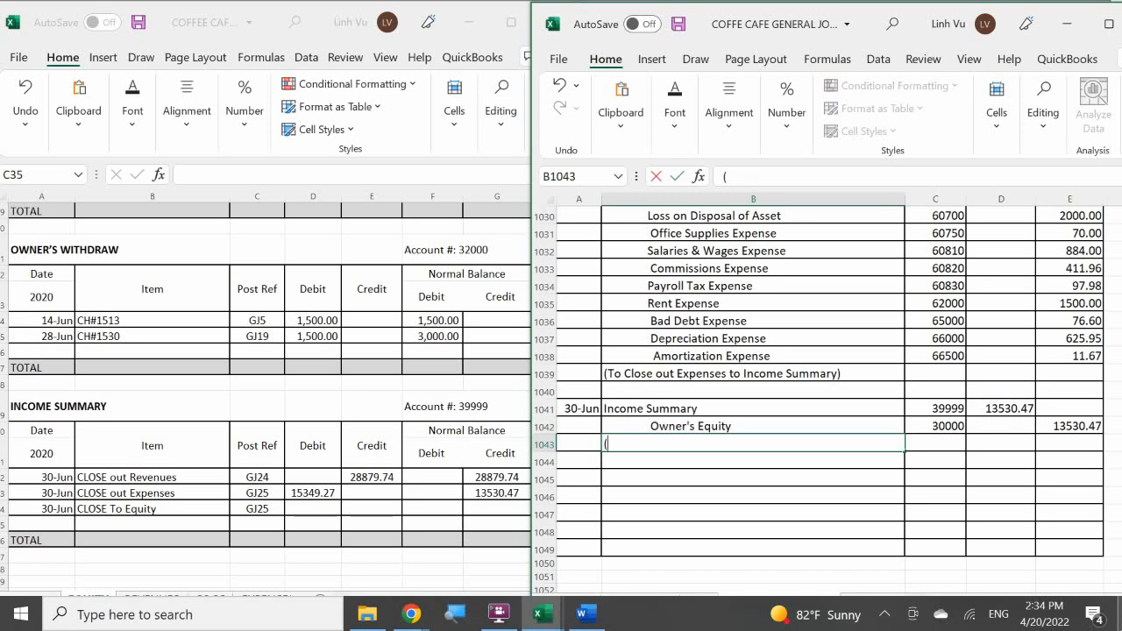
{"action": "type", "text": "To Close out Income Su"}
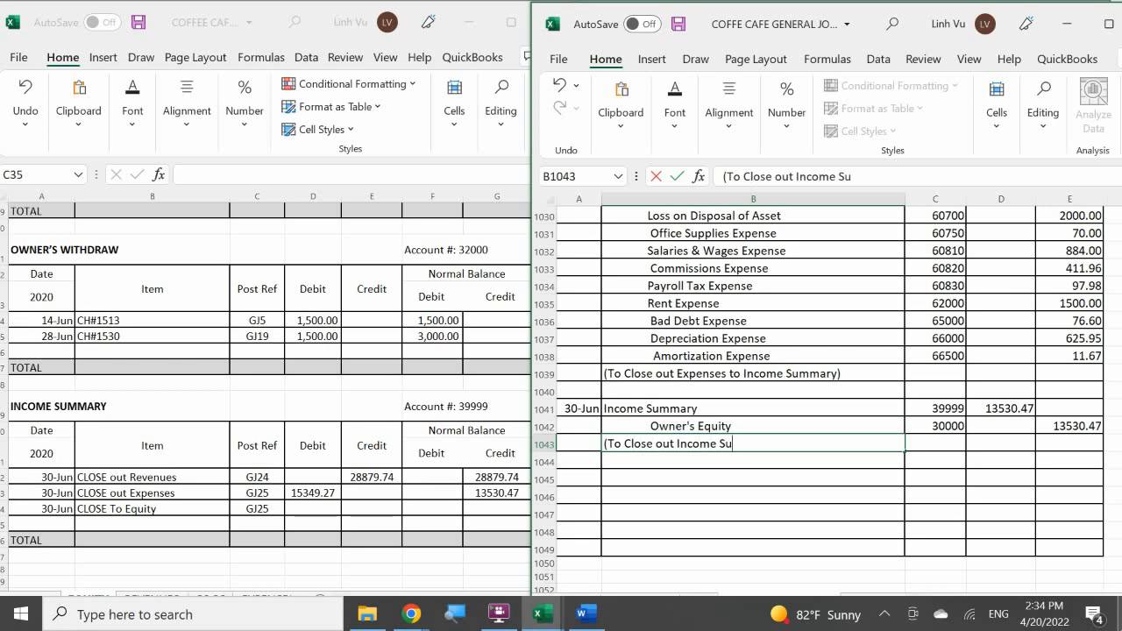
{"action": "type", "text": "marry to Equi"}
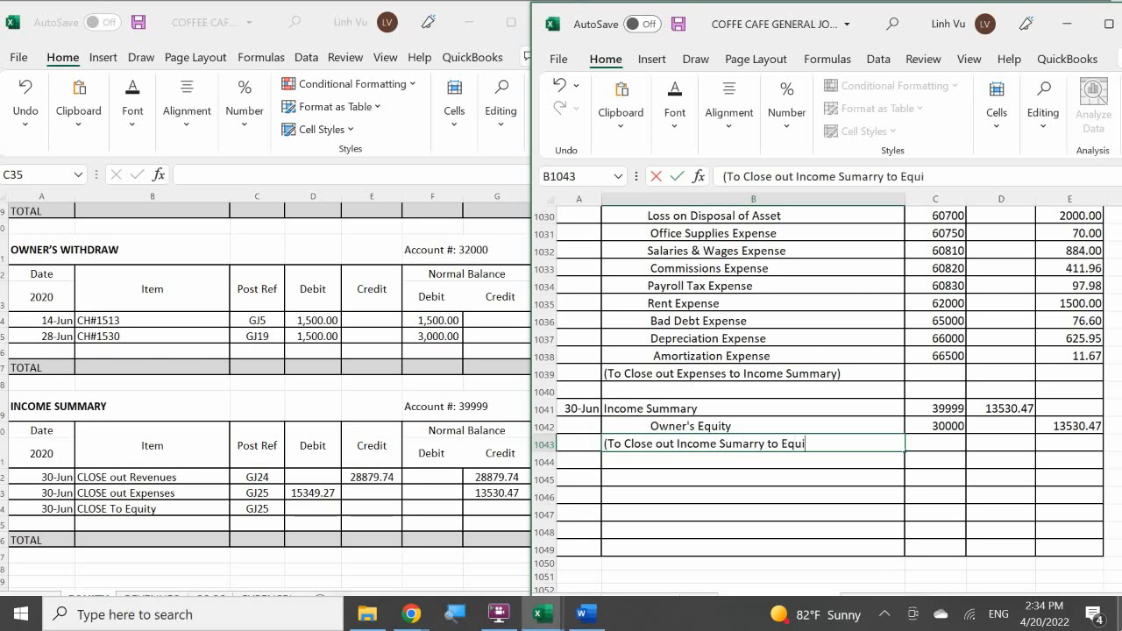
{"action": "type", "text": "ty)"}
{"action": "key", "text": "ctrl+Return"}
{"action": "key", "text": "Return"}
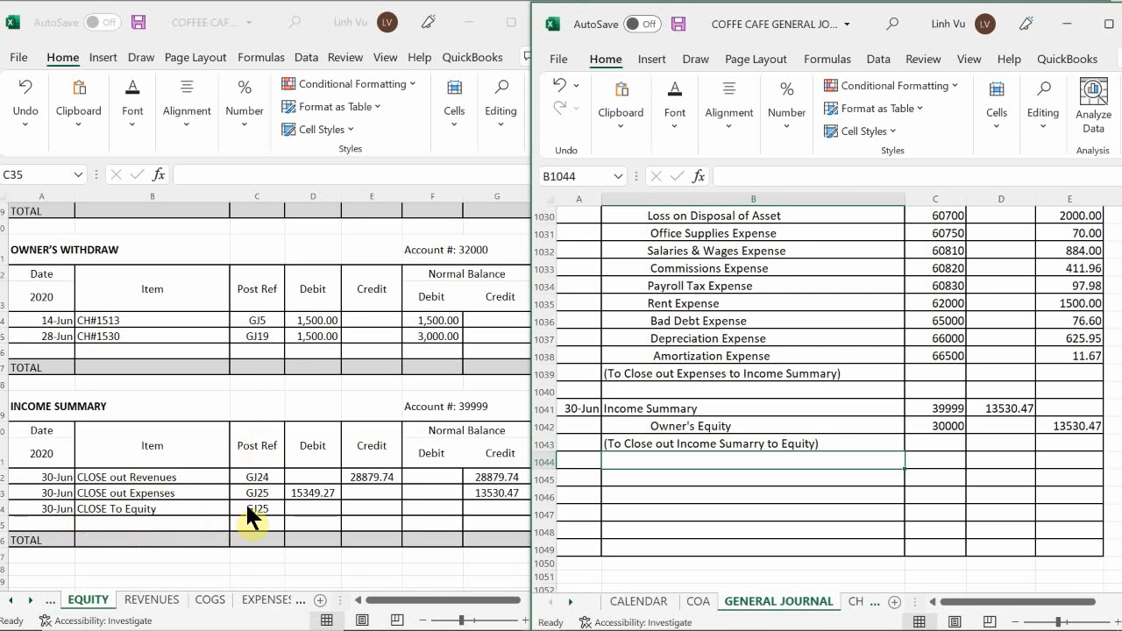
Post a 13530.47 debit in the ledger's CLOSE To Equity row and fill the G33 balance formula down to G34.
{"action": "left_click", "coordinate": [319, 508]}
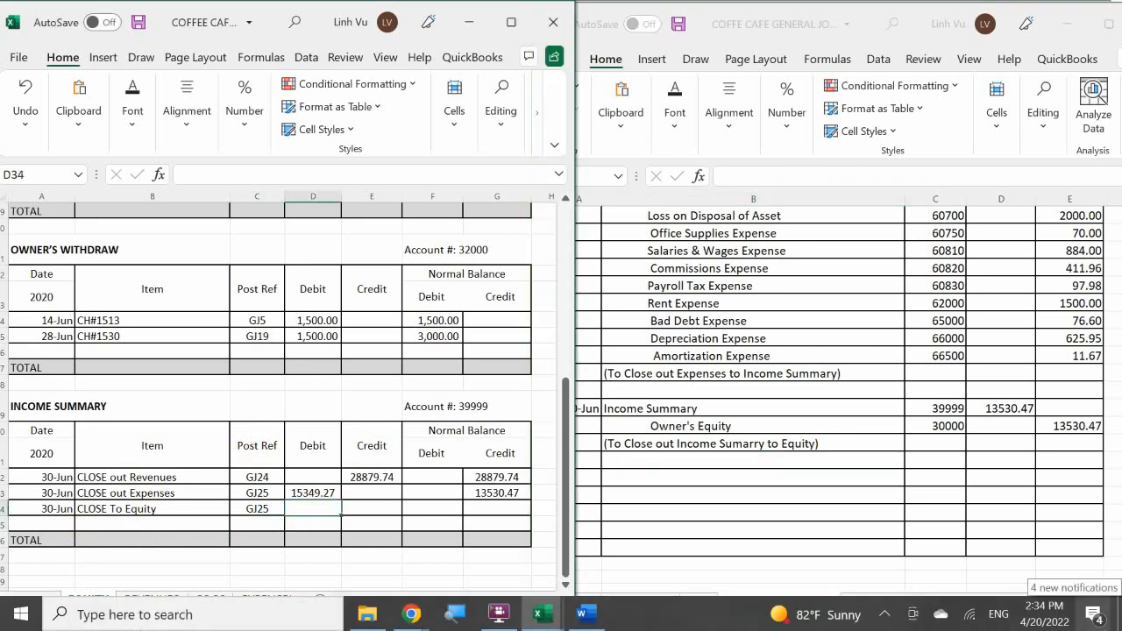
{"action": "type", "text": "13530.47"}
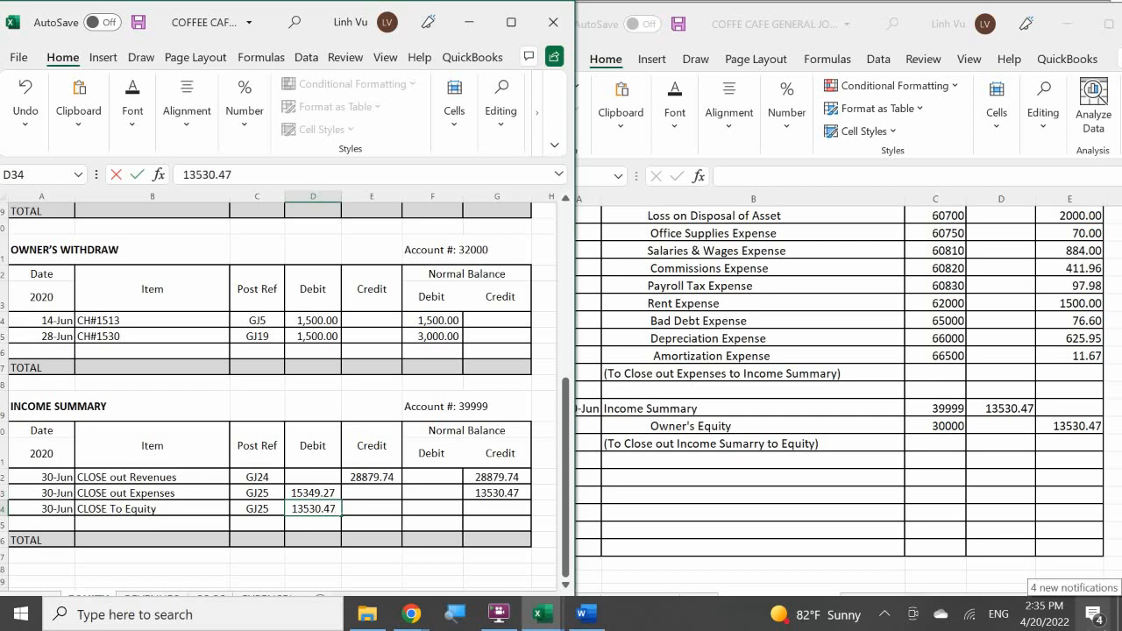
{"action": "key", "text": "Return"}
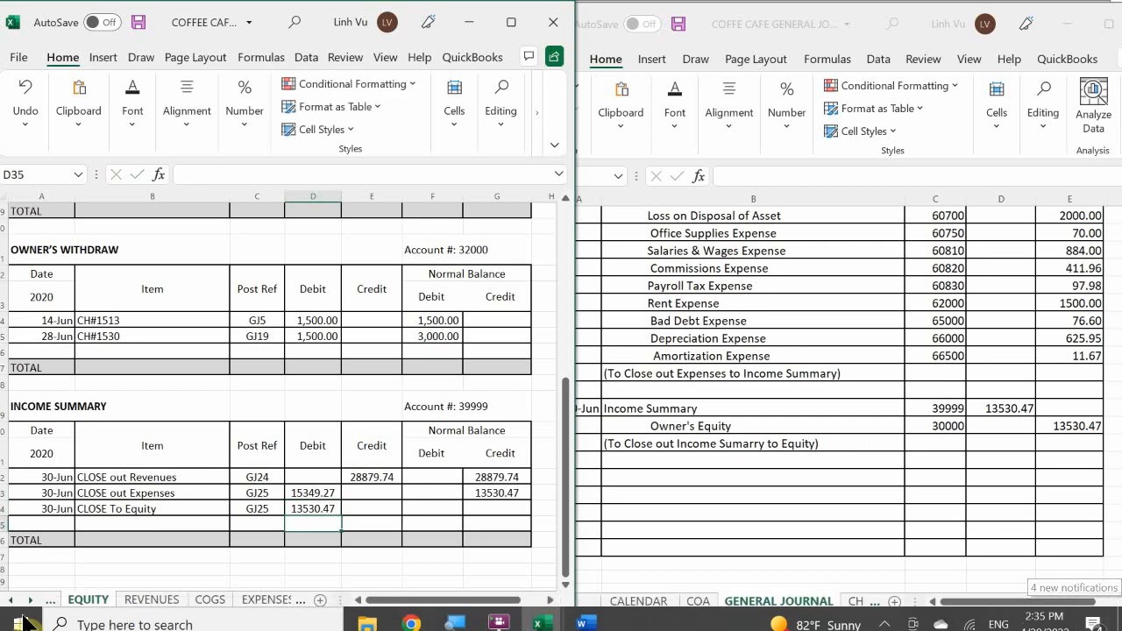
{"action": "left_click", "coordinate": [496, 493]}
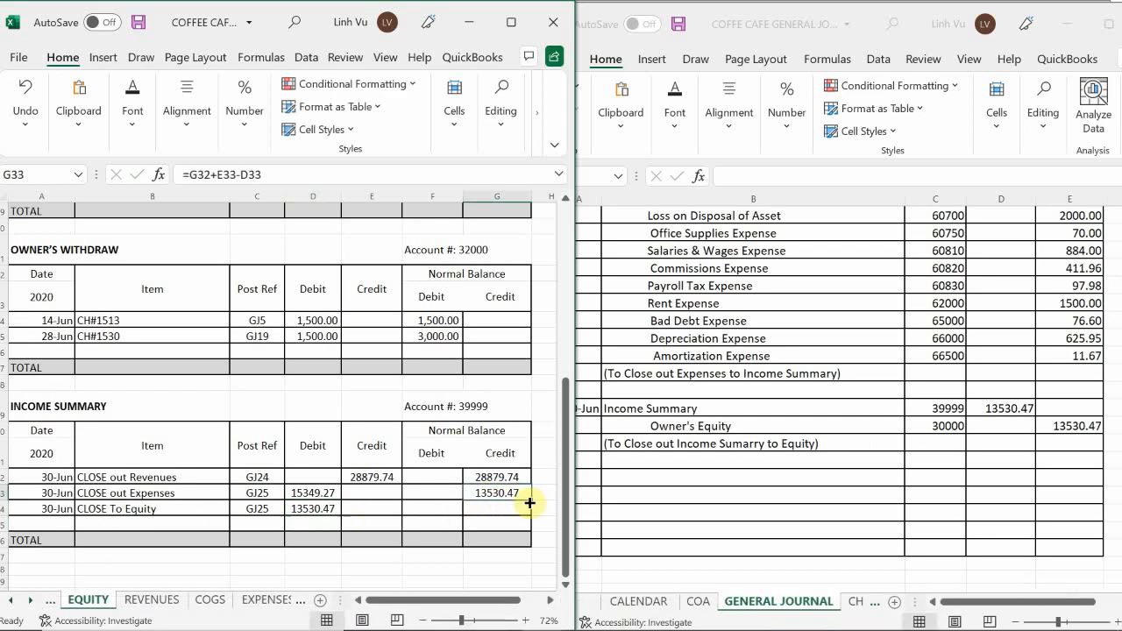
{"action": "left_click_drag", "start_coordinate": [532, 498], "coordinate": [533, 519]}
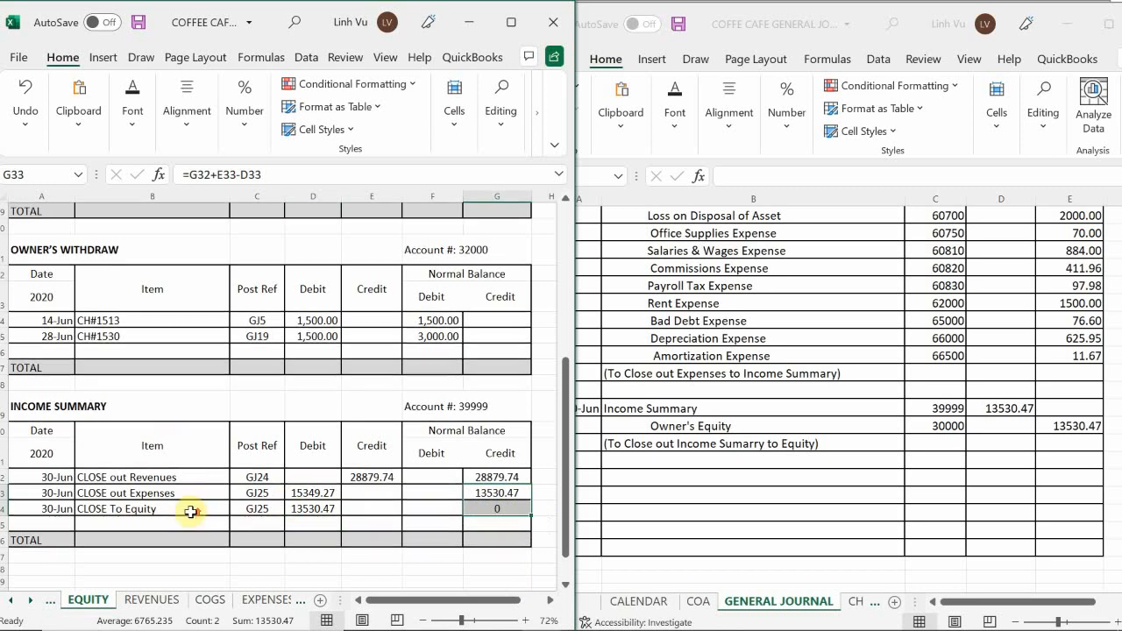
Date the row beneath Original Investment in the Owner's Equity ledger account 6/30.
{"action": "scroll", "coordinate": [195, 501], "scroll_direction": "up", "scroll_amount": 6}
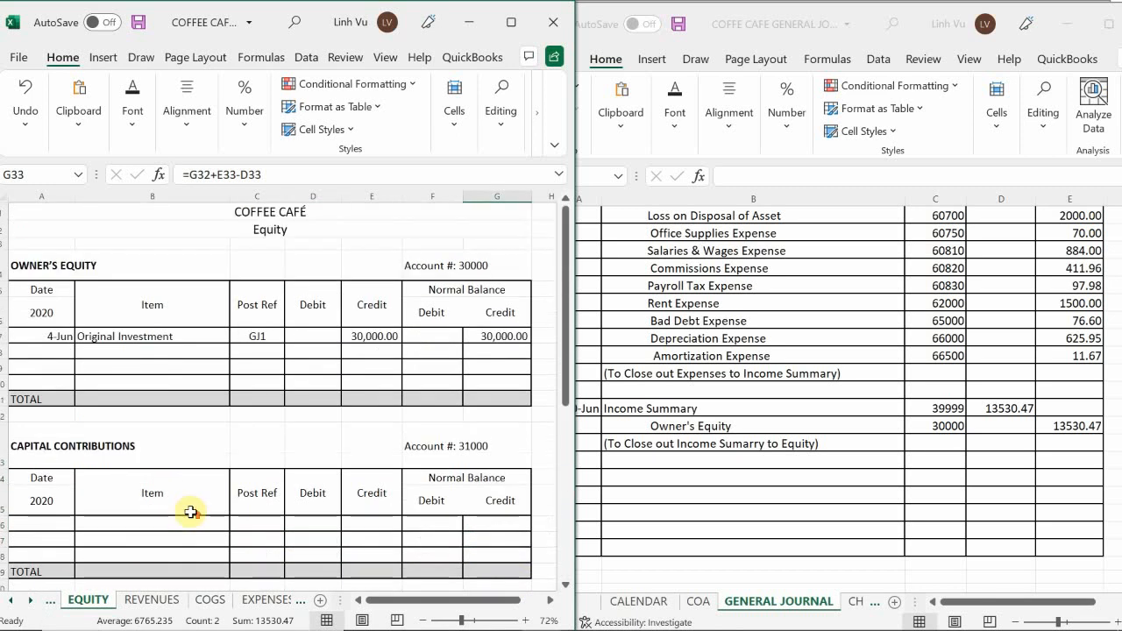
{"action": "left_click", "coordinate": [44, 356]}
{"action": "type", "text": "6/30"}
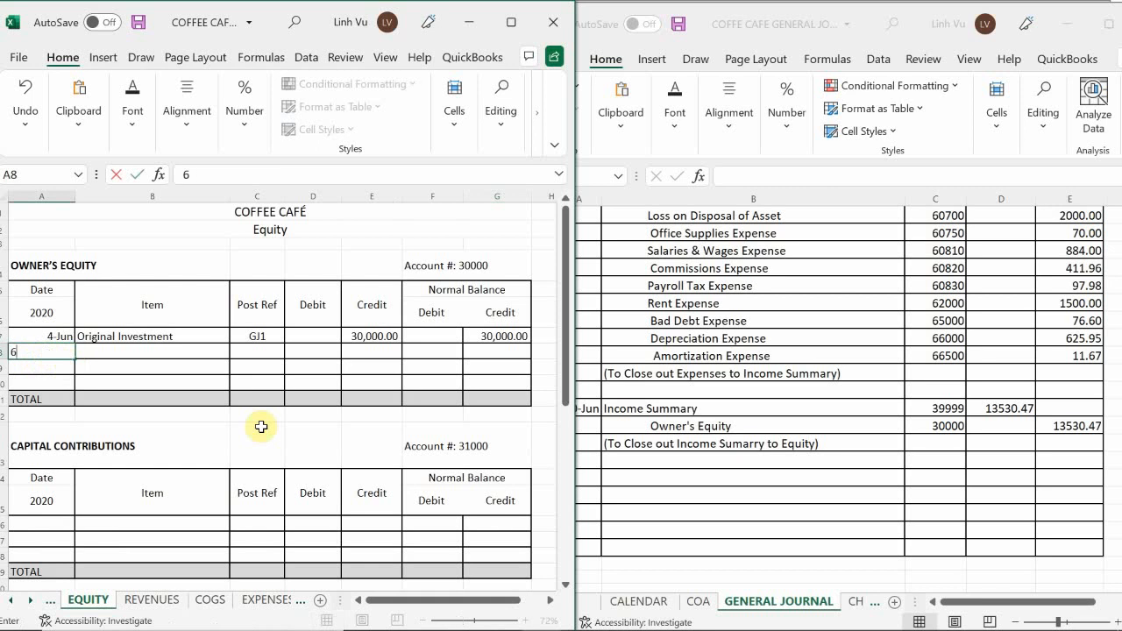
{"action": "key", "text": "Return"}
{"action": "key", "text": "Up"}
{"action": "key", "text": "Right"}
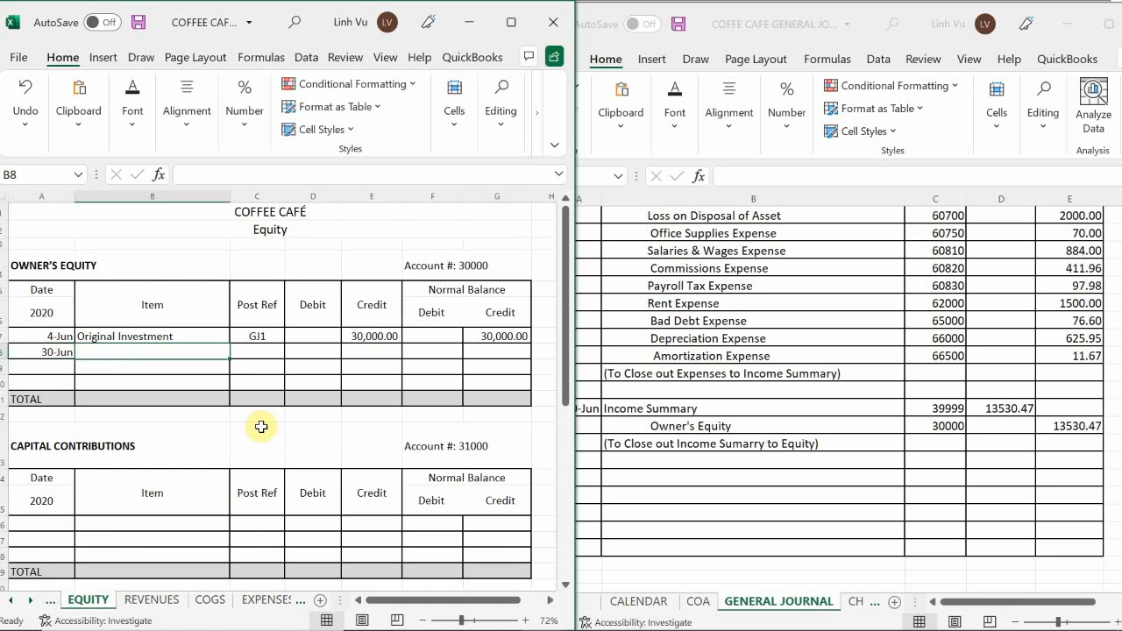
Enter "Income Summary" as the item of the 30-Jun row in the Owner's Equity account.
{"action": "type", "text": "U"}
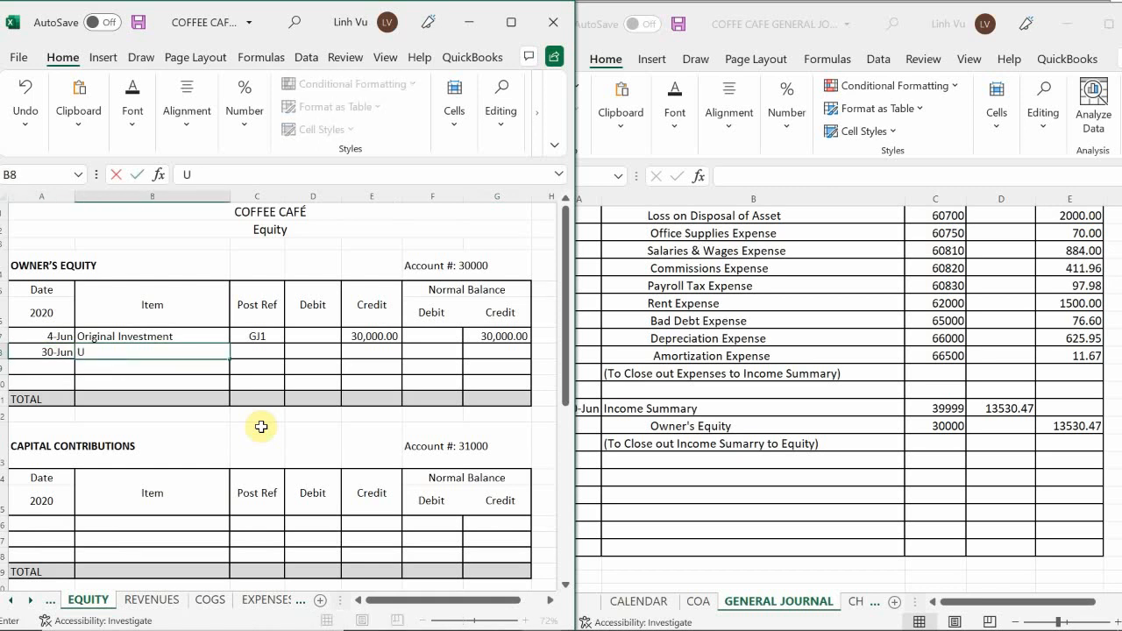
{"action": "key", "text": "BackSpace"}
{"action": "type", "text": "O"}
{"action": "key", "text": "BackSpace"}
{"action": "key", "text": "BackSpace"}
{"action": "type", "text": "Income Summary"}
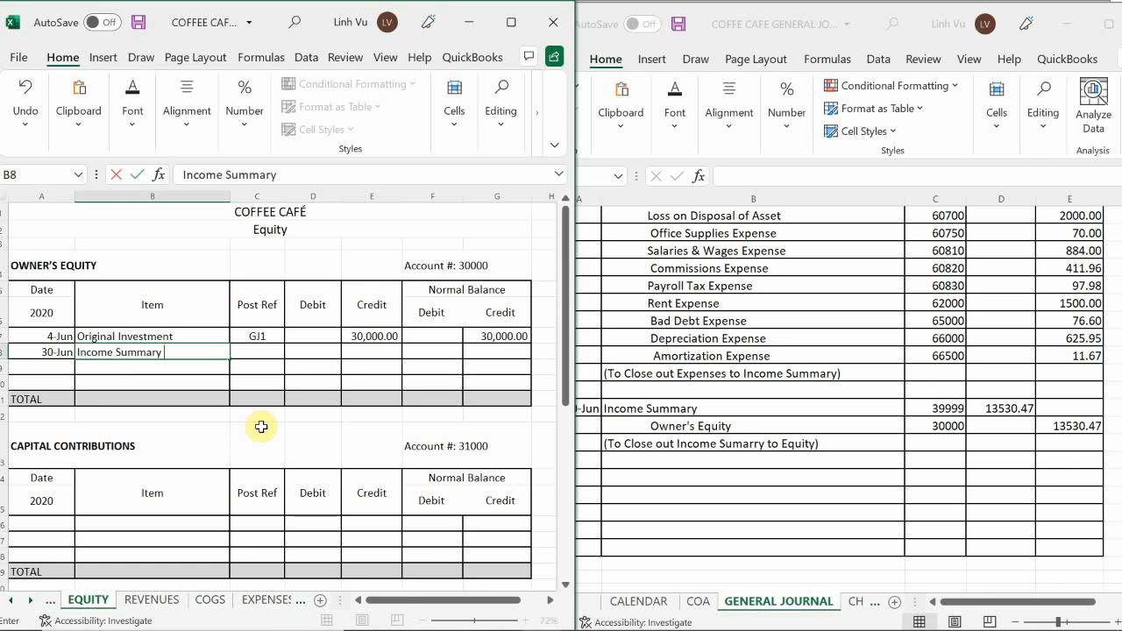
Give the Owner's Equity account's Income Summary row post reference GJ25 and a credit of 13530.47.
{"action": "key", "text": "Tab"}
{"action": "type", "text": "GJ2"}
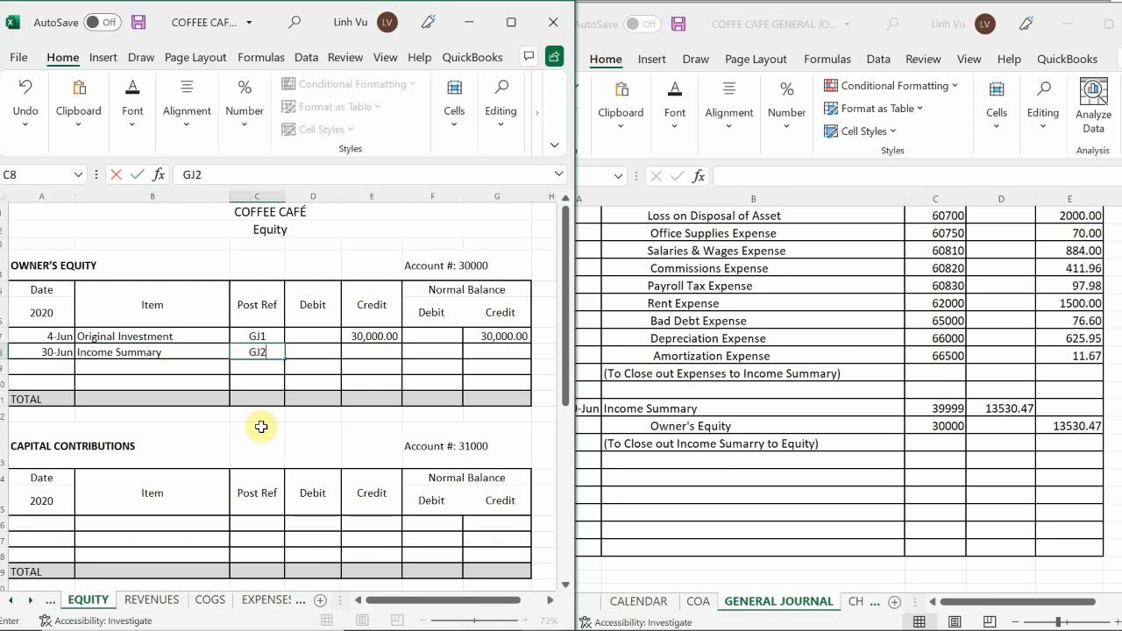
{"action": "type", "text": "5"}
{"action": "key", "text": "Return"}
{"action": "key", "text": "Right"}
{"action": "key", "text": "Up"}
{"action": "key", "text": "Right"}
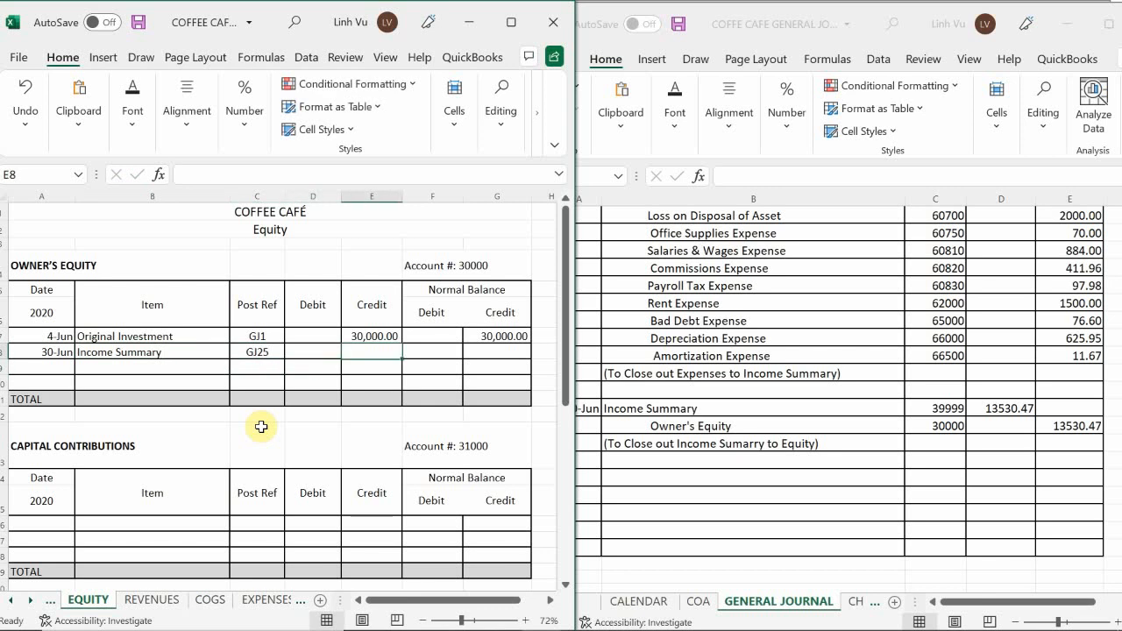
{"action": "type", "text": "13,"}
{"action": "type", "text": "530.47"}
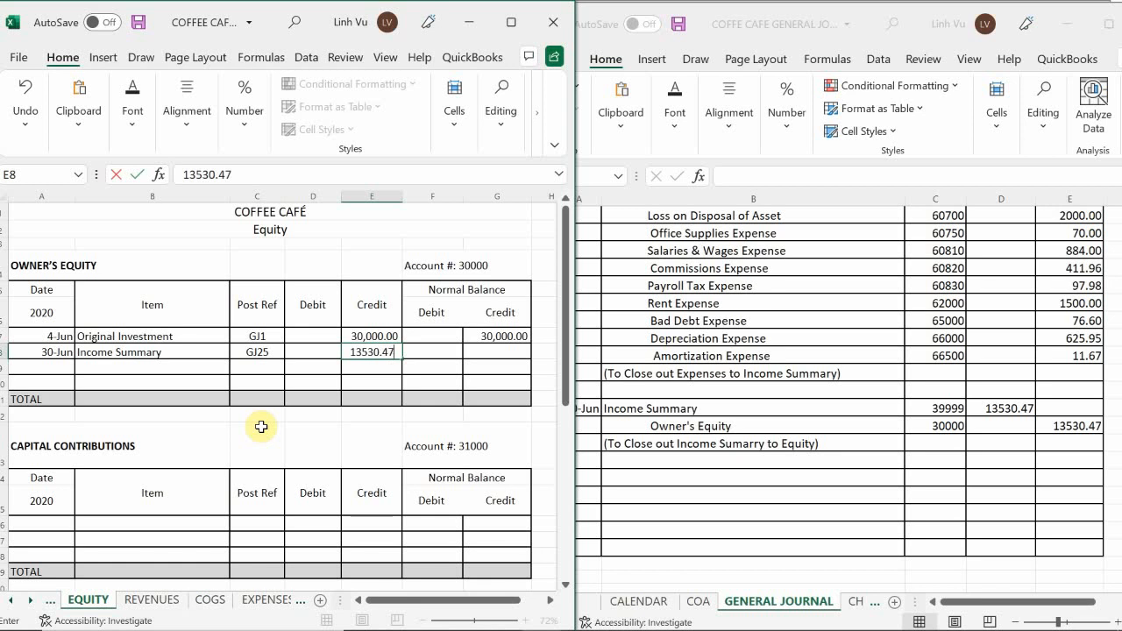
{"action": "key", "text": "Return"}
Calculate the Income Summary row's credit balance in G8 with the formula =G7+E8-D8.
{"action": "key", "text": "Right"}
{"action": "key", "text": "Up"}
{"action": "key", "text": "Right"}
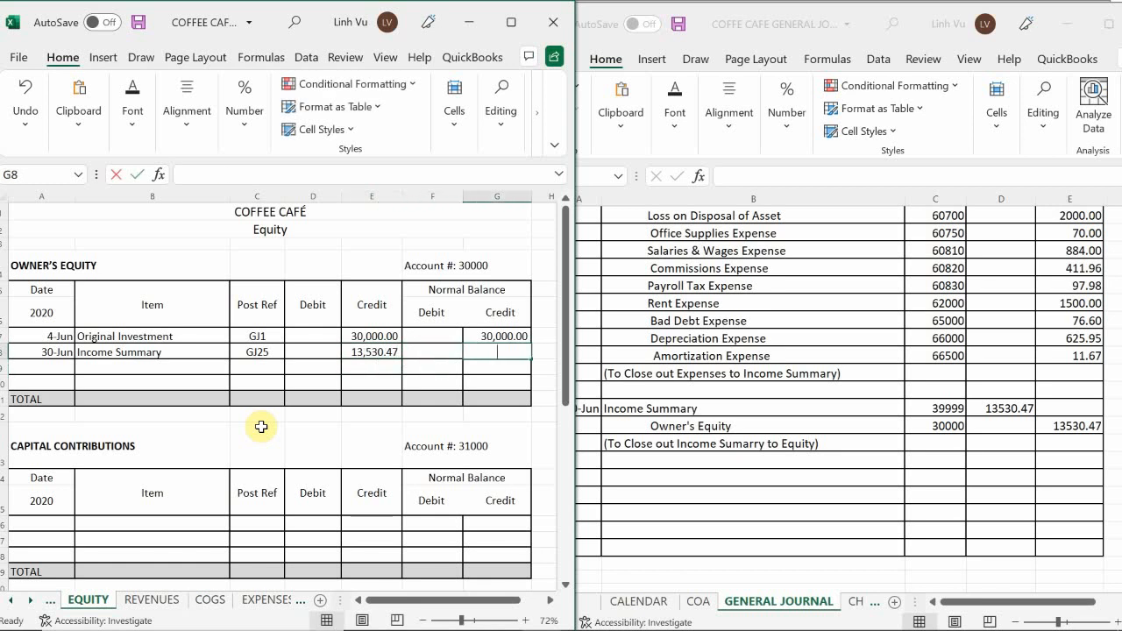
{"action": "type", "text": "="}
{"action": "key", "text": "Up"}
{"action": "type", "text": "+"}
{"action": "key", "text": "Left"}
{"action": "key", "text": "Left"}
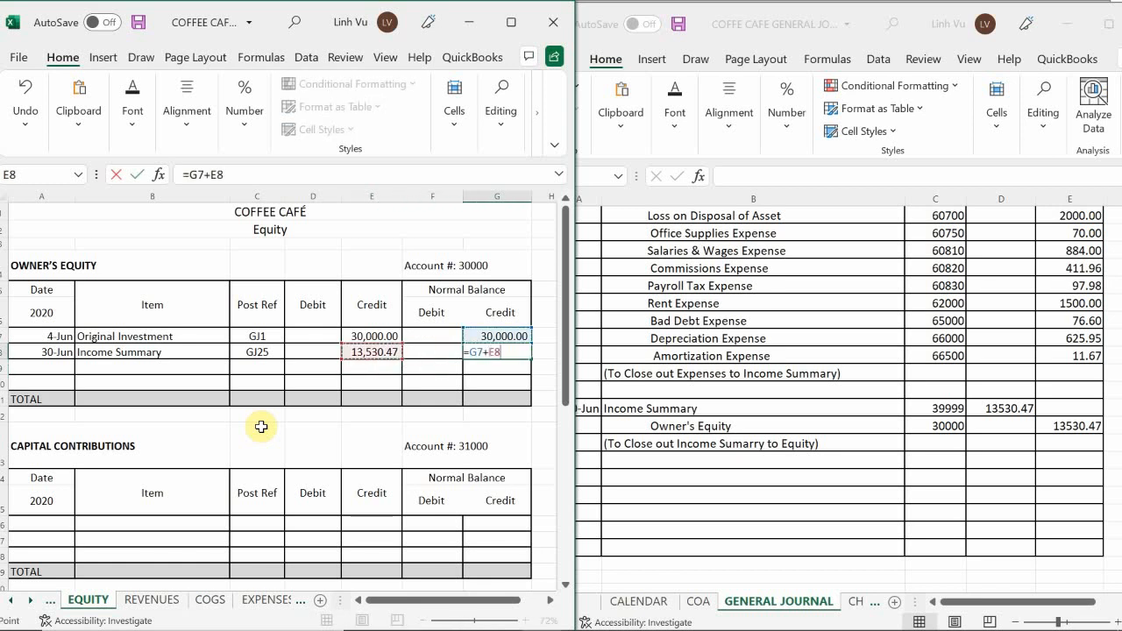
{"action": "type", "text": "-"}
{"action": "key", "text": "Left"}
{"action": "key", "text": "Left"}
{"action": "key", "text": "Left"}
{"action": "key", "text": "Return"}
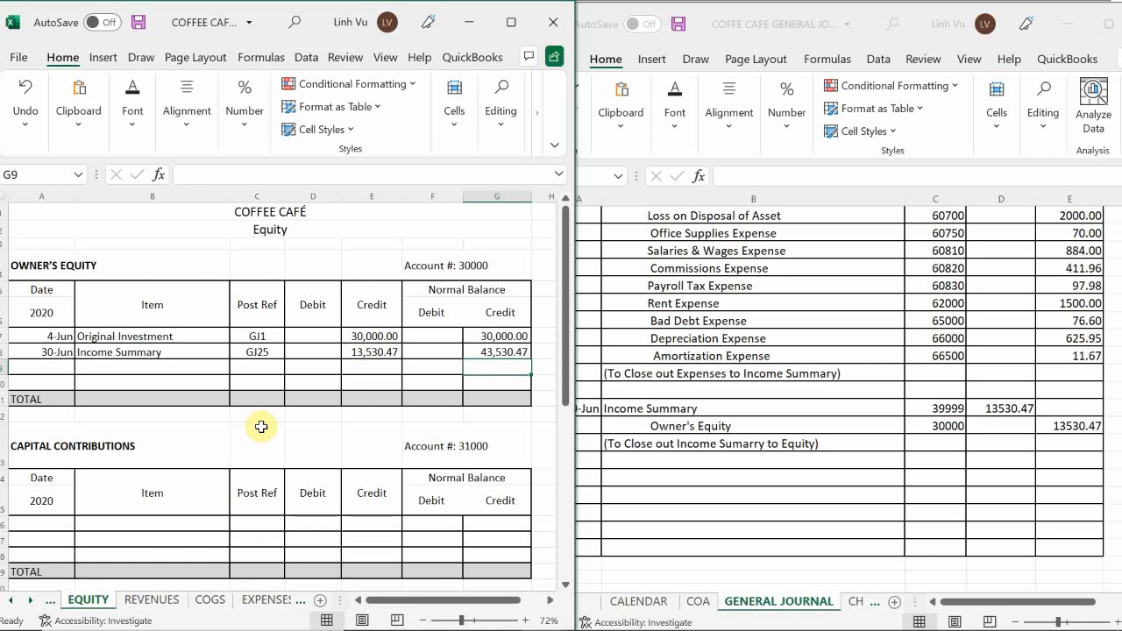
Check the ledger's Owner's Withdraw account and select date cell A1045 in the general journal for a new entry.
{"action": "left_click", "coordinate": [661, 429]}
{"action": "left_click", "coordinate": [400, 449]}
{"action": "scroll", "coordinate": [401, 451], "scroll_direction": "down", "scroll_amount": 2}
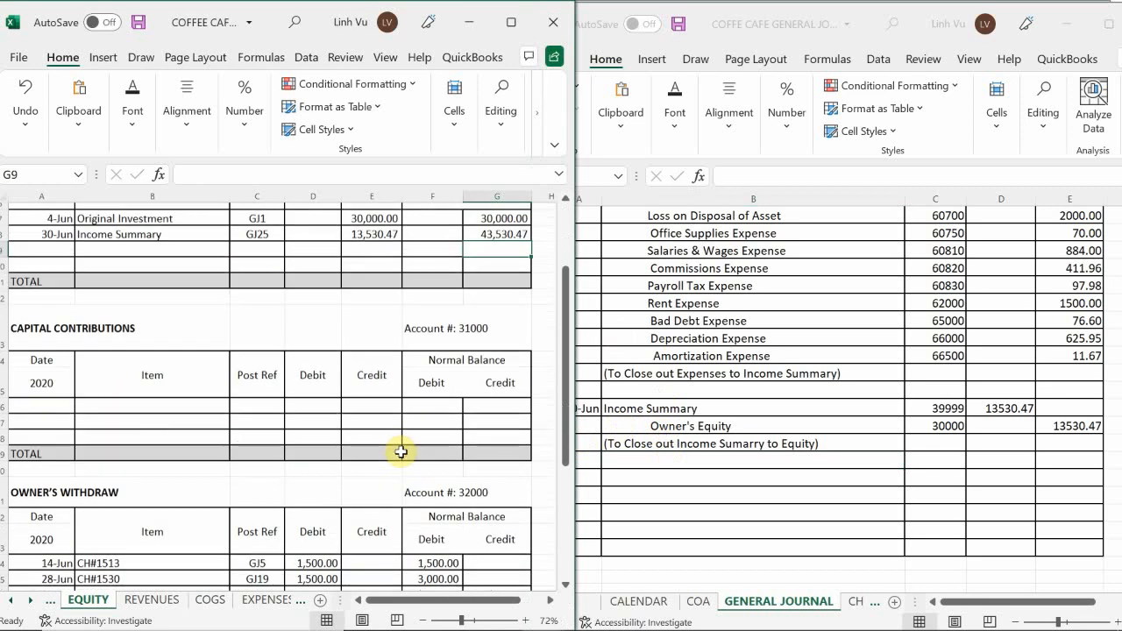
{"action": "scroll", "coordinate": [400, 449], "scroll_direction": "down", "scroll_amount": 2}
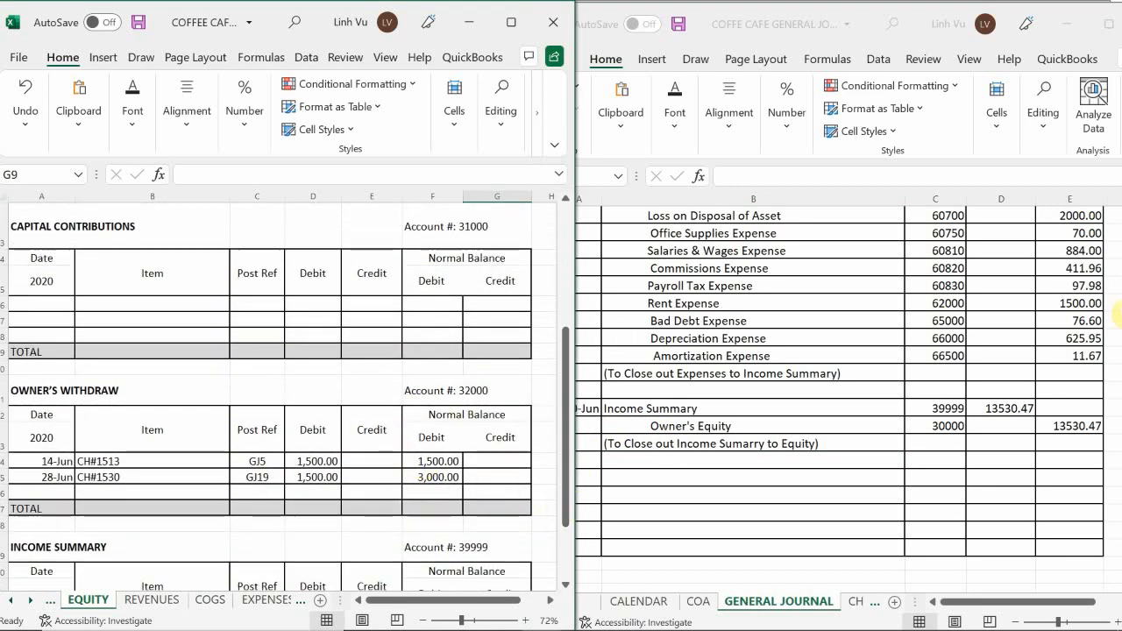
{"action": "left_click", "coordinate": [586, 492]}
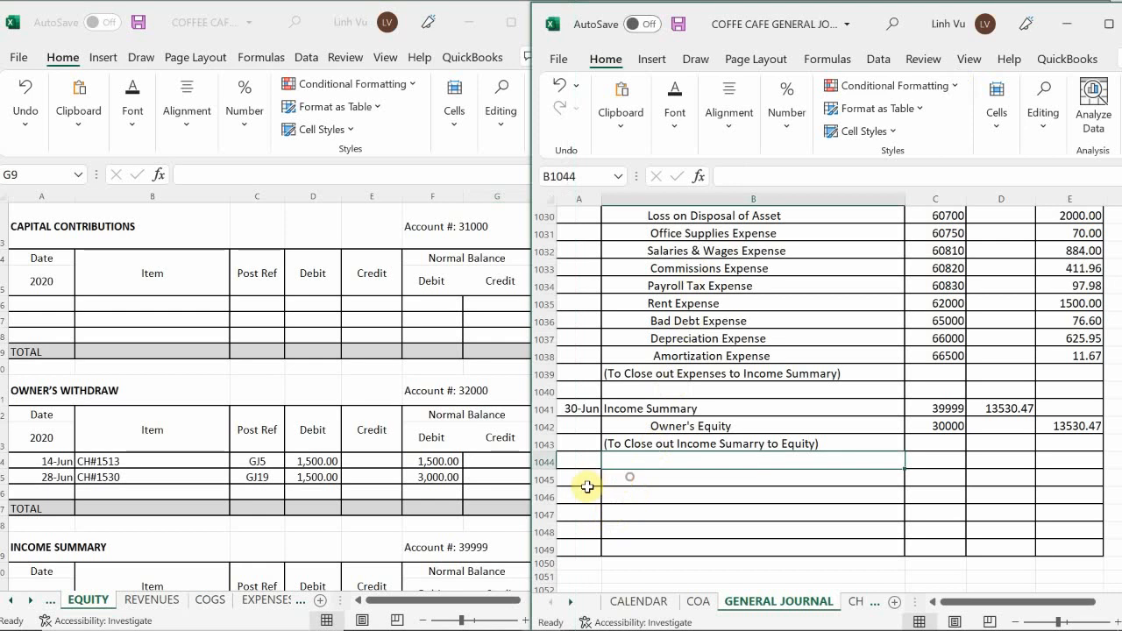
{"action": "left_click", "coordinate": [588, 481]}
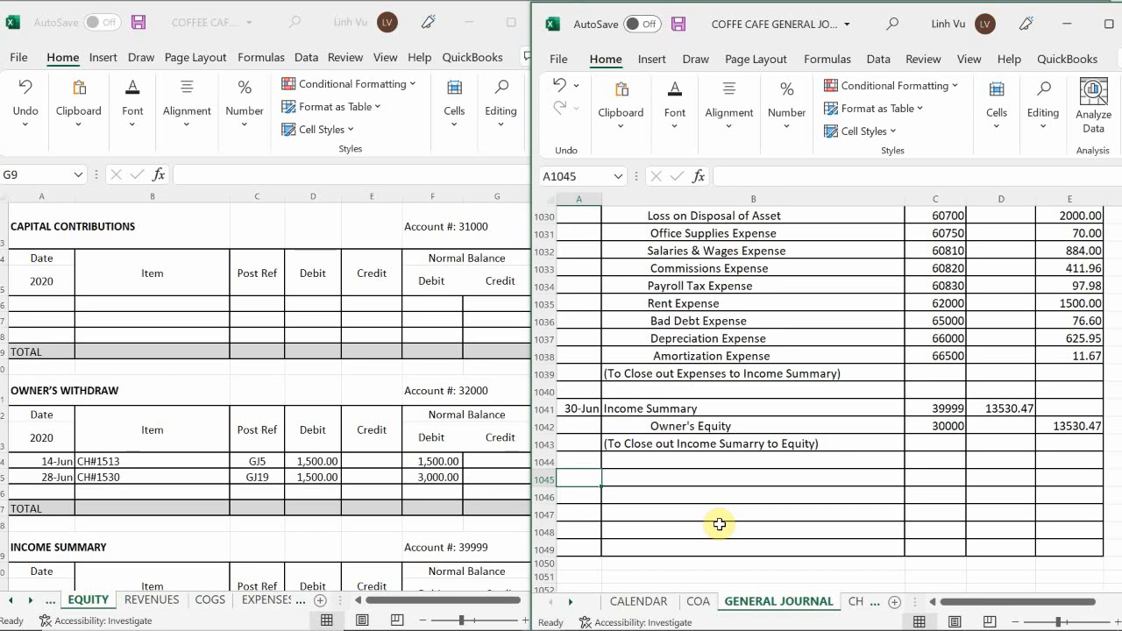
Enter the date 30-Jun and the account title Owner's Equity in row 1045 of the general journal.
{"action": "type", "text": "30/6"}
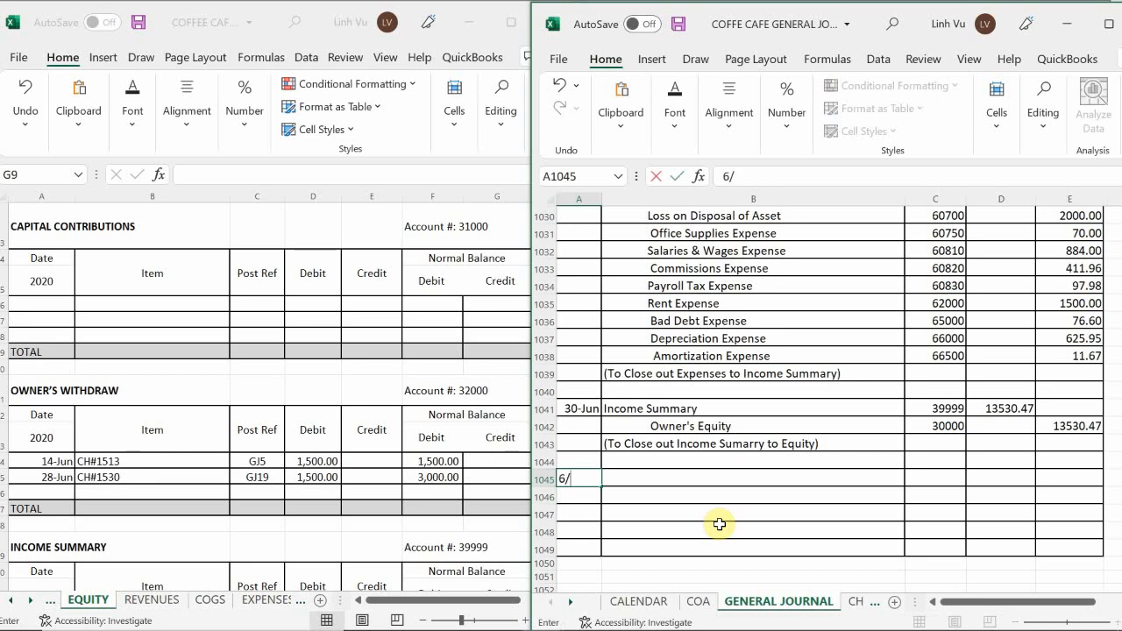
{"action": "key", "text": "Return"}
{"action": "key", "text": "Tab"}
{"action": "key", "text": "Up"}
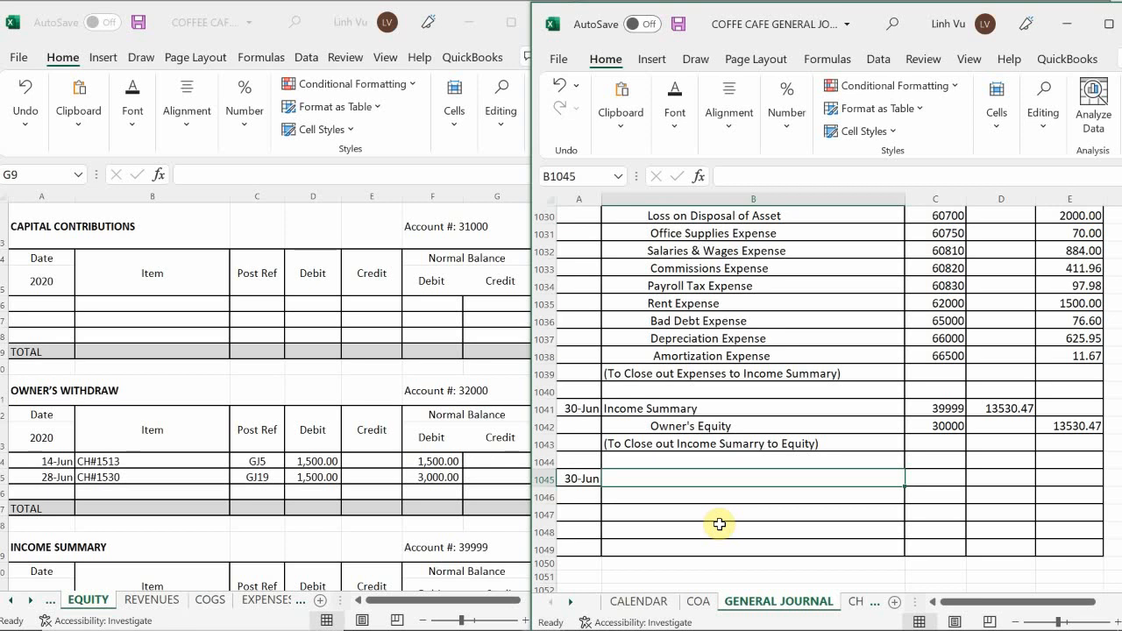
{"action": "type", "text": "Owber"}
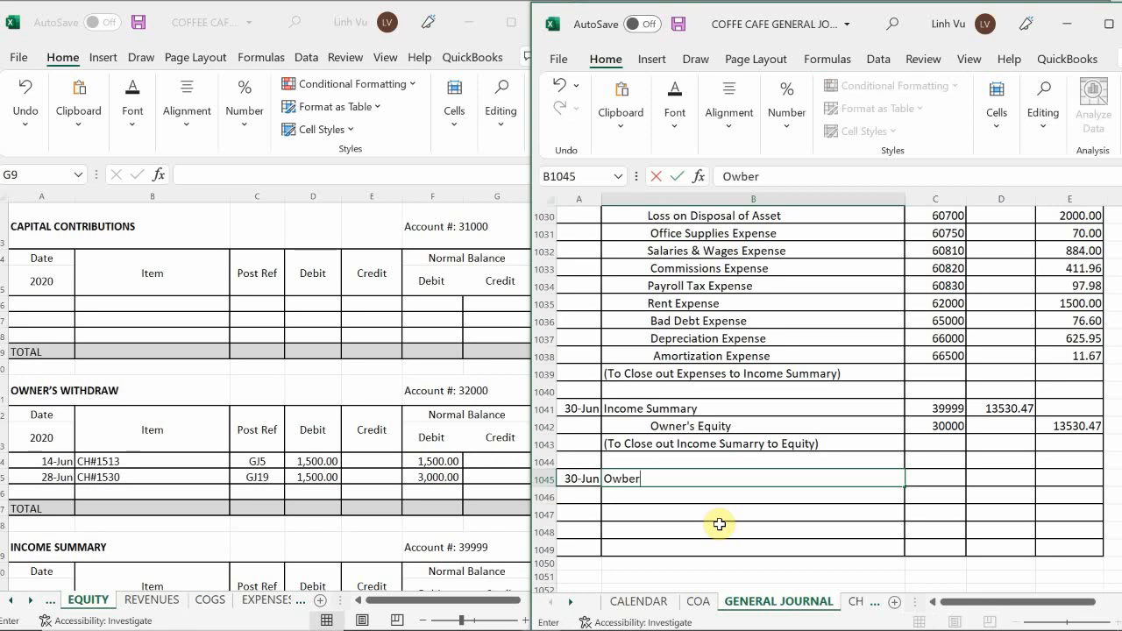
{"action": "key", "text": "BackSpace"}
{"action": "key", "text": "BackSpace"}
{"action": "key", "text": "BackSpace"}
{"action": "type", "text": "ner's Equity"}
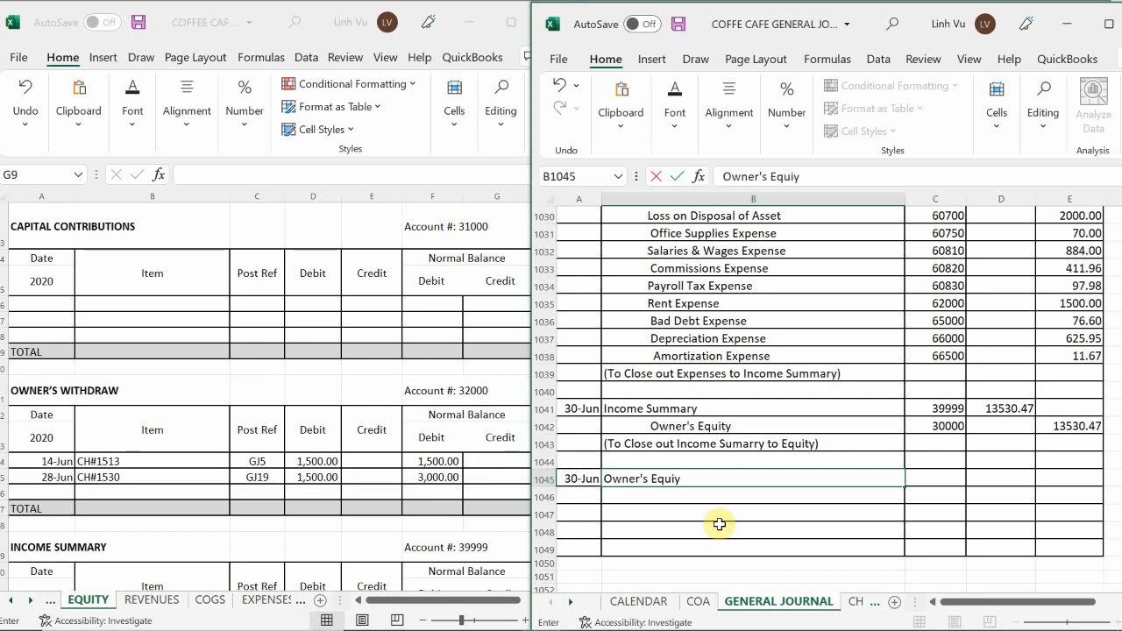
Give the Owner's Equity line in row 1045 the post reference 300000 and a debit of 3000.
{"action": "key", "text": "Tab"}
{"action": "type", "text": "3000"}
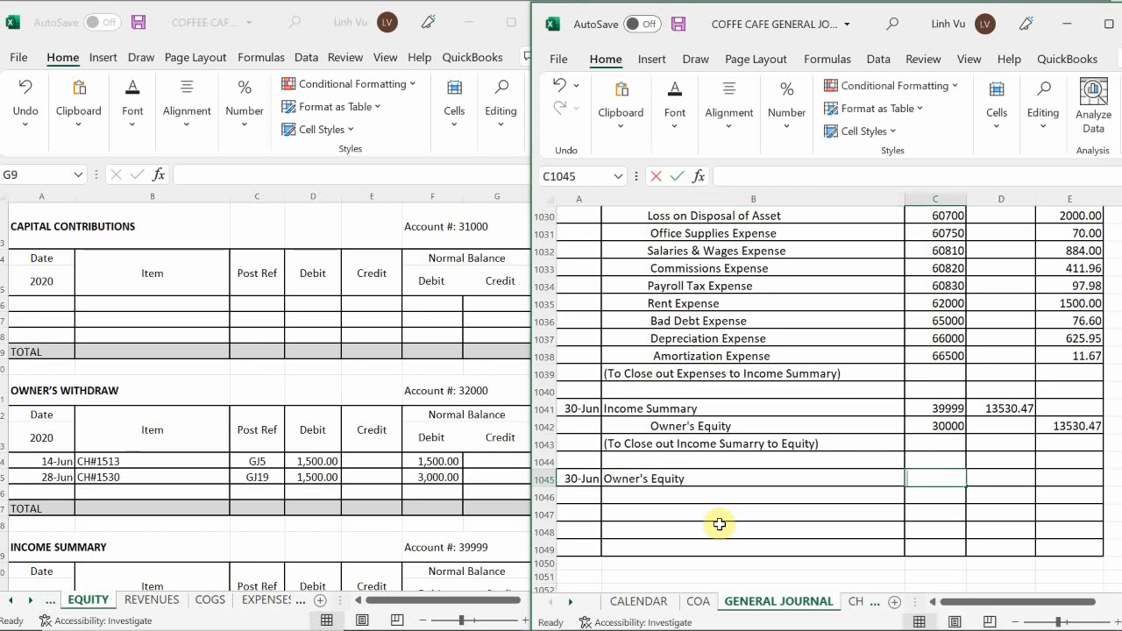
{"action": "type", "text": "00"}
{"action": "key", "text": "Tab"}
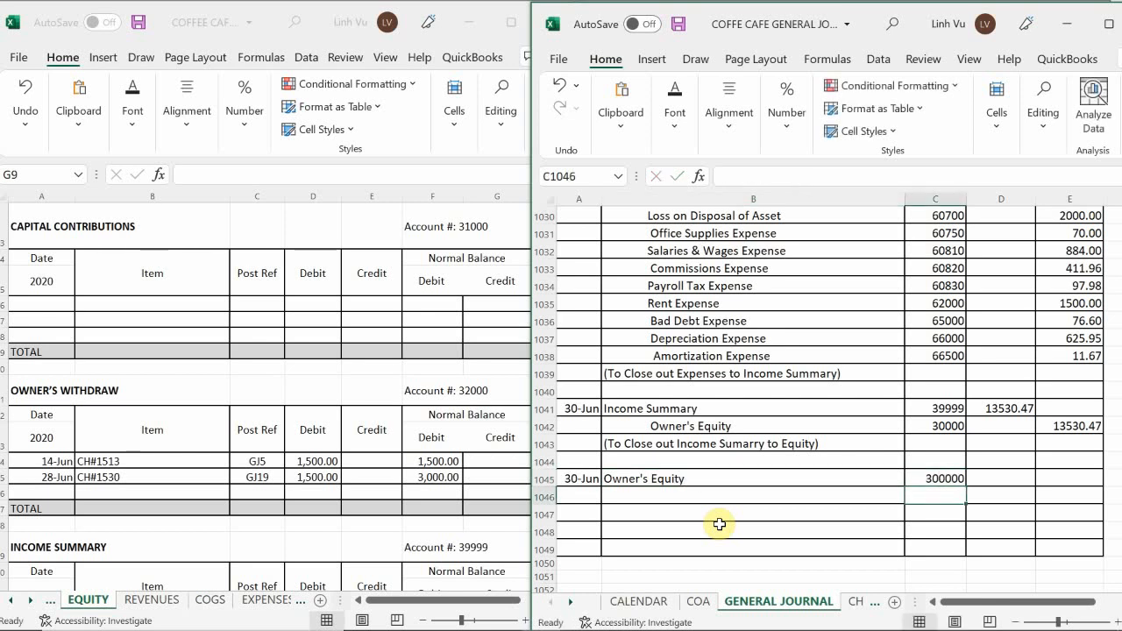
{"action": "type", "text": "3000"}
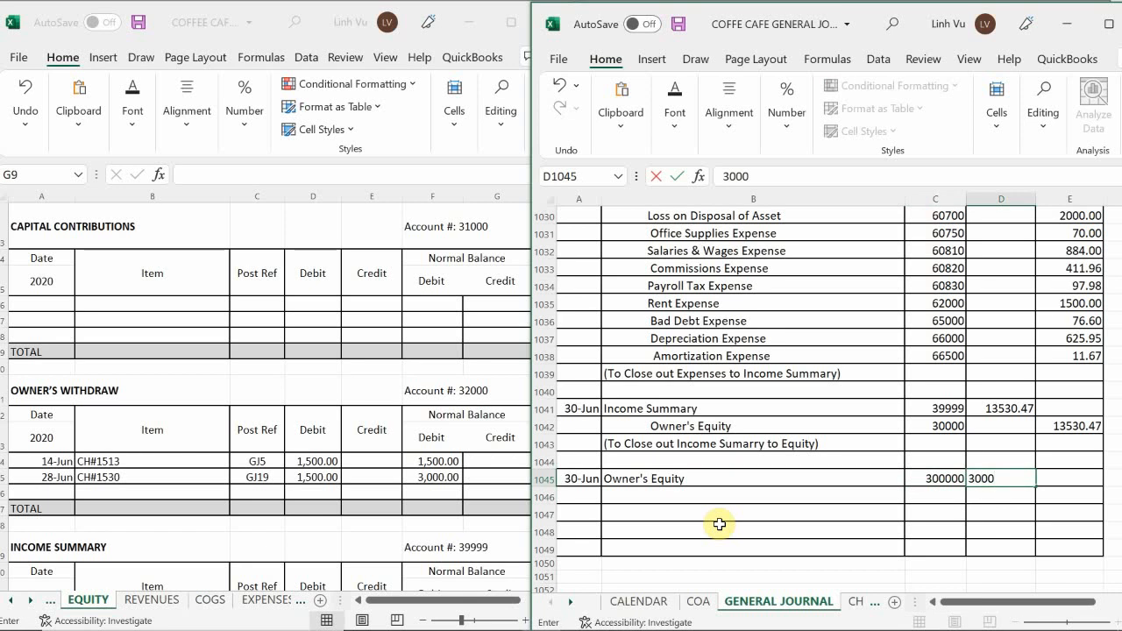
{"action": "key", "text": "Return"}
Enter Owner's Withdraw as the indented credit account in row 1046, under Owner's Equity.
{"action": "key", "text": "Left"}
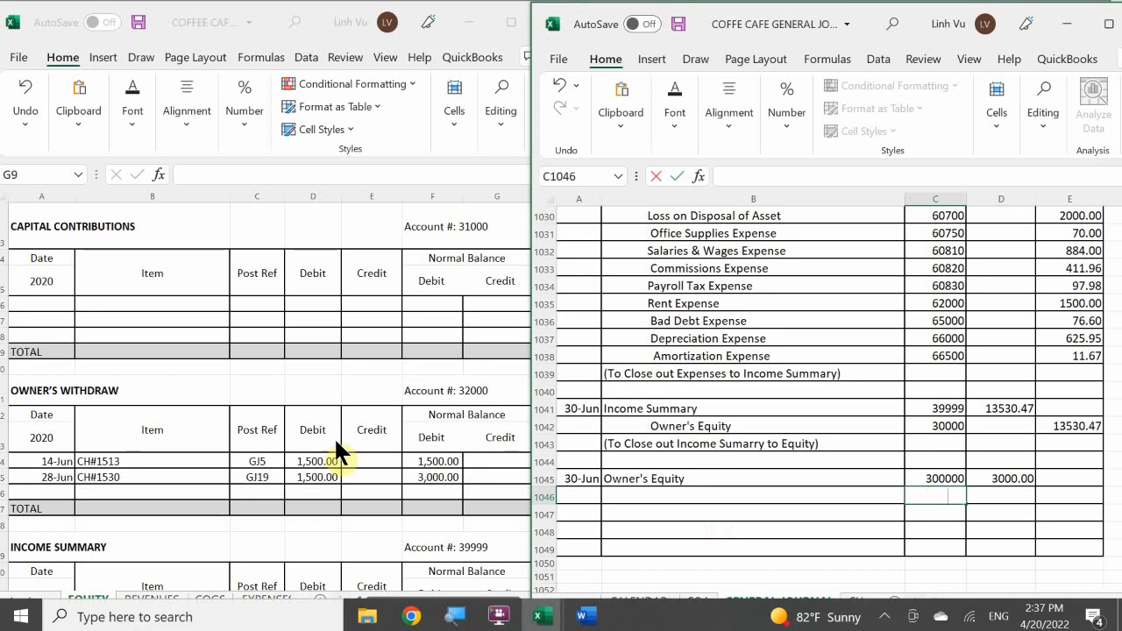
{"action": "double_click", "coordinate": [646, 494]}
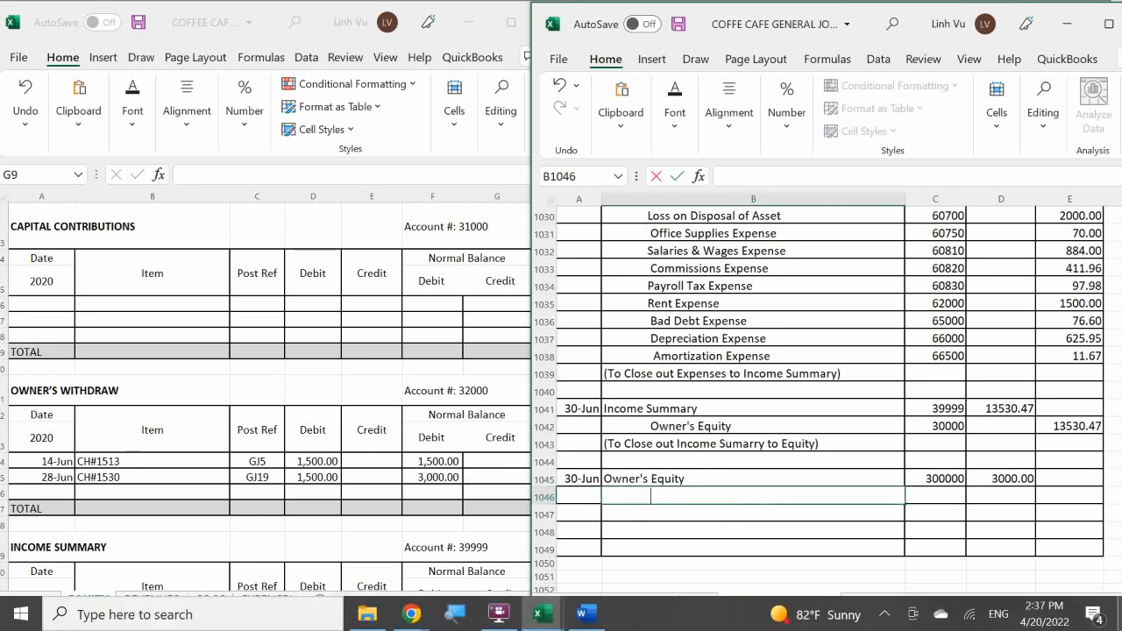
{"action": "type", "text": "Owner's With"}
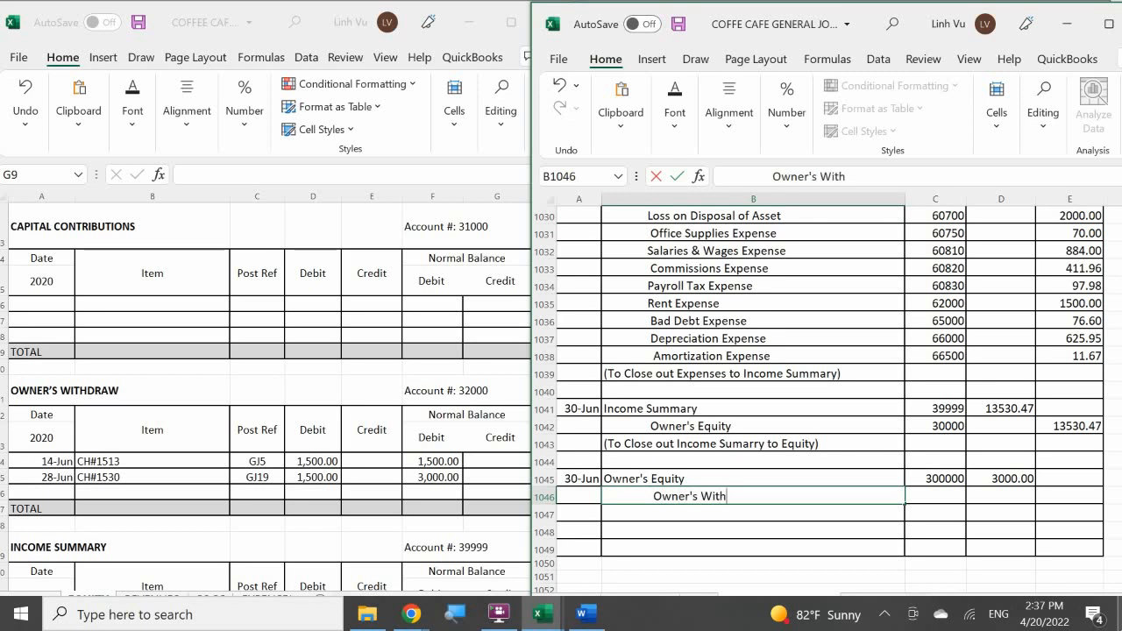
{"action": "type", "text": "draw"}
{"action": "key", "text": "Tab"}
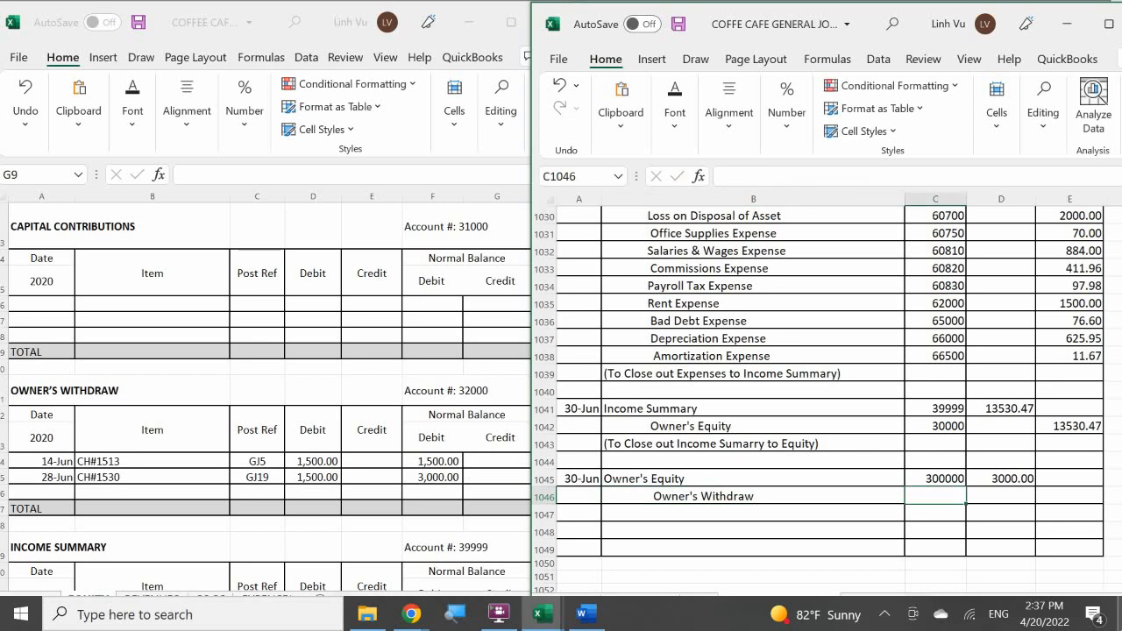
Set the Owner's Withdraw post reference to 32000 and link its credit in E1046 to the debit in D1045.
{"action": "type", "text": "32000"}
{"action": "key", "text": "Return"}
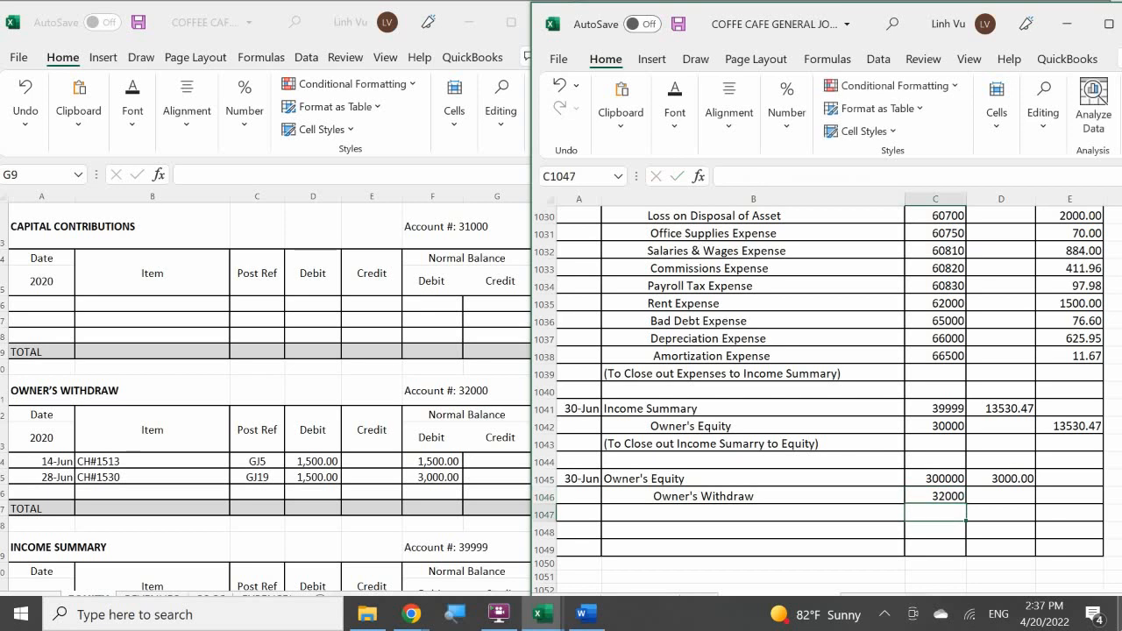
{"action": "key", "text": "Right"}
{"action": "key", "text": "Up"}
{"action": "key", "text": "Right"}
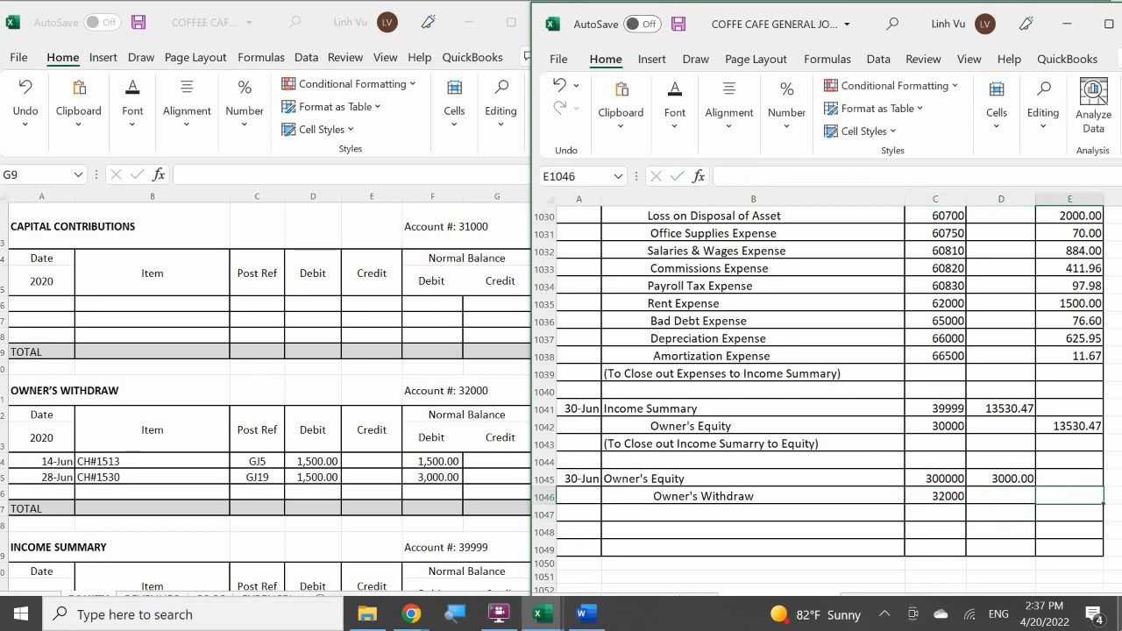
{"action": "type", "text": "="}
{"action": "key", "text": "Left"}
{"action": "key", "text": "Up"}
{"action": "key", "text": "Return"}
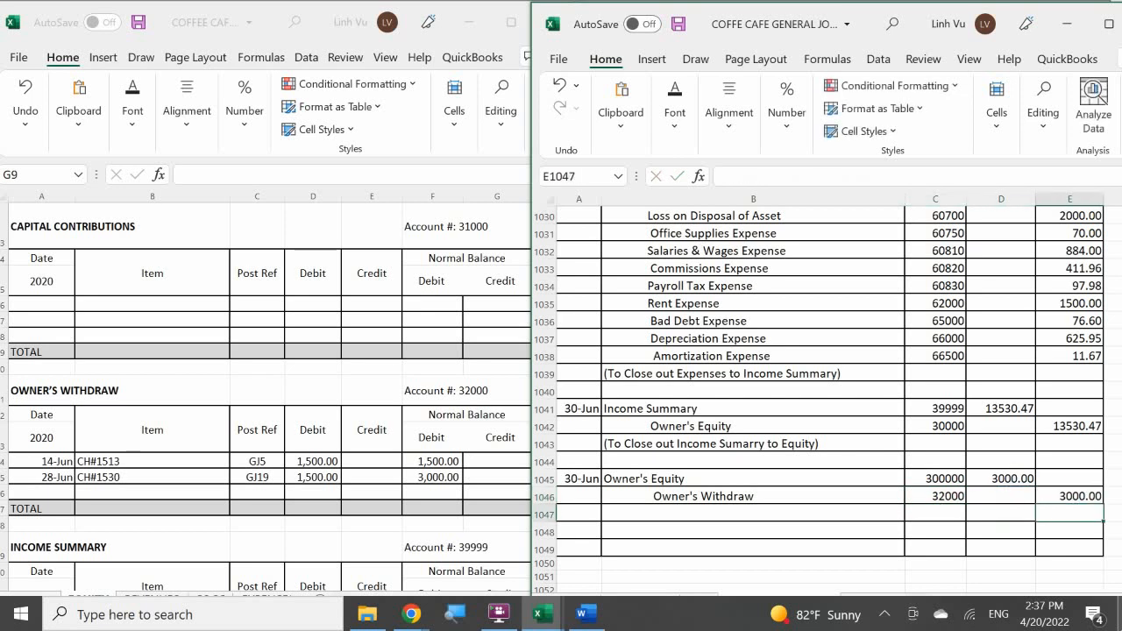
Add the explanation "(To close out Owner's Withdraw to Equity)" in B1047 beneath the entry.
{"action": "left_click", "coordinate": [647, 515]}
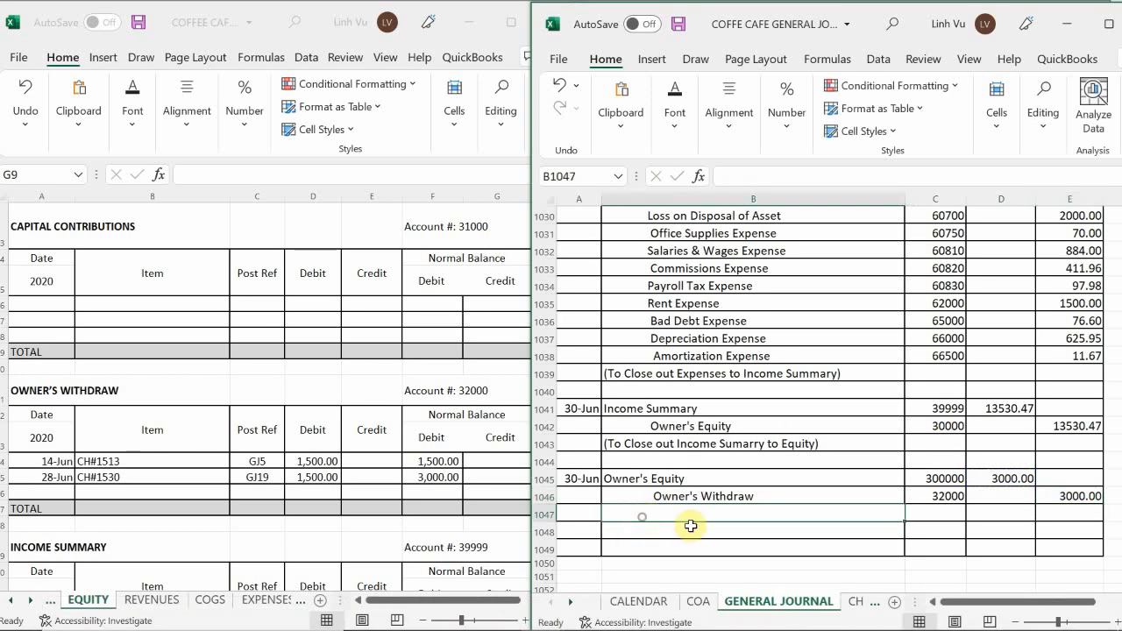
{"action": "type", "text": "(To cl"}
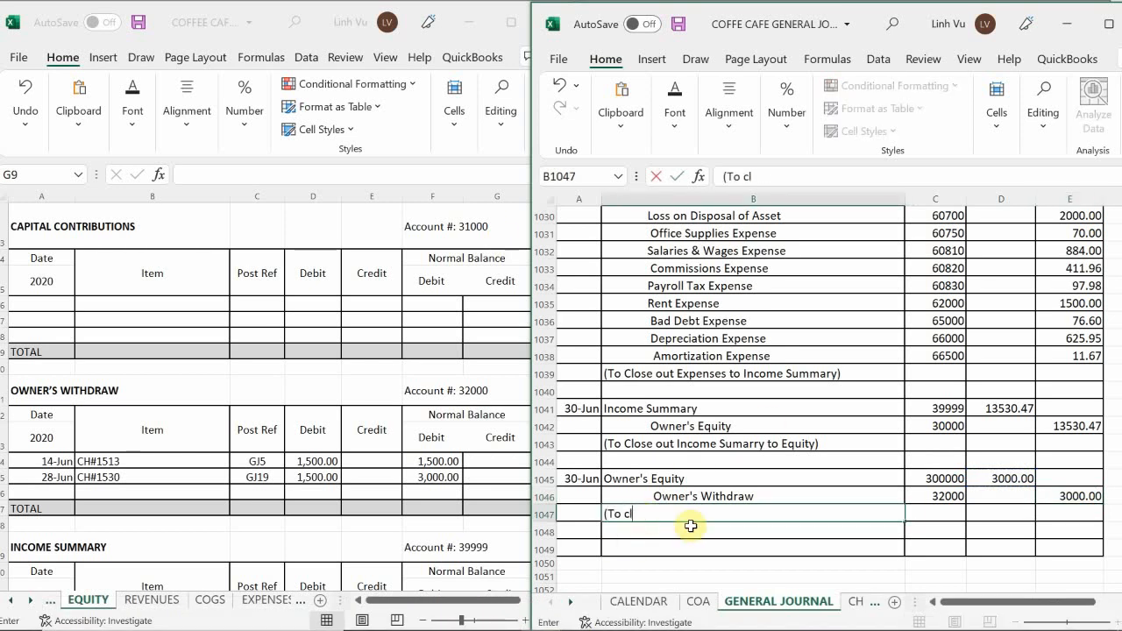
{"action": "type", "text": "ose out Owner's"}
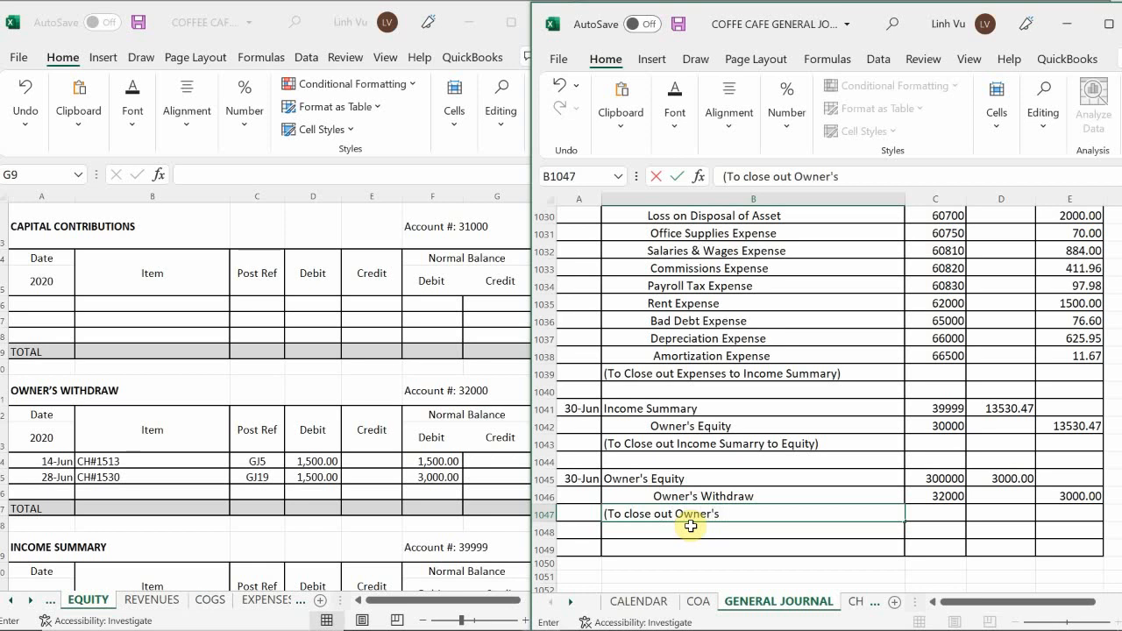
{"action": "type", "text": " Withdraw to Equi"}
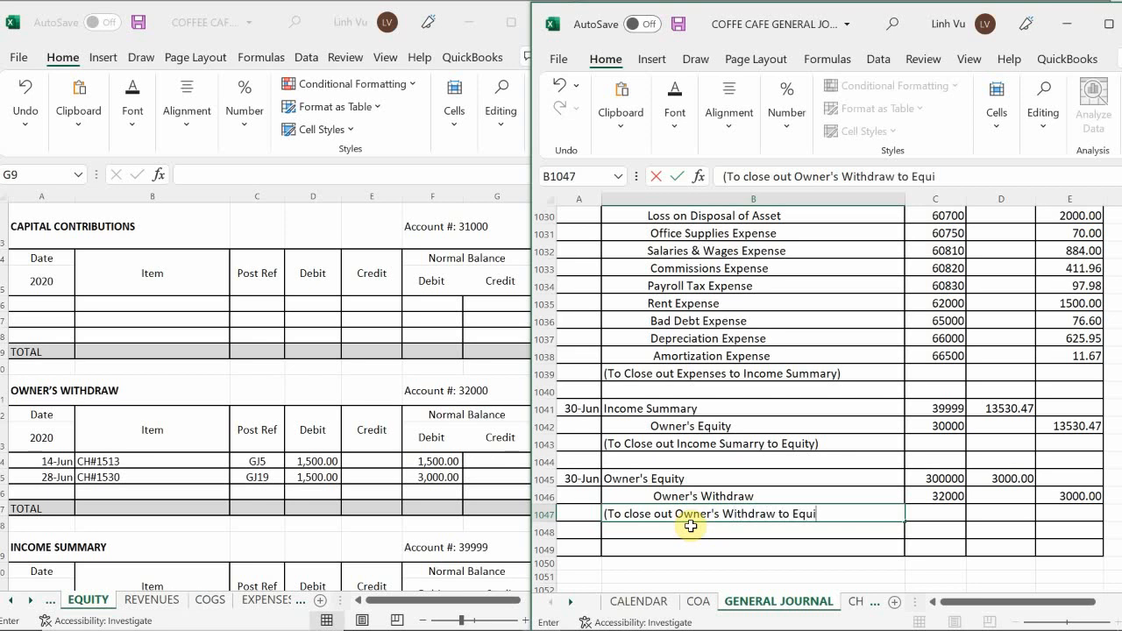
{"action": "type", "text": "ty)"}
{"action": "key", "text": "BackSpace"}
{"action": "key", "text": "BackSpace"}
{"action": "type", "text": "y)"}
{"action": "key", "text": "Return"}
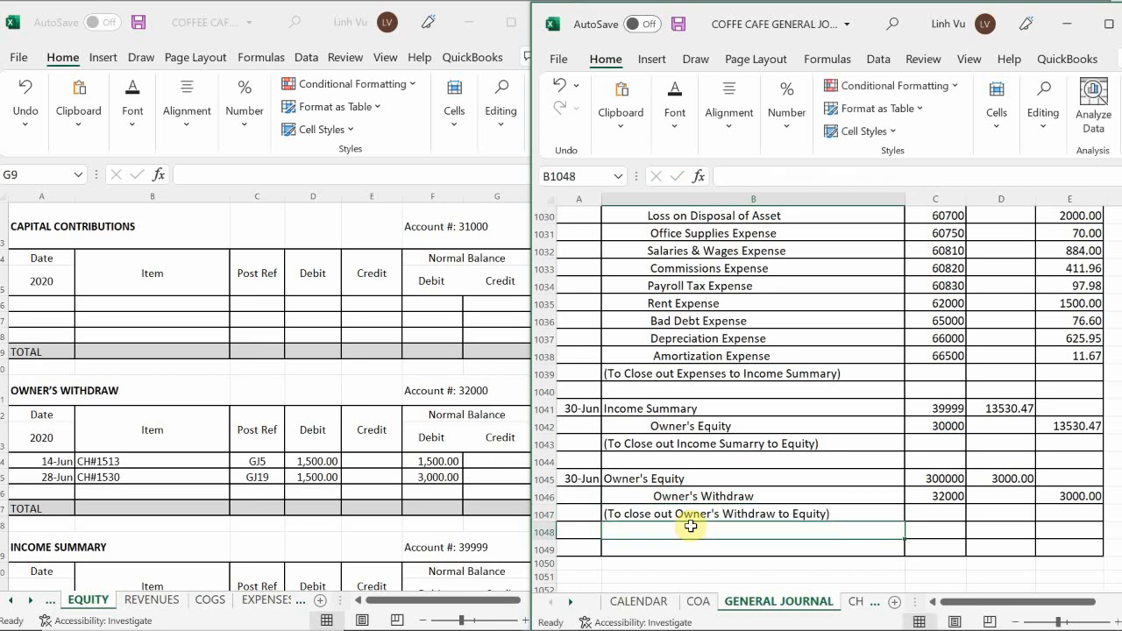
In the Owner's Withdraw ledger on the EQUITY sheet, add a row dated 30-Jun with the item CLOSE.
{"action": "scroll", "coordinate": [606, 568], "scroll_direction": "down", "scroll_amount": 2}
{"action": "scroll", "coordinate": [606, 568], "scroll_direction": "up", "scroll_amount": 2}
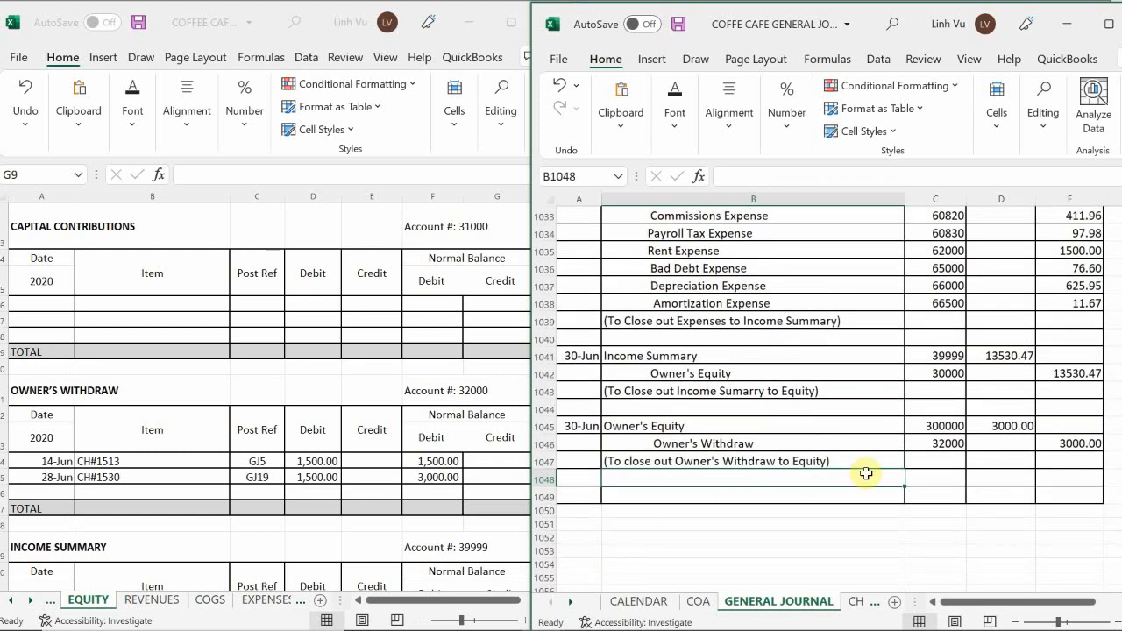
{"action": "left_click", "coordinate": [53, 496]}
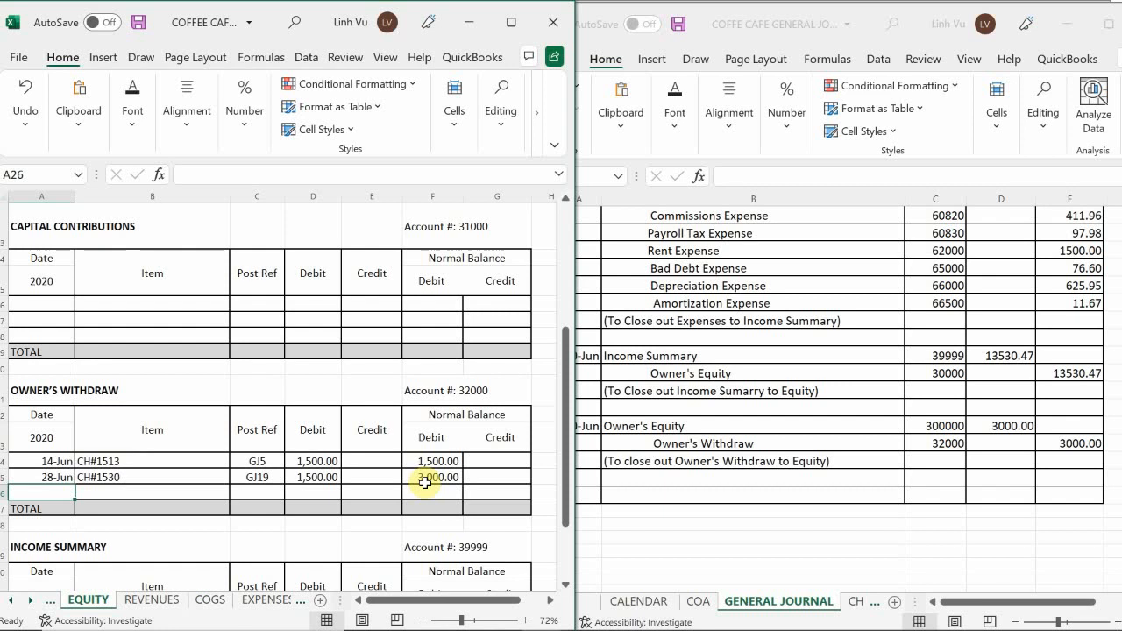
{"action": "type", "text": "6/30"}
{"action": "key", "text": "Return"}
{"action": "key", "text": "Tab"}
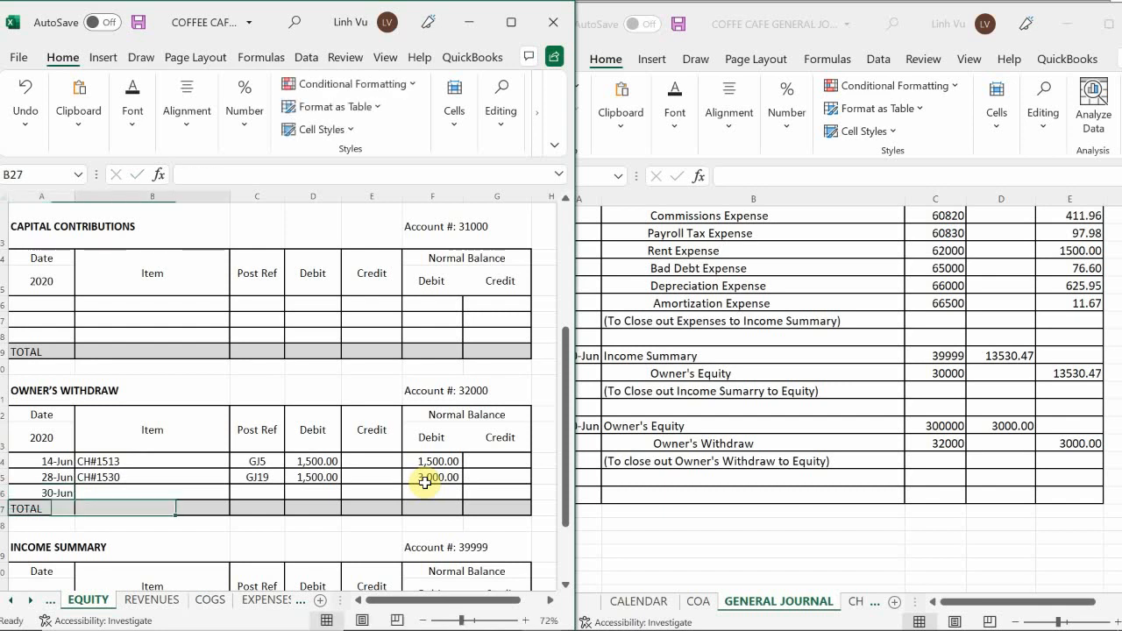
{"action": "key", "text": "Up"}
{"action": "key", "text": "F2"}
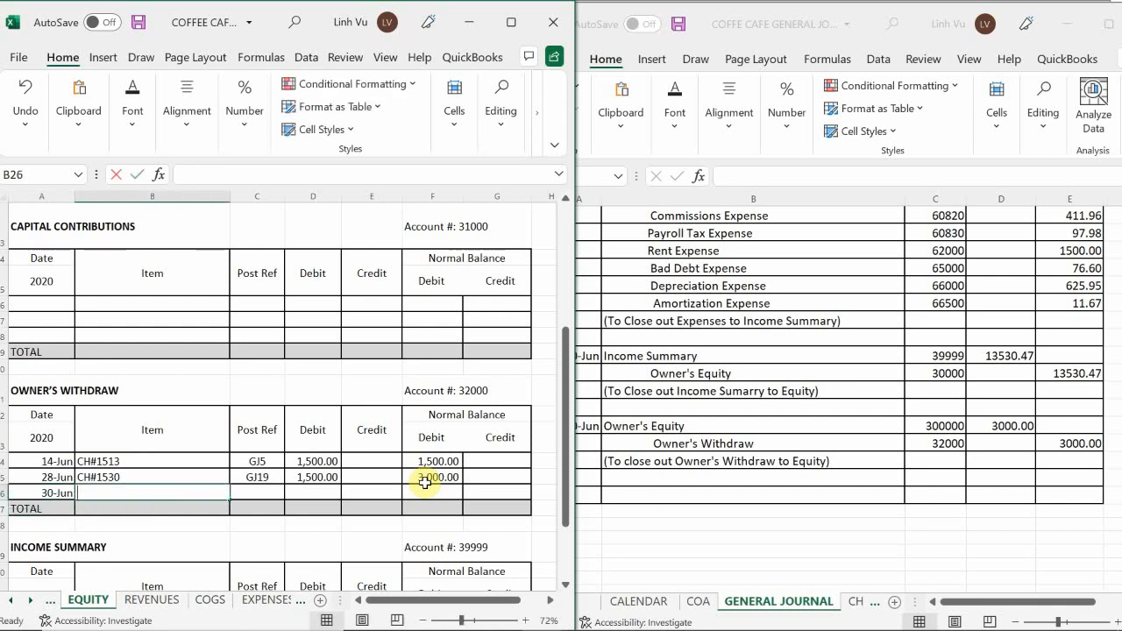
{"action": "type", "text": "CLOSE"}
Give the CLOSE row in the Owner's Withdraw ledger the post reference GJ25 and a credit of 3000.
{"action": "key", "text": "Tab"}
{"action": "type", "text": "GK"}
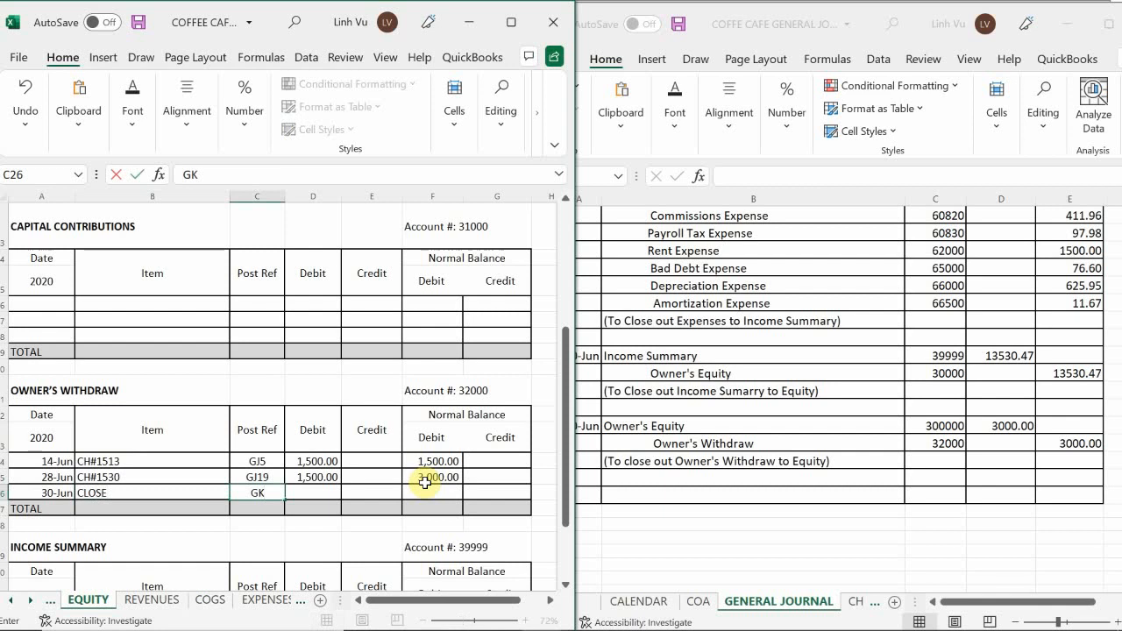
{"action": "key", "text": "BackSpace"}
{"action": "type", "text": "J25"}
{"action": "key", "text": "Tab"}
{"action": "key", "text": "Tab"}
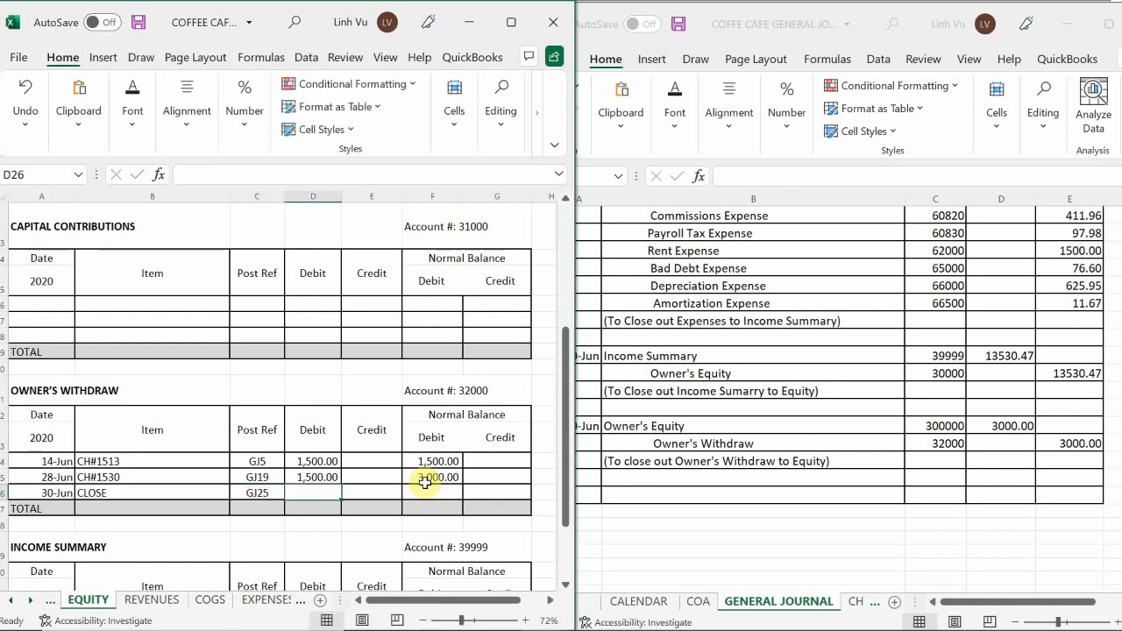
{"action": "type", "text": "3000"}
{"action": "key", "text": "Return"}
{"action": "key", "text": "Right"}
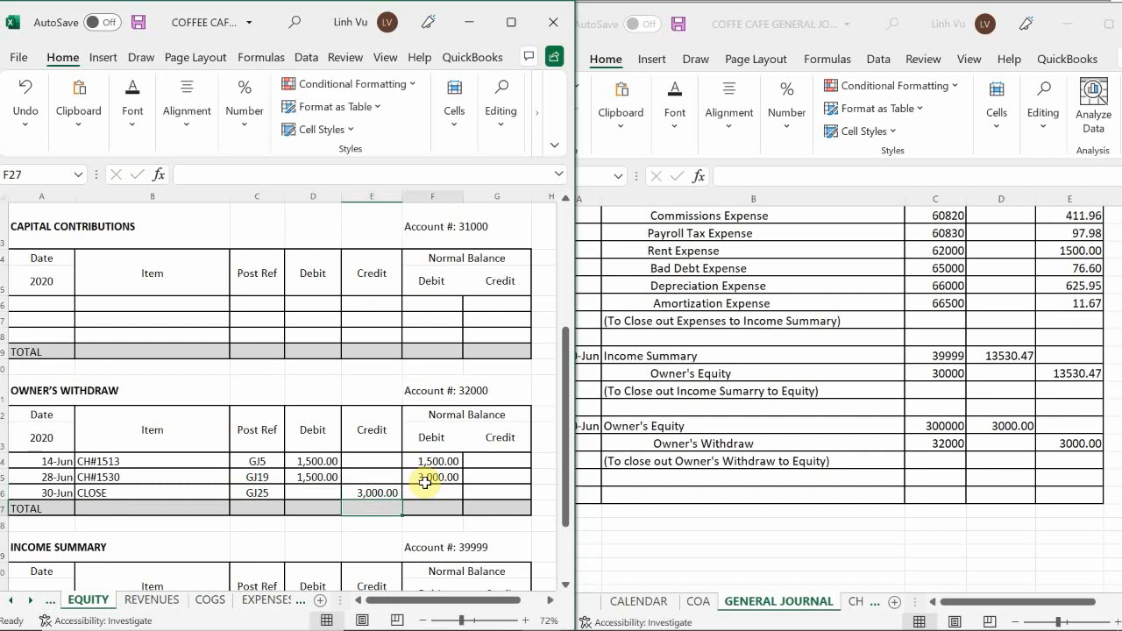
Copy the running debit balance formula from F25 down to the CLOSE row in F26.
{"action": "left_click", "coordinate": [427, 489]}
{"action": "left_click", "coordinate": [434, 476]}
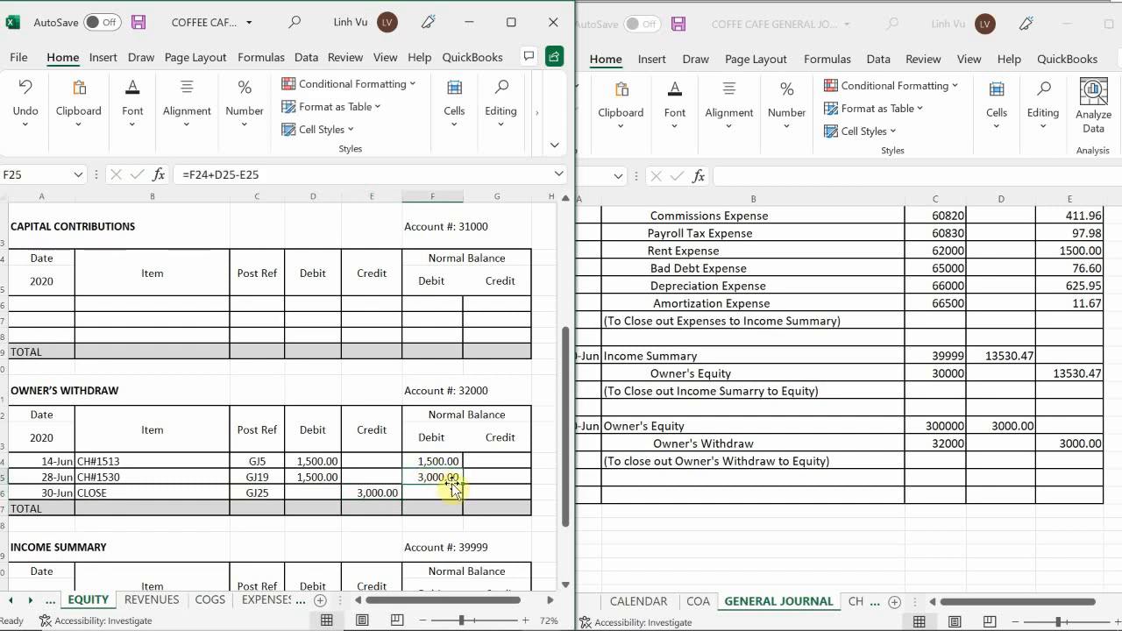
{"action": "left_click_drag", "start_coordinate": [462, 481], "coordinate": [458, 497]}
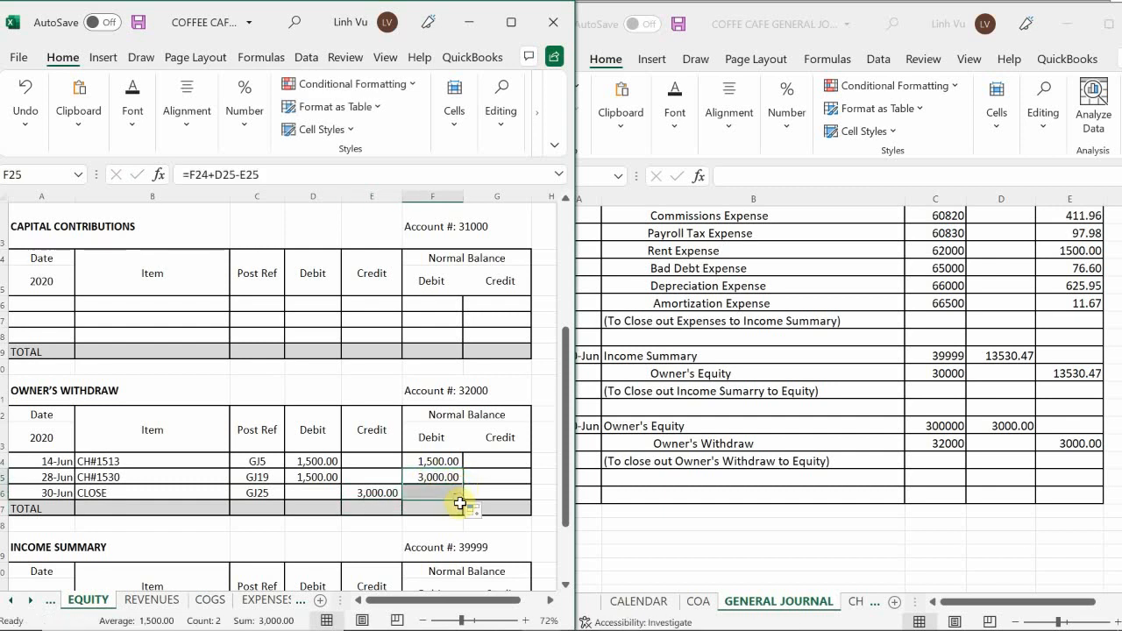
{"action": "left_click", "coordinate": [410, 494]}
Add a row dated 30-Jun with the item Owner's Withdraw to the Owner's Equity ledger.
{"action": "scroll", "coordinate": [403, 493], "scroll_direction": "up", "scroll_amount": 4}
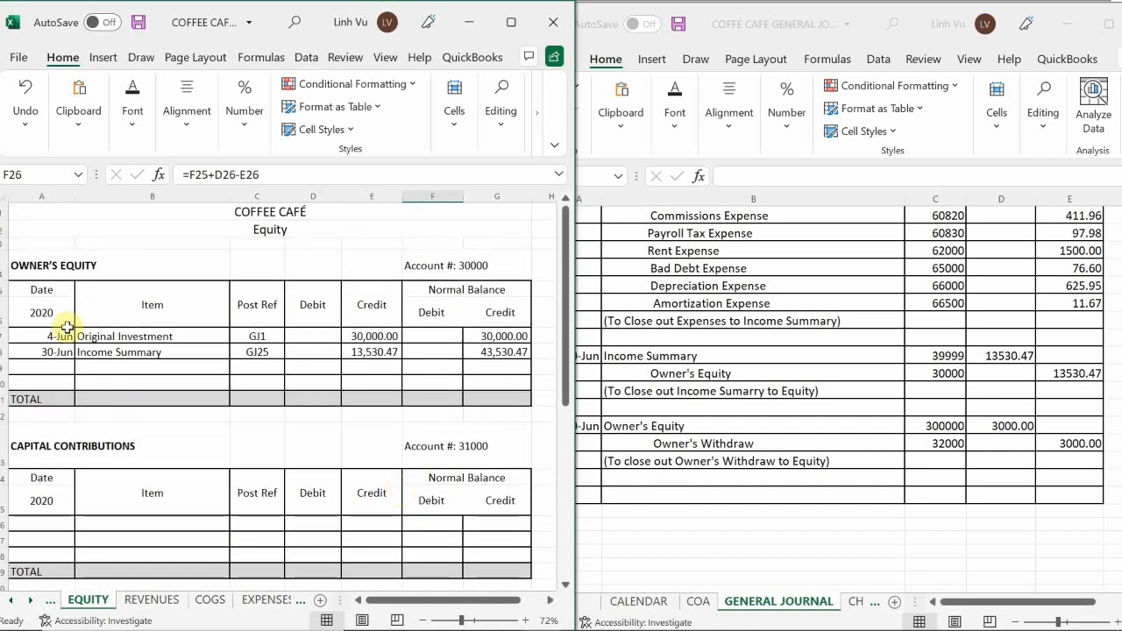
{"action": "left_click", "coordinate": [65, 369]}
{"action": "type", "text": "6/30"}
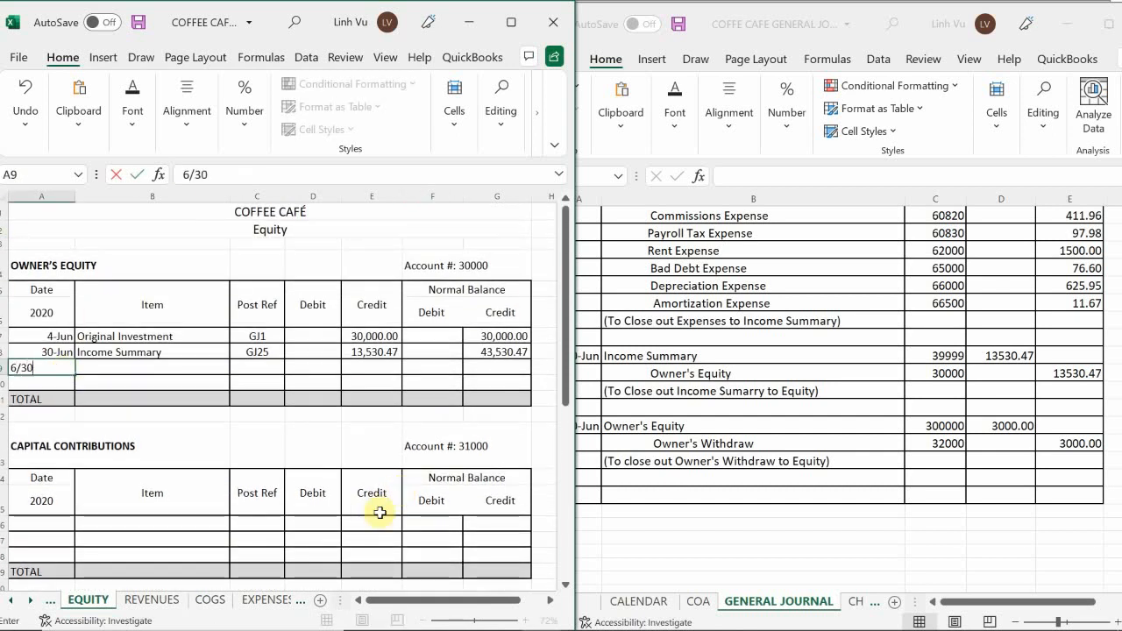
{"action": "key", "text": "Tab"}
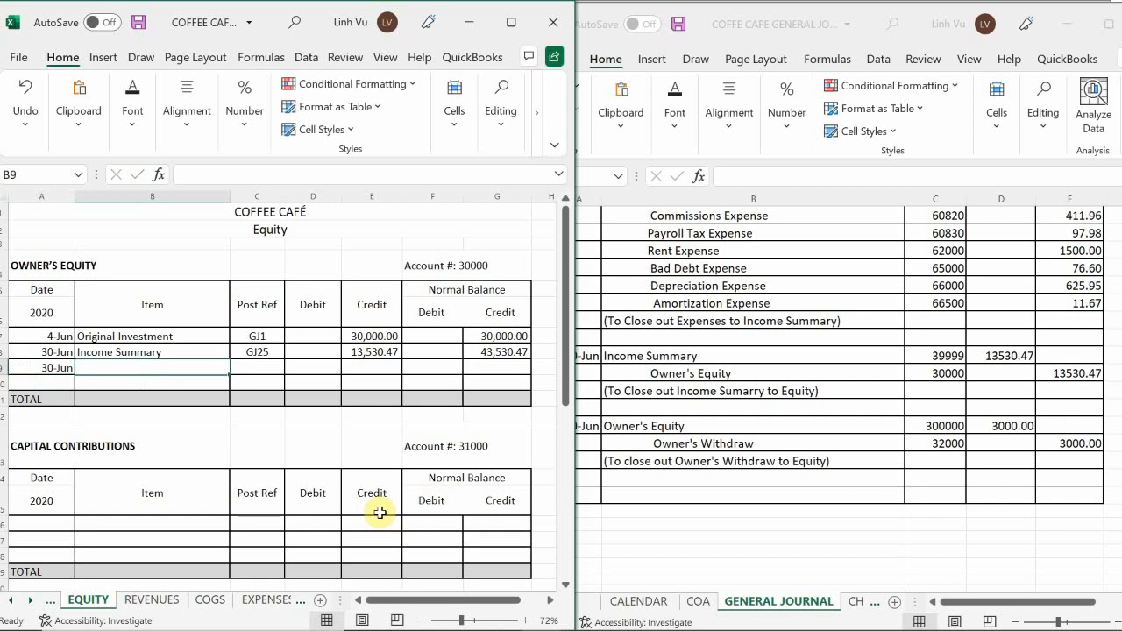
{"action": "type", "text": "Owner'"}
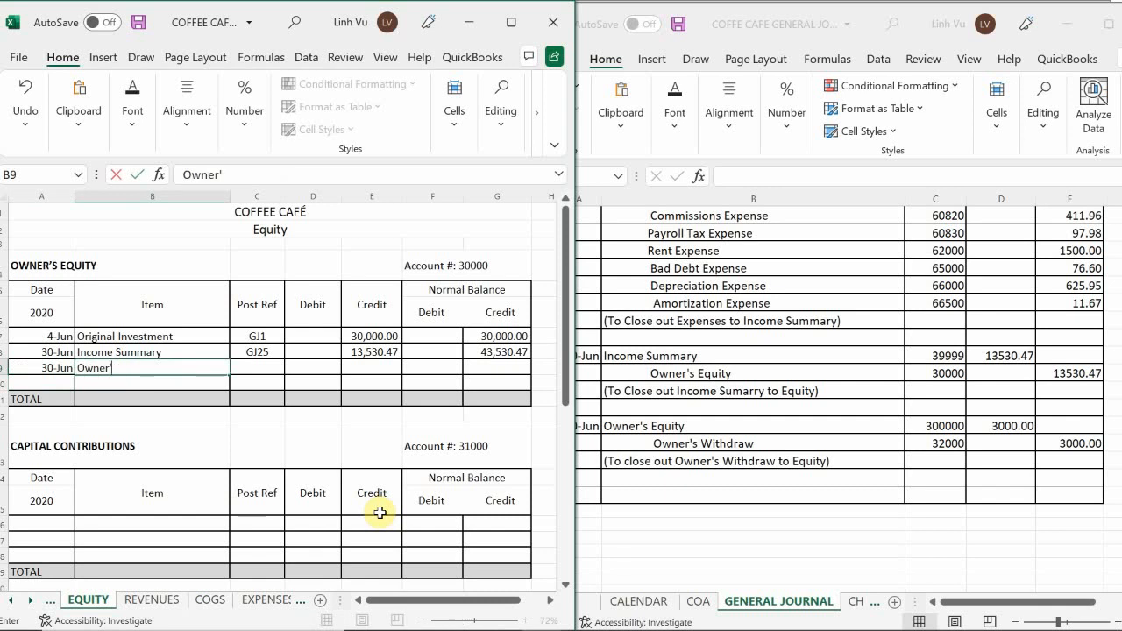
{"action": "type", "text": "s Withdra"}
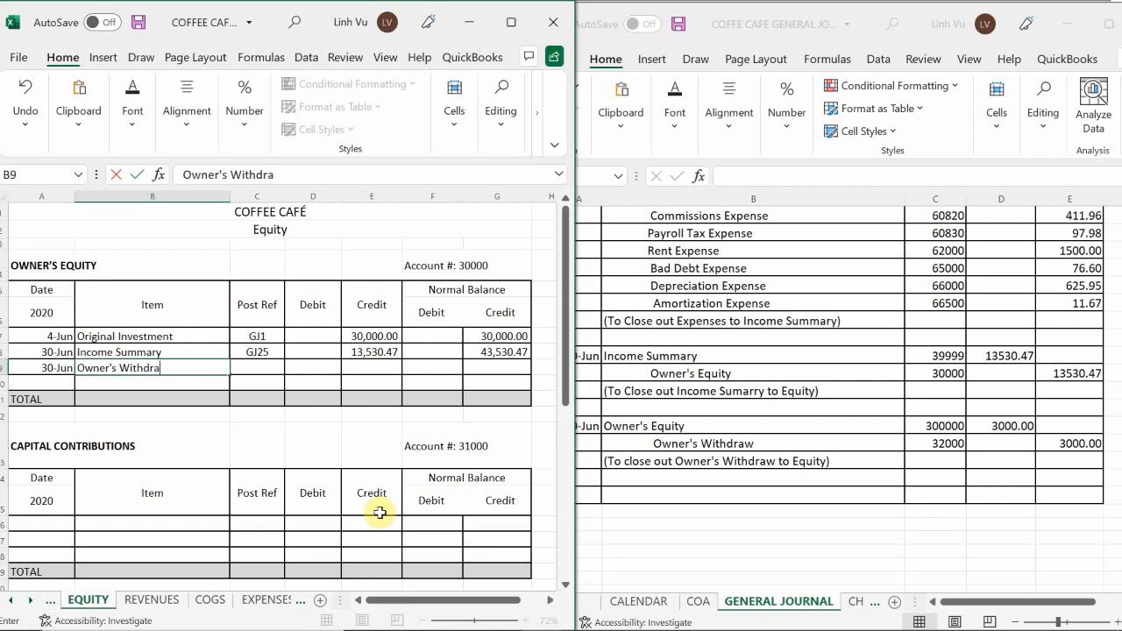
{"action": "type", "text": "w"}
{"action": "key", "text": "Tab"}
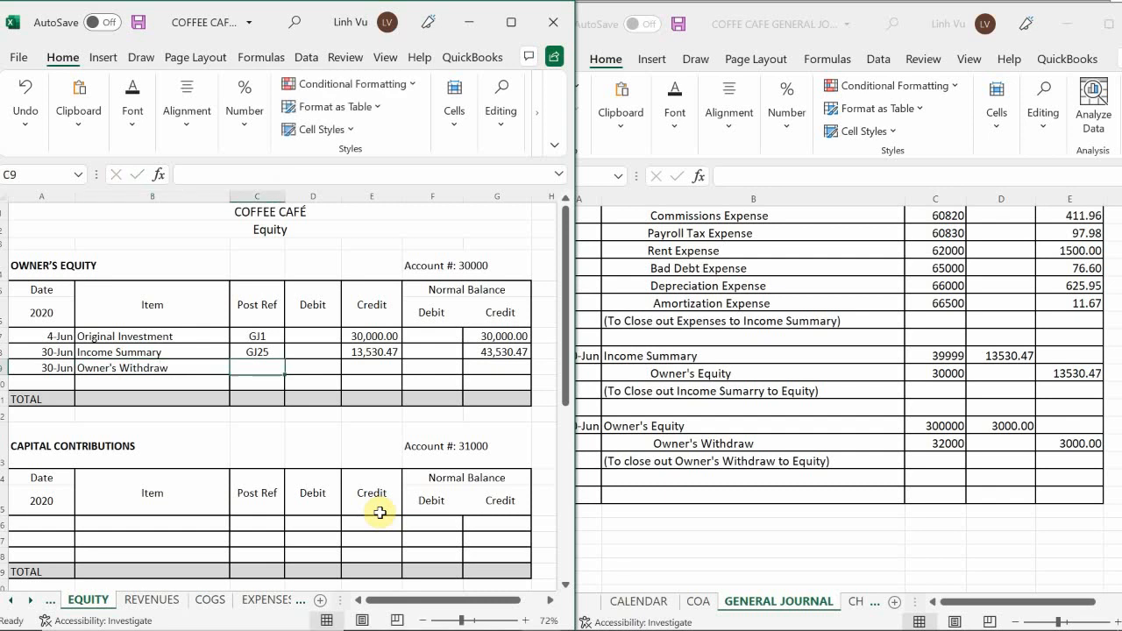
Complete the Owner's Withdraw row in the Owner's Equity ledger with post reference GJ25, debit 3000 and the credit balance formula copied from G8.
{"action": "type", "text": "GJ"}
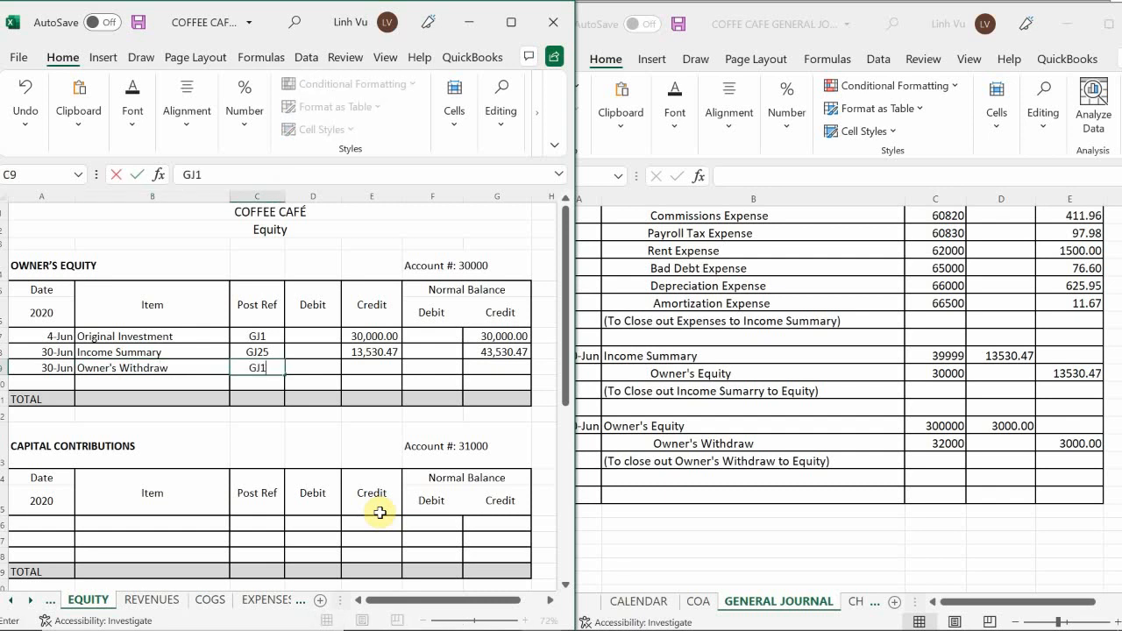
{"action": "type", "text": "25"}
{"action": "key", "text": "Return"}
{"action": "key", "text": "Up"}
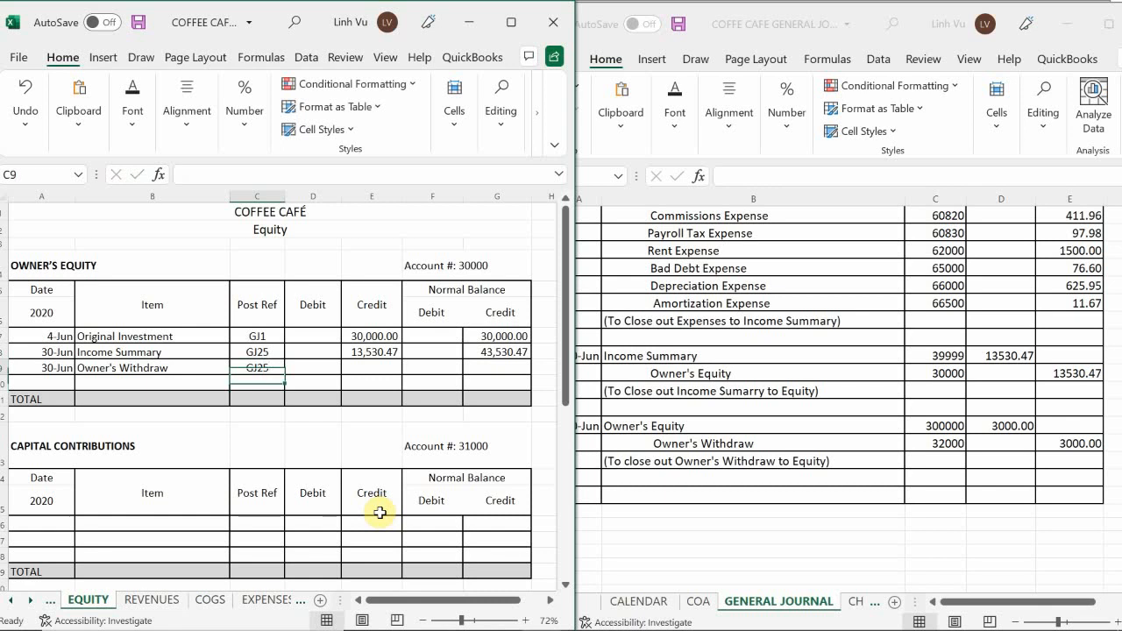
{"action": "key", "text": "Right"}
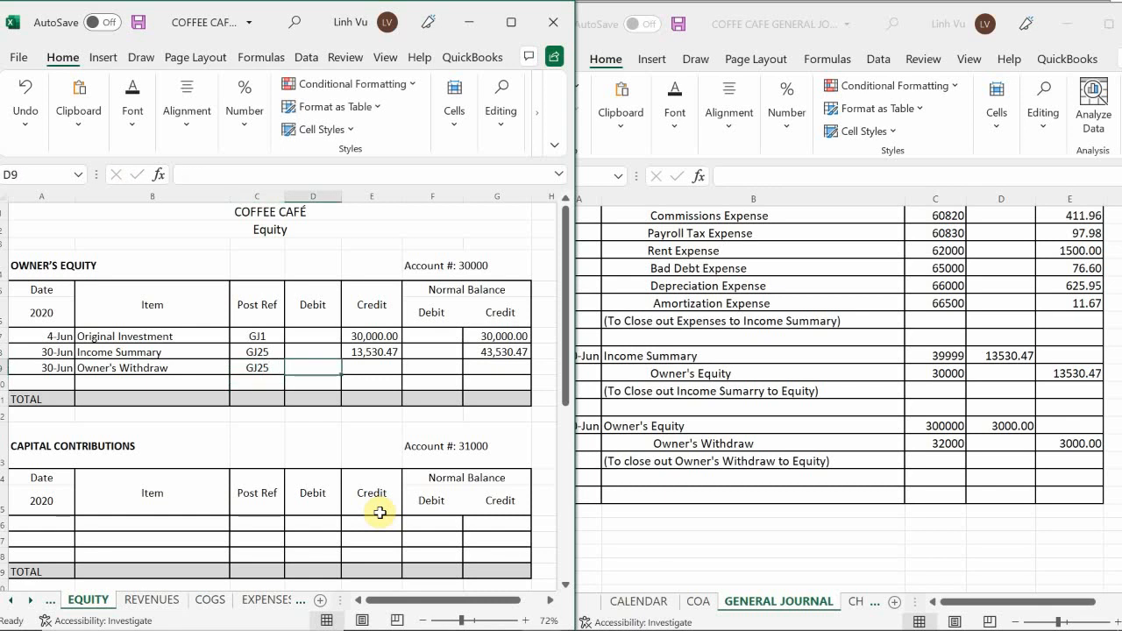
{"action": "type", "text": "3000"}
{"action": "key", "text": "Return"}
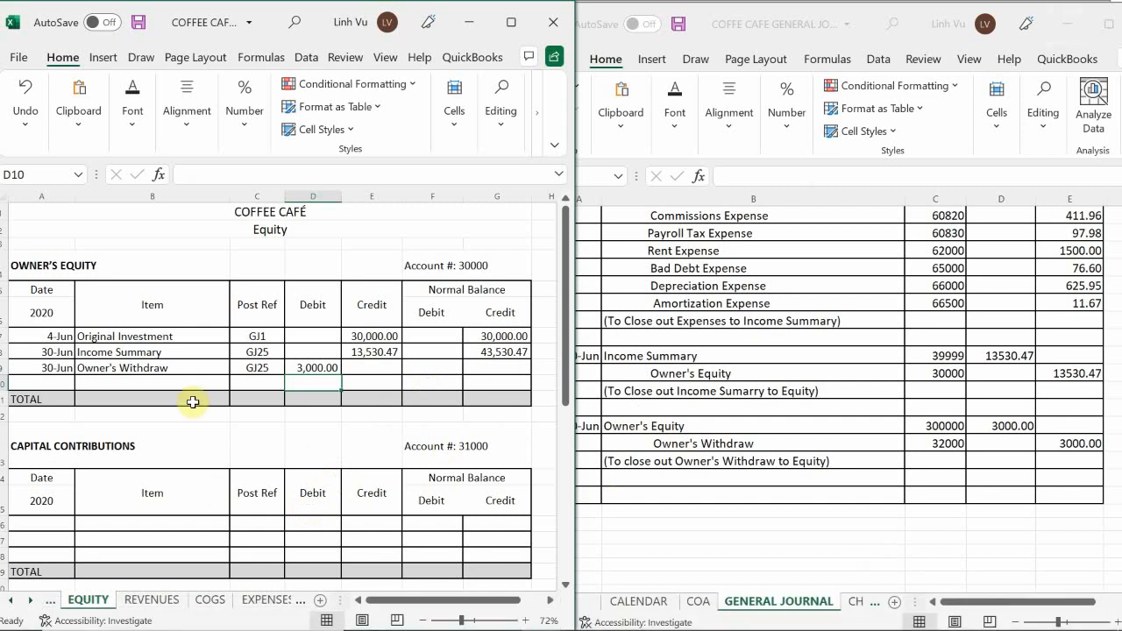
{"action": "left_click", "coordinate": [480, 352]}
{"action": "left_click_drag", "start_coordinate": [531, 358], "coordinate": [530, 376]}
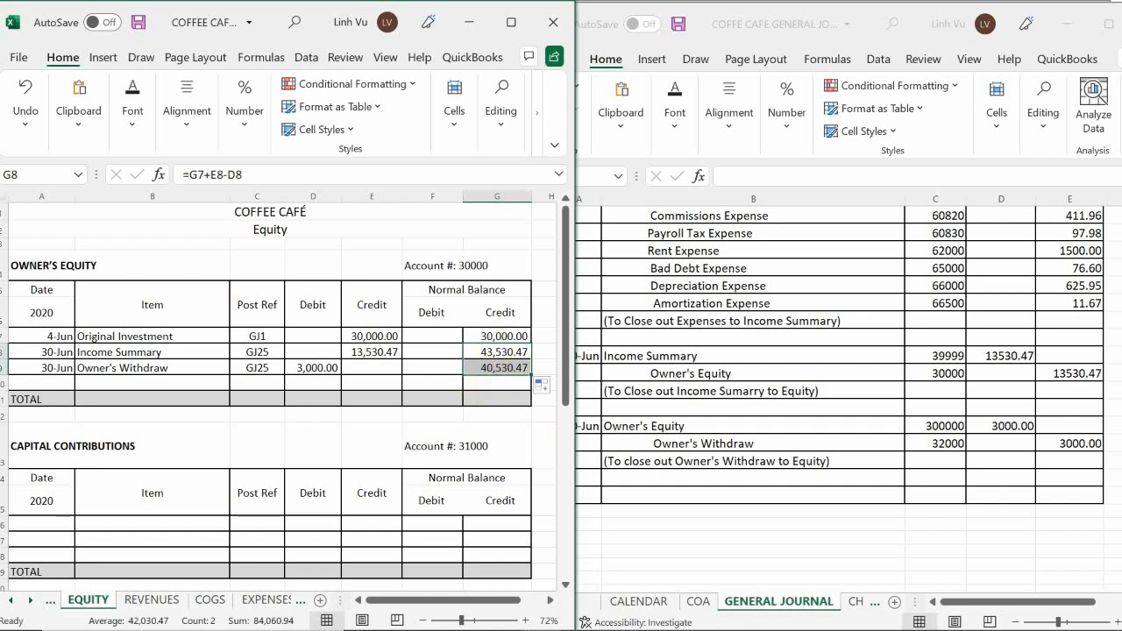
Compare the 6/30 ending balance on the Statement of Owner's Equity in the financial forms workbook with the Owner's Equity ledger balance.
{"action": "mouse_move", "coordinate": [561, 625]}
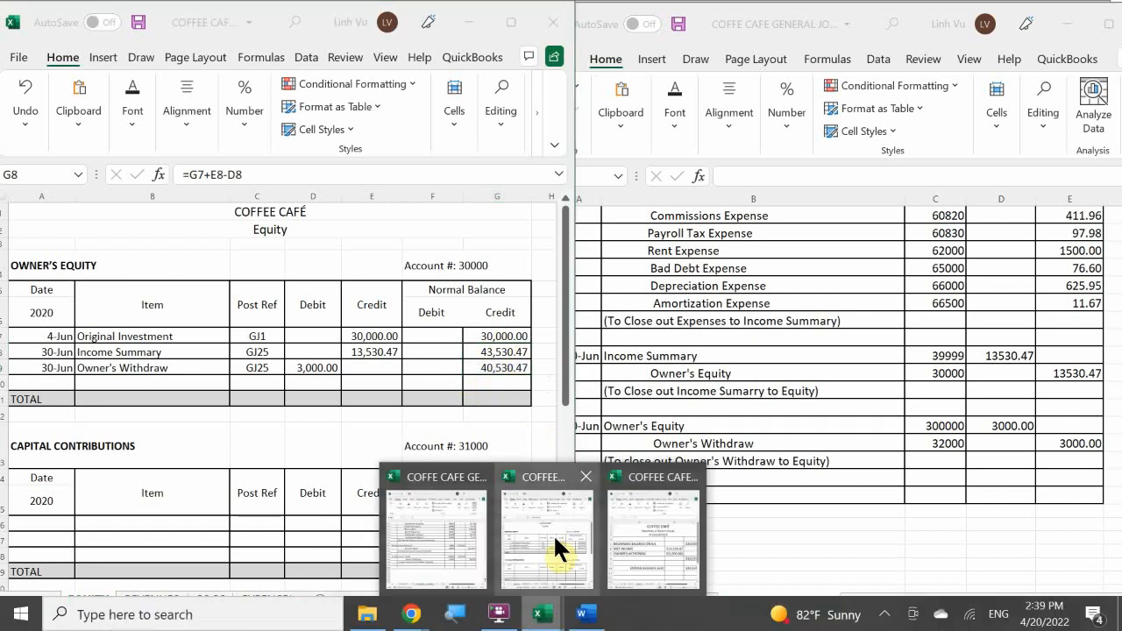
{"action": "left_click", "coordinate": [632, 516]}
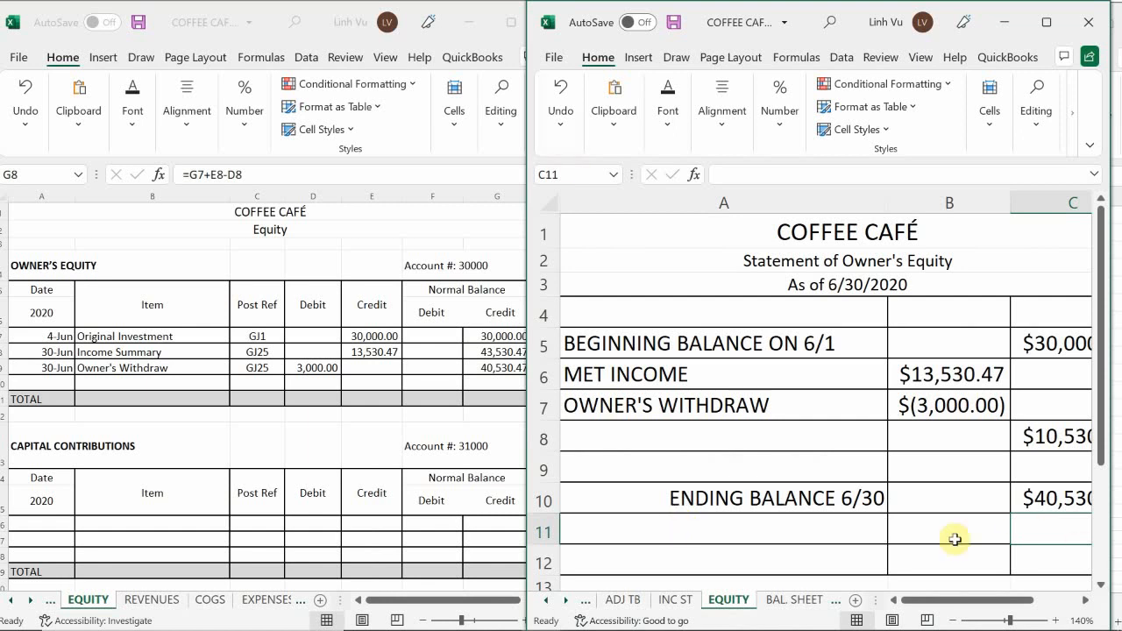
{"action": "left_click", "coordinate": [944, 619]}
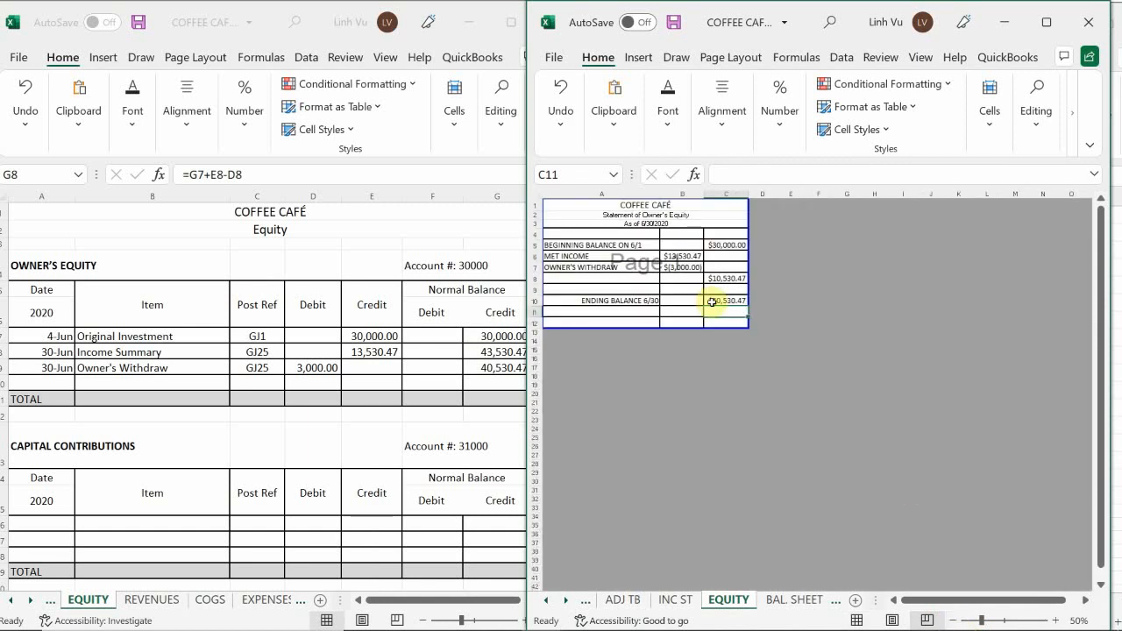
{"action": "left_click", "coordinate": [733, 411]}
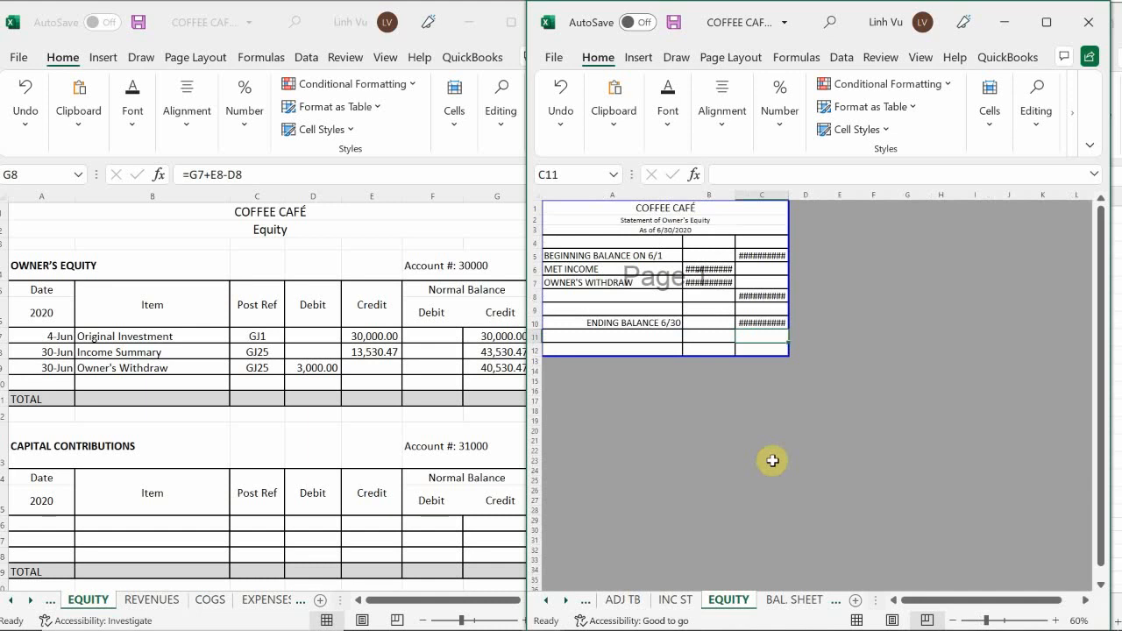
{"action": "left_click", "coordinate": [952, 620]}
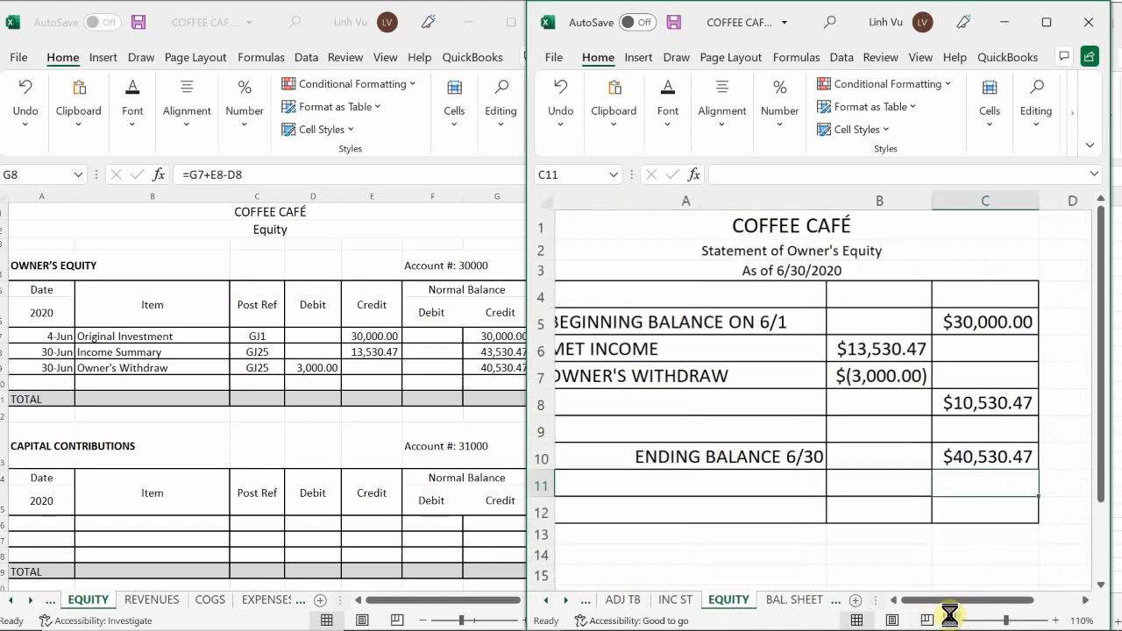
{"action": "left_click", "coordinate": [952, 621]}
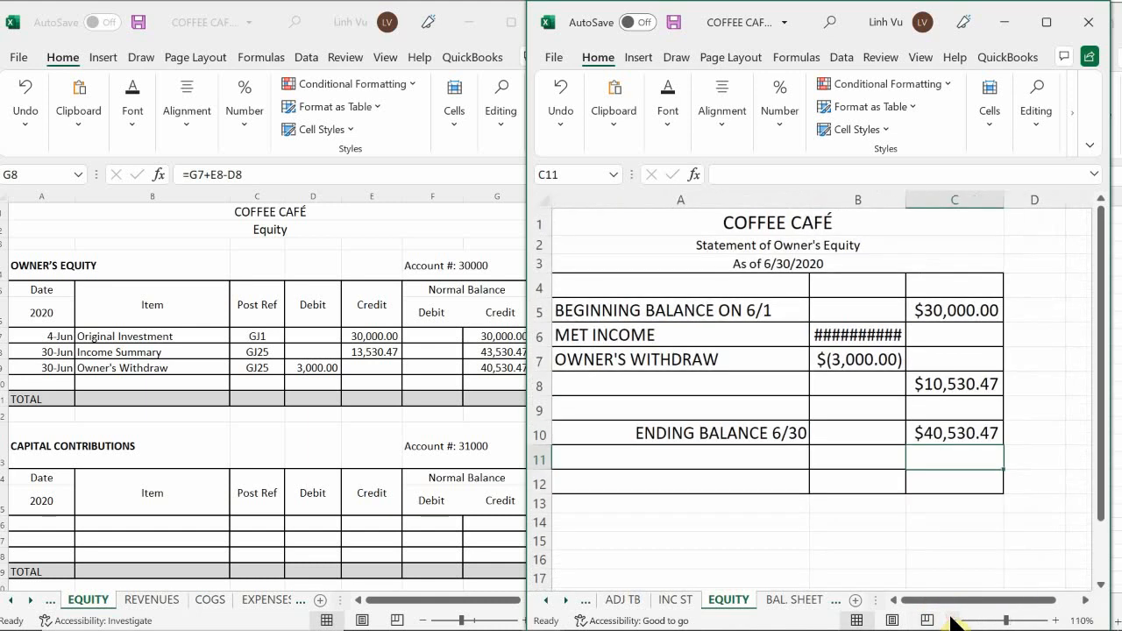
{"action": "left_click", "coordinate": [952, 432]}
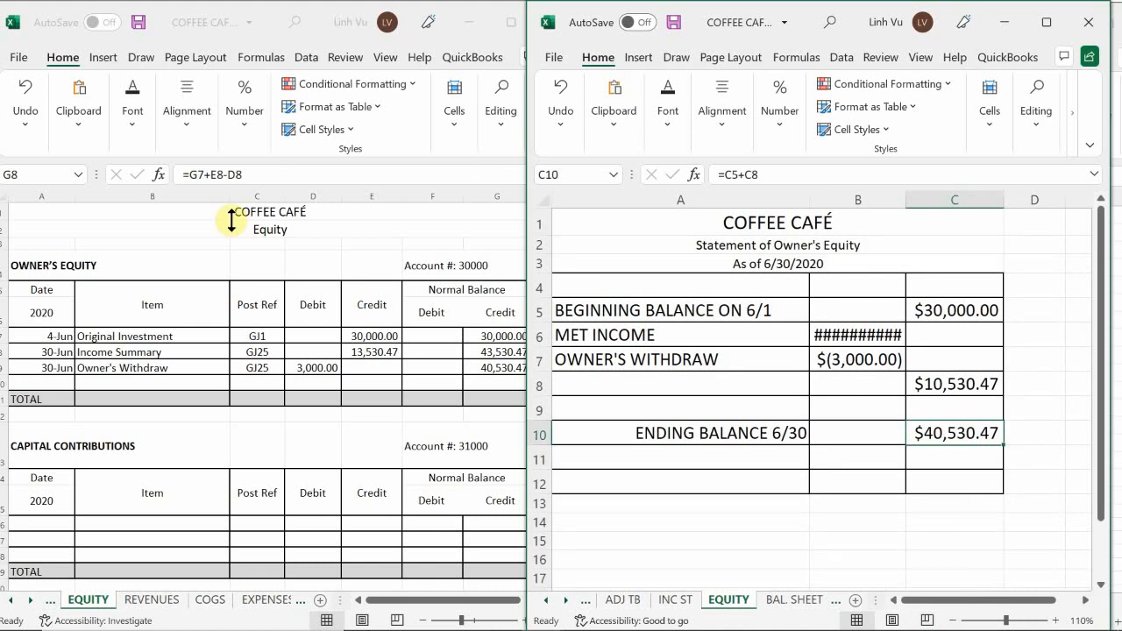
{"action": "left_click", "coordinate": [426, 424]}
{"action": "left_click", "coordinate": [514, 387]}
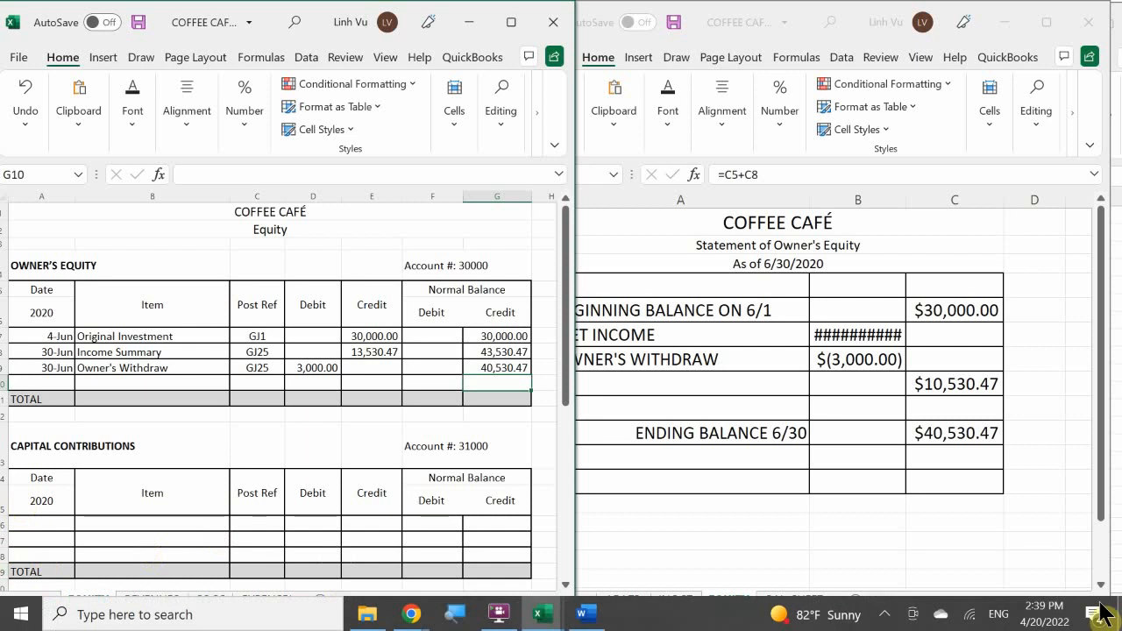
In the general journal workbook, fill cells A1049:E1049 below the last closing entry with black and set their font color to white.
{"action": "left_click", "coordinate": [538, 617]}
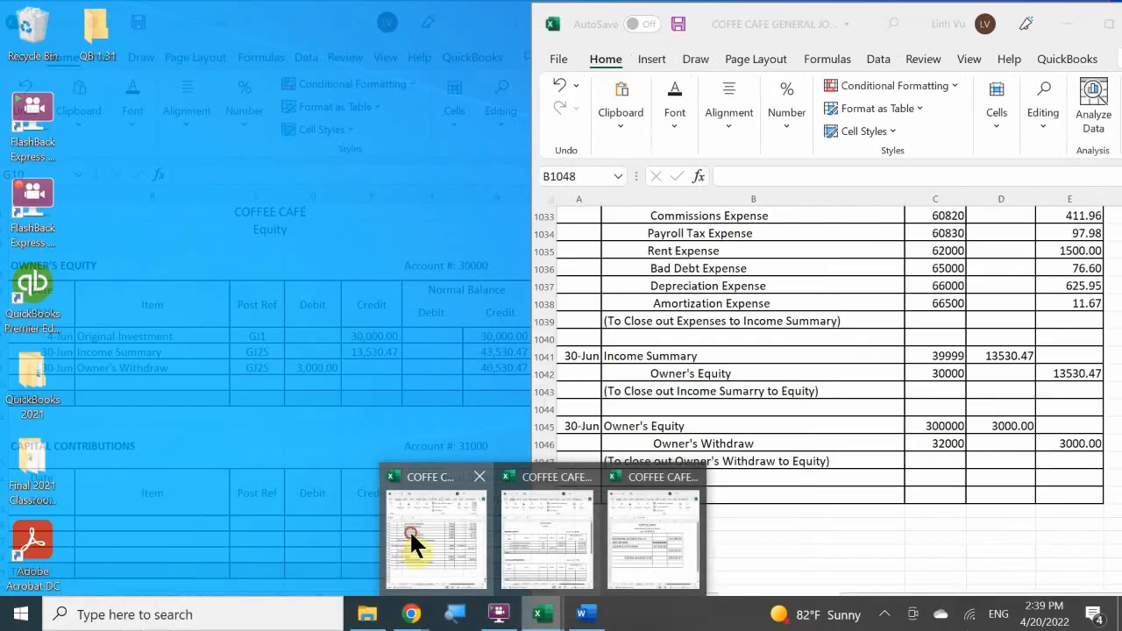
{"action": "left_click", "coordinate": [410, 529]}
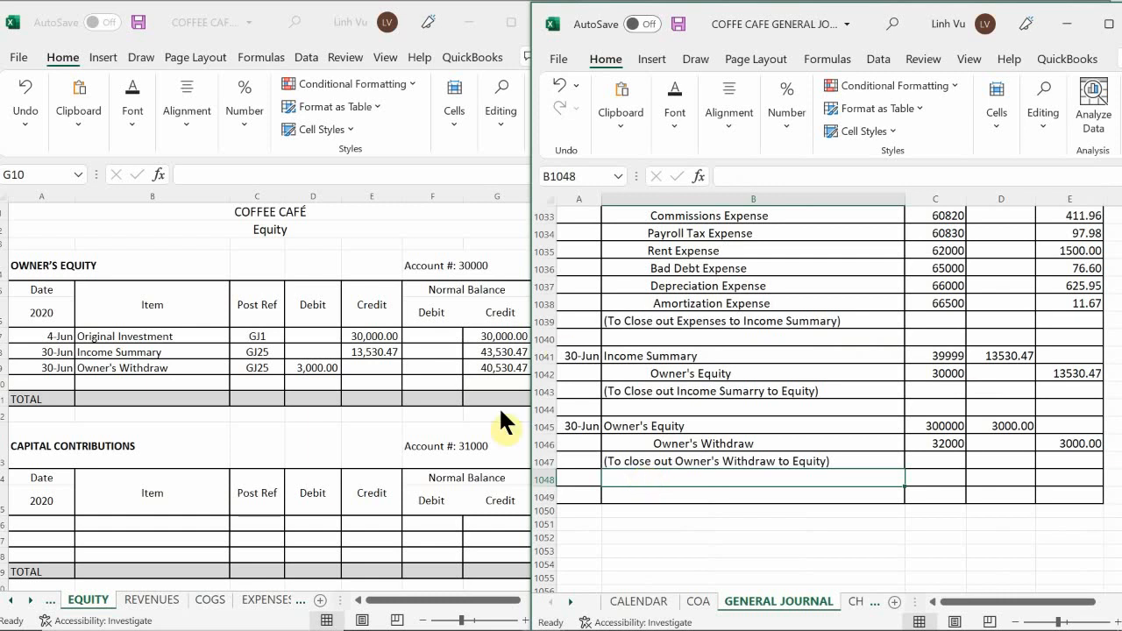
{"action": "left_click_drag", "start_coordinate": [582, 497], "coordinate": [1071, 495]}
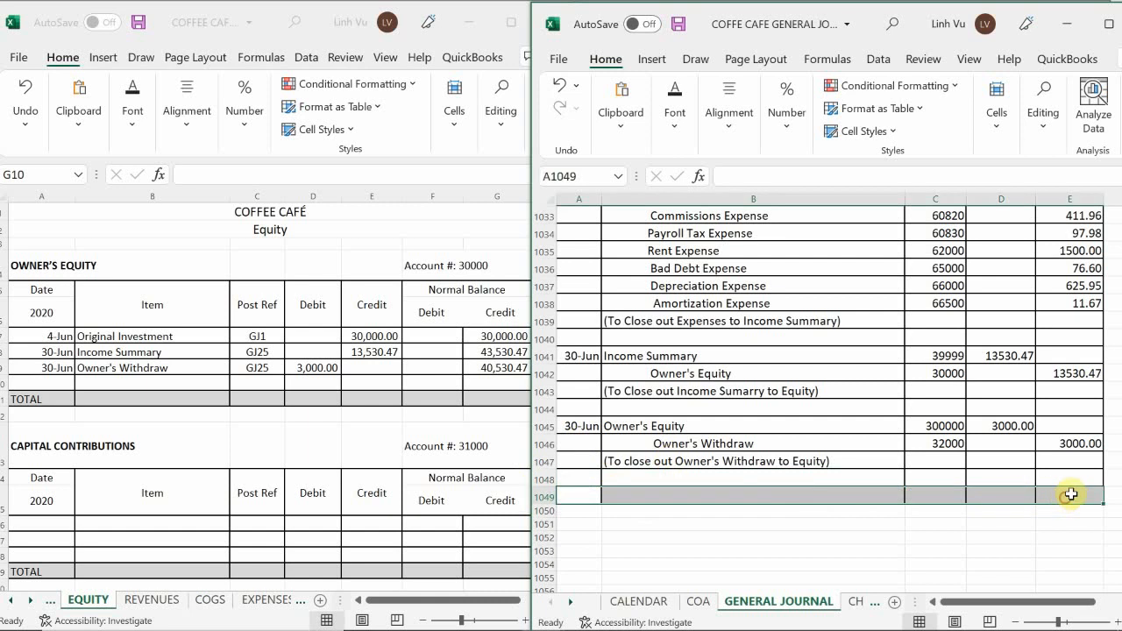
{"action": "left_click", "coordinate": [675, 112]}
{"action": "left_click", "coordinate": [806, 205]}
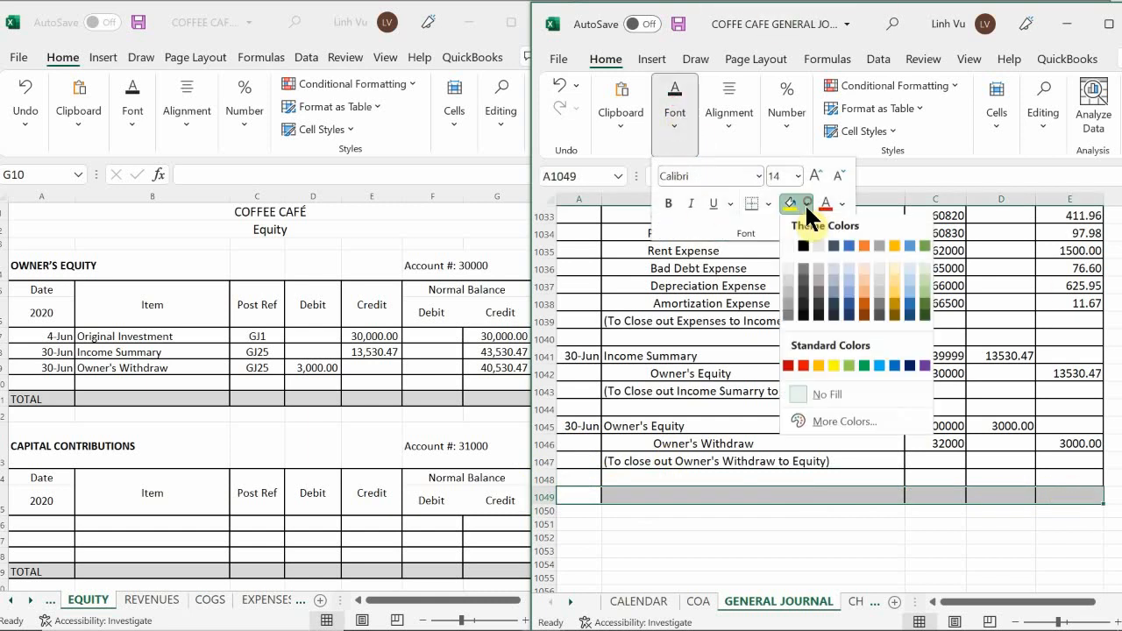
{"action": "left_click", "coordinate": [802, 249]}
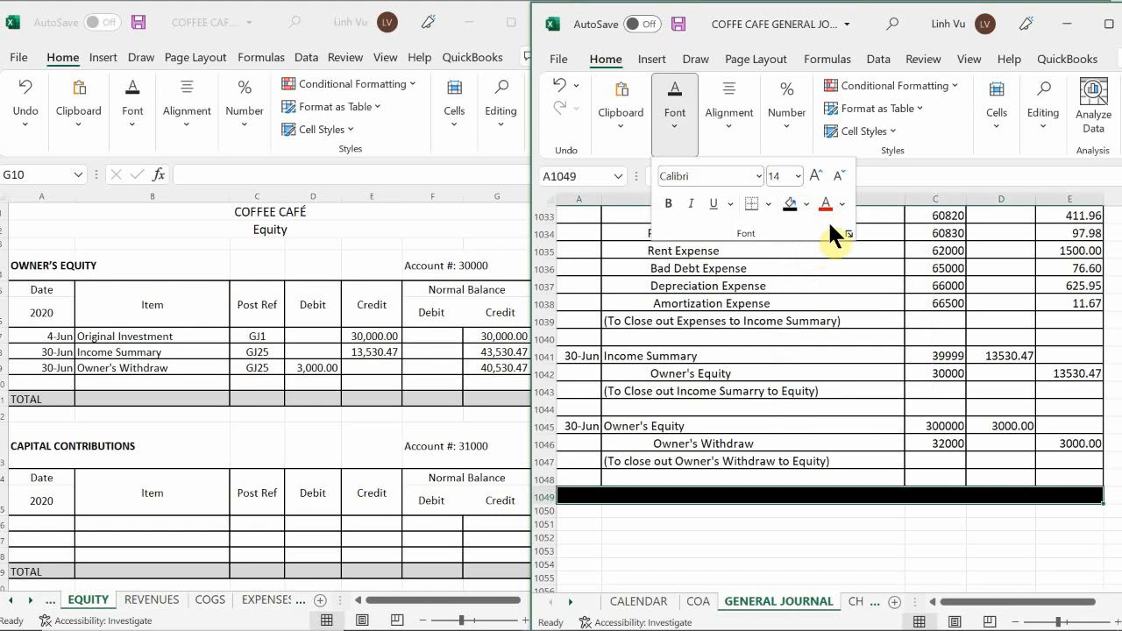
{"action": "left_click", "coordinate": [841, 205]}
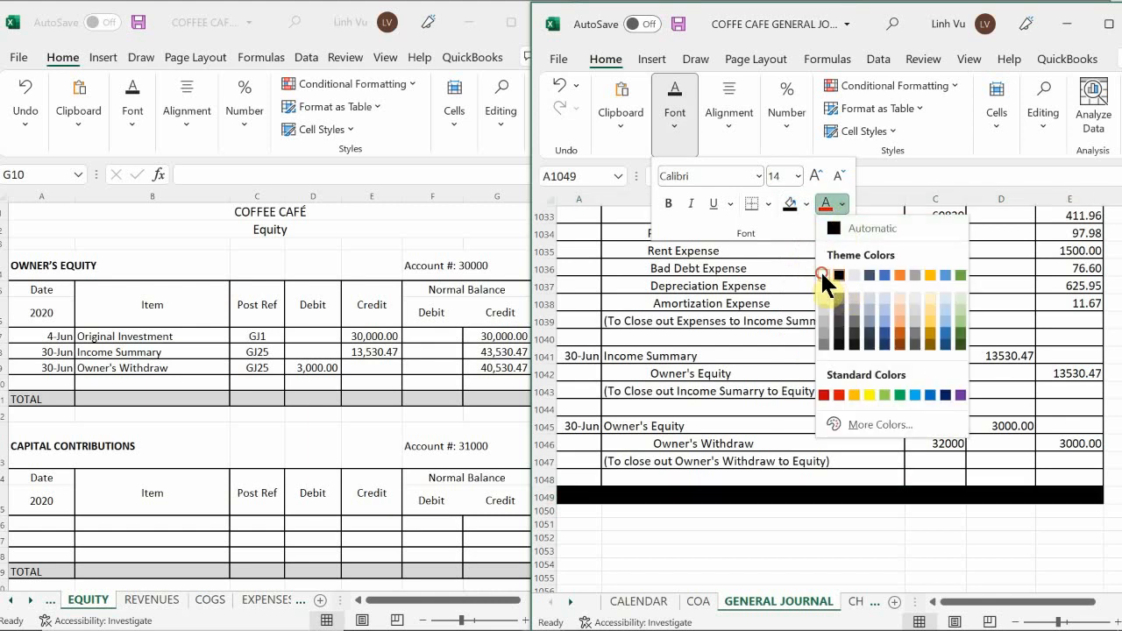
{"action": "left_click", "coordinate": [824, 270]}
Enter CLOSE BOOKS in cell B1049 of the black row and save the general journal workbook.
{"action": "left_click", "coordinate": [629, 495]}
{"action": "left_click", "coordinate": [630, 496]}
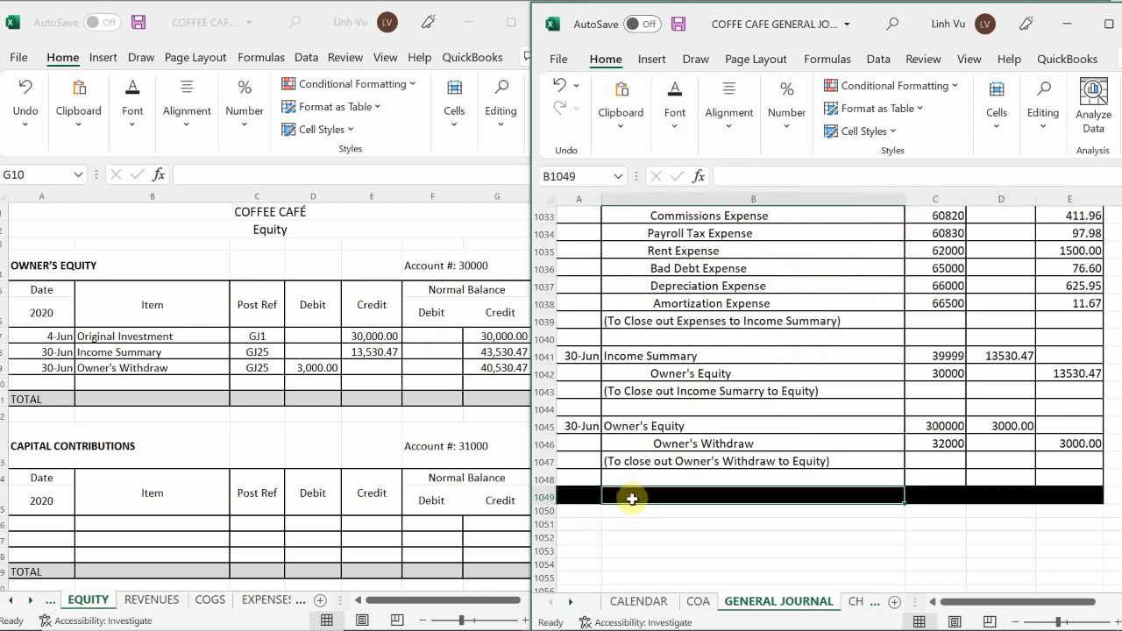
{"action": "type", "text": "CLOSE BOOKS"}
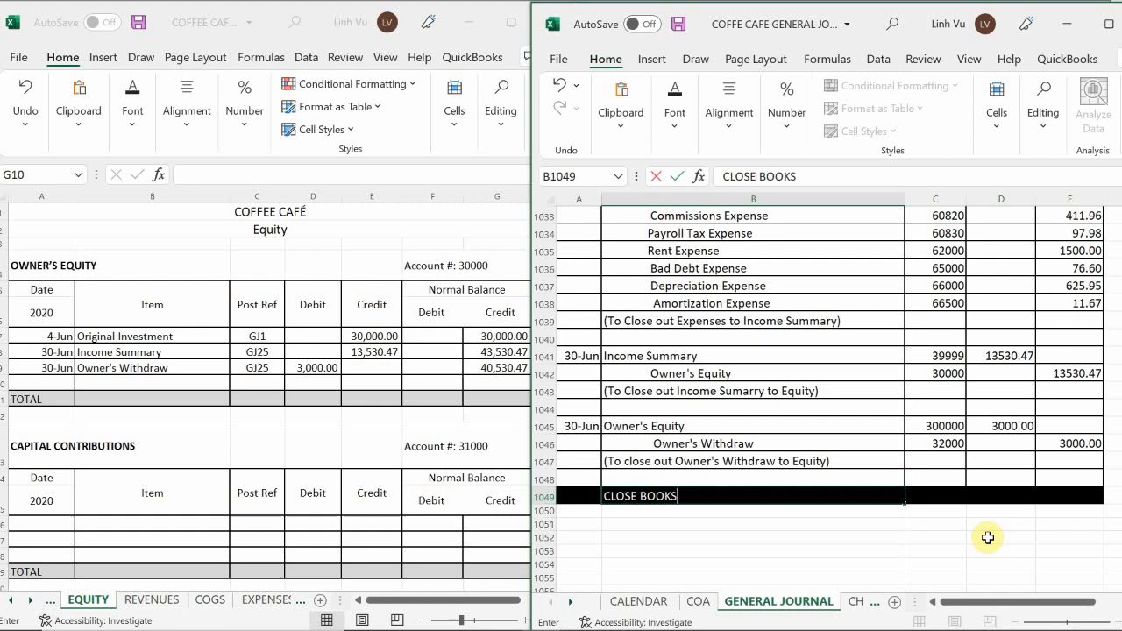
{"action": "key", "text": "Return"}
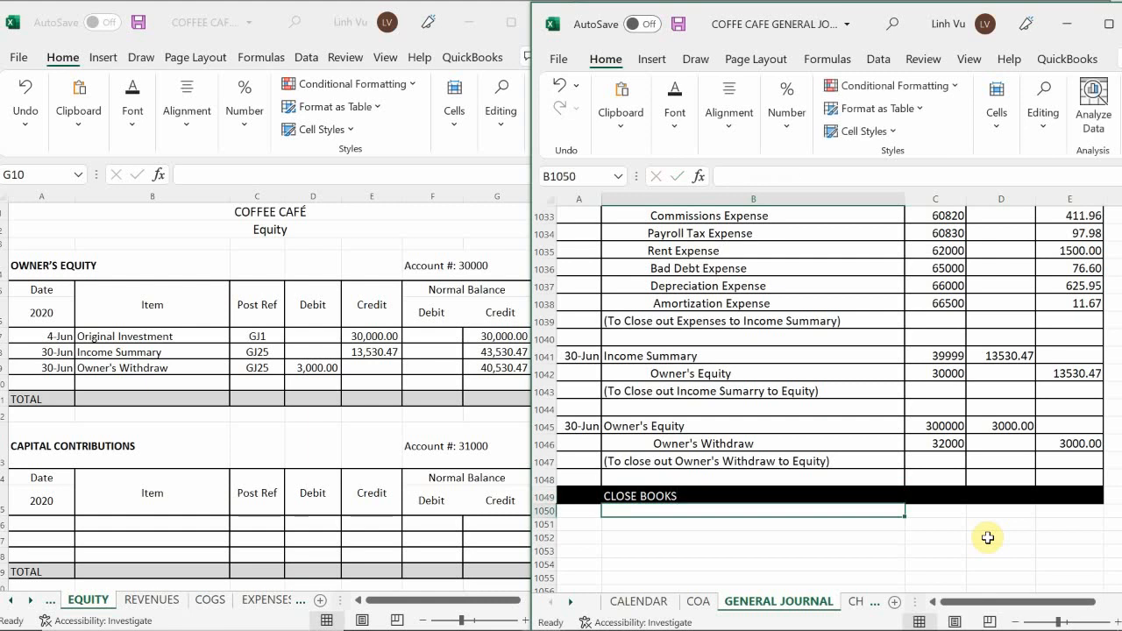
{"action": "scroll", "coordinate": [990, 430], "scroll_direction": "up", "scroll_amount": 3}
{"action": "scroll", "coordinate": [987, 437], "scroll_direction": "up", "scroll_amount": 10}
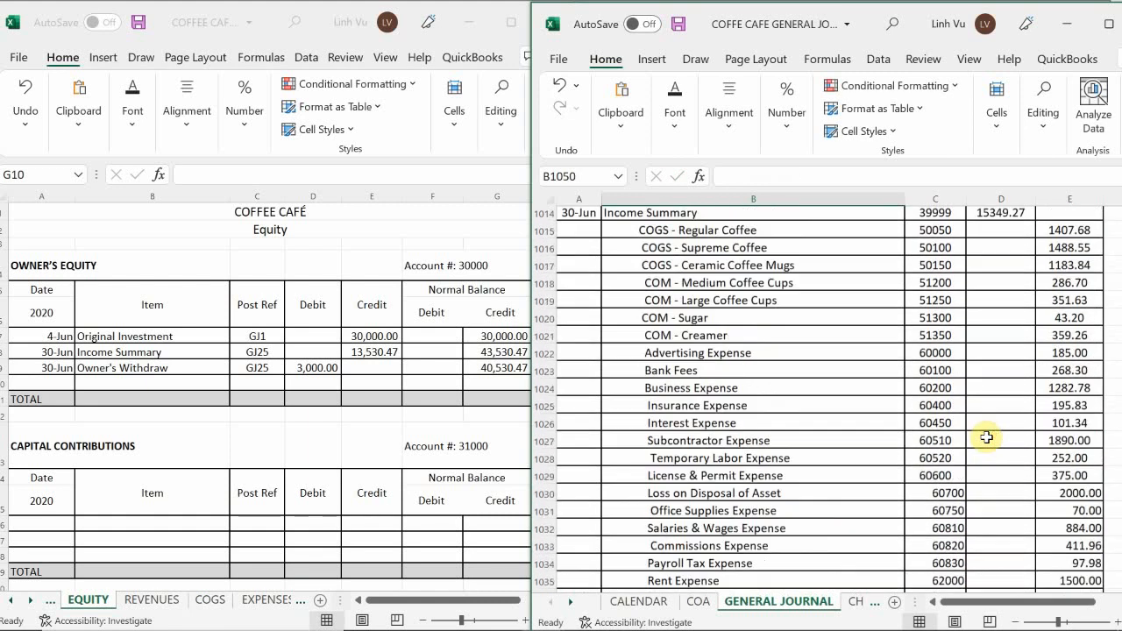
{"action": "scroll", "coordinate": [989, 464], "scroll_direction": "down", "scroll_amount": 13}
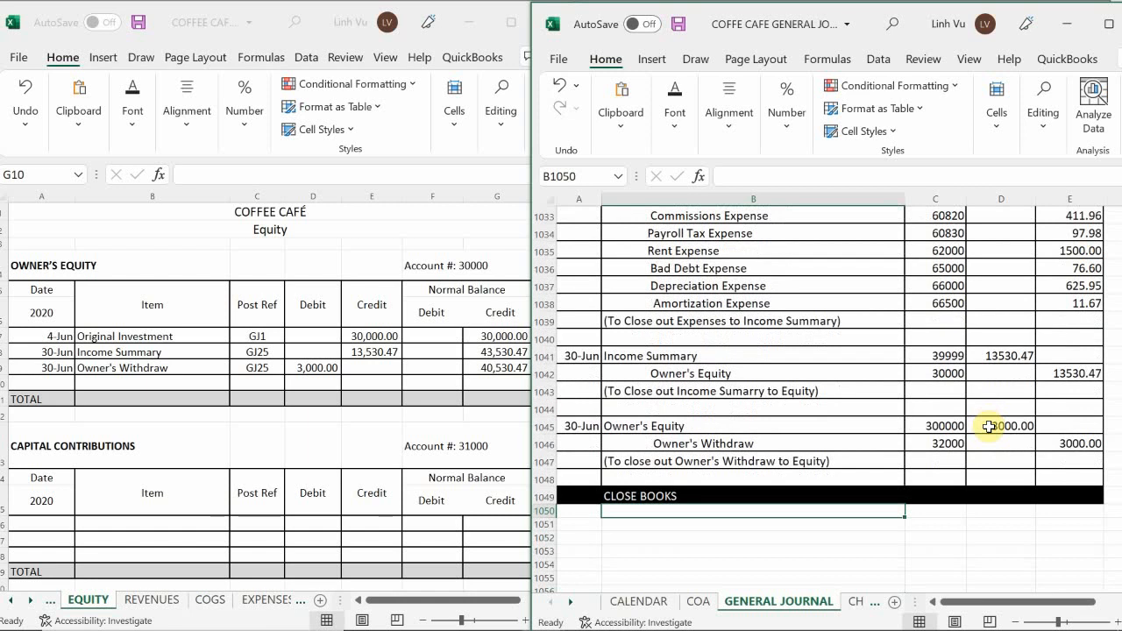
{"action": "key", "text": "ctrl+s"}
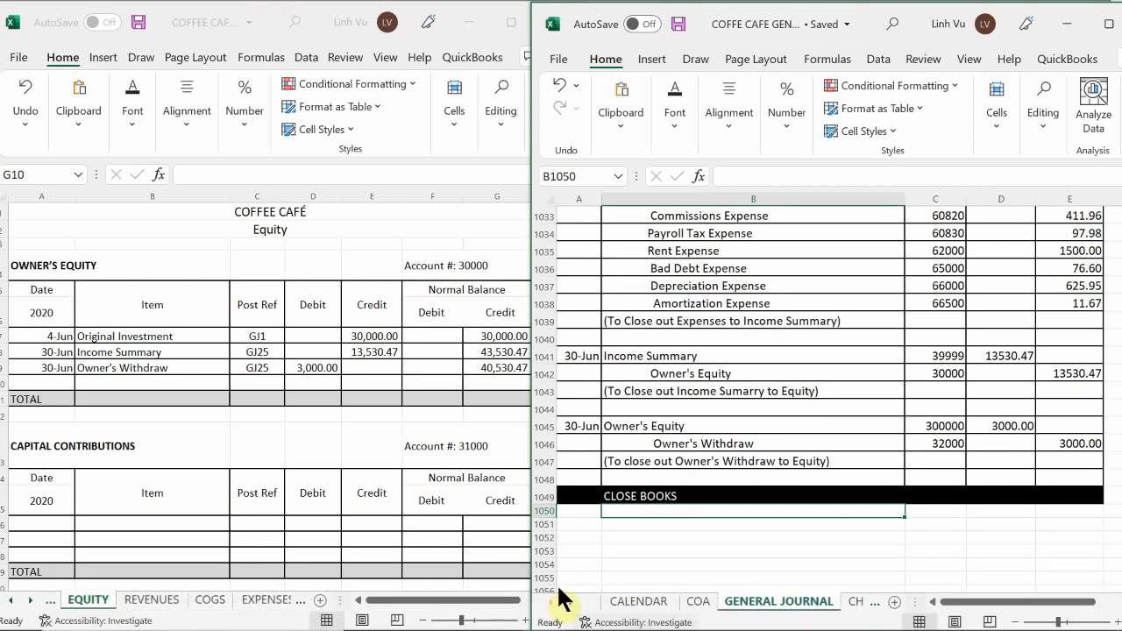
Switch to the maximized financial forms workbook and review the assets, liabilities, equity and totals on the BAL. SHEET sheet.
{"action": "mouse_move", "coordinate": [546, 614]}
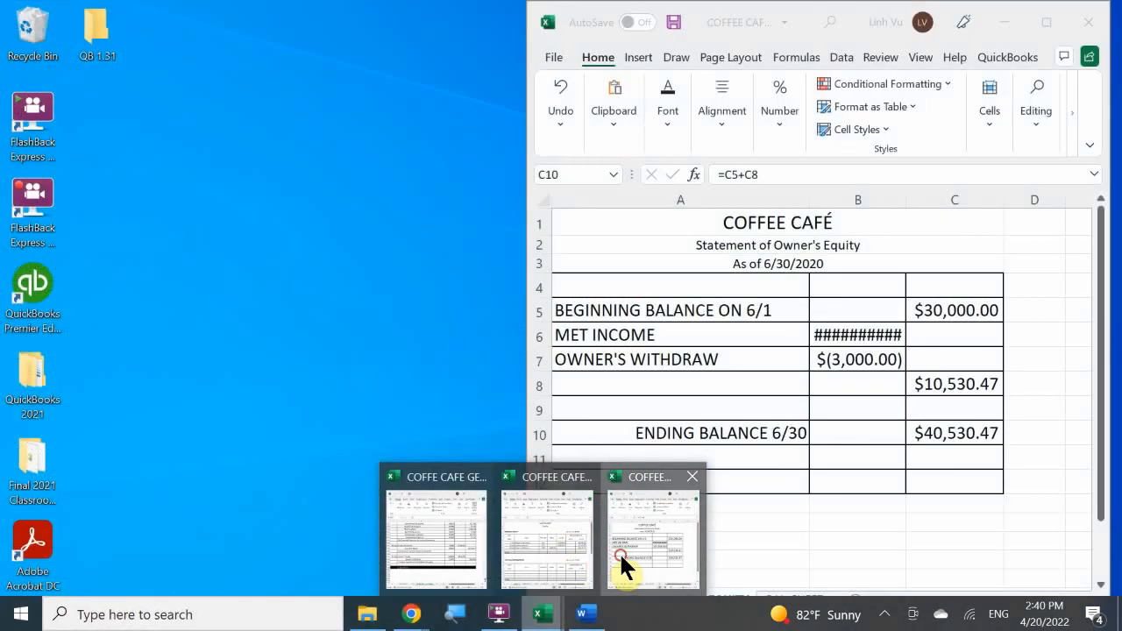
{"action": "left_click", "coordinate": [619, 551]}
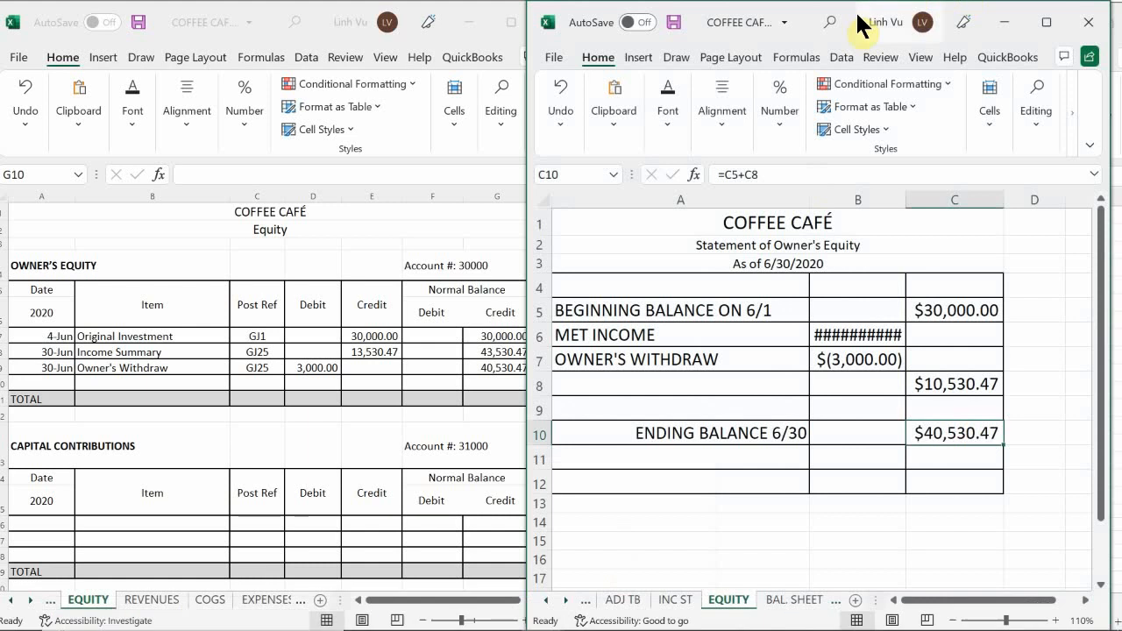
{"action": "double_click", "coordinate": [755, 22]}
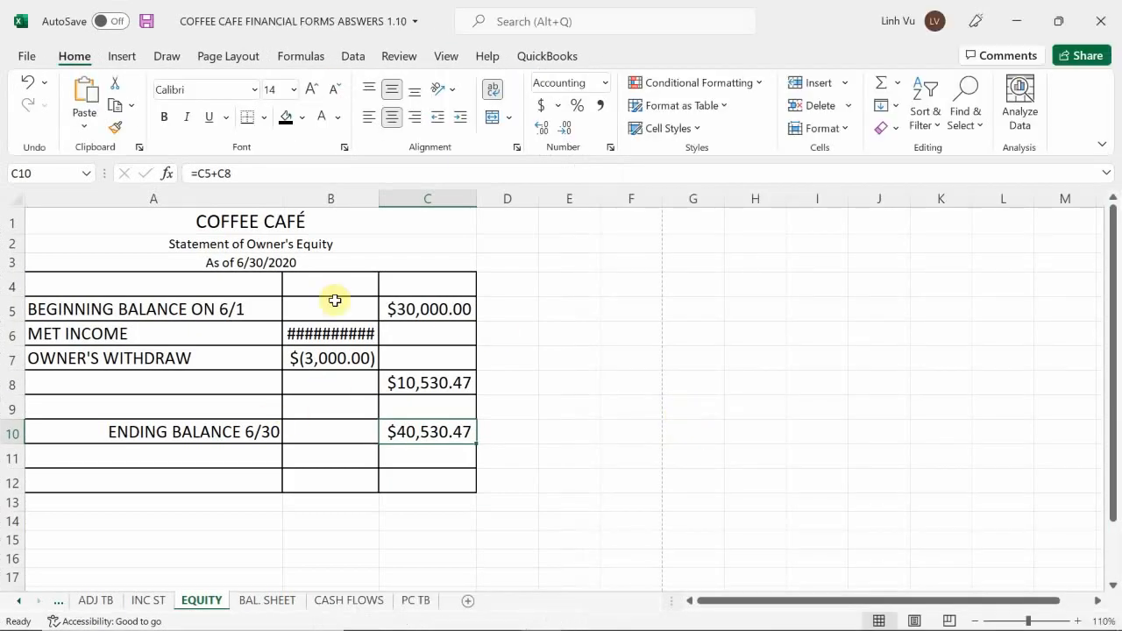
{"action": "left_click", "coordinate": [263, 605]}
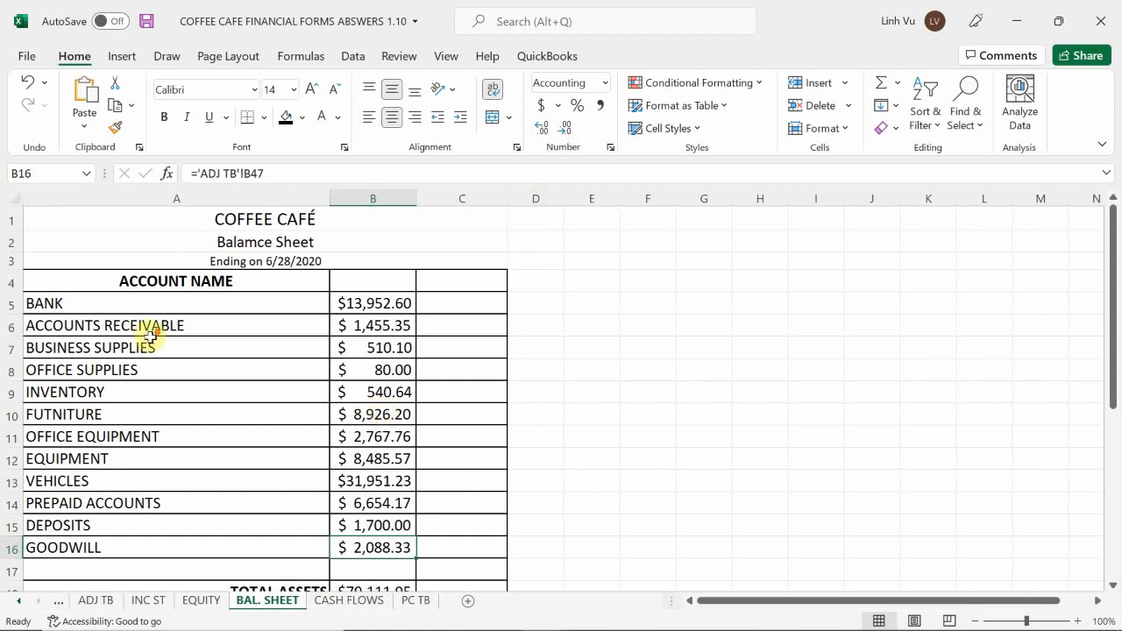
{"action": "scroll", "coordinate": [149, 342], "scroll_direction": "down", "scroll_amount": 3}
{"action": "scroll", "coordinate": [150, 361], "scroll_direction": "down", "scroll_amount": 1}
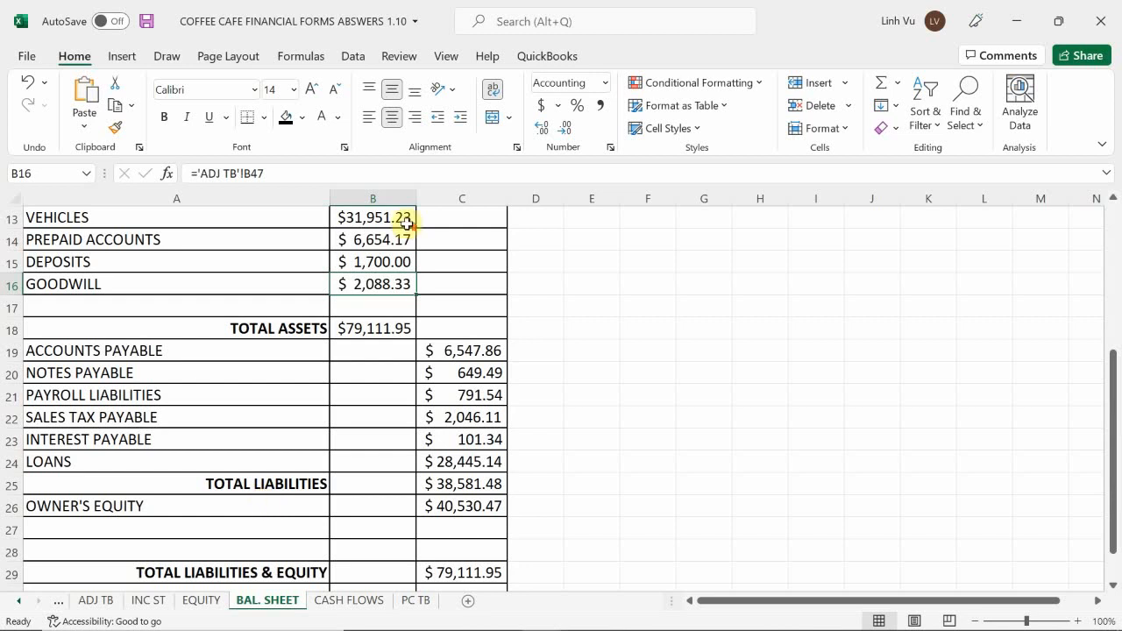
{"action": "scroll", "coordinate": [406, 221], "scroll_direction": "up", "scroll_amount": 4}
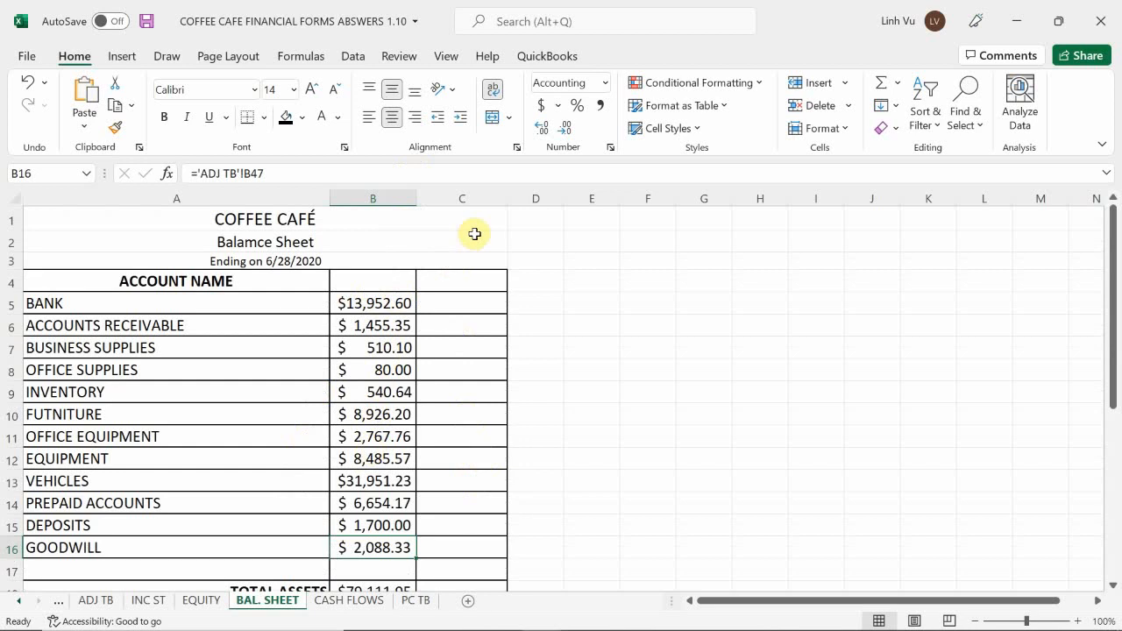
{"action": "scroll", "coordinate": [481, 409], "scroll_direction": "down", "scroll_amount": 5}
{"action": "scroll", "coordinate": [483, 408], "scroll_direction": "down", "scroll_amount": 1}
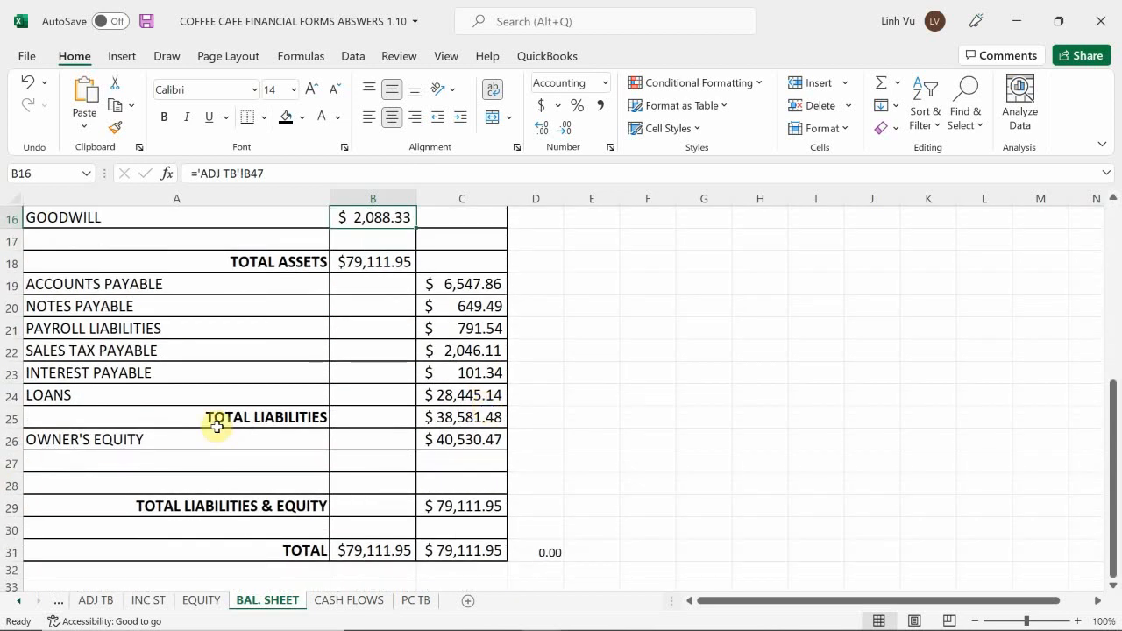
Delete the unfilled post-closing trial balance sheet PC TB from the workbook.
{"action": "left_click", "coordinate": [416, 602]}
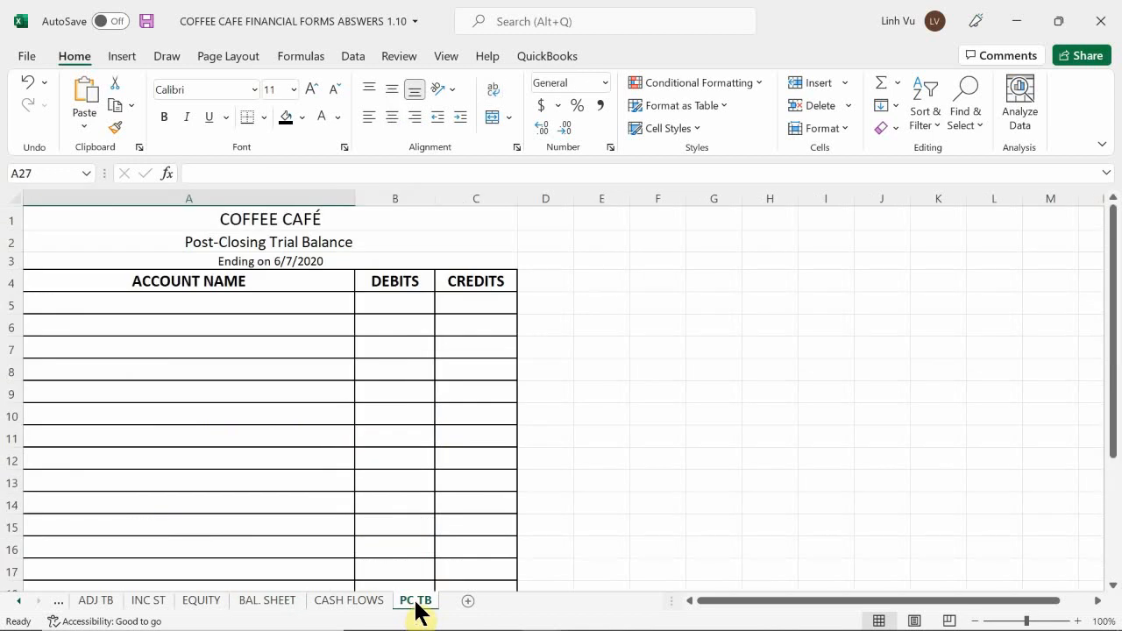
{"action": "right_click", "coordinate": [417, 601]}
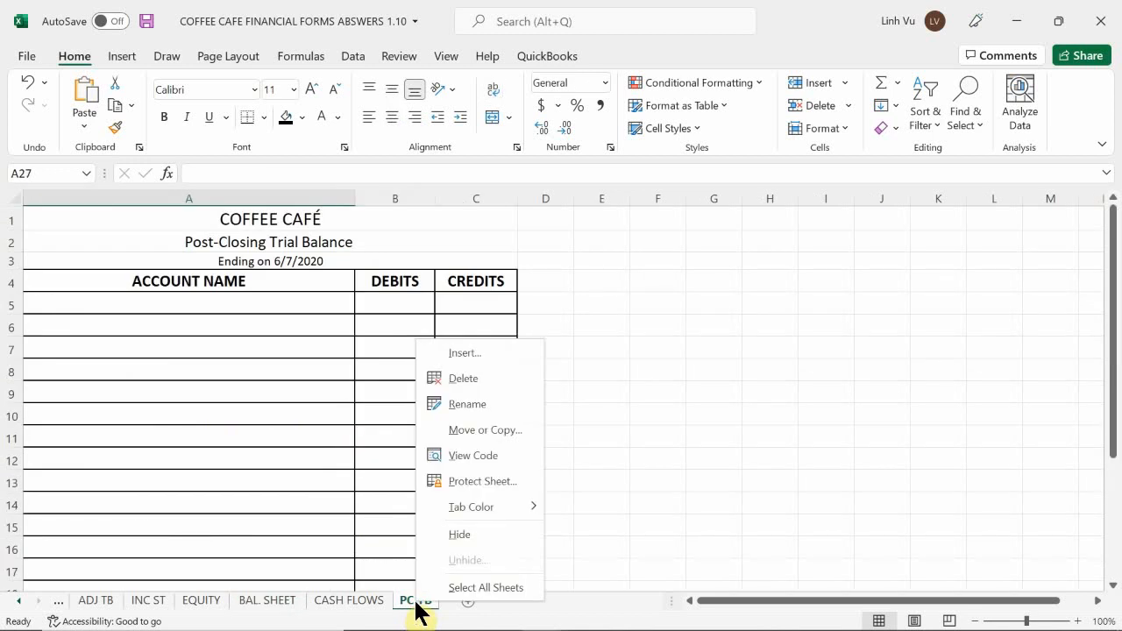
{"action": "left_click", "coordinate": [462, 378]}
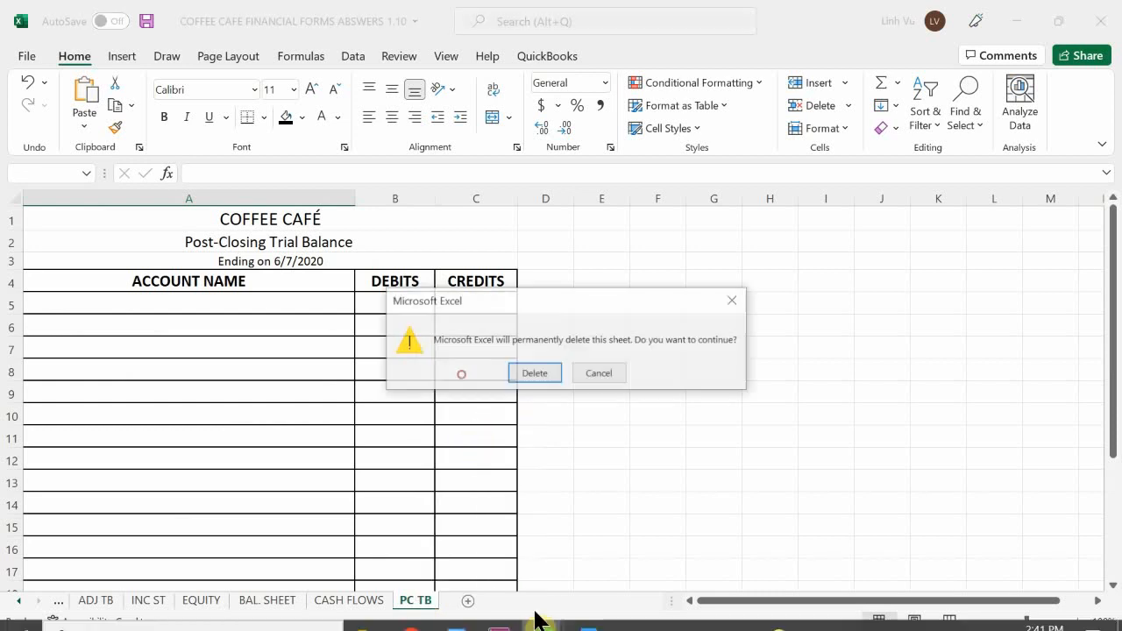
{"action": "left_click", "coordinate": [533, 368]}
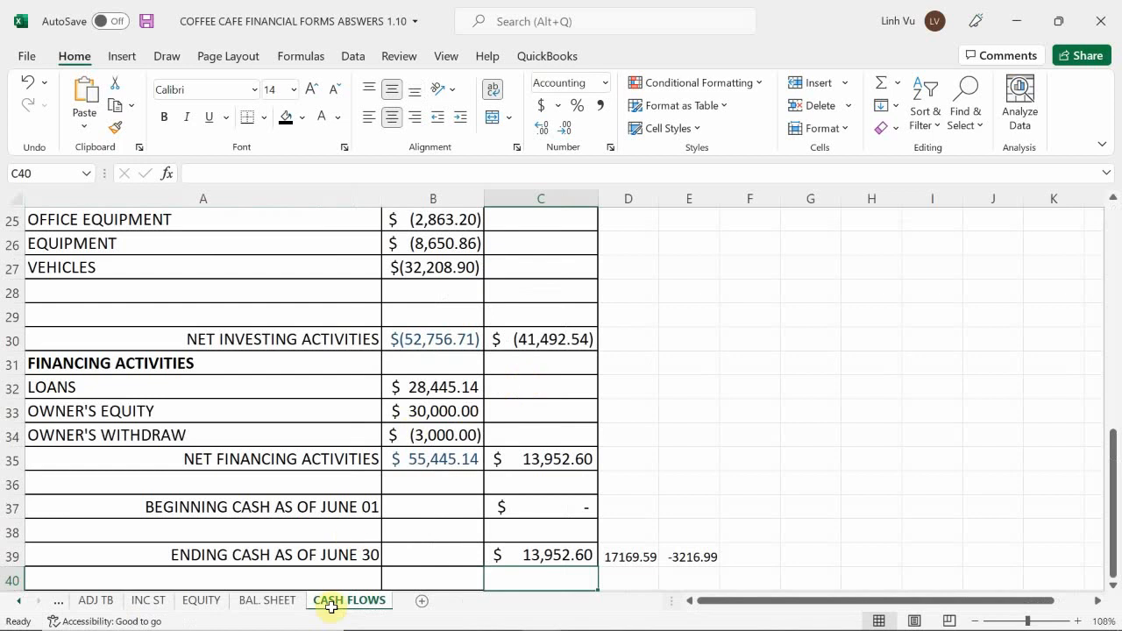
Create a copy of the BAL. SHEET sheet at the end of the same workbook.
{"action": "left_click", "coordinate": [279, 601]}
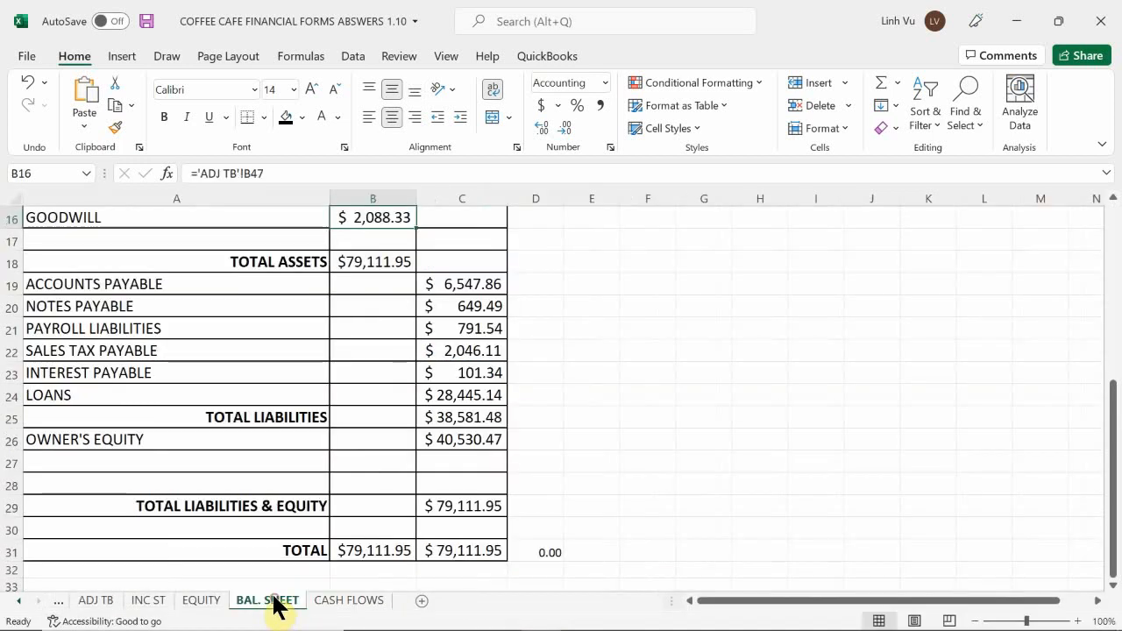
{"action": "right_click", "coordinate": [274, 603]}
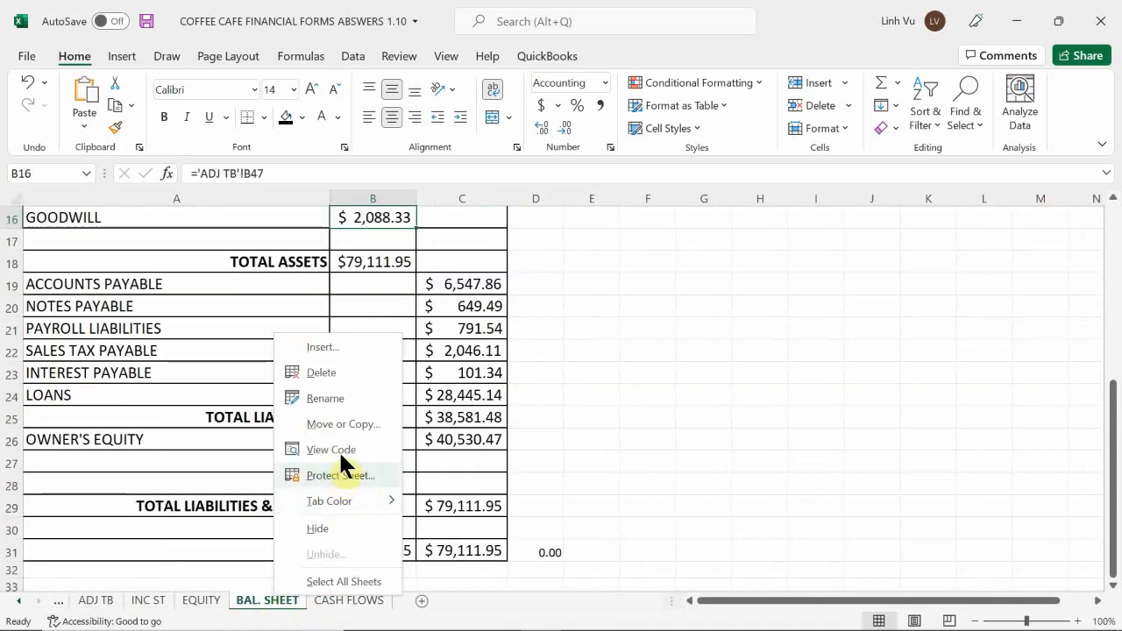
{"action": "left_click", "coordinate": [334, 423]}
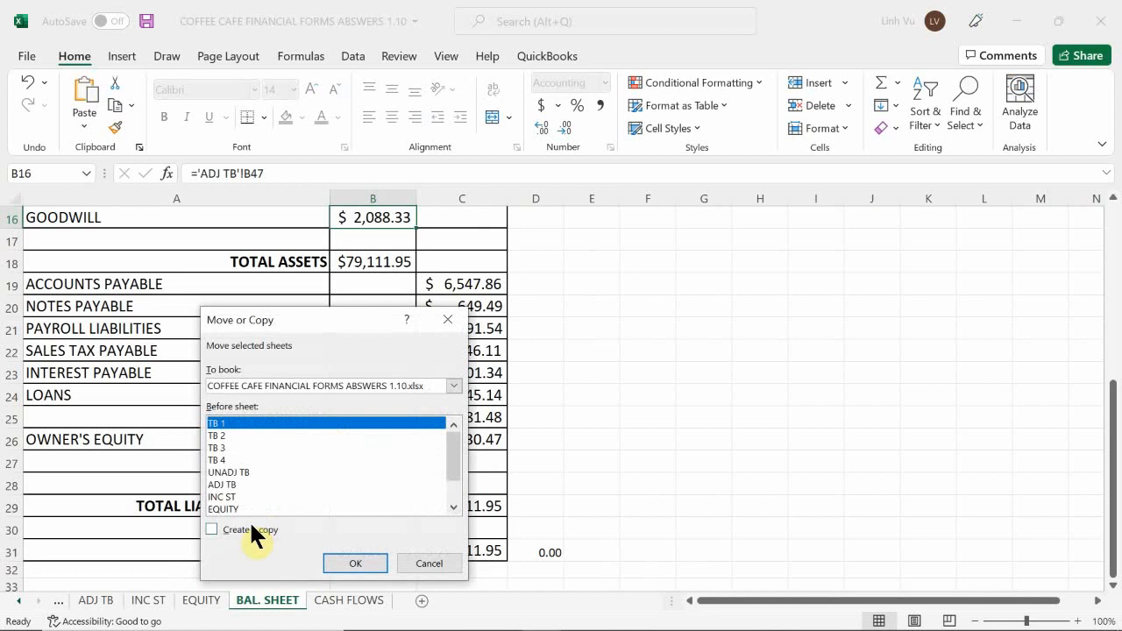
{"action": "left_click", "coordinate": [251, 528]}
{"action": "scroll", "coordinate": [242, 504], "scroll_direction": "down", "scroll_amount": 1}
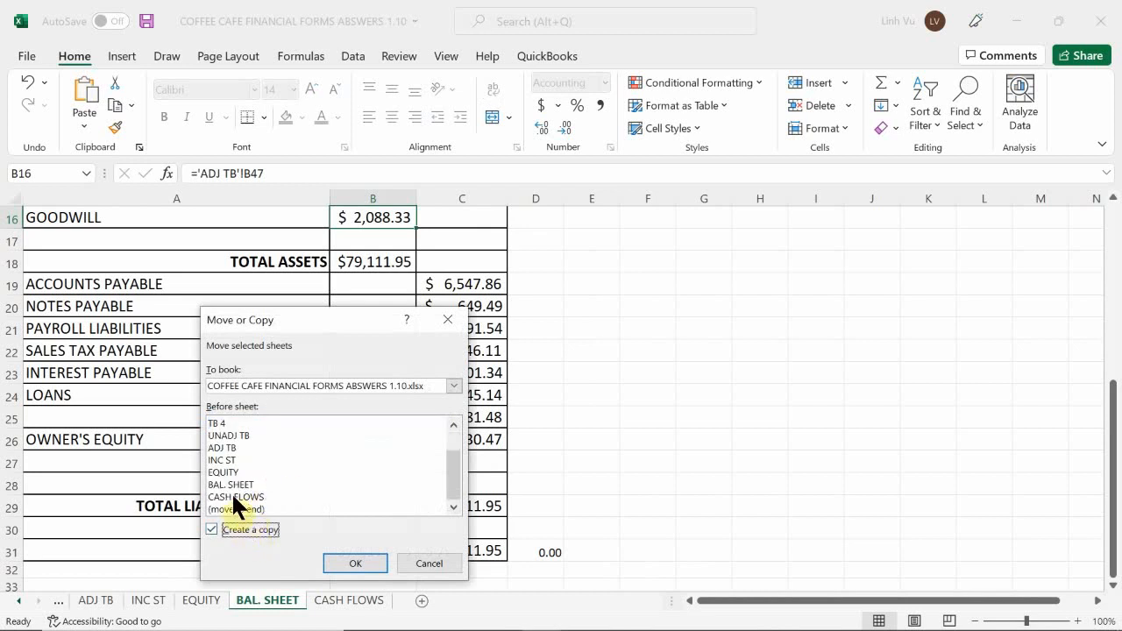
{"action": "left_click", "coordinate": [233, 496]}
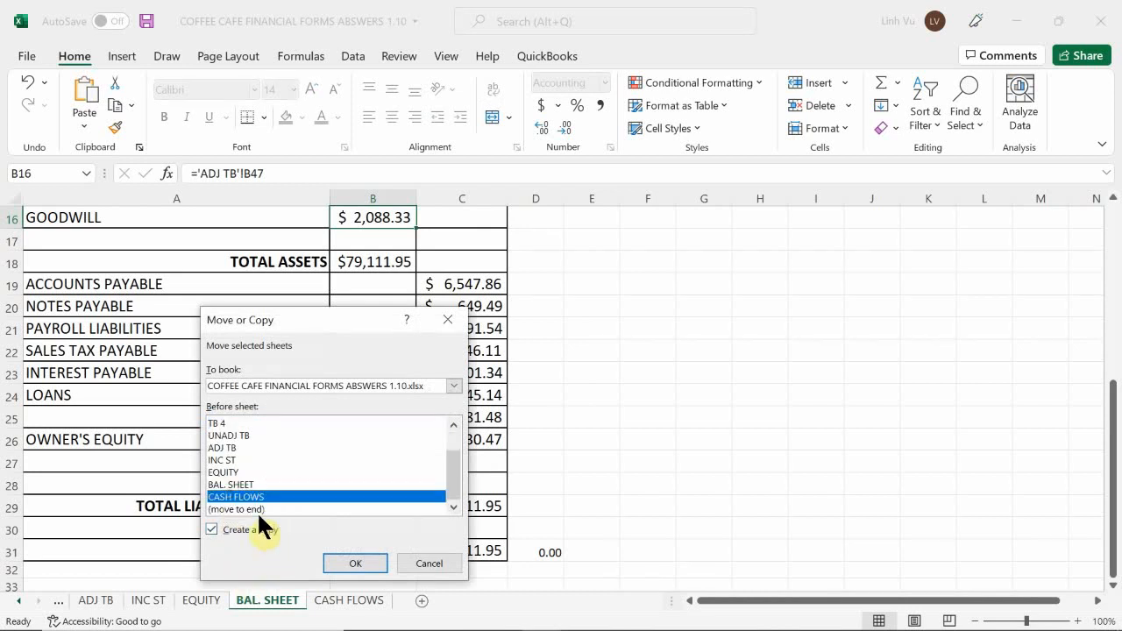
{"action": "left_click", "coordinate": [249, 509]}
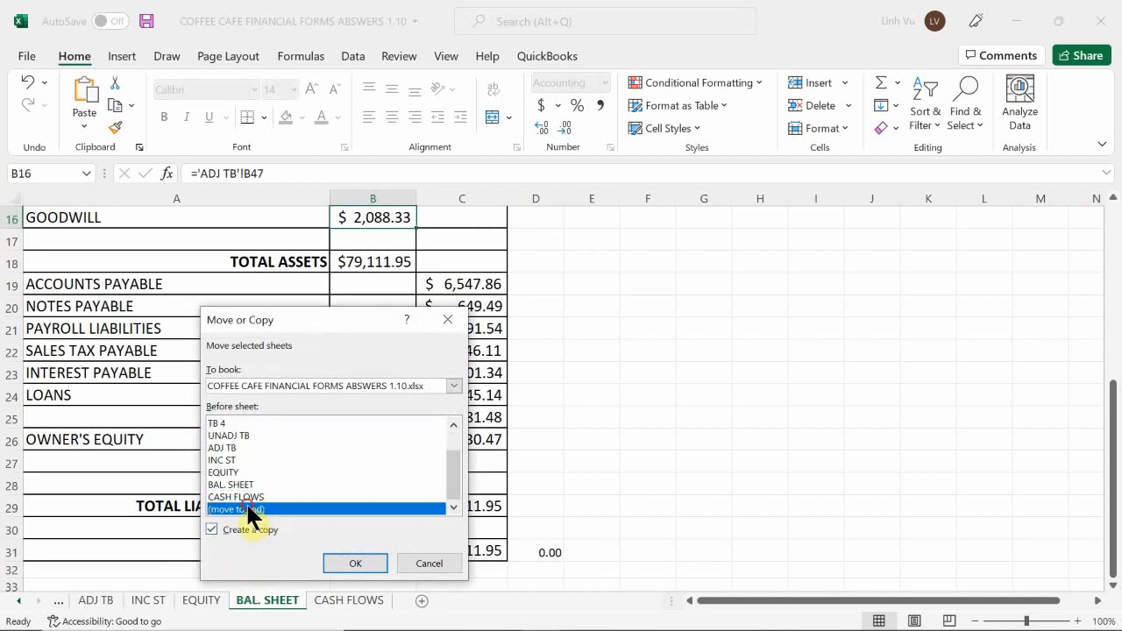
{"action": "left_click", "coordinate": [353, 563]}
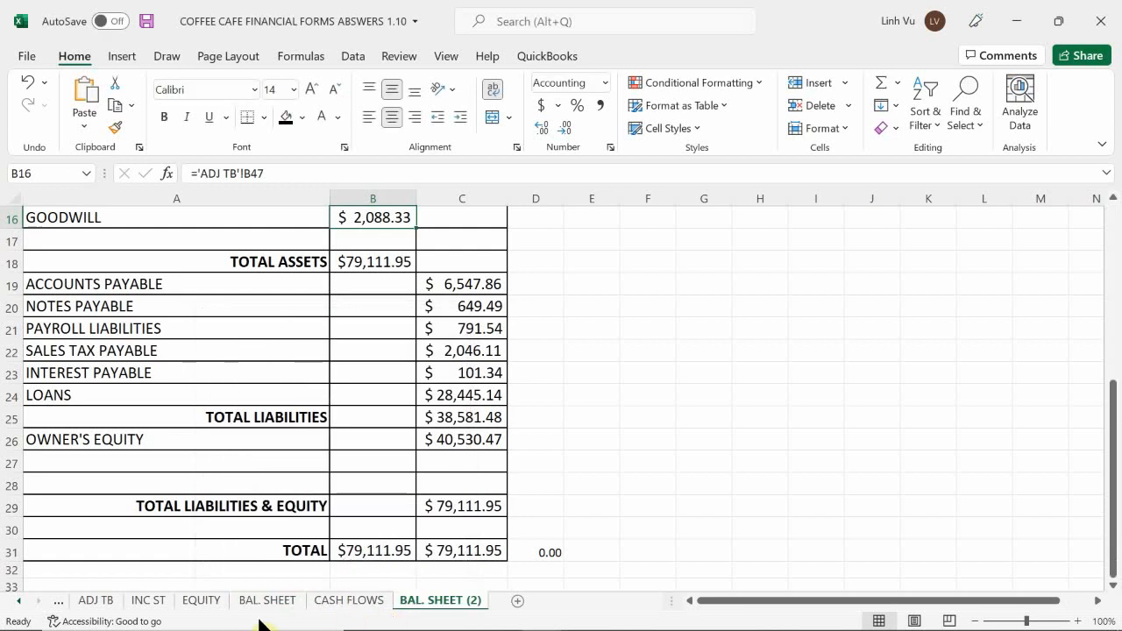
Rename the copied balance sheet as PC TB.
{"action": "double_click", "coordinate": [471, 604]}
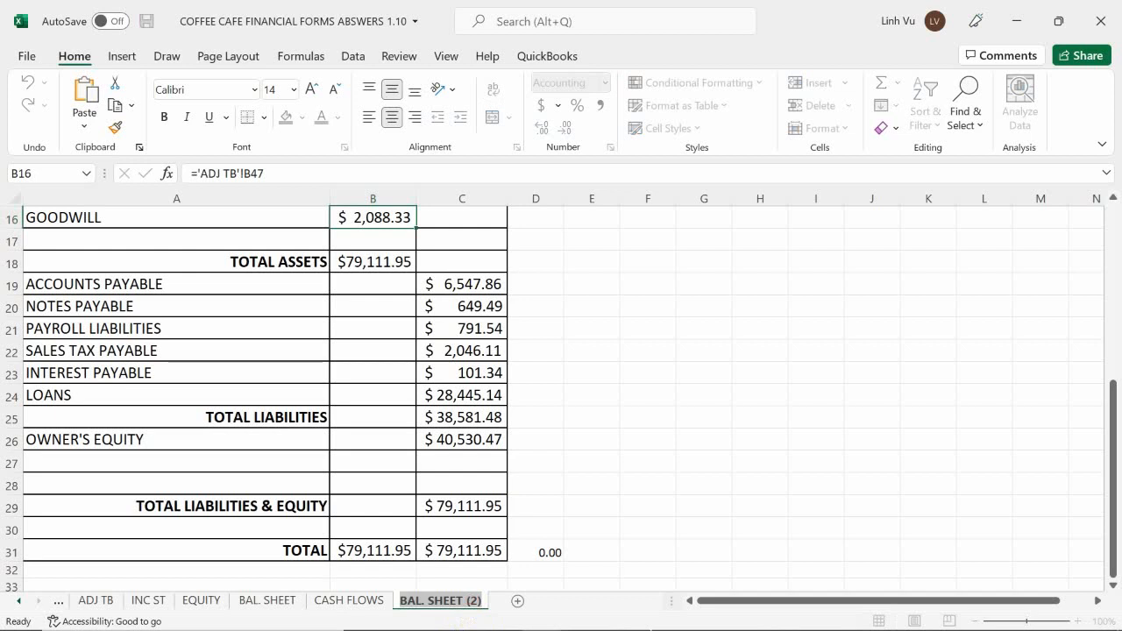
{"action": "key", "text": "BackSpace"}
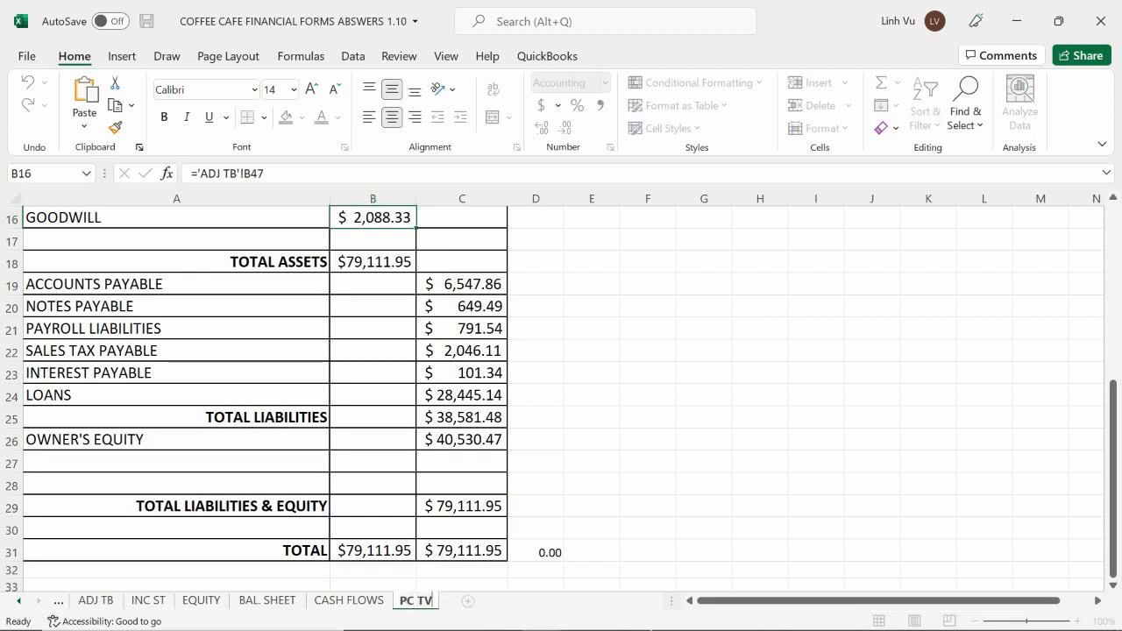
{"action": "key", "text": "Return"}
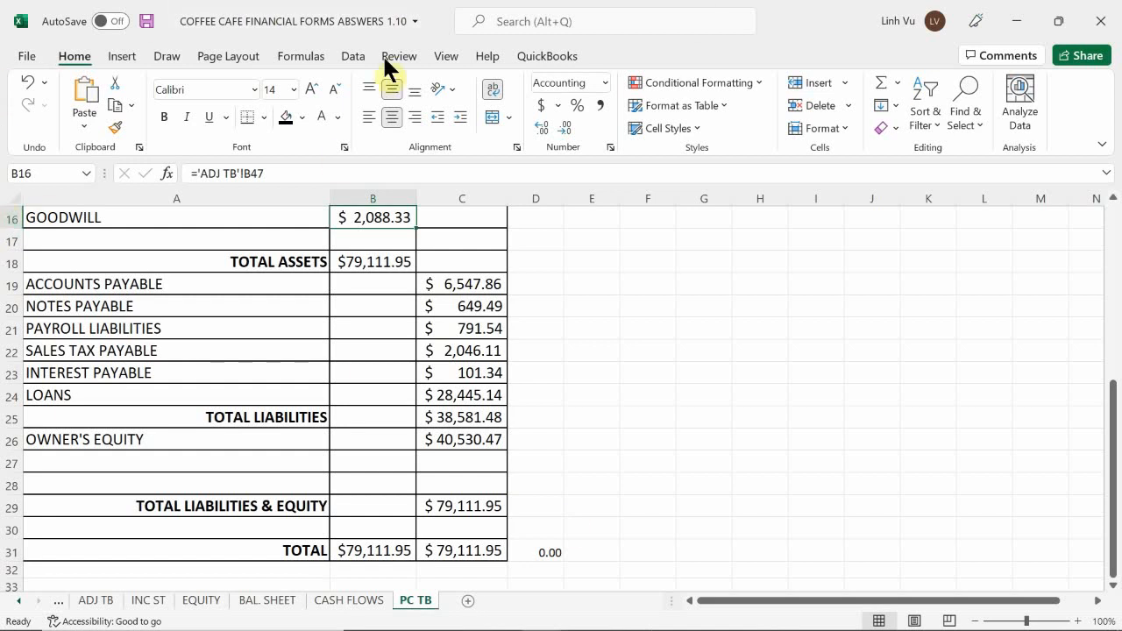
Replace the statement title in cell A2 of the PC TB sheet with Post Closing Trial Balance.
{"action": "left_click", "coordinate": [253, 258]}
{"action": "scroll", "coordinate": [279, 282], "scroll_direction": "up", "scroll_amount": 5}
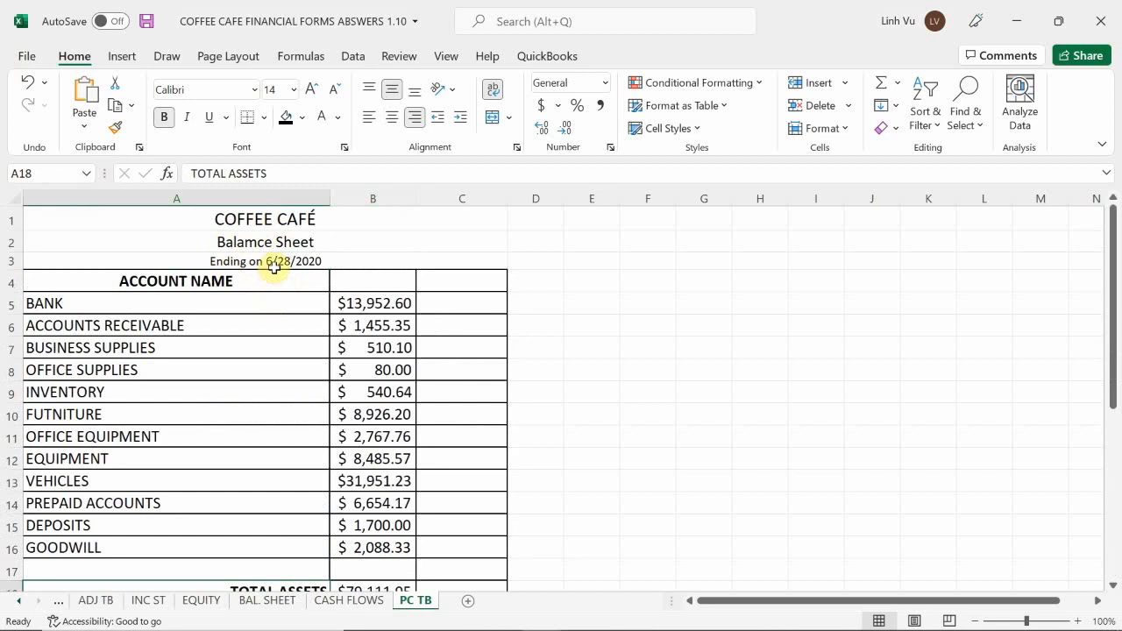
{"action": "left_click", "coordinate": [263, 243]}
{"action": "key", "text": "BackSpace"}
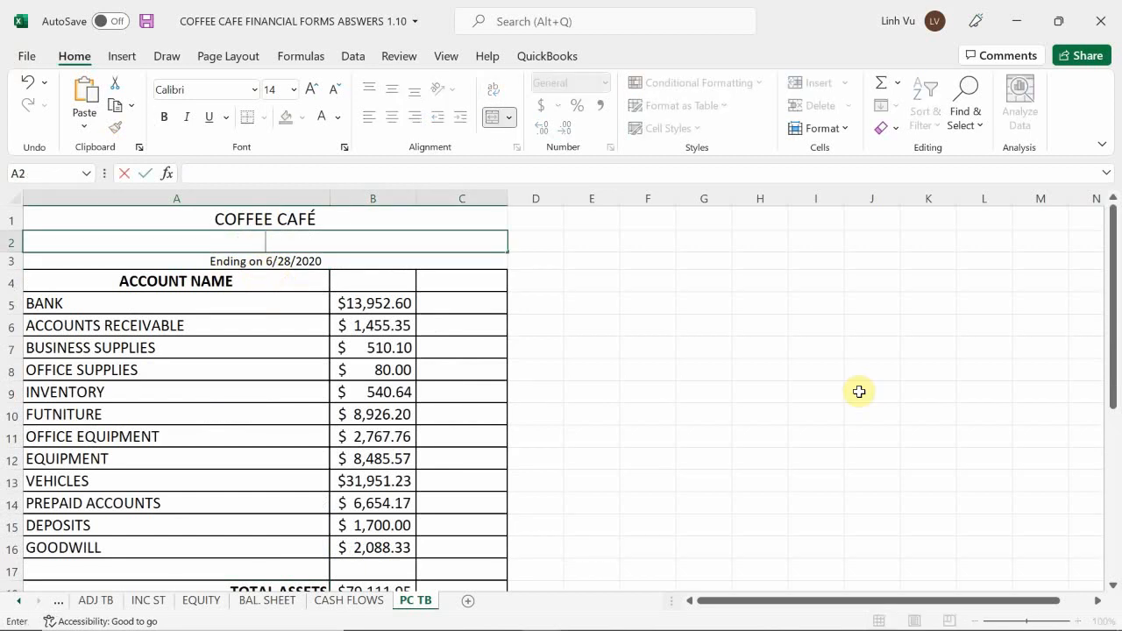
{"action": "type", "text": "Post Closing T"}
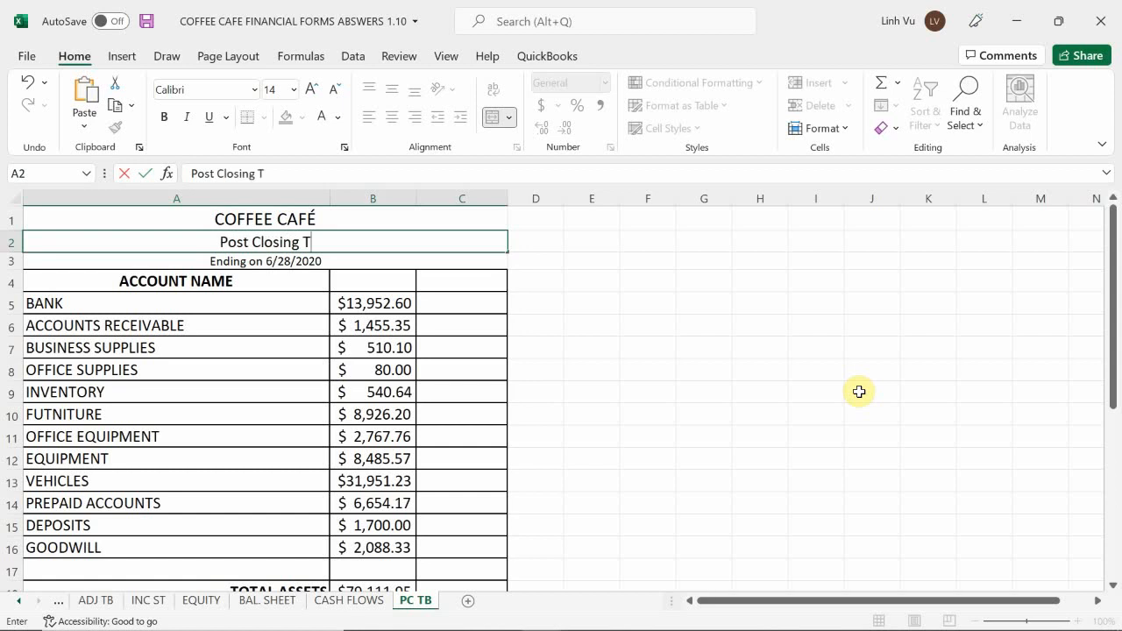
{"action": "type", "text": "rial Balancv"}
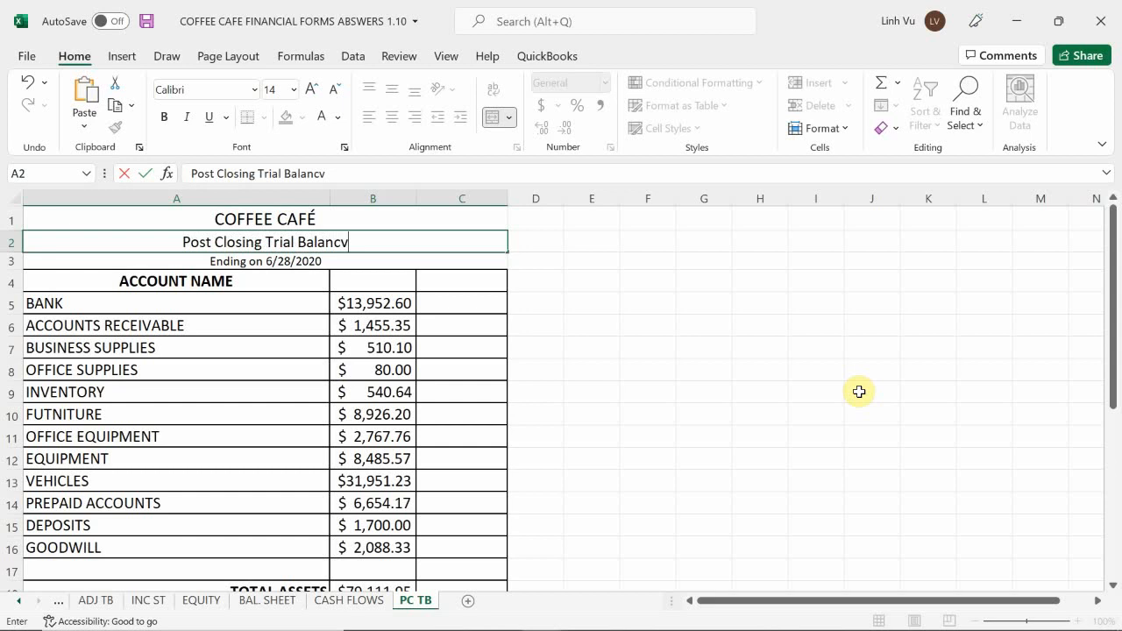
{"action": "key", "text": "BackSpace"}
{"action": "key", "text": "BackSpace"}
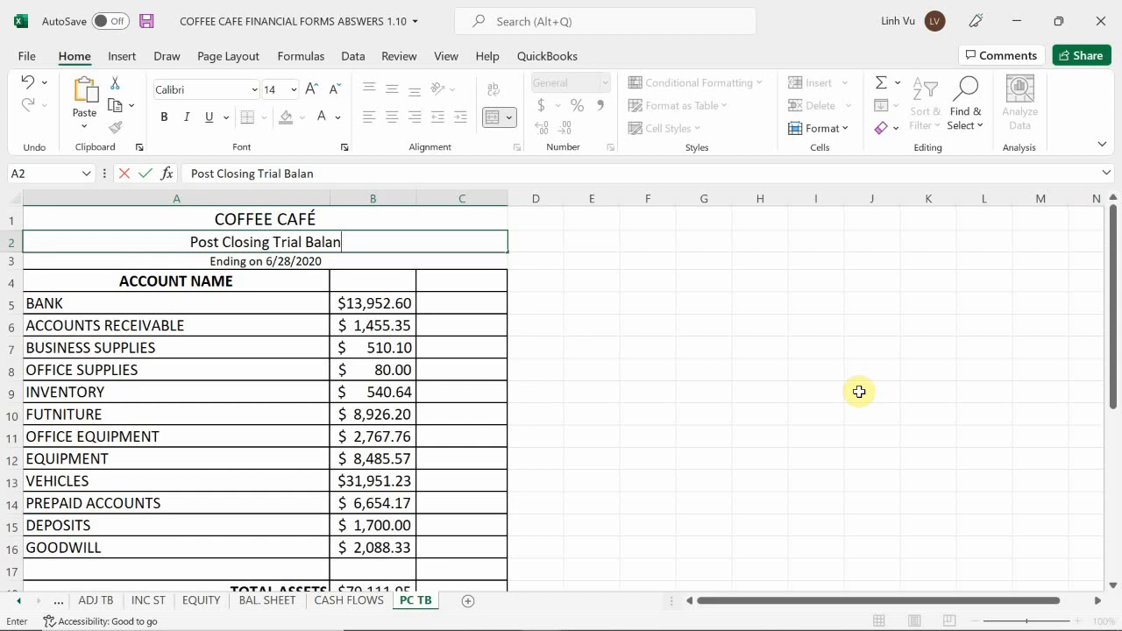
{"action": "type", "text": "ce"}
{"action": "key", "text": "Return"}
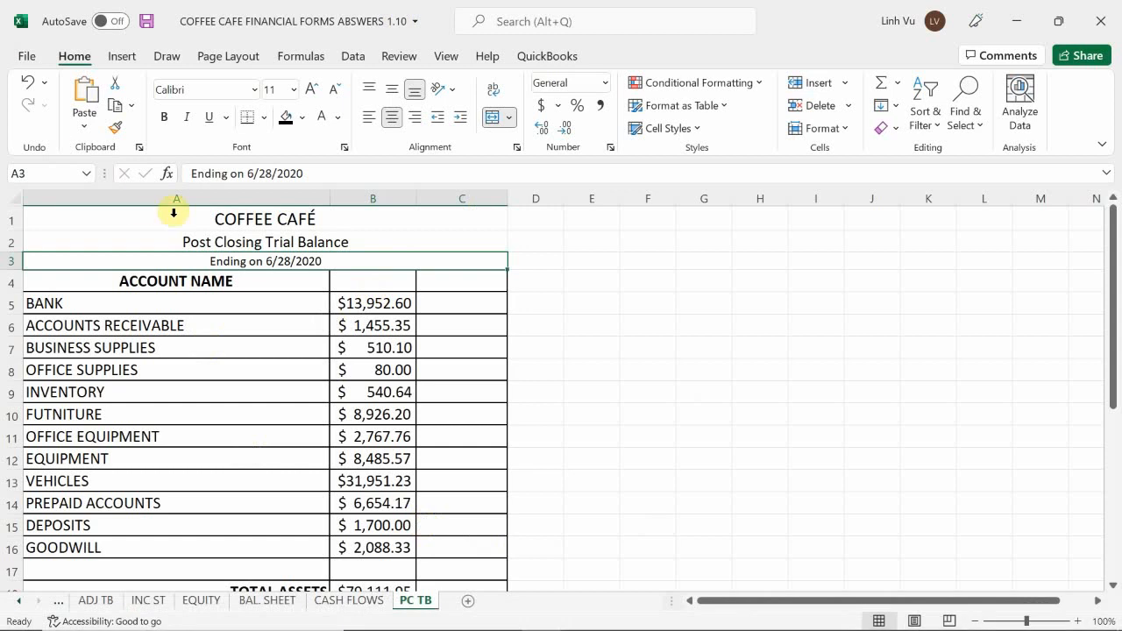
Enter the column headings DEBIT in B4 and CREDIT in C4 beside ACCOUNT NAME.
{"action": "left_click", "coordinate": [368, 286]}
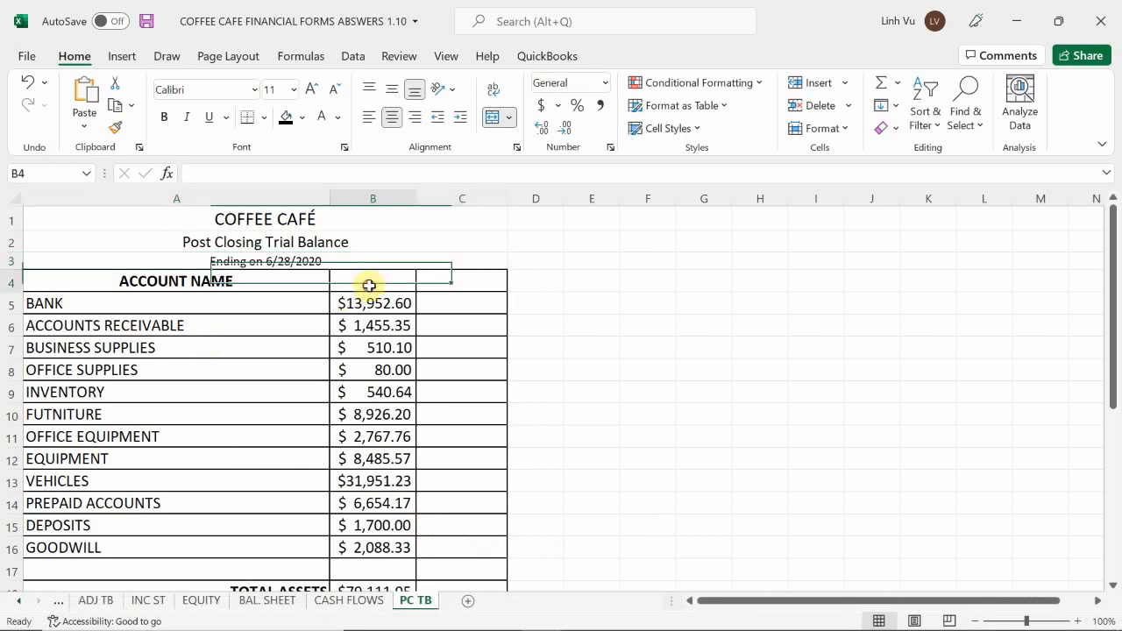
{"action": "type", "text": "D"}
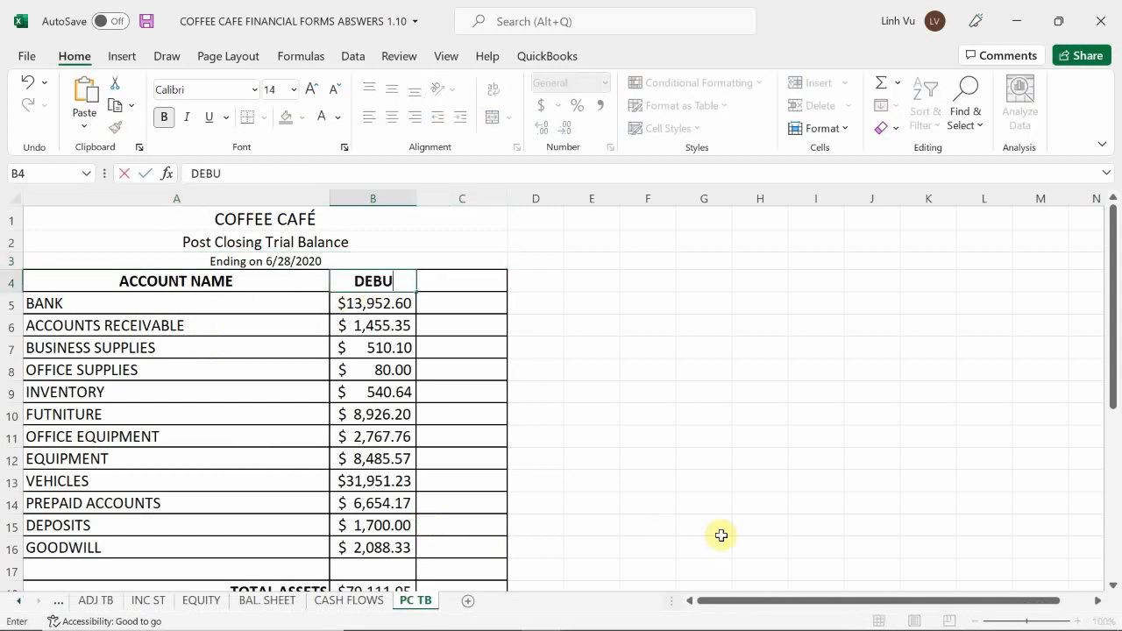
{"action": "type", "text": "EBIT"}
{"action": "key", "text": "Tab"}
{"action": "type", "text": "CR"}
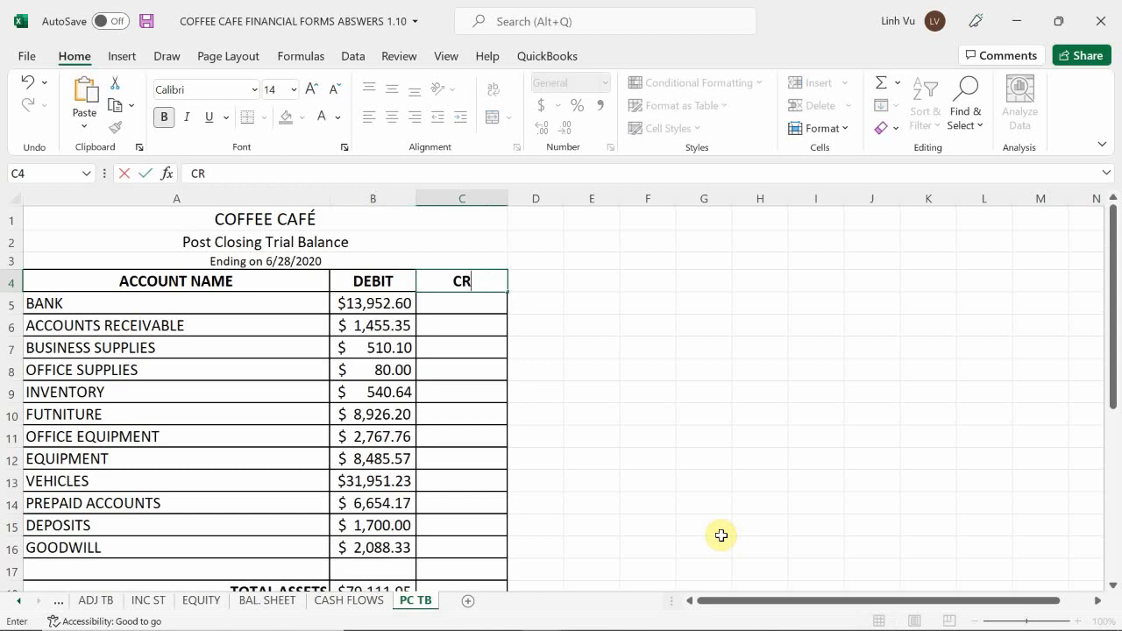
{"action": "type", "text": "EDIT"}
{"action": "key", "text": "Return"}
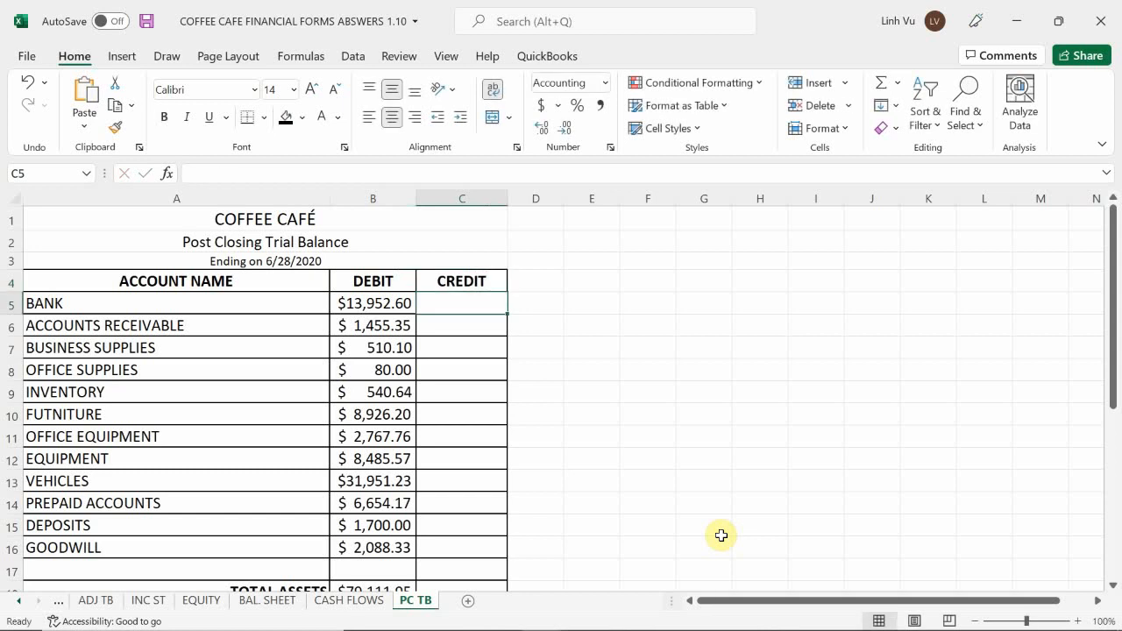
Delete rows 17 and 18, the blank row and the TOTAL ASSETS row below GOODWILL.
{"action": "scroll", "coordinate": [248, 446], "scroll_direction": "down", "scroll_amount": 2}
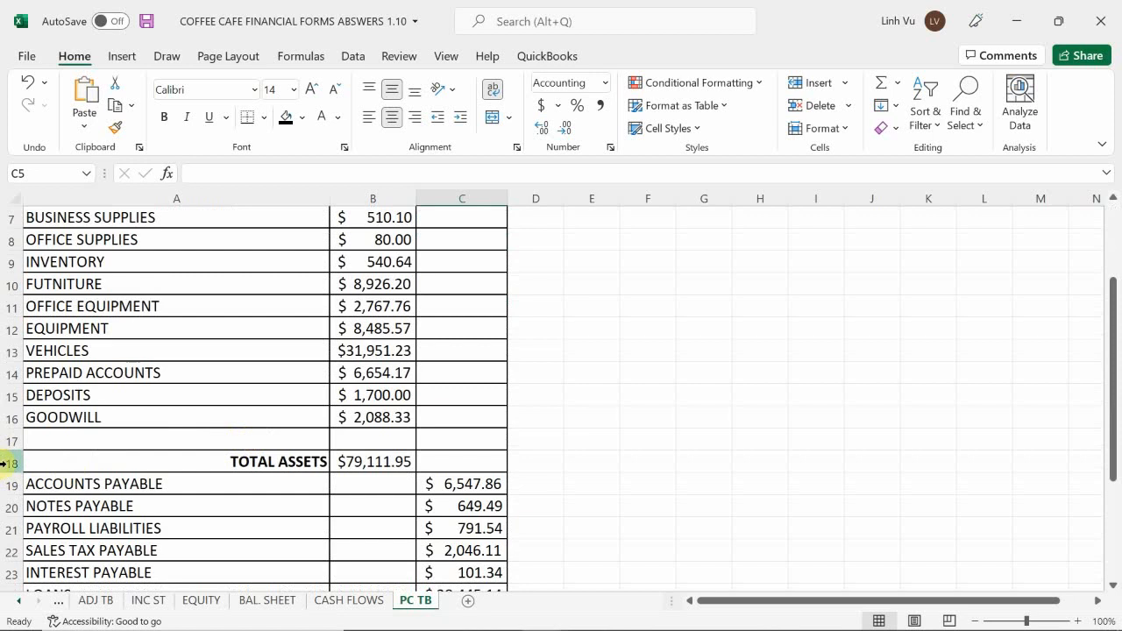
{"action": "left_click_drag", "start_coordinate": [13, 465], "coordinate": [12, 444]}
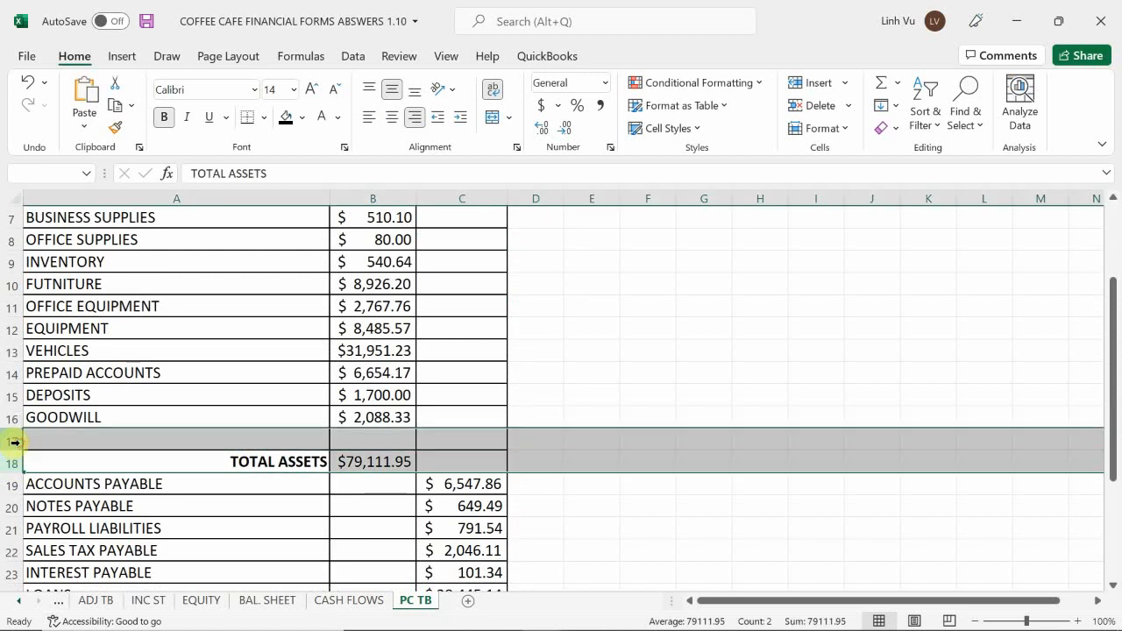
{"action": "right_click", "coordinate": [18, 448]}
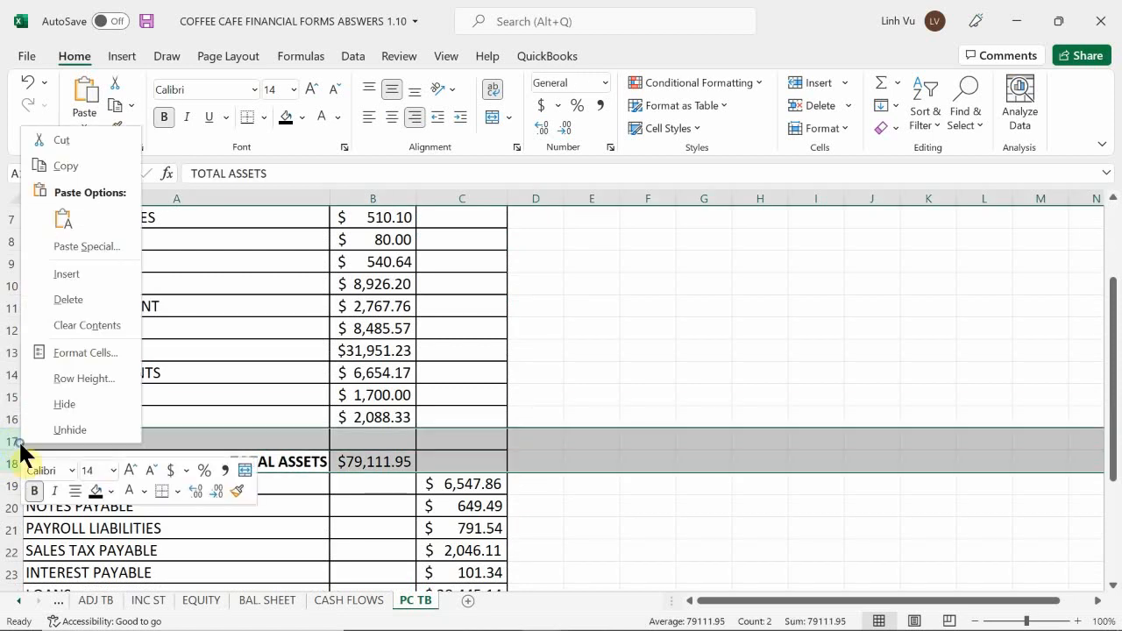
{"action": "left_click", "coordinate": [69, 300]}
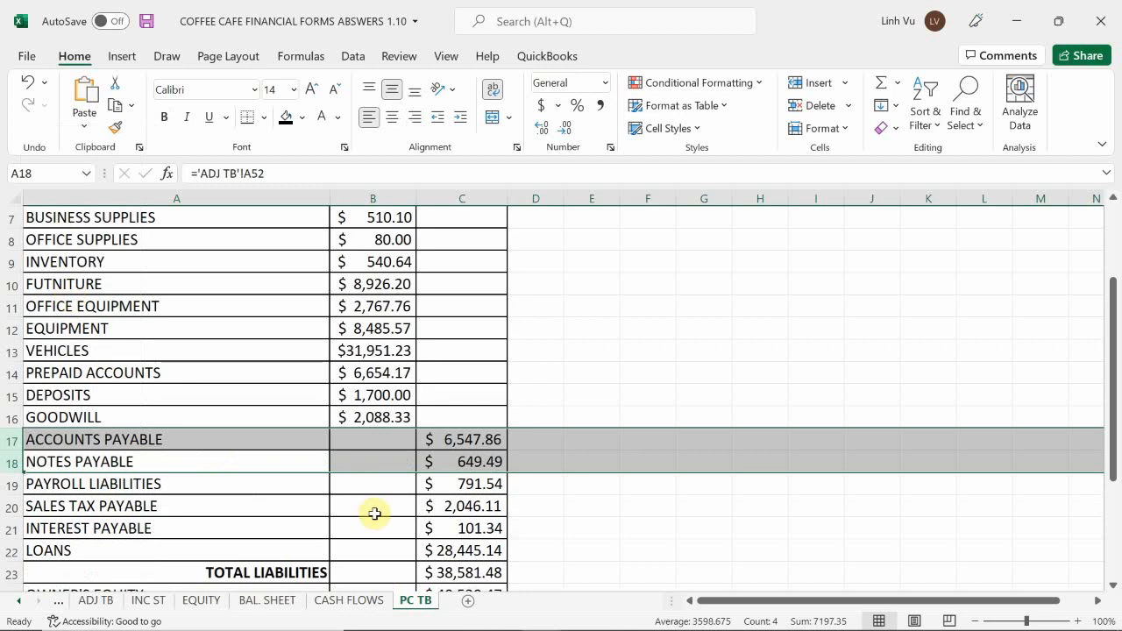
Delete the TOTAL LIABILITIES row between LOANS and OWNER'S EQUITY.
{"action": "scroll", "coordinate": [211, 433], "scroll_direction": "down", "scroll_amount": 1}
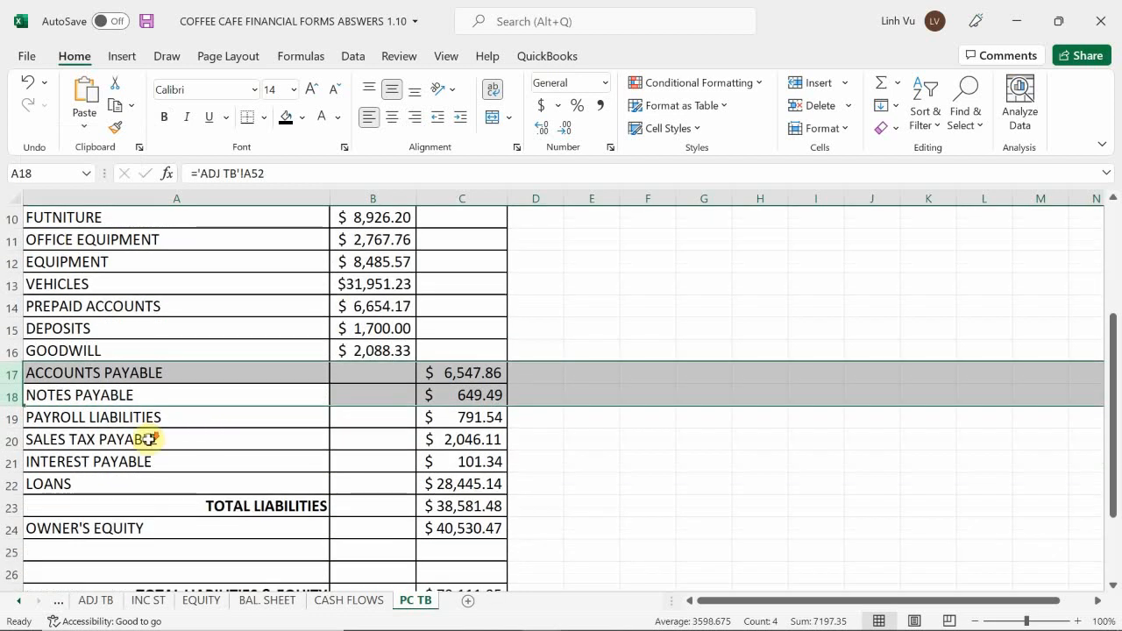
{"action": "scroll", "coordinate": [131, 443], "scroll_direction": "down", "scroll_amount": 1}
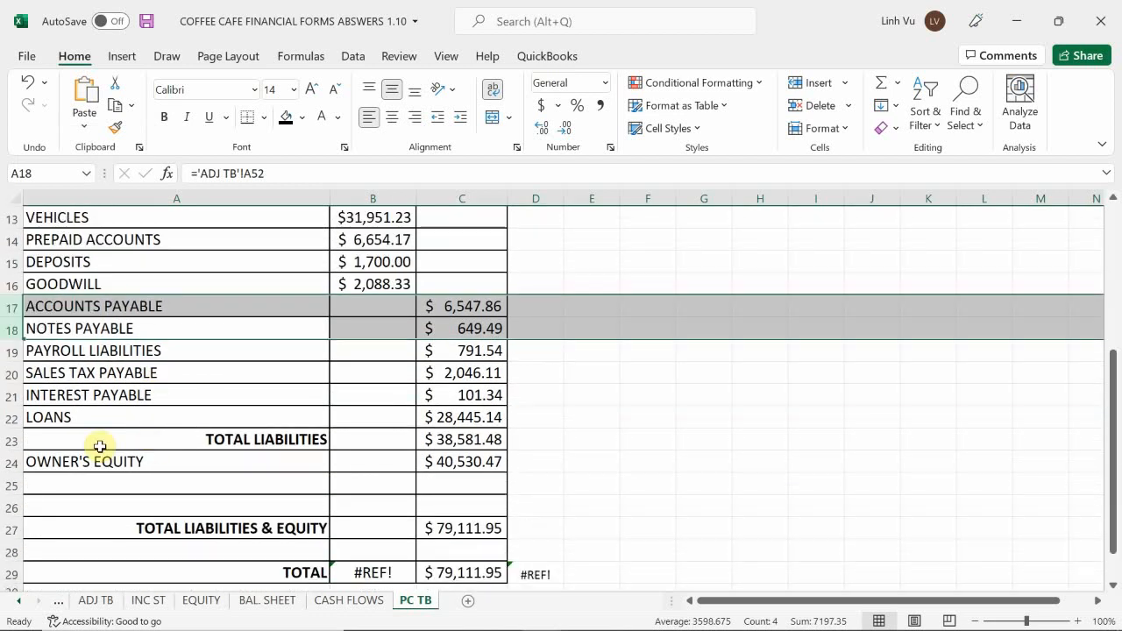
{"action": "left_click", "coordinate": [18, 439]}
{"action": "right_click", "coordinate": [19, 441]}
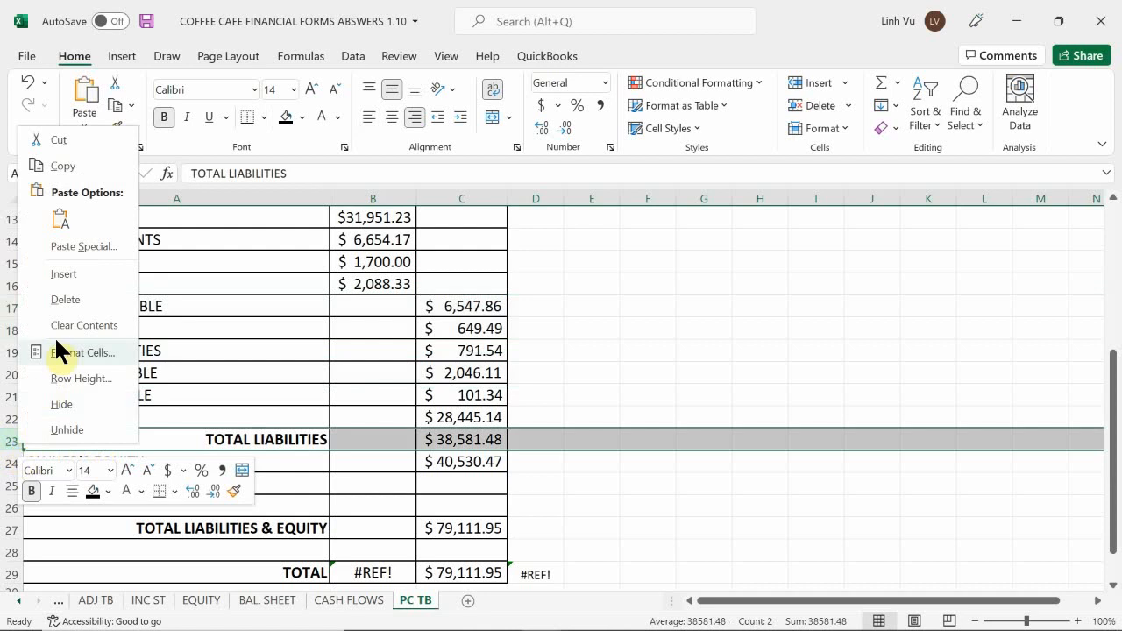
{"action": "left_click", "coordinate": [75, 300]}
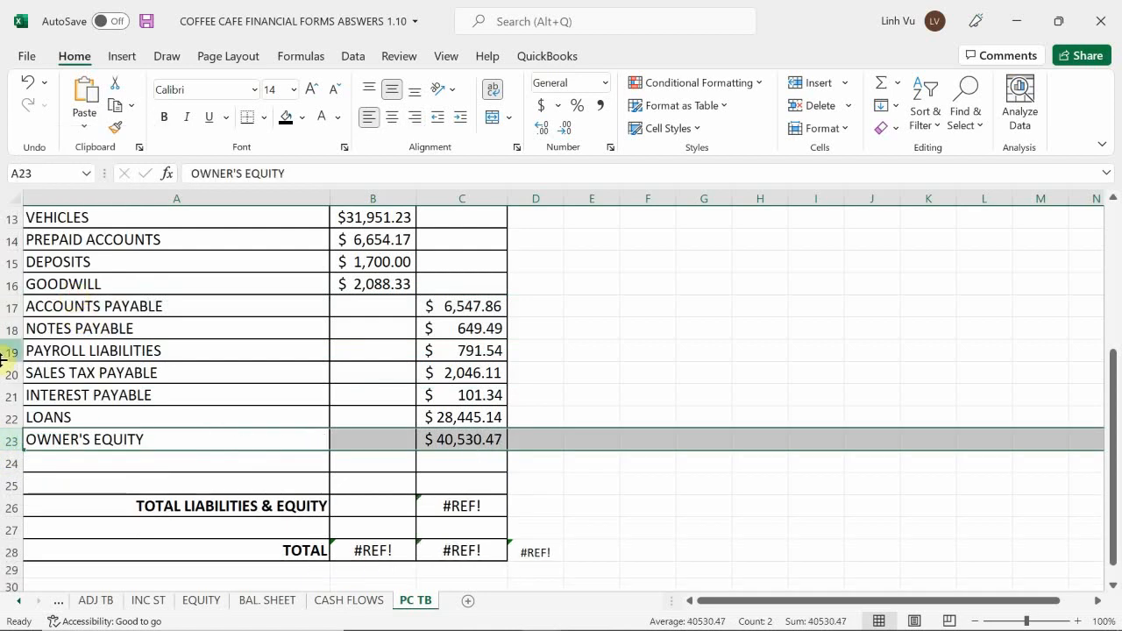
Delete rows 24 to 26, the two blank rows and the TOTAL LIABILITIES & EQUITY row below OWNER'S EQUITY.
{"action": "left_click", "coordinate": [12, 506]}
{"action": "left_click", "coordinate": [17, 464], "text": "shift"}
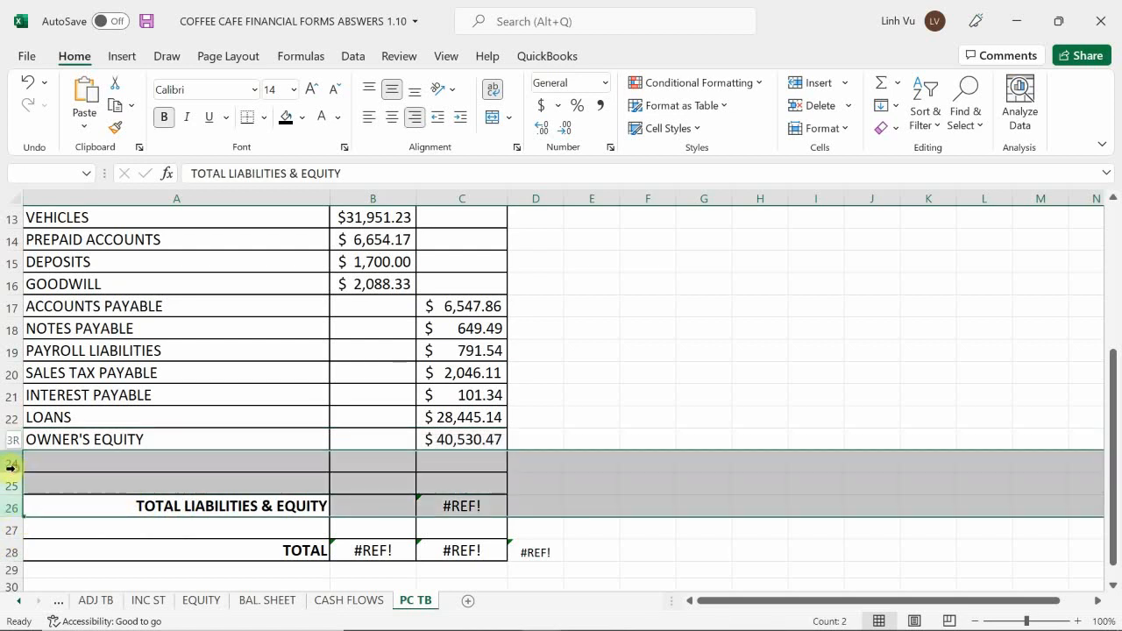
{"action": "right_click", "coordinate": [16, 465]}
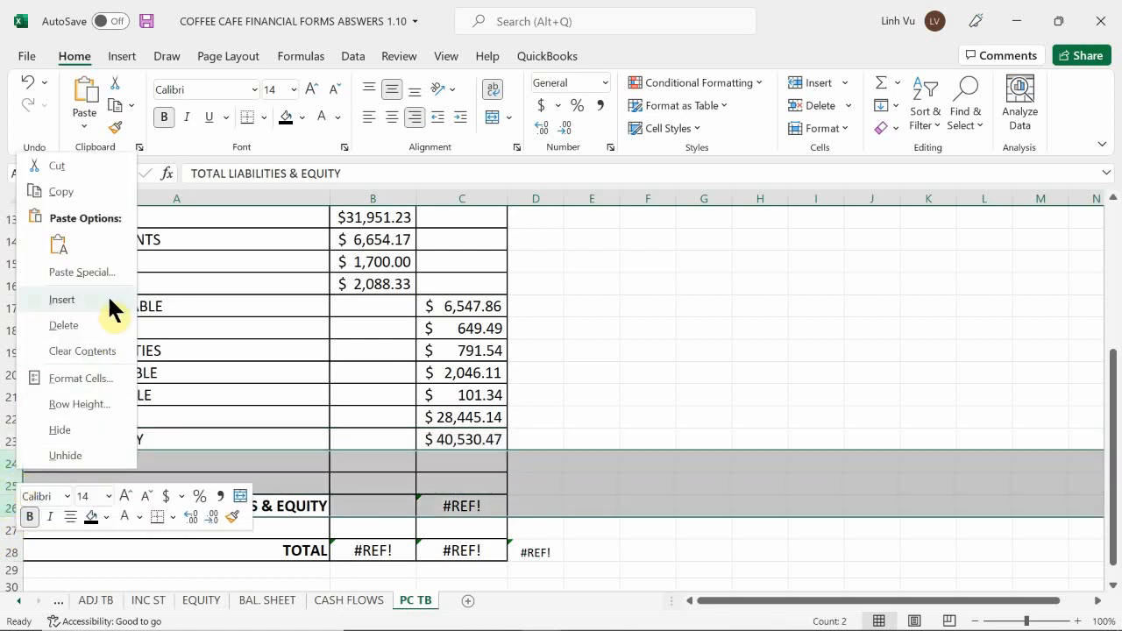
{"action": "left_click", "coordinate": [67, 325]}
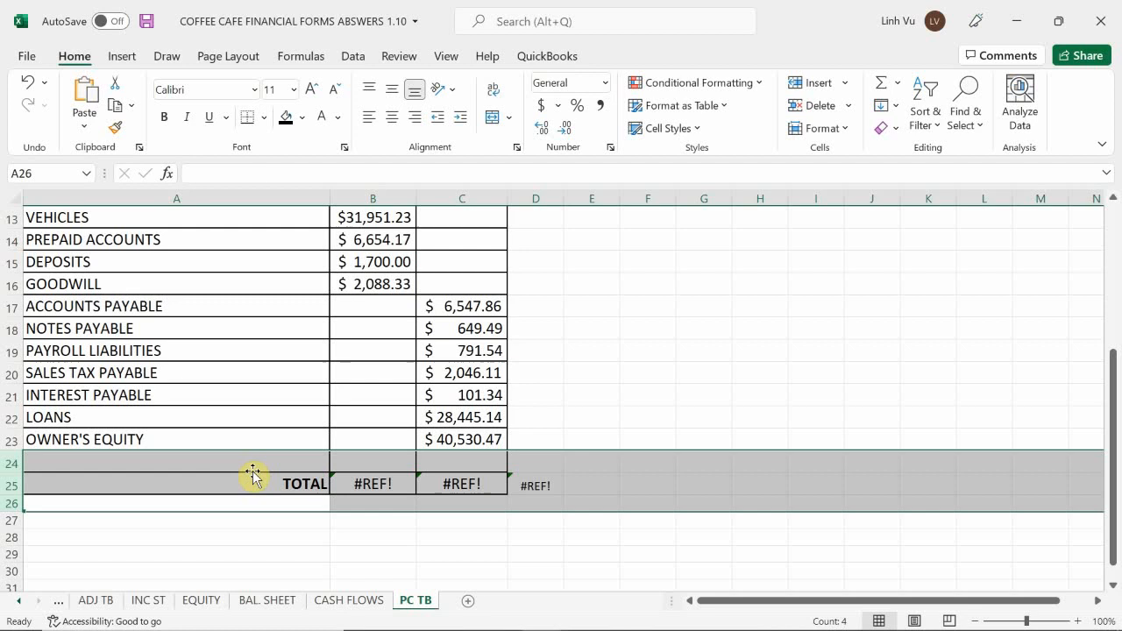
Replace the broken DEBIT total in B25 with a SUM formula over B5:B24.
{"action": "left_click", "coordinate": [363, 483]}
{"action": "type", "text": "=sum("}
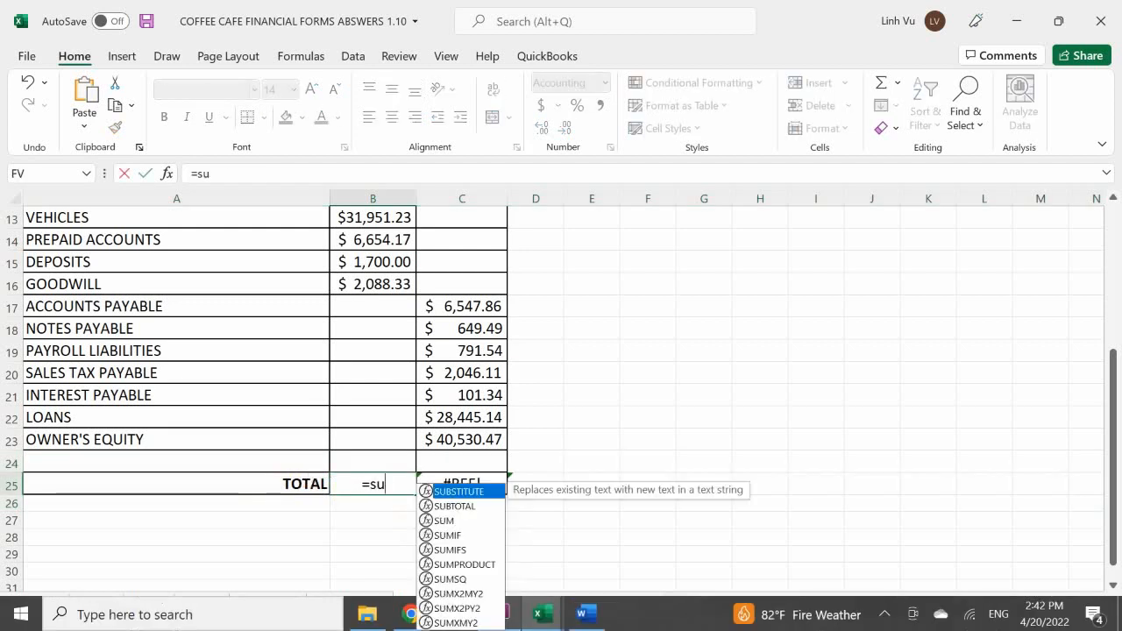
{"action": "key", "text": "Up"}
{"action": "key", "text": "shift+Up"}
{"action": "key", "text": "shift+Up"}
{"action": "key", "text": "shift+Up"}
{"action": "key", "text": "shift+Up"}
{"action": "key", "text": "shift+Up"}
{"action": "key", "text": "shift+Up"}
{"action": "key", "text": "shift+Up"}
{"action": "key", "text": "shift+Up"}
{"action": "key", "text": "shift+Up"}
{"action": "key", "text": "shift+Up"}
{"action": "key", "text": "shift+Up"}
{"action": "key", "text": "shift+Up"}
{"action": "key", "text": "shift+Up"}
{"action": "key", "text": "shift+Up"}
{"action": "key", "text": "shift+Up"}
{"action": "key", "text": "shift+Up"}
{"action": "key", "text": "shift+Up"}
{"action": "key", "text": "shift+Up"}
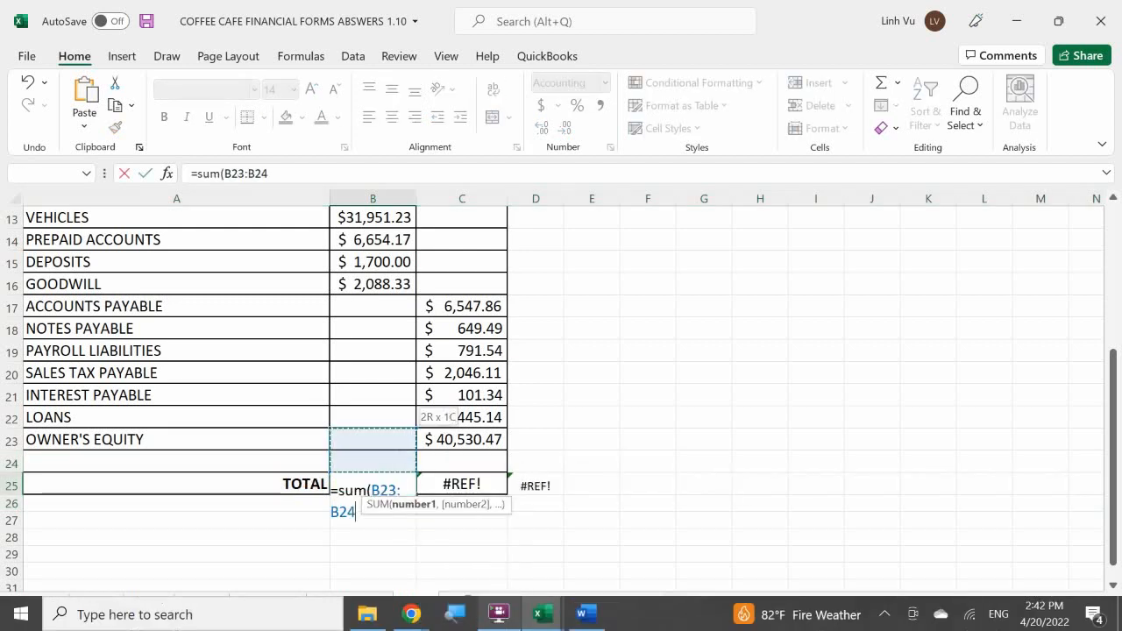
{"action": "key", "text": "shift+Up"}
{"action": "key", "text": "shift+Up"}
{"action": "key", "text": "shift+Up"}
{"action": "key", "text": "shift+Up"}
{"action": "key", "text": "shift+Up"}
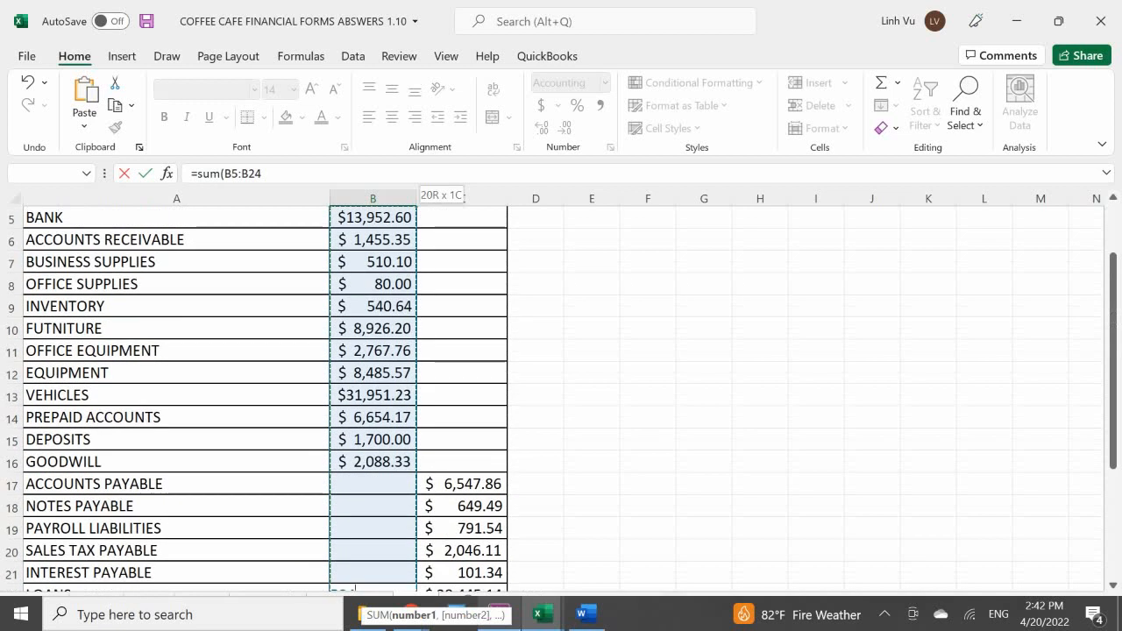
{"action": "key", "text": "shift+Down"}
{"action": "key", "text": "shift+Down"}
{"action": "key", "text": "shift+Down"}
{"action": "key", "text": "shift+Down"}
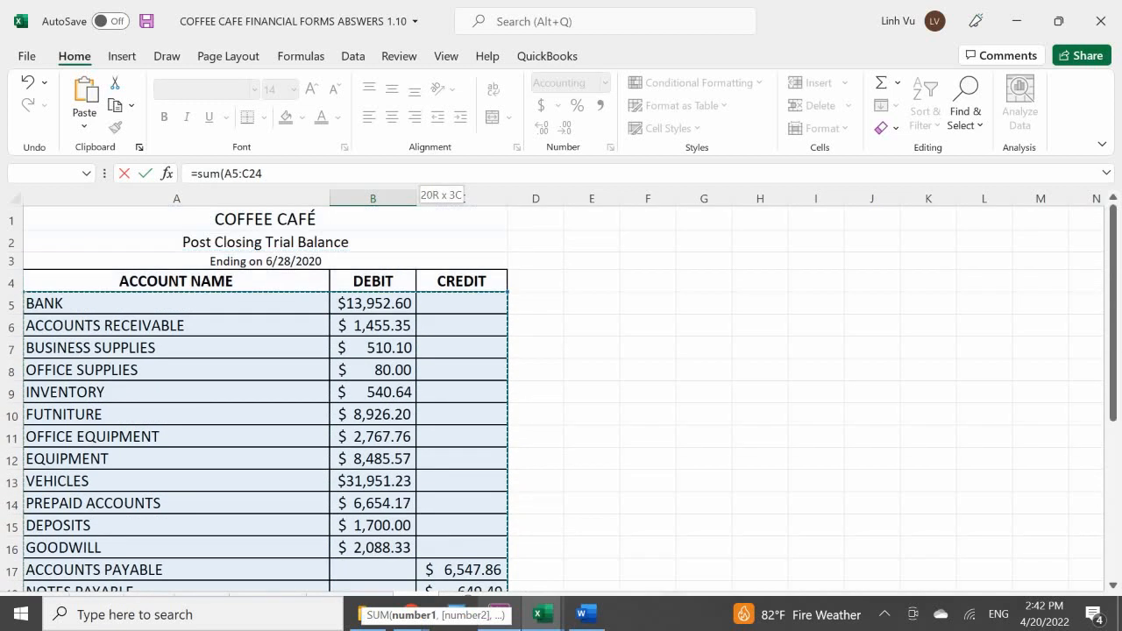
{"action": "key", "text": "shift+Right"}
{"action": "key", "text": "shift+Left"}
{"action": "key", "text": "Return"}
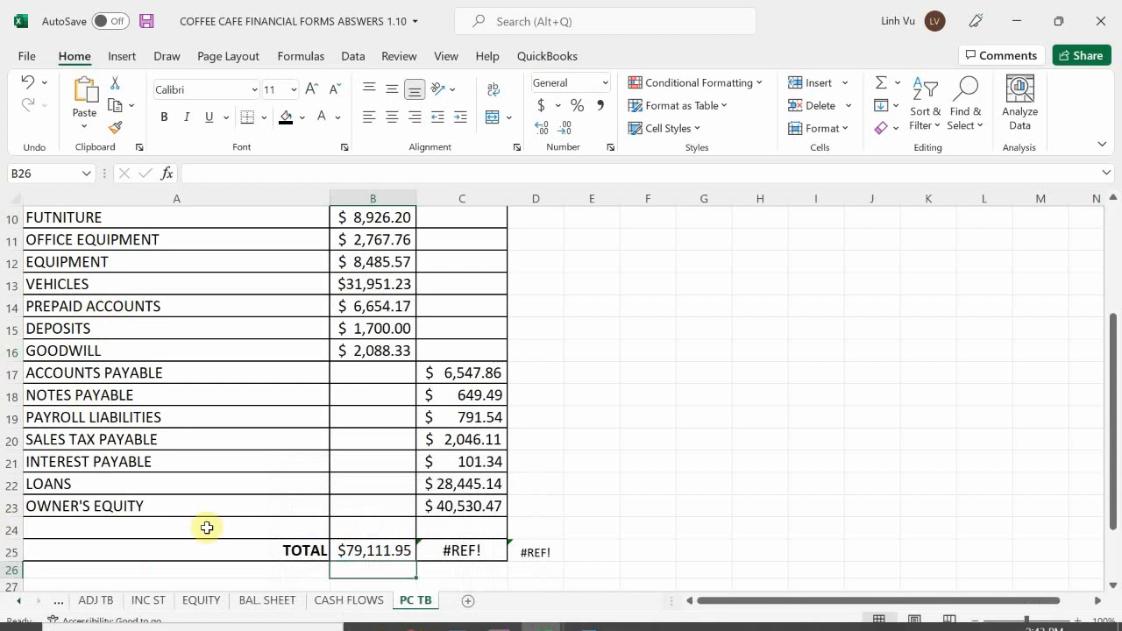
Copy the SUM formula from B25 across to C25 to total the CREDIT column.
{"action": "left_click", "coordinate": [389, 550]}
{"action": "left_click_drag", "start_coordinate": [416, 561], "coordinate": [496, 563]}
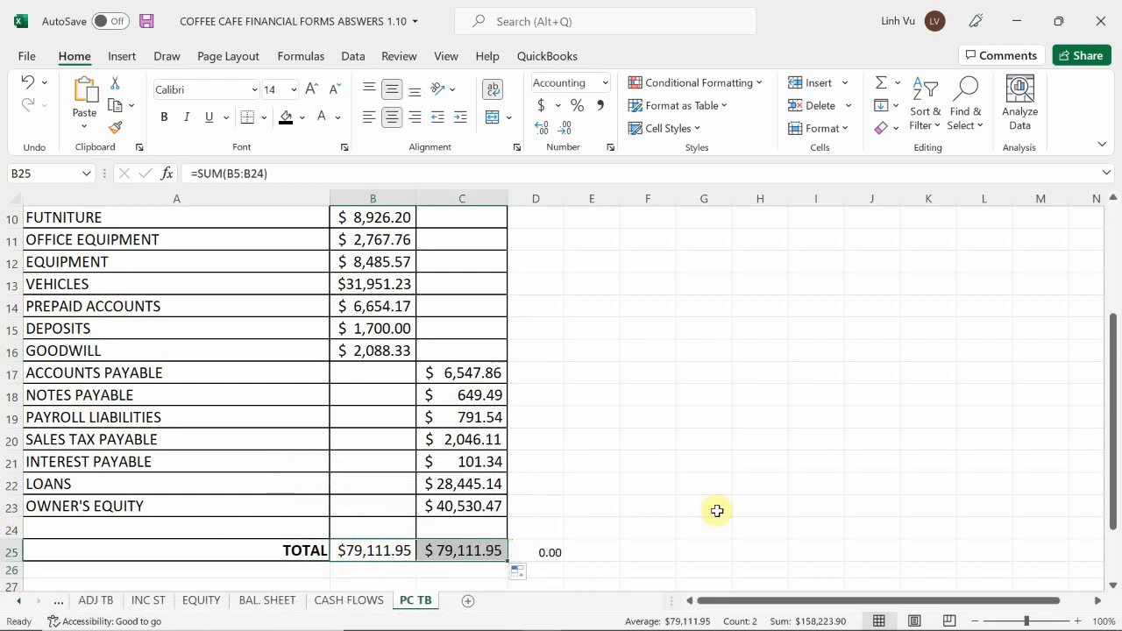
{"action": "left_click", "coordinate": [635, 468]}
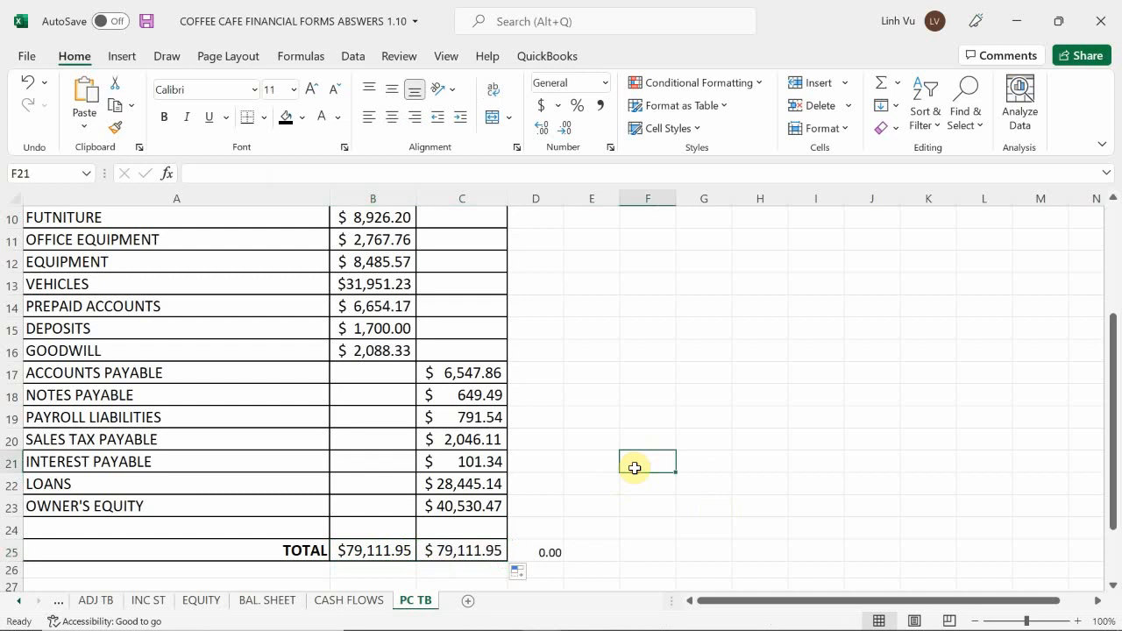
Review the post-closing trial balance from its title to the TOTAL row, comparing the debit and credit columns.
{"action": "scroll", "coordinate": [635, 468], "scroll_direction": "up", "scroll_amount": 3}
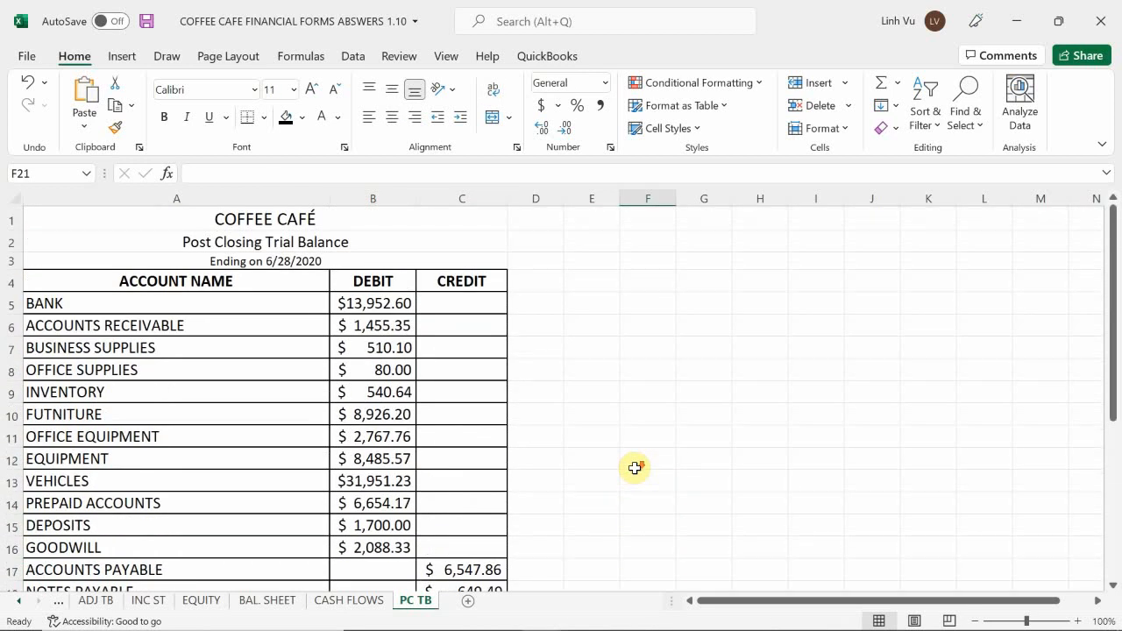
{"action": "scroll", "coordinate": [635, 469], "scroll_direction": "down", "scroll_amount": 1}
{"action": "scroll", "coordinate": [635, 469], "scroll_direction": "down", "scroll_amount": 1}
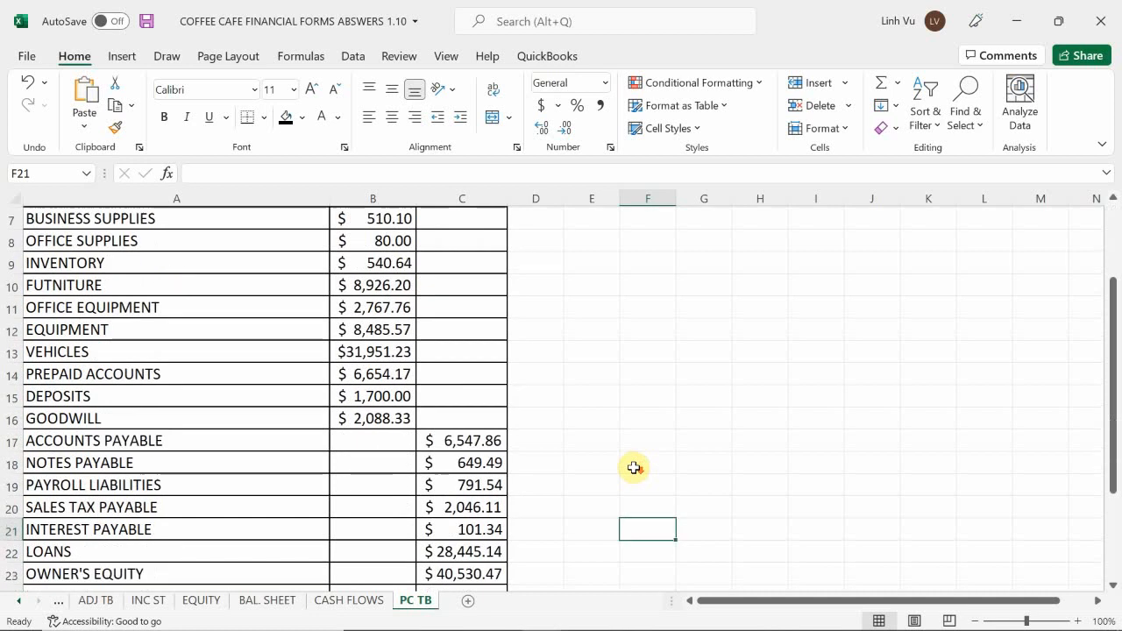
{"action": "scroll", "coordinate": [635, 468], "scroll_direction": "down", "scroll_amount": 1}
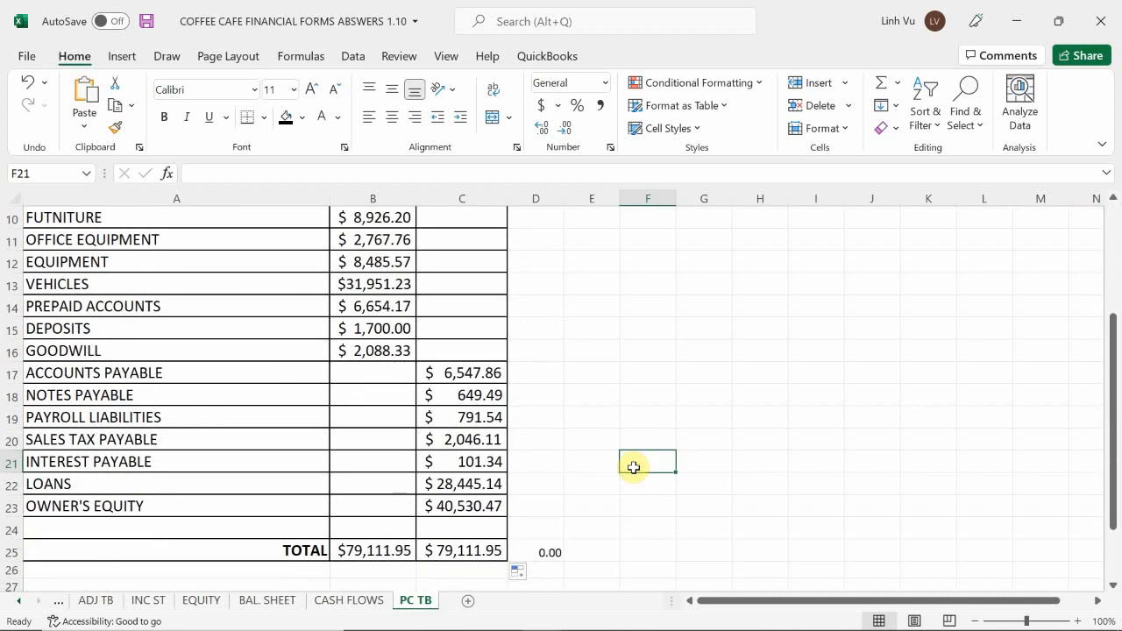
{"action": "scroll", "coordinate": [634, 467], "scroll_direction": "up", "scroll_amount": 2}
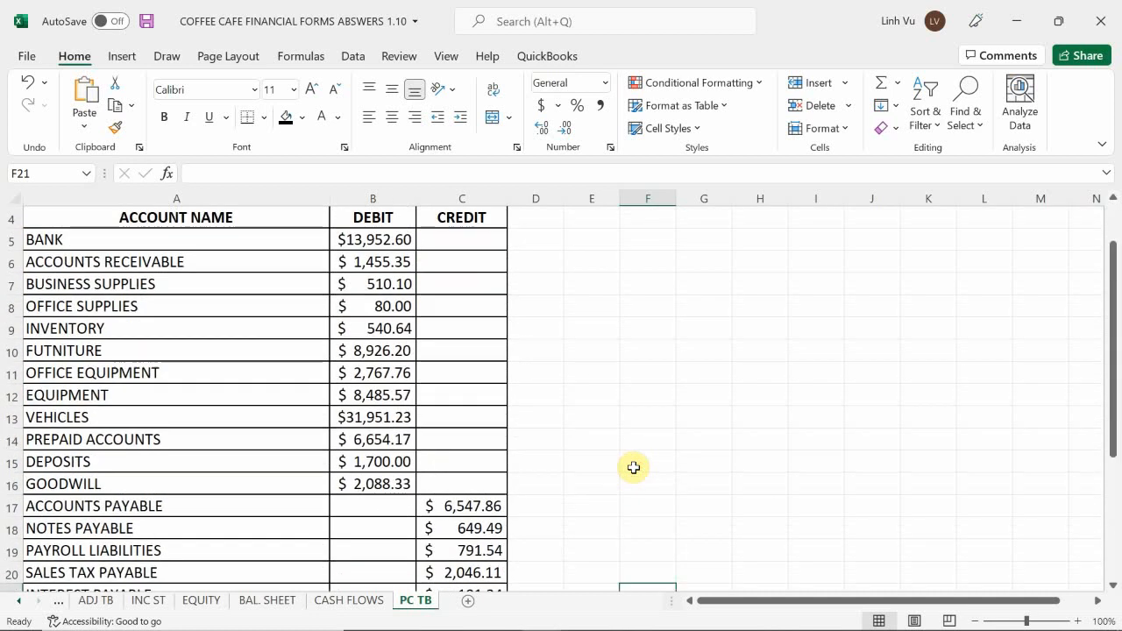
{"action": "scroll", "coordinate": [634, 468], "scroll_direction": "down", "scroll_amount": 3}
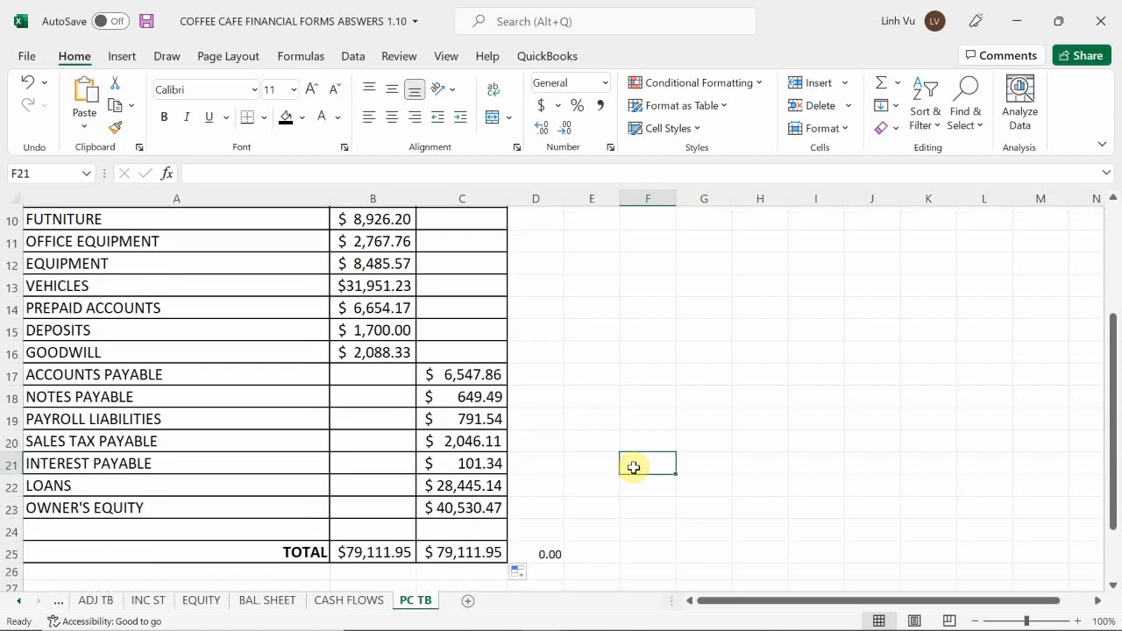
{"action": "scroll", "coordinate": [636, 465], "scroll_direction": "up", "scroll_amount": 1}
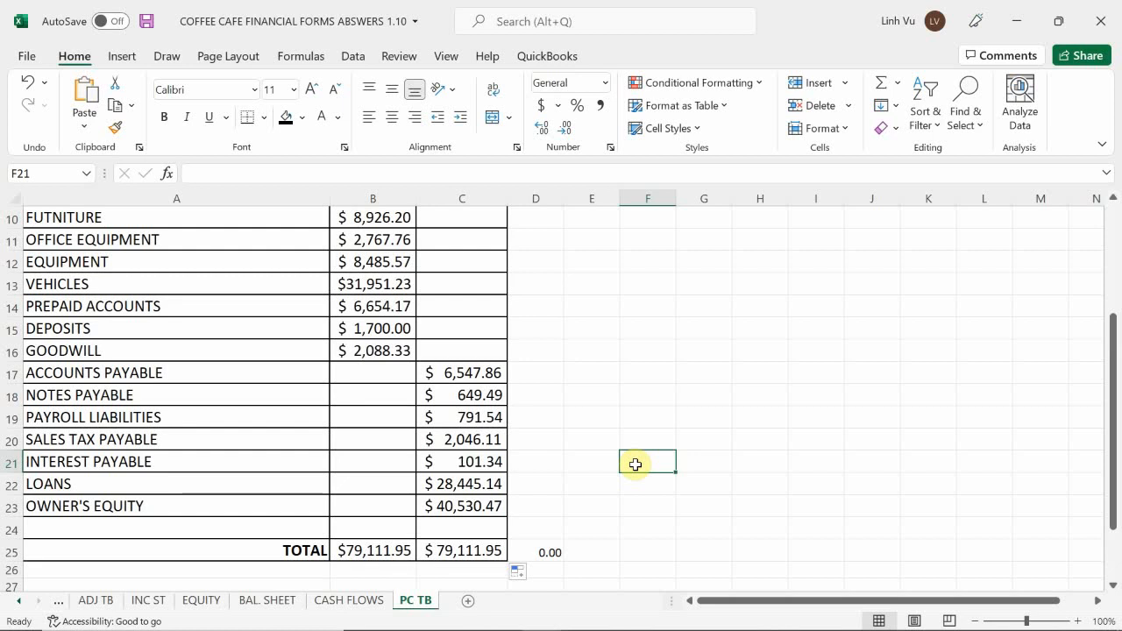
{"action": "scroll", "coordinate": [636, 465], "scroll_direction": "up", "scroll_amount": 3}
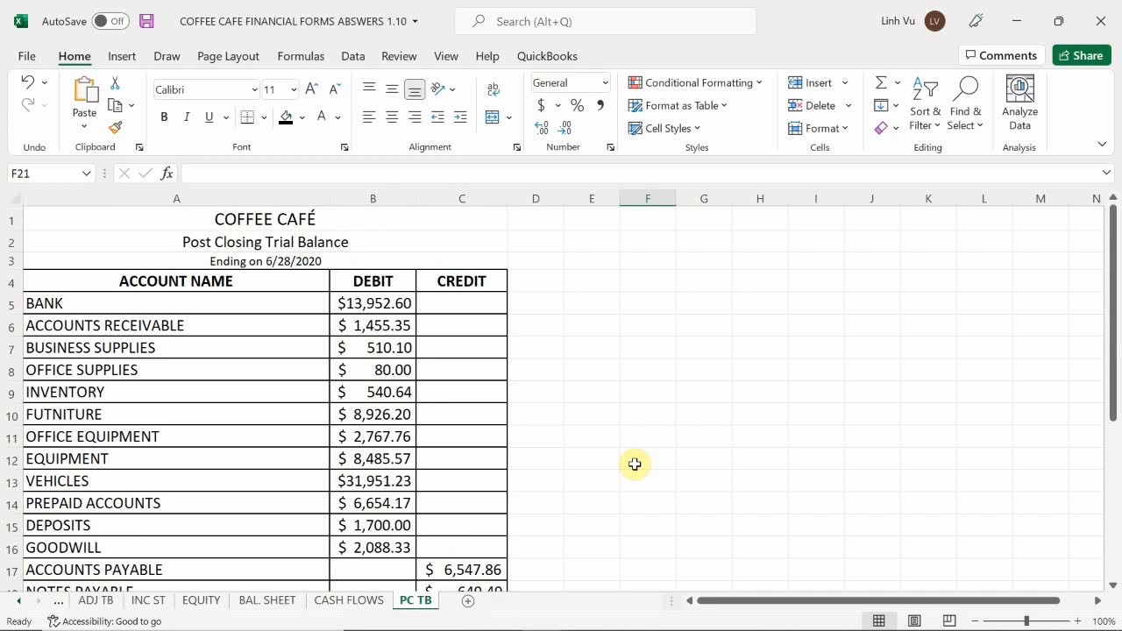
{"action": "mouse_move", "coordinate": [932, 613]}
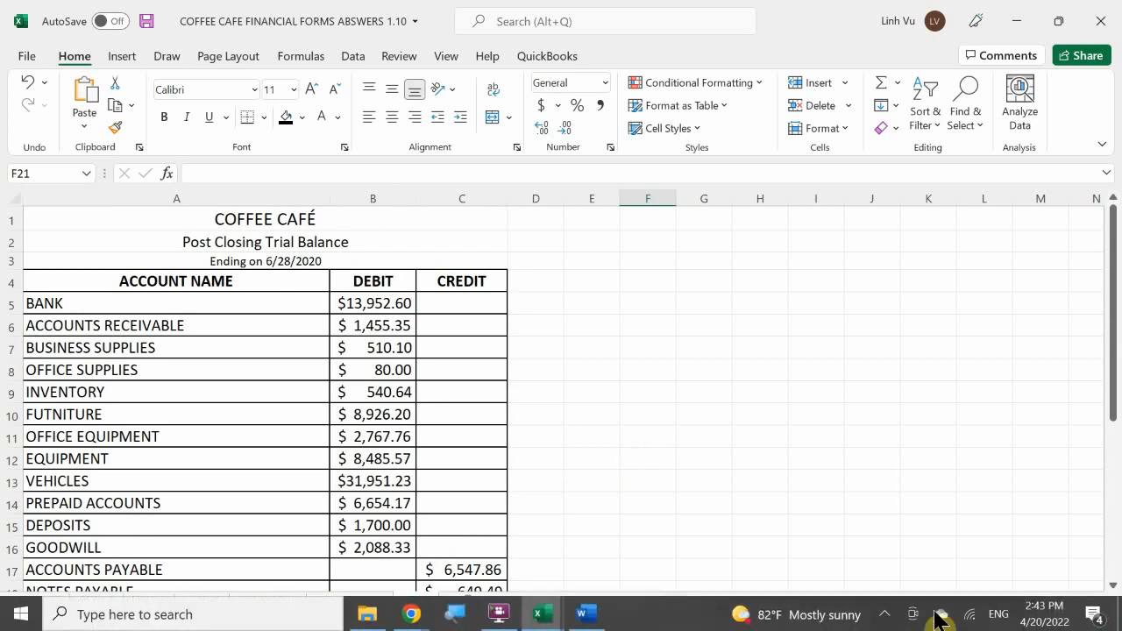
{"action": "left_click", "coordinate": [884, 616]}
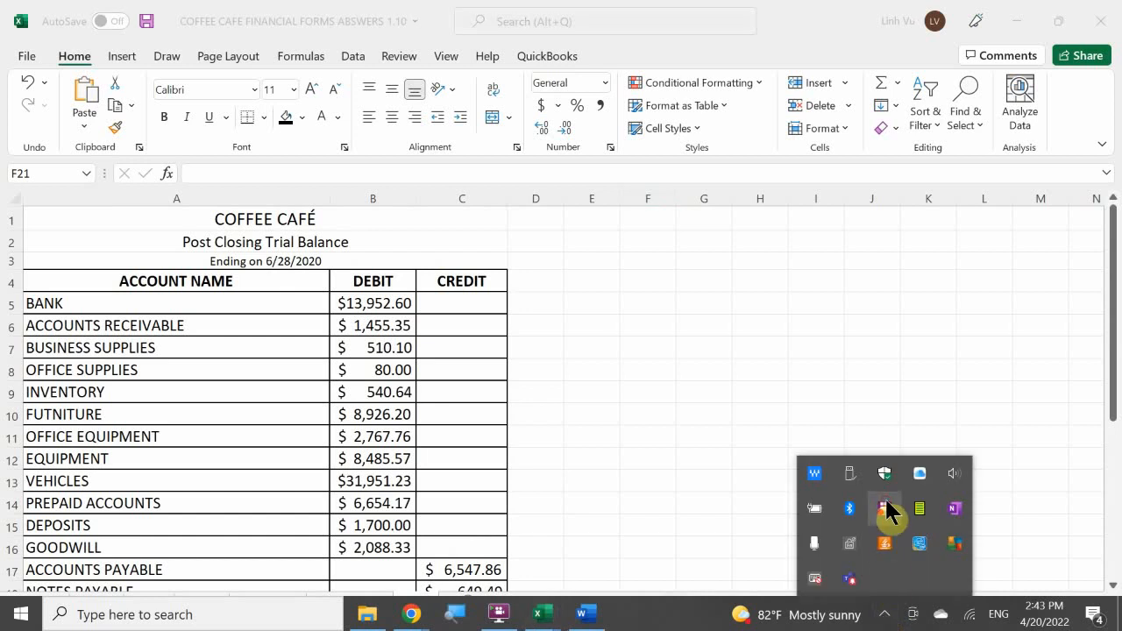